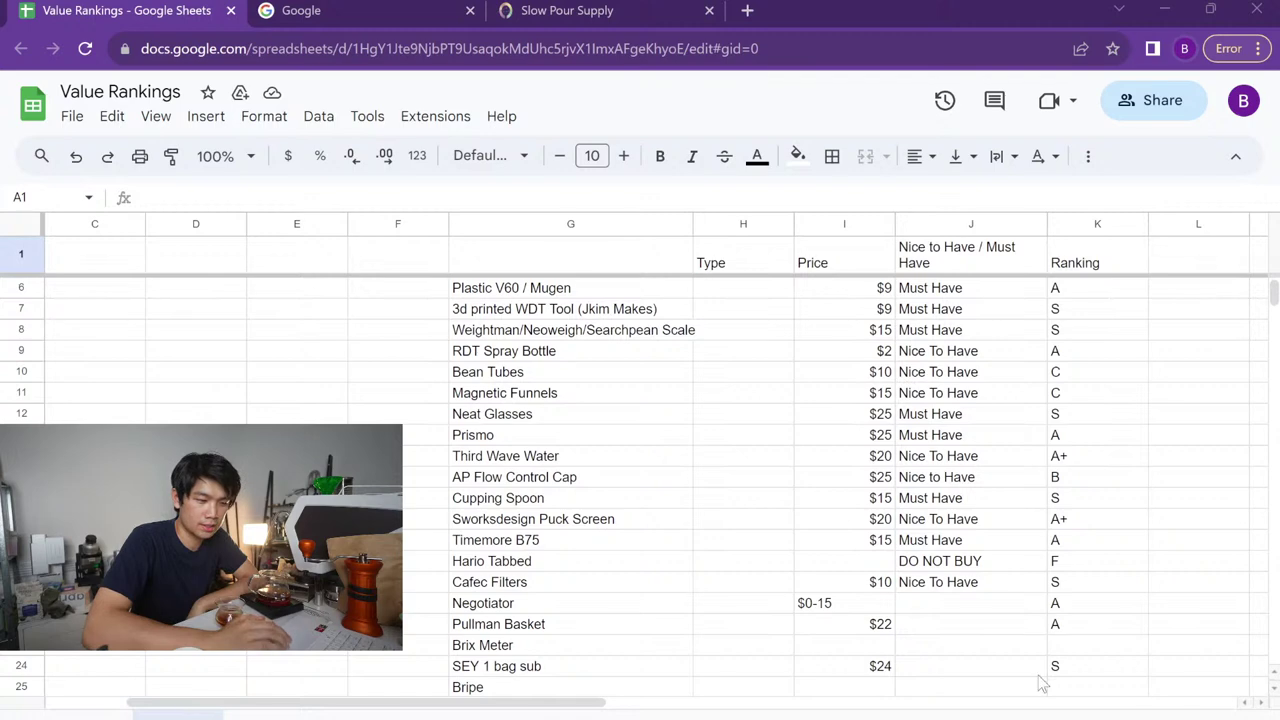
Look through the Under $25 and Under $50 product lists with their prices, must-have labels and rankings
scroll(826, 352, up, 2)
scroll(826, 352, down, 3)
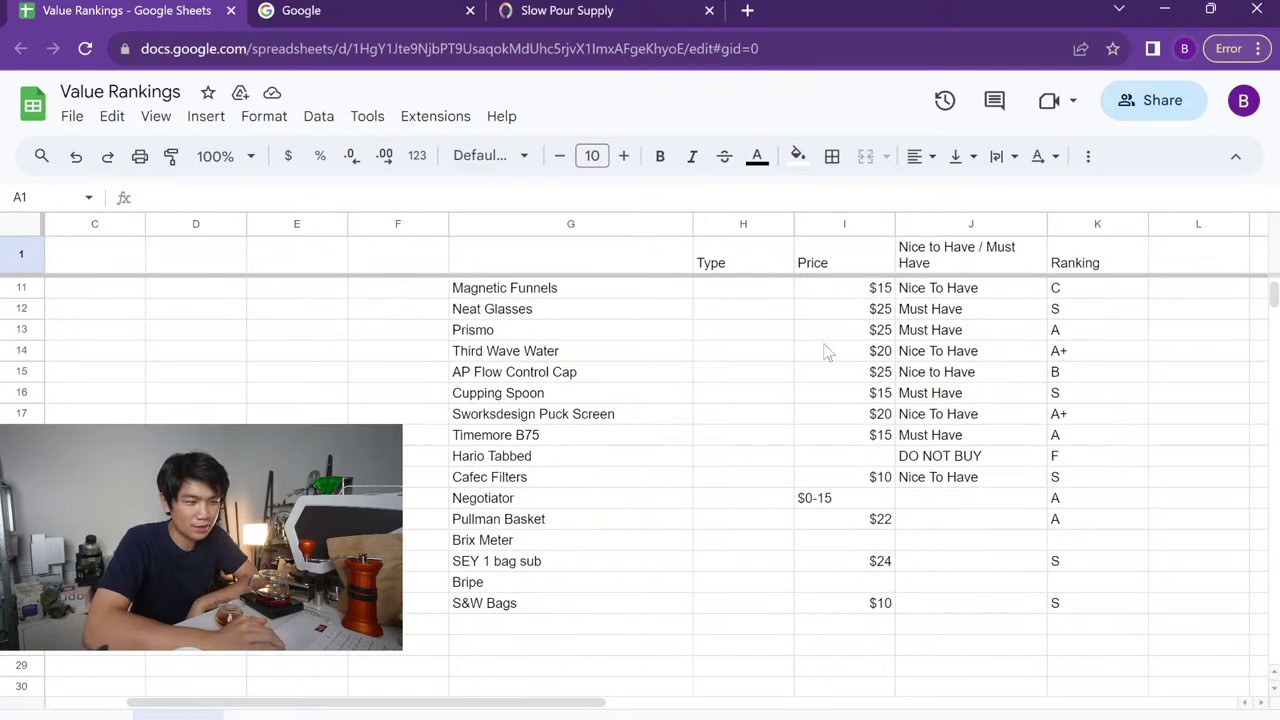
scroll(826, 352, up, 2)
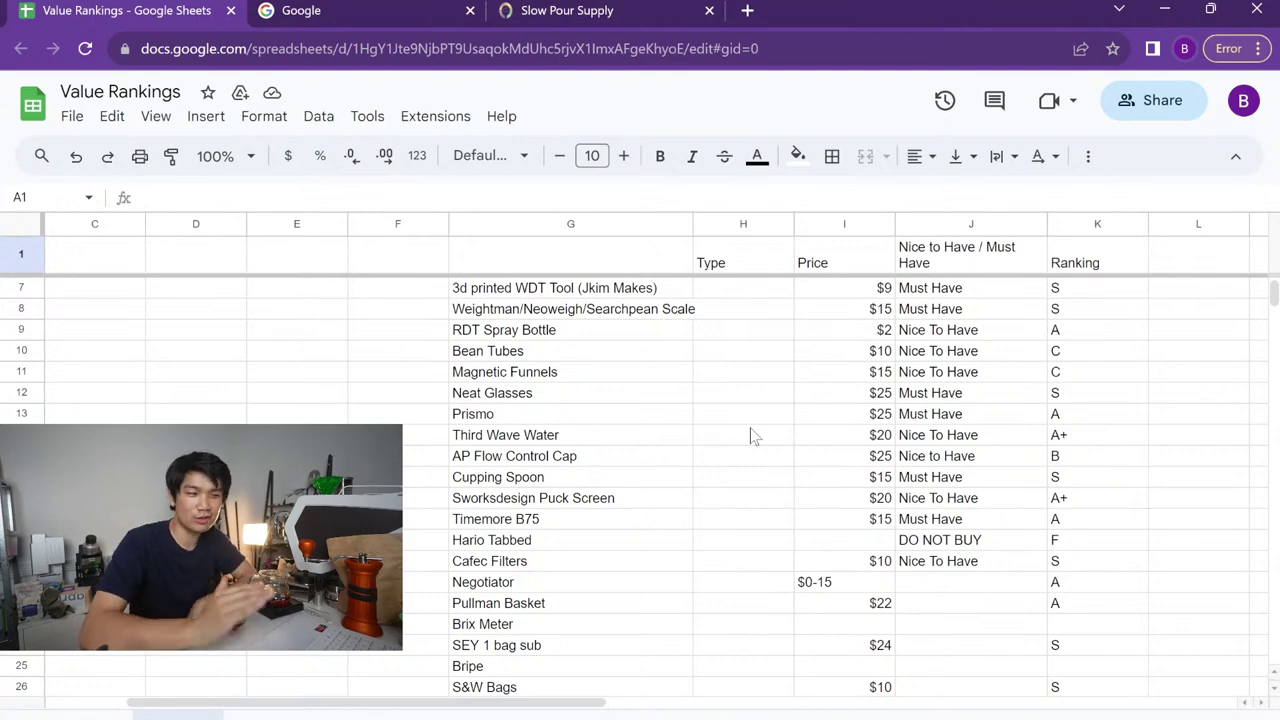
scroll(753, 436, up, 3)
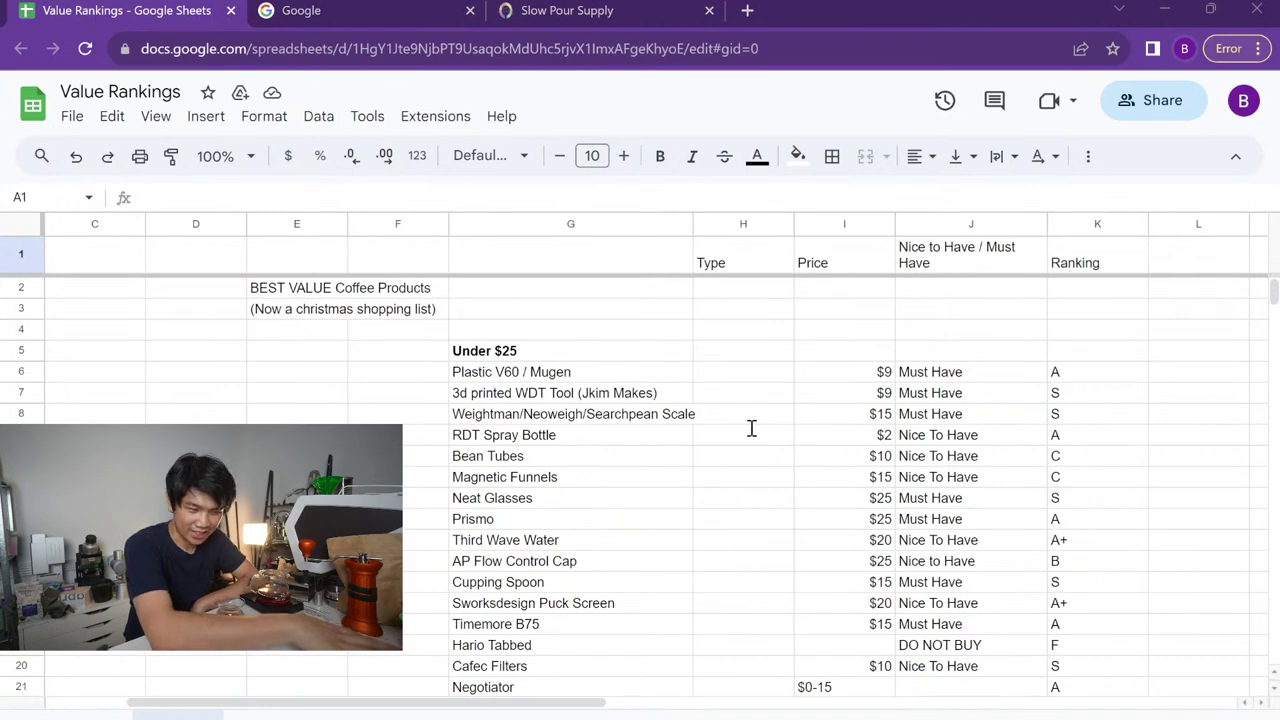
scroll(844, 460, down, 6)
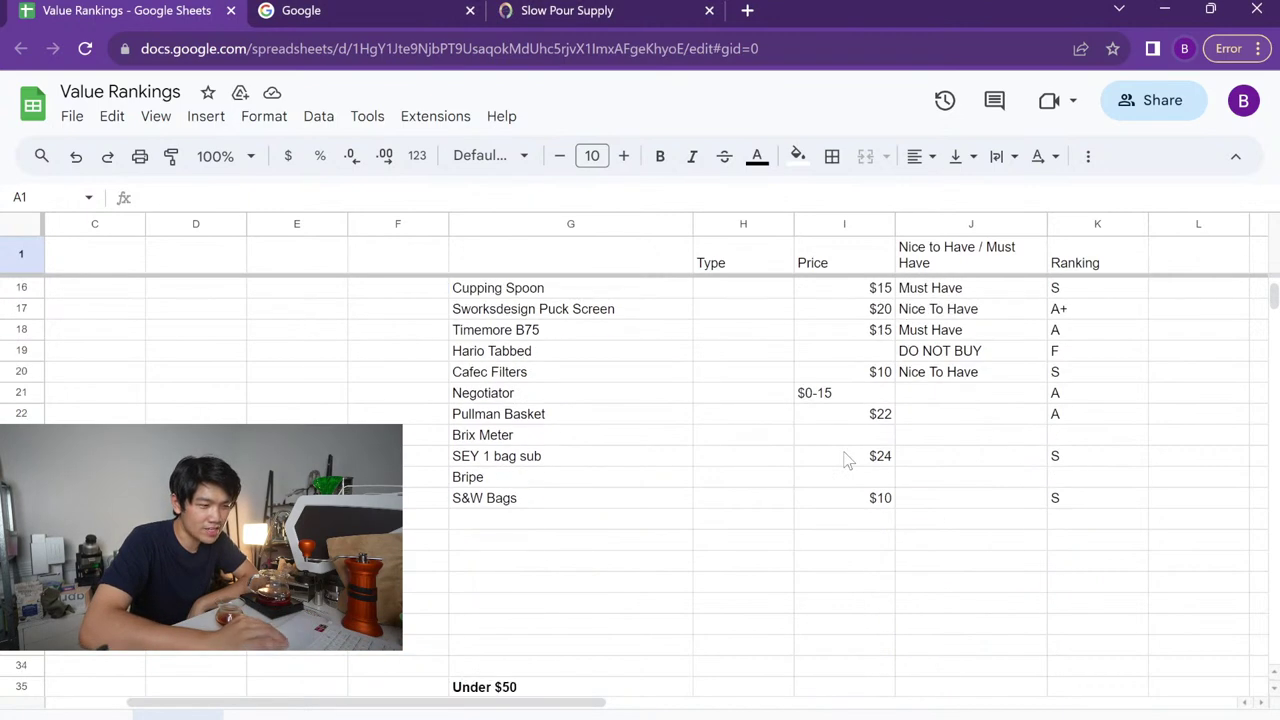
scroll(844, 460, down, 1)
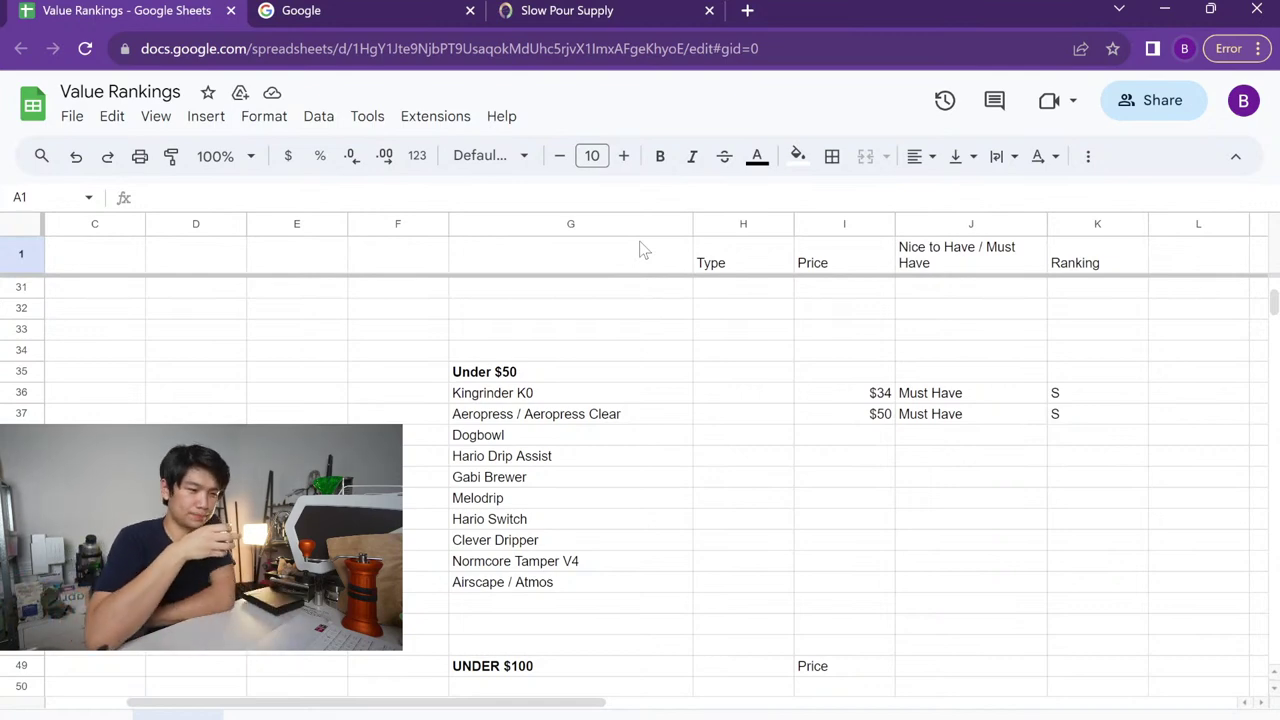
scroll(612, 549, up, 10)
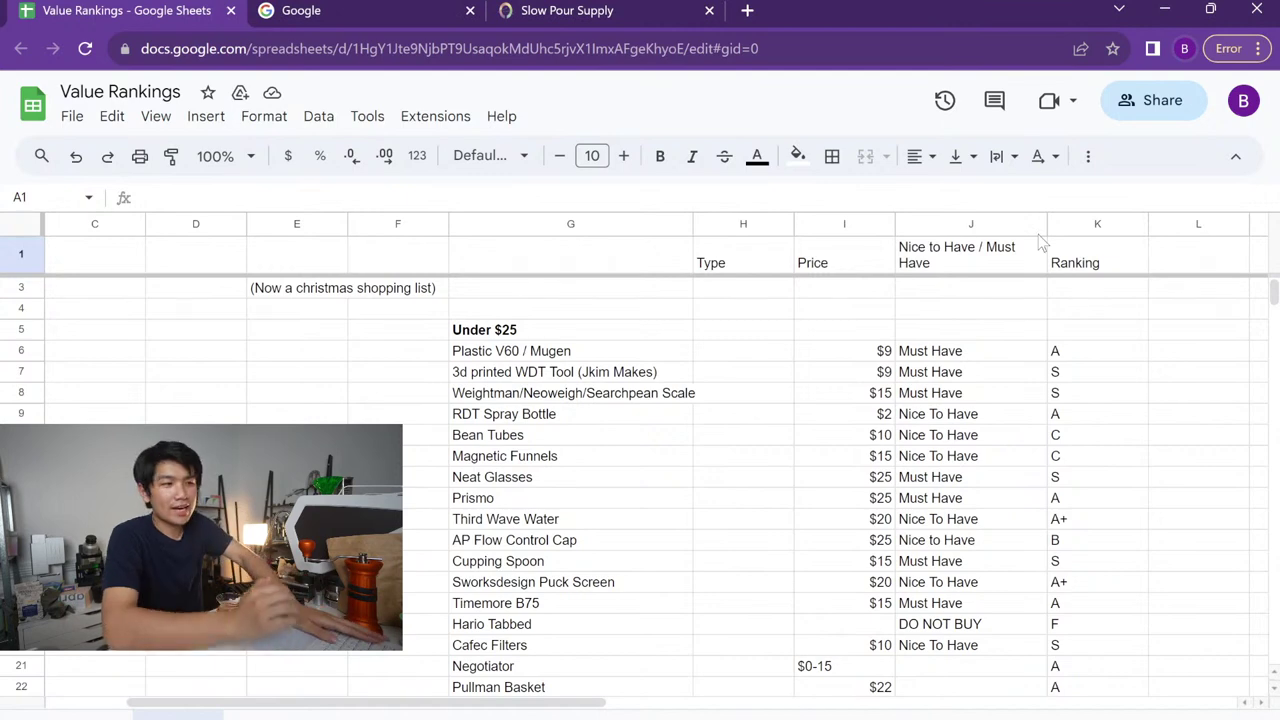
Search the web for "hatch crafted" in a new tab and open the Hatch Specialty Coffee website
key(ctrl+t)
text(hatchccrafted)
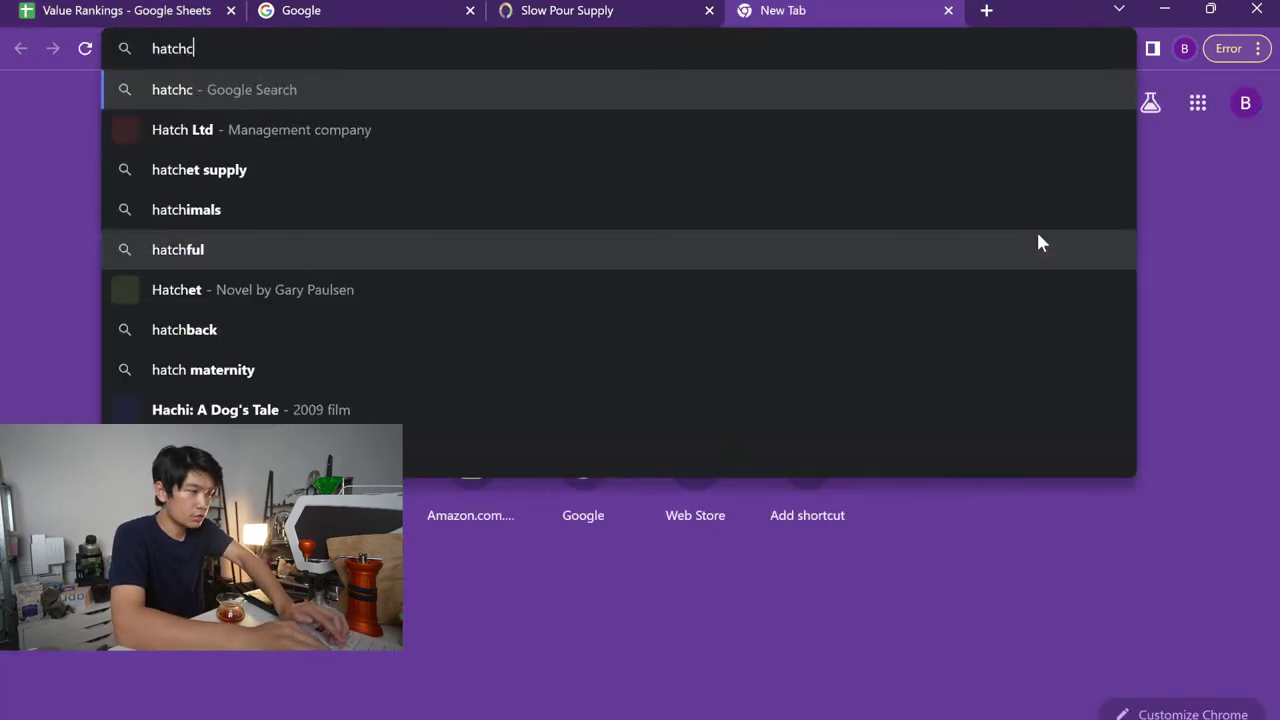
key(Down)
key(Return)
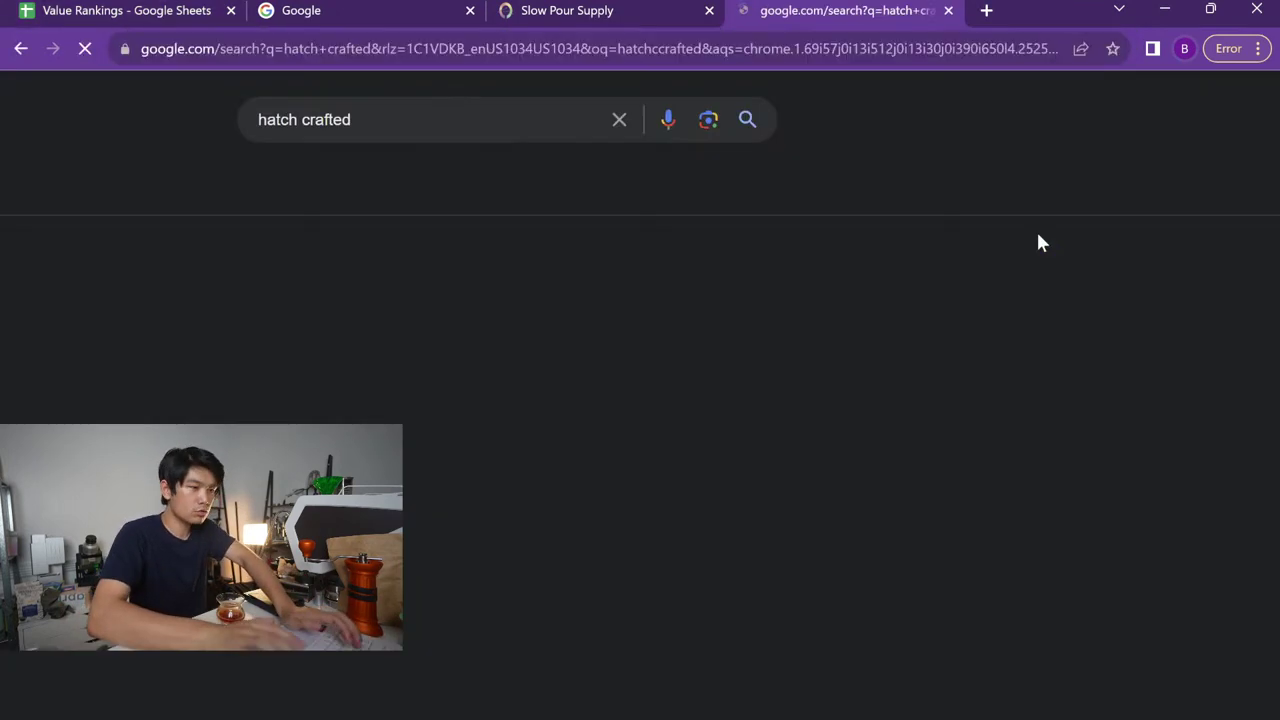
click(211, 299)
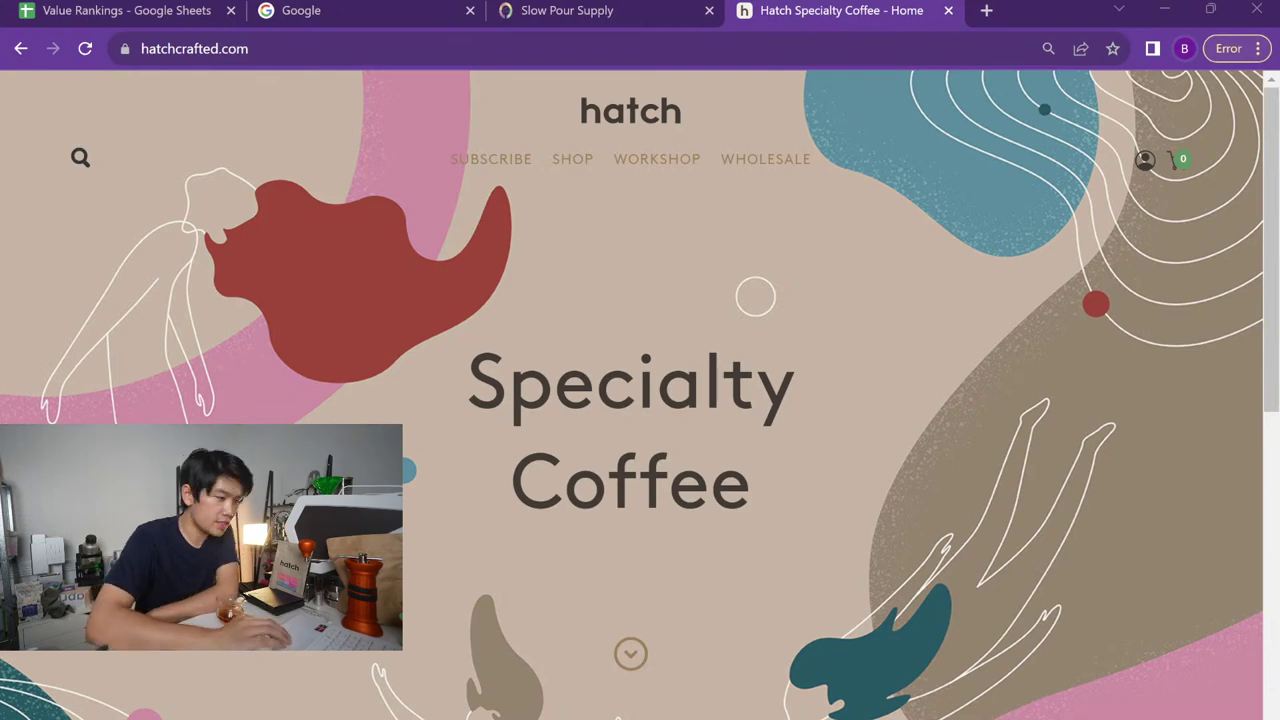
click(358, 628)
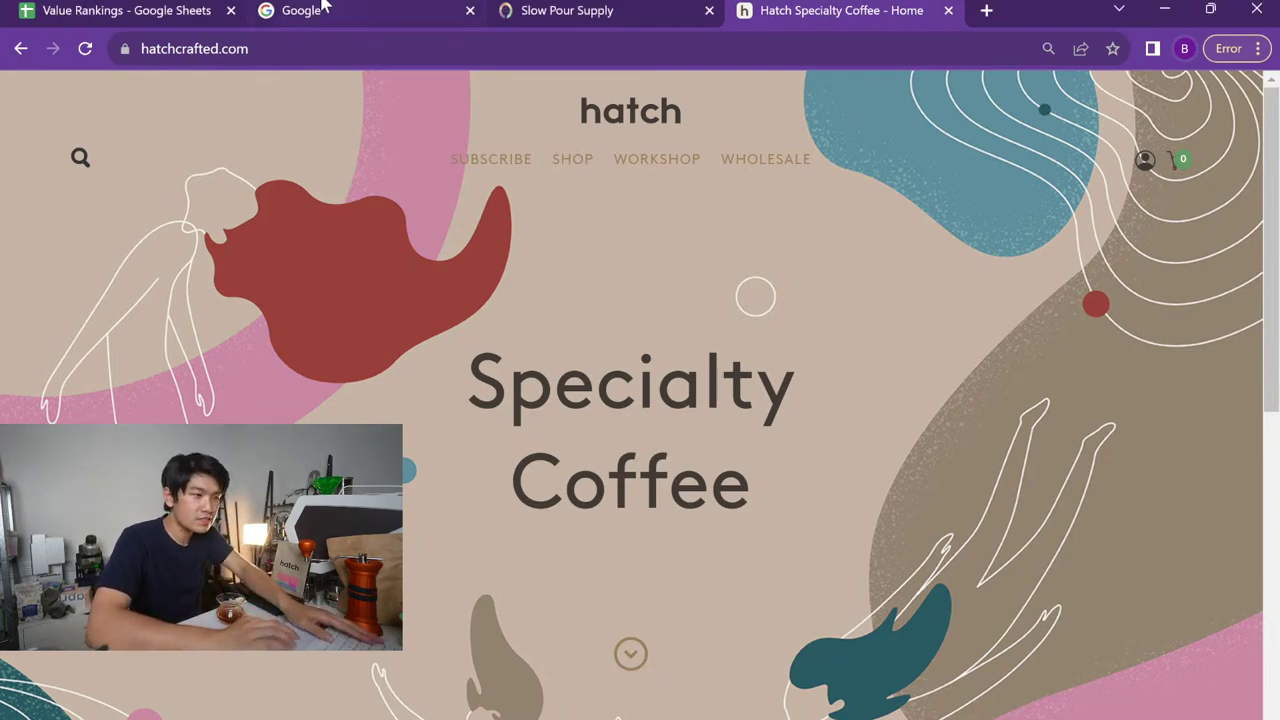
Go to the Hatch shop and open the Racing Into The Night coffee's product page
click(580, 165)
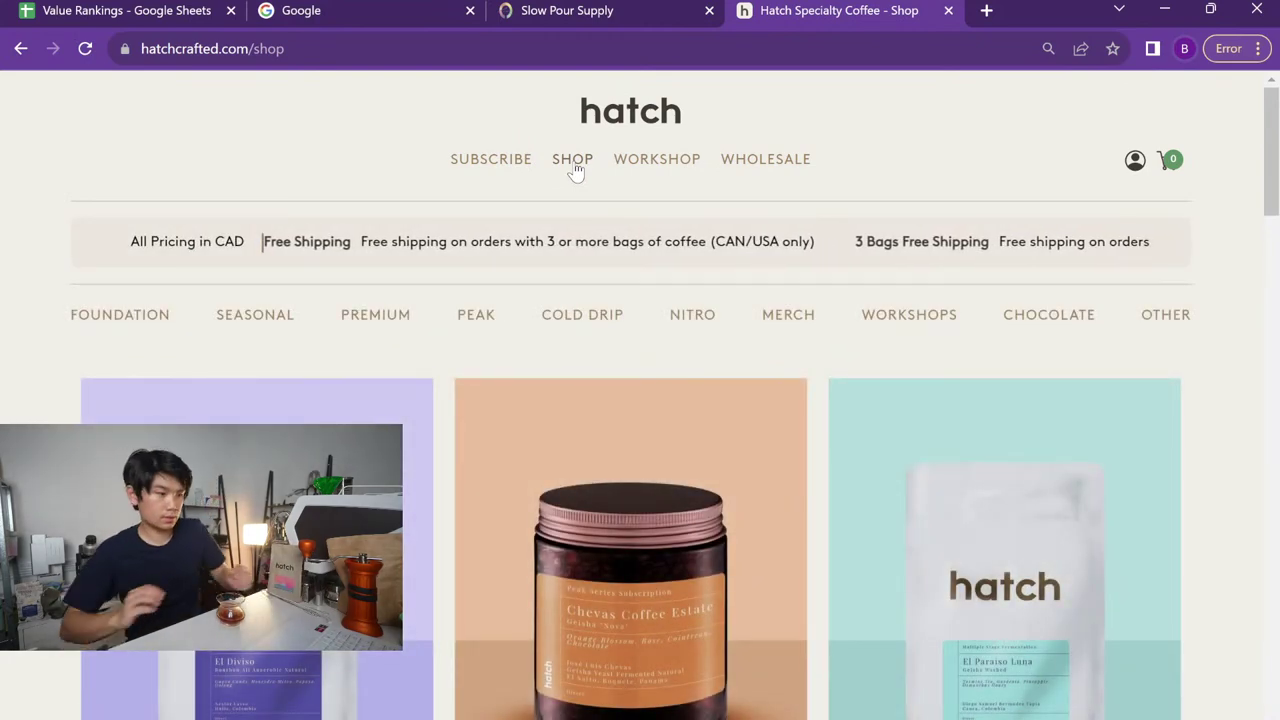
scroll(931, 490, down, 8)
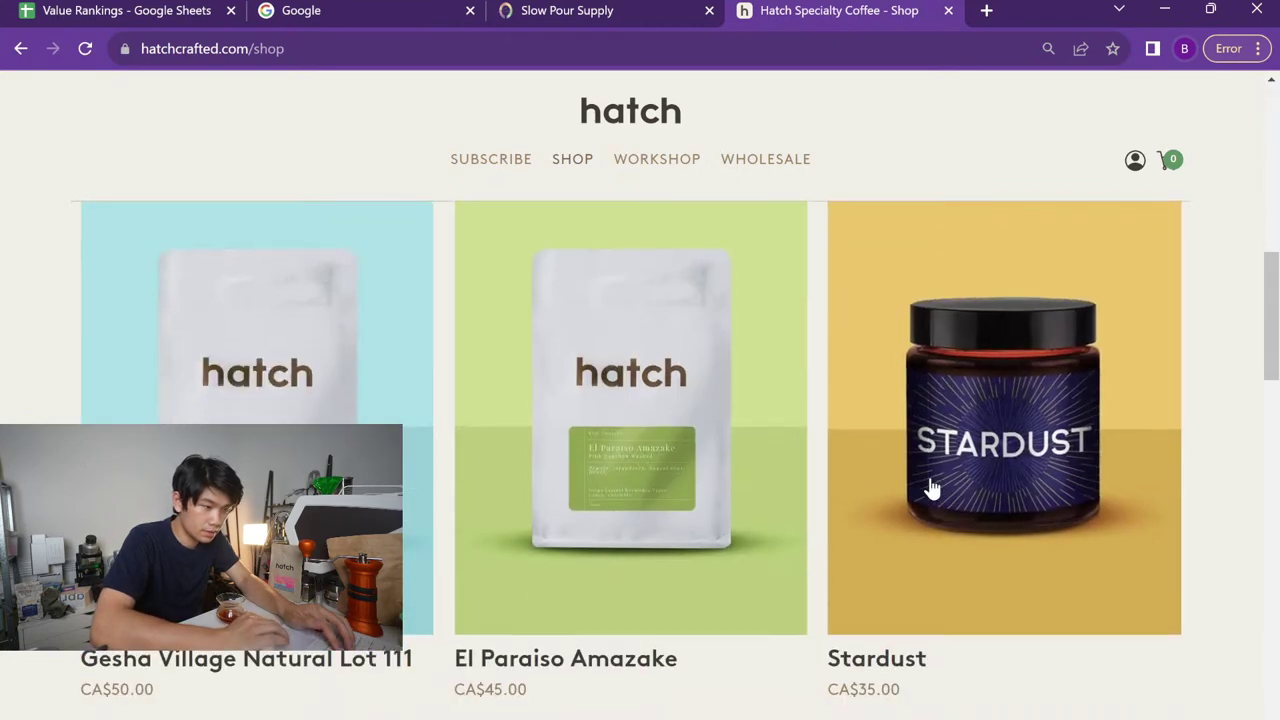
scroll(846, 523, down, 6)
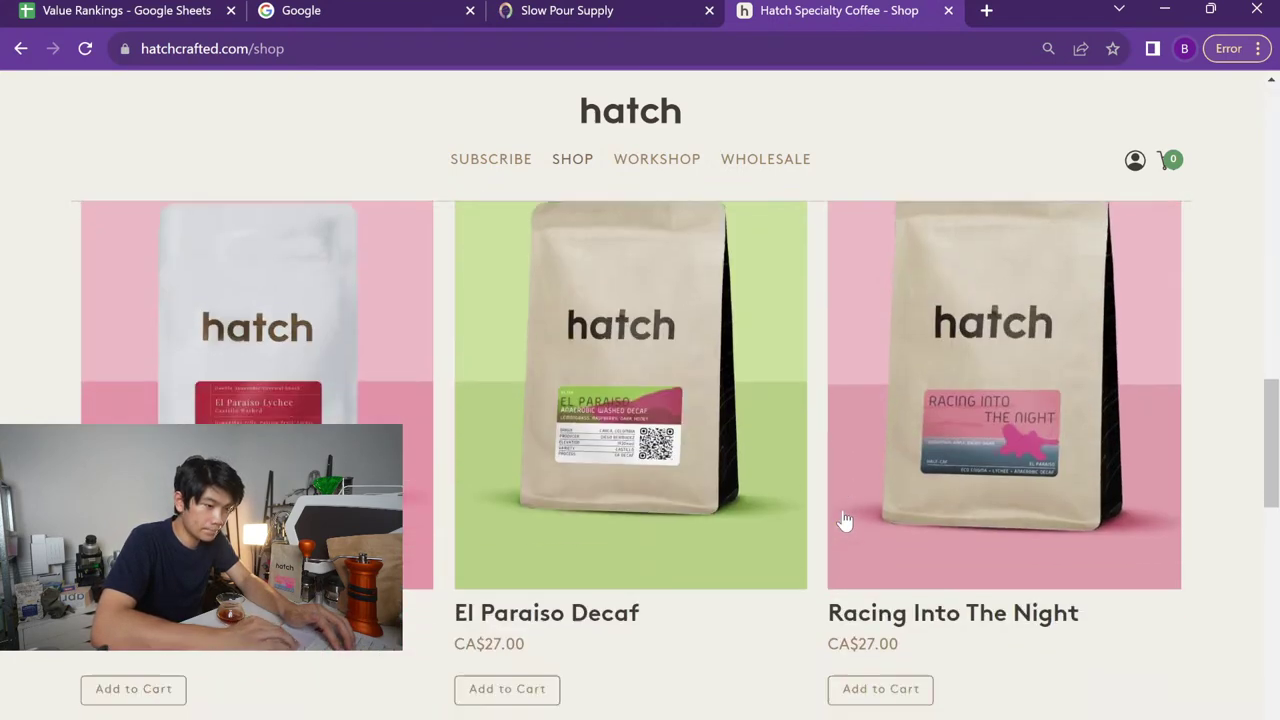
click(1047, 425)
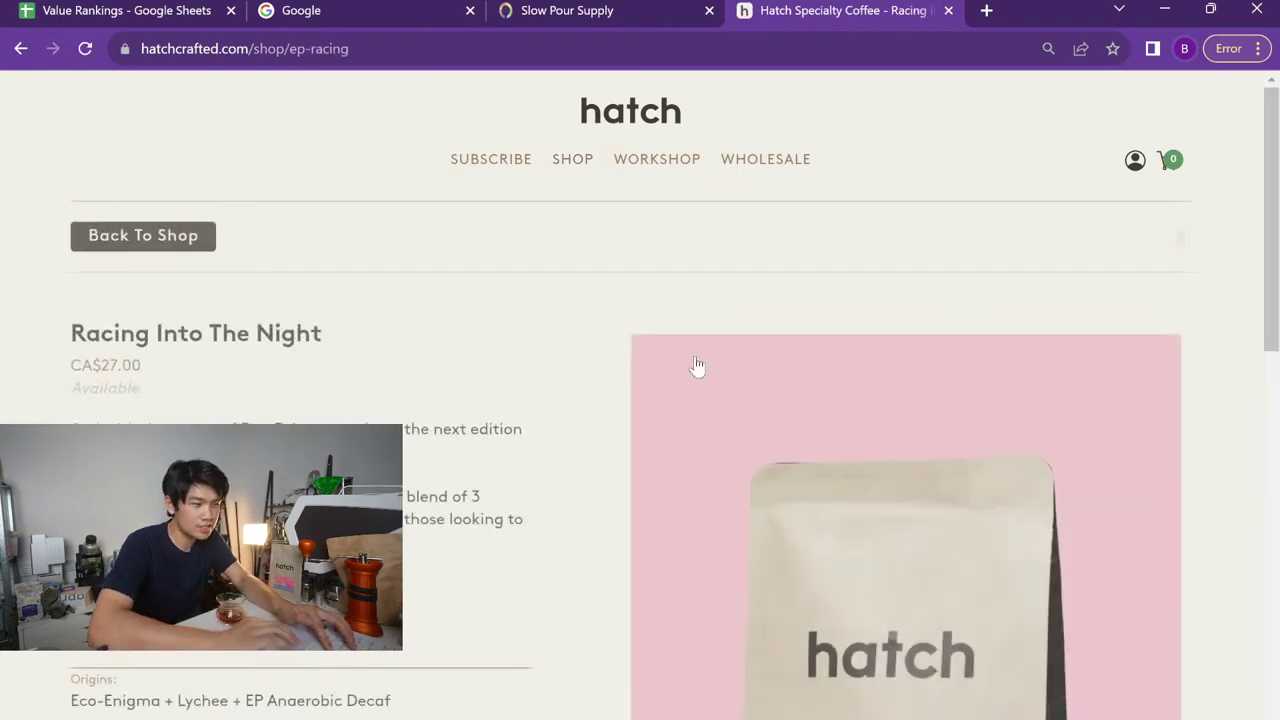
Read the description and details on the Racing Into The Night product page
scroll(447, 408, down, 2)
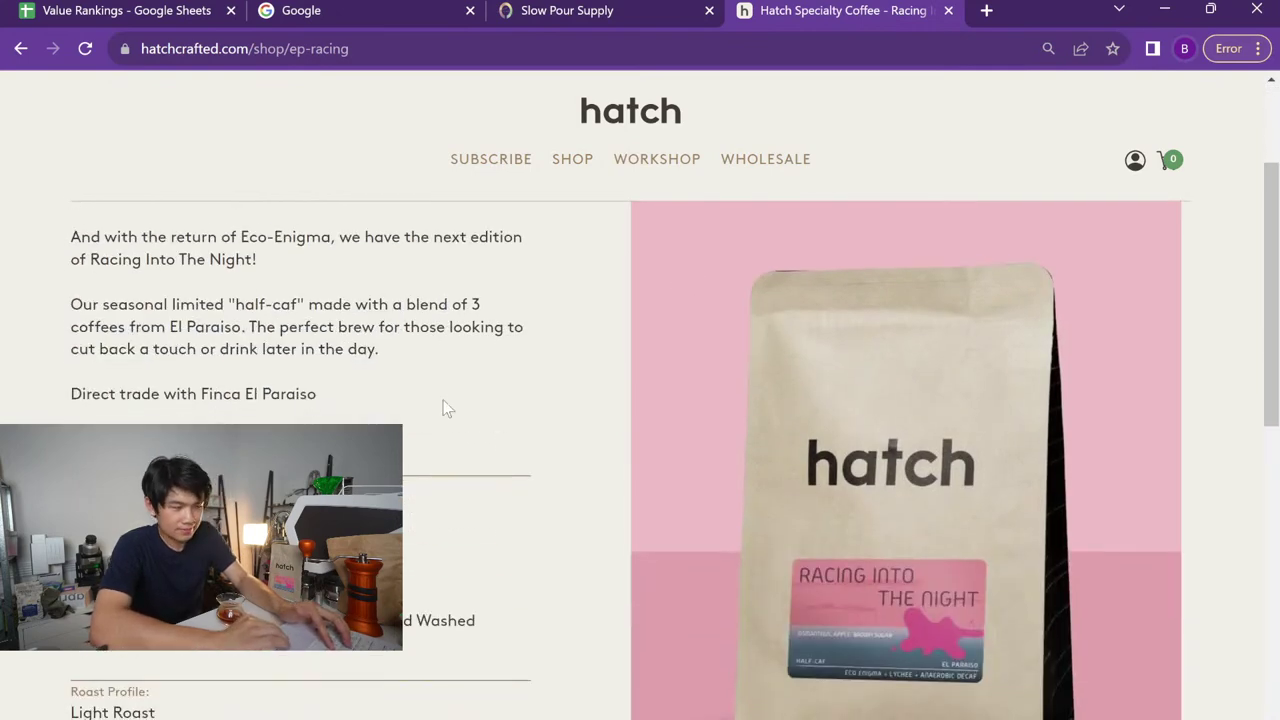
scroll(447, 408, down, 3)
scroll(443, 406, up, 5)
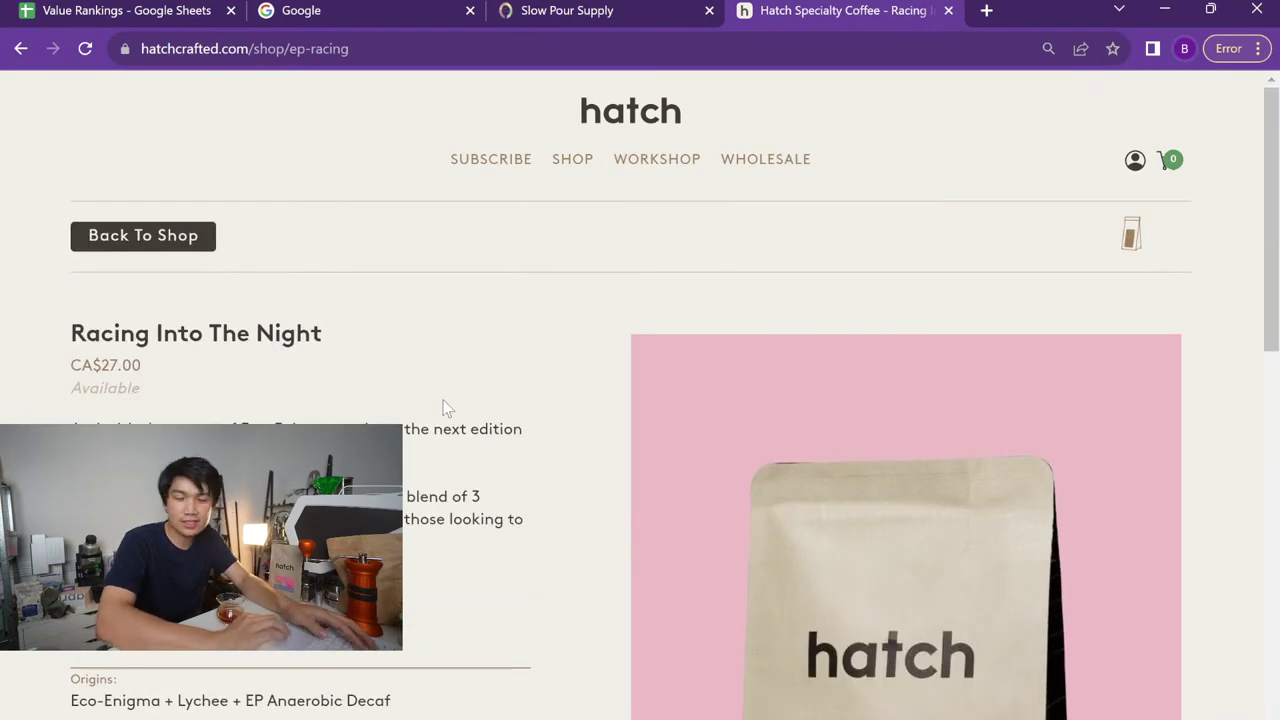
Select the Racing Into The Night page's web address and check its origin details while switching to another window and back
click(346, 51)
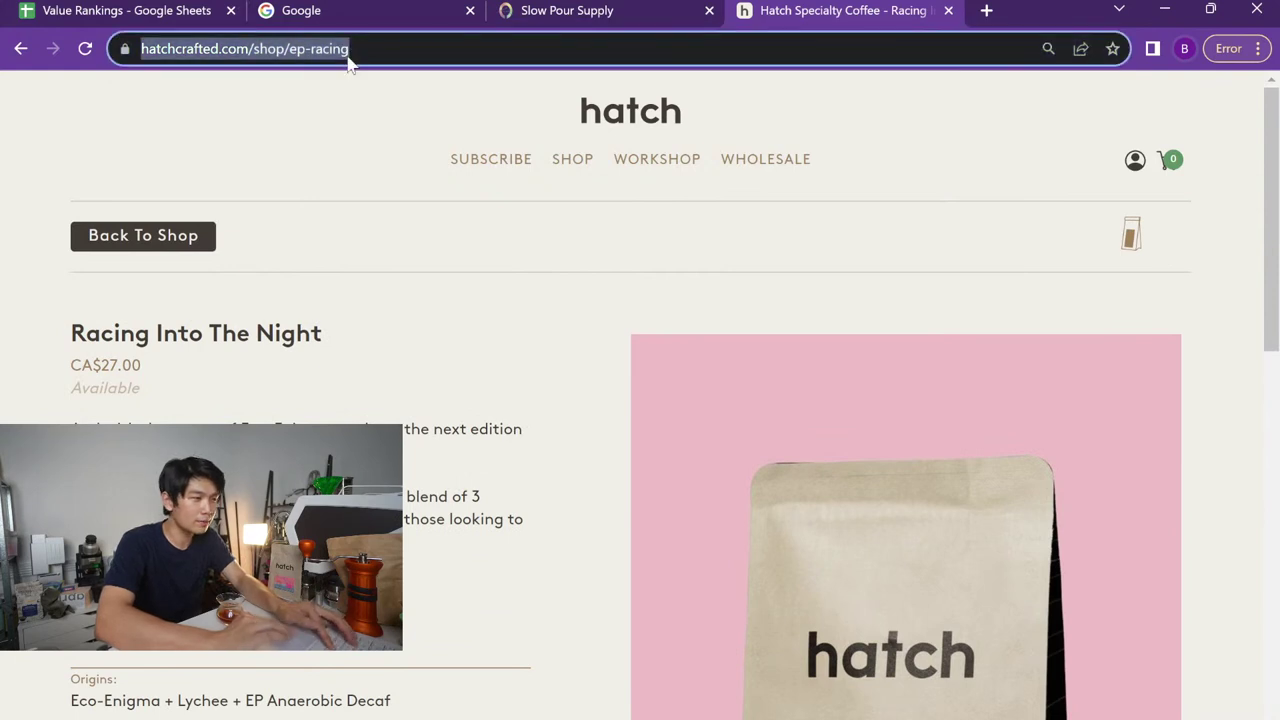
key(alt+Tab)
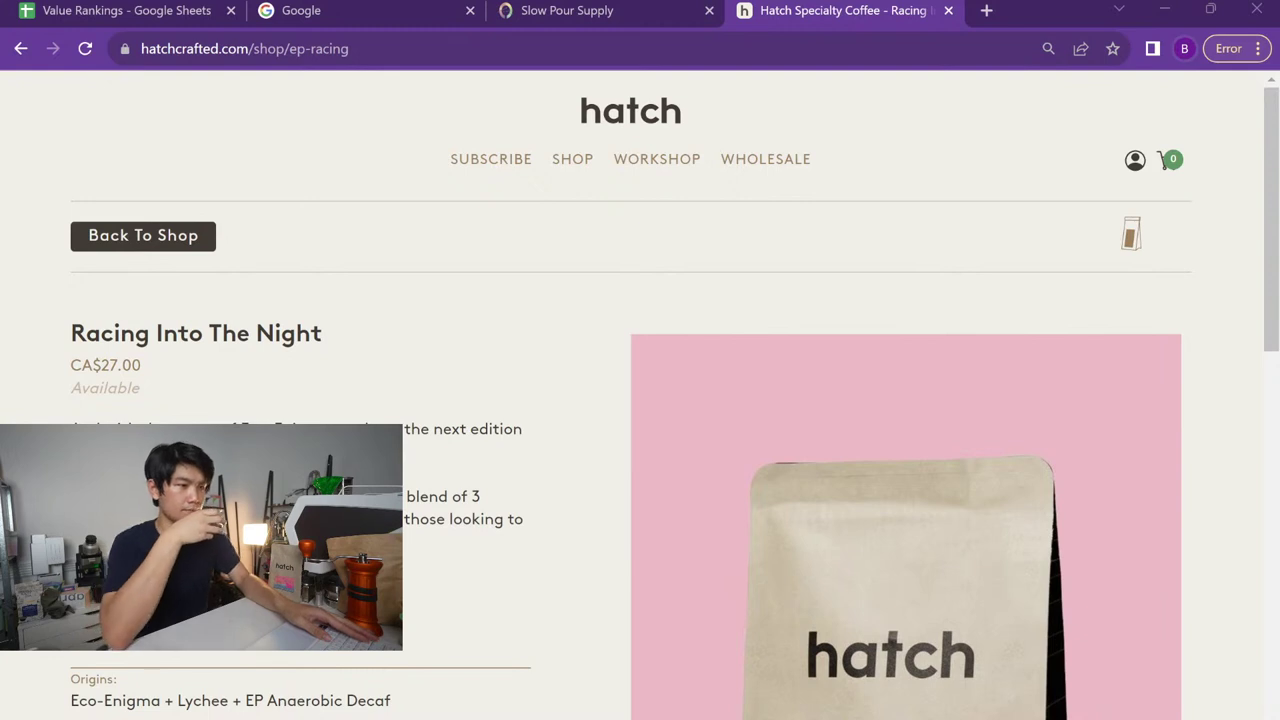
key(ctrl+l)
scroll(418, 536, down, 1)
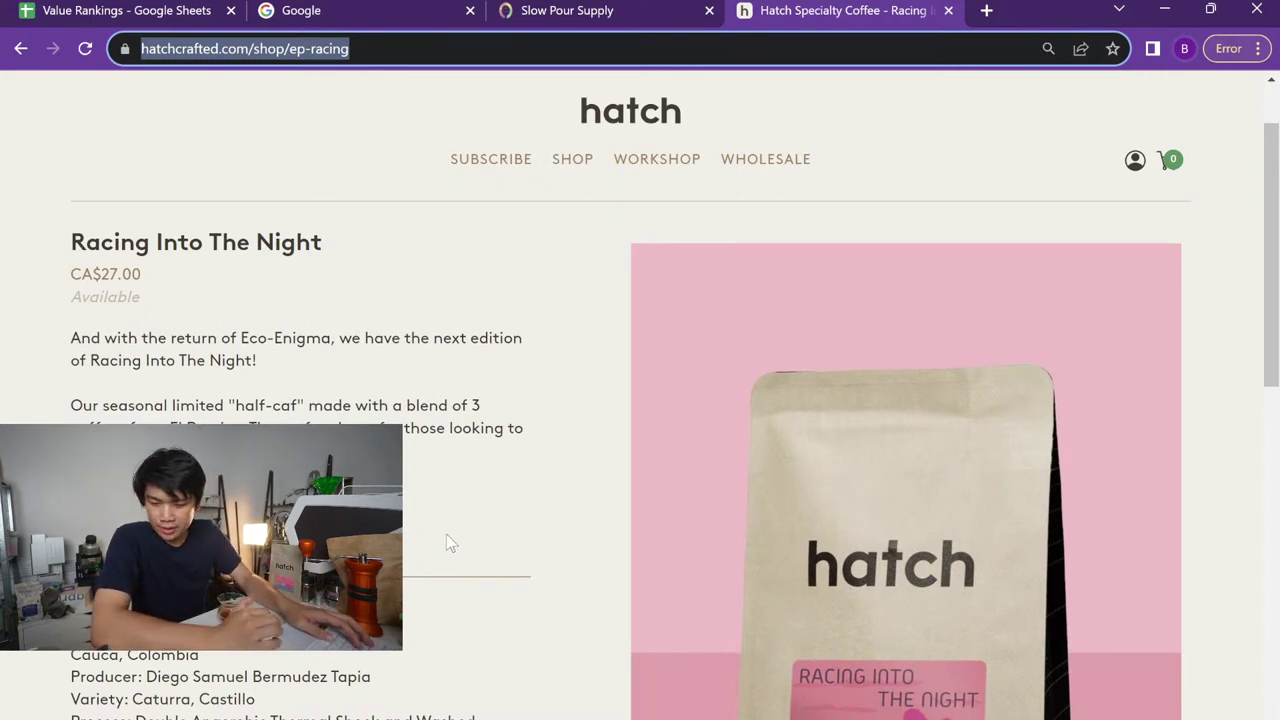
key(alt+Tab)
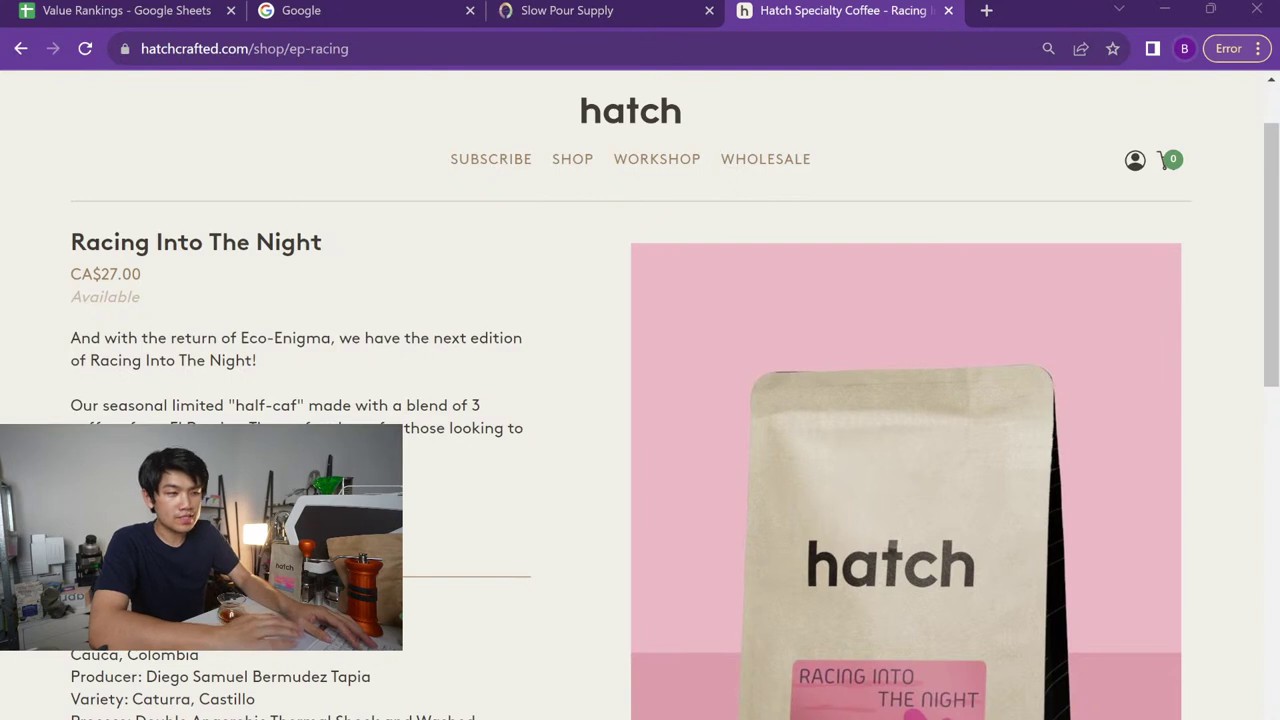
key(alt+Tab)
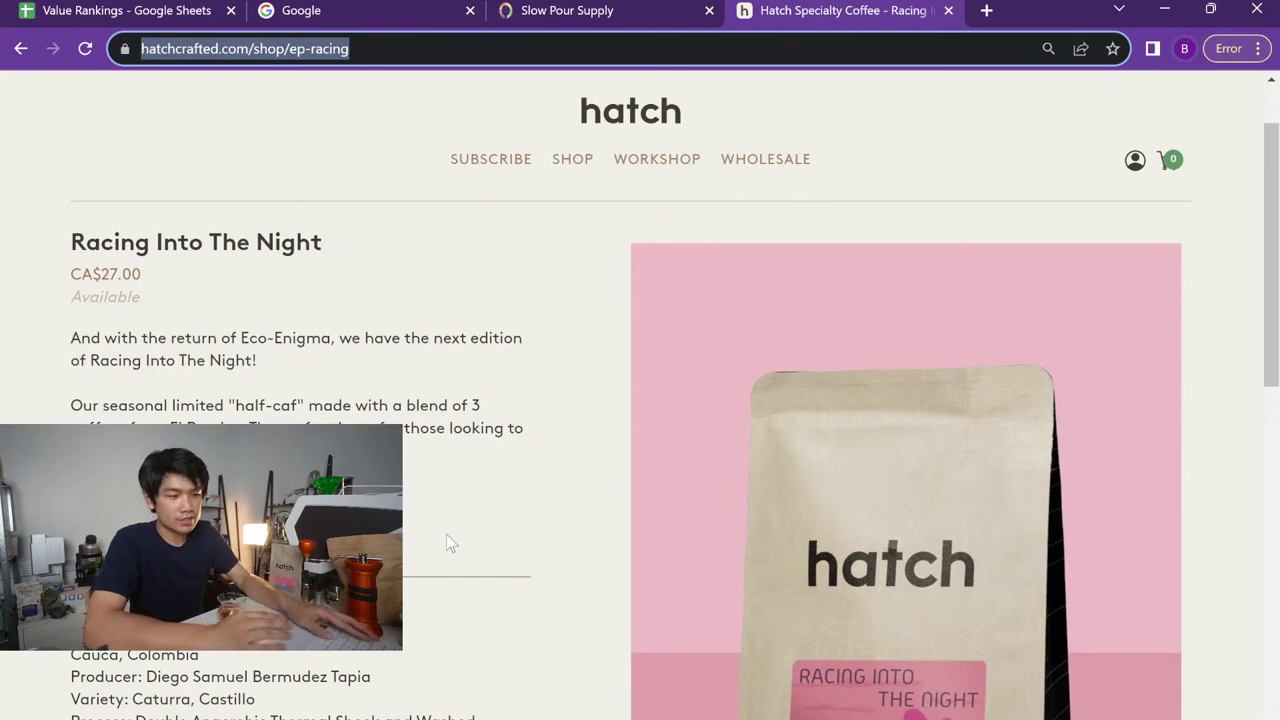
key(alt+Tab)
key(alt+Tab)
scroll(446, 534, down, 3)
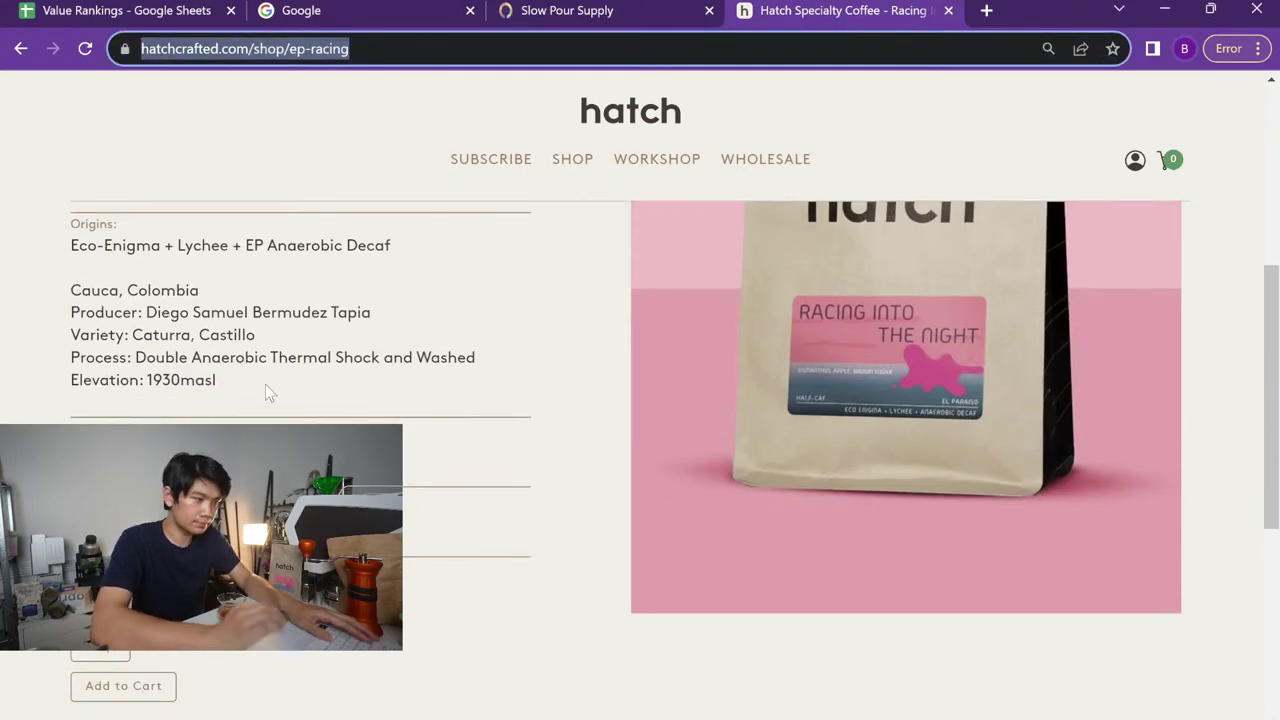
key(alt+Tab)
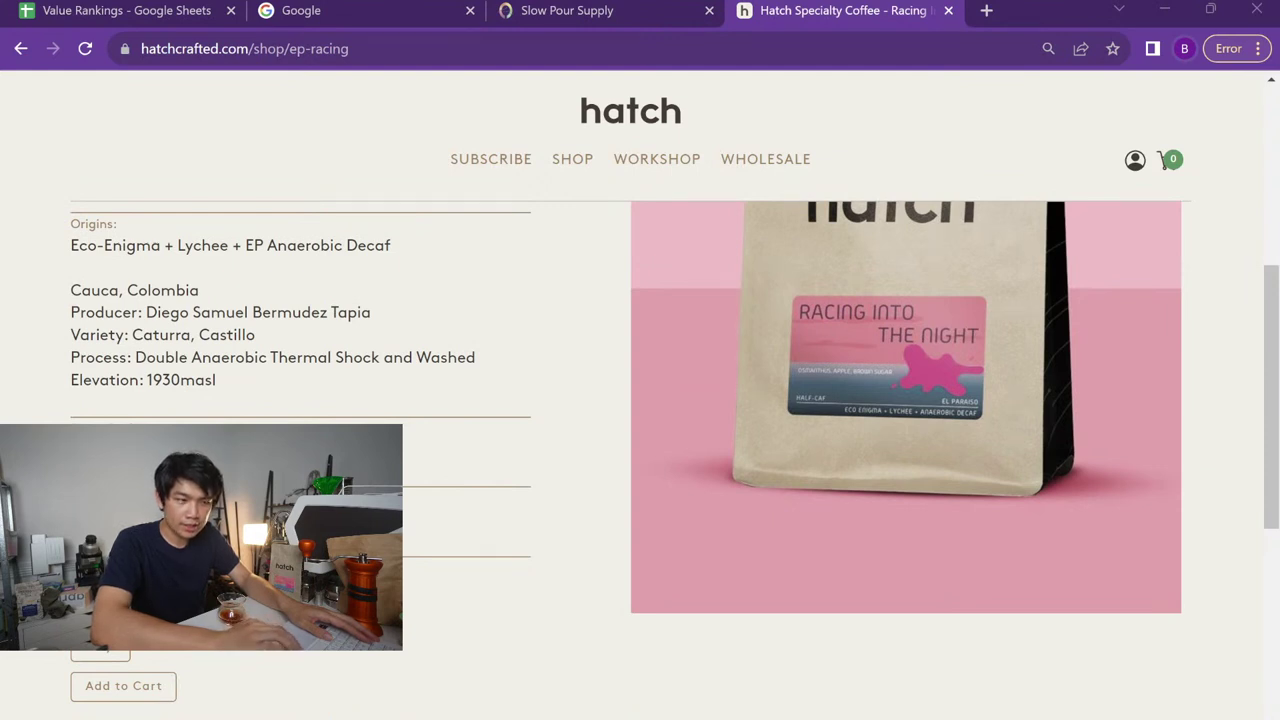
key(alt+Tab)
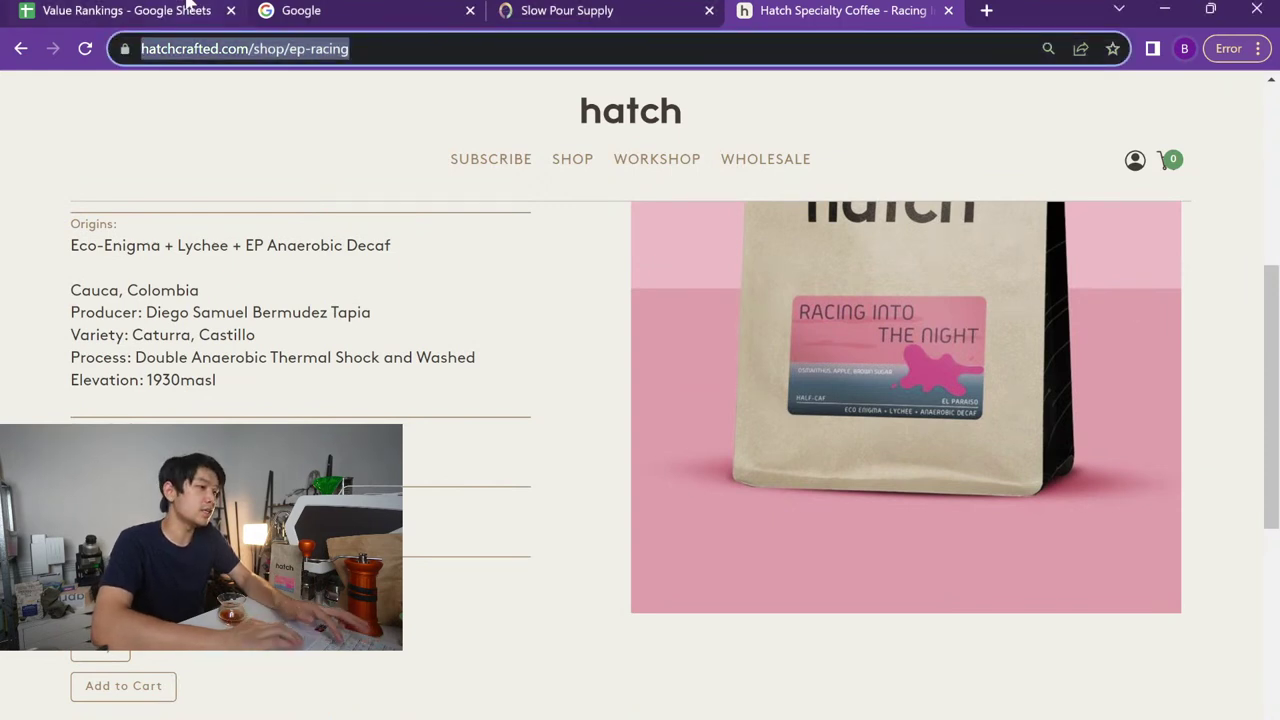
Search the web for "swroasting" in a new tab and open the S&W Craft Roasting website
key(ctrl+t)
text(sw)
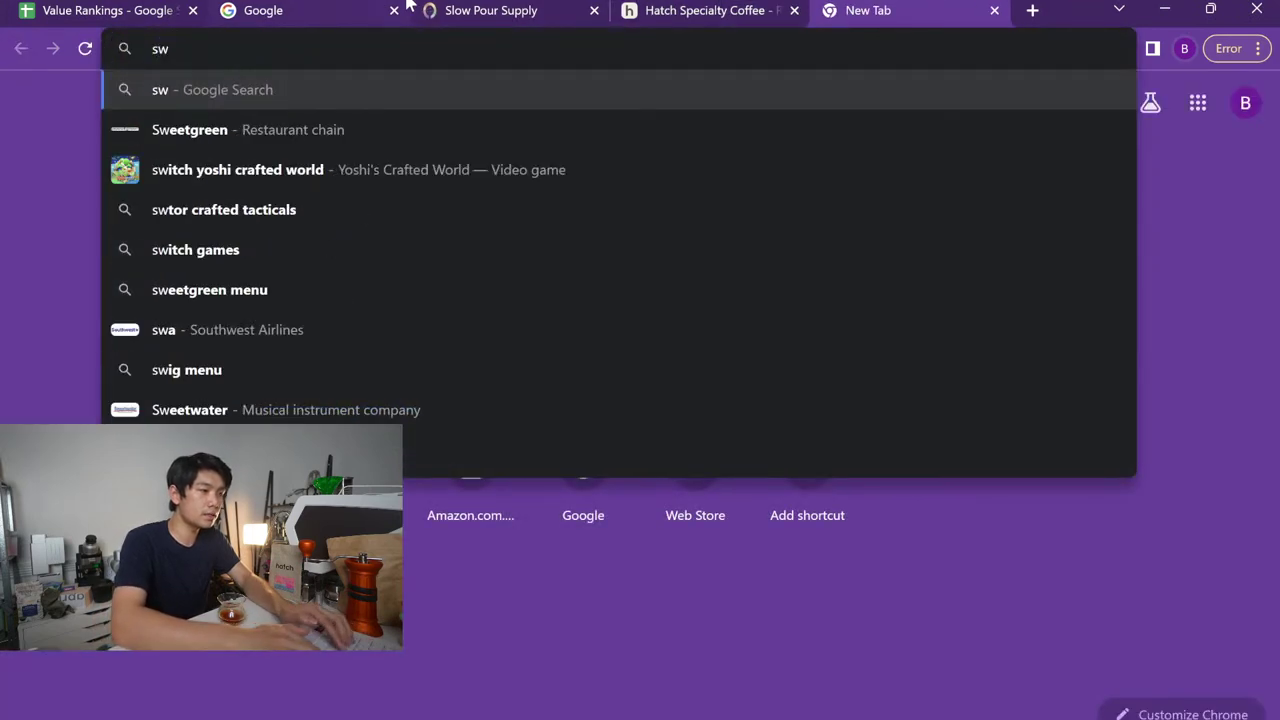
text(roasting)
key(Return)
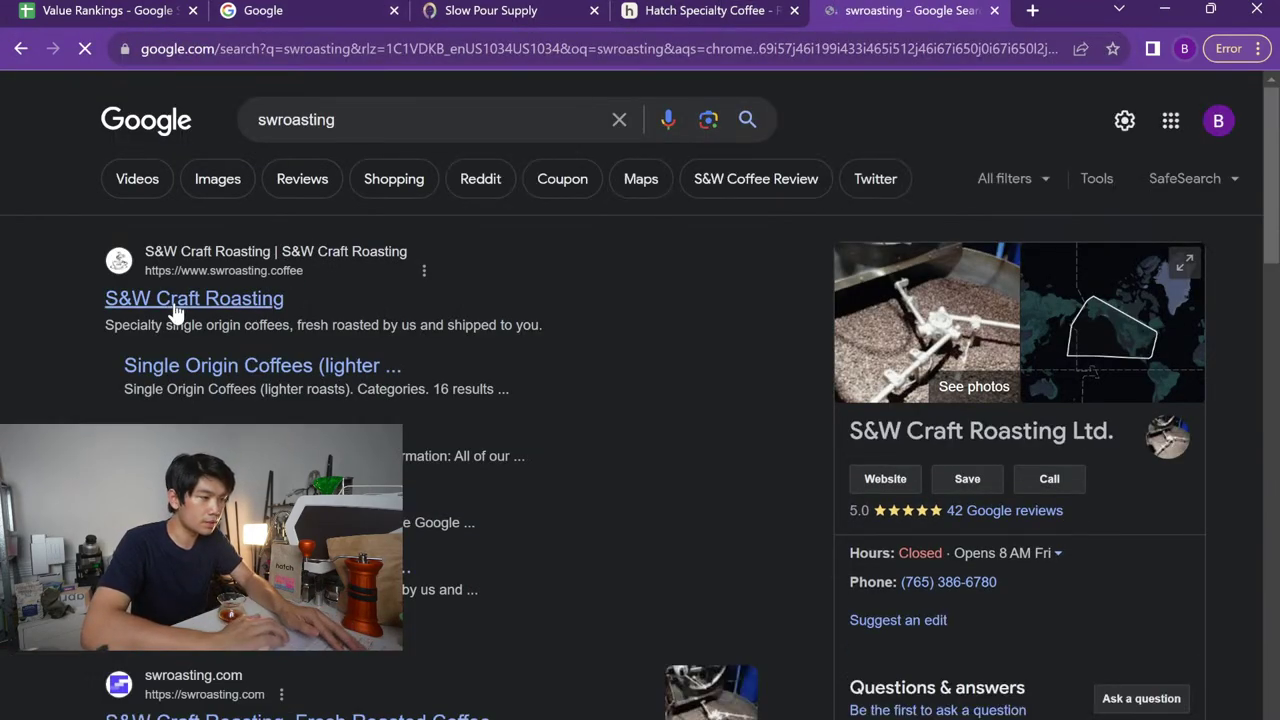
click(176, 300)
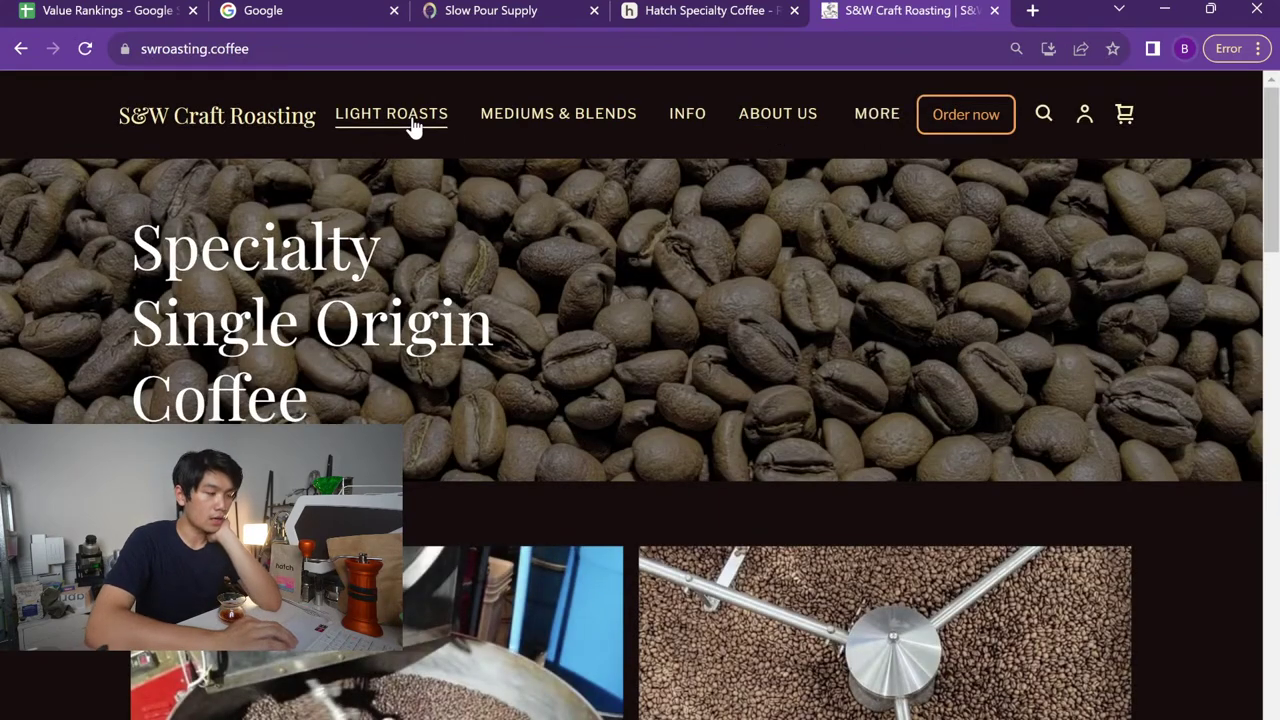
Open the Colombia Rainbow EA Decaf Natural page from the light roasts and select its web address
click(415, 125)
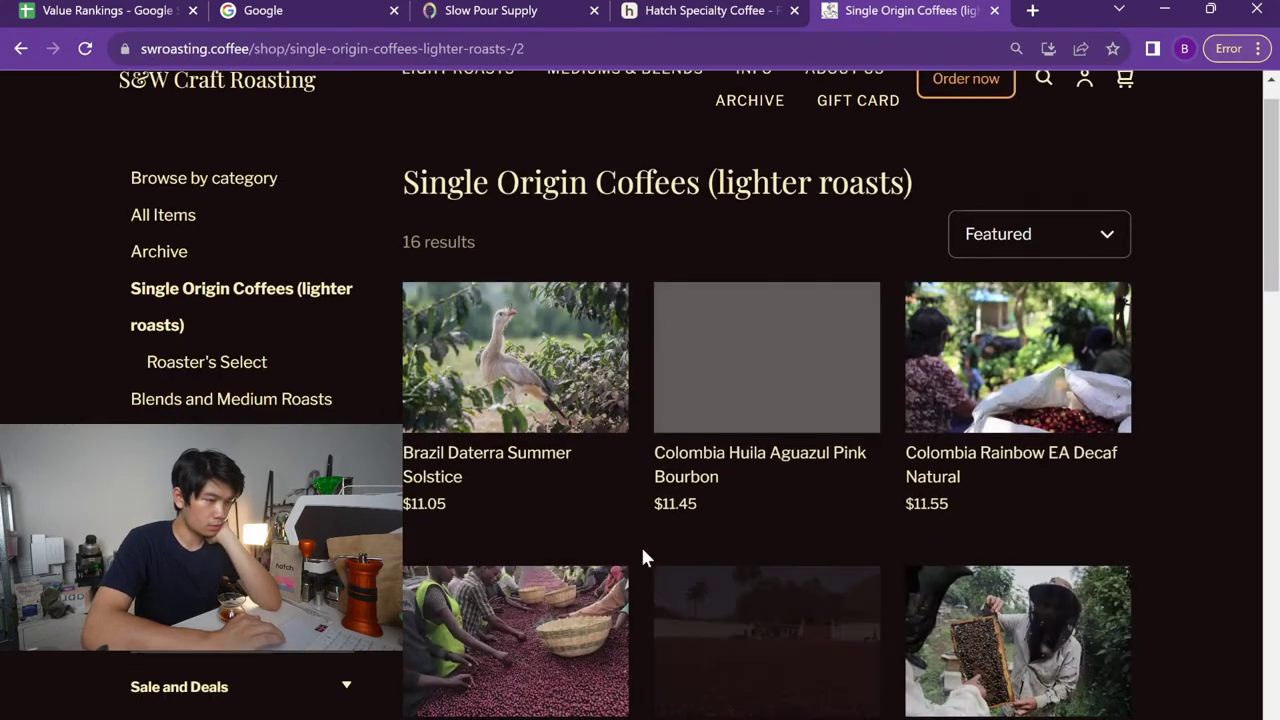
scroll(700, 490, down, 1)
click(964, 355)
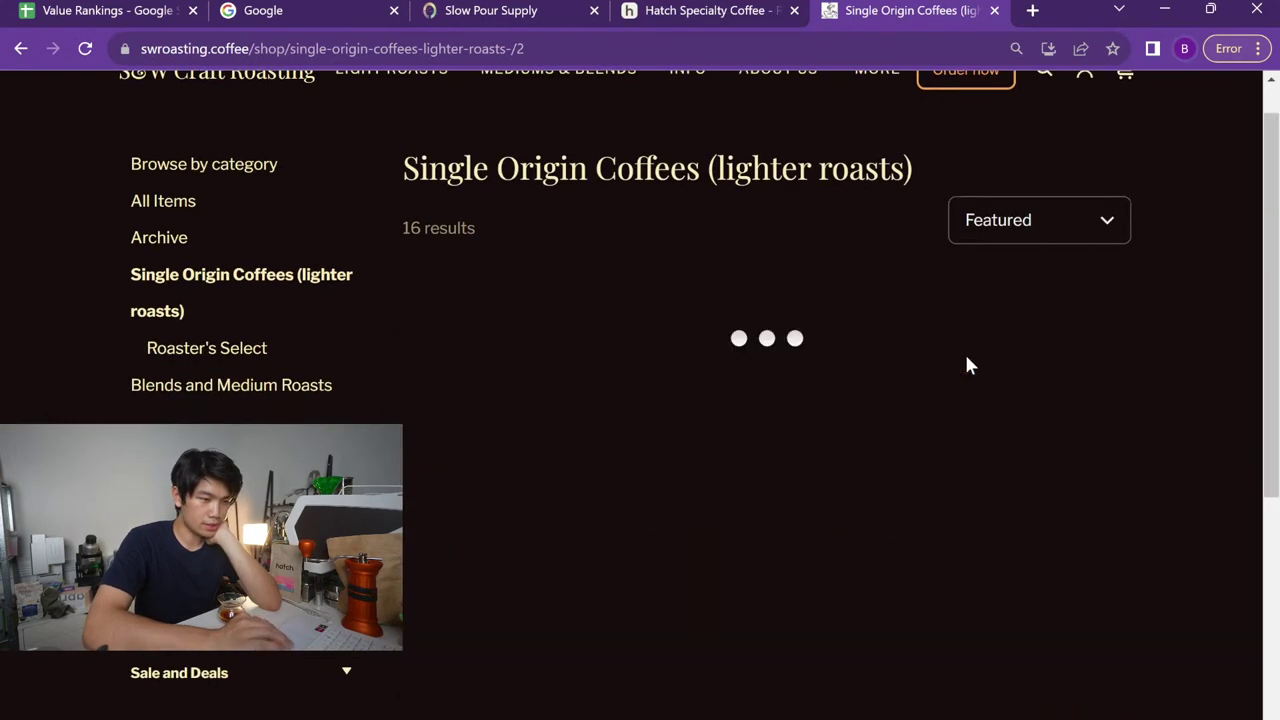
click(657, 48)
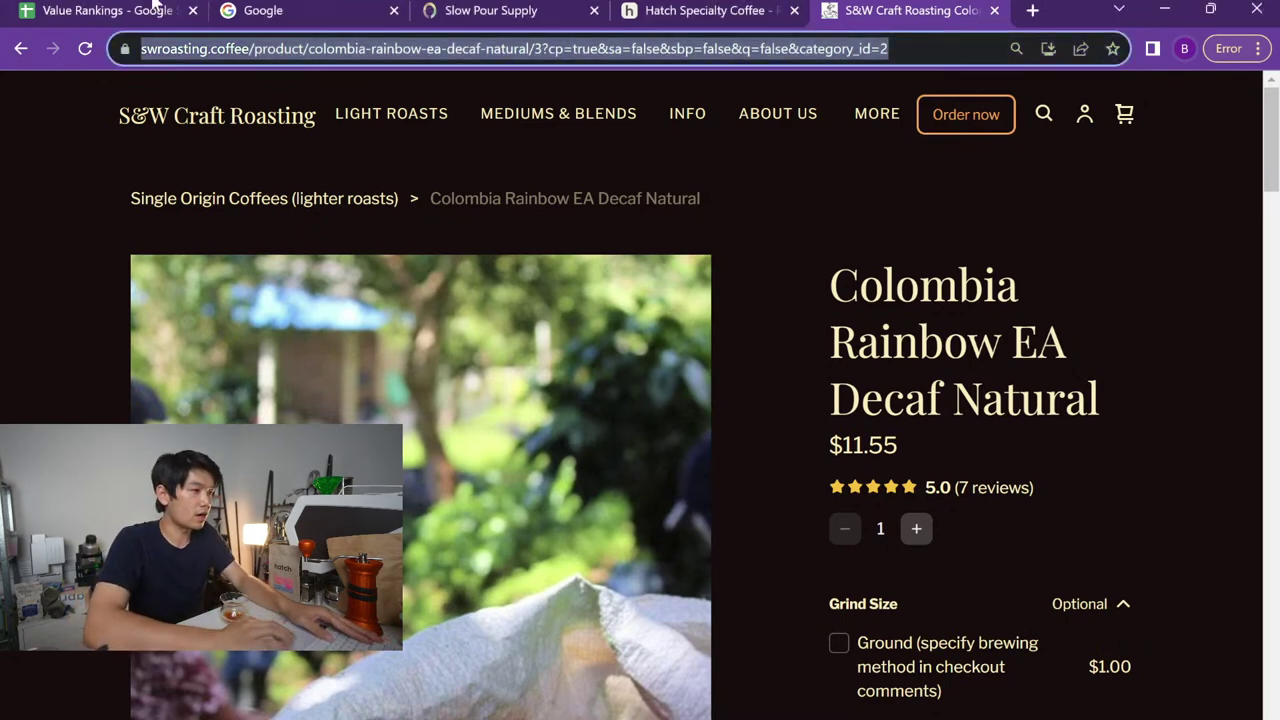
Return to the Value Rankings spreadsheet and go through the Plastic V60 / Mugen row from product name to ranking
key(ctrl+1)
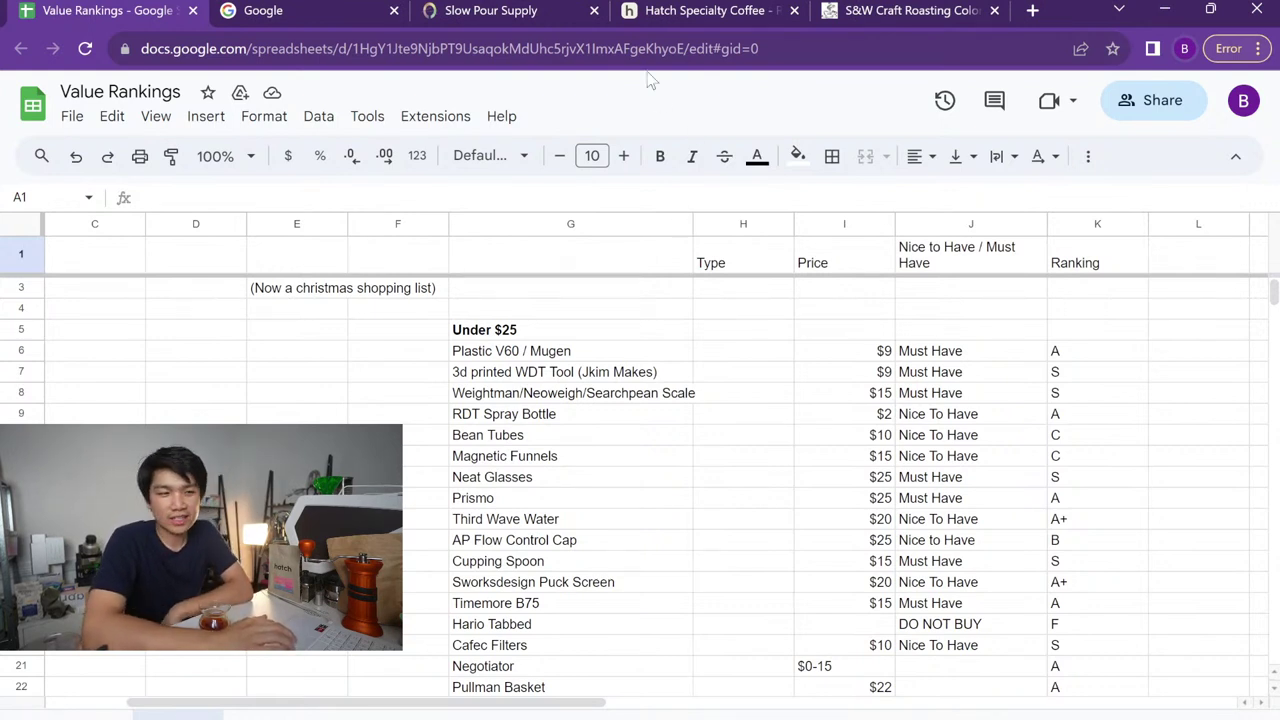
click(580, 352)
key(Right)
key(Right)
key(Right)
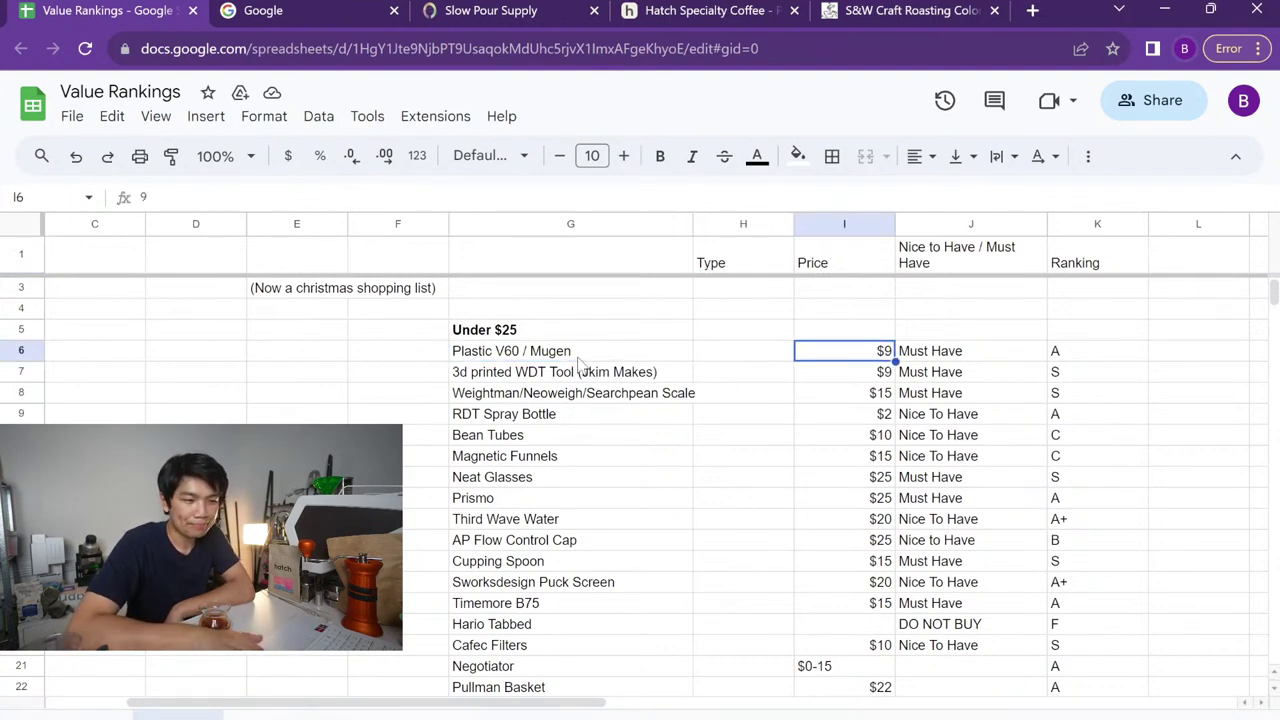
key(Right)
key(Left)
key(Left)
key(Left)
key(Left)
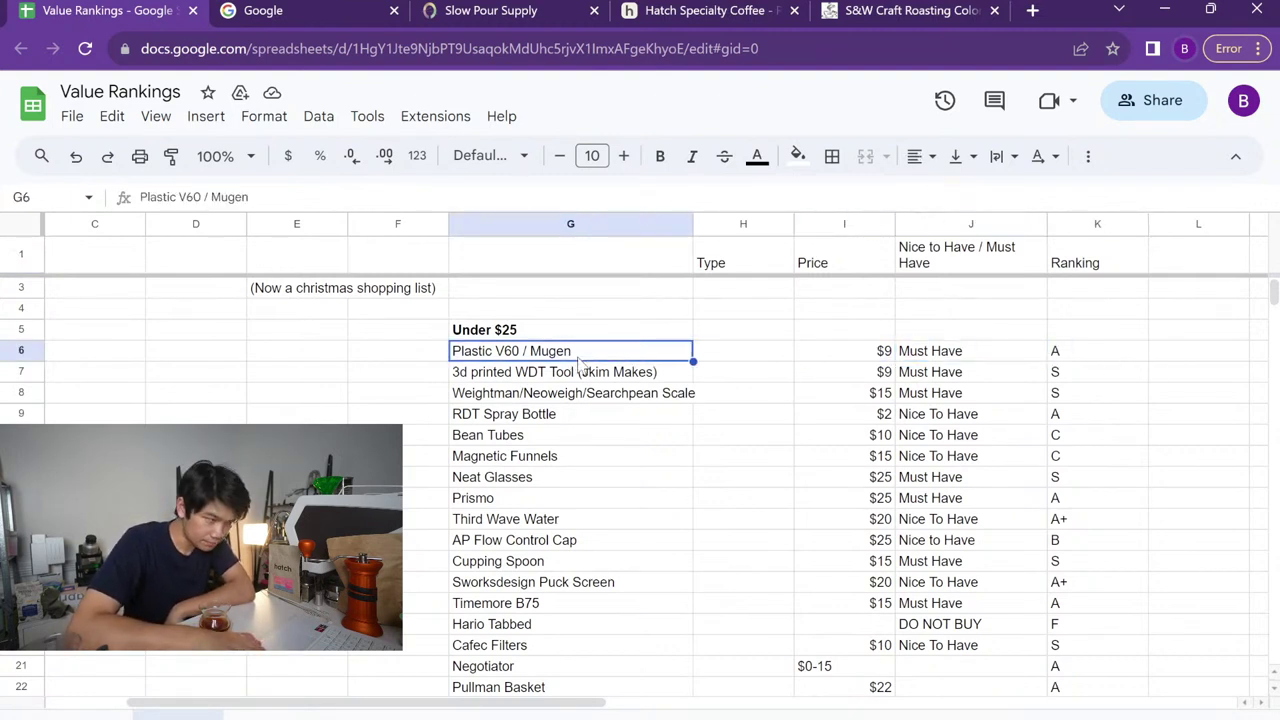
key(Right)
key(Right)
key(Right)
key(Right)
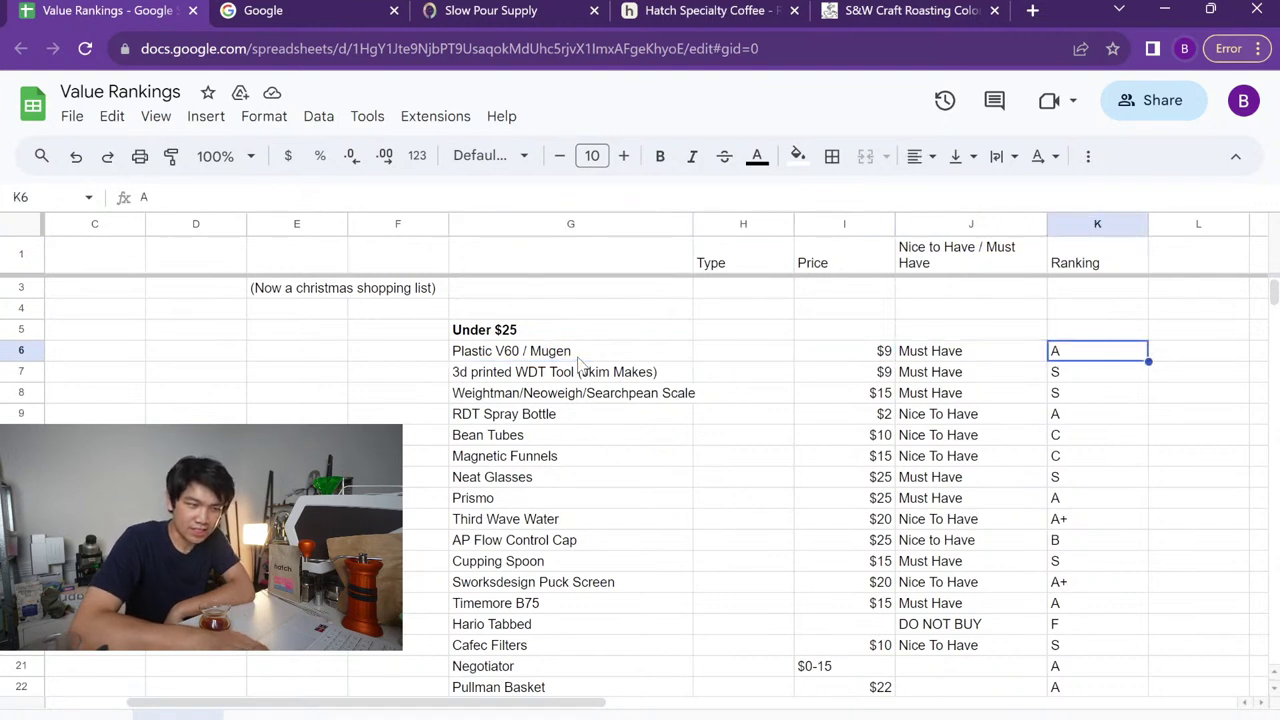
key(Left)
key(Left)
key(Left)
key(Left)
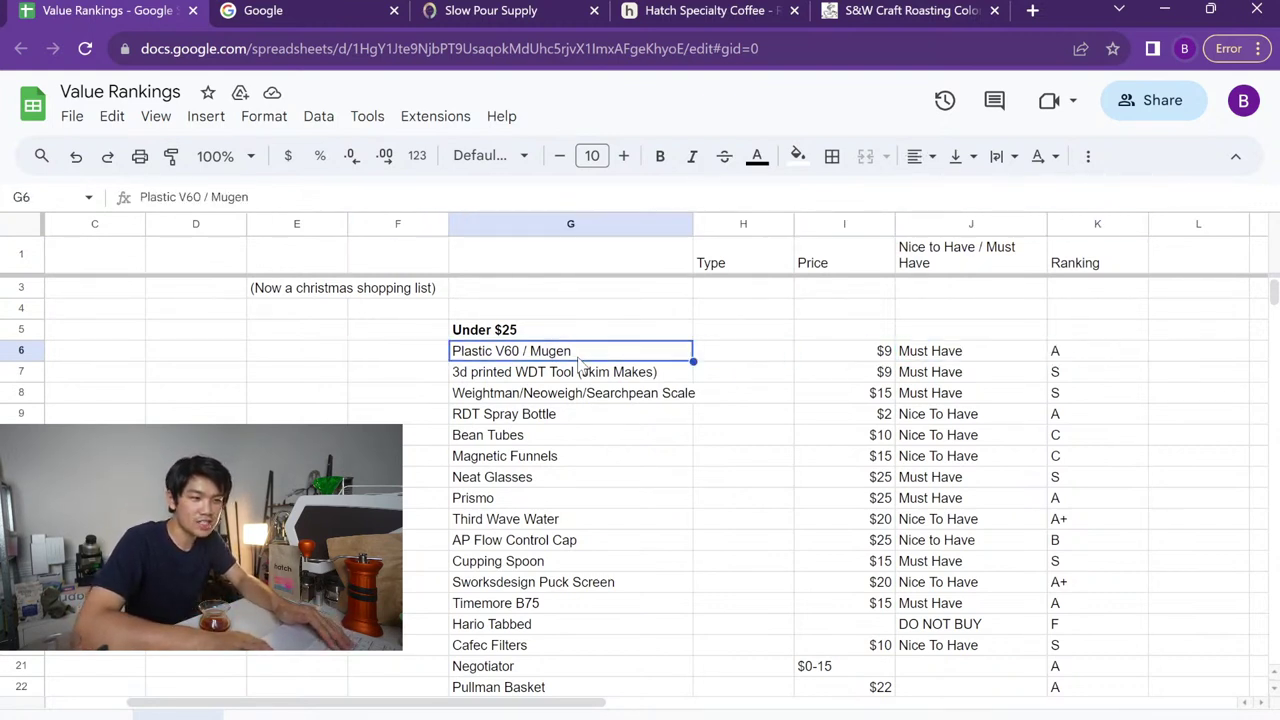
Review the price, must-have status and ranking cells of the Plastic V60 / Mugen row
key(Right)
key(Right)
key(Right)
key(Right)
key(Left)
key(Left)
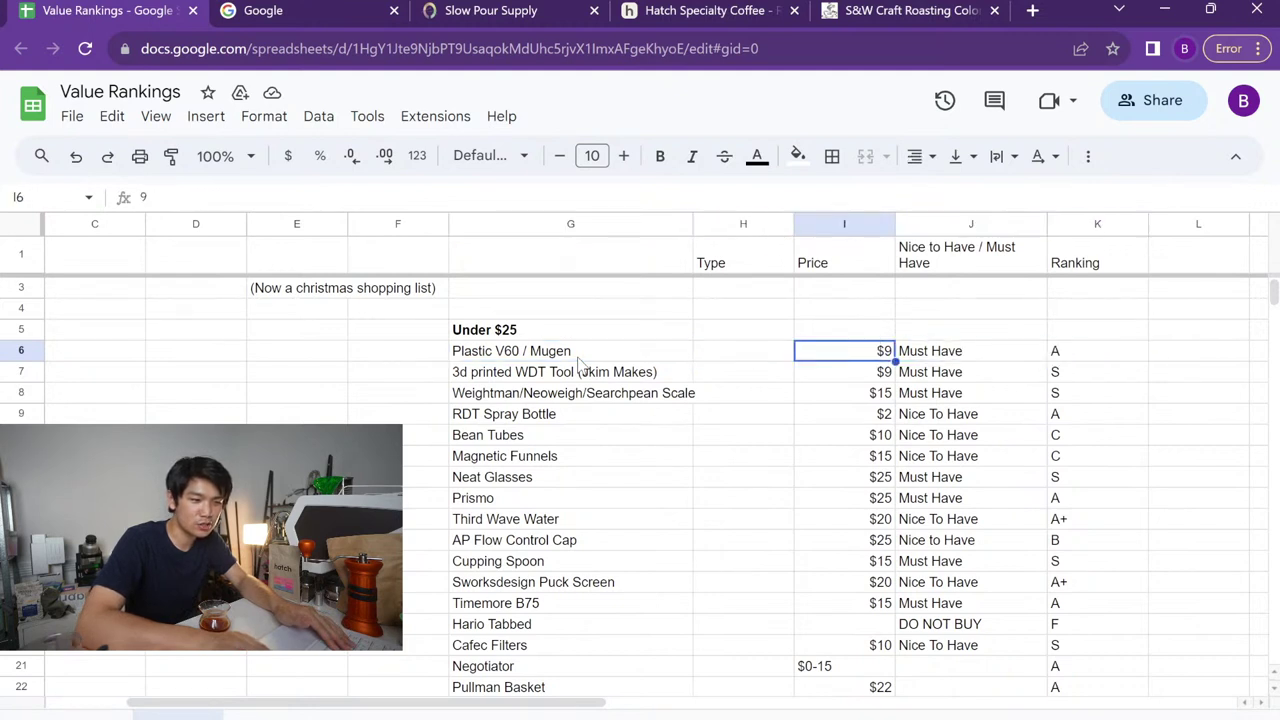
key(Left)
key(Right)
key(Right)
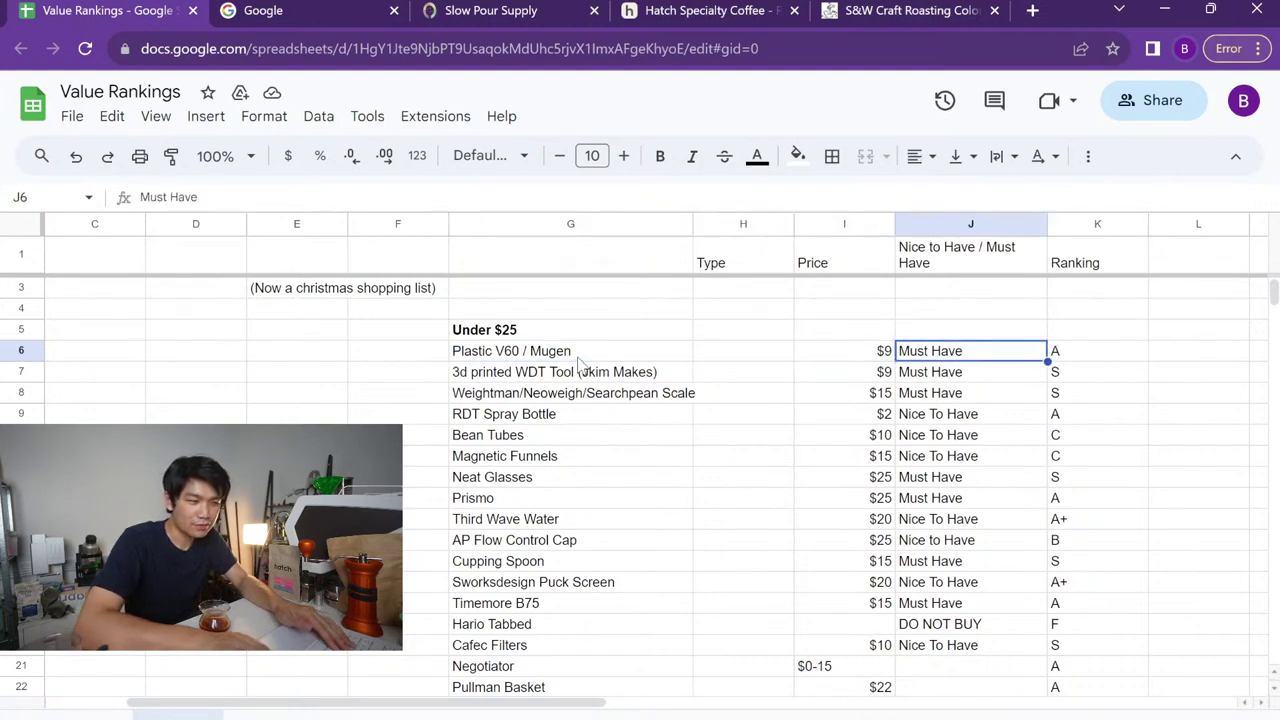
Compare the price and ranking cells of the 3d printed WDT Tool and Weightman/Neoweigh/Searchpean Scale rows
key(Down)
key(Left)
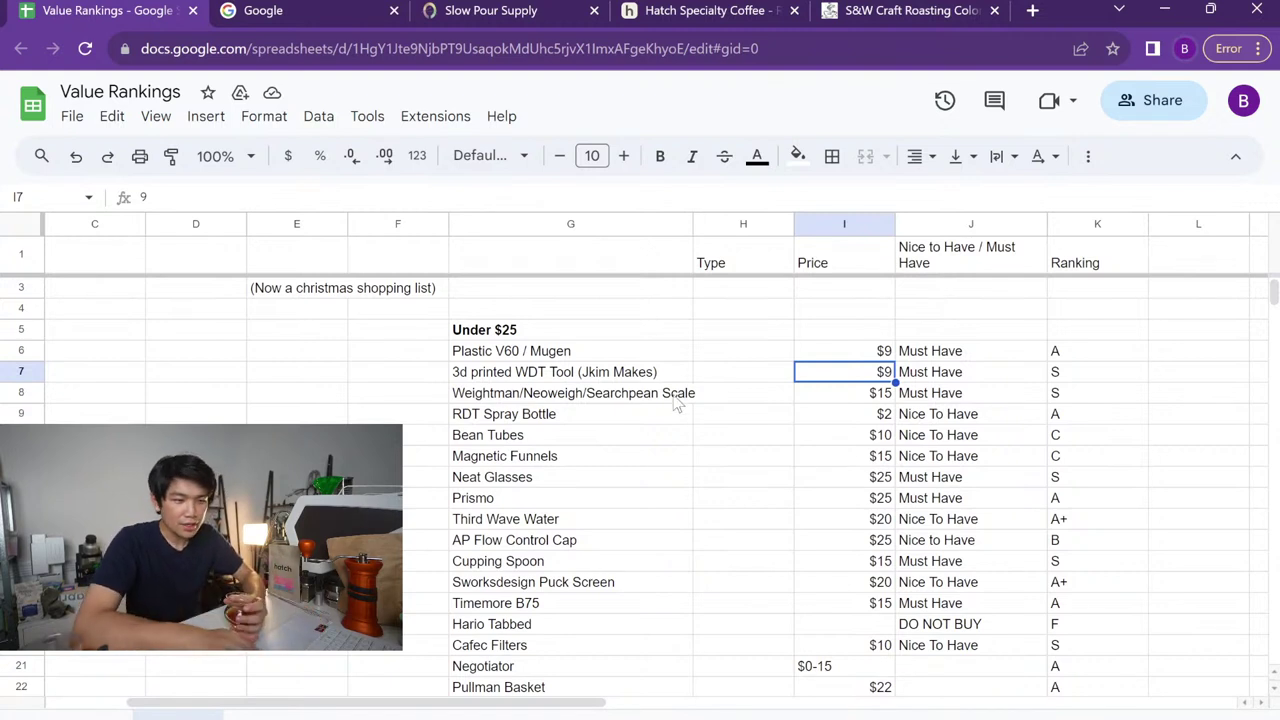
key(Right)
key(Down)
key(Right)
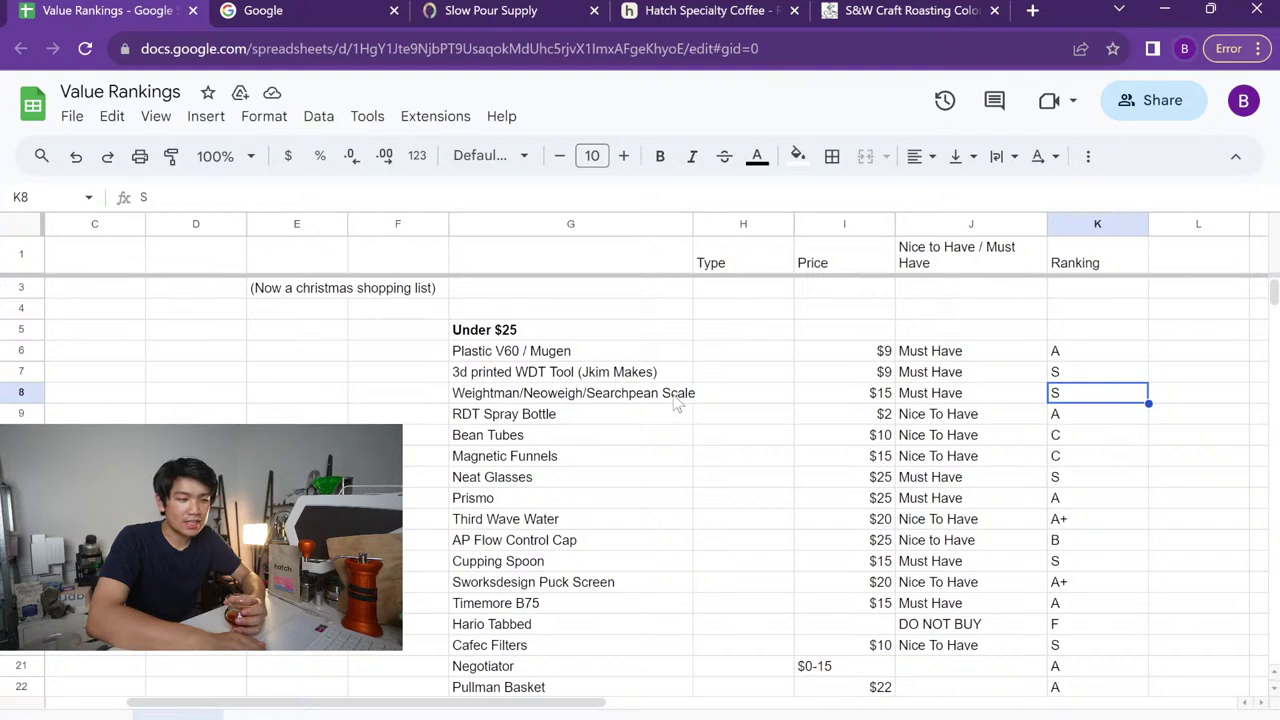
key(Left)
key(Left)
key(Left)
key(Left)
key(Left)
key(Up)
Go through the 3d printed WDT Tool (Jkim Makes) row from product name to ranking and back
key(Right)
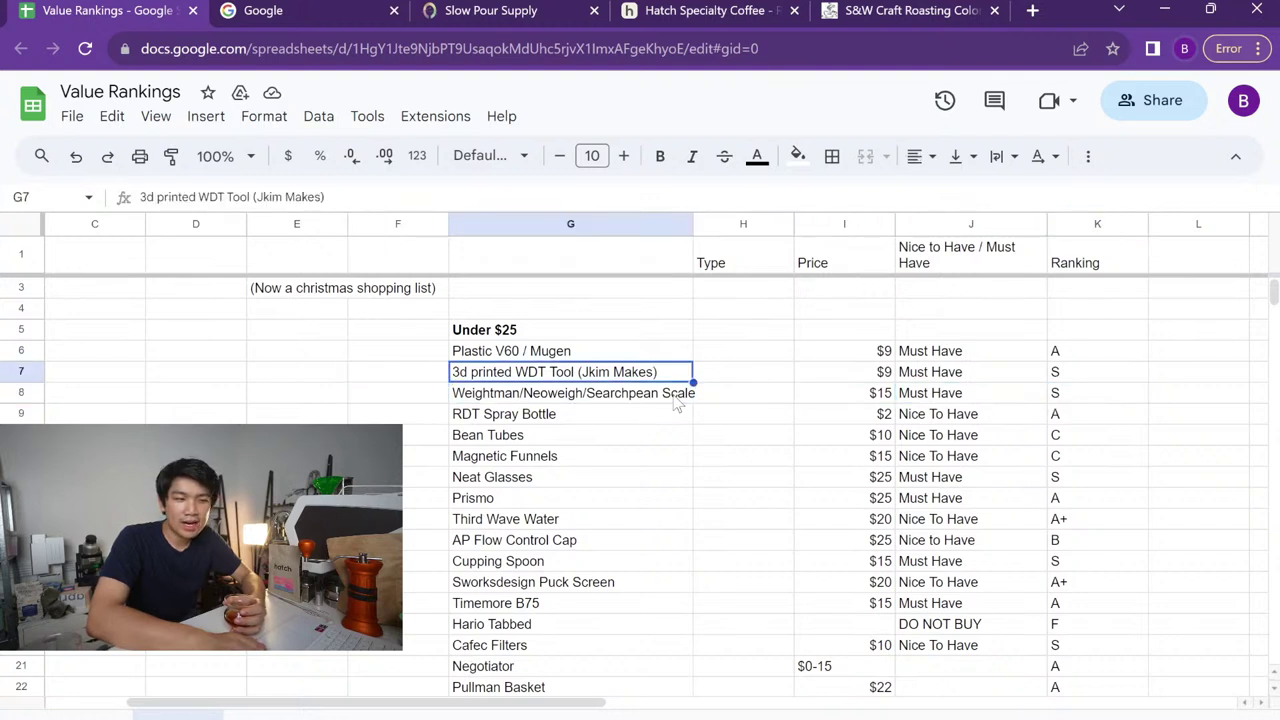
key(Right)
key(Right)
key(Right)
key(Right)
key(Left)
key(Left)
key(Left)
key(Right)
key(Right)
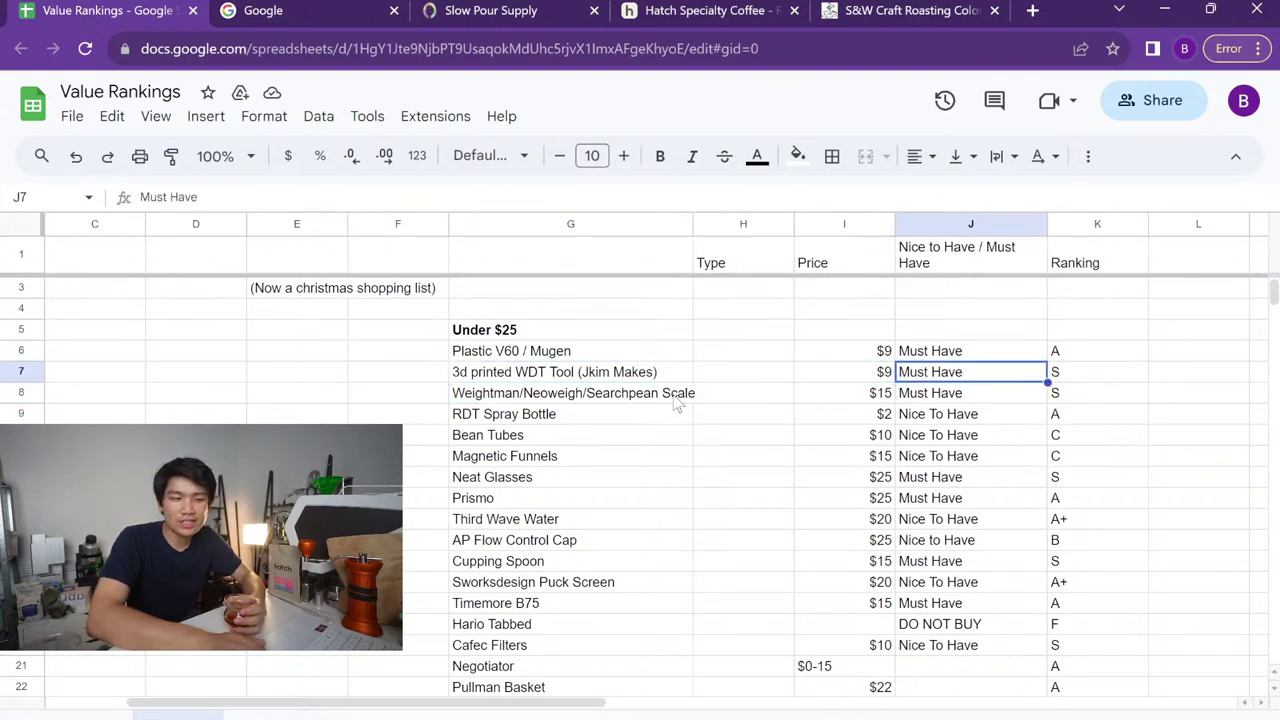
key(Left)
key(Left)
key(Right)
key(Left)
key(Left)
Go through the Weightman/Neoweigh/Searchpean Scale row from product name to ranking
key(Down)
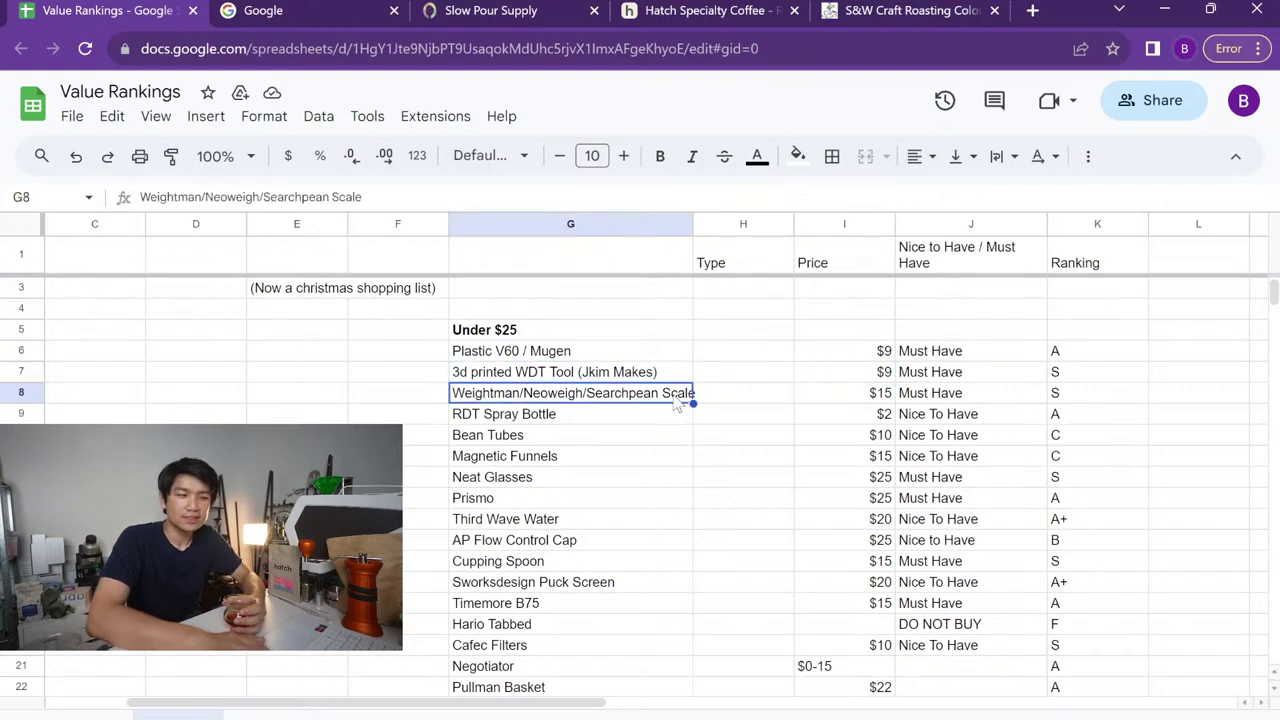
key(Right)
key(Right)
key(Right)
key(Right)
Set the ranking of the RDT Spray Bottle to C
key(Down)
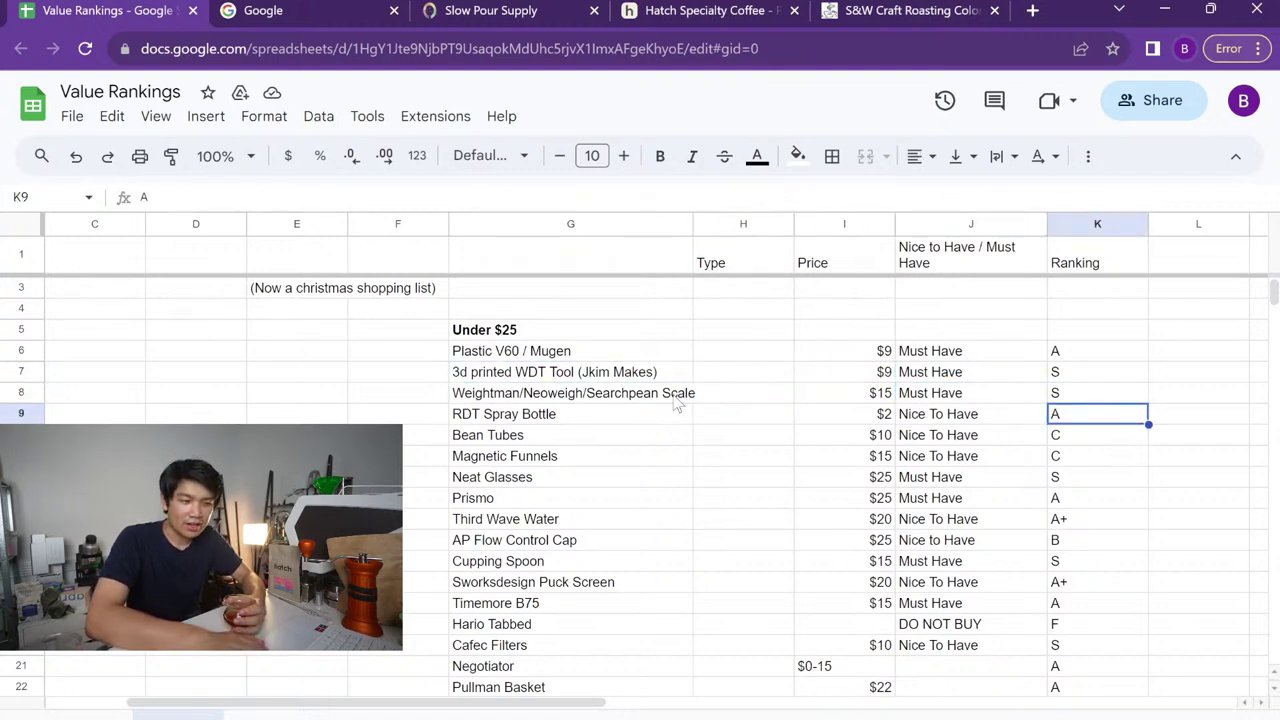
key(Left)
key(Right)
text(C)
key(Return)
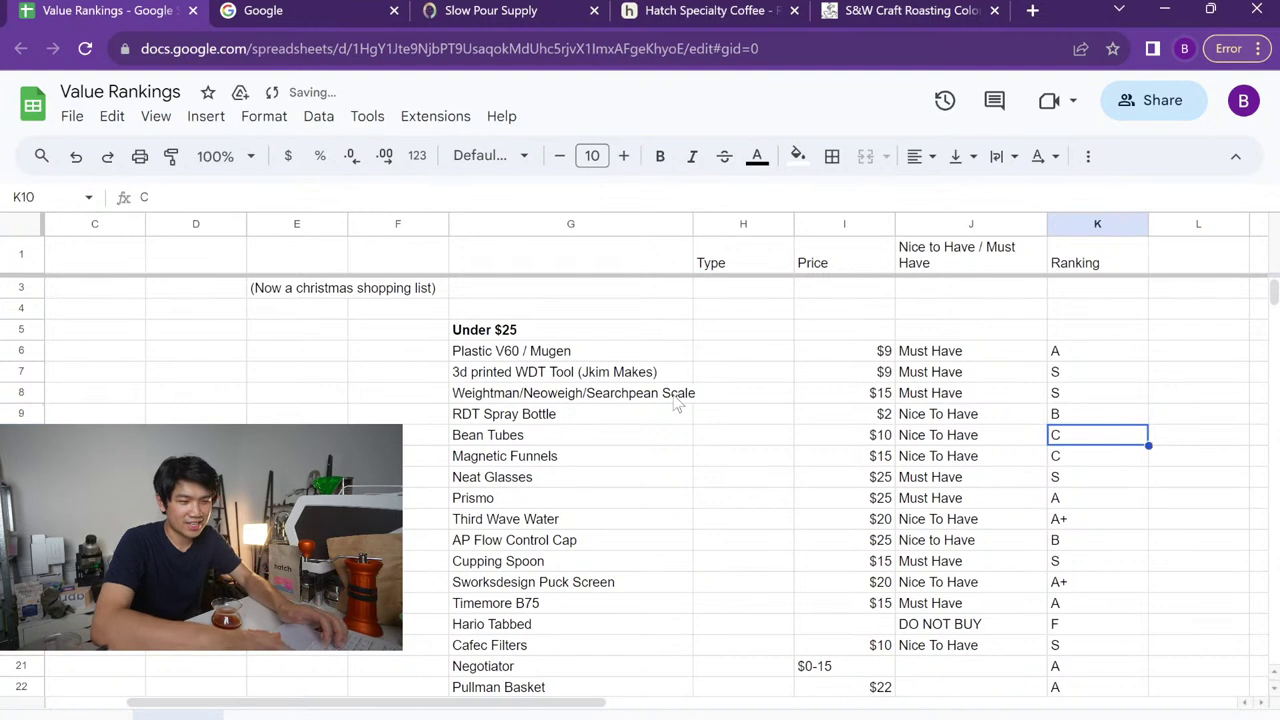
key(Up)
key(Left)
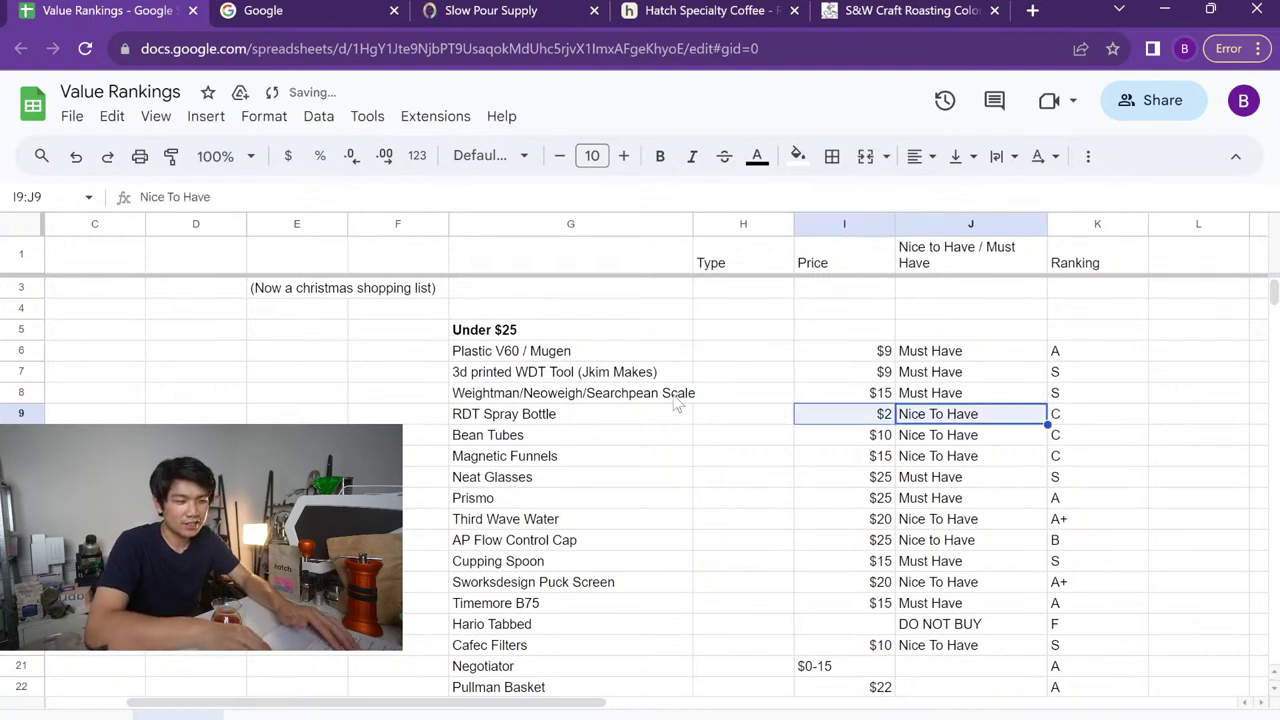
Select the RDT Spray Bottle row from product name to ranking
key(Left)
key(Left)
key(Left)
key(Left)
key(Right)
key(shift+Right)
key(shift+Right)
key(shift+Right)
key(shift+Right)
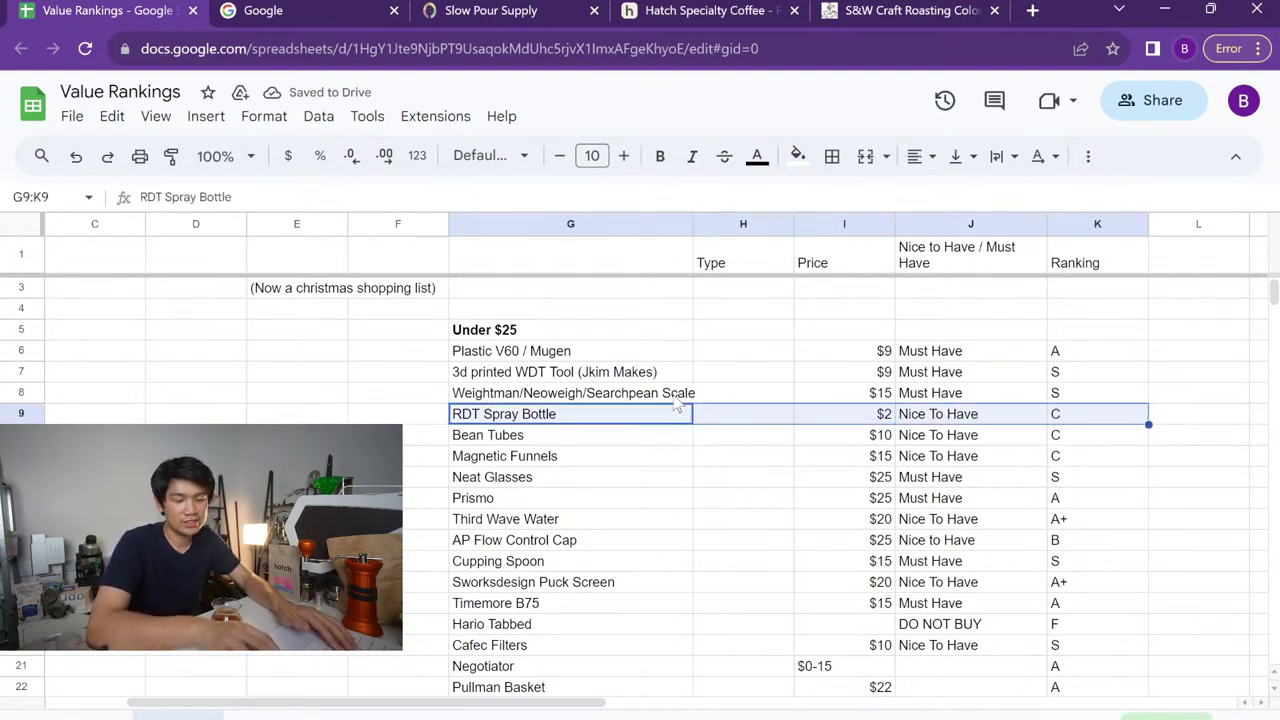
Select the Cupping Spoon row from its product name to the column after the ranking
key(Down)
key(Down)
key(Down)
key(Down)
key(Down)
key(Down)
key(Down)
key(shift+Right)
key(shift+Right)
key(shift+Right)
key(shift+Right)
key(shift+Right)
key(shift+Right)
key(shift+Right)
key(shift+Right)
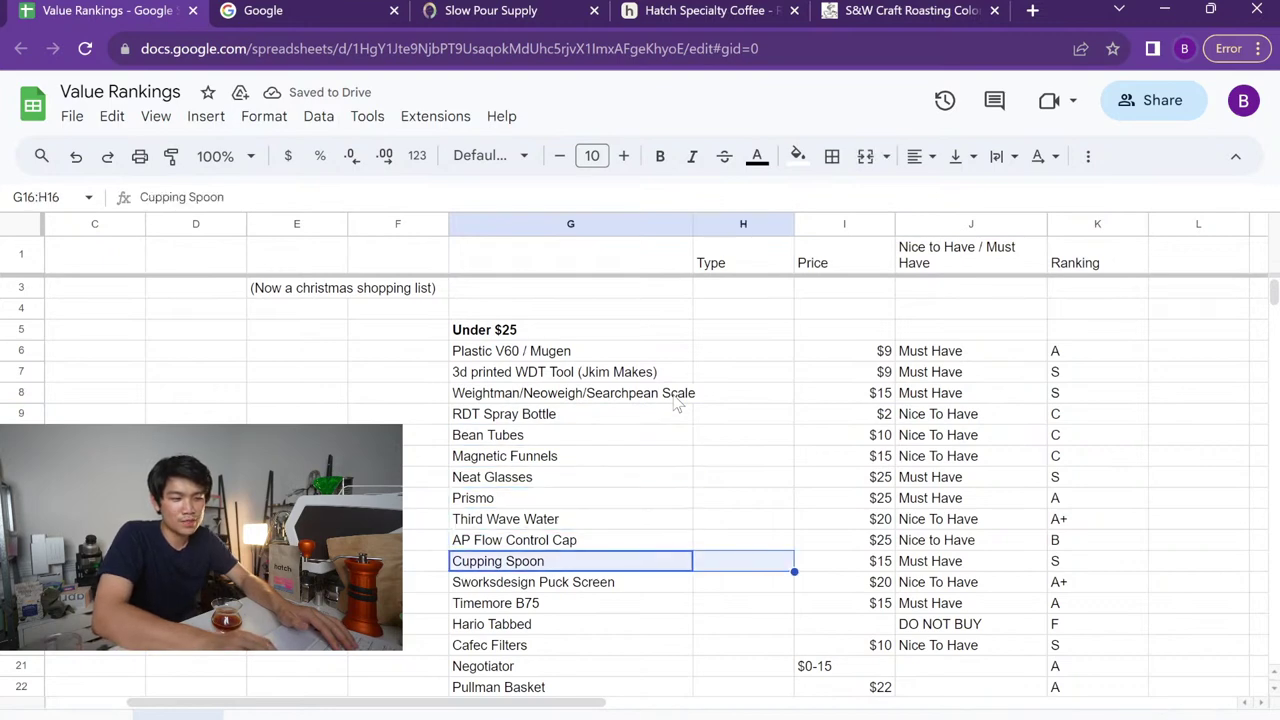
key(shift+Left)
key(shift+Left)
key(shift+Left)
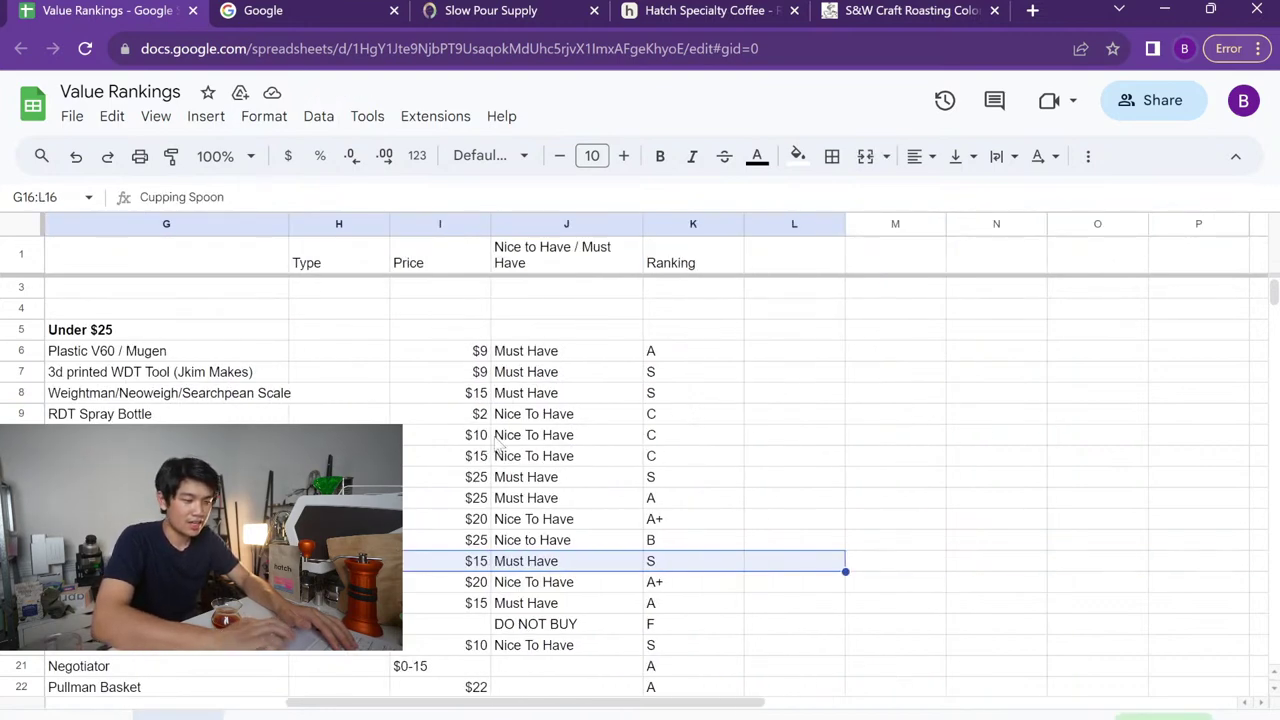
scroll(540, 520, left, 5)
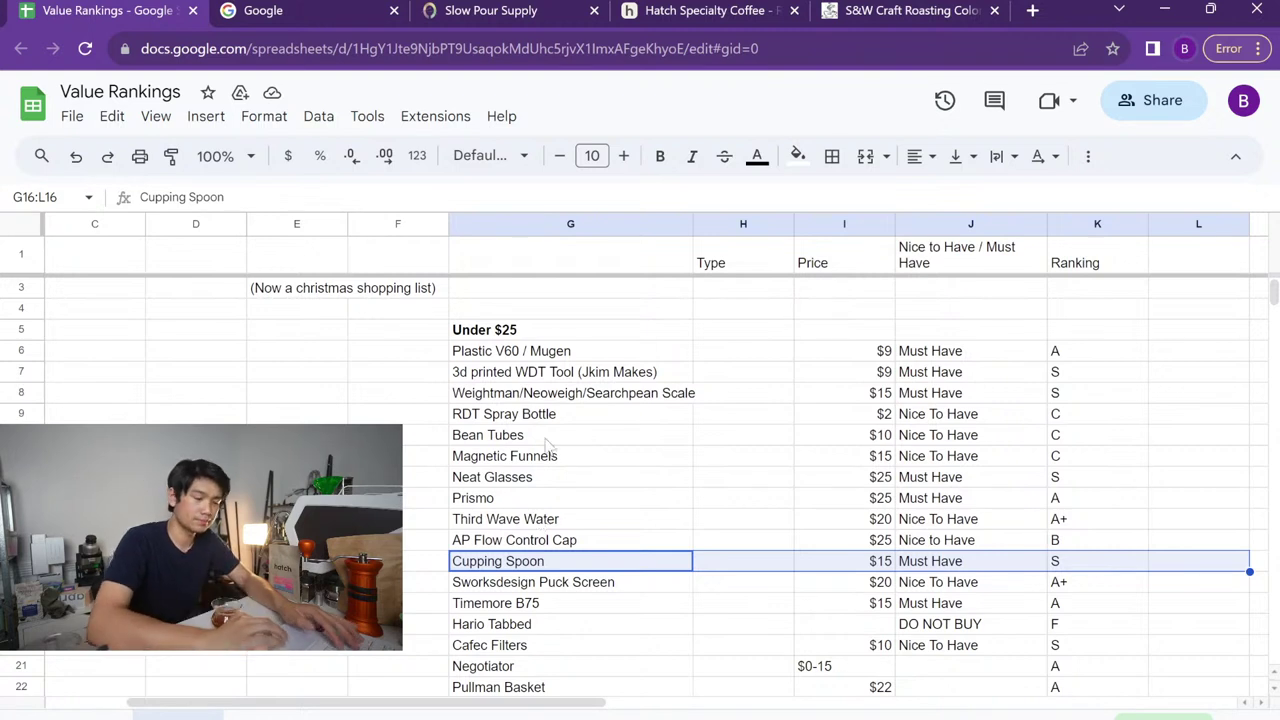
Set the ranking of the Bean Tubes to D
click(723, 430)
key(Right)
key(Right)
key(Right)
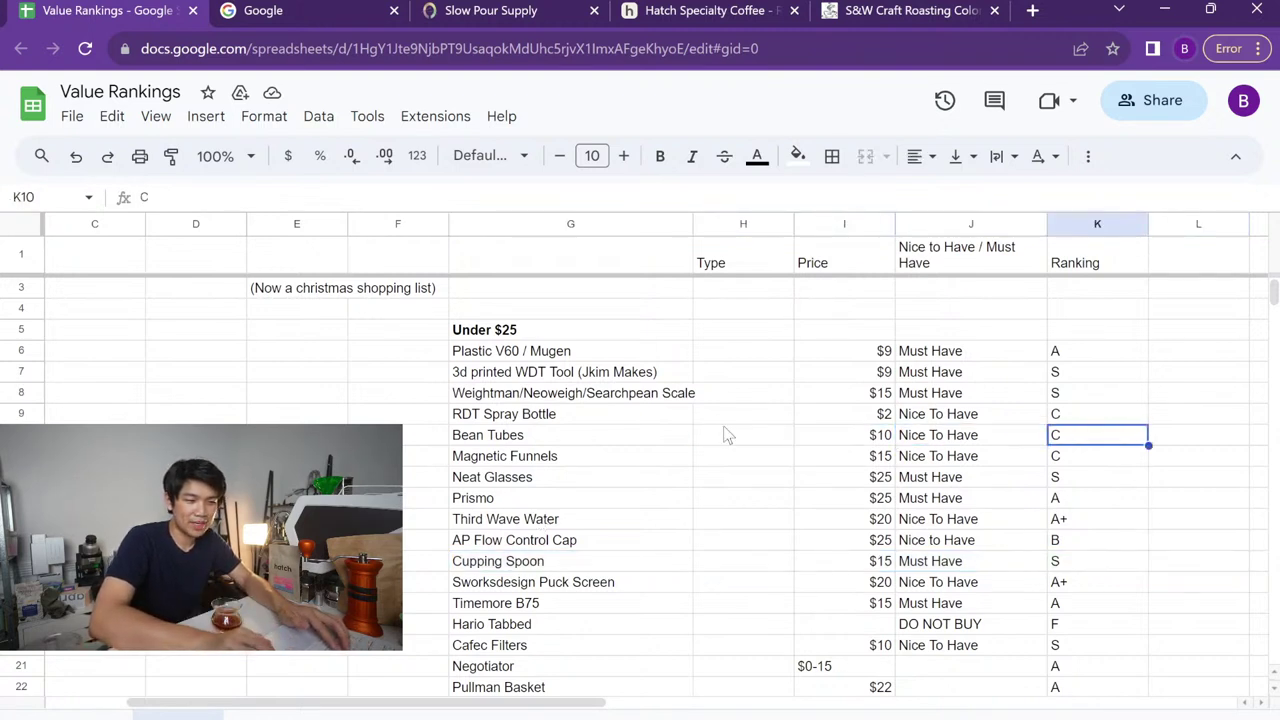
text(D)
key(Return)
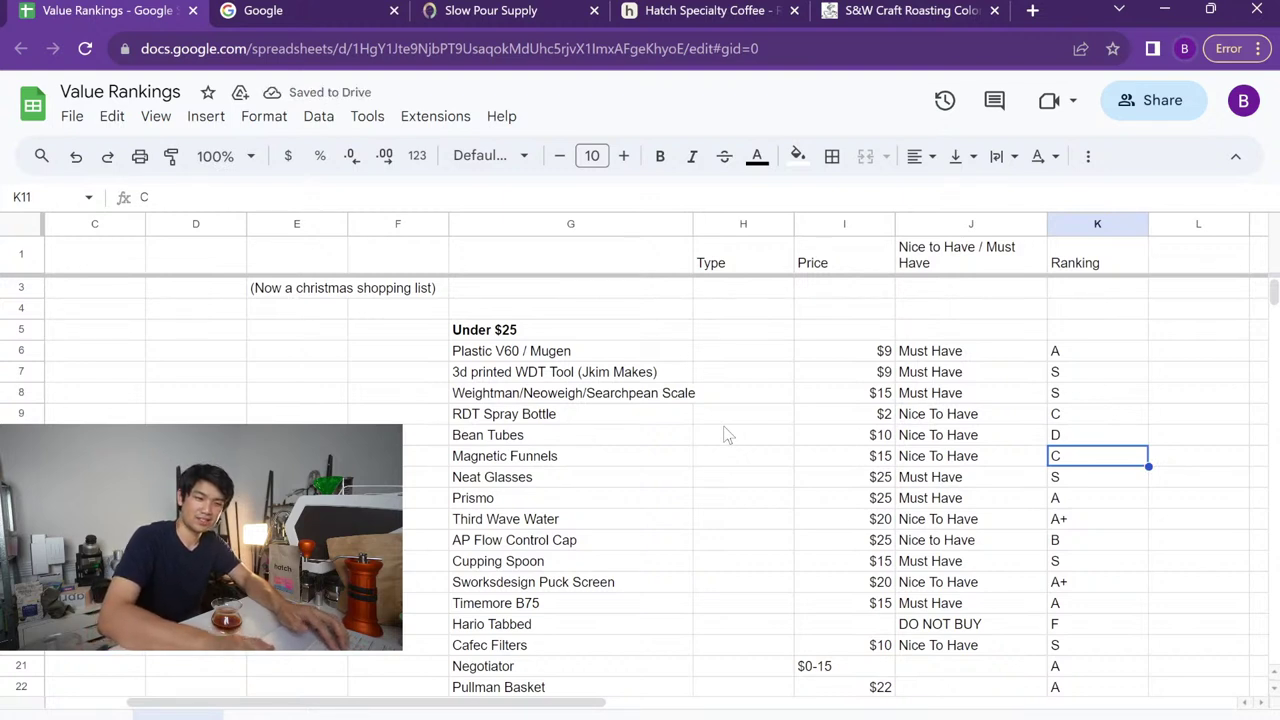
Examine the rankings one by one from Magnetic Funnels down to SEY 1 bag sub
key(Down)
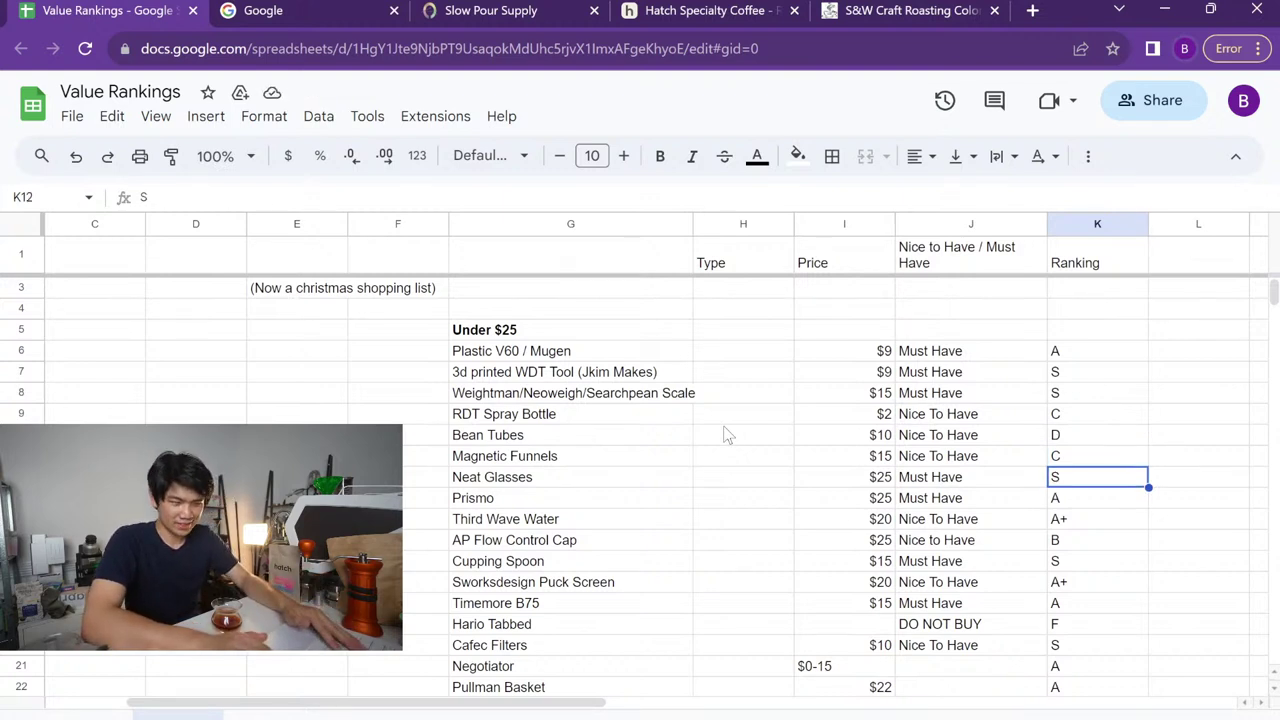
key(Down)
key(Down)
key(Down)
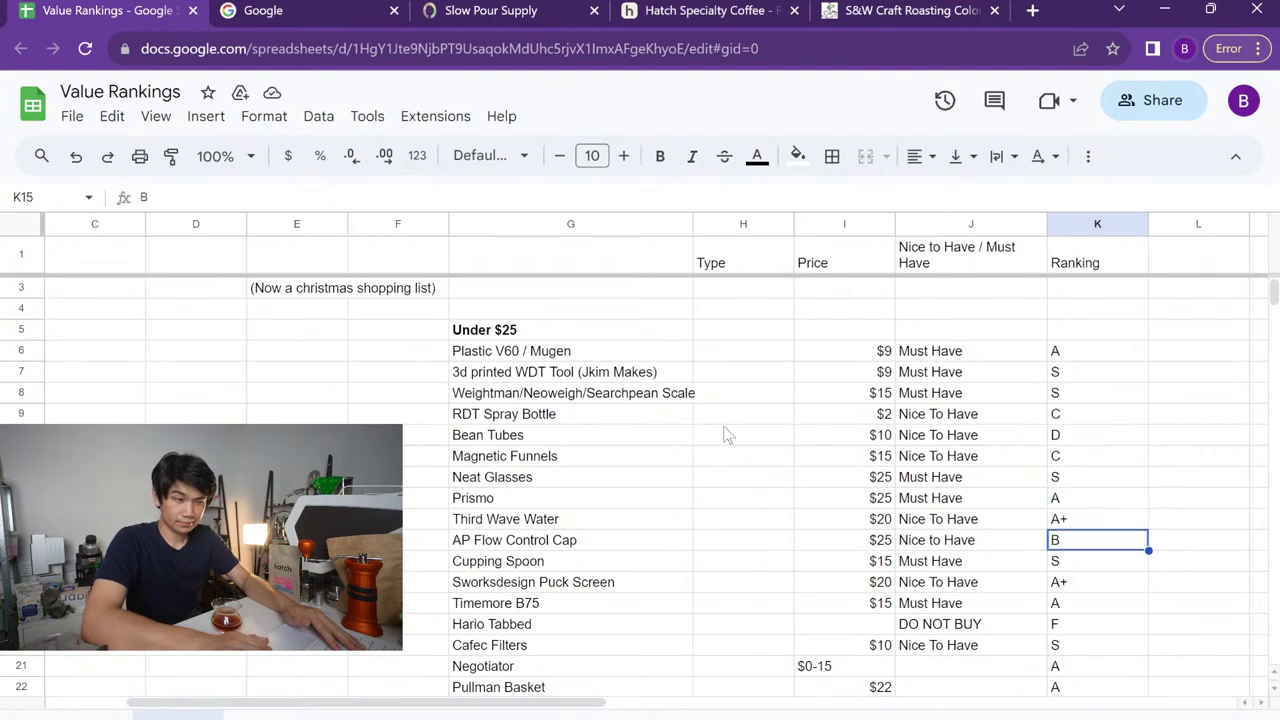
key(Down)
key(Down)
key(Down)
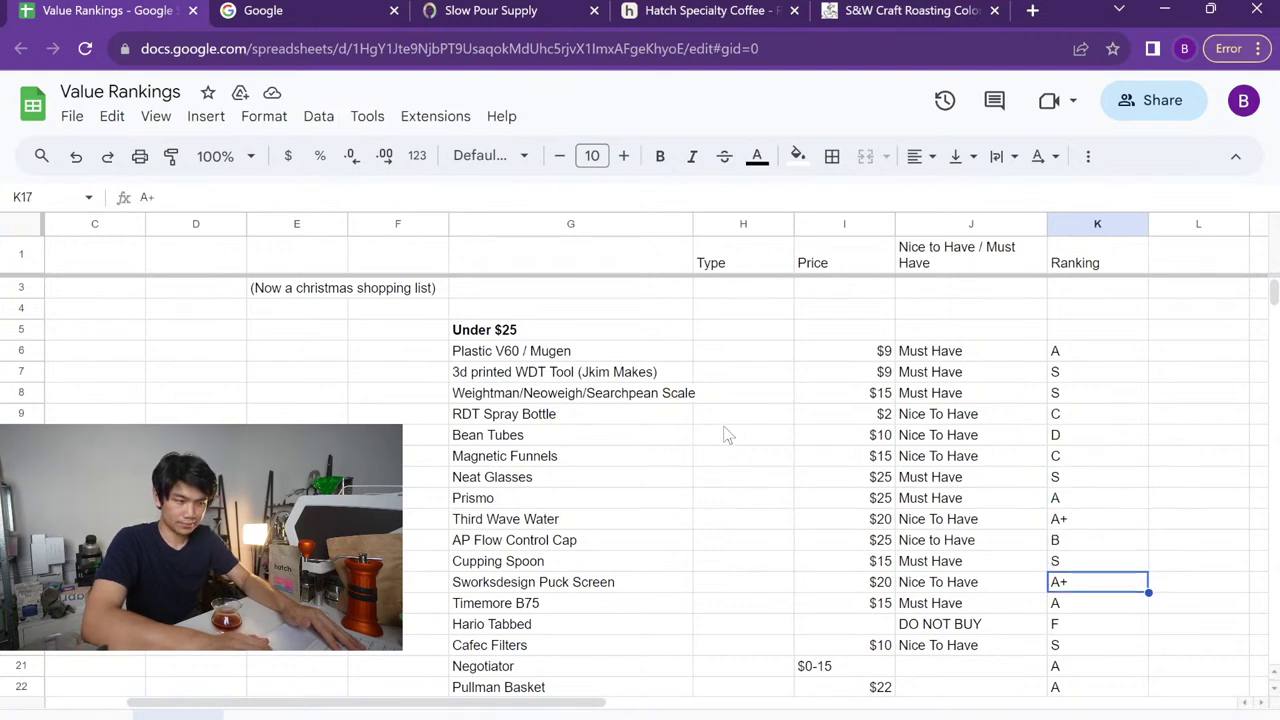
key(Down)
key(Down)
key(Down)
key(Down)
key(Down)
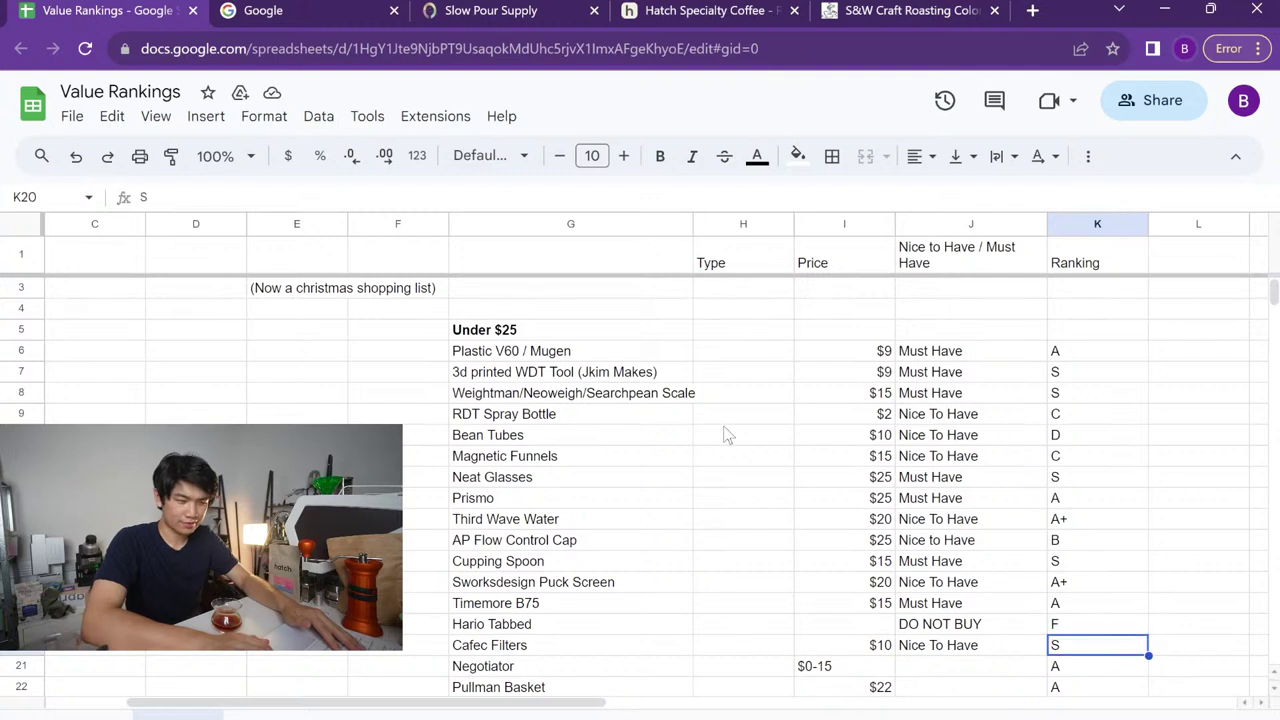
key(Down)
key(Up)
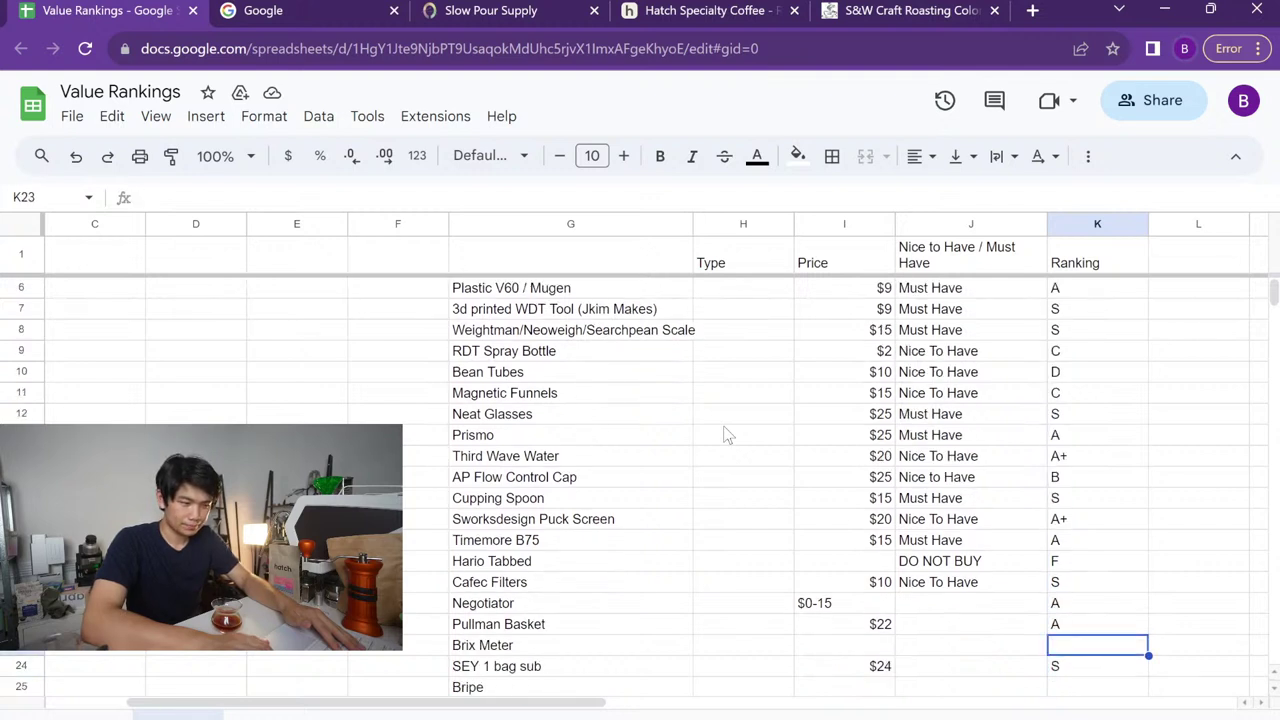
key(Up)
key(Up)
key(Up)
key(Down)
key(Down)
key(Down)
key(Down)
key(Down)
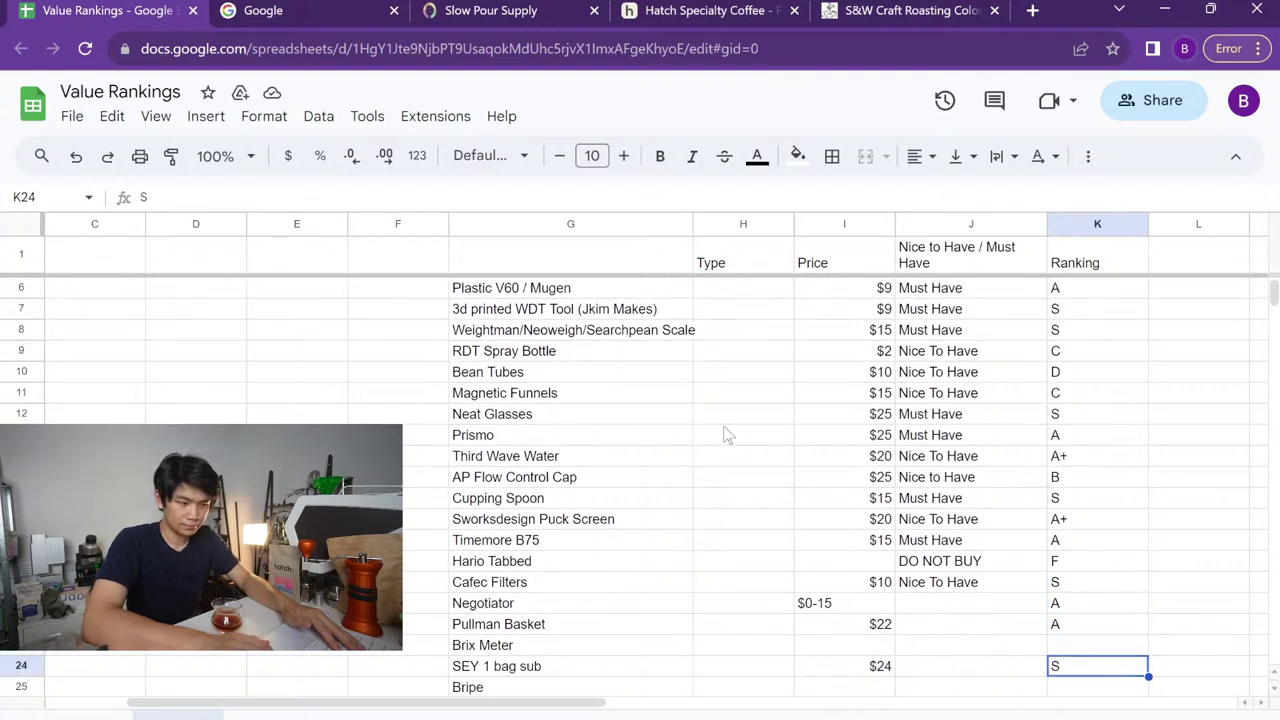
Enter D as the ranking of the Brix Meter
key(Up)
key(Up)
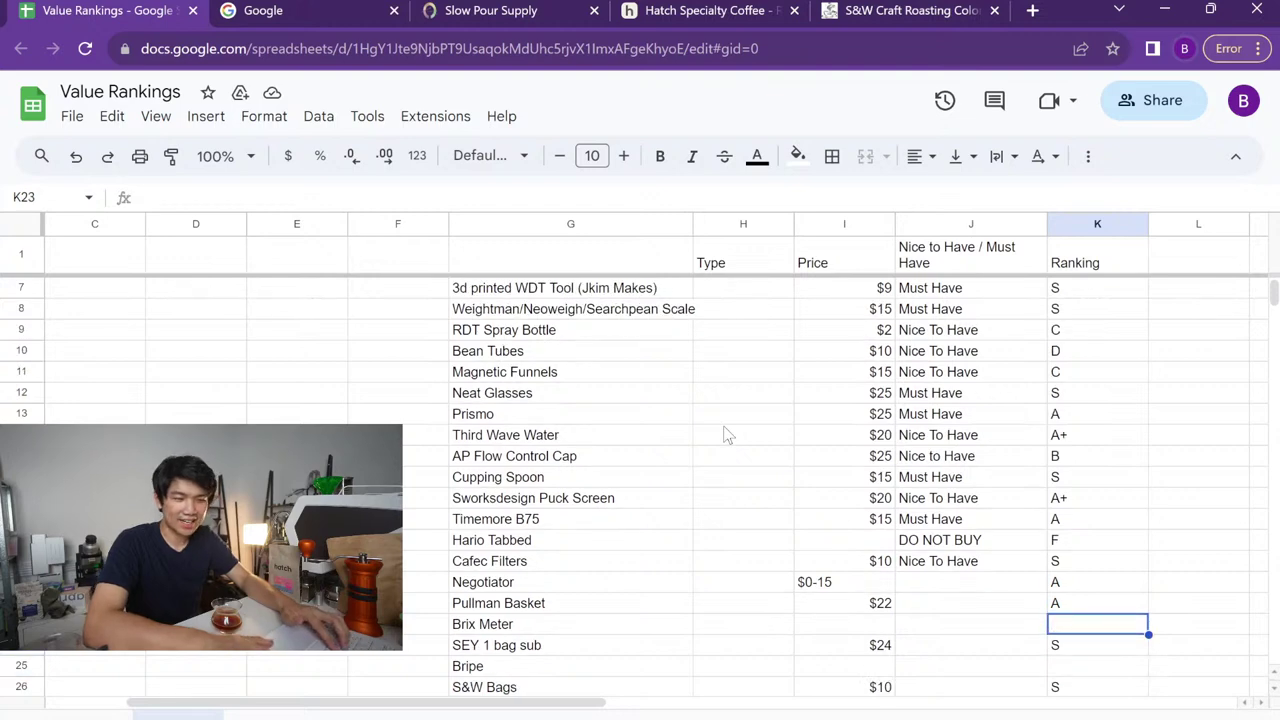
text(D)
key(Return)
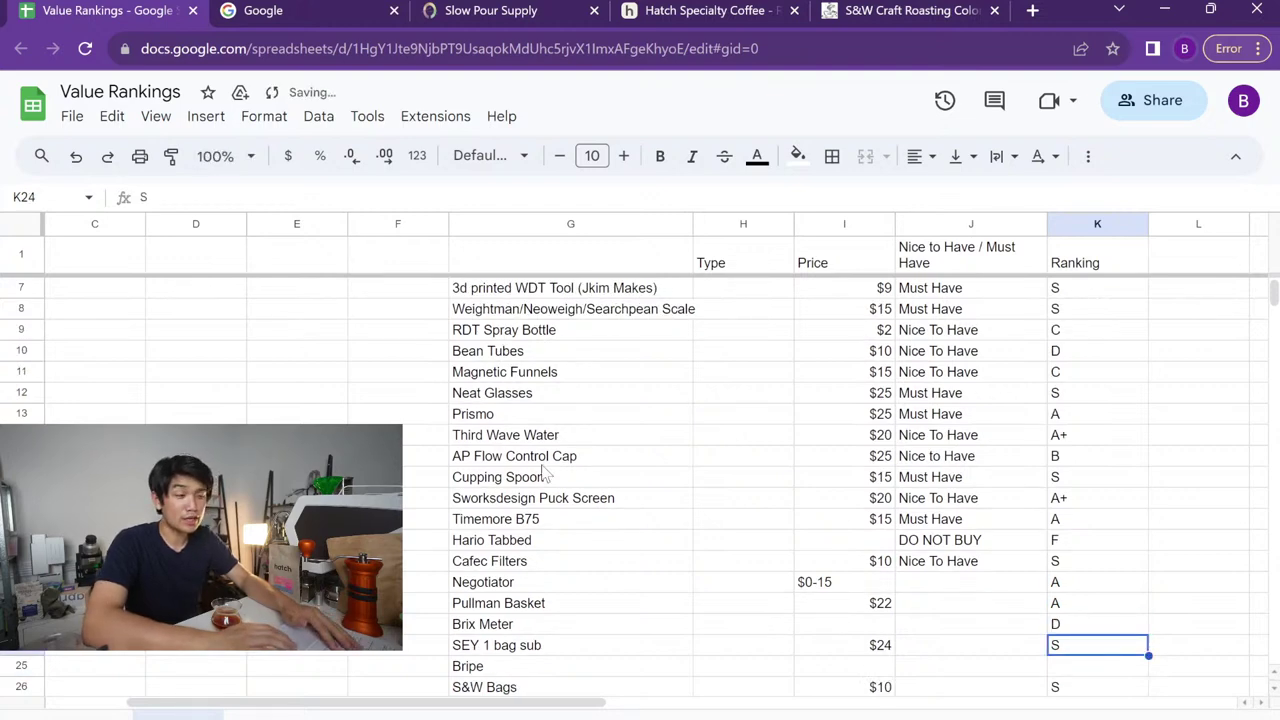
Check the last entries of the Under $25 list and select the Brix Meter product name
scroll(545, 475, down, 1)
scroll(545, 475, down, 2)
scroll(580, 466, up, 1)
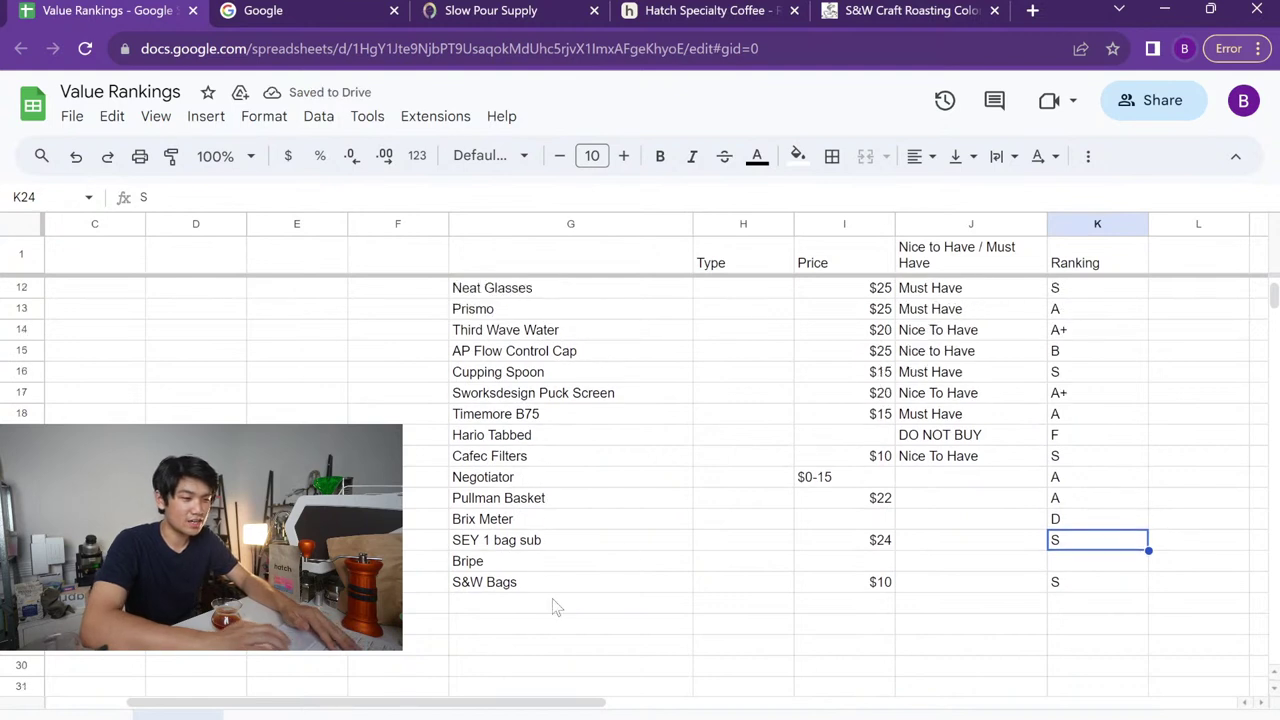
click(468, 522)
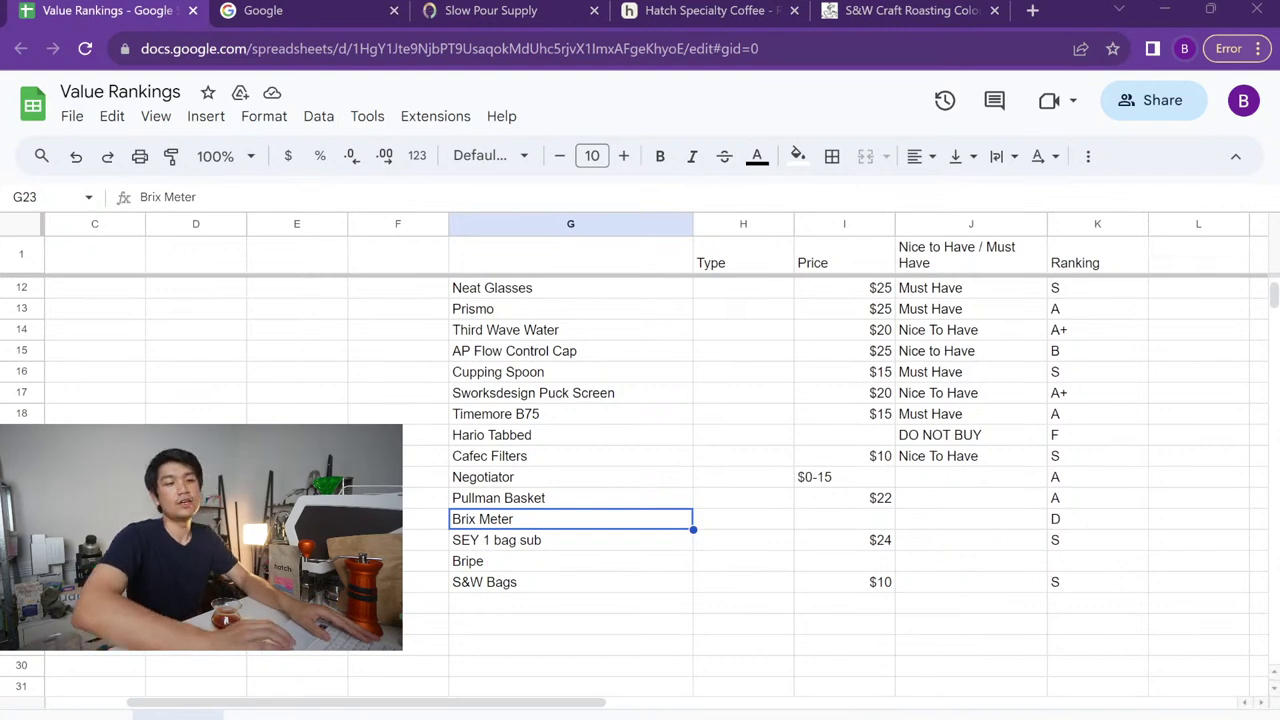
Shorten the first product name under the Under $25 heading to "Plastic V60"
scroll(570, 475, up, 4)
click(468, 378)
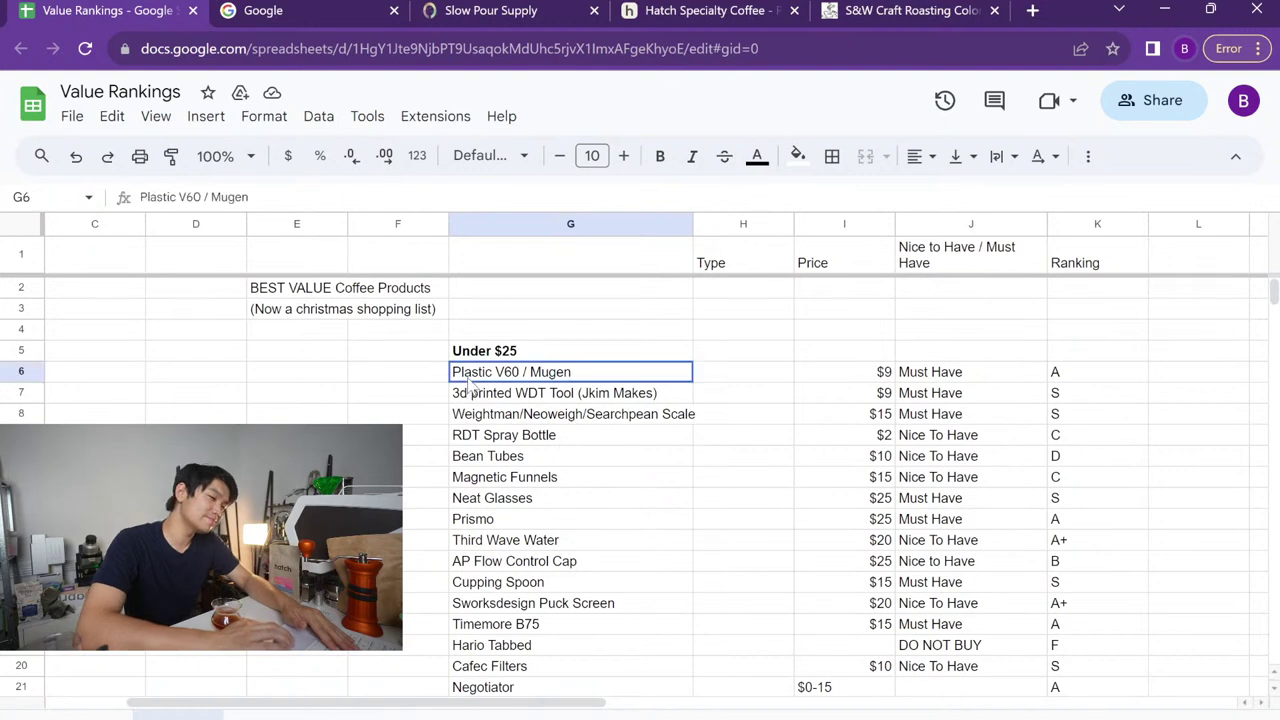
drag(202, 196, 270, 196)
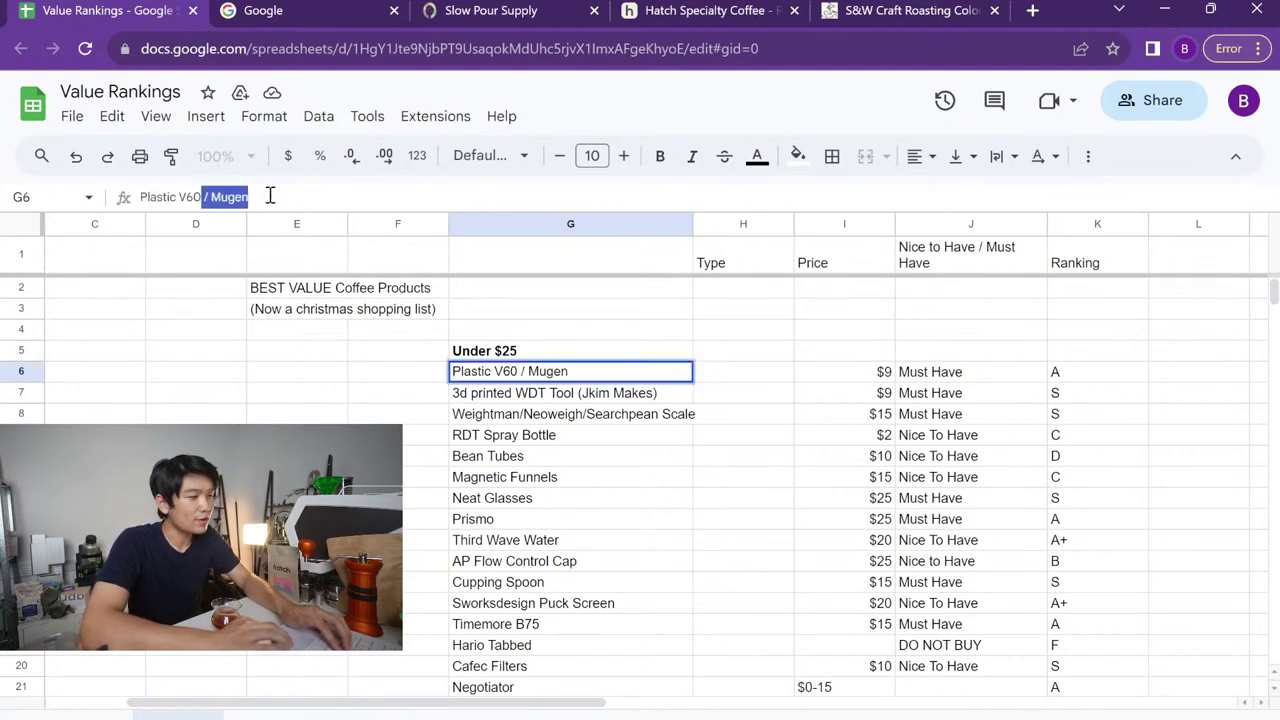
key(BackSpace)
key(Return)
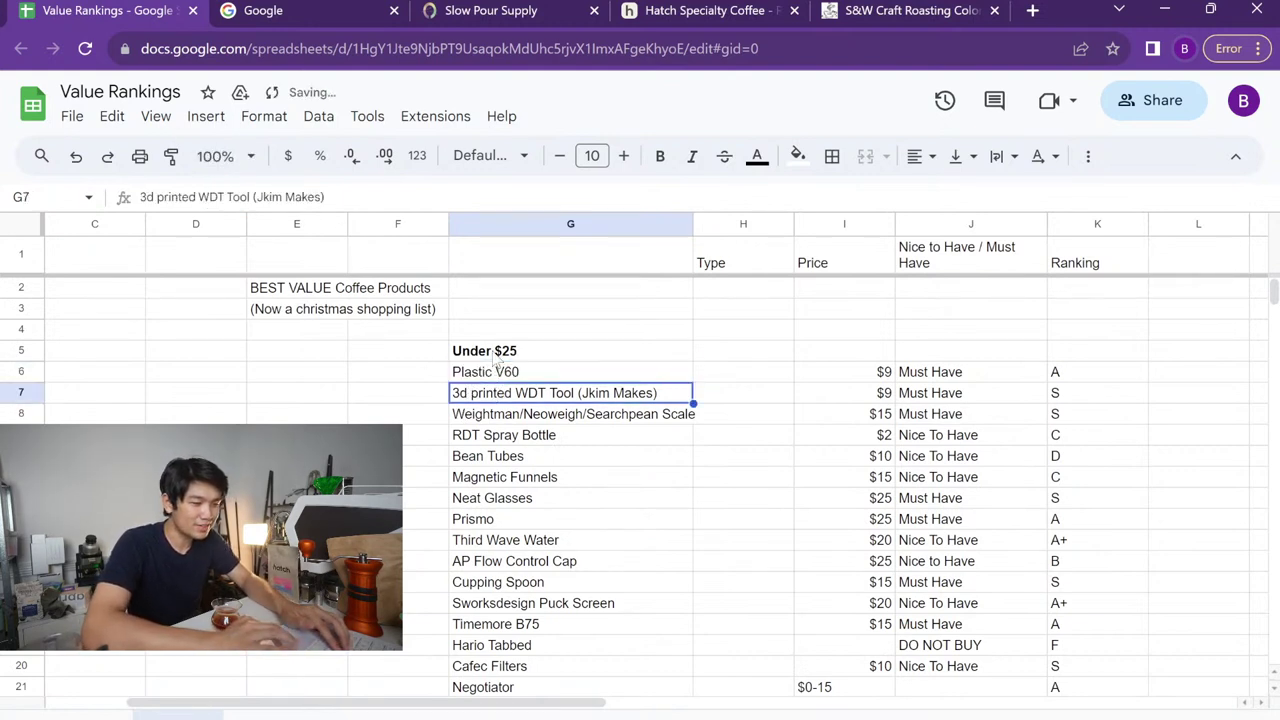
Insert a row above Plastic V60 and enter "V60 Mugen" as its product name
click(493, 370)
right_click(495, 372)
click(590, 318)
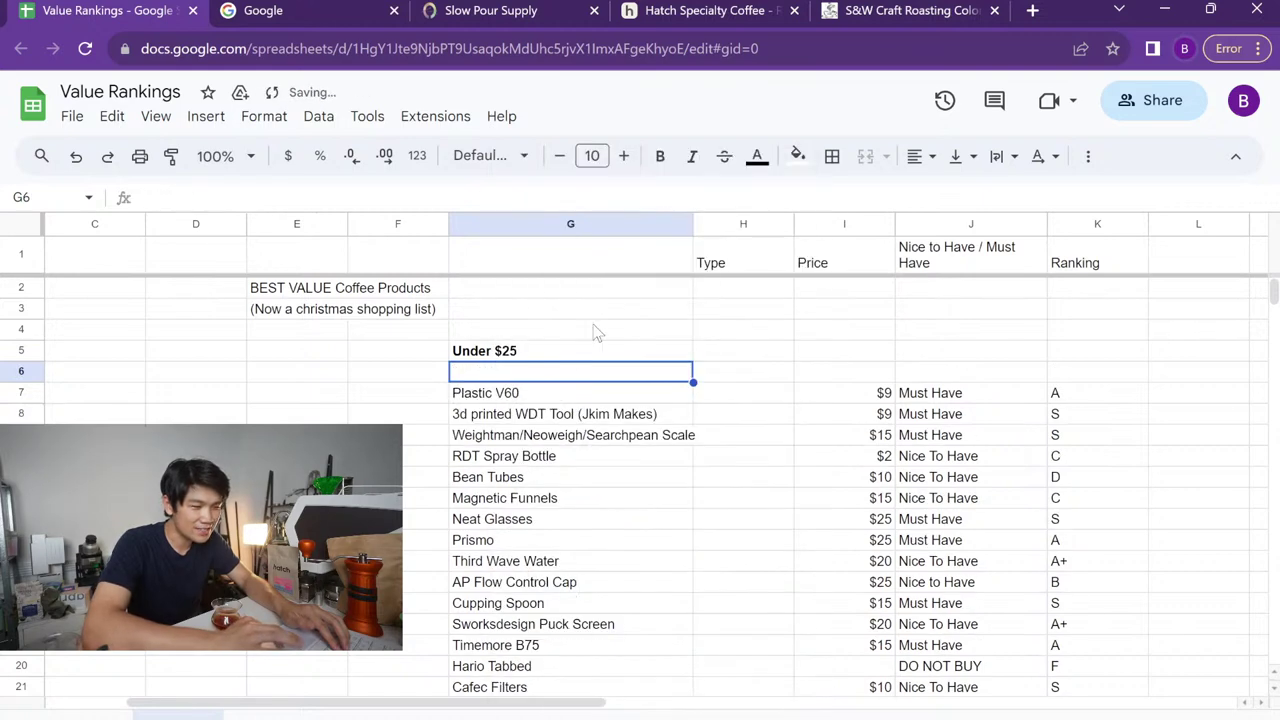
text(Vt60)
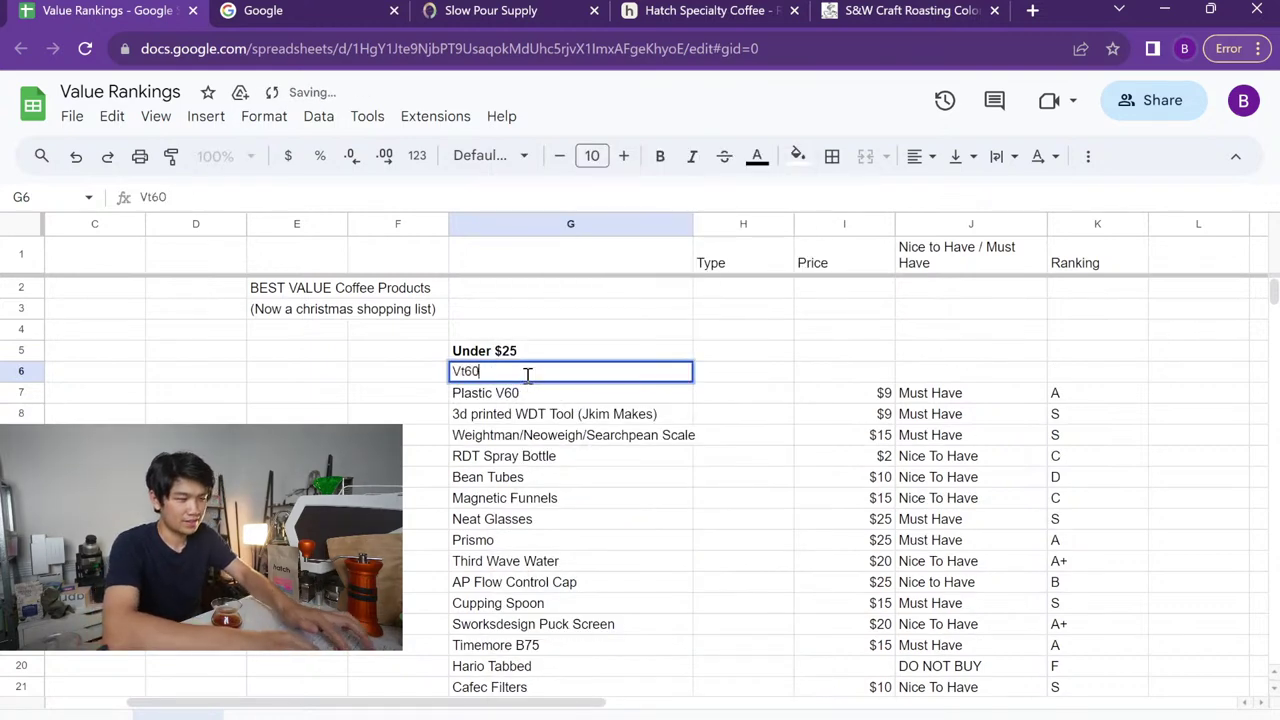
key(BackSpace)
key(BackSpace)
key(BackSpace)
text(60 Mugen)
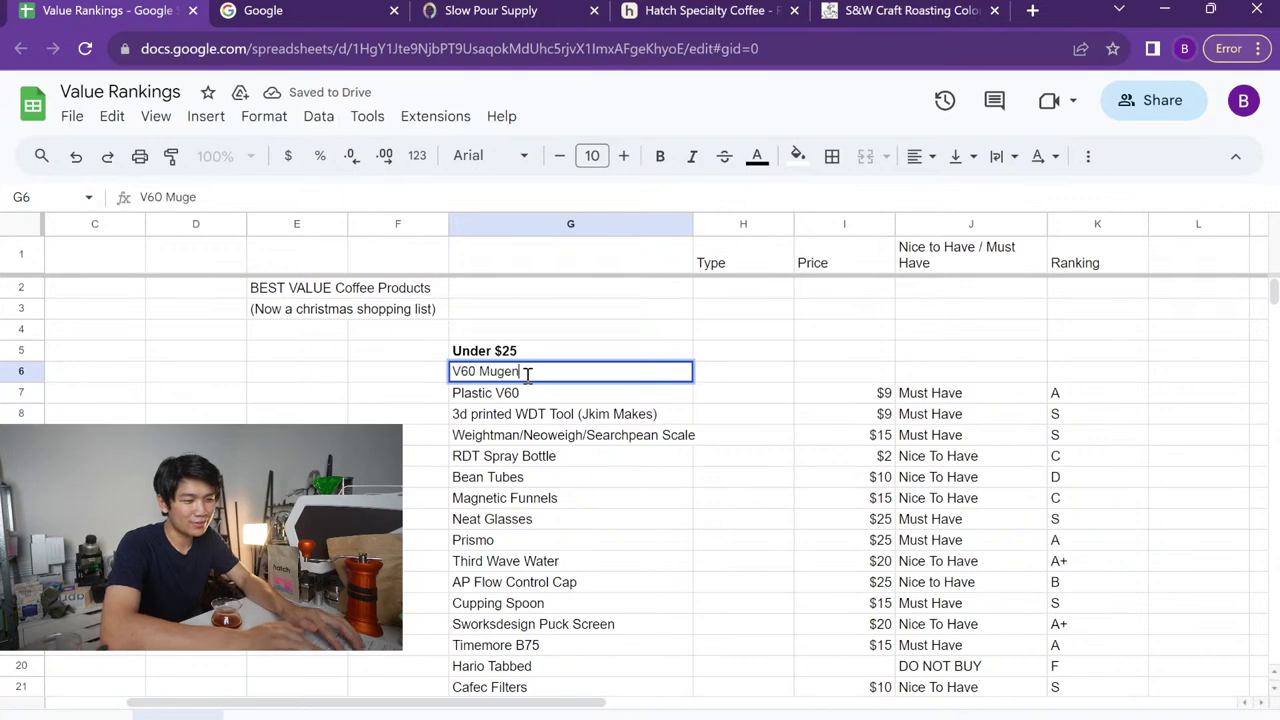
key(Return)
Insert a row above V60 Mugen and enter "Timemore Crystal Eye" as its product name
click(527, 372)
right_click(527, 372)
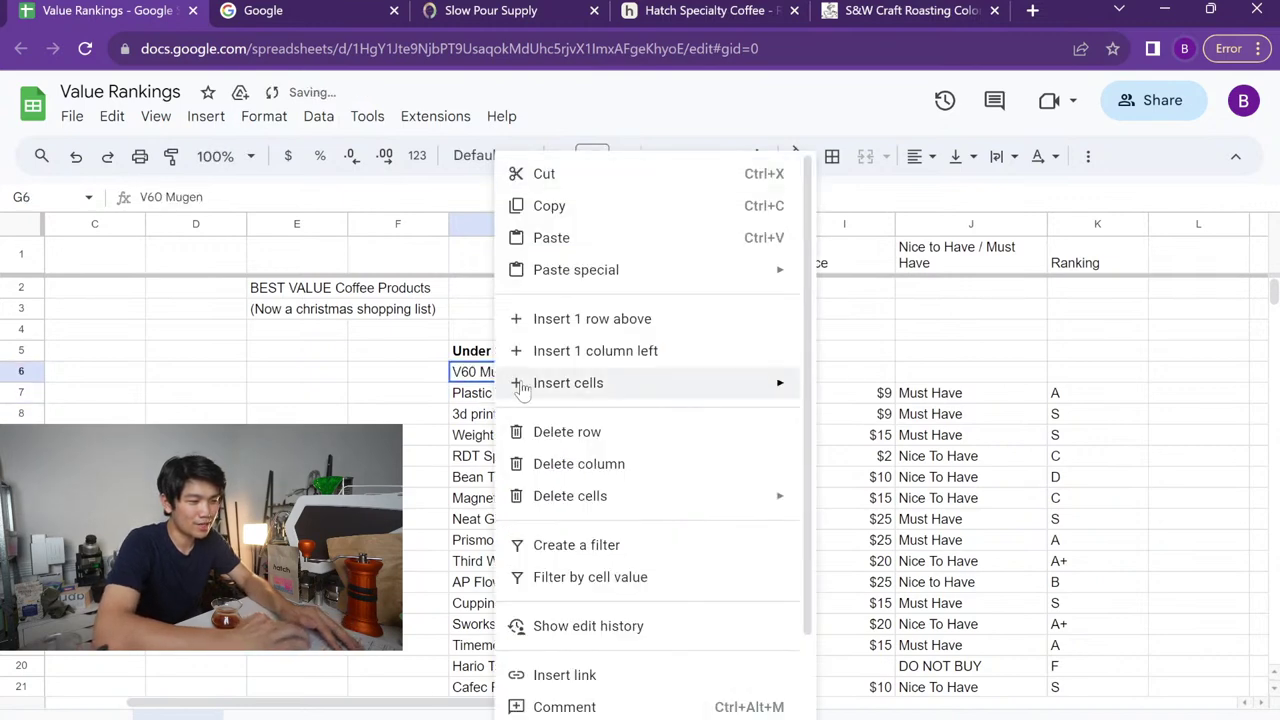
click(587, 322)
text(Timemore)
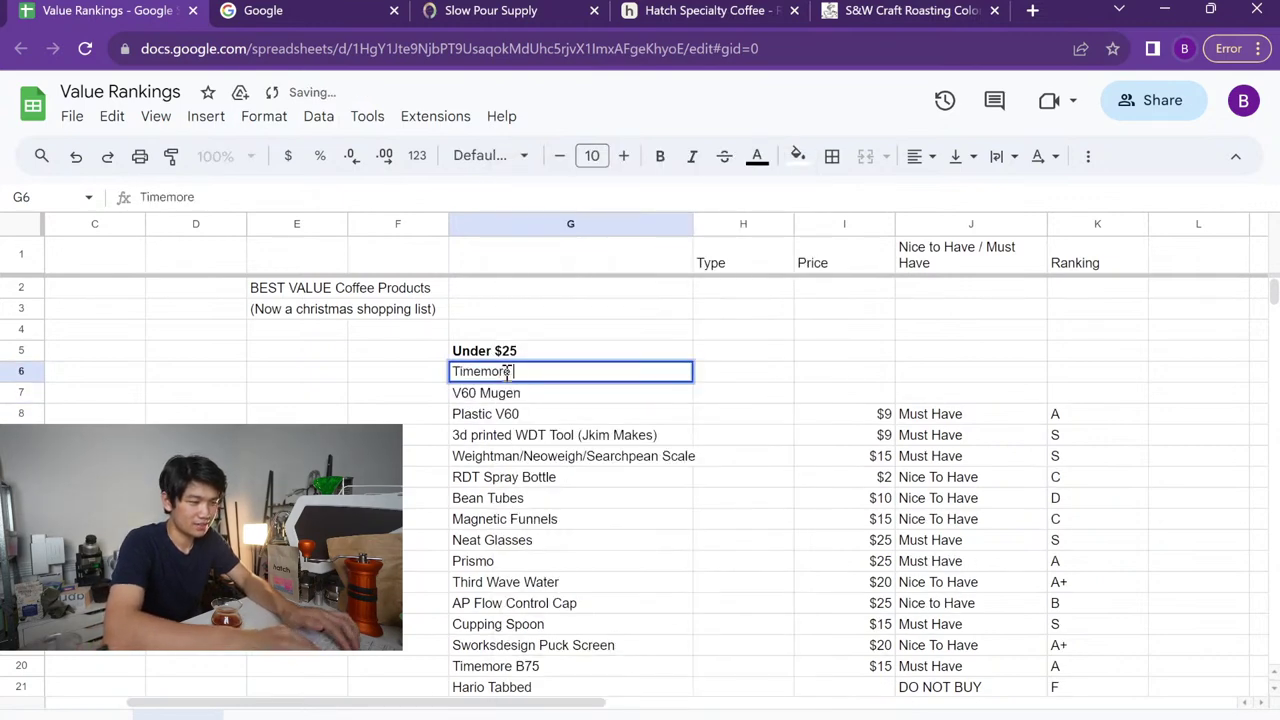
text( Crystal Eye)
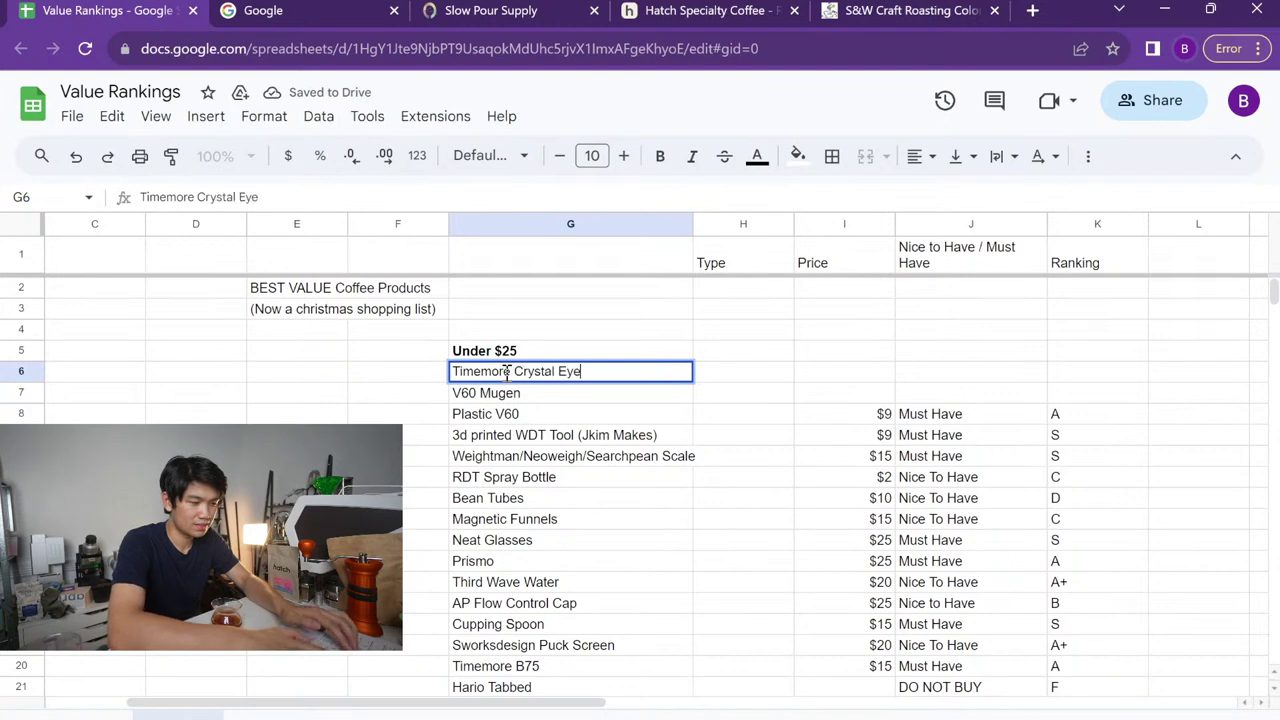
key(Return)
click(507, 373)
scroll(900, 410, down, 1)
scroll(1022, 418, up, 1)
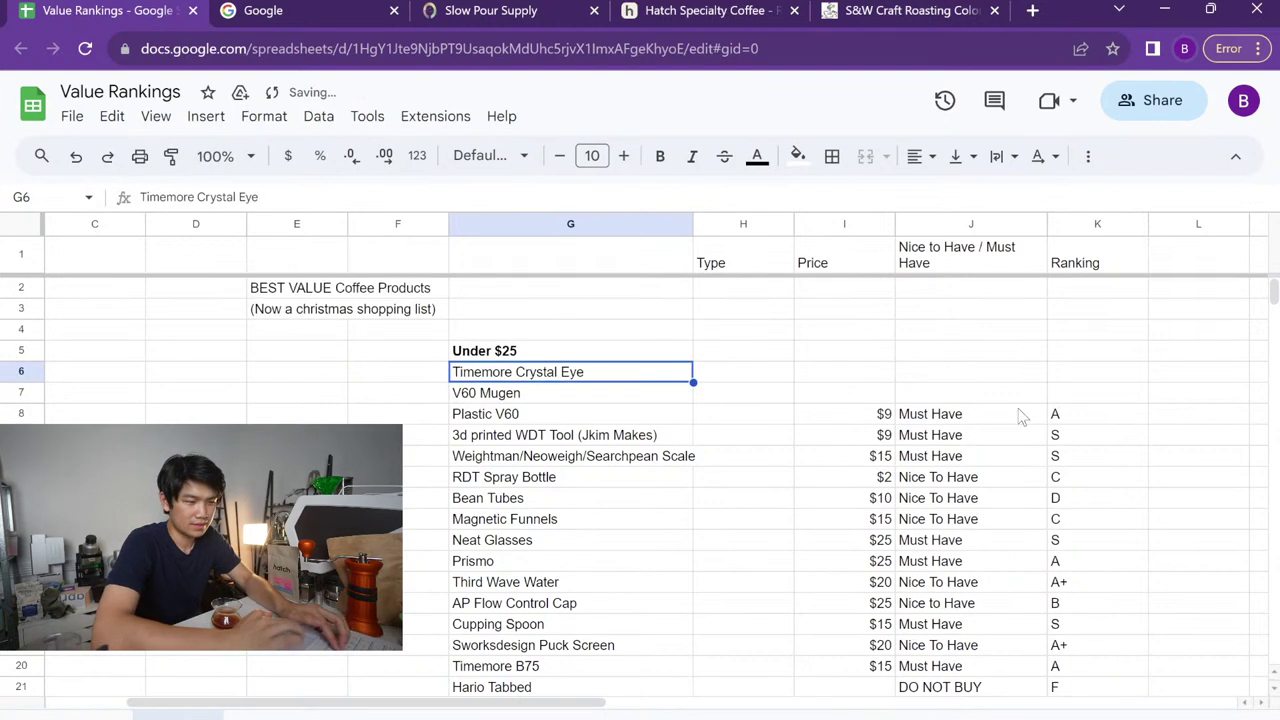
click(1063, 371)
key(Up)
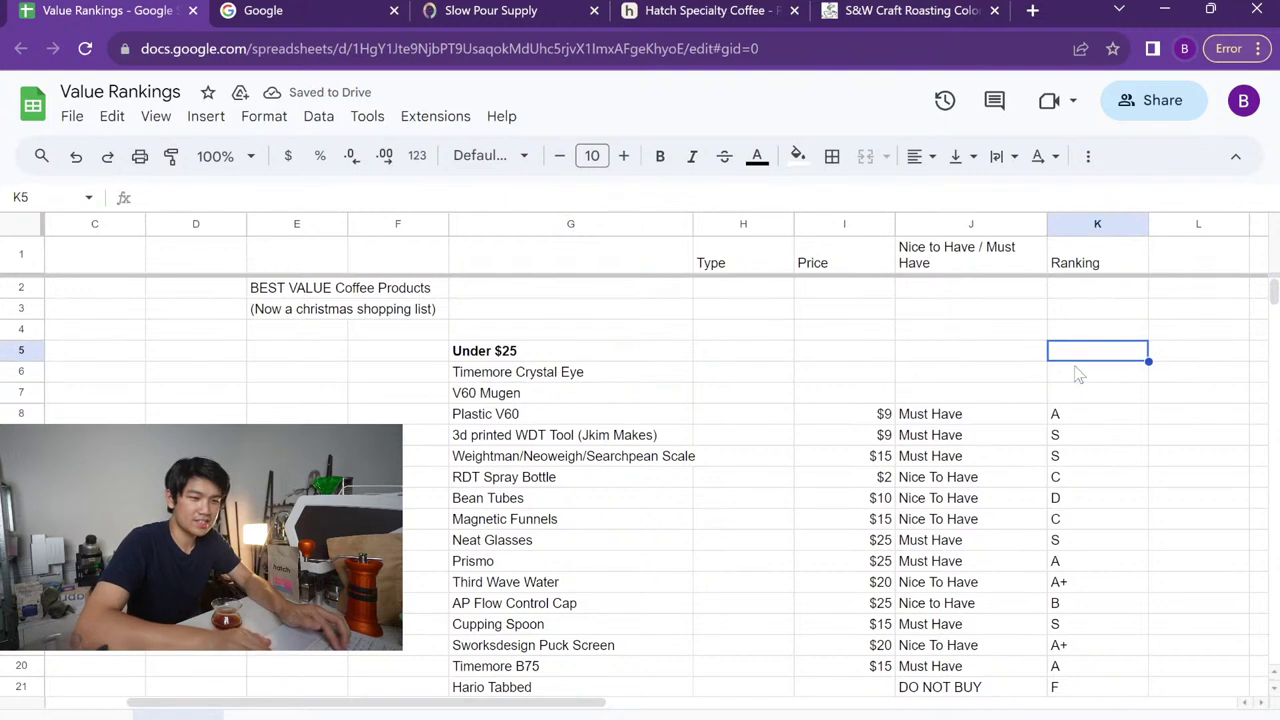
text(A)
key(Return)
key(Return)
key(Up)
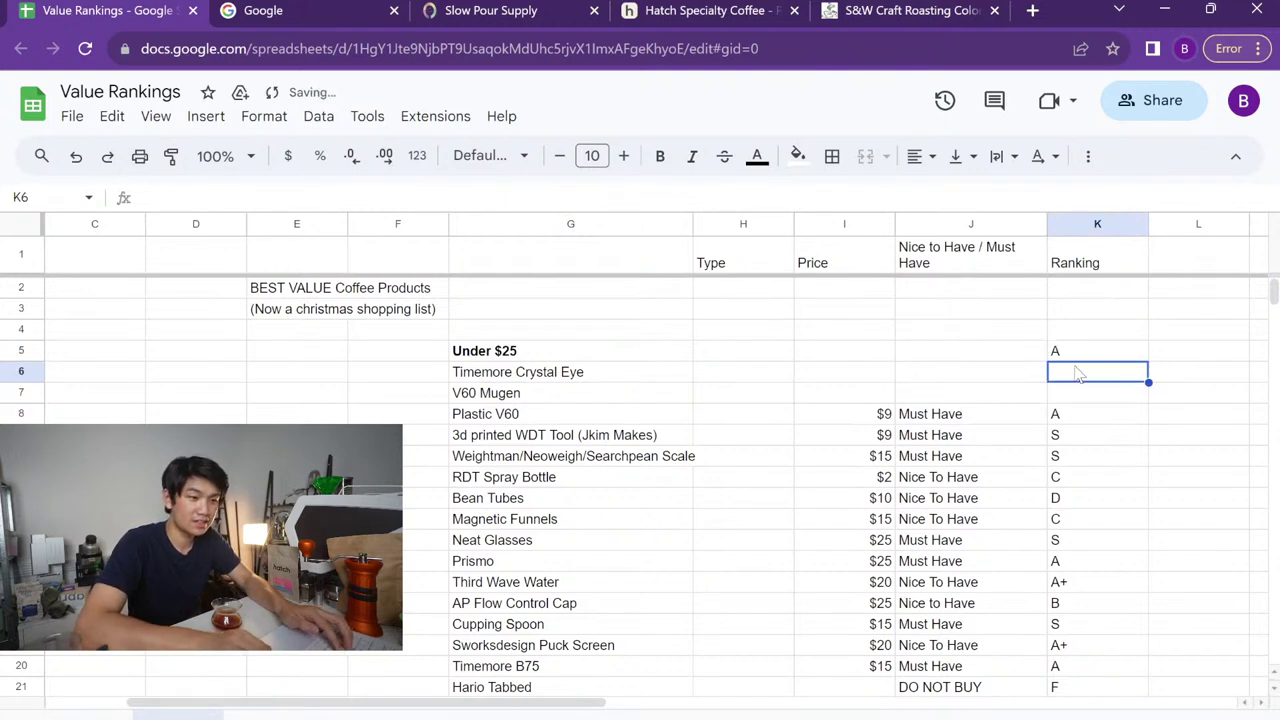
key(Up)
key(Delete)
Enter A as the ranking of the Timemore Crystal Eye and C as the ranking of the V60 Mugen
key(Down)
text(A)
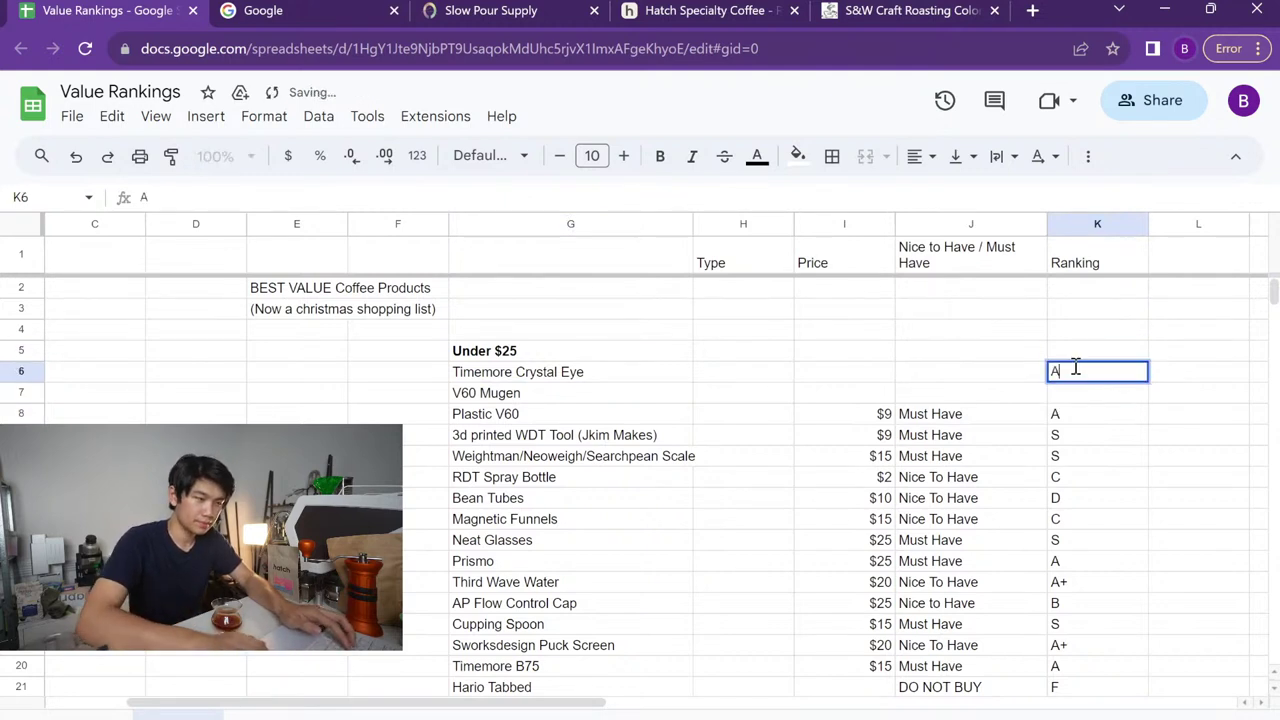
key(Return)
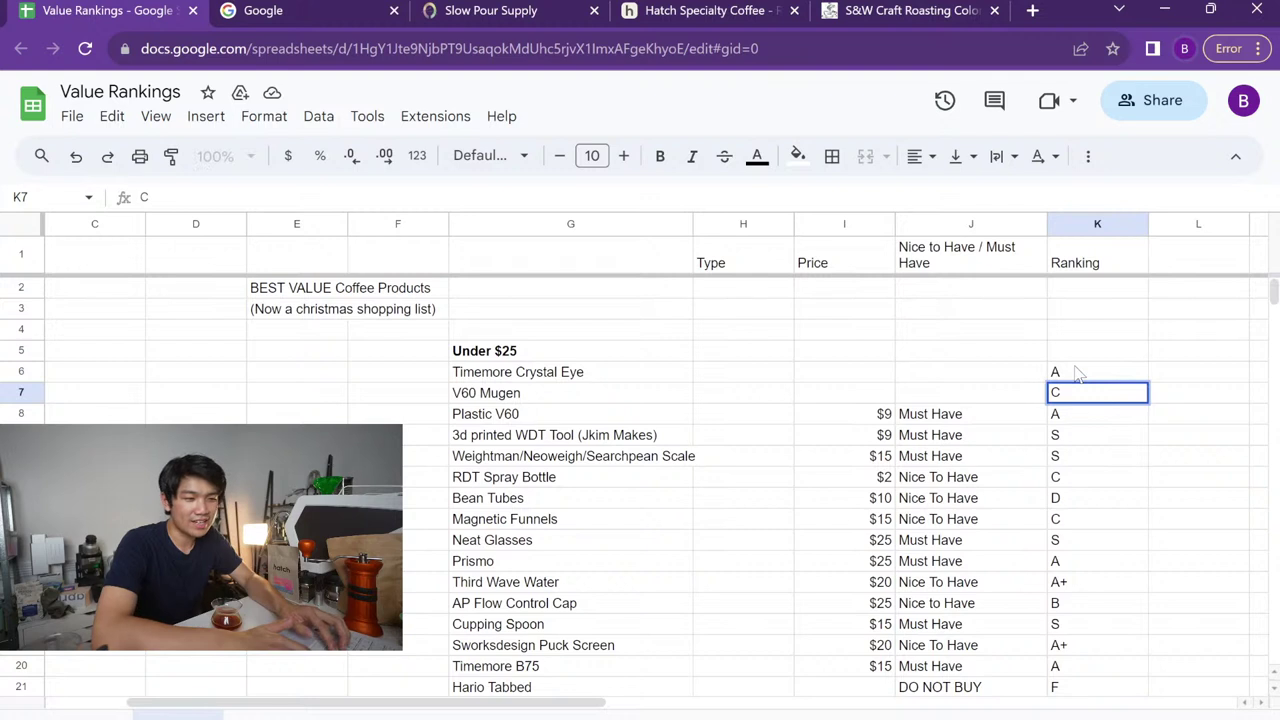
key(Return)
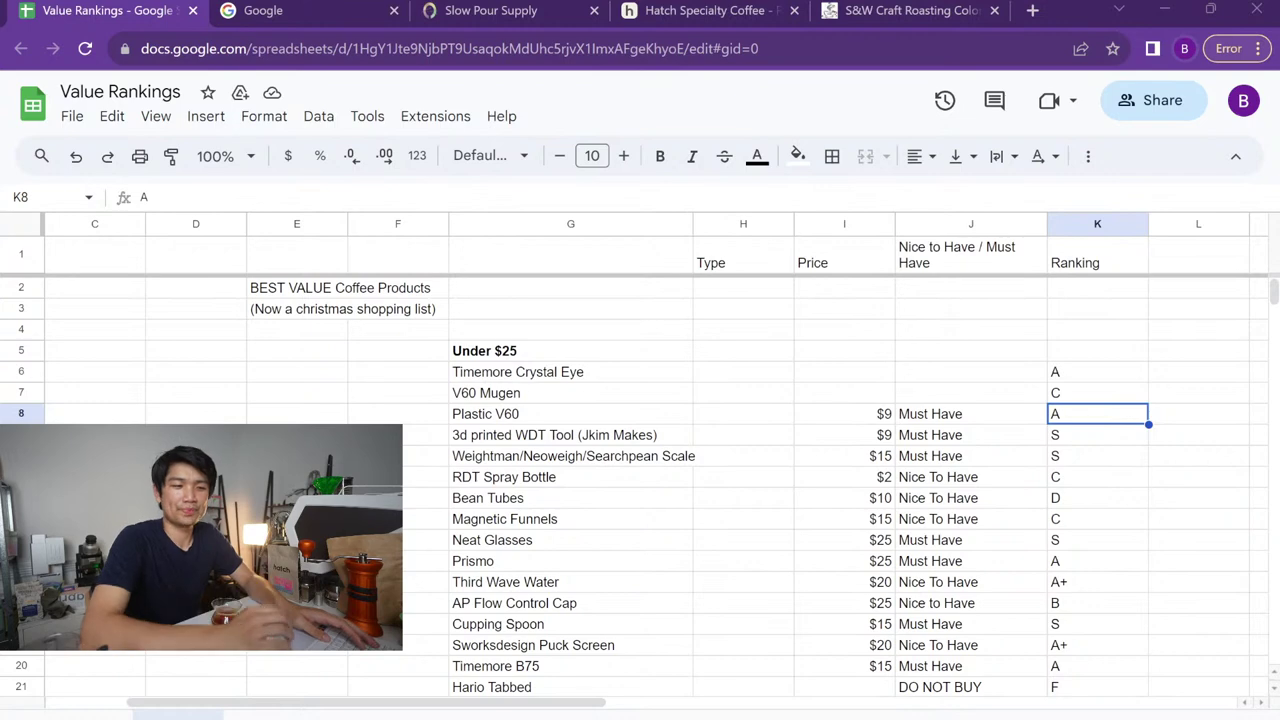
Add "TDS Meter" as a new product below S&W Bags in the Under $25 list
scroll(683, 452, down, 5)
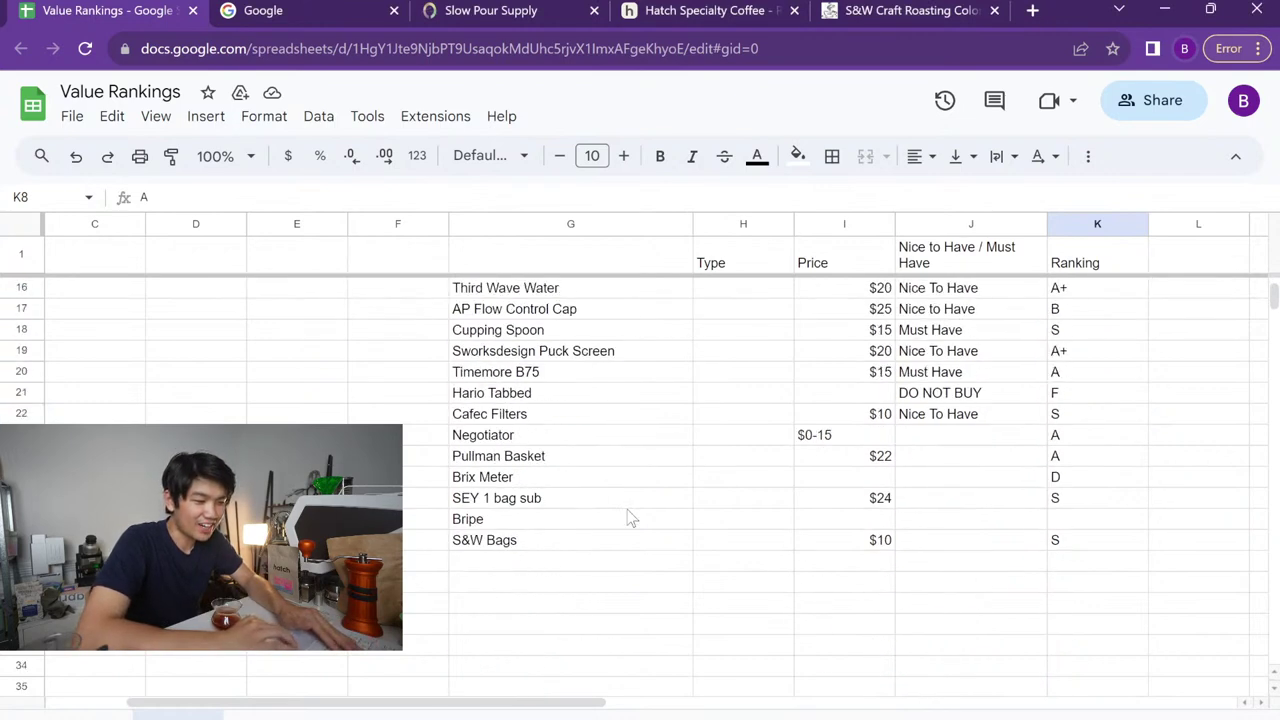
click(513, 560)
text(TDS )
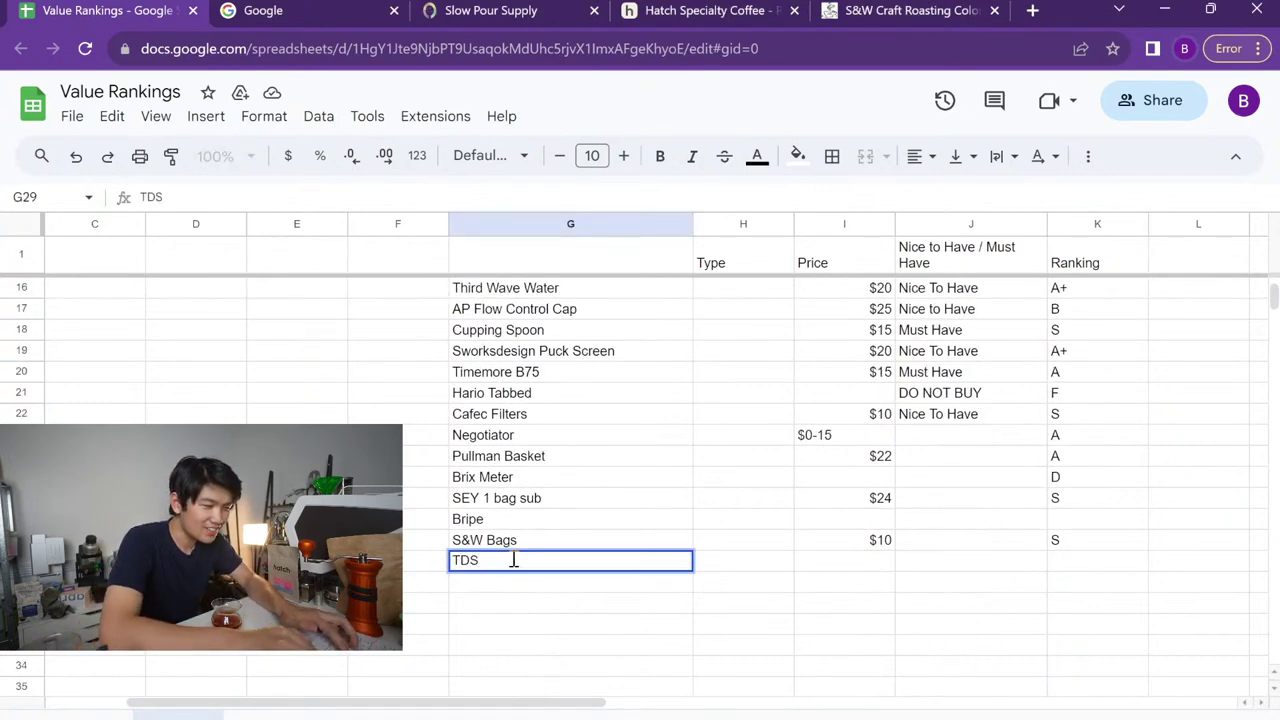
text(Matter)
key(BackSpace)
key(BackSpace)
key(BackSpace)
key(BackSpace)
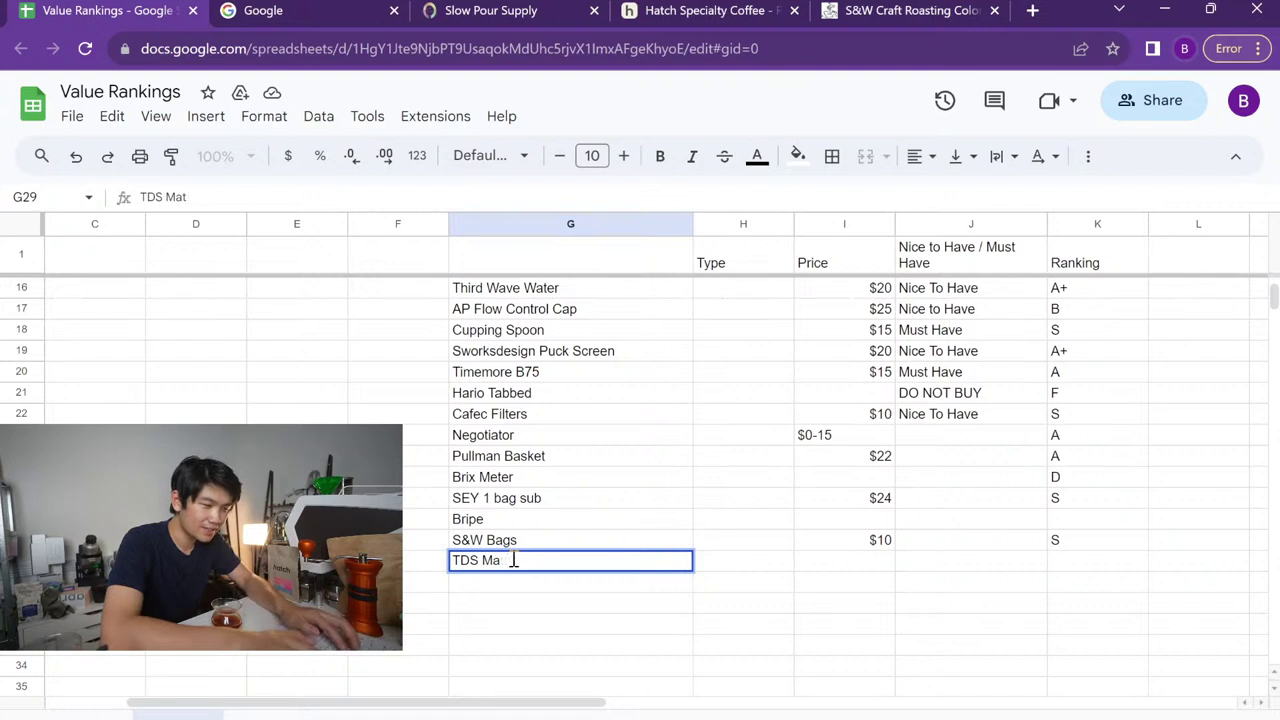
key(BackSpace)
text(eter)
key(Return)
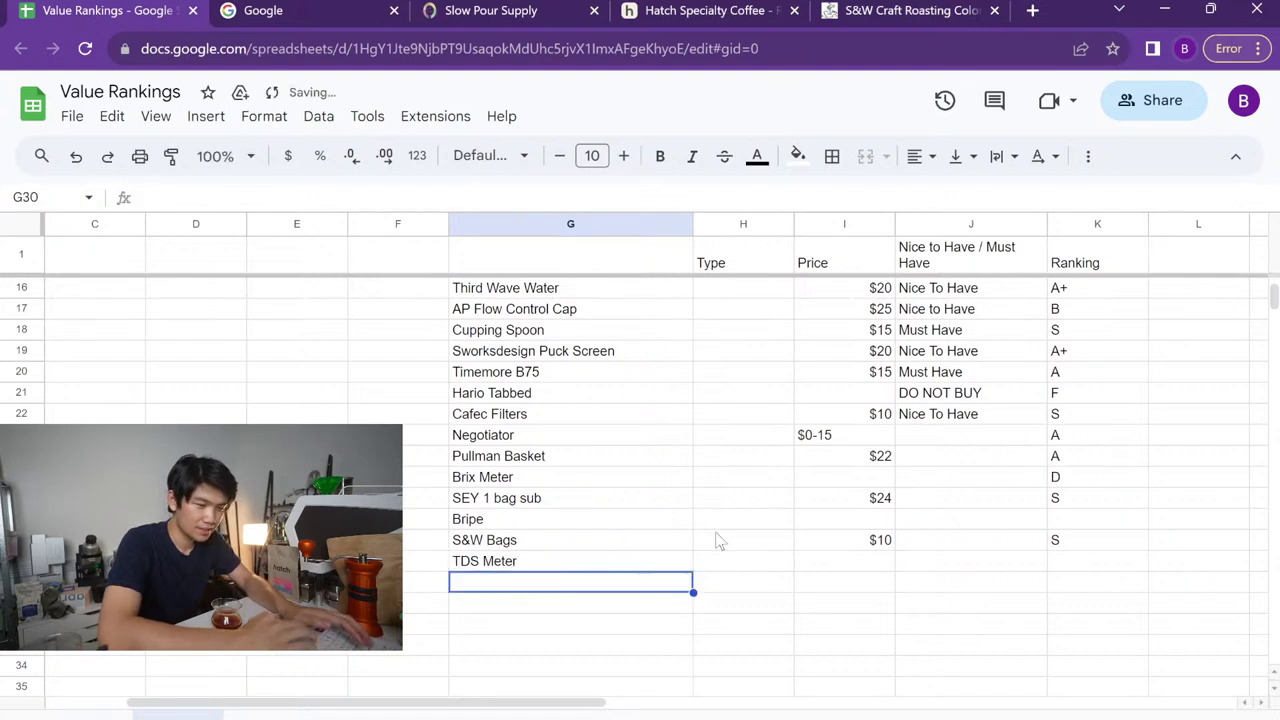
Enter C as the ranking of the TDS Meter
click(1078, 566)
text(C)
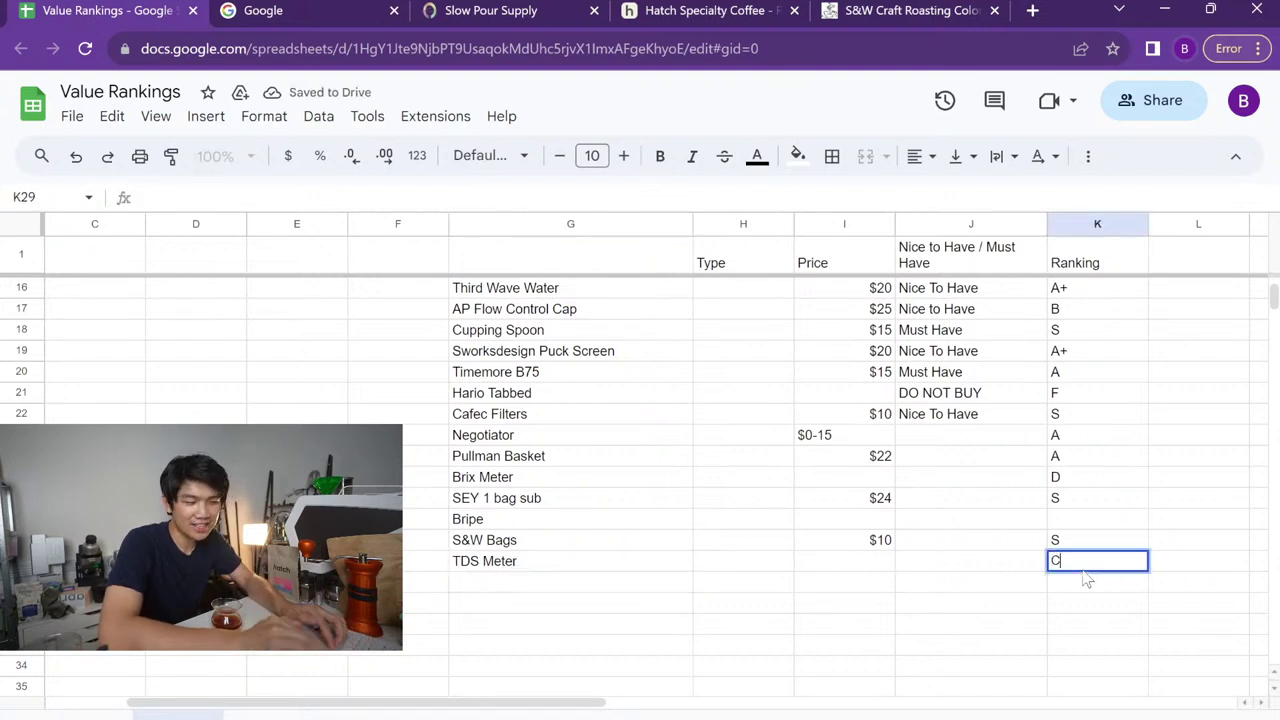
key(Return)
Compare the TDS Meter with the other rankings in the list and change its ranking to B
key(Up)
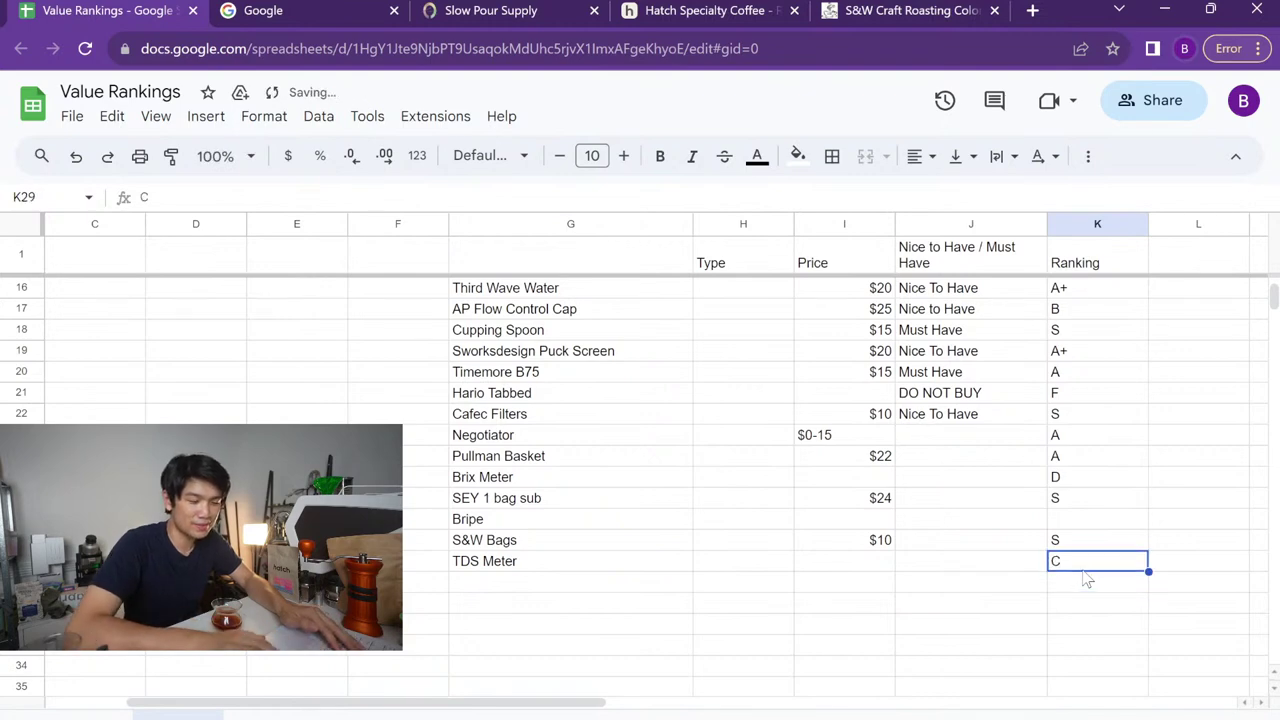
scroll(1087, 578, up, 3)
scroll(1087, 578, down, 4)
scroll(1087, 578, up, 2)
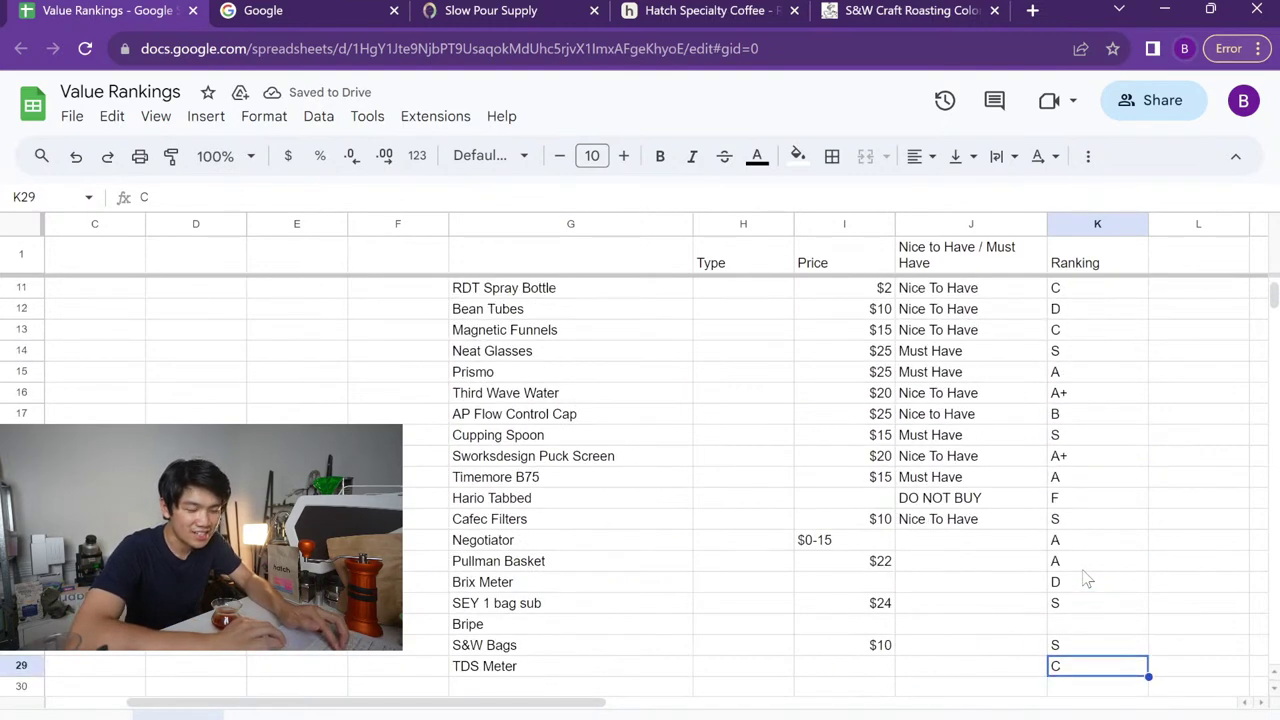
scroll(1087, 578, up, 1)
key(Delete)
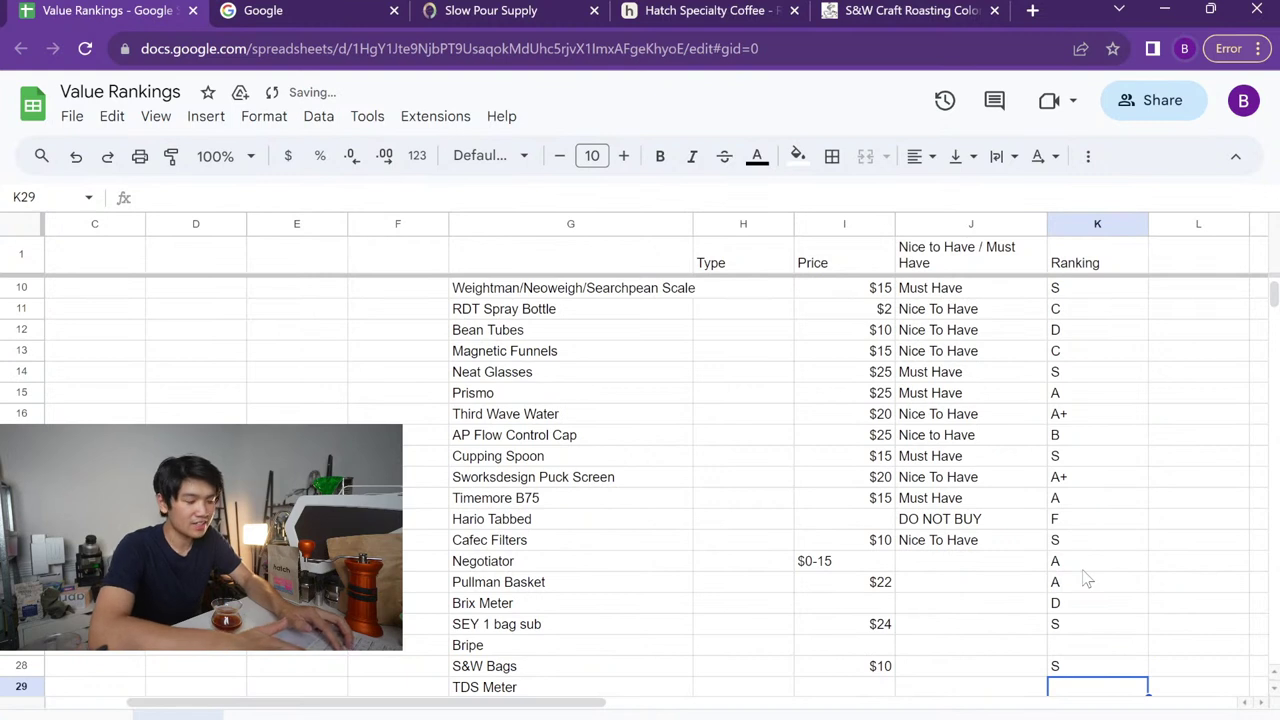
scroll(1087, 578, down, 3)
text(B)
key(Return)
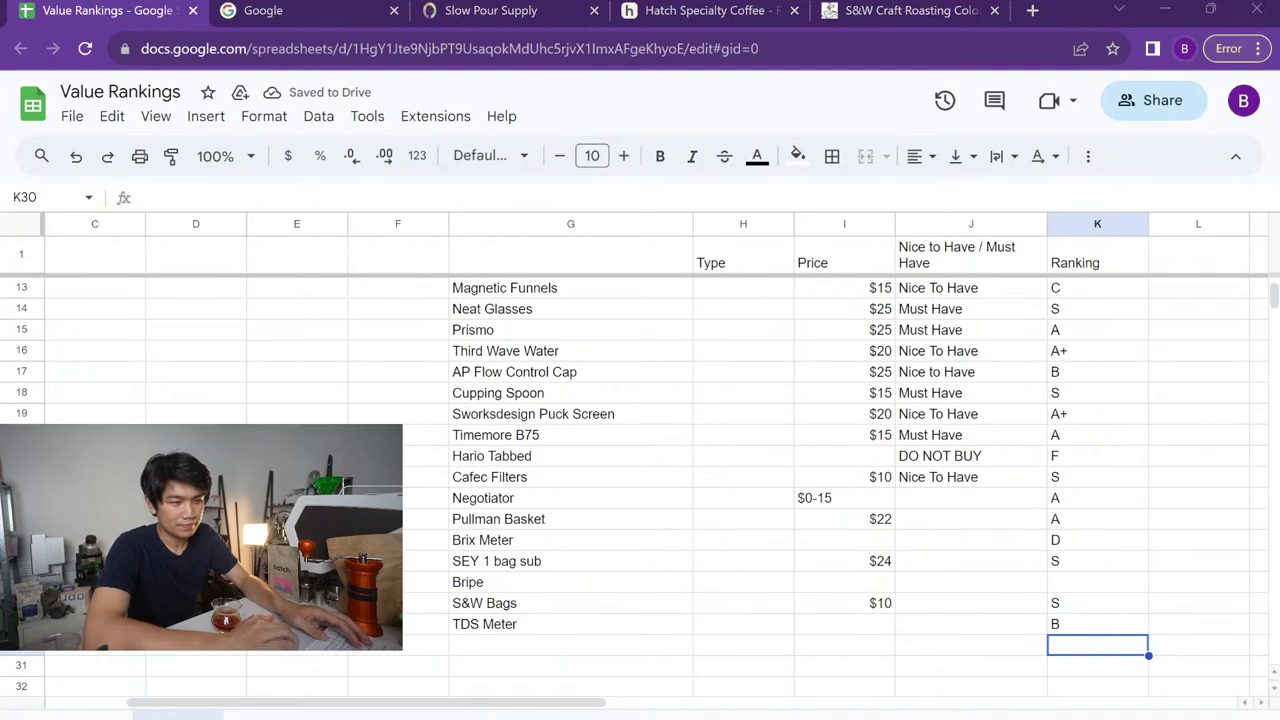
Insert a row above Timemore Crystal Eye for the product "Kono" and give it the ranking A
scroll(760, 502, up, 5)
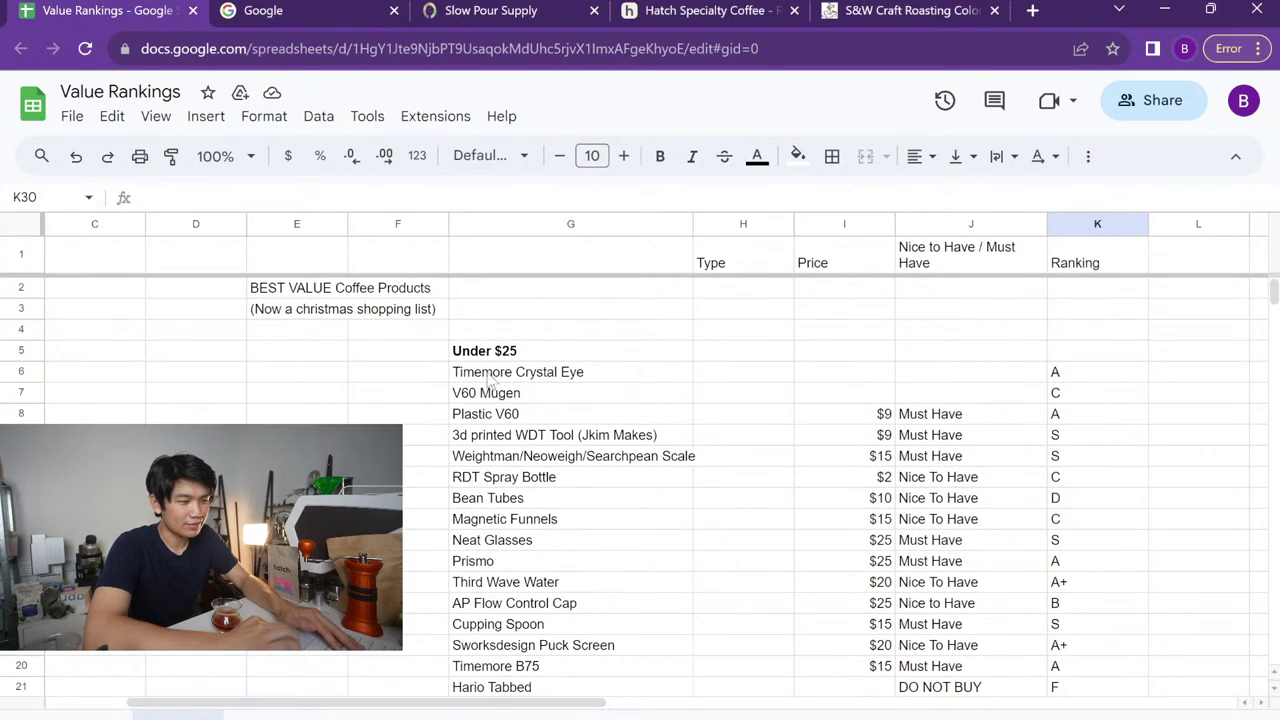
click(489, 378)
right_click(489, 385)
click(572, 337)
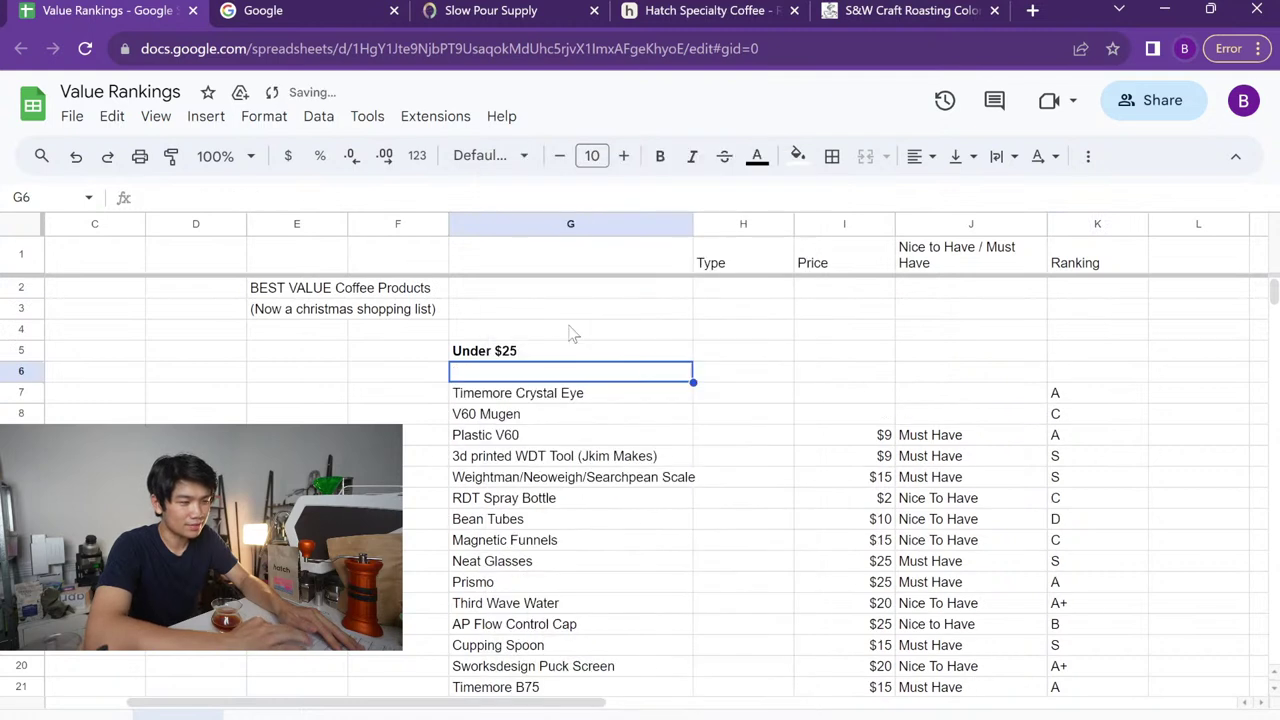
text(Kono)
key(Tab)
key(Tab)
key(Tab)
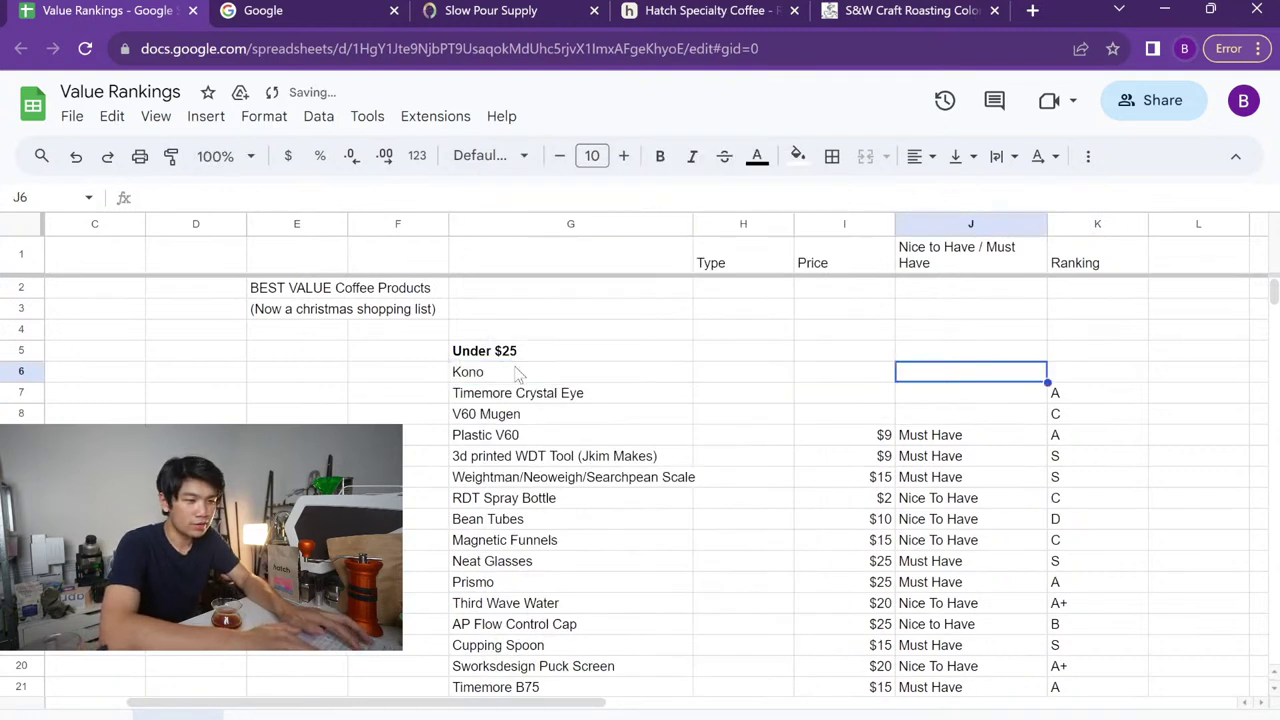
key(Tab)
text(A)
key(Return)
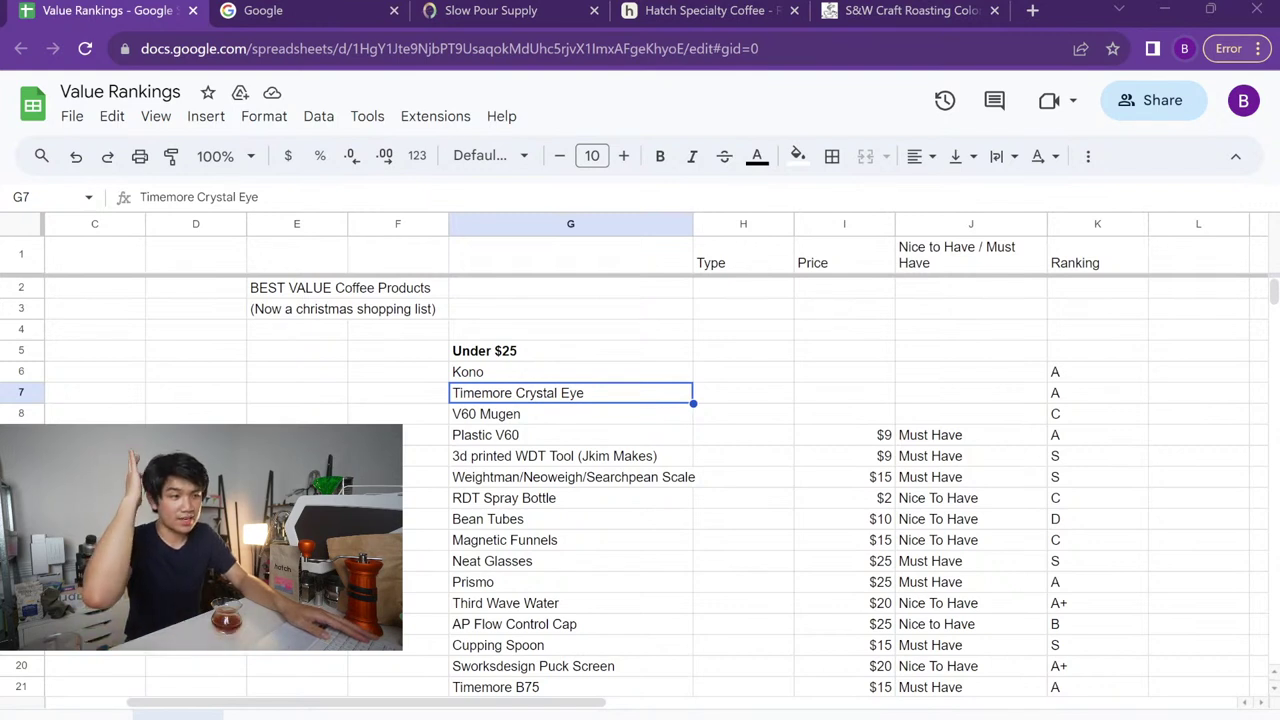
Move the Bripe entry from the Under $25 list to the end of the Under $50 list, below Airscape / Atmos
click(520, 358)
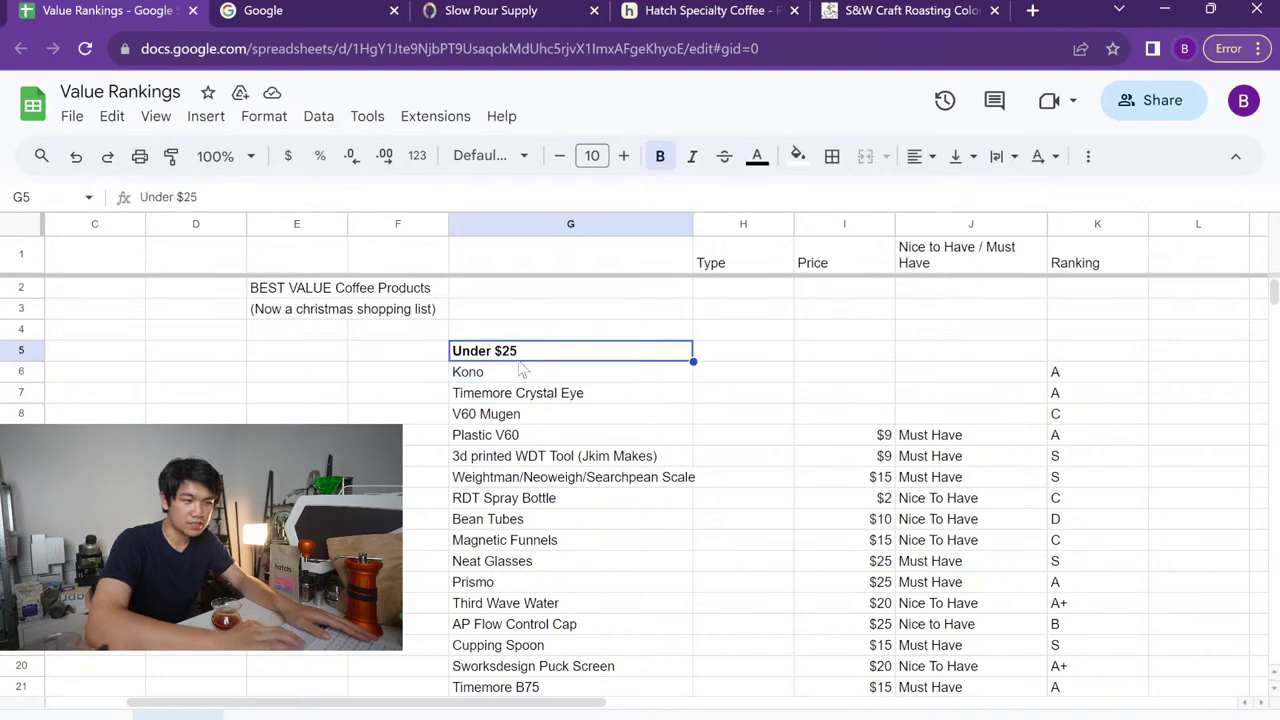
scroll(520, 366, down, 2)
scroll(520, 368, down, 6)
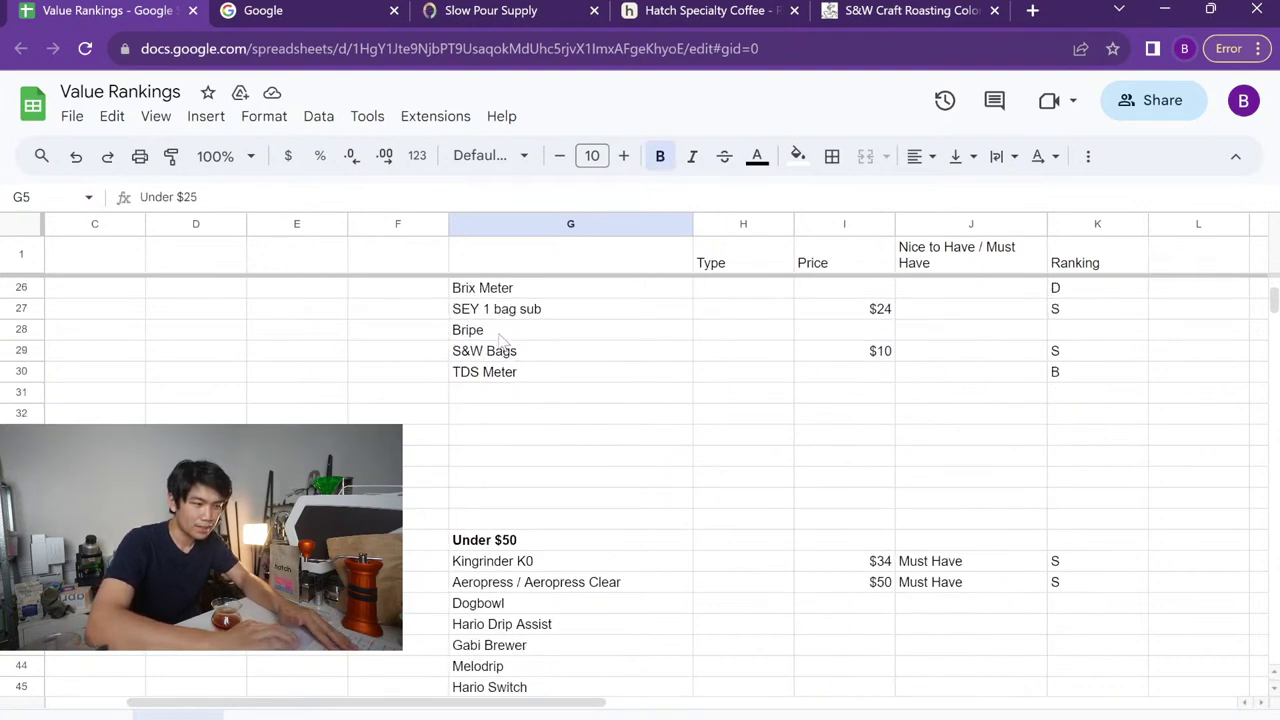
click(497, 333)
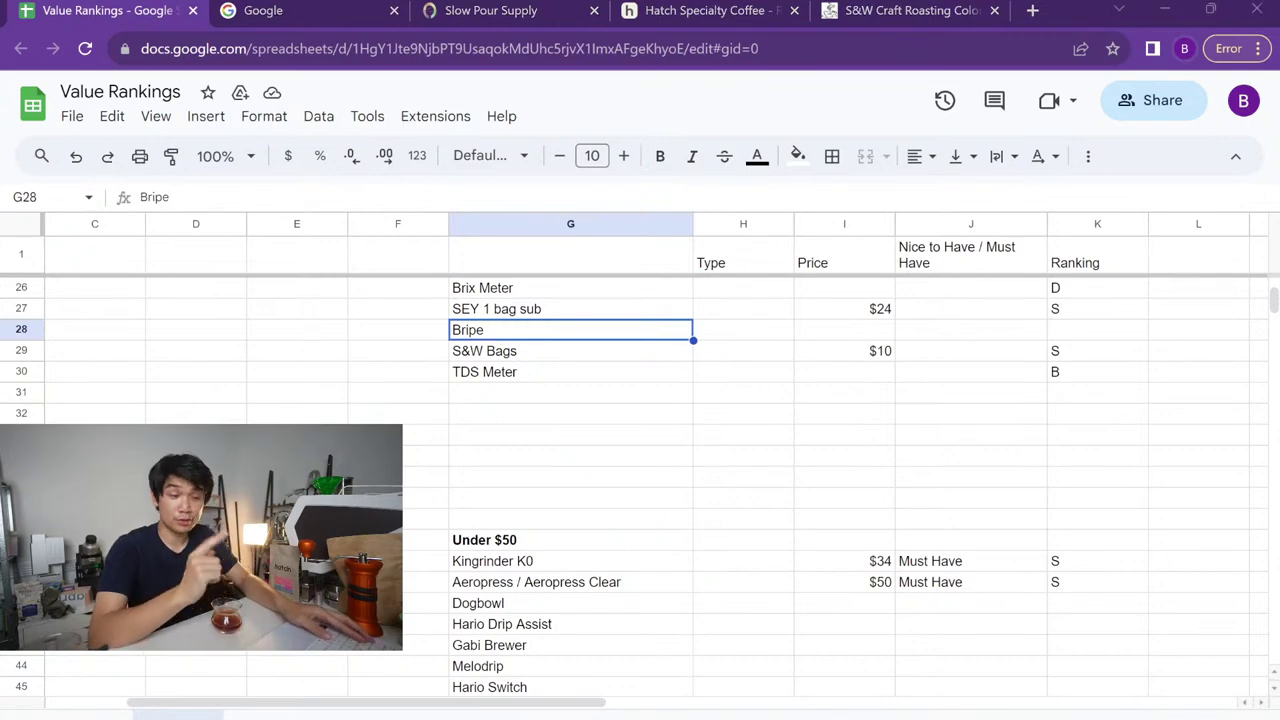
key(ctrl+x)
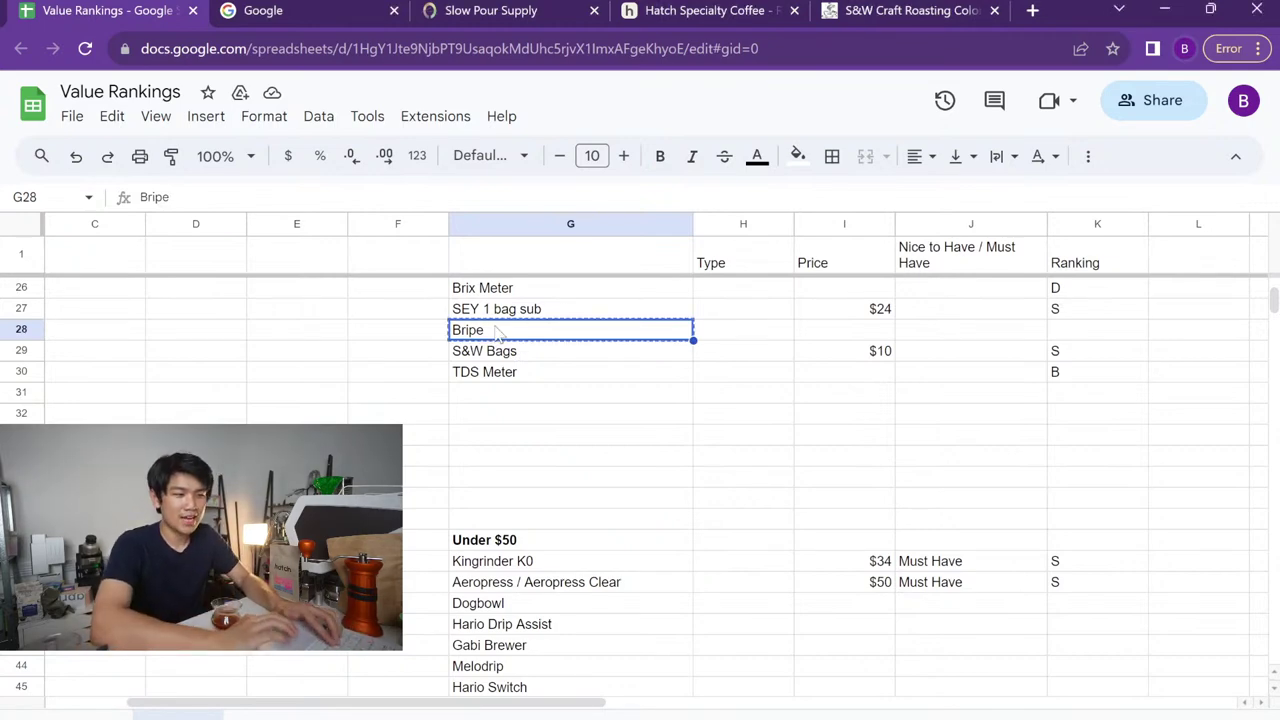
scroll(540, 510, down, 5)
click(517, 506)
key(ctrl+v)
scroll(518, 500, up, 3)
scroll(517, 500, up, 1)
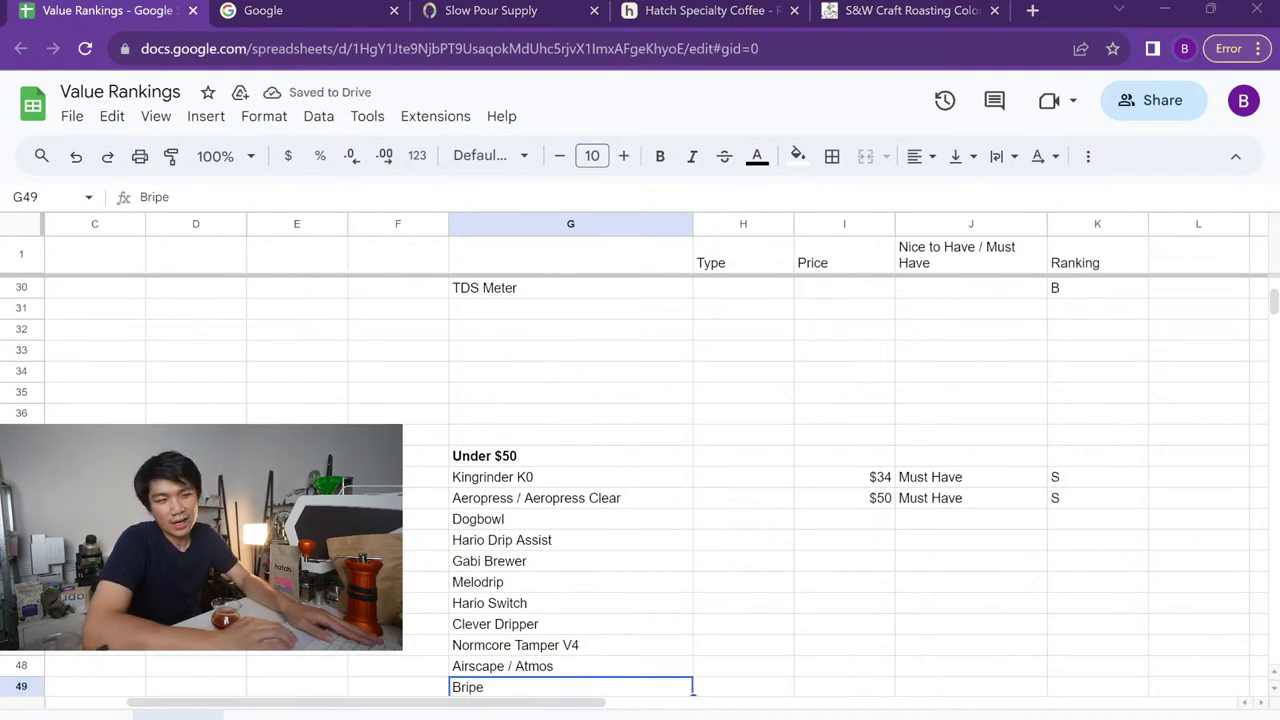
Enter S as the ranking of the Bripe in the Under $50 list
scroll(740, 440, down, 2)
click(1068, 582)
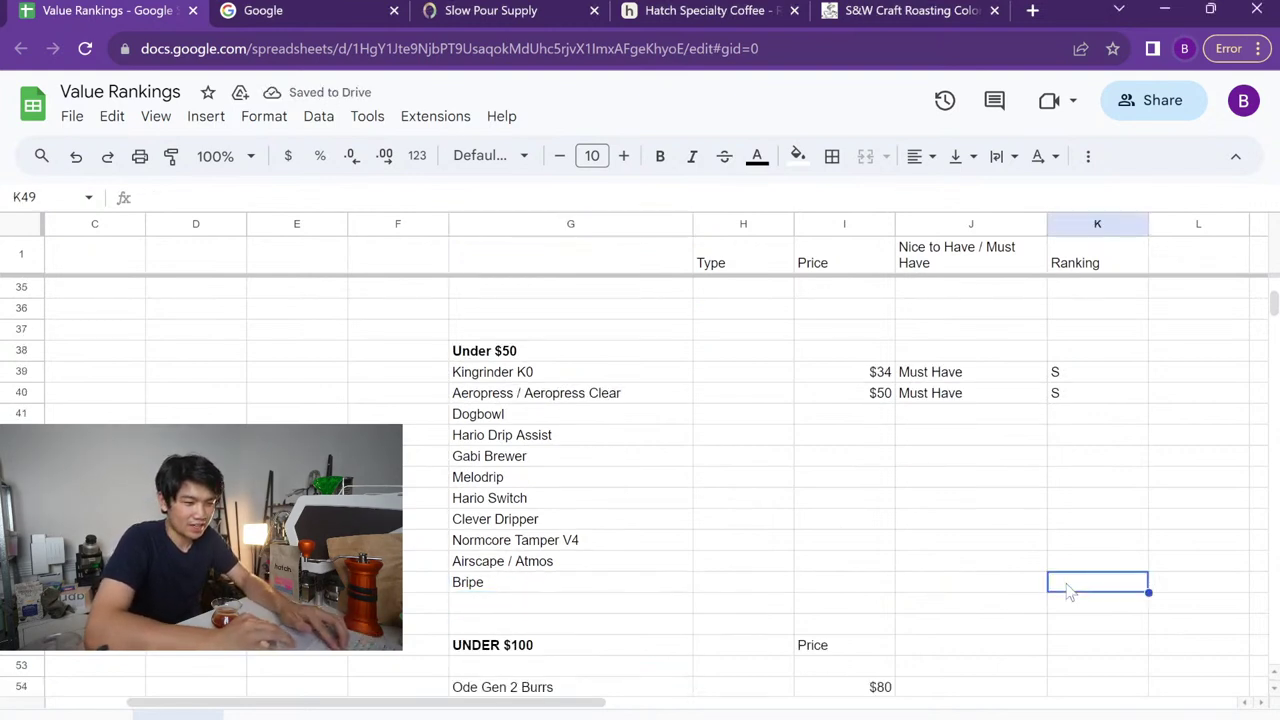
text(S)
key(Return)
click(1068, 582)
key(Down)
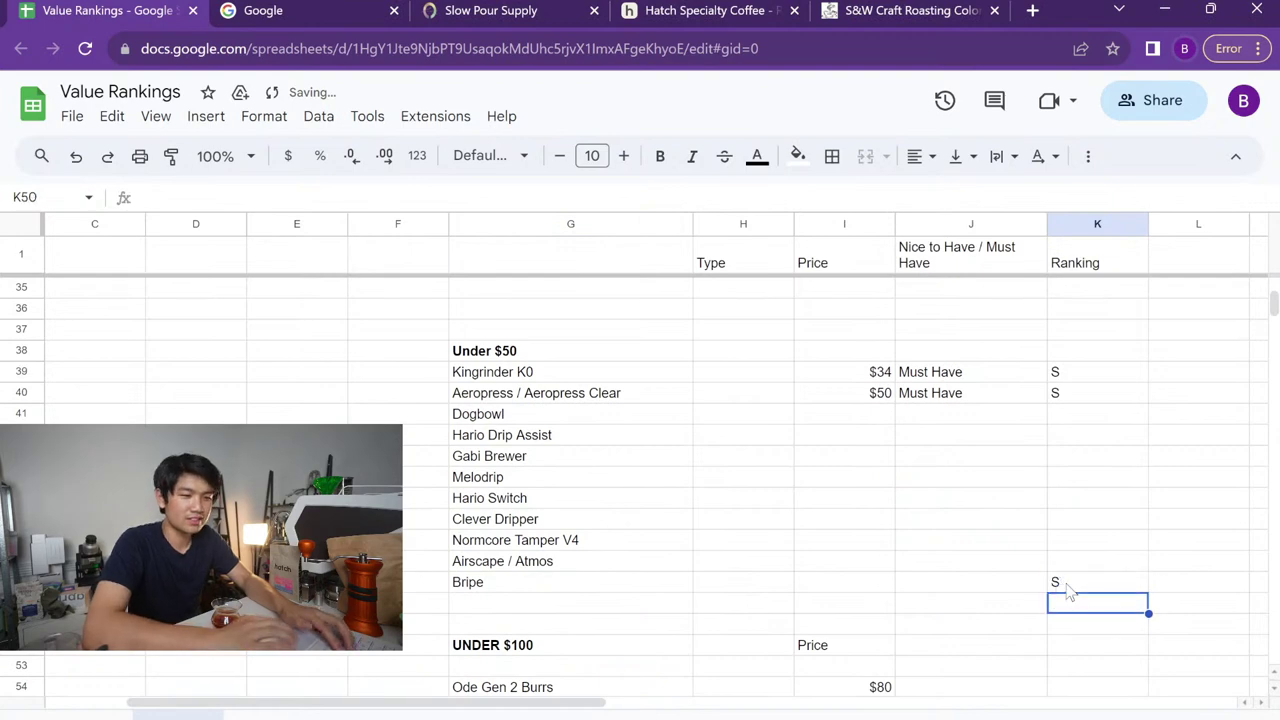
Delete the empty row between SEY 1 bag sub and S&W Bags, and select the Negotiator's Nice to Have / Must Have cell
scroll(950, 530, down, 1)
scroll(950, 530, down, 1)
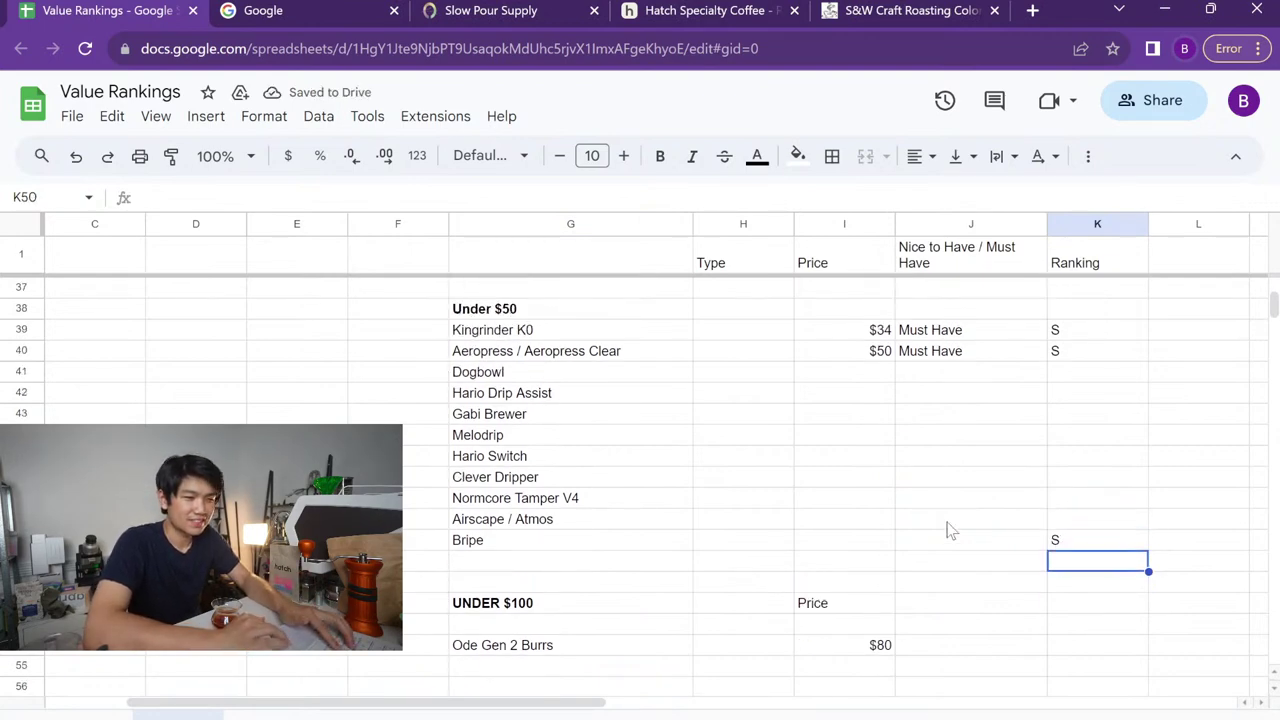
scroll(950, 530, up, 9)
scroll(950, 530, up, 1)
scroll(950, 530, down, 3)
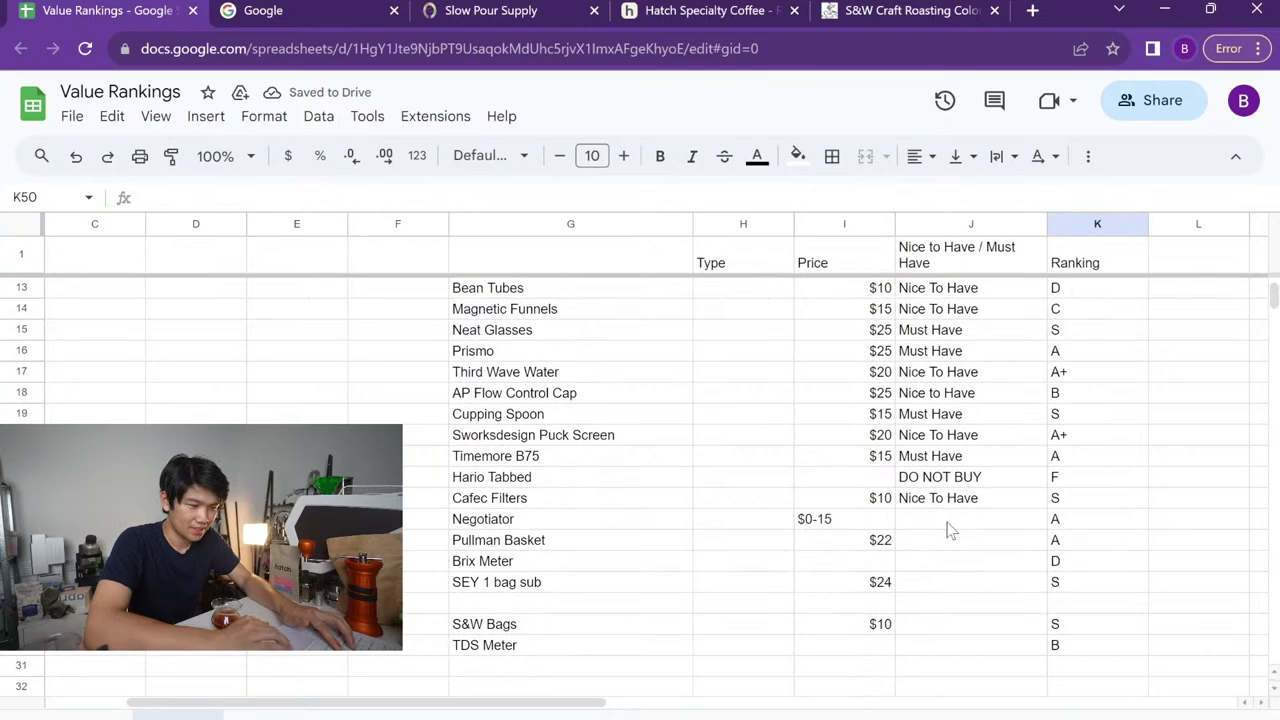
click(21, 603)
right_click(21, 603)
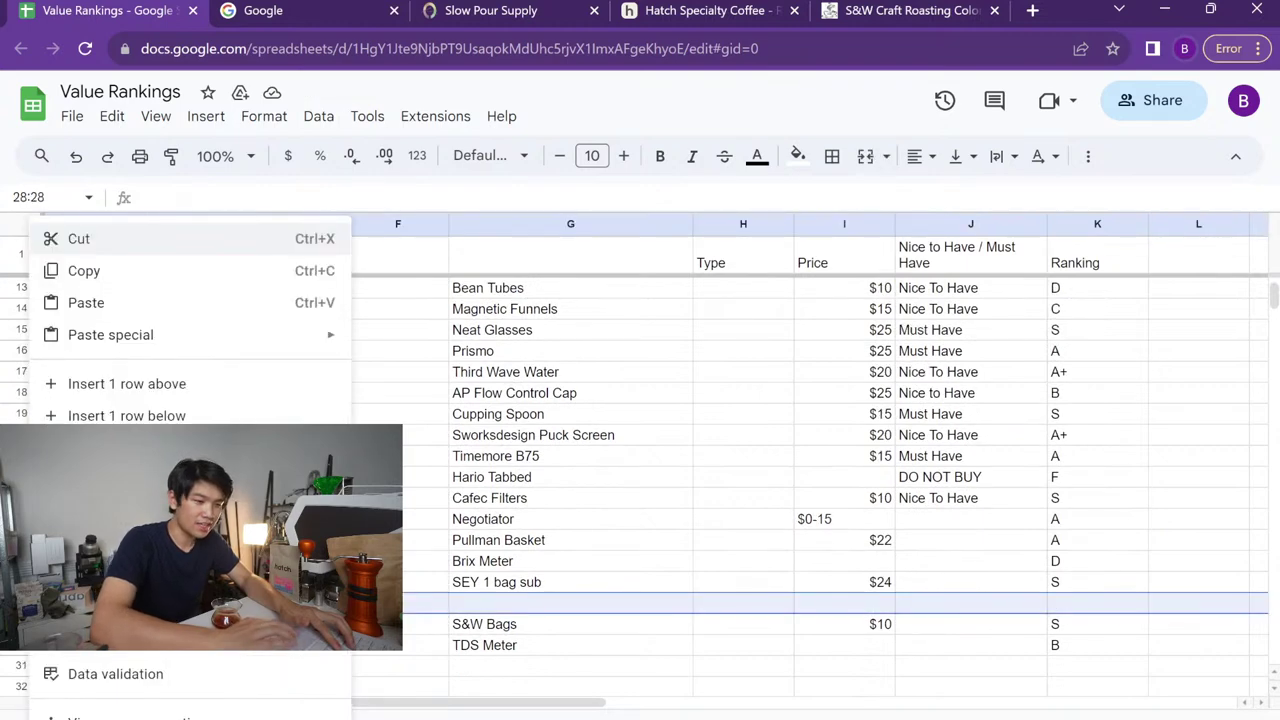
click(100, 448)
scroll(520, 651, right, 9)
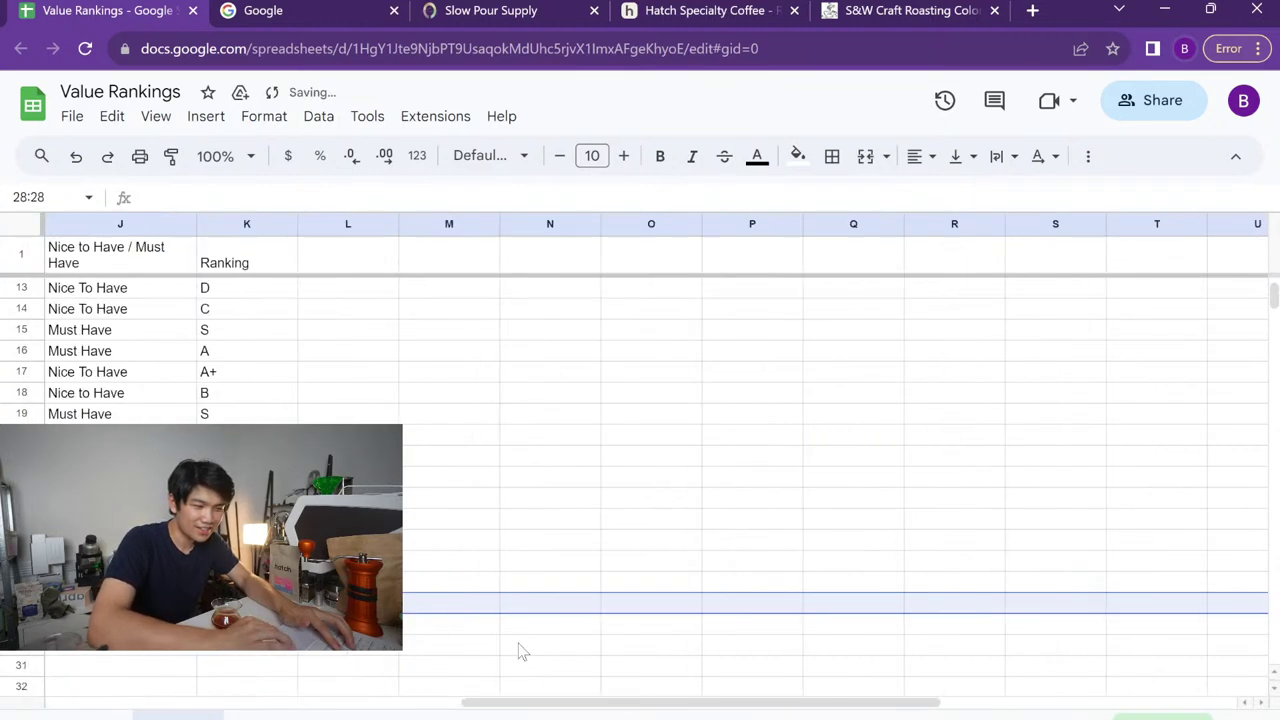
scroll(520, 651, left, 7)
scroll(520, 651, up, 6)
scroll(520, 651, down, 5)
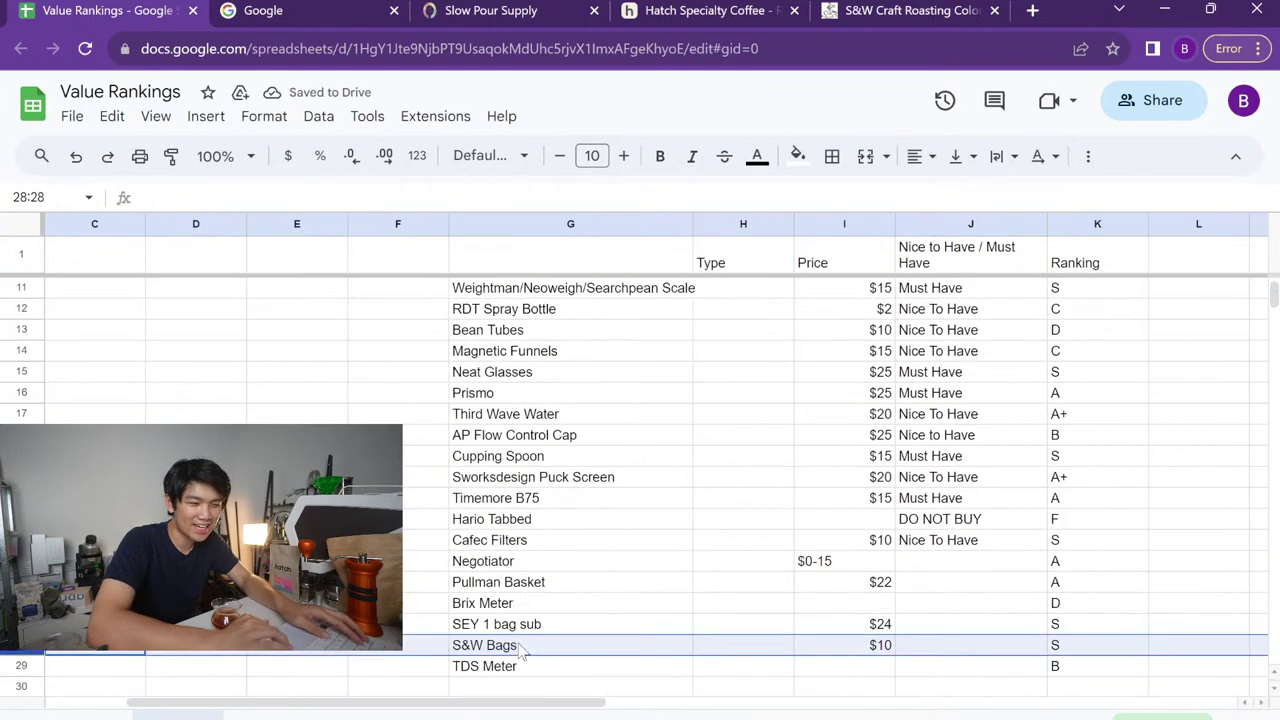
click(995, 542)
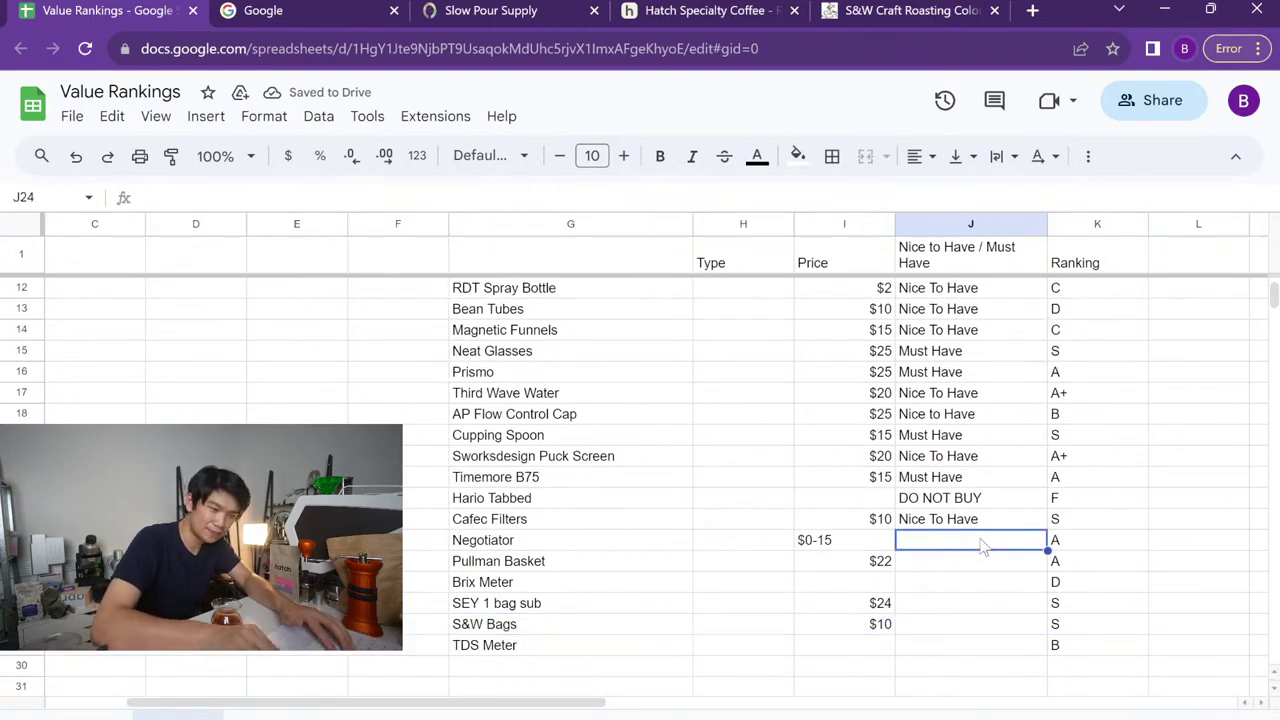
key(Down)
key(Down)
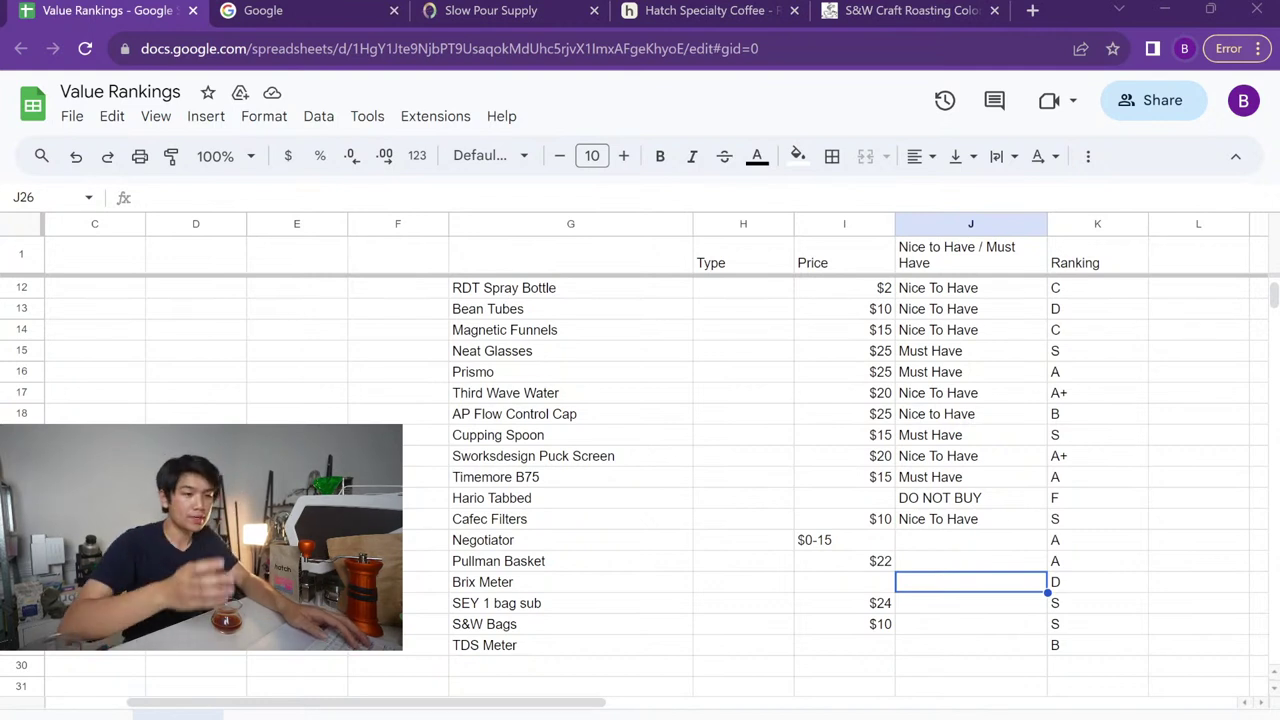
click(1076, 481)
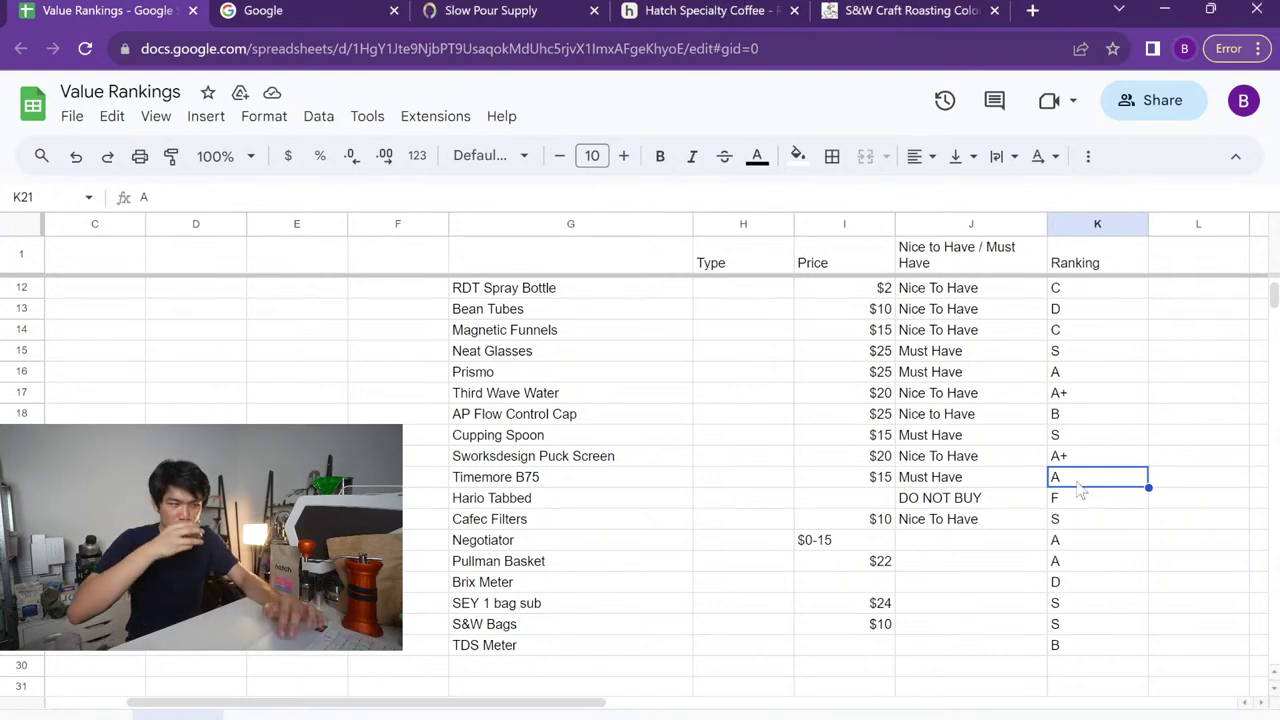
Move the block G51:J61, from the UNDER $100 heading through the $500-1000 heading, down to G63:J73
scroll(1033, 590, down, 1)
scroll(1033, 590, down, 6)
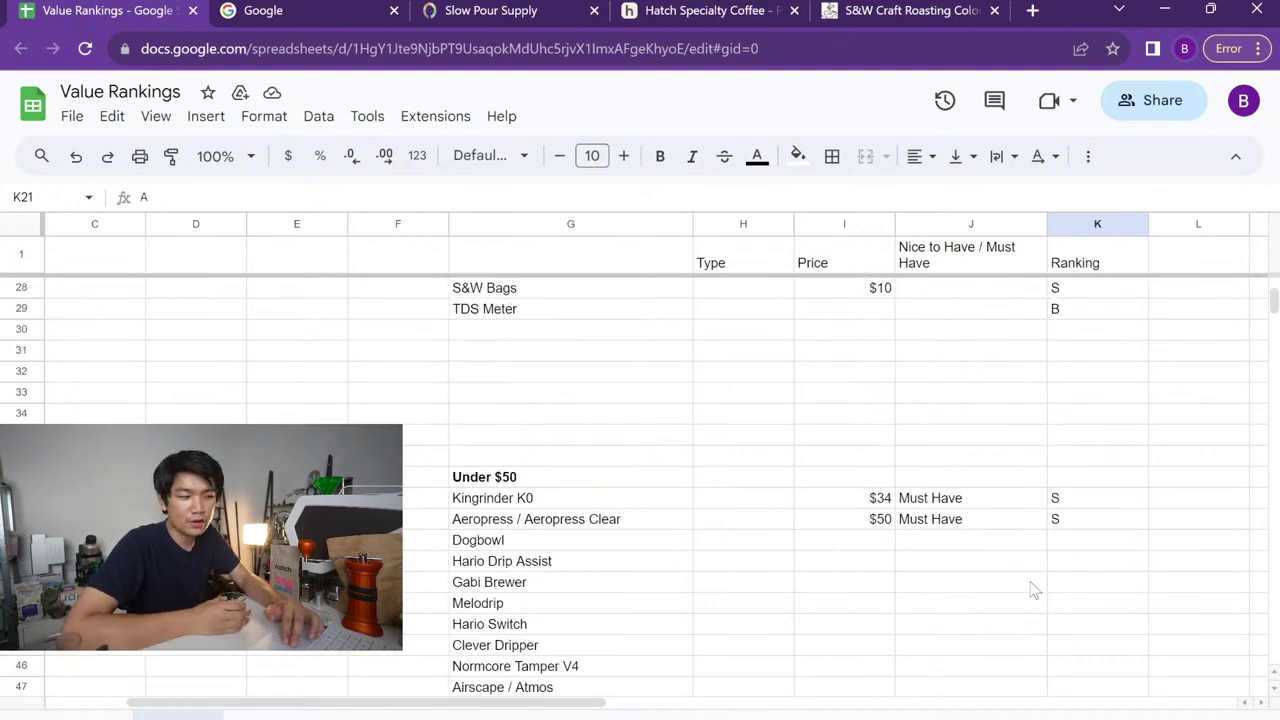
scroll(587, 686, down, 3)
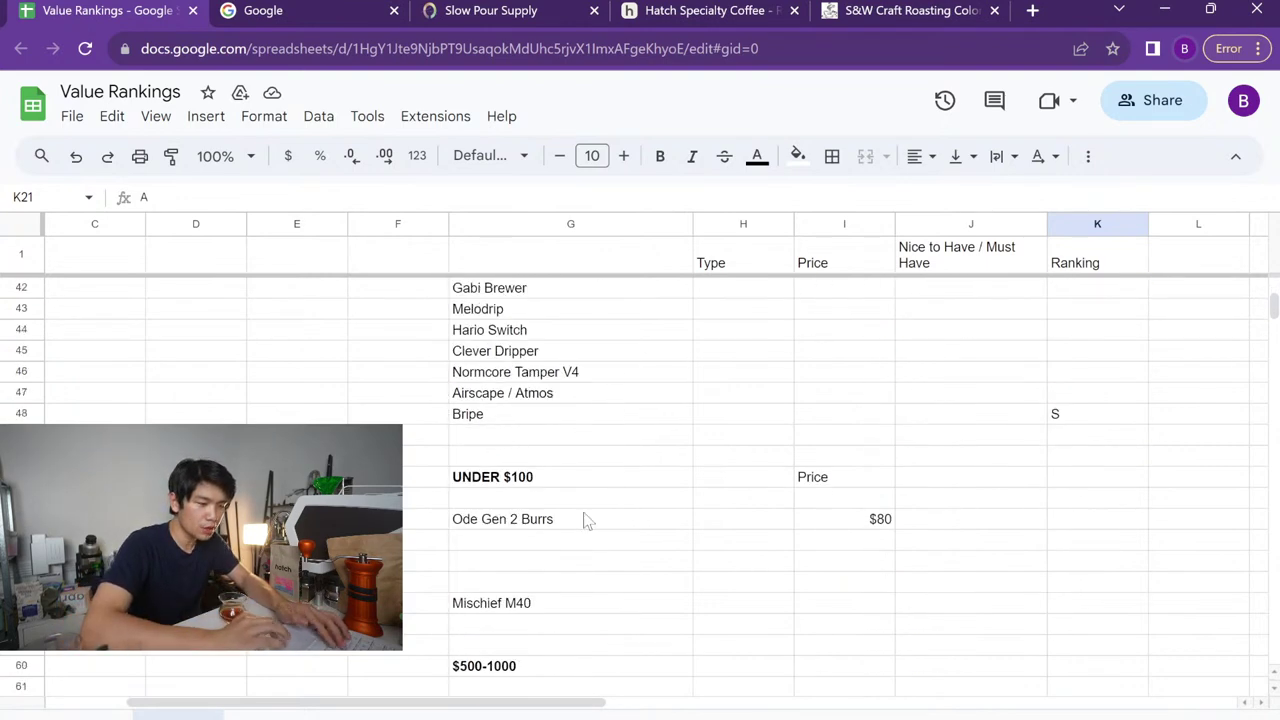
drag(540, 484, 1014, 692)
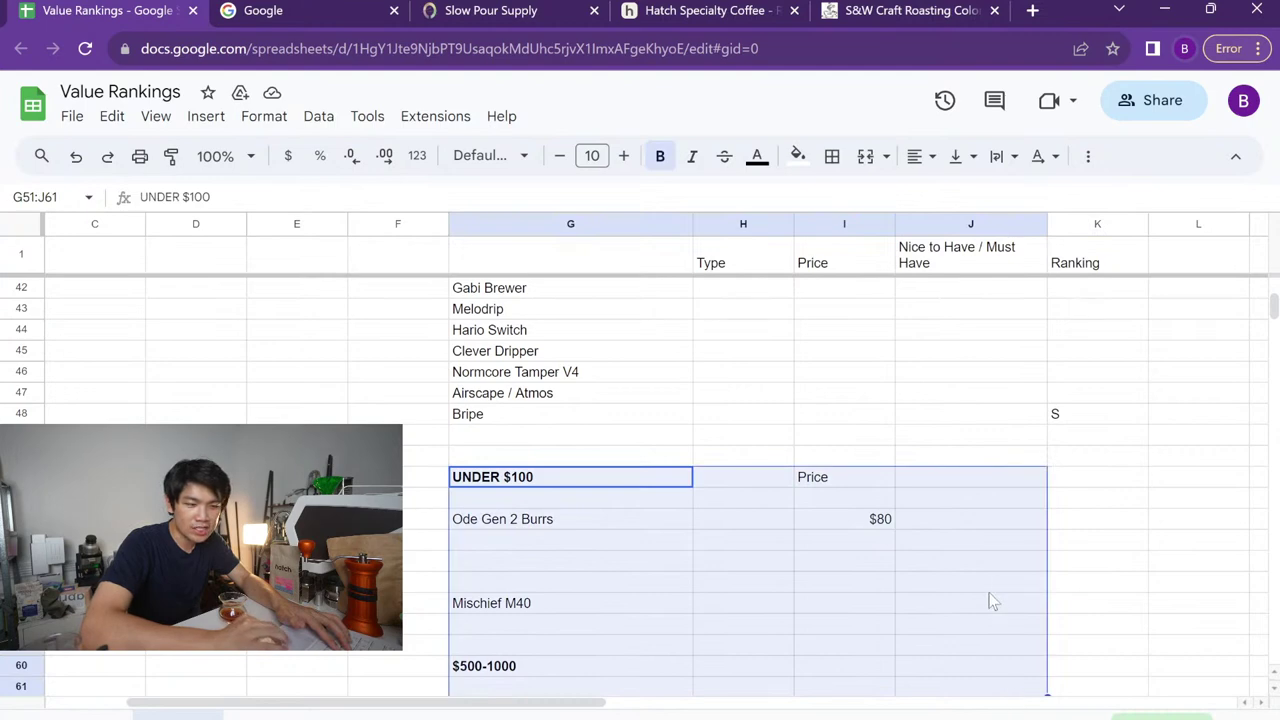
scroll(989, 600, down, 4)
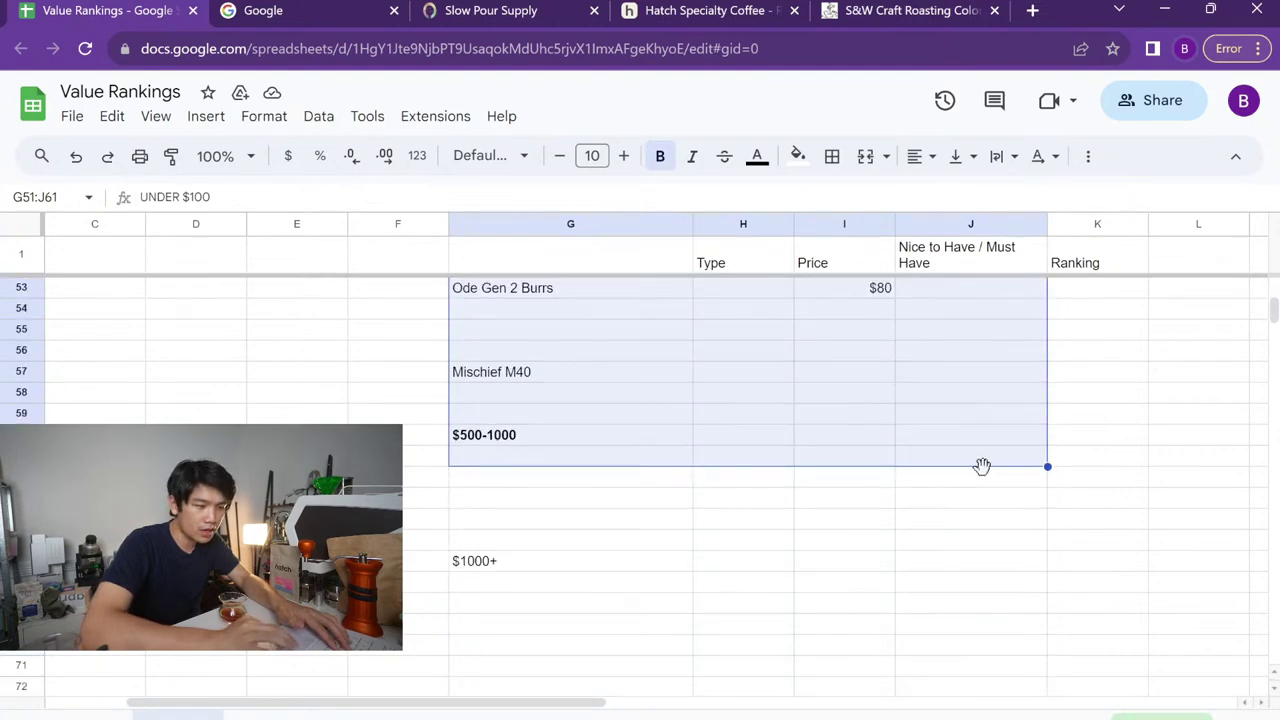
drag(980, 466, 985, 676)
Delete the five empty rows 31 to 35 between the Under $25 list and the Under $50 heading
scroll(903, 570, up, 10)
scroll(903, 570, down, 1)
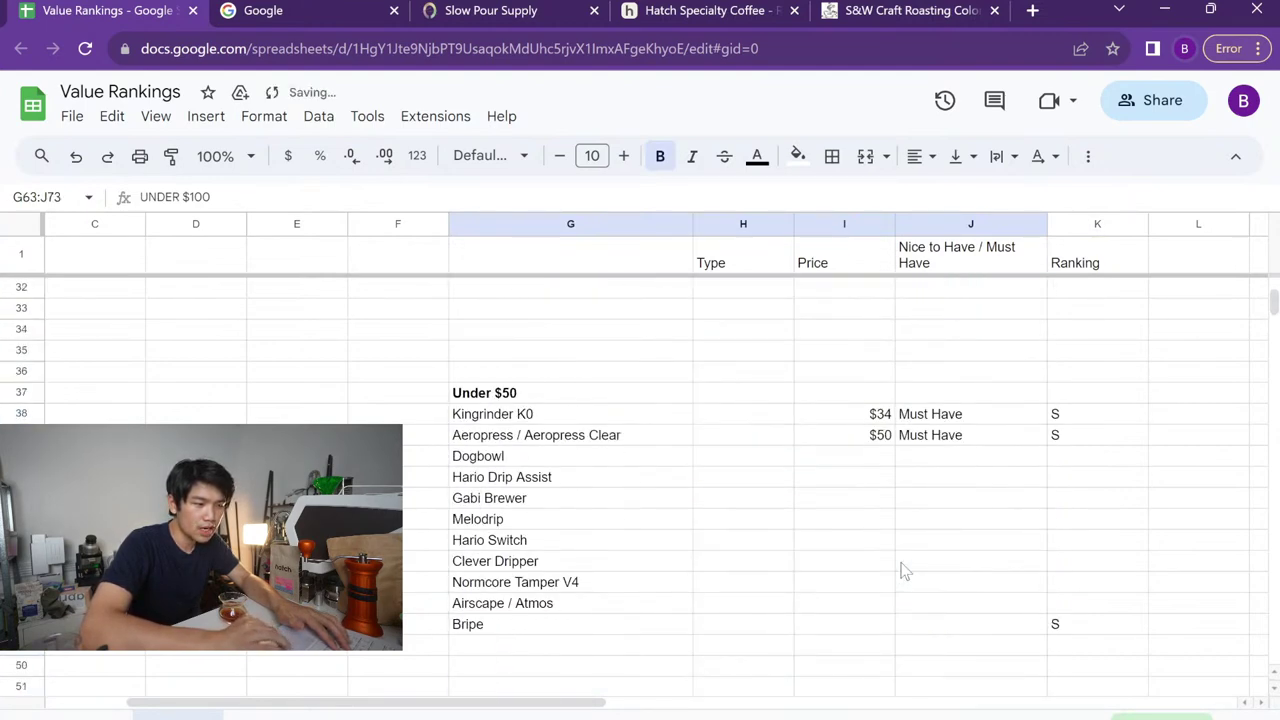
scroll(903, 570, up, 3)
scroll(903, 570, down, 1)
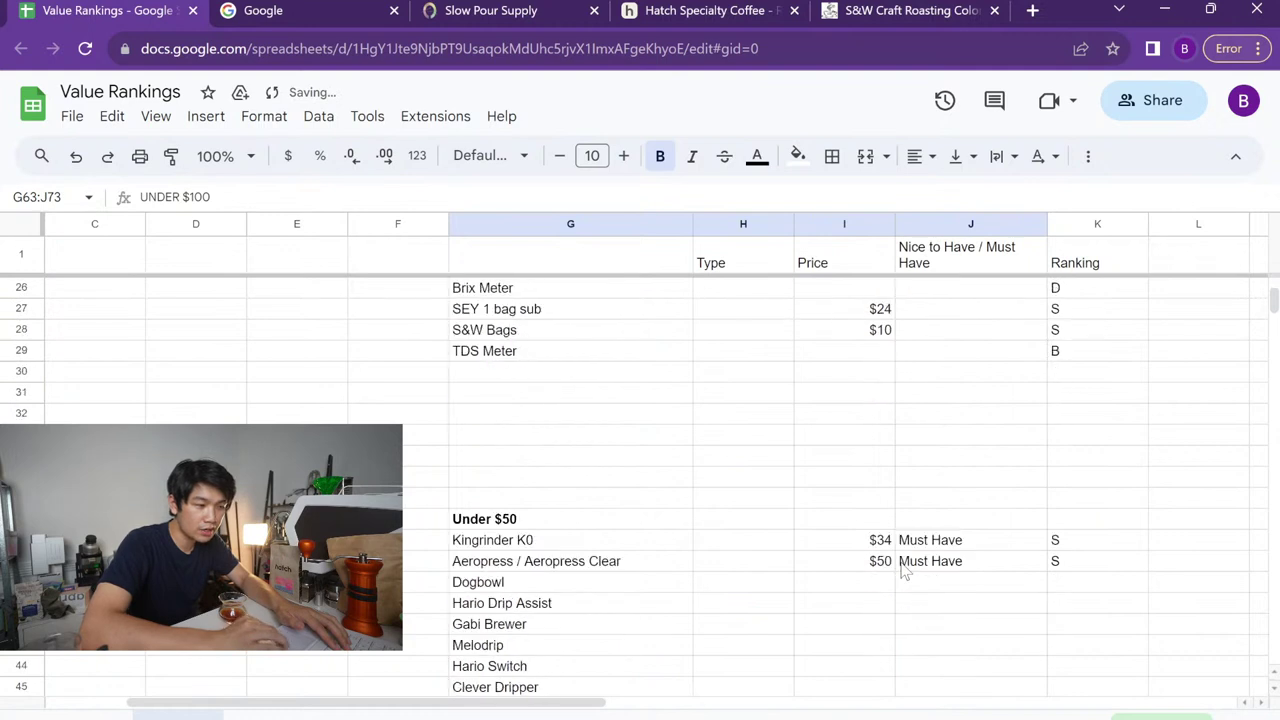
click(20, 392)
shift+click(20, 476)
right_click(20, 440)
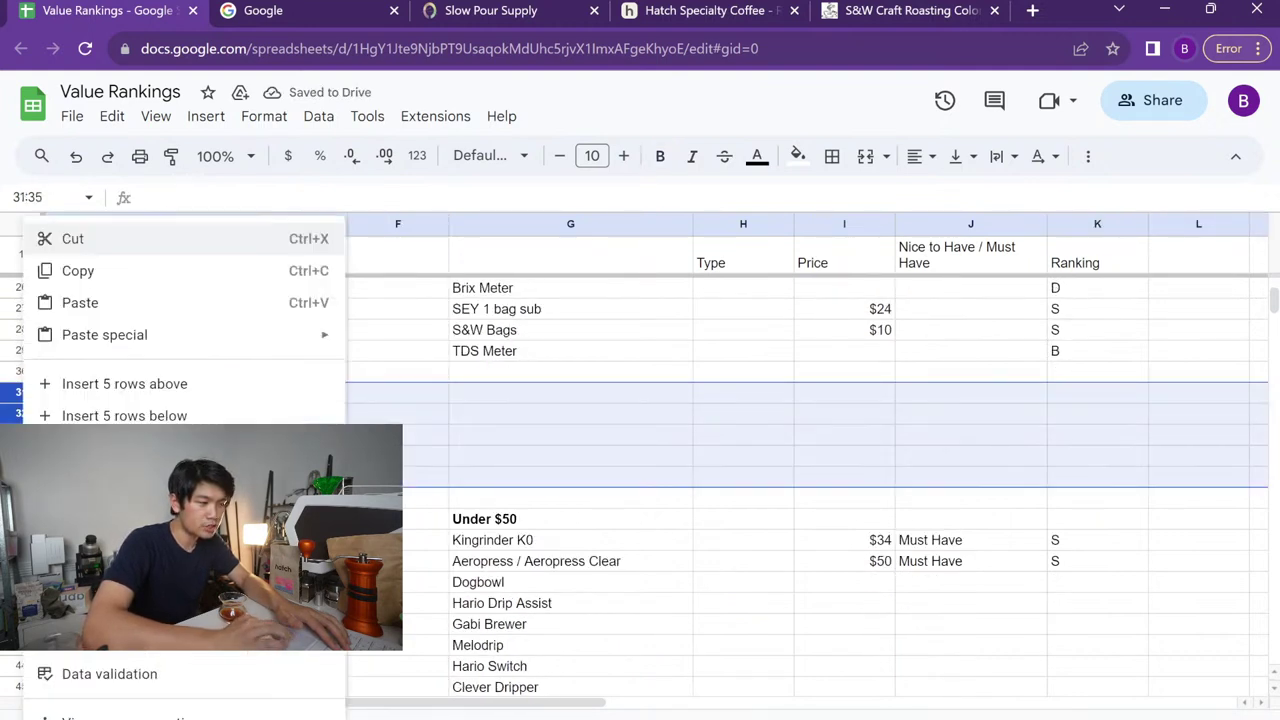
click(90, 449)
scroll(663, 480, right, 3)
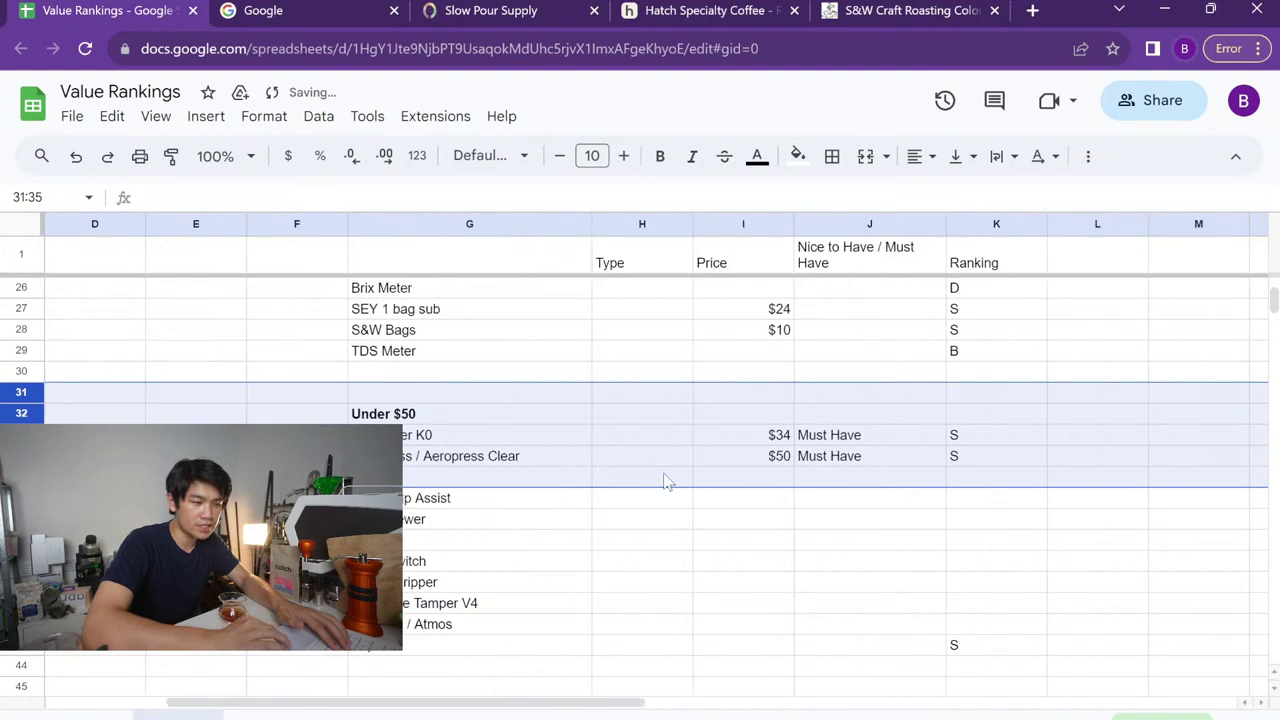
scroll(600, 488, left, 2)
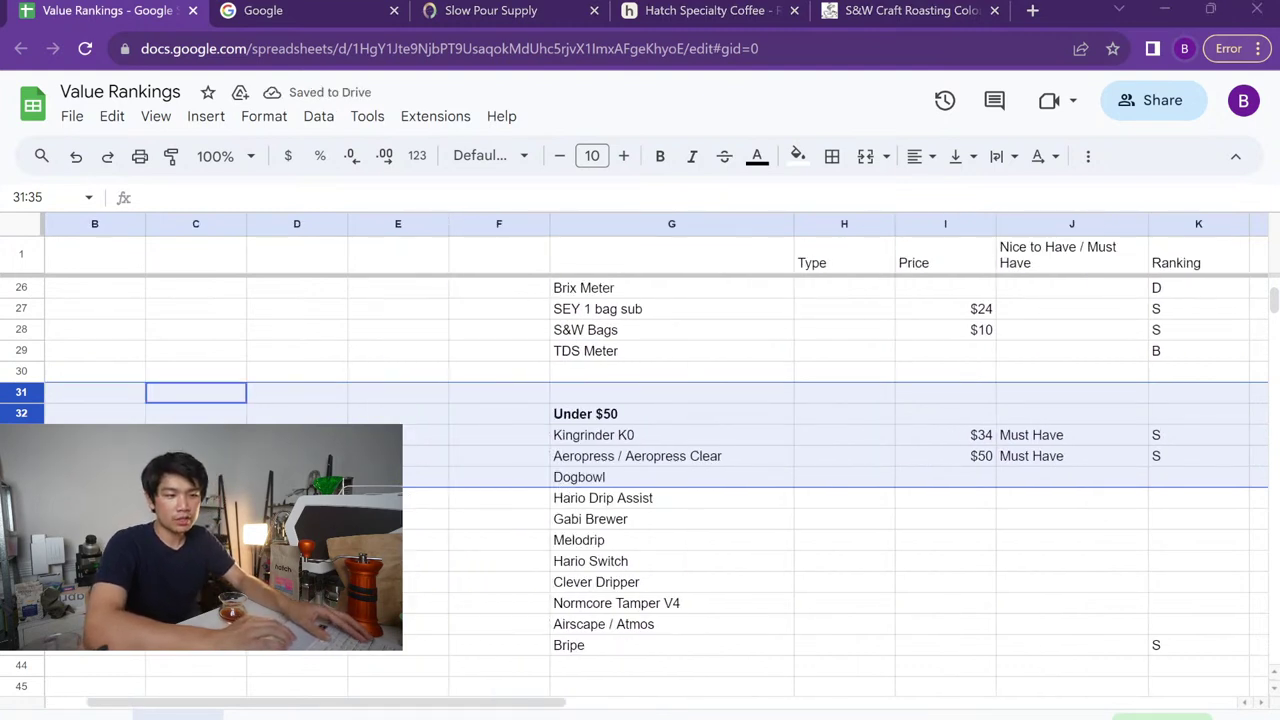
Go over the first entries of the Under $50 list, from Kingrinder K0 down to Hario Drip Assist
click(857, 567)
key(Up)
key(Up)
key(Up)
key(Up)
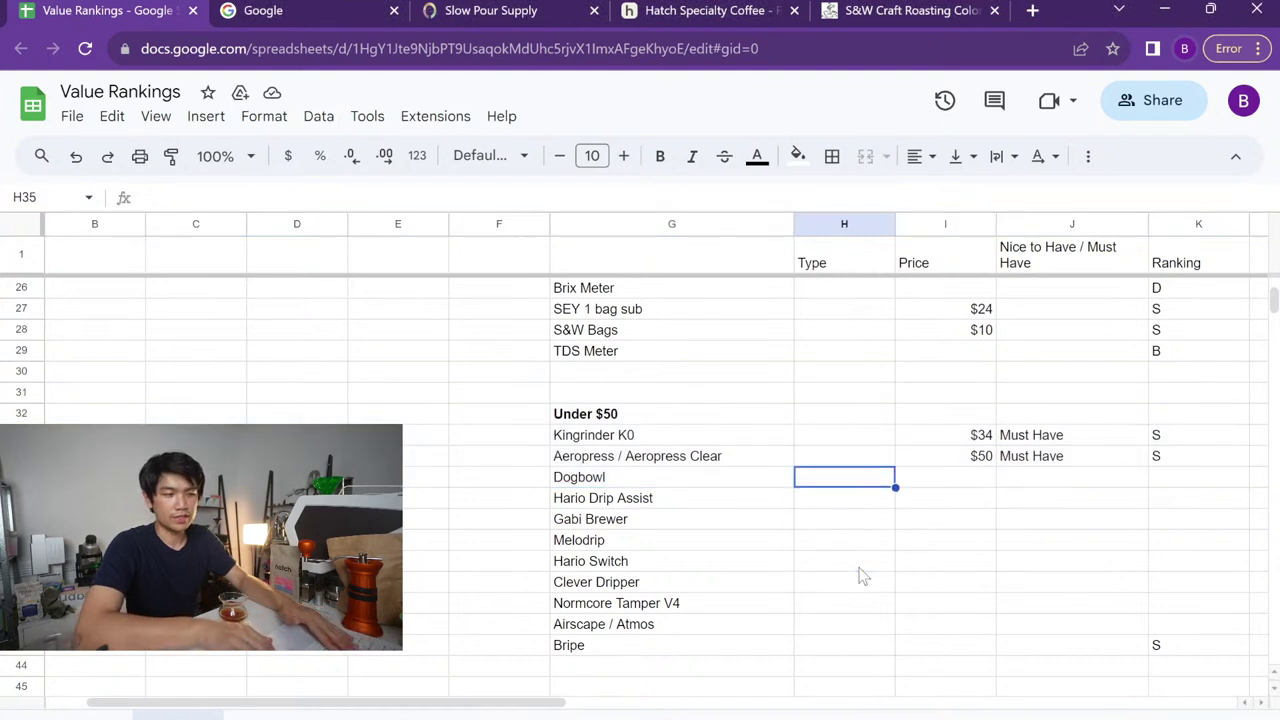
key(Up)
key(Up)
key(Right)
key(Left)
key(Left)
key(Down)
key(Down)
key(Down)
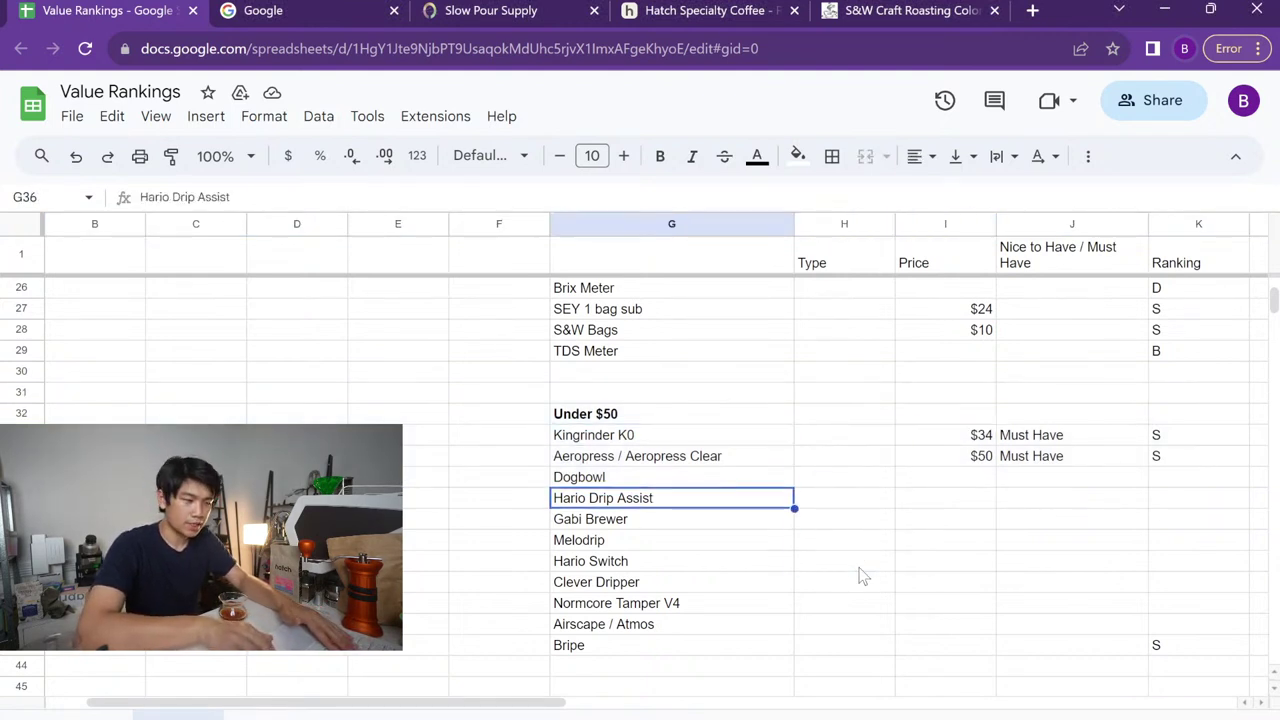
key(Up)
key(Down)
key(Down)
key(Up)
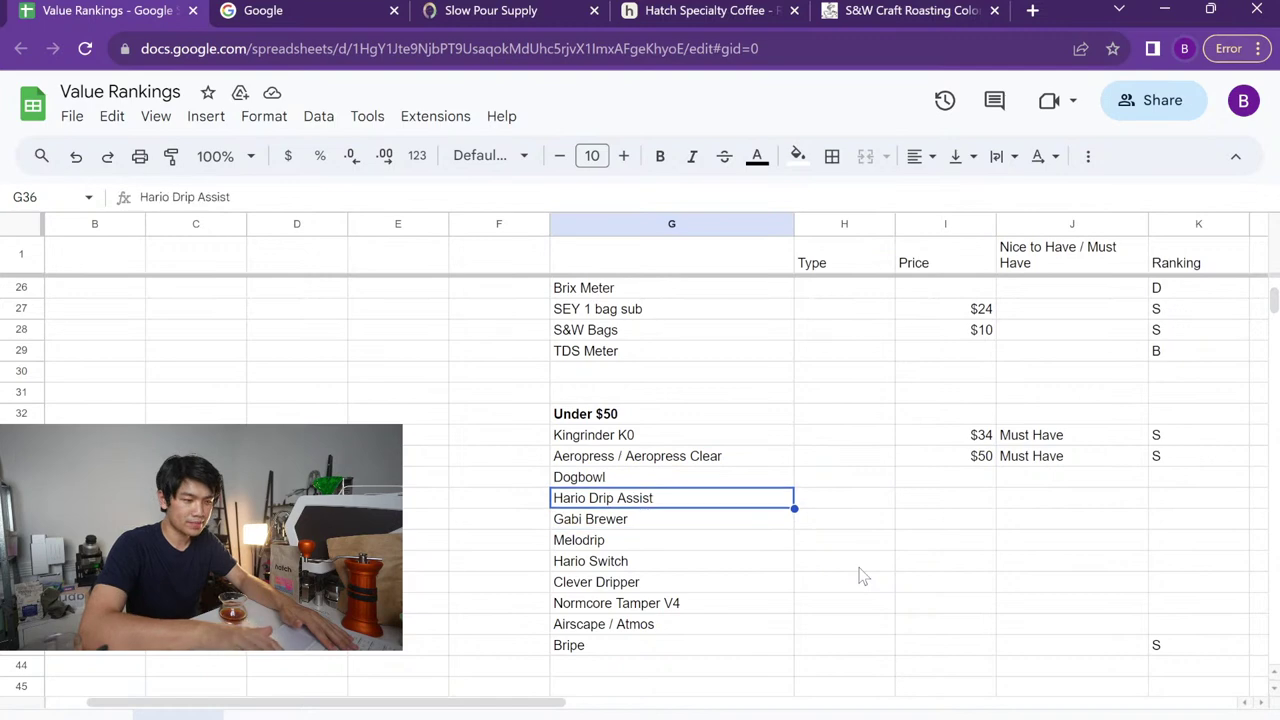
Search Google in a new tab for "hario drip assist" to check its price
key(ctrl+t)
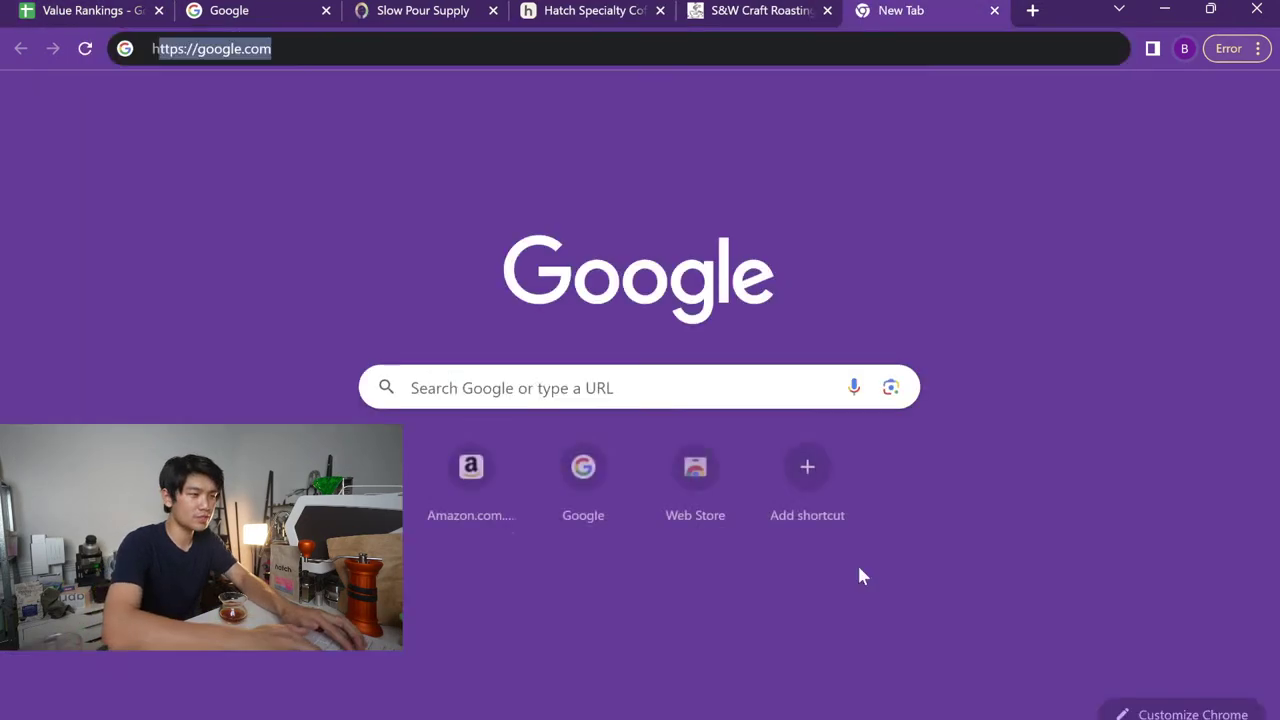
text(hario drip assist)
key(Return)
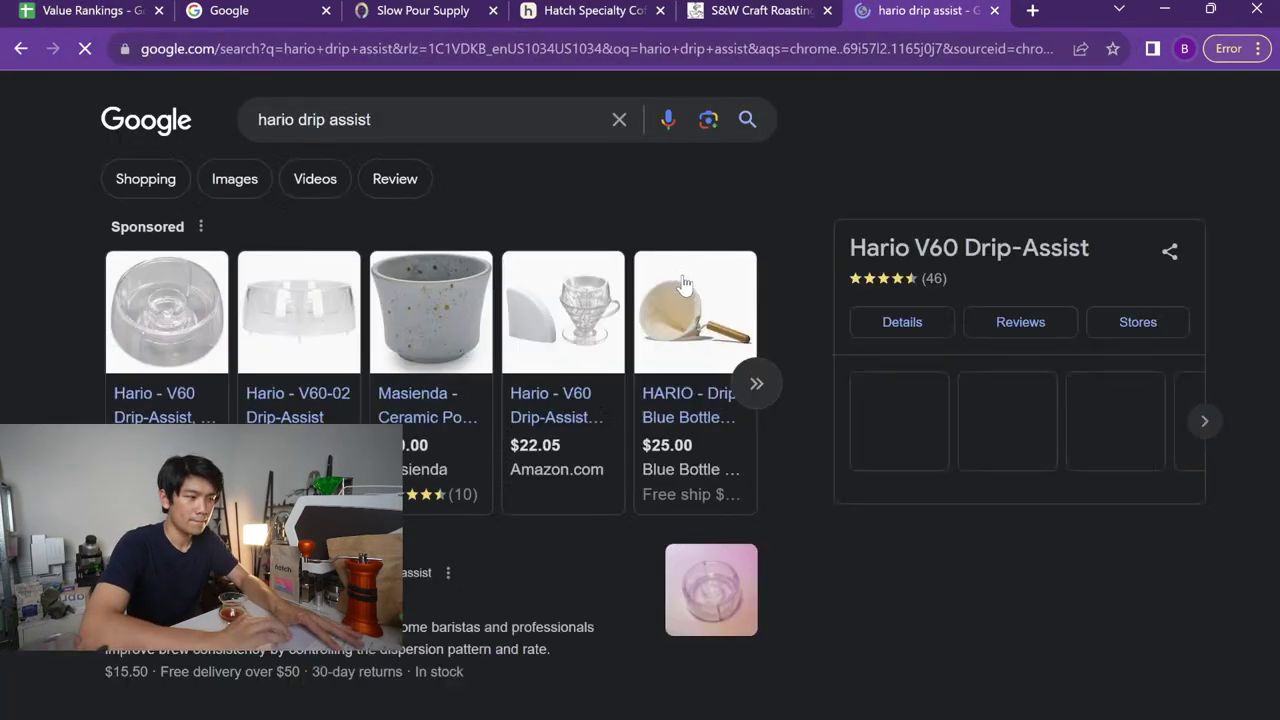
Back in the Value Rankings sheet, move Hario Drip Assist and Gabi Brewer from Under $50 to the end of Under $25, below TDS Meter
key(ctrl+1)
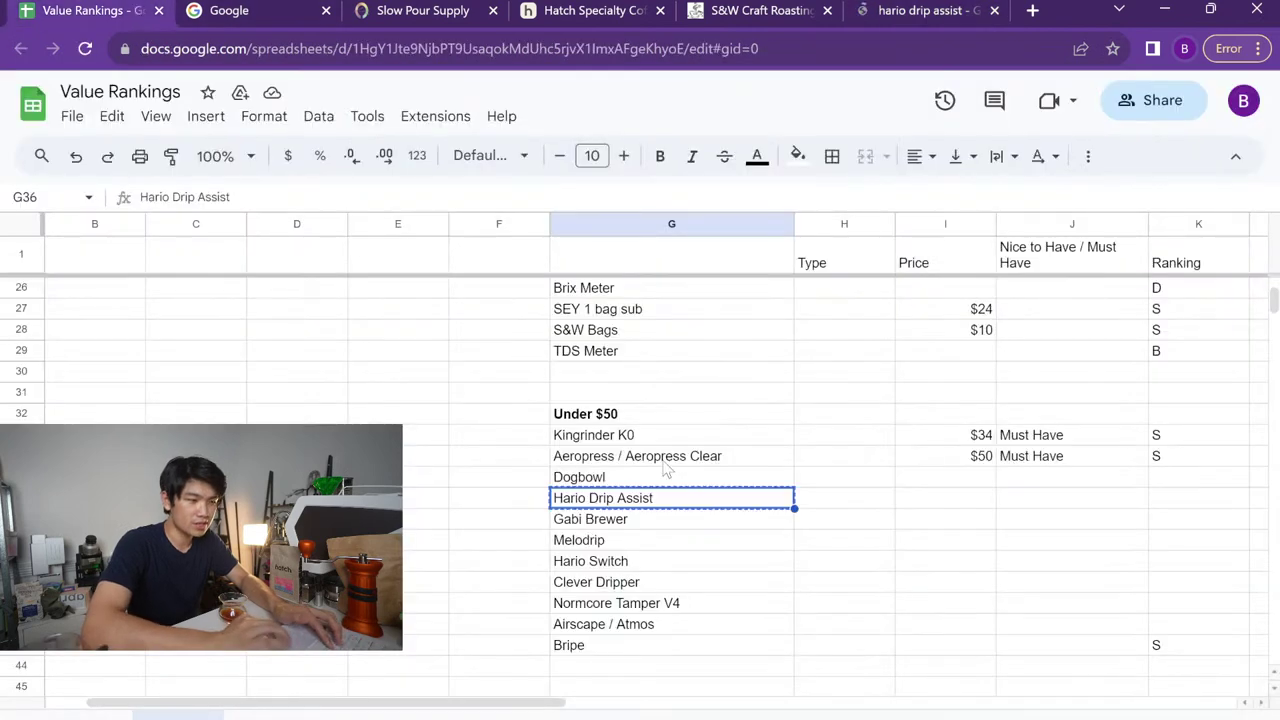
click(590, 375)
text(Hario Drip Assist)
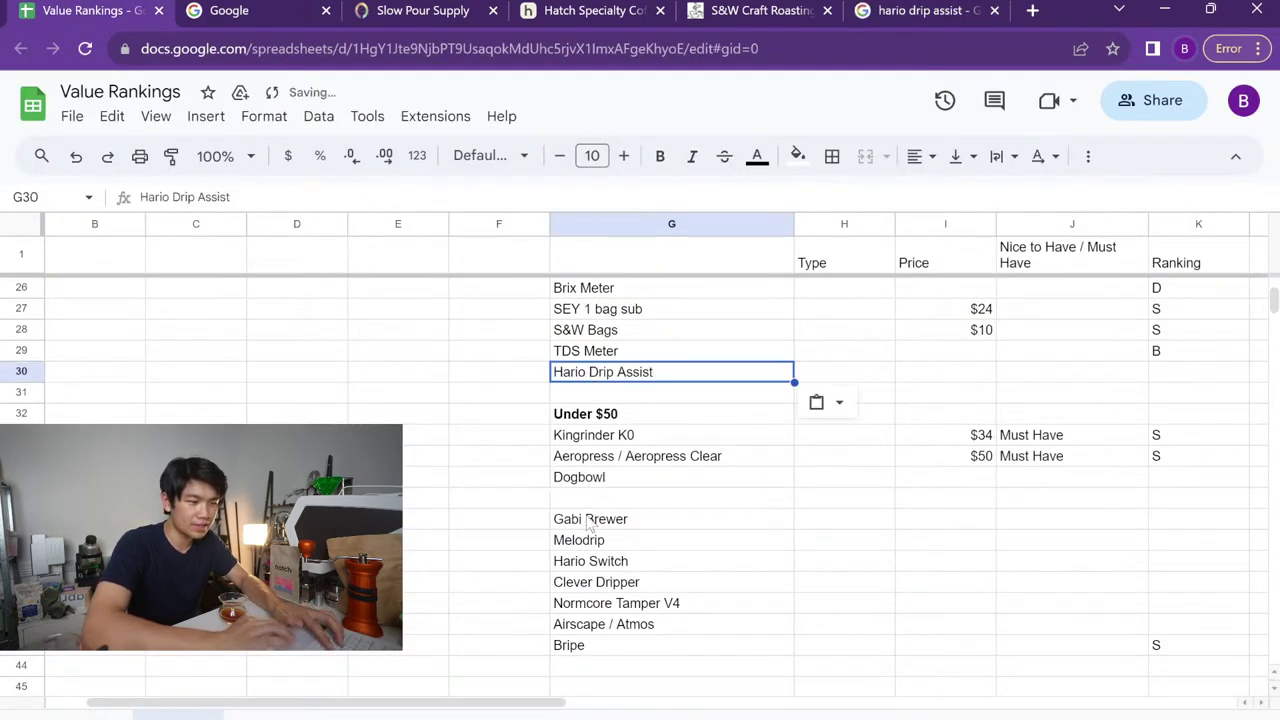
click(590, 519)
key(ctrl+x)
click(590, 374)
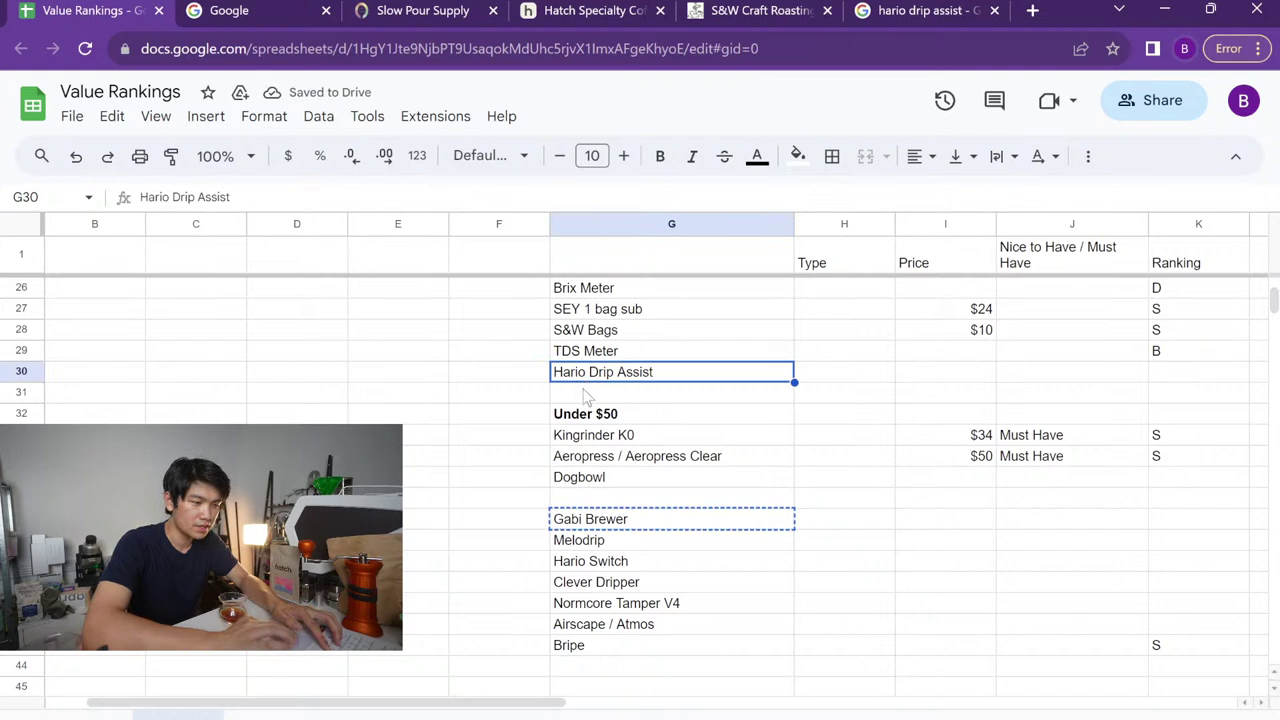
click(590, 393)
key(ctrl+v)
Move rows 32 to 35, from the Under $50 heading through Dogbowl, down one row to start at row 33
click(593, 414)
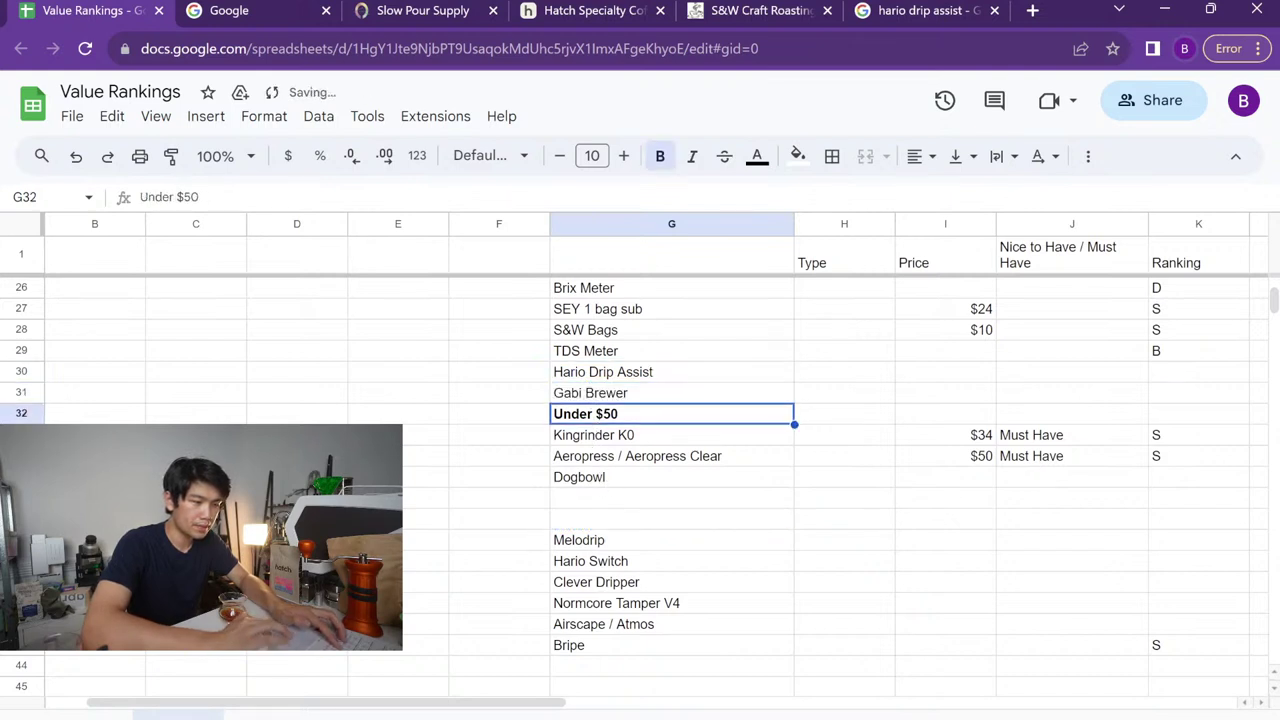
drag(21, 415, 21, 477)
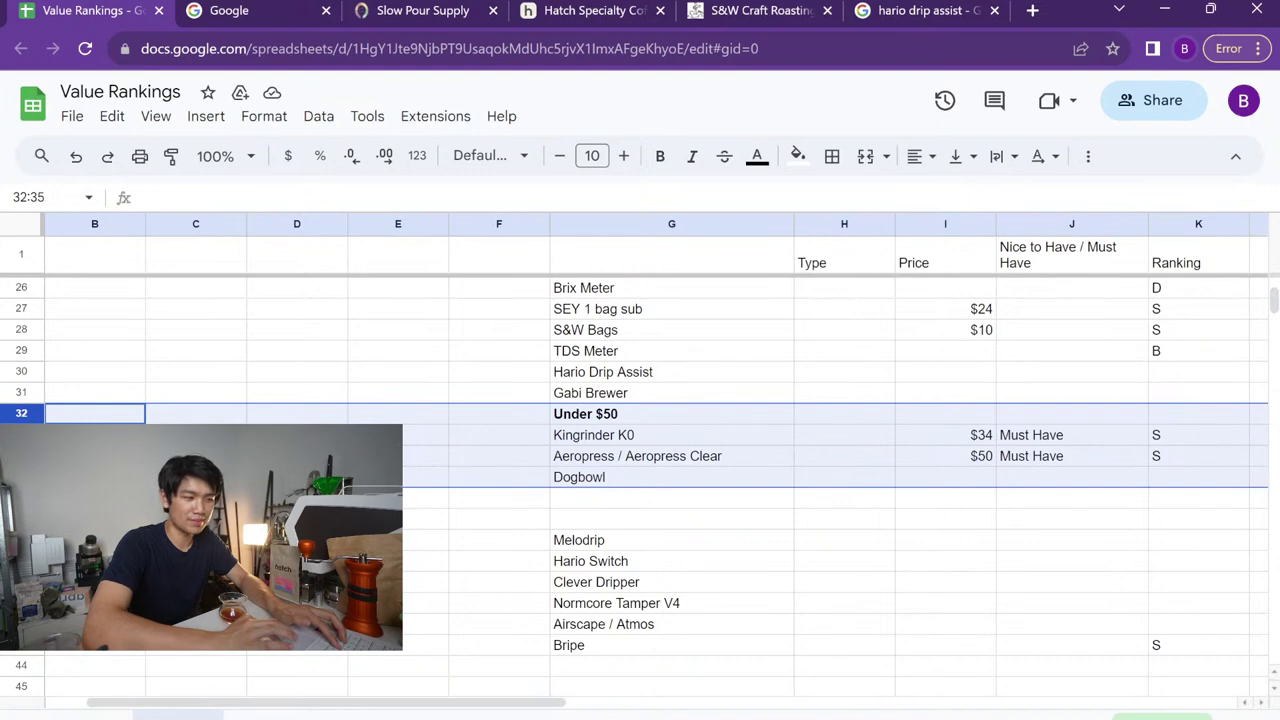
key(ctrl+x)
click(21, 435)
key(ctrl+v)
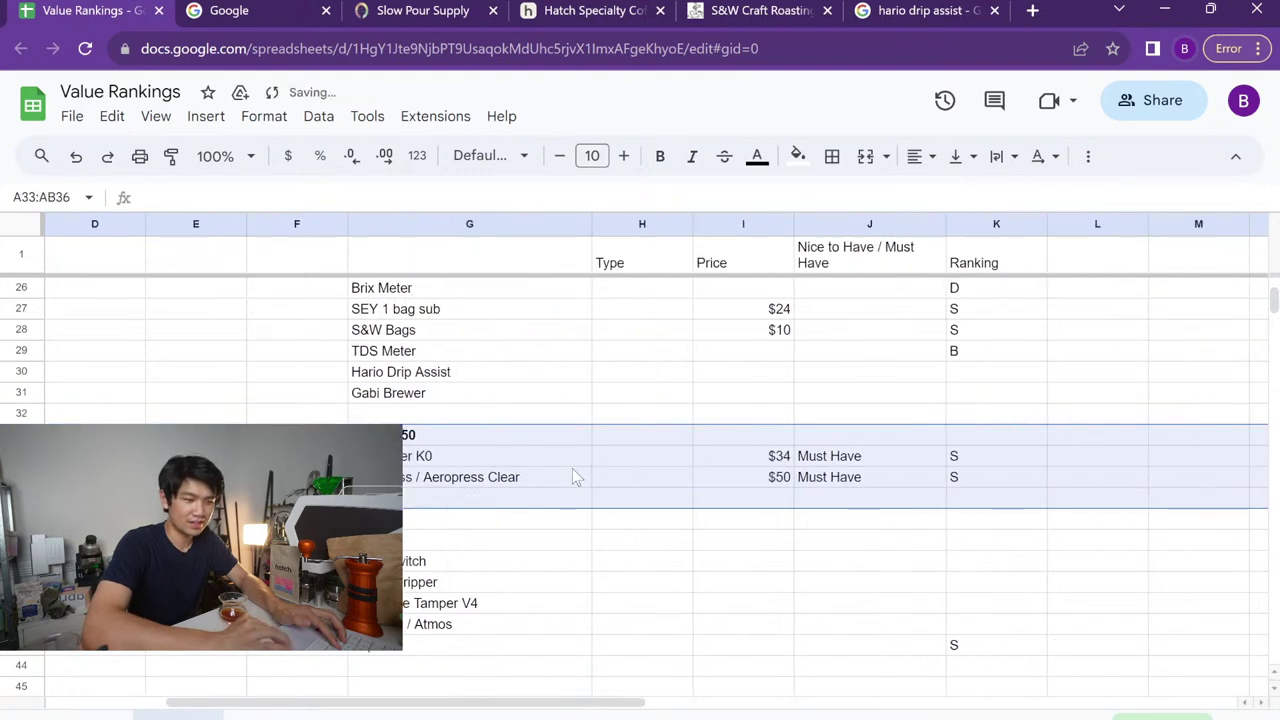
Search Google in a new tab for "melodrip" and check the product prices in the melodrip.co shop
click(458, 534)
key(ctrl+t)
text(melodrip)
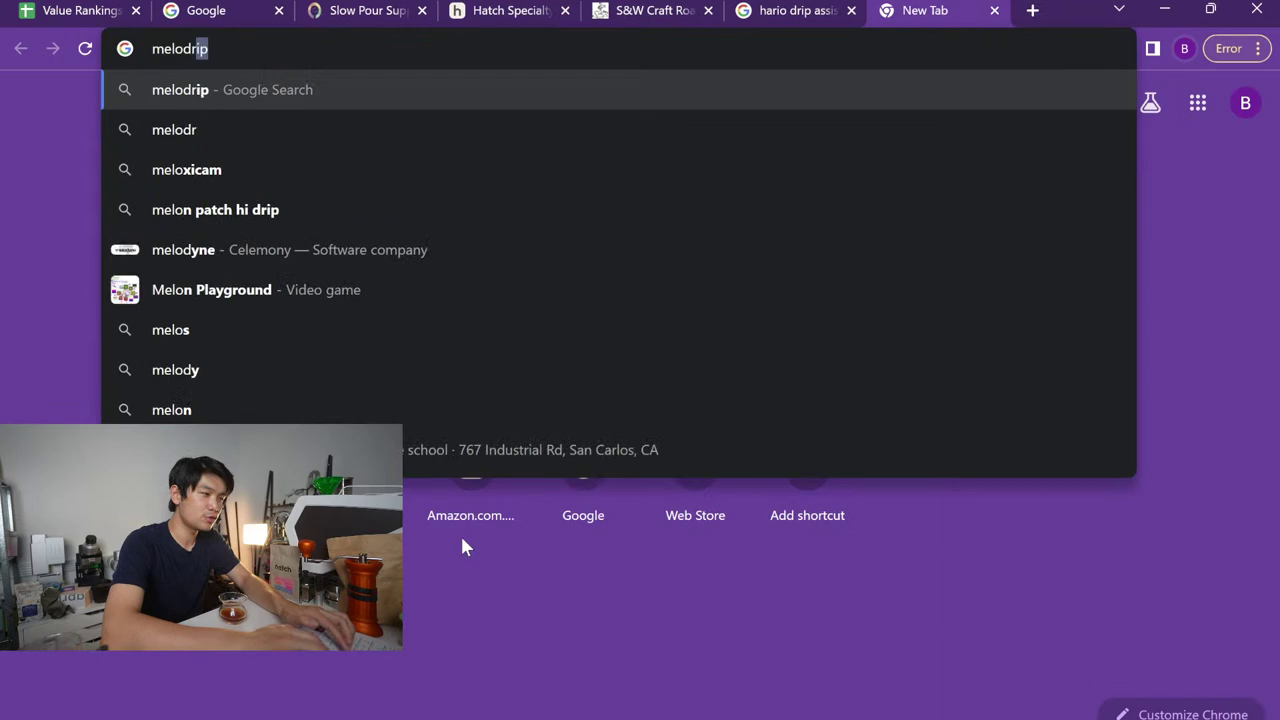
key(Return)
scroll(405, 483, down, 2)
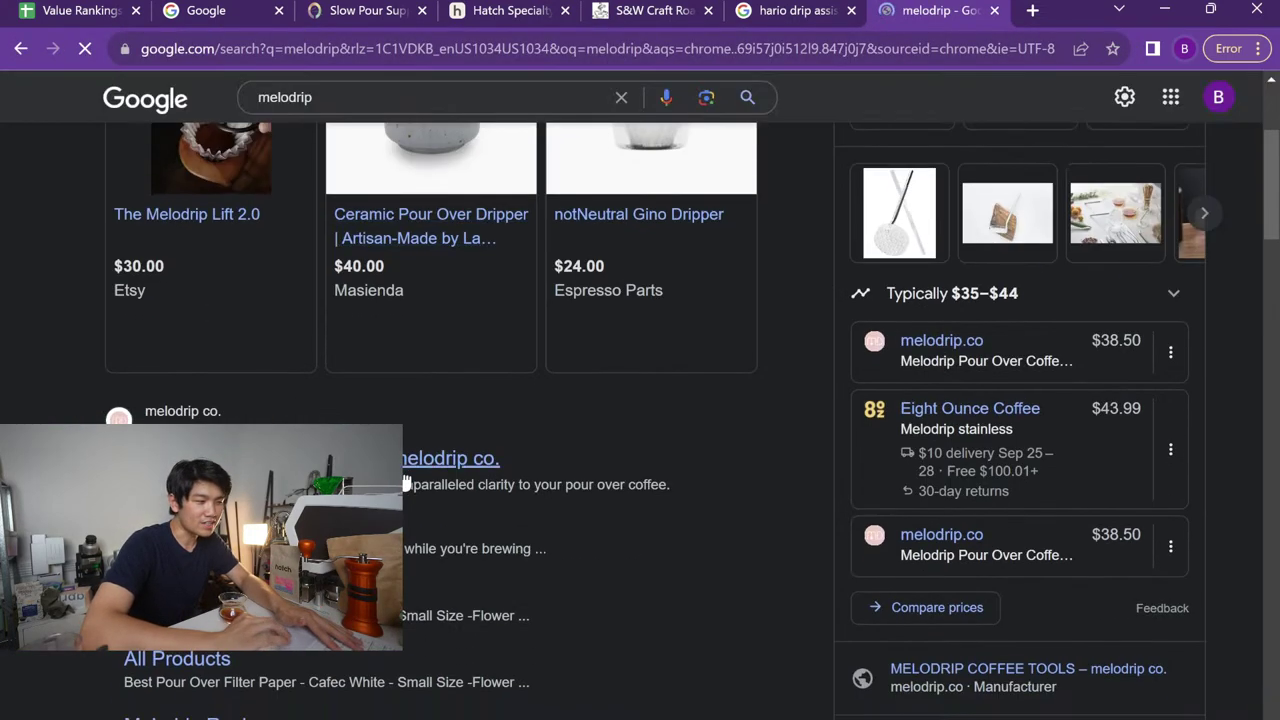
click(406, 470)
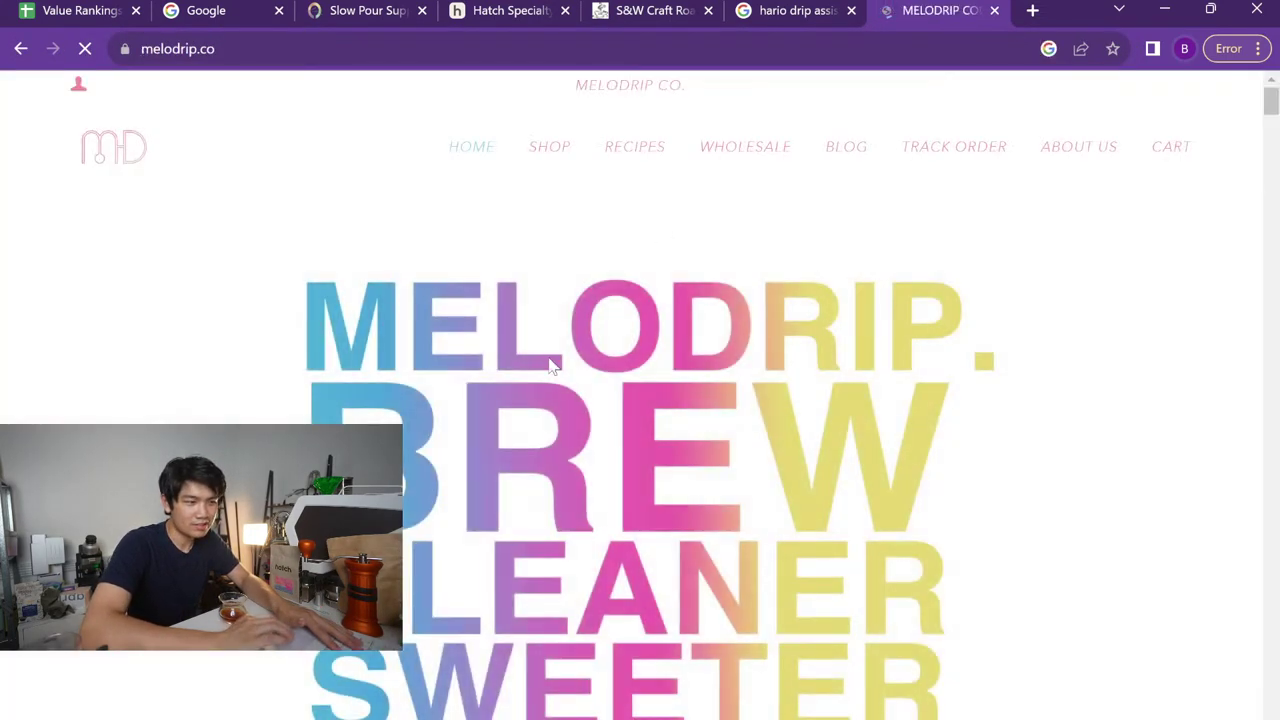
click(551, 150)
scroll(876, 468, down, 4)
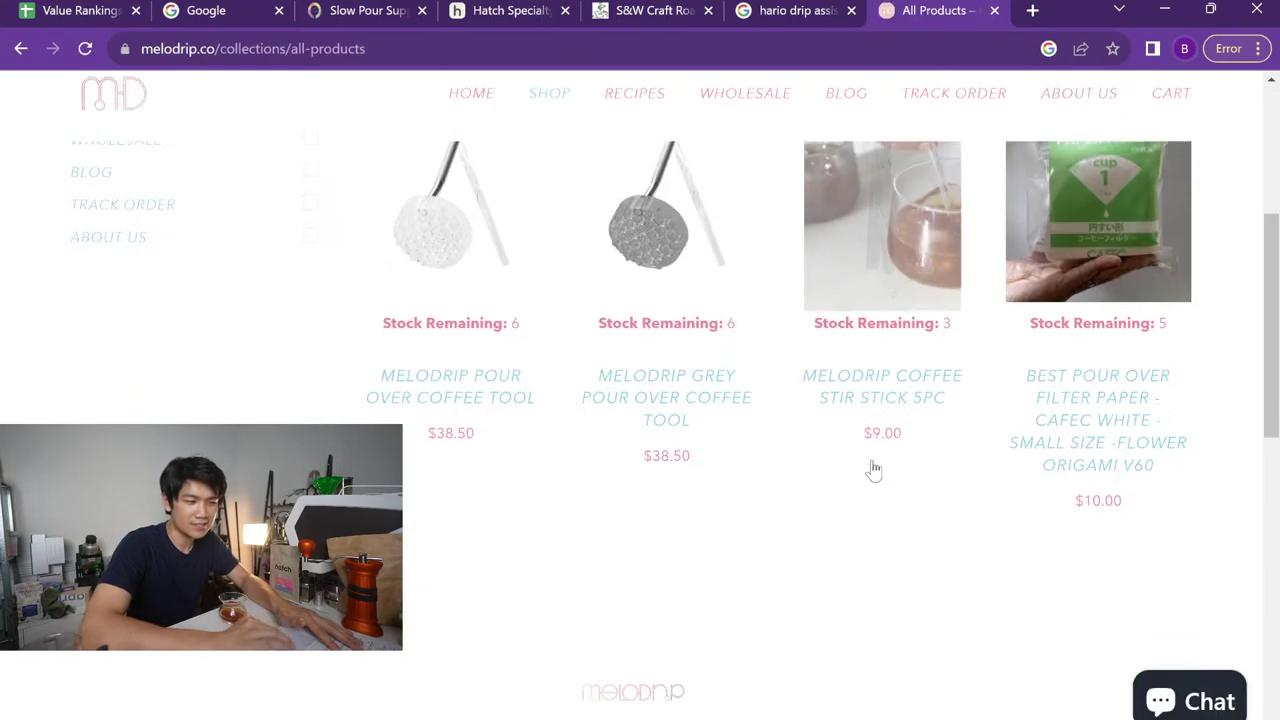
Return to the Value Rankings sheet and go over the Under $50 entries from Dogbowl to Hario Switch
click(87, 8)
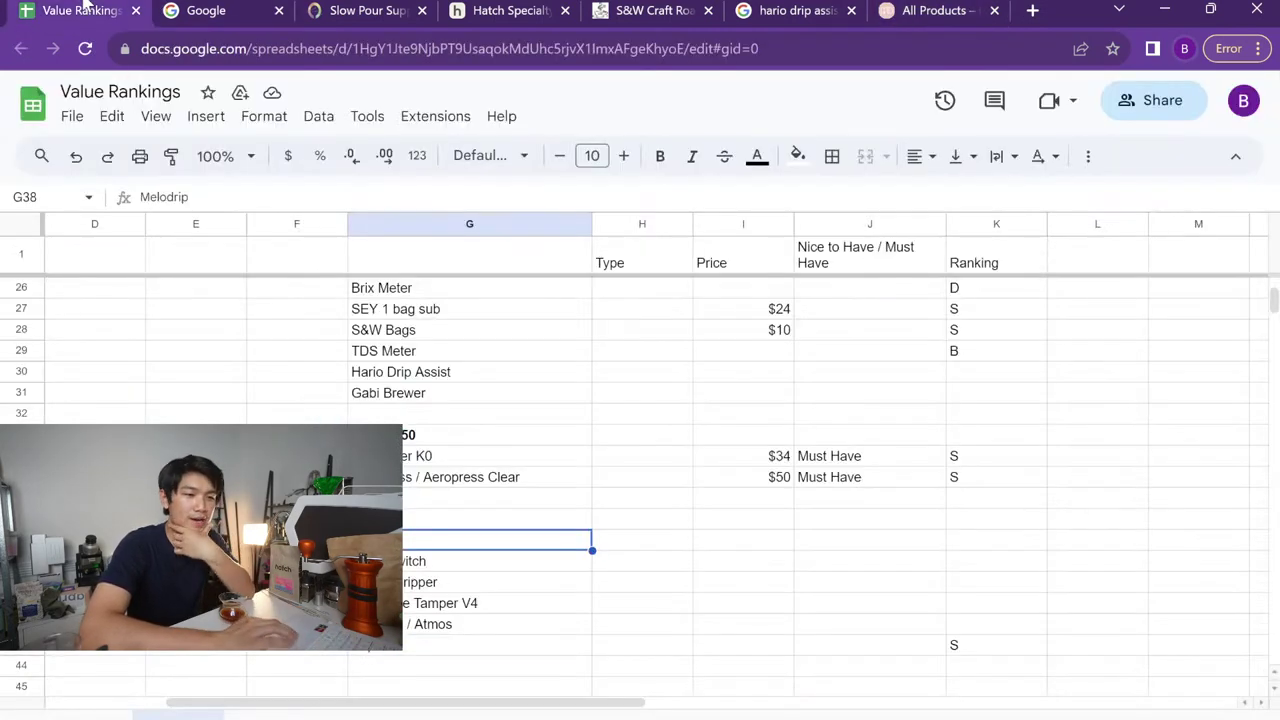
click(420, 526)
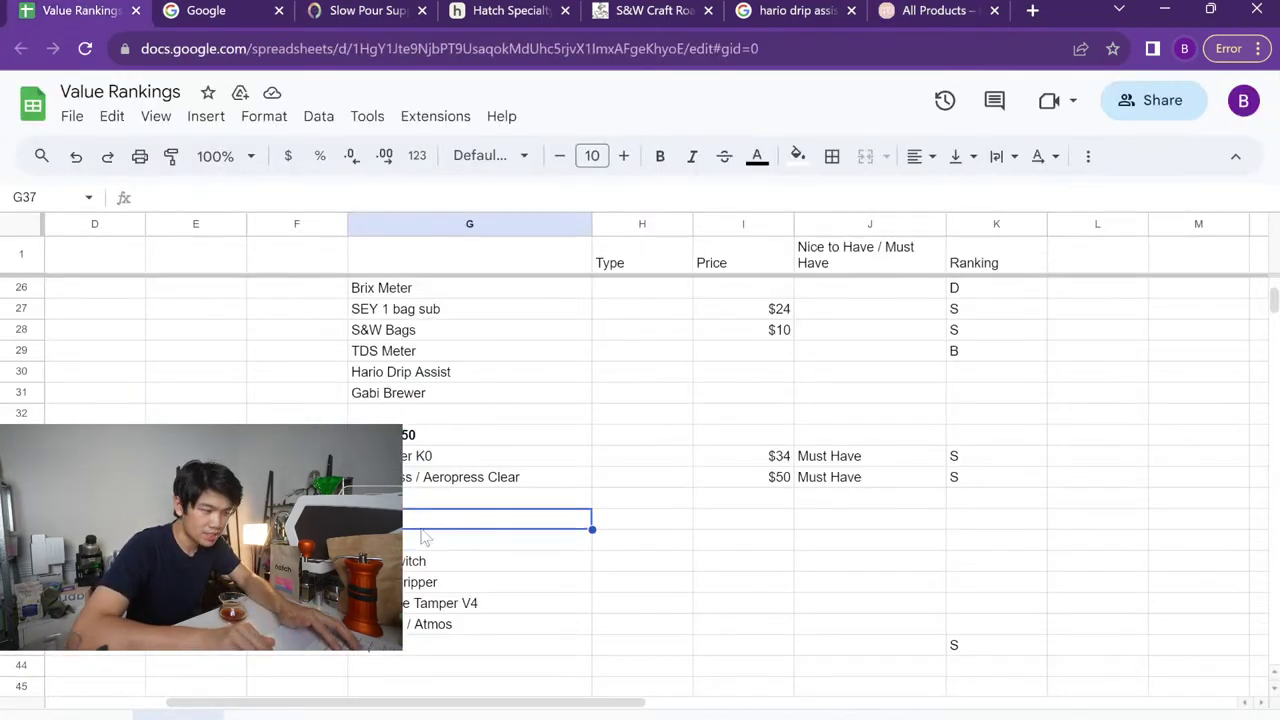
key(Up)
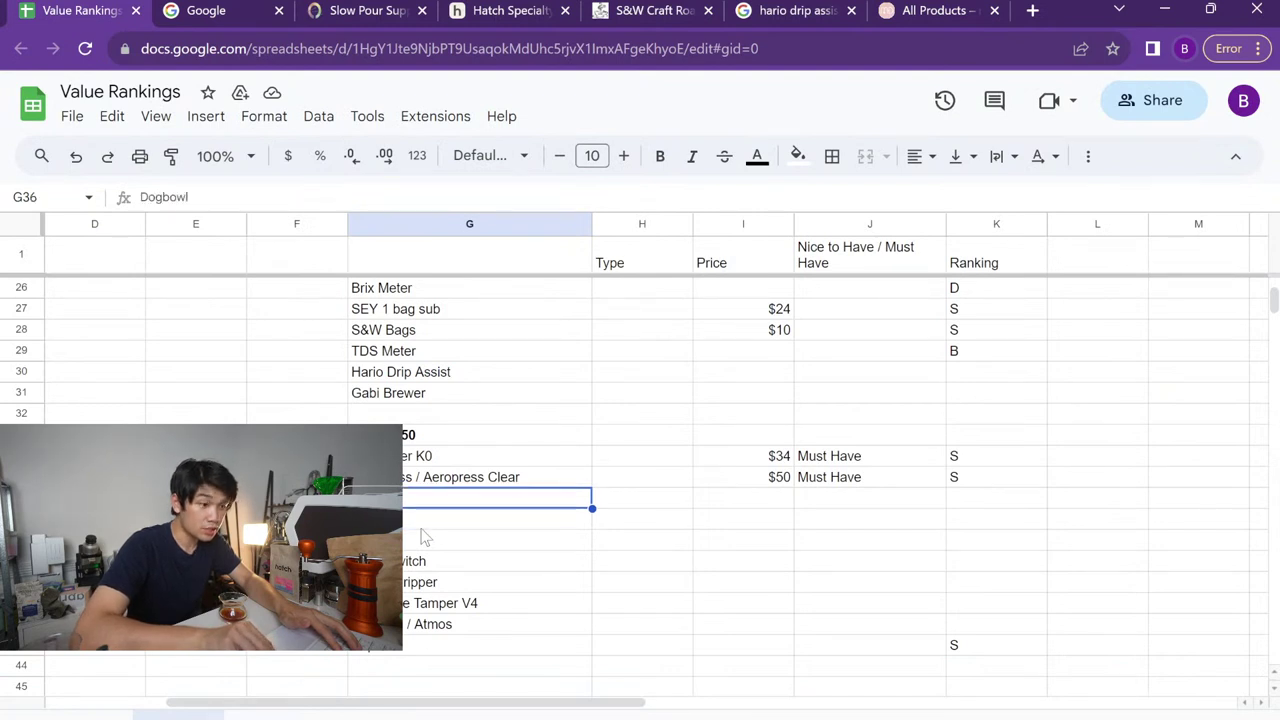
key(Right)
click(420, 536)
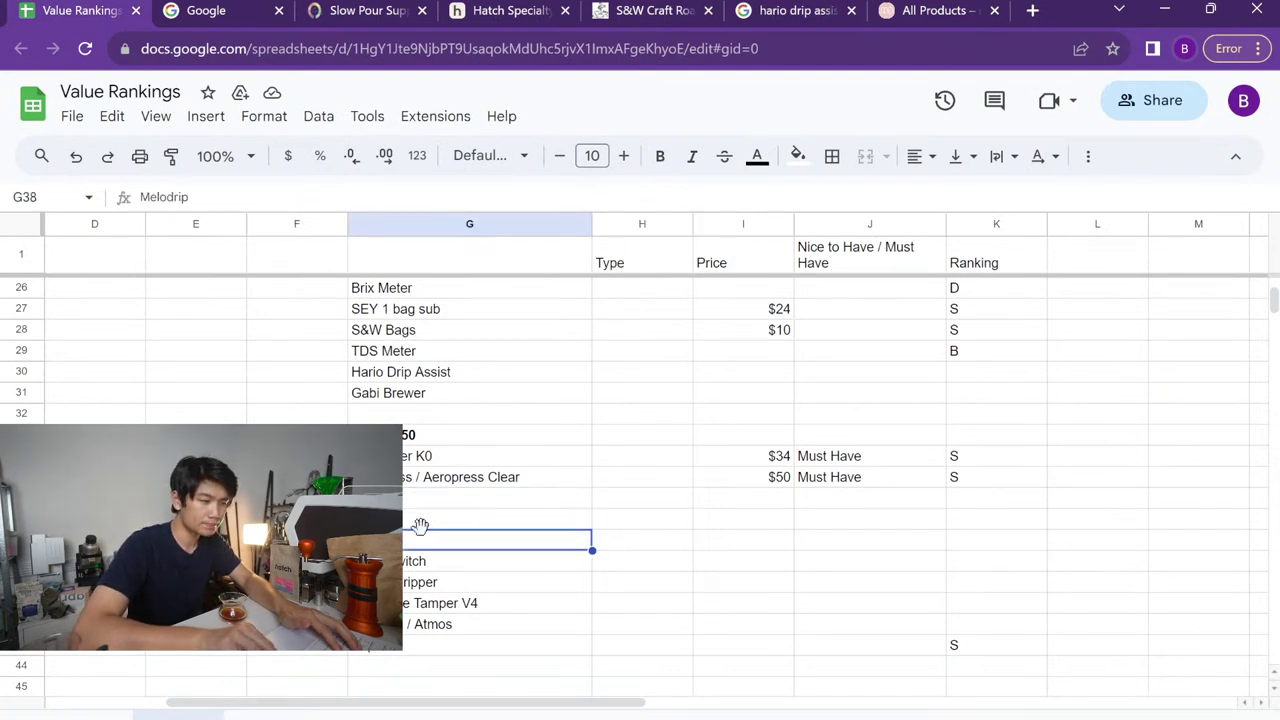
key(Down)
Replace the Hario Drip Assist web search with one for "hario switch" to check its price
click(820, 10)
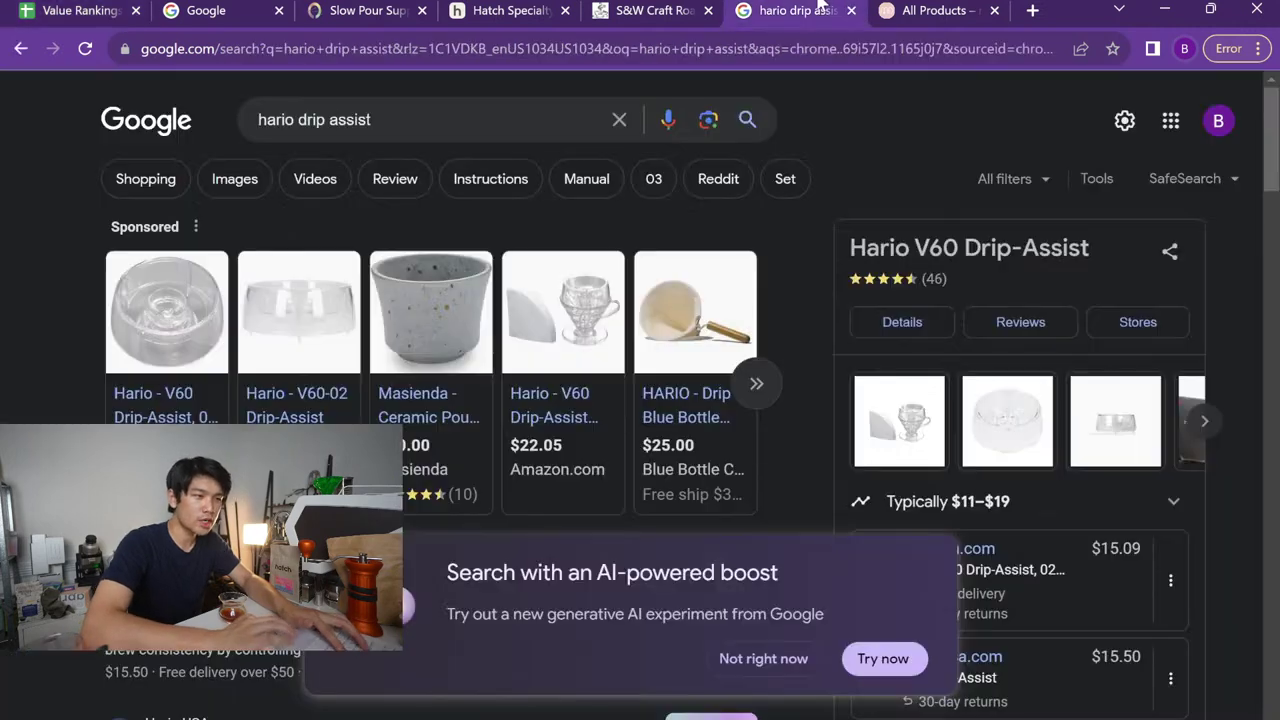
click(755, 48)
text(hario switch)
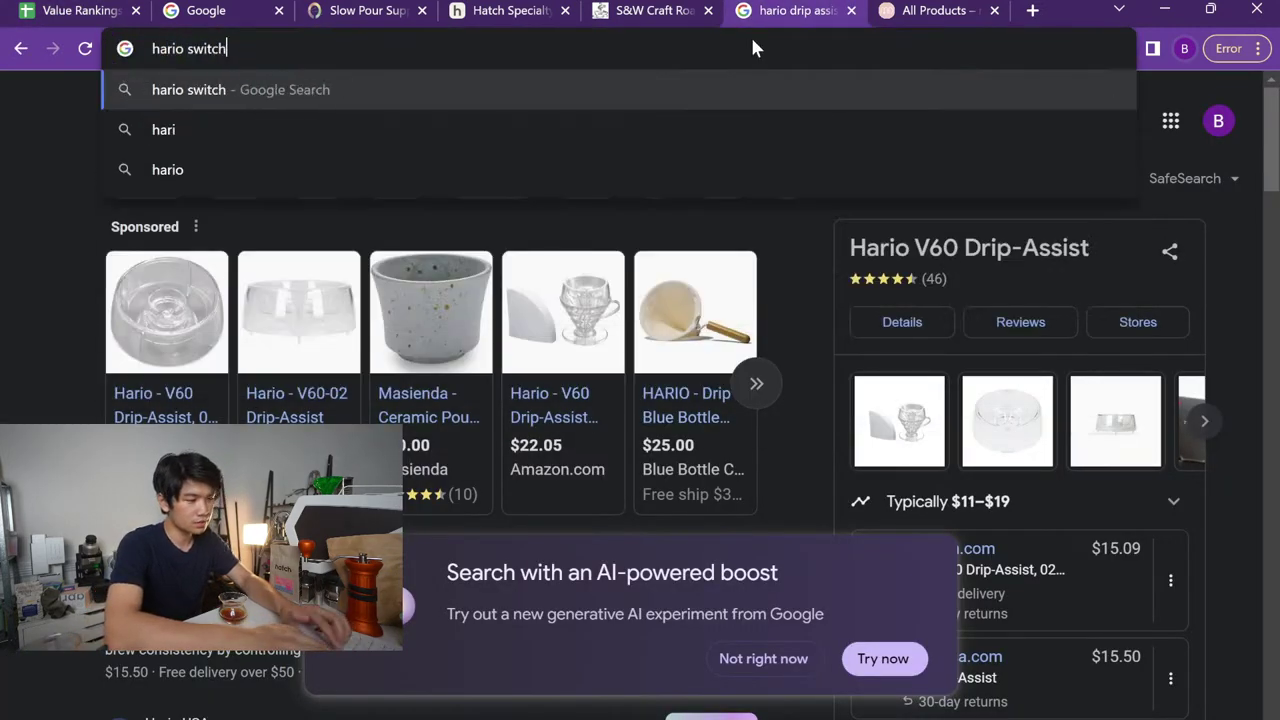
key(Return)
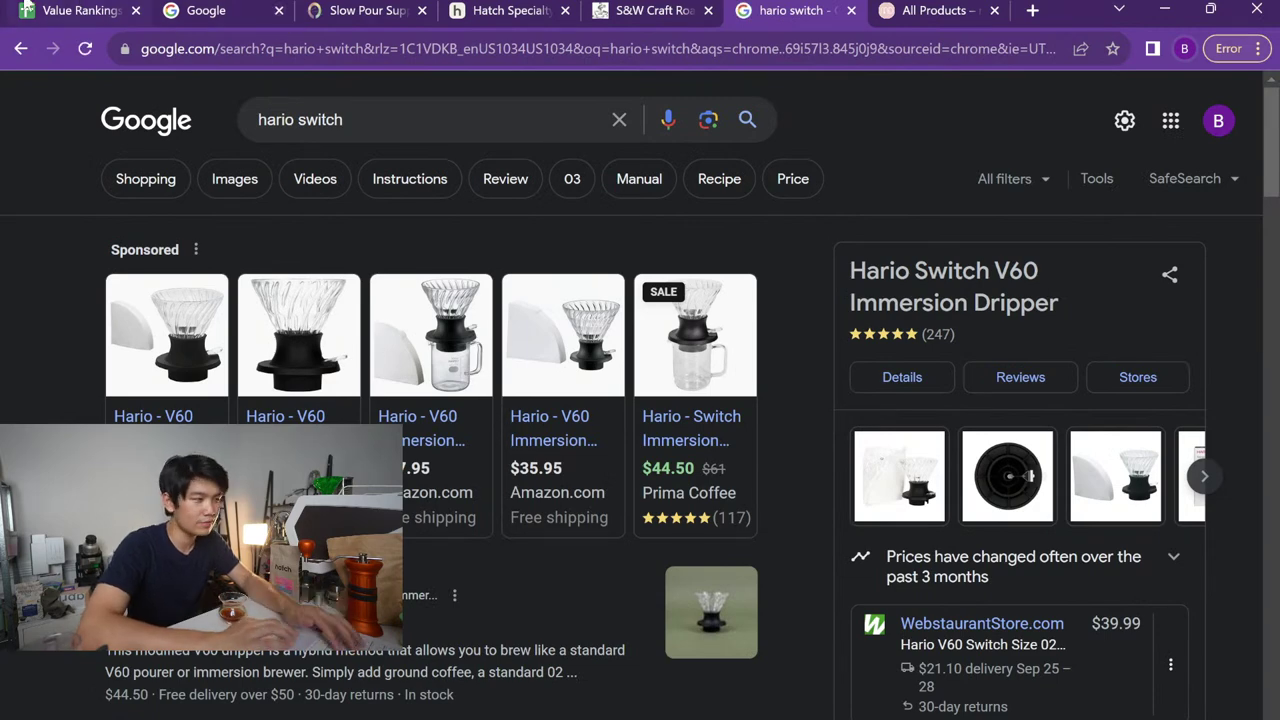
Replace the hario switch web search with one for "clever dripper" to check its price
key(ctrl+1)
click(790, 10)
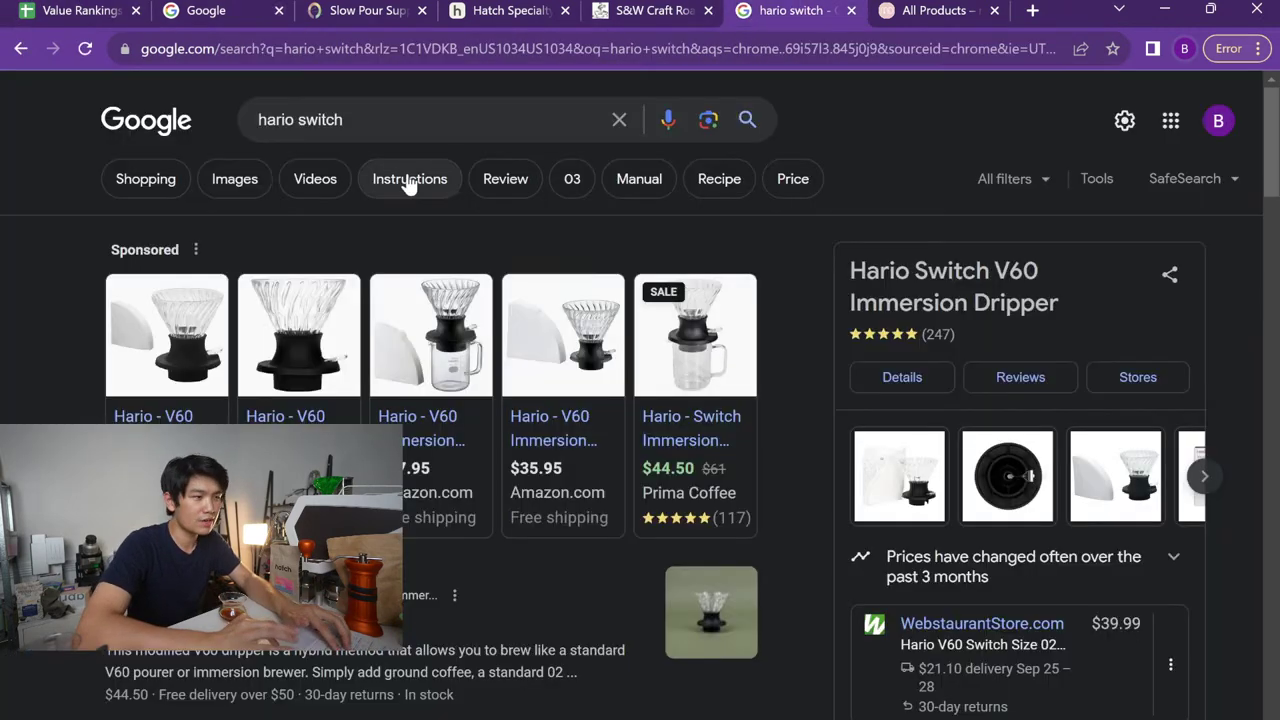
triple_click(351, 122)
text(clever dripper)
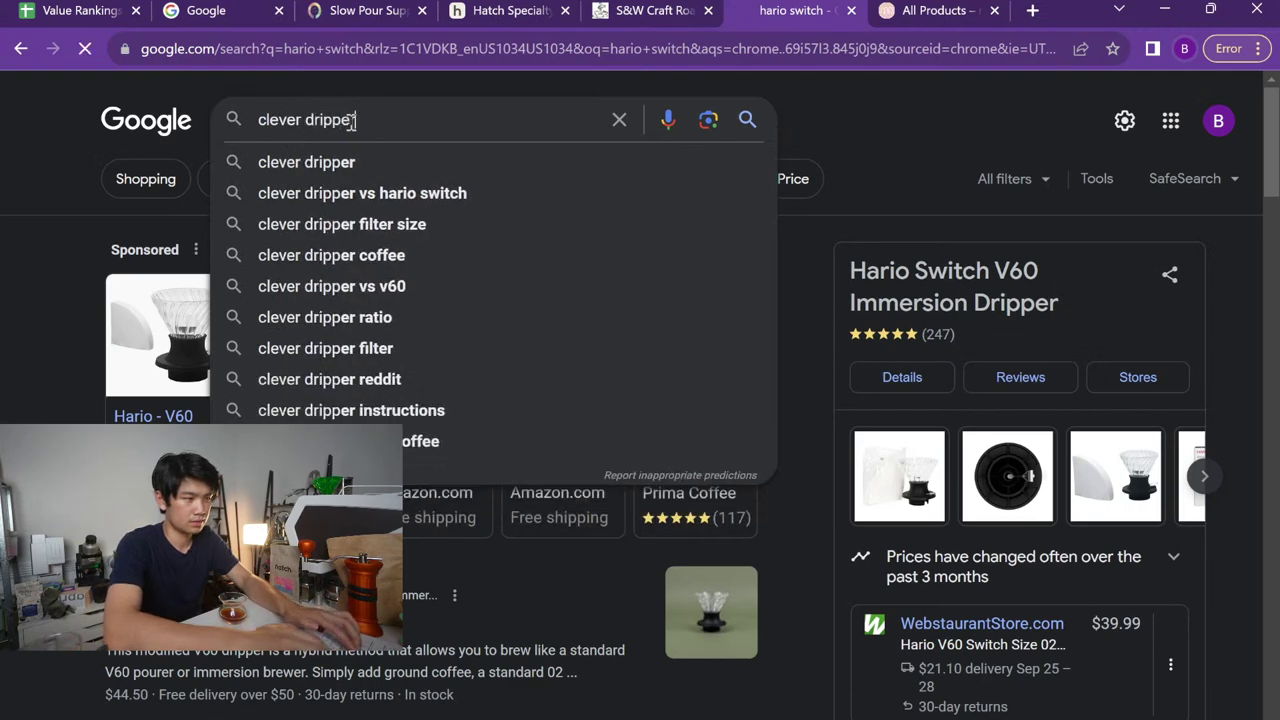
key(Return)
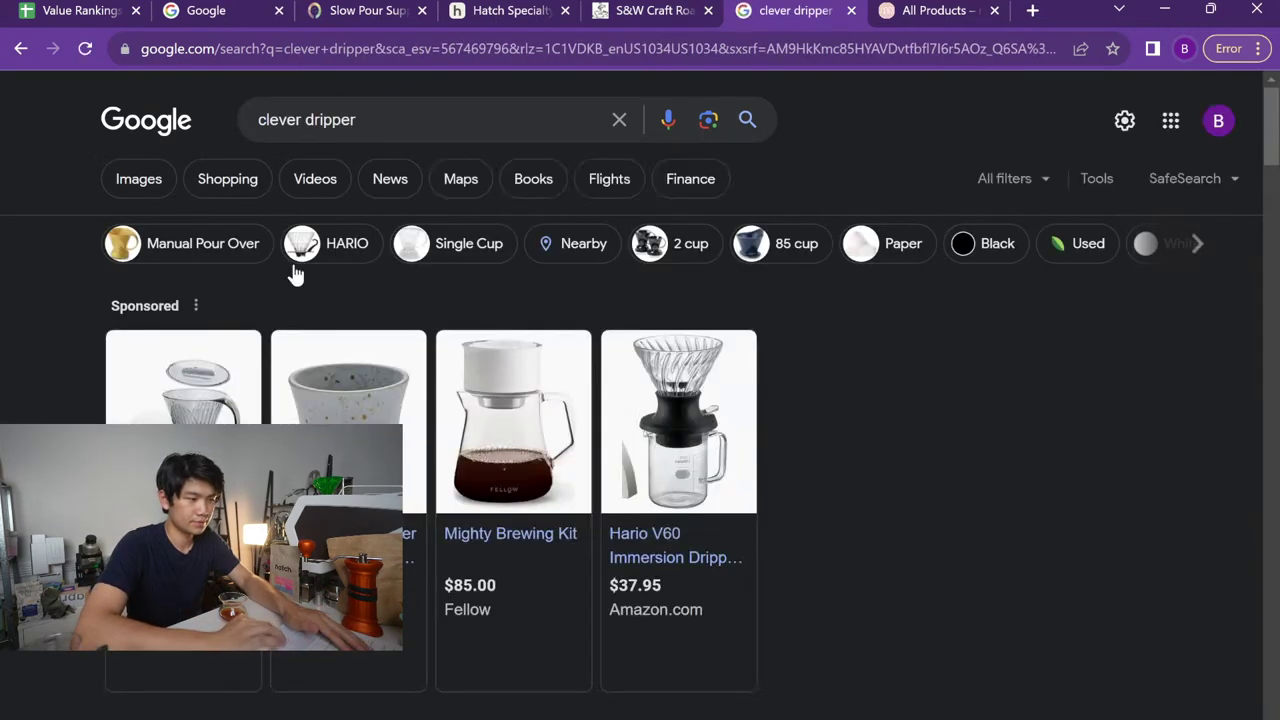
Return to the Value Rankings sheet and enter a price of $35 for Melodrip, Hario Switch and Clever Dripper
key(ctrl+1)
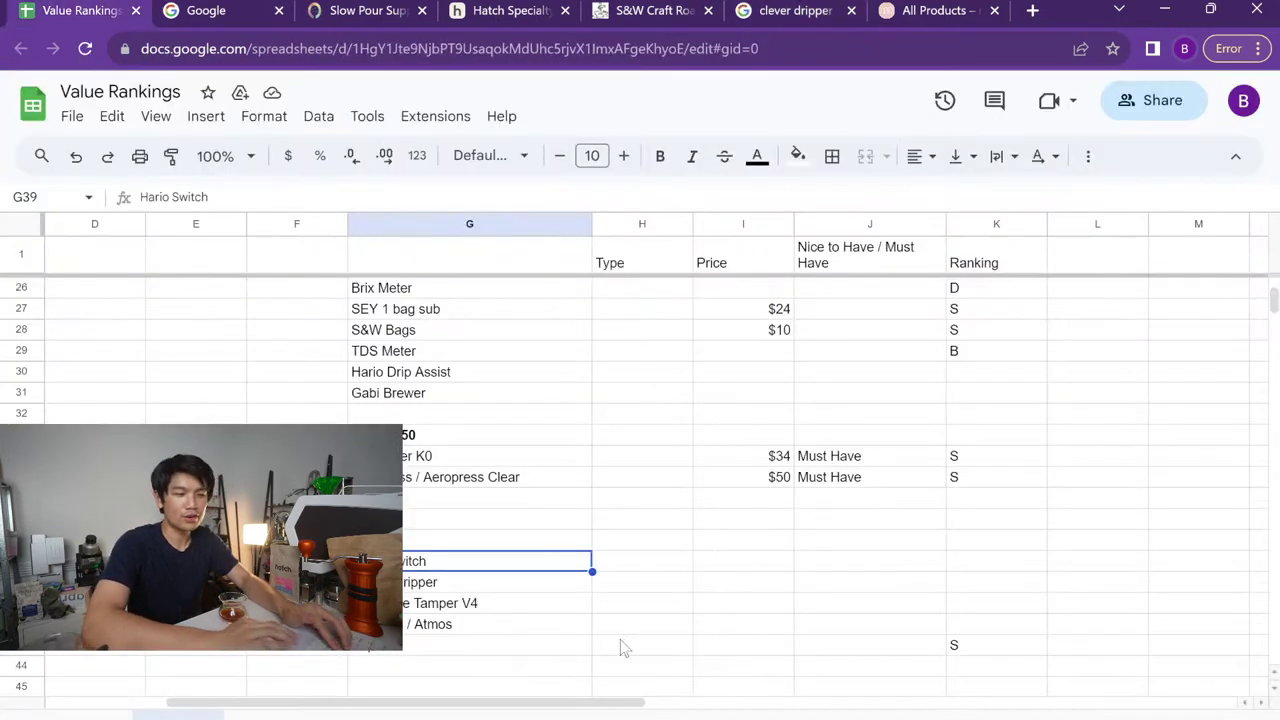
click(712, 543)
text($35)
key(Return)
text($35)
key(Return)
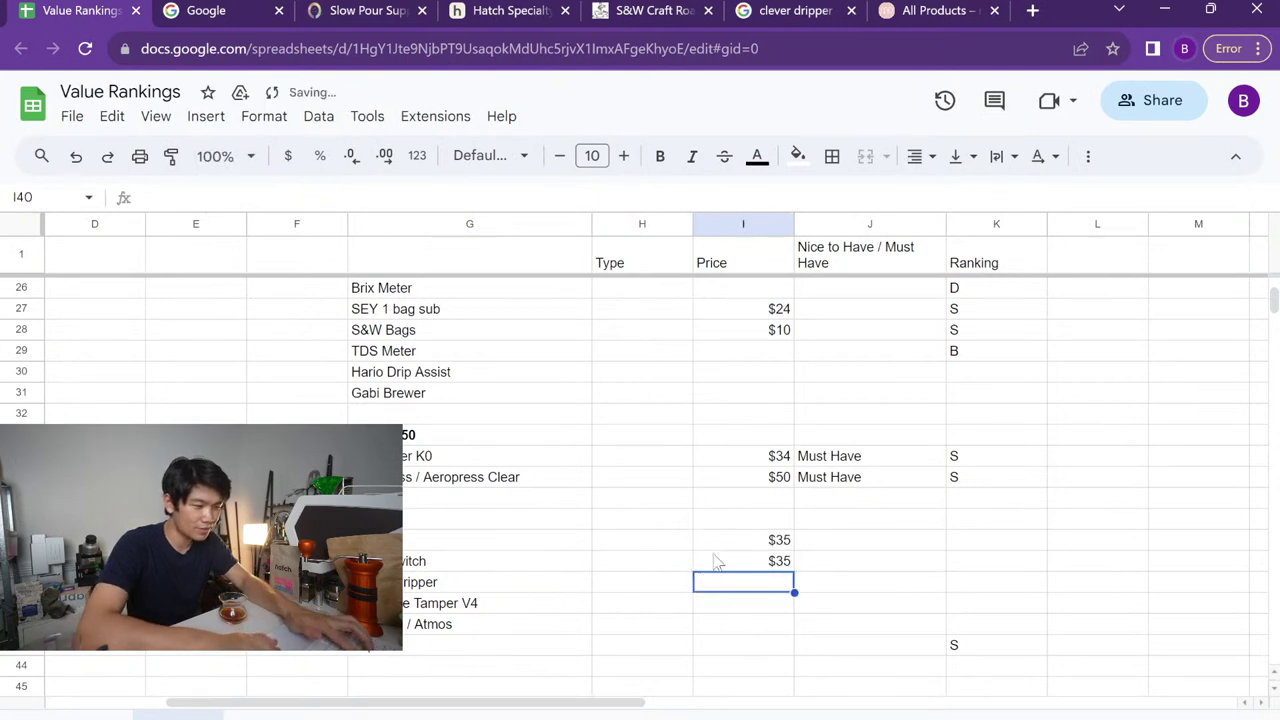
text($35)
key(Return)
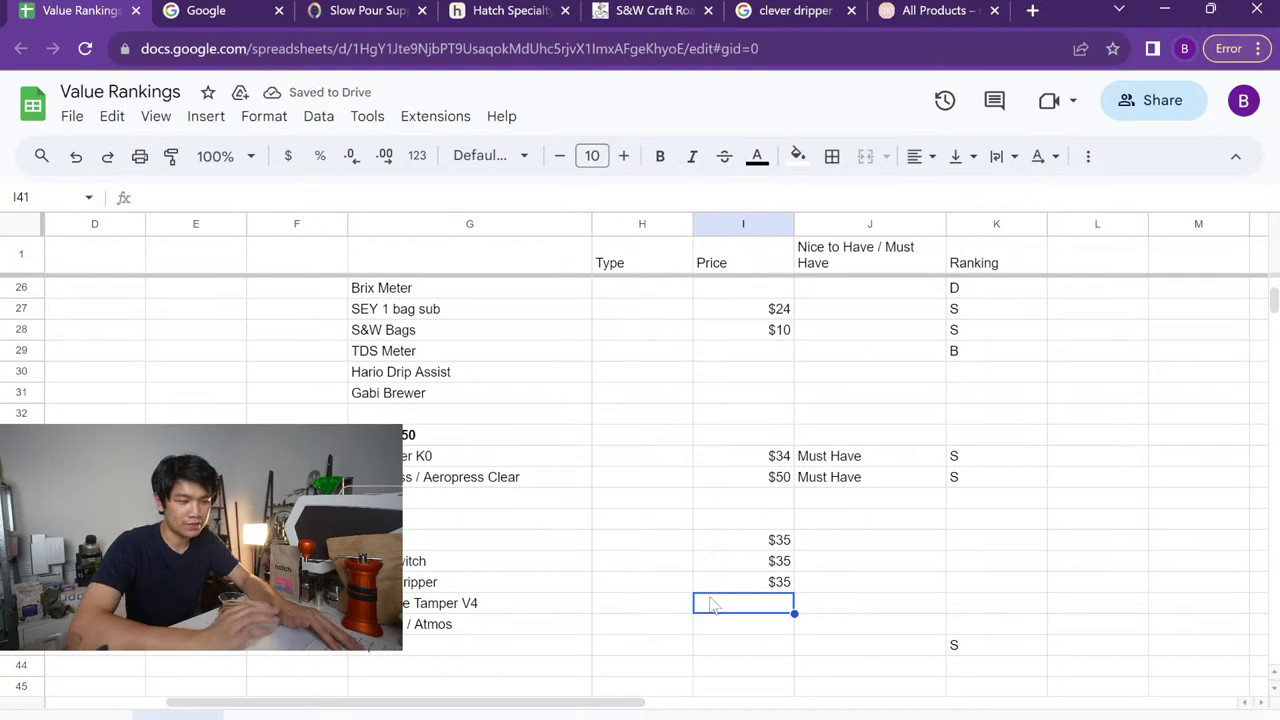
Search Google in a new tab for "bripe" and look through the results
scroll(712, 604, down, 2)
click(975, 8)
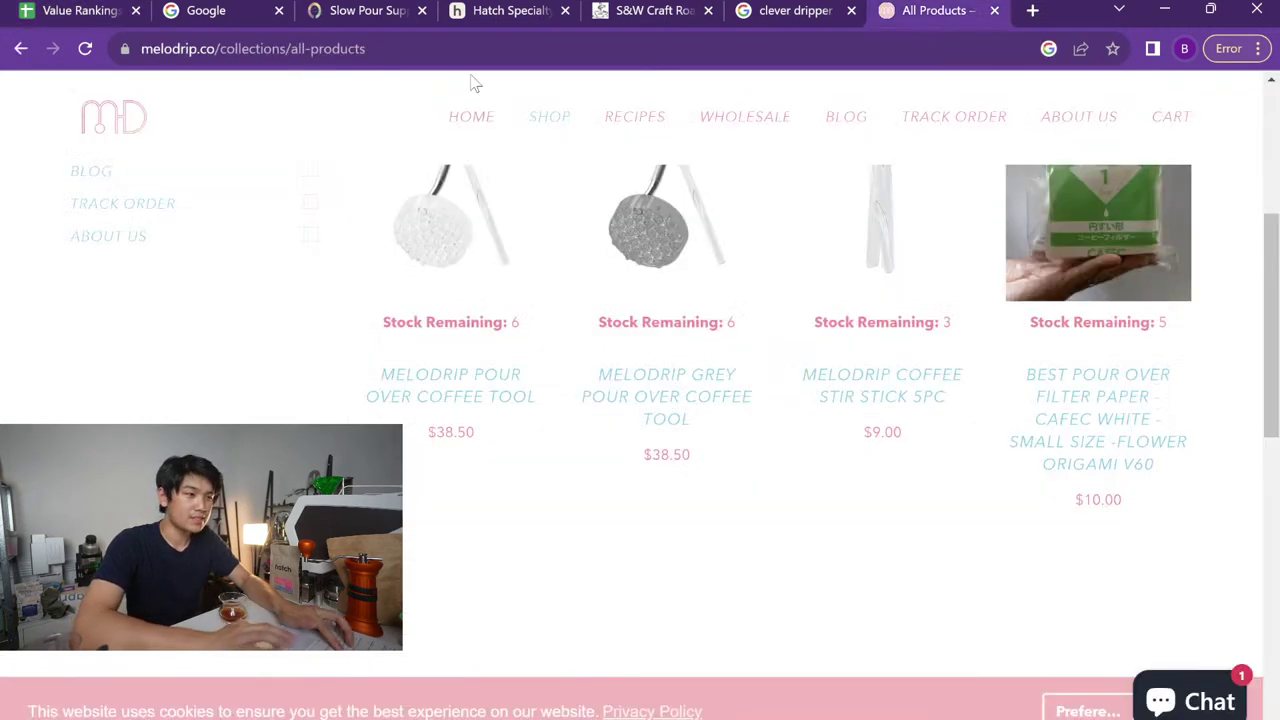
click(426, 48)
key(ctrl+t)
text(bripe)
key(Return)
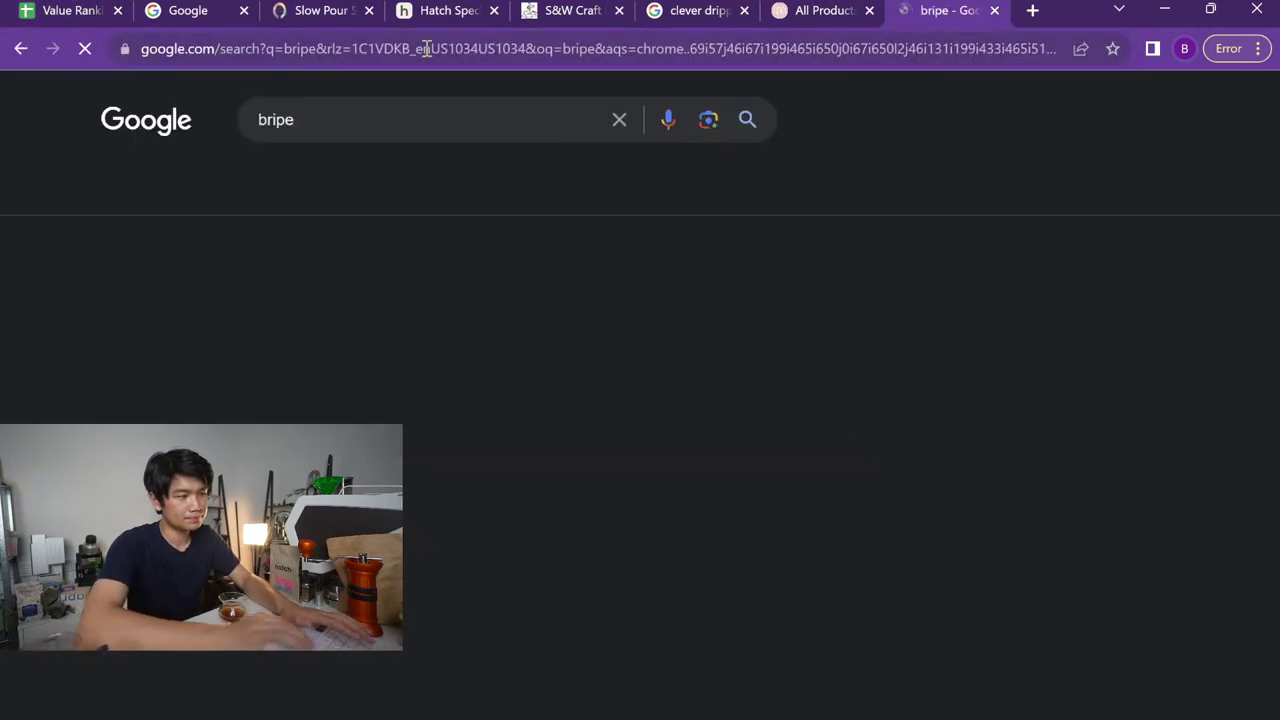
scroll(520, 440, down, 5)
scroll(520, 445, down, 6)
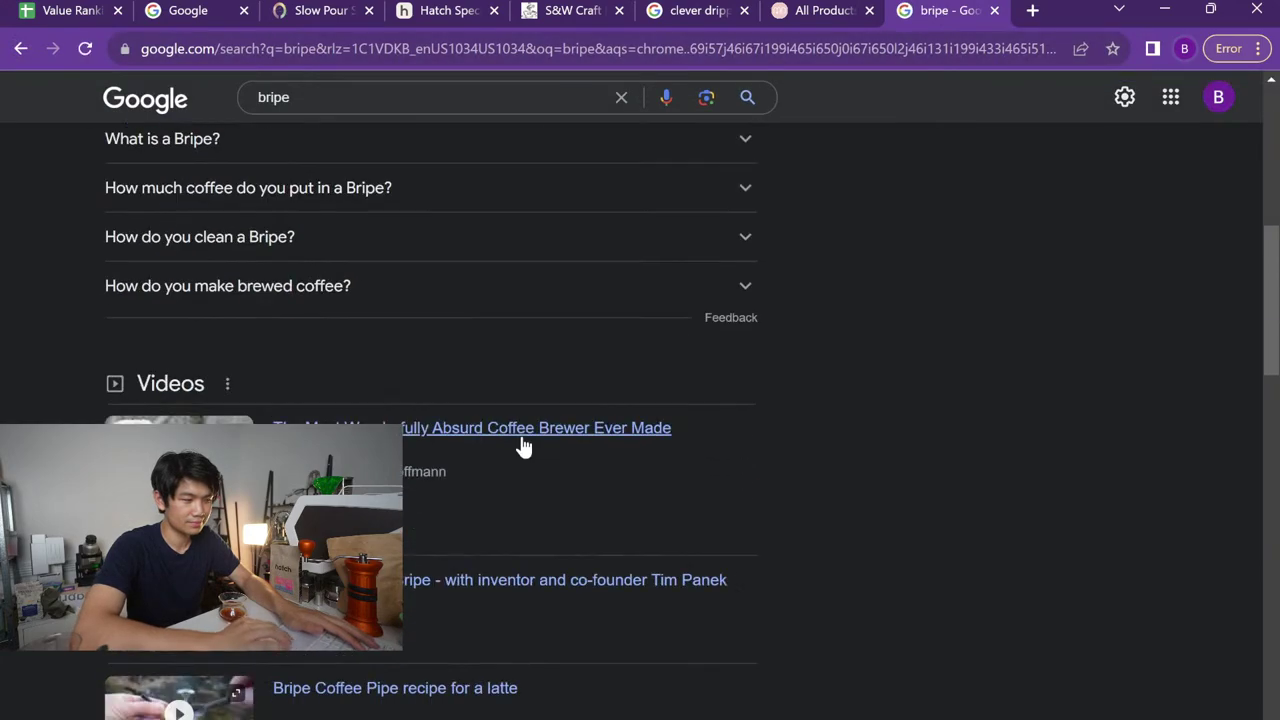
scroll(520, 443, up, 12)
Go to the shop on briping.com and check the price of the Bripe coffee brew pipe kit
click(533, 296)
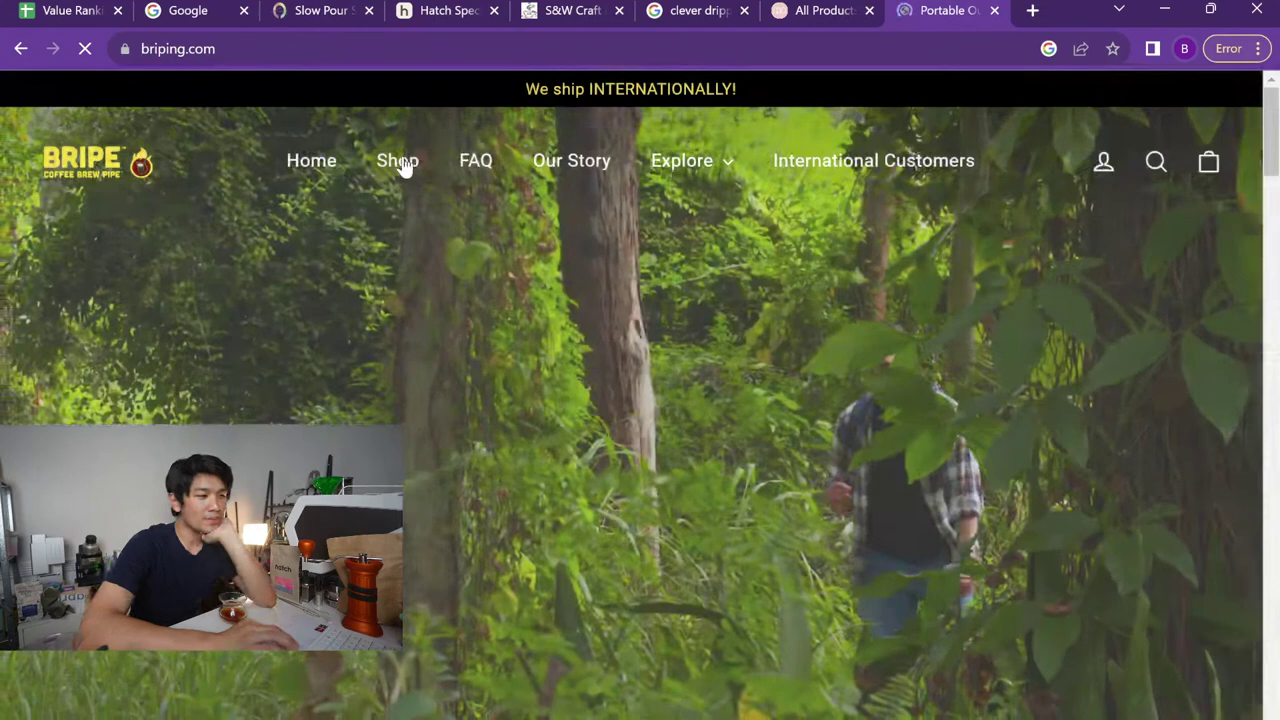
click(403, 167)
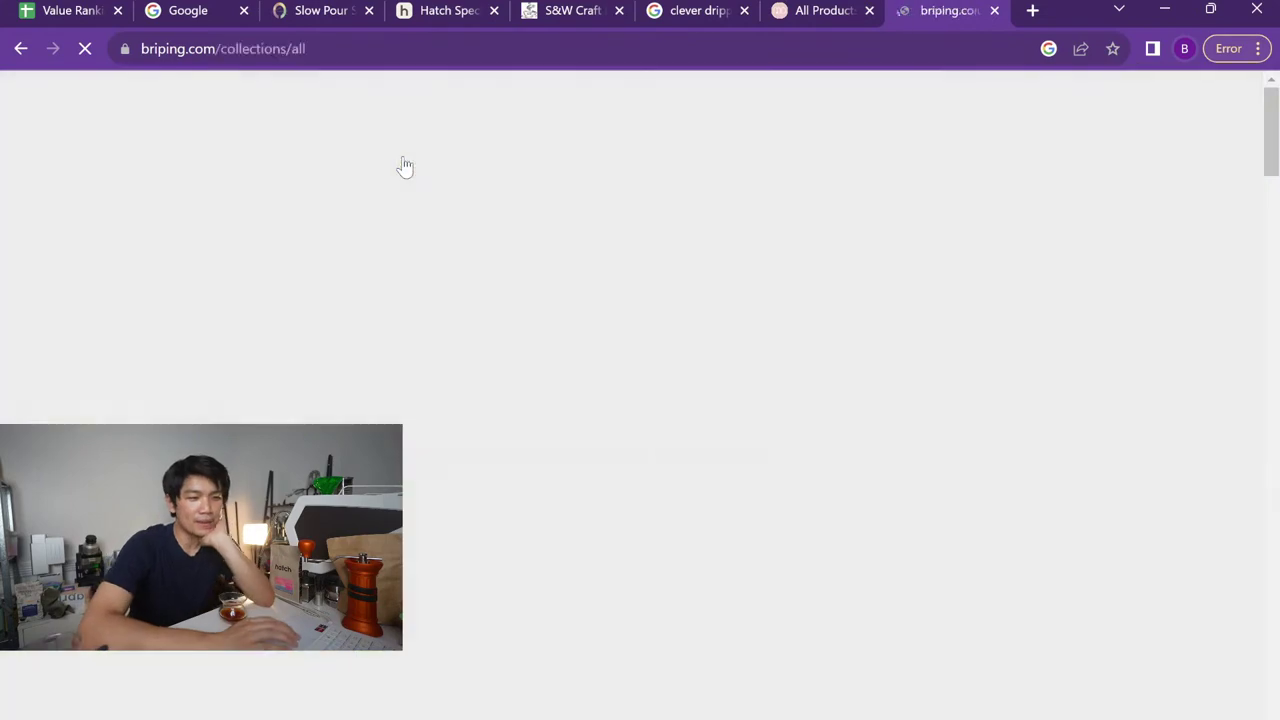
scroll(778, 393, down, 3)
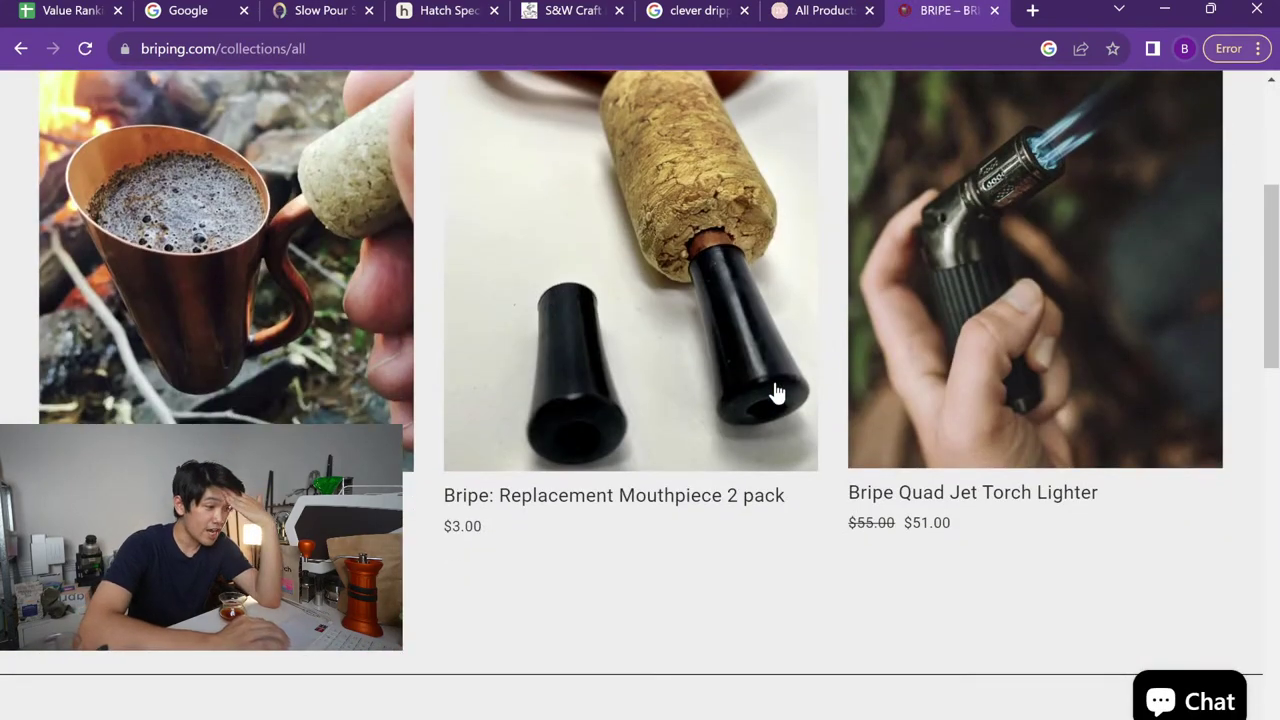
scroll(297, 340, up, 1)
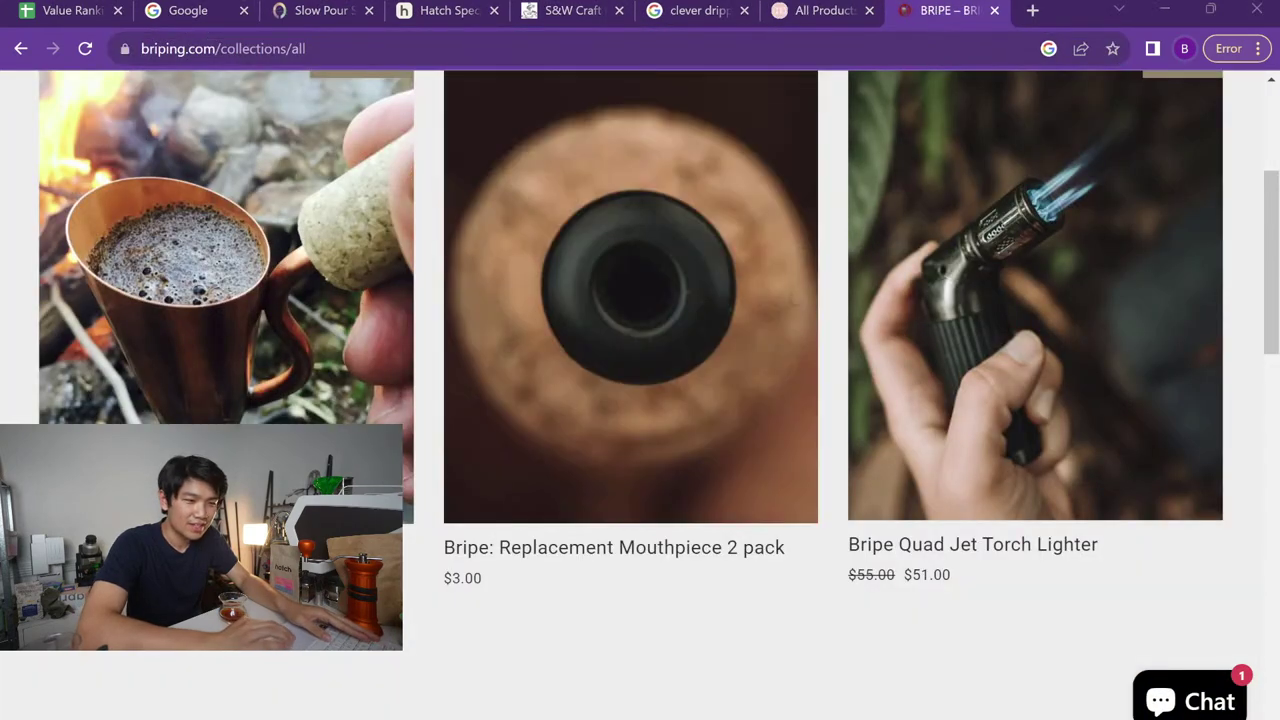
scroll(663, 317, down, 3)
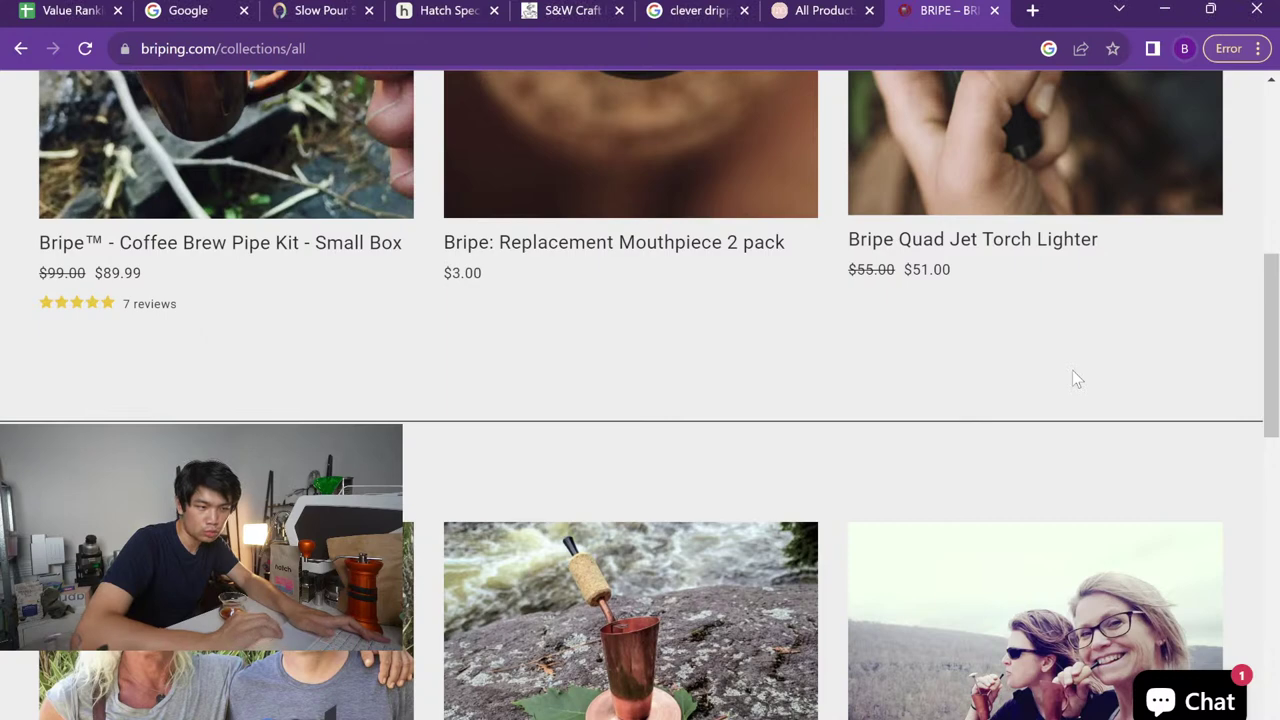
Return to the Value Rankings sheet and start a Tricolate entry in empty cell G37 below Dogbowl
click(85, 12)
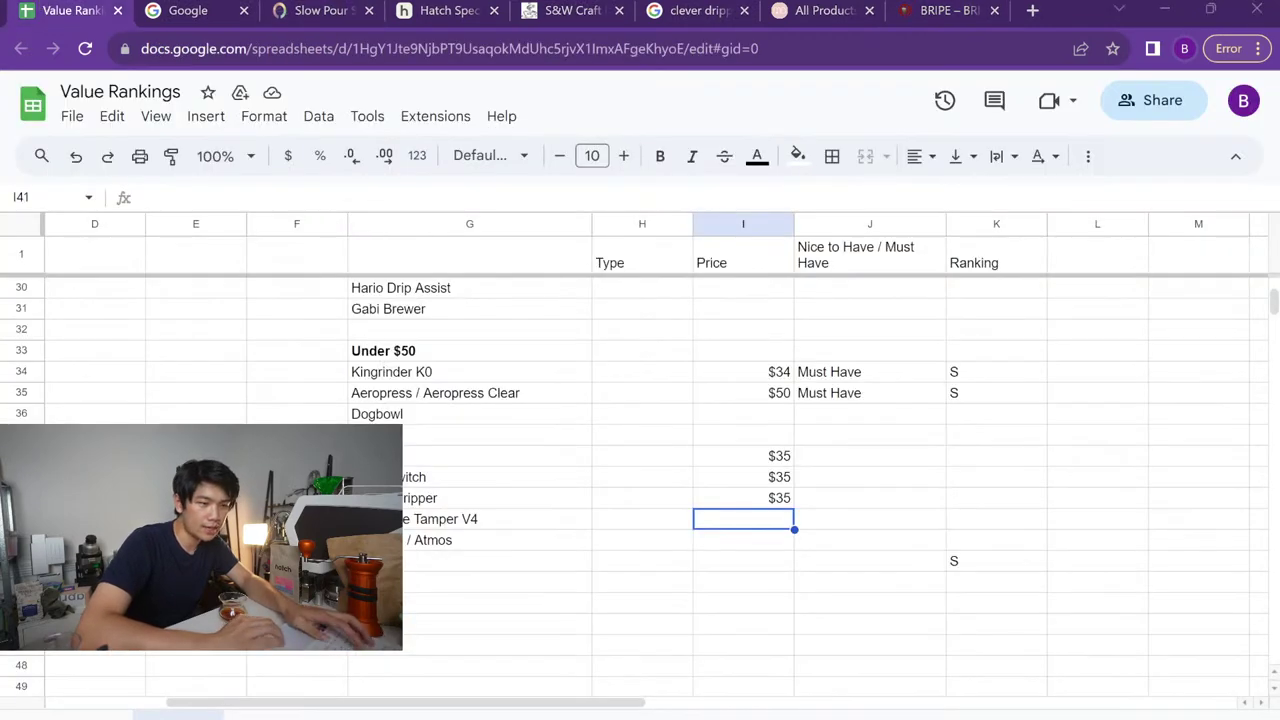
scroll(420, 350, up, 10)
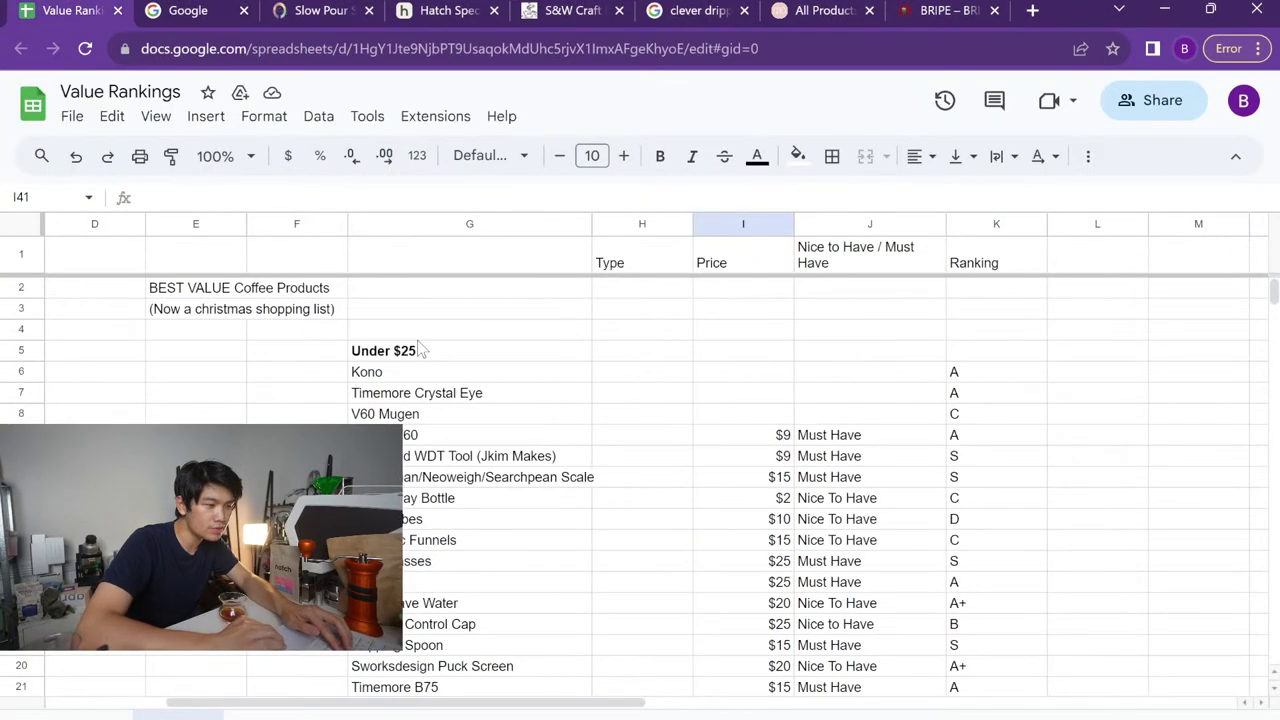
scroll(420, 348, down, 4)
scroll(420, 348, down, 5)
click(420, 434)
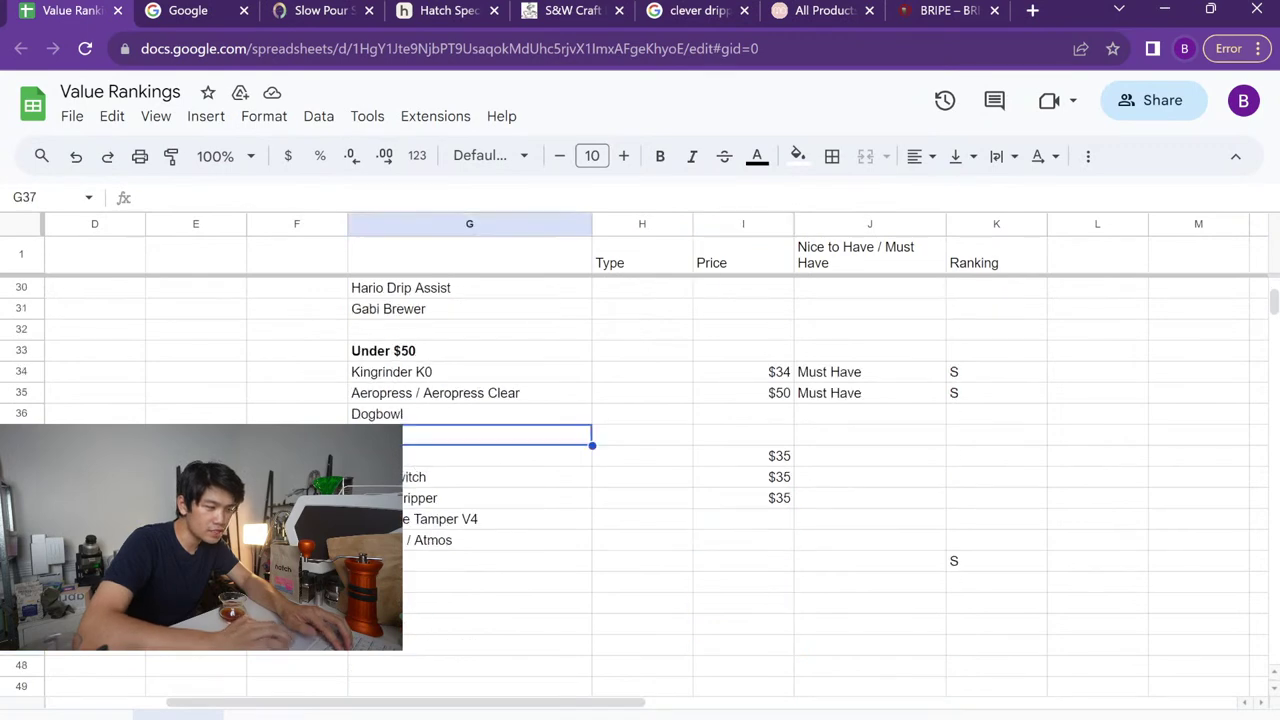
text(T)
Search Google in a new tab for "tricolate" and check the brewer's price
key(ctrl+t)
text(tricolate)
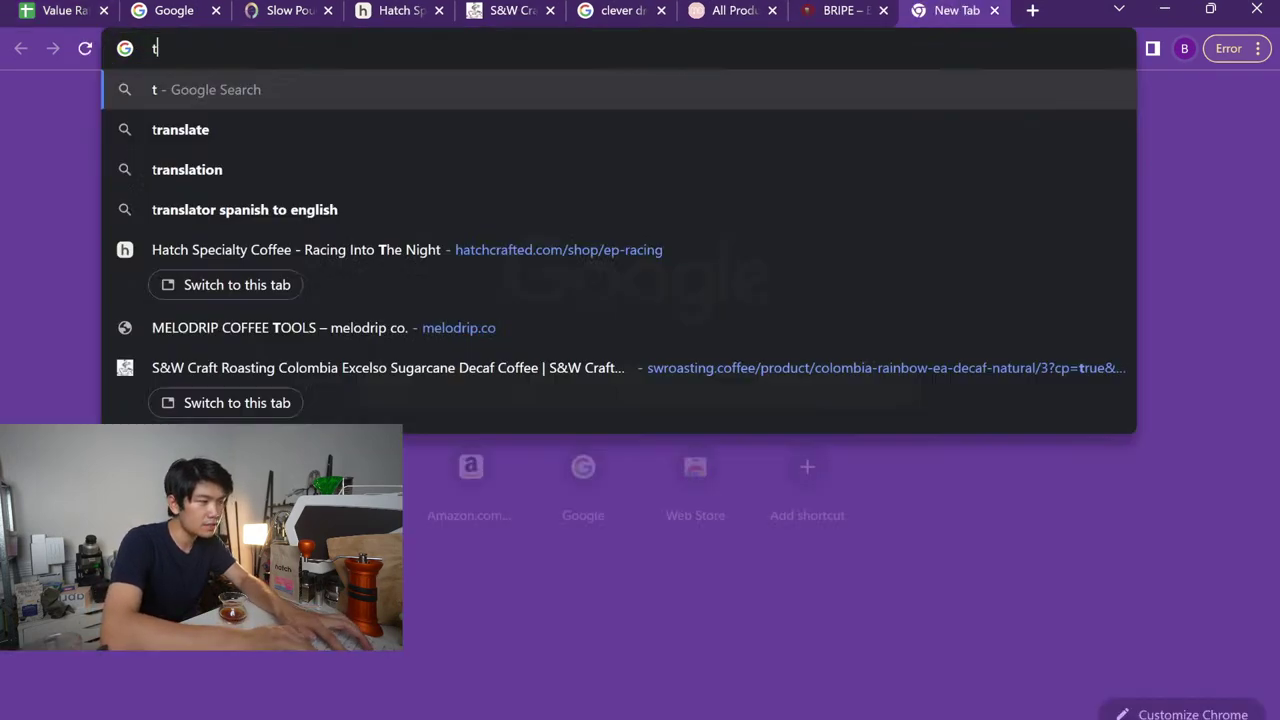
key(Return)
scroll(705, 490, down, 3)
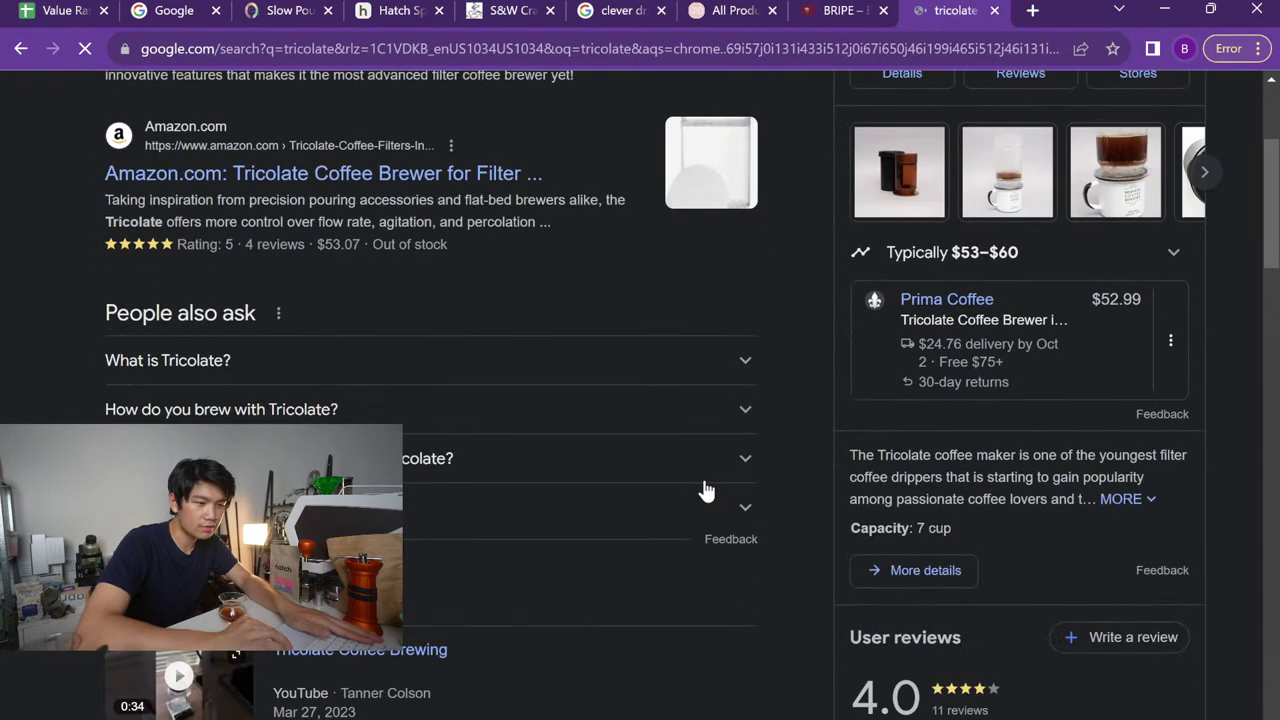
scroll(703, 491, up, 3)
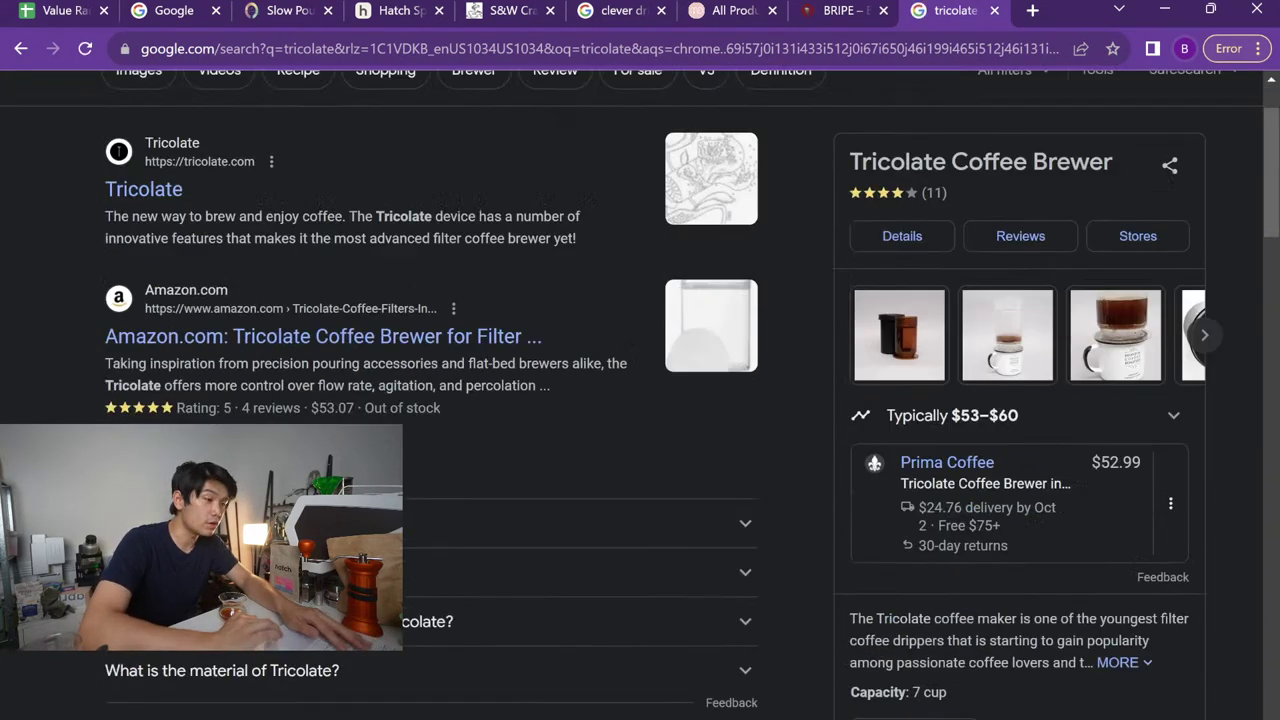
Back in the Value Rankings sheet, move the Tricolate entry from G37 to G59, directly under the $100 price heading
click(40, 9)
key(Return)
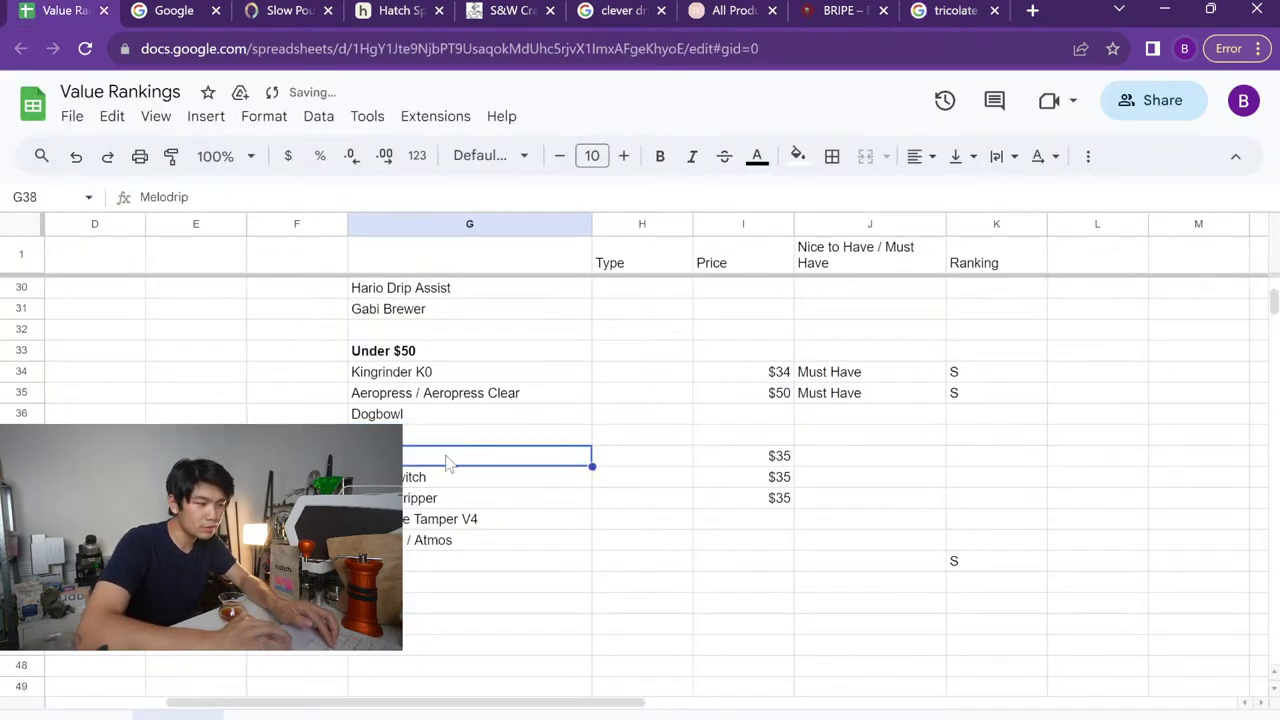
key(Up)
scroll(418, 472, down, 5)
click(500, 497)
text(Tricolate)
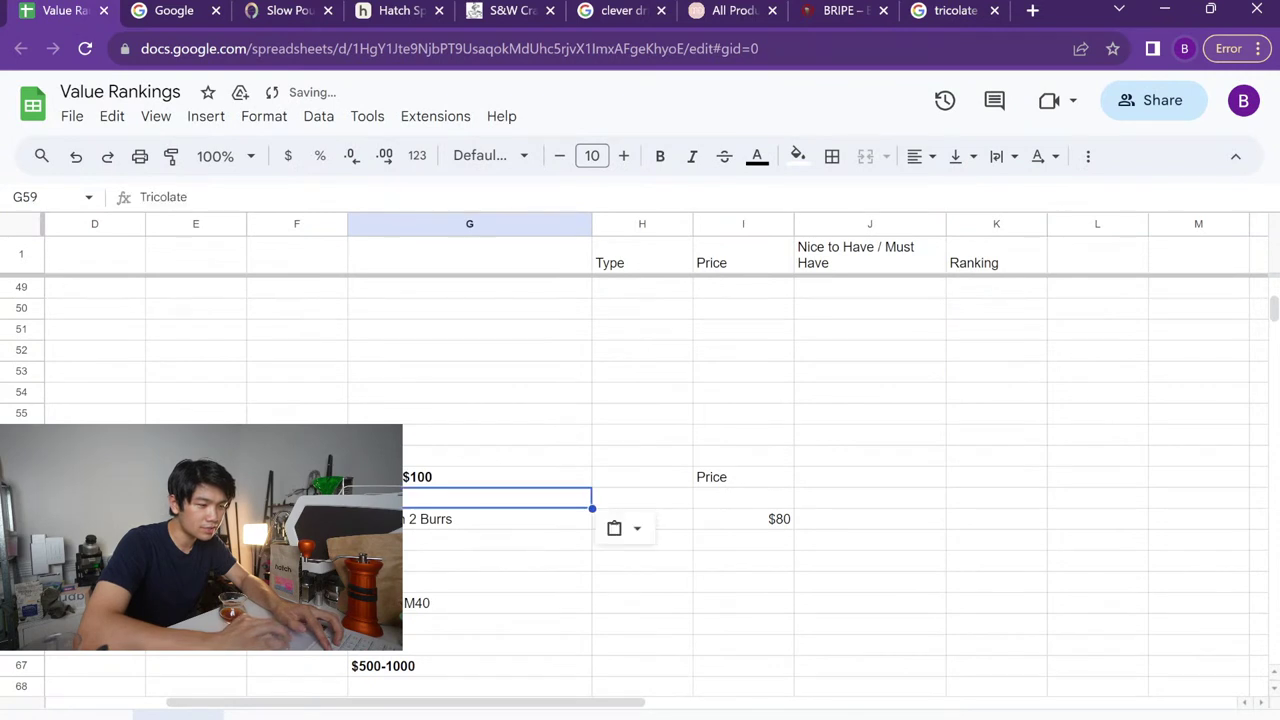
Go back over the cheaper sections of the sheet, and search Google in a new tab for "origami air s"
scroll(640, 450, up, 7)
click(470, 476)
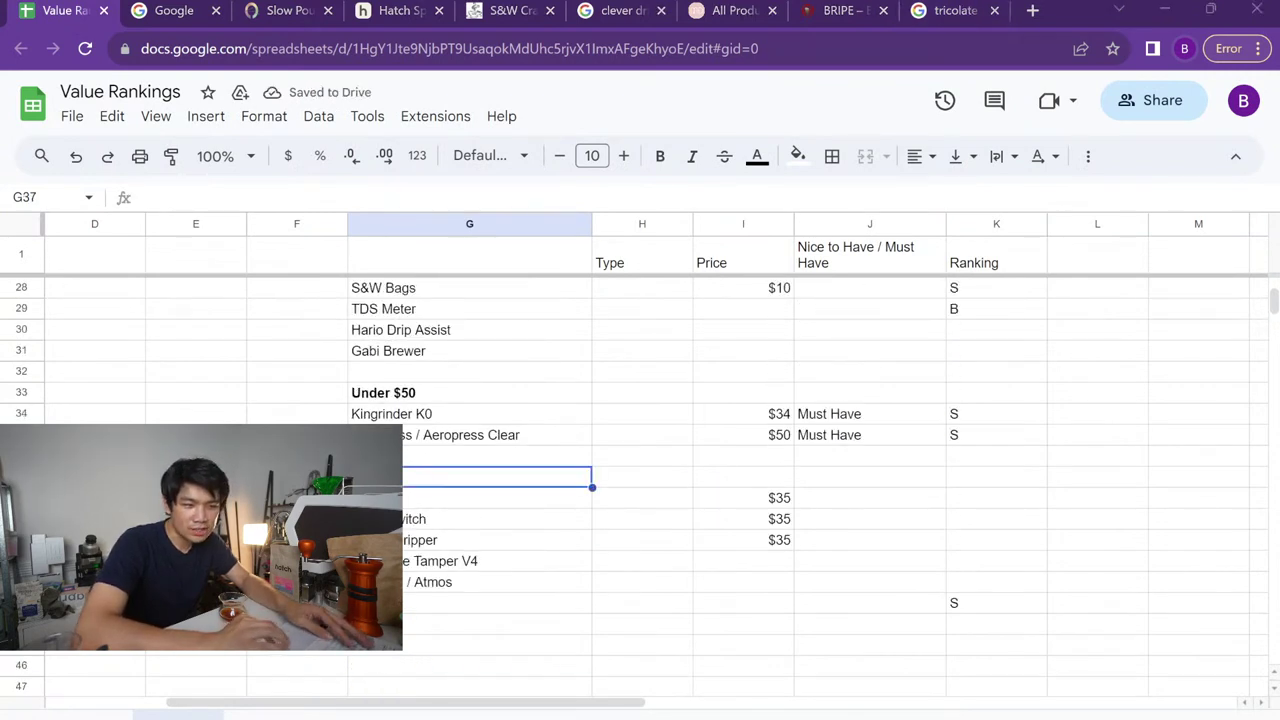
scroll(465, 560, up, 7)
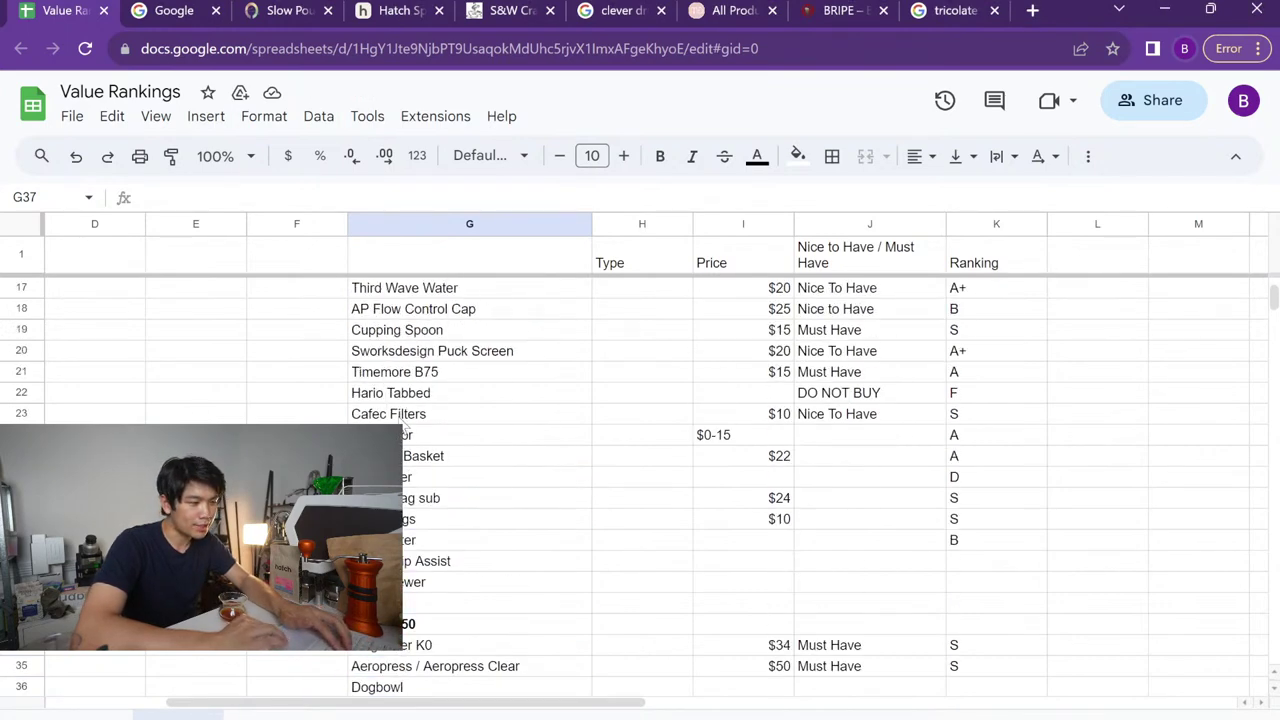
scroll(403, 427, down, 7)
key(ctrl+t)
text(o)
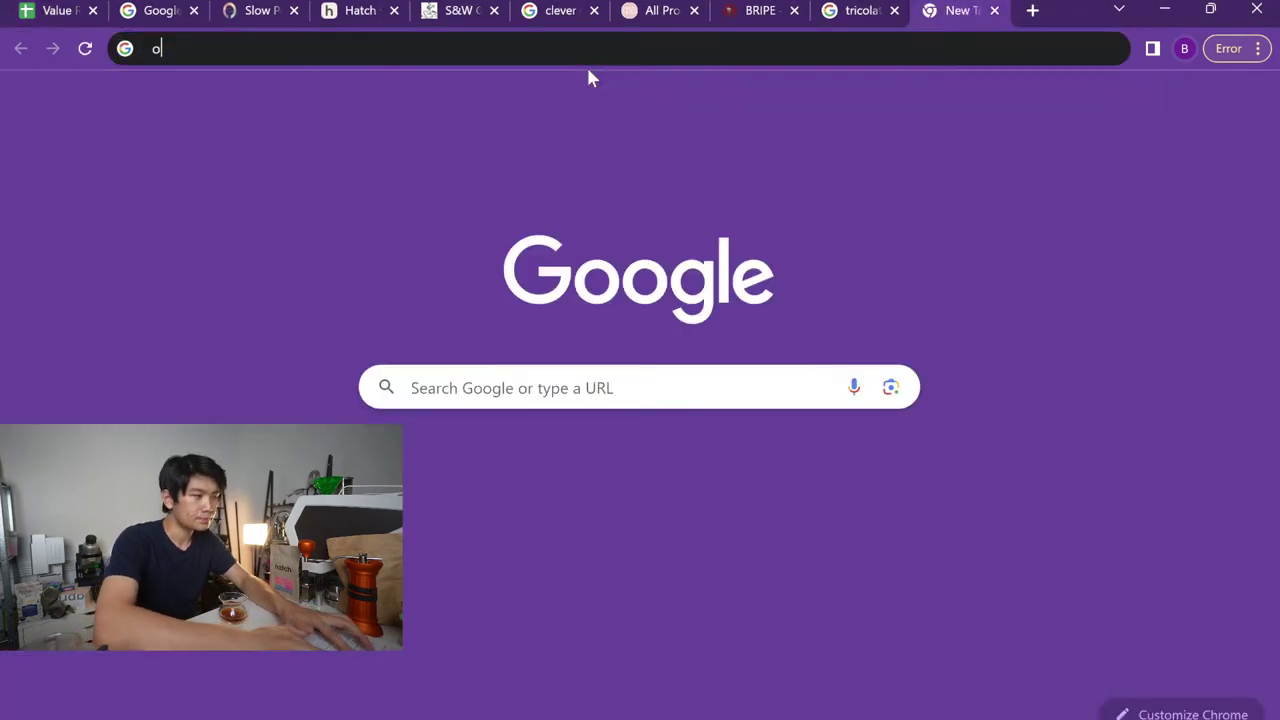
text(rigami air s)
key(Return)
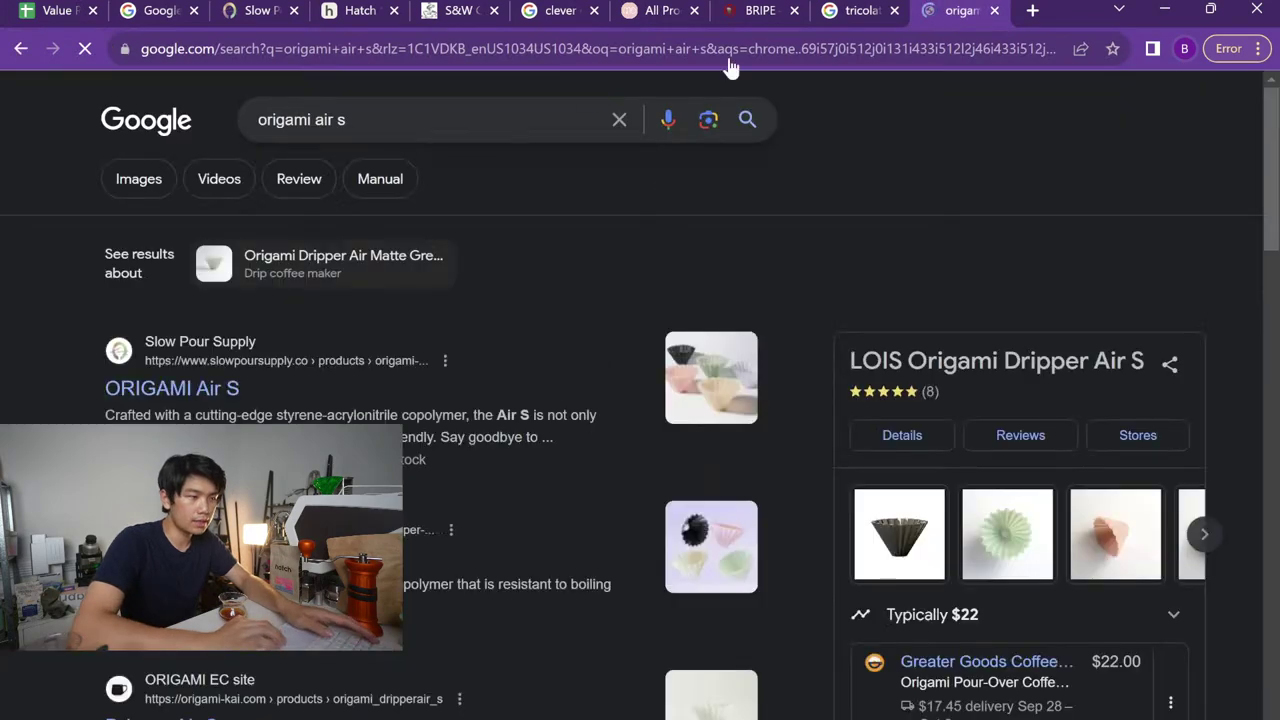
Look at the Slow Pour Supply home page, dismissing its sign-up pop-up, and return to the origami air s results
click(258, 10)
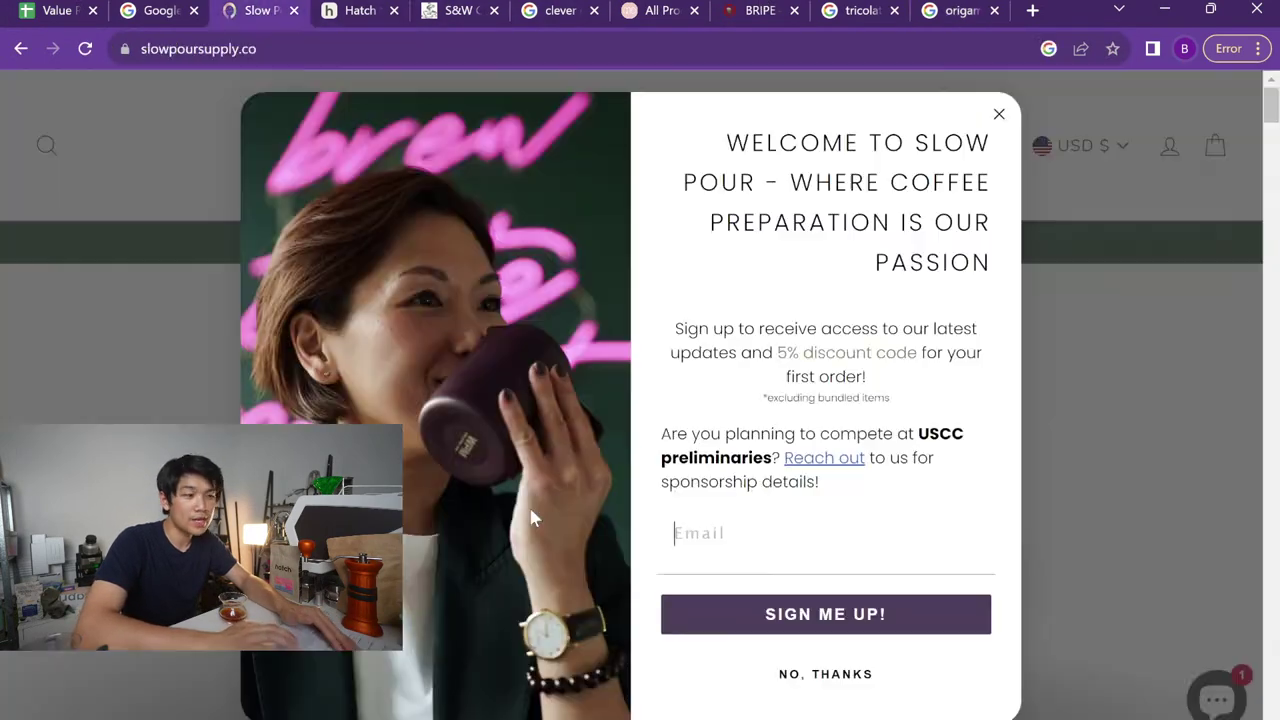
click(998, 114)
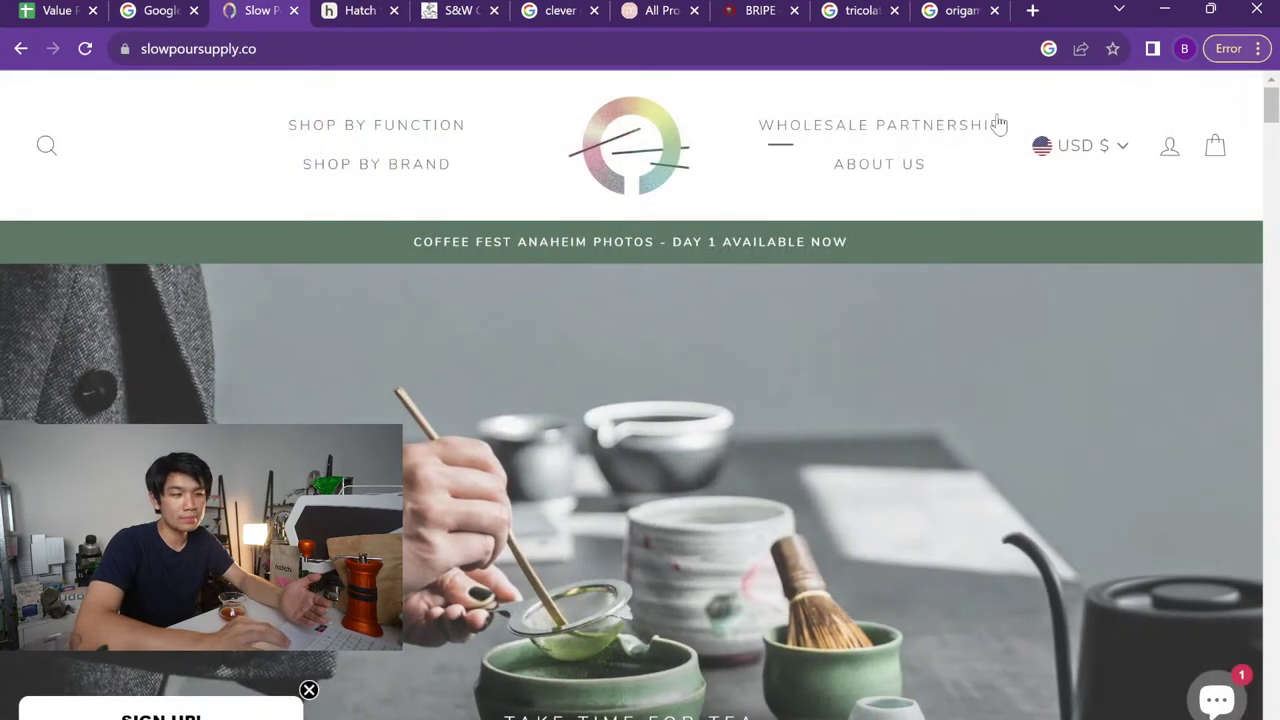
scroll(830, 325, down, 4)
click(960, 10)
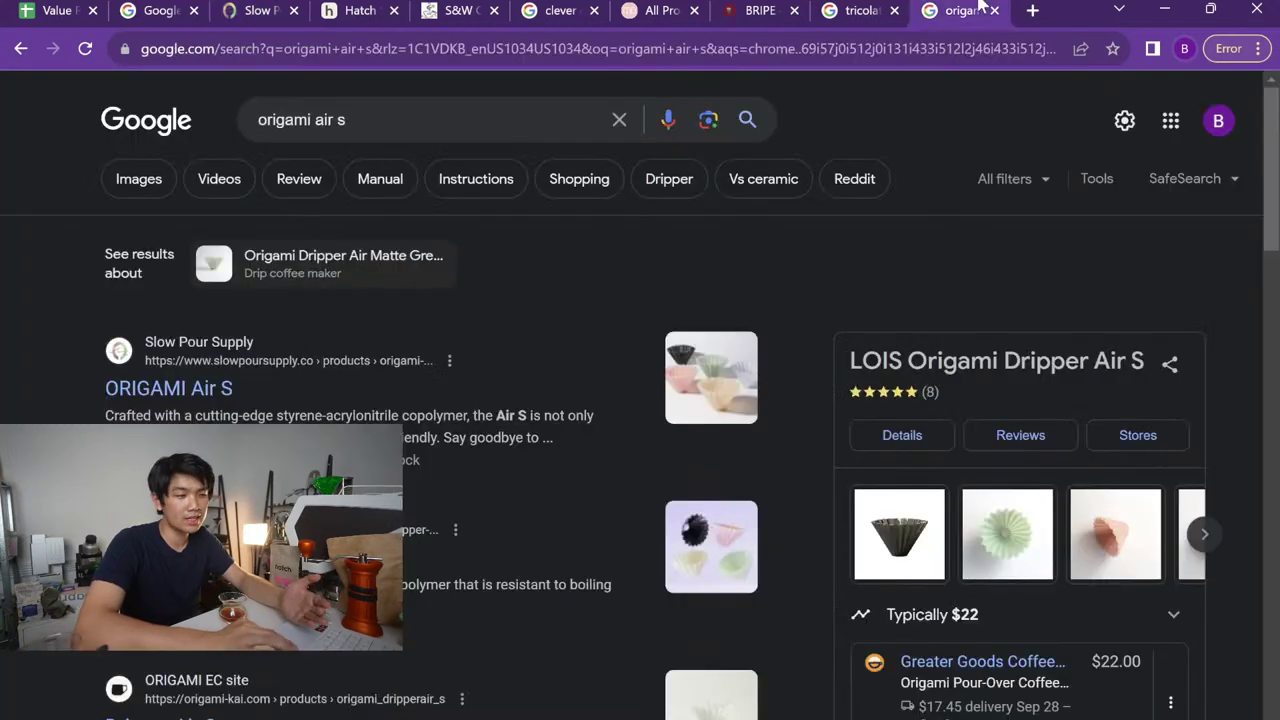
Return to the Value Rankings sheet and enter "Origami Air S" in cell G32, below Gabi Brewer
click(50, 10)
scroll(520, 663, up, 2)
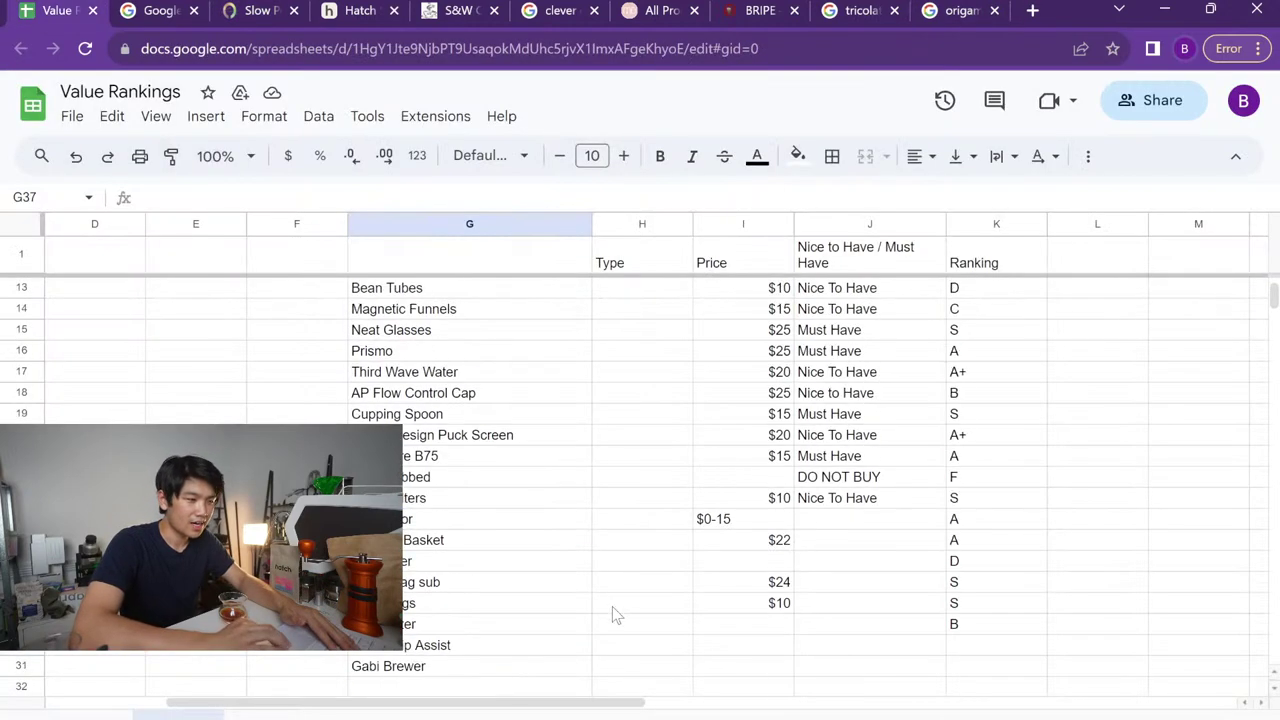
scroll(609, 611, down, 2)
click(455, 582)
key(Return)
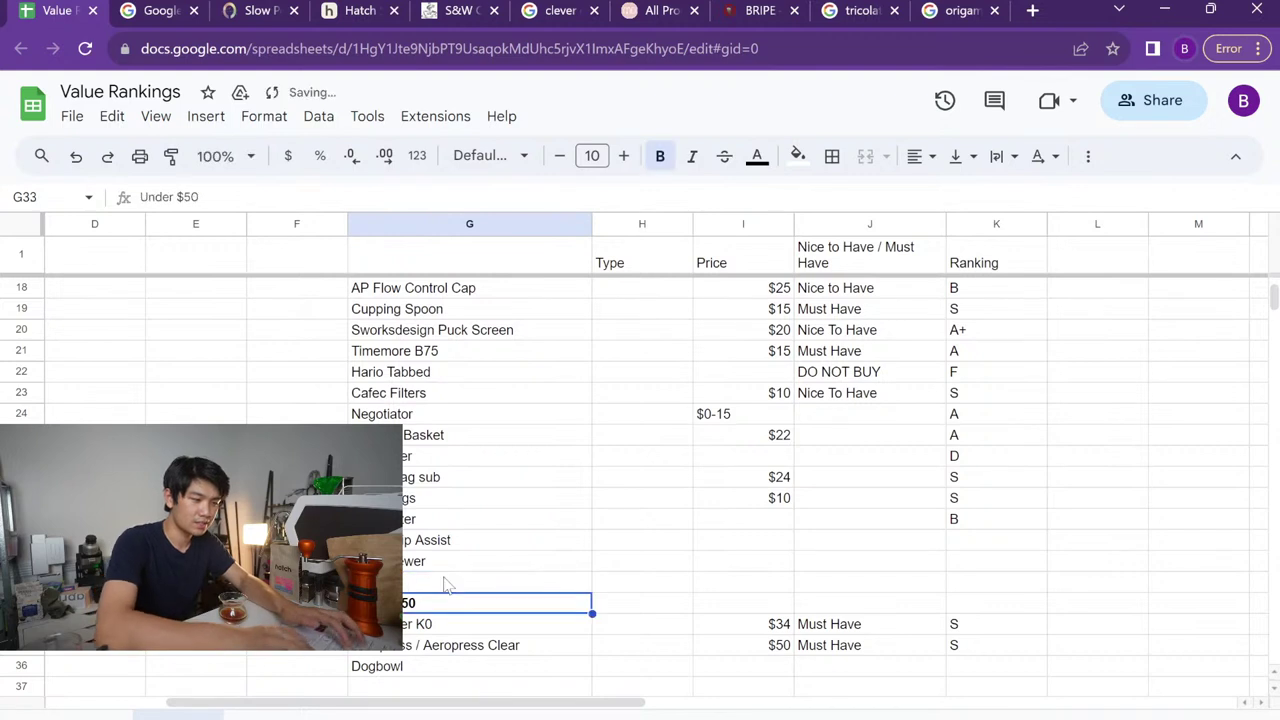
key(Up)
key(Up)
key(Down)
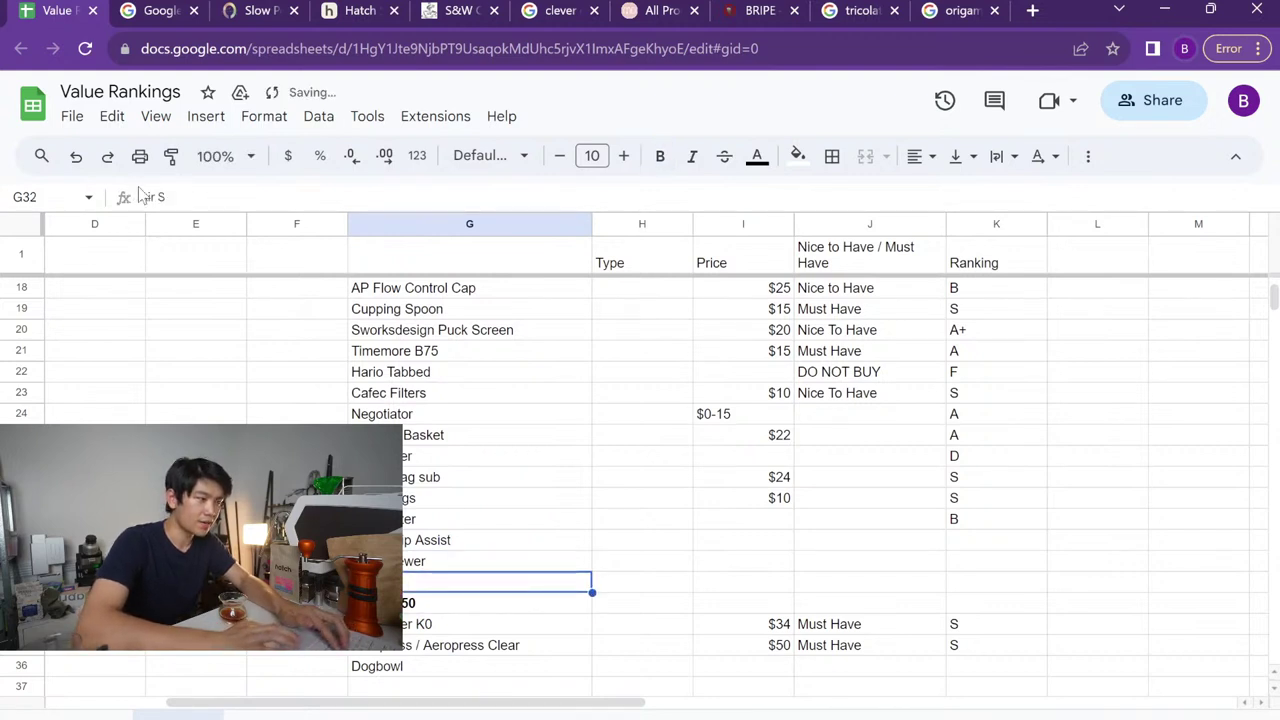
key(Return)
text(Origami)
key(Return)
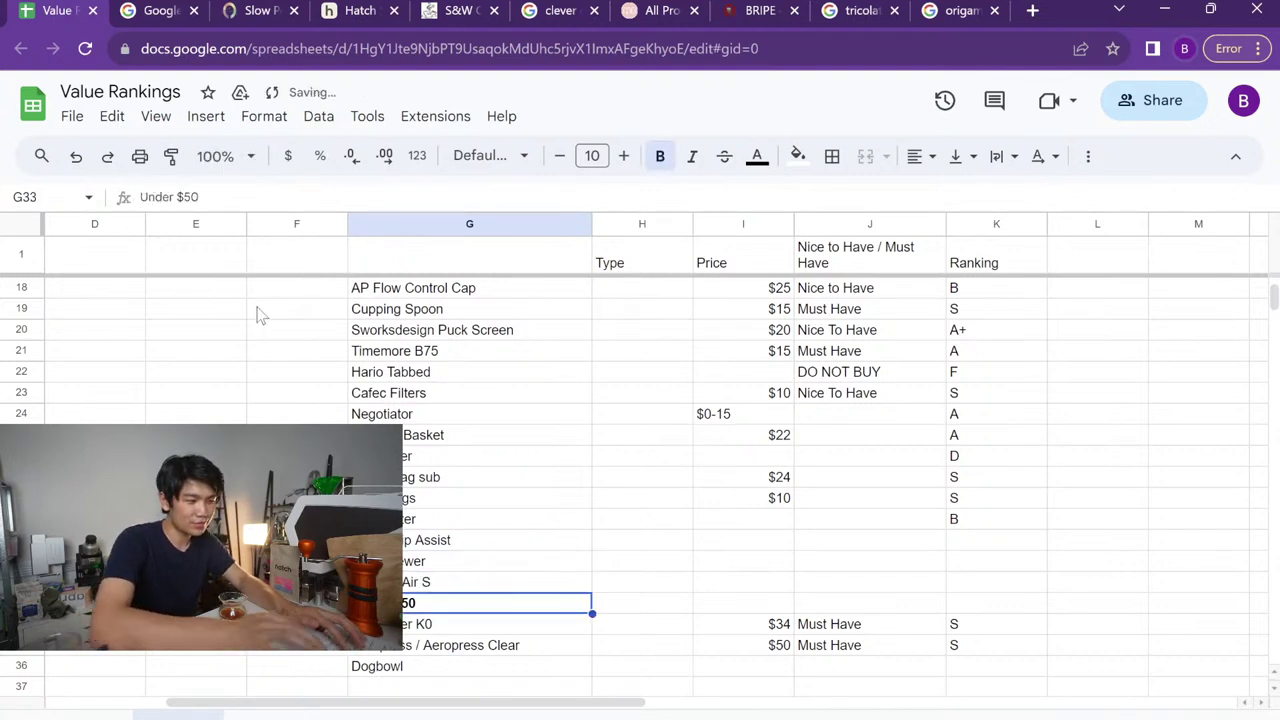
Insert an empty row above the Under $50 heading in row 33
scroll(418, 477, down, 3)
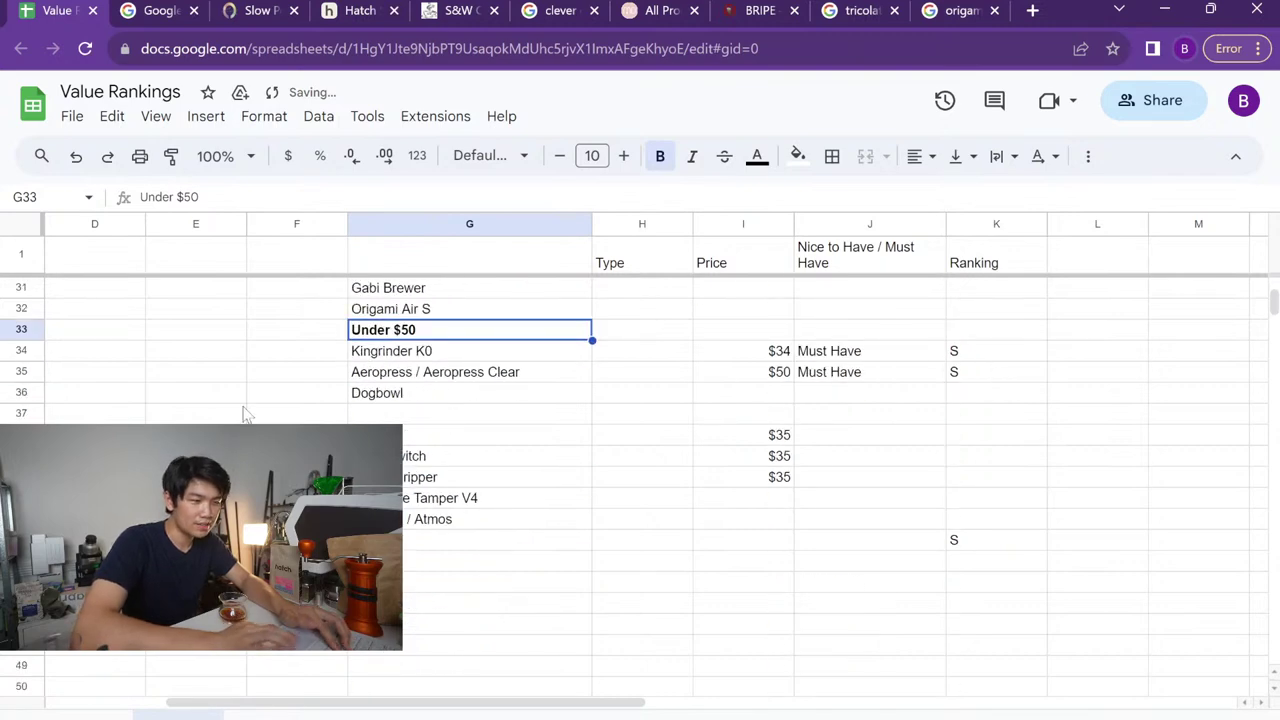
click(14, 329)
right_click(14, 329)
click(60, 378)
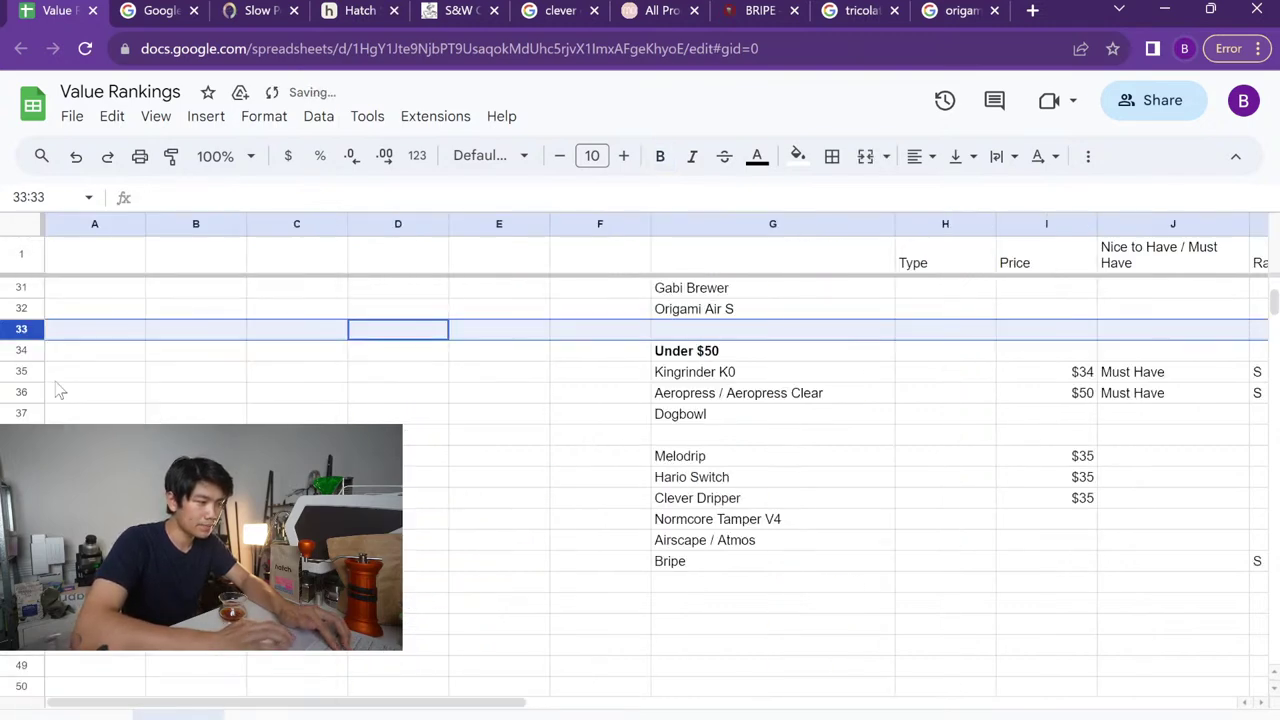
scroll(444, 478, right, 1)
scroll(444, 478, up, 4)
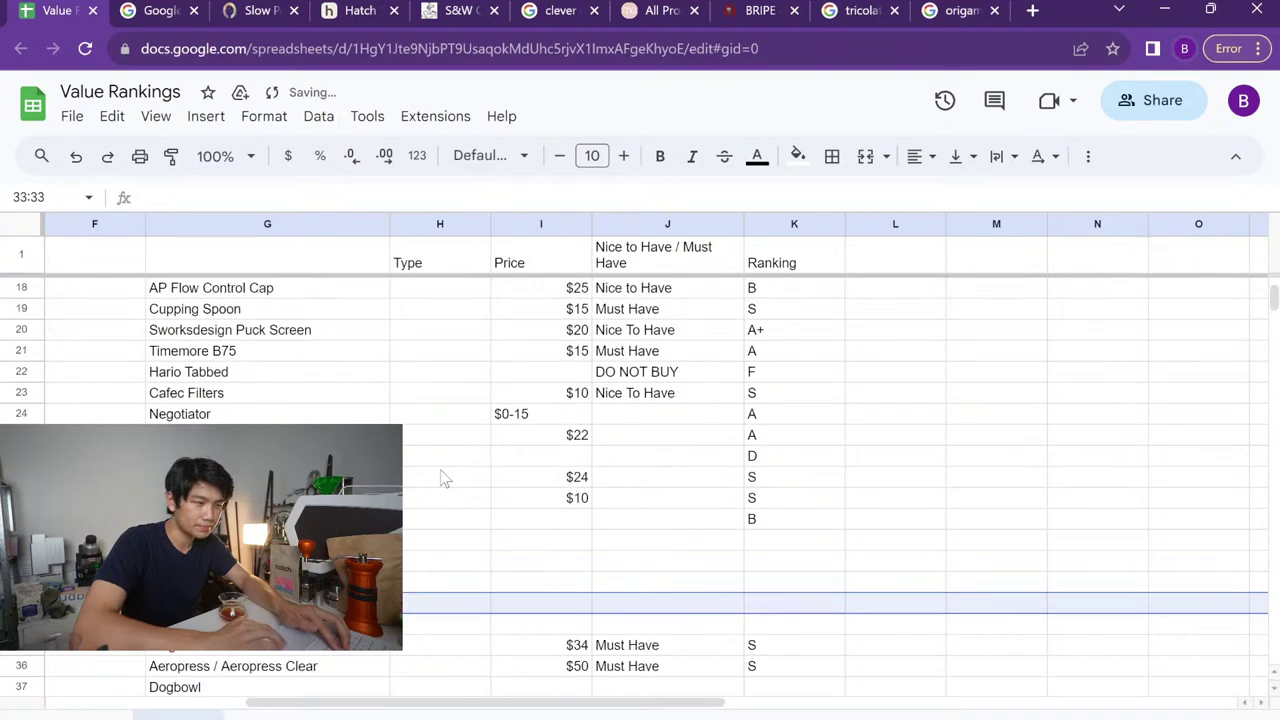
scroll(444, 478, up, 5)
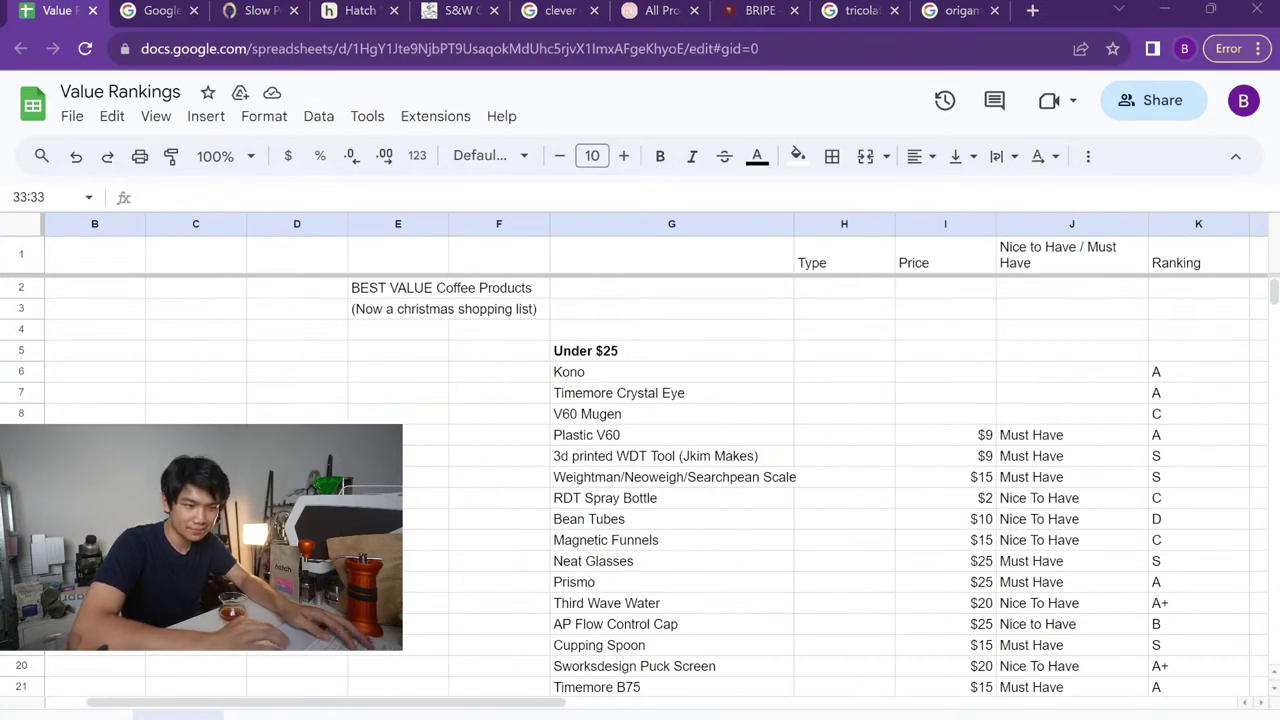
scroll(700, 586, down, 6)
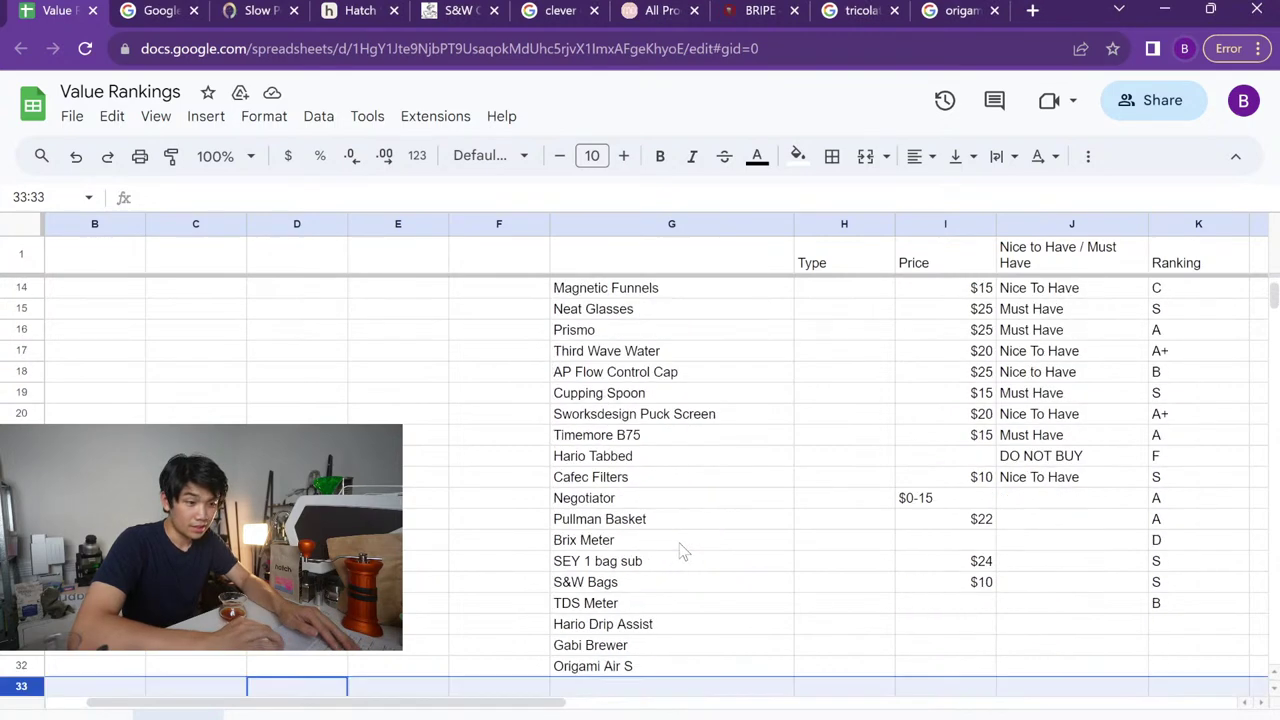
click(623, 584)
text(LIly)
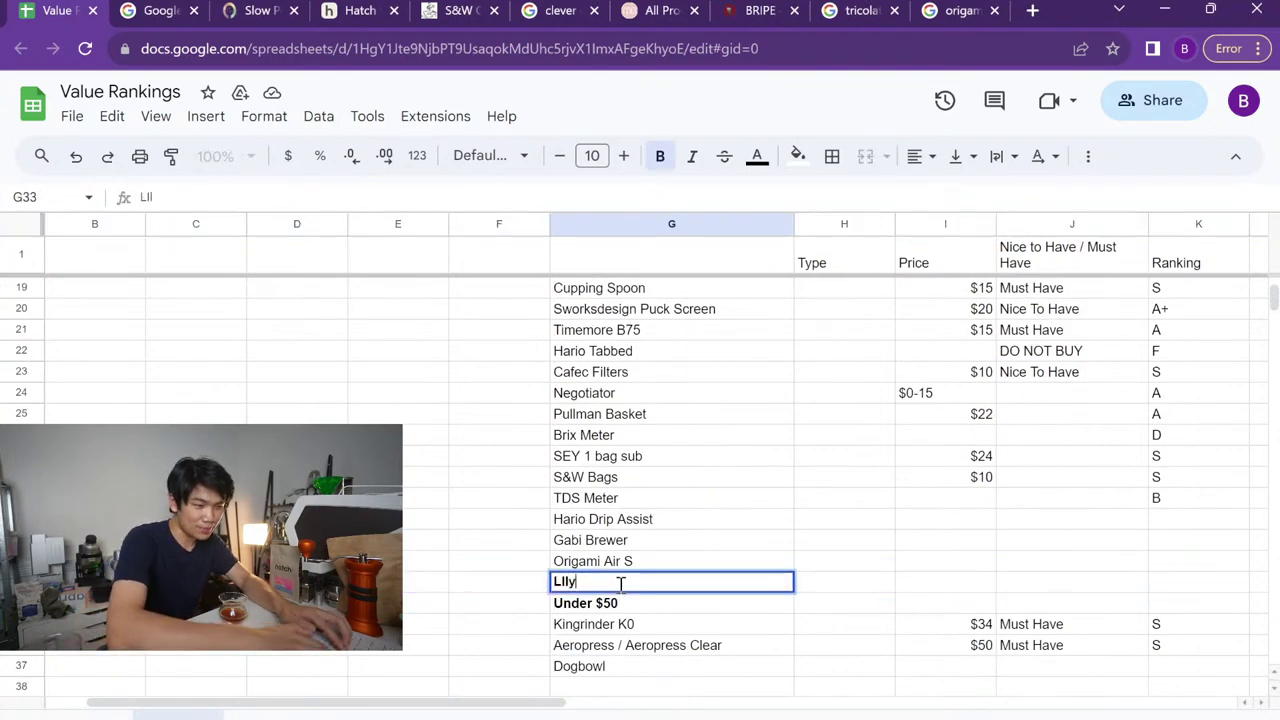
scroll(625, 565, up, 3)
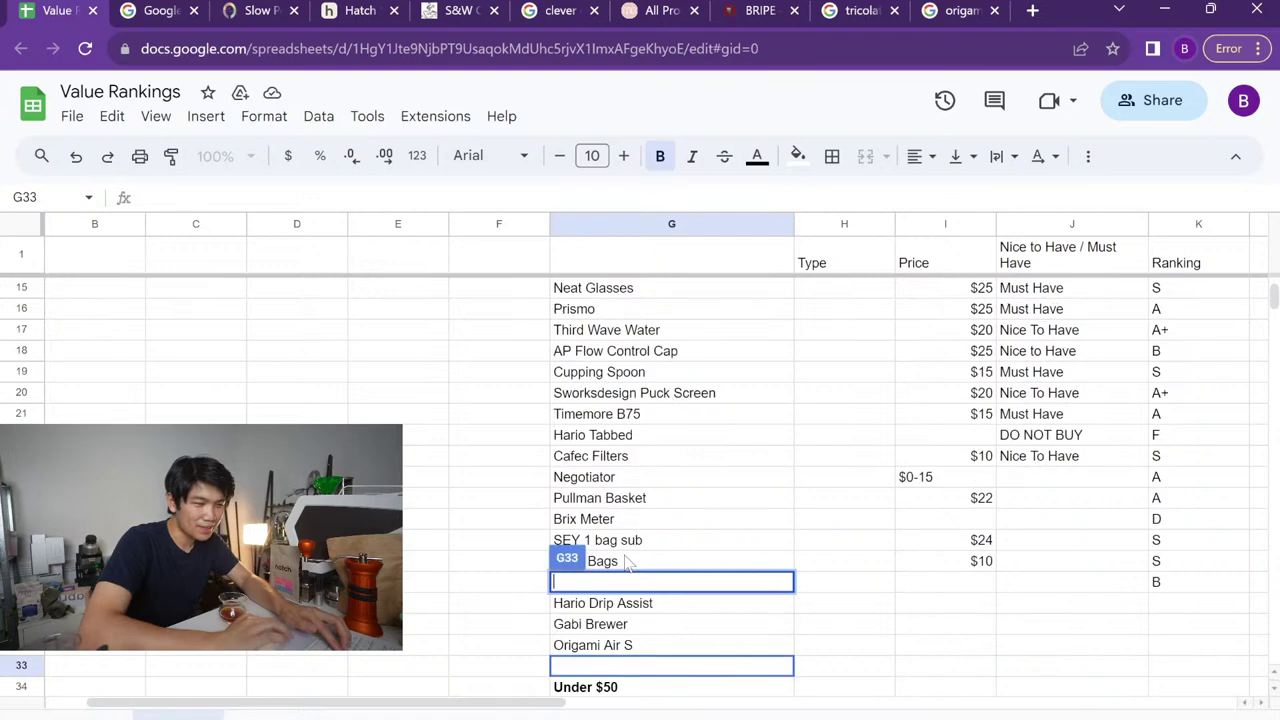
click(514, 507)
Insert a row above Magnetic Funnels in the Under $25 section and enter "Lilydrip" in its product cell, G14
scroll(514, 507, up, 3)
click(618, 541)
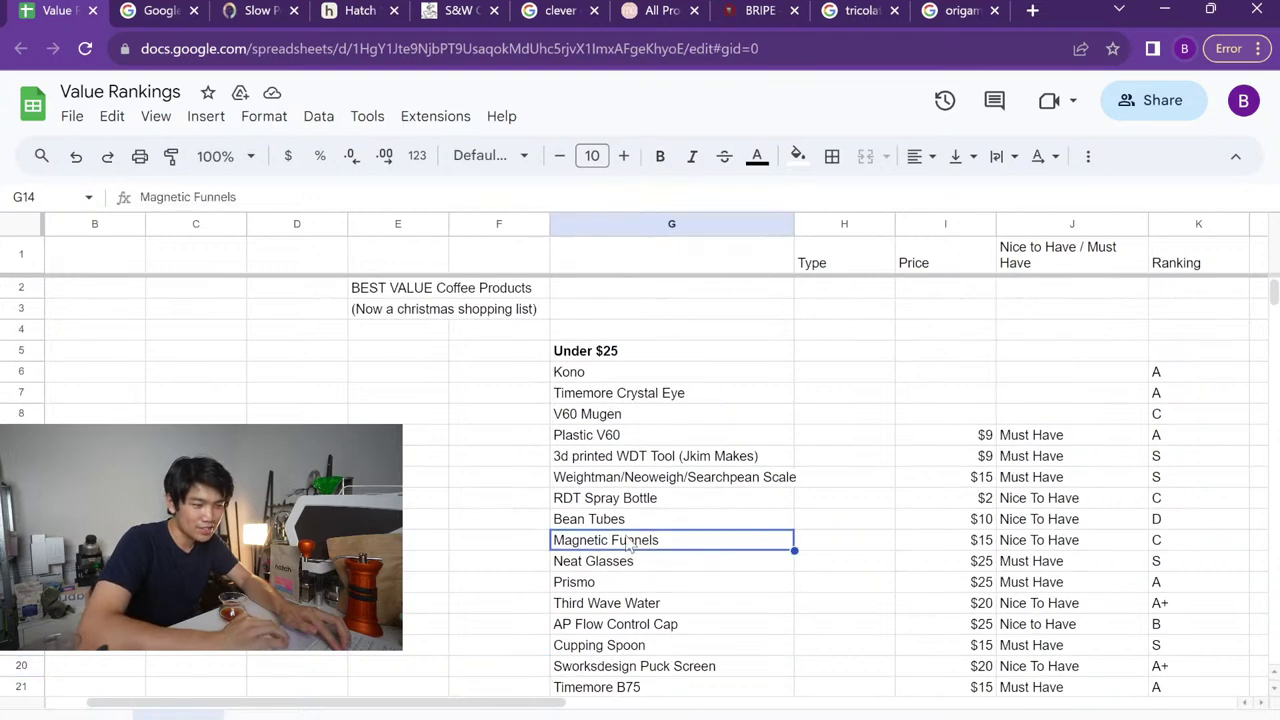
right_click(622, 541)
click(727, 320)
scroll(686, 474, down, 3)
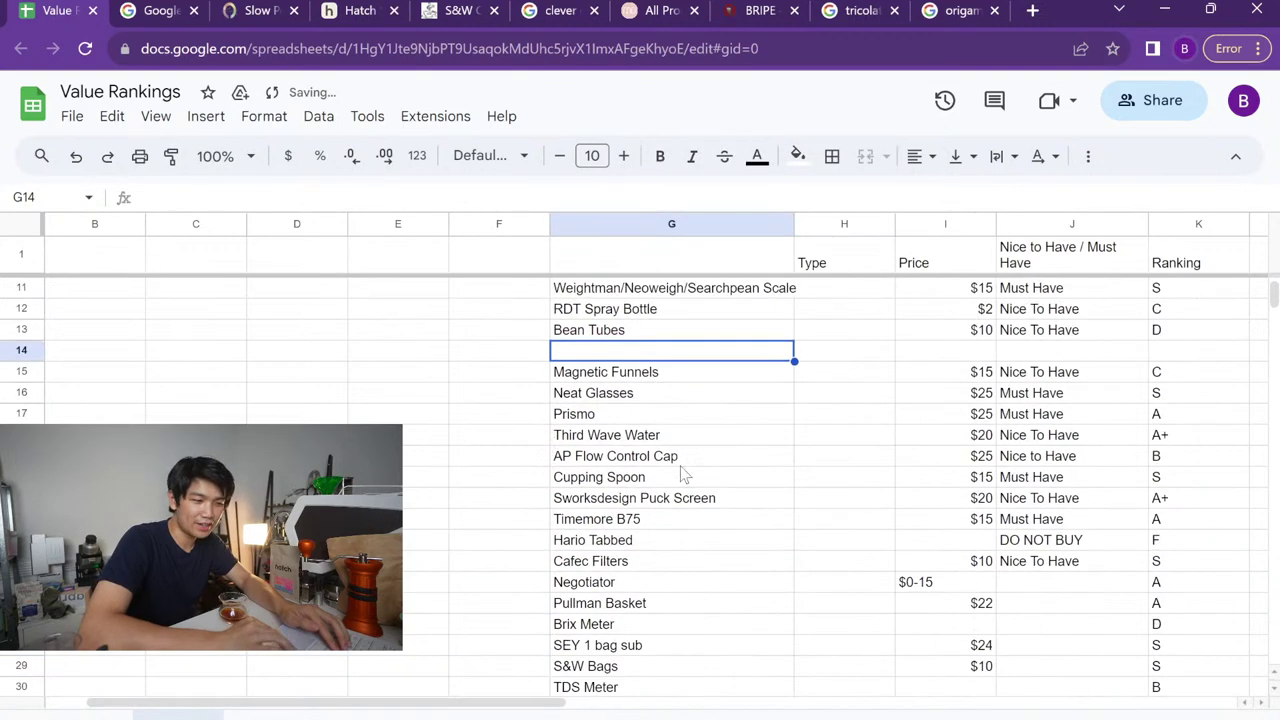
double_click(589, 352)
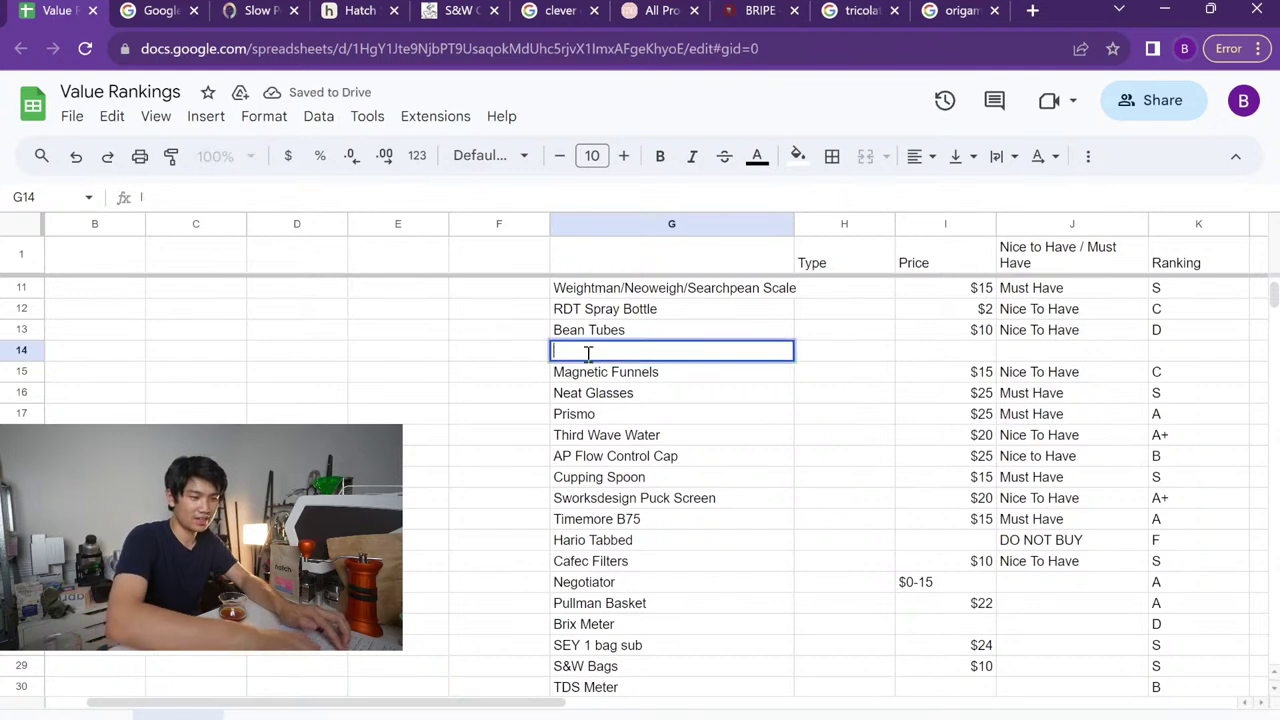
text(Lilydrip)
key(Return)
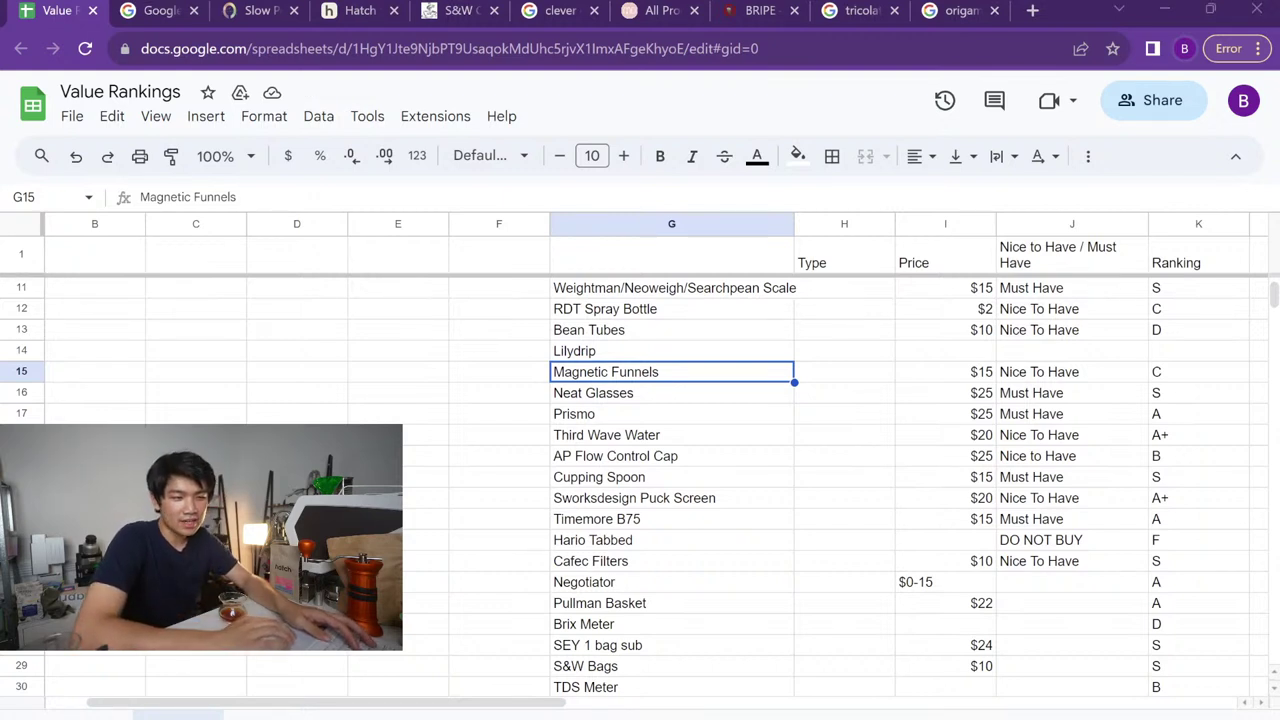
Review the products listed in the Under $25 section and the start of the Under $50 section
scroll(863, 389, down, 5)
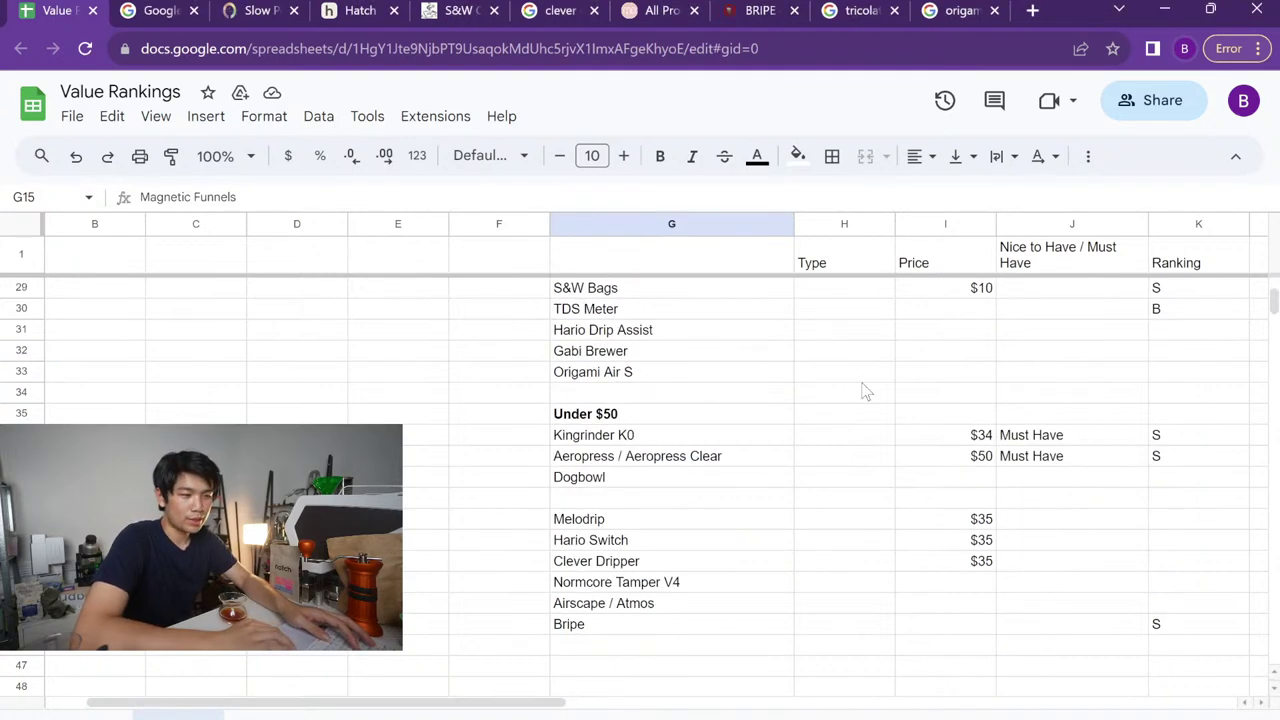
scroll(866, 392, up, 2)
scroll(866, 392, down, 1)
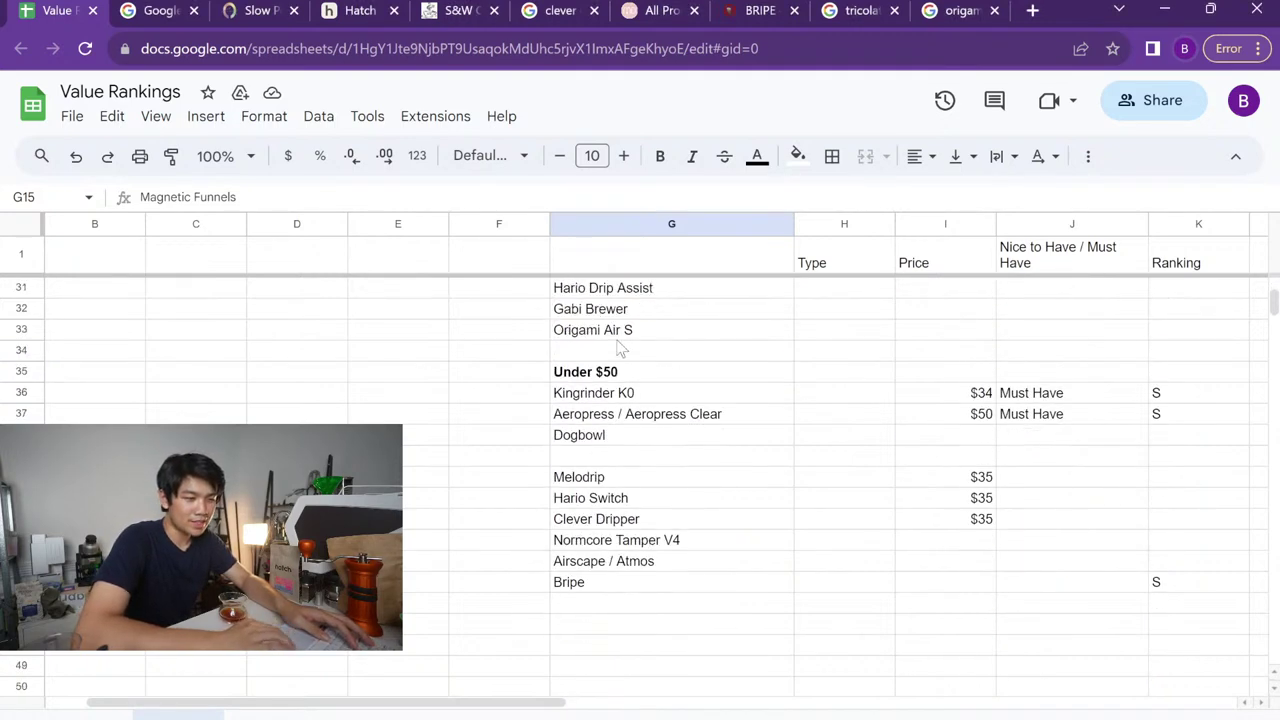
scroll(620, 350, up, 4)
scroll(620, 350, down, 2)
scroll(620, 350, down, 3)
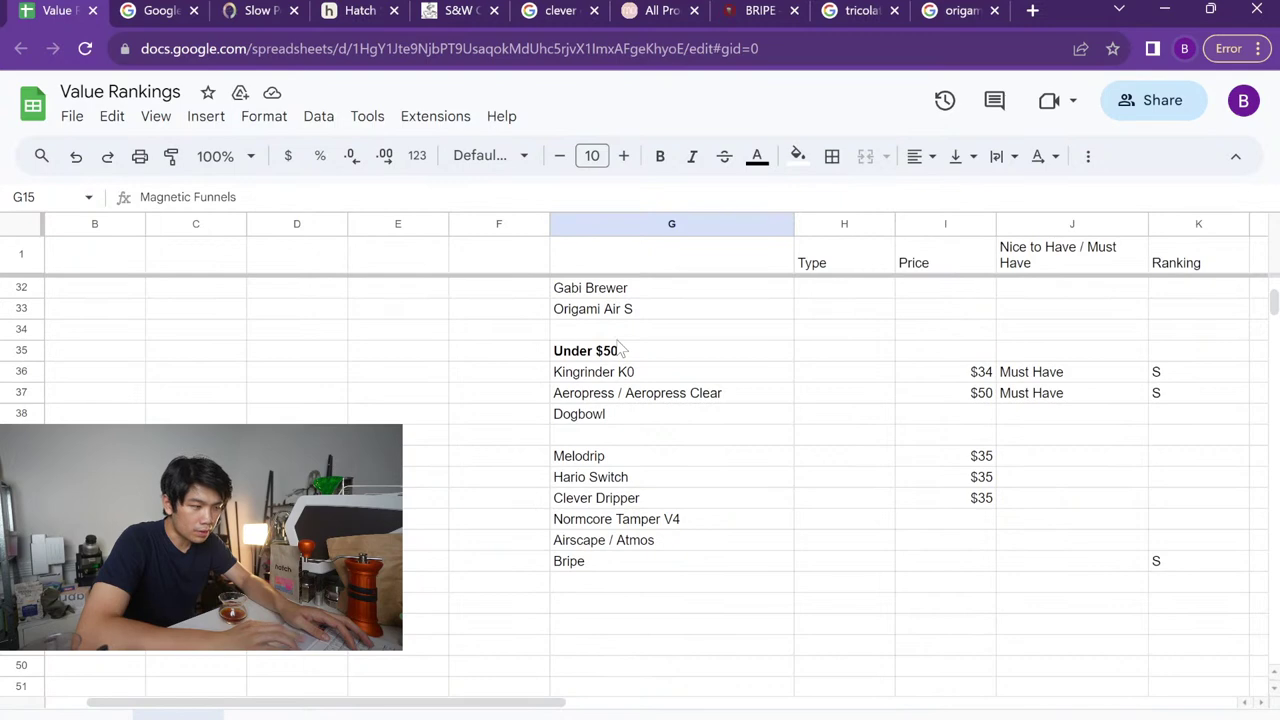
scroll(592, 440, up, 1)
scroll(592, 440, up, 3)
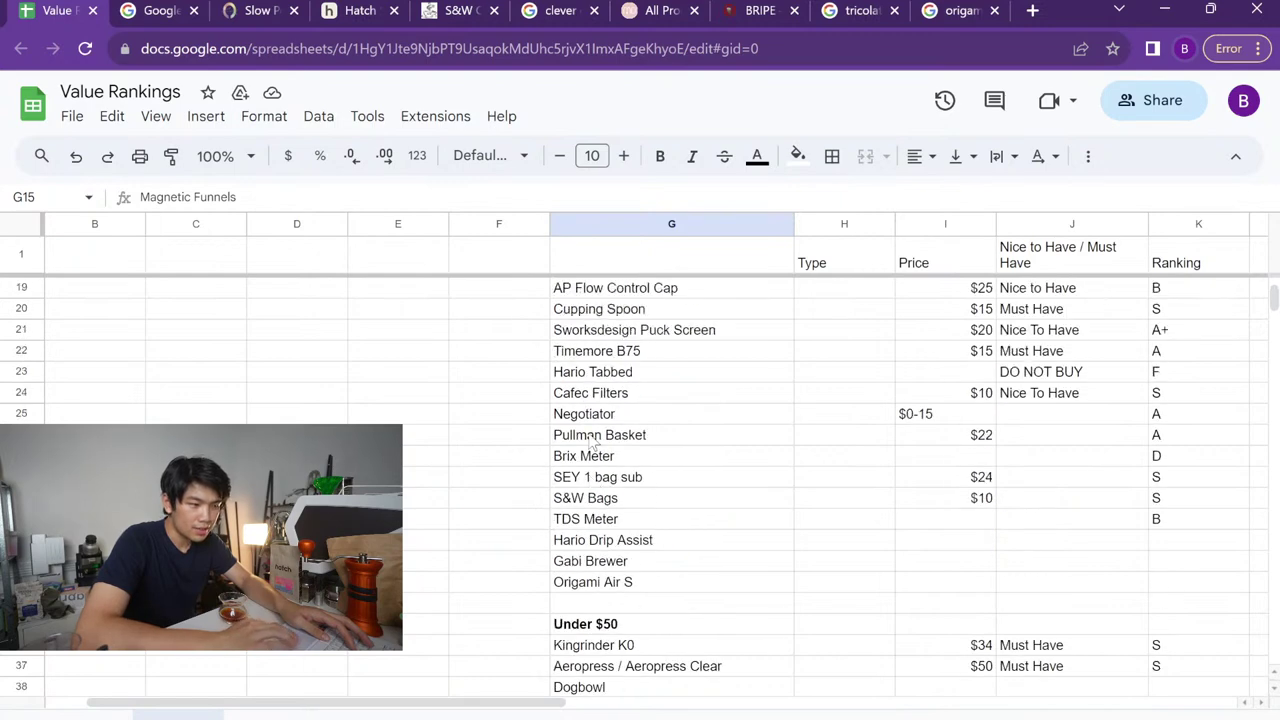
scroll(594, 446, up, 1)
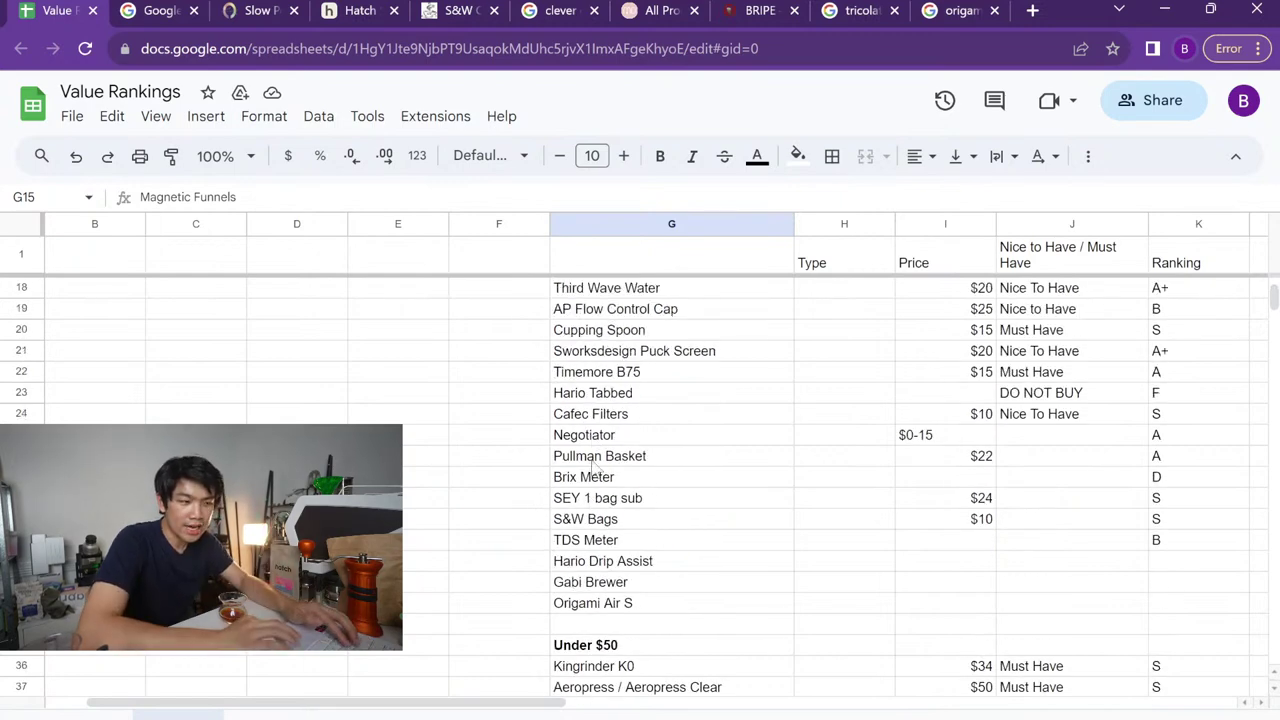
click(597, 462)
scroll(594, 466, up, 5)
scroll(594, 466, down, 2)
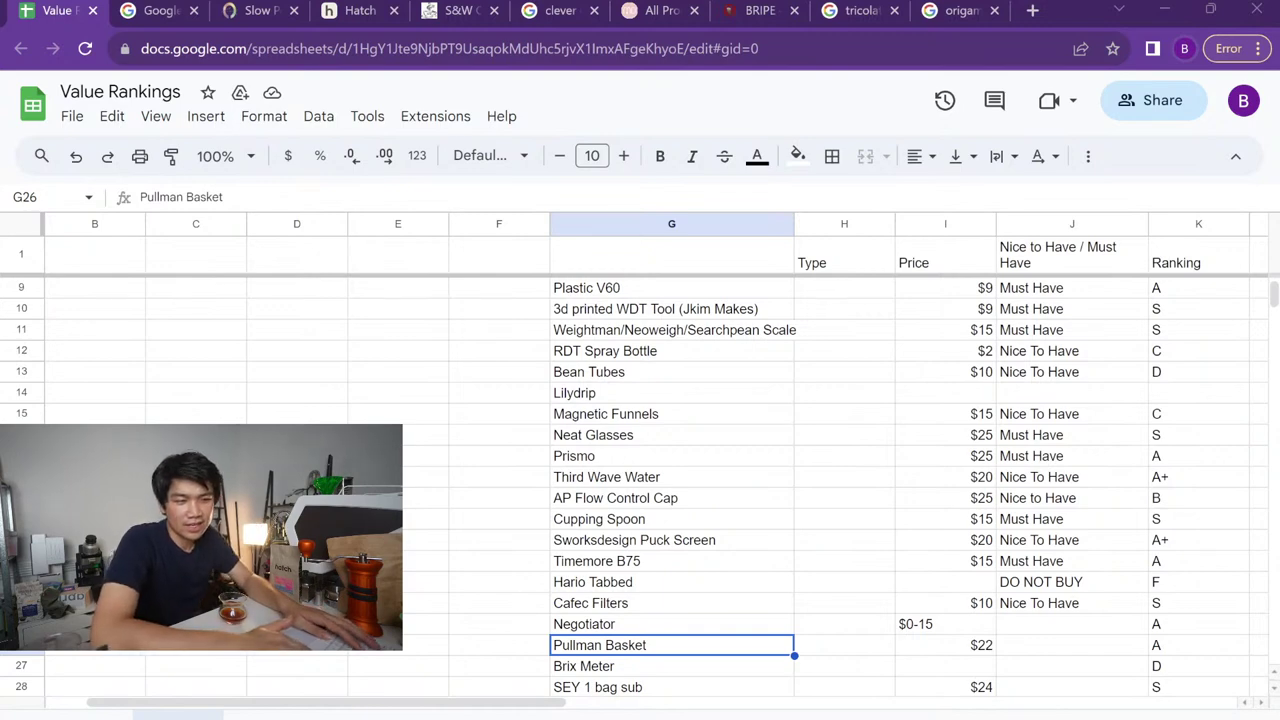
key(alt+Tab)
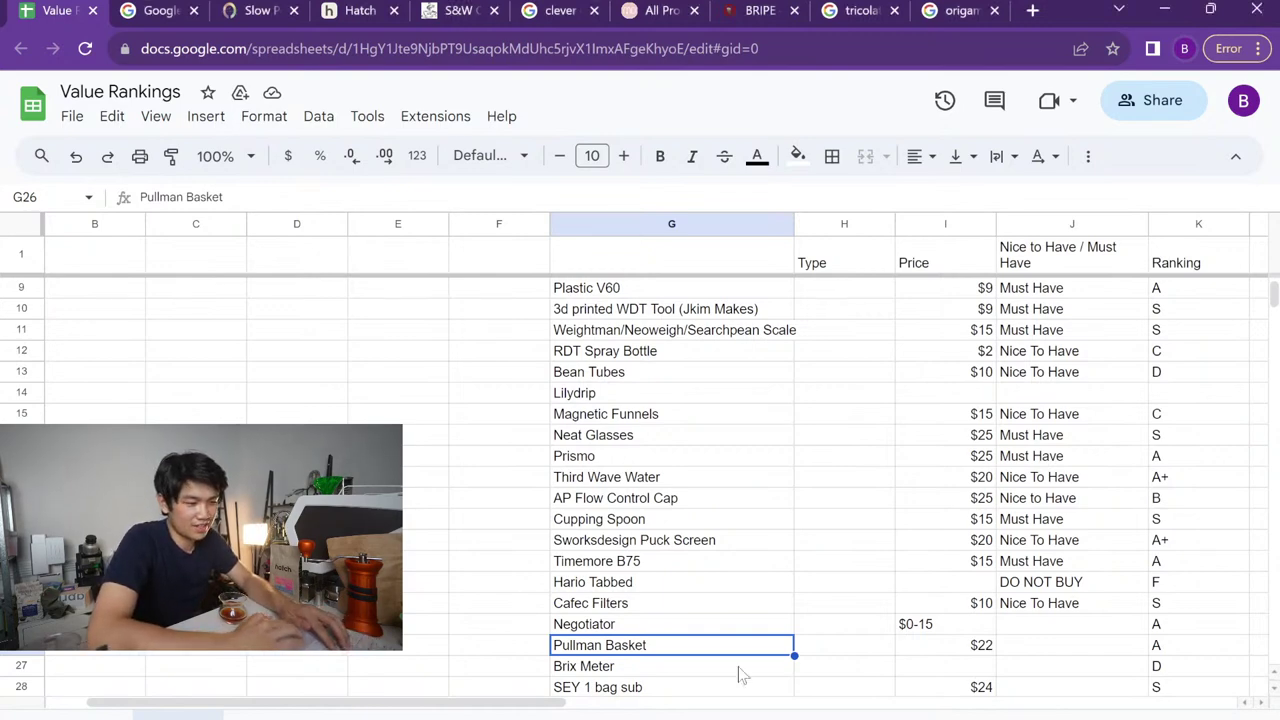
Enter "WPM Pitcher" in the empty cell G39 below Dogbowl in the Under $50 section
scroll(741, 675, down, 5)
click(610, 440)
text(WPM)
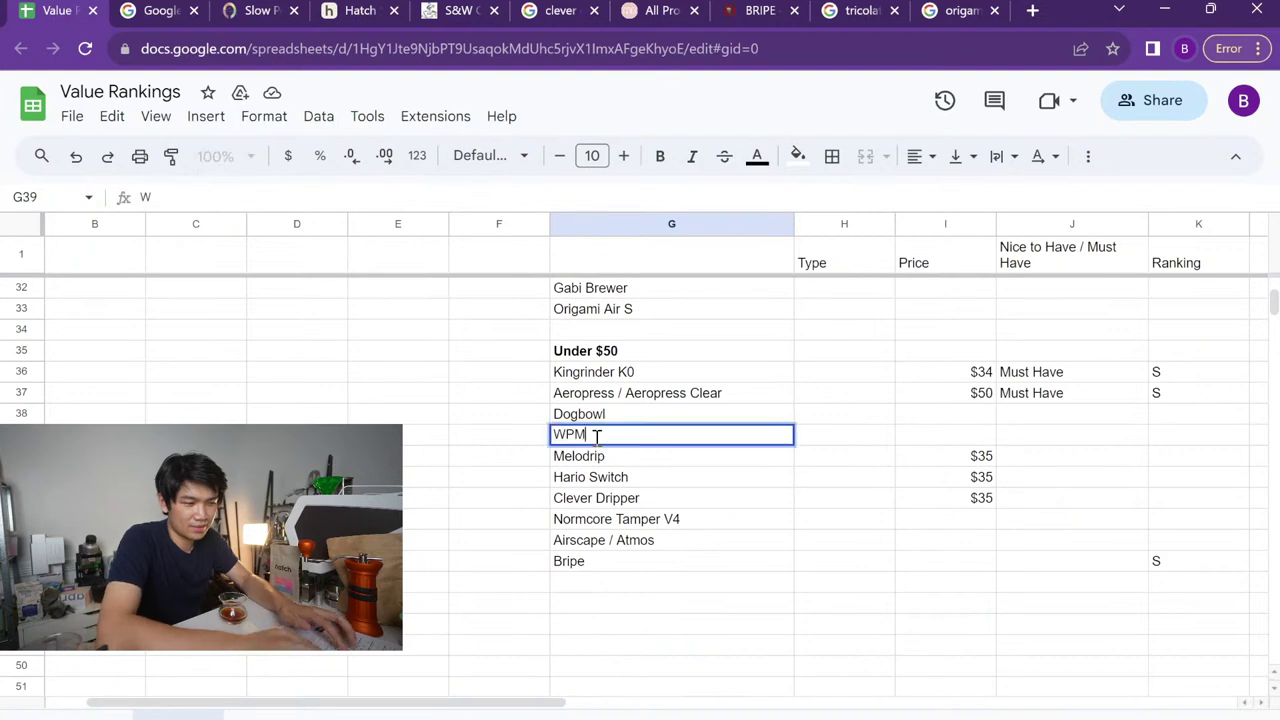
text( Pitcher)
key(Return)
Check the Under $50 list down to the empty cell below Bripe, and go back over the whole Under $25 list
scroll(593, 546, down, 1)
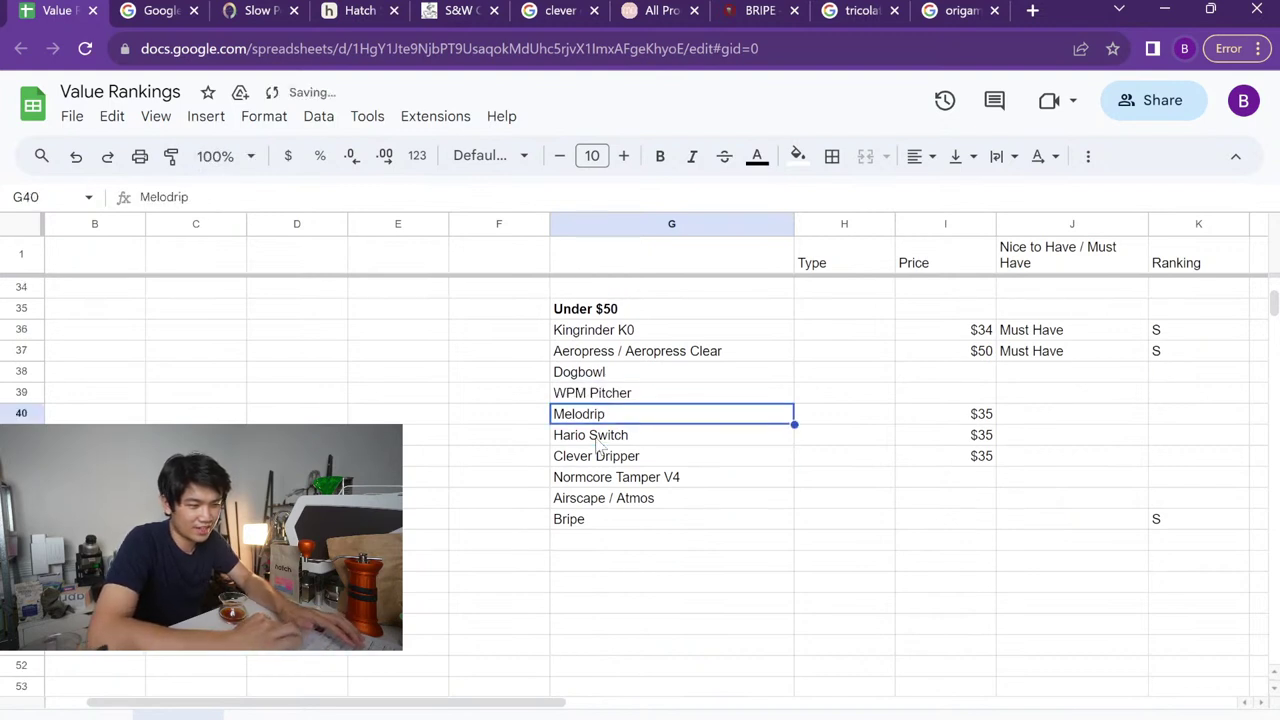
click(593, 543)
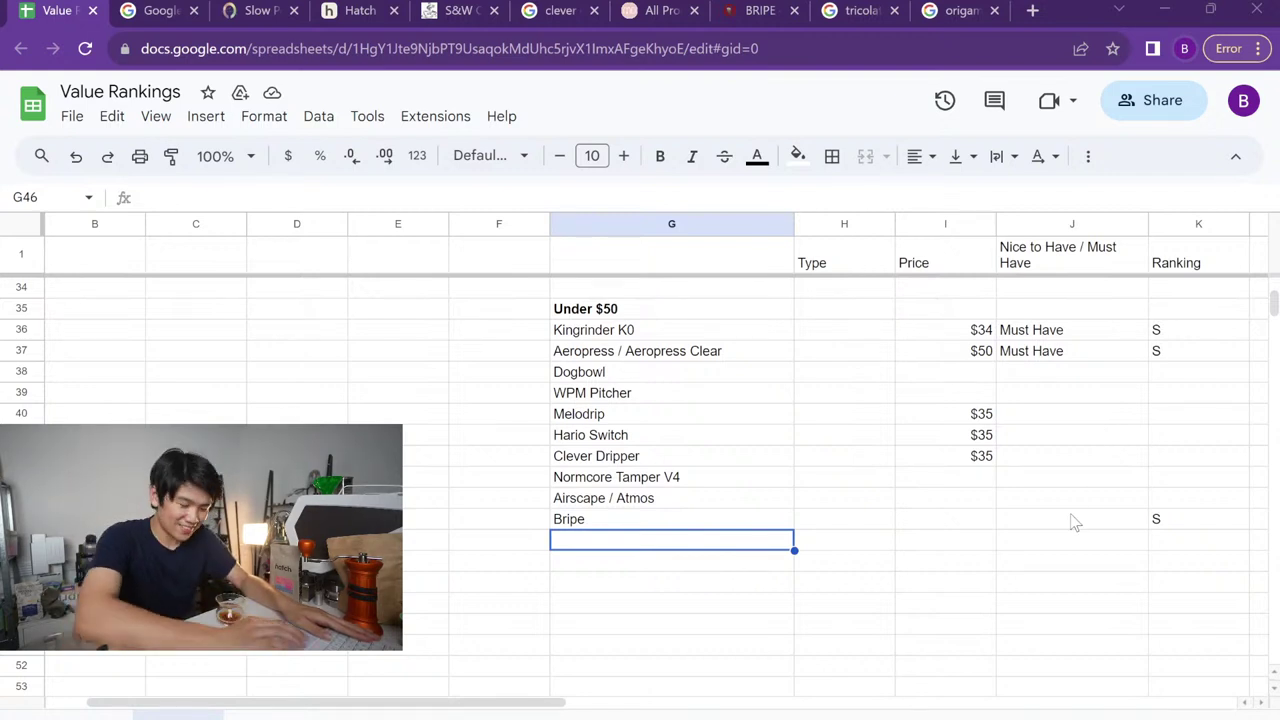
scroll(1030, 495, up, 3)
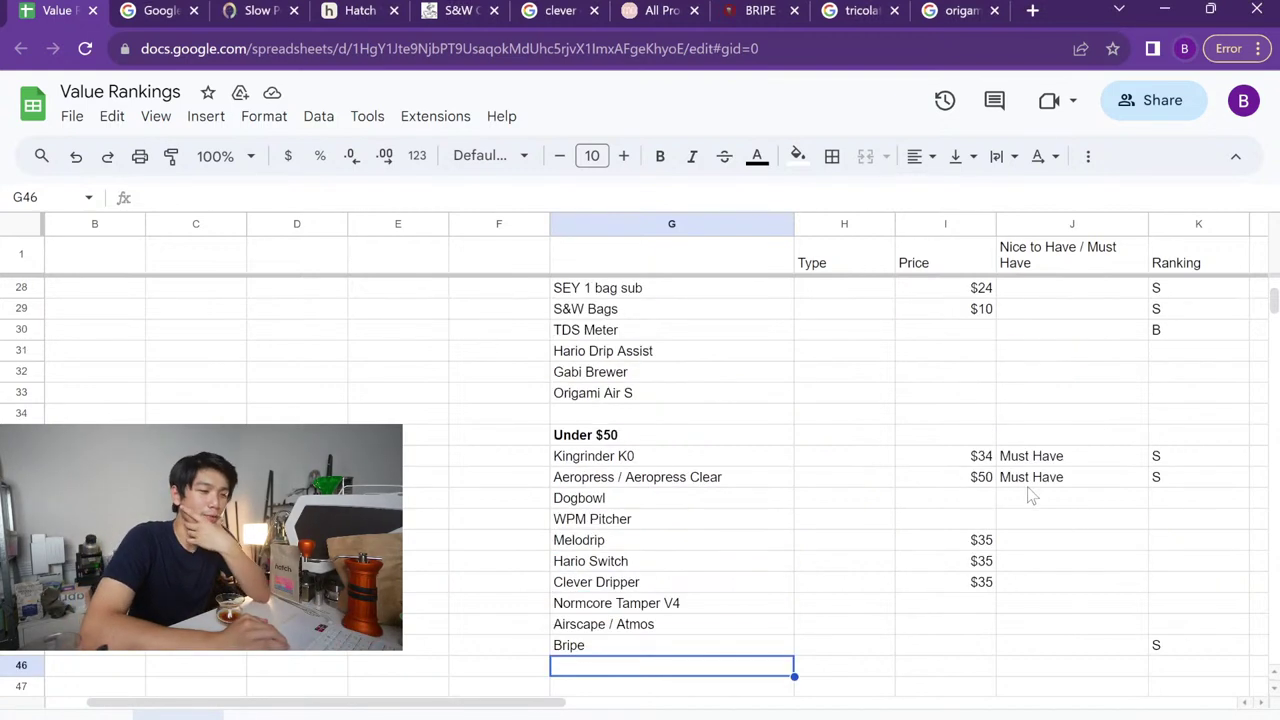
scroll(1030, 495, down, 1)
scroll(1030, 495, right, 1)
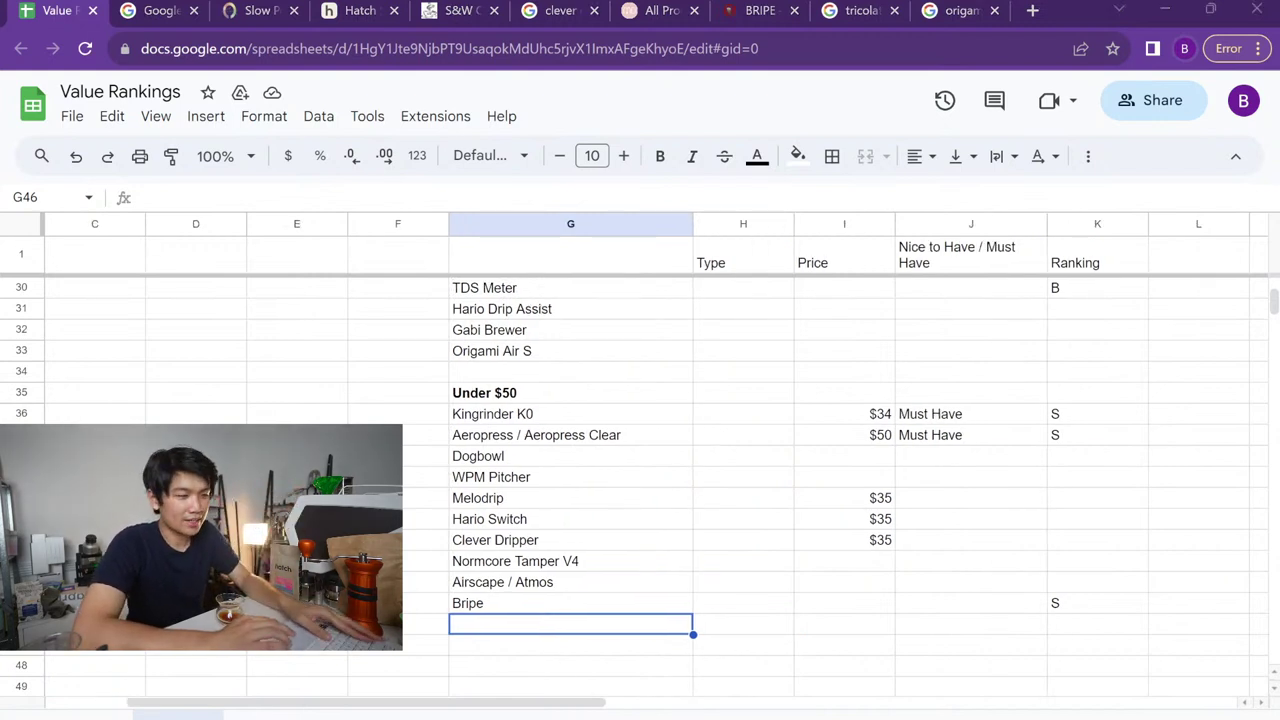
scroll(1030, 495, up, 12)
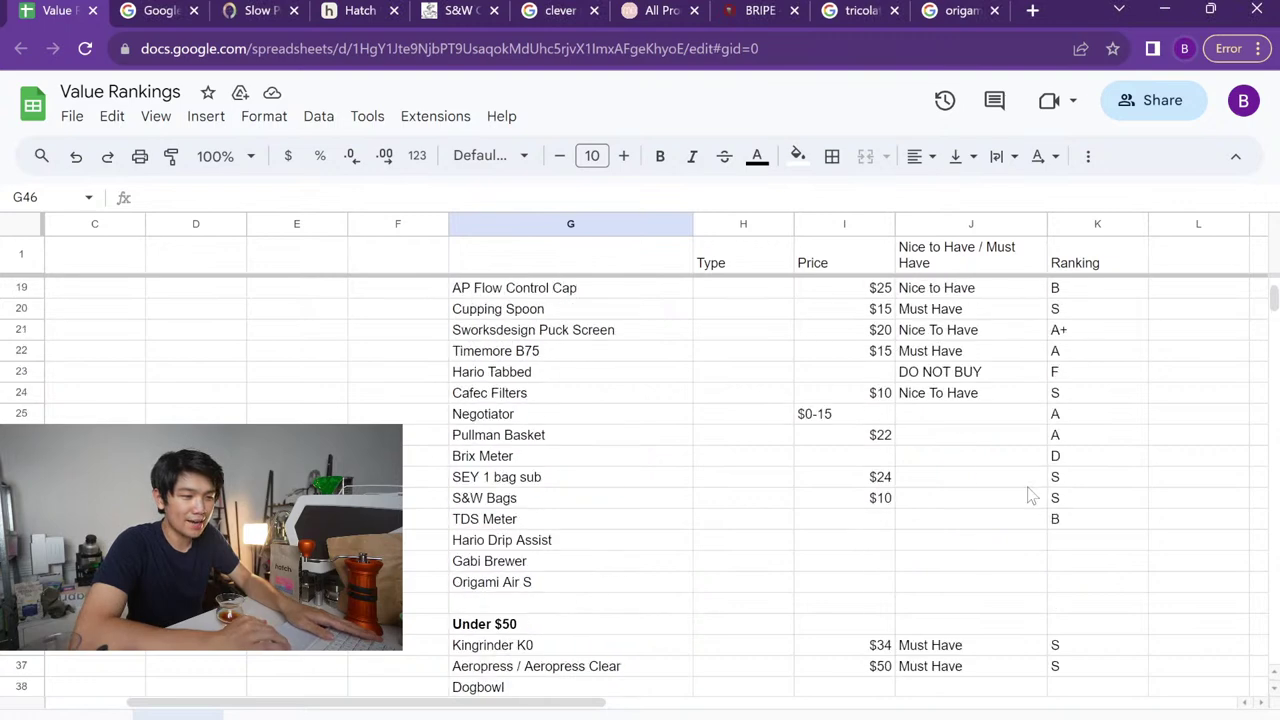
scroll(1030, 495, down, 3)
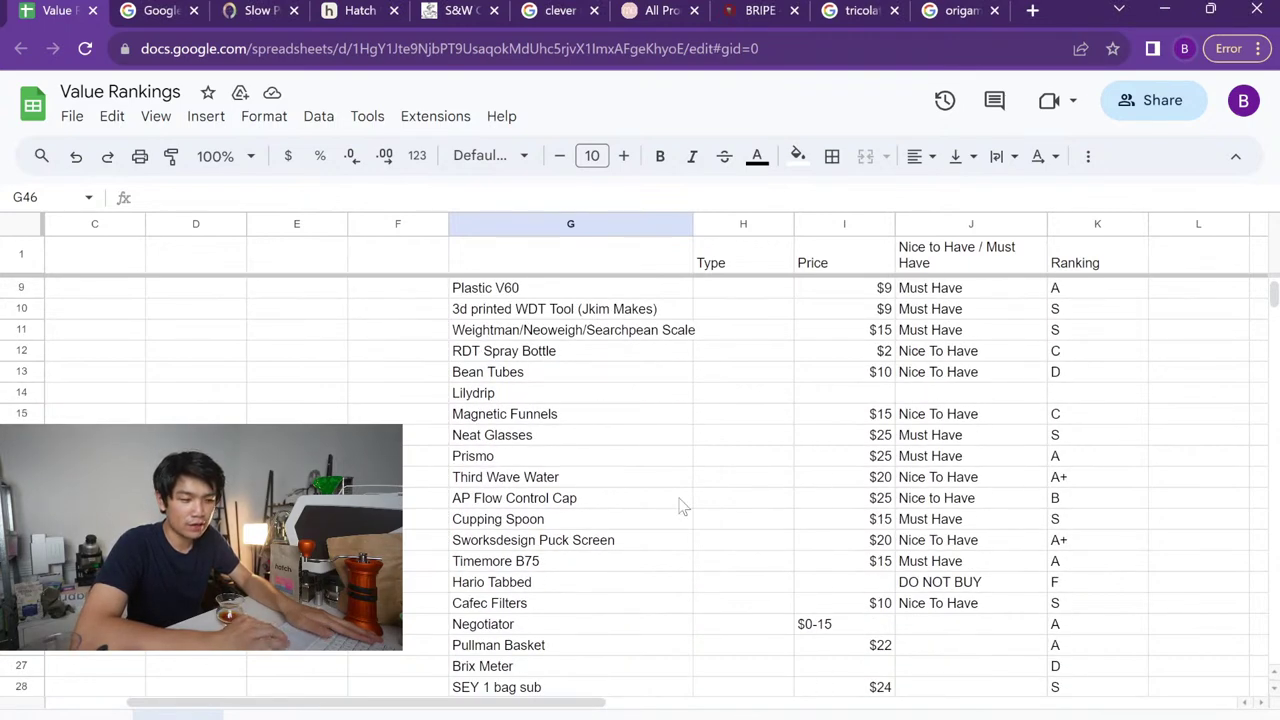
scroll(680, 507, up, 3)
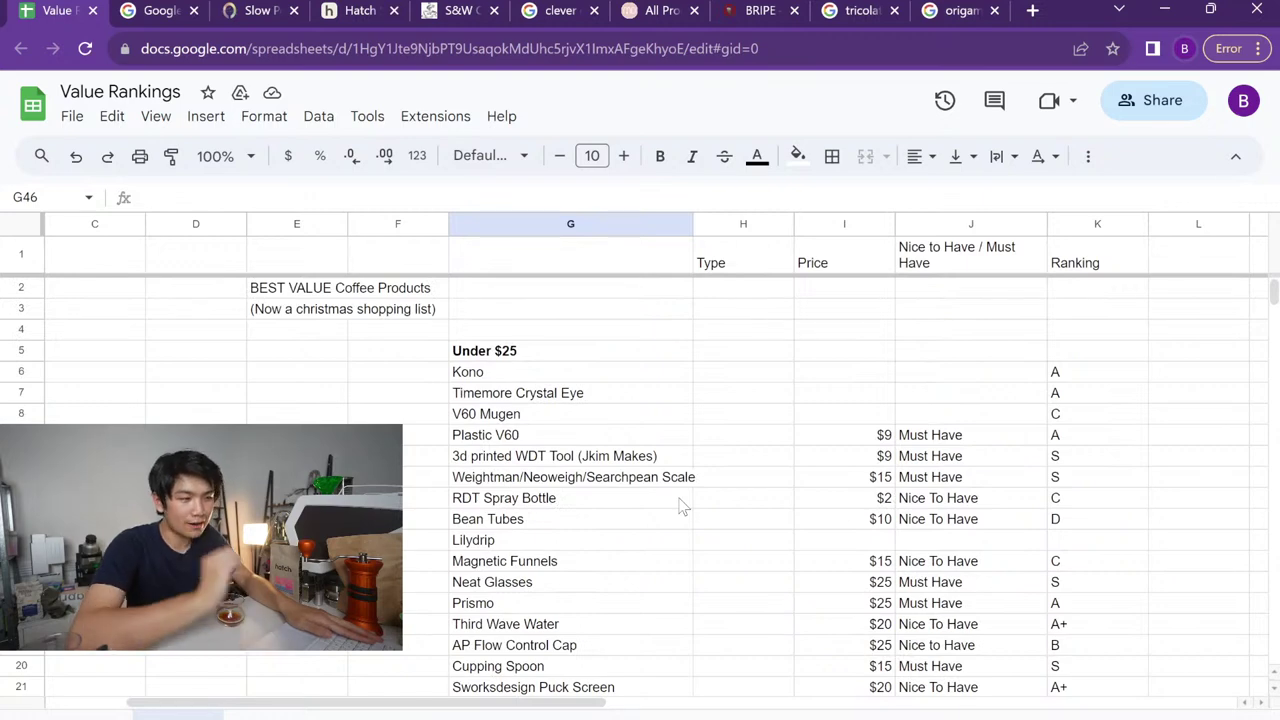
scroll(680, 507, down, 6)
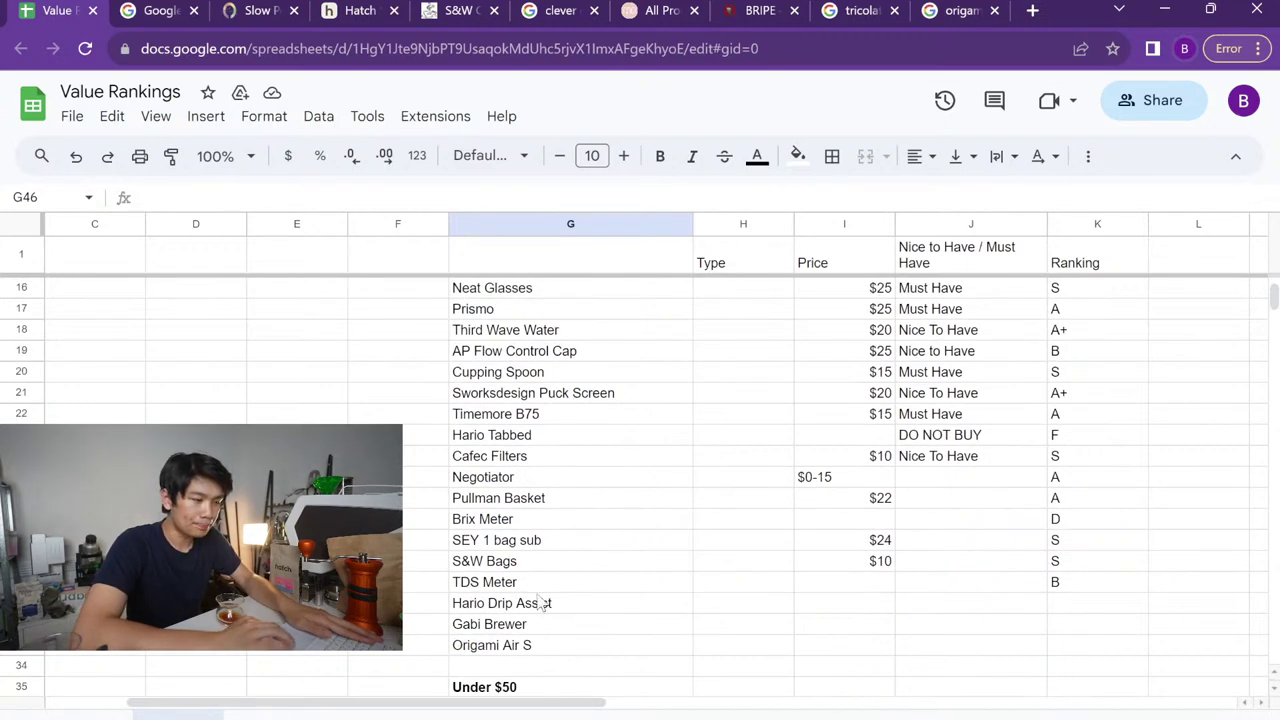
Enter "Air Kettle" in cell G34, below Origami Air S
click(493, 668)
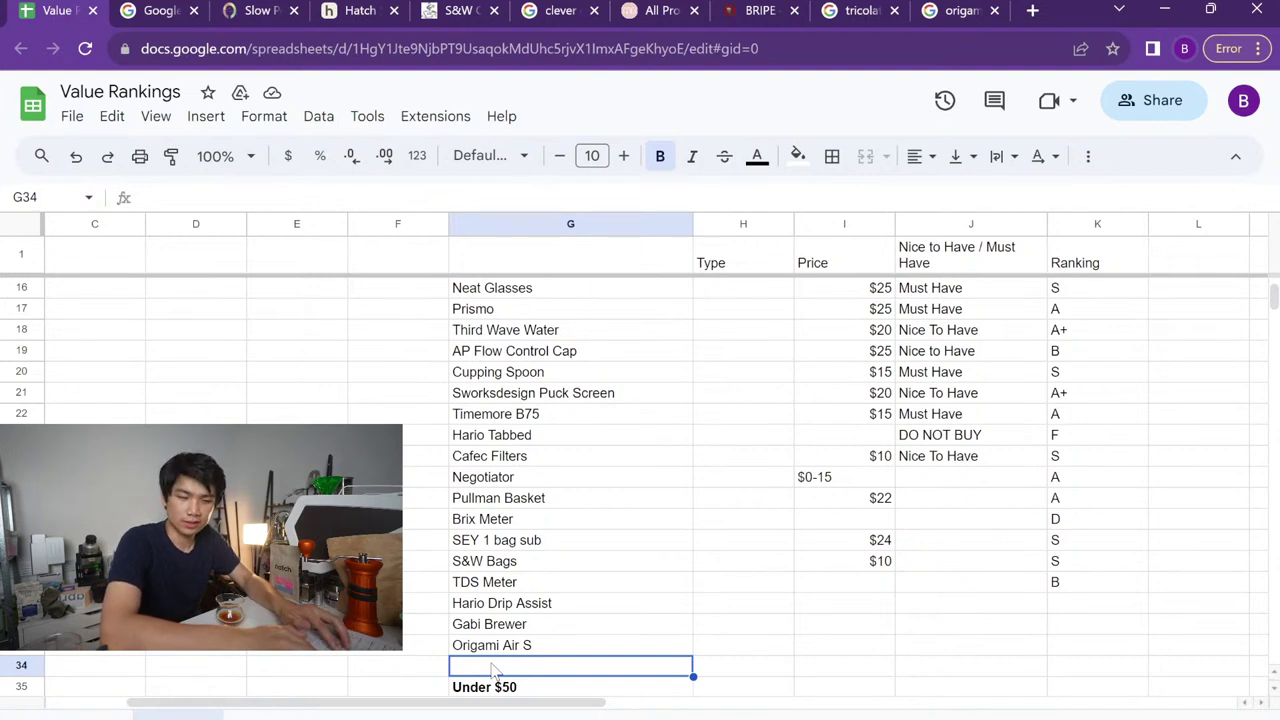
scroll(493, 668, down, 8)
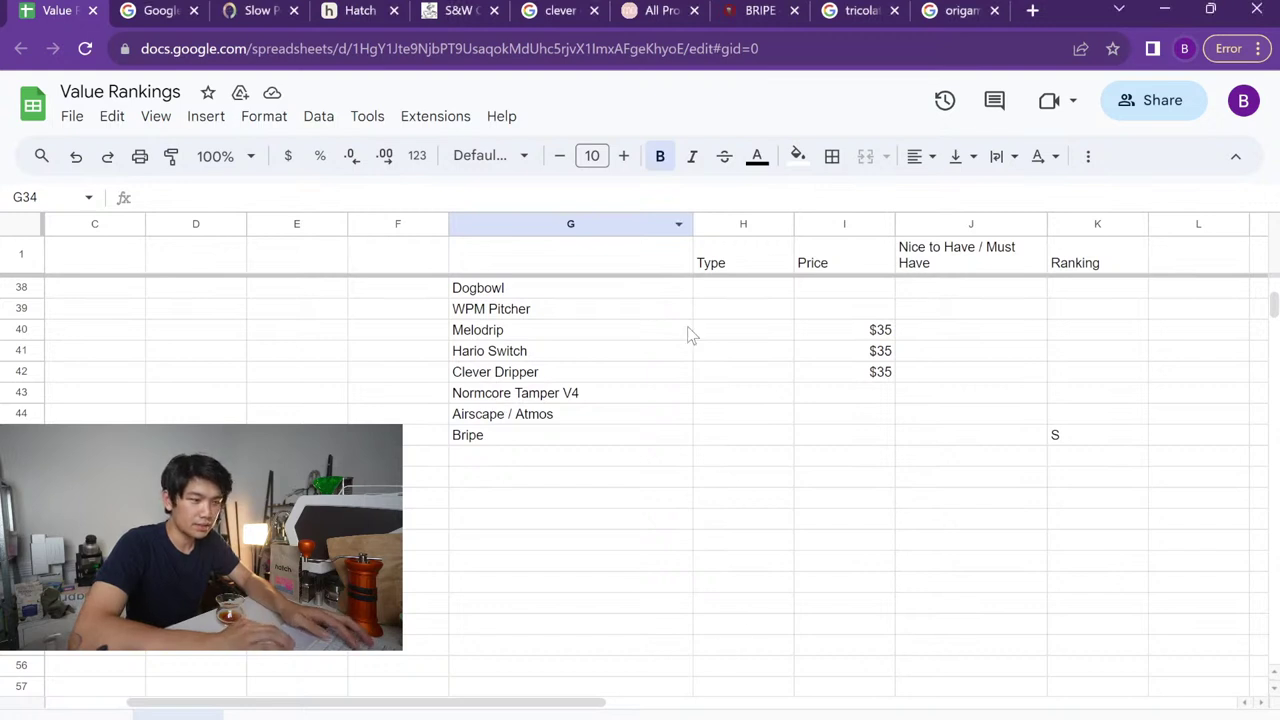
scroll(585, 517, up, 5)
text(Air )
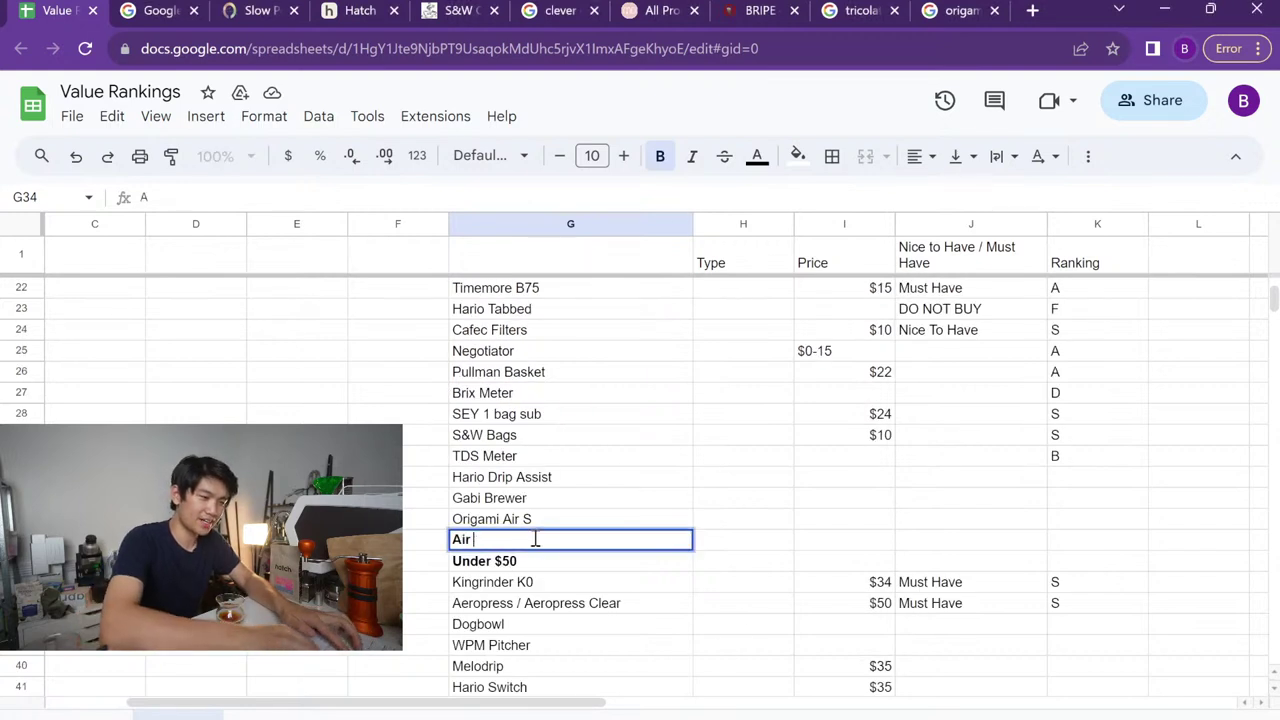
text(Kettle)
key(Return)
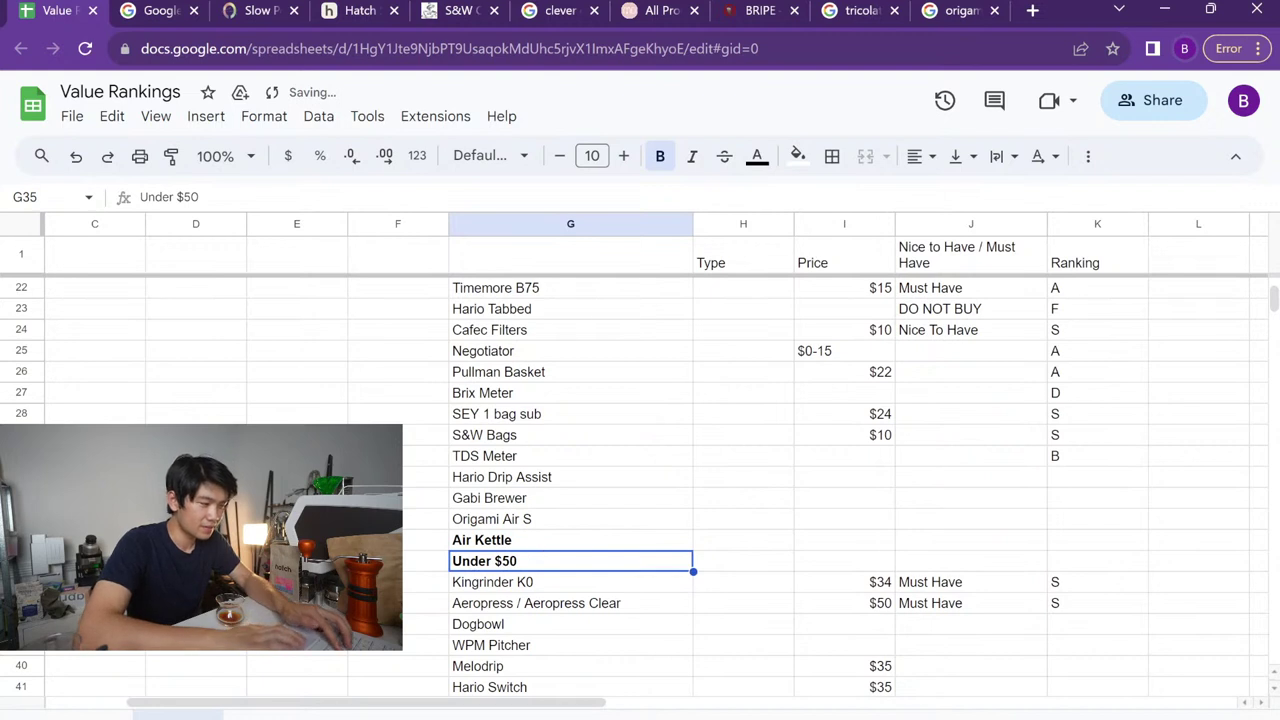
Insert an empty row above the Under $50 heading and remove the bold formatting from Air Kettle
click(20, 561)
right_click(20, 561)
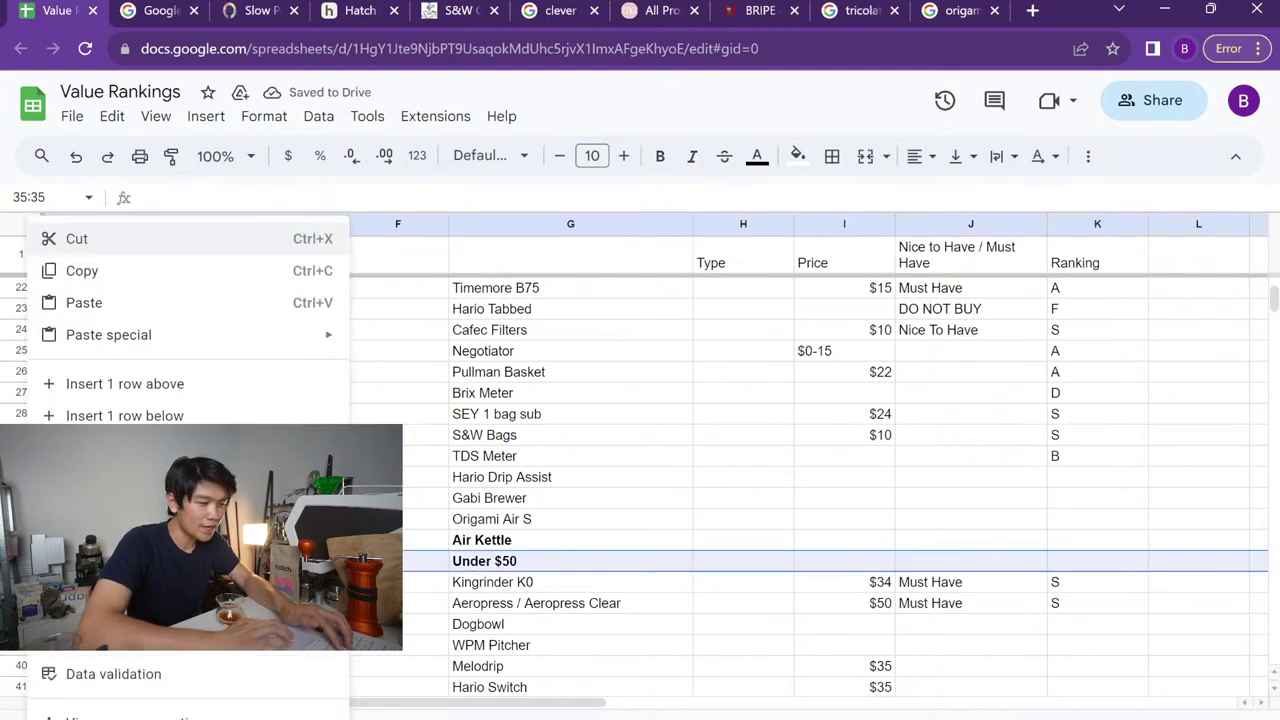
click(130, 384)
click(700, 541)
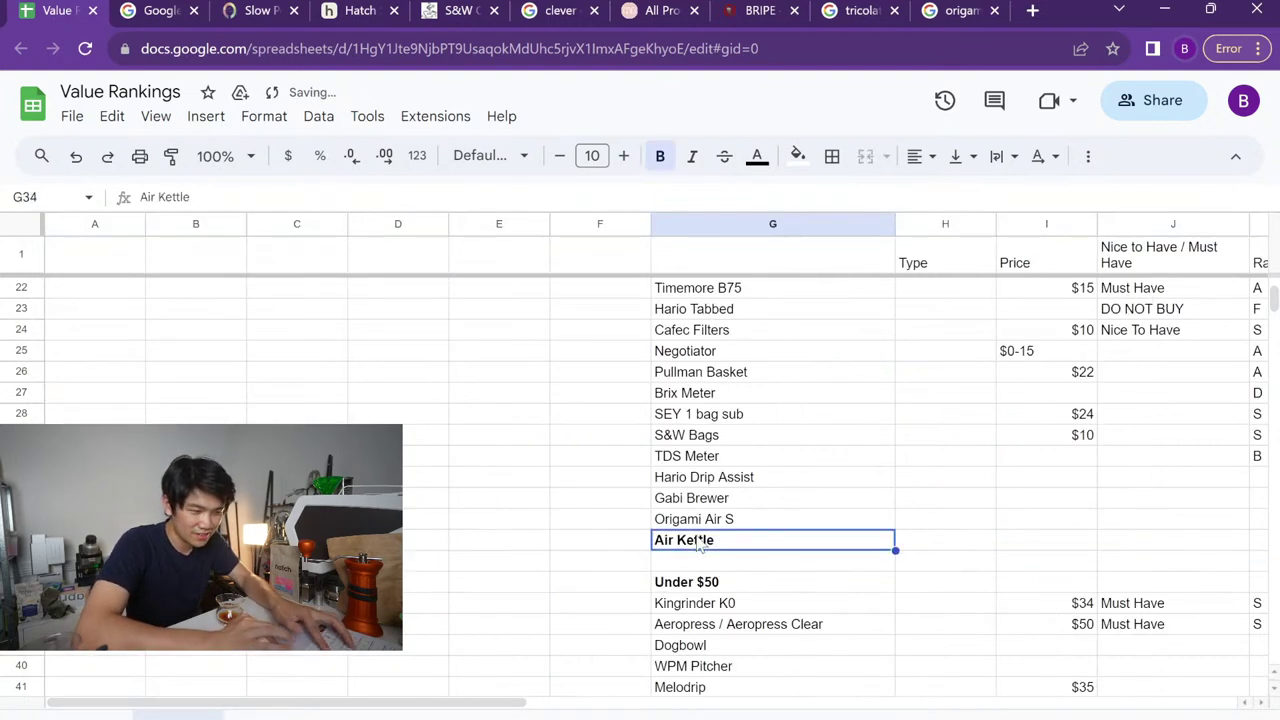
key(ctrl+b)
Look over the Under $25 items together with their price, Nice to Have / Must Have and ranking columns
scroll(697, 540, right, 2)
scroll(697, 540, up, 3)
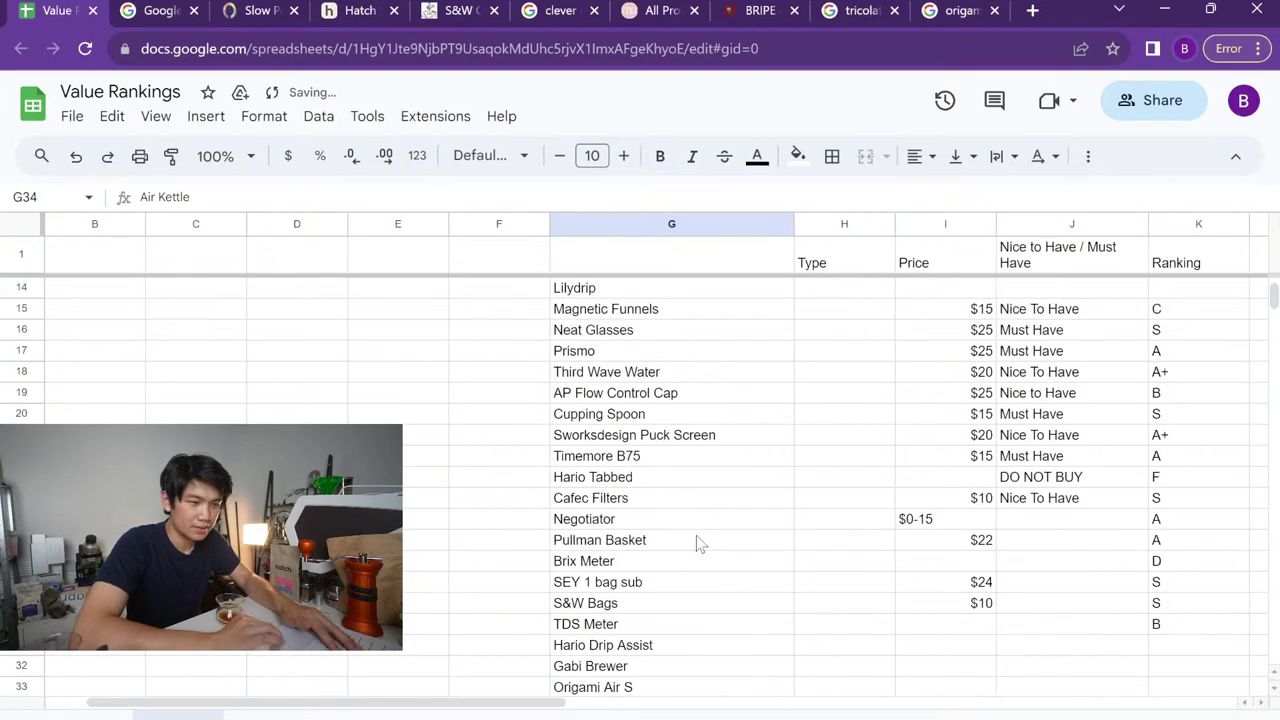
scroll(697, 540, right, 2)
scroll(696, 540, up, 3)
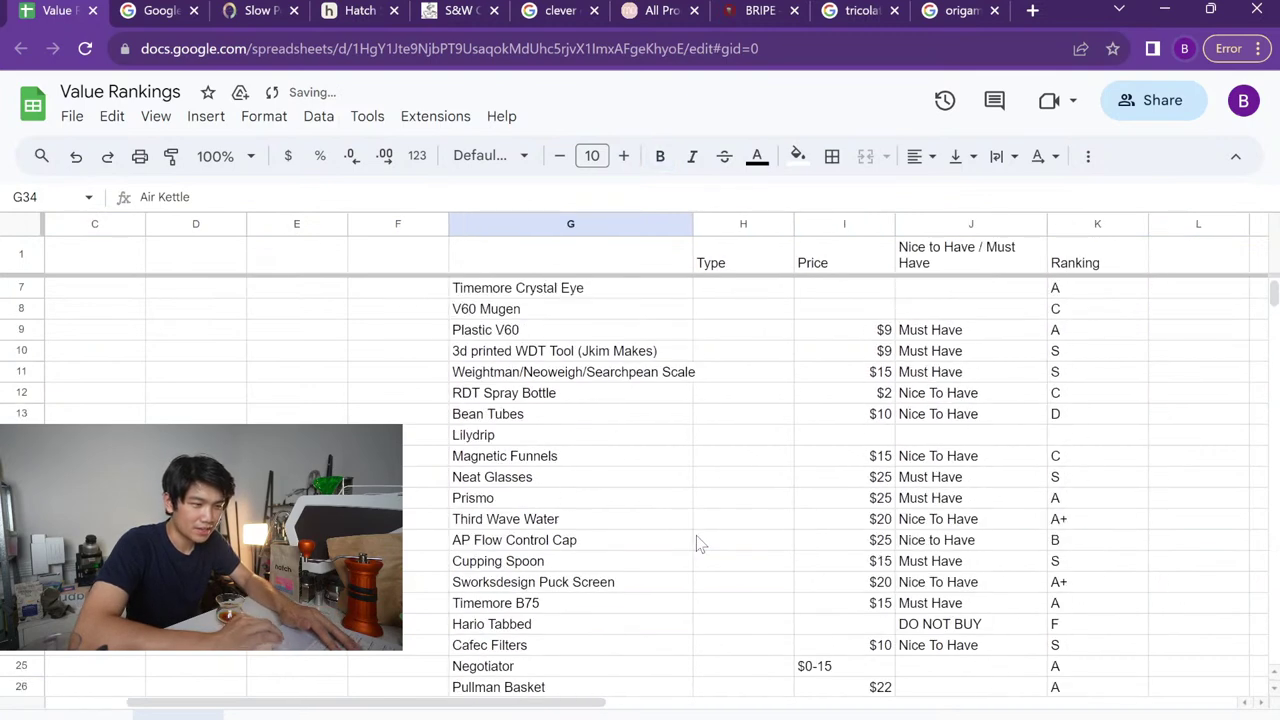
click(960, 436)
scroll(868, 512, right, 2)
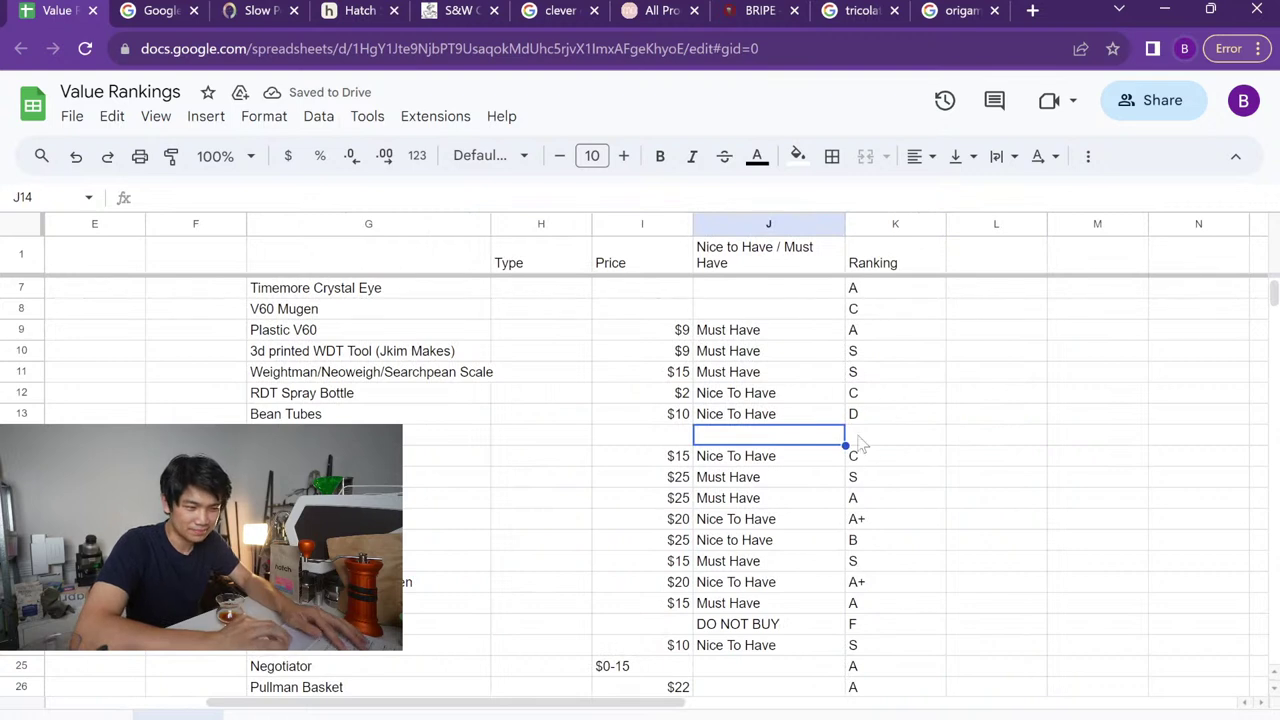
scroll(855, 437, left, 1)
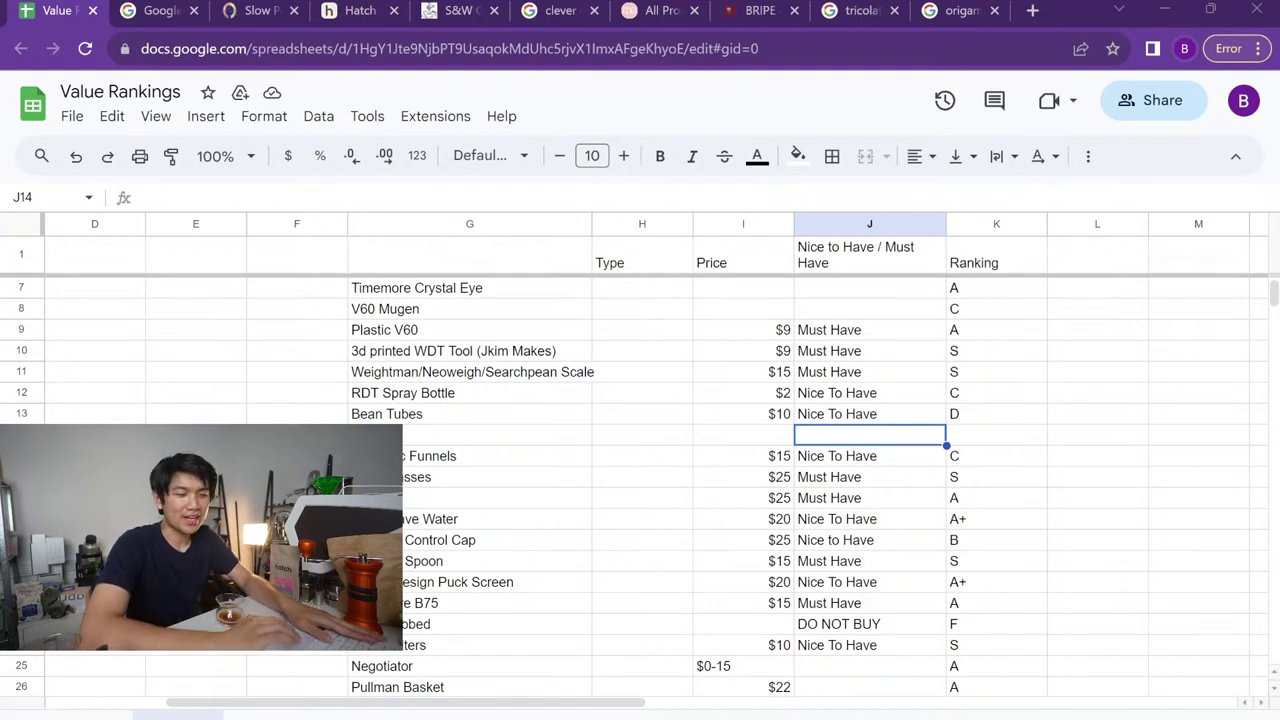
scroll(716, 500, up, 2)
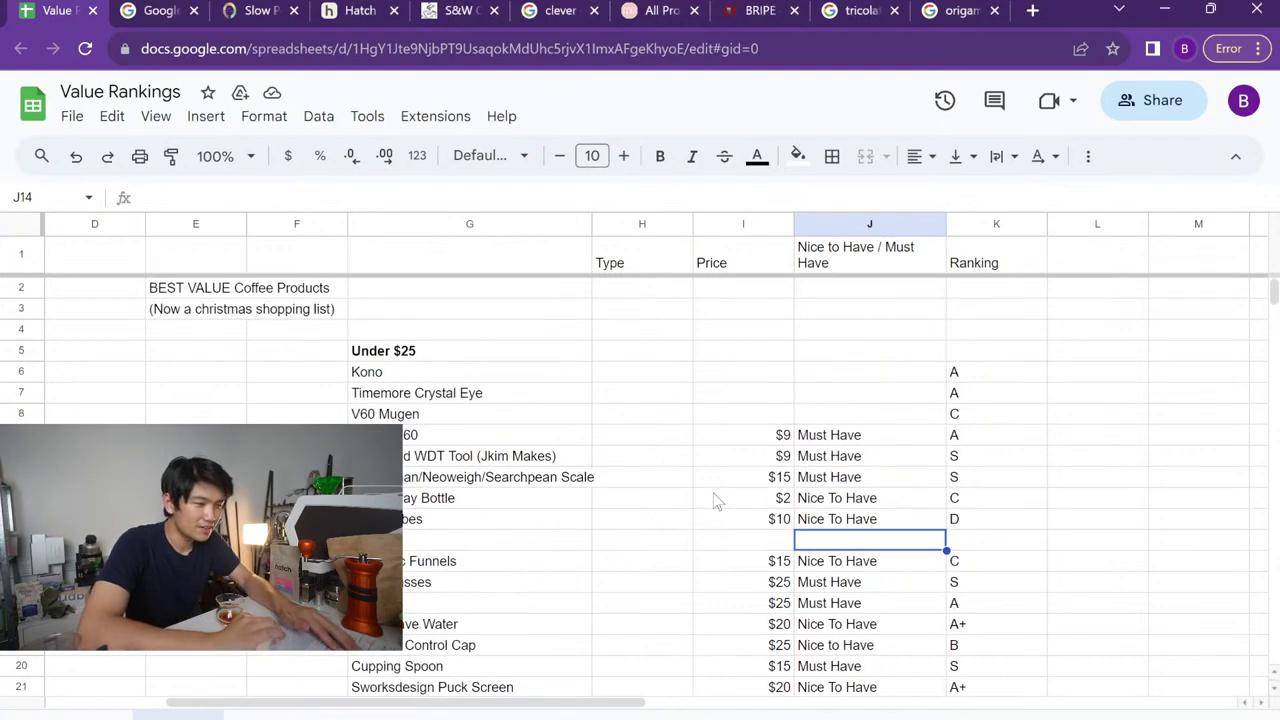
scroll(716, 500, down, 1)
scroll(716, 500, up, 1)
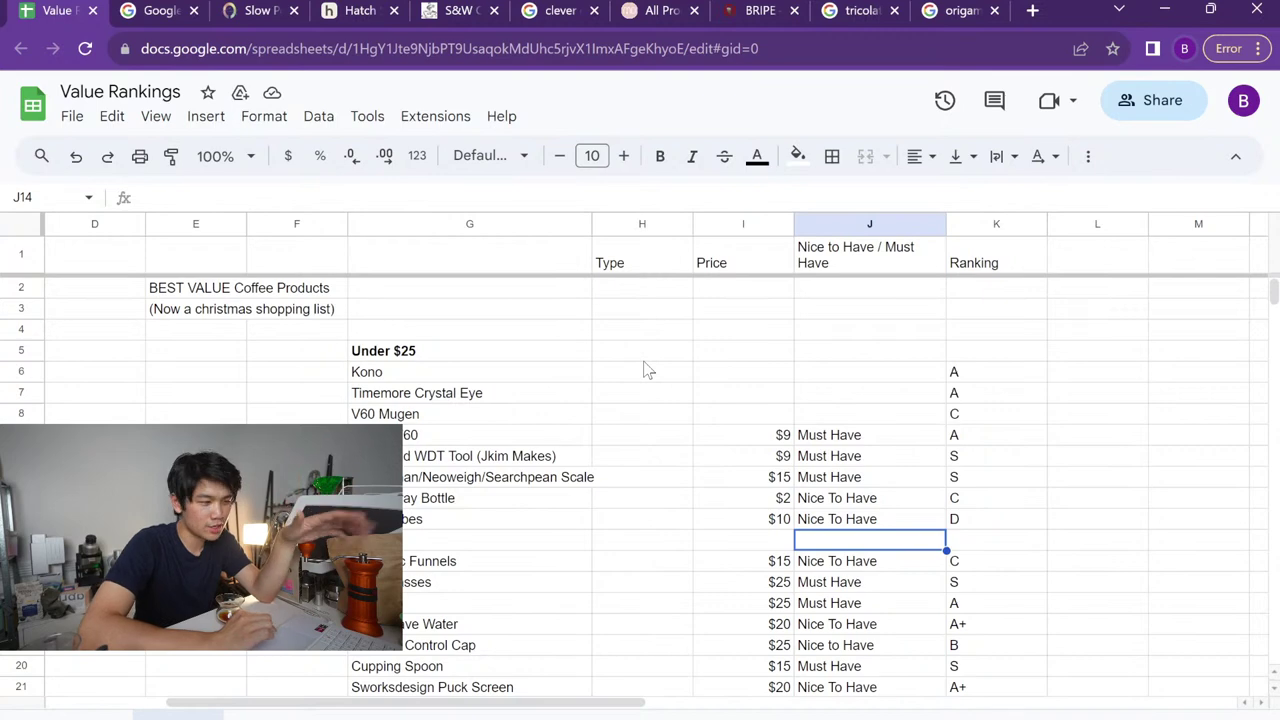
Set the type of SEY 1 bag sub and S&W Bags to "Coffee" in cells H28 and H29
scroll(634, 404, down, 3)
scroll(634, 404, down, 3)
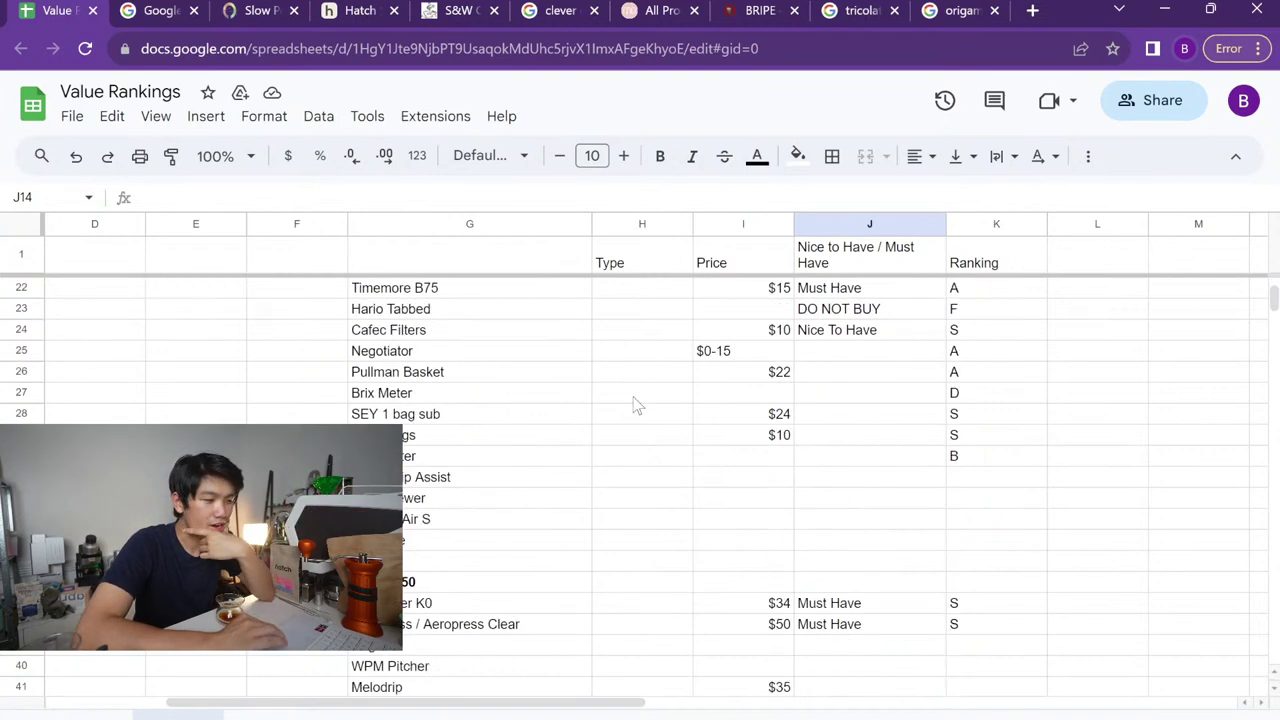
click(637, 410)
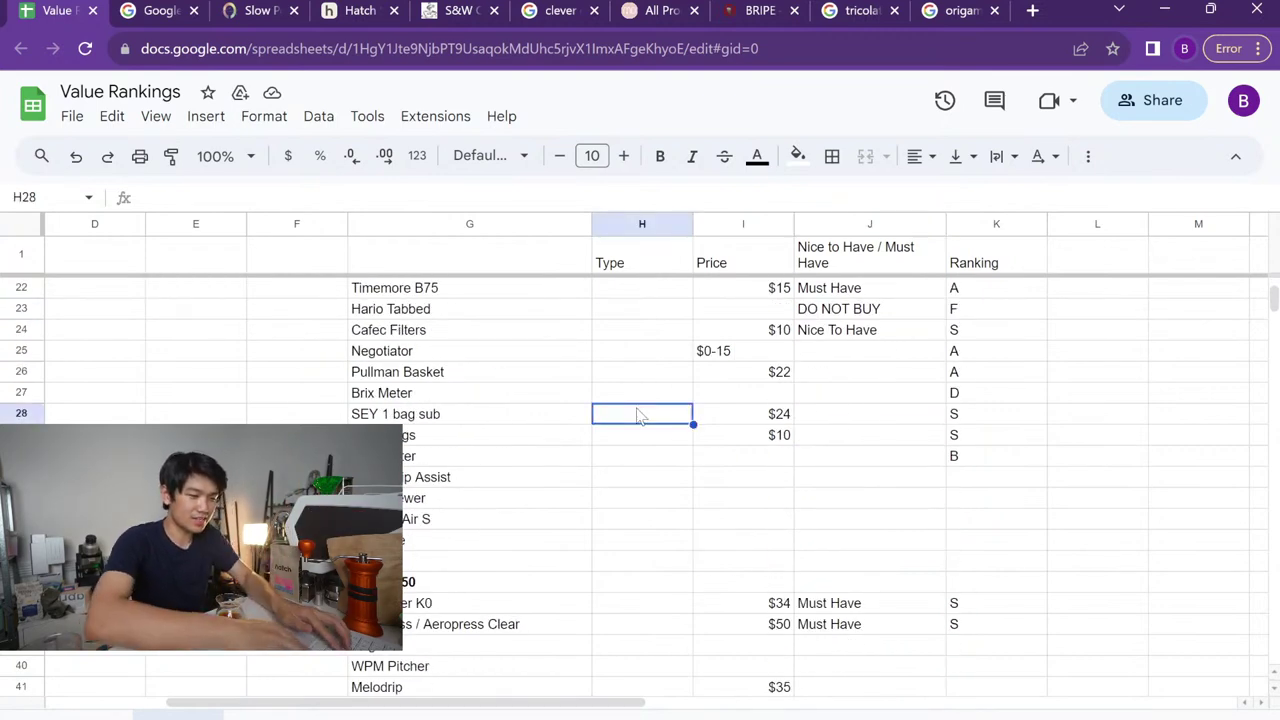
text(Coffee)
key(Return)
text(Cof)
key(Return)
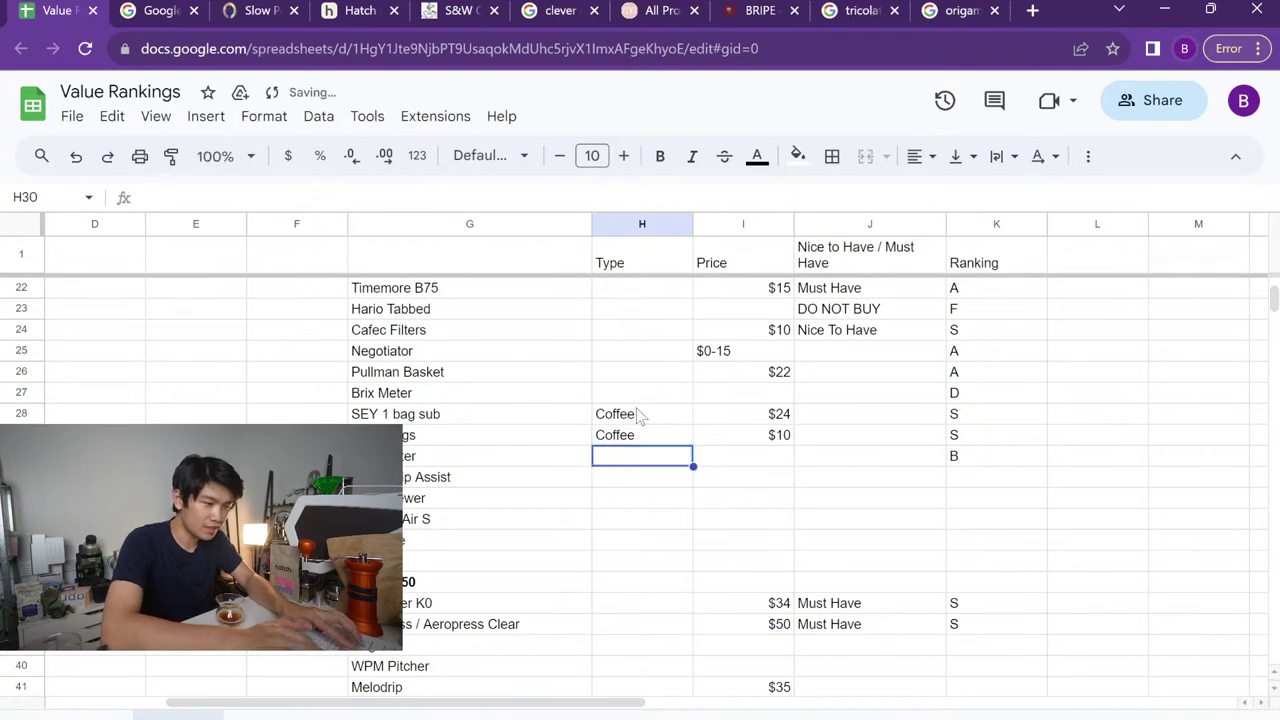
Enter the type "Dripper" for Kono and copy it down through Plastic V60, filling H6:H9
scroll(640, 416, up, 1)
scroll(637, 415, up, 6)
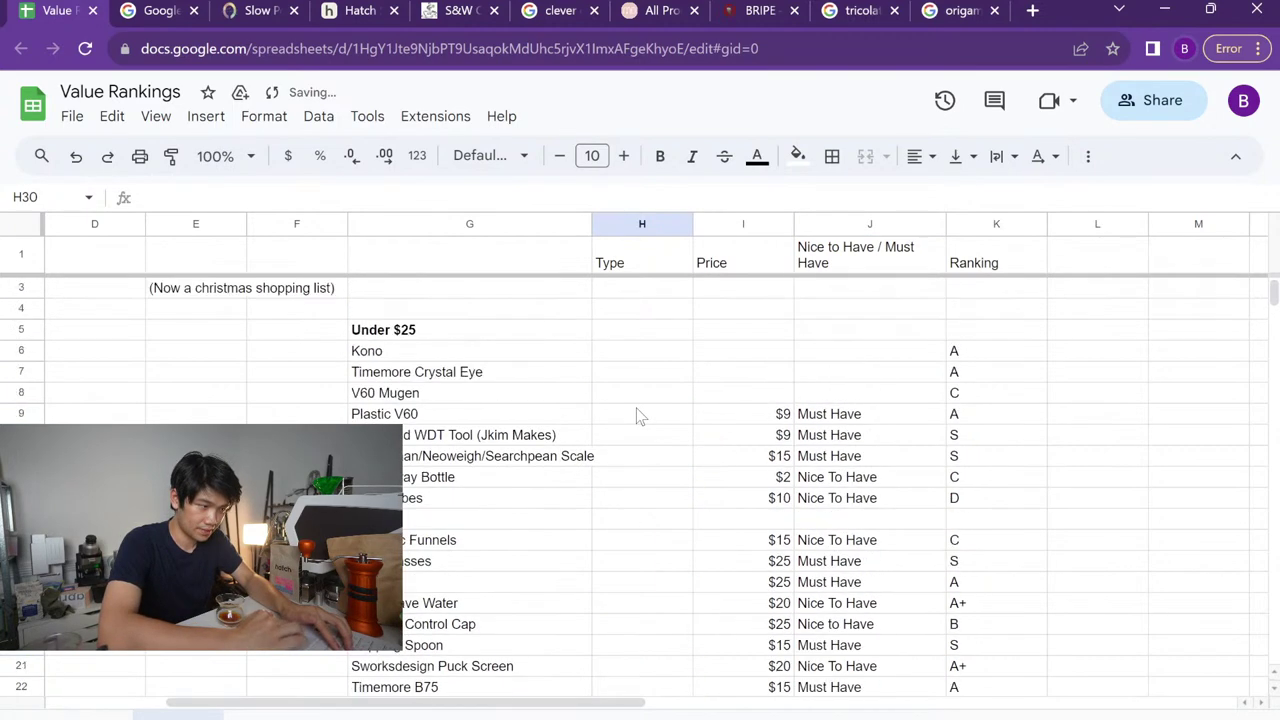
click(645, 372)
text(Dripper)
key(Return)
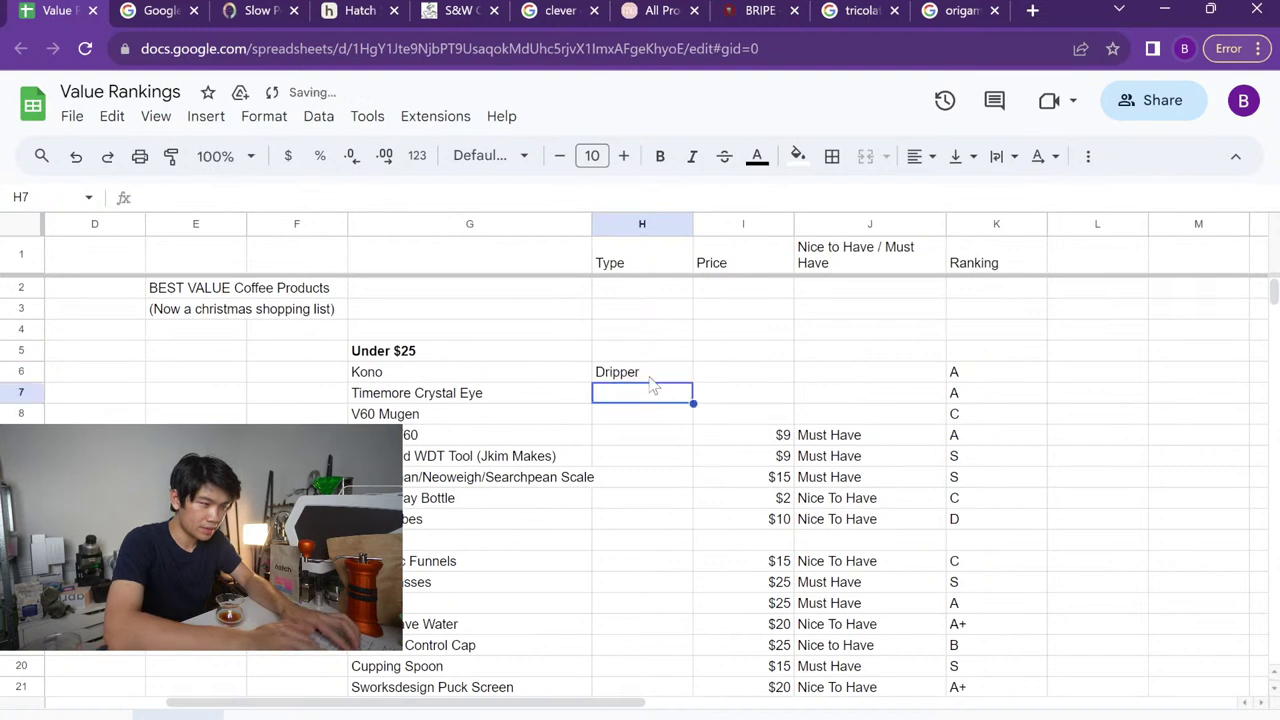
click(652, 379)
key(ctrl+c)
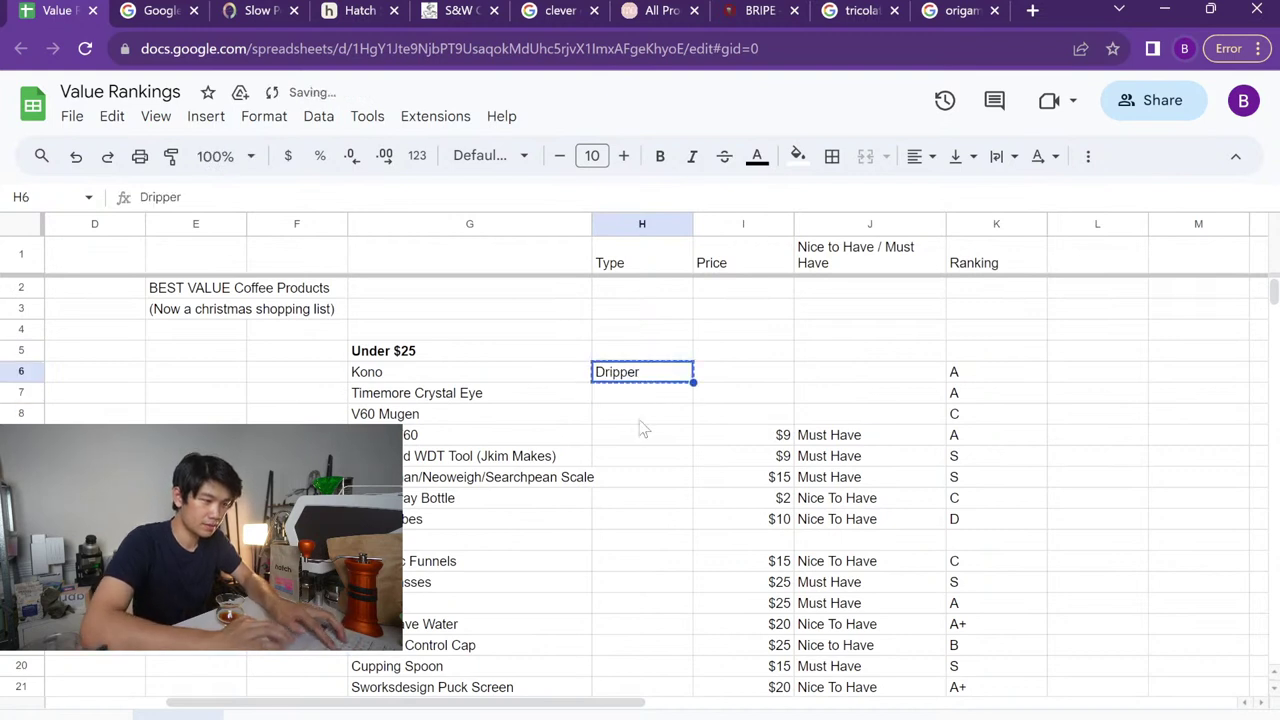
shift+click(643, 434)
key(ctrl+v)
Paste the type "Dripper" for Timemore B75 in cell H22
scroll(641, 428, down, 3)
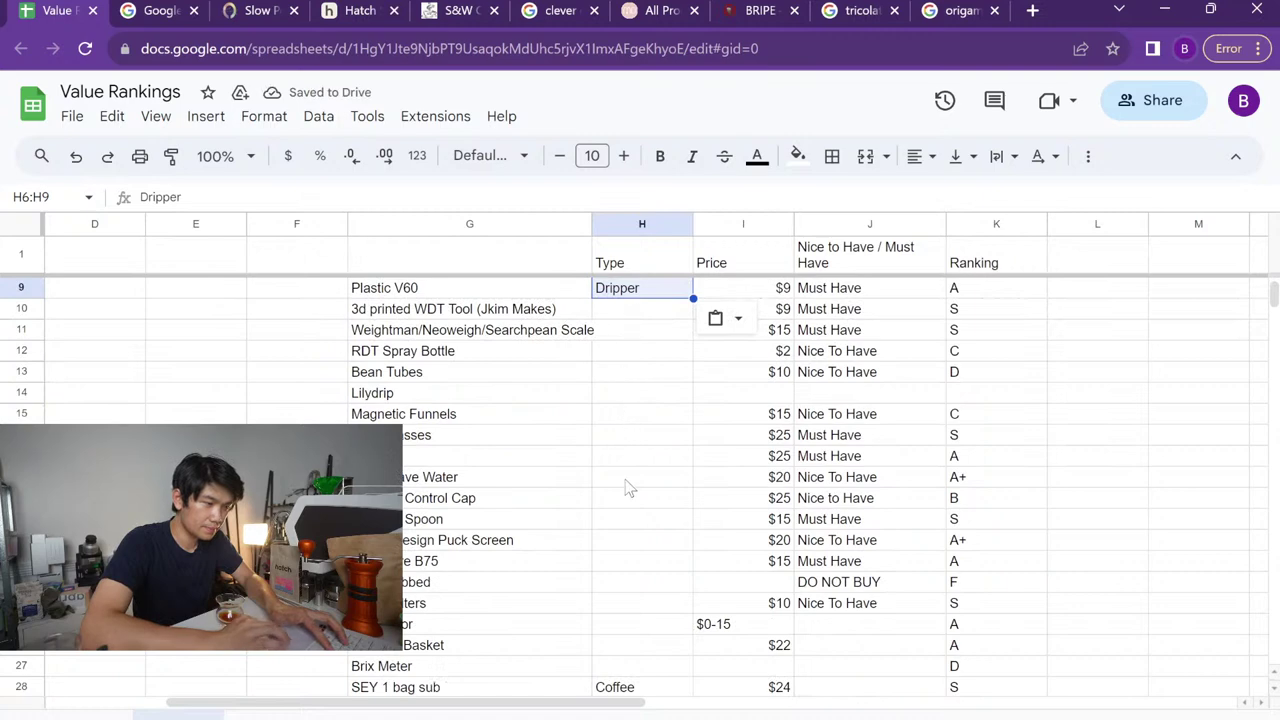
scroll(628, 487, down, 1)
scroll(631, 410, down, 1)
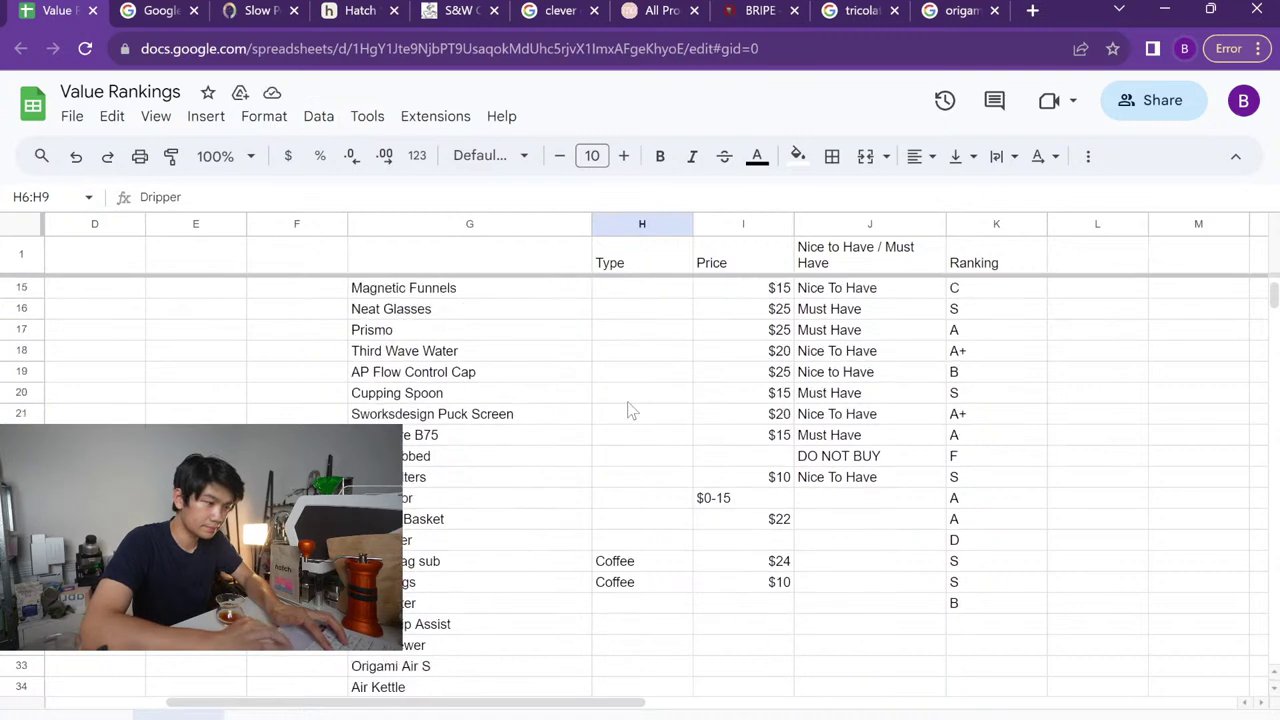
click(617, 436)
key(ctrl+v)
Paste the type "Dripper" for Origami Air S, Gabi Brewer and Hario Drip Assist
scroll(622, 440, down, 2)
scroll(622, 444, down, 1)
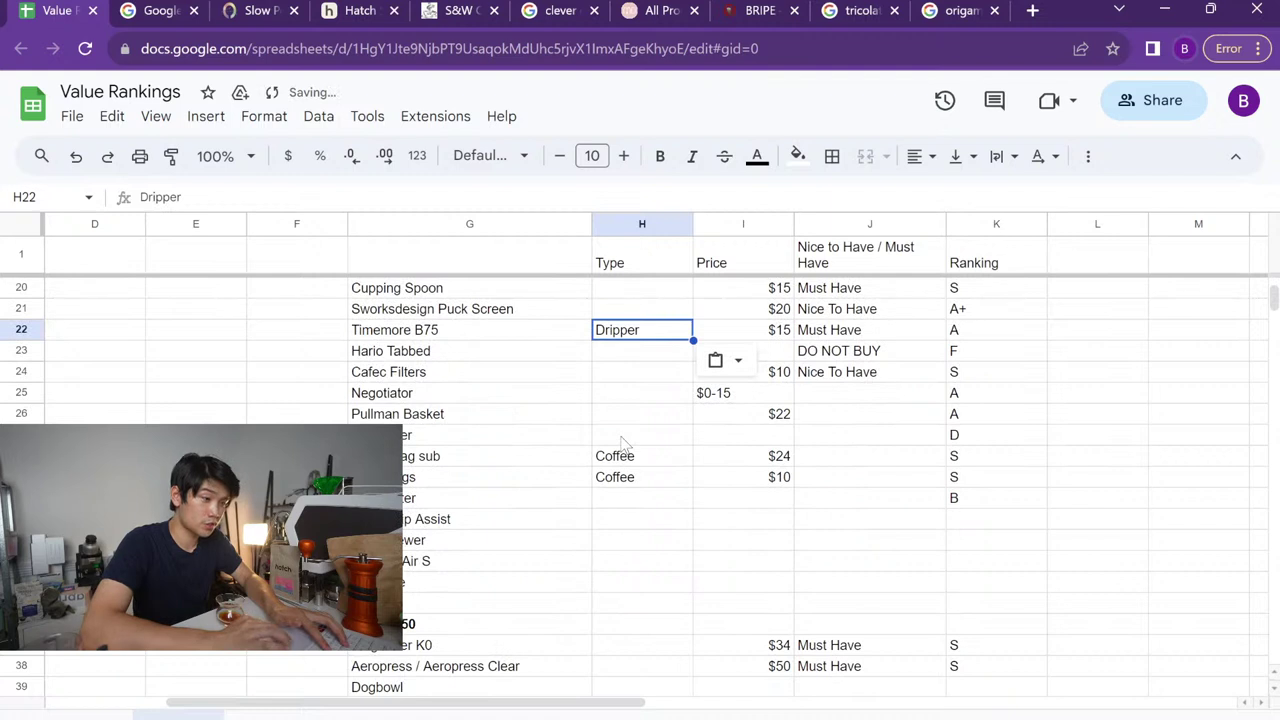
click(613, 566)
key(ctrl+v)
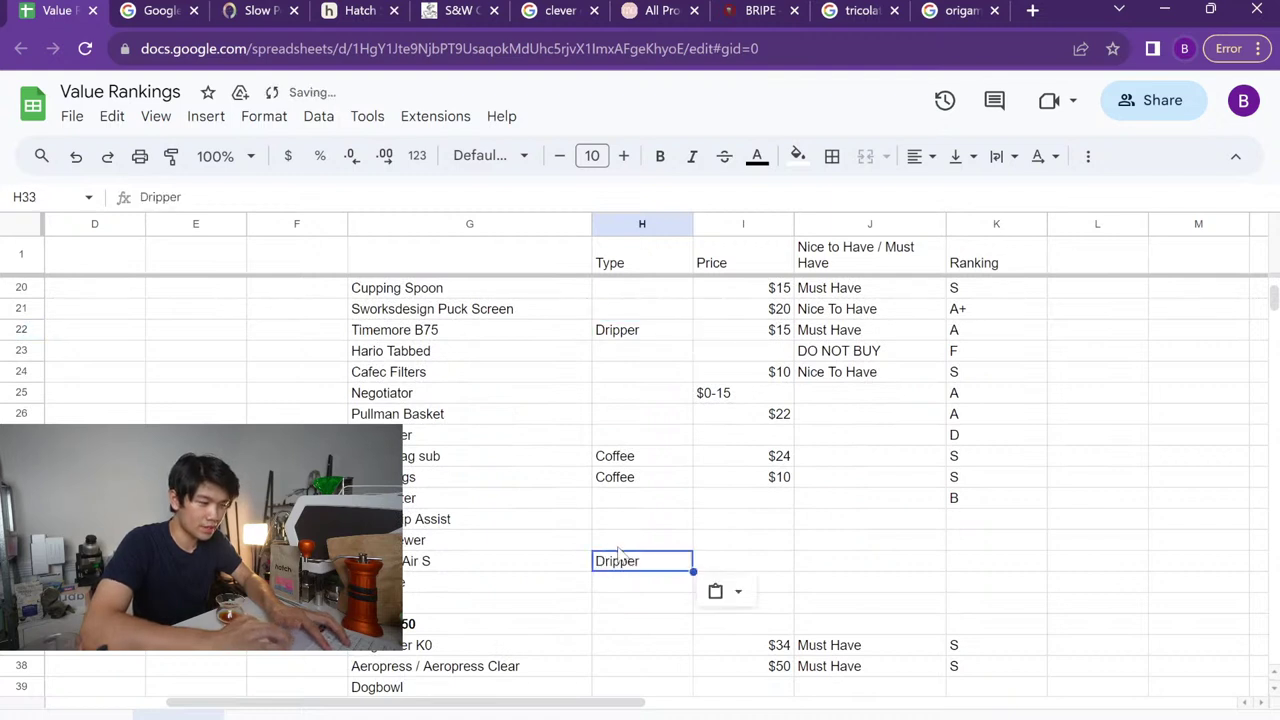
click(619, 543)
key(ctrl+v)
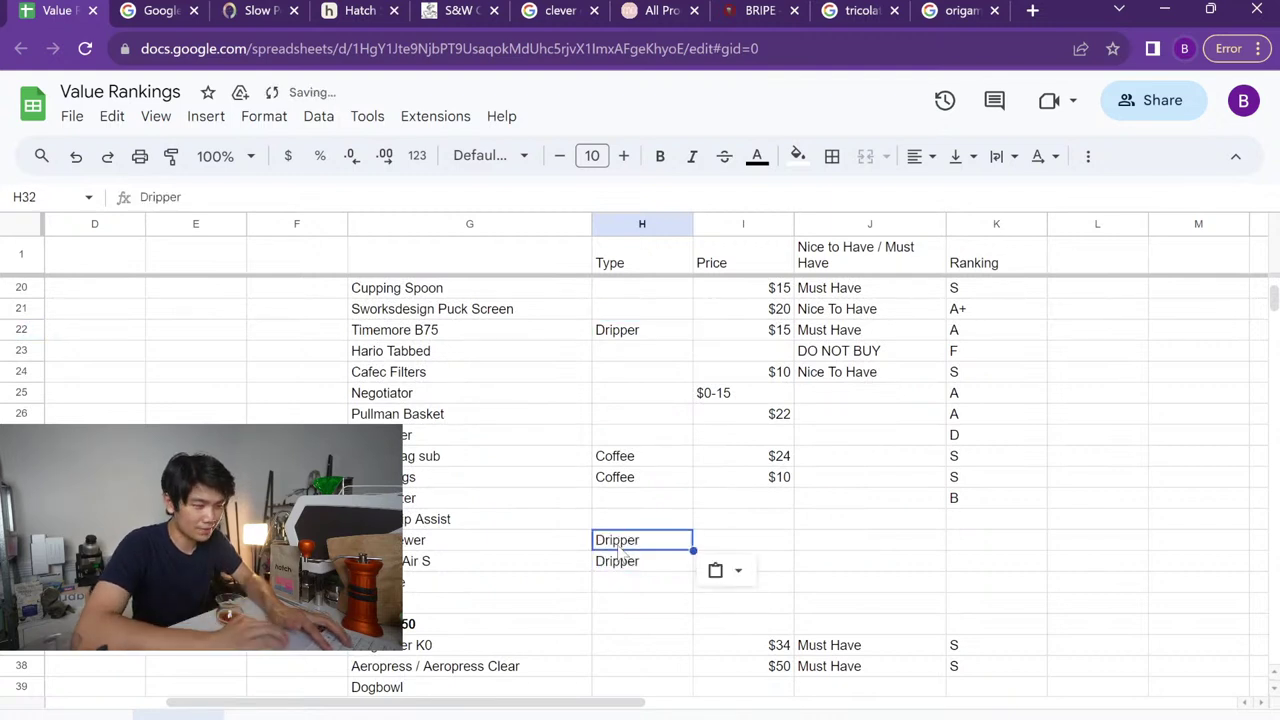
click(621, 526)
key(ctrl+v)
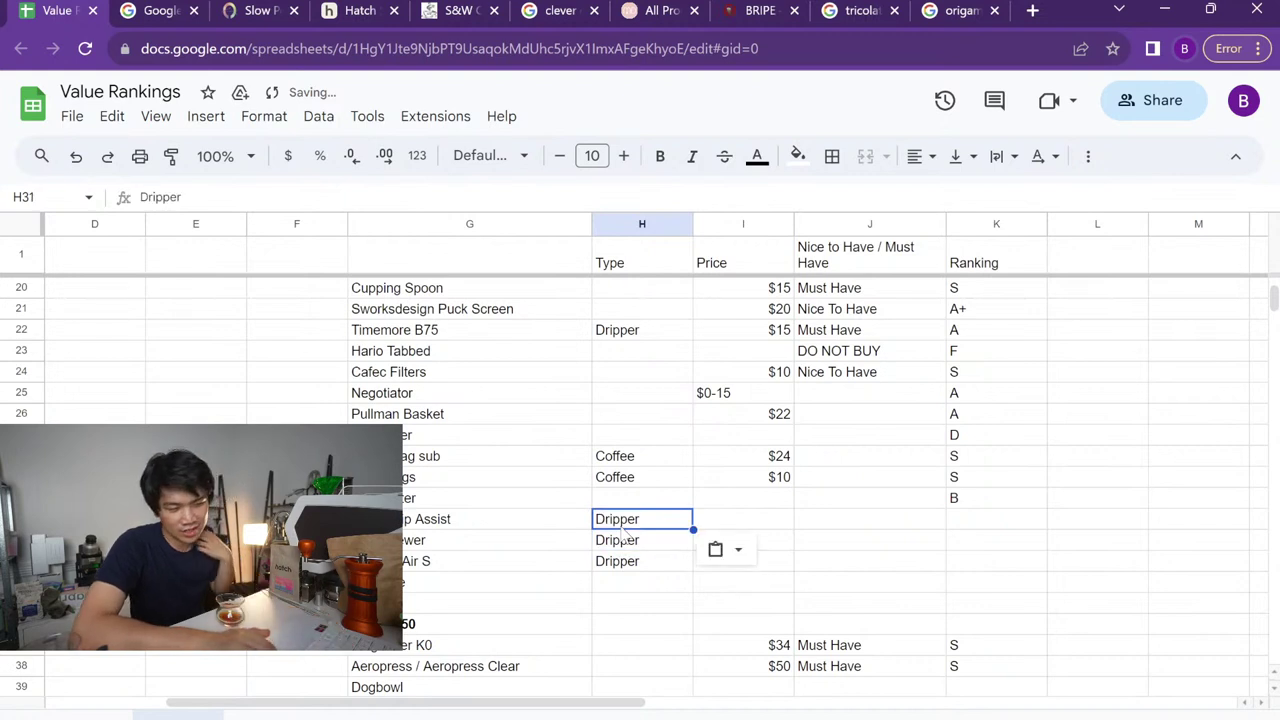
Set the type of Air Kettle to "Kettle" in cell H34
click(635, 583)
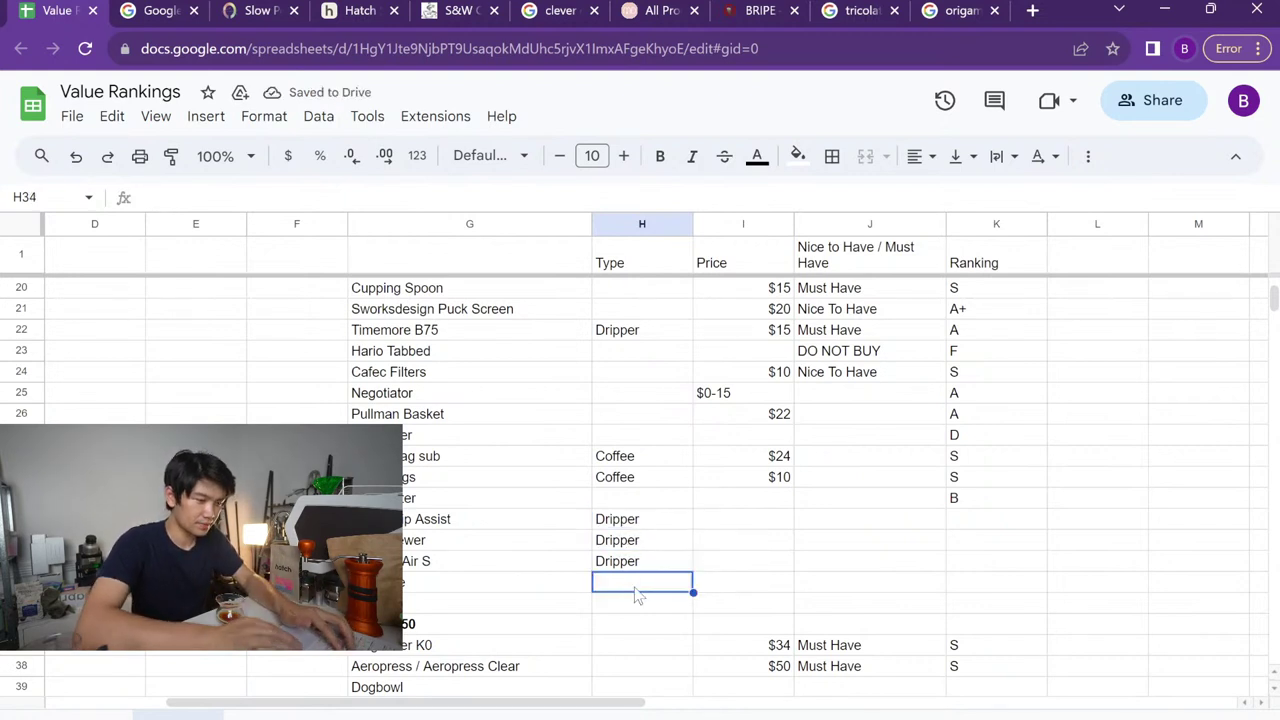
text(Kettle)
key(Return)
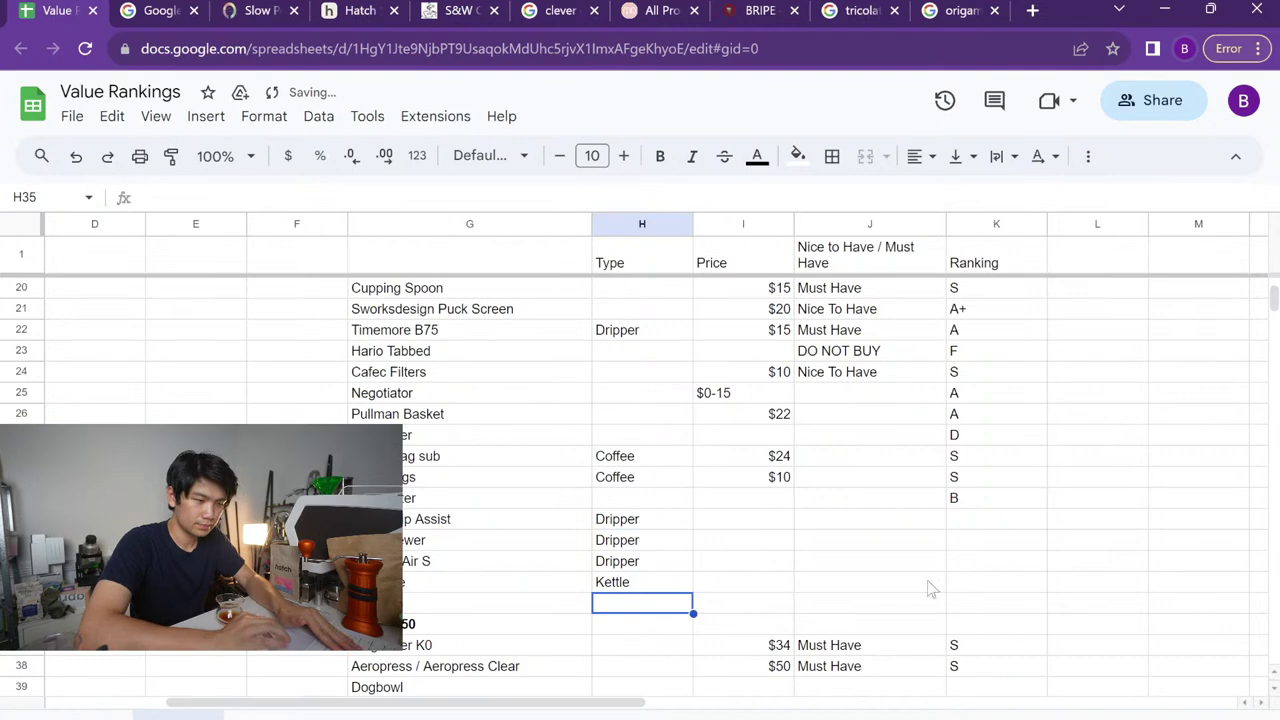
Paste the type "Dripper" for Lilydrip in cell H14
click(610, 500)
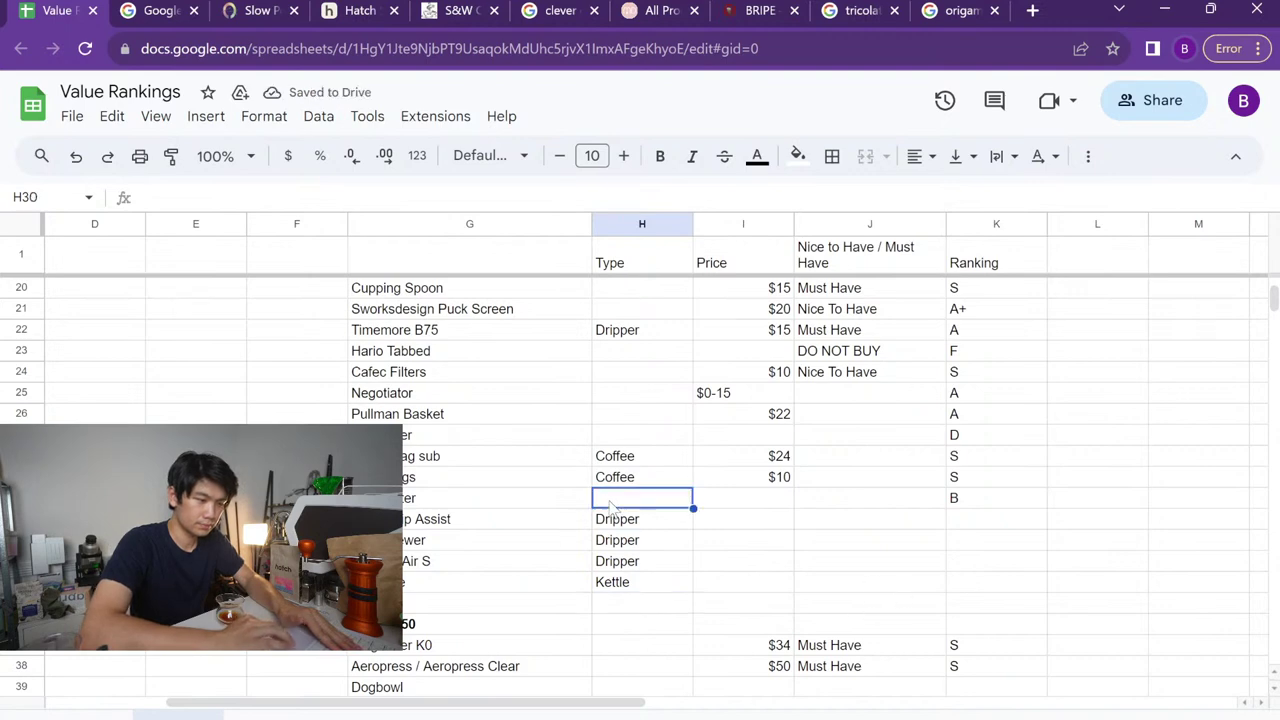
scroll(612, 507, up, 5)
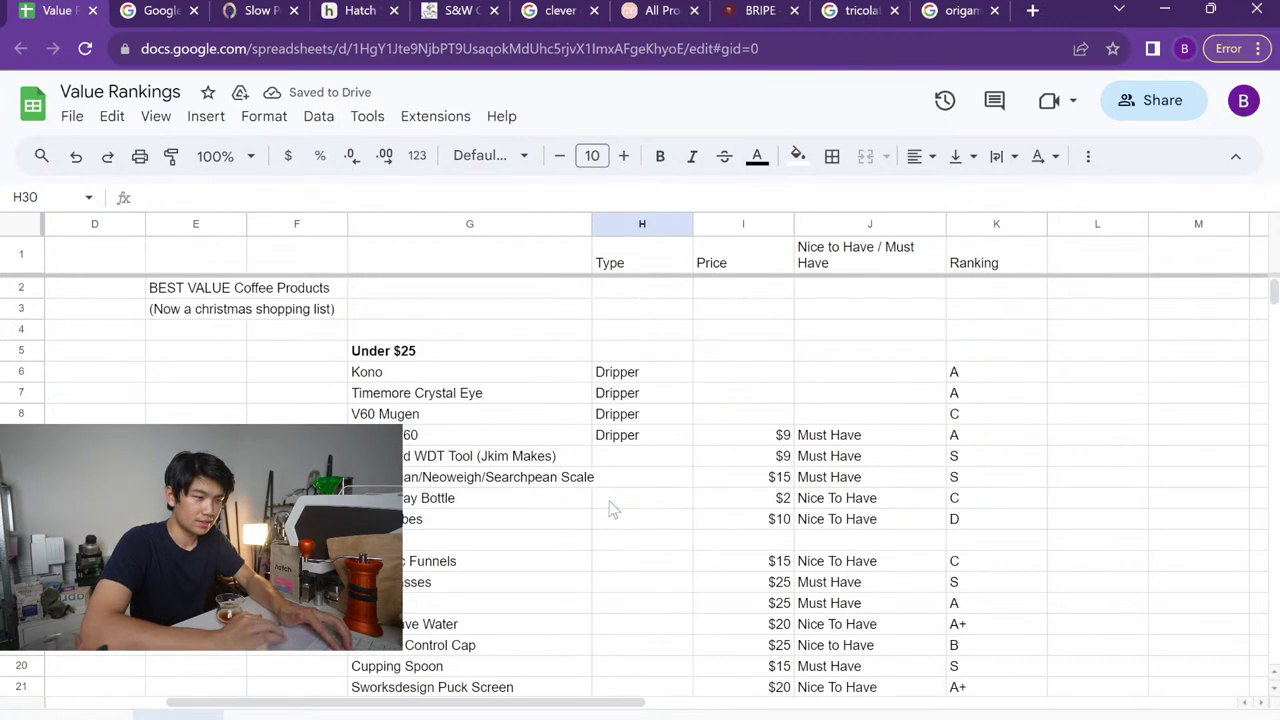
scroll(612, 508, down, 2)
scroll(612, 508, up, 1)
click(614, 440)
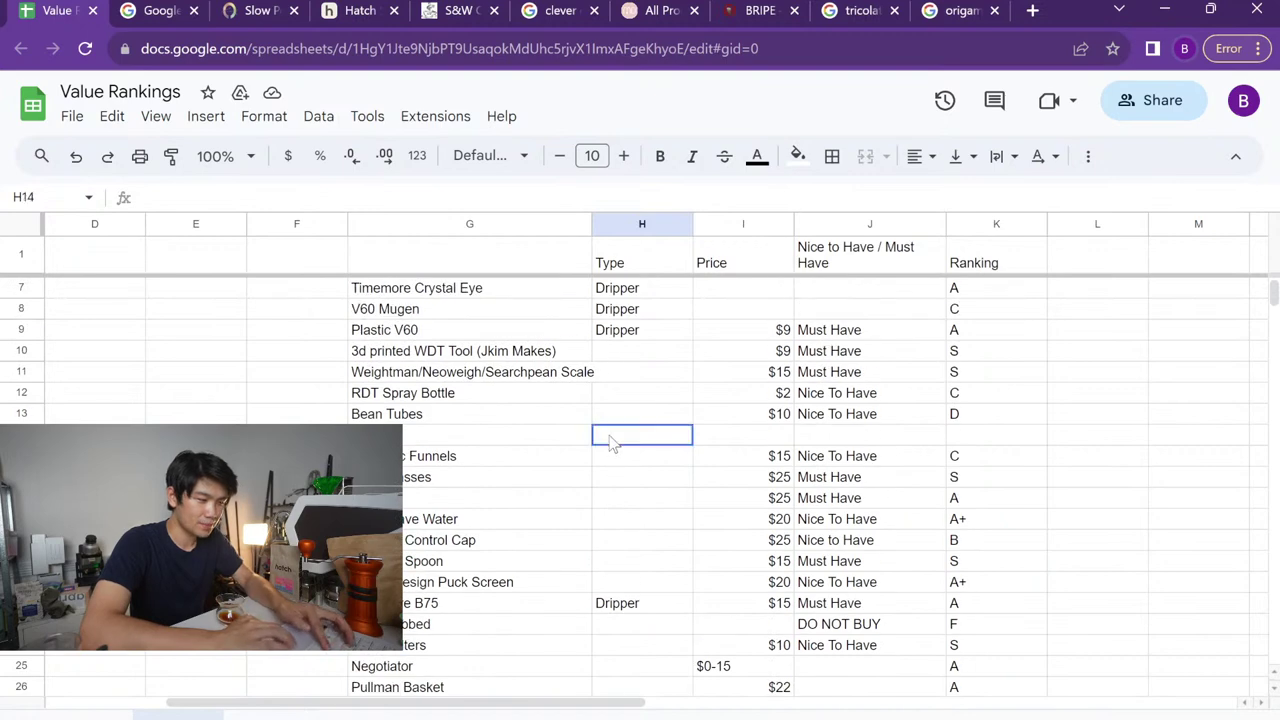
key(ctrl+v)
Enter the type "Aeropress" for Prismo in H17 and copy it to AP Flow Control Cap in H19
scroll(606, 494, down, 1)
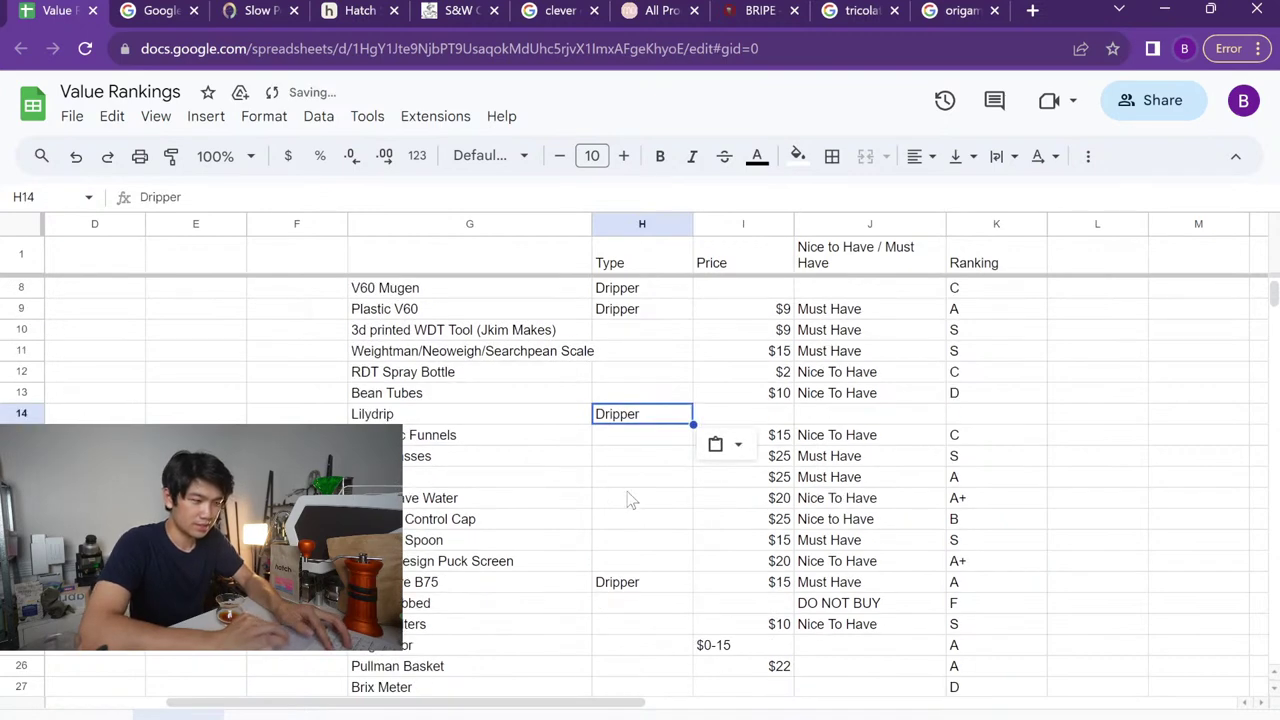
scroll(626, 497, up, 3)
scroll(630, 497, down, 2)
scroll(646, 343, up, 1)
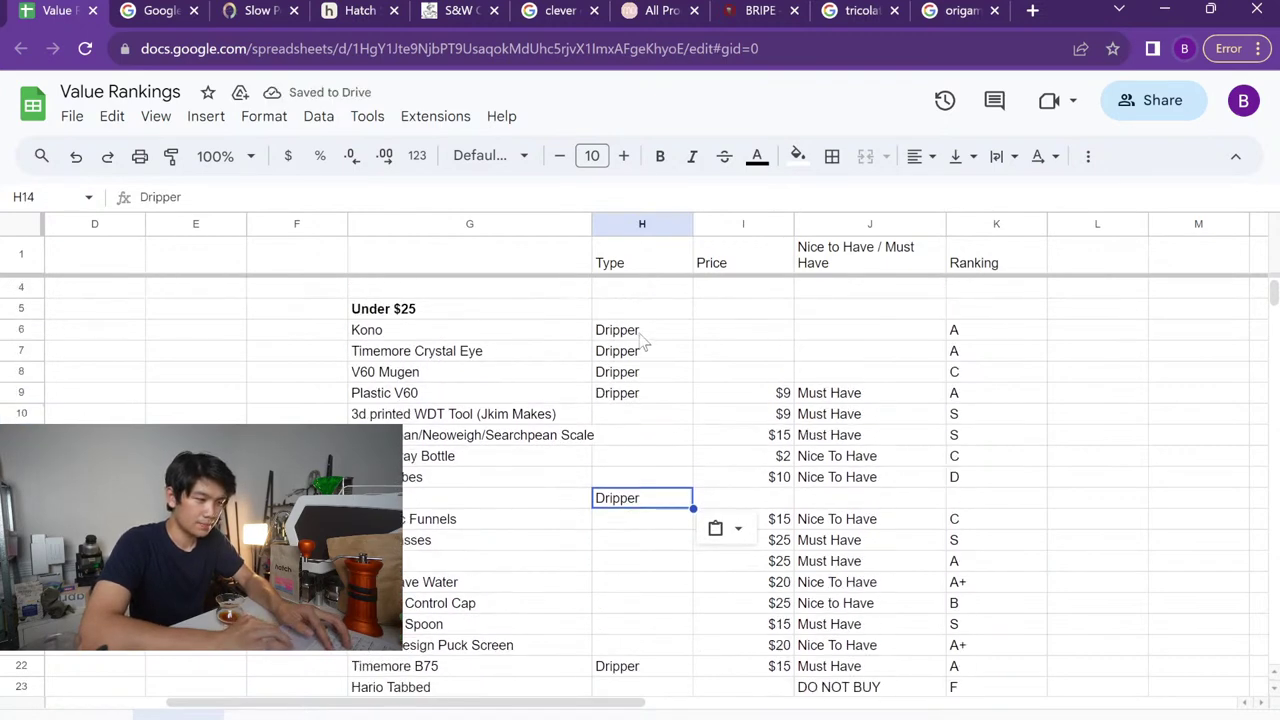
scroll(642, 342, down, 5)
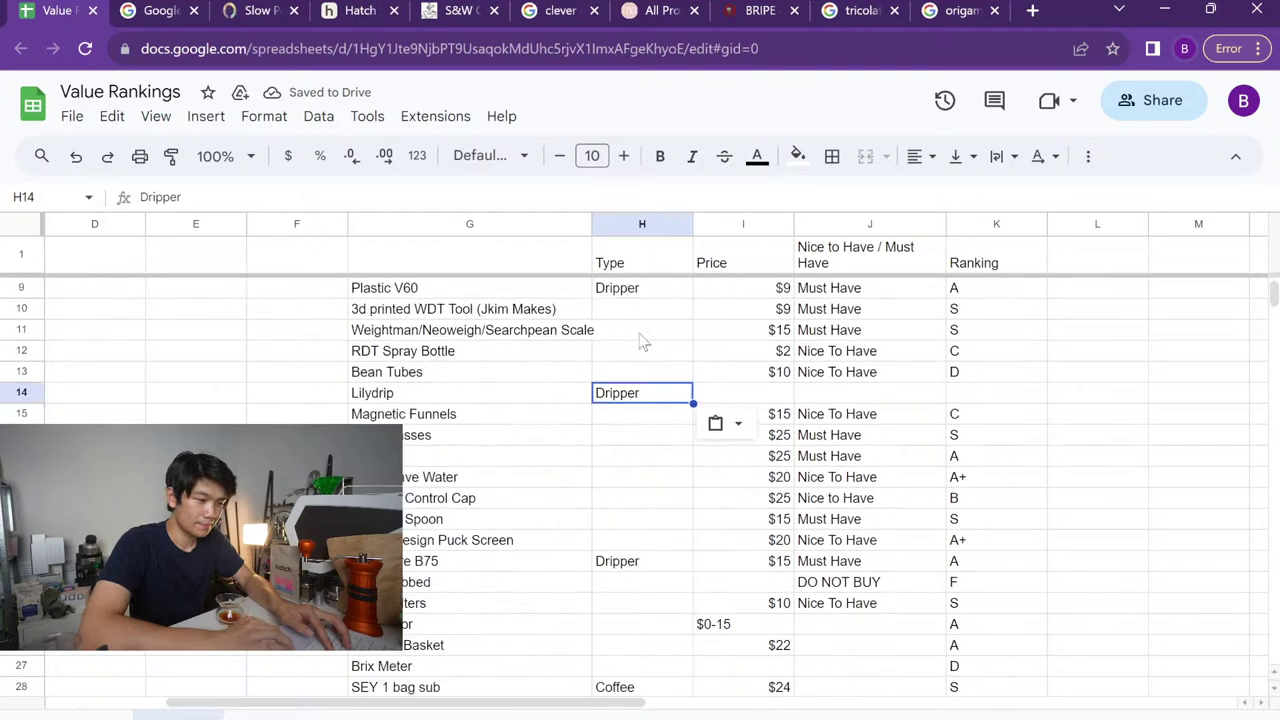
click(618, 458)
text(Aeropress)
key(Return)
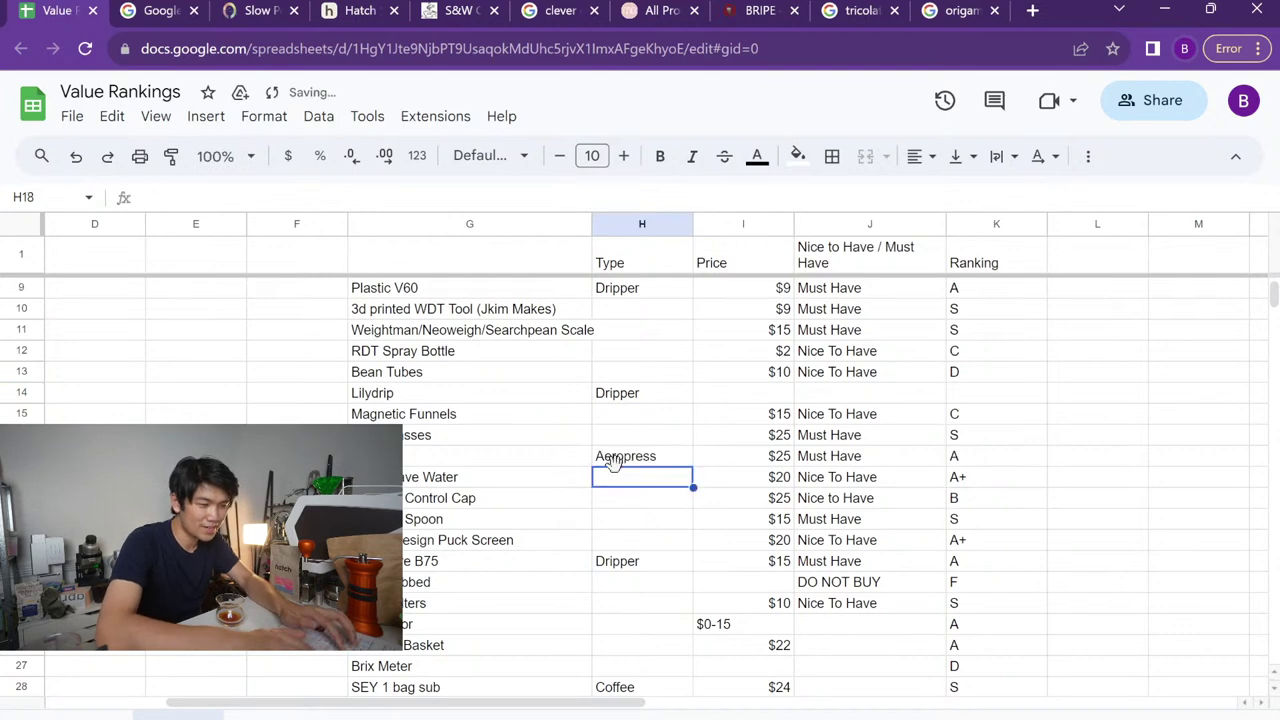
click(622, 462)
key(ctrl+c)
click(622, 498)
key(ctrl+v)
Review the Under $25 items and their types, then check the rankings of Kono and Timemore Crystal Eye
scroll(622, 500, down, 2)
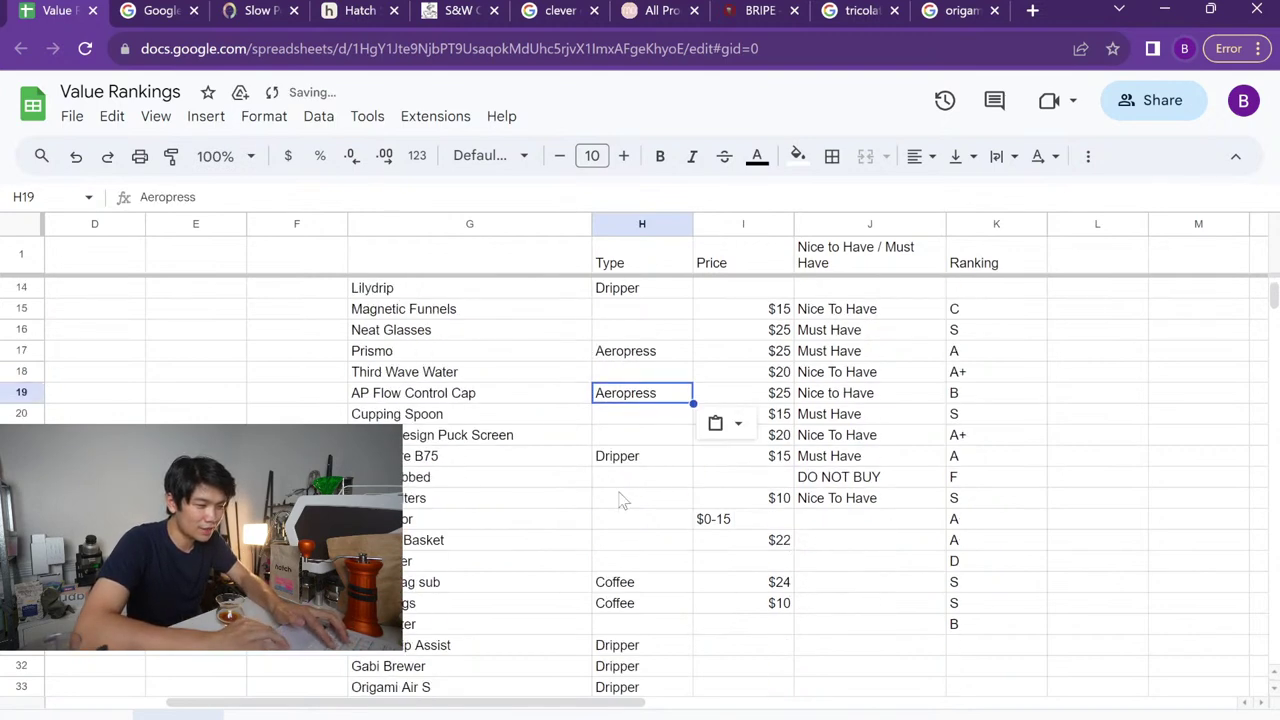
scroll(620, 500, up, 1)
scroll(622, 500, down, 2)
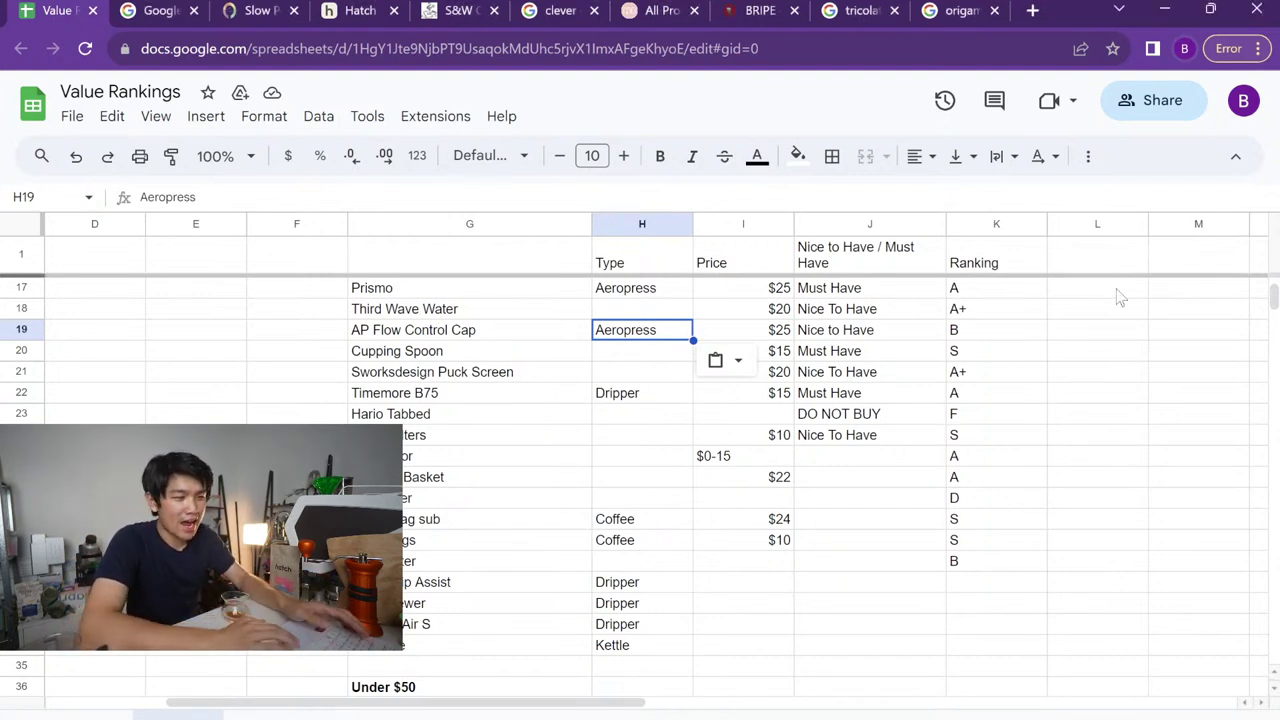
scroll(1000, 390, left, 1)
click(576, 378)
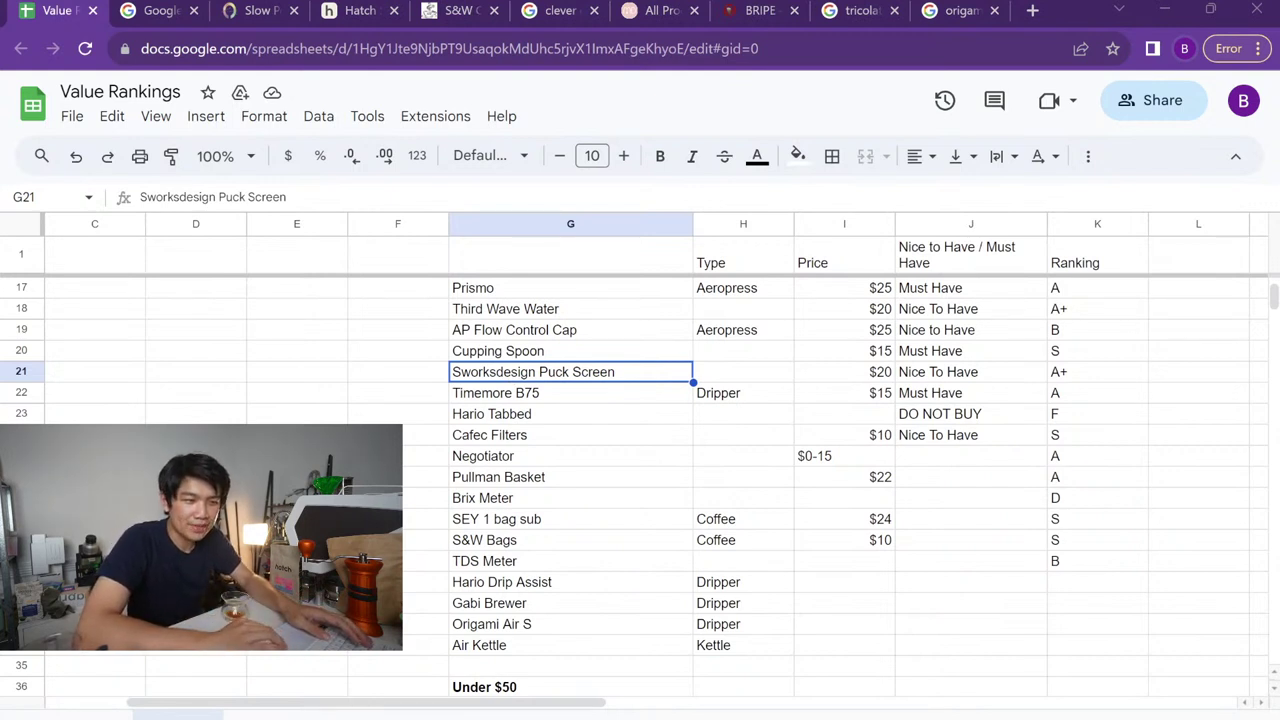
scroll(925, 545, up, 5)
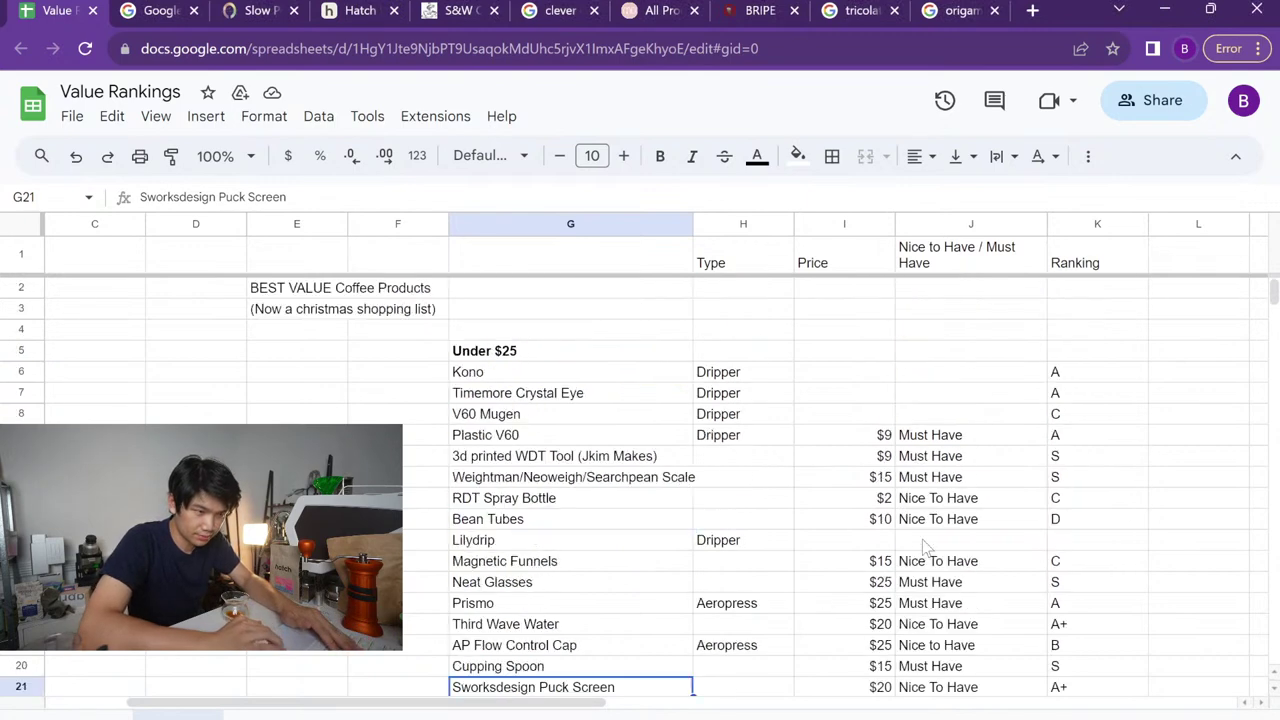
click(728, 372)
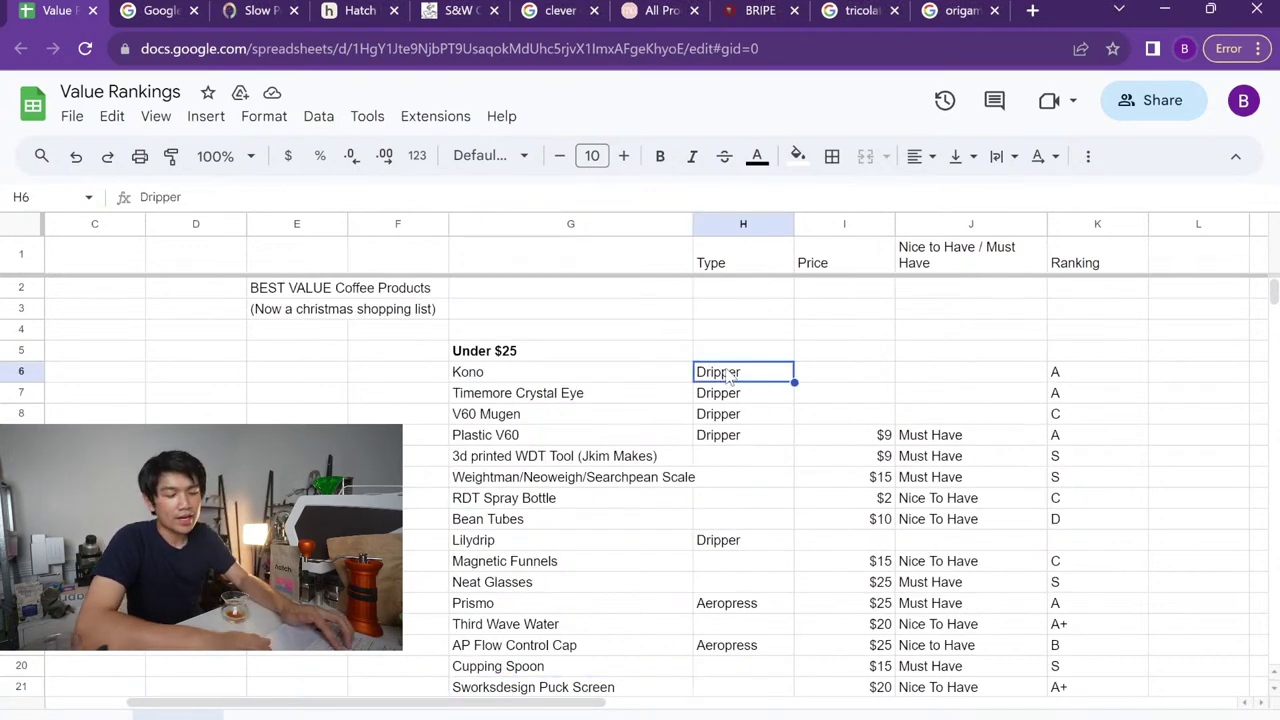
key(Right)
key(Right)
key(Right)
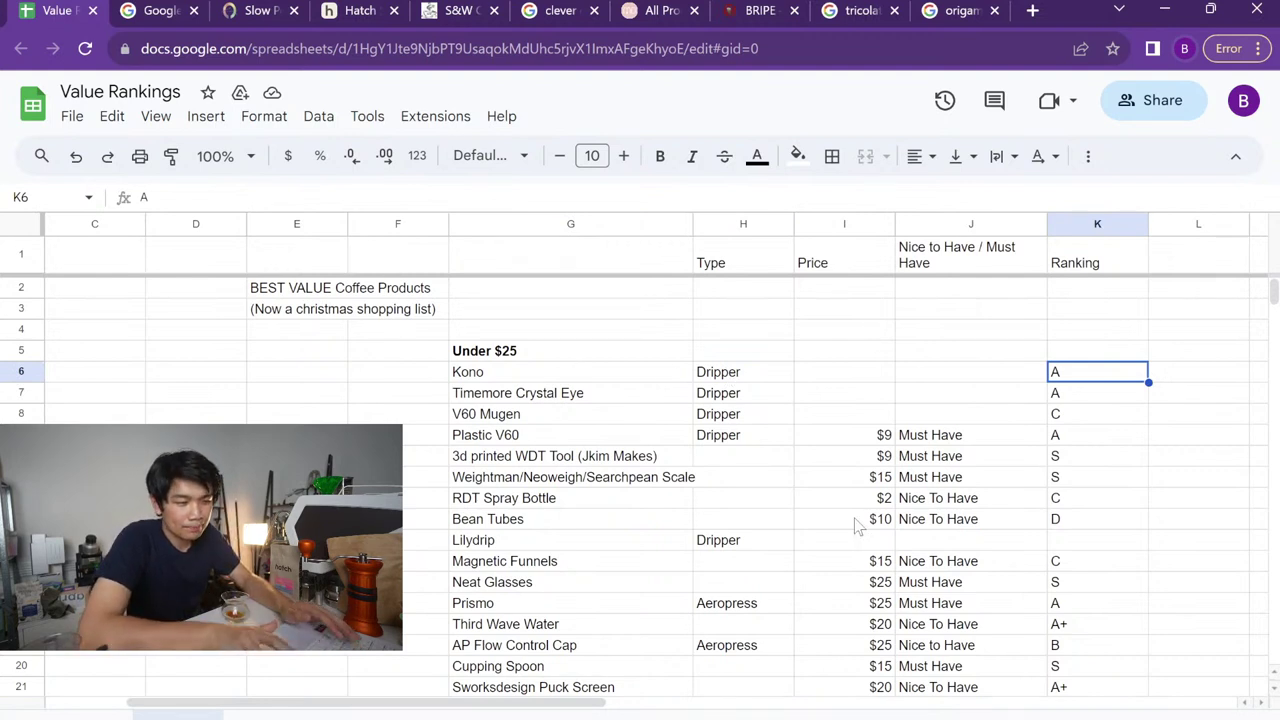
key(Down)
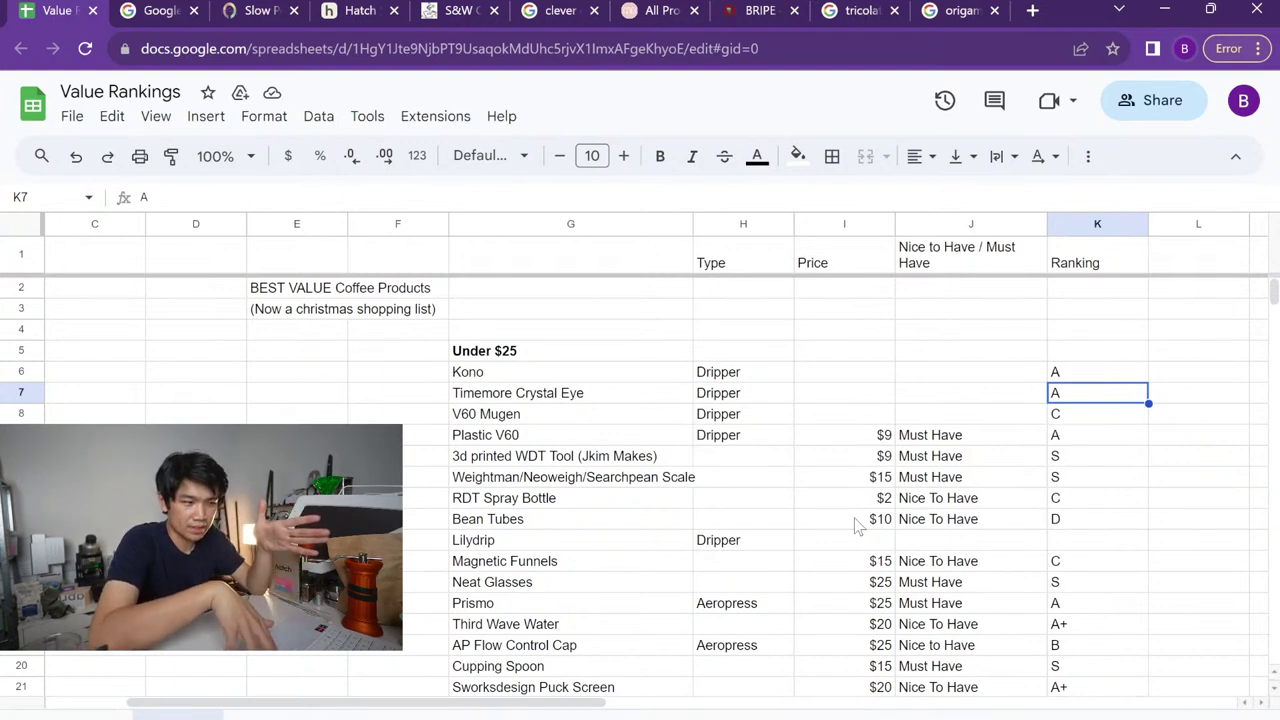
key(Up)
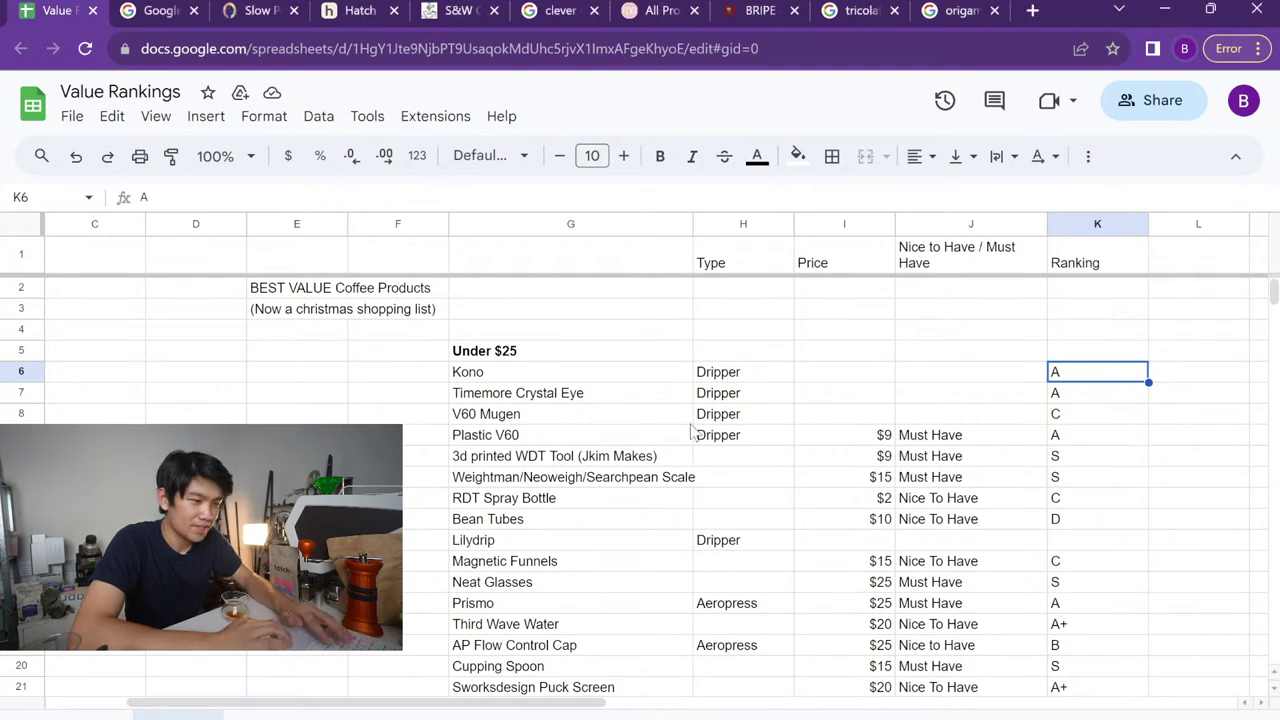
Change the ranking of Kono in cell K6 to "B"
scroll(712, 456, down, 2)
scroll(712, 456, up, 1)
scroll(712, 456, down, 1)
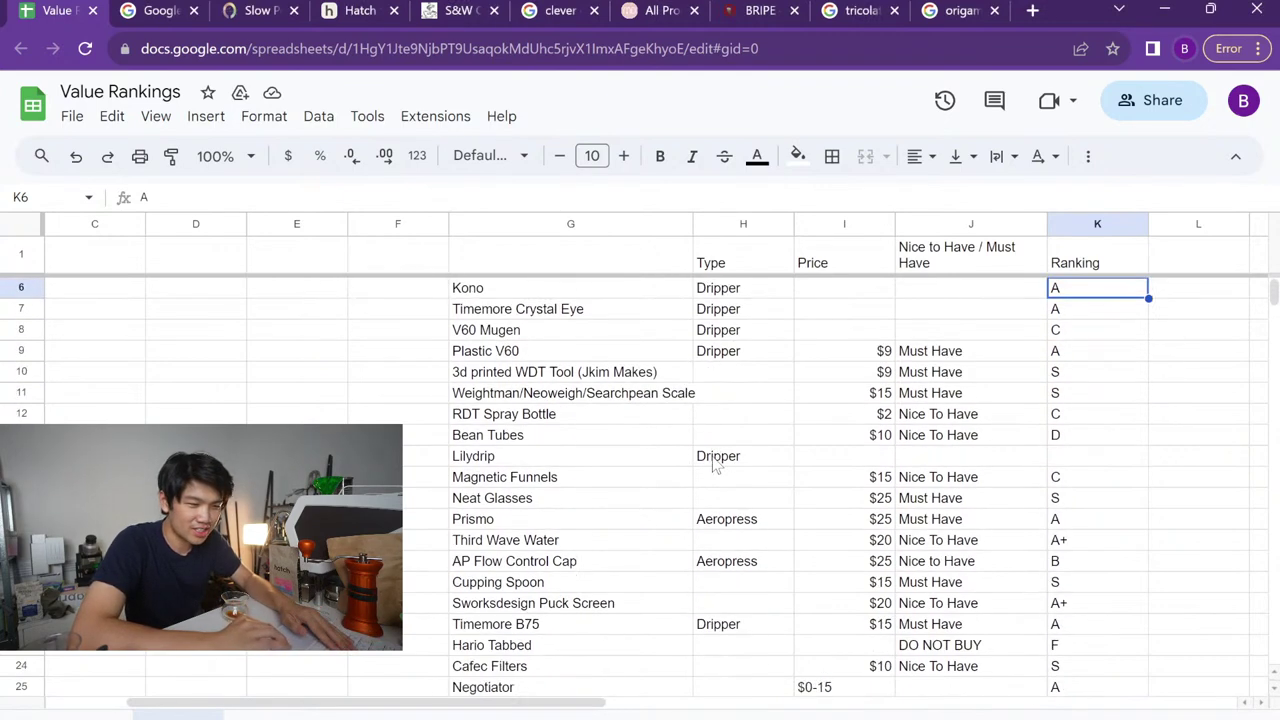
scroll(712, 462, up, 2)
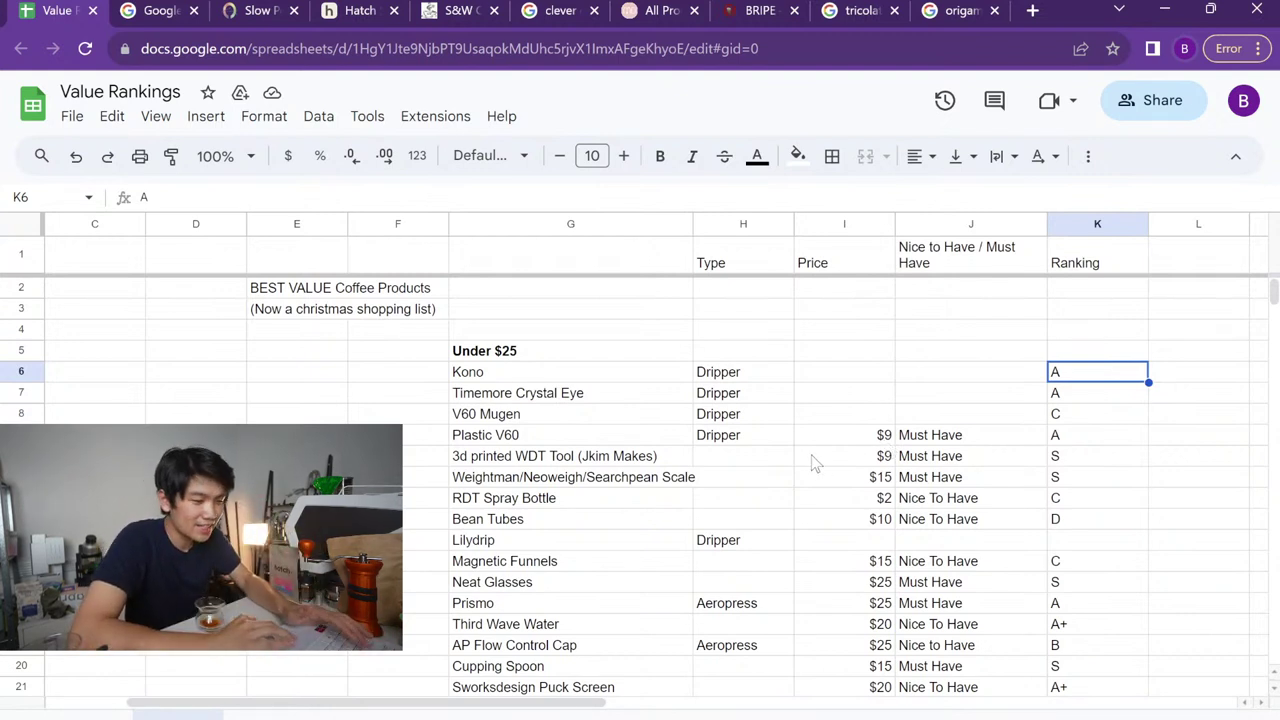
key(Down)
key(Down)
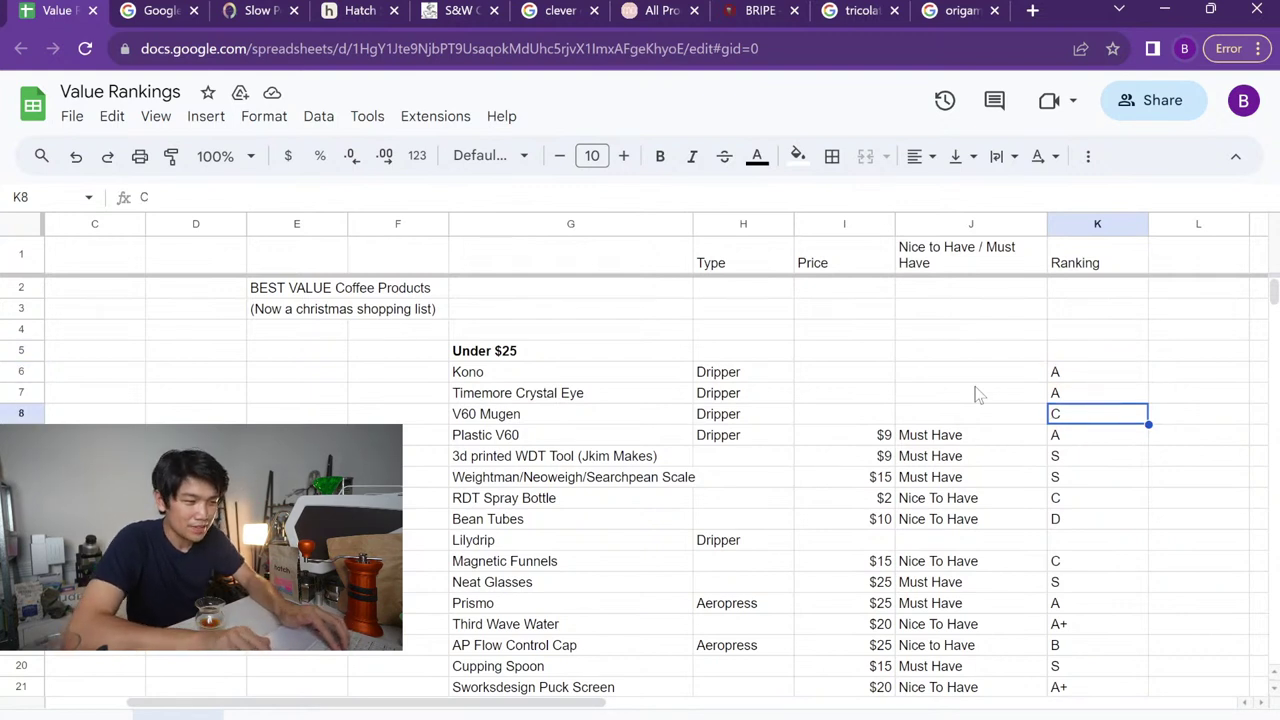
key(Up)
key(Up)
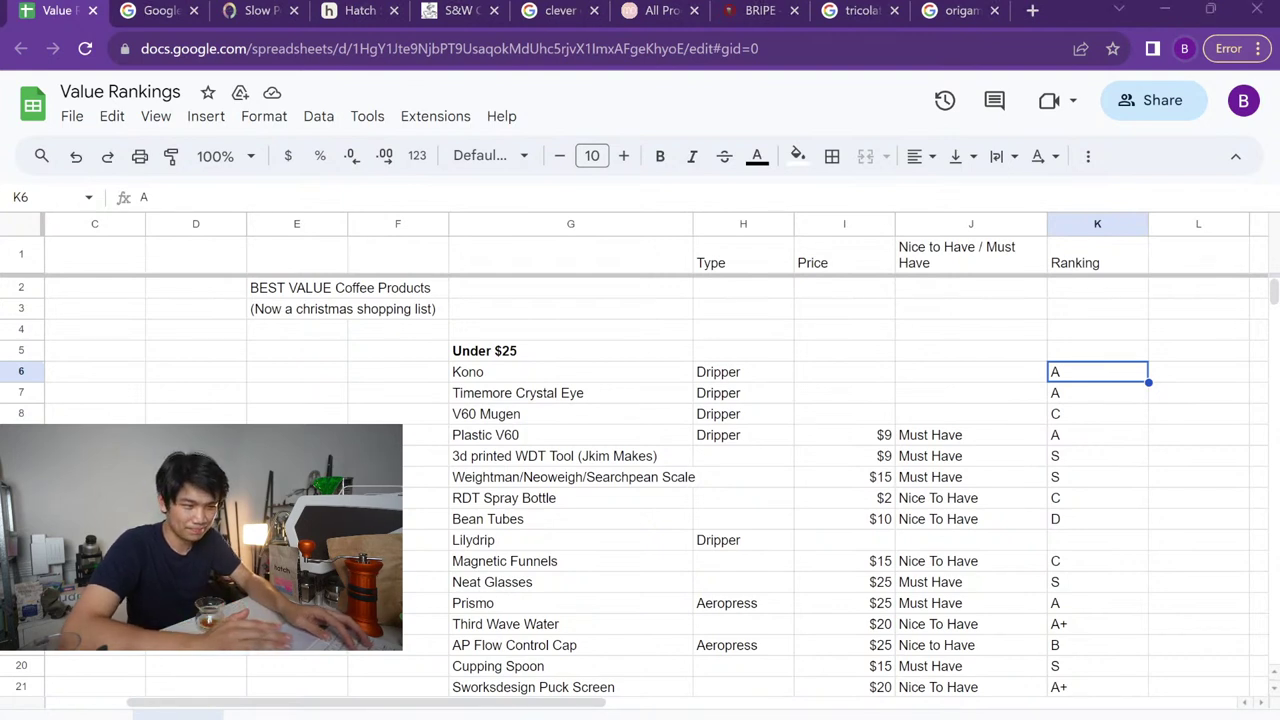
text(B)
key(Return)
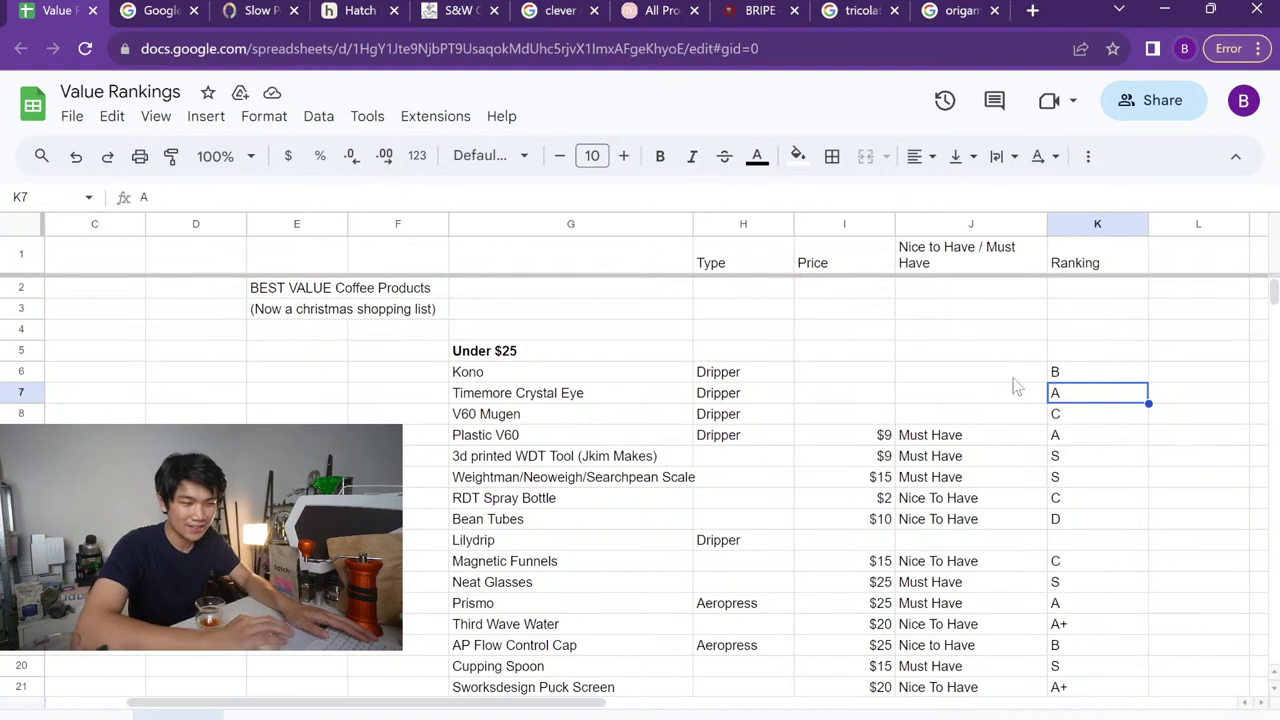
Review the rankings from Kono down to the 3d printed WDT Tool in the Under $25 section
click(1134, 370)
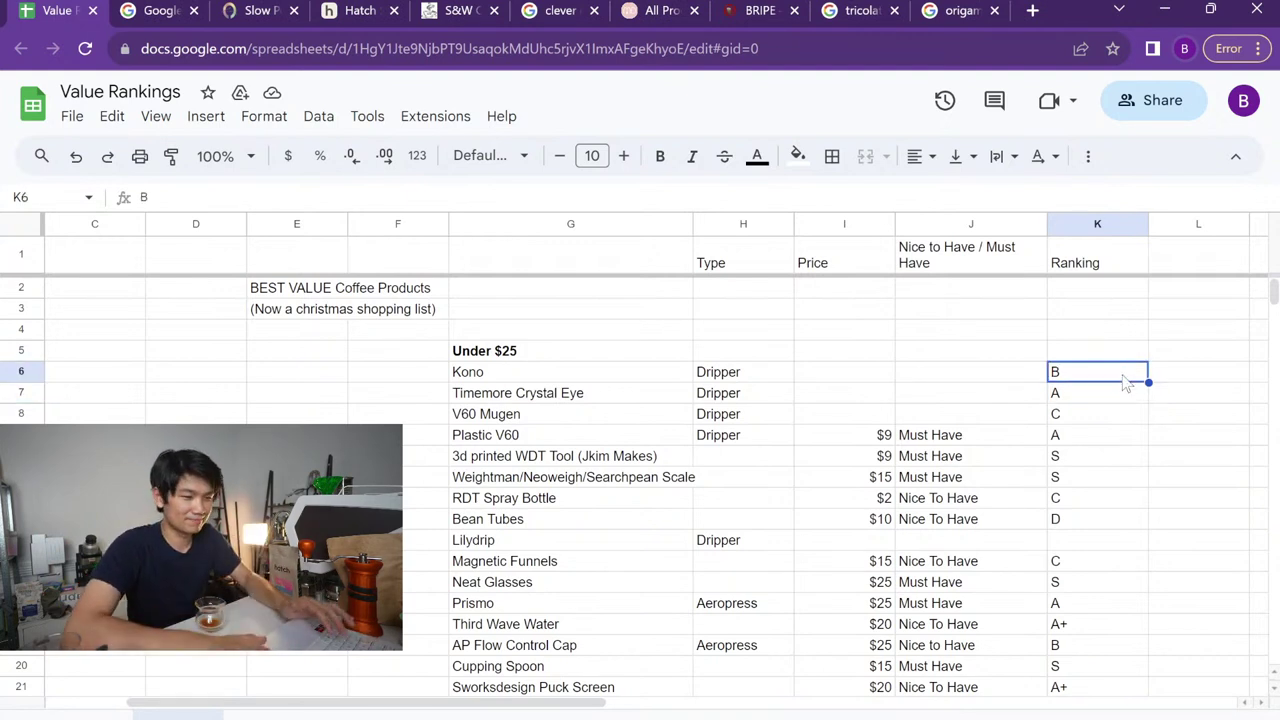
key(Down)
key(Down)
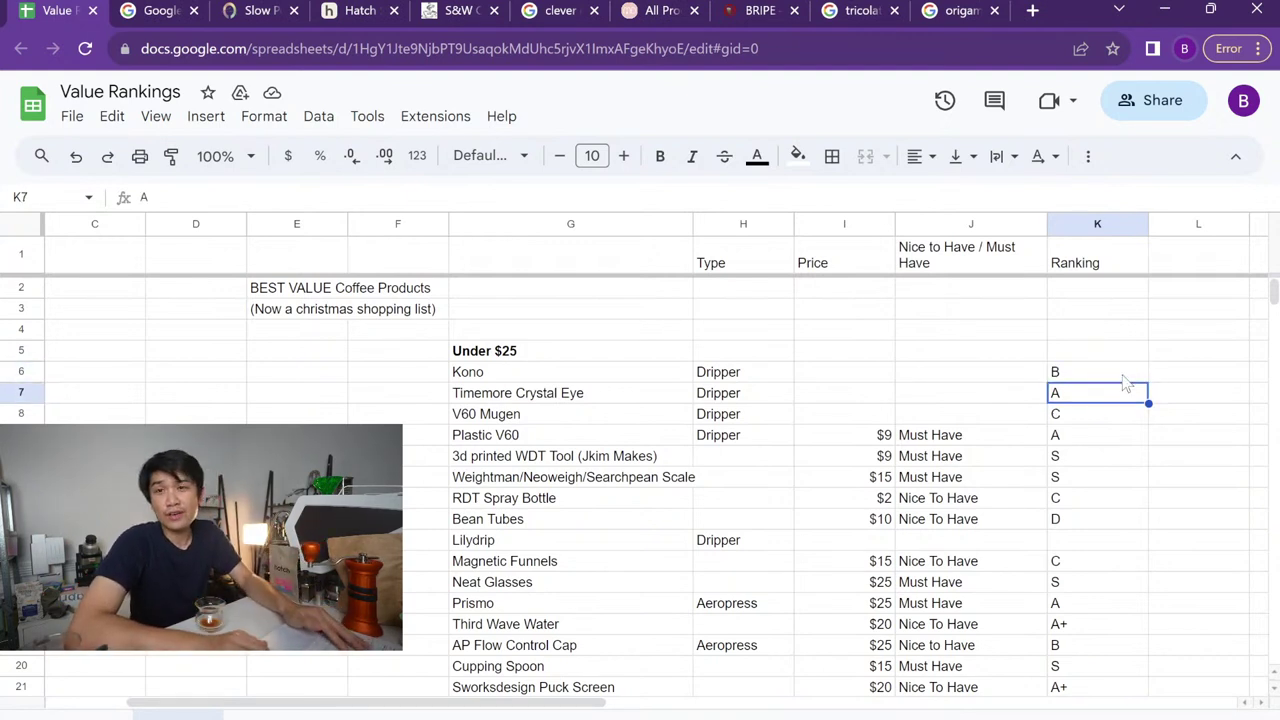
key(Down)
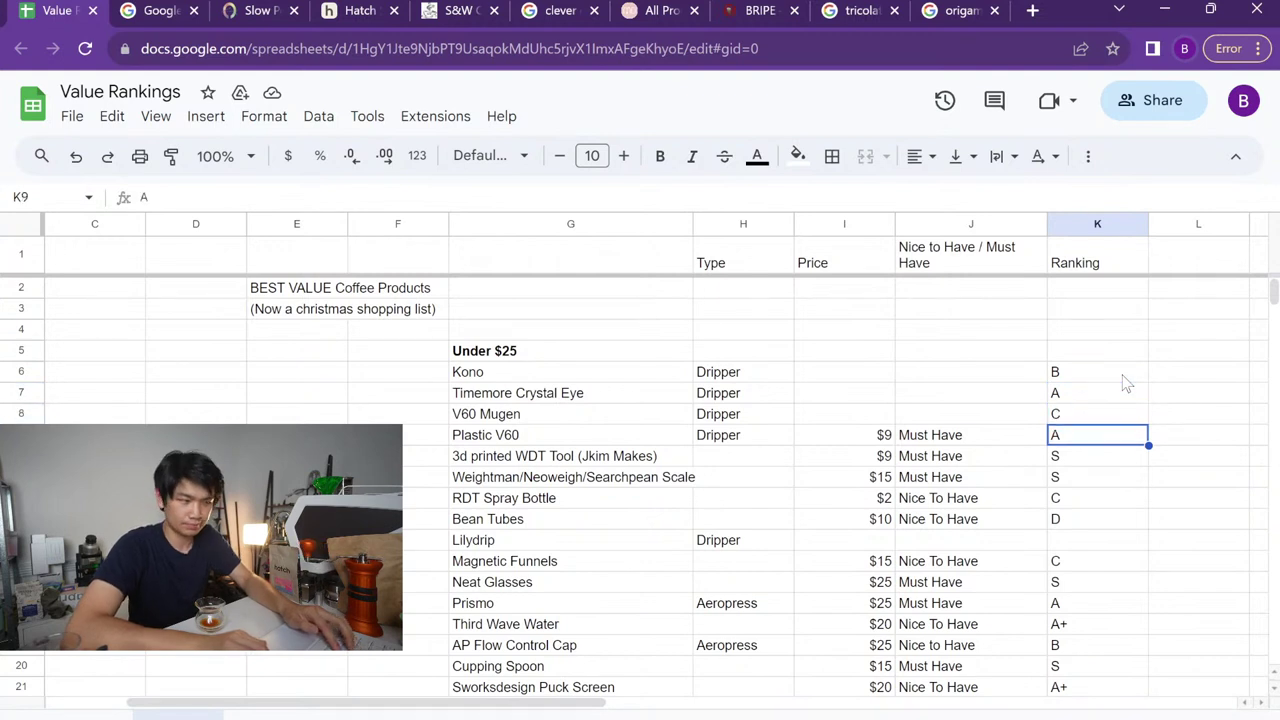
scroll(1125, 383, down, 1)
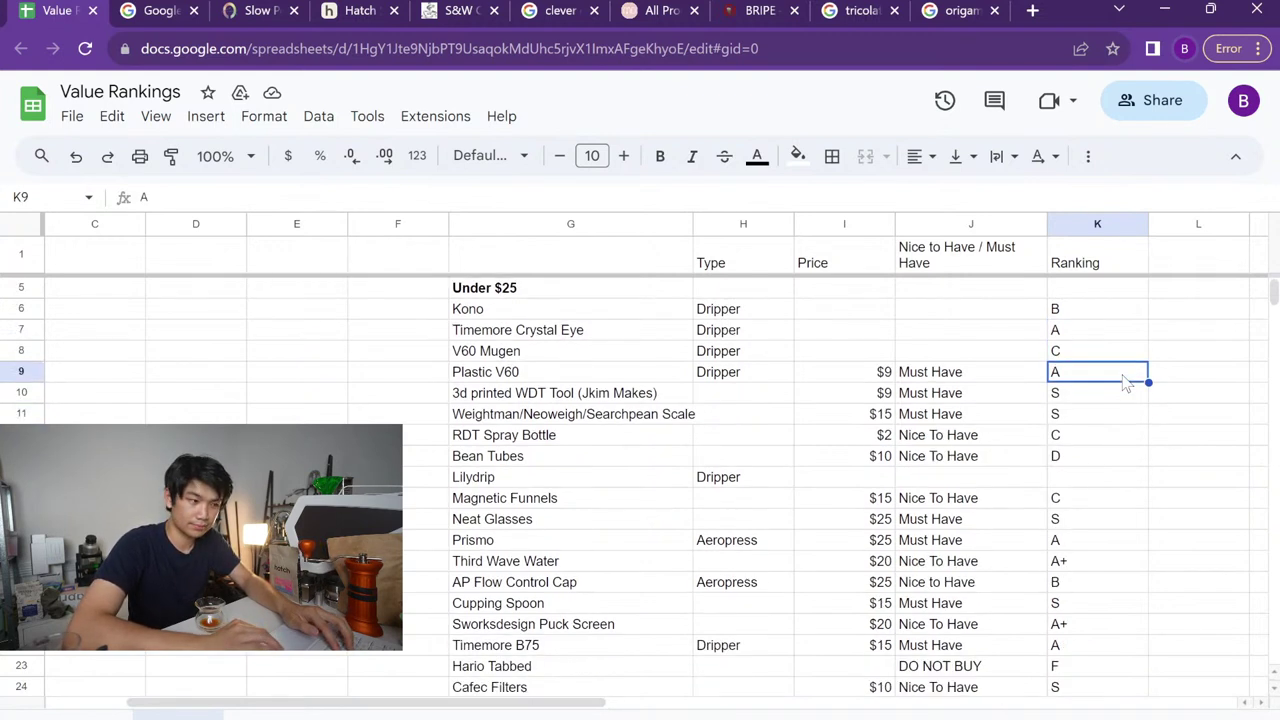
click(1106, 397)
key(Left)
key(Left)
key(Left)
key(Left)
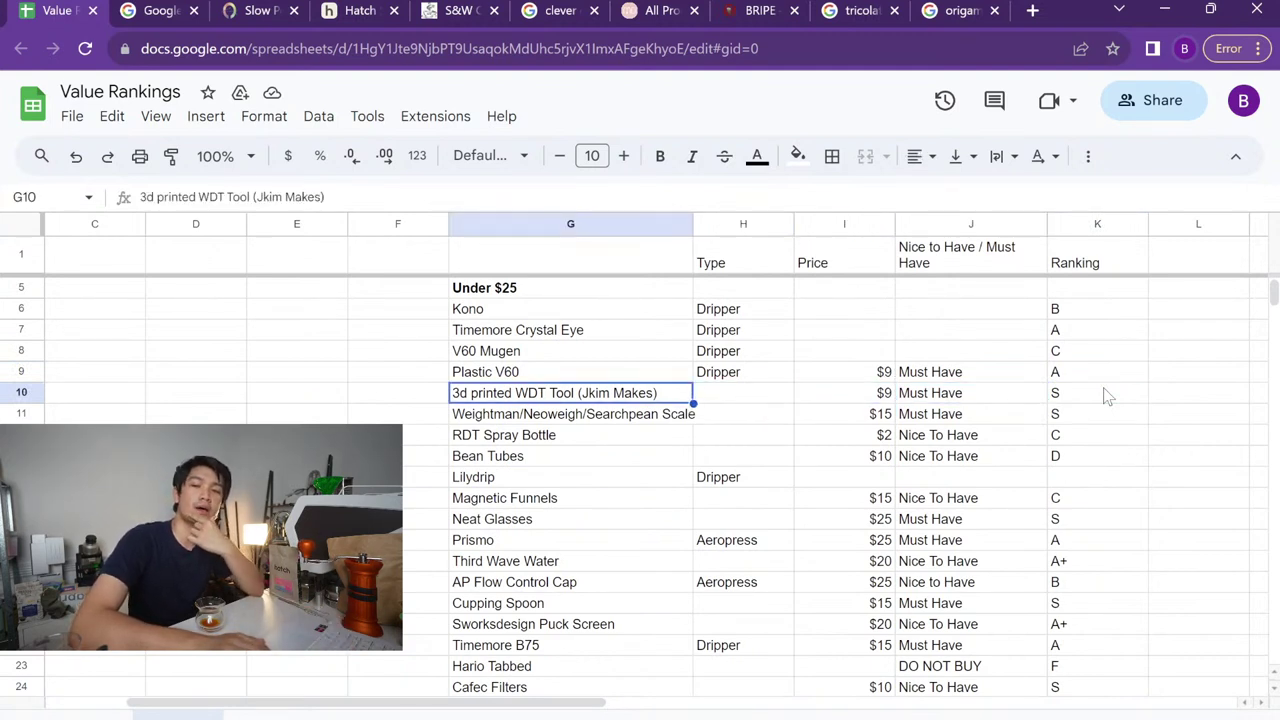
key(Right)
key(Right)
key(Right)
key(Right)
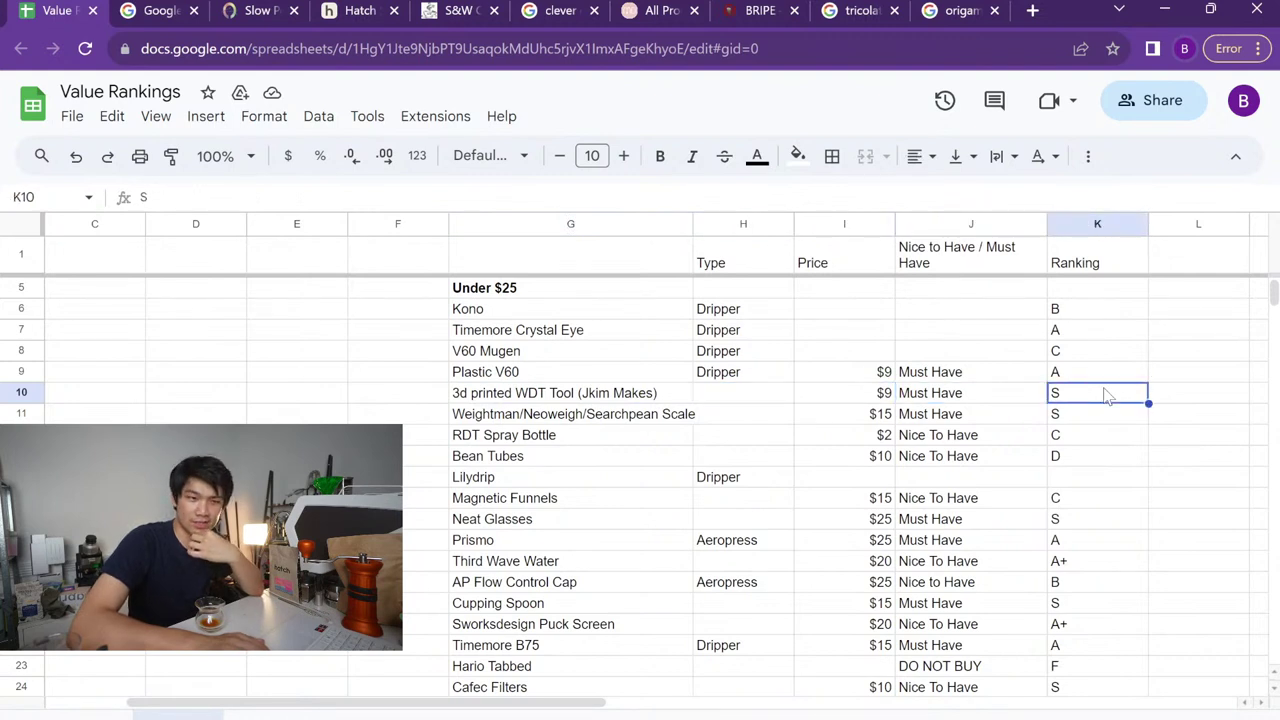
Enter the ranking "C" for Lilydrip in cell K14
key(Down)
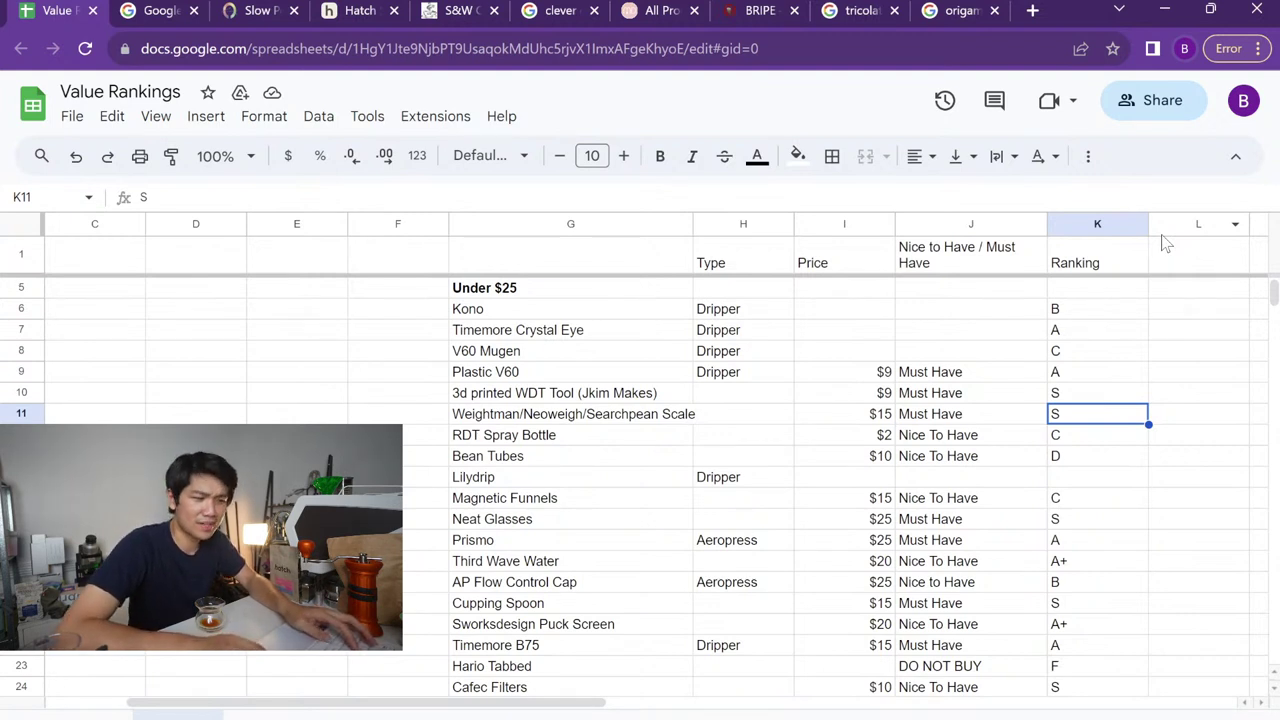
key(Down)
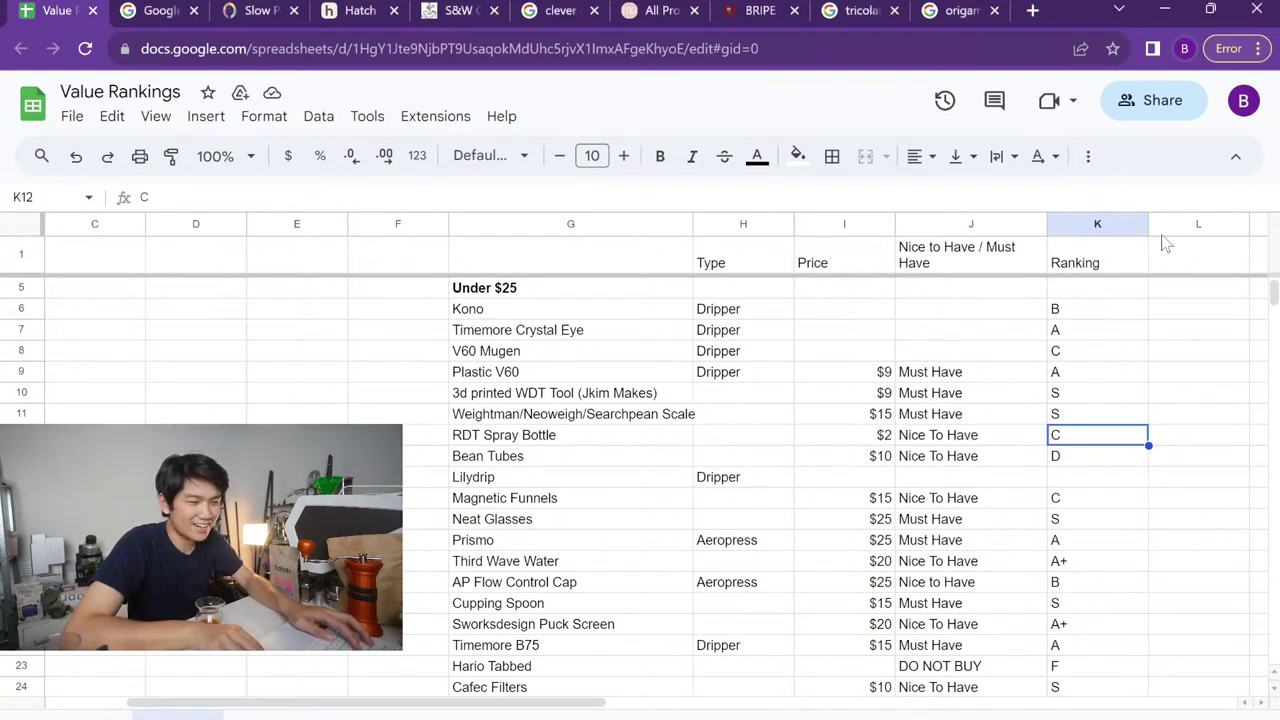
key(Down)
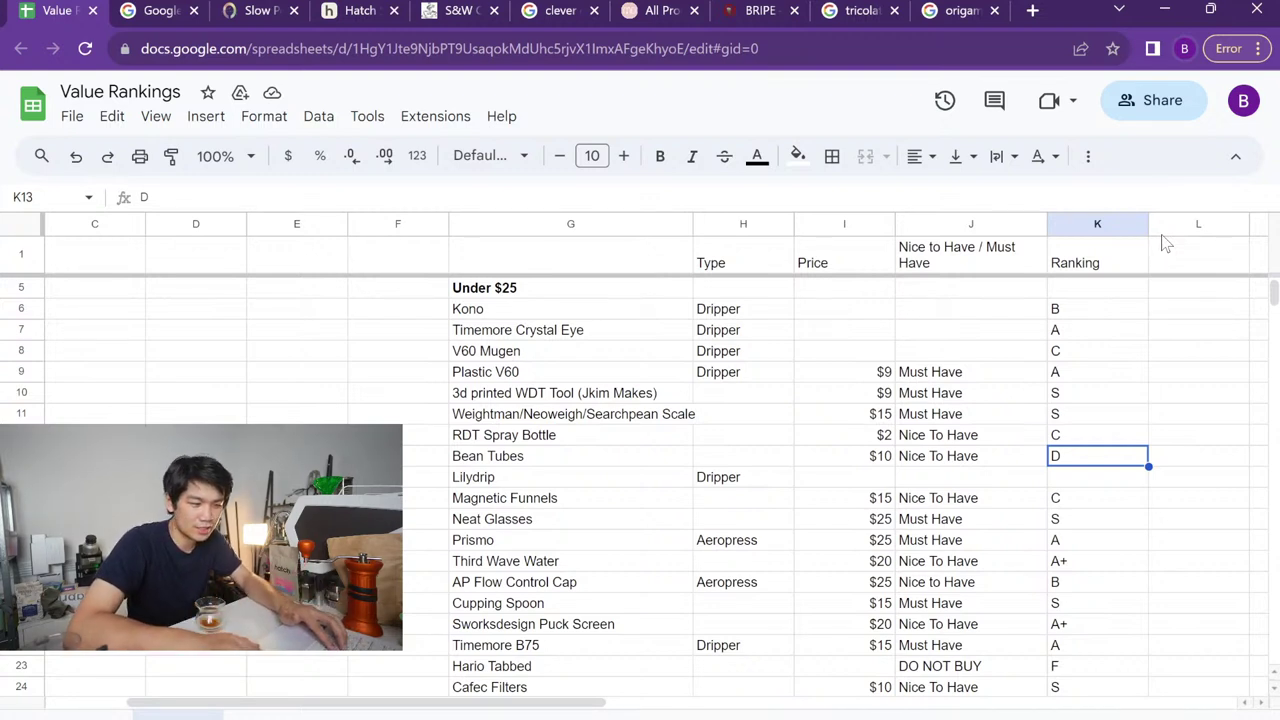
key(Down)
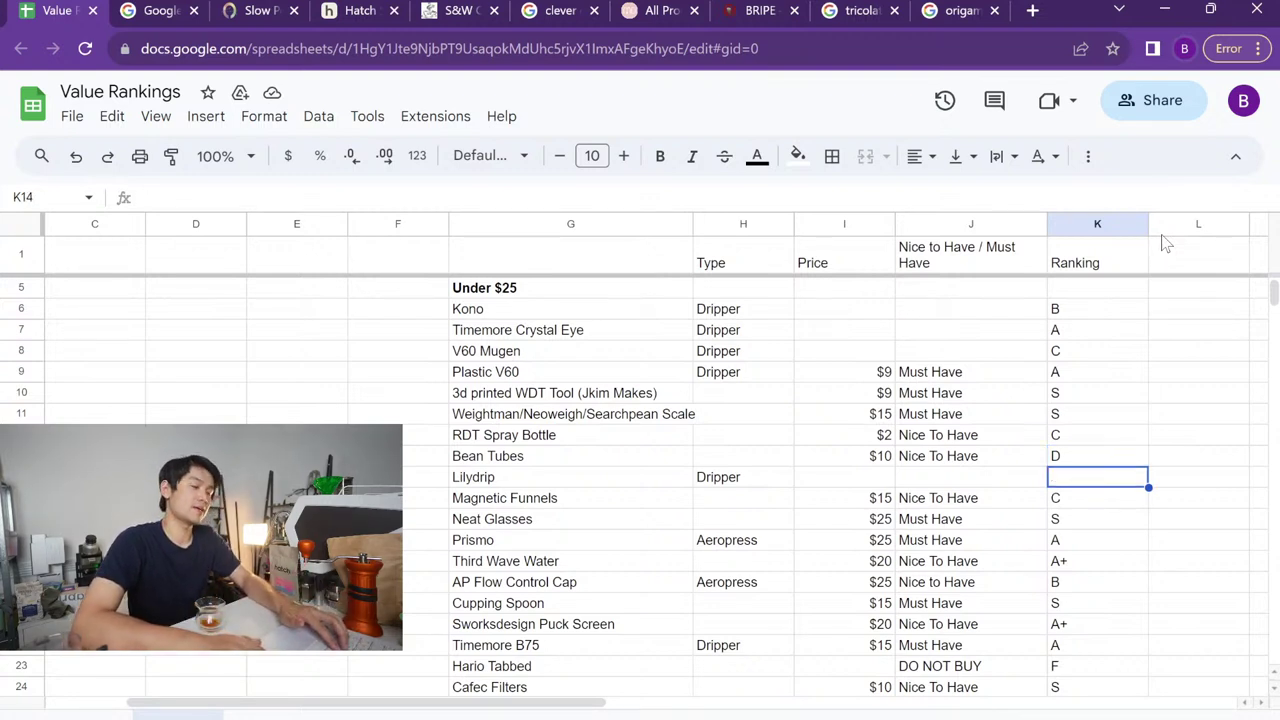
text(C)
key(Return)
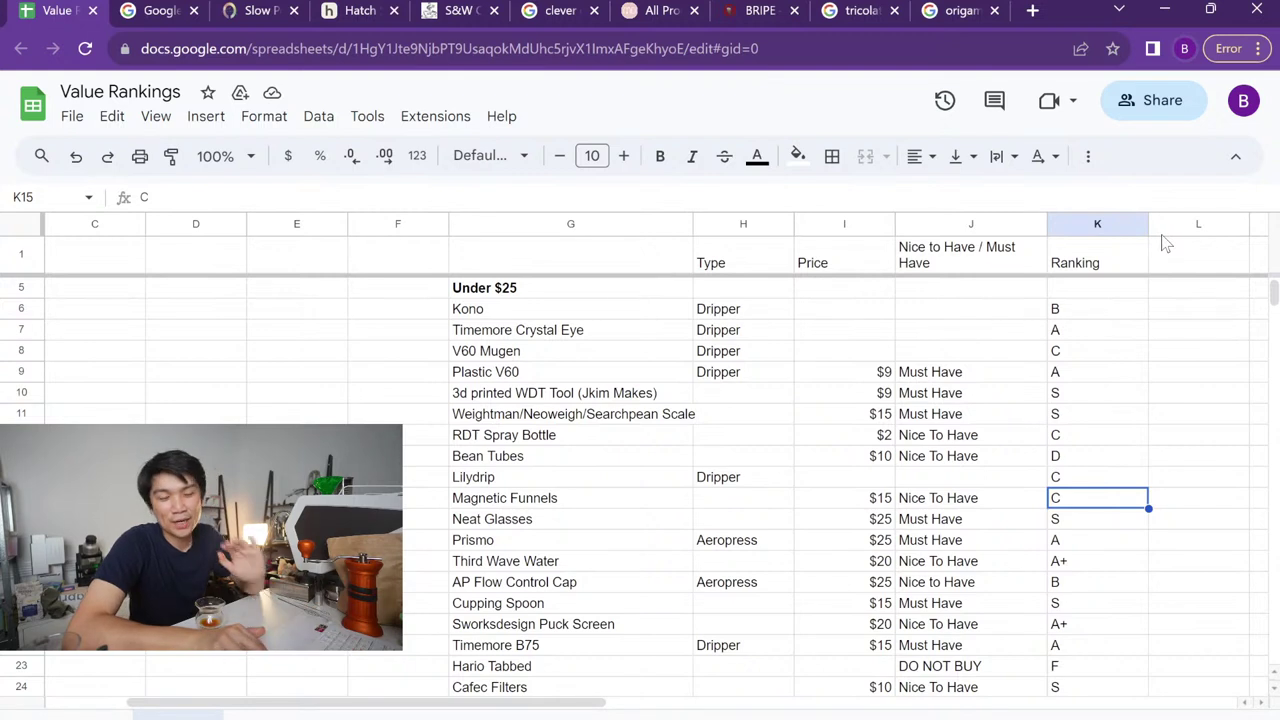
Compare the rankings of Neat Glasses and Prismo in the Under $25 section
key(Down)
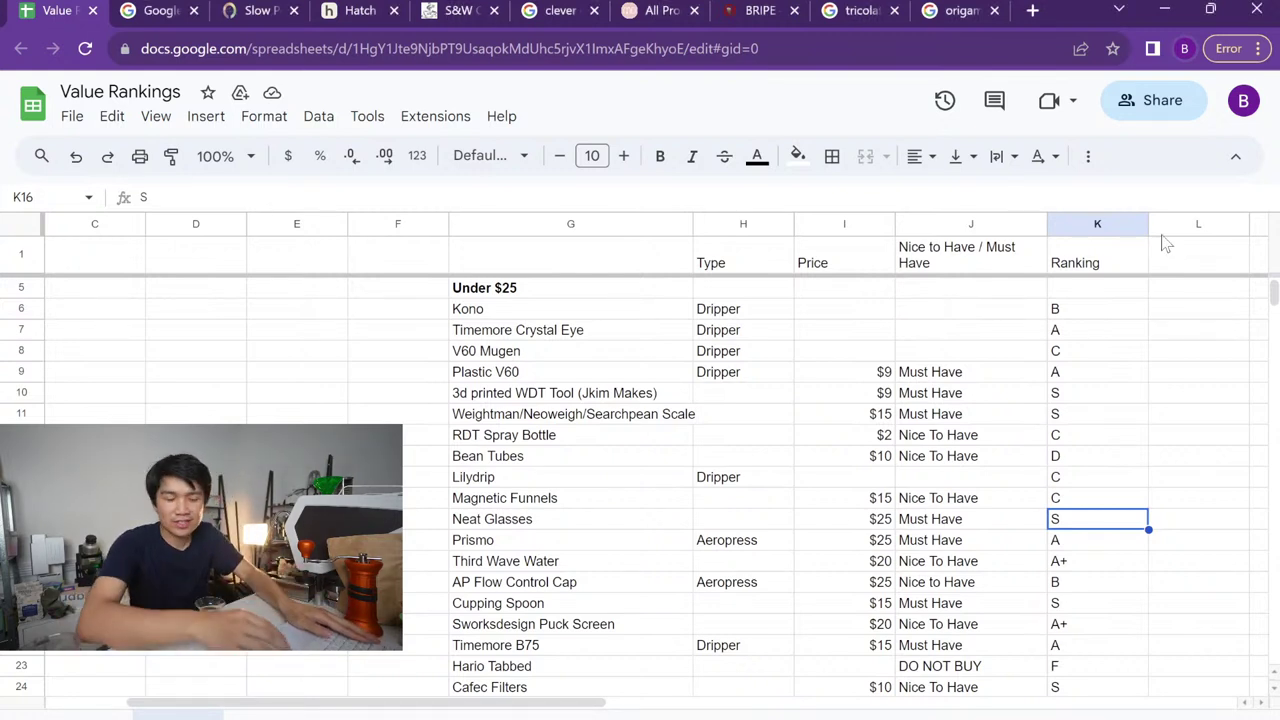
key(Down)
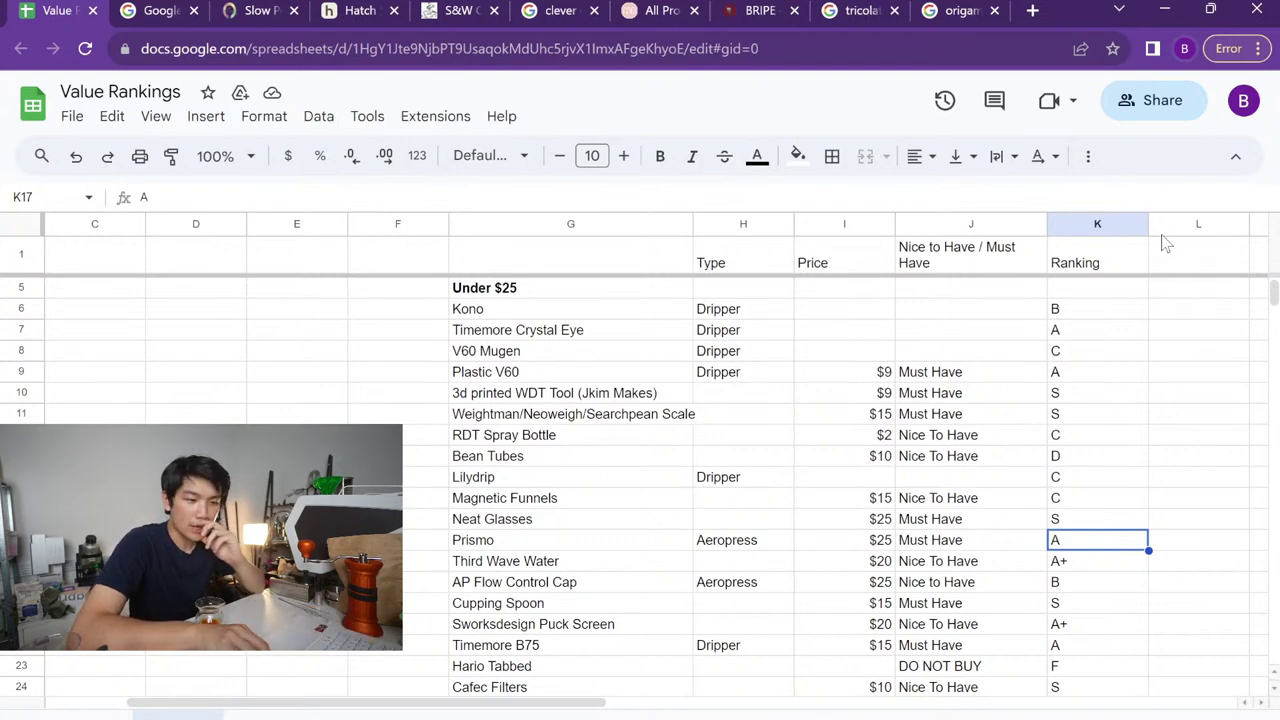
key(Up)
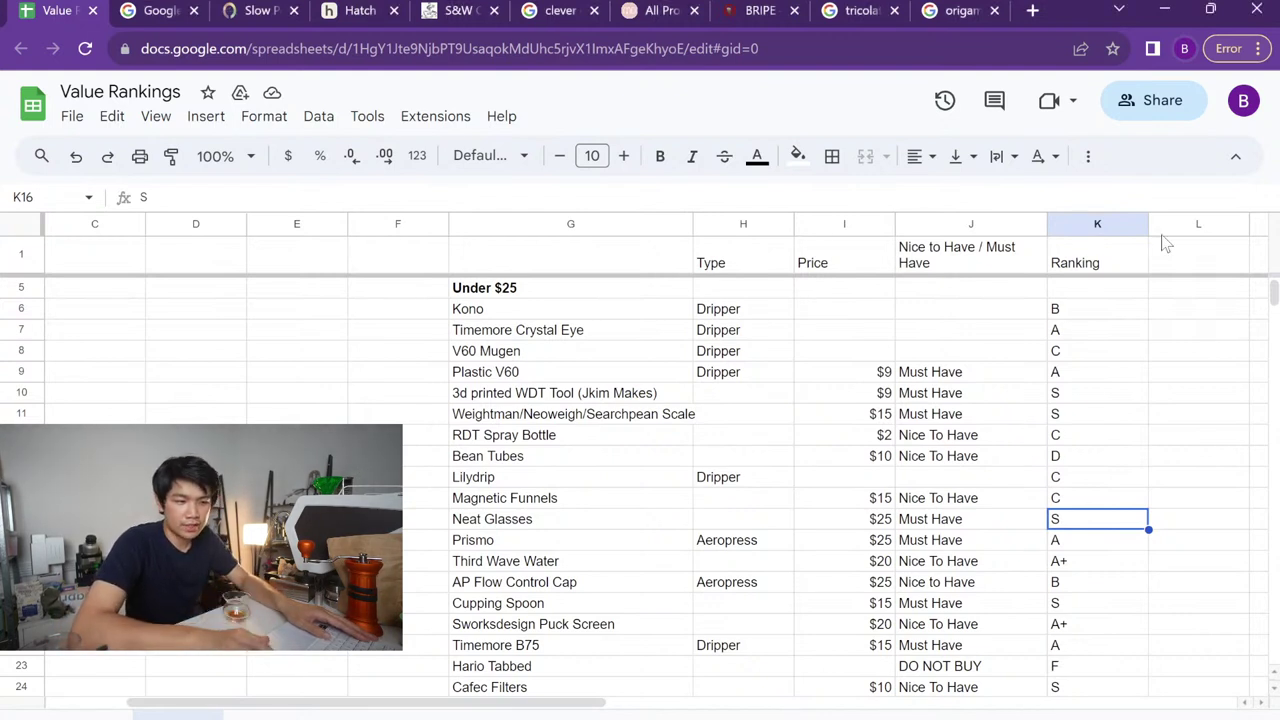
key(Down)
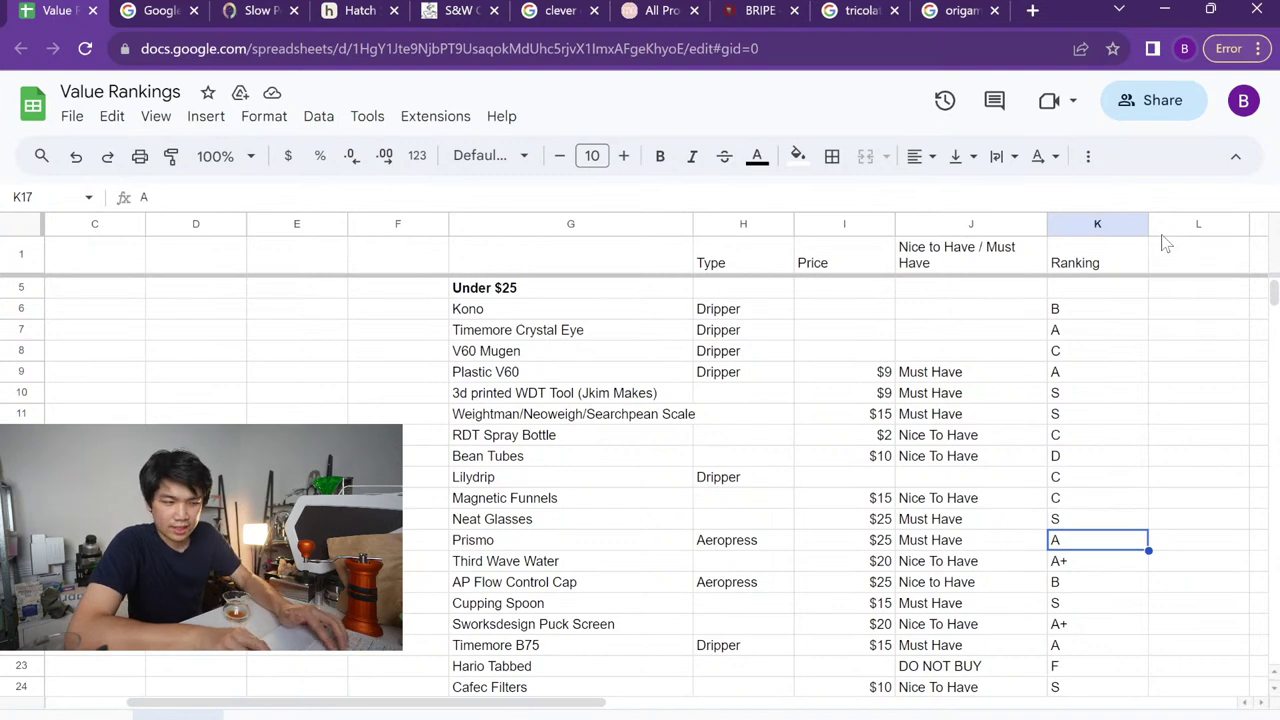
key(Left)
key(Right)
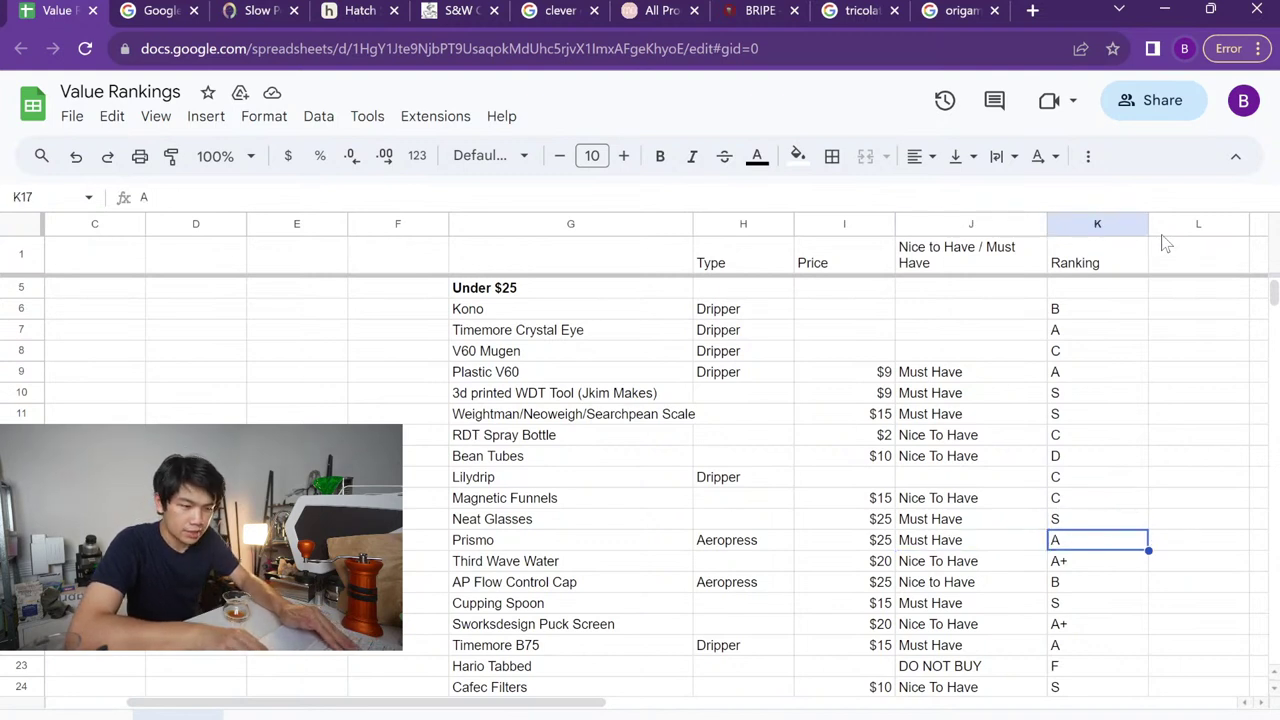
key(Up)
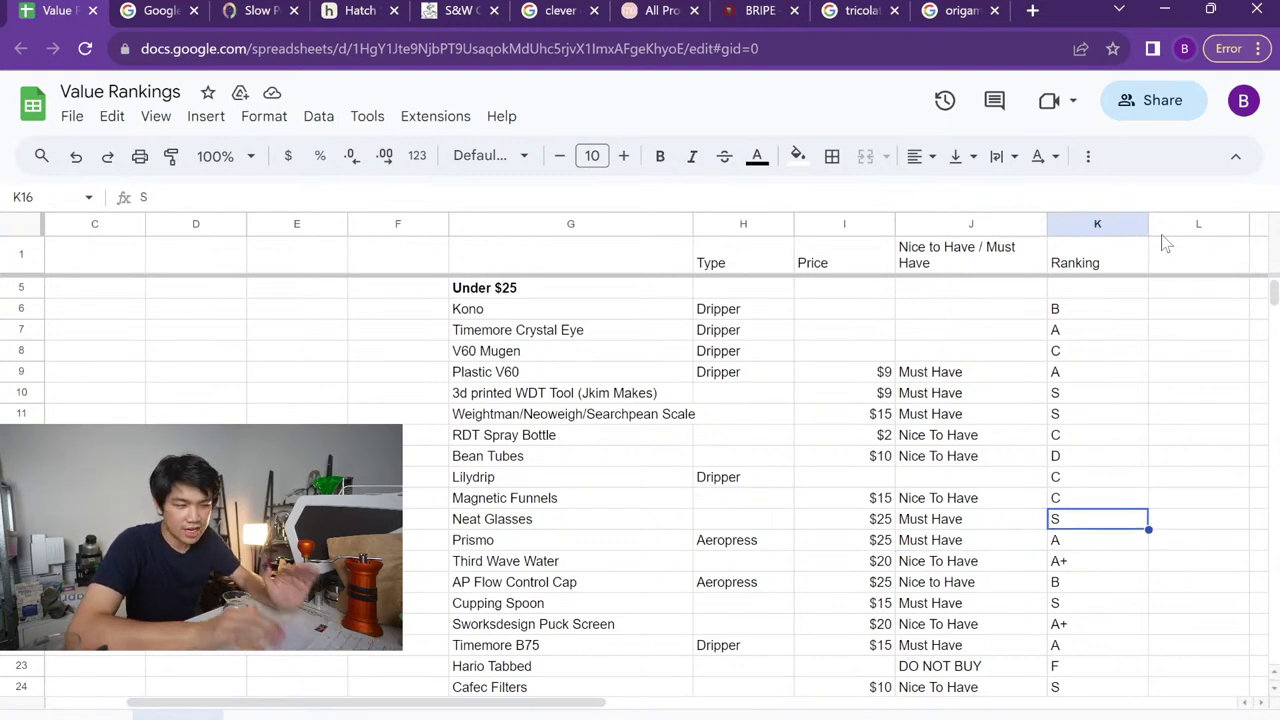
key(Down)
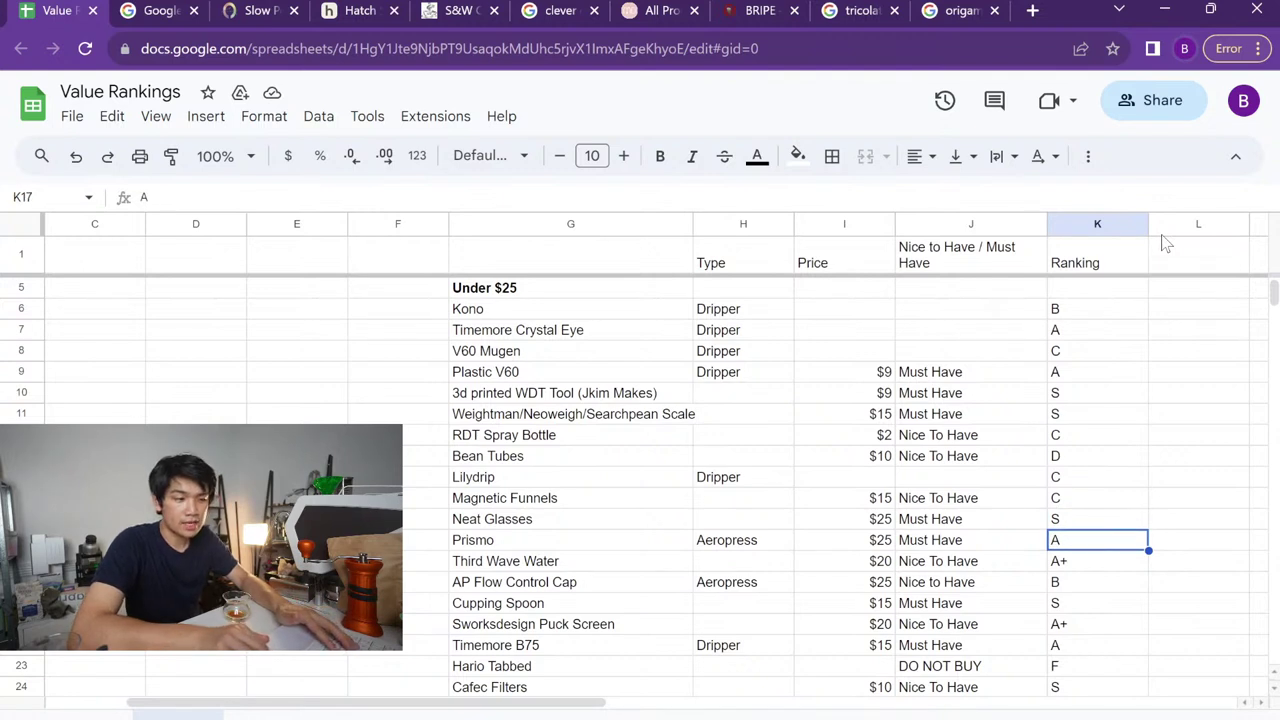
click(535, 200)
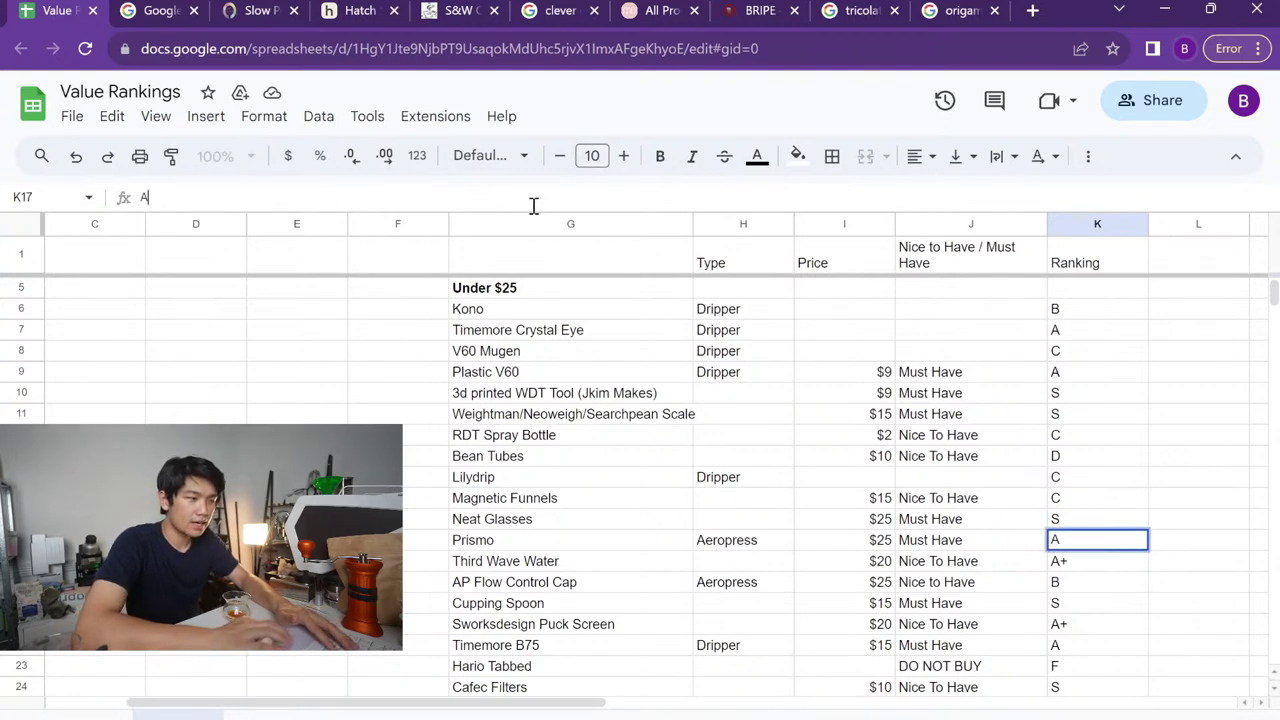
Change the ranking of Third Wave Water in cell K18 to "A"
click(1062, 568)
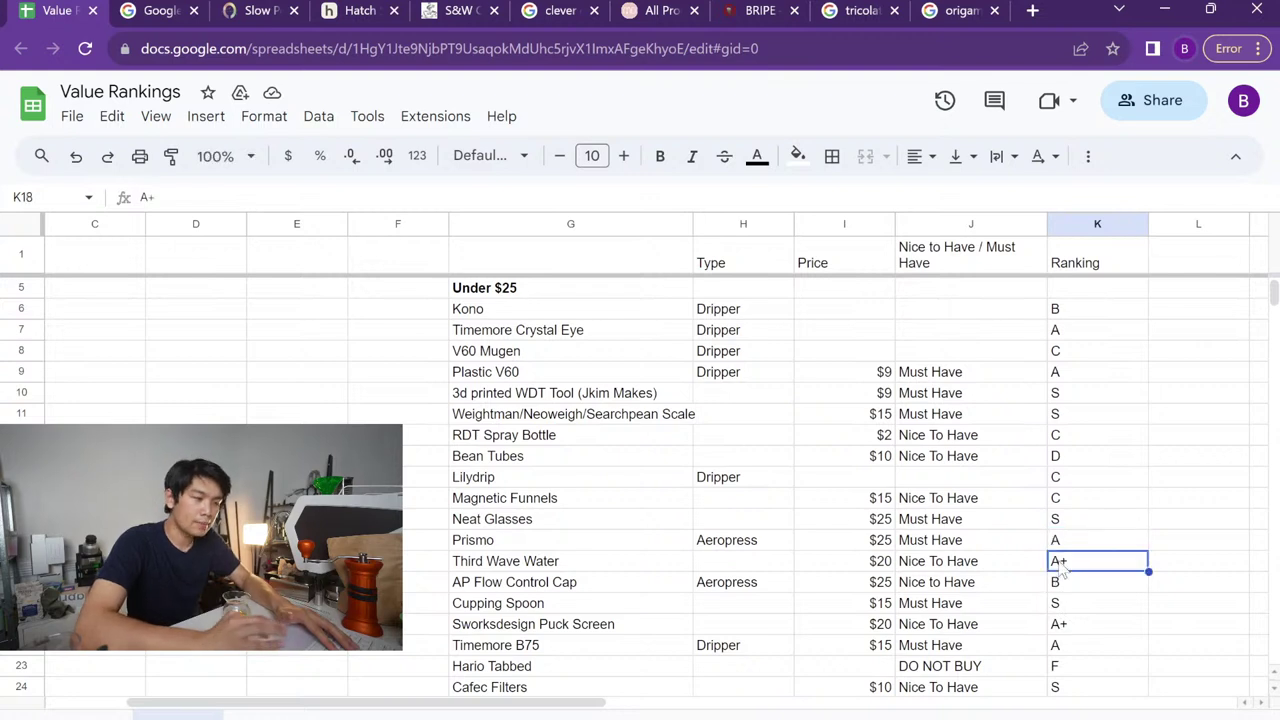
click(294, 195)
key(BackSpace)
key(Return)
key(Up)
key(Down)
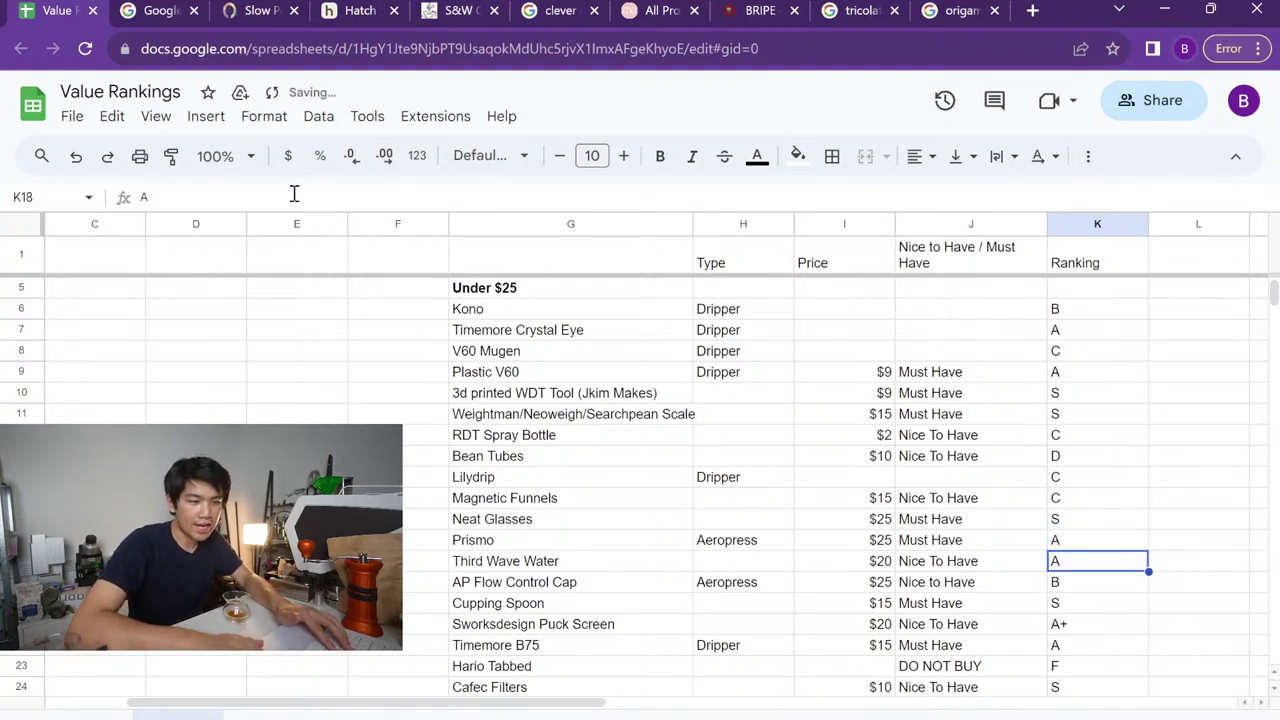
Change the ranking of the Sworksdesign Puck Screen in cell K21 to "A"
key(Up)
key(Down)
key(Down)
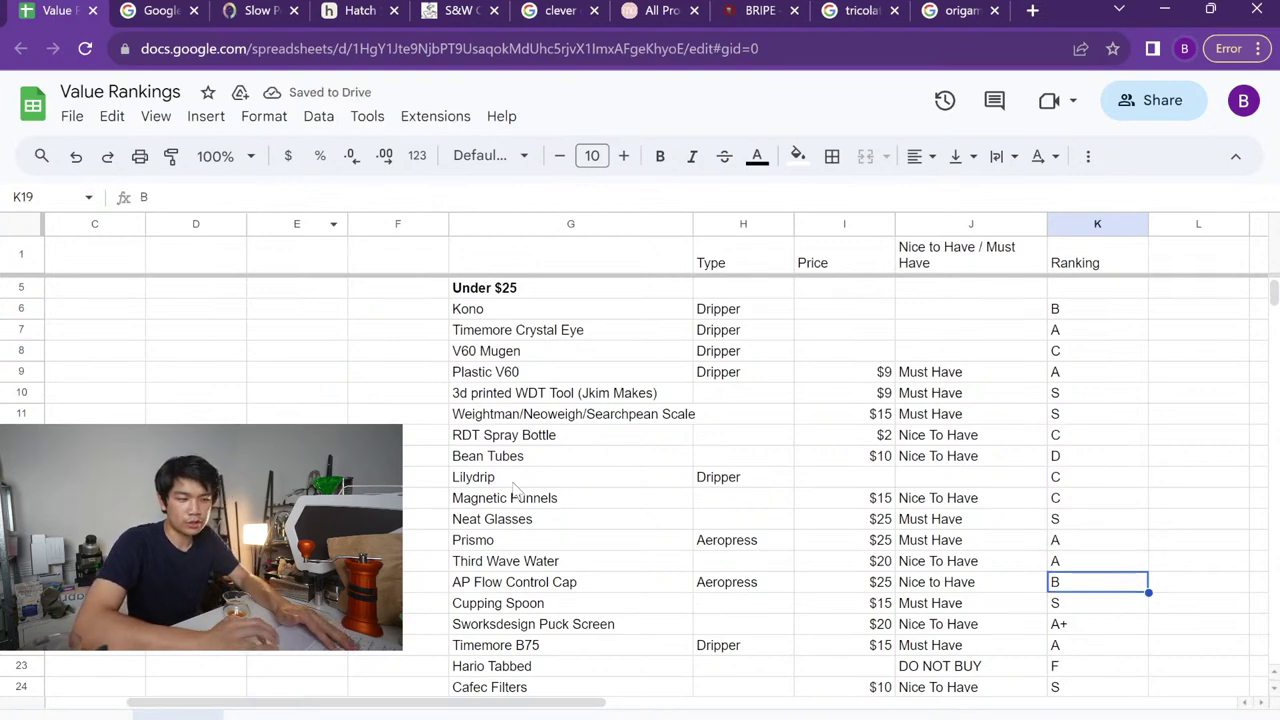
scroll(885, 628, down, 3)
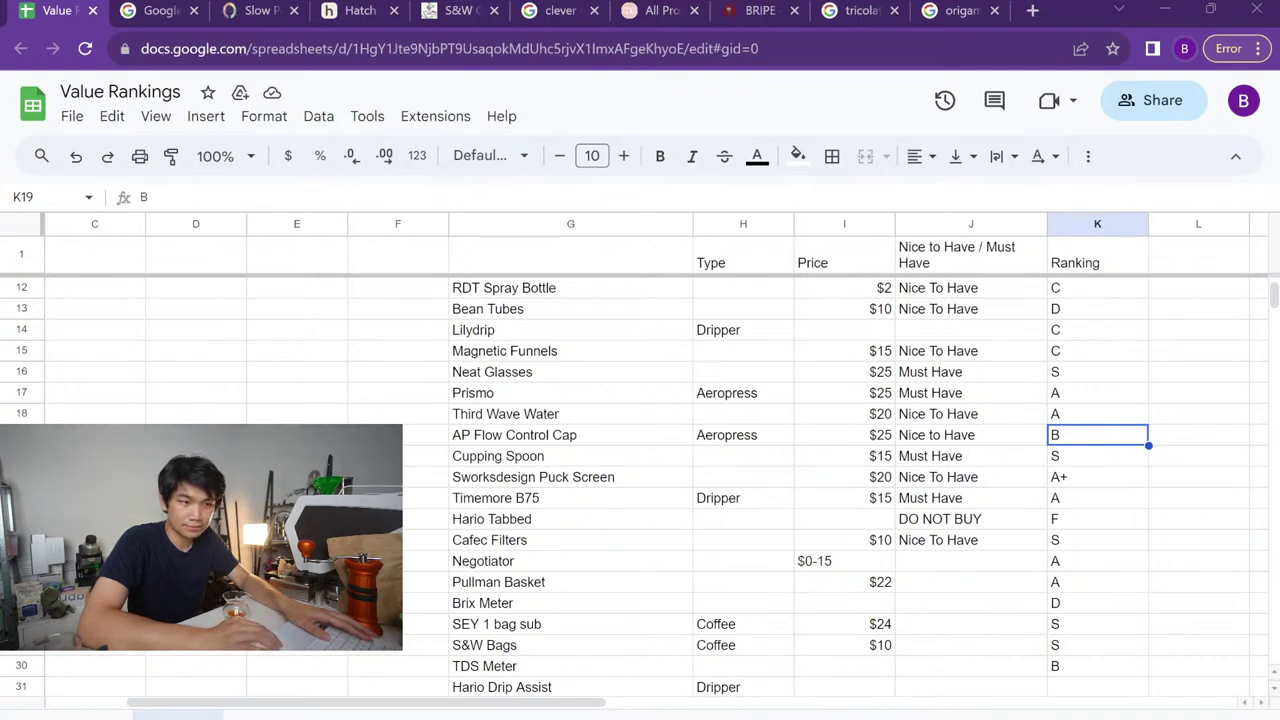
key(Down)
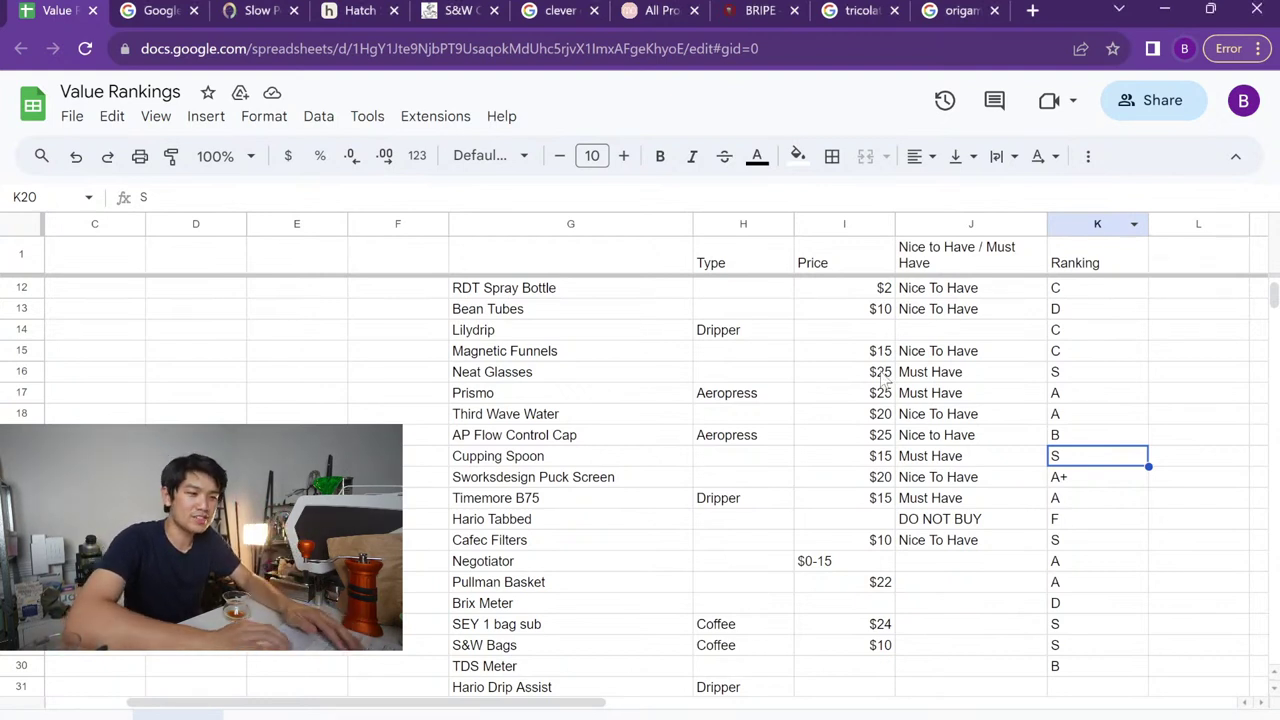
scroll(866, 476, down, 1)
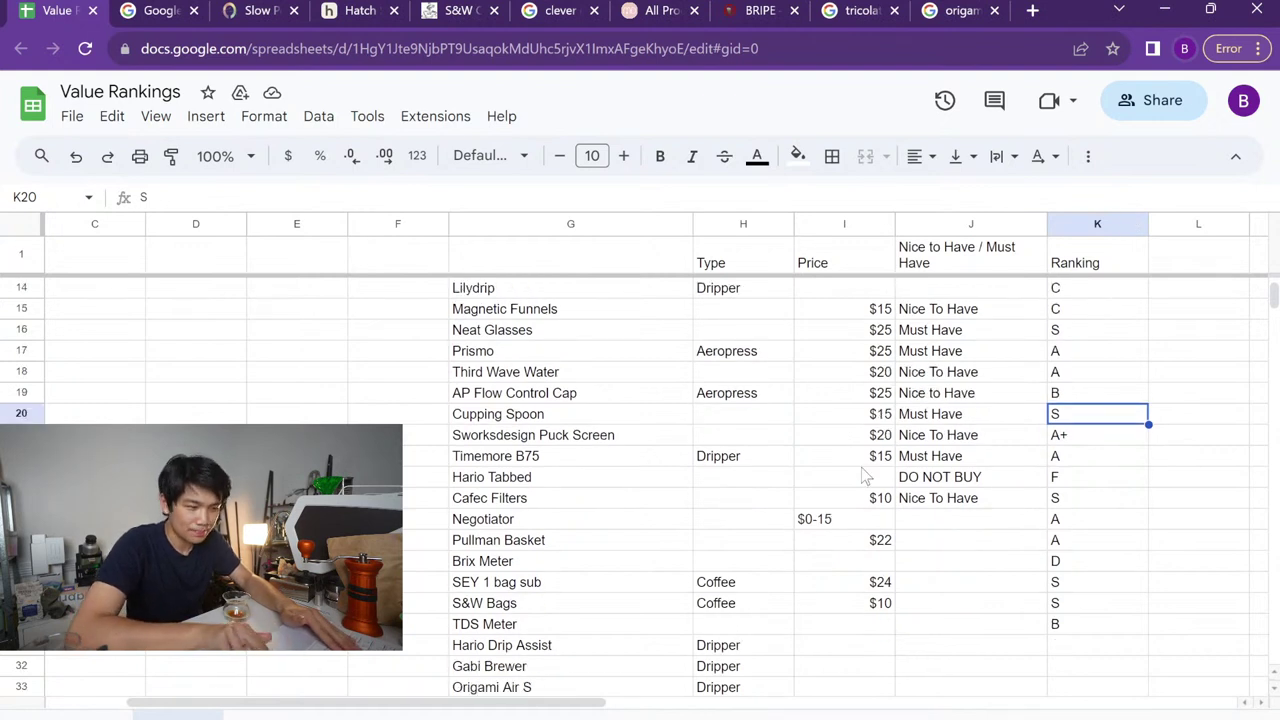
key(Down)
text(A)
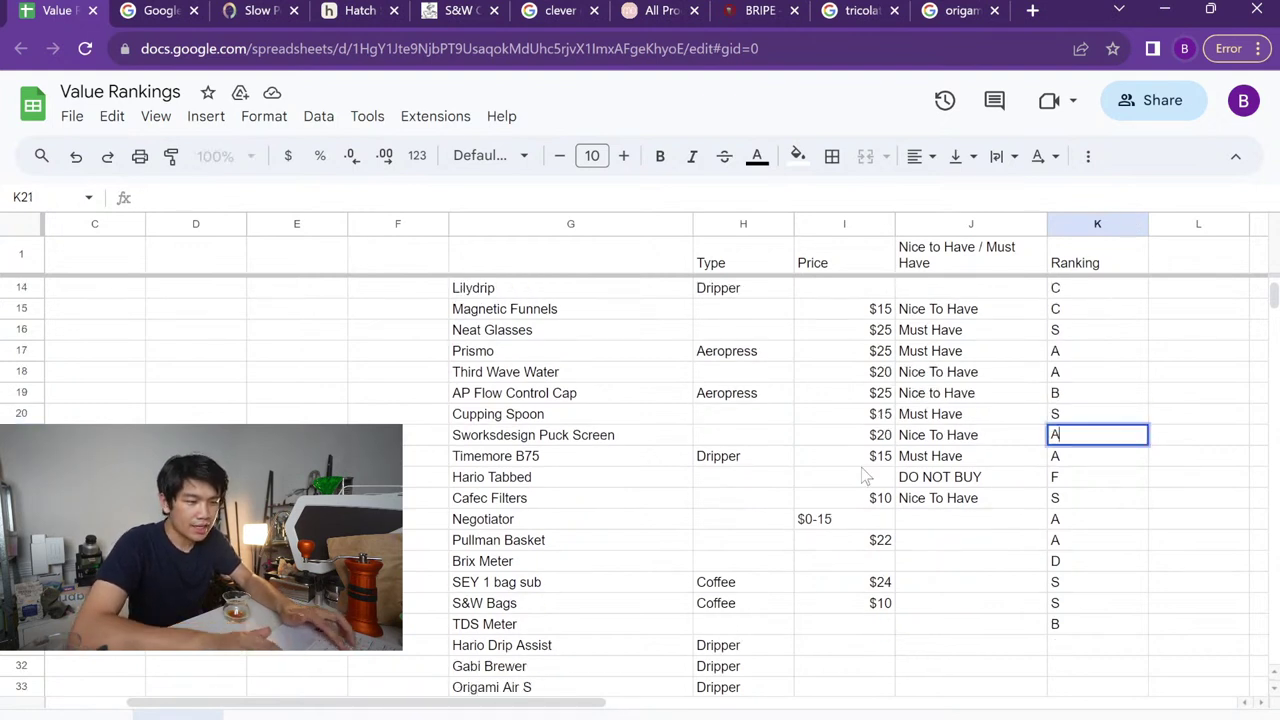
key(Return)
key(Up)
Check the type, price, priority and ranking entries in the Sworksdesign Puck Screen row
key(Left)
key(Left)
key(Left)
key(Left)
key(Left)
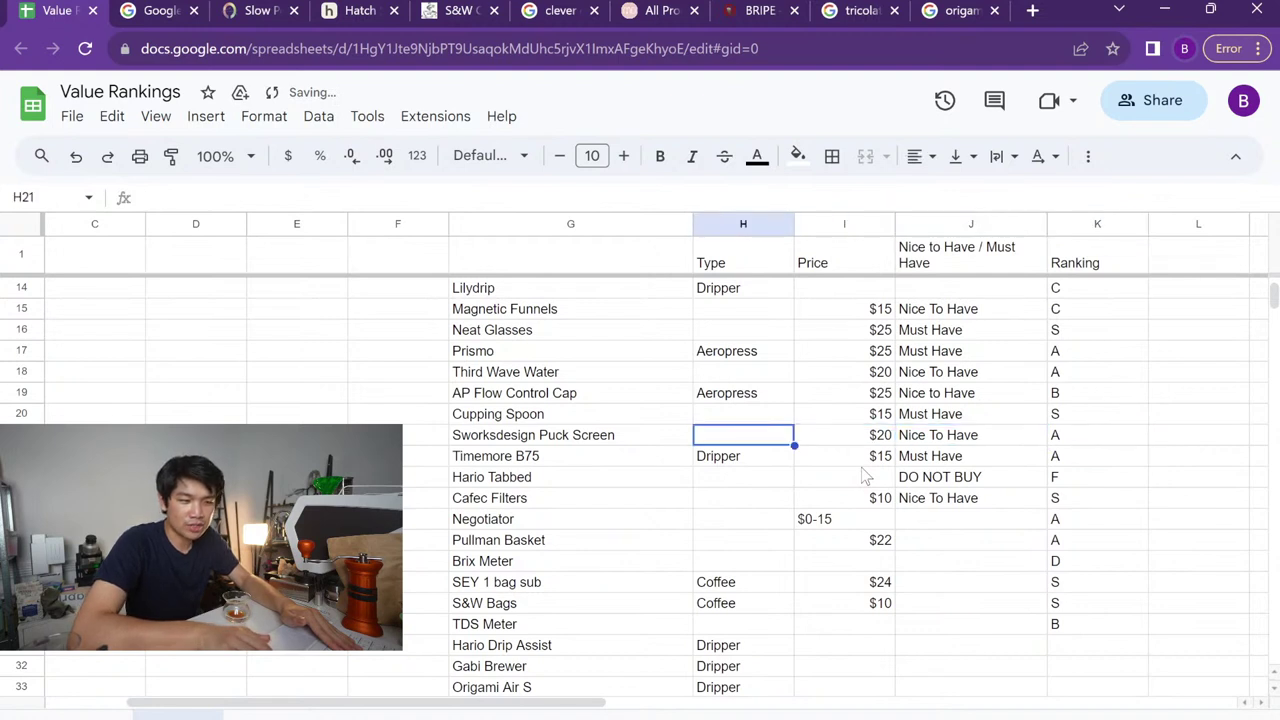
key(Right)
key(Right)
key(Right)
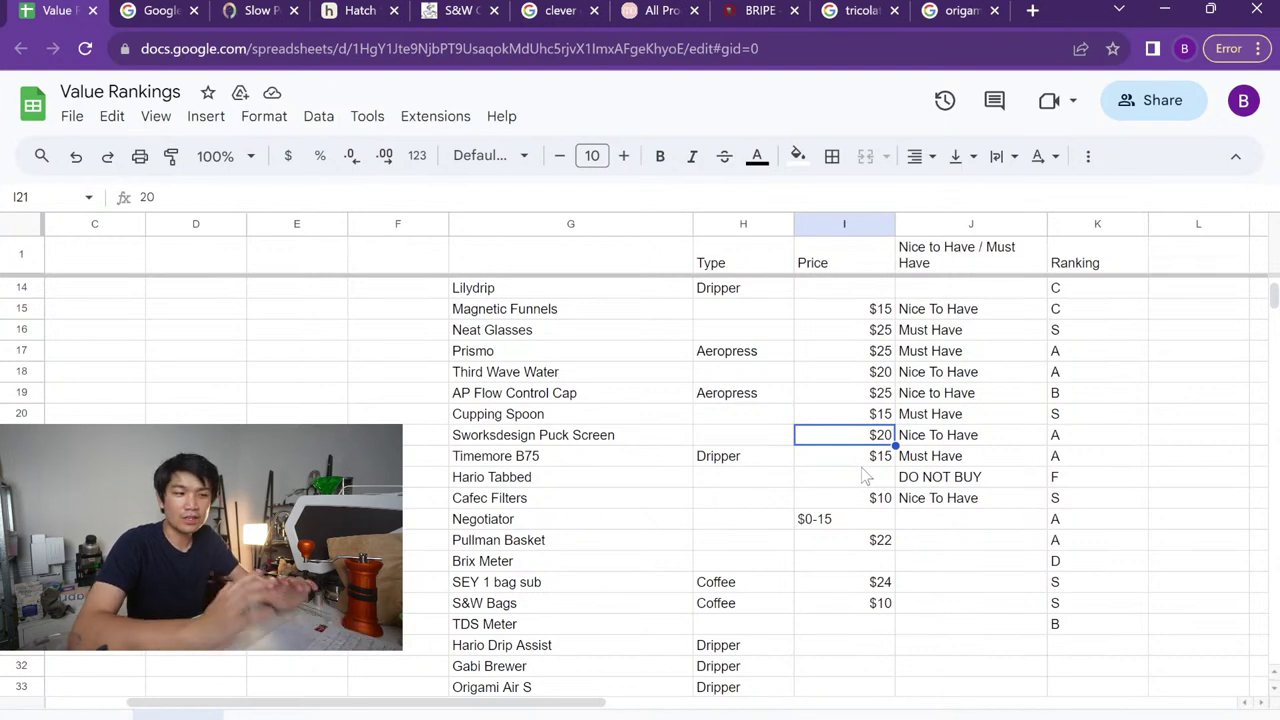
key(Right)
key(Right)
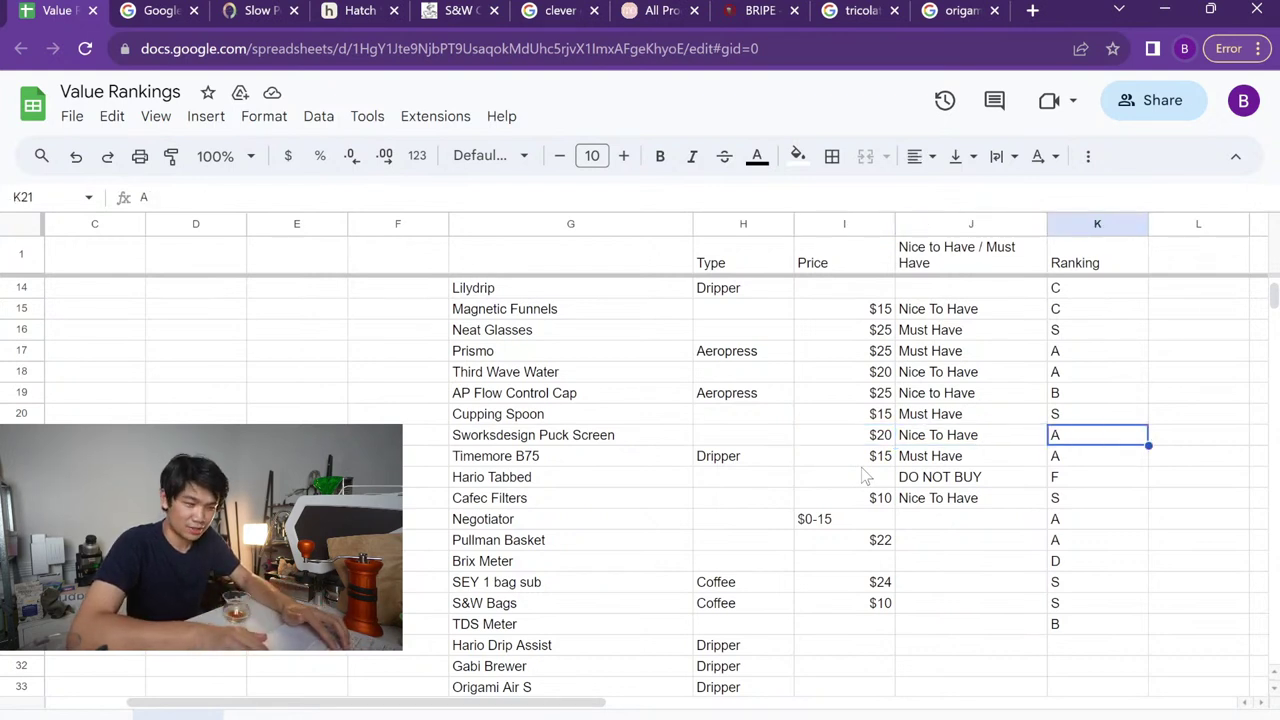
key(Left)
key(Right)
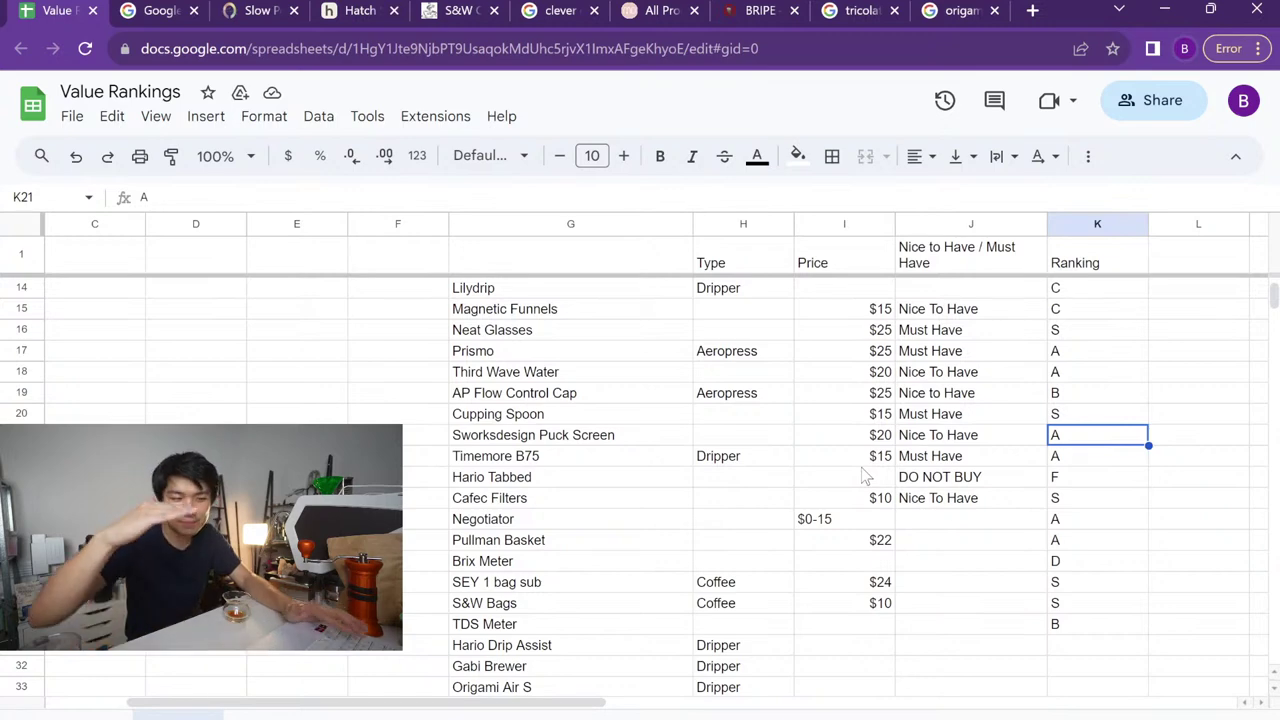
Review the Under $25 list, checking the rankings of Timemore B75 and Hario Tabbed
scroll(861, 467, up, 4)
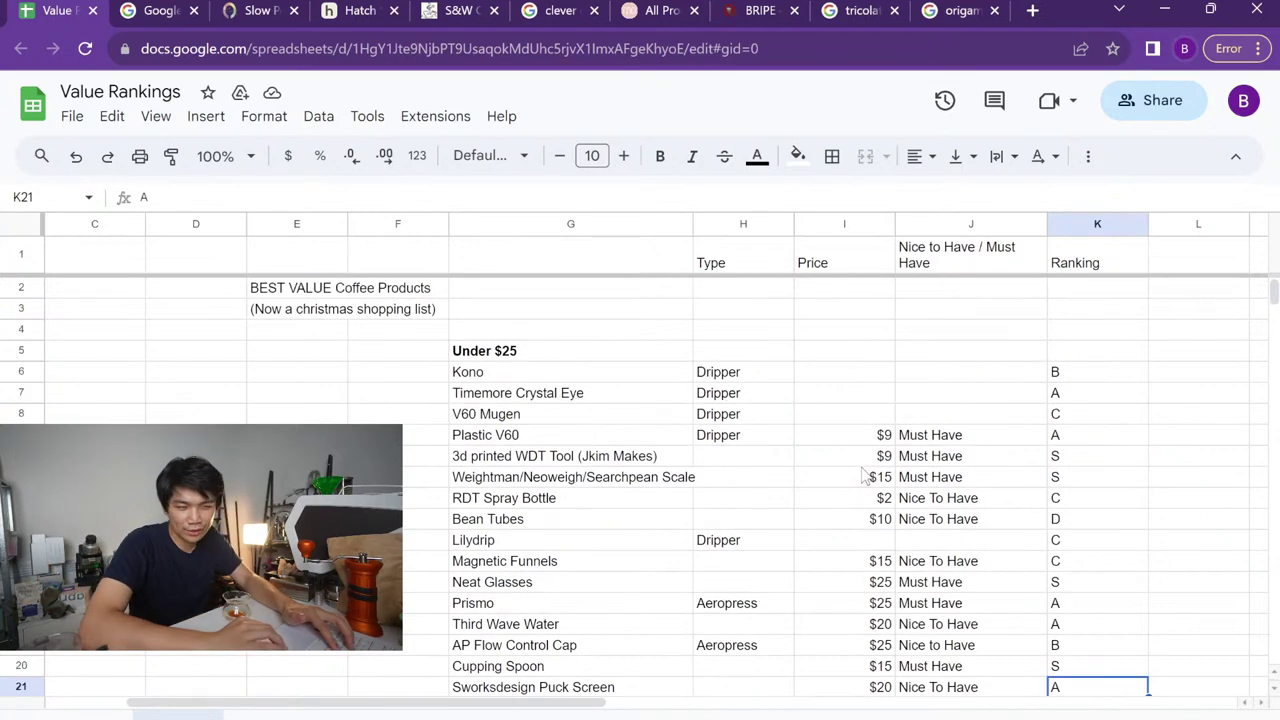
scroll(861, 475, down, 3)
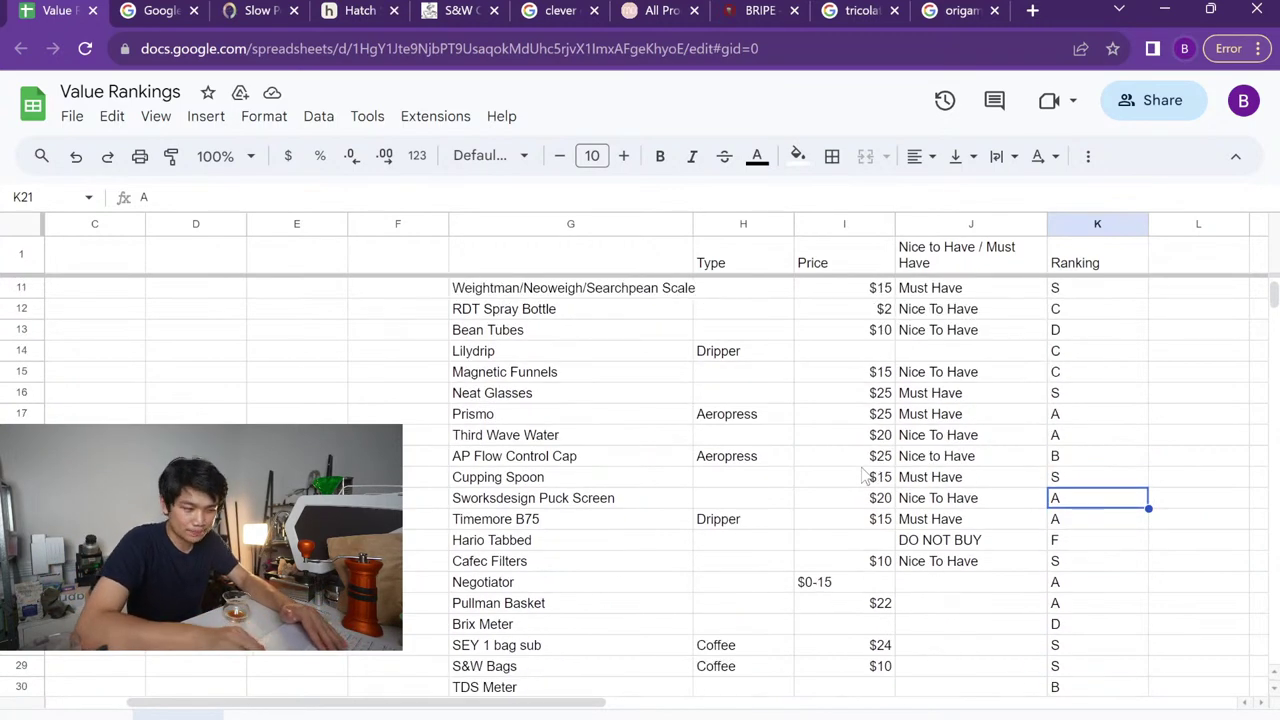
key(Down)
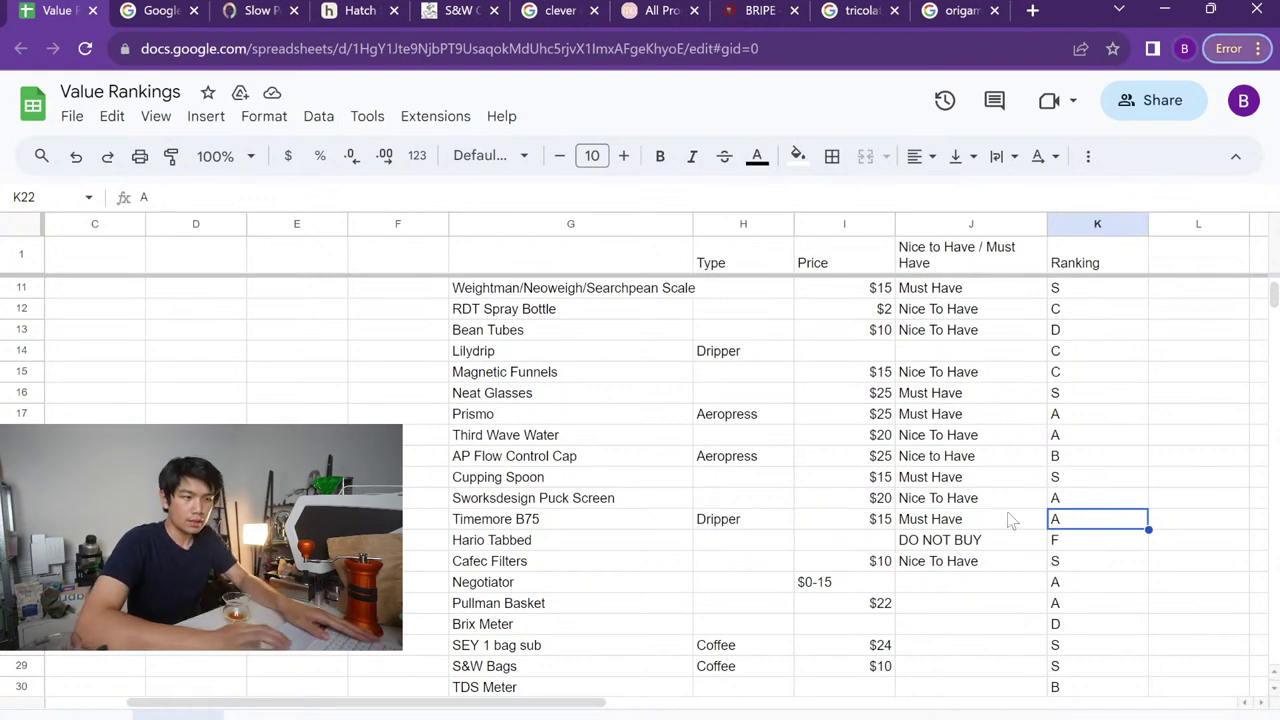
click(955, 628)
click(1064, 547)
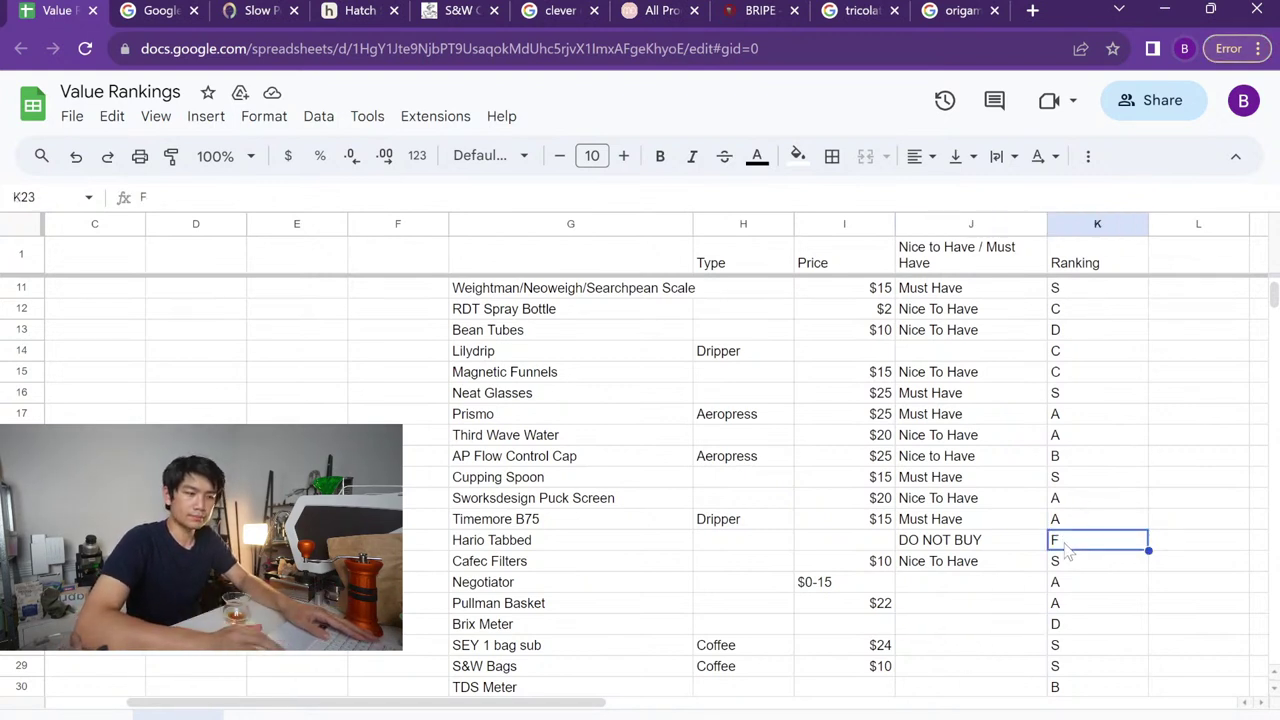
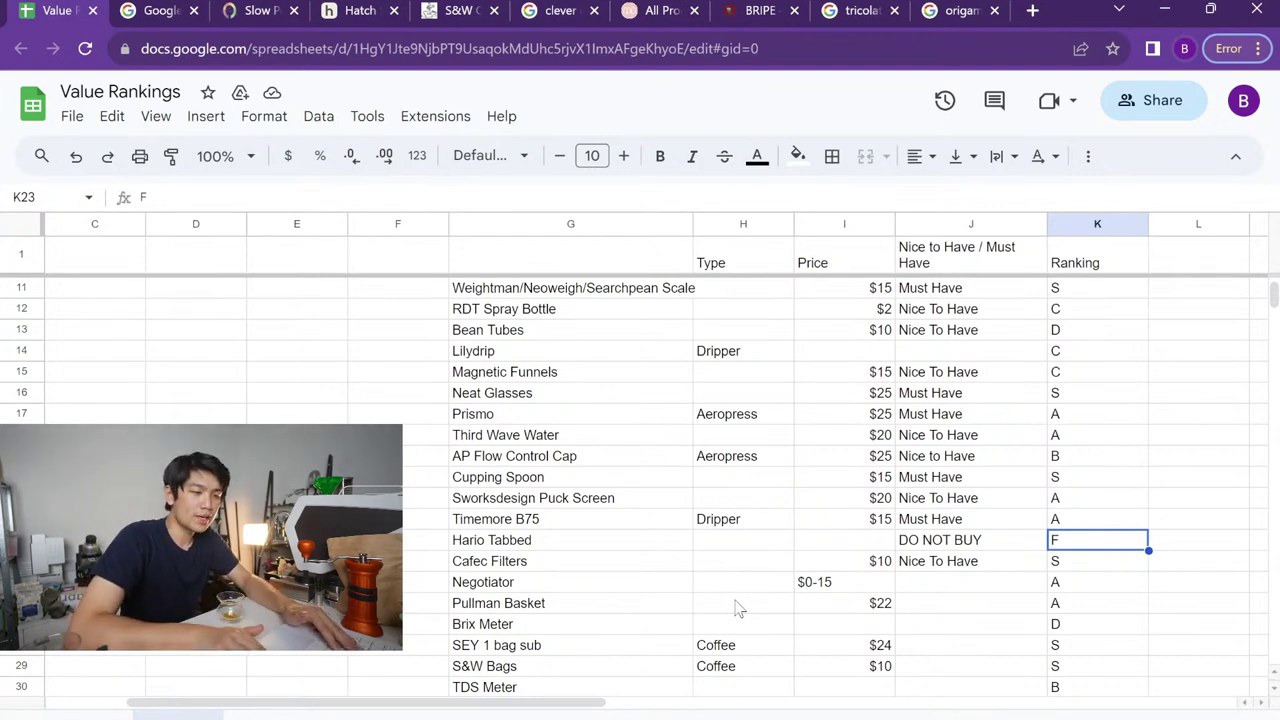
click(620, 690)
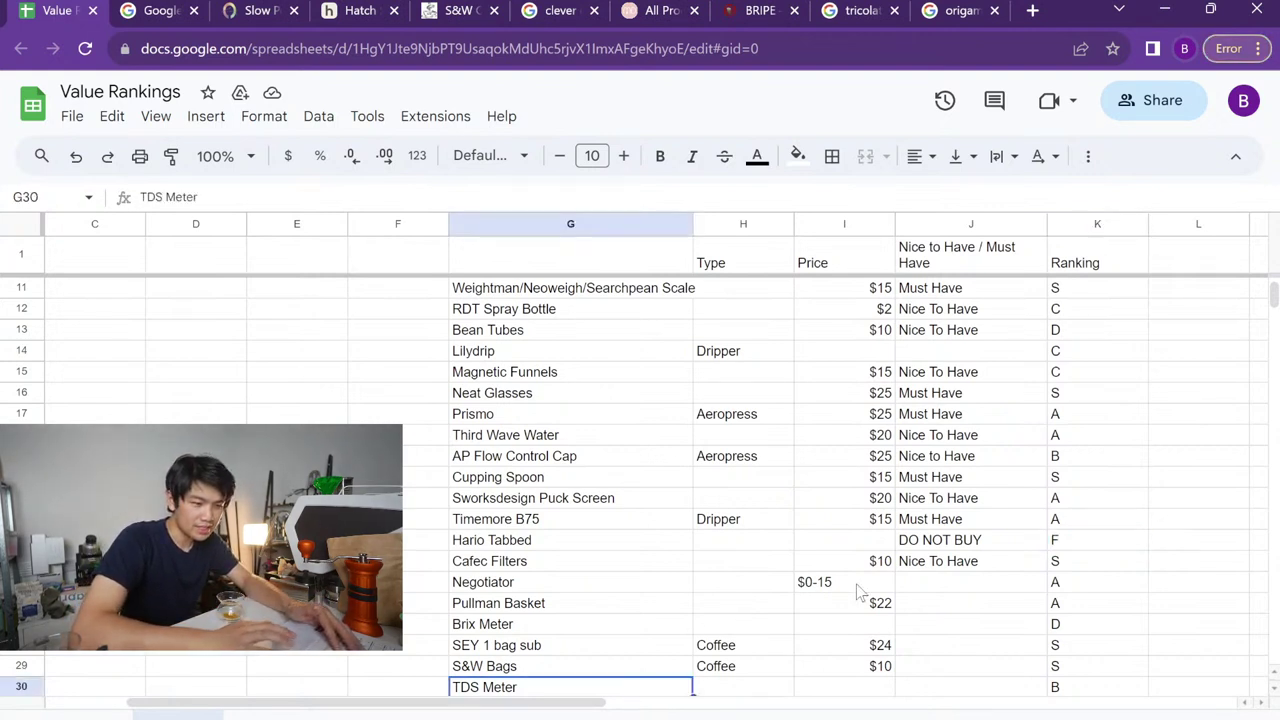
Check the type, price, priority and ranking entries in the Cafec Filters row
click(1087, 538)
key(Down)
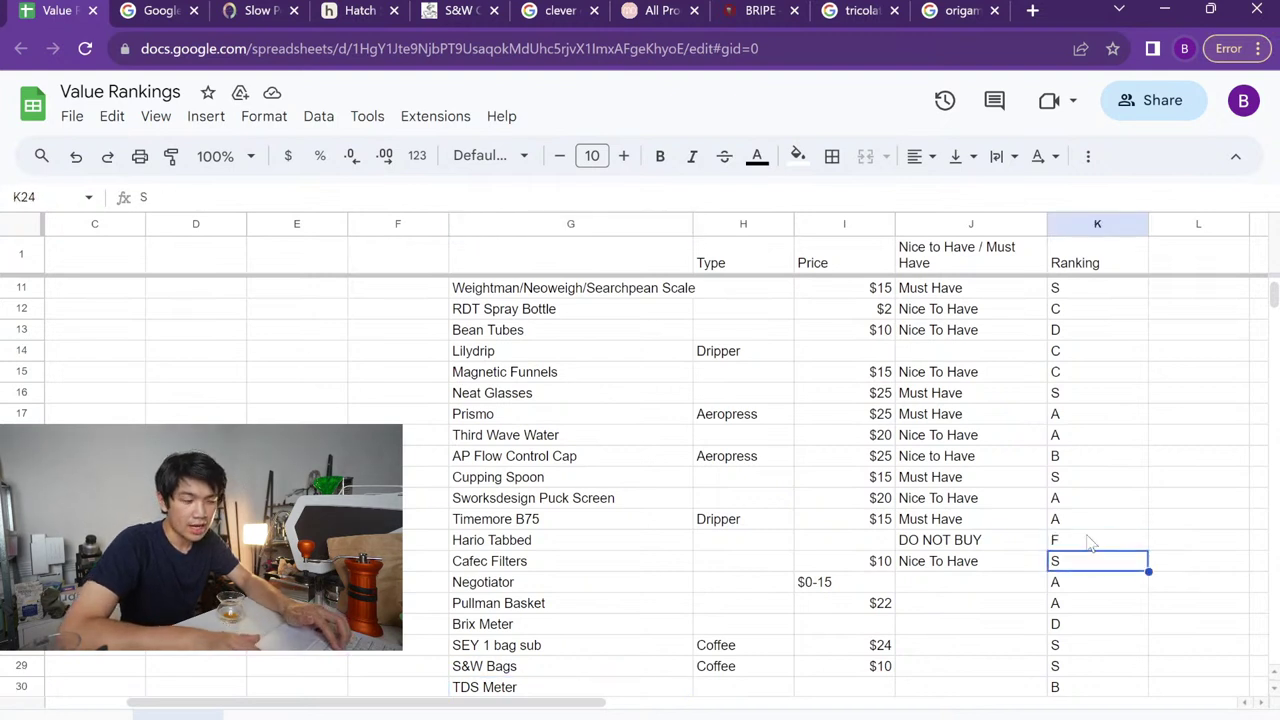
key(Left)
key(Left)
key(Left)
key(Right)
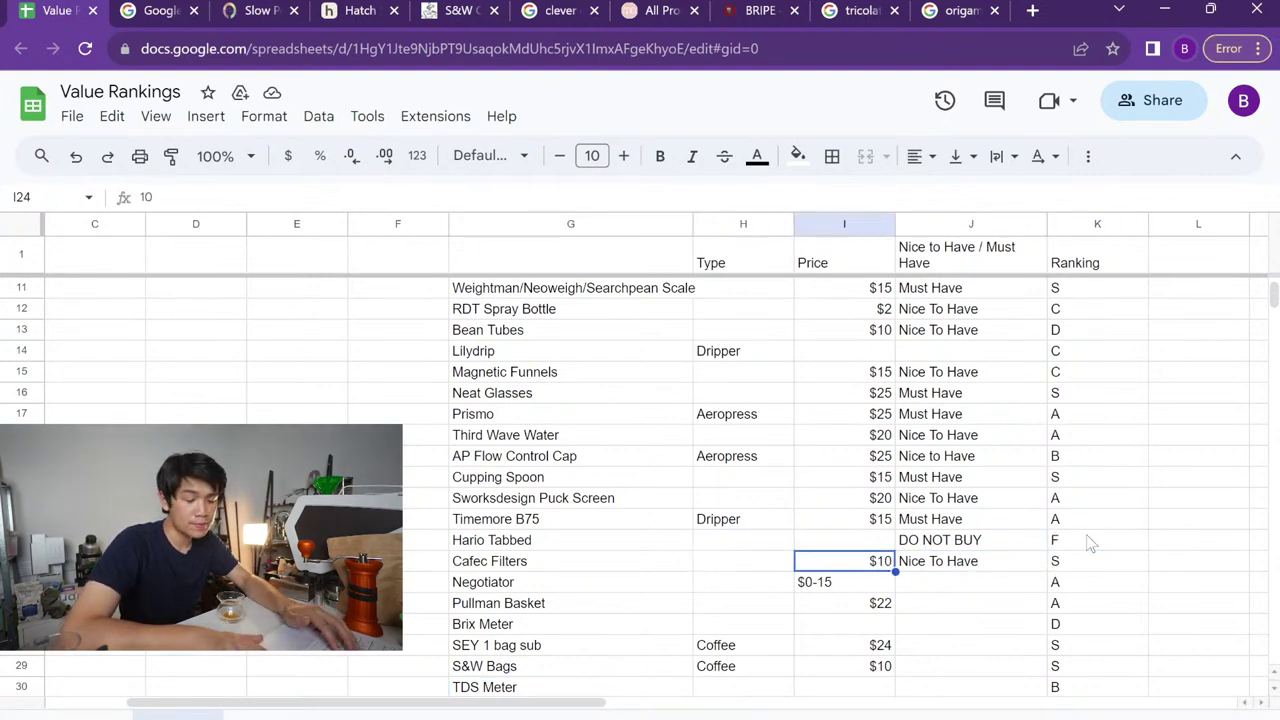
key(Right)
key(Right)
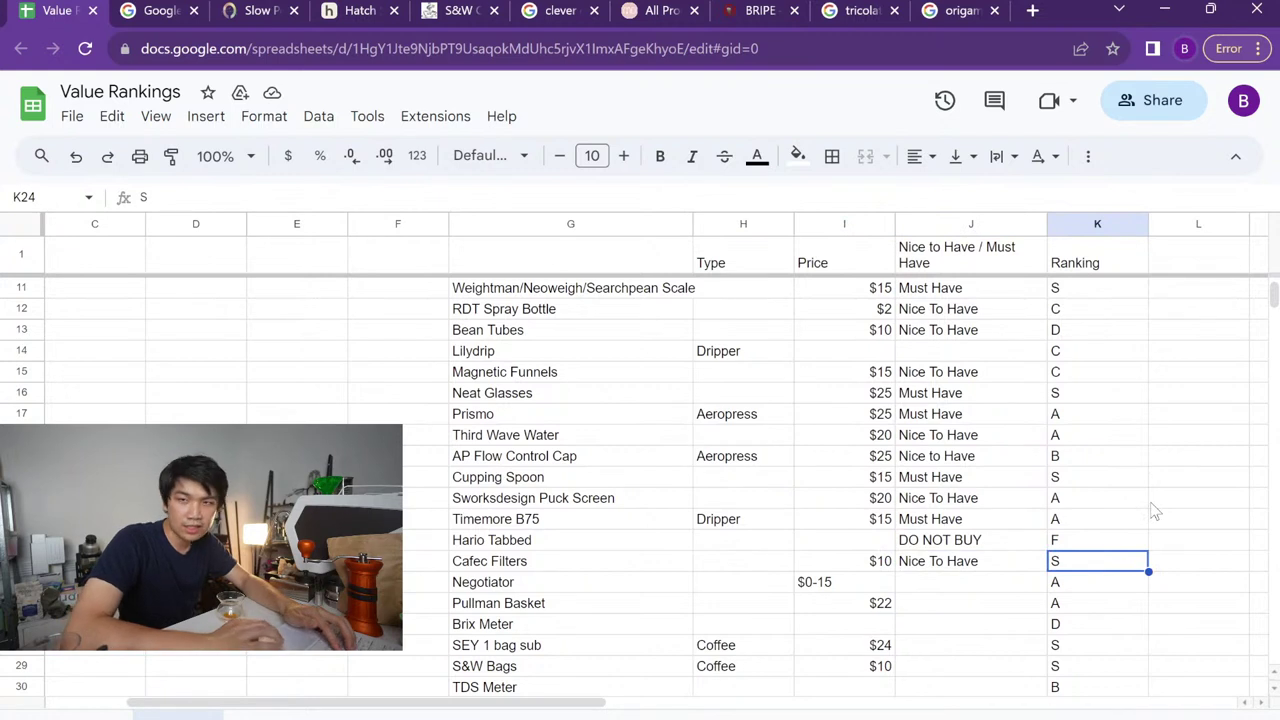
Review the rankings of Negotiator, Pullman Basket and Brix Meter, checking the Brix Meter's price cell
scroll(1100, 523, down, 2)
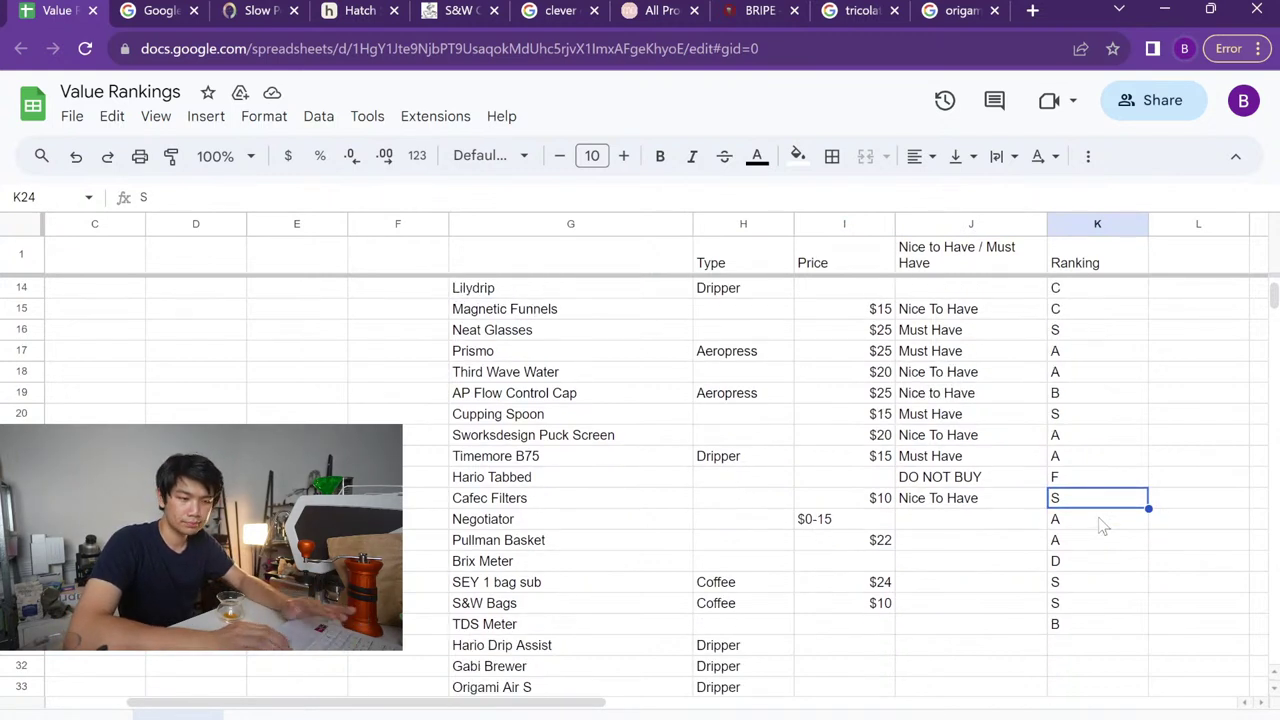
key(Down)
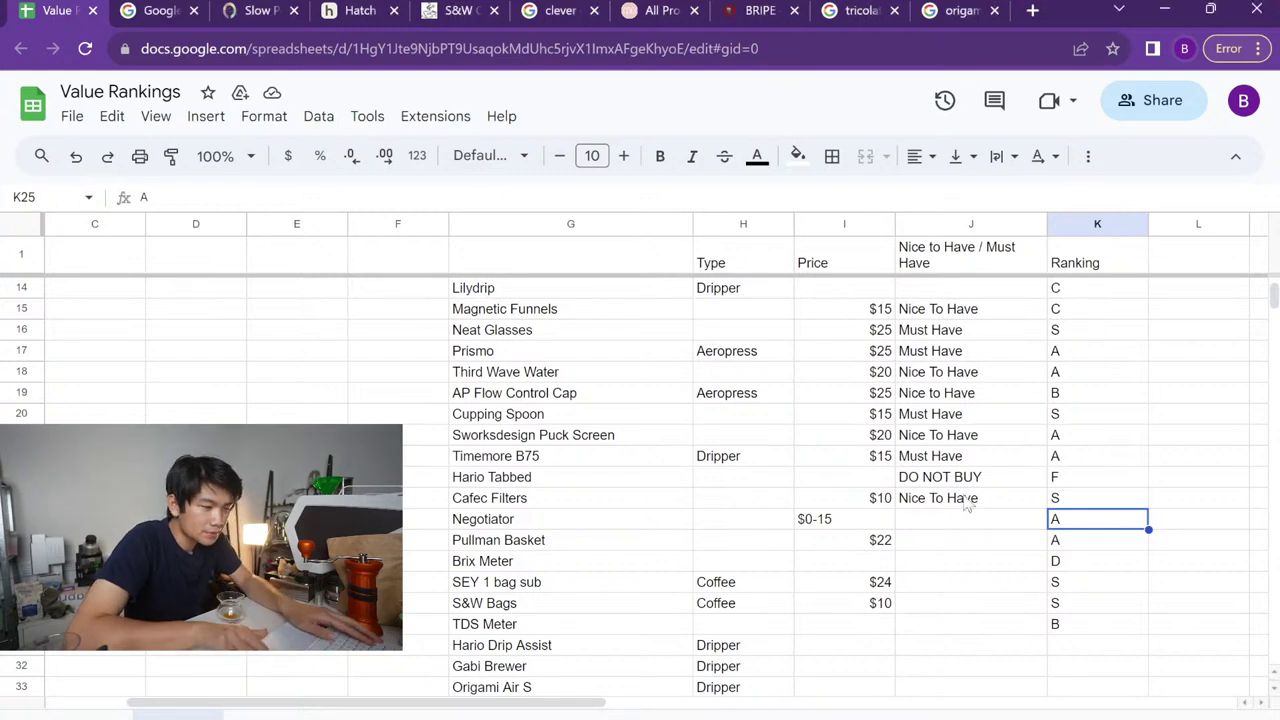
key(Down)
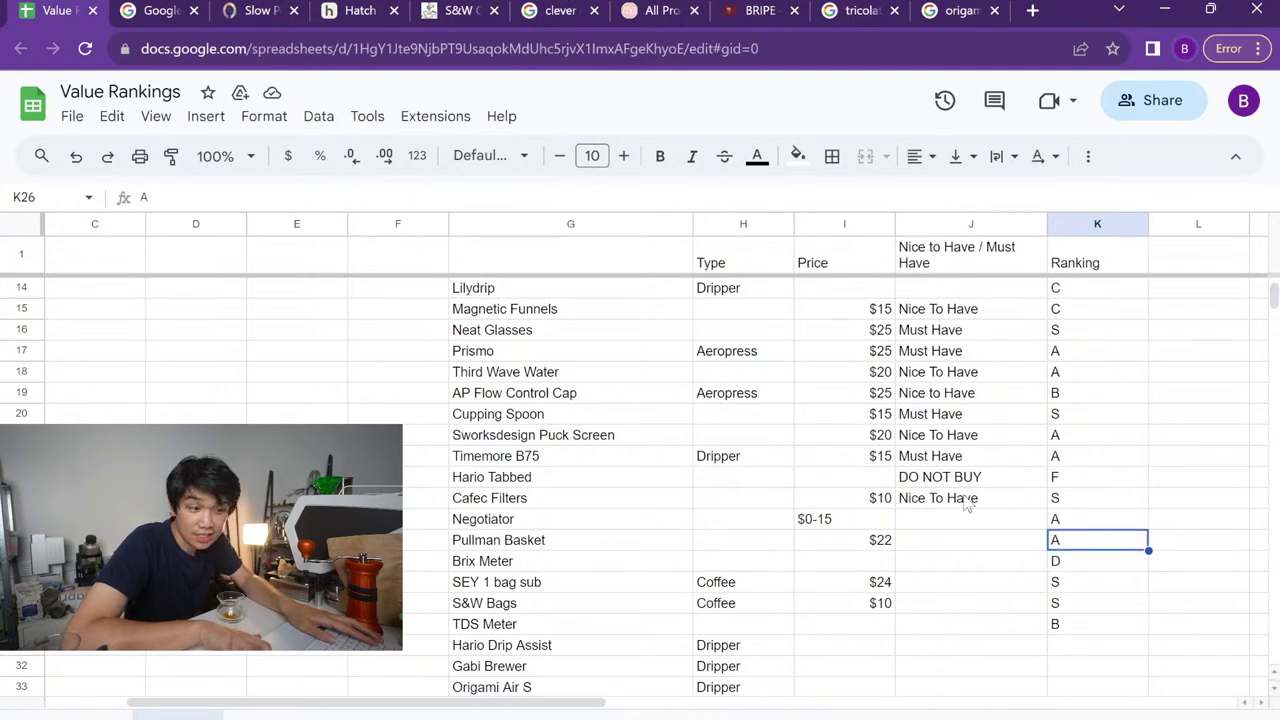
key(Down)
key(Left)
key(Left)
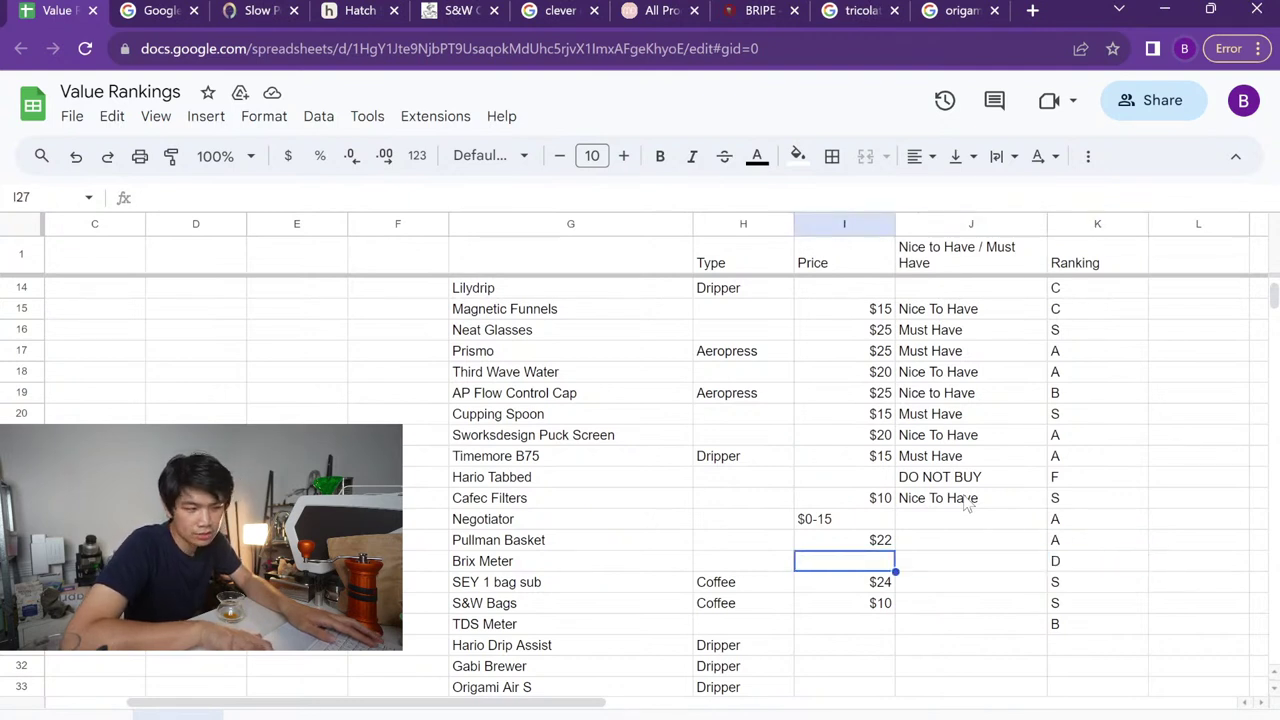
Check the Pullman Basket entries and select its row from product name to ranking, G26:K26
key(Right)
key(Up)
key(Right)
key(Left)
key(Left)
key(Left)
key(Left)
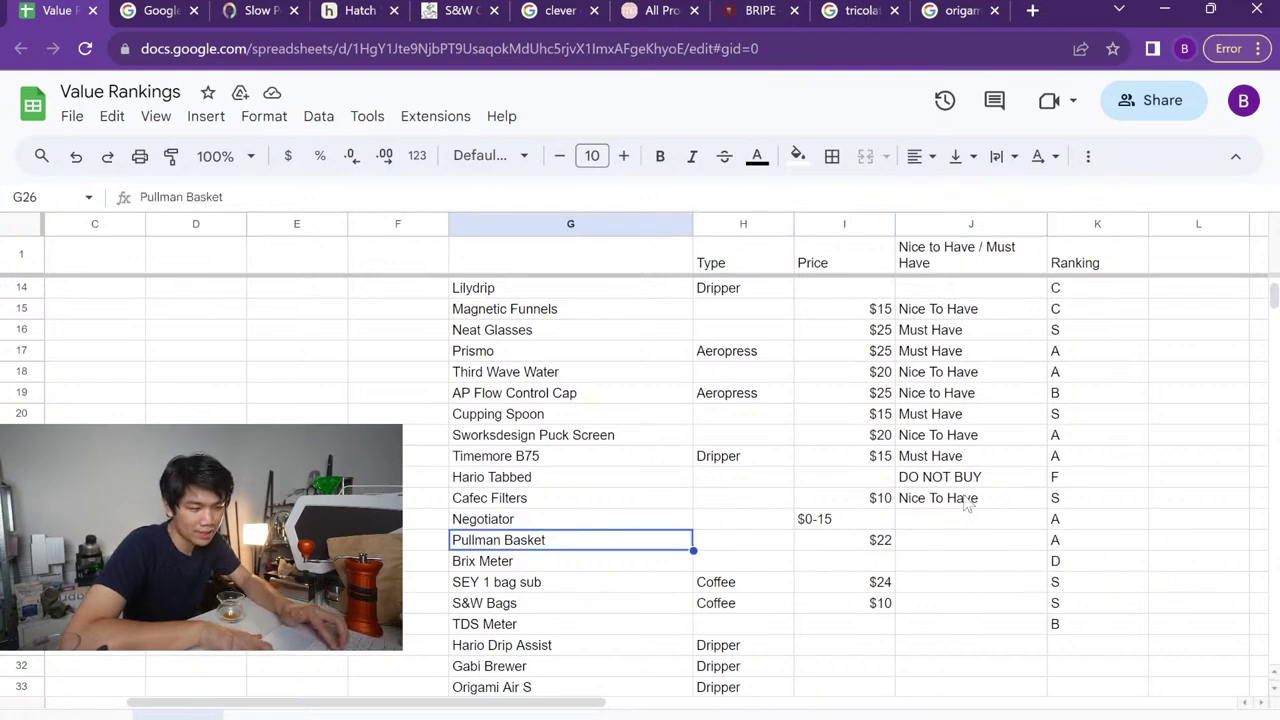
key(shift+Right)
key(shift+Right)
key(shift+Right)
key(shift+Right)
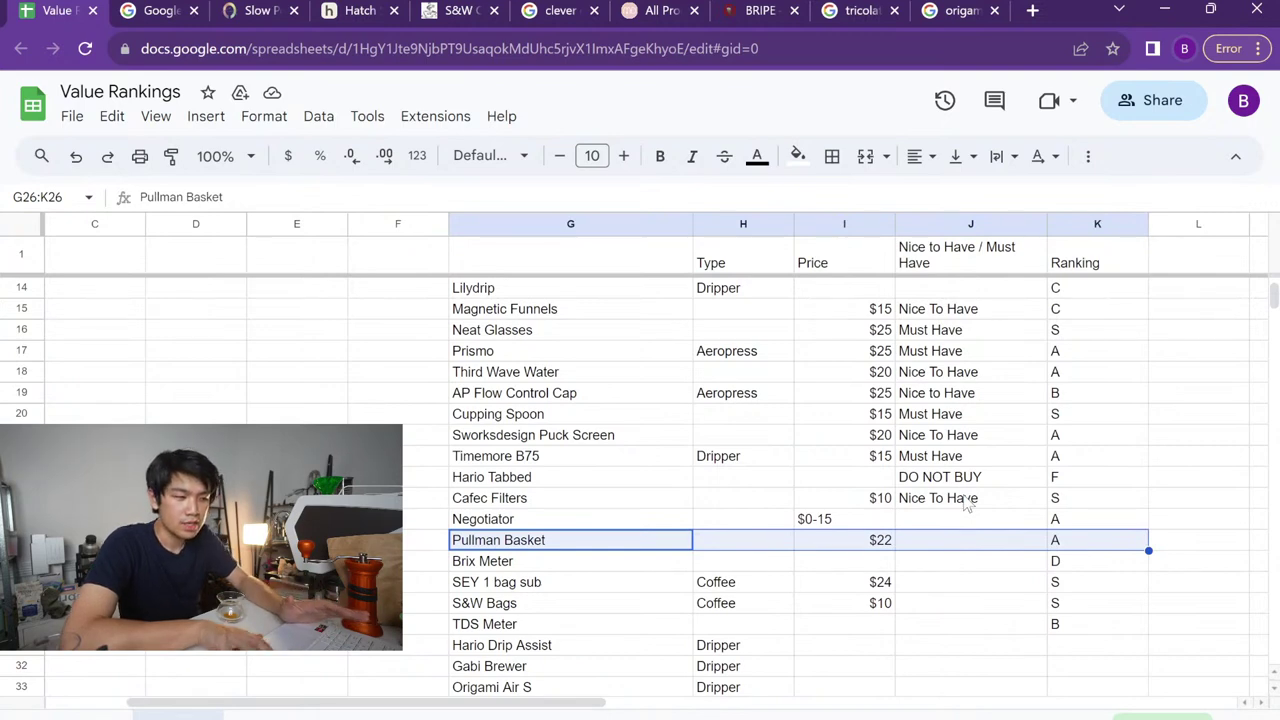
Add "Portafilter papers" in cell G35, directly below Air Kettle in the Under $25 section
scroll(837, 544, down, 3)
click(516, 563)
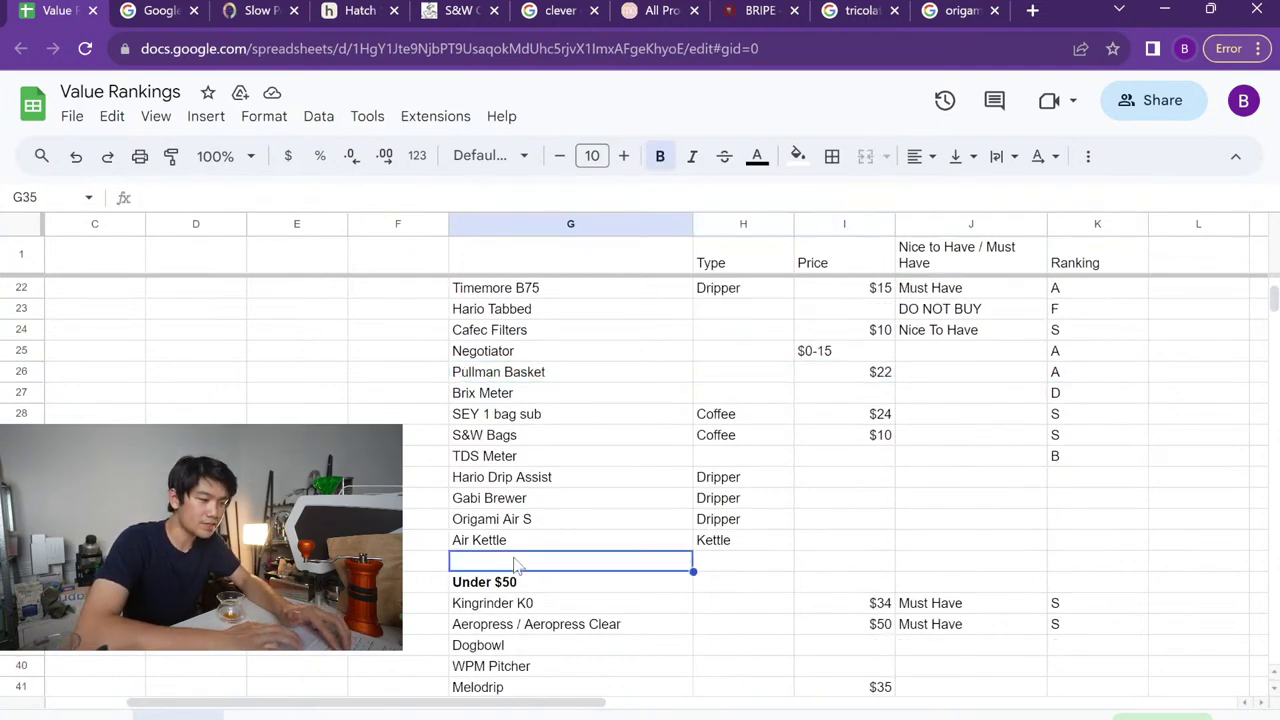
text(Portaf)
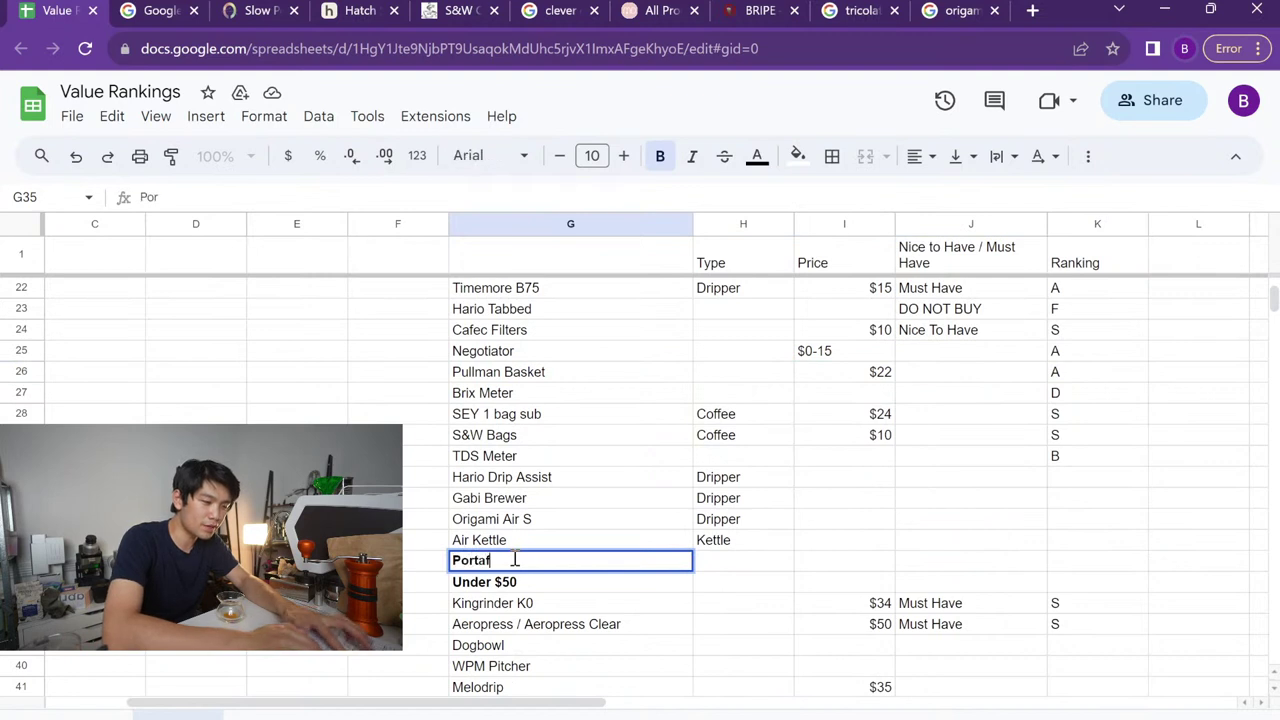
text(ilter papers)
key(Return)
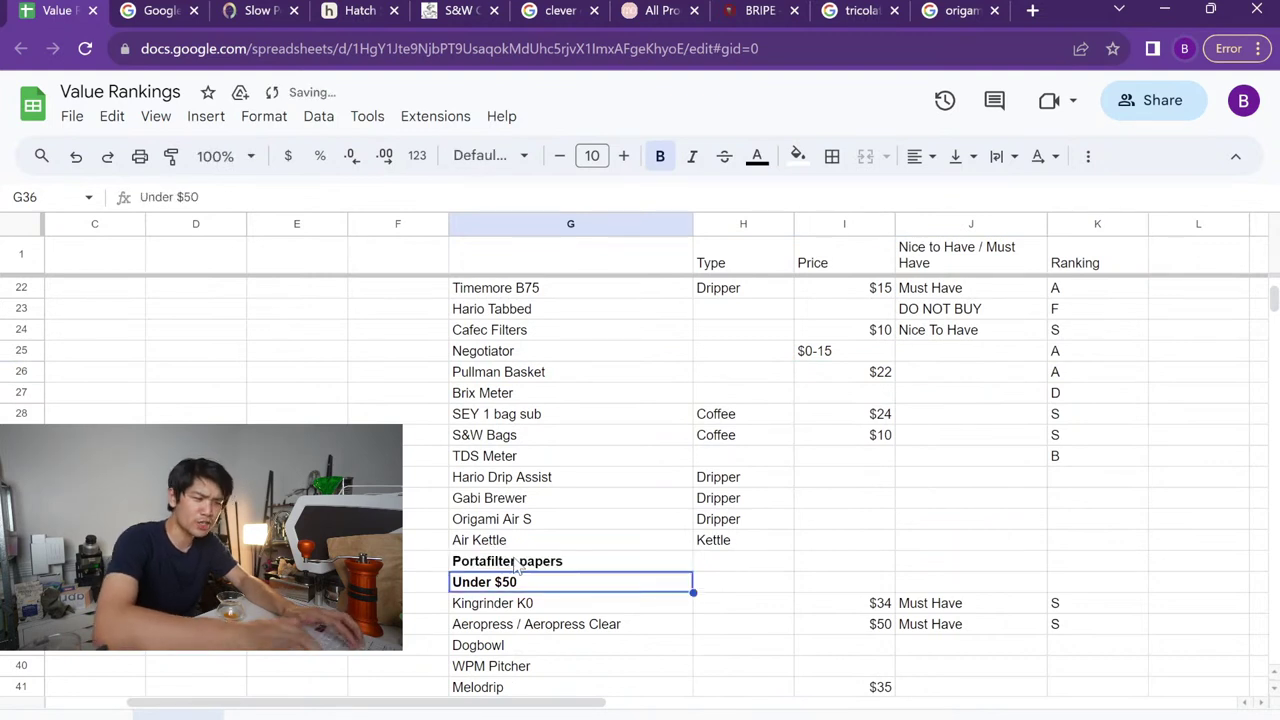
Insert a blank row above the Under $50 heading and remove the bold formatting from Portafilter papers in G35
click(20, 582)
right_click(20, 582)
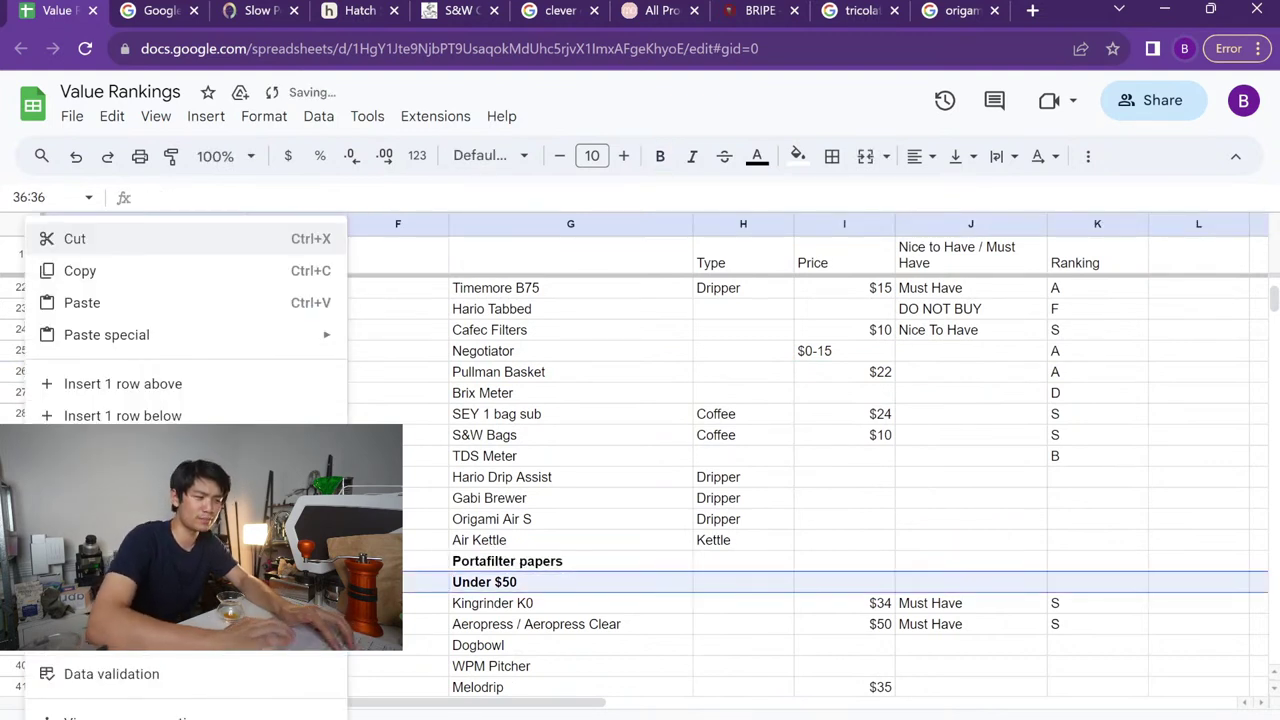
click(176, 394)
click(705, 565)
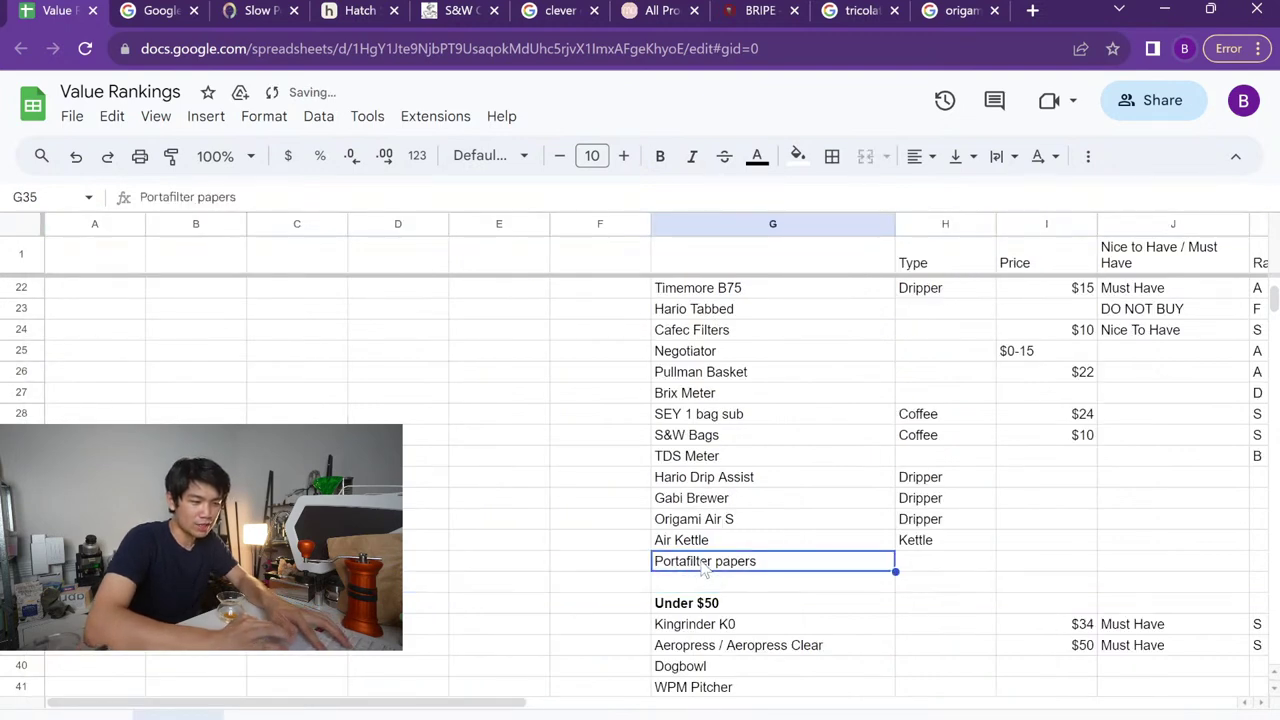
Compare the rankings of the Brix Meter and the Pullman Basket in the Under $25 section
scroll(705, 565, right, 3)
scroll(705, 568, up, 1)
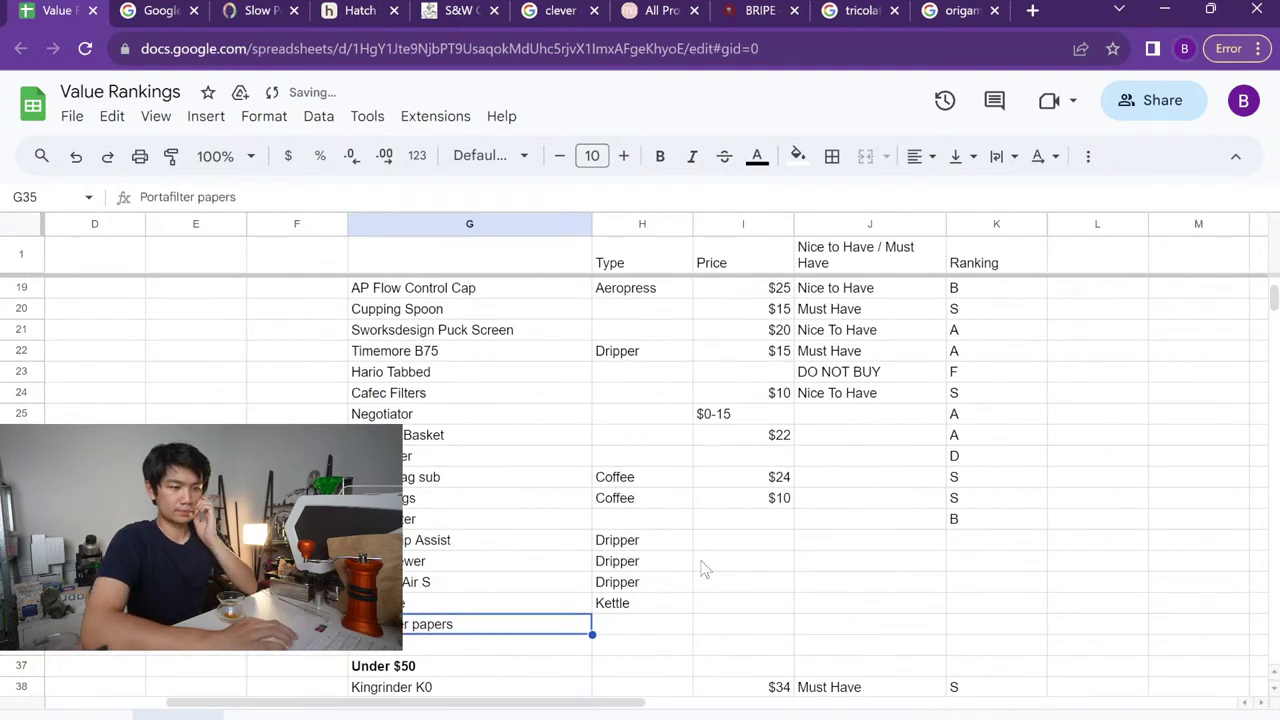
click(955, 462)
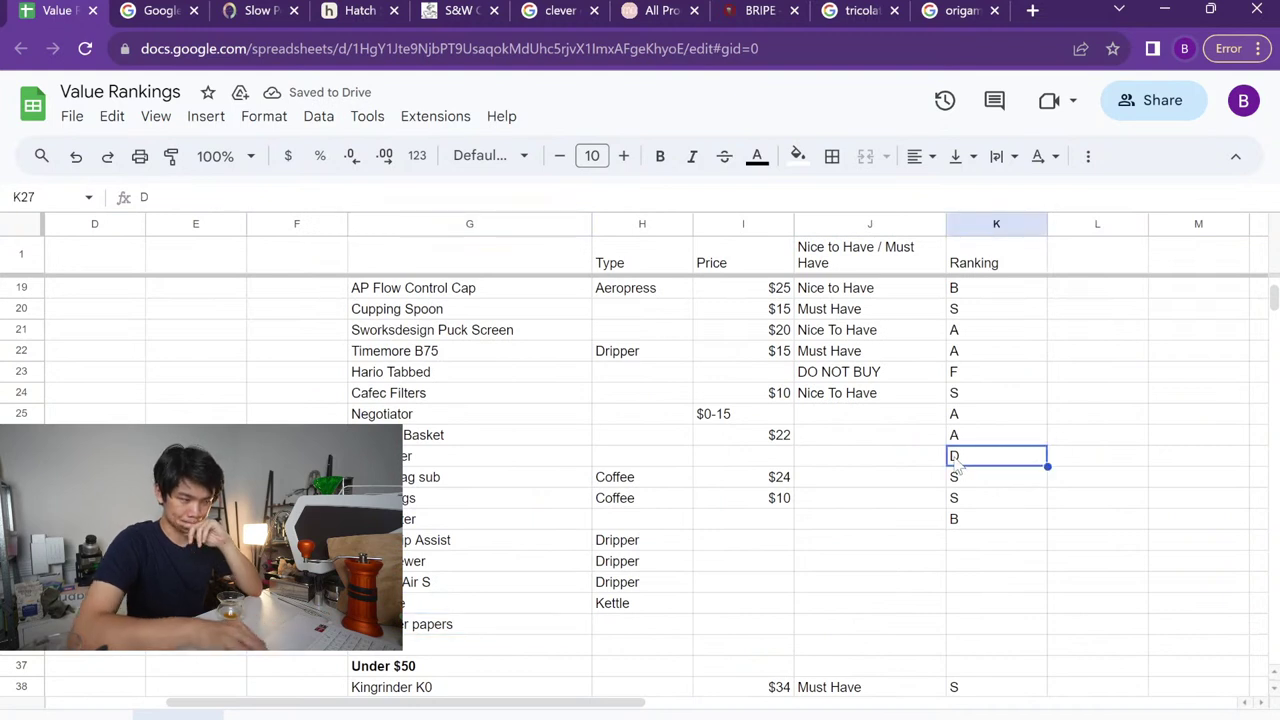
key(Up)
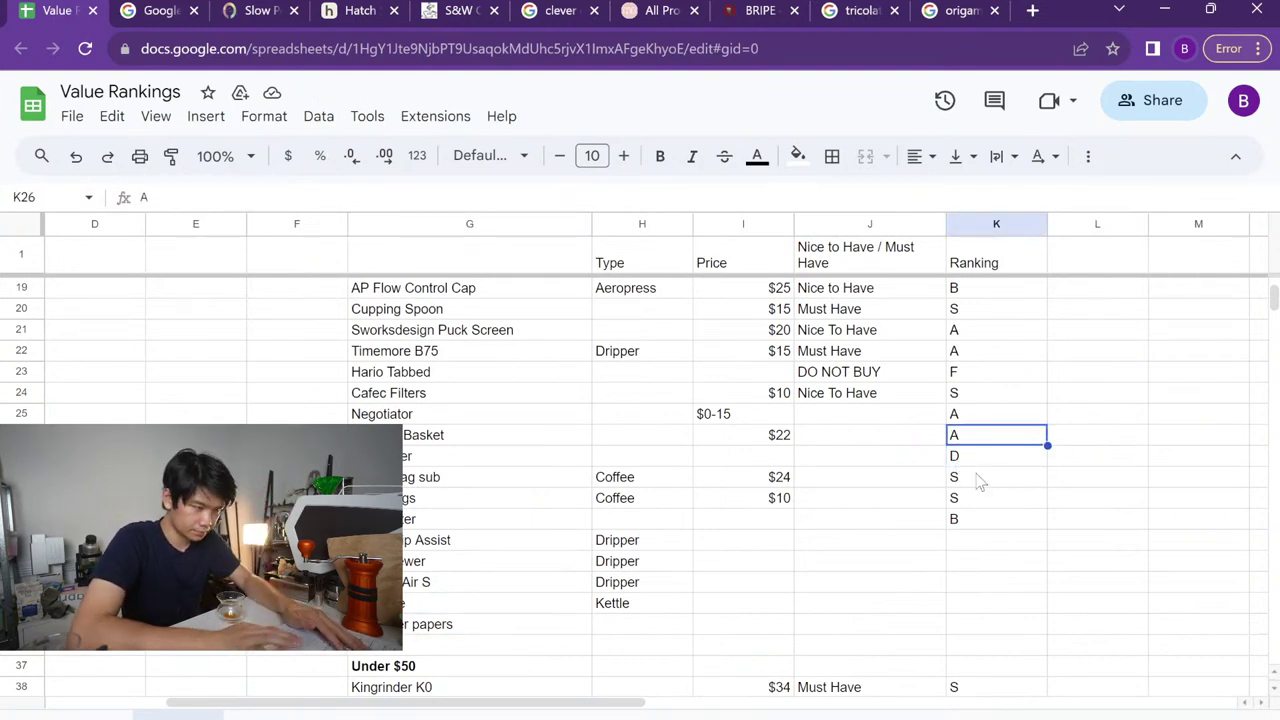
click(975, 462)
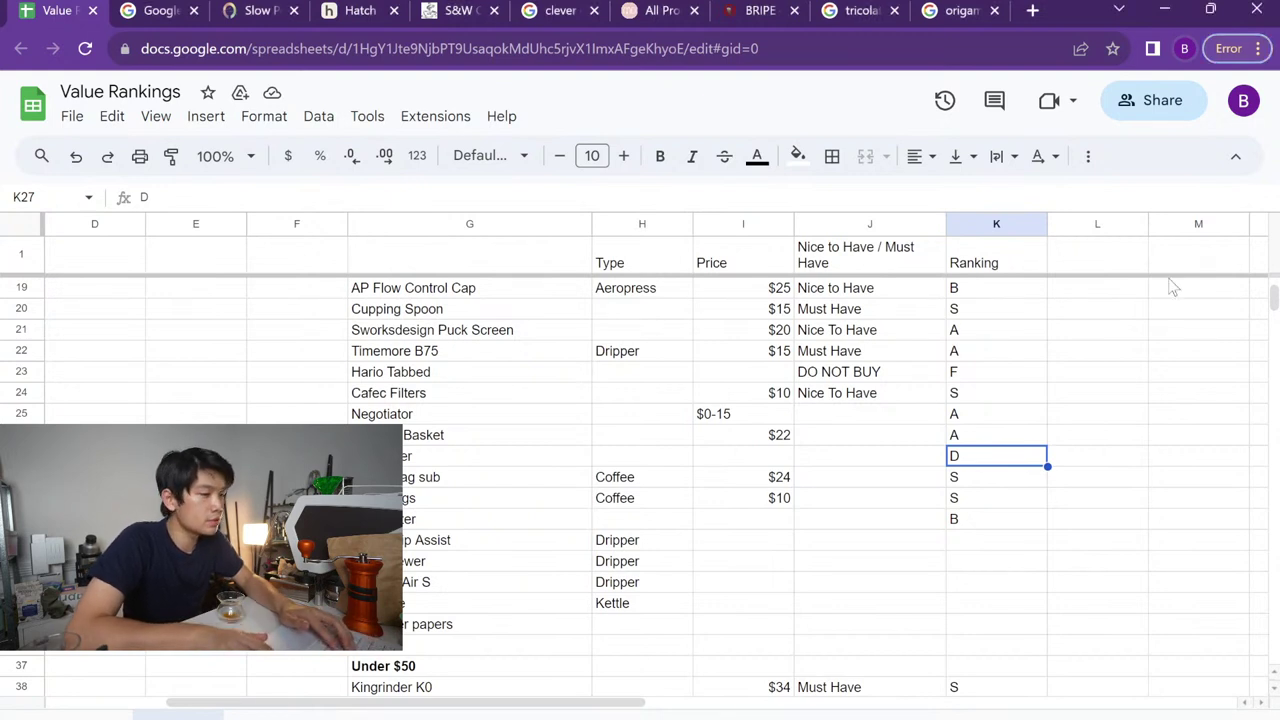
Check the type, price, priority and ranking entries for SEY 1 bag sub and the product name for S&W Bags
click(680, 585)
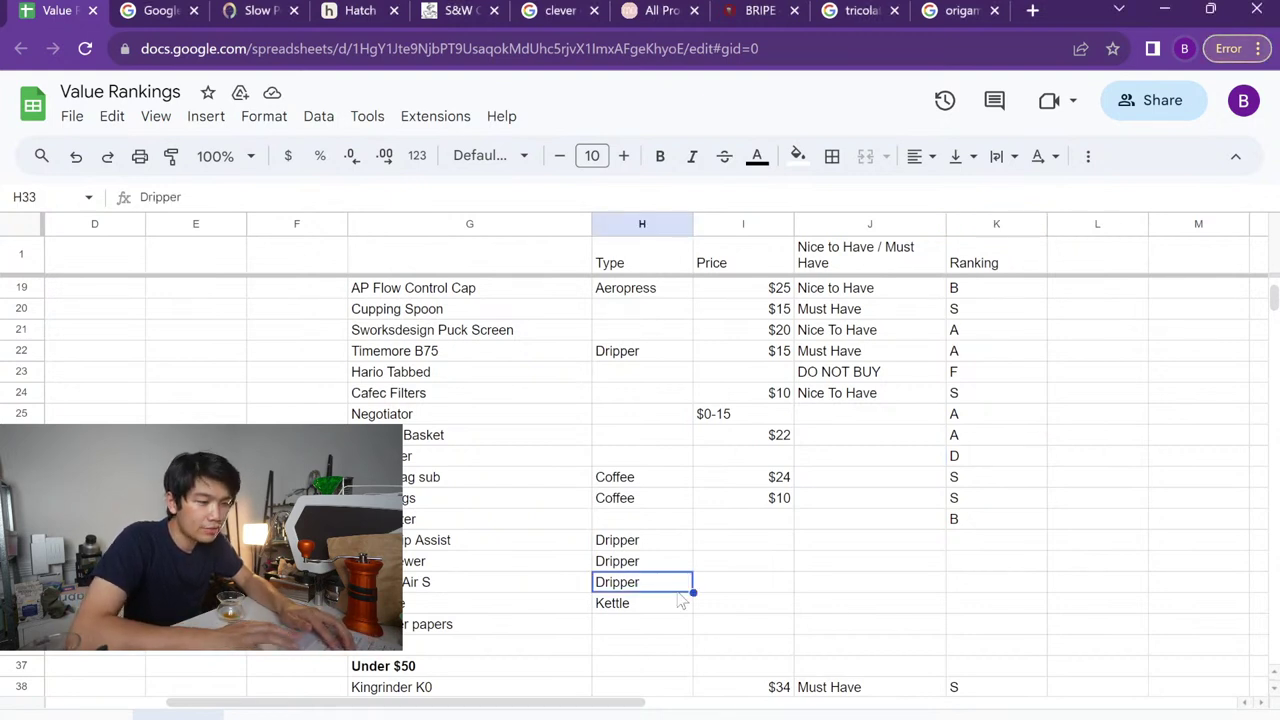
click(952, 482)
key(Left)
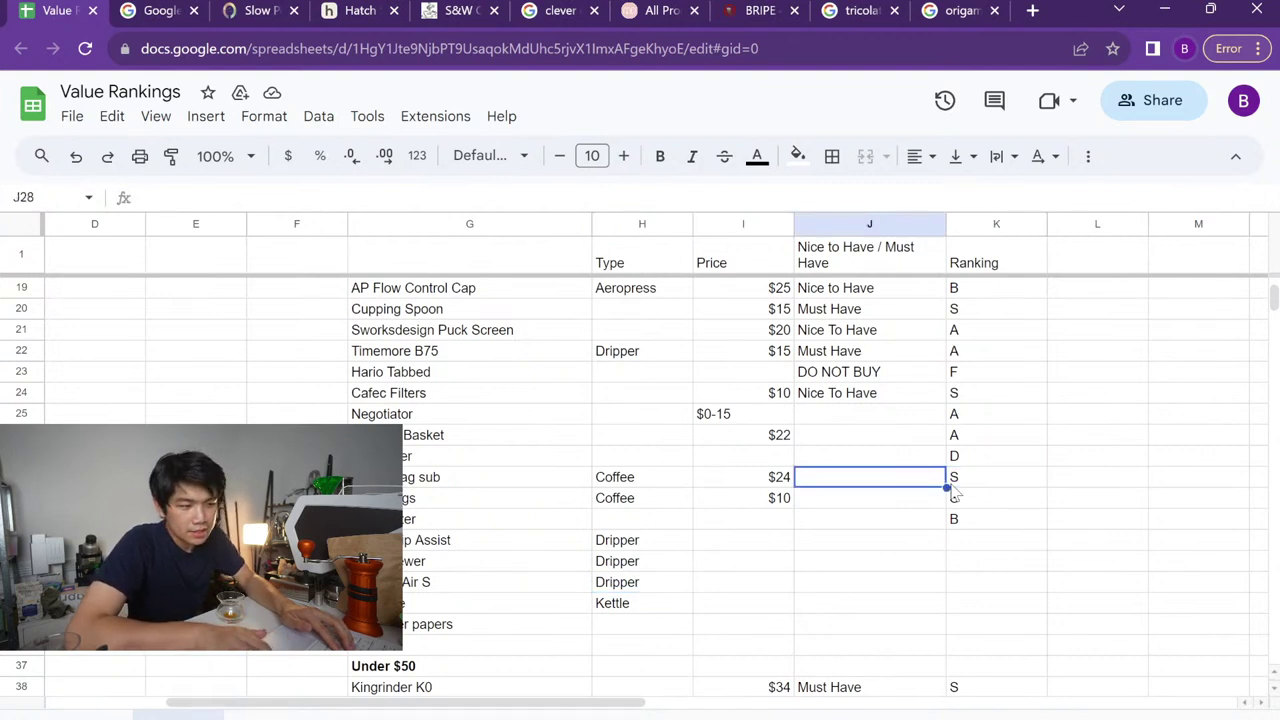
key(Left)
key(Right)
key(Right)
key(Left)
key(Left)
key(Left)
key(Down)
key(Left)
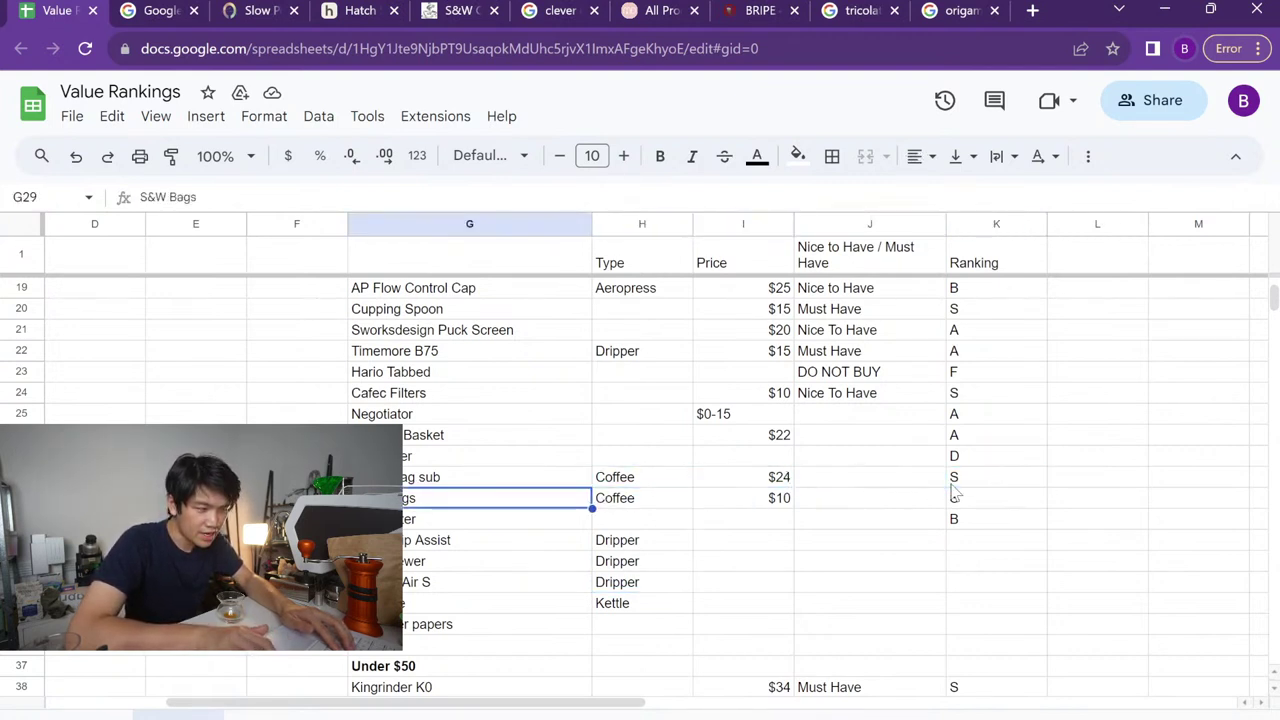
Enter "S" as the ranking of S&W Bags in cell K29
key(Right)
key(Right)
key(Right)
key(Right)
text(S)
key(Return)
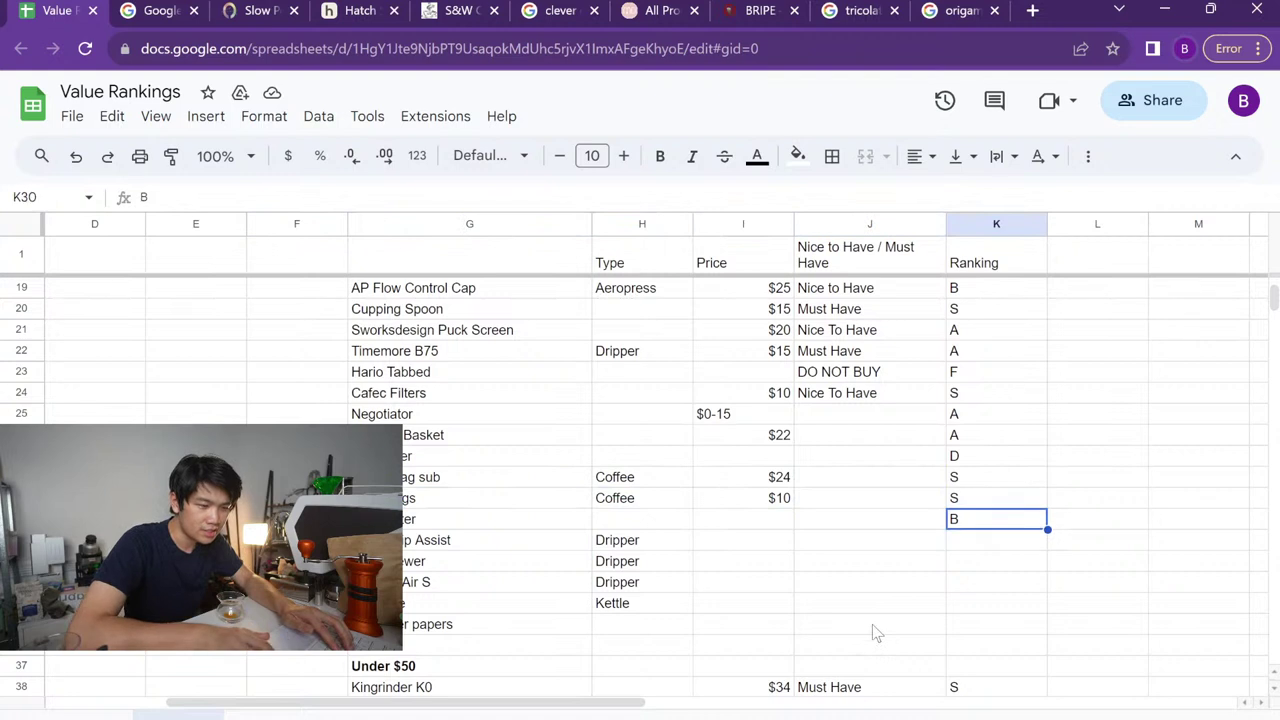
Check the type, price, priority and ranking cells in the TDS Meter row
key(Left)
key(Left)
key(Left)
key(Right)
key(Right)
key(Right)
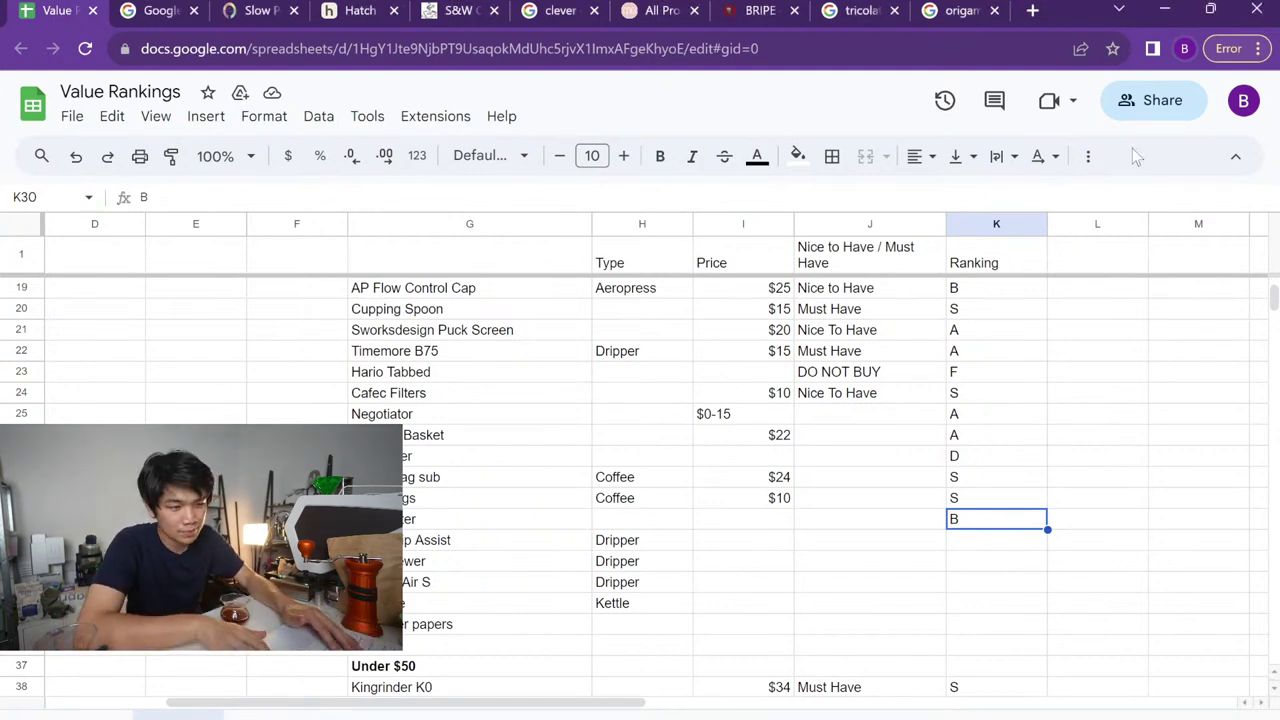
Enter "B" as the ranking of Origami Air S in cell K33
key(Return)
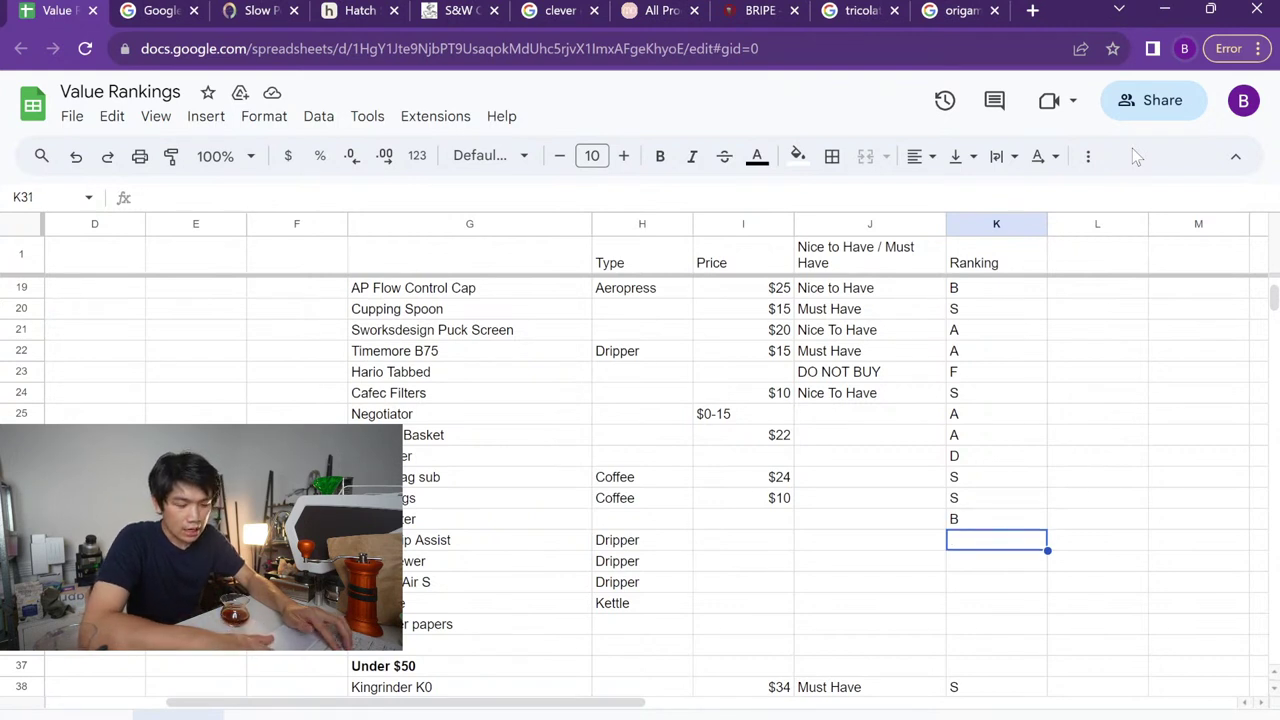
key(Down)
key(Down)
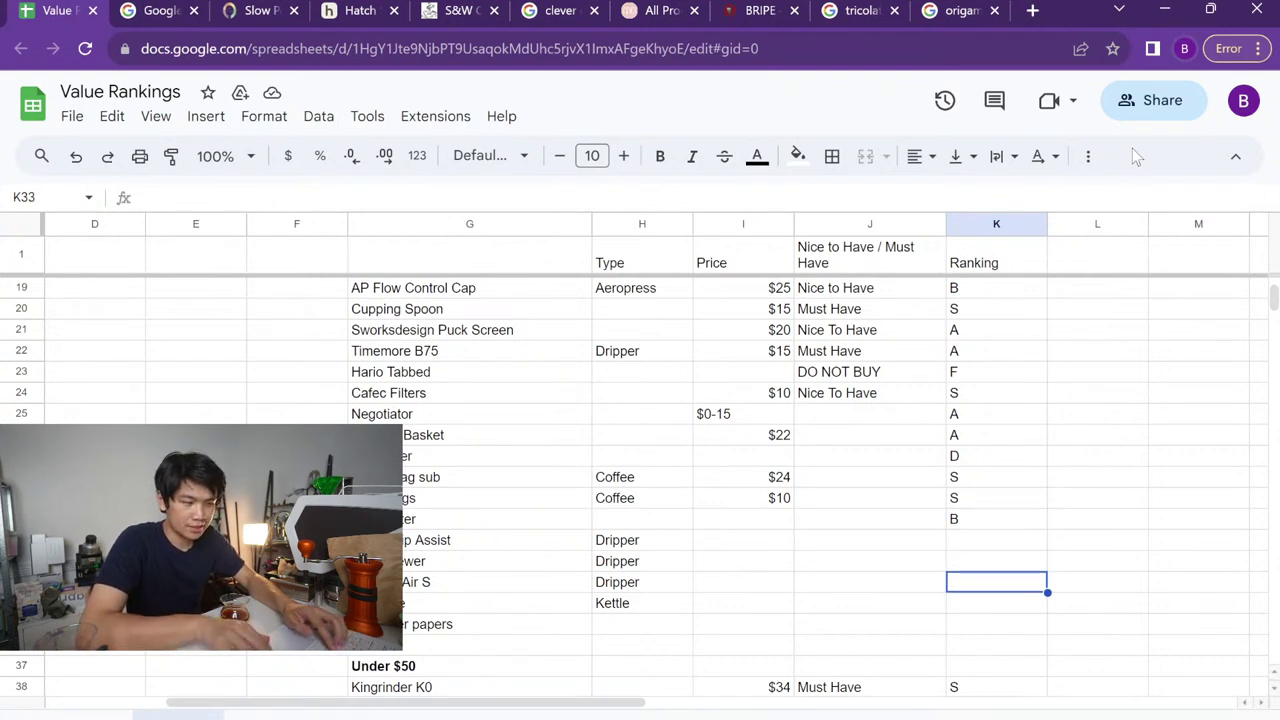
key(Up)
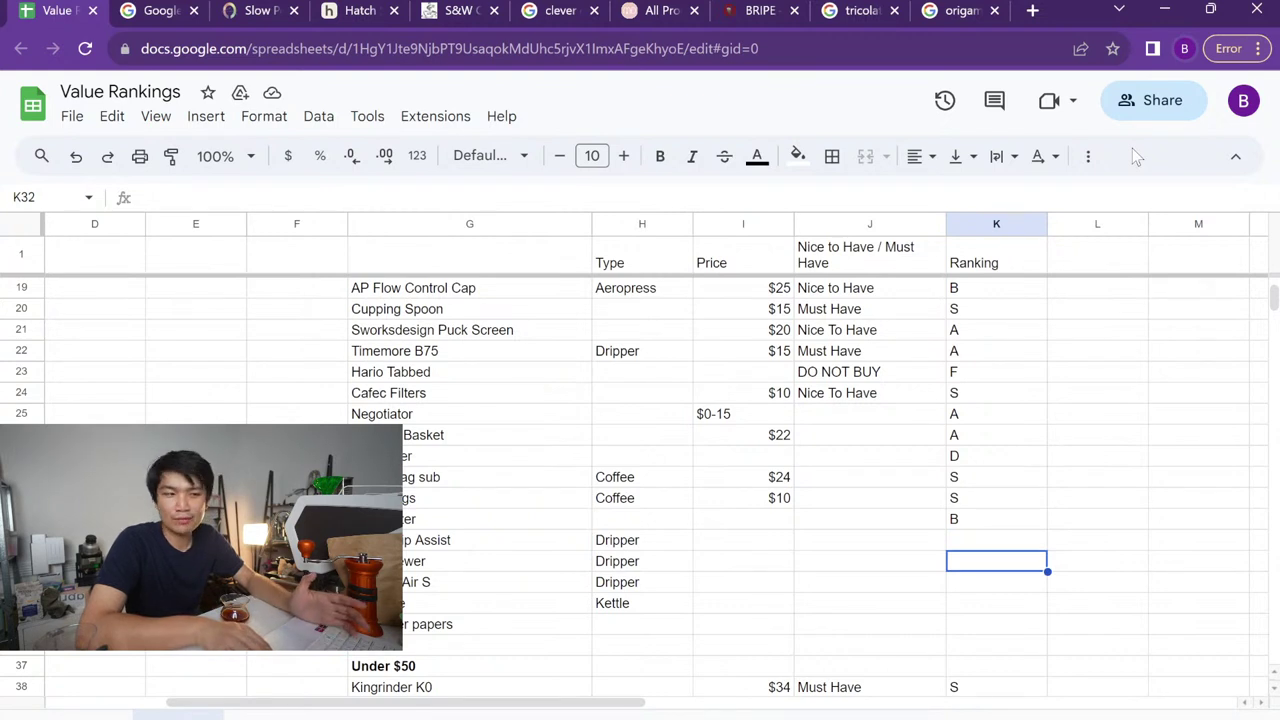
key(Down)
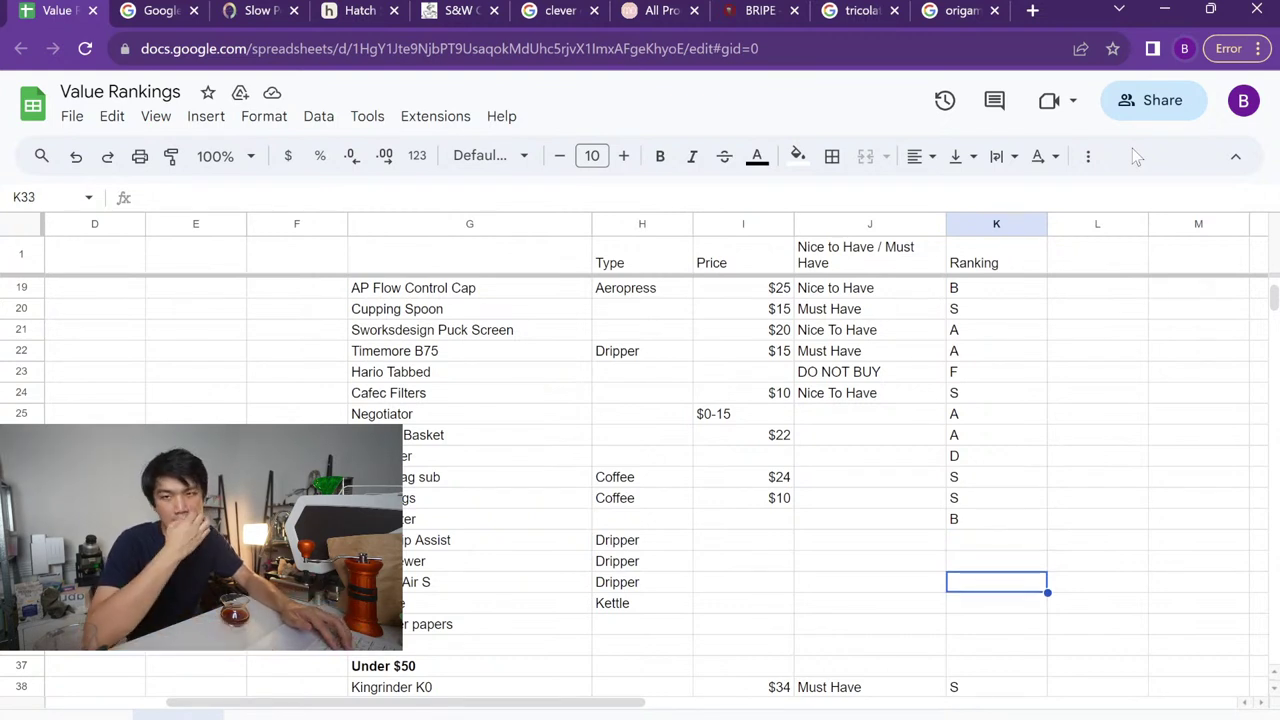
text(B)
key(Return)
key(Up)
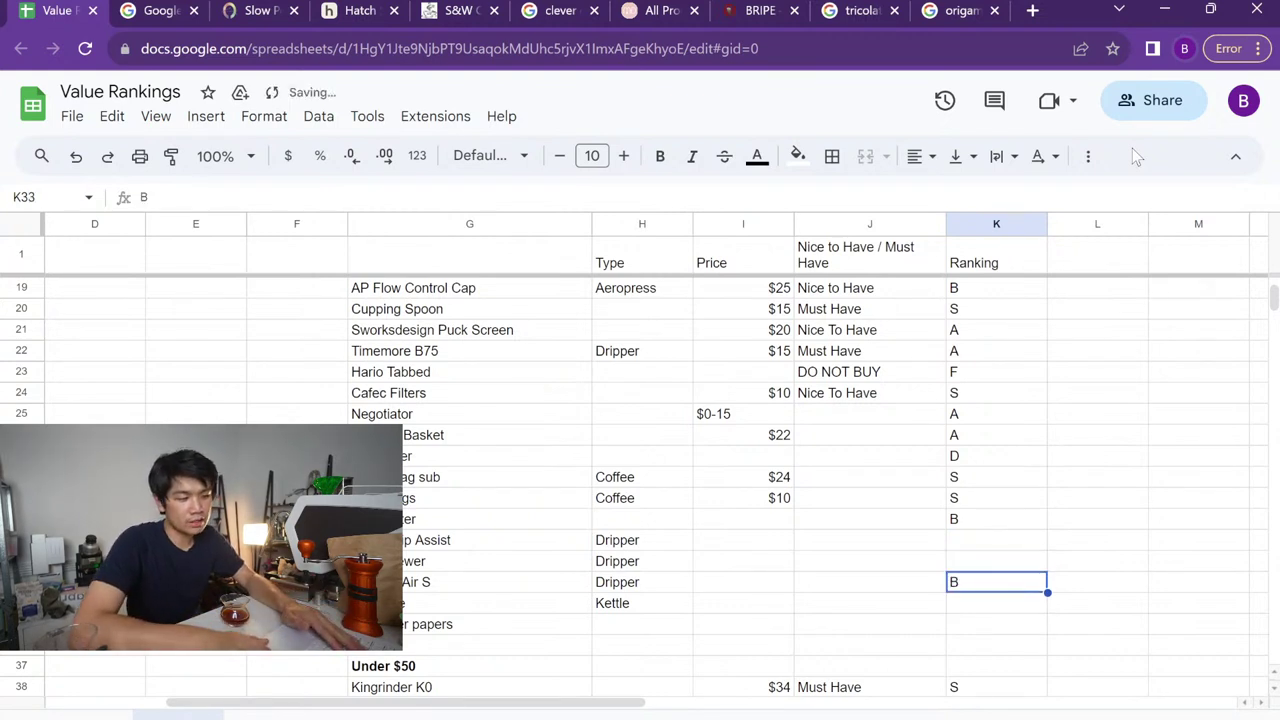
text(C)
key(Escape)
key(Down)
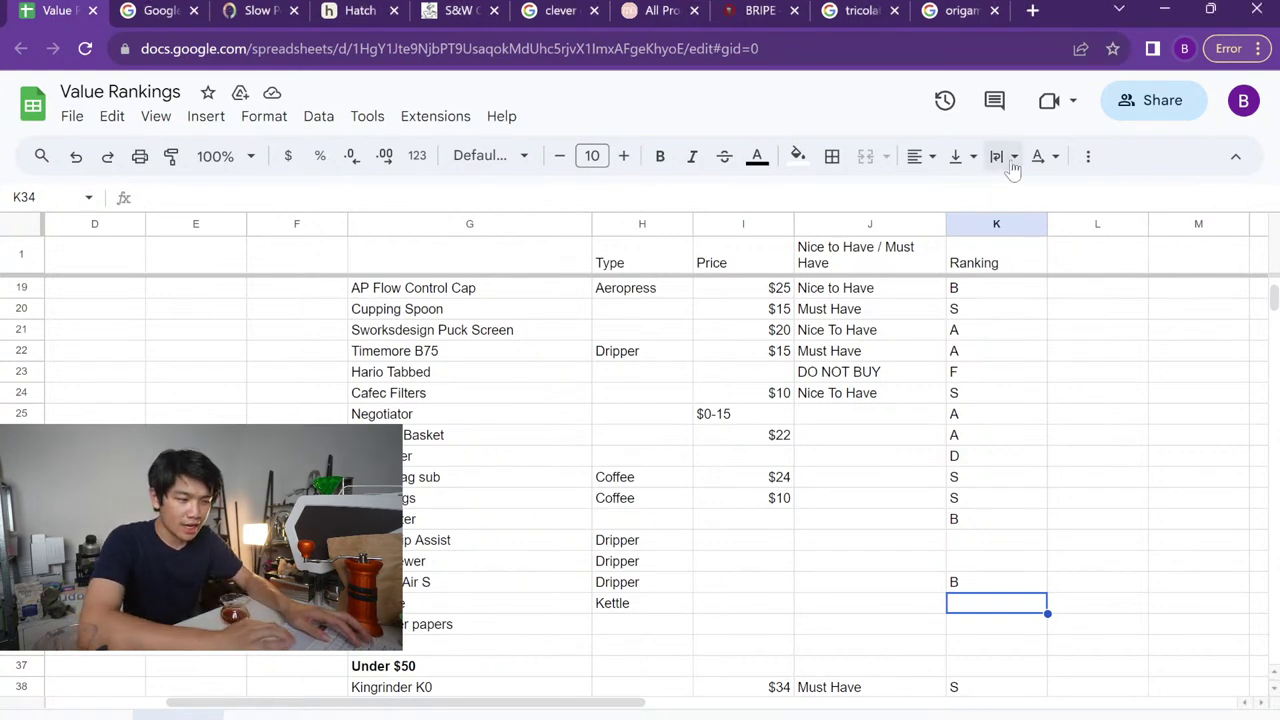
Change the ranking of Origami Air S in cell K33 to "C"
scroll(880, 497, left, 2)
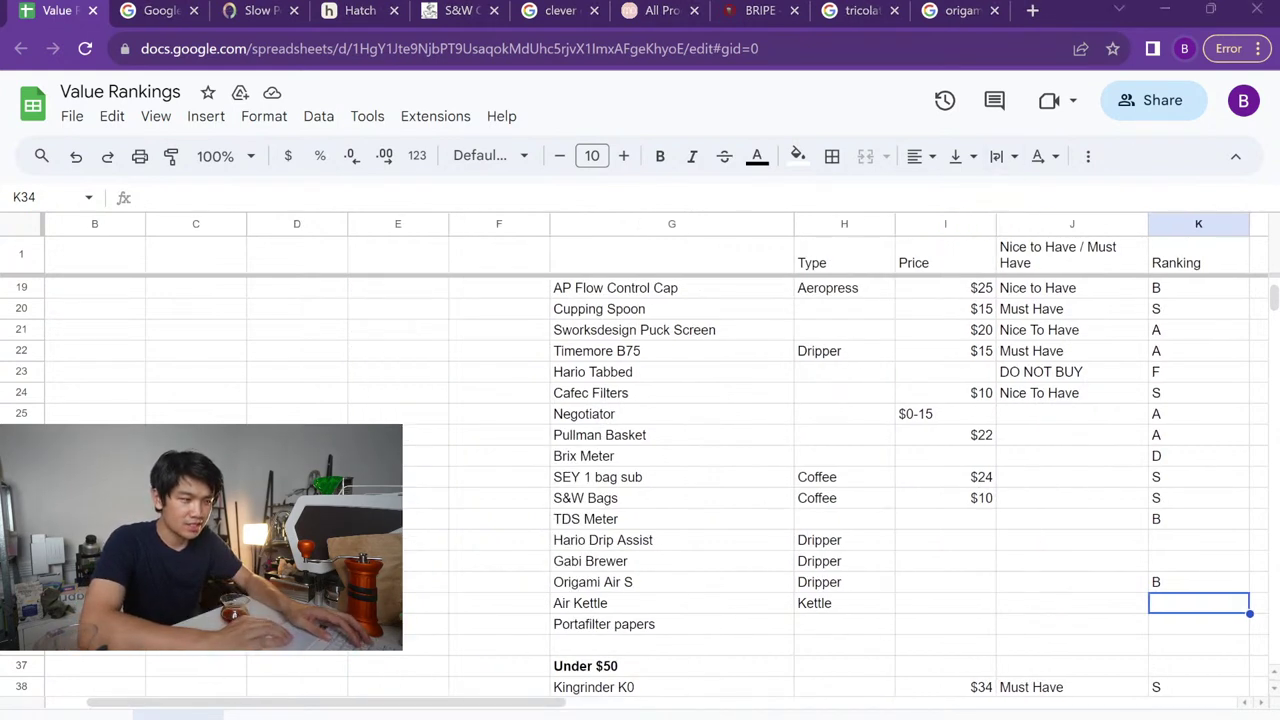
scroll(880, 497, right, 1)
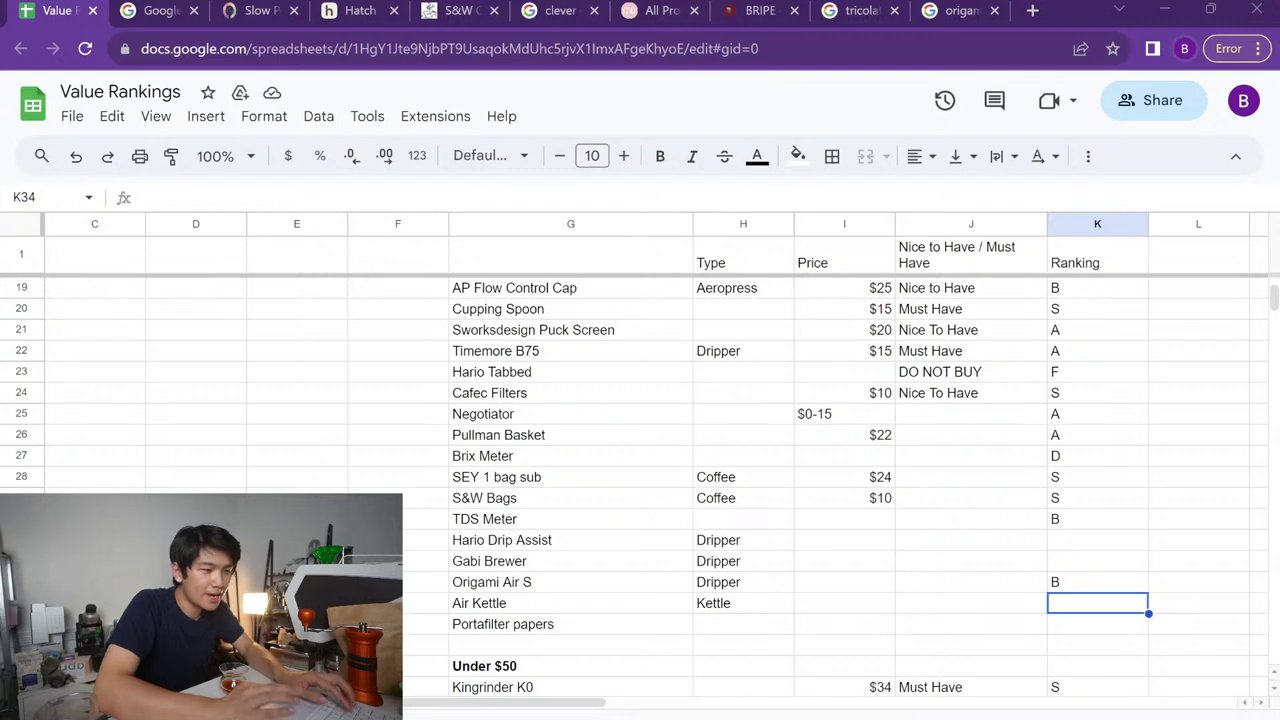
click(1075, 586)
text(C)
key(Return)
click(1075, 586)
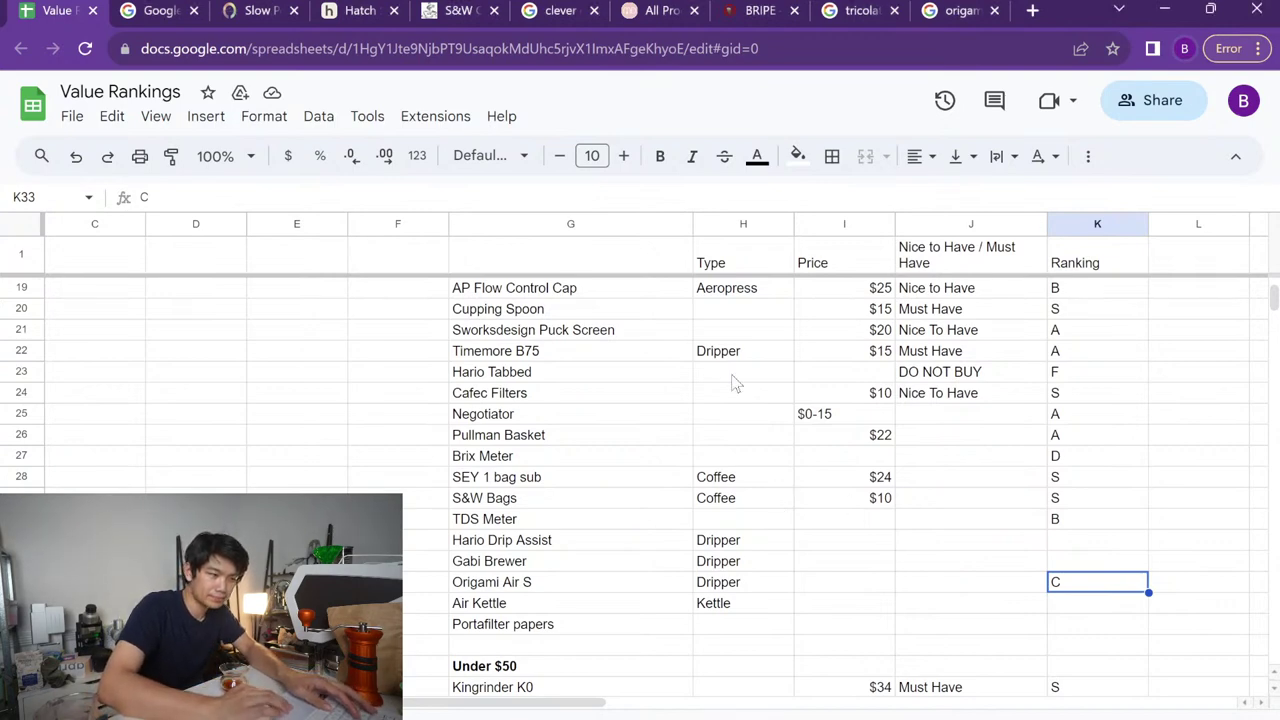
Enter "C" as the ranking of Air Kettle in cell K34 and "B" for Portafilter papers in cell K35
scroll(663, 434, up, 3)
scroll(663, 434, down, 4)
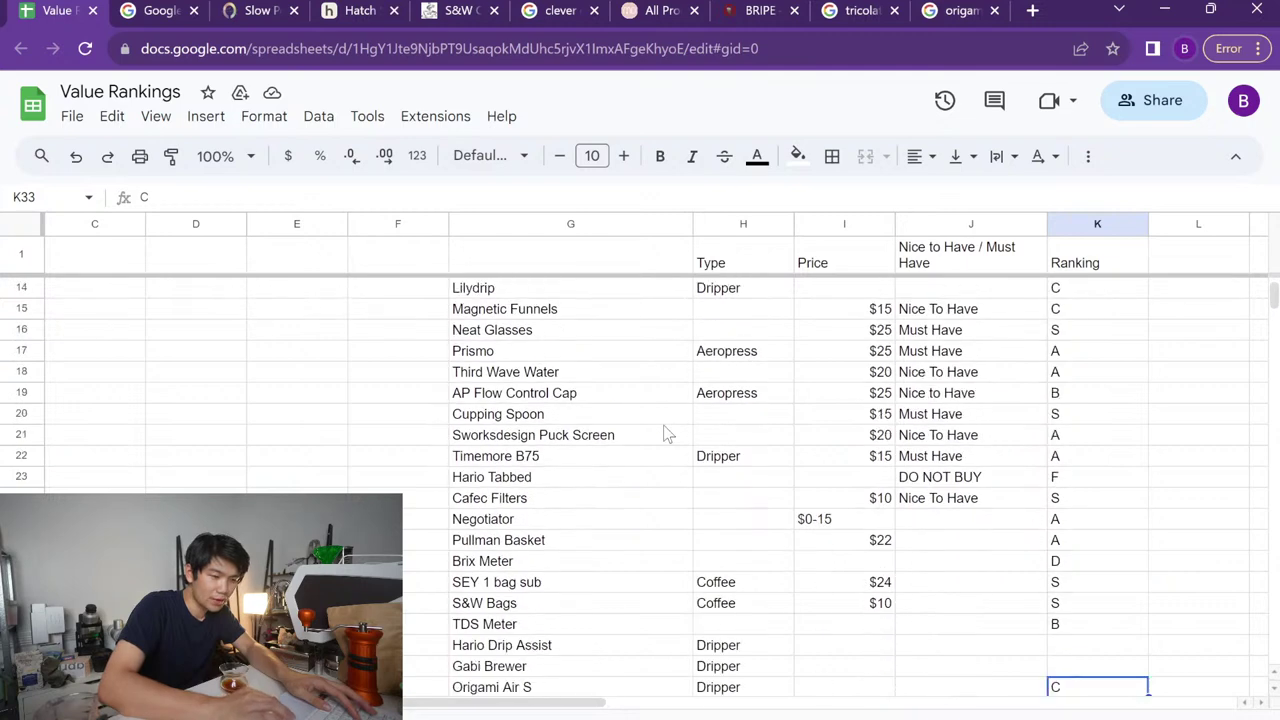
key(Down)
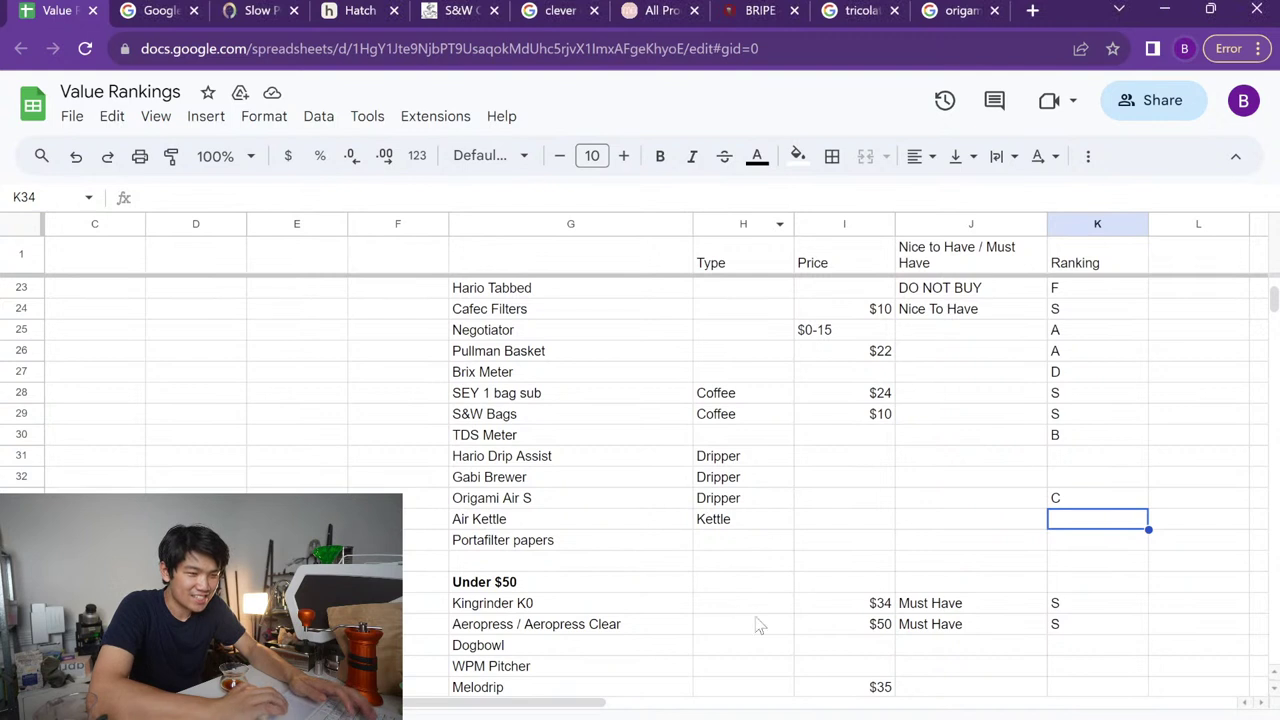
text(C)
key(Return)
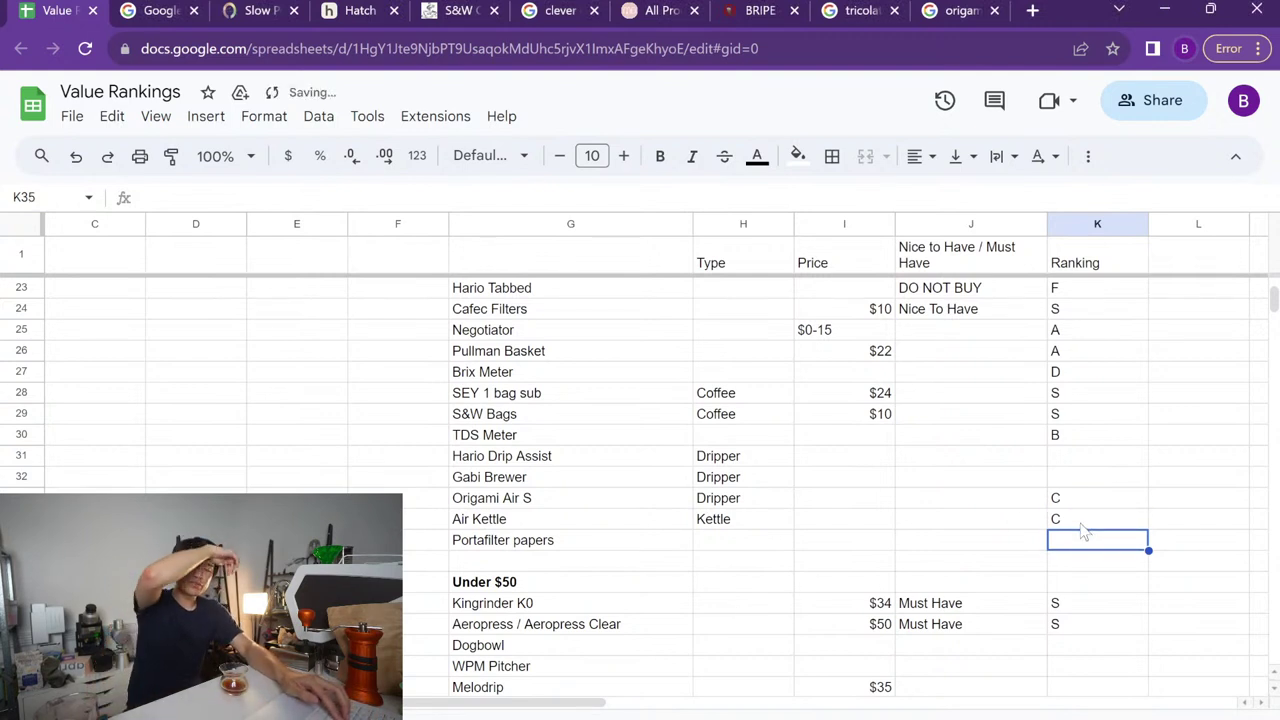
text(B)
key(Return)
key(Up)
key(Up)
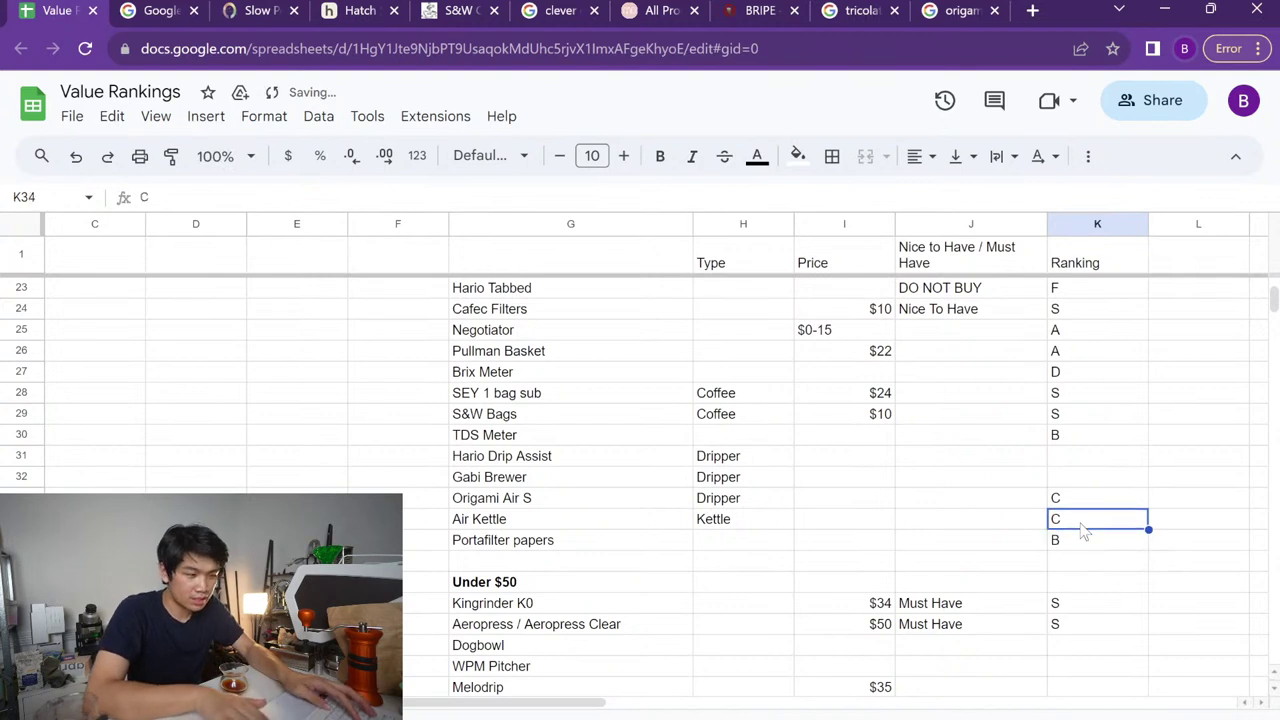
key(Up)
key(Up)
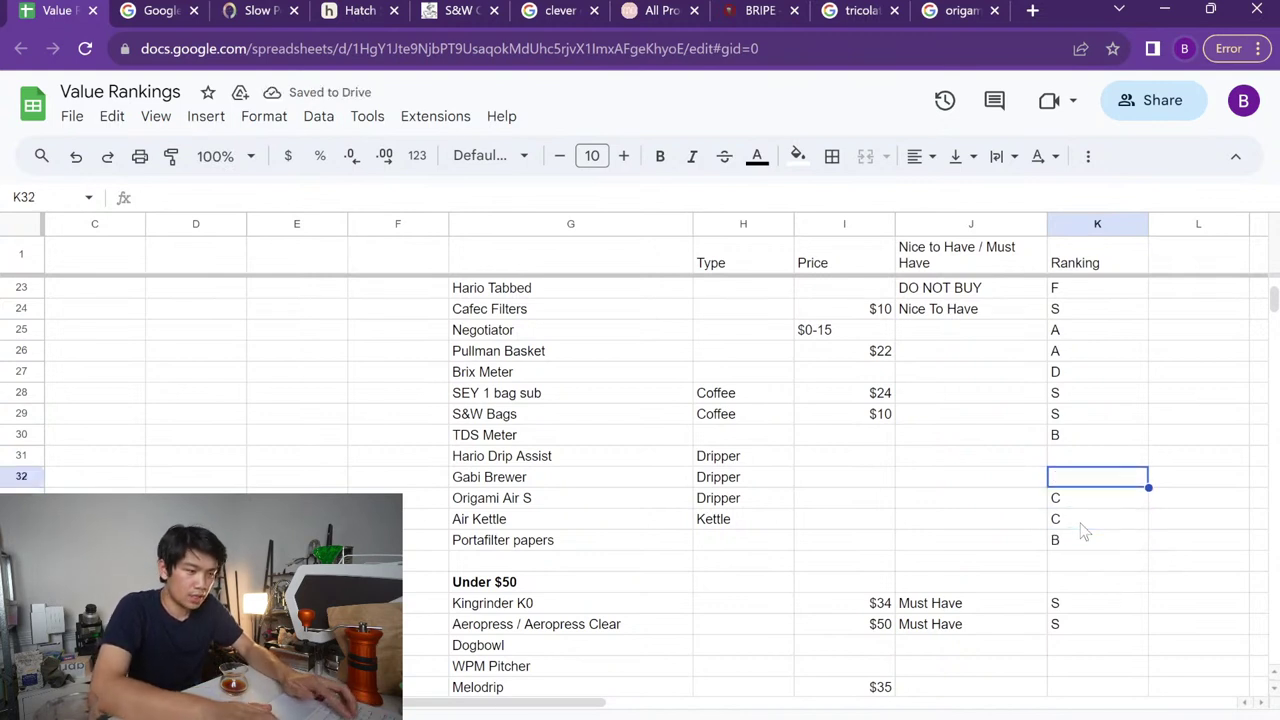
text(A)
key(Return)
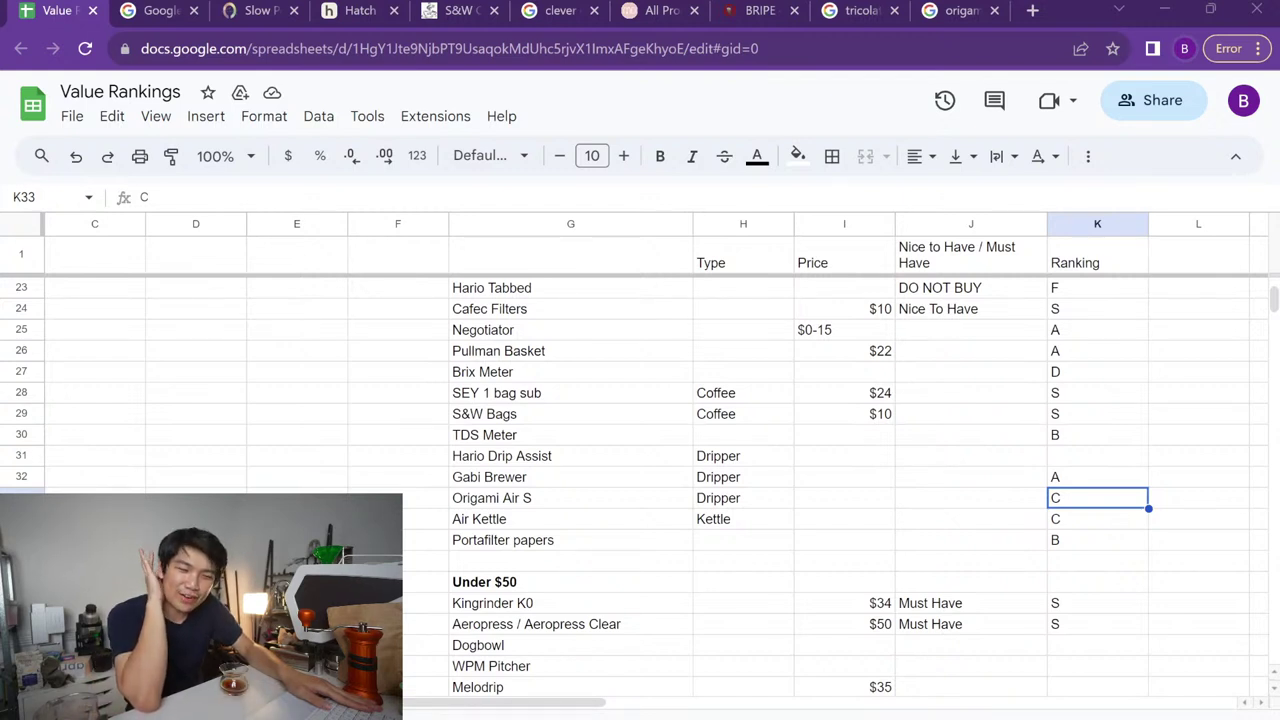
Review the rankings in the Under $25 section and the product entries in the Under $50 section
scroll(889, 345, up, 7)
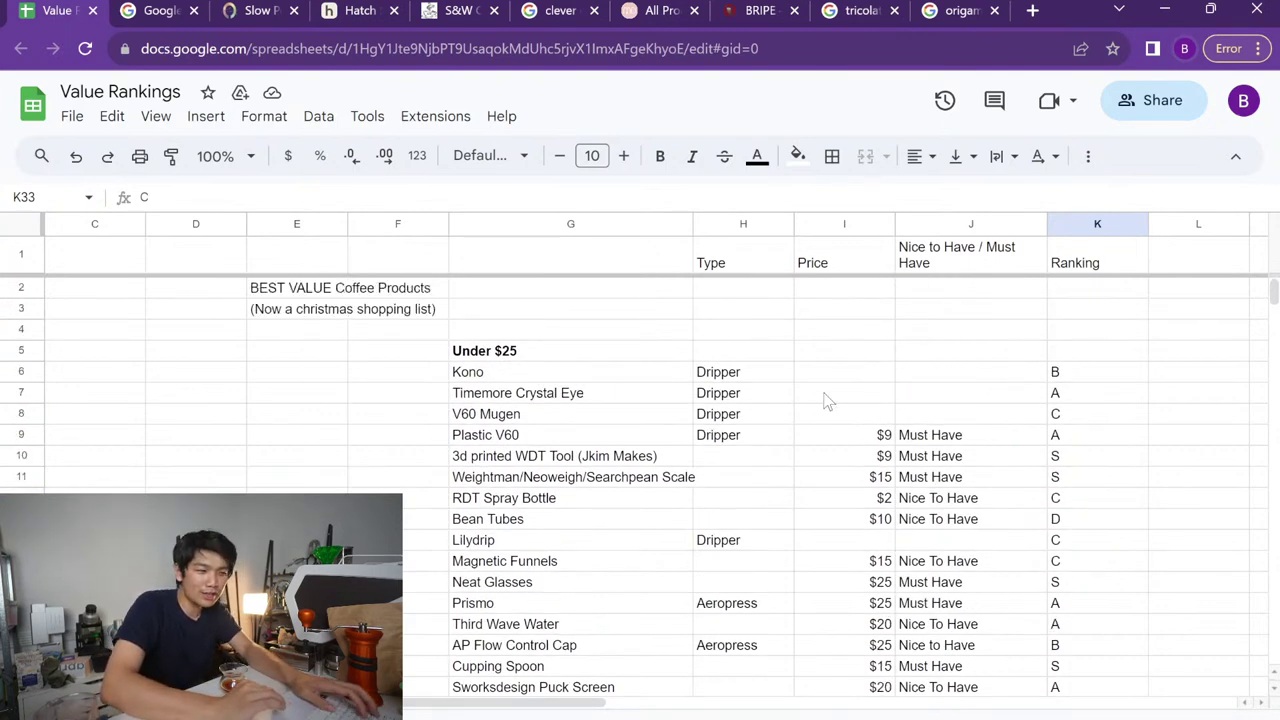
scroll(825, 400, down, 11)
scroll(825, 400, up, 2)
scroll(825, 400, down, 1)
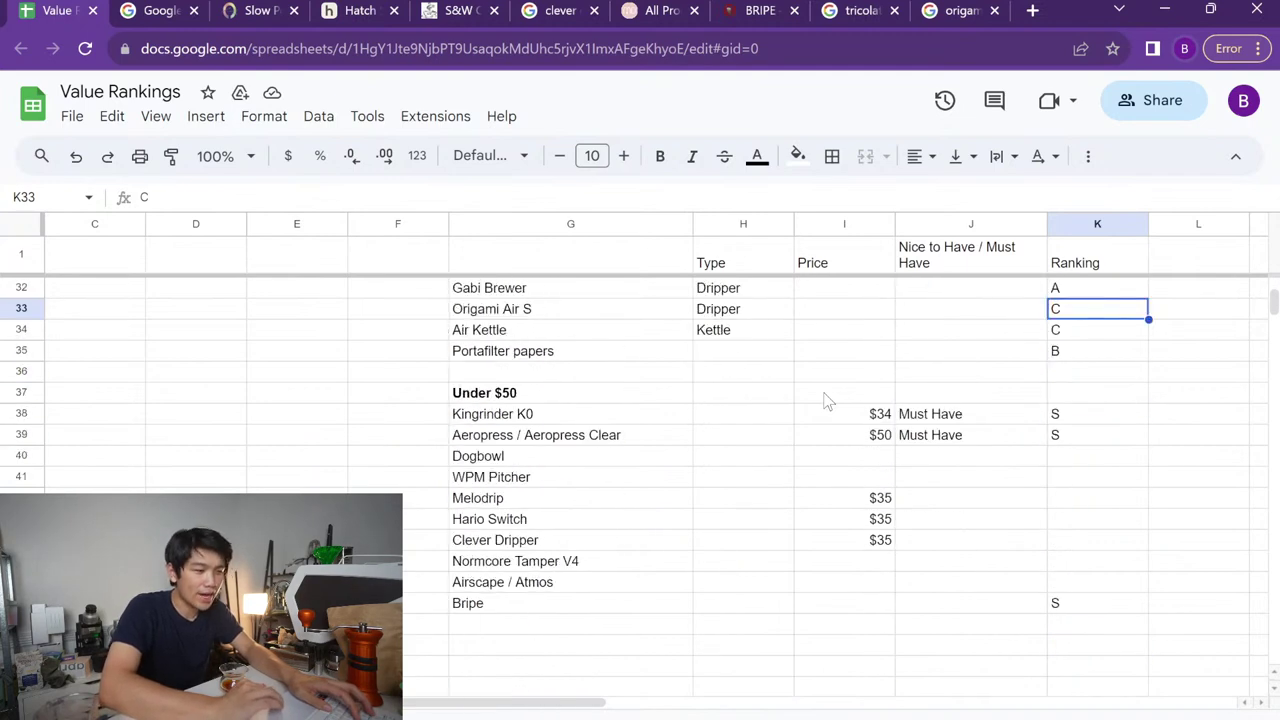
Add Orea and April as new items below Bripe in the Under $50 list
scroll(825, 400, down, 1)
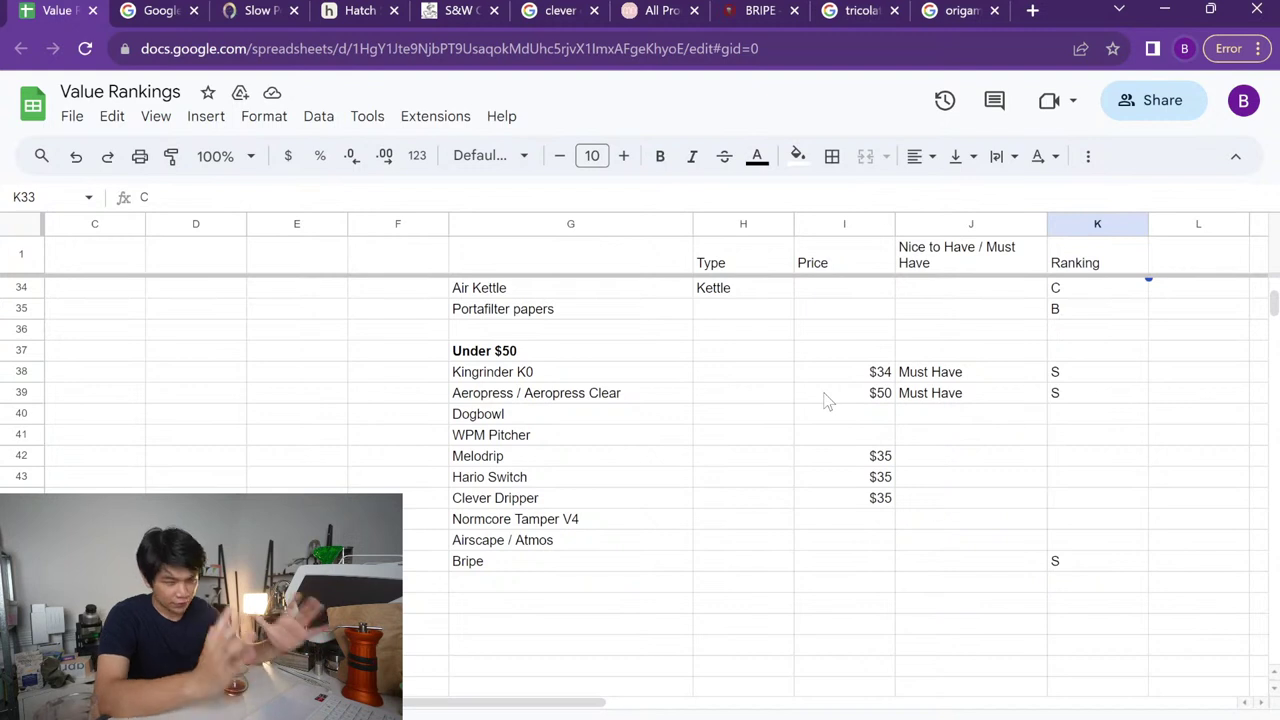
click(504, 400)
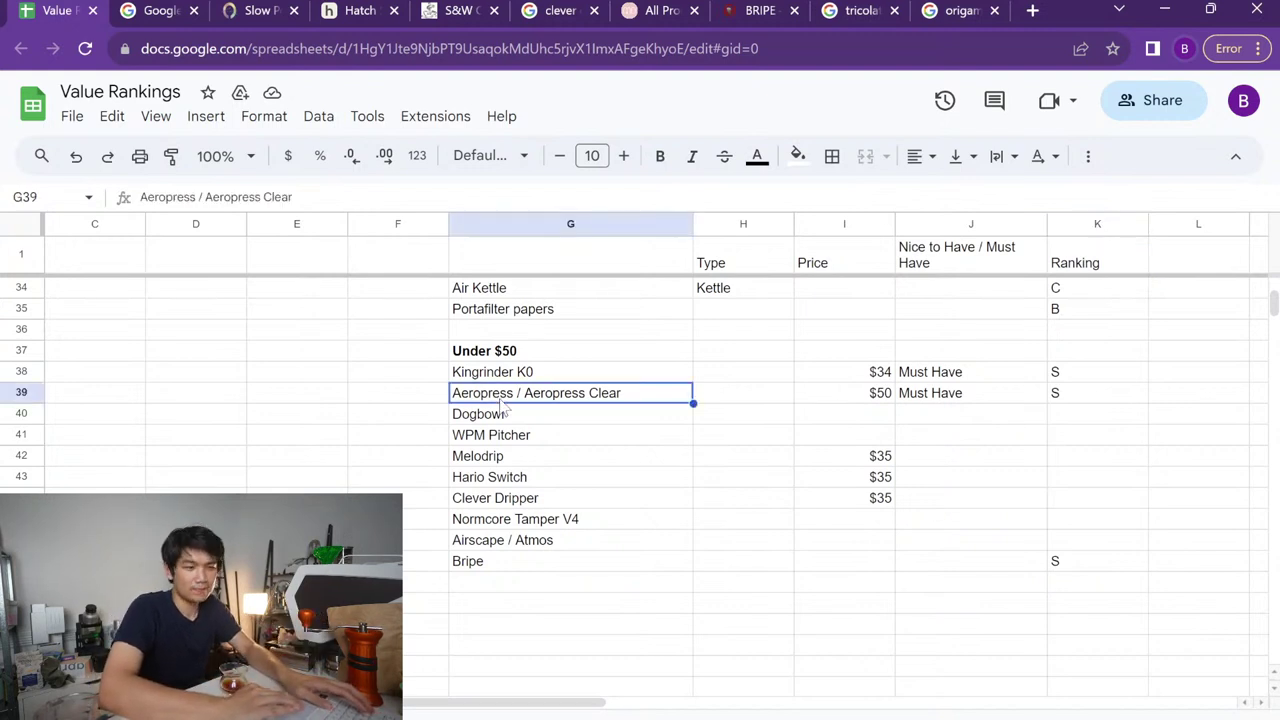
key(Up)
key(shift+Right)
key(Down)
key(Down)
key(Down)
key(Down)
key(Down)
key(Down)
key(Down)
key(Down)
key(Down)
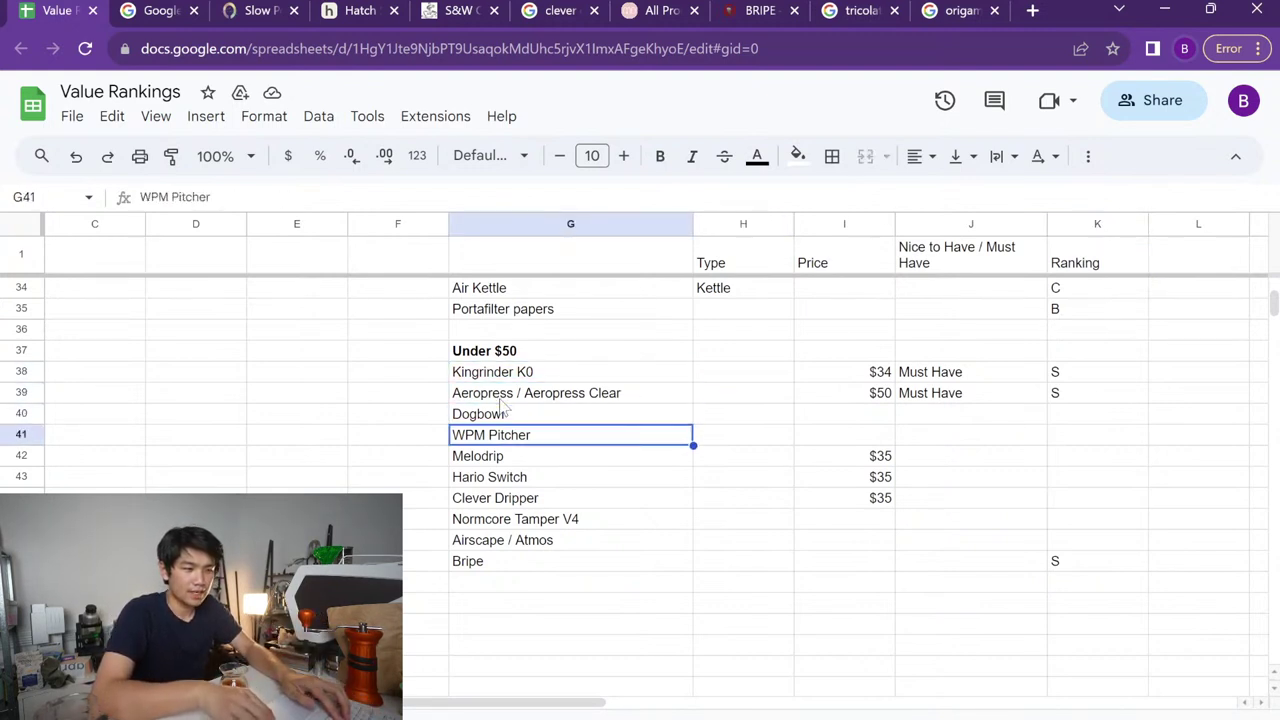
key(Up)
key(Up)
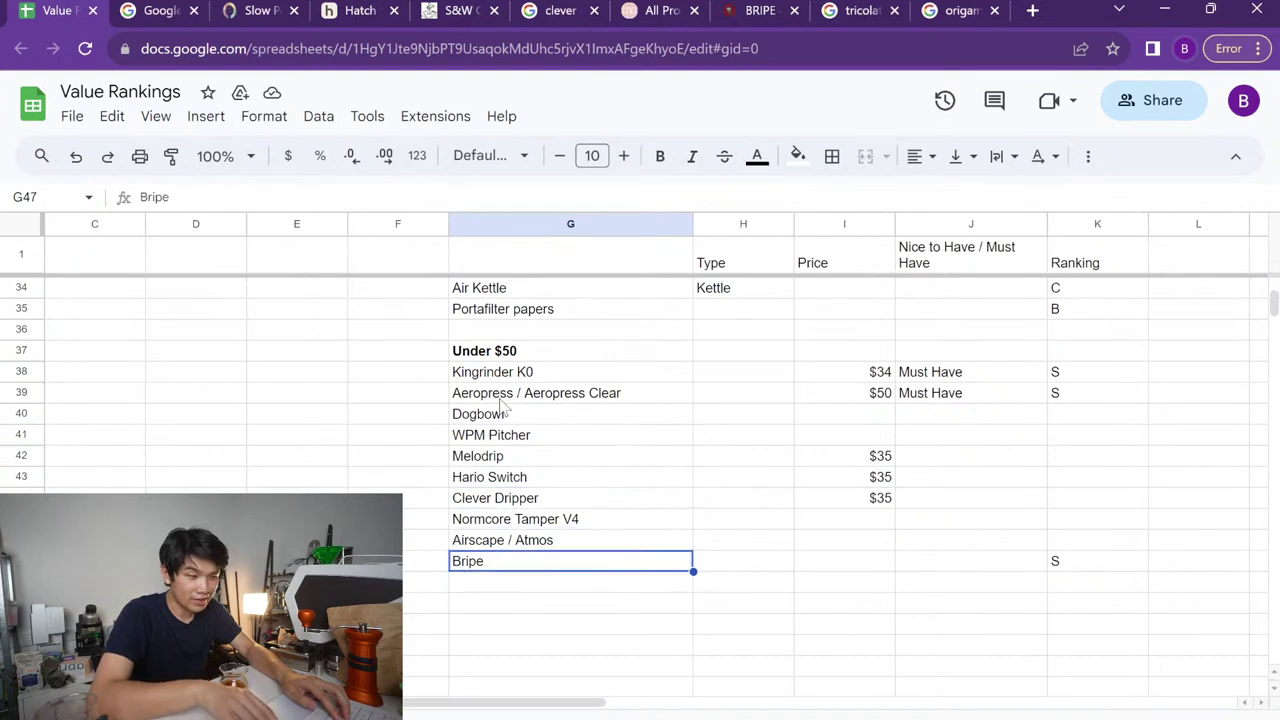
key(Down)
key(Down)
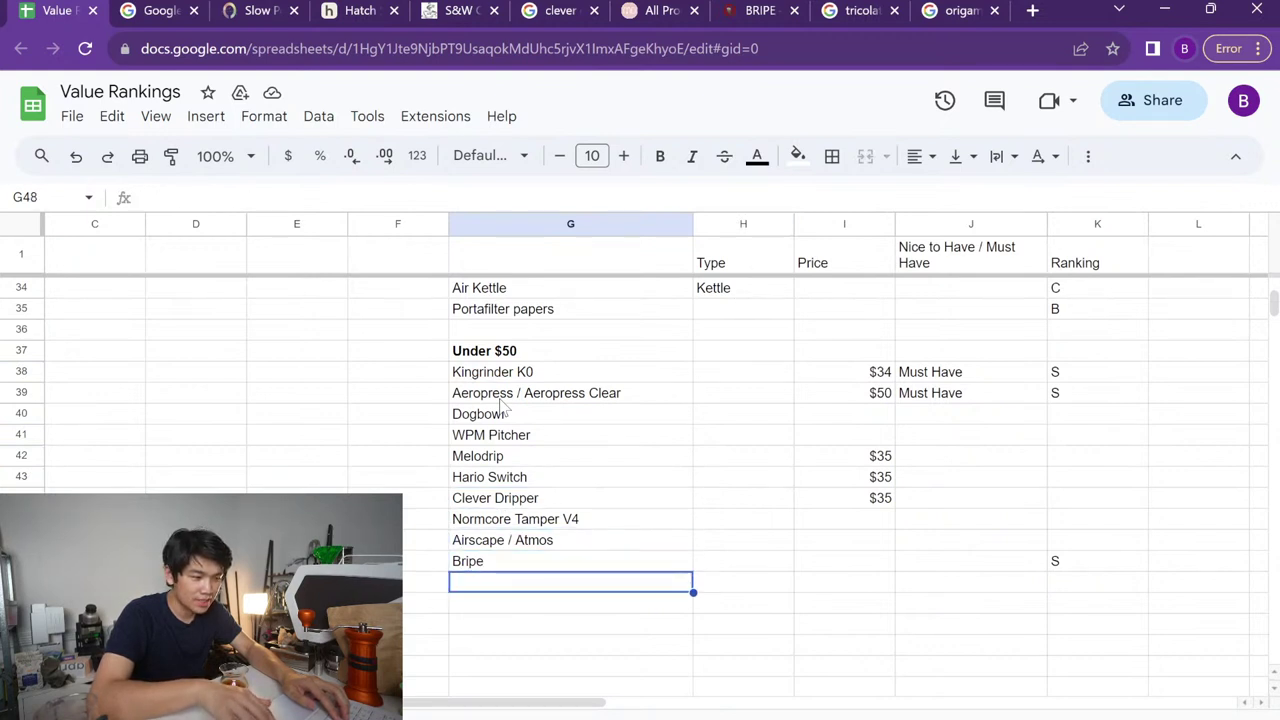
text(Orea)
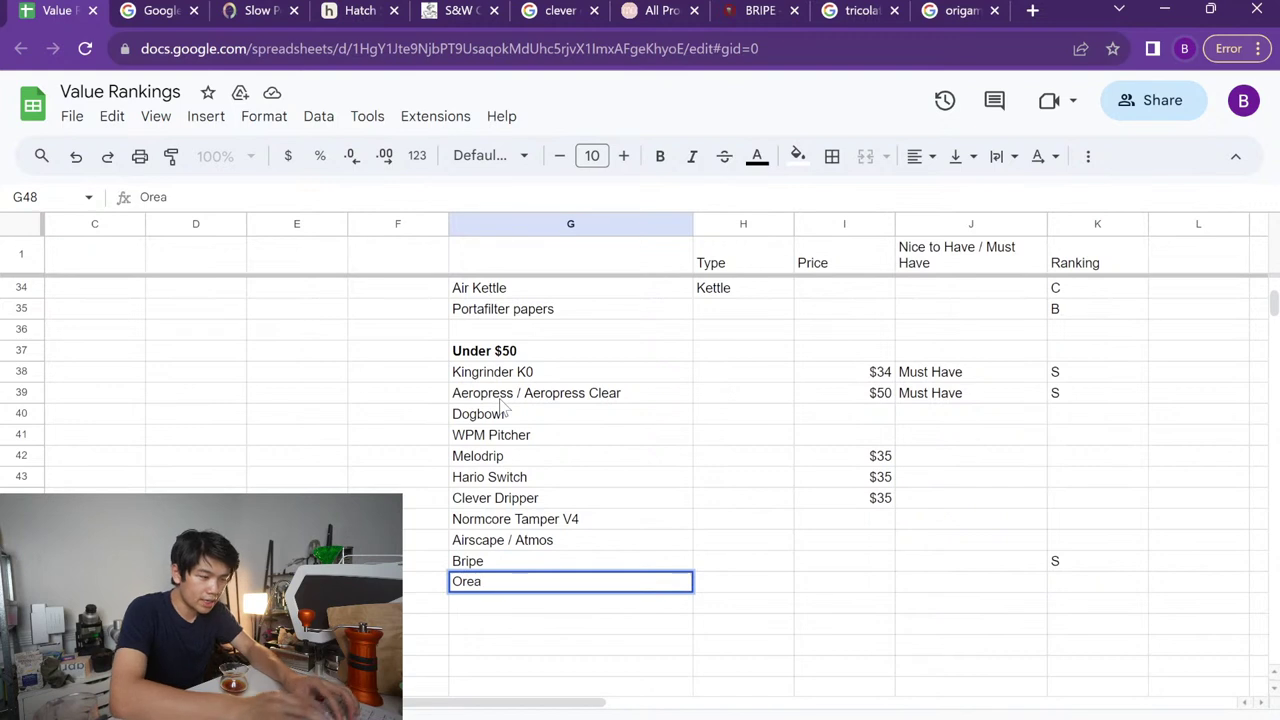
key(Return)
text(April)
key(Return)
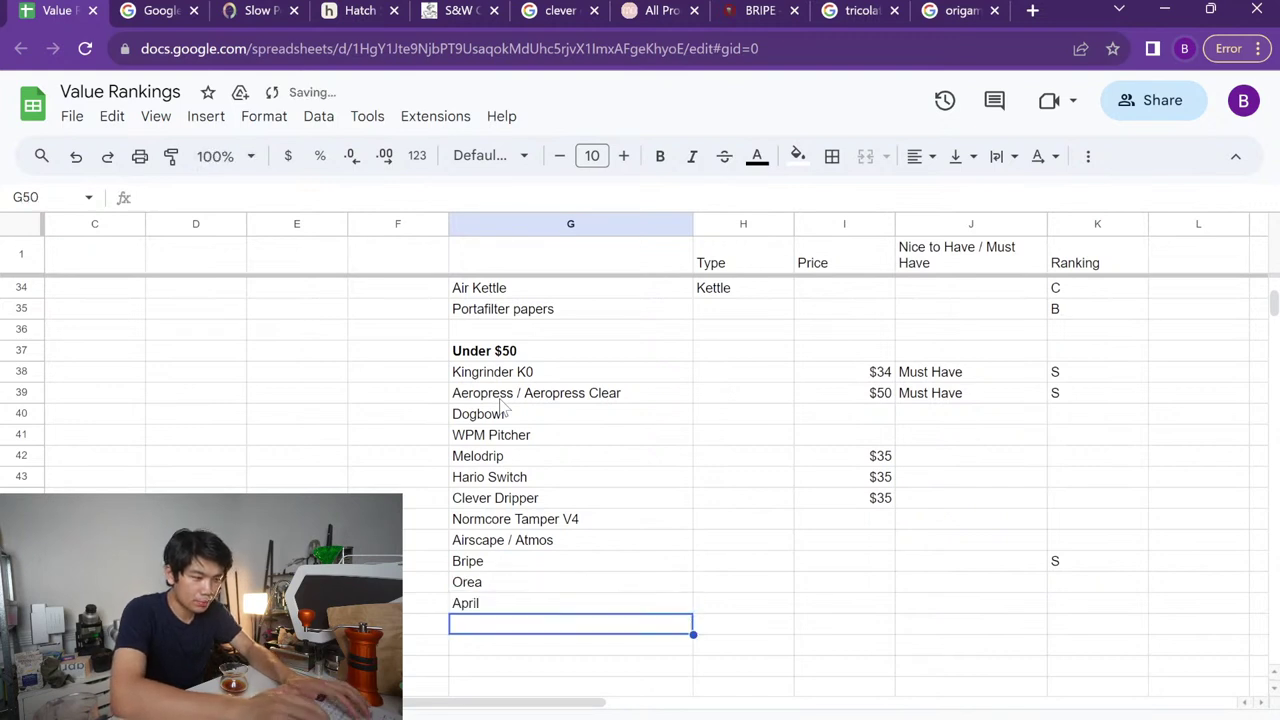
Add Distributors below April in the Under $50 list and give it an F ranking
scroll(533, 457, down, 1)
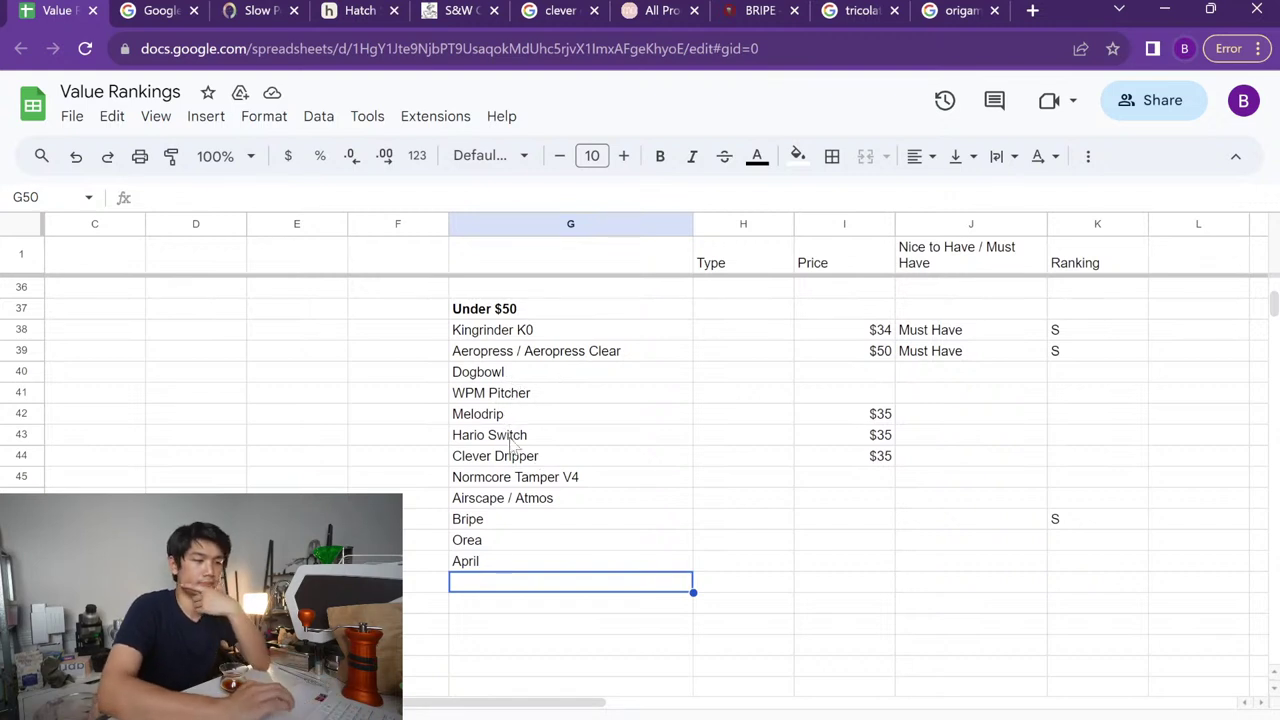
scroll(530, 540, down, 1)
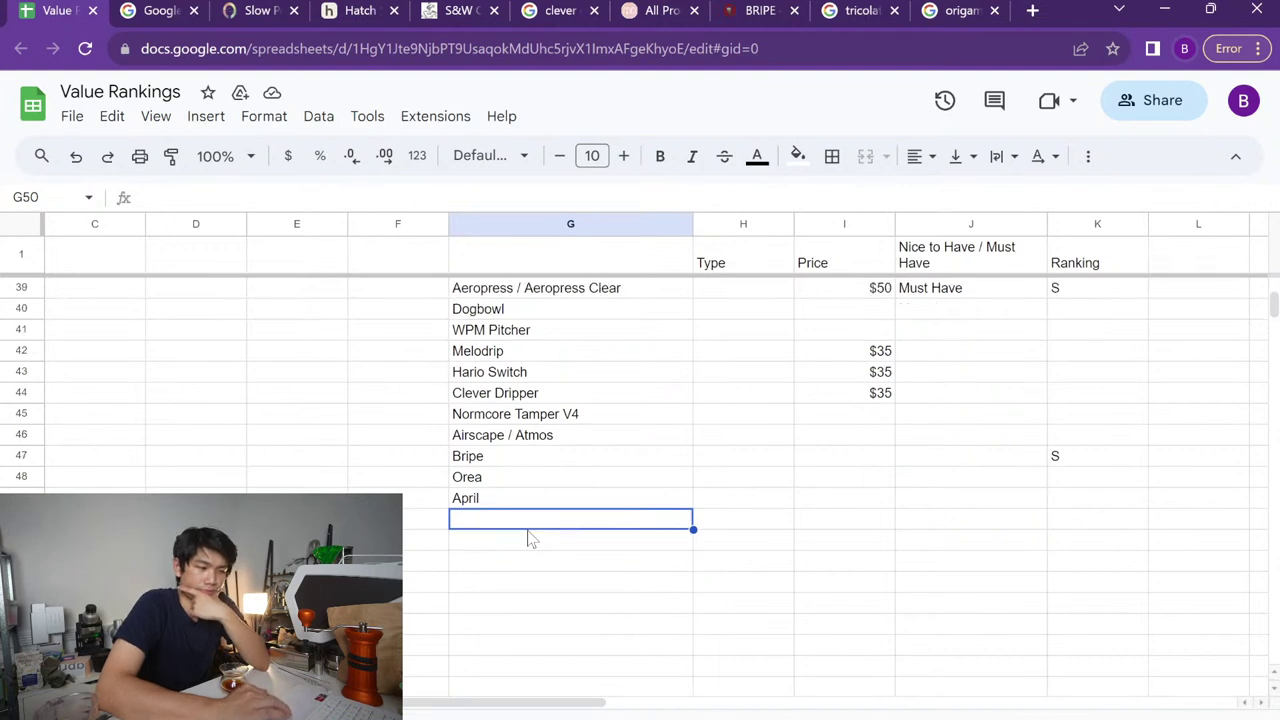
scroll(530, 540, up, 2)
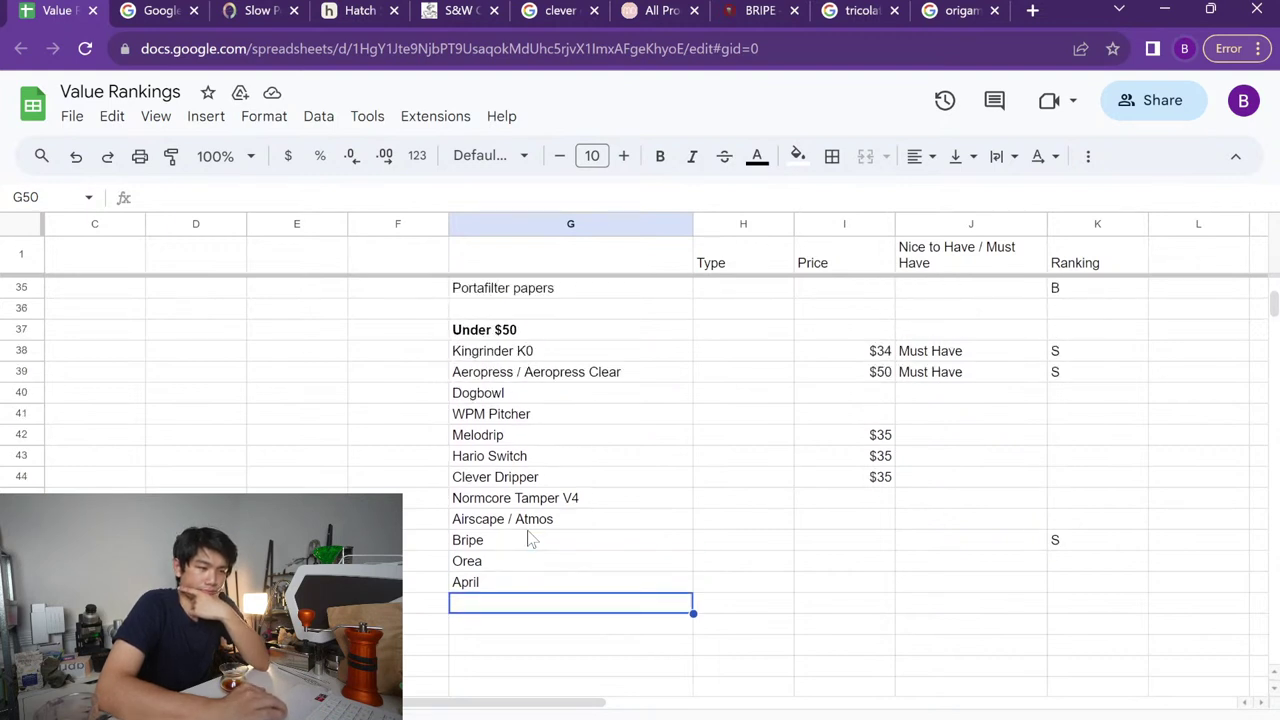
scroll(530, 540, down, 1)
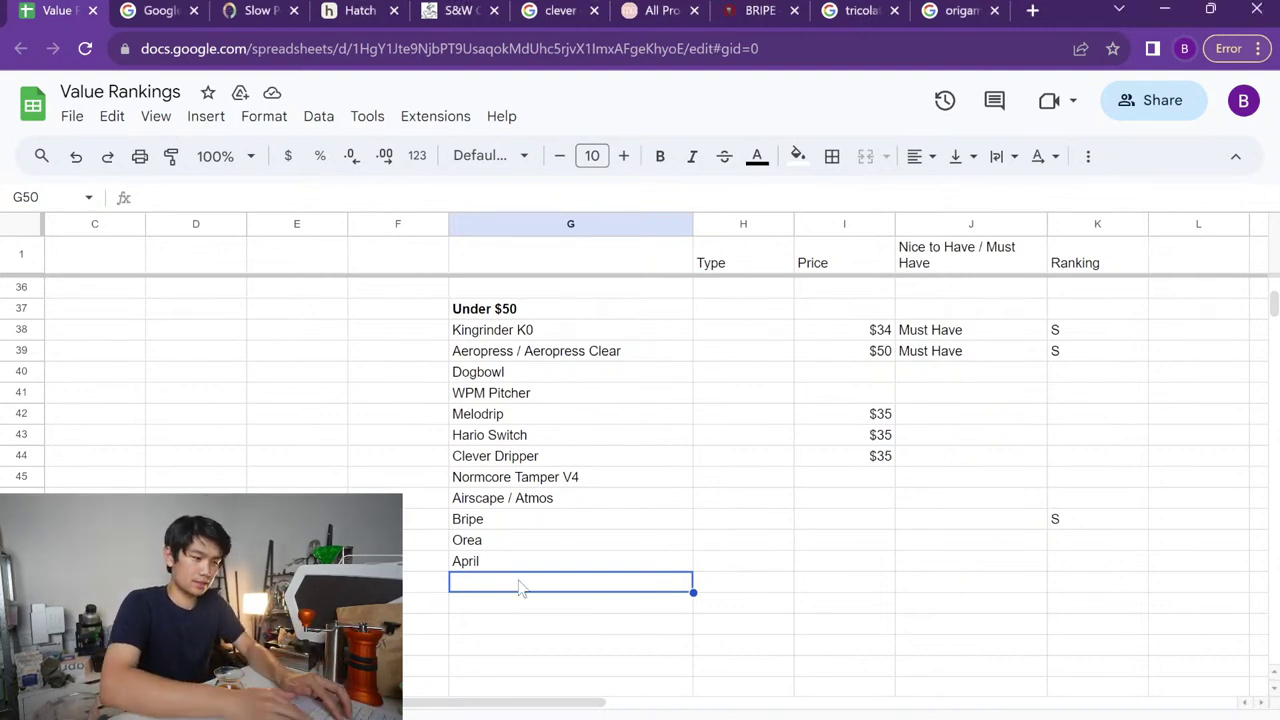
text(Normcore Distributo)
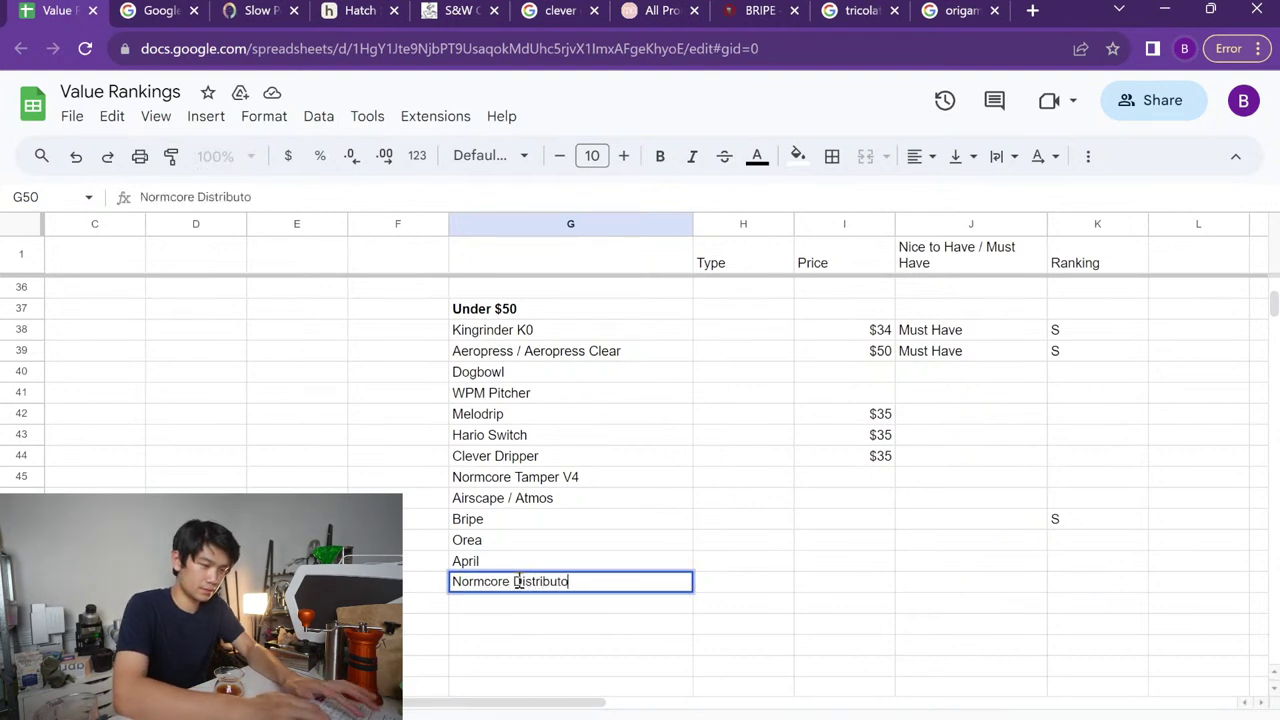
key(ctrl+a)
text(Distr)
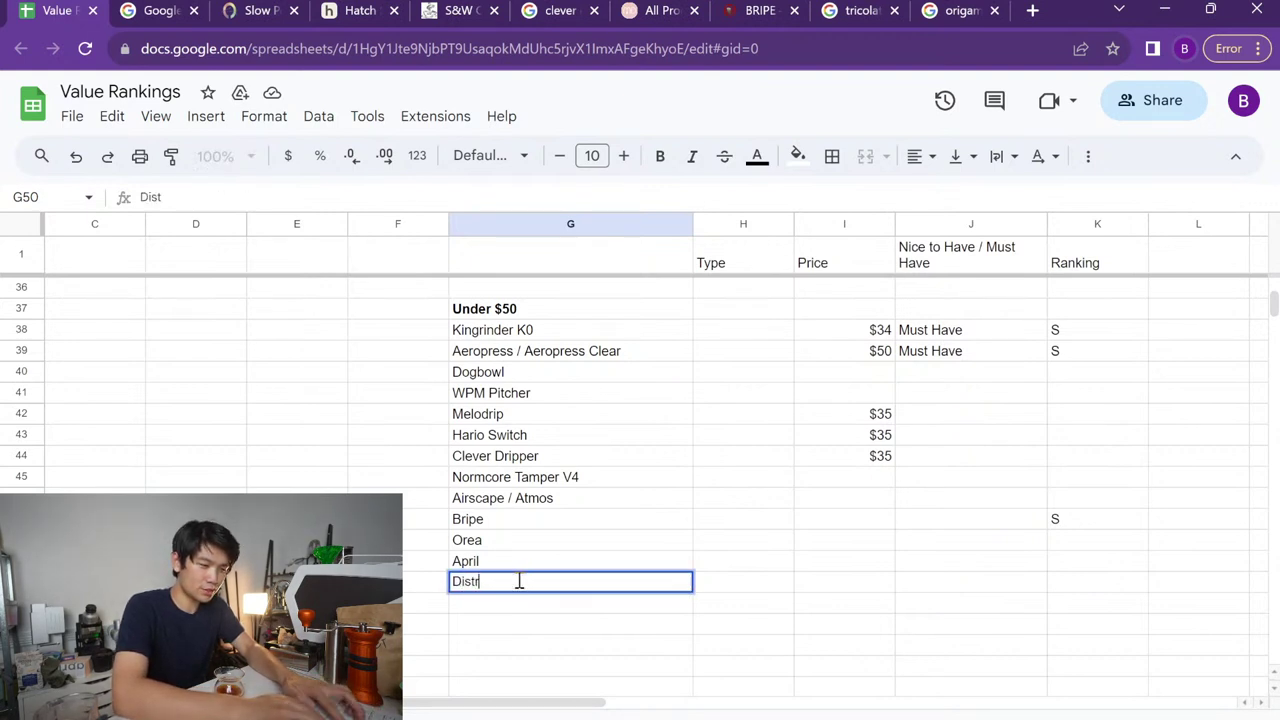
key(Tab)
key(Tab)
key(Tab)
key(Tab)
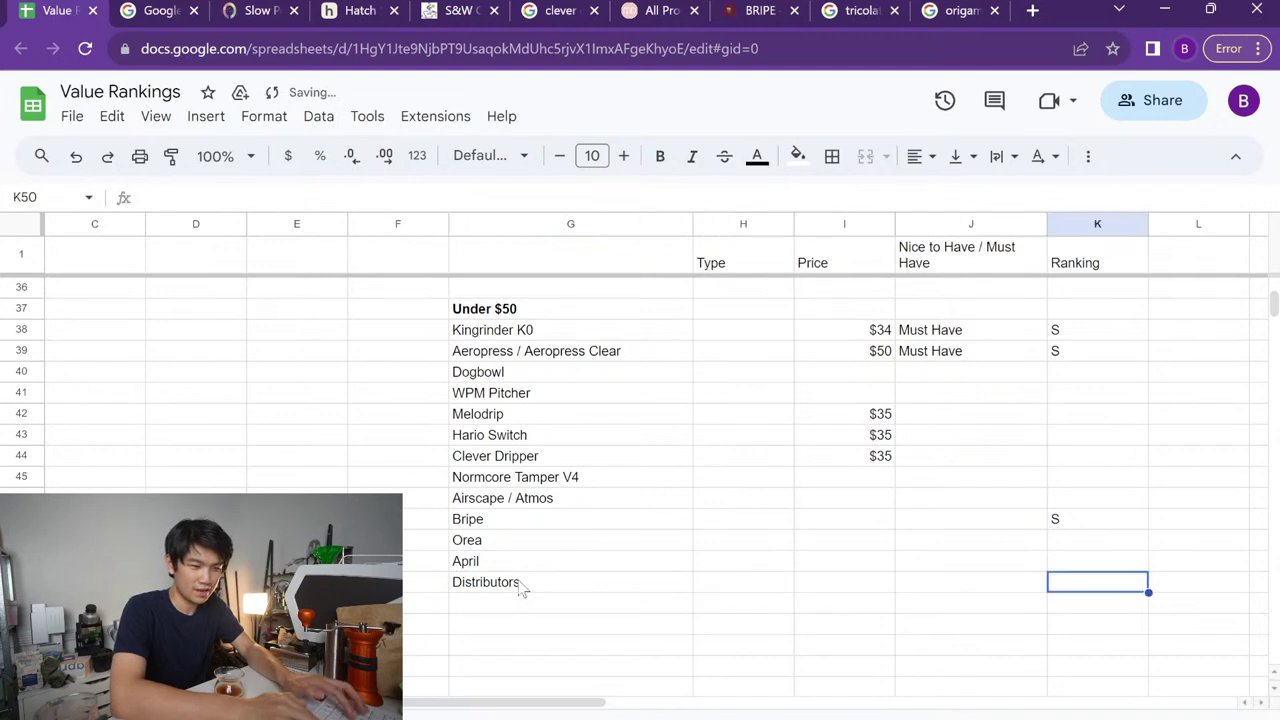
text(F)
key(Return)
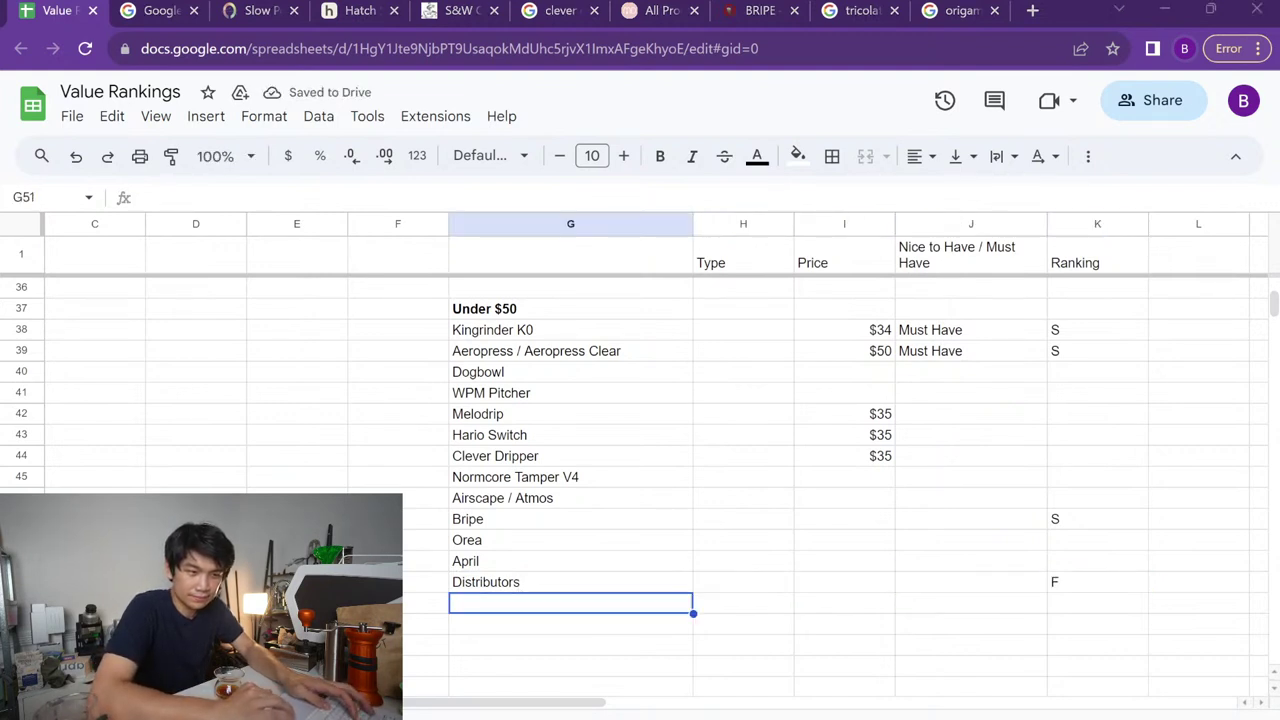
Search the web for "pulsar nextlevel" in a new browser tab and open NextLevel's Pulsar Brewer page
scroll(560, 568, down, 1)
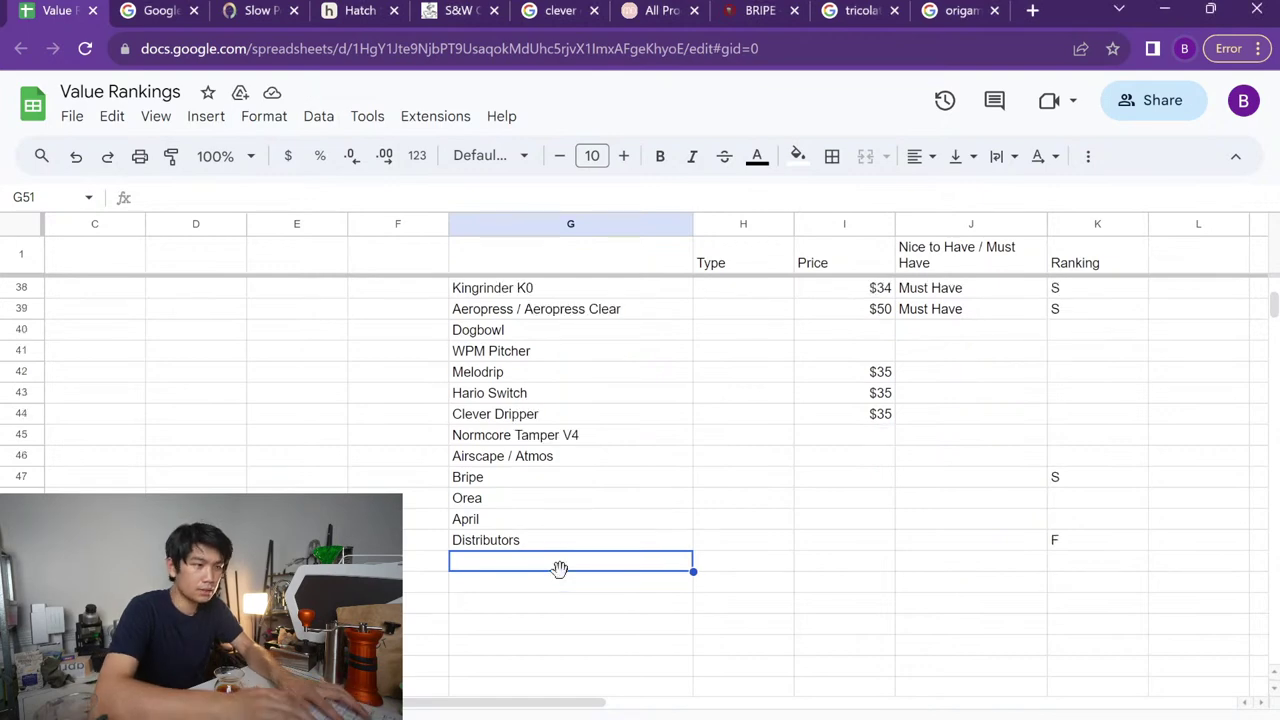
key(ctrl+t)
text(pulsar nextlevel)
key(Return)
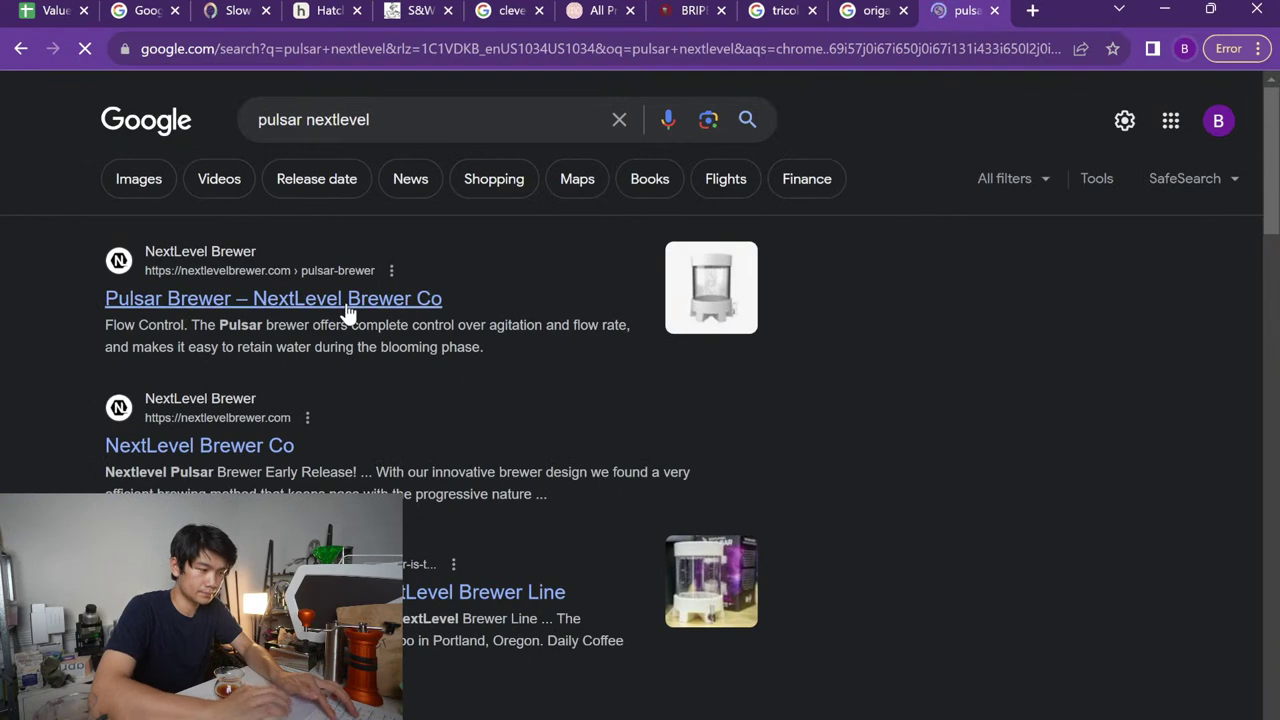
click(345, 305)
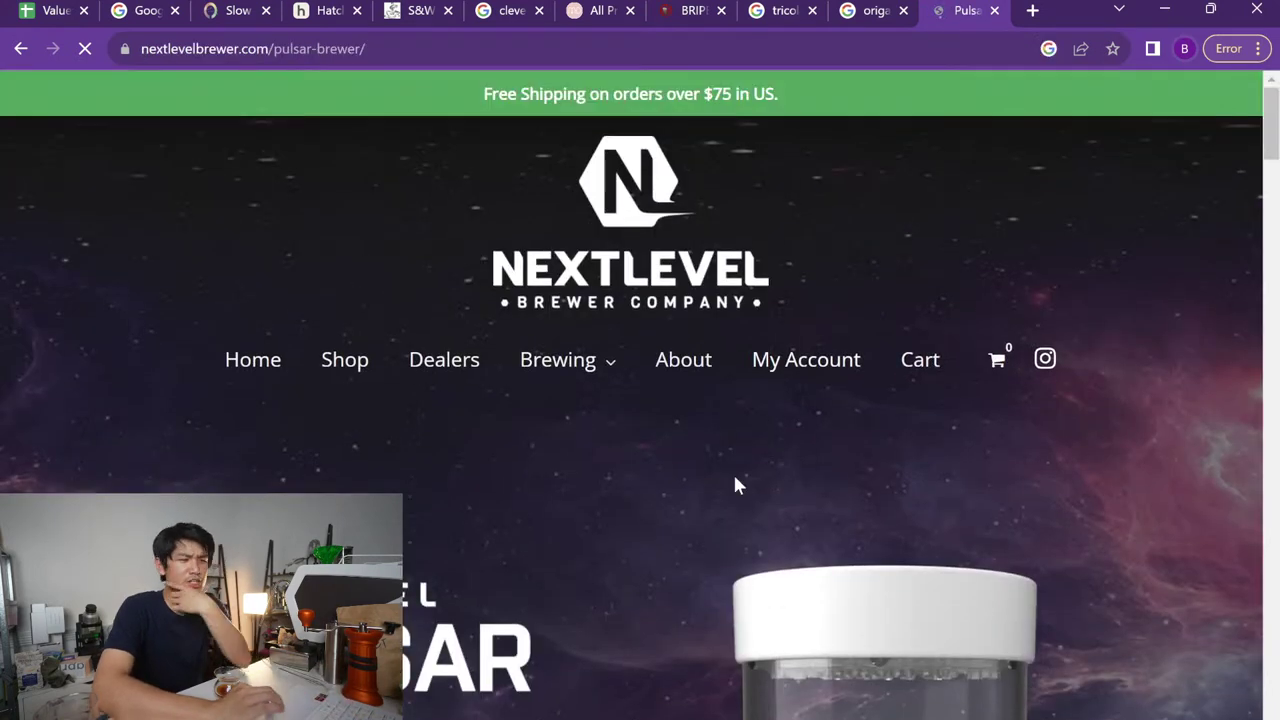
Look up the Pulsar brewer's price in the NextLevel shop
scroll(730, 478, down, 2)
scroll(730, 478, down, 4)
scroll(266, 215, up, 4)
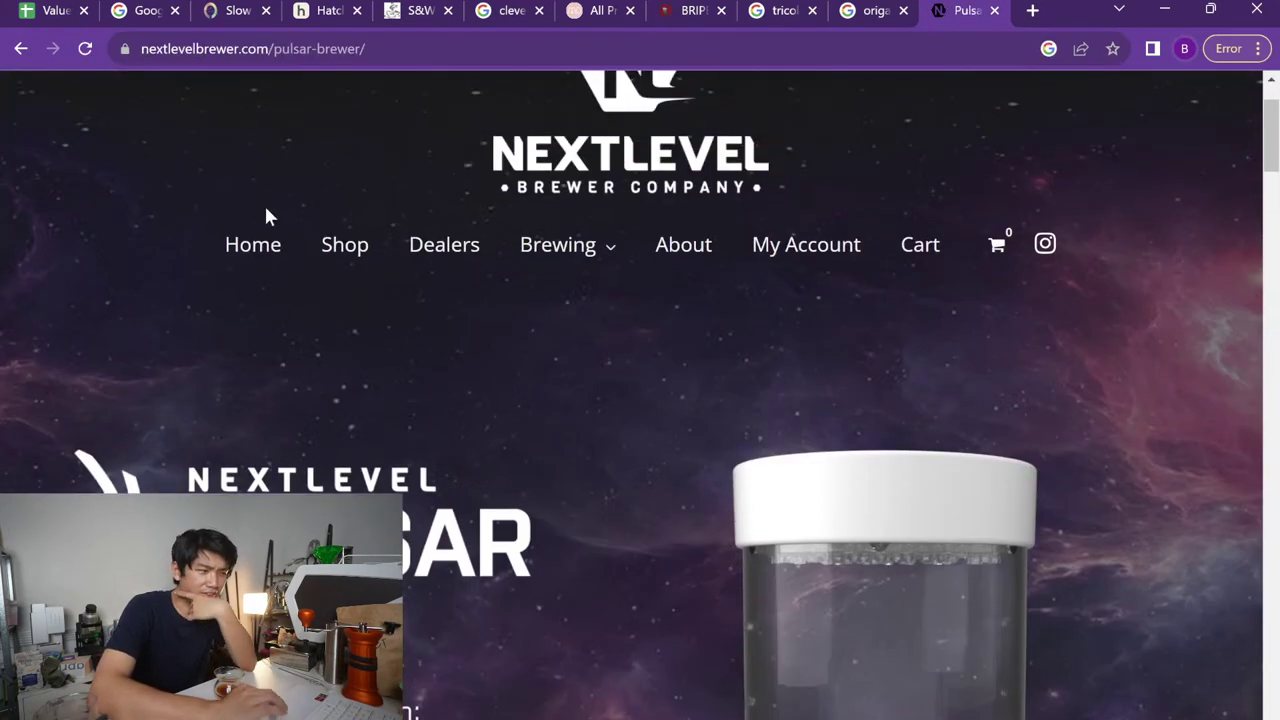
click(322, 250)
scroll(565, 492, down, 5)
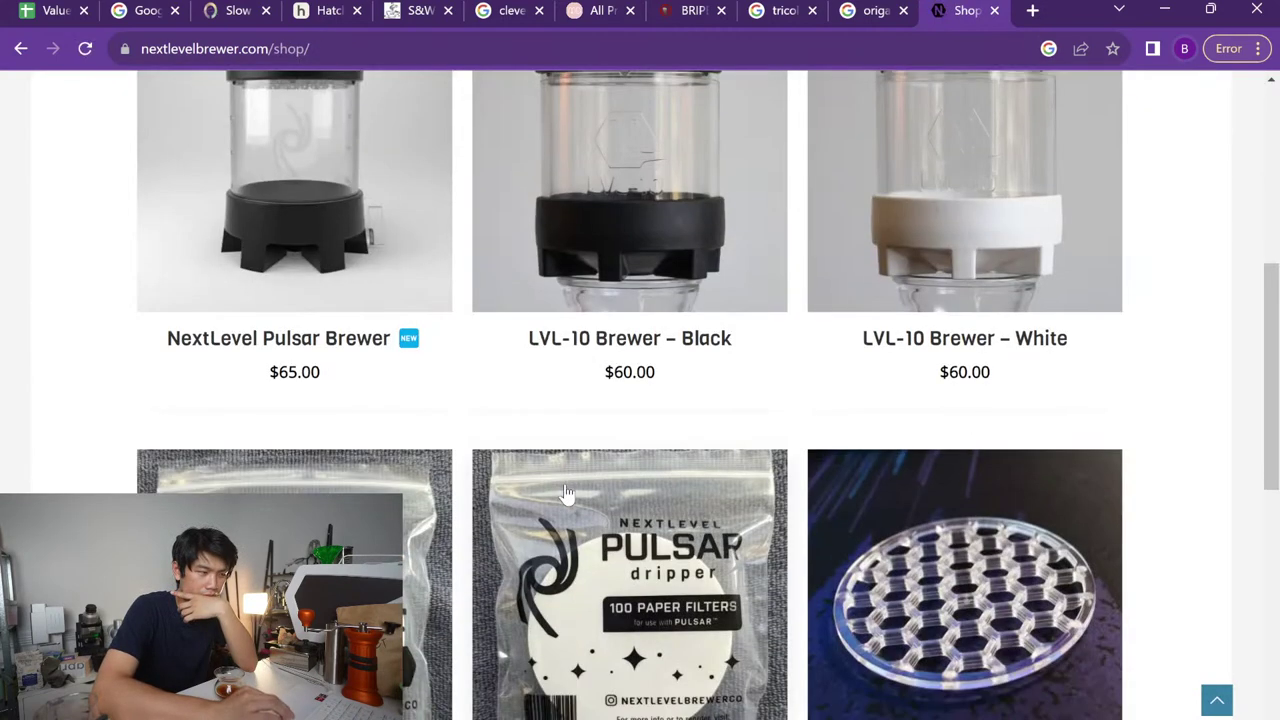
Return to the Value Rankings spreadsheet and add Pulsar below Ode Gen 2 Burrs in the UNDER $100 list
click(48, 8)
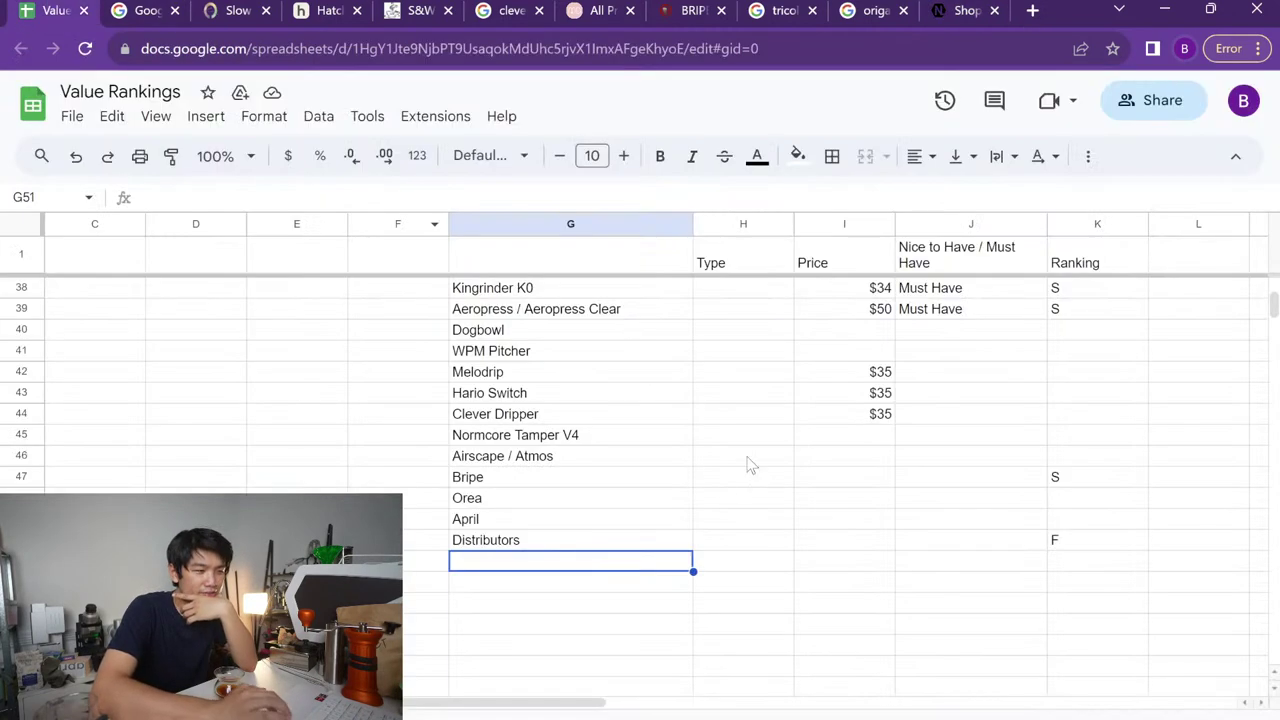
scroll(716, 482, up, 3)
scroll(716, 482, down, 6)
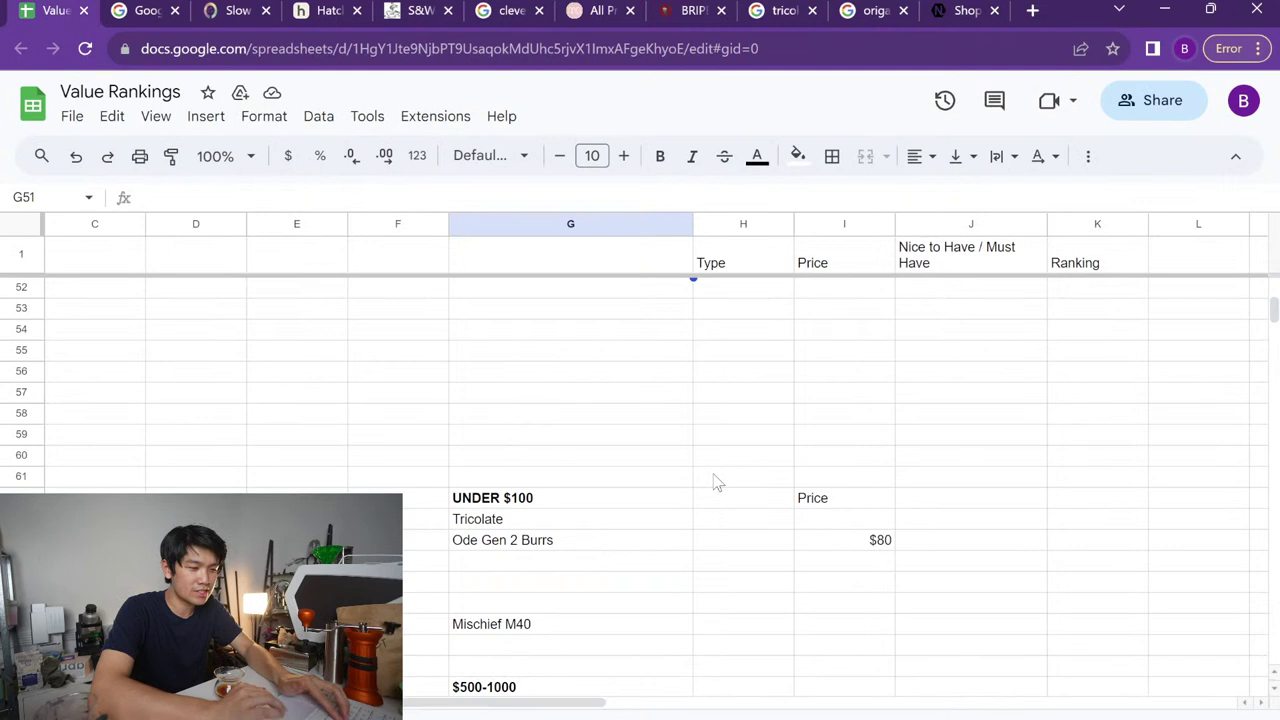
click(536, 566)
text(Pulsar)
key(Return)
Review the items in the UNDER $100 section and the neighbouring price sections
key(Up)
key(Up)
key(Up)
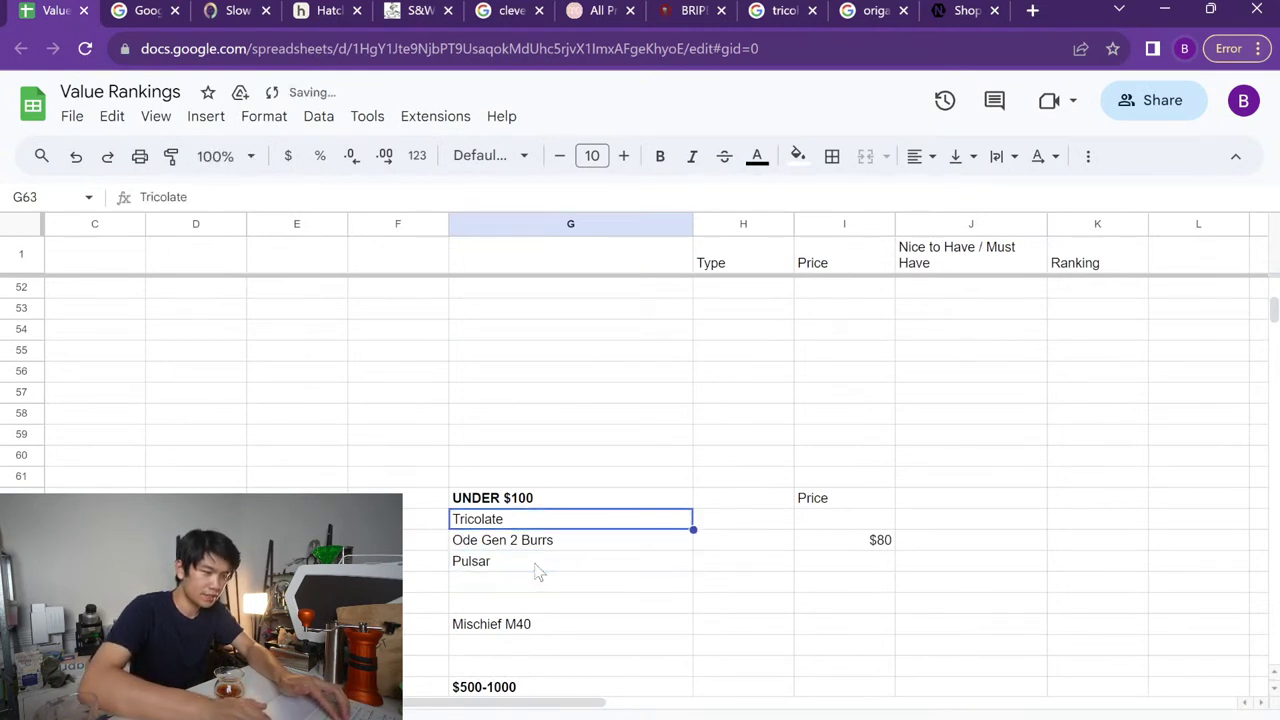
key(Down)
key(Down)
key(Down)
key(Down)
key(Down)
scroll(536, 571, down, 3)
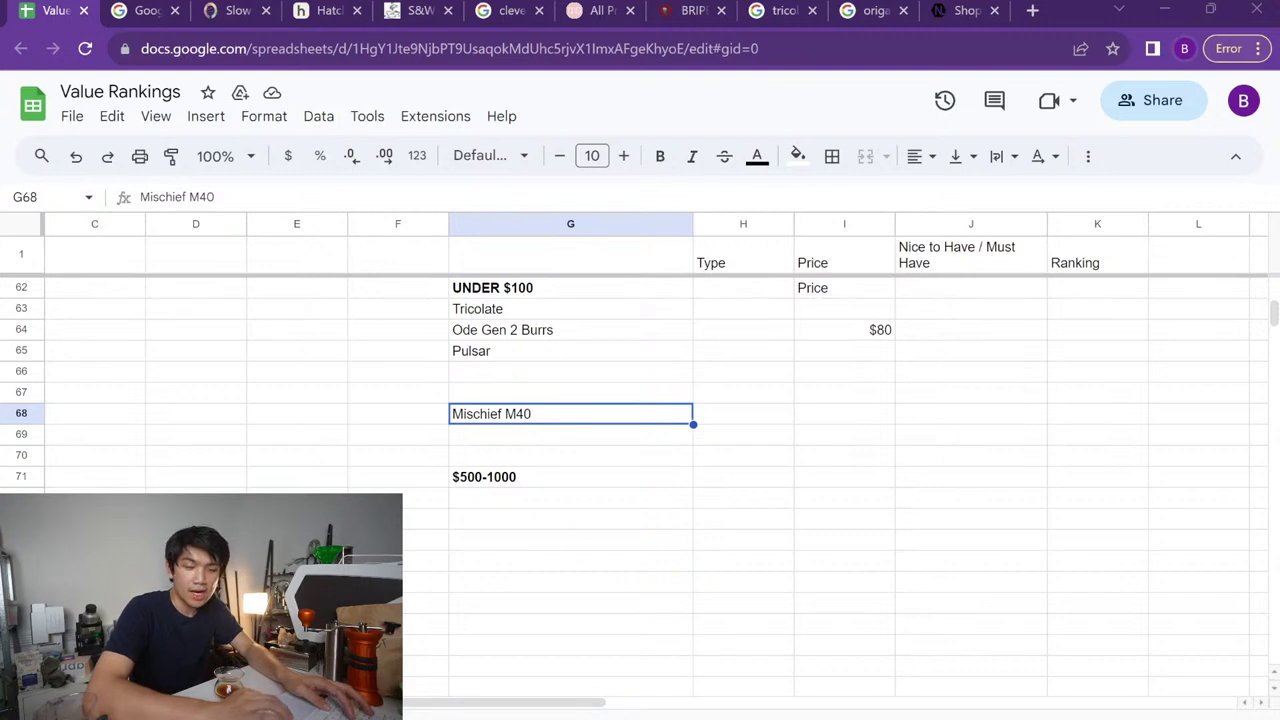
scroll(670, 372, up, 5)
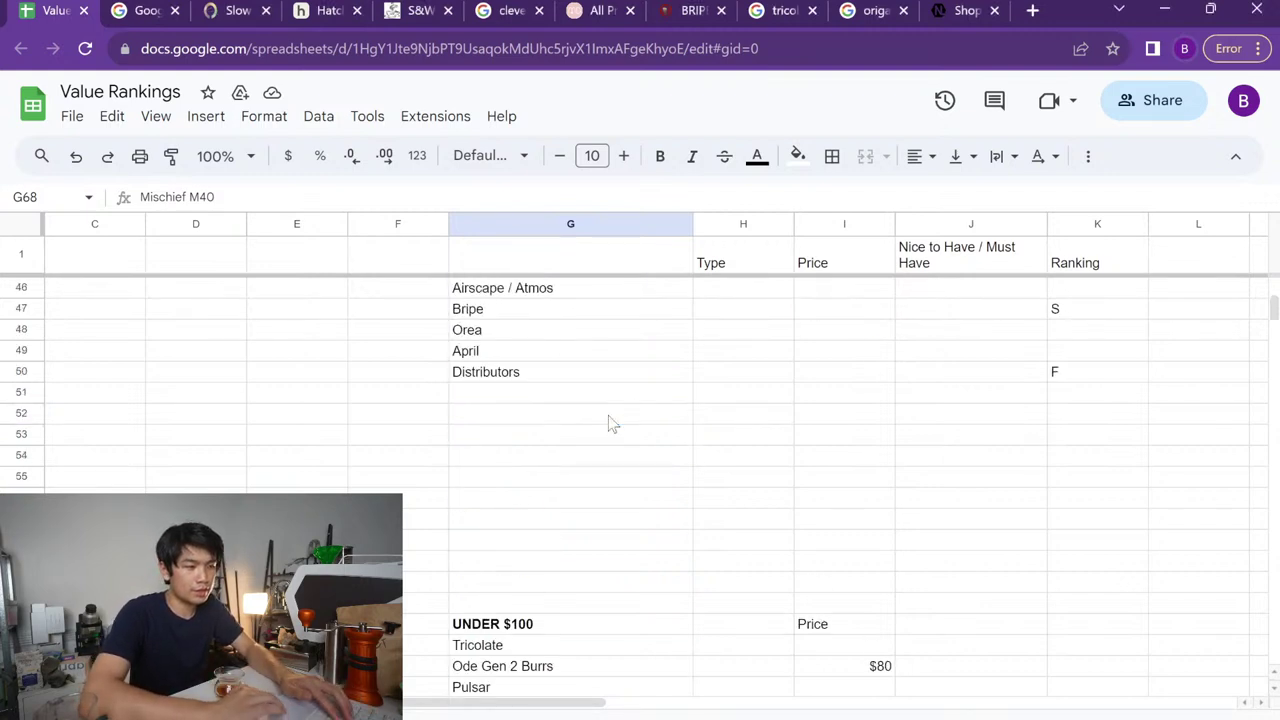
Search the web for "lotus water" in a new browser tab and open the Lotus Coffee Products site
key(ctrl+t)
text(lotus water)
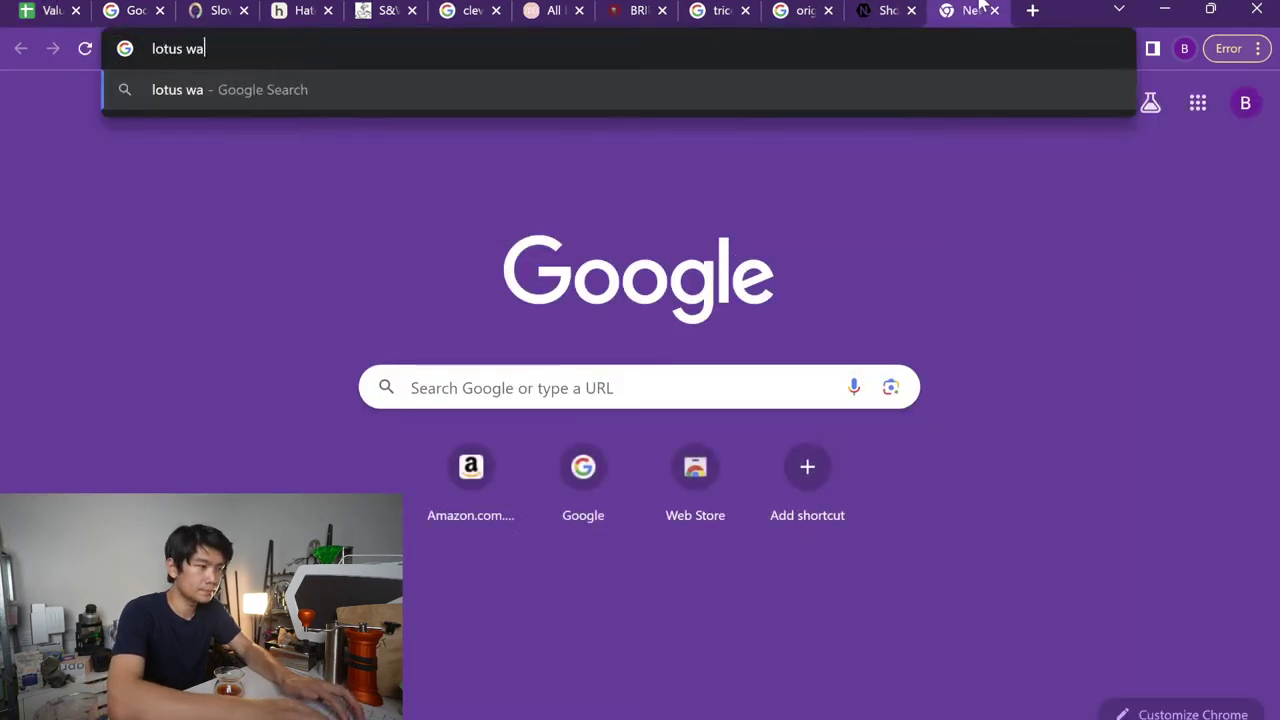
key(Return)
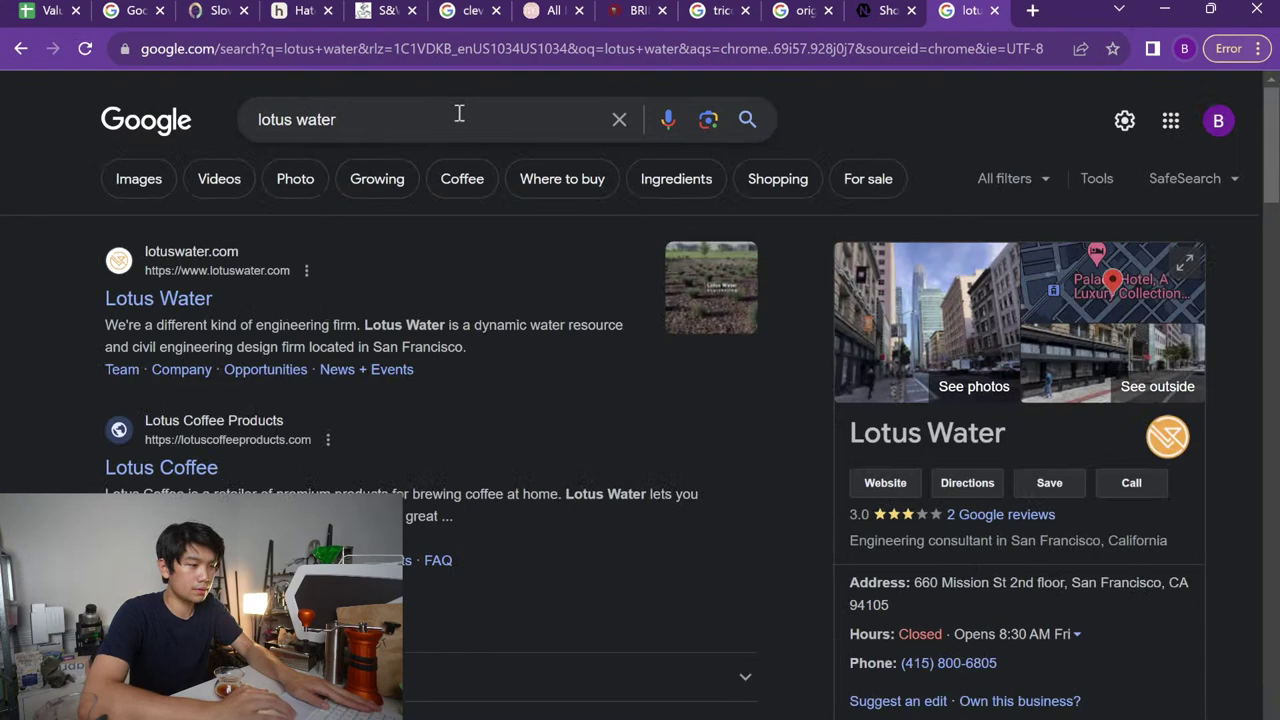
click(165, 466)
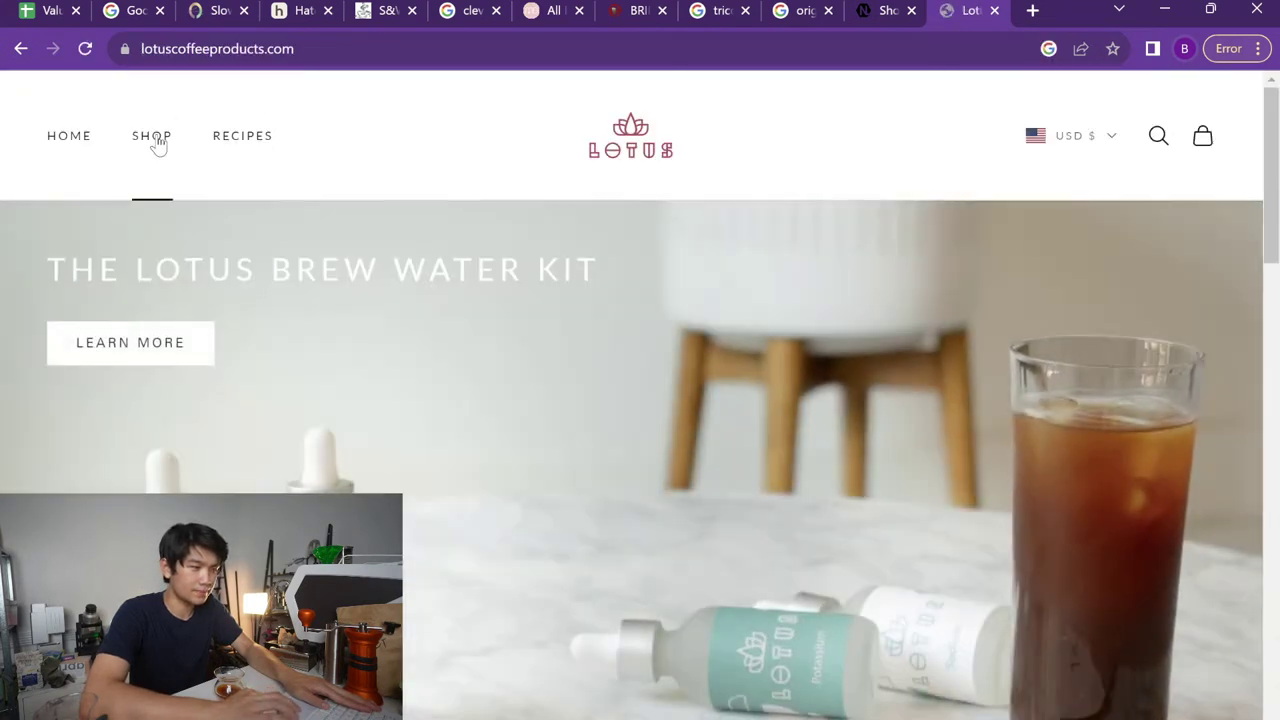
Open the Lotus Coffee Brew Water Kit in the shop and check its price and set options
click(155, 138)
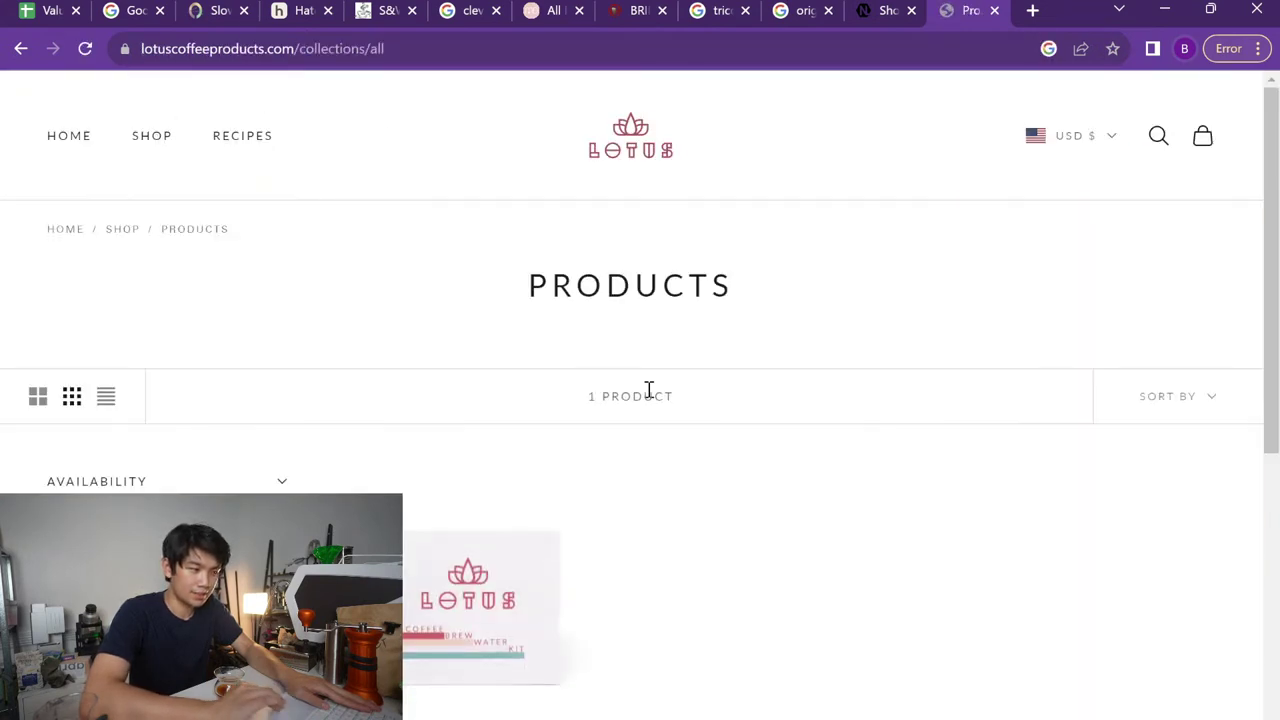
scroll(646, 394, down, 3)
scroll(586, 394, up, 2)
click(486, 420)
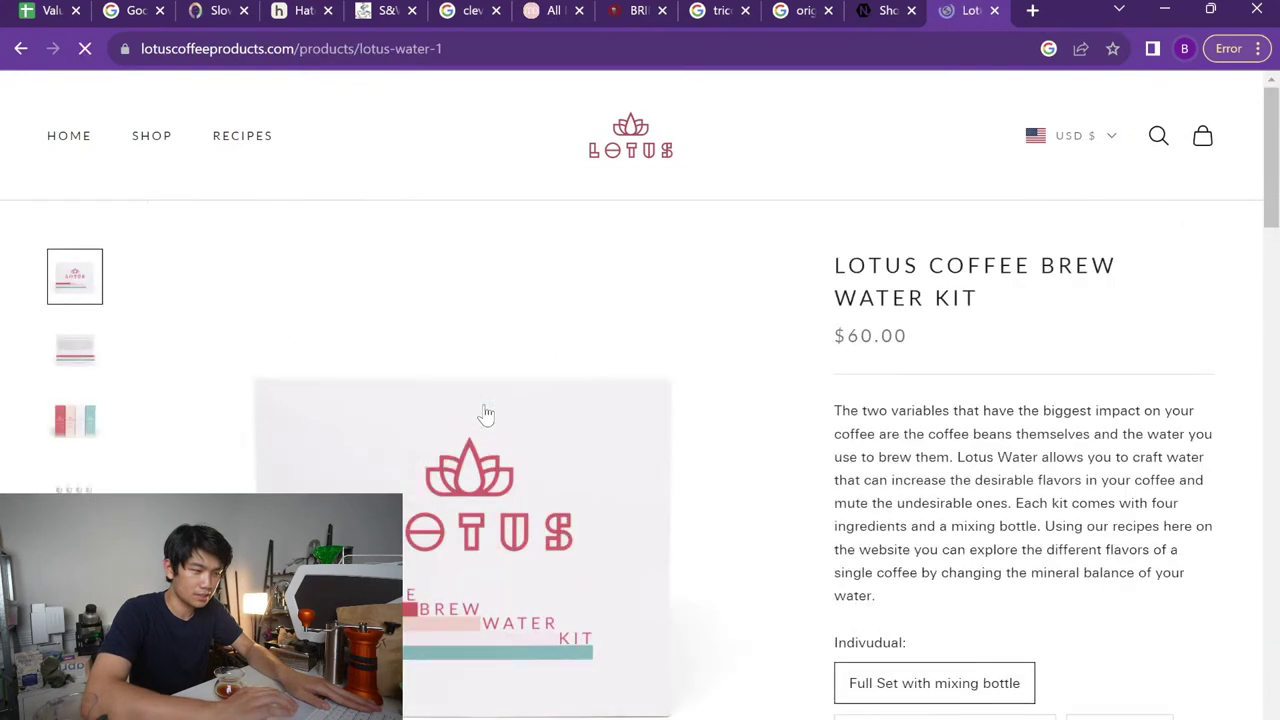
scroll(798, 468, down, 1)
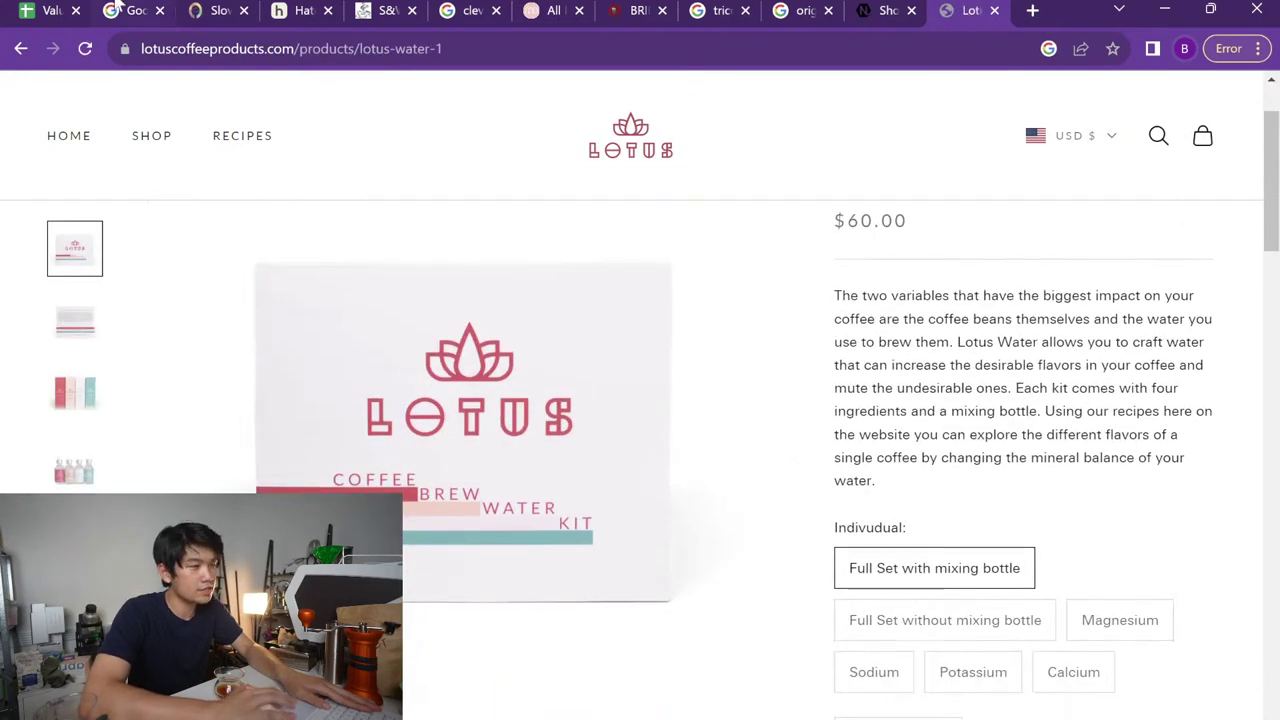
Return to the Value Rankings spreadsheet and add Lotus Water below Pulsar in the UNDER $100 list
click(35, 10)
scroll(521, 475, up, 2)
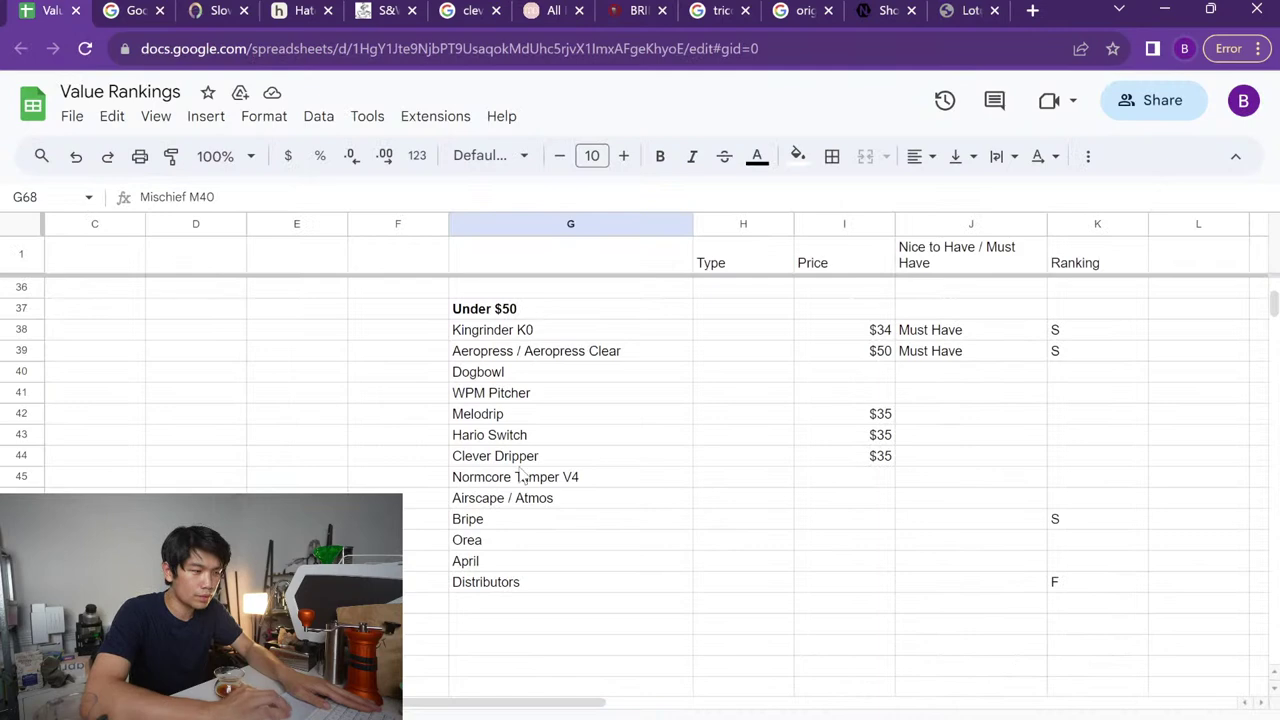
scroll(521, 475, down, 3)
scroll(521, 475, down, 2)
click(499, 480)
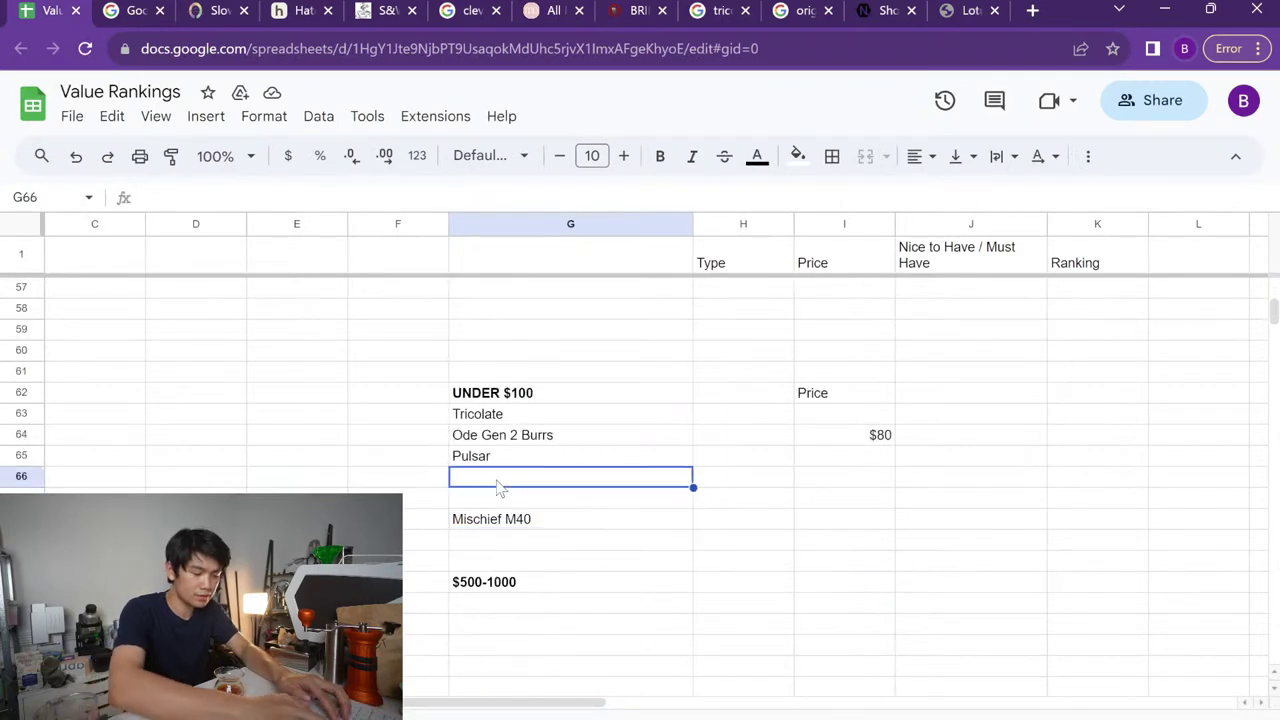
text(Lotus Water)
key(Tab)
scroll(500, 488, up, 2)
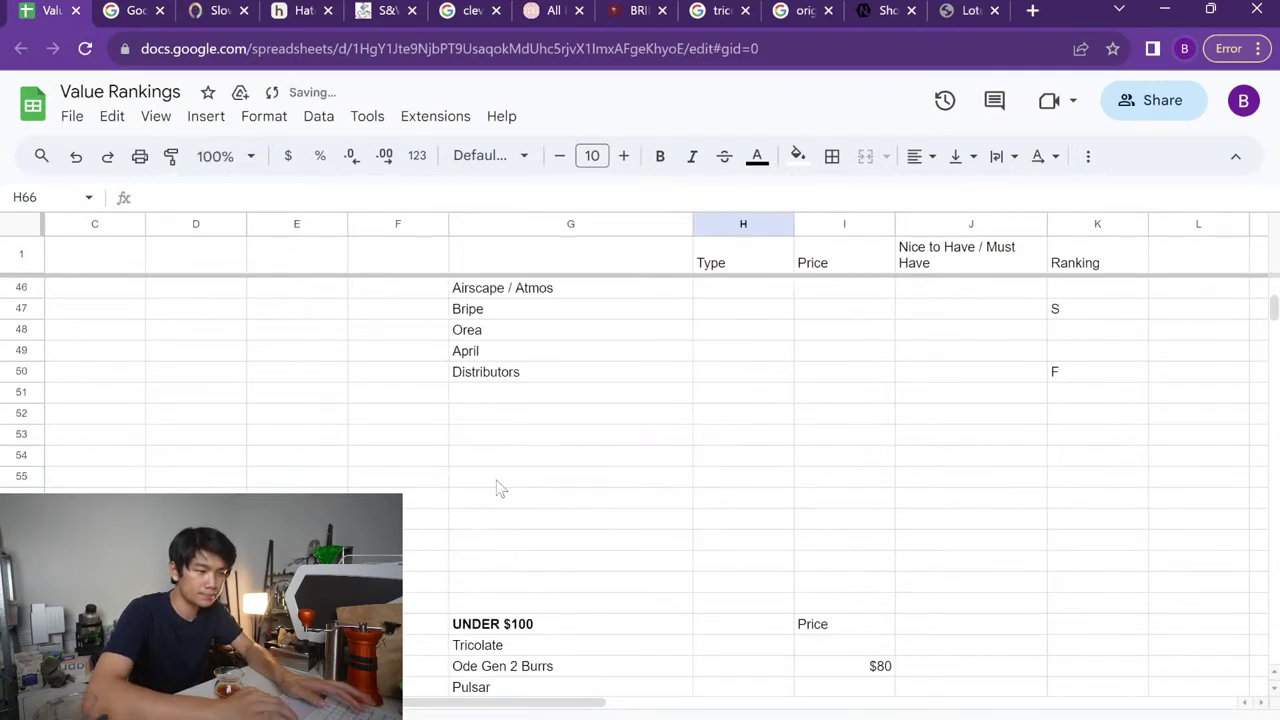
scroll(500, 488, up, 3)
scroll(500, 488, down, 1)
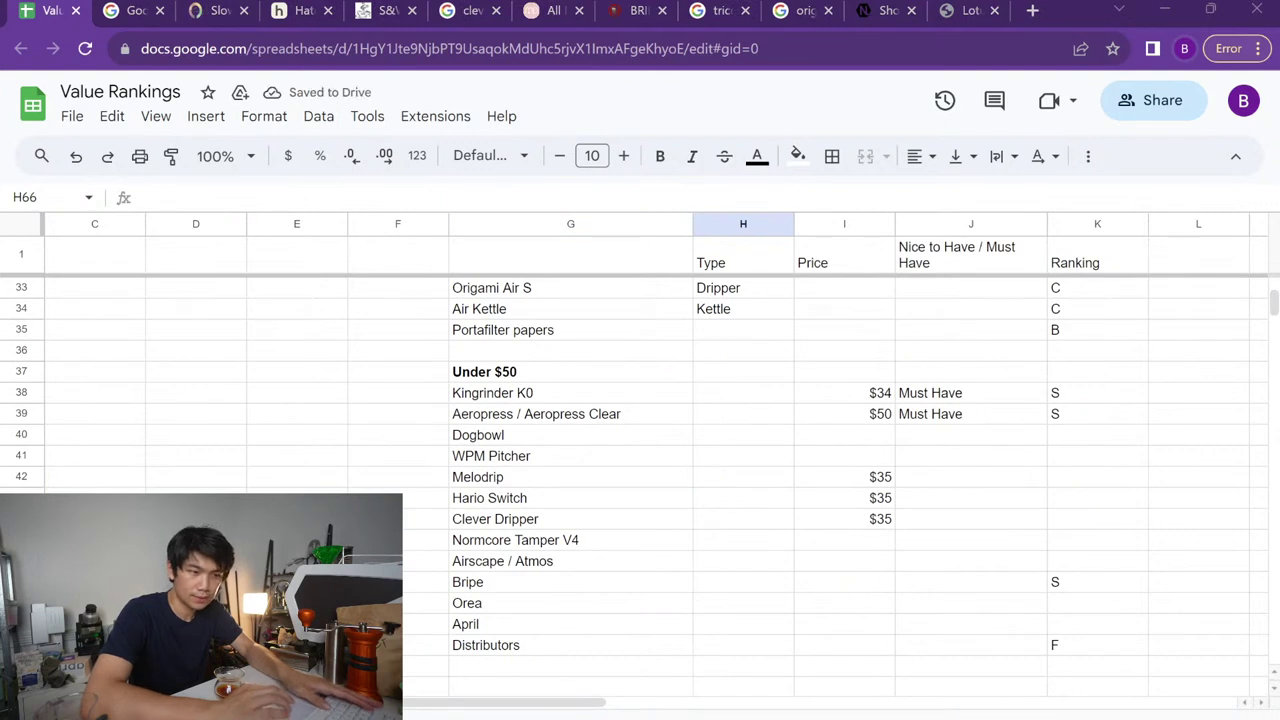
Add Torch Mountain and Torch Donut below Distributors in the Under $50 list
scroll(466, 648, down, 1)
click(496, 566)
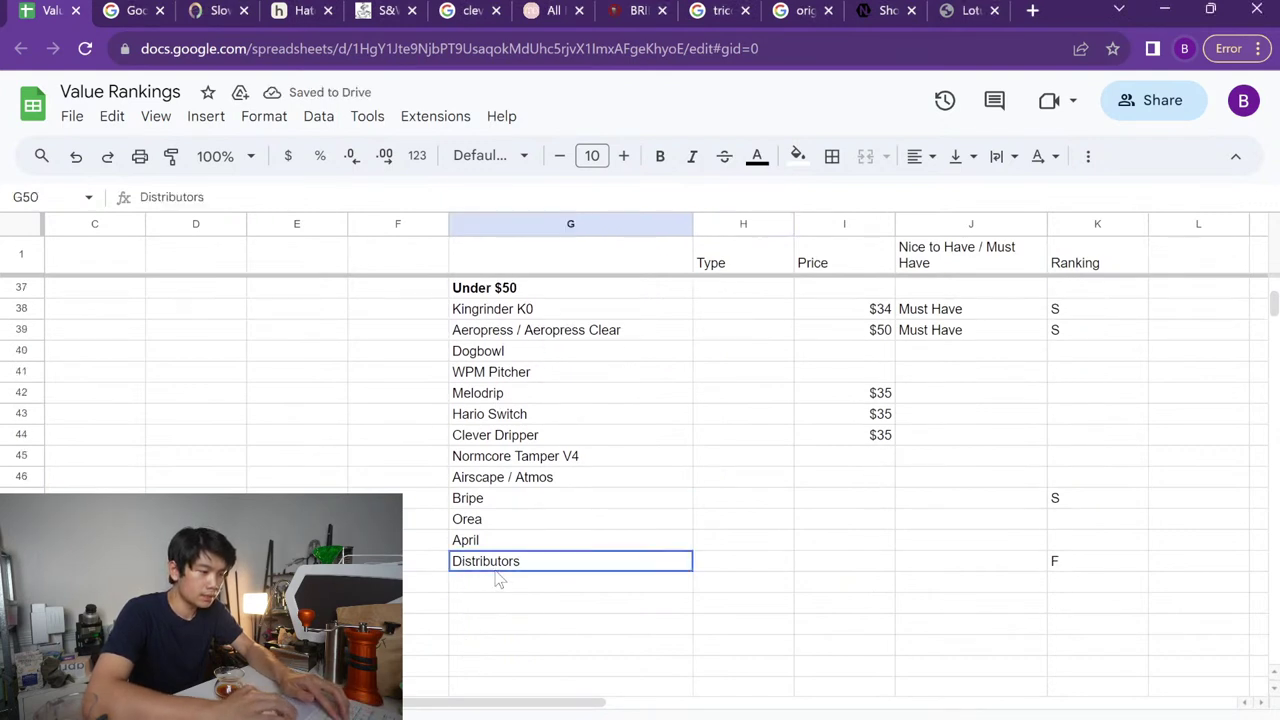
click(497, 580)
text(Toro)
text(h Mou)
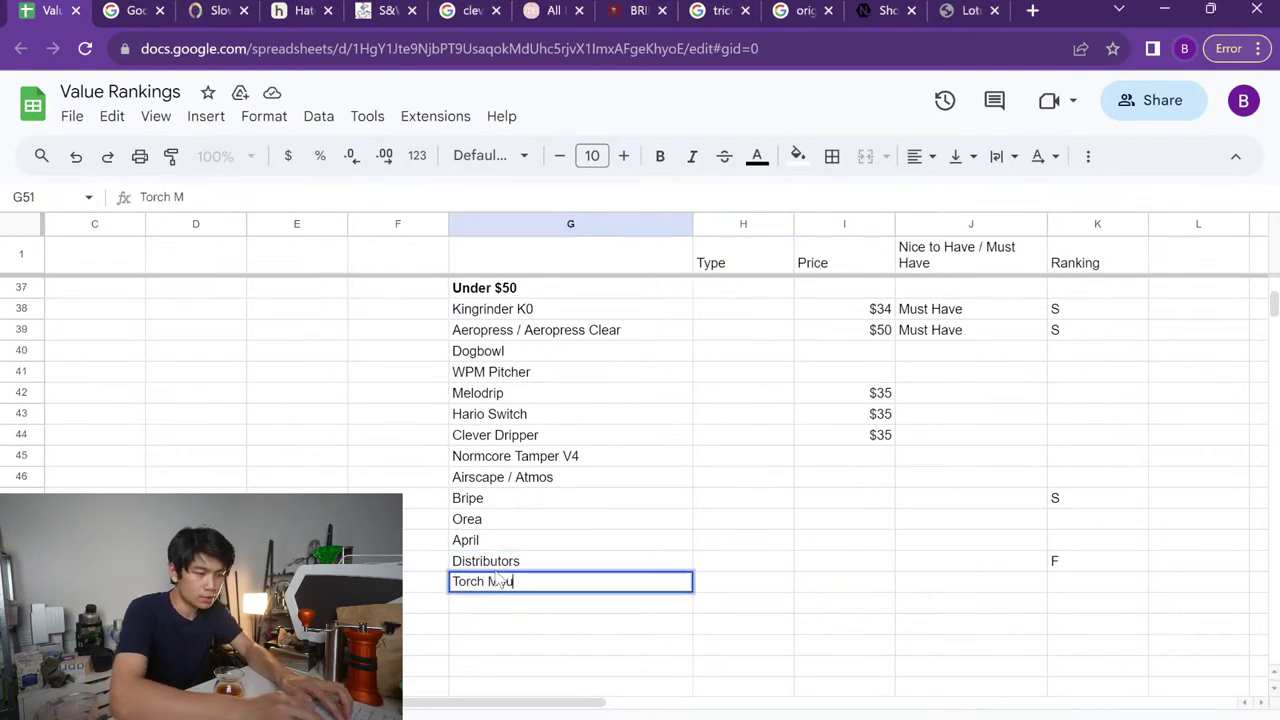
text(ntain)
key(Return)
text(Torch Donut)
key(Return)
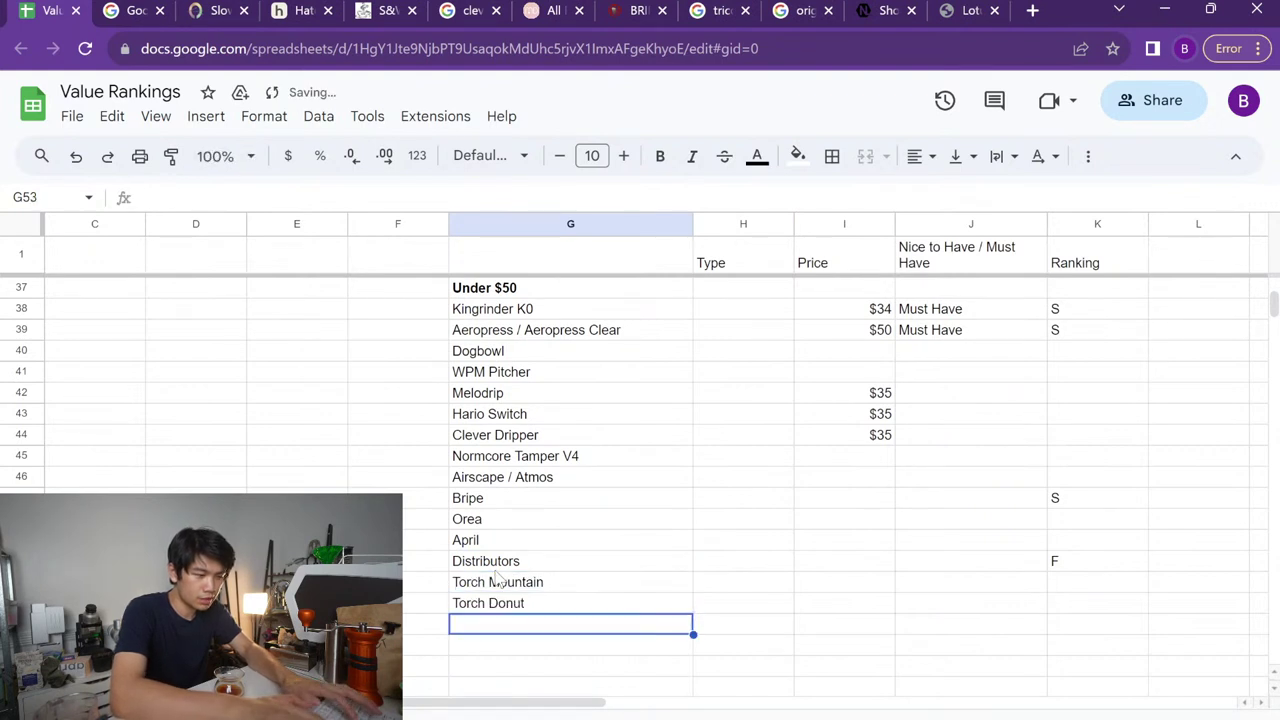
Review the items in the Under $50 list and compare them with the Under $25 section
scroll(497, 580, down, 2)
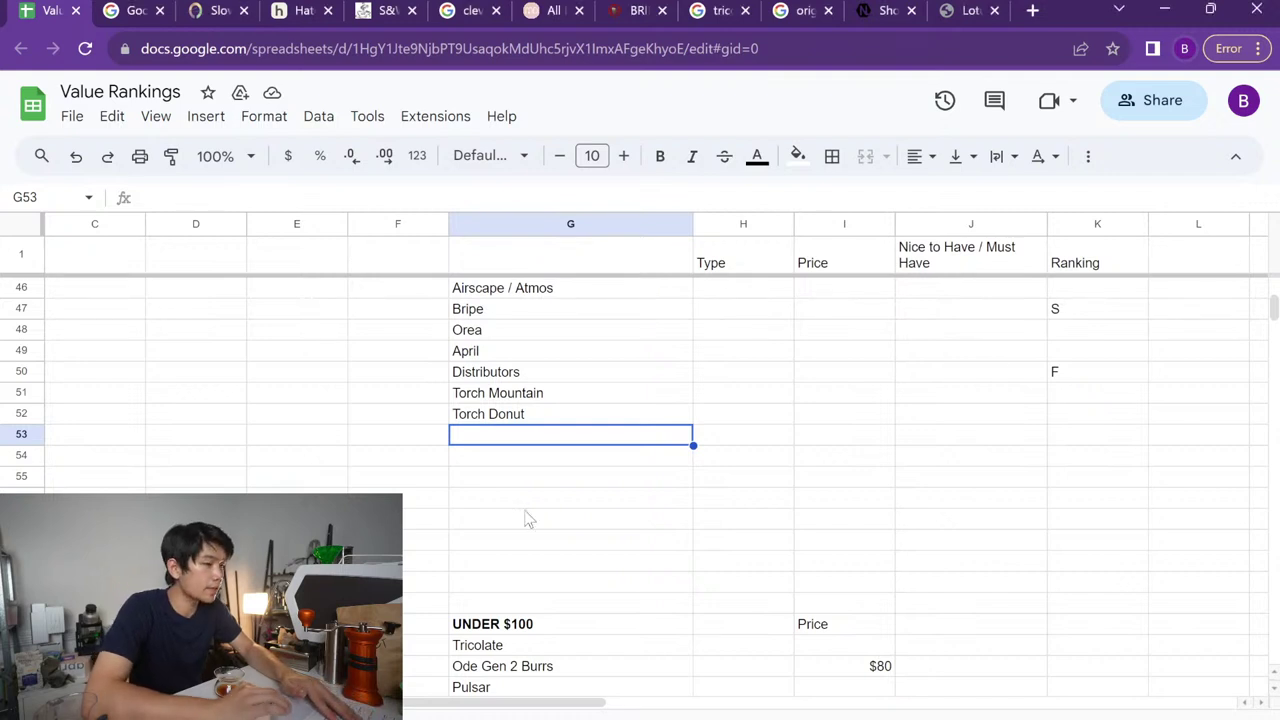
scroll(526, 515, up, 3)
scroll(526, 514, up, 1)
click(540, 444)
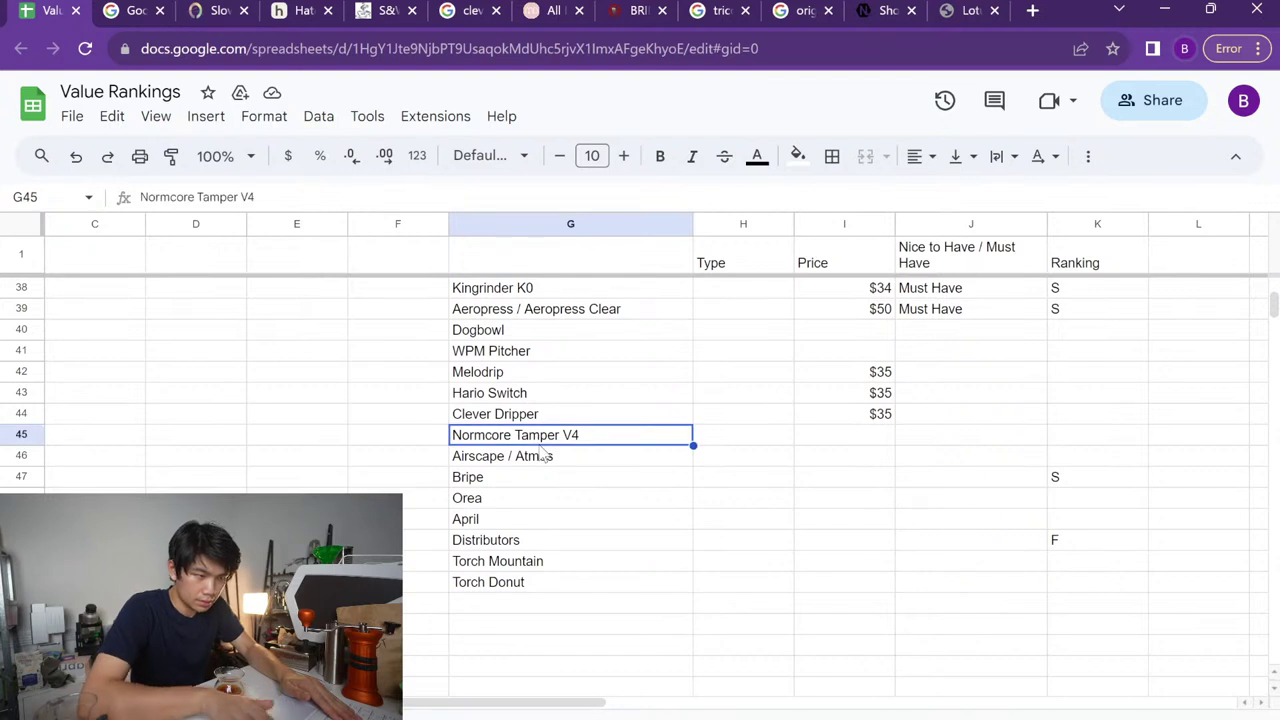
key(Right)
key(Right)
key(Up)
key(Left)
key(Left)
key(Left)
key(Down)
key(Right)
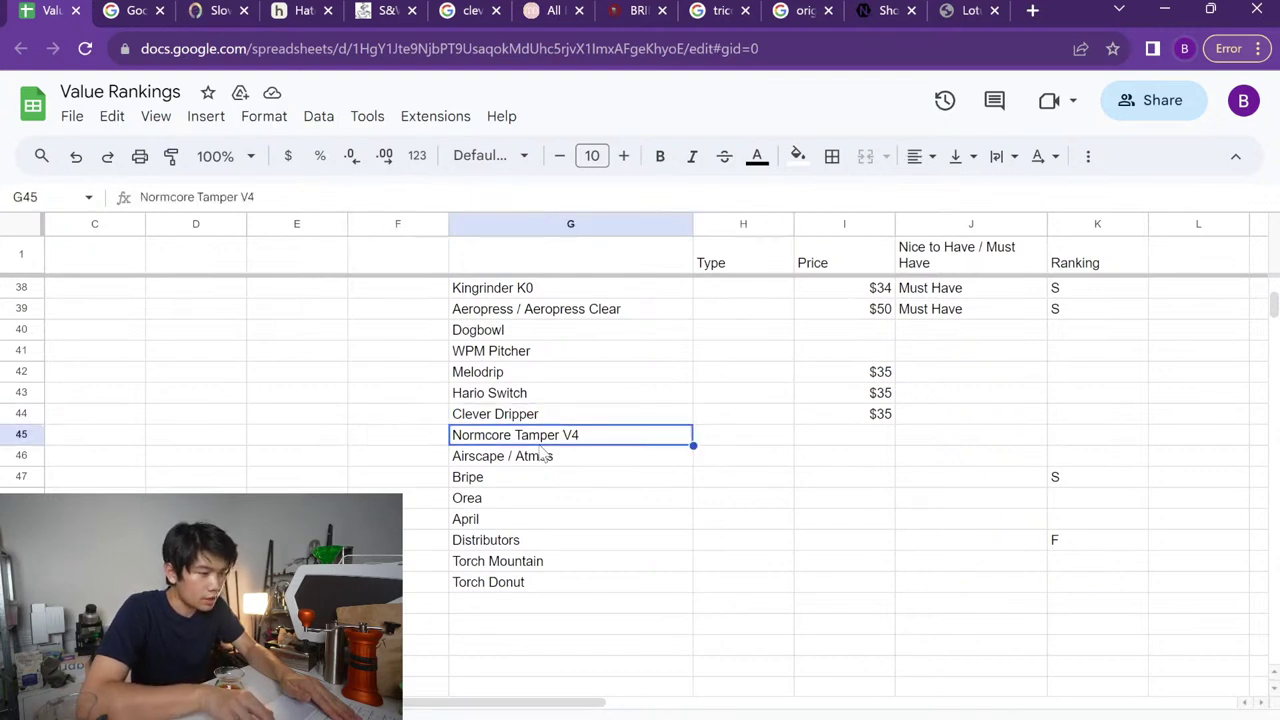
key(Down)
key(Down)
key(Up)
key(Up)
key(Up)
key(Up)
key(Up)
key(Up)
key(Up)
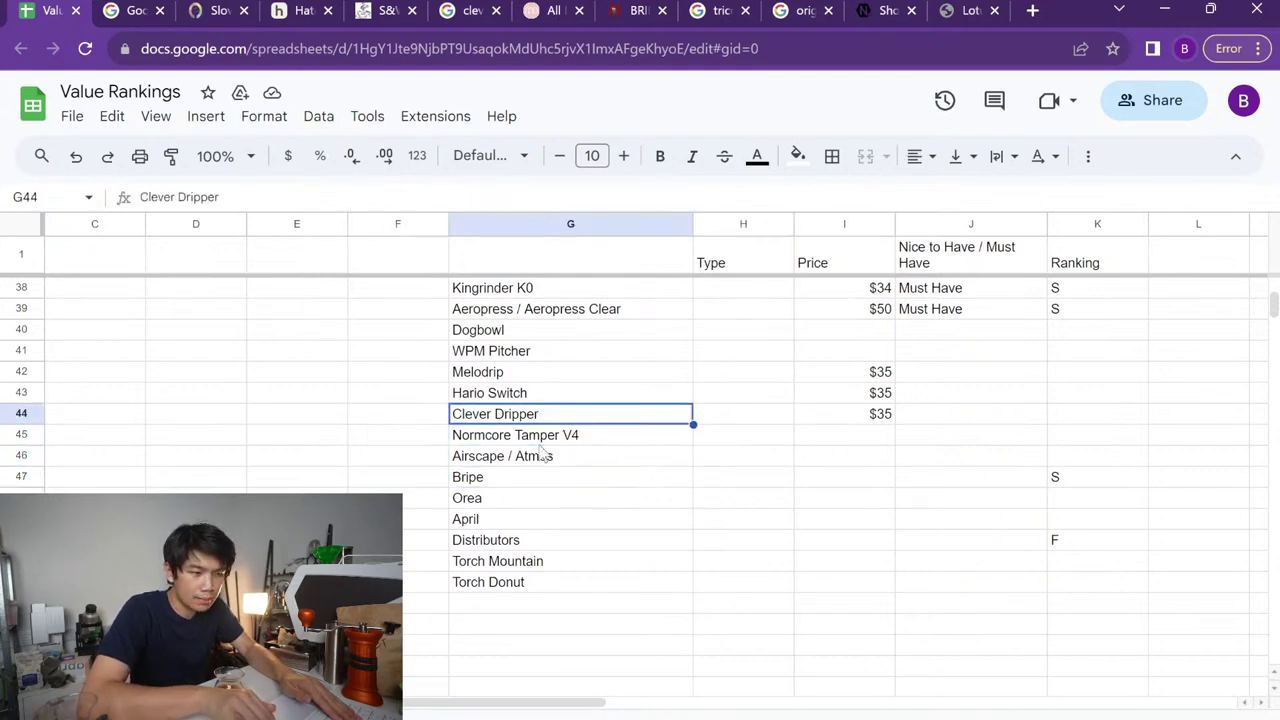
key(Up)
key(Up)
key(Up)
key(Up)
key(Up)
key(Up)
key(Up)
key(Up)
key(Up)
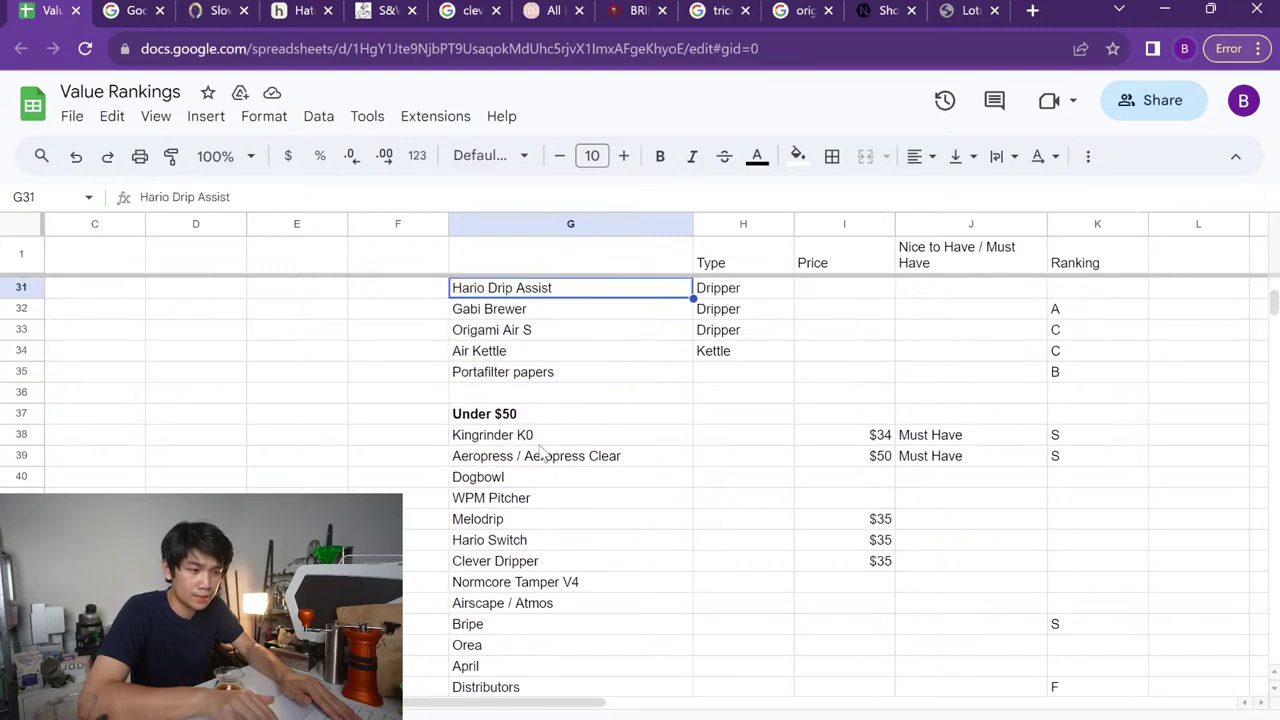
key(Down)
key(Down)
key(Down)
key(Down)
key(Down)
key(Down)
key(Down)
key(Down)
key(Down)
key(Down)
key(Down)
key(Up)
key(Right)
key(Up)
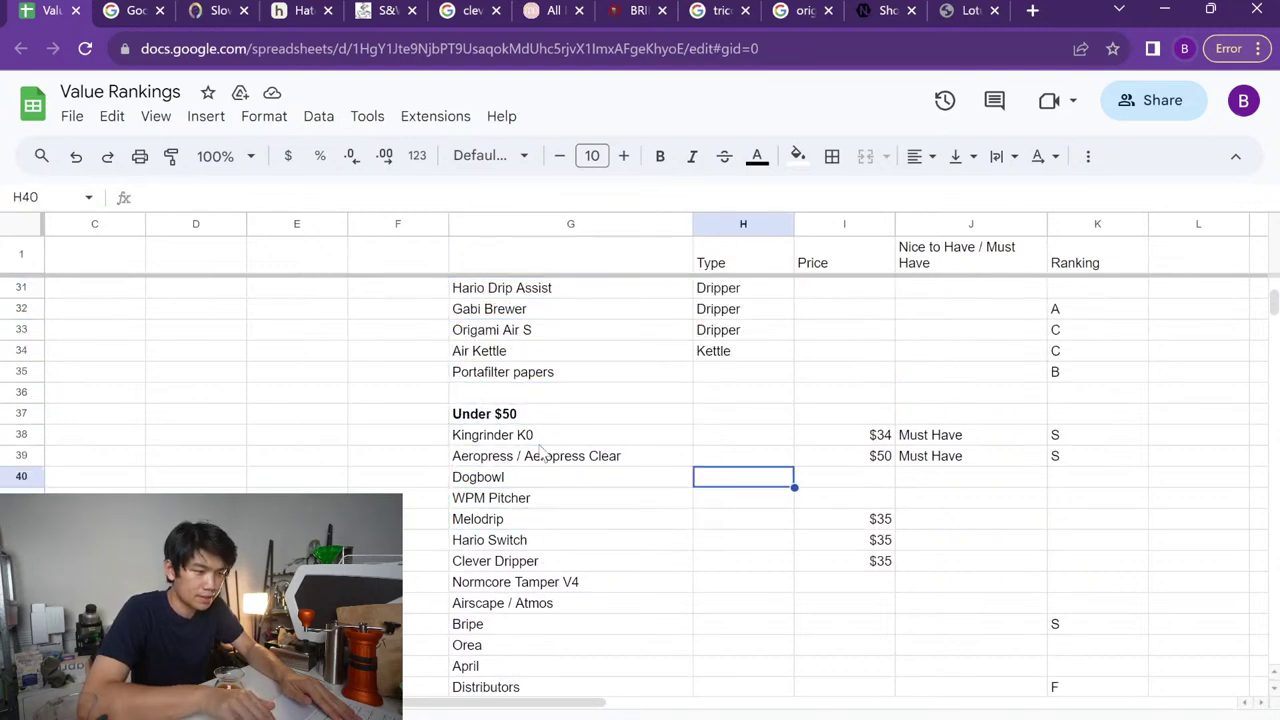
scroll(815, 540, up, 4)
scroll(815, 540, up, 5)
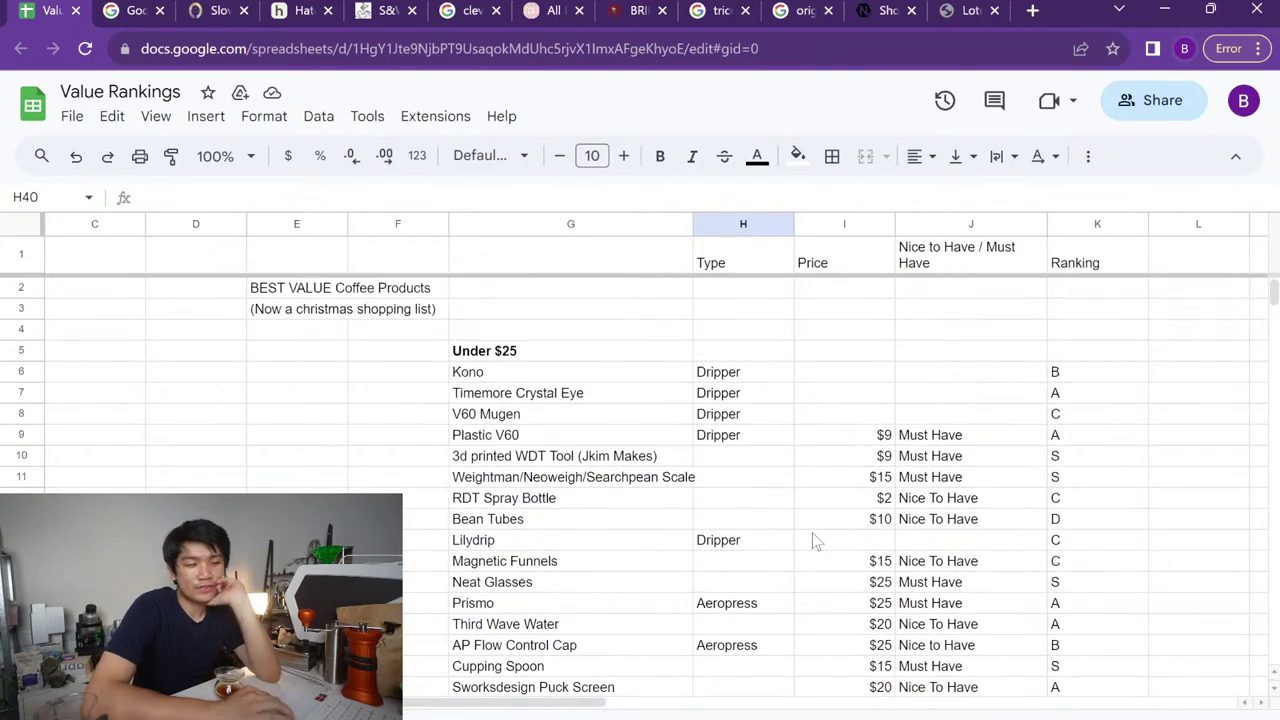
scroll(815, 540, down, 13)
scroll(815, 540, up, 1)
scroll(815, 540, up, 2)
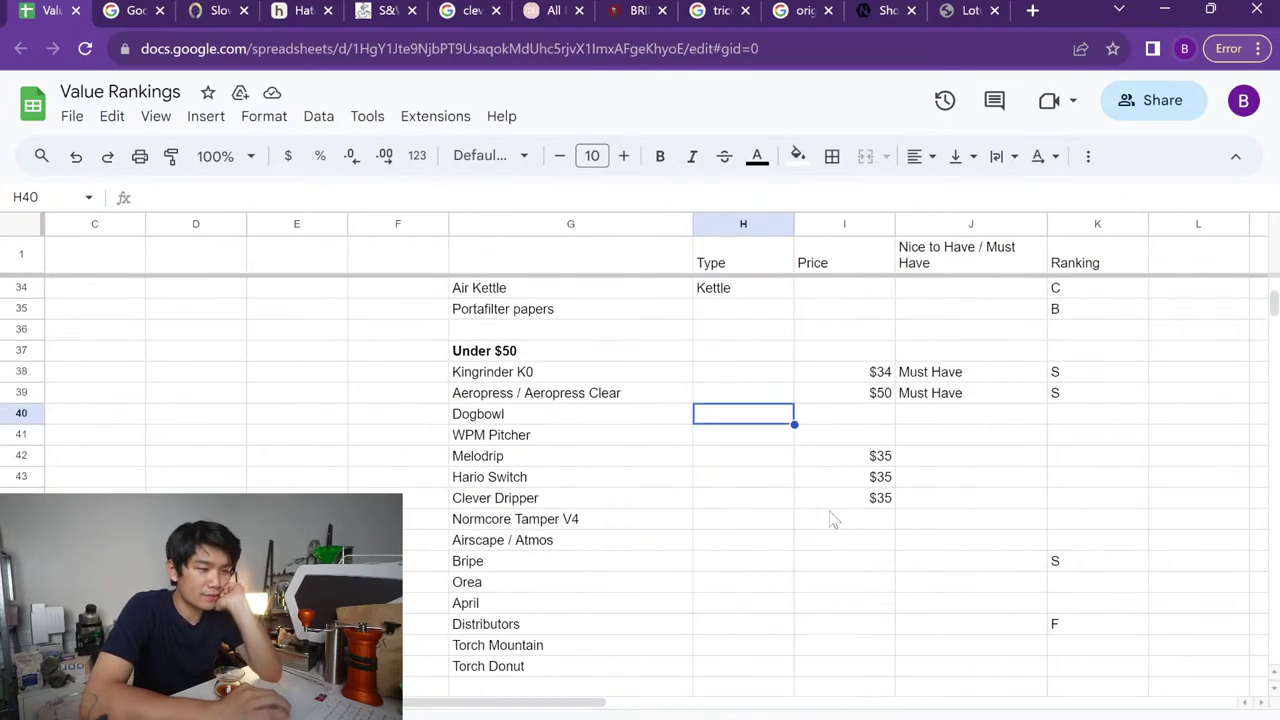
Move the Ranking column so it sits between the item names and the Type column
click(1080, 226)
drag(1080, 226, 838, 226)
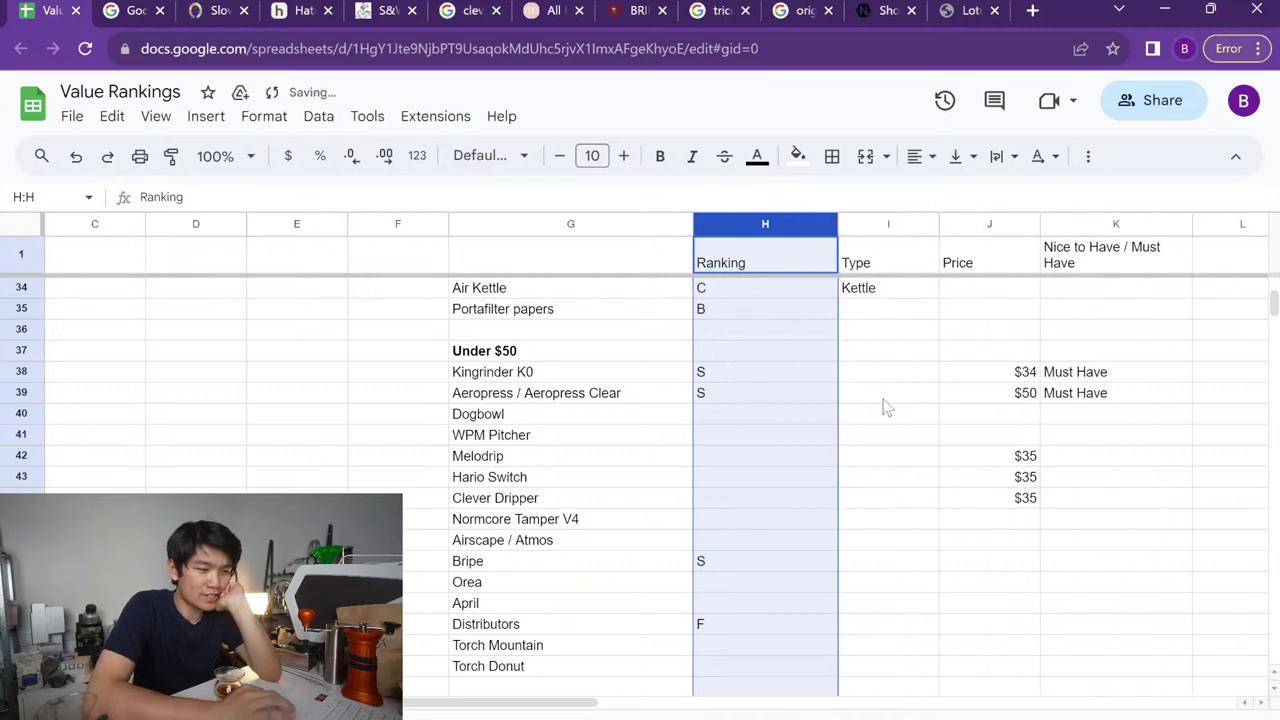
scroll(885, 405, up, 8)
scroll(885, 405, down, 6)
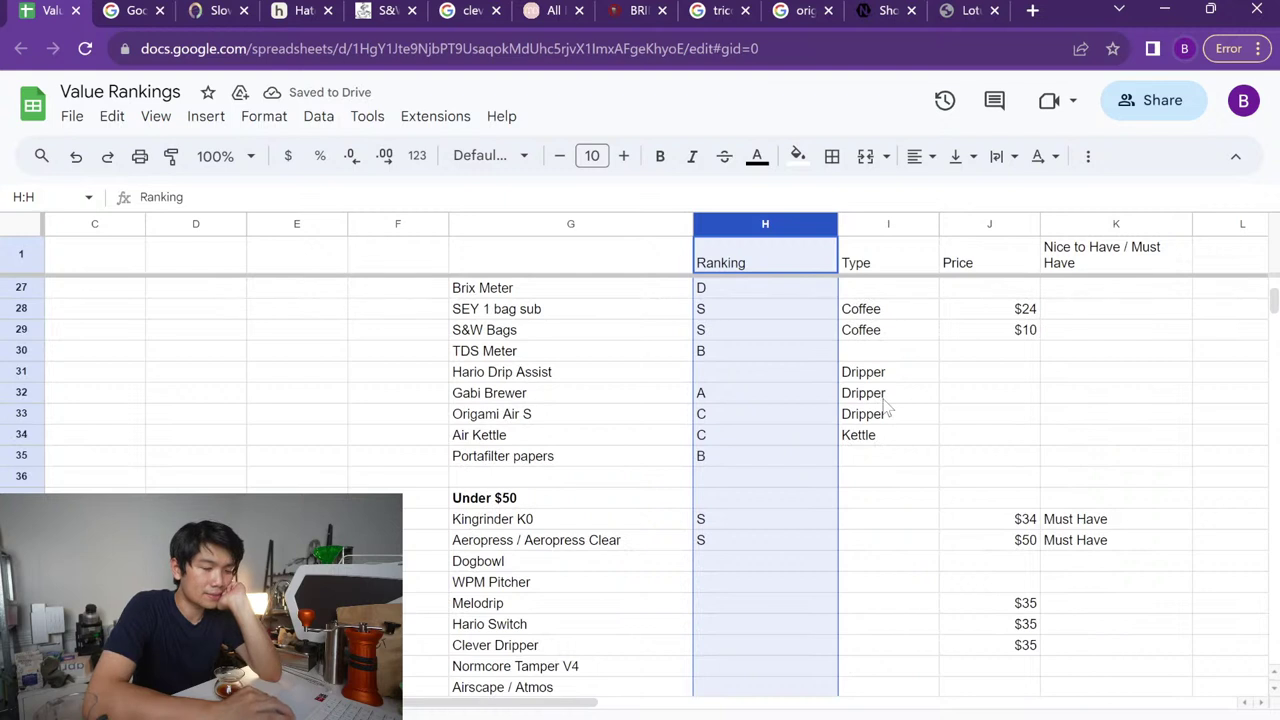
scroll(885, 405, left, 1)
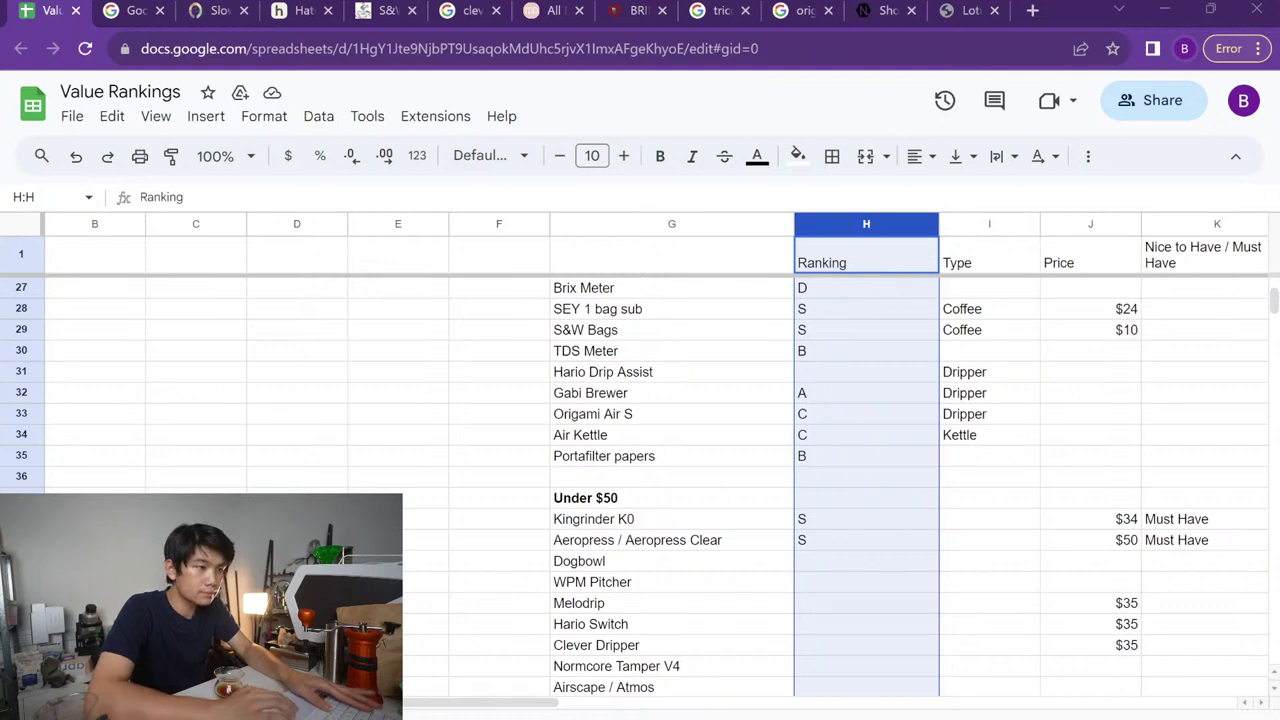
Search the web for "espro french press" in a new browser tab and check the prices of the Espro products
scroll(562, 627, down, 3)
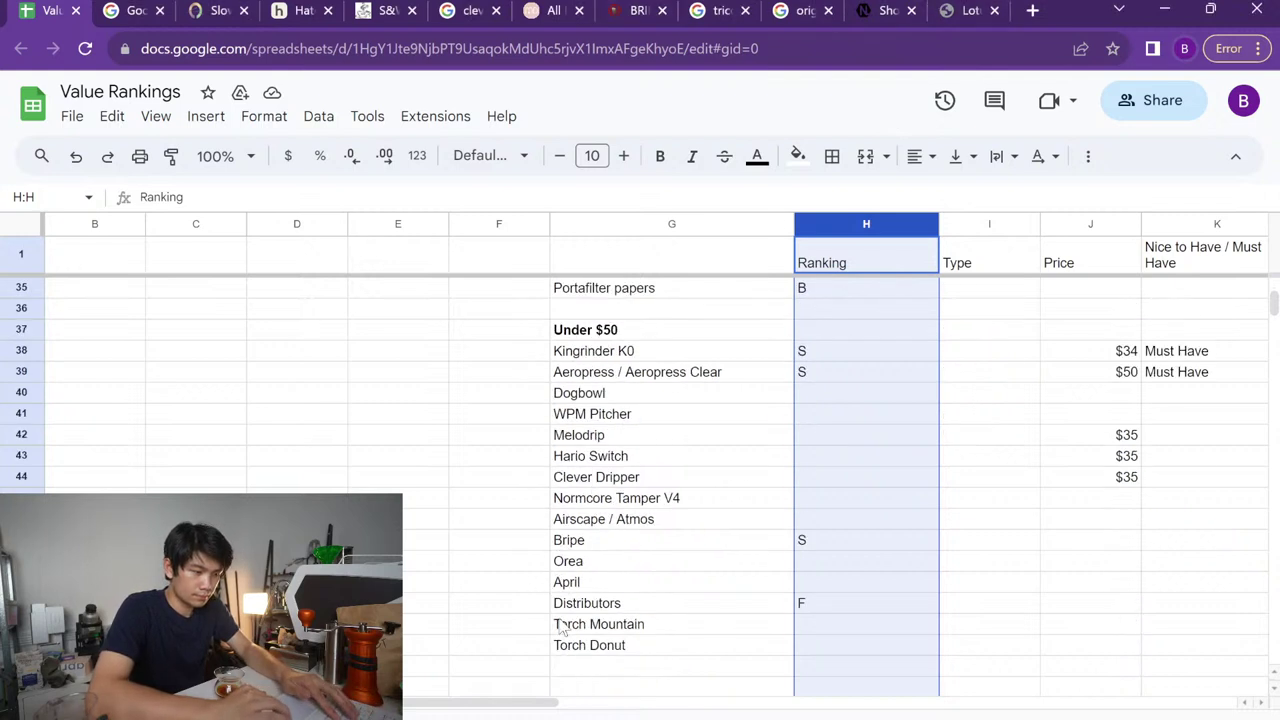
scroll(562, 627, down, 2)
click(603, 565)
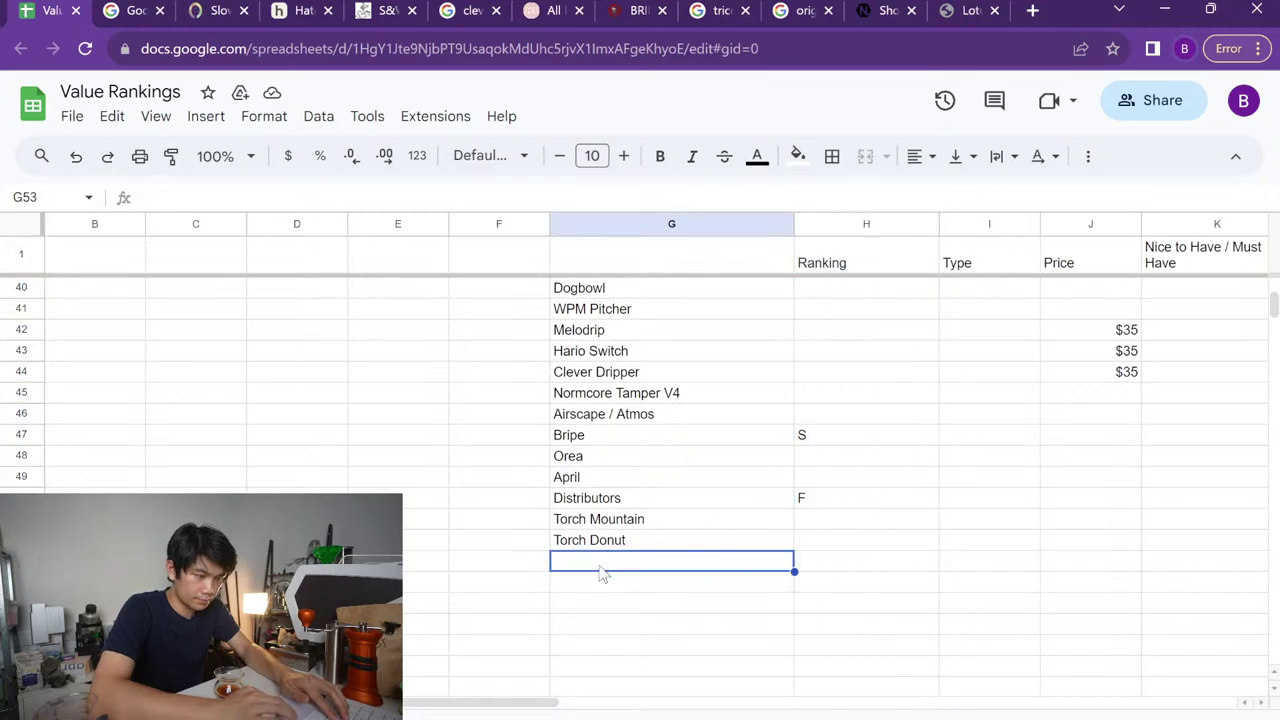
key(ctrl+t)
text(espro french pres)
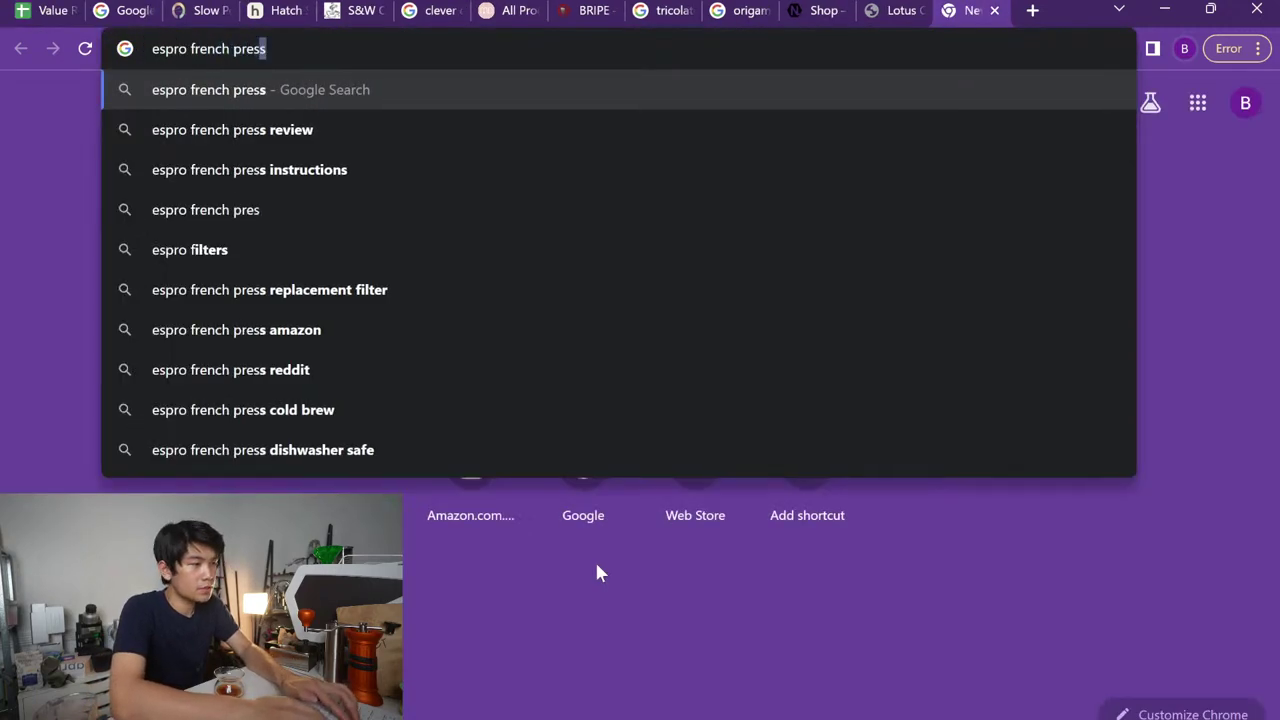
key(Return)
scroll(536, 308, down, 2)
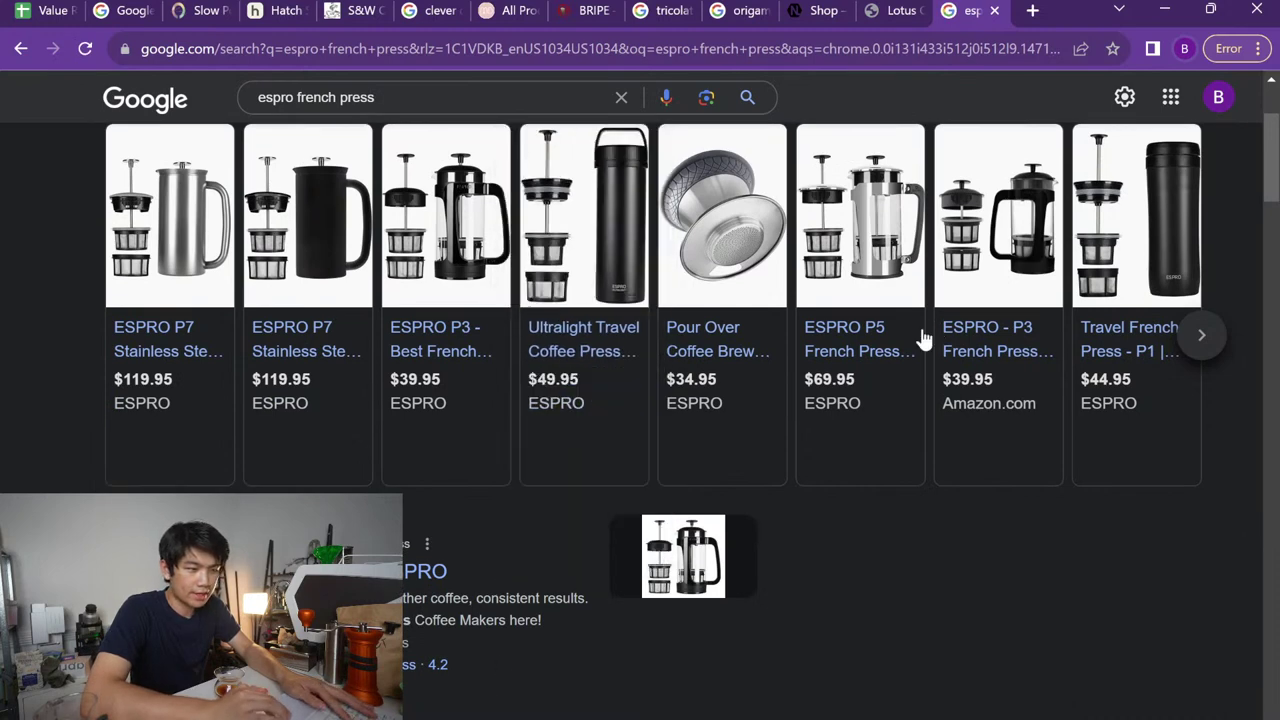
mouse_move(880, 358)
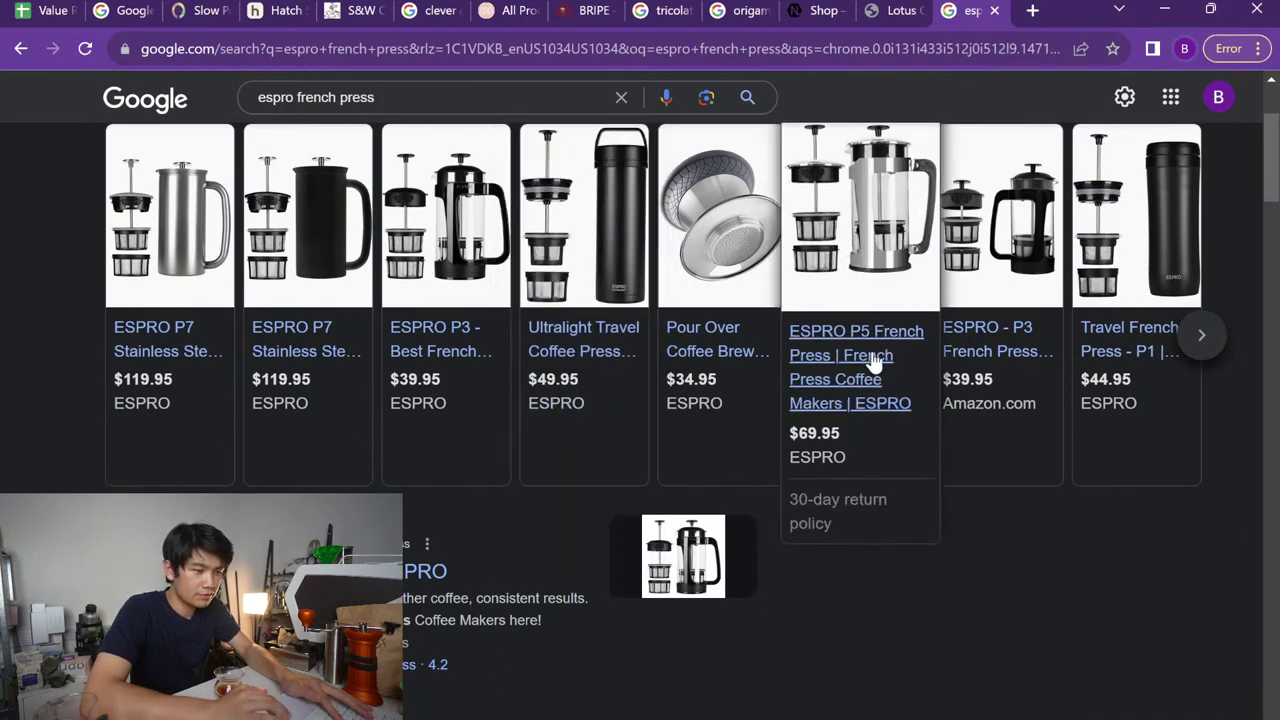
scroll(600, 400, up, 2)
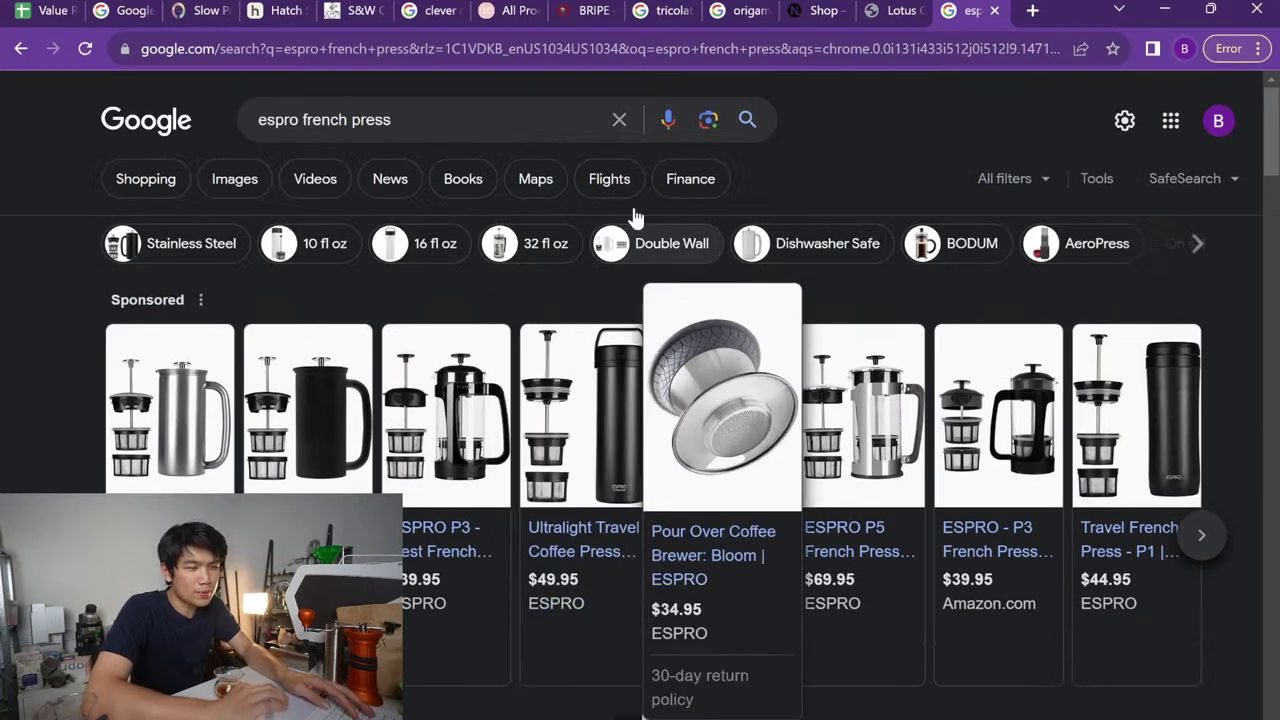
Return to the Value Rankings spreadsheet and add Espro Bloom below Torch Donut in the Under $50 list
click(50, 10)
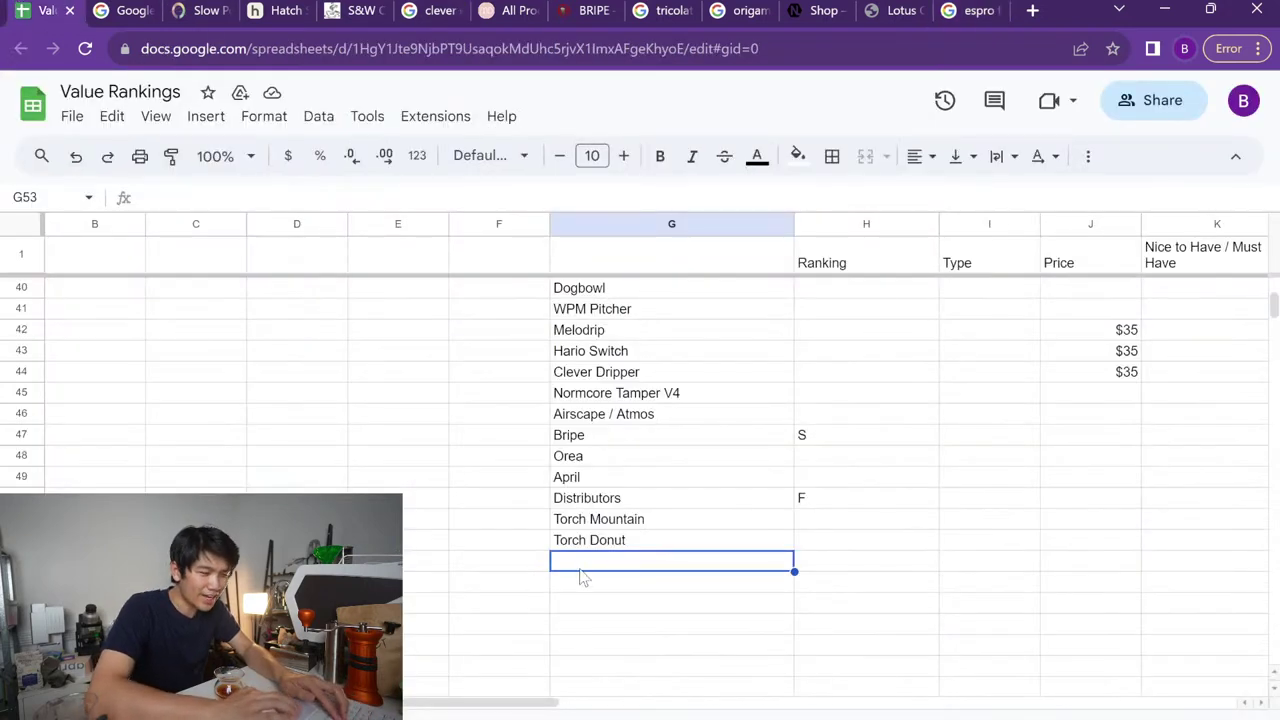
text(Espro Bloom)
key(Return)
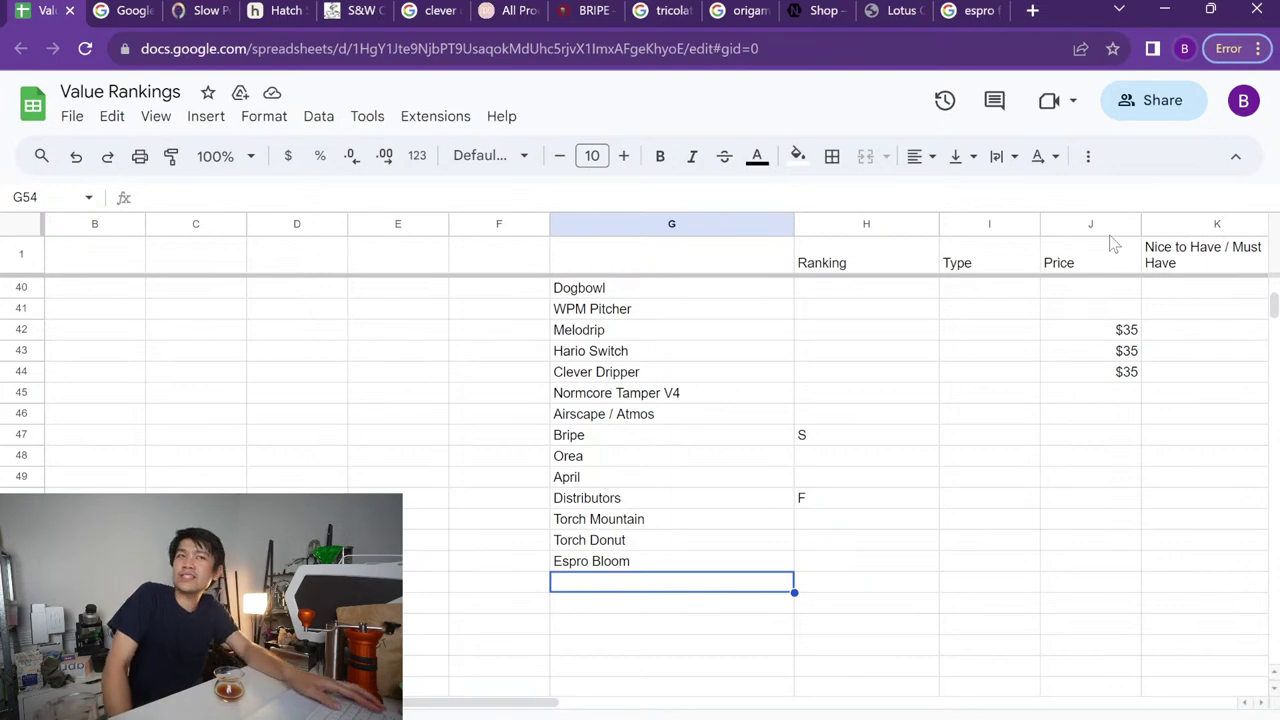
Search the web for "glass pourover dripper" in a new browser tab and browse the sponsored products
key(ctrl+t)
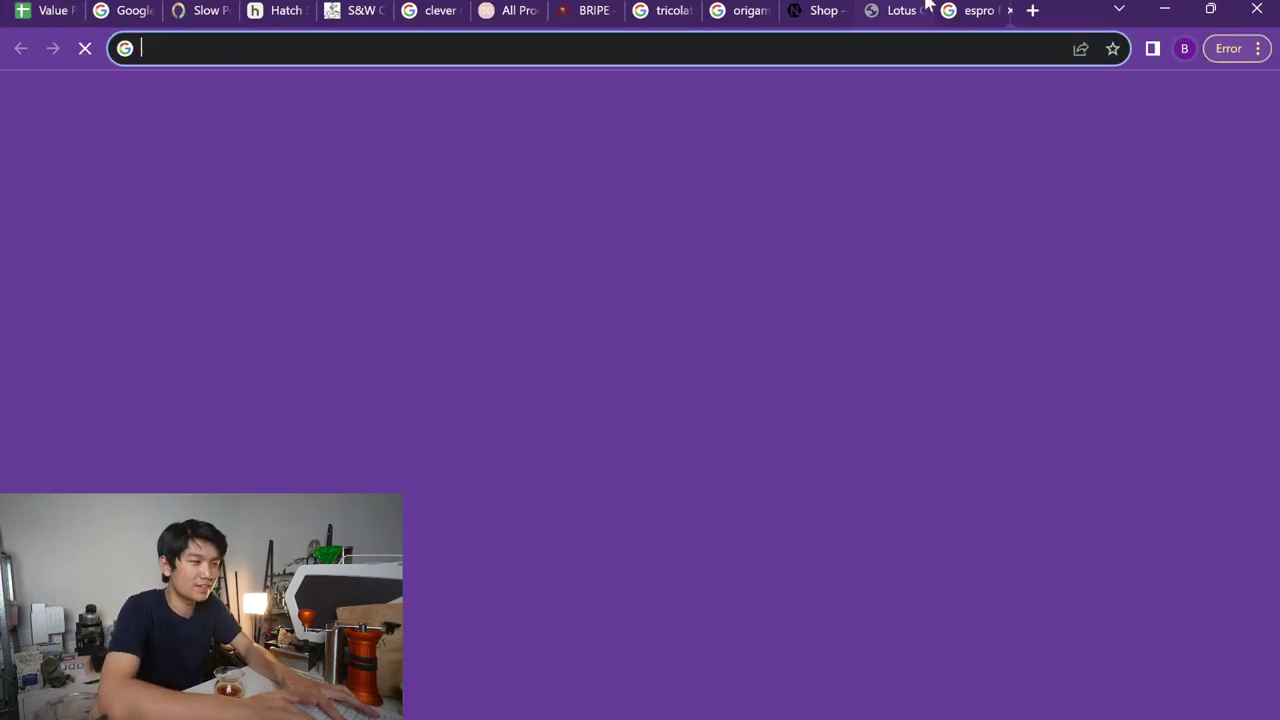
text(glass pourover dripper)
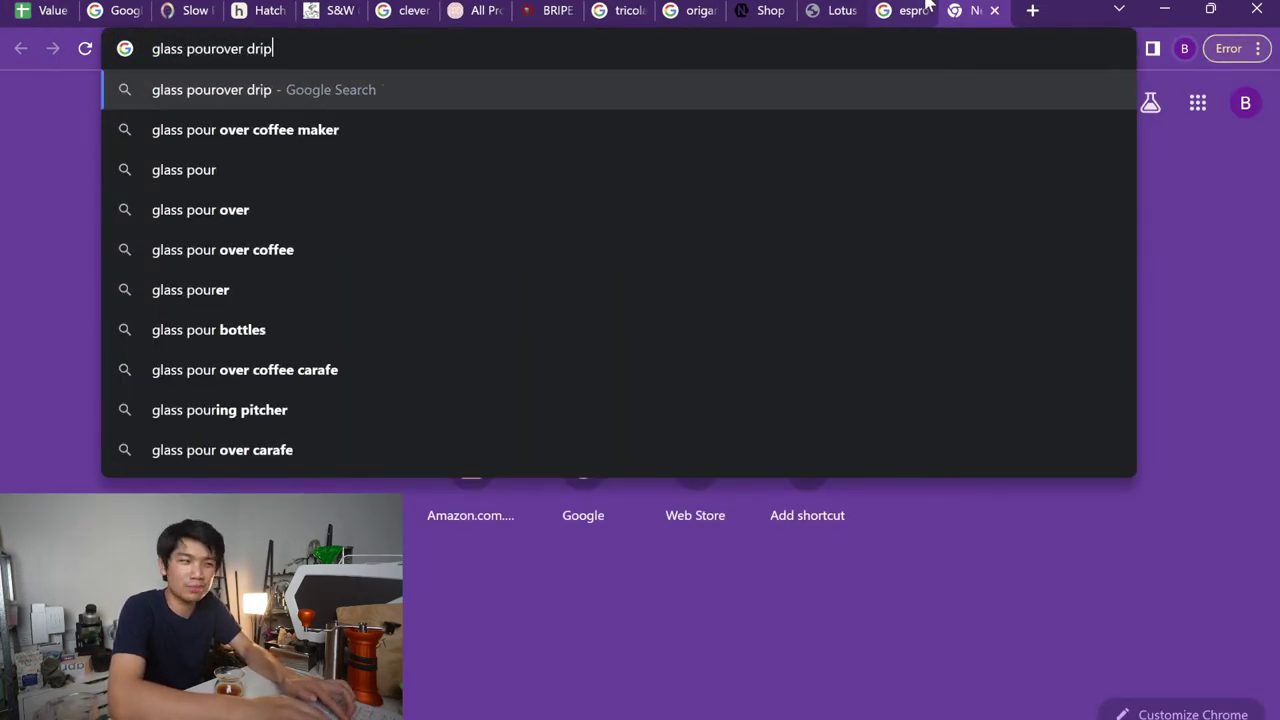
key(Return)
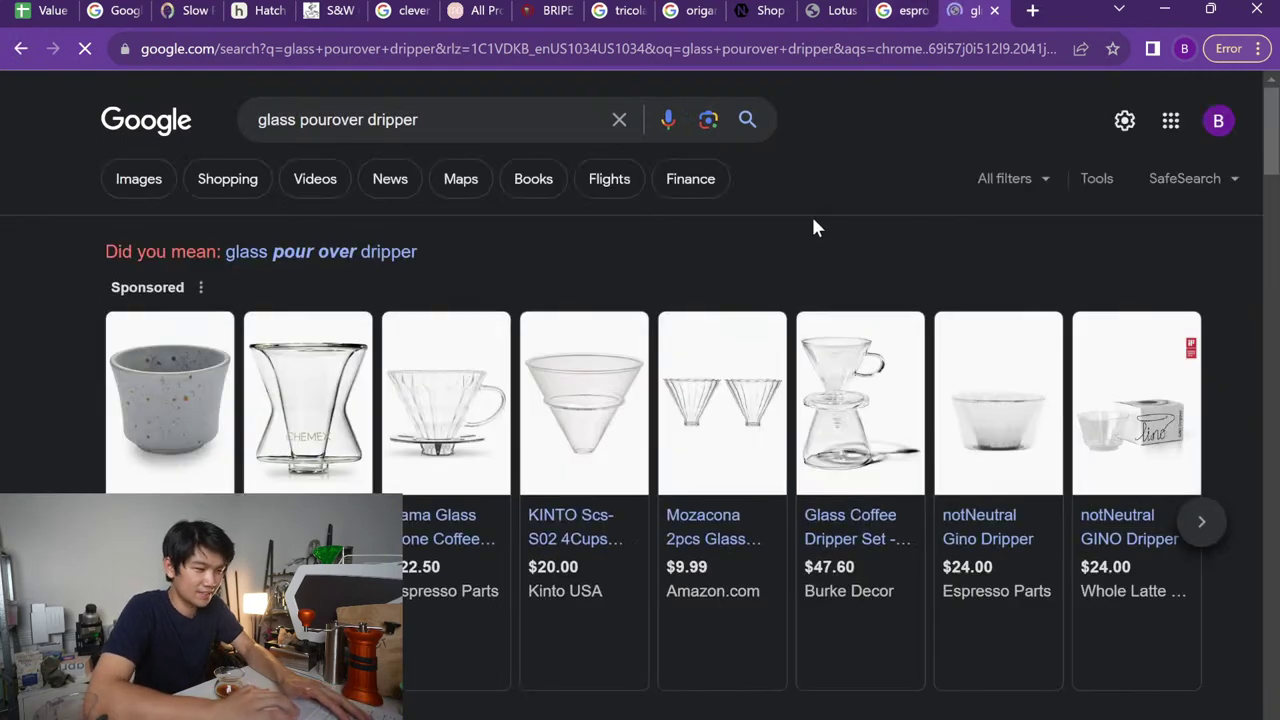
click(1219, 516)
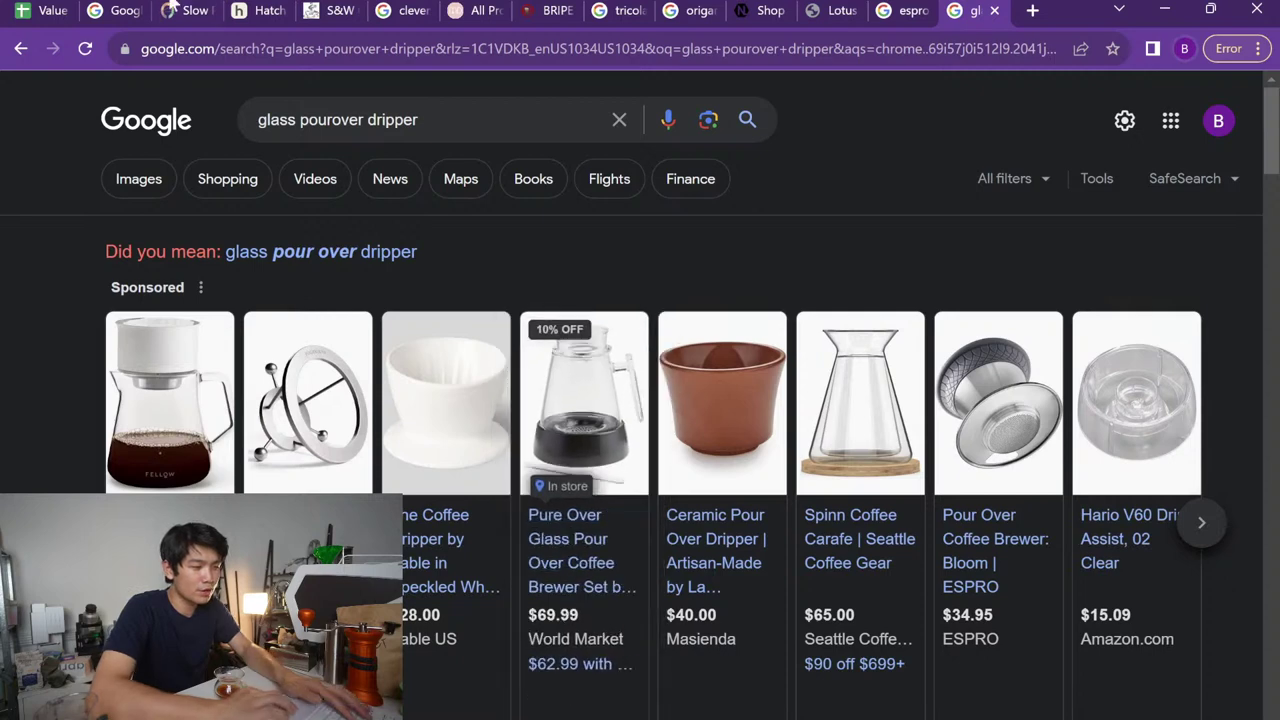
scroll(207, 225, down, 1)
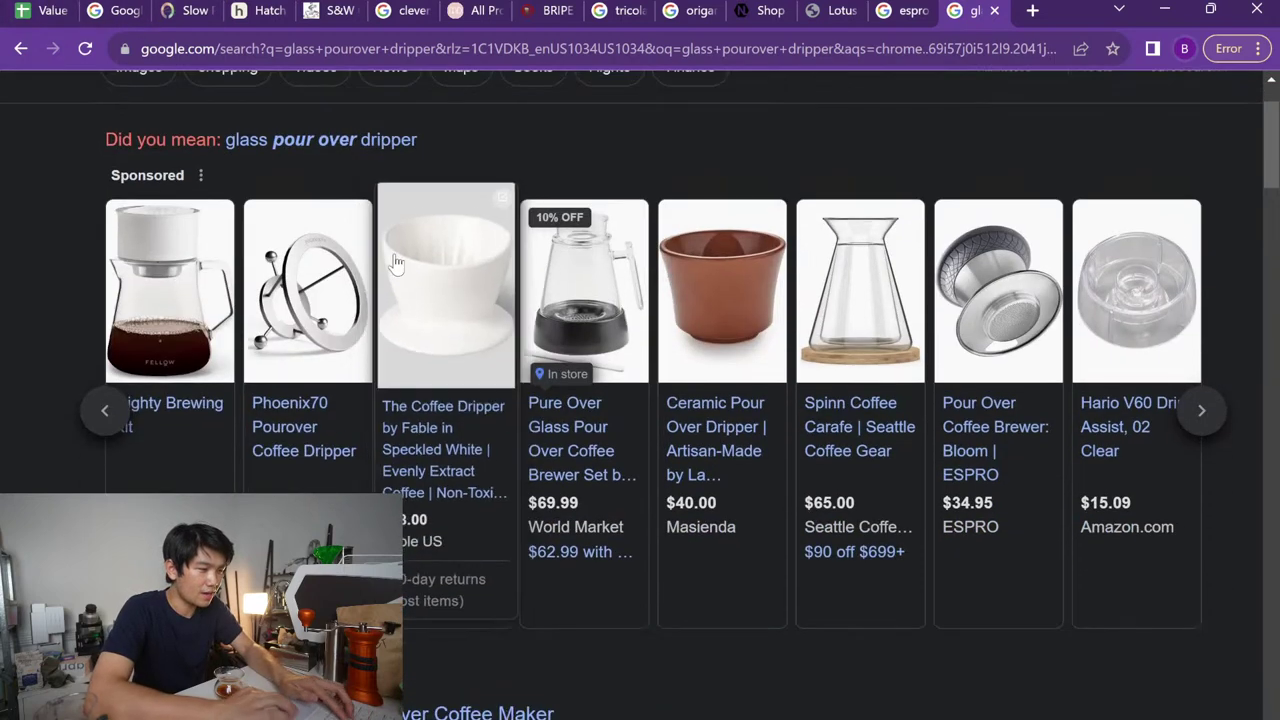
Search the web for "pure over" and open the Pure Over coffee maker site
click(395, 57)
text(pure over)
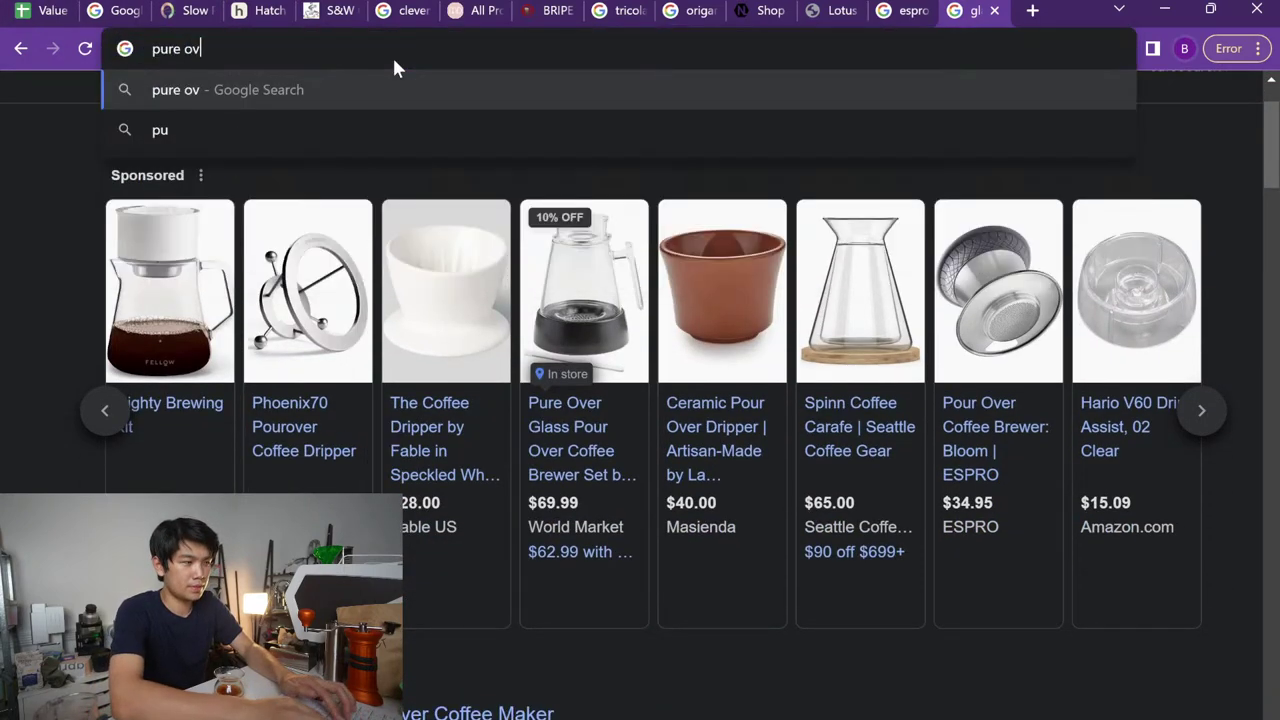
key(Return)
scroll(471, 323, down, 2)
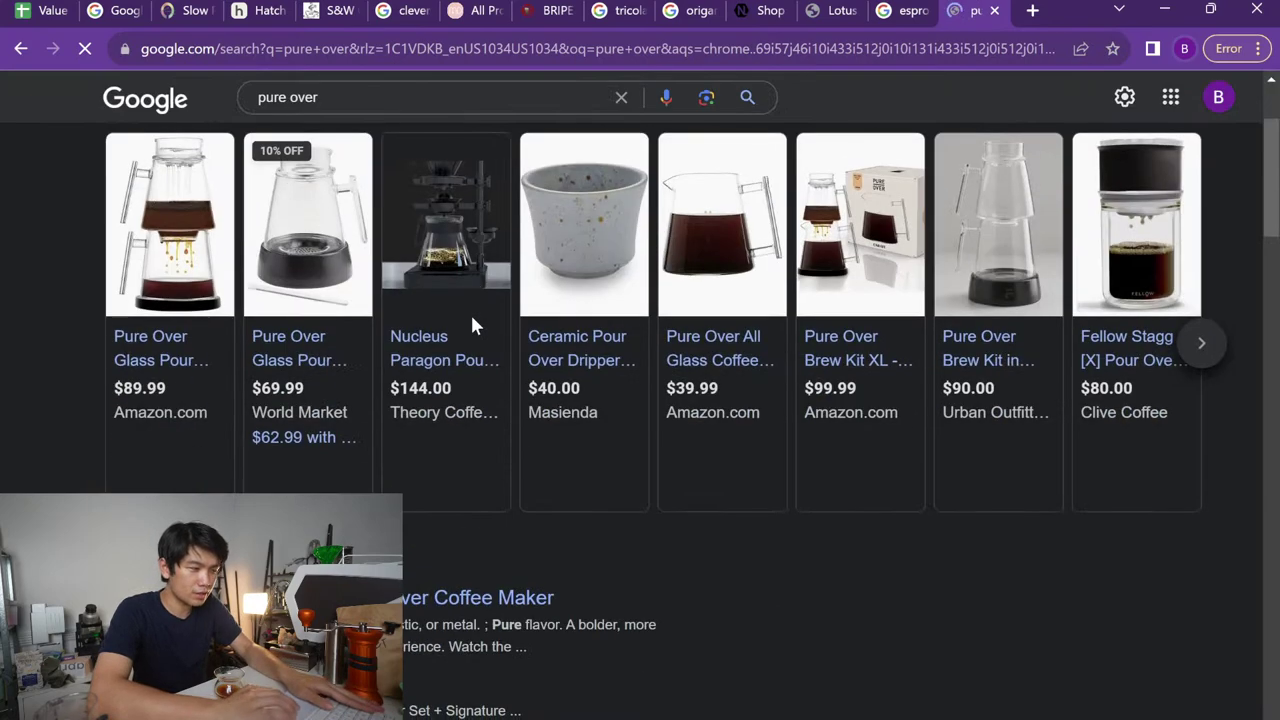
scroll(560, 420, down, 1)
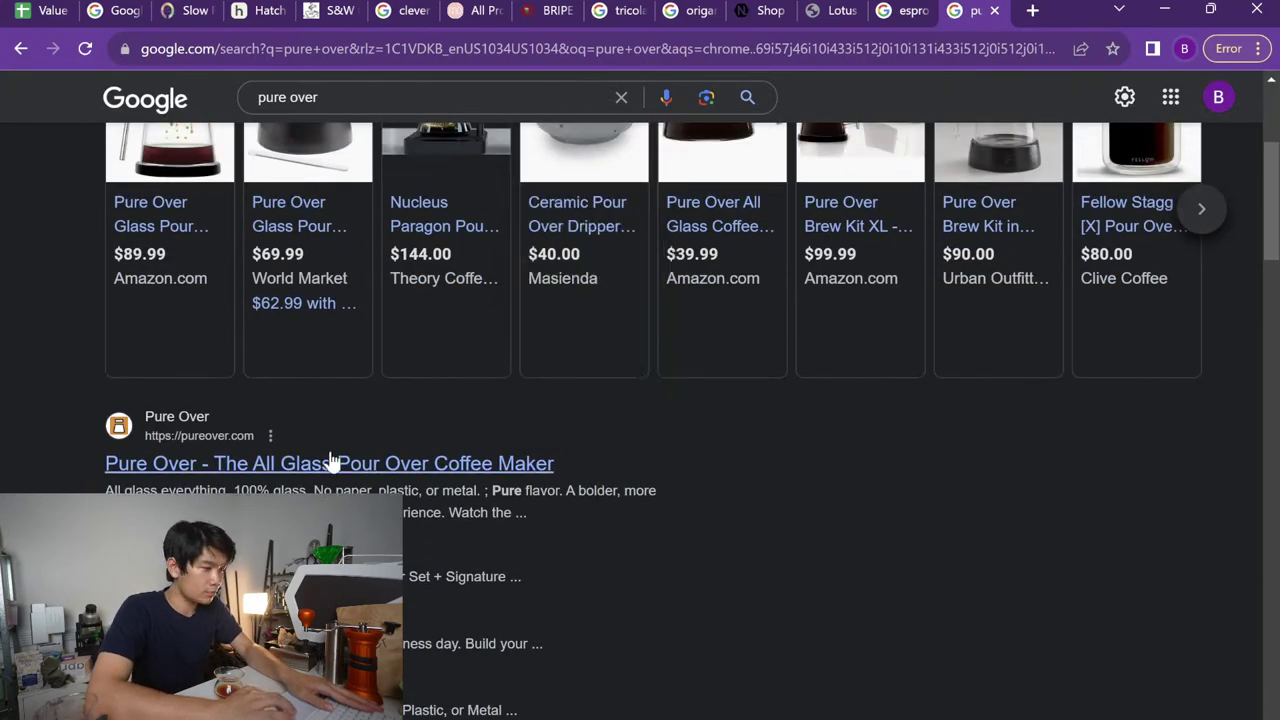
click(334, 452)
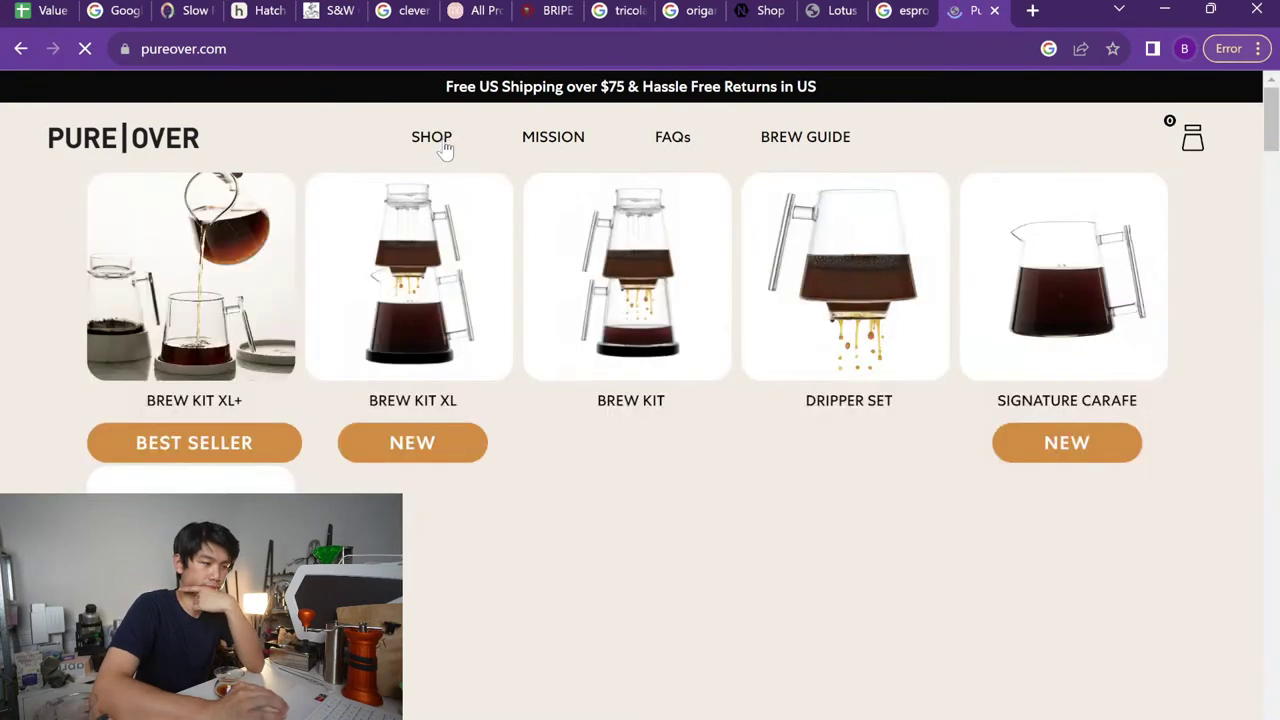
Open the Pure Over shop and check the prices of its brew kits, dripper set, mug and carafe
click(440, 138)
scroll(526, 486, down, 9)
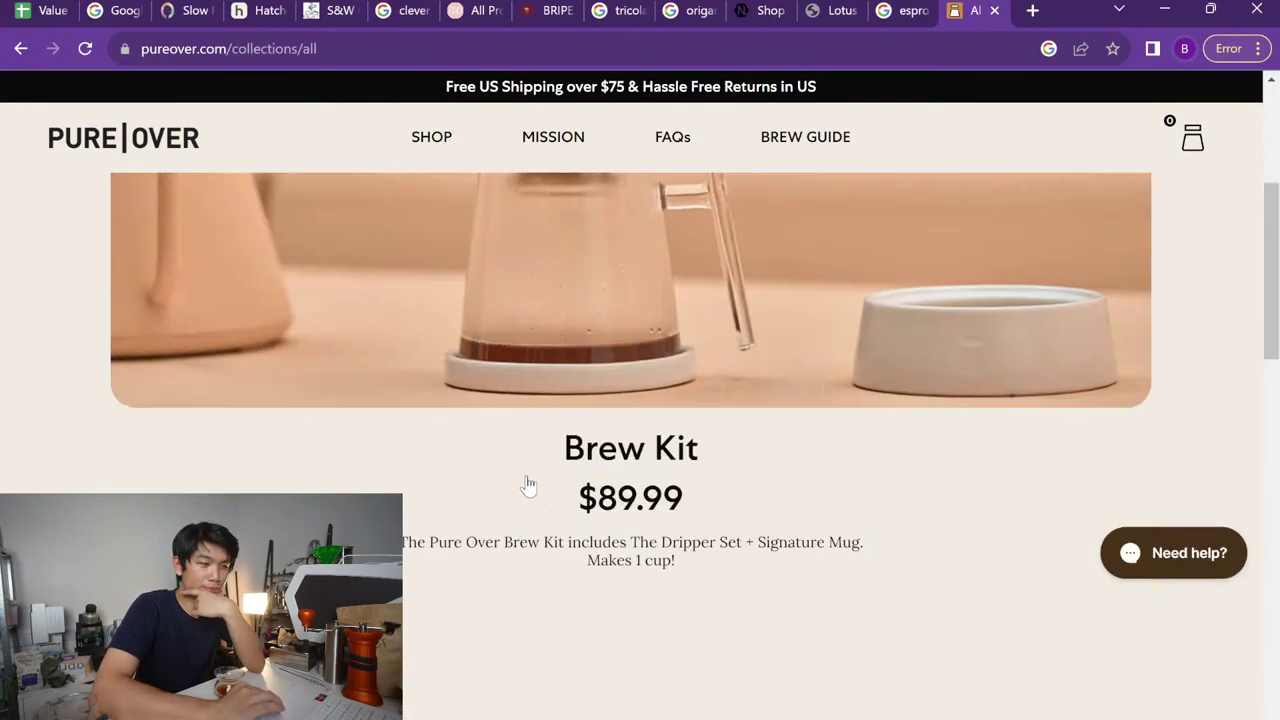
scroll(625, 340, down, 5)
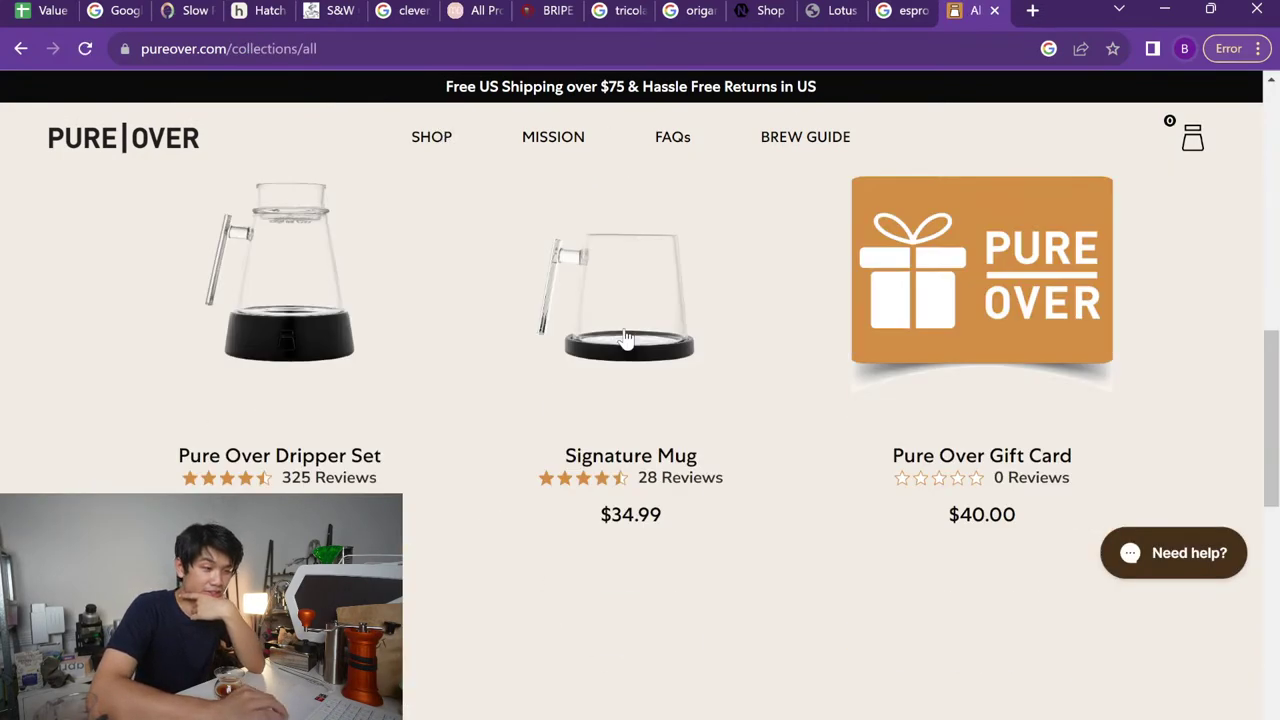
scroll(625, 340, down, 3)
scroll(314, 391, up, 3)
scroll(300, 414, down, 4)
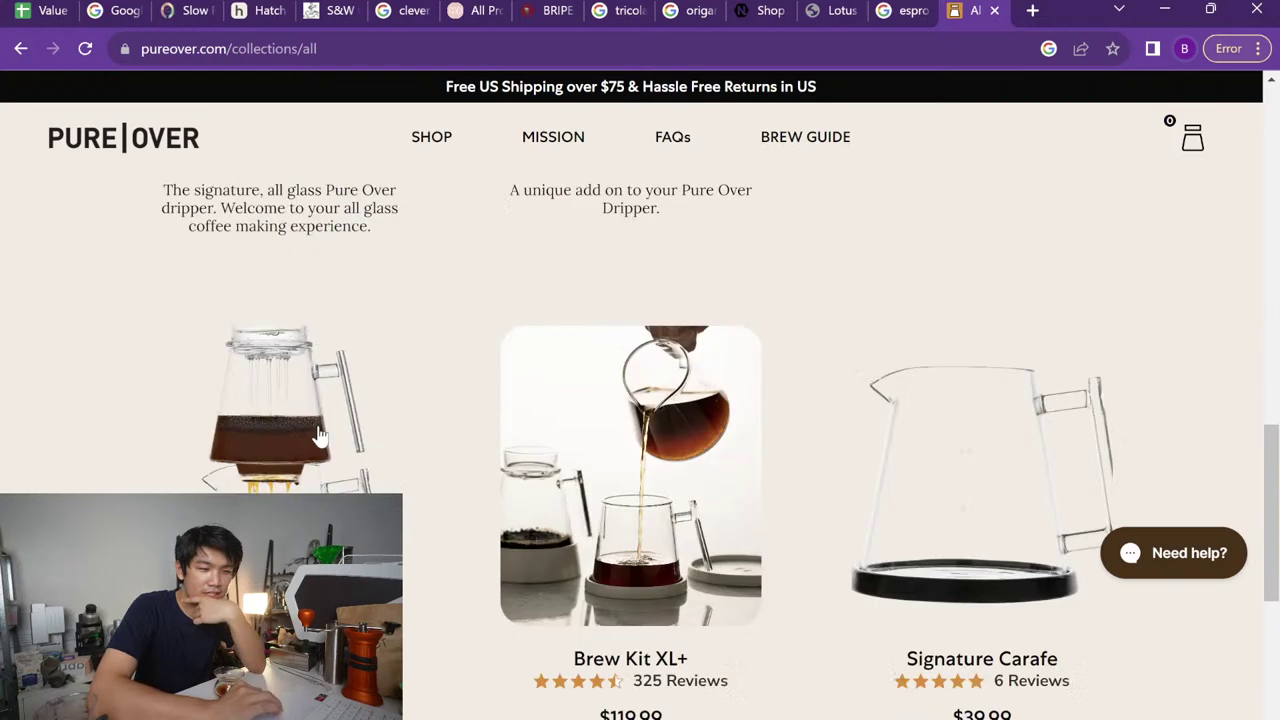
scroll(318, 432, down, 4)
scroll(320, 430, up, 3)
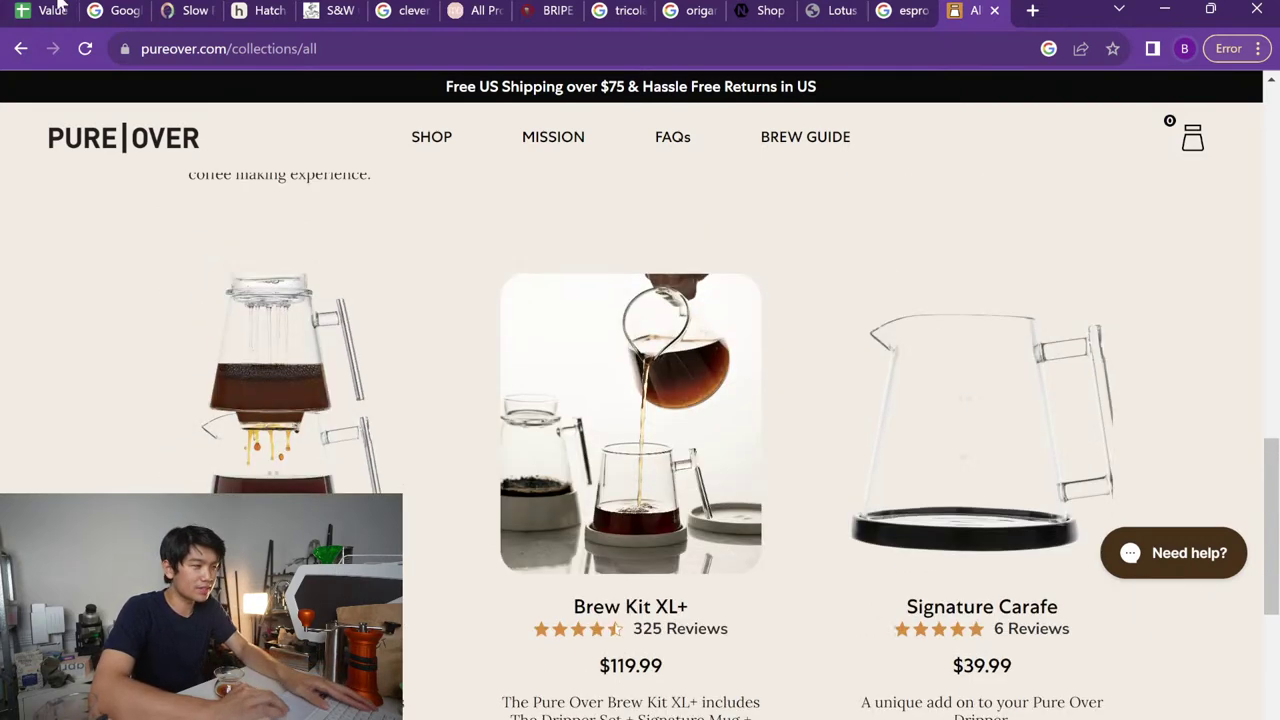
Return to the Value Rankings spreadsheet and add Pure Over below Lotus Water in the Under $100 list with ranking D
click(50, 10)
scroll(503, 543, down, 5)
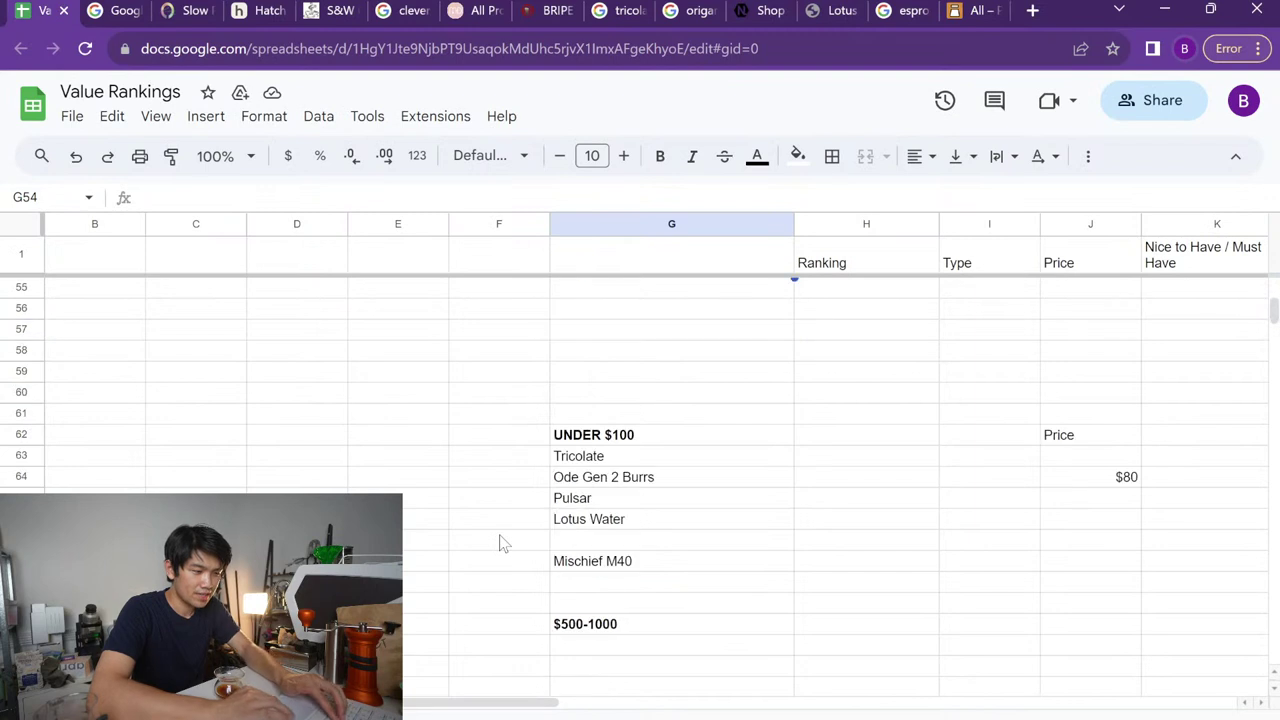
click(584, 524)
click(583, 537)
text(Pu)
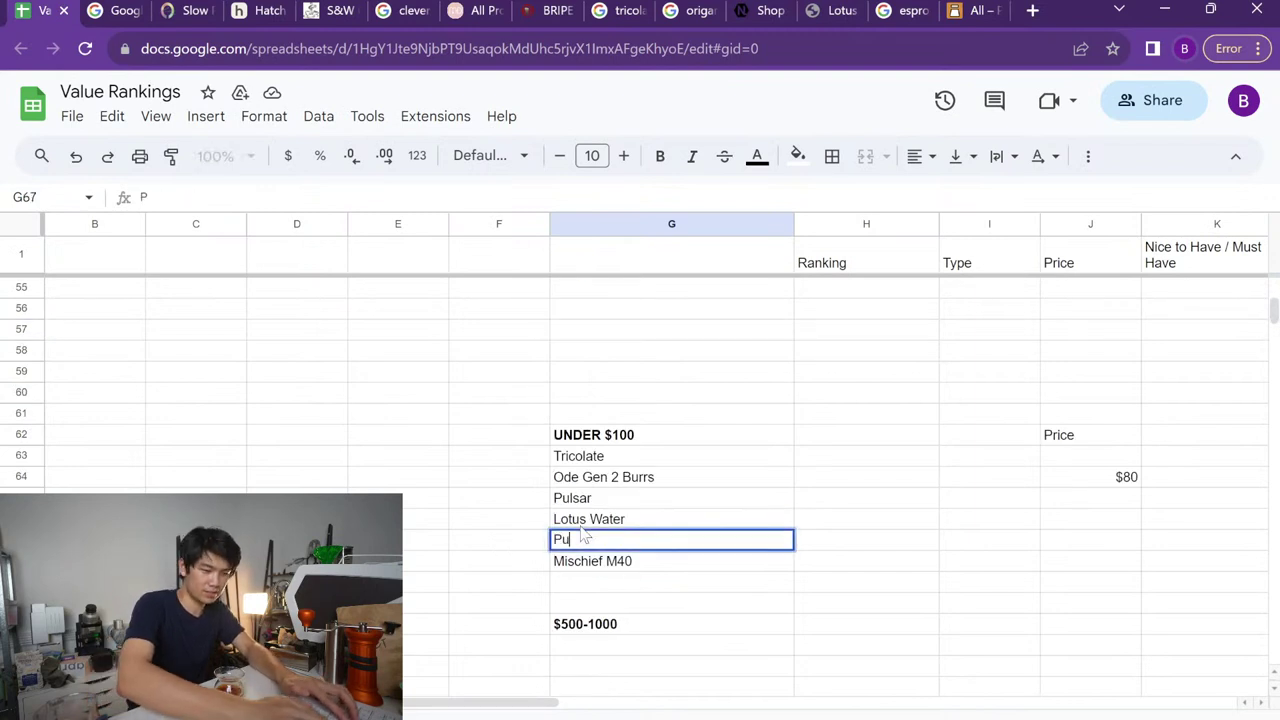
text(re Over)
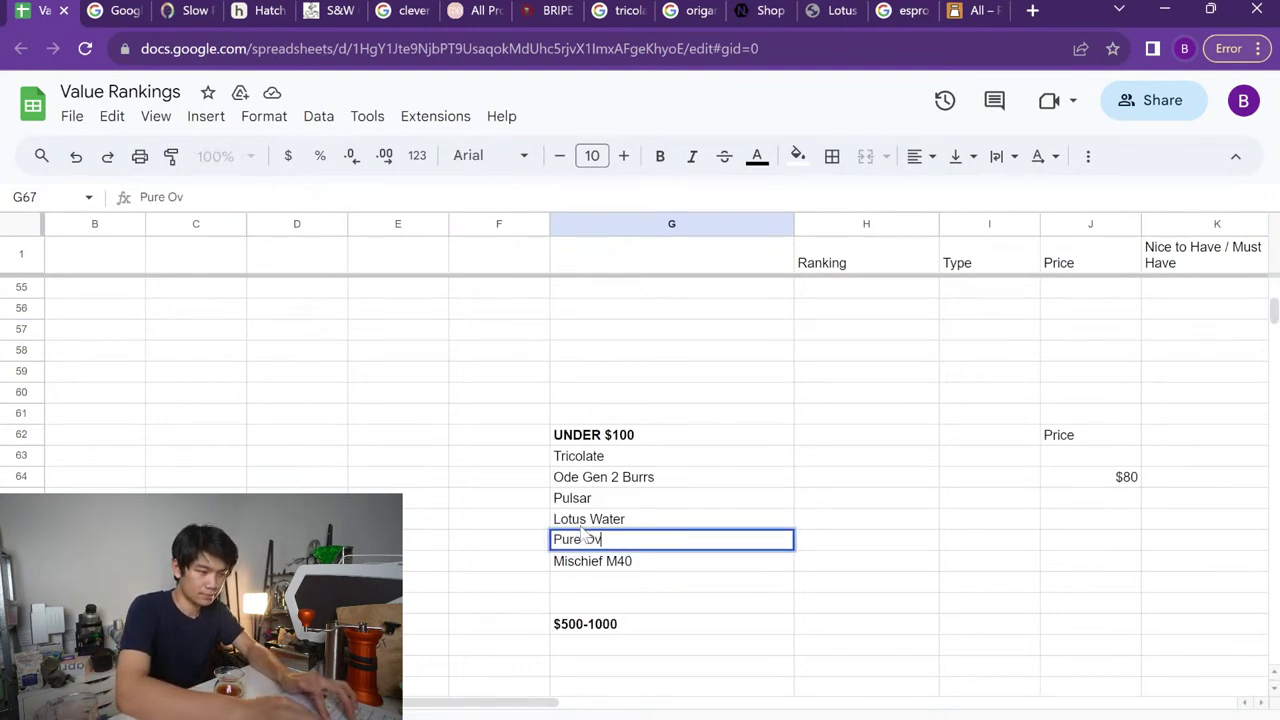
key(Return)
key(Up)
key(Right)
text(D)
key(Return)
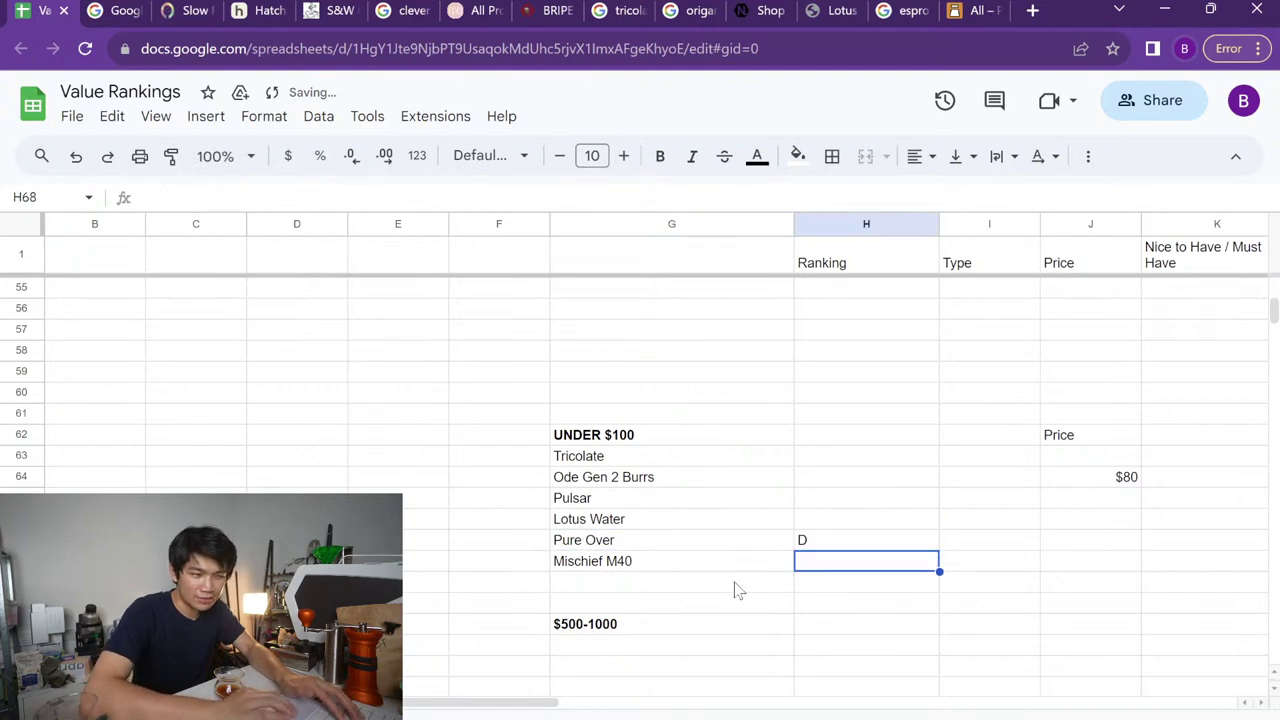
Replace the earlier Espro web search with a search for "bodum french press"
scroll(786, 560, up, 7)
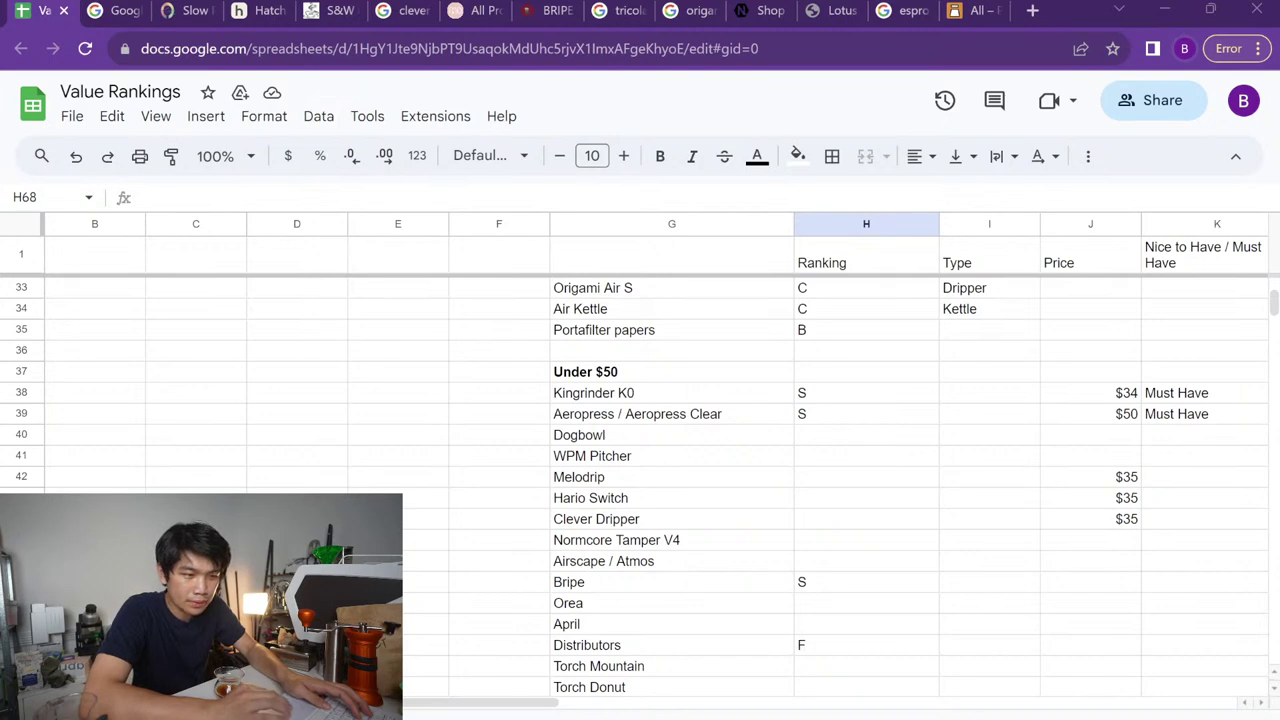
click(978, 10)
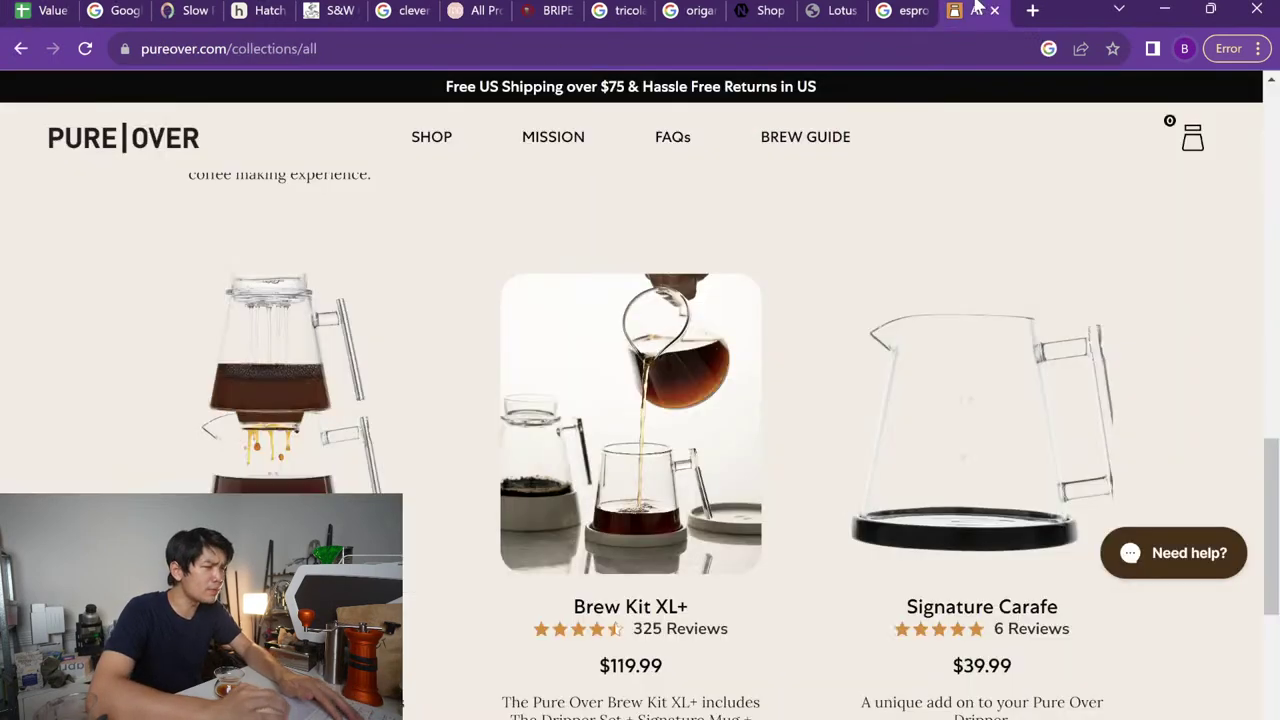
click(908, 11)
click(519, 109)
key(ctrl+a)
text(bodum french press)
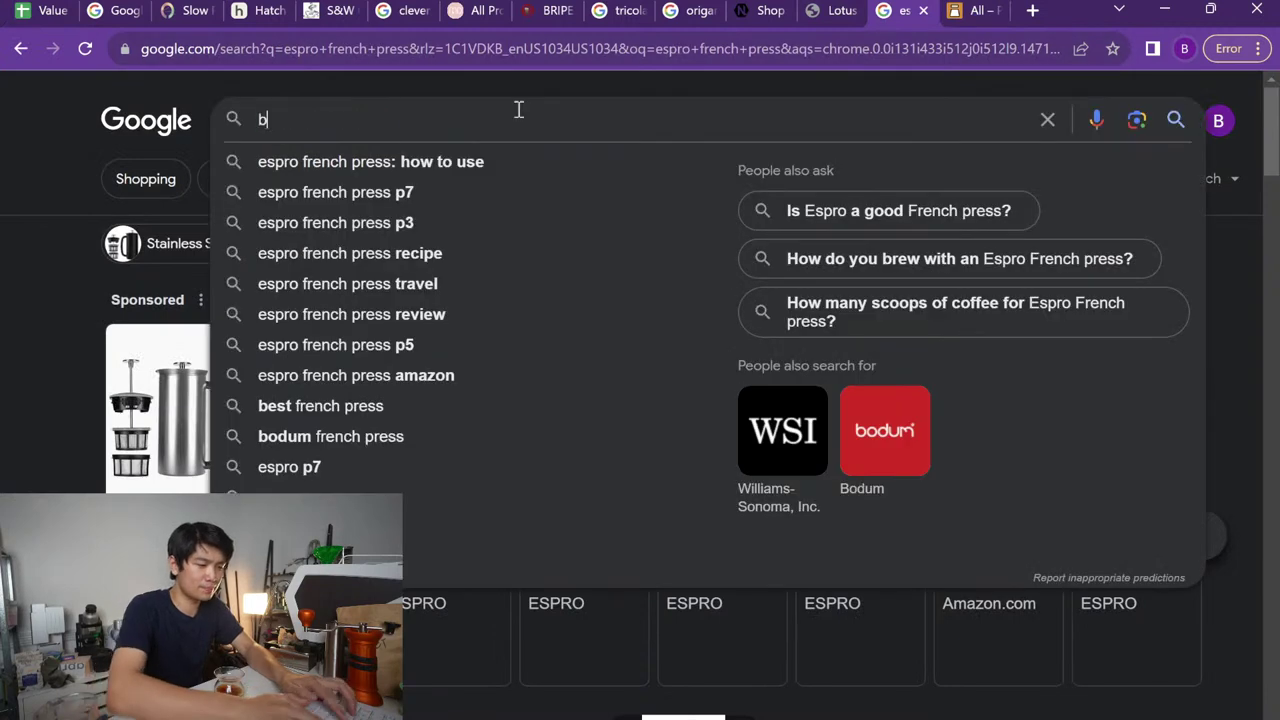
key(Return)
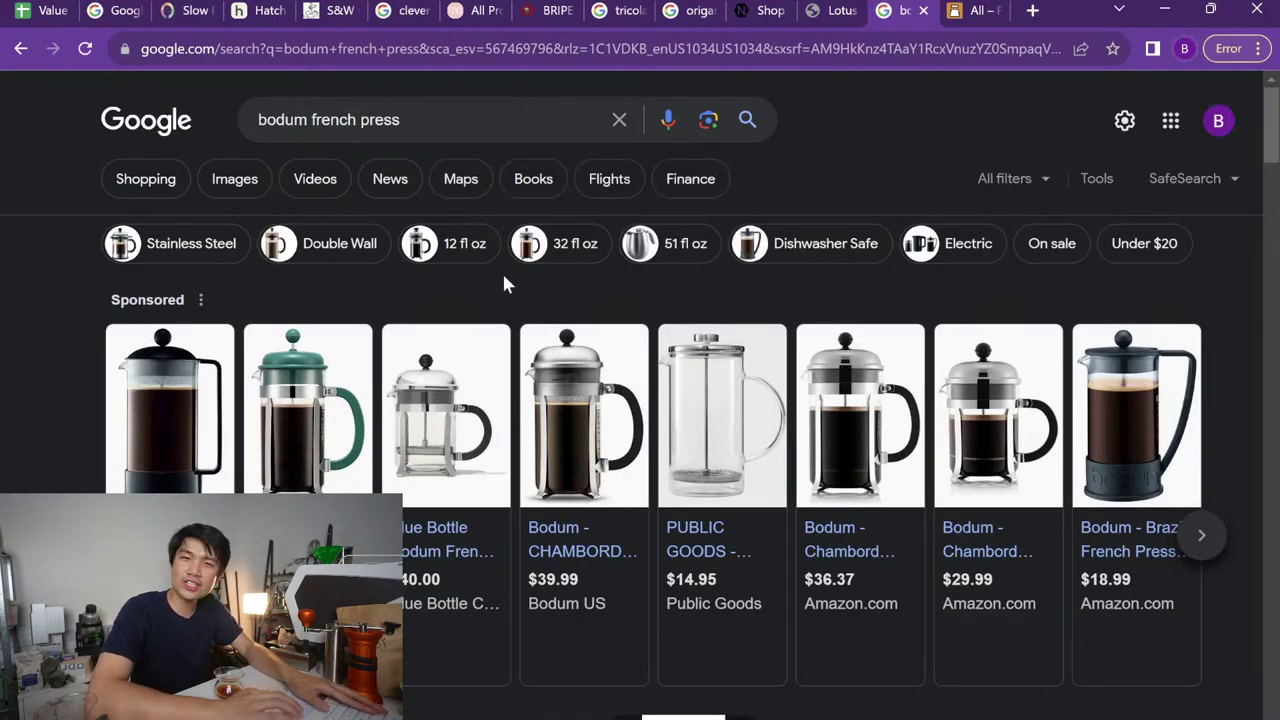
Open Bodum's French Press Coffee Makers page from the results and check the prices of its models
scroll(128, 413, down, 5)
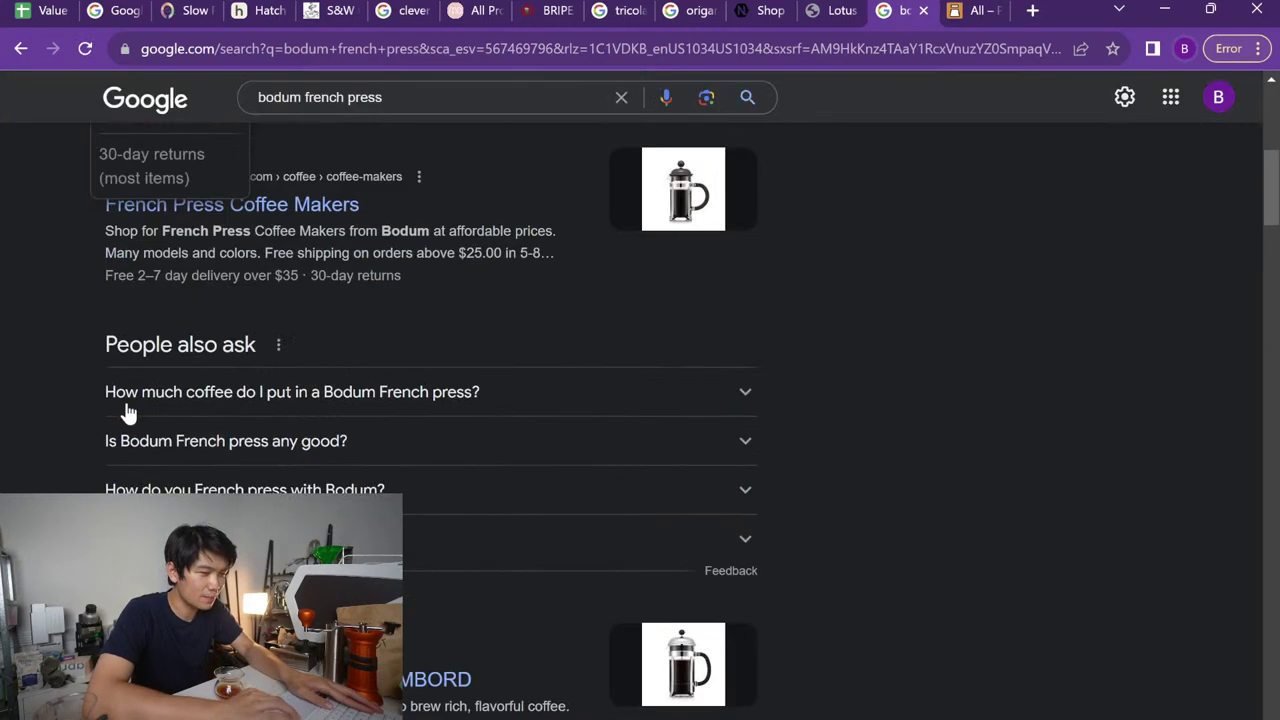
click(254, 200)
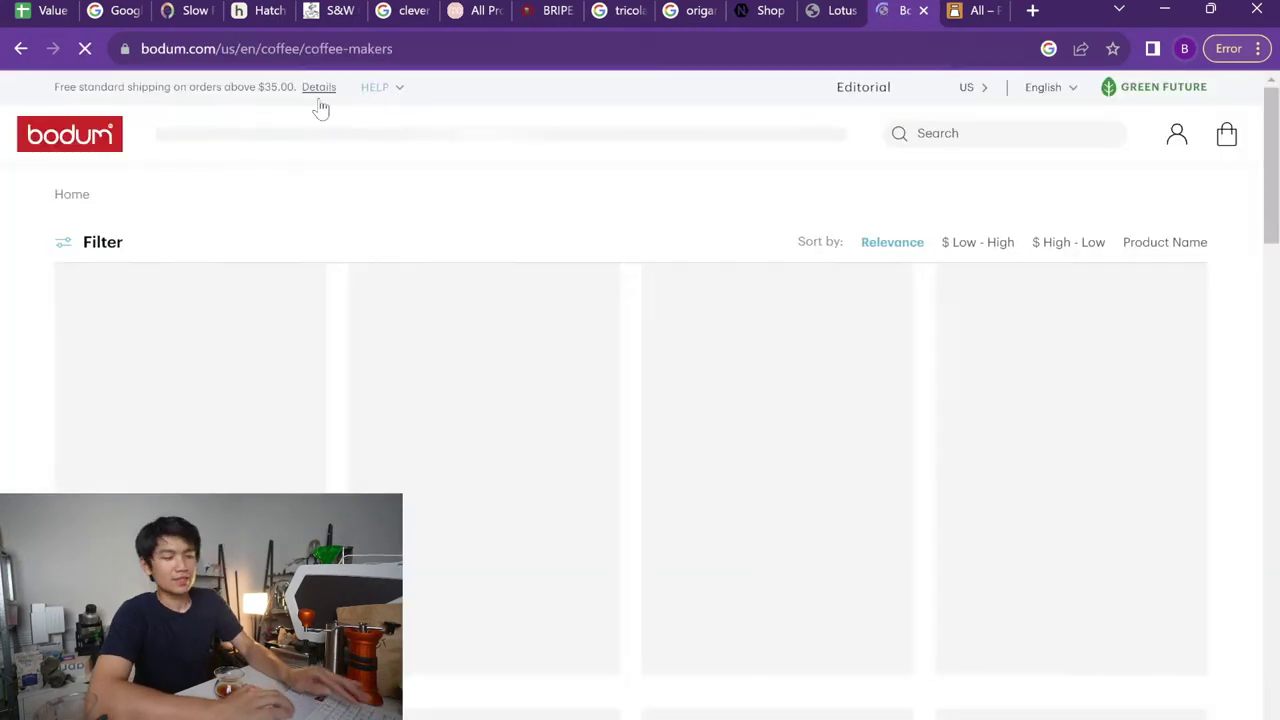
scroll(743, 443, down, 4)
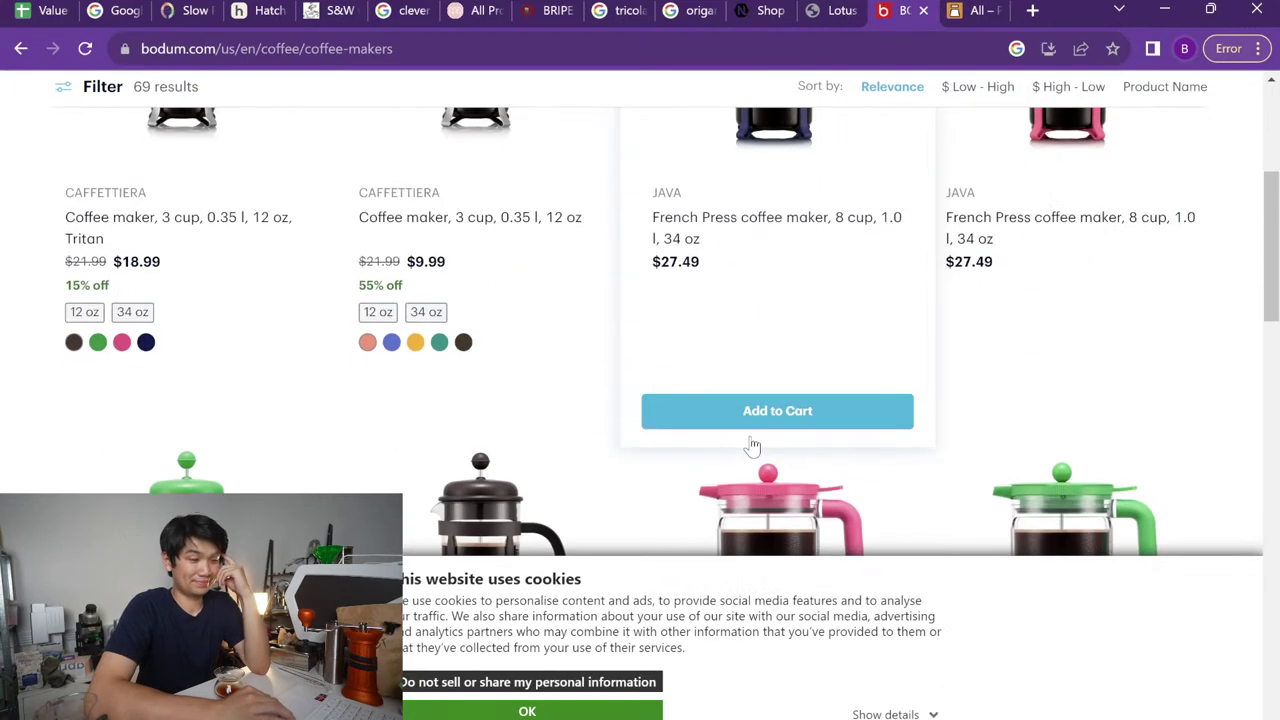
scroll(751, 443, down, 1)
scroll(873, 340, up, 2)
scroll(873, 340, up, 2)
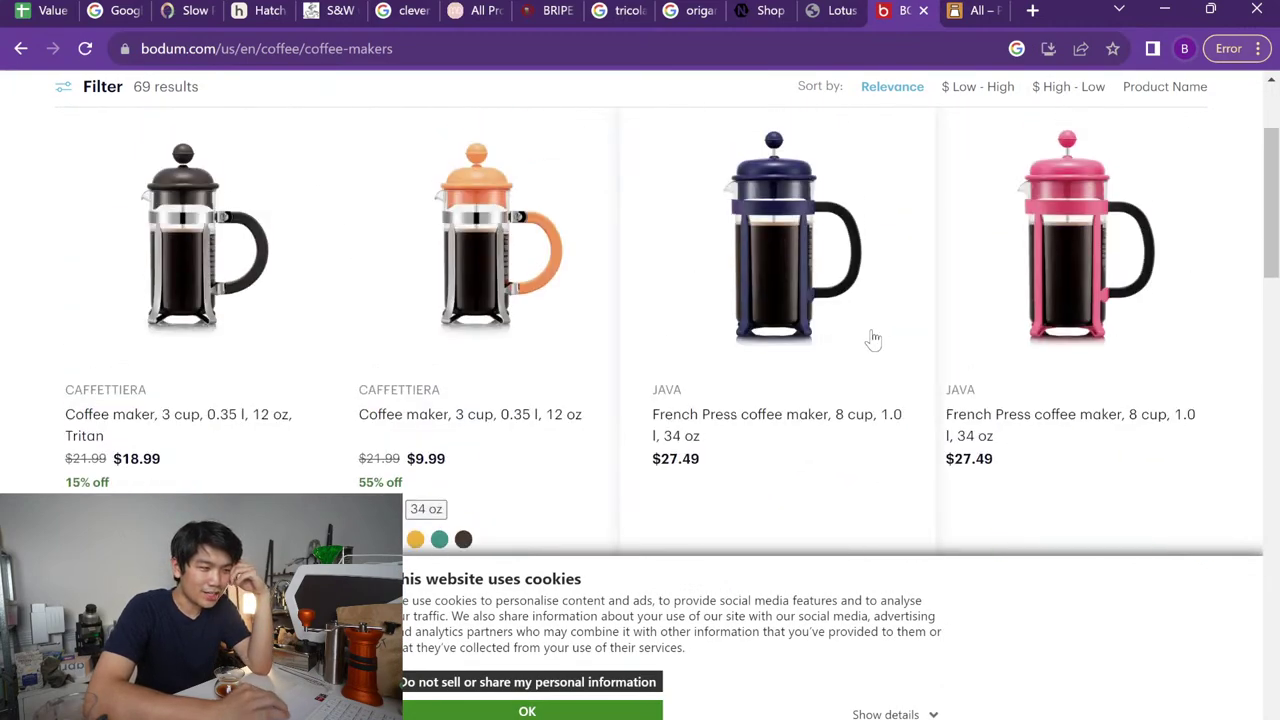
scroll(873, 340, down, 15)
scroll(873, 340, up, 15)
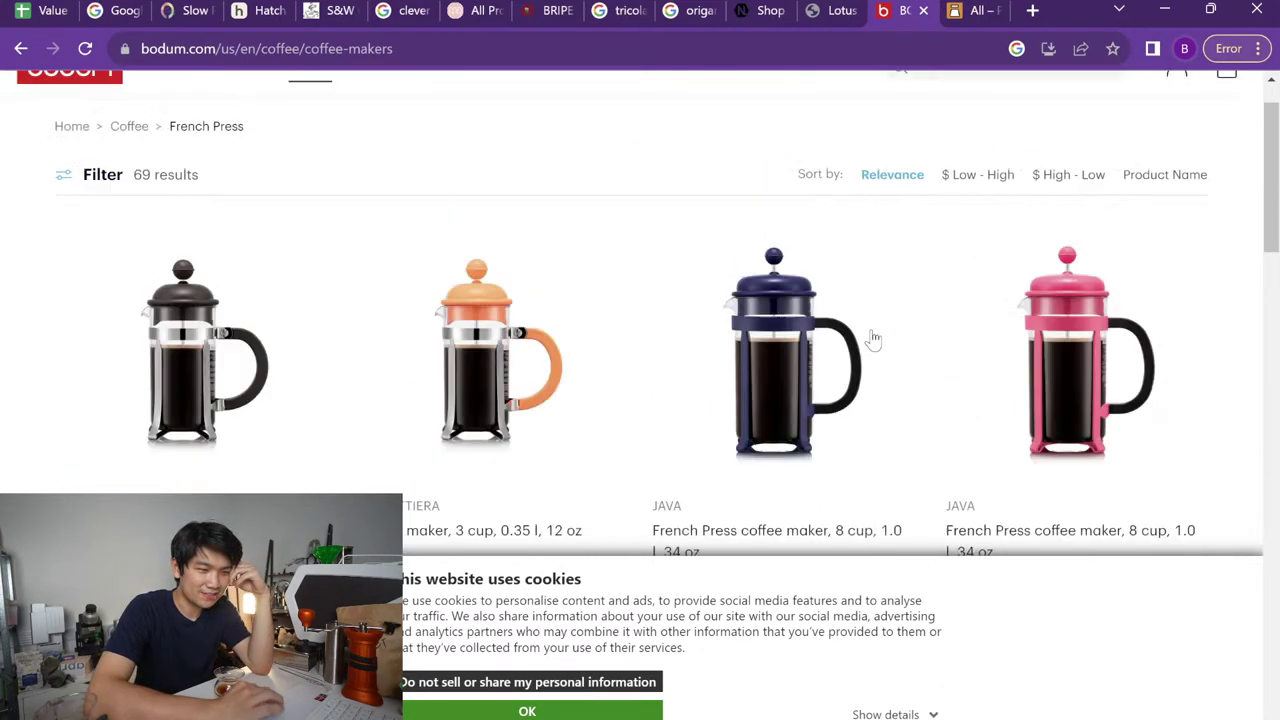
Return to the Value Rankings spreadsheet and add French Press in non-bold text below Portafilter papers
key(ctrl+1)
scroll(745, 500, down, 4)
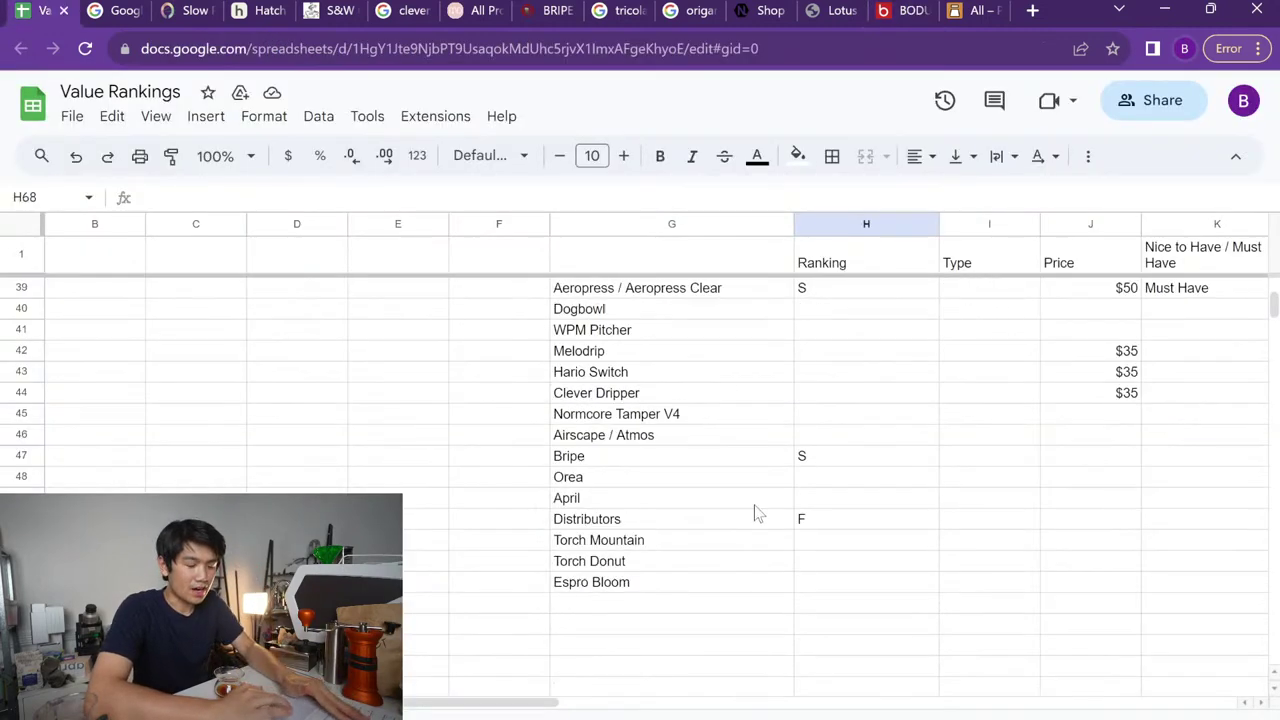
scroll(680, 437, up, 8)
scroll(680, 437, down, 3)
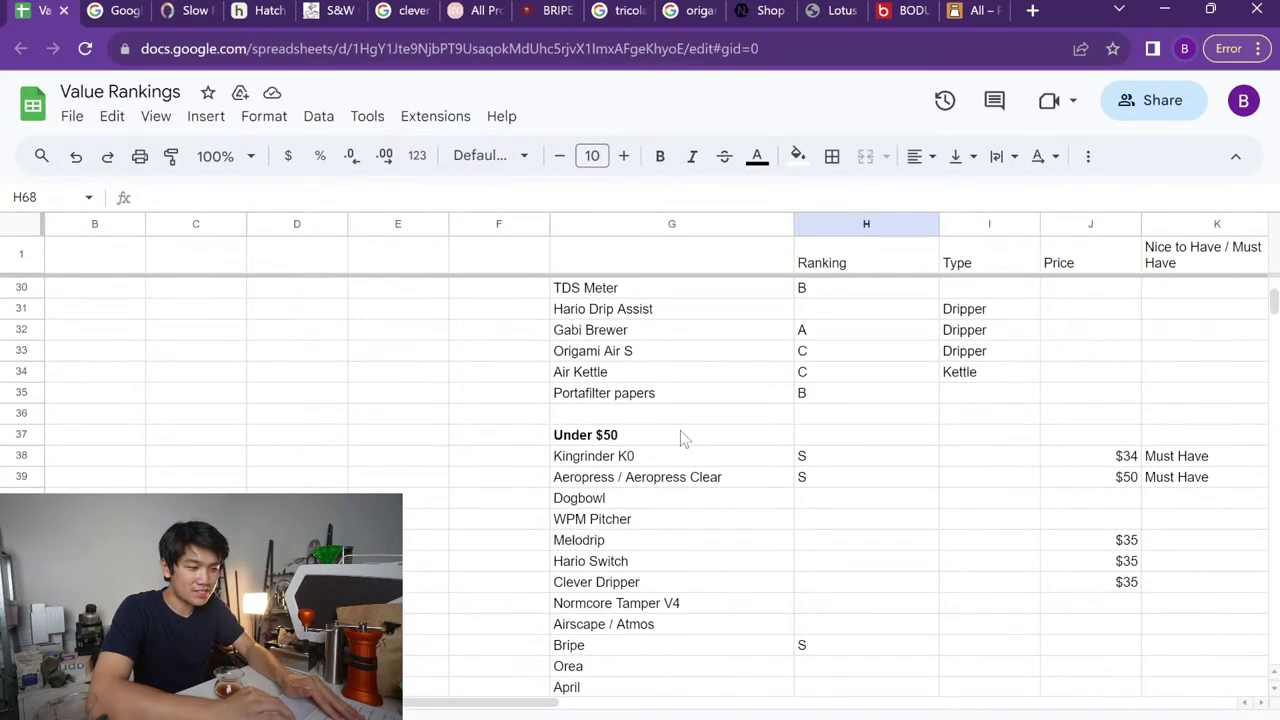
click(620, 393)
text(French Pres)
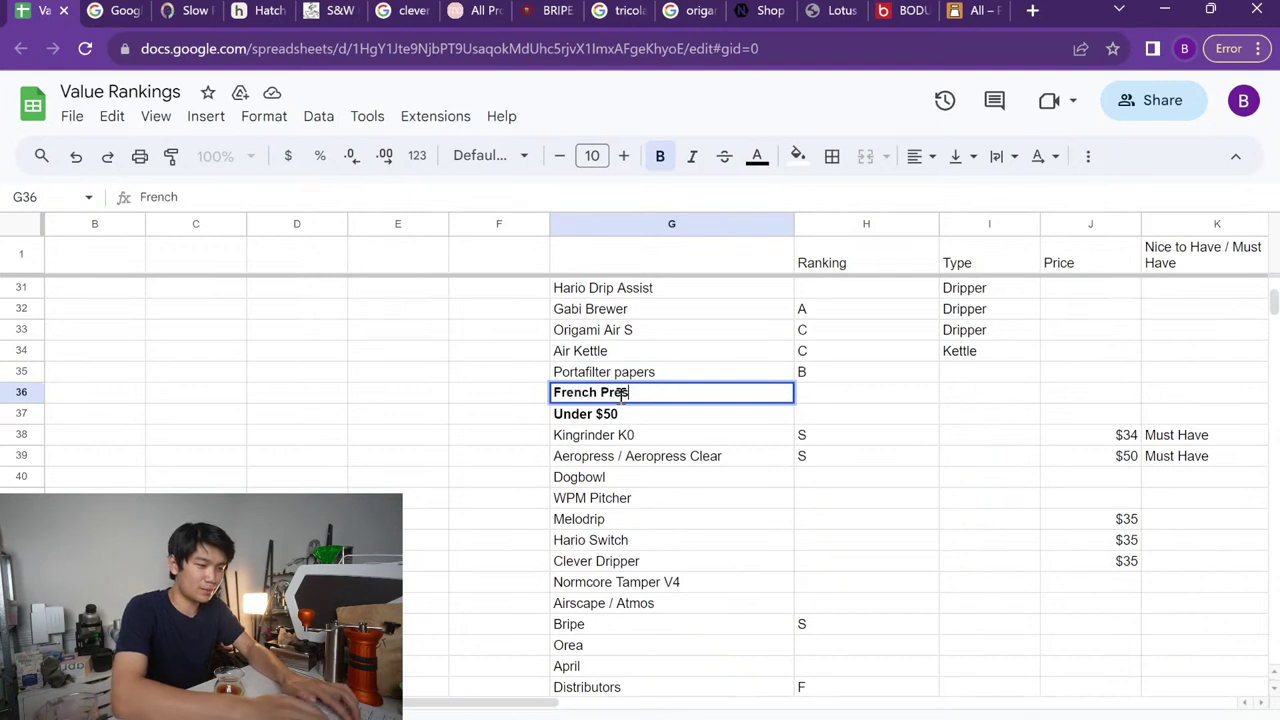
text(s)
key(Return)
key(Up)
key(ctrl+b)
key(Right)
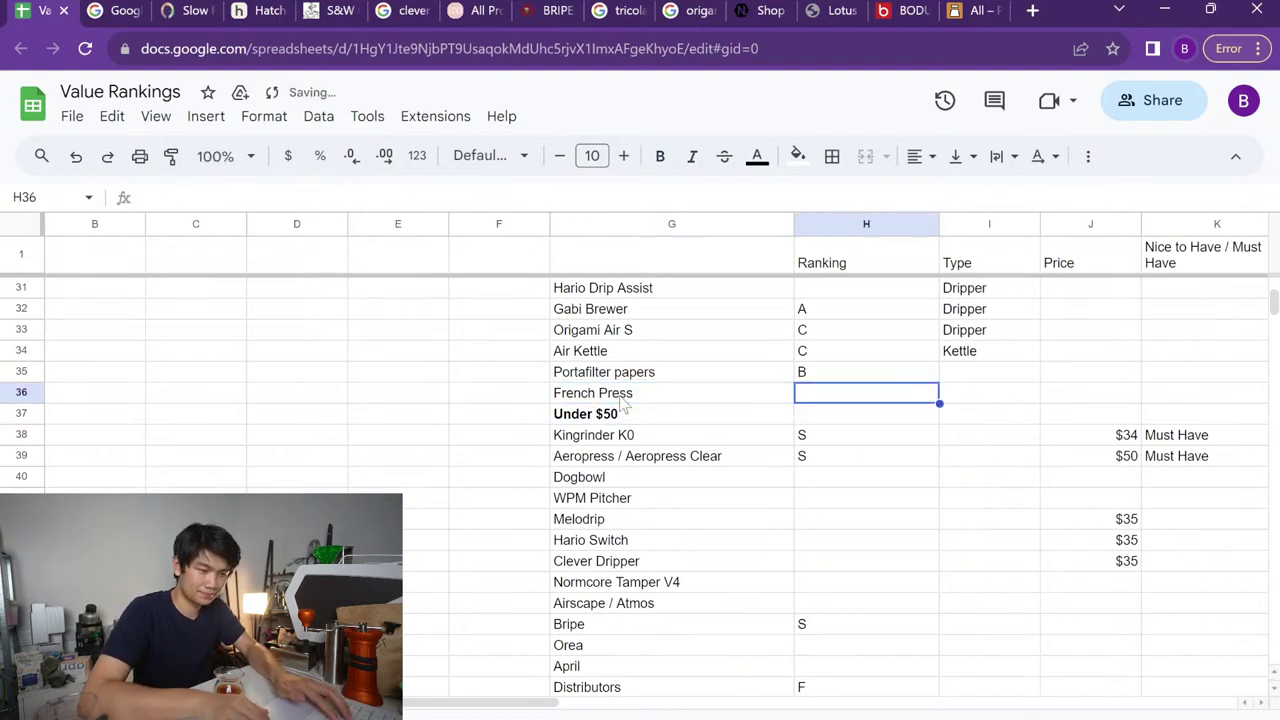
Extend the French Press entry's name to Bodum French Press
click(622, 400)
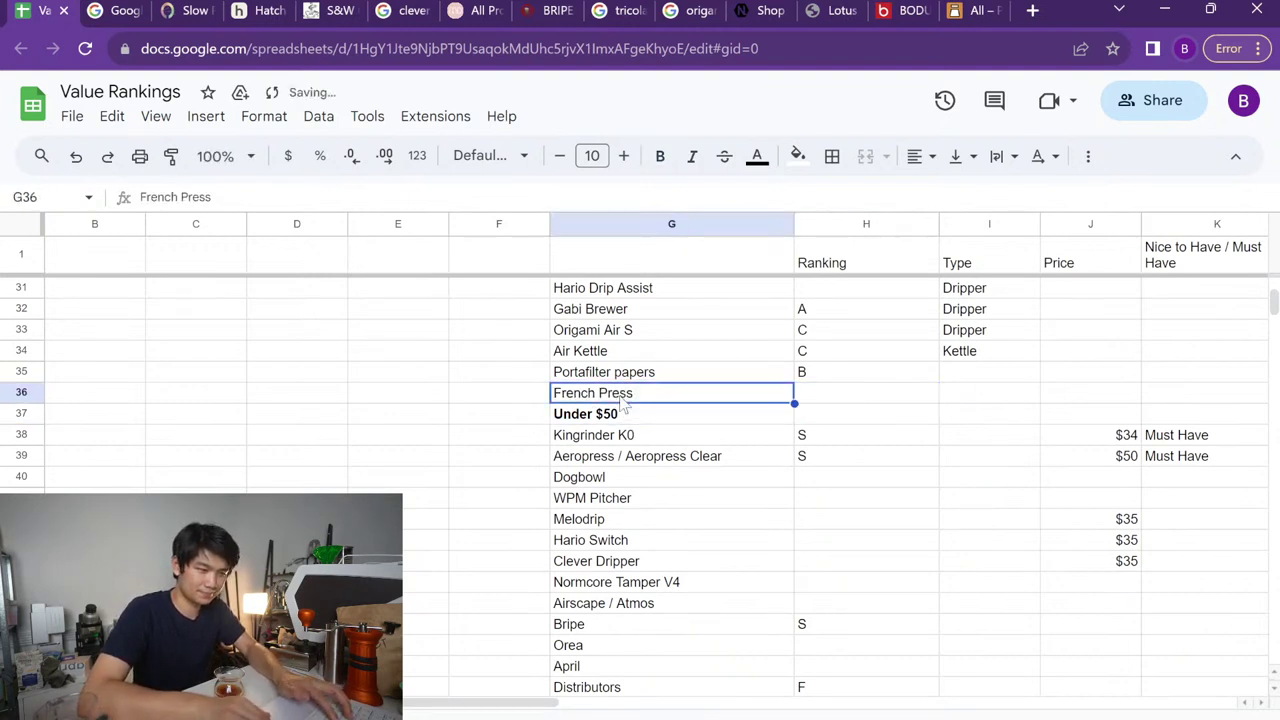
click(143, 196)
text(Bodum)
key(Return)
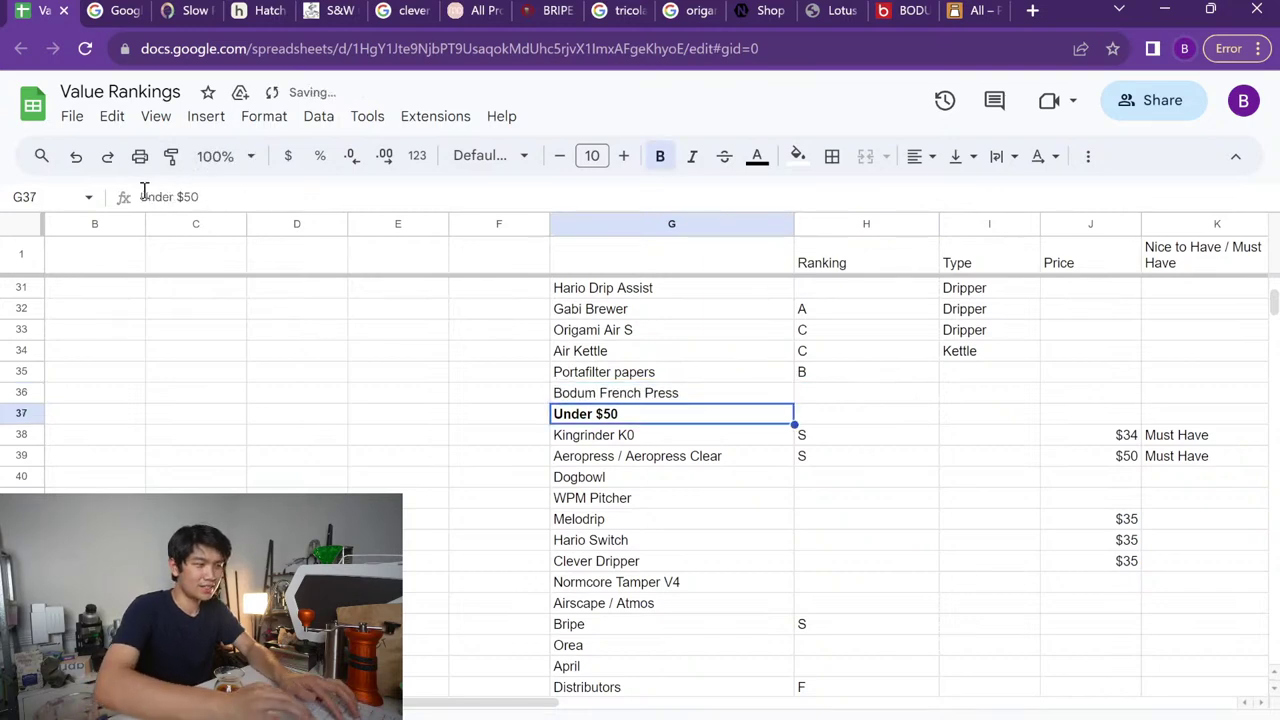
Search the web for "simplipress" in a new browser tab and open the official Simpli Press coffee site
key(ctrl+t)
text(simplipress)
key(Return)
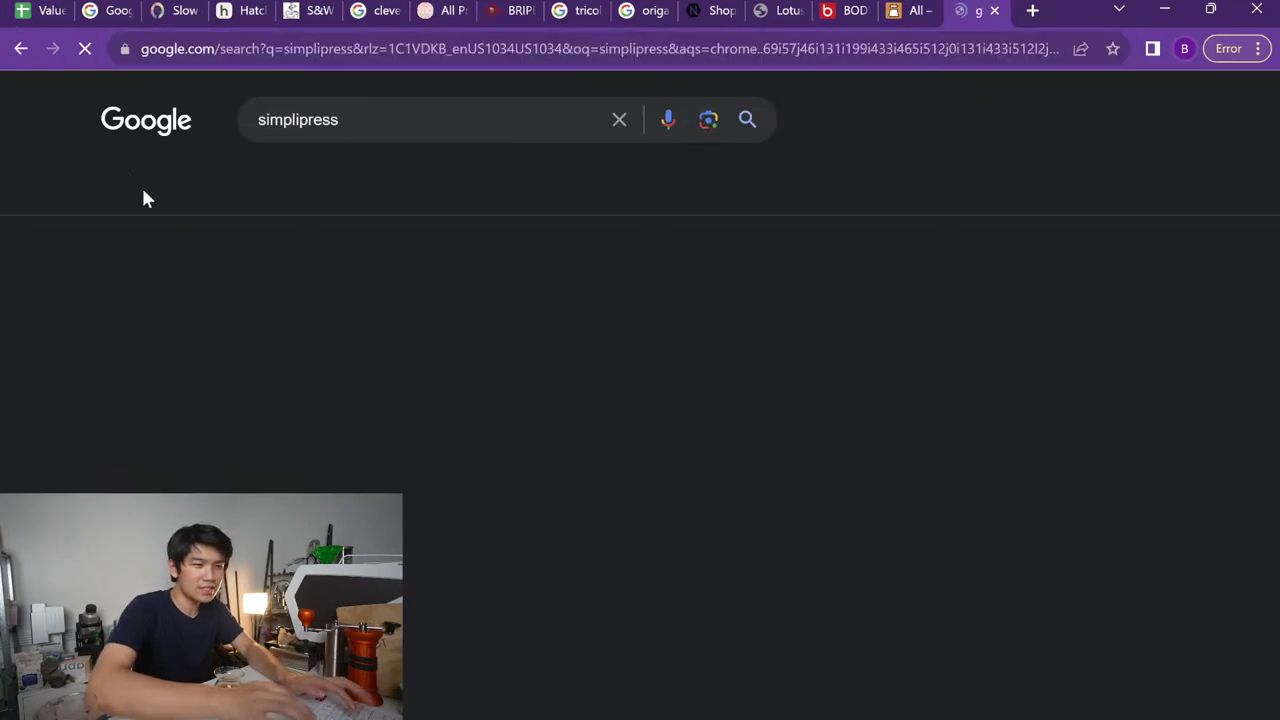
scroll(475, 335, down, 1)
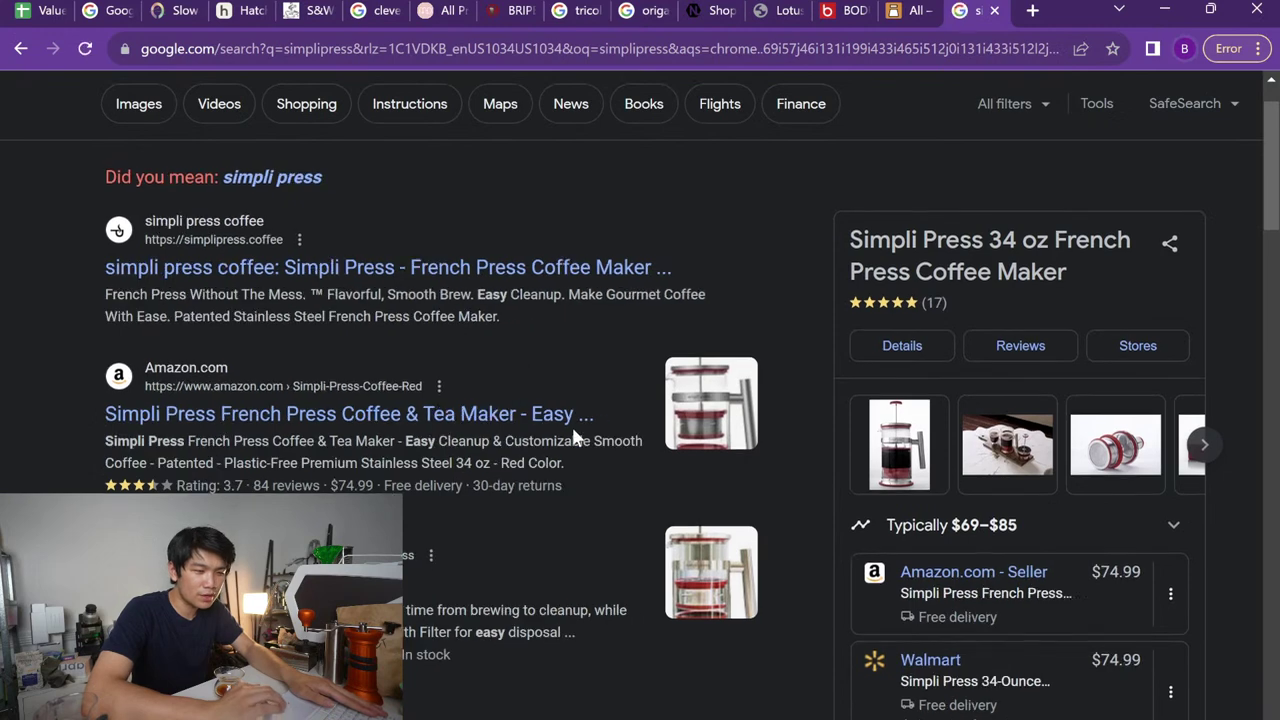
click(505, 268)
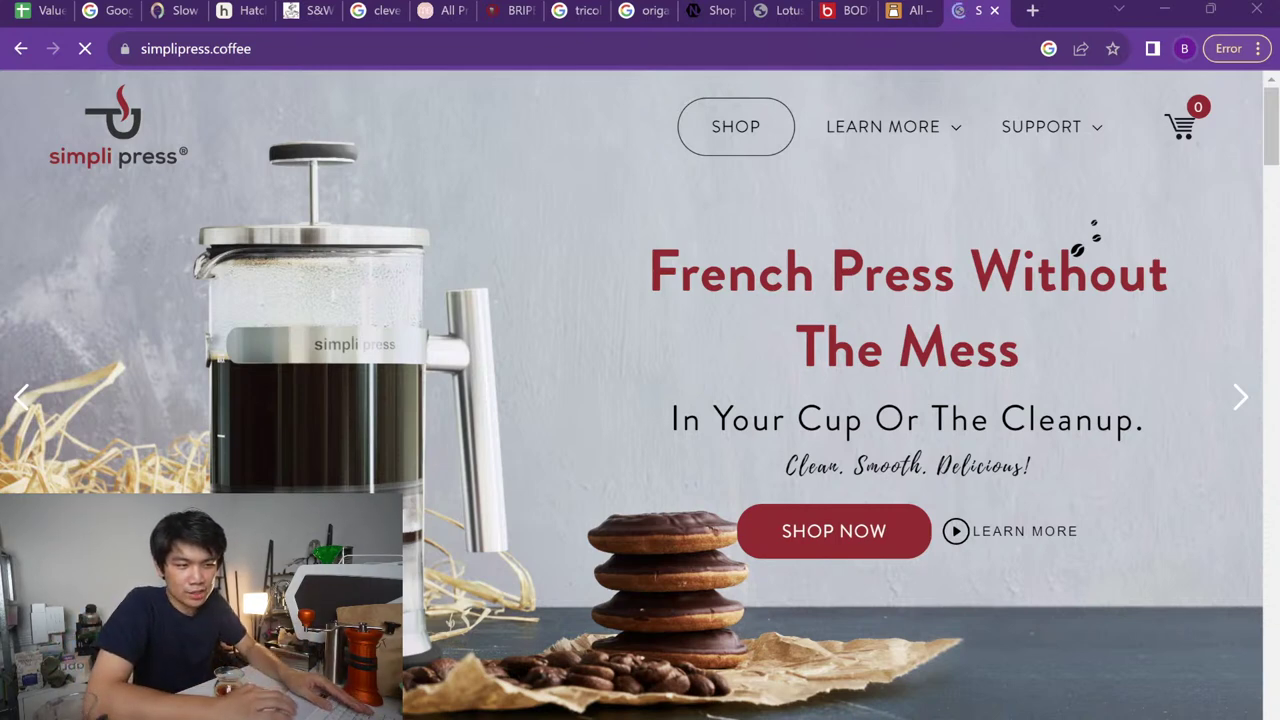
Search the web for "espro" in another new browser tab and open the official ESPRO site
key(ctrl+t)
text(espre)
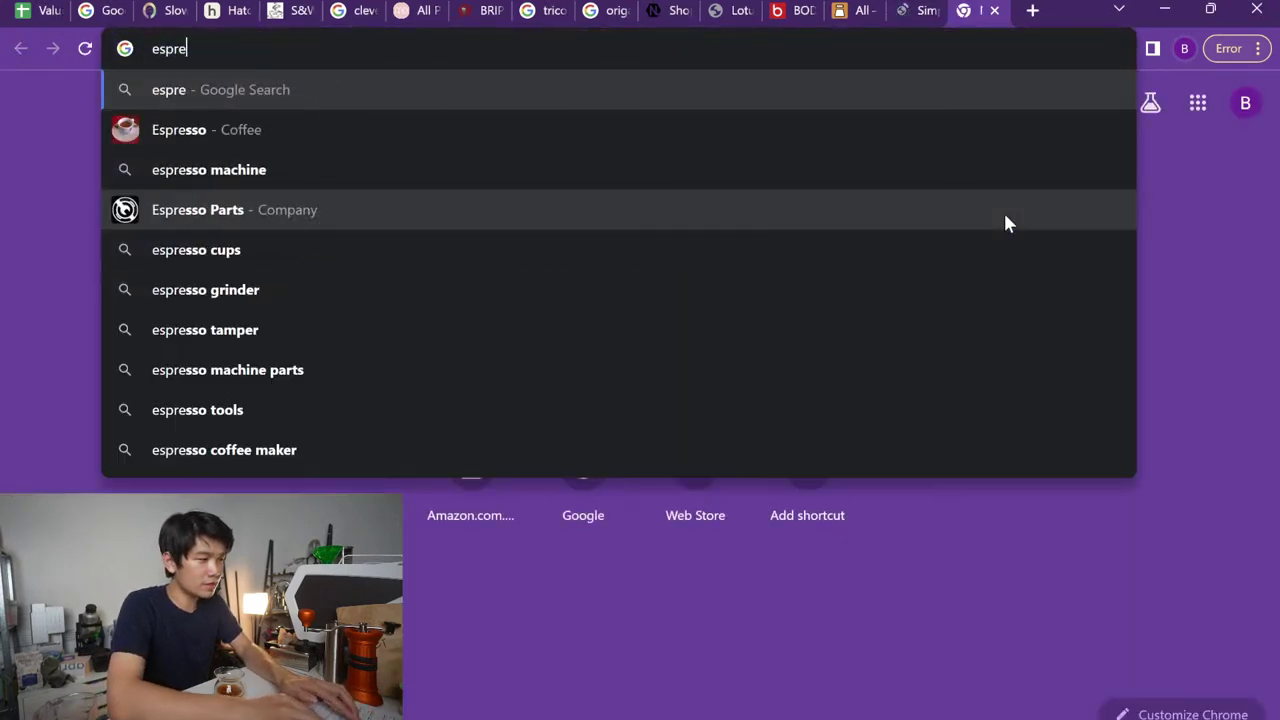
key(BackSpace)
text(o)
key(Delete)
key(Return)
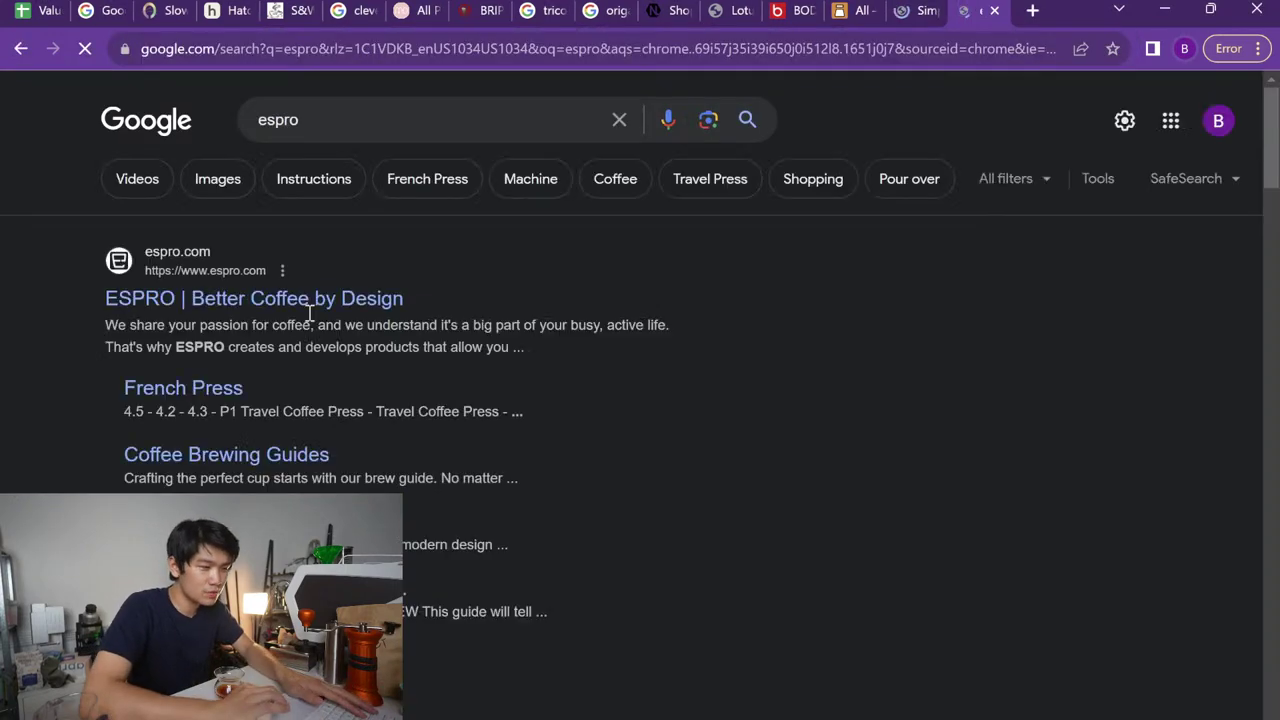
click(289, 308)
Open ESPRO's Travel French Press collection and check the prices of the travel coffee presses and accessories
scroll(697, 420, down, 4)
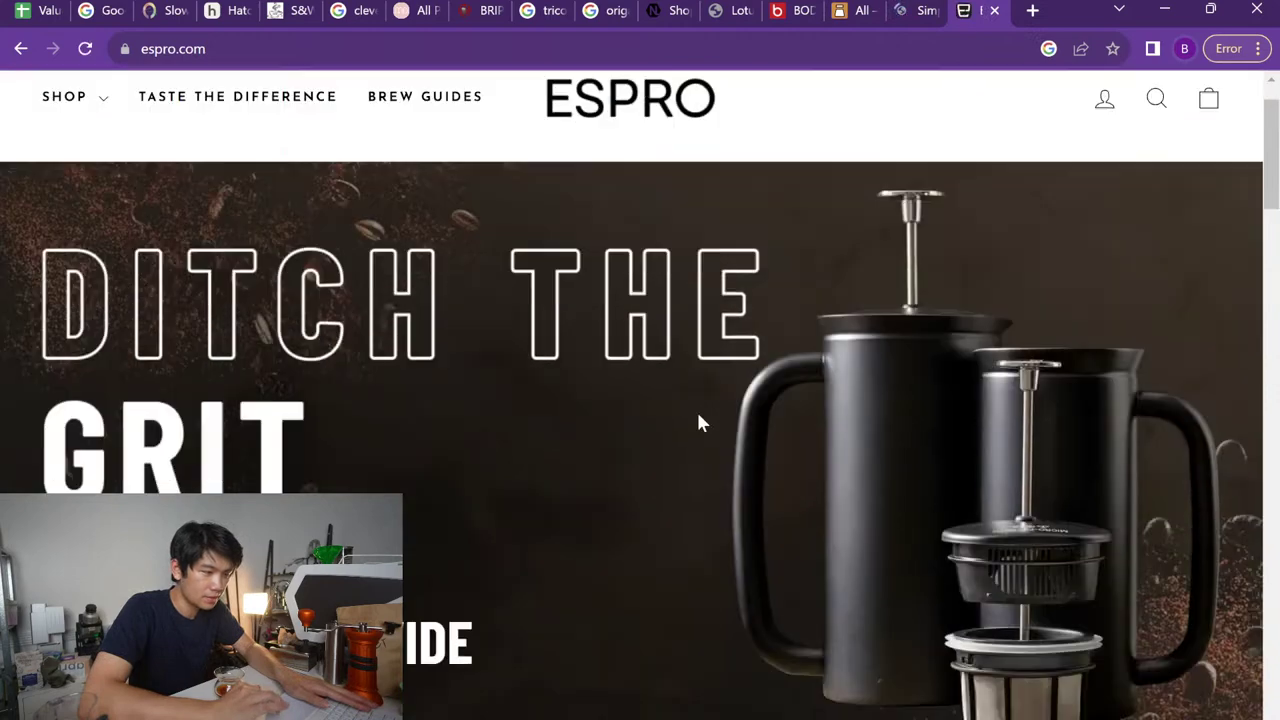
scroll(698, 420, up, 5)
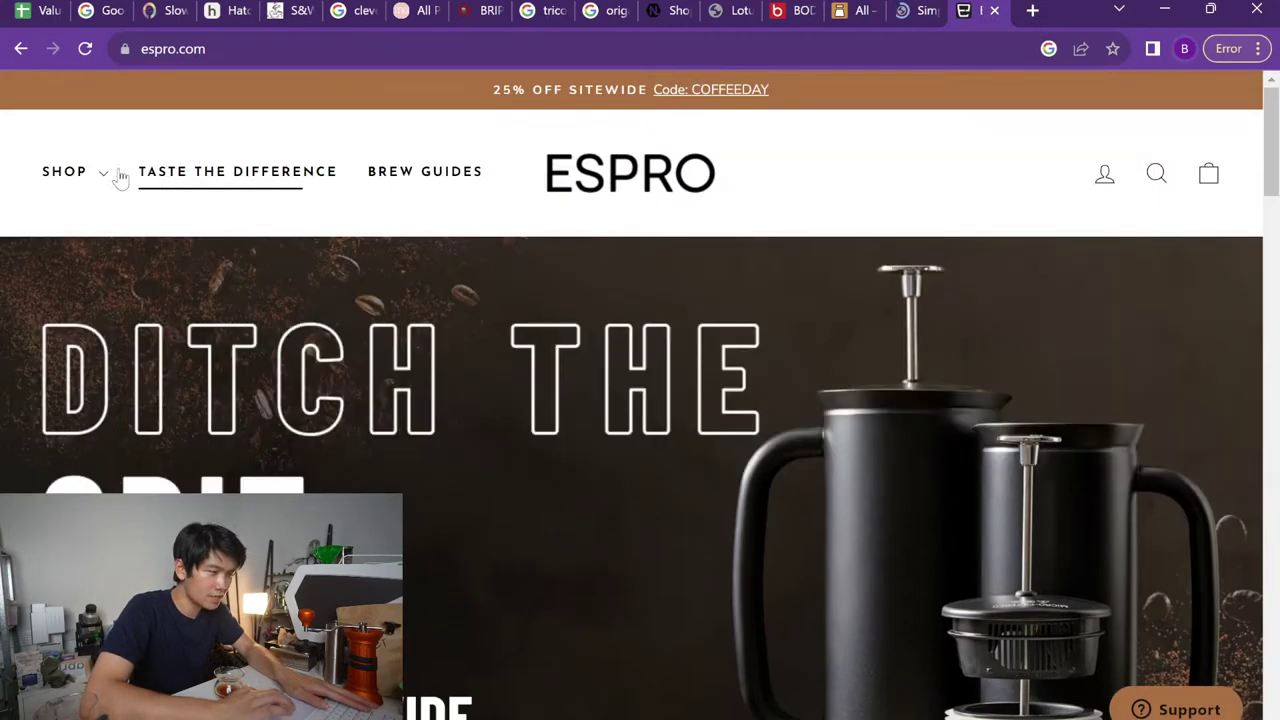
mouse_move(106, 172)
click(95, 310)
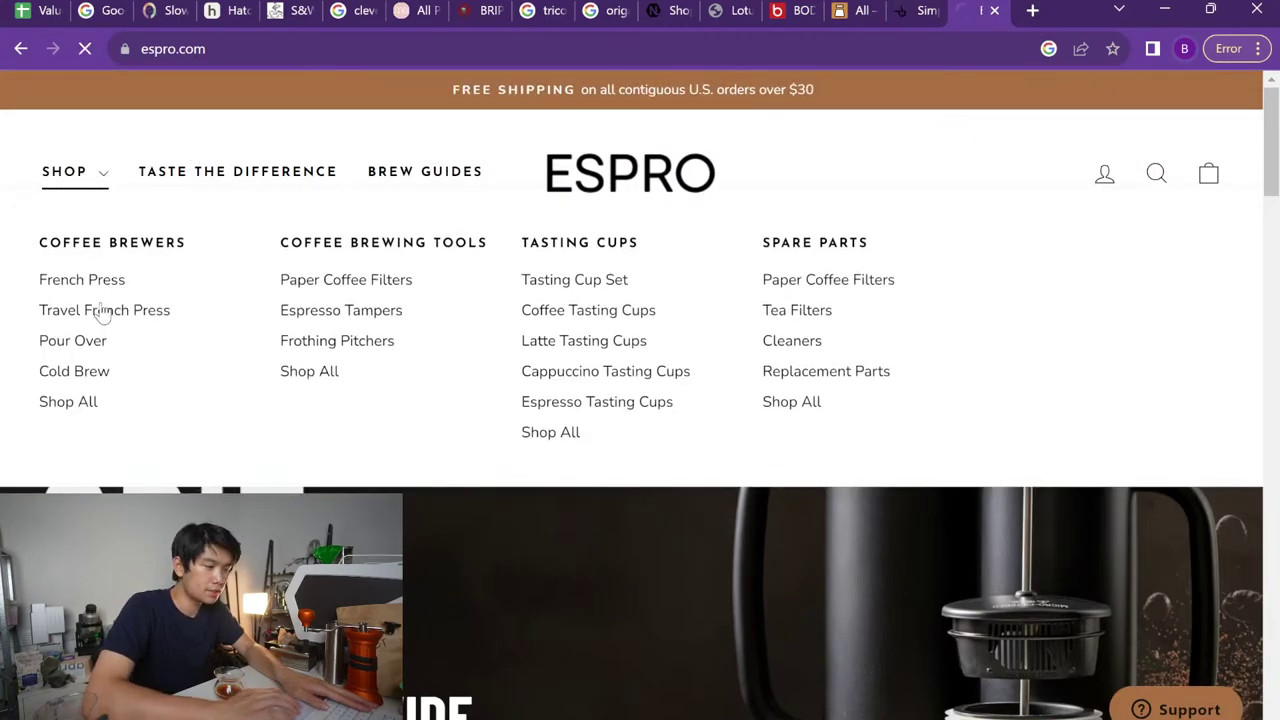
scroll(697, 373, down, 4)
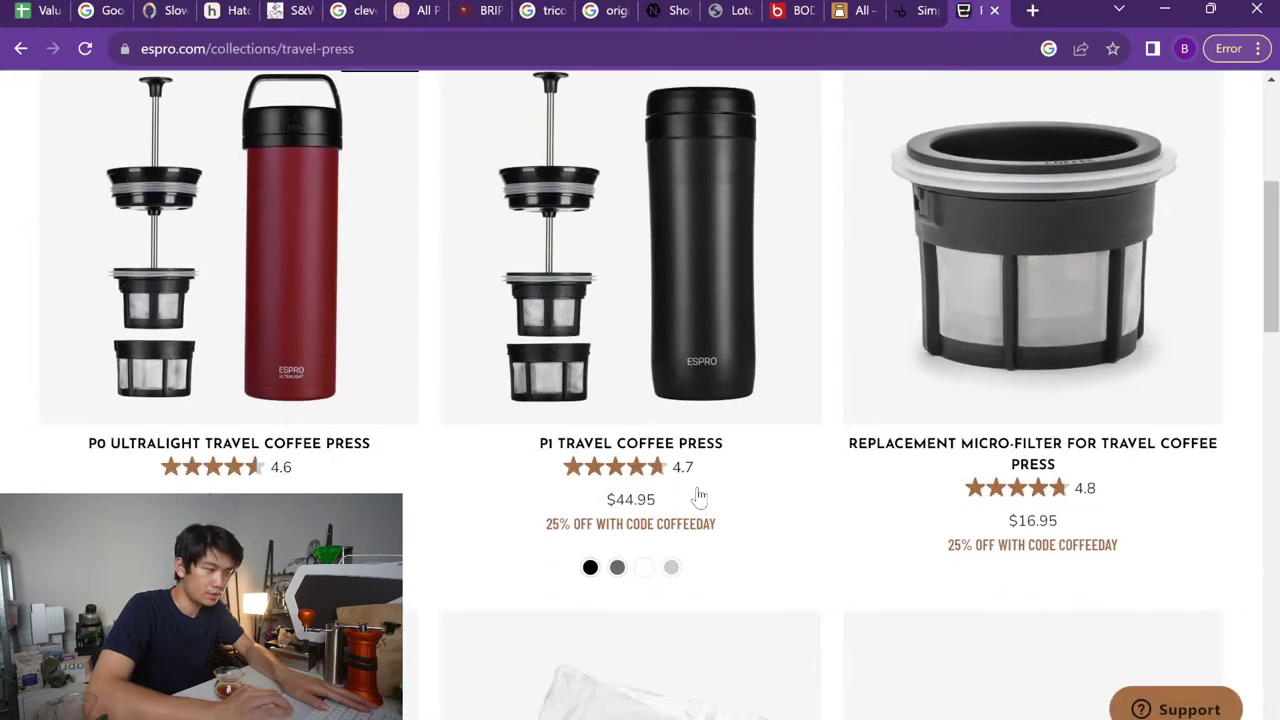
scroll(698, 497, up, 1)
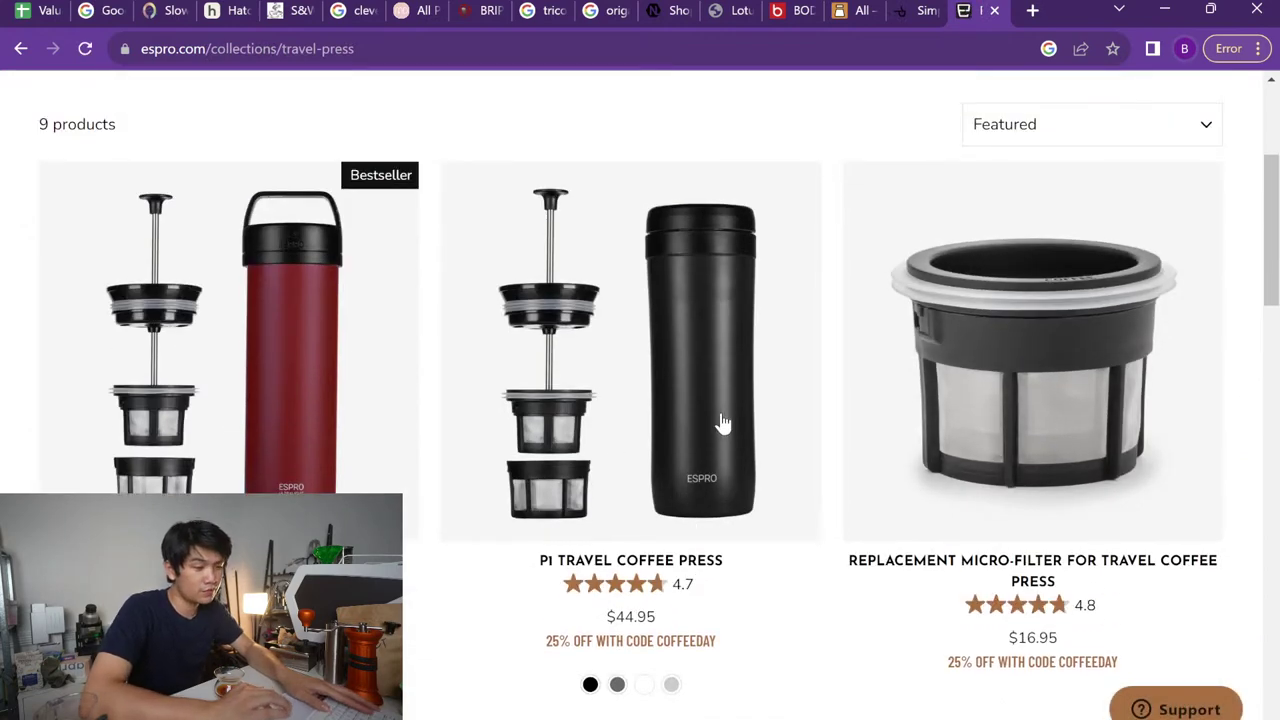
scroll(435, 385, down, 5)
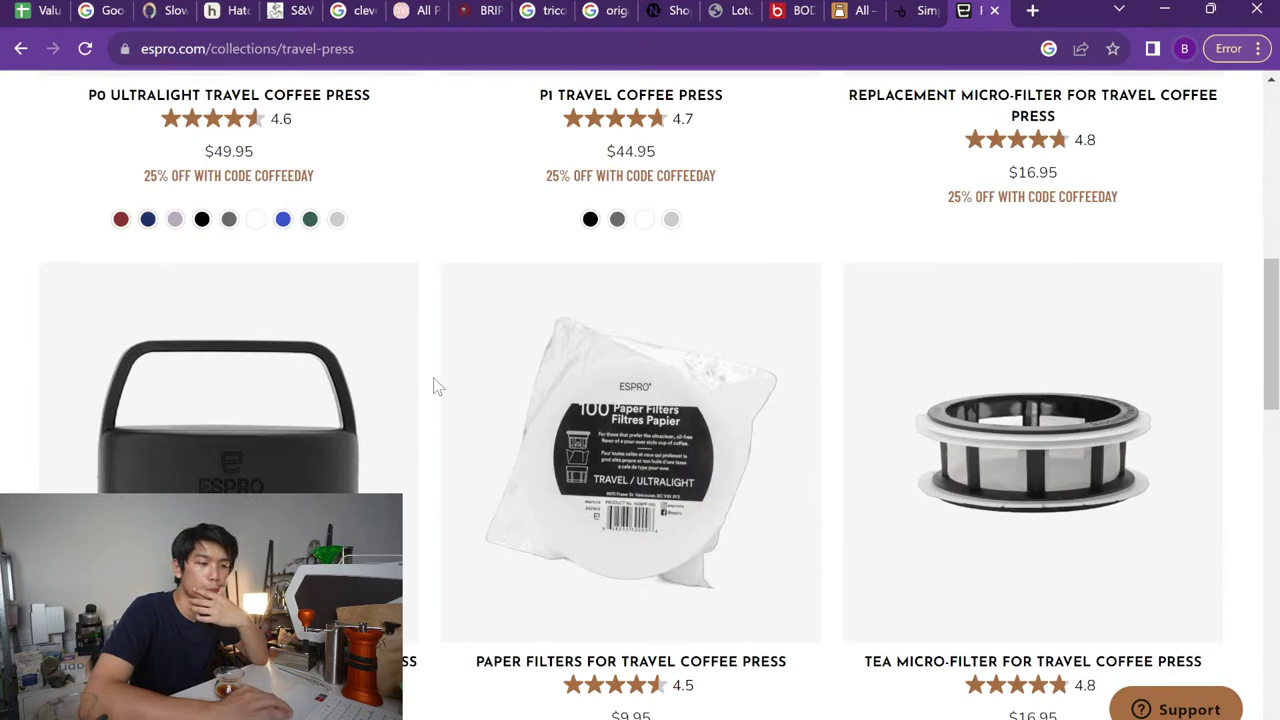
scroll(435, 385, up, 3)
Return to the Value Rankings spreadsheet and add Espro Travel French Press below Espro Bloom in the Under $50 list
click(30, 10)
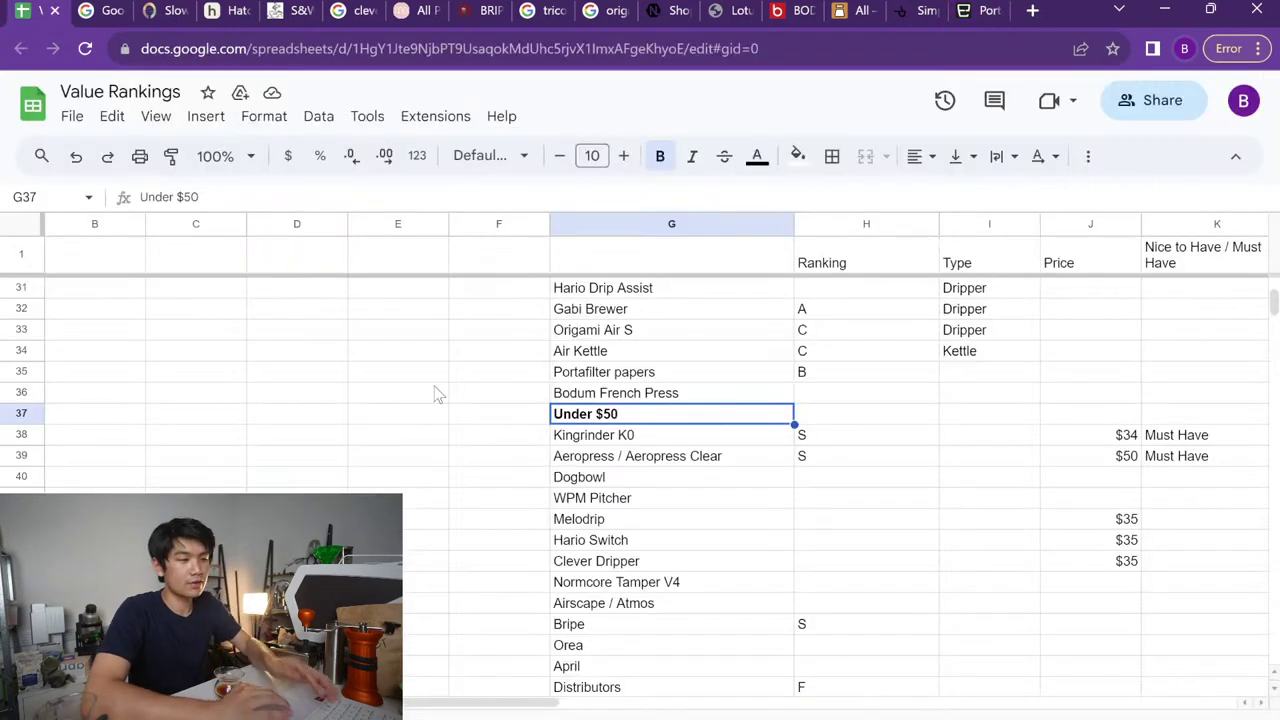
scroll(607, 482, down, 3)
scroll(632, 498, down, 5)
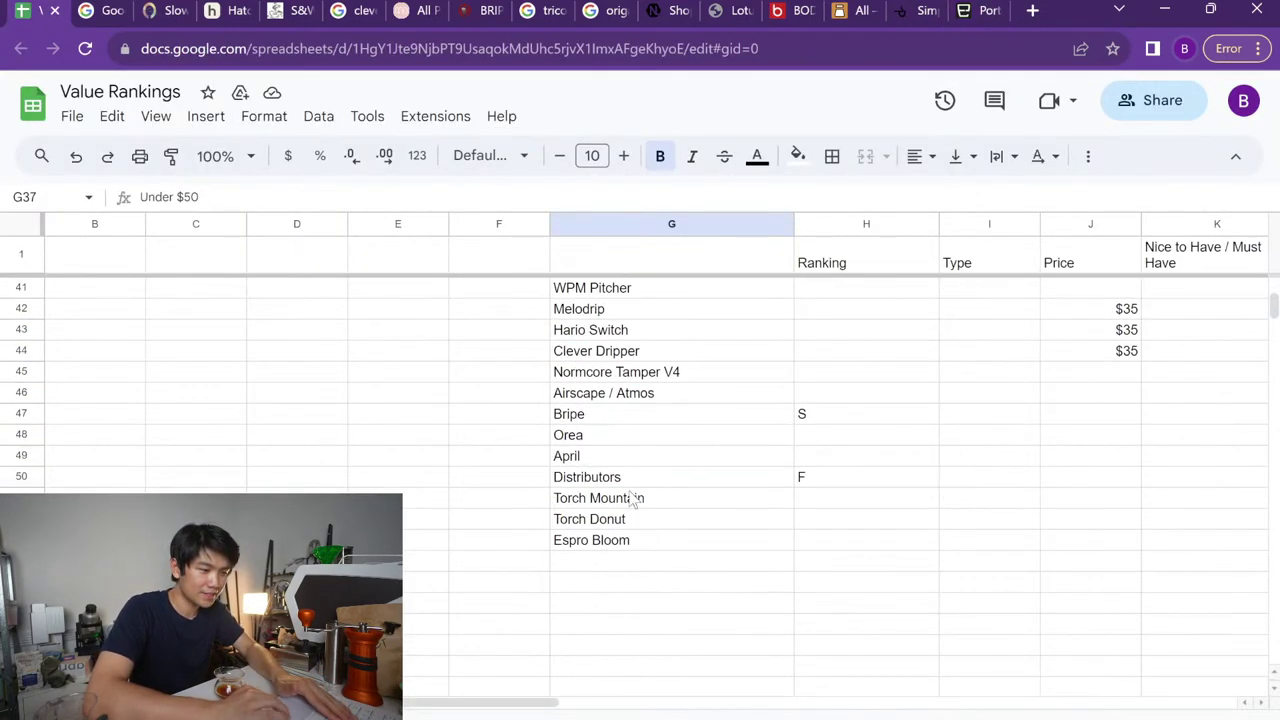
click(629, 562)
text(Espro Fla)
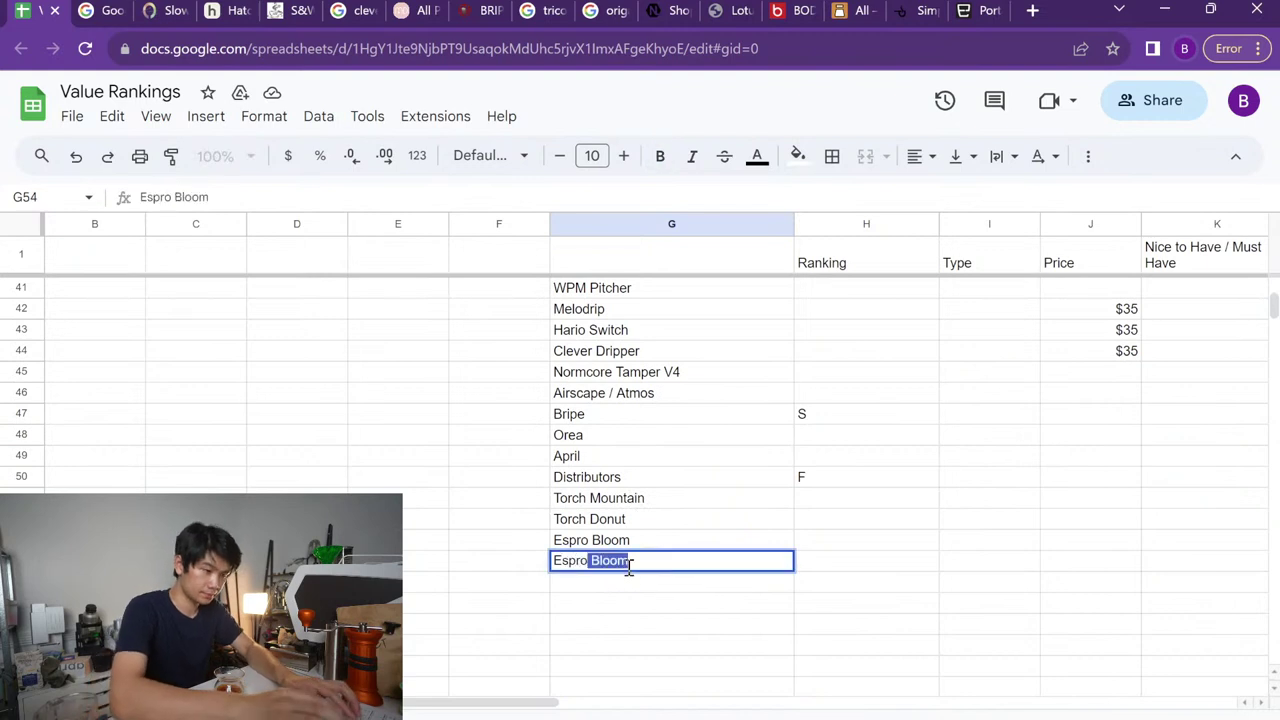
key(BackSpace)
key(BackSpace)
key(BackSpace)
text(Travel French Press)
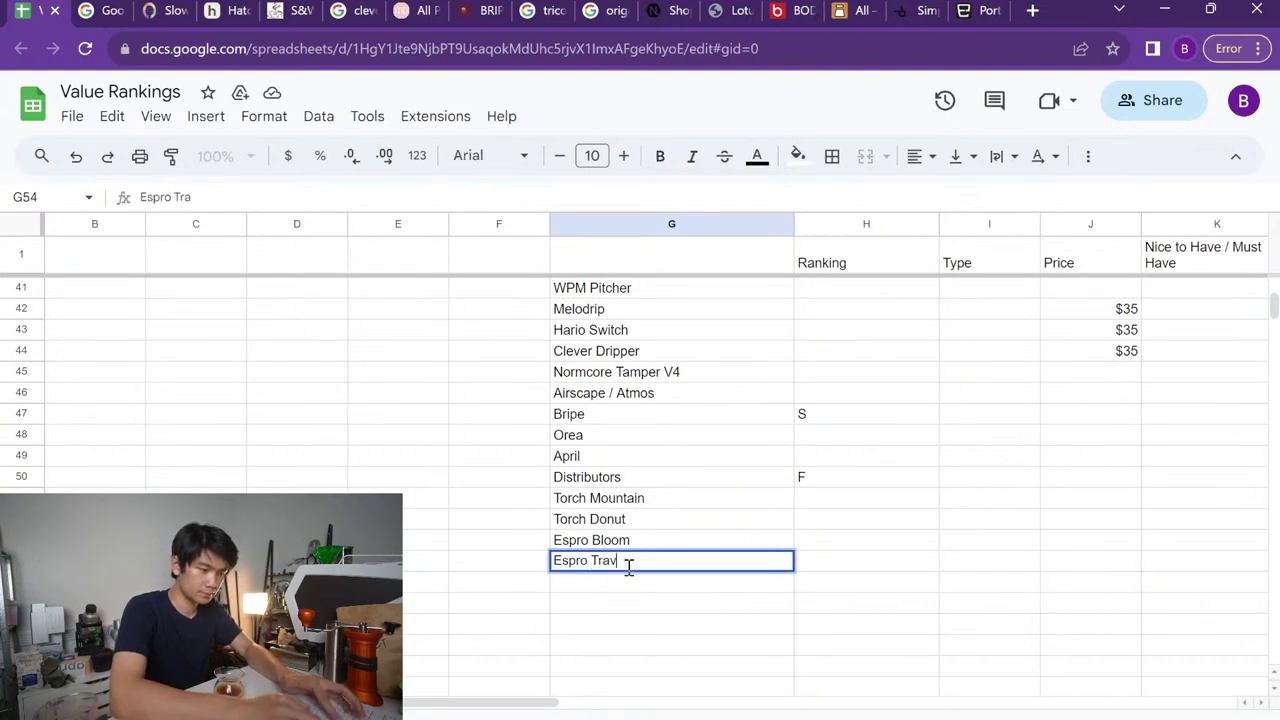
key(Return)
key(Up)
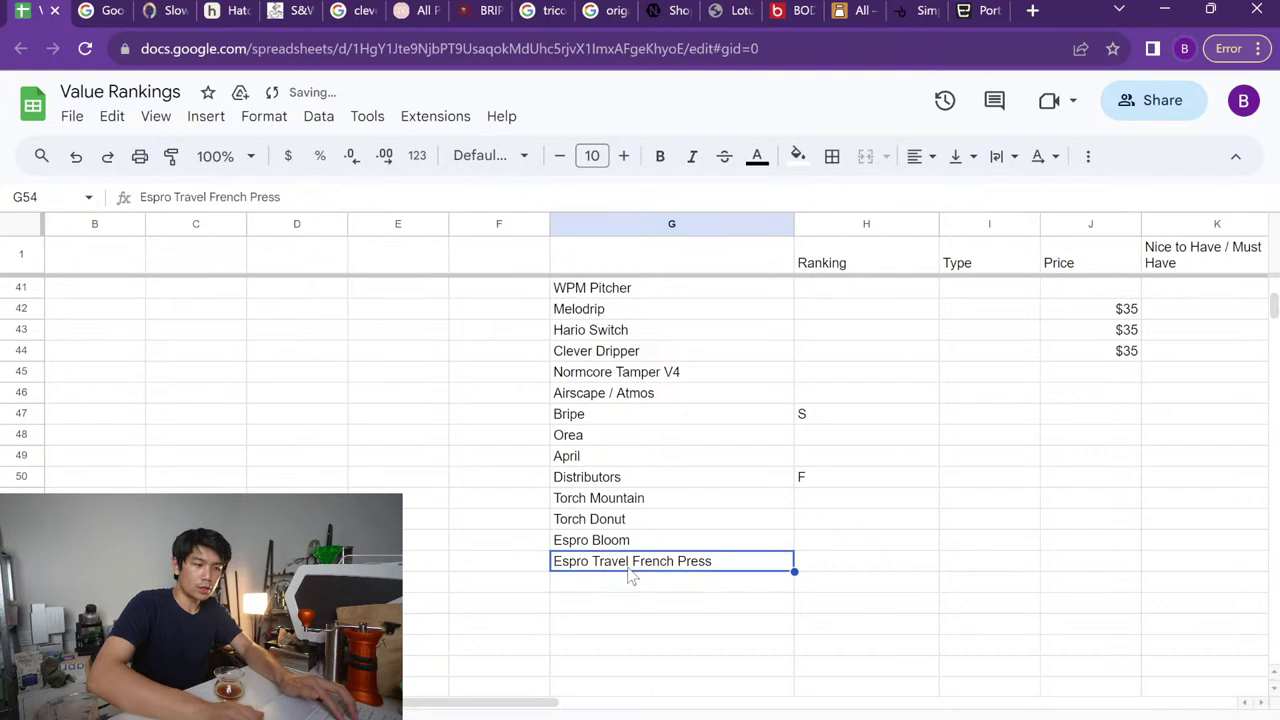
Review the Under $50 items and their rankings from Espro Travel French Press back up to Dogbowl
key(Up)
key(Right)
key(Up)
key(Up)
key(Left)
key(Up)
key(Left)
key(Up)
key(Up)
key(Up)
key(Up)
key(Up)
key(Up)
key(Up)
key(Up)
key(Up)
key(Up)
key(Up)
key(Up)
key(Up)
key(Up)
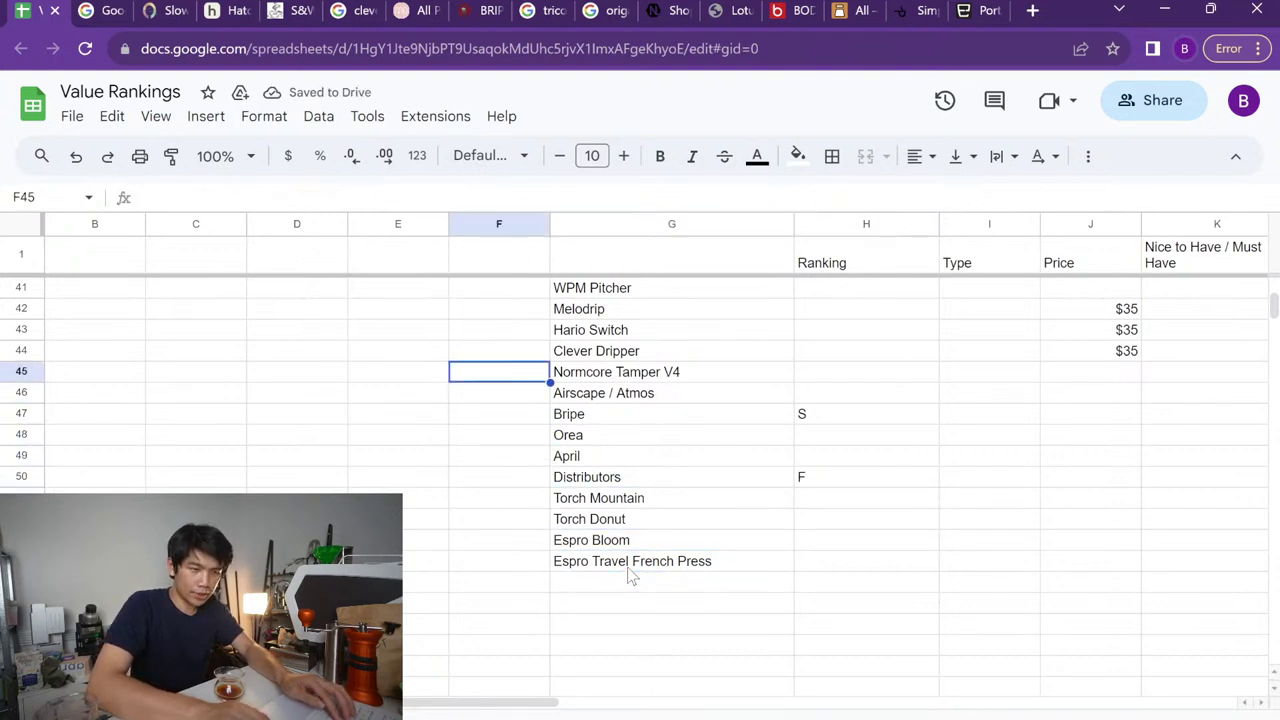
key(Right)
key(Right)
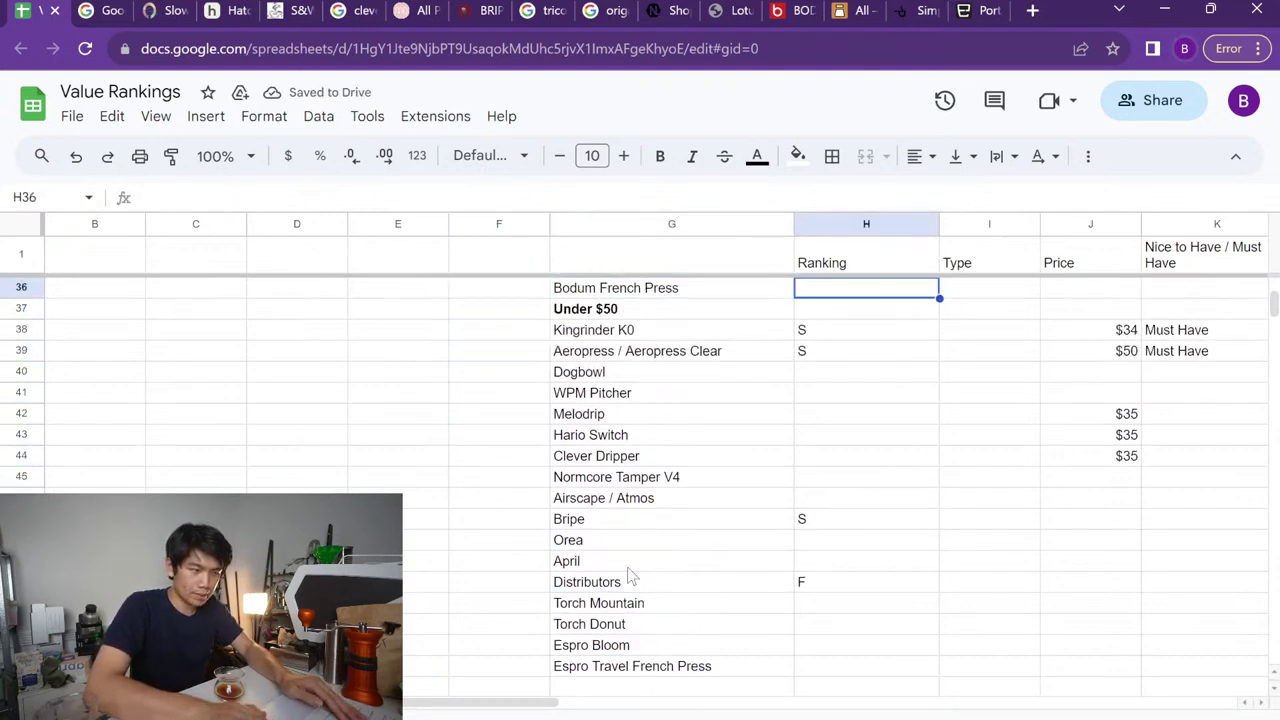
key(Down)
key(Down)
key(Down)
key(Down)
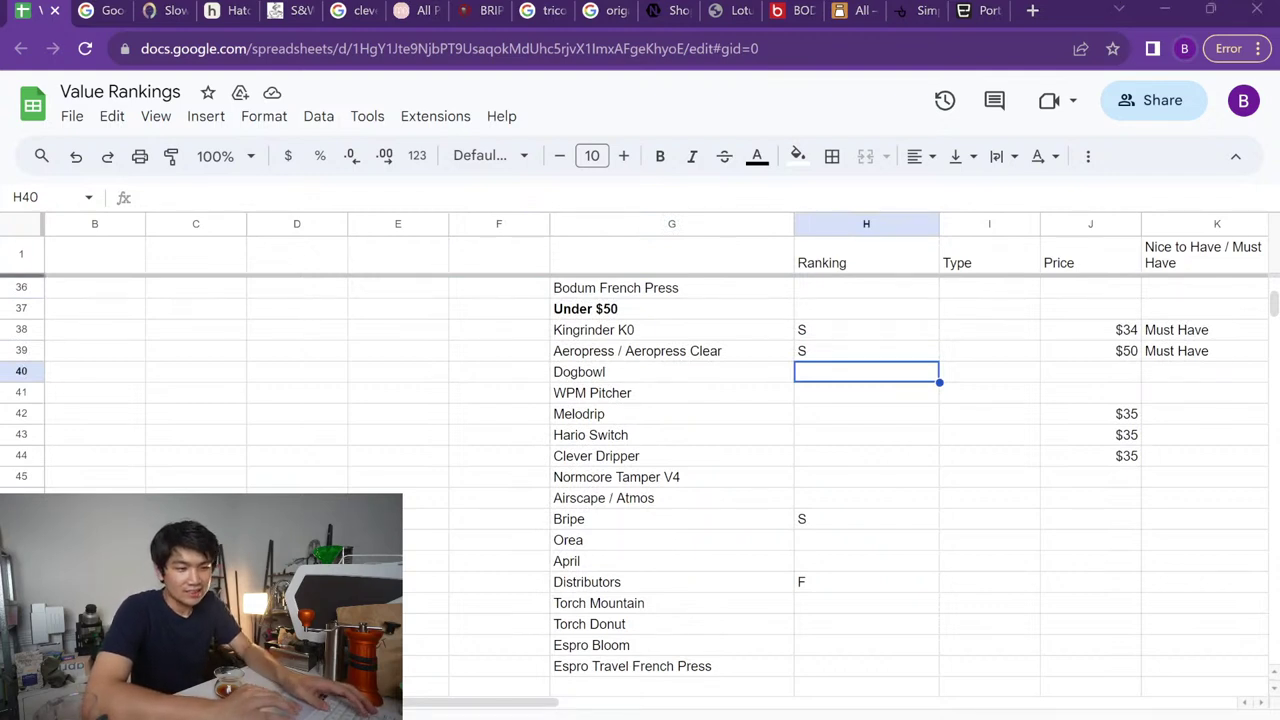
Add Kruve EQ / Propel and Orea Sense Glass below Espro Travel French Press in the Under $50 list
scroll(551, 475, down, 3)
click(623, 545)
text(Kruve )
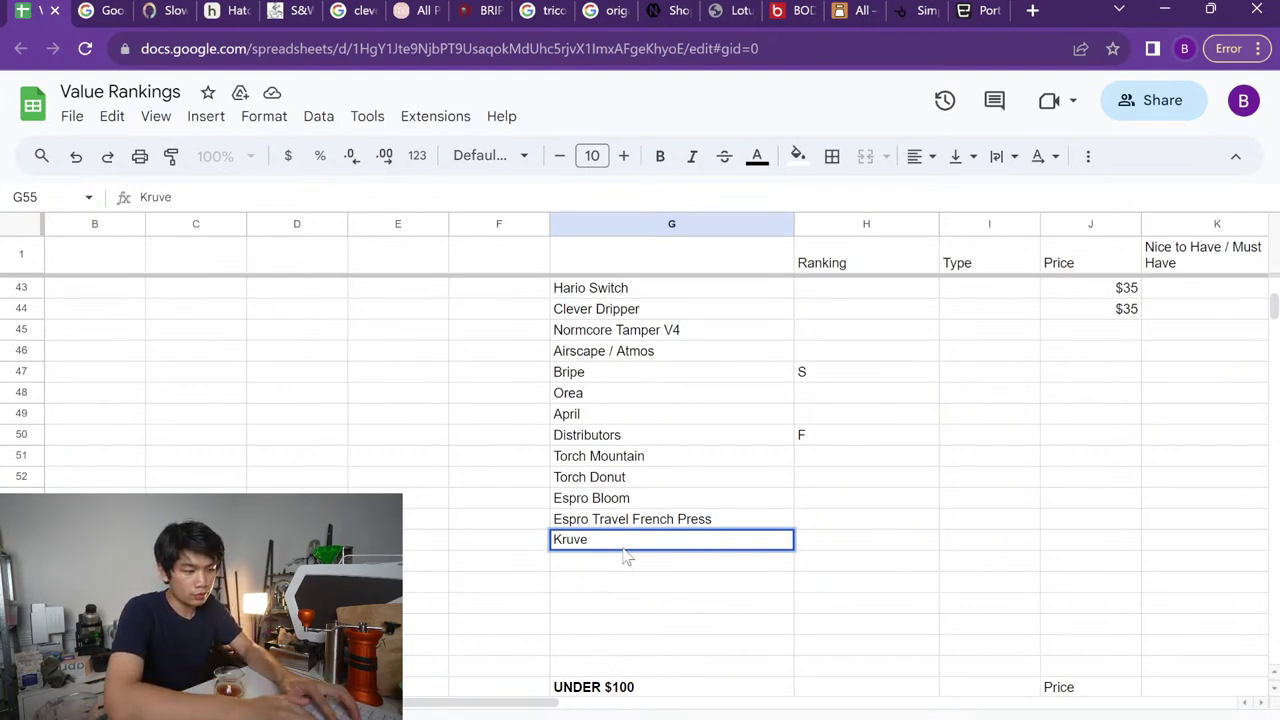
text(EQ / Propel)
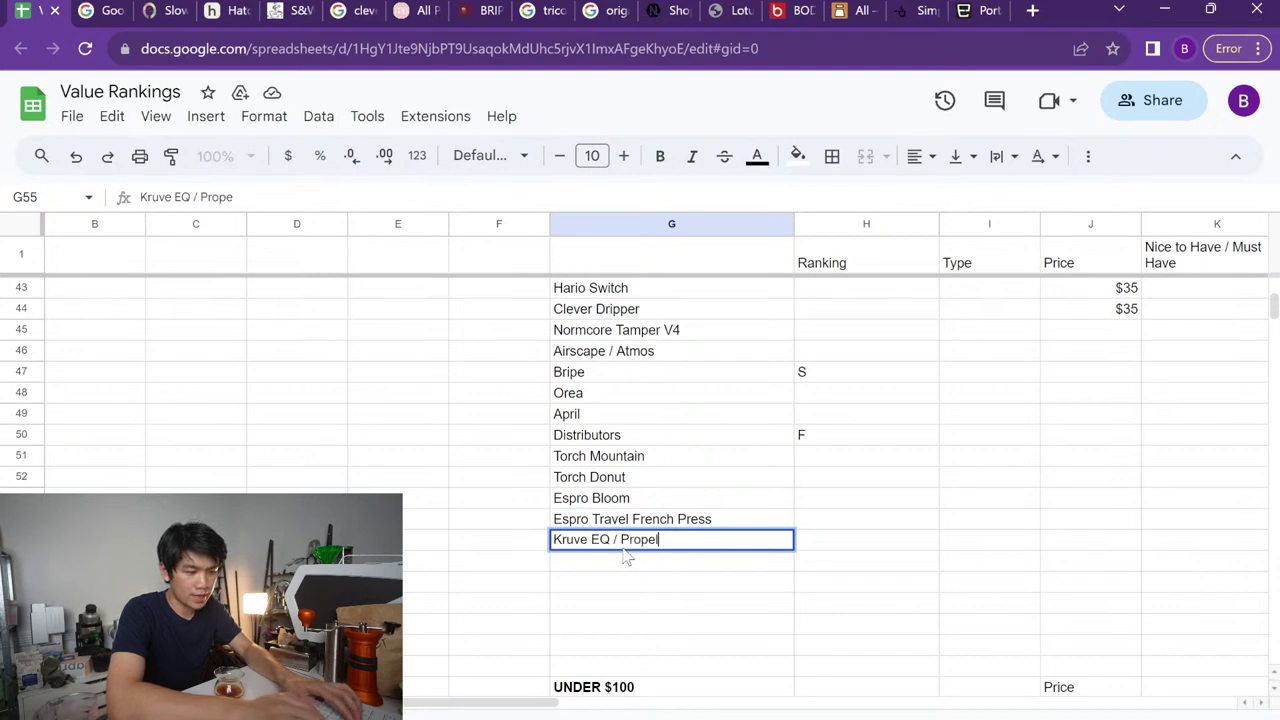
key(Return)
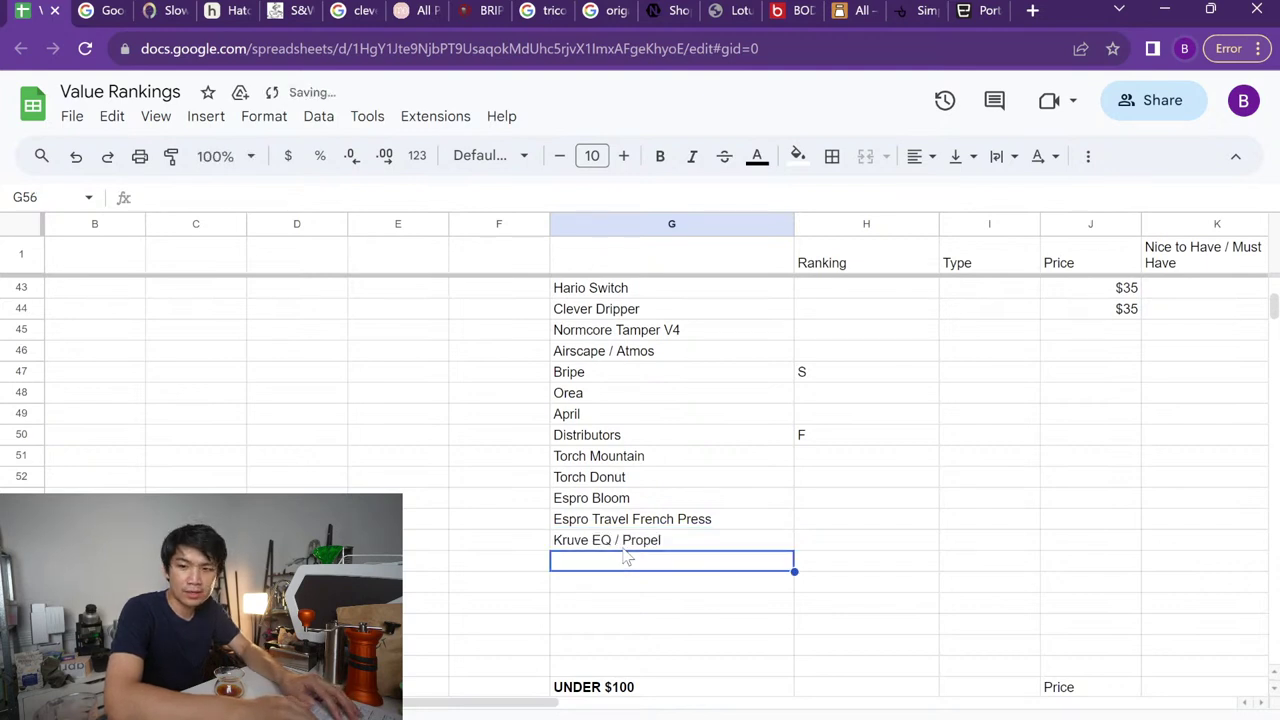
text(Orea Sense)
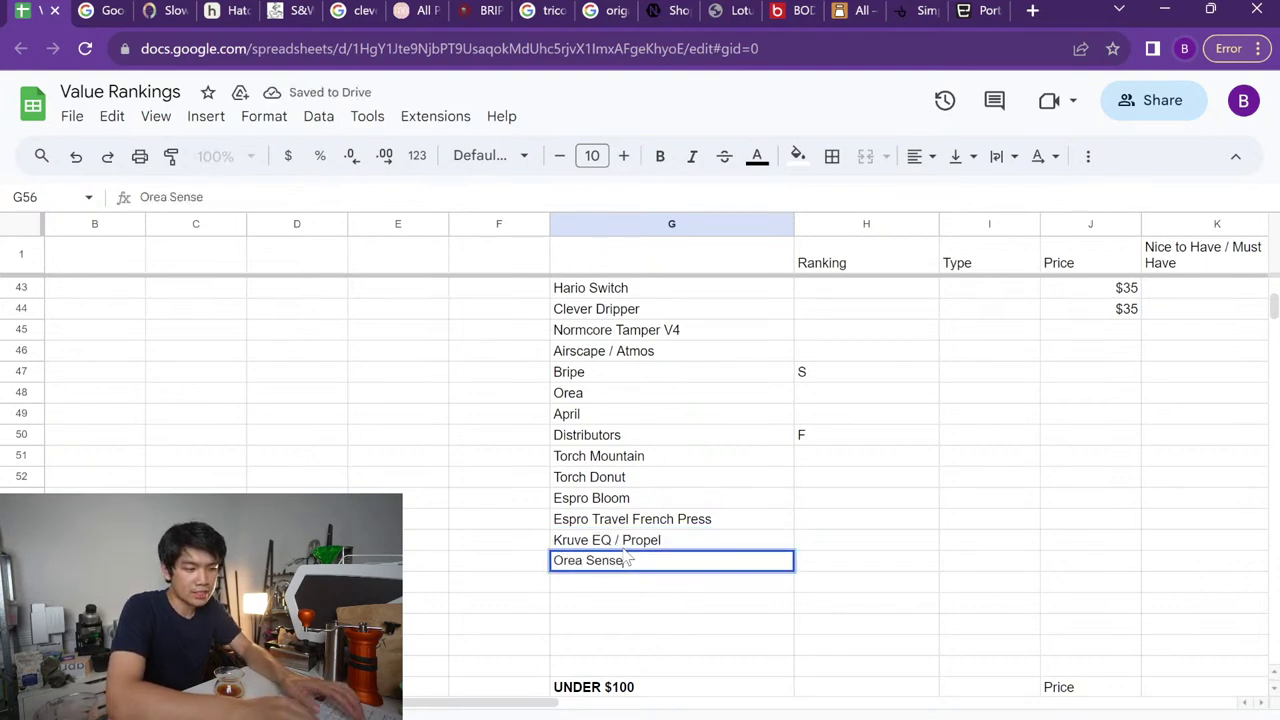
text( Glass)
key(Return)
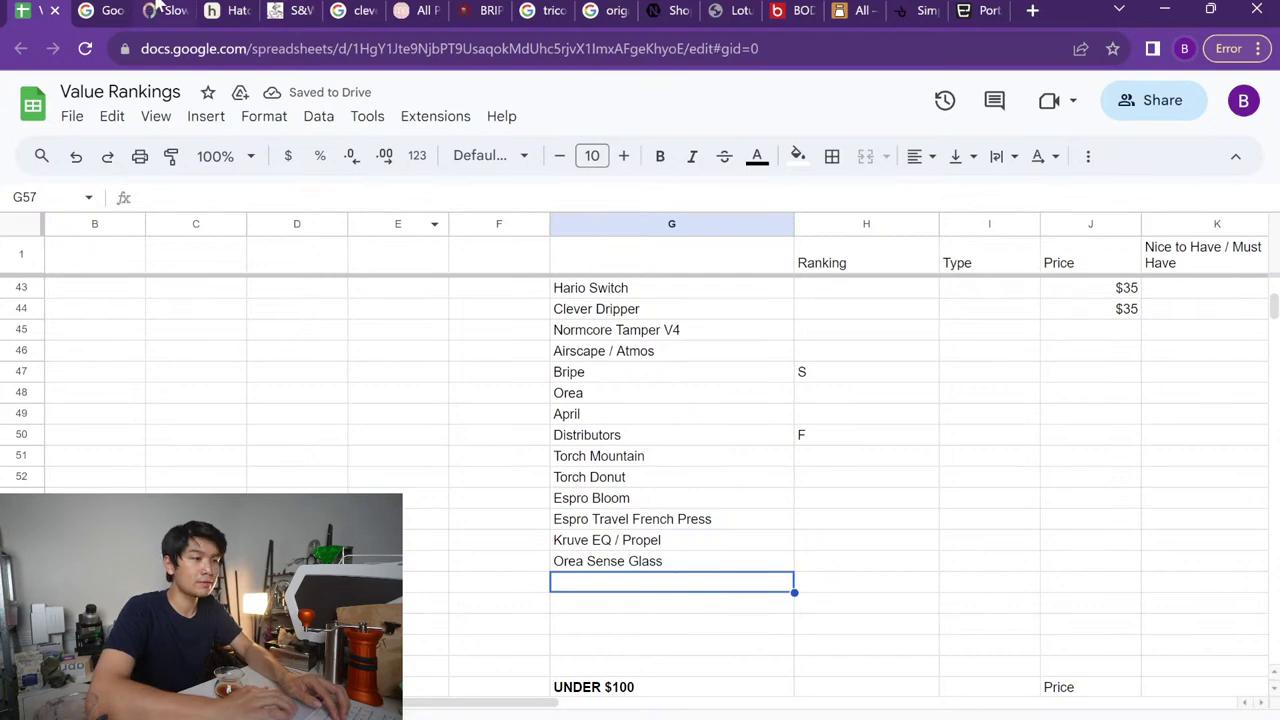
Switch to the Slow Pour Supply site, look through its shop-by-function categories and open the Drinkware collection
key(ctrl+3)
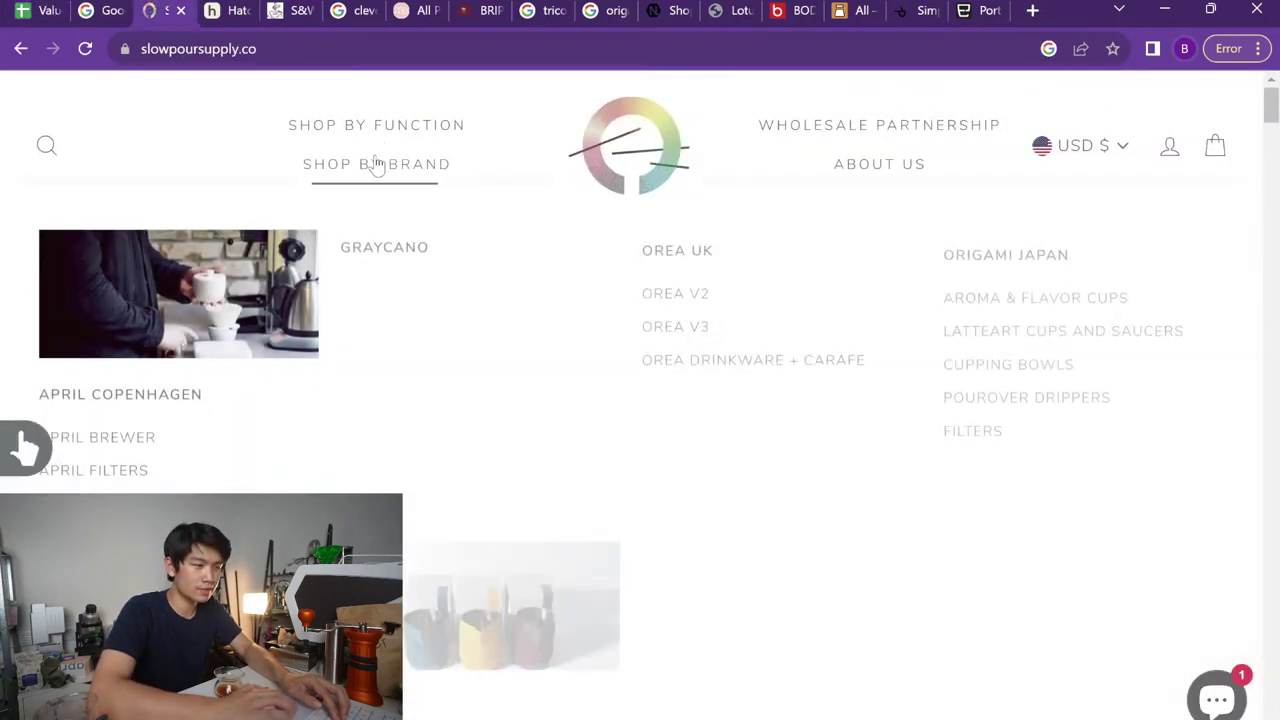
mouse_move(389, 133)
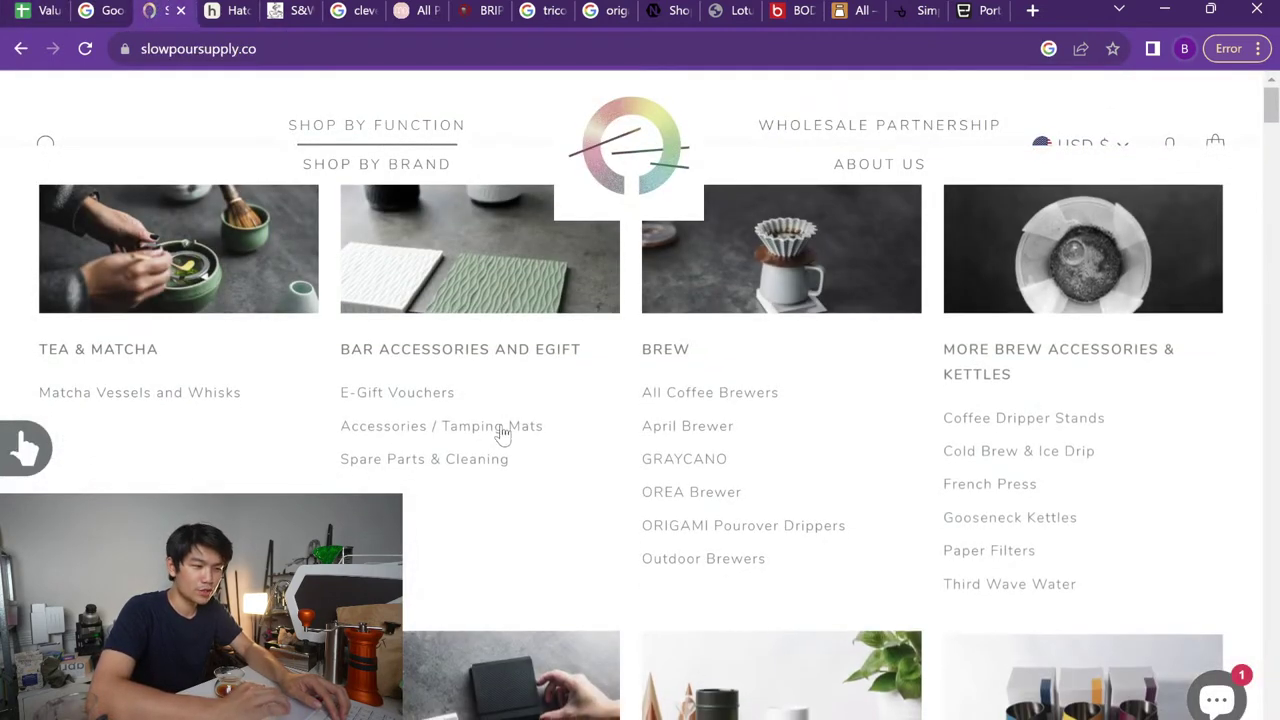
scroll(718, 457, down, 1)
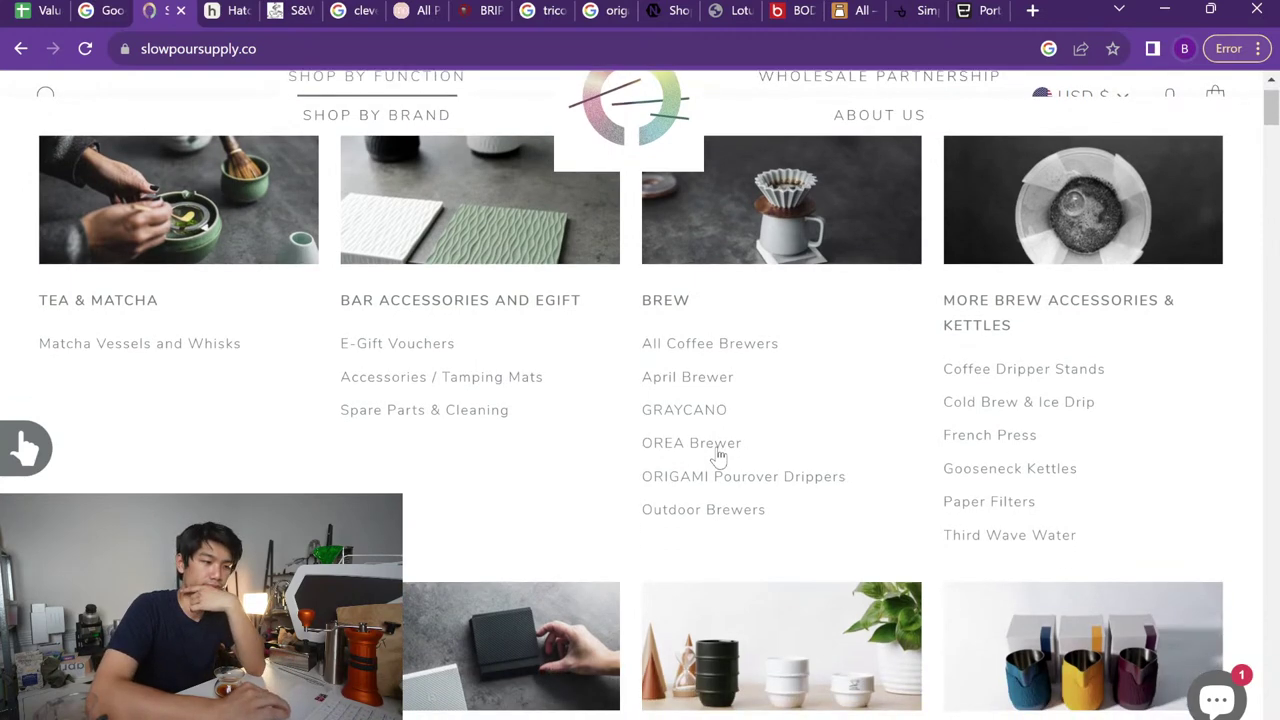
scroll(718, 457, down, 3)
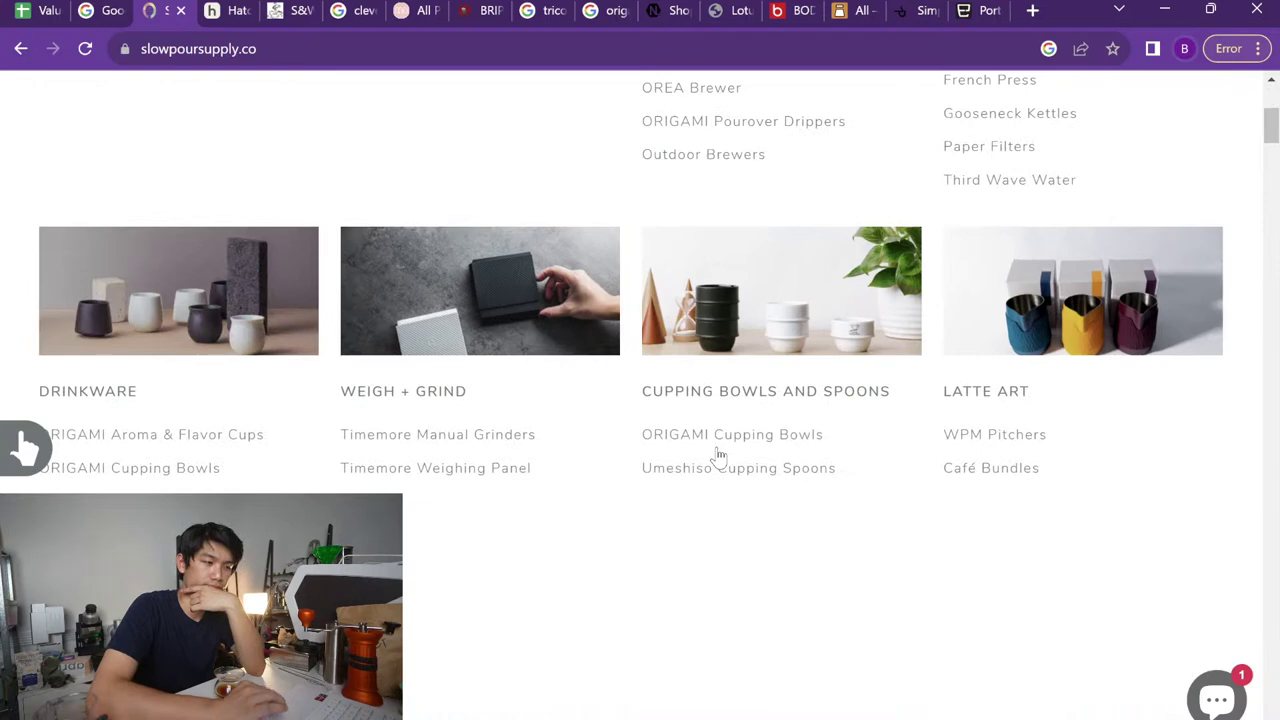
scroll(720, 454, down, 1)
click(203, 202)
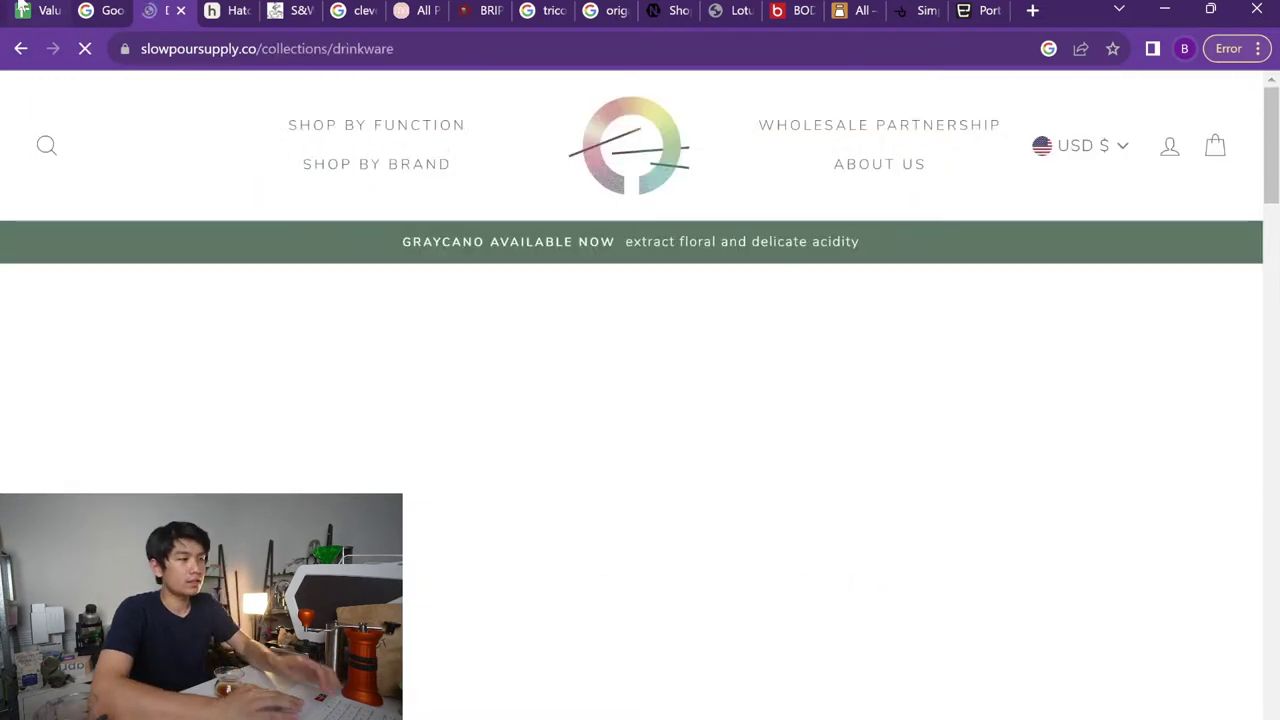
Return to the Value Rankings spreadsheet and add Origami Sense Glass below Orea Sense Glass
click(21, 8)
text(O)
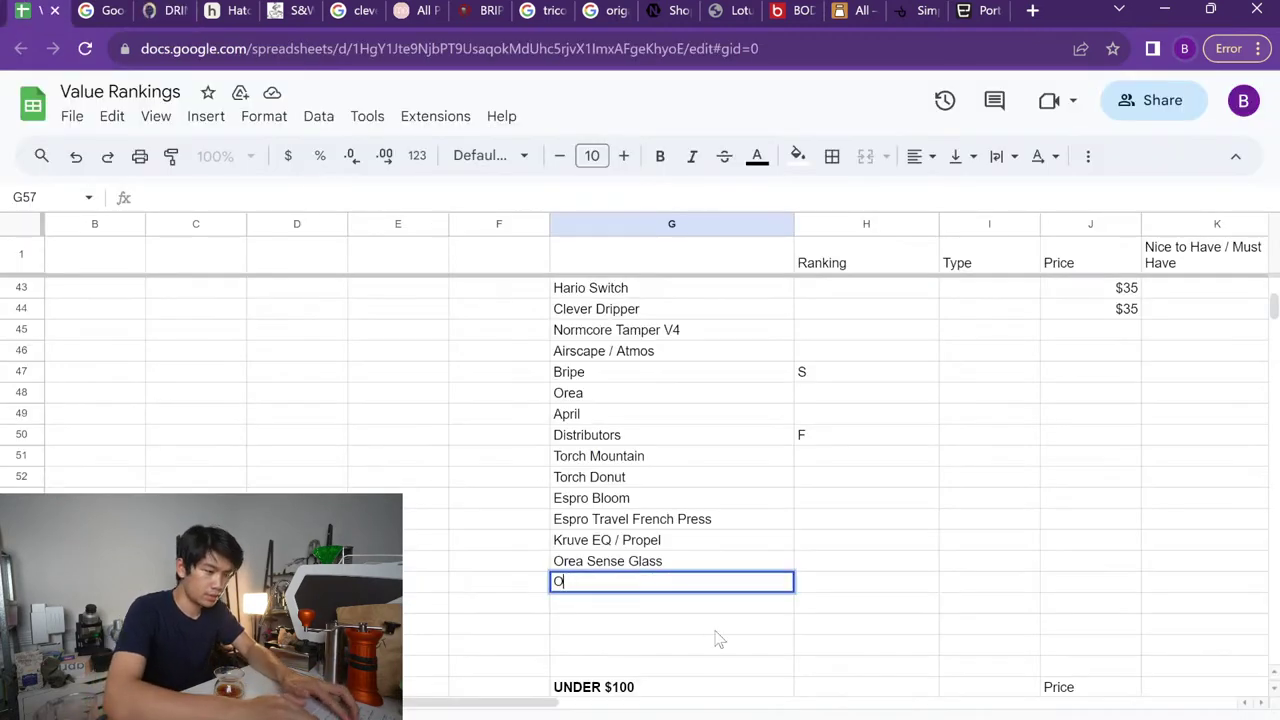
text(rigami S)
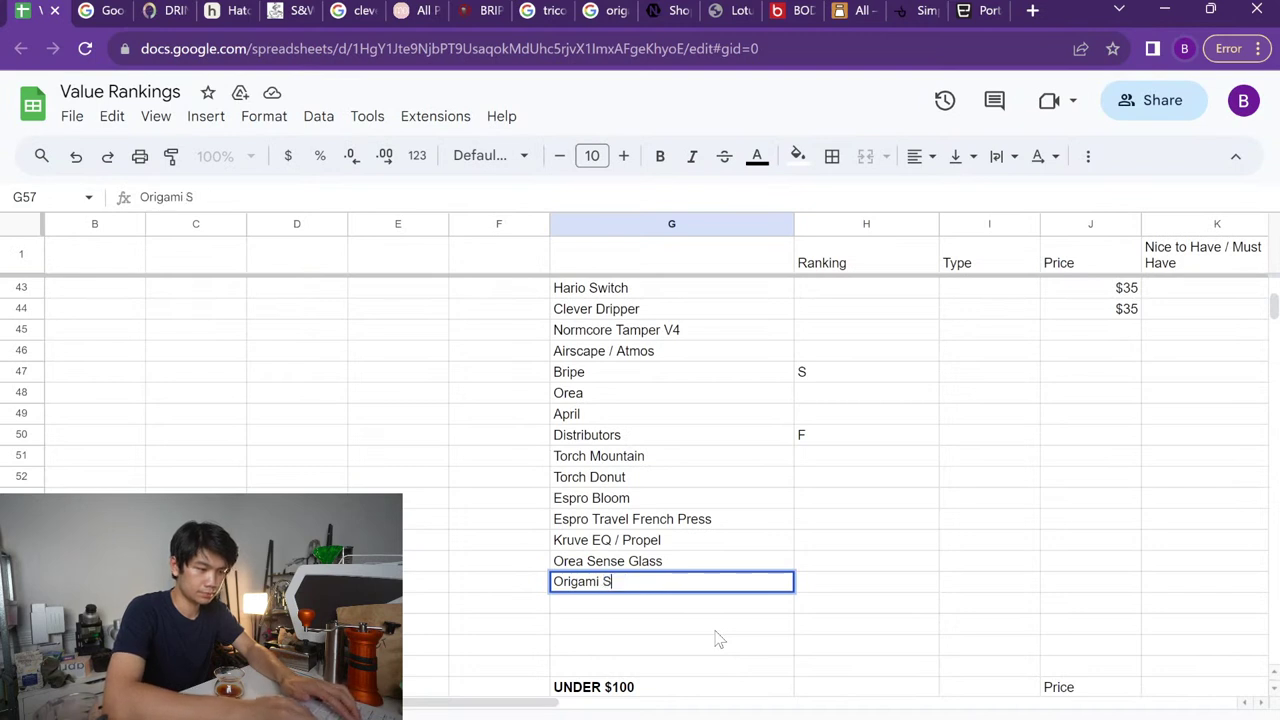
text(ense Glass)
key(Return)
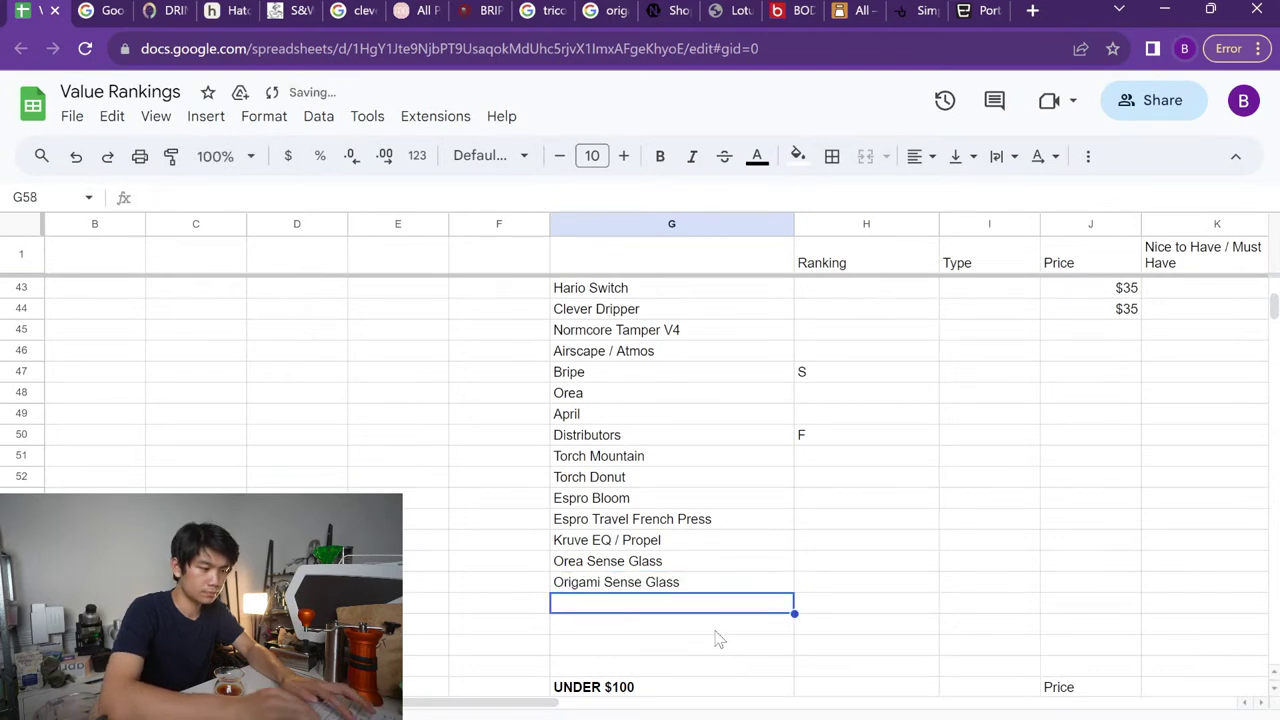
Change the Origami Sense Glass entry to Origami Sense Cup
click(645, 584)
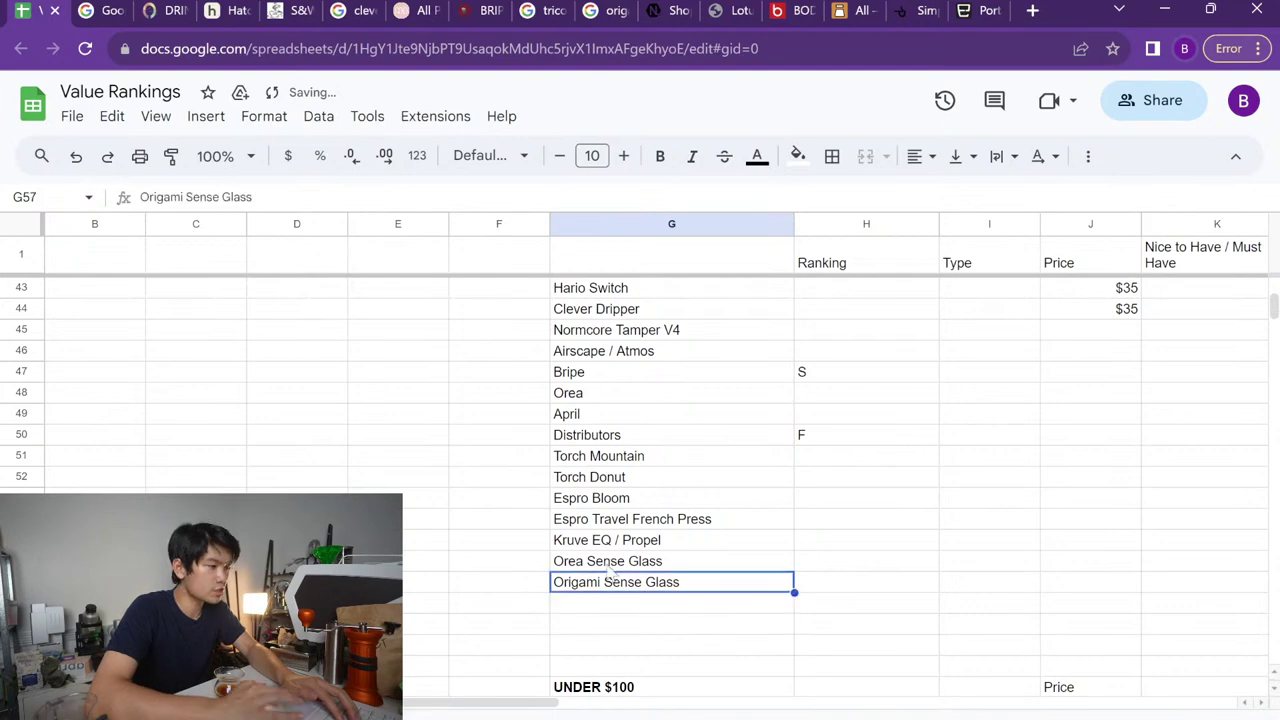
double_click(236, 197)
text(G)
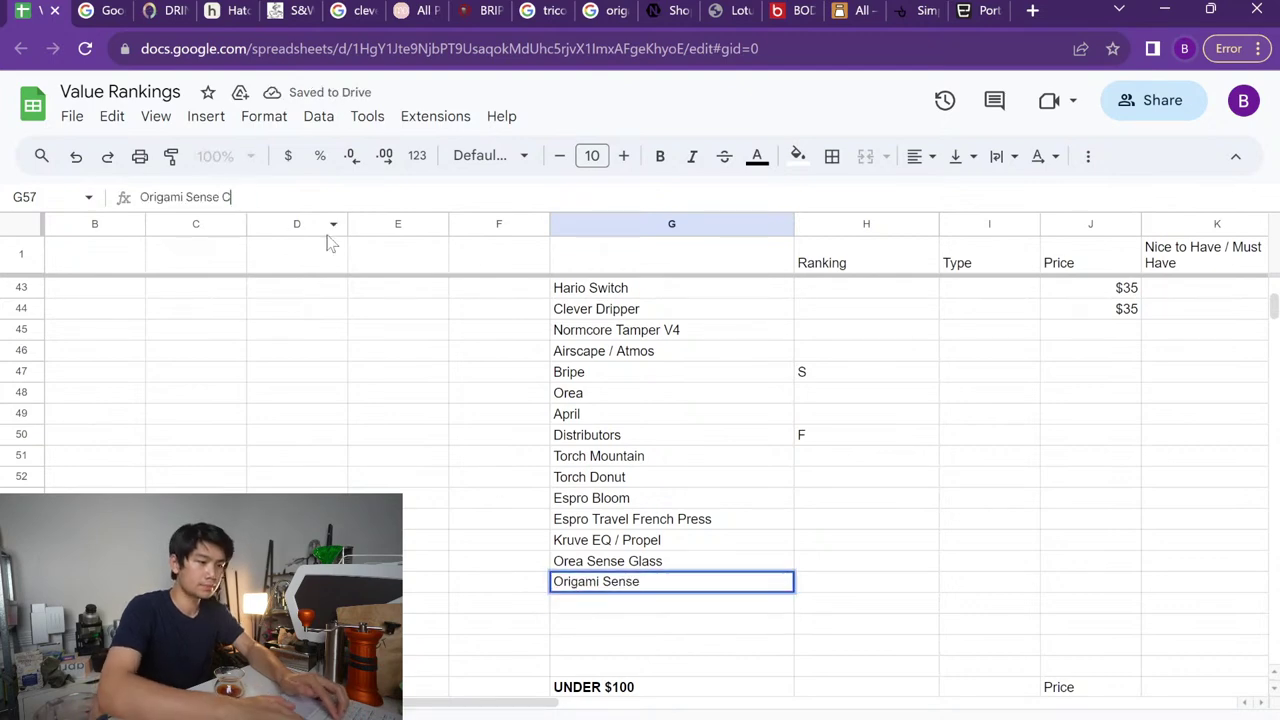
text(up)
key(Return)
Go back to Slow Pour Supply's Drinkware collection and check the cups, mugs and their prices
click(98, 10)
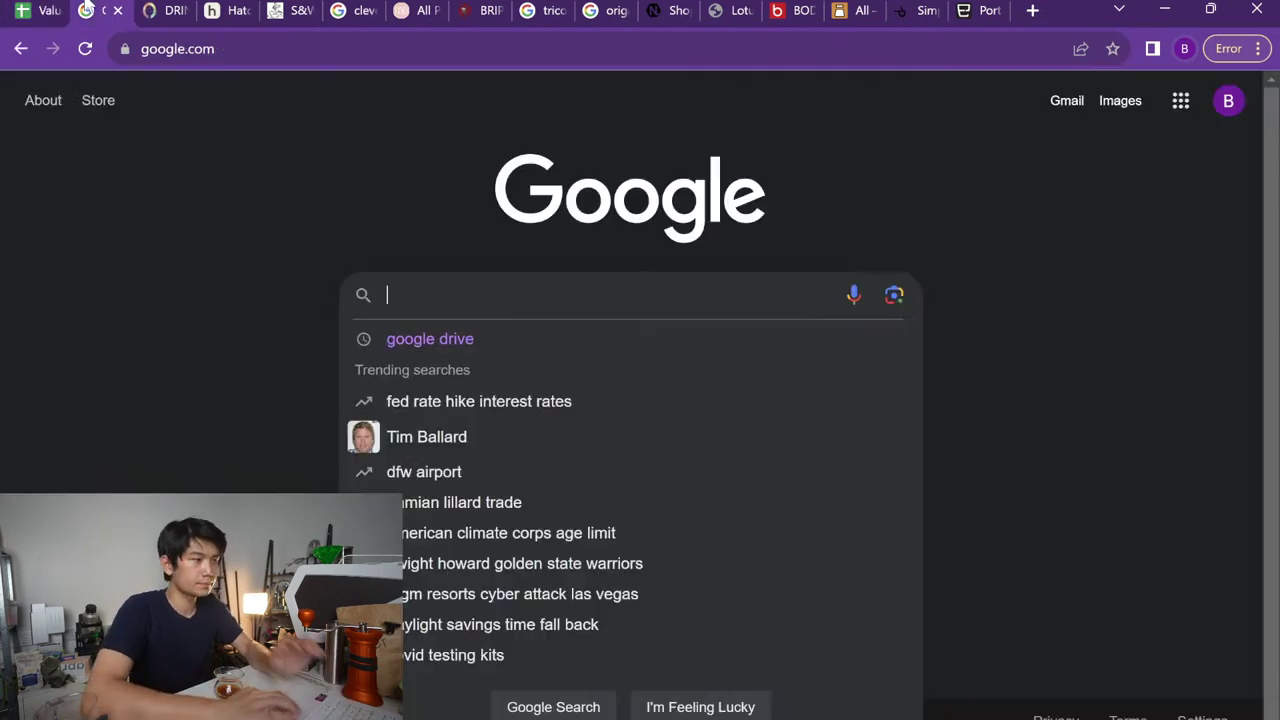
click(185, 10)
scroll(400, 300, down, 5)
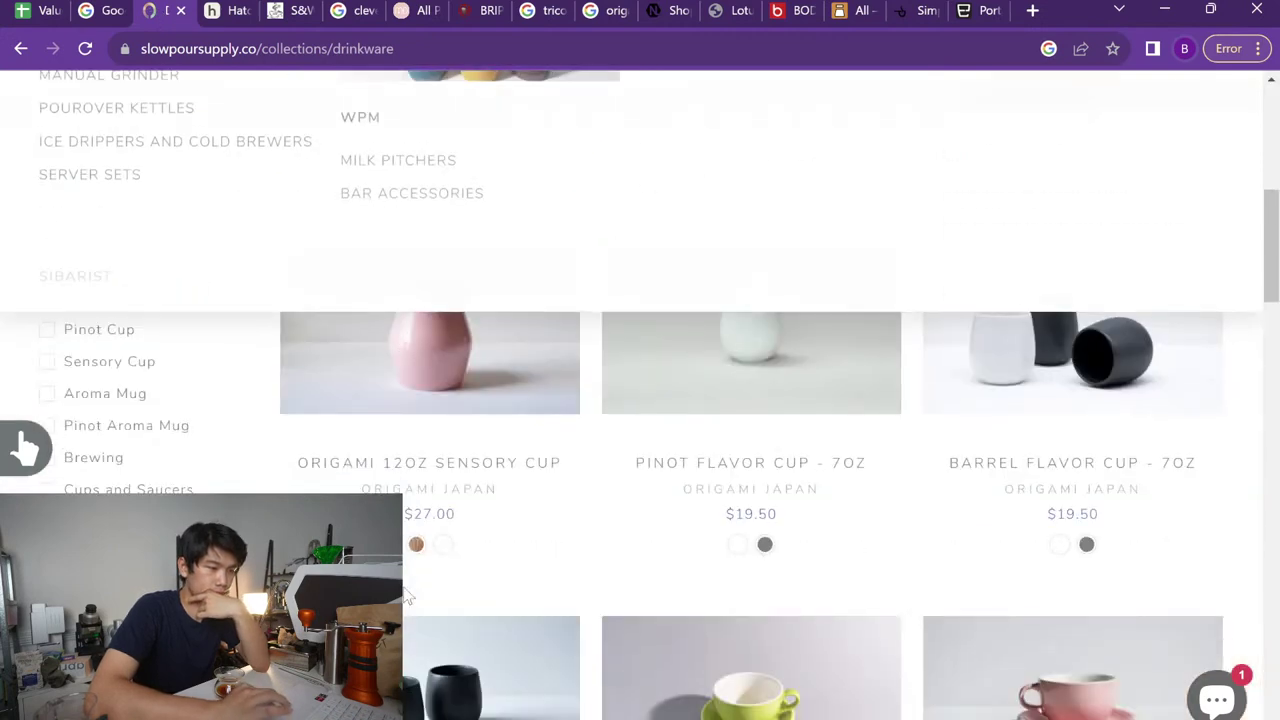
scroll(705, 586, down, 8)
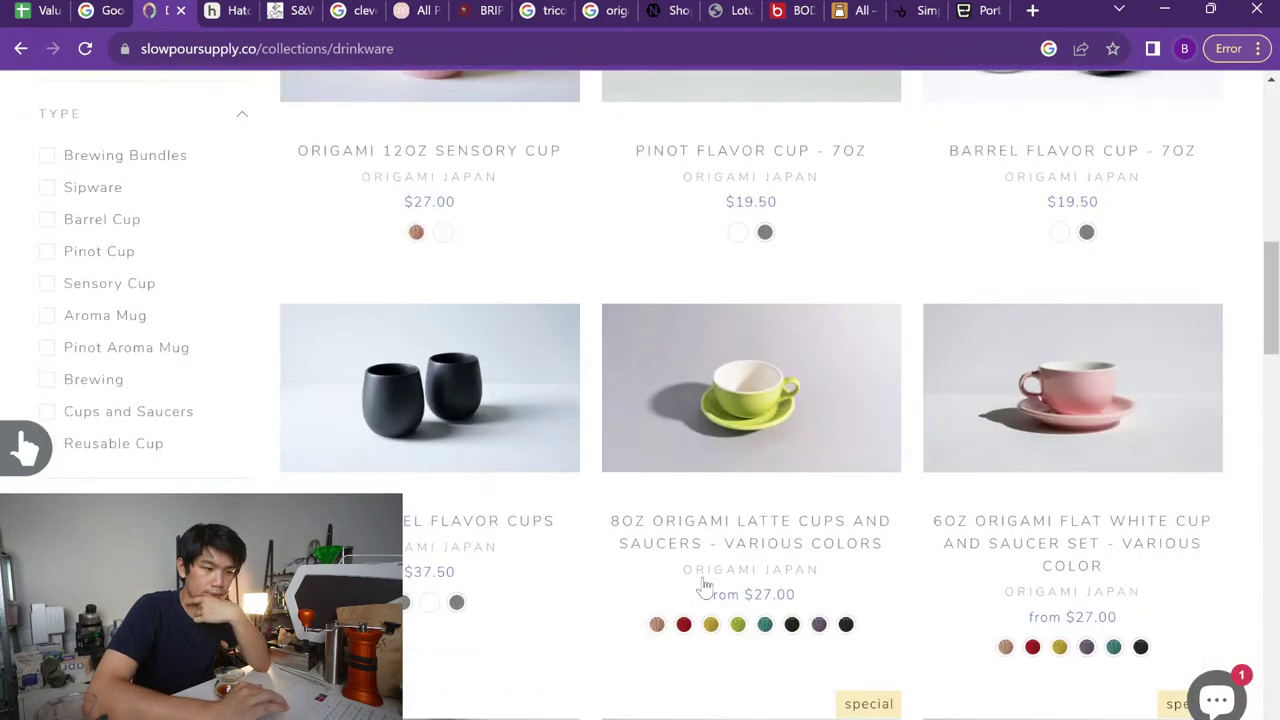
scroll(705, 586, down, 2)
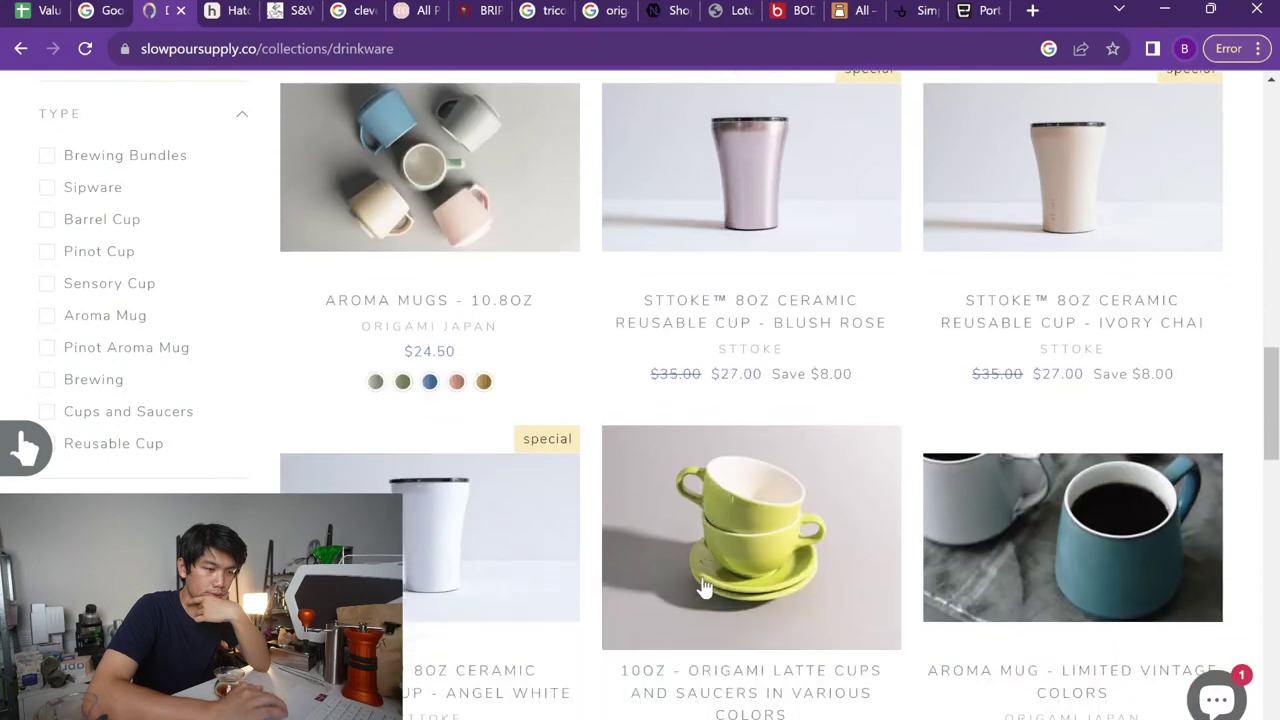
scroll(704, 580, down, 4)
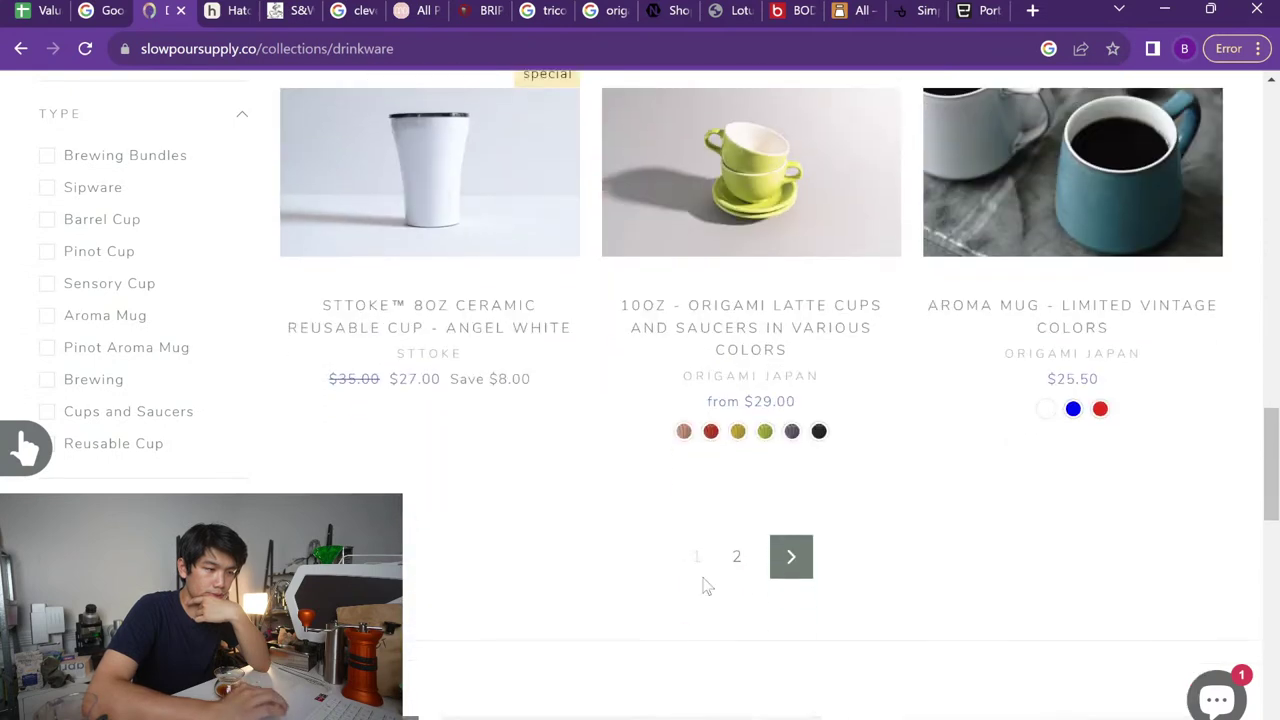
Return to the Value Rankings spreadsheet and add NotNeutral Lino and NotNeutral Vero below Origami Sense Cup
key(ctrl+1)
text(NotNe)
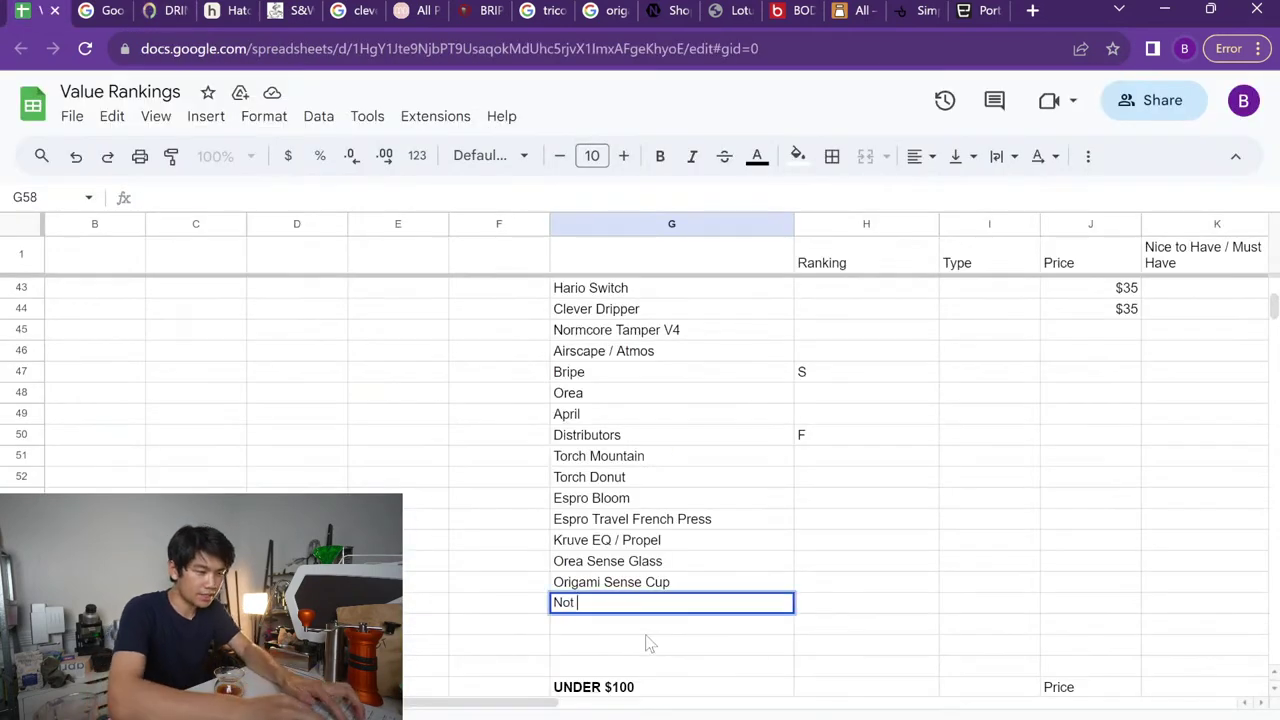
key(BackSpace)
key(BackSpace)
text(Neutral Lino)
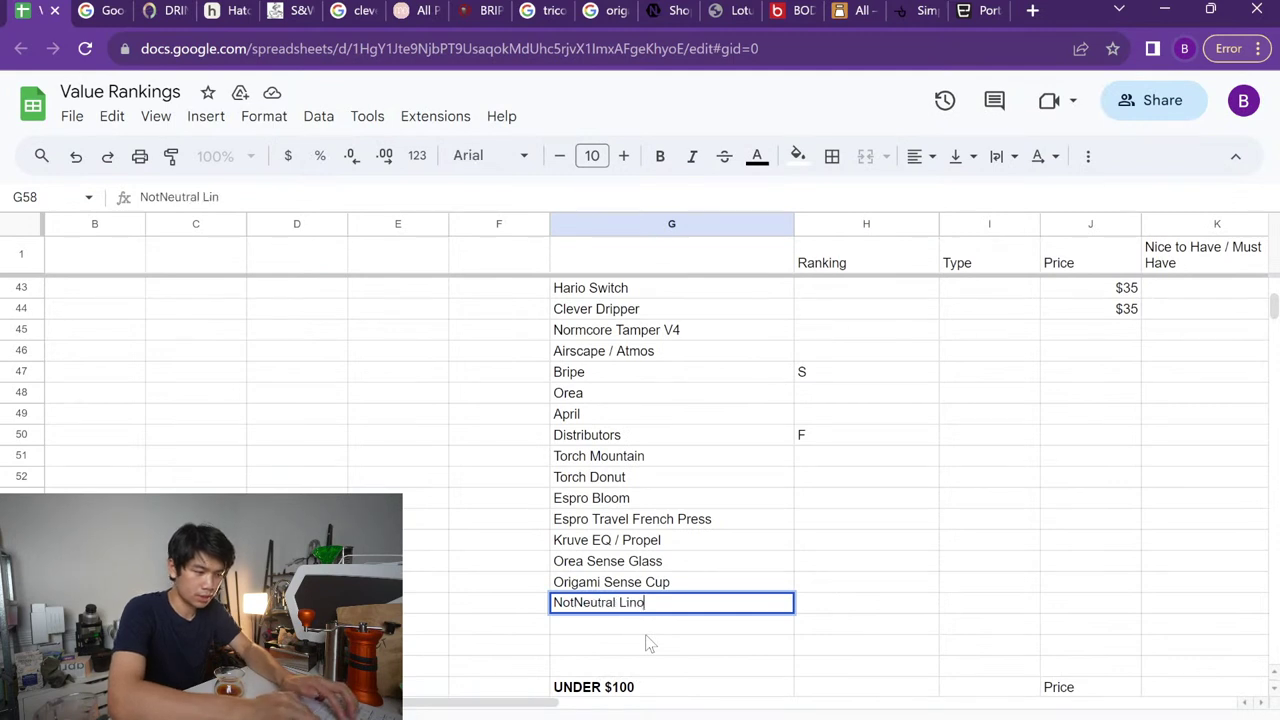
key(Return)
text(NotNeutral Vero)
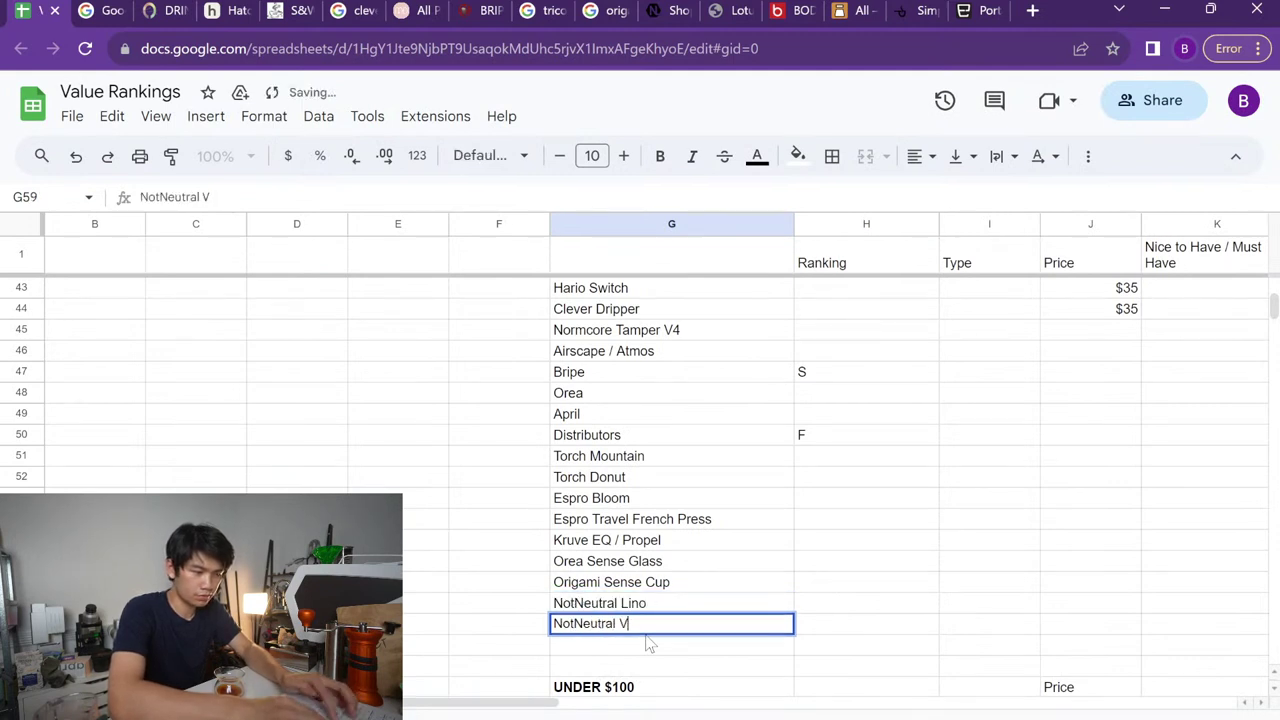
key(Return)
Insert an empty row above the Under $50 heading to separate it from Bodum French Press
scroll(647, 645, up, 3)
scroll(647, 645, up, 8)
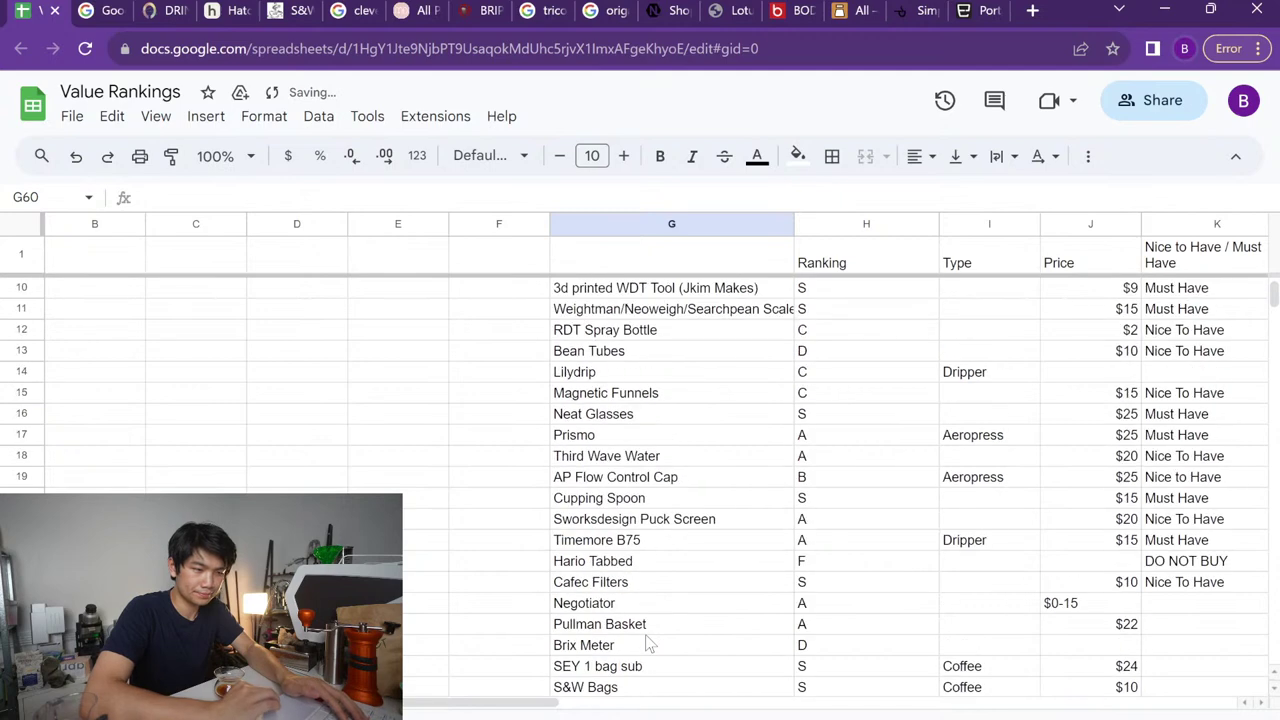
scroll(647, 645, down, 13)
scroll(647, 645, up, 9)
scroll(647, 645, down, 7)
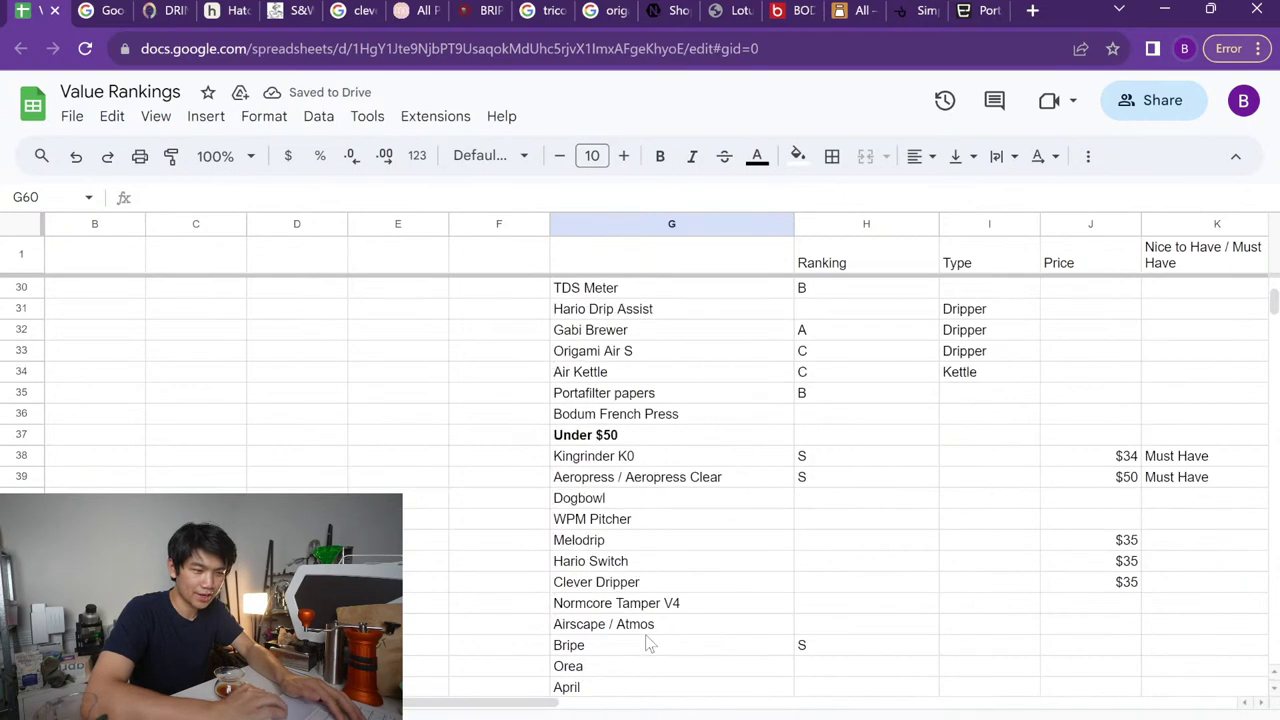
scroll(647, 645, up, 4)
scroll(647, 645, down, 1)
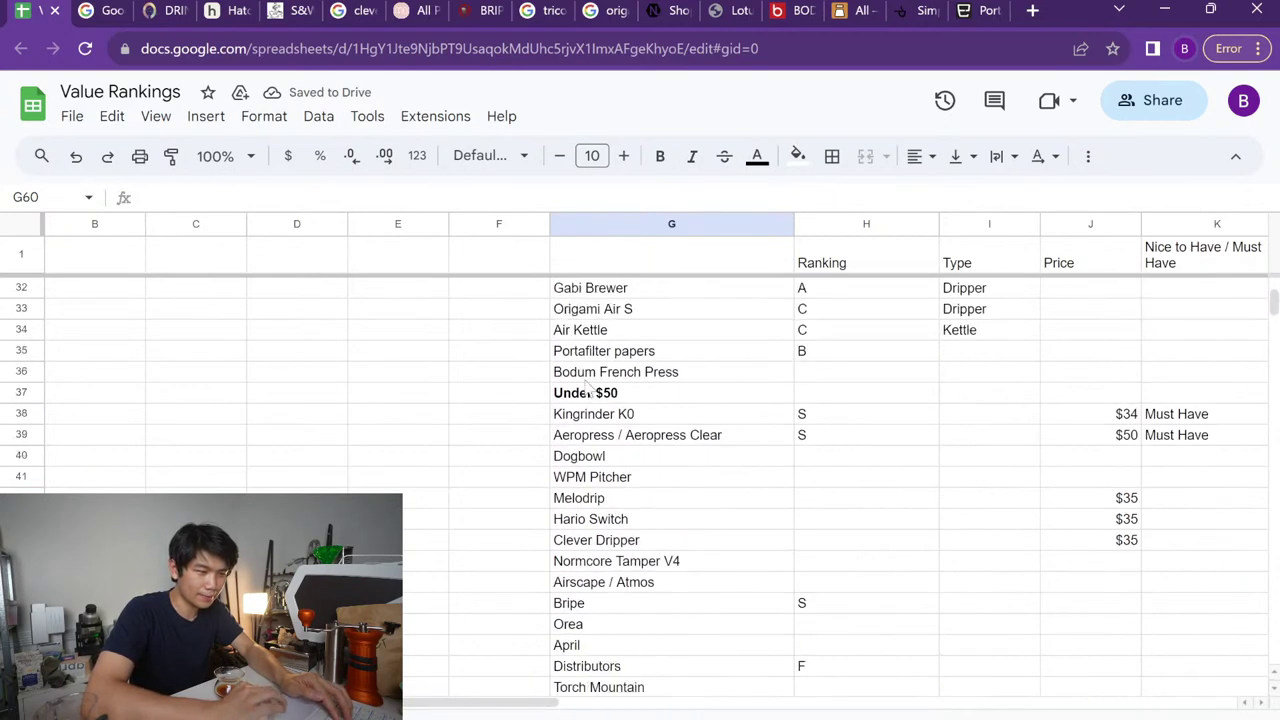
click(18, 393)
right_click(18, 393)
click(67, 395)
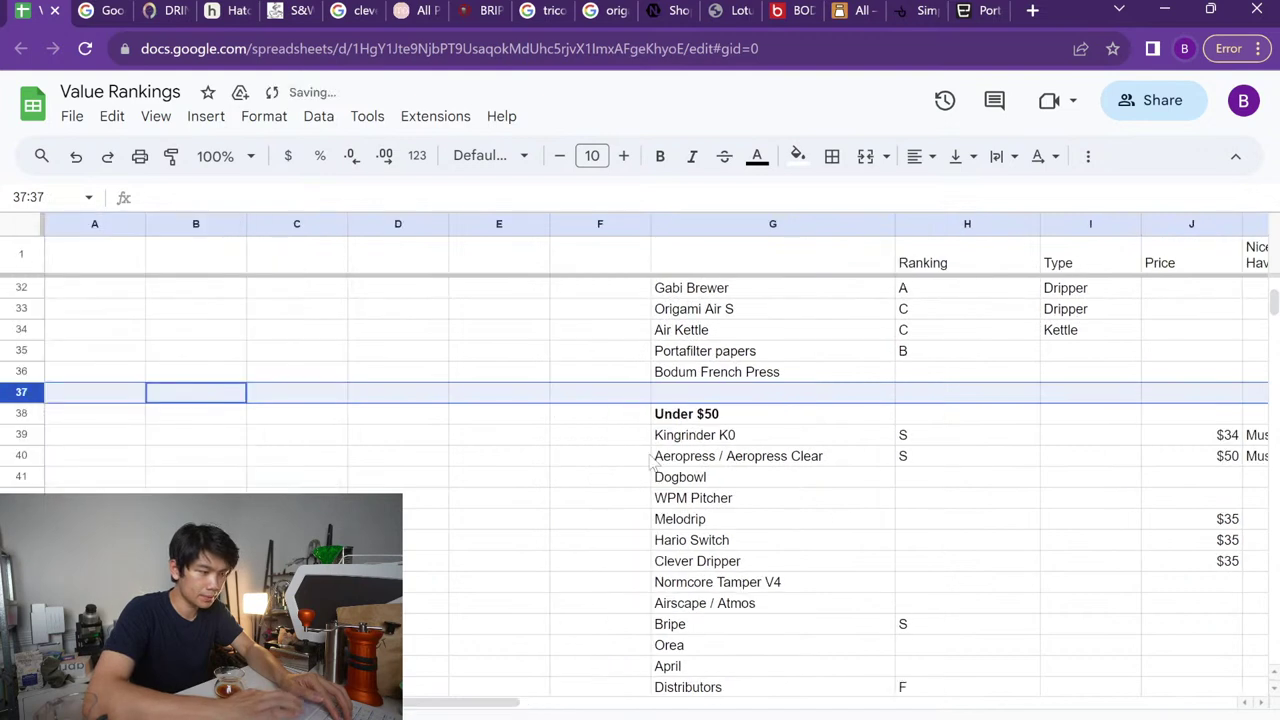
Add Fellow Stagg Glasses below NotNeutral Vero in the Under $50 list
scroll(850, 537, right, 3)
scroll(850, 537, left, 2)
scroll(850, 537, down, 2)
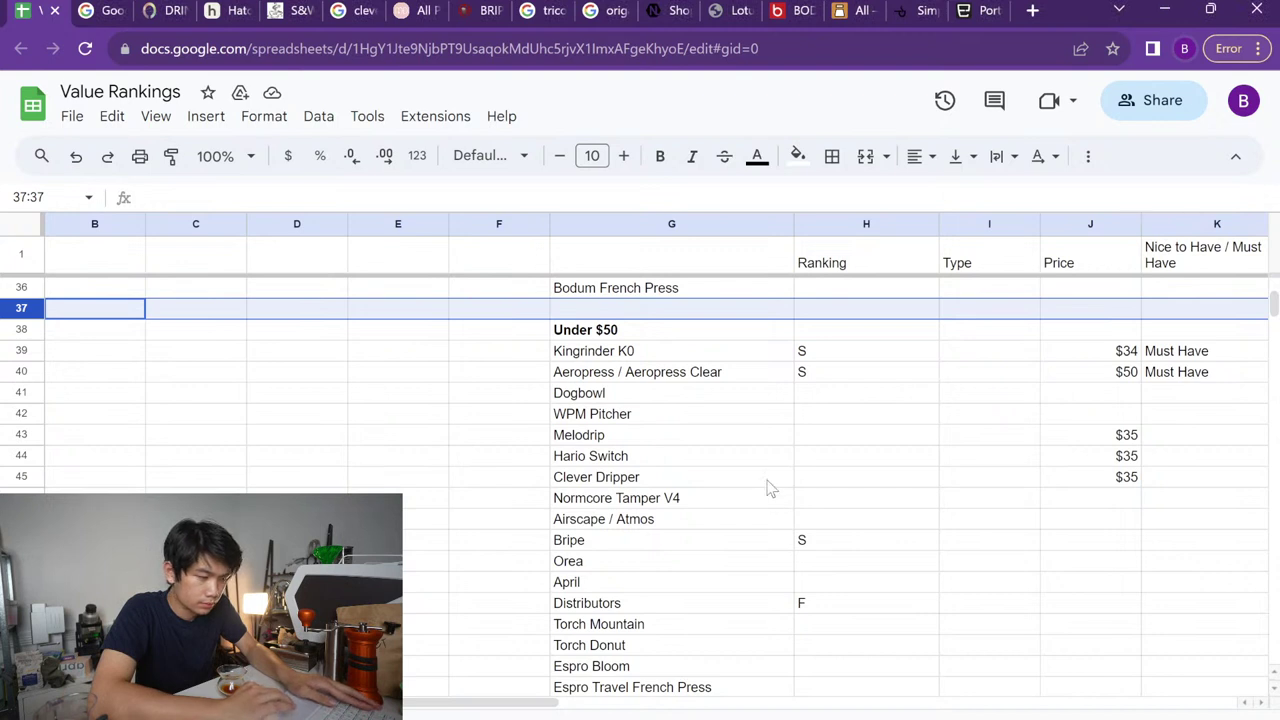
scroll(770, 487, down, 5)
click(636, 539)
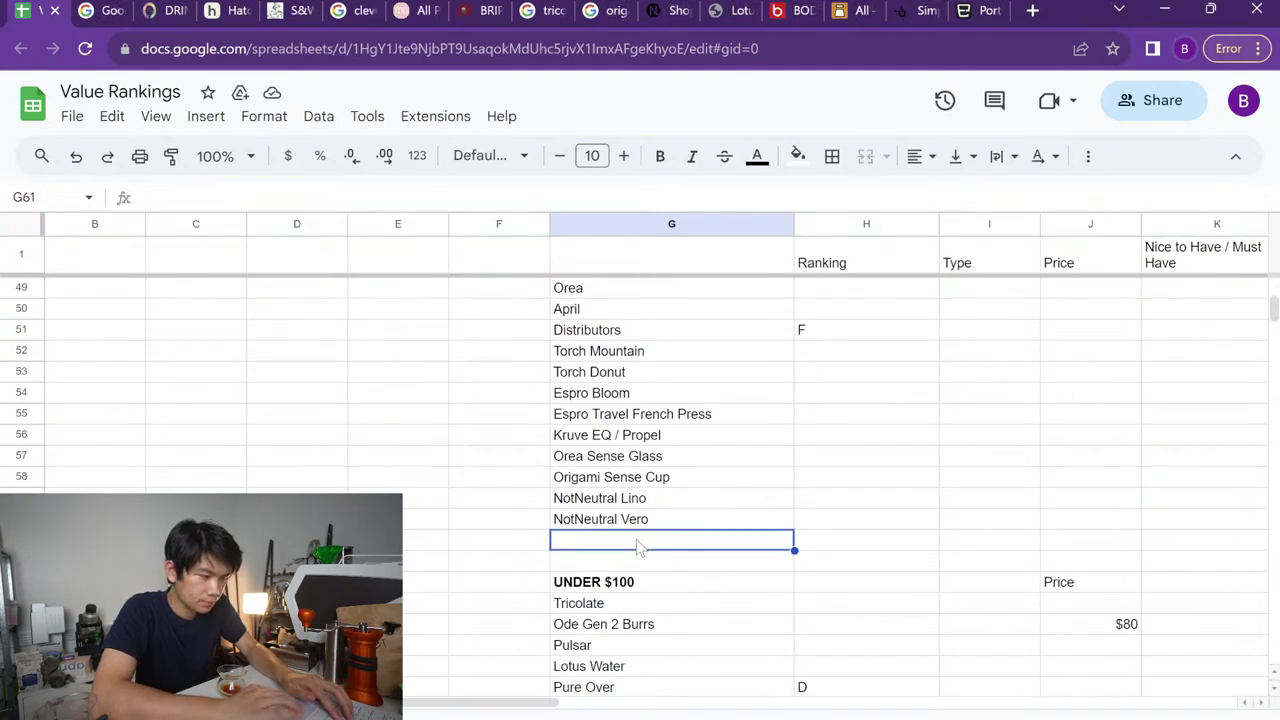
text(Fellow )
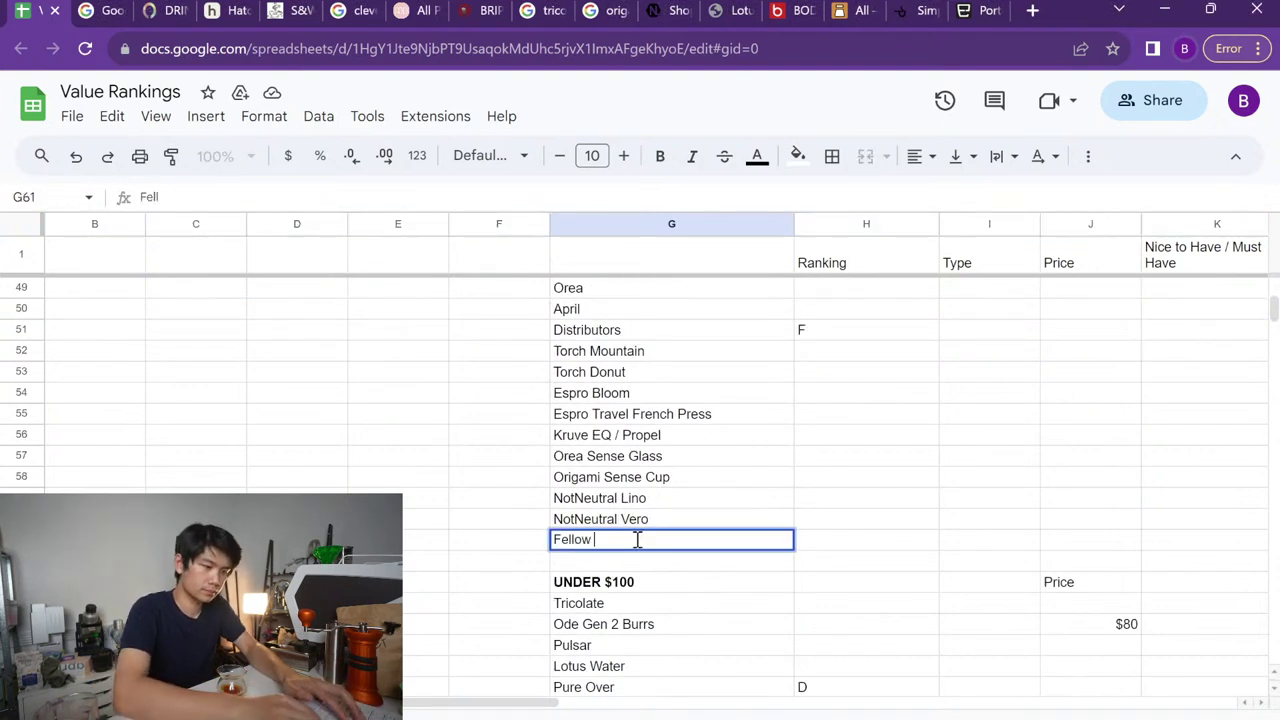
text(Stagg Glasses)
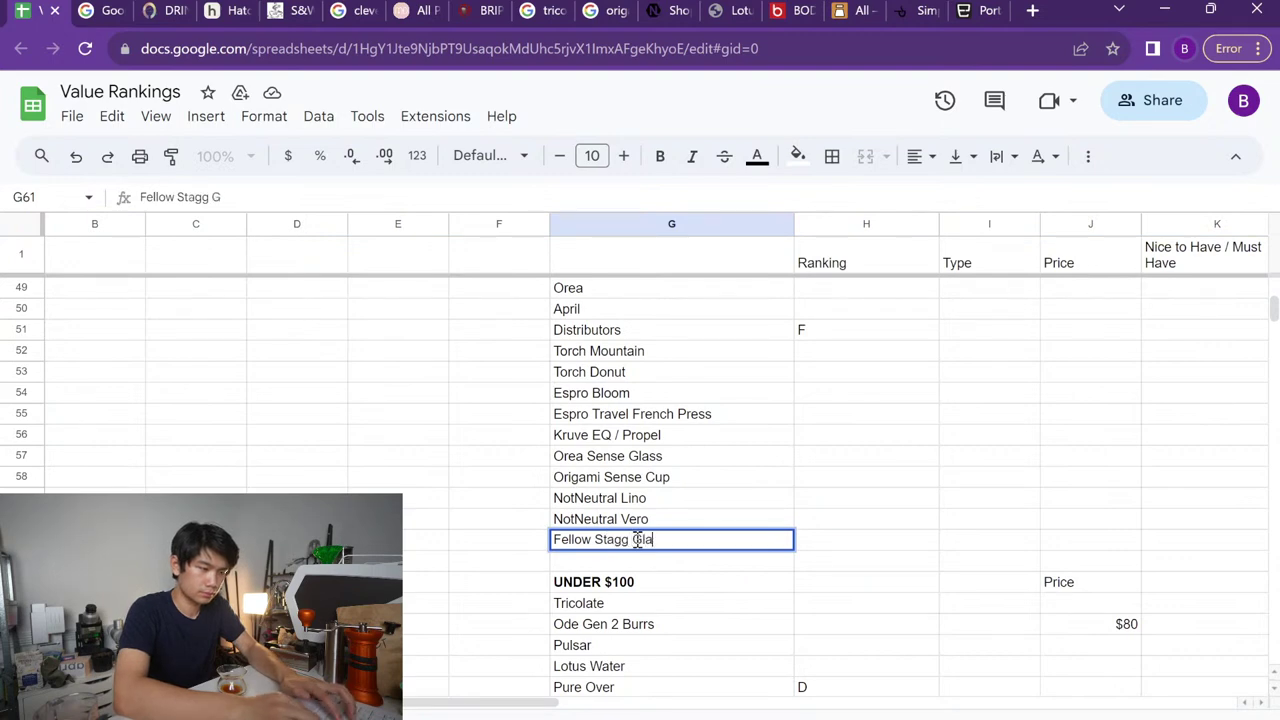
key(Return)
scroll(637, 545, up, 3)
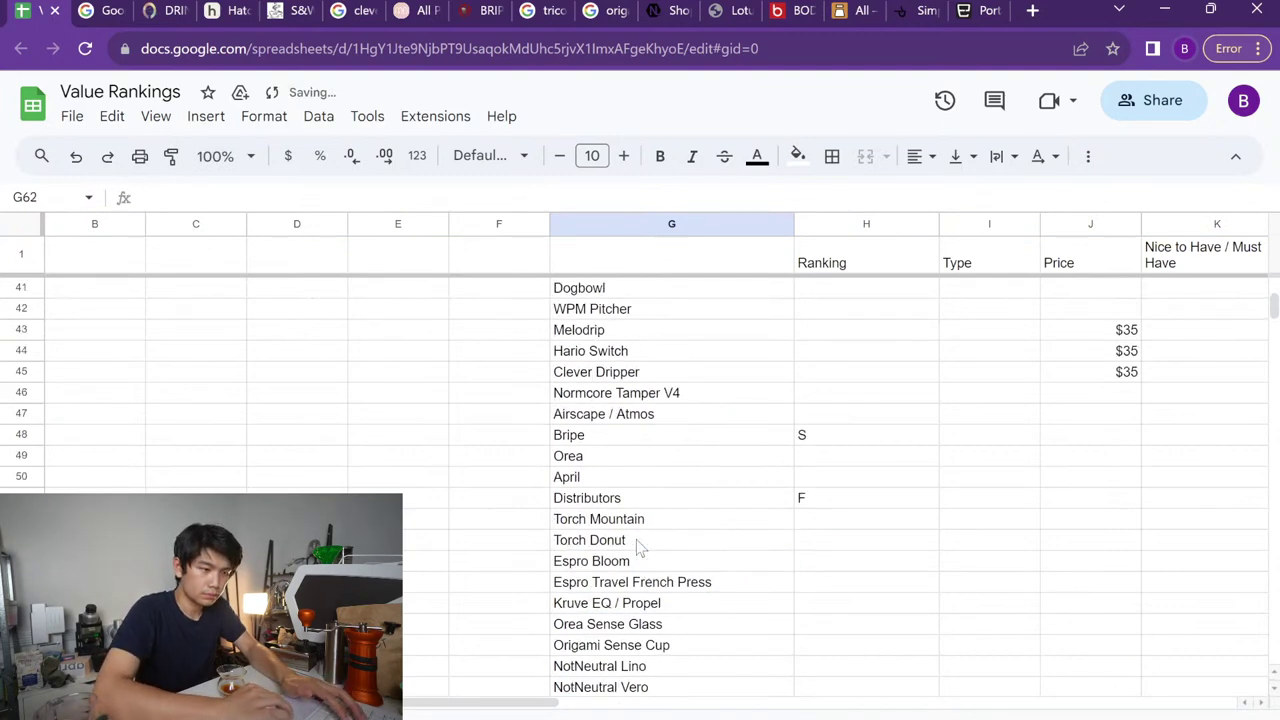
Assign ranking S to Orea in the Under $50 list
scroll(637, 545, down, 1)
scroll(637, 545, up, 3)
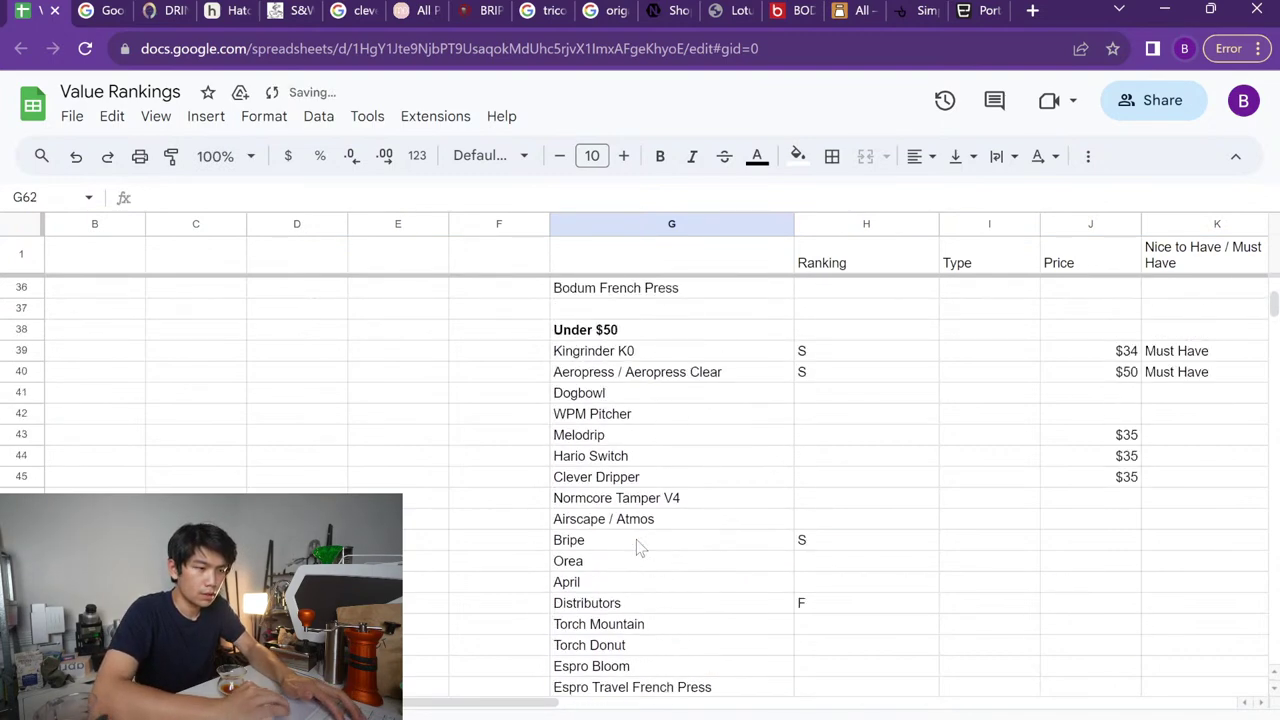
click(826, 564)
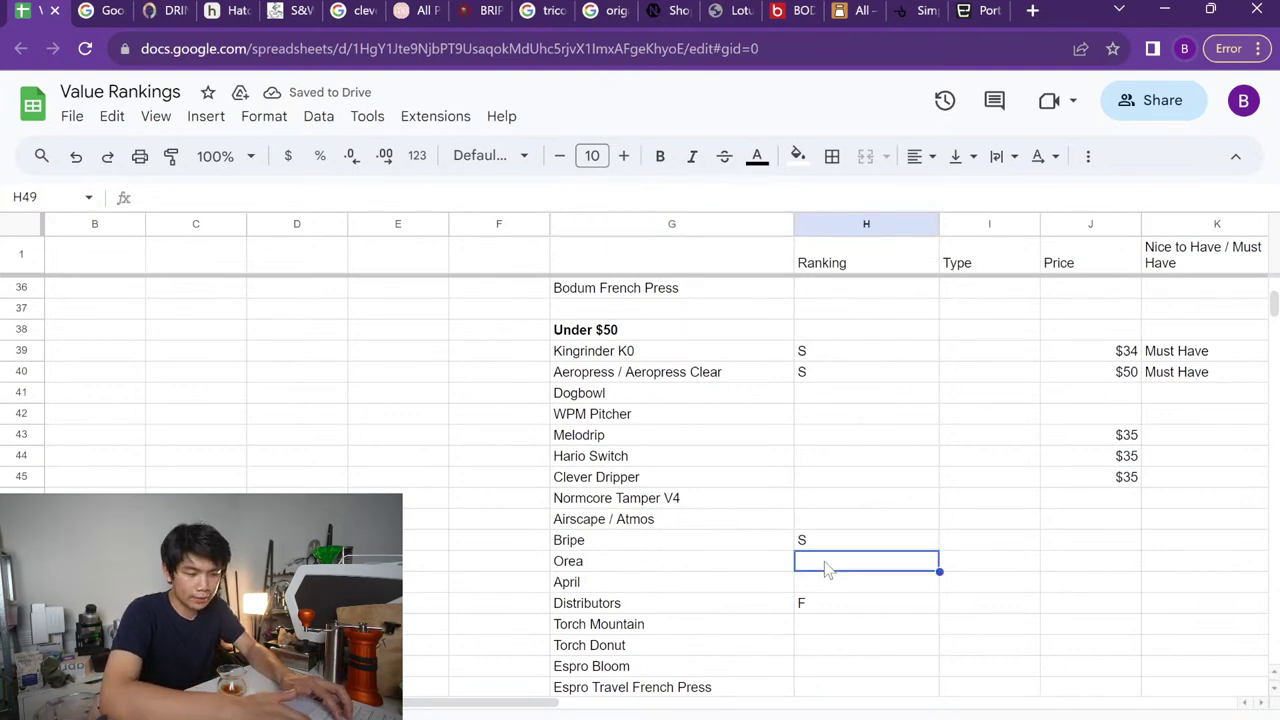
text(S)
key(Return)
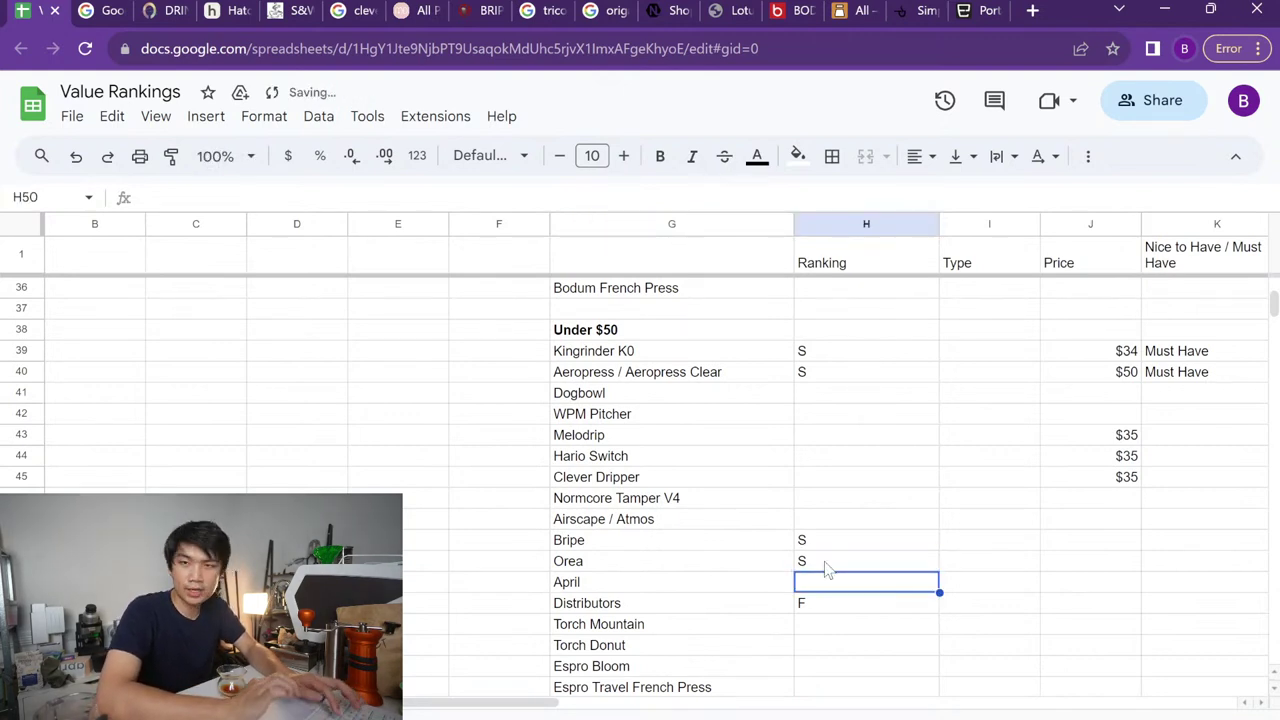
Assign ranking B to Dogbowl in the Under $50 list
click(801, 396)
key(Down)
key(Down)
key(Up)
key(Up)
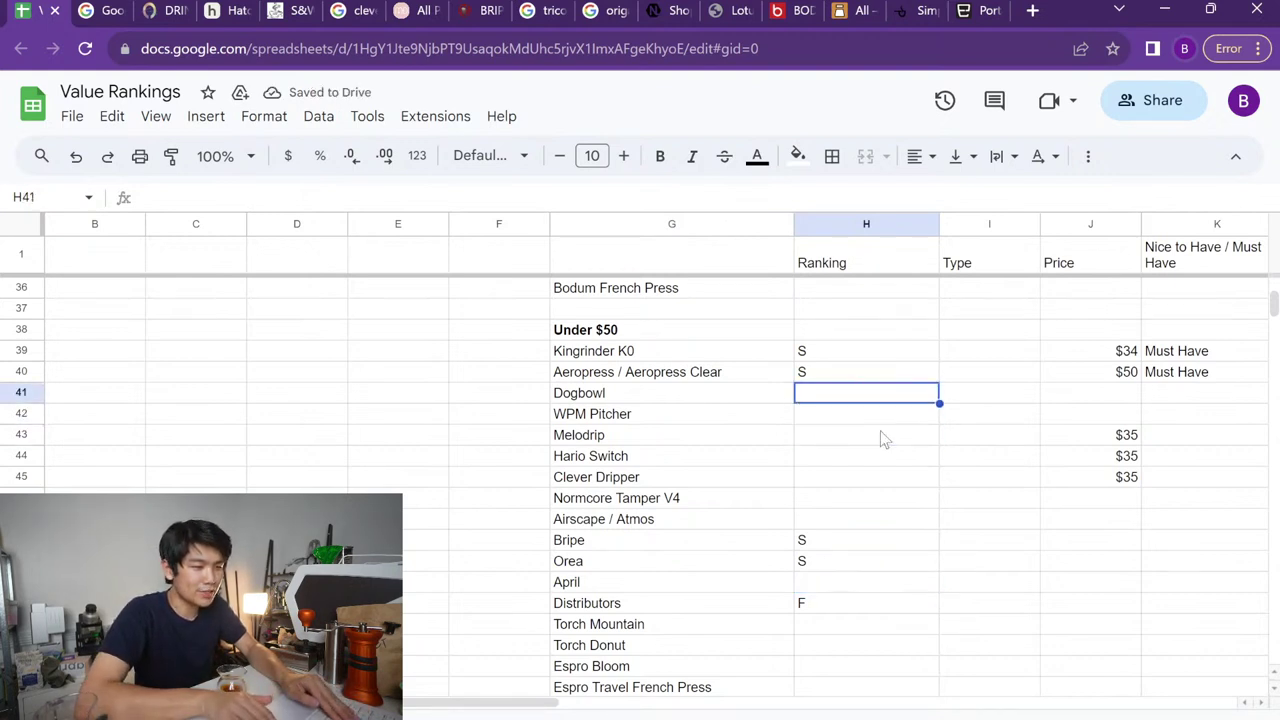
key(Down)
key(Up)
key(Up)
key(Down)
text(B)
key(Return)
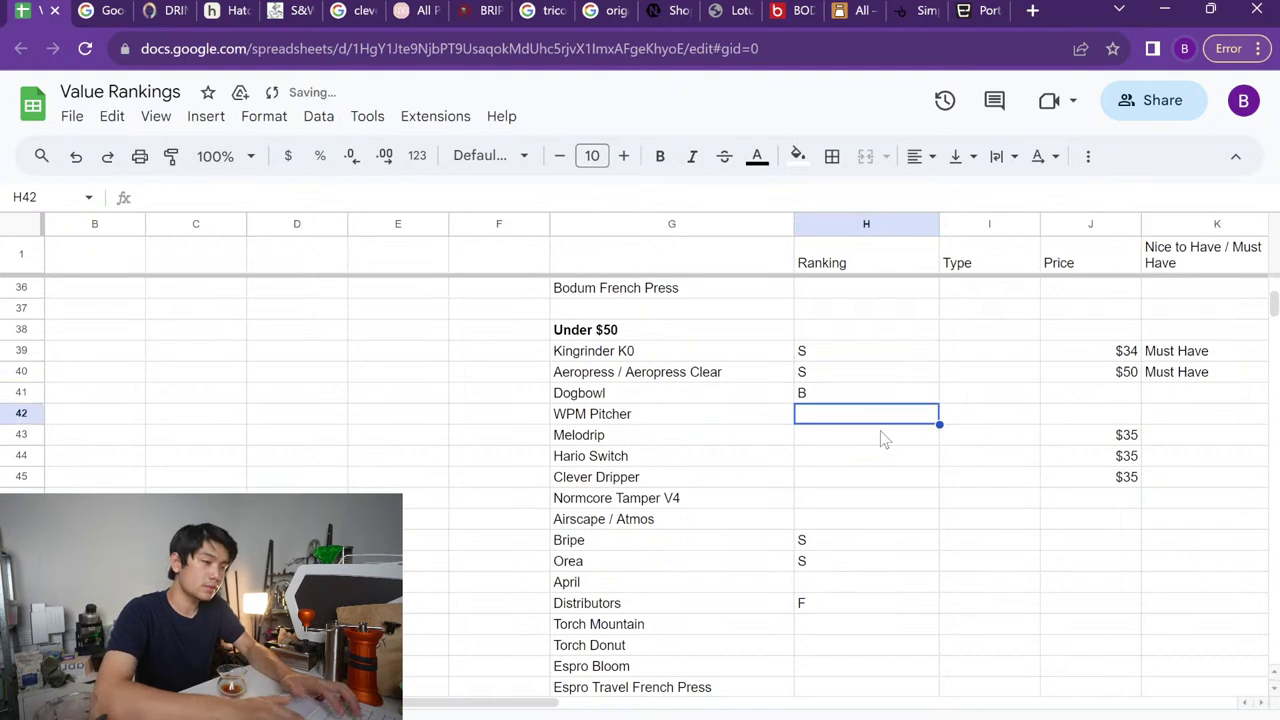
Rank both WPM Pitcher and Melodrip as A in the Under $50 list
text(A)
key(Return)
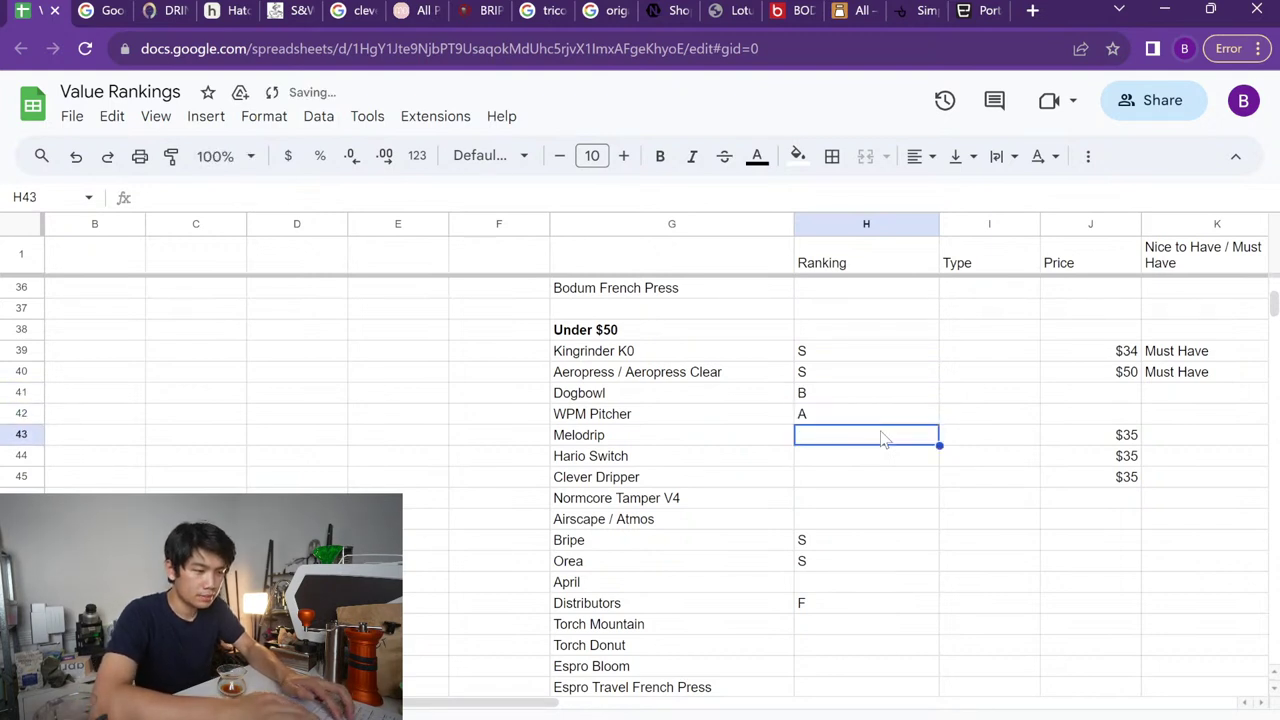
text(A)
key(Return)
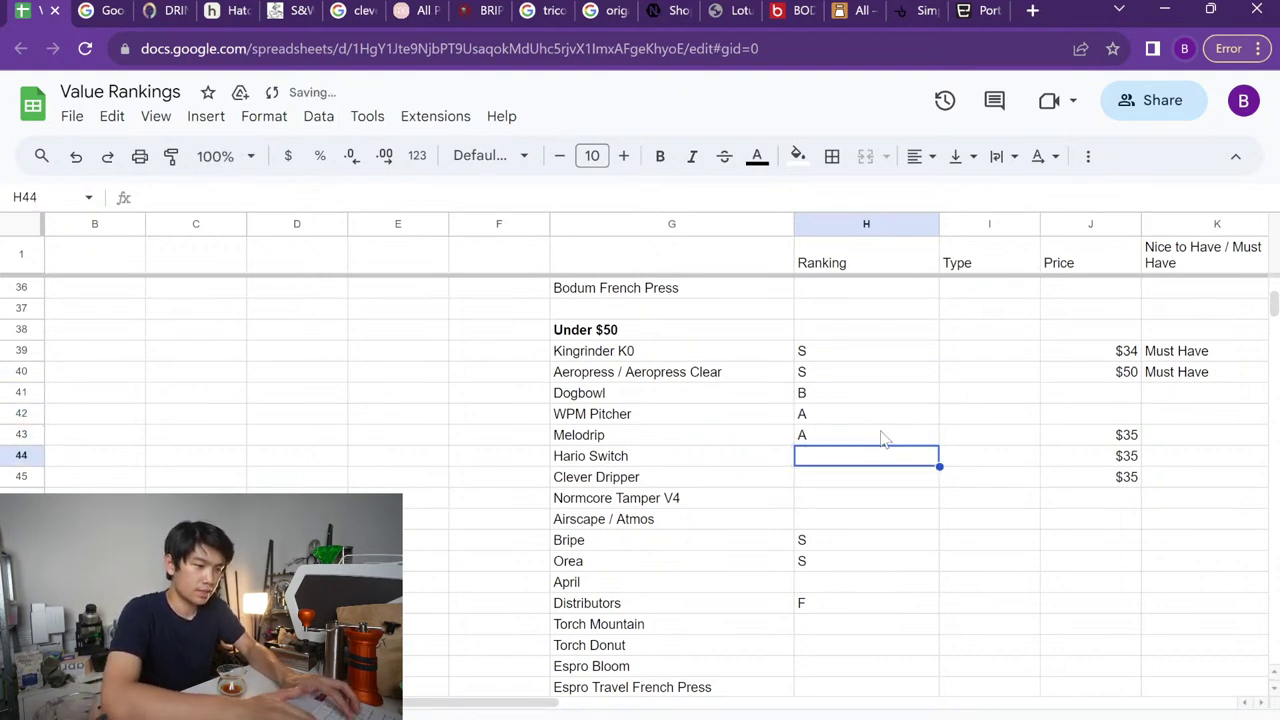
Rank Hario Switch and Clever Dripper as S and Normcore Tamper V4 as B
text(S)
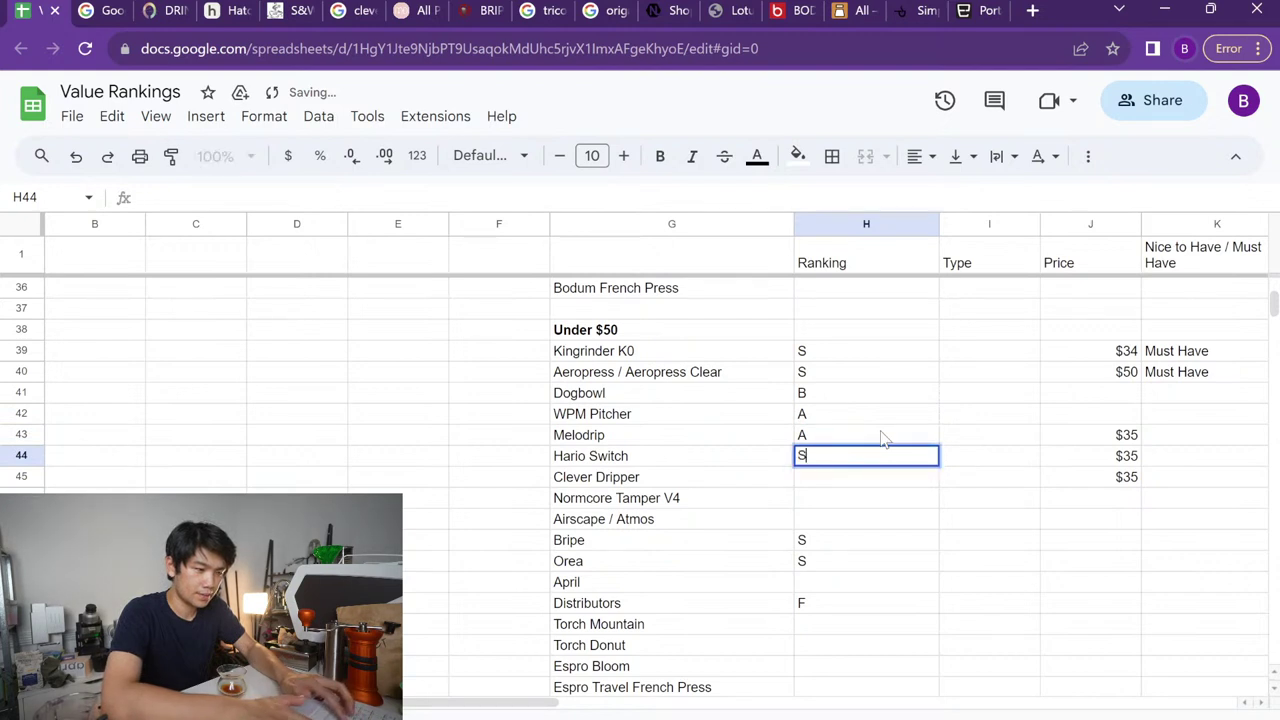
key(Return)
text(S)
key(Return)
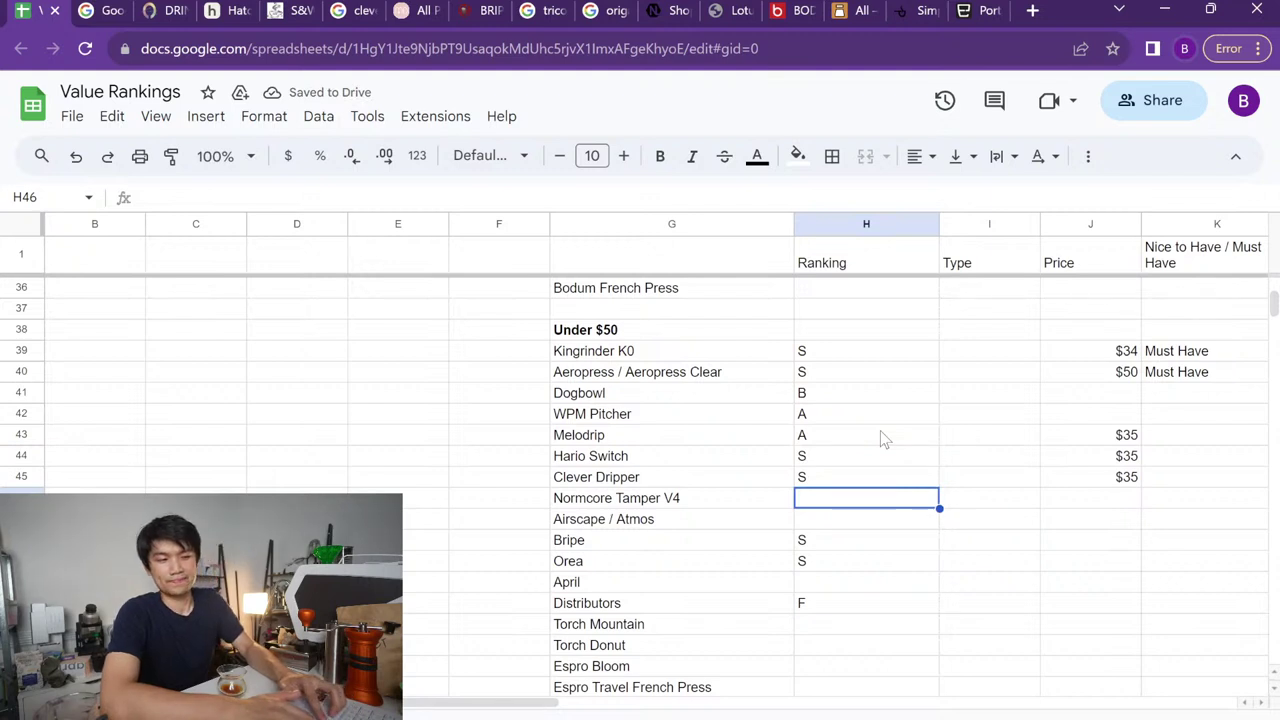
text(B)
key(Return)
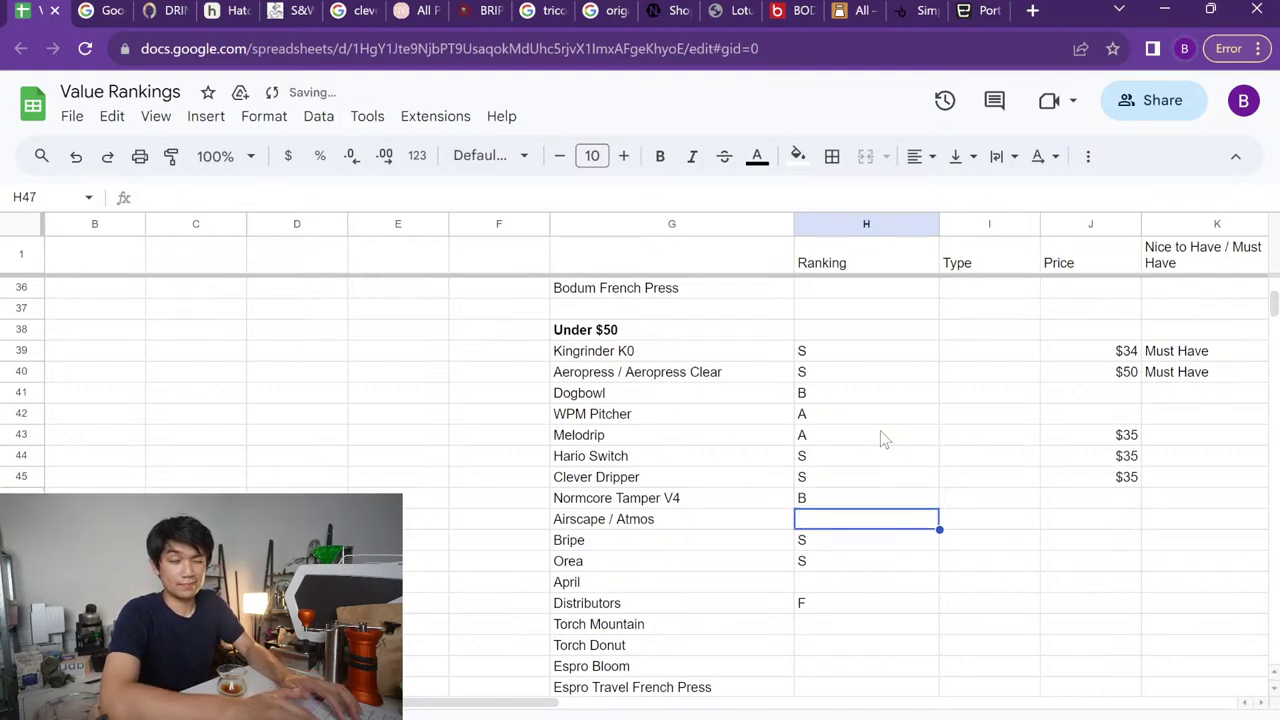
key(Up)
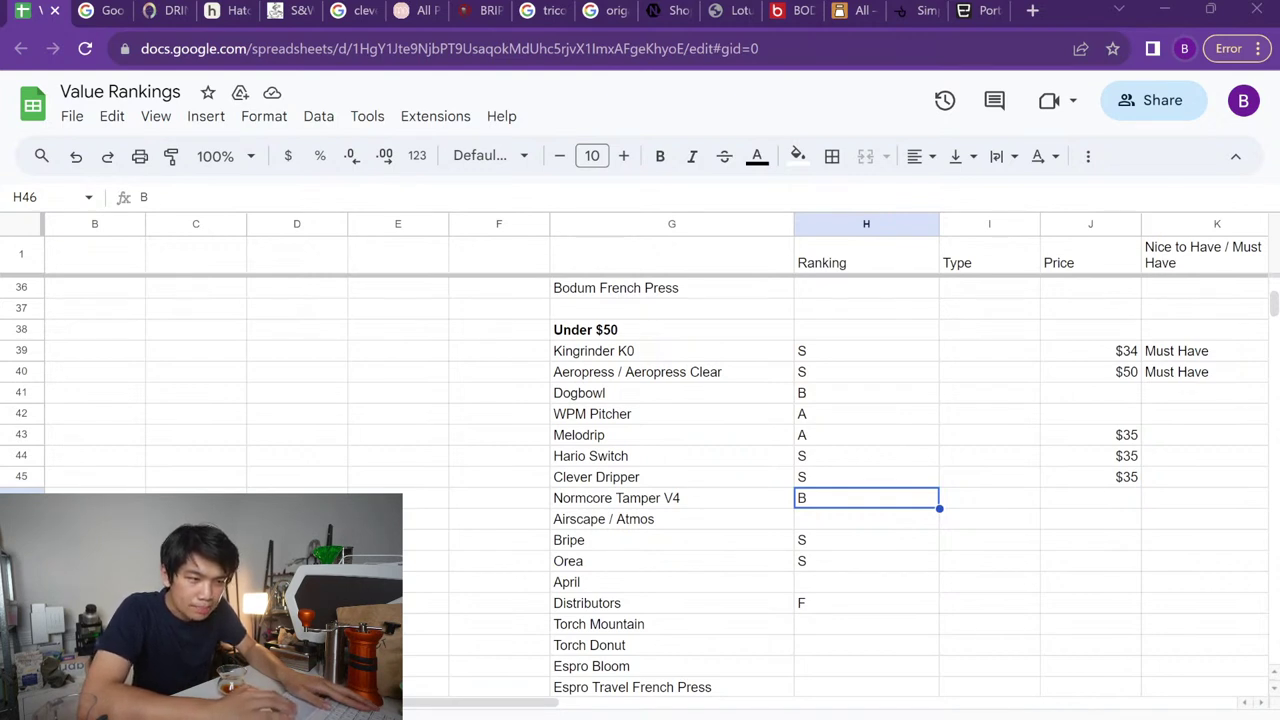
Search Google in a new tab for "beguko travel kettle" and open the Amazon listing of the 16 Oz Travel Kettle with Temperature Control
scroll(613, 575, down, 2)
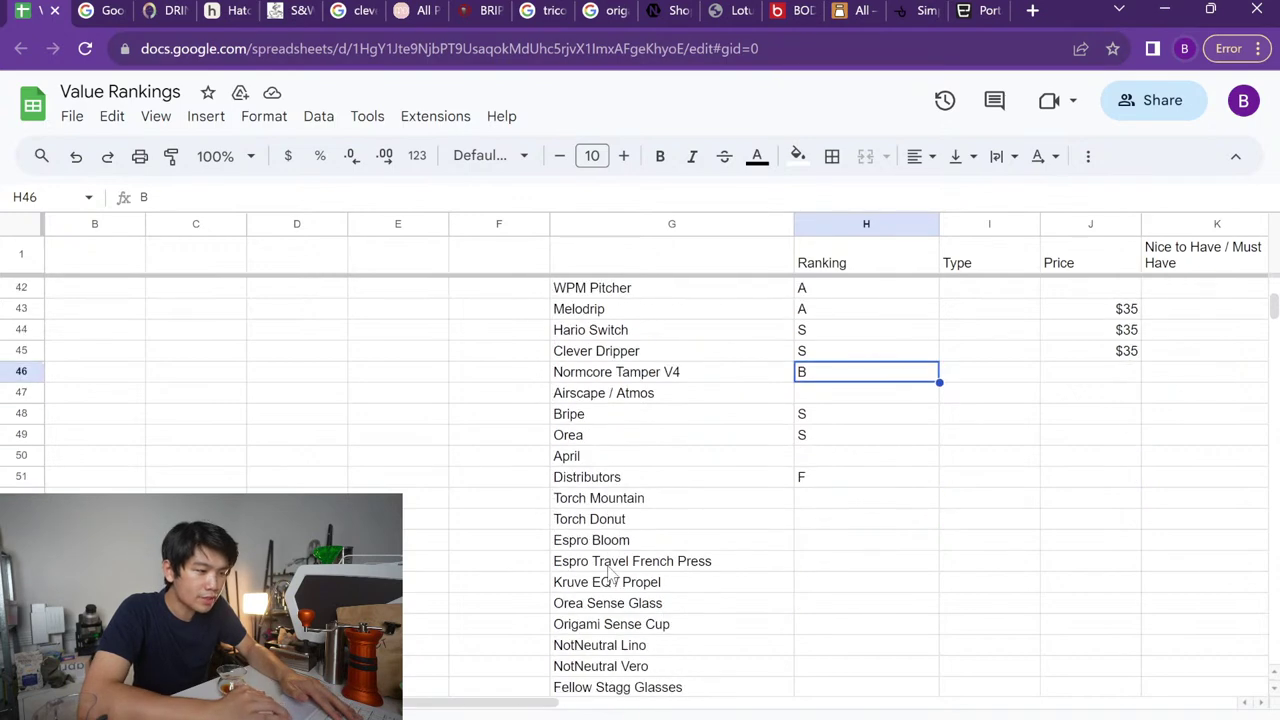
key(ctrl+t)
text(beguko tra)
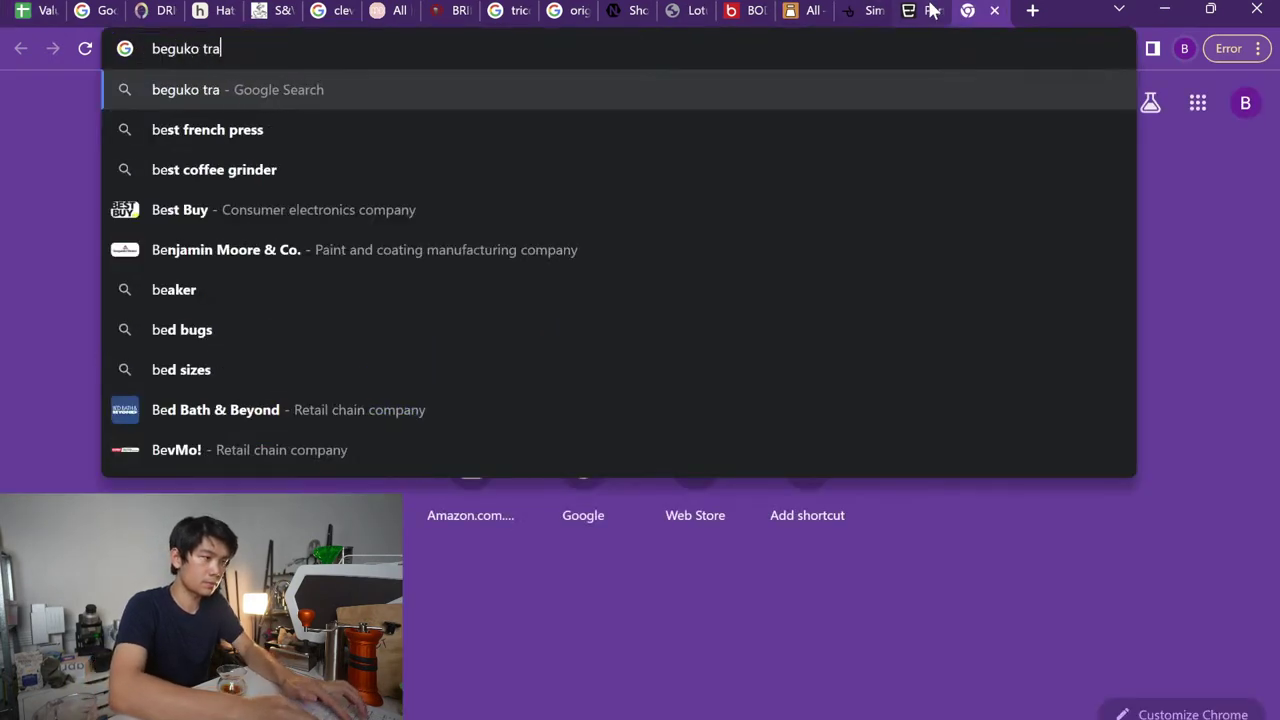
text(vel kettle)
key(Return)
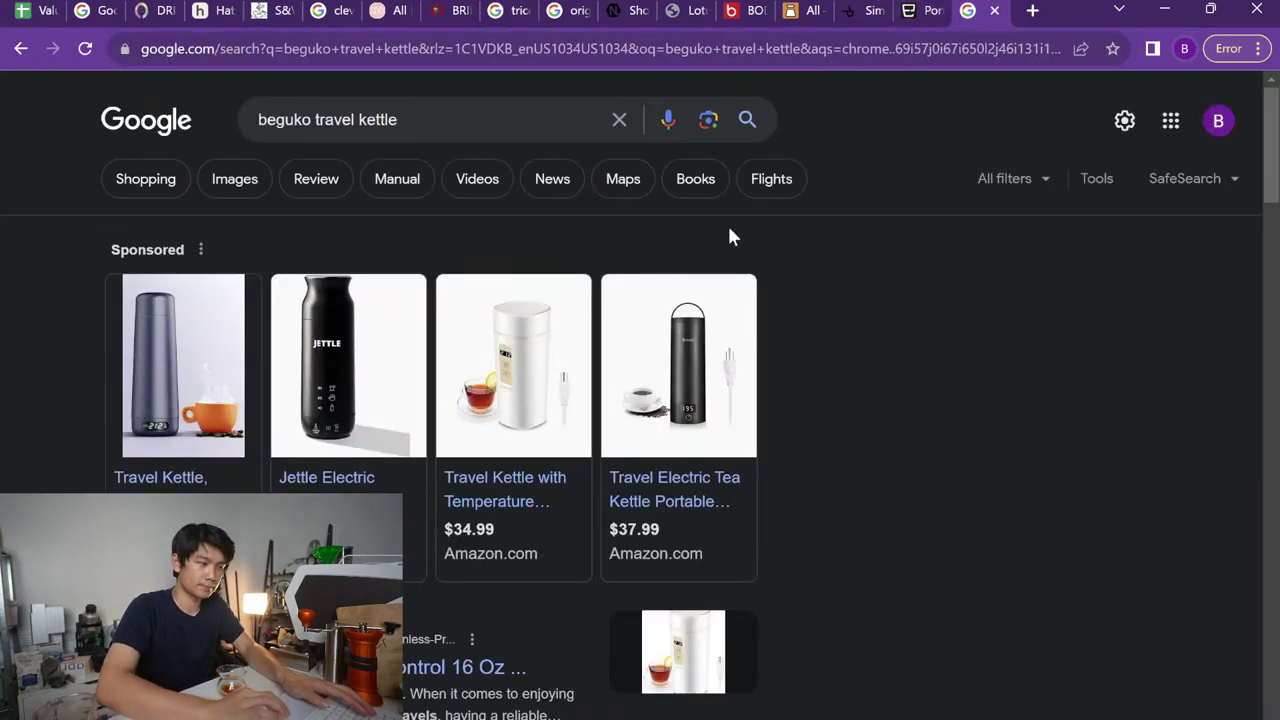
scroll(666, 525, down, 3)
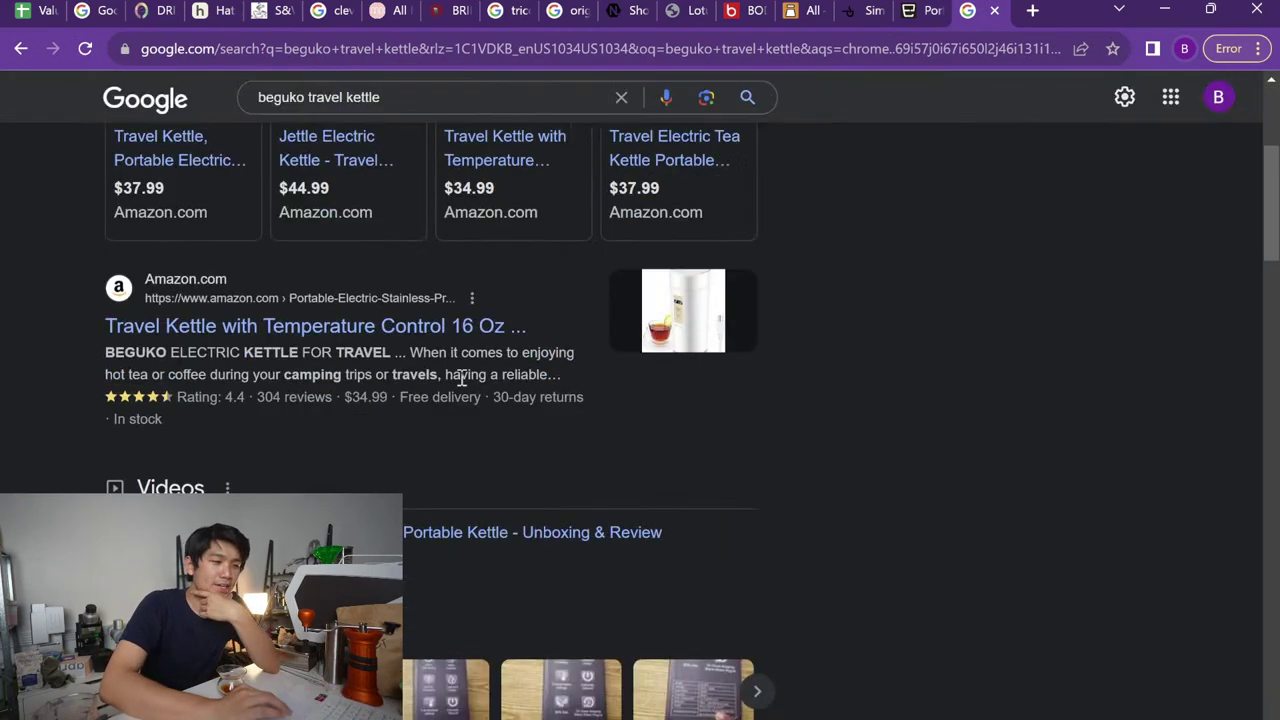
click(438, 336)
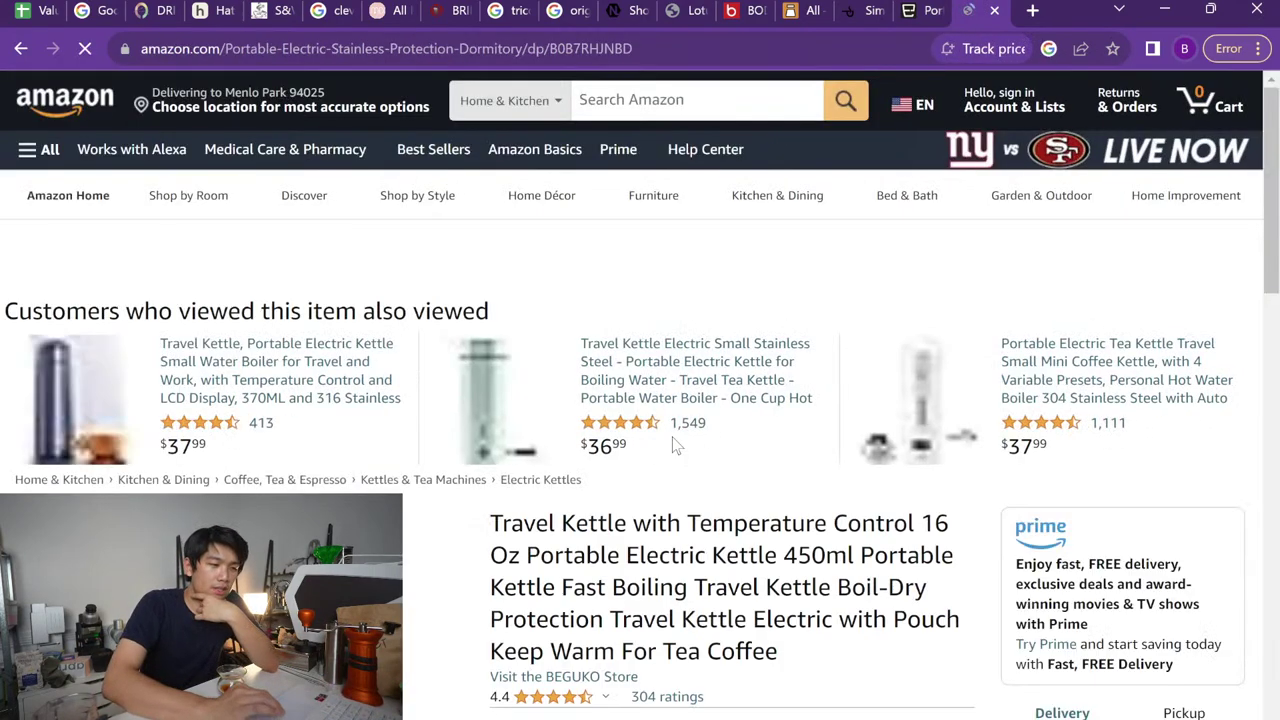
Check the BEGUKO kettle's price and details, and browse the related travel kettles rated 4 stars and above with their prices
scroll(670, 625, down, 5)
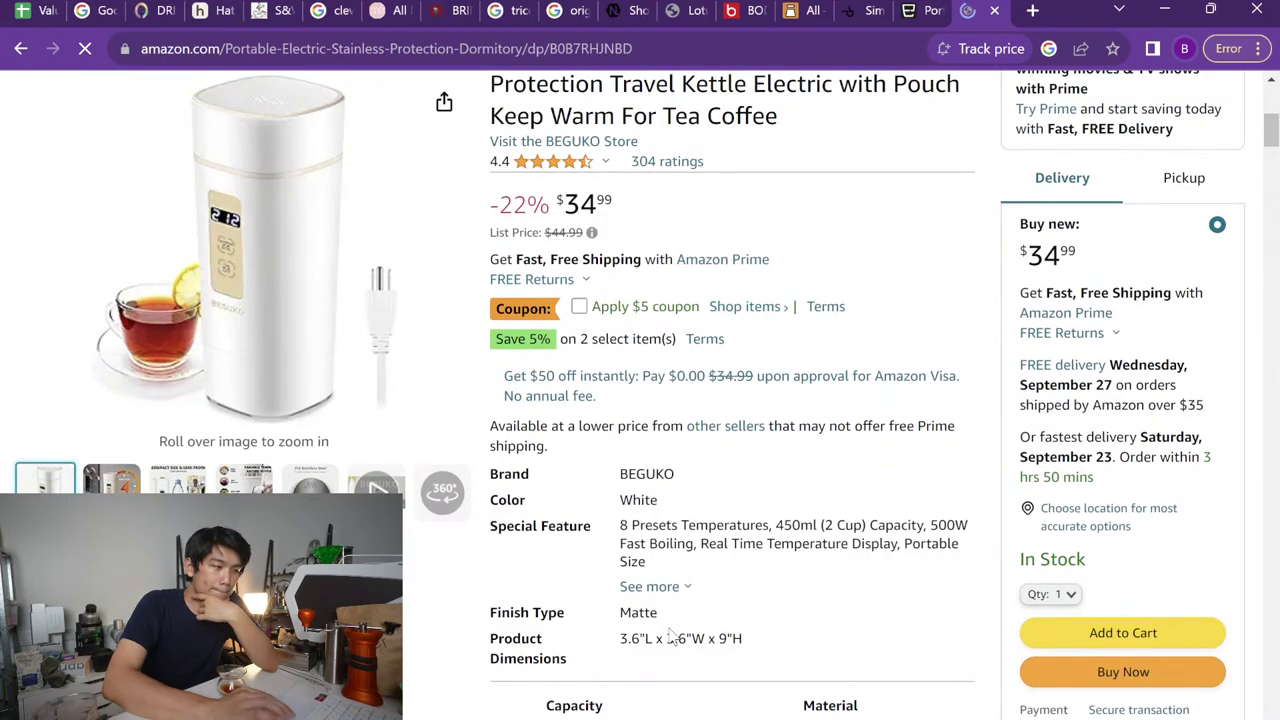
scroll(648, 412, down, 5)
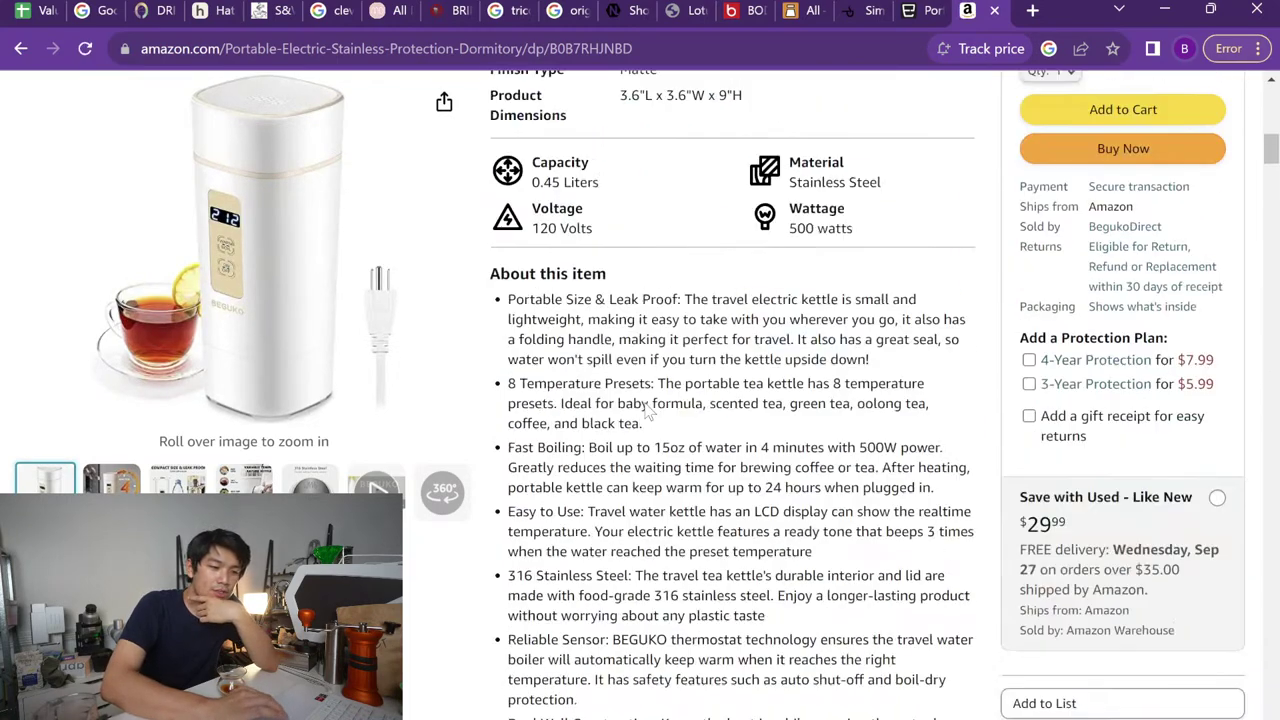
scroll(648, 412, down, 20)
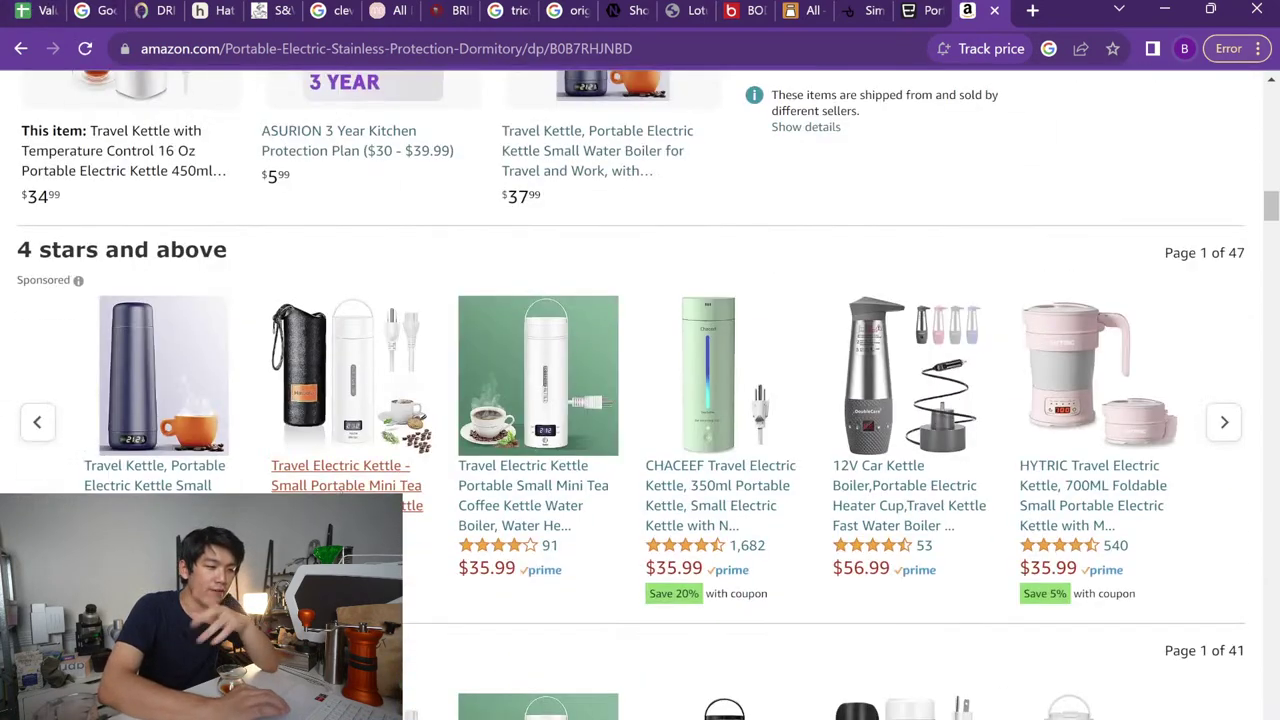
scroll(668, 545, down, 4)
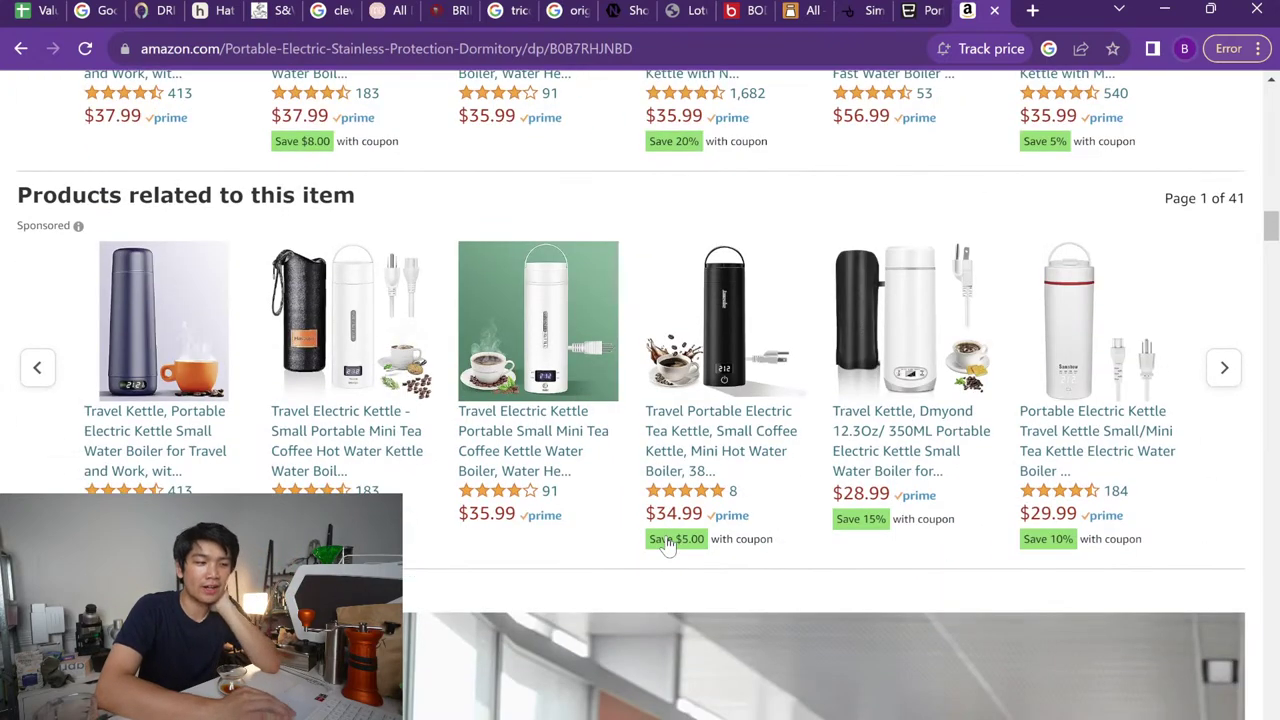
scroll(668, 545, up, 3)
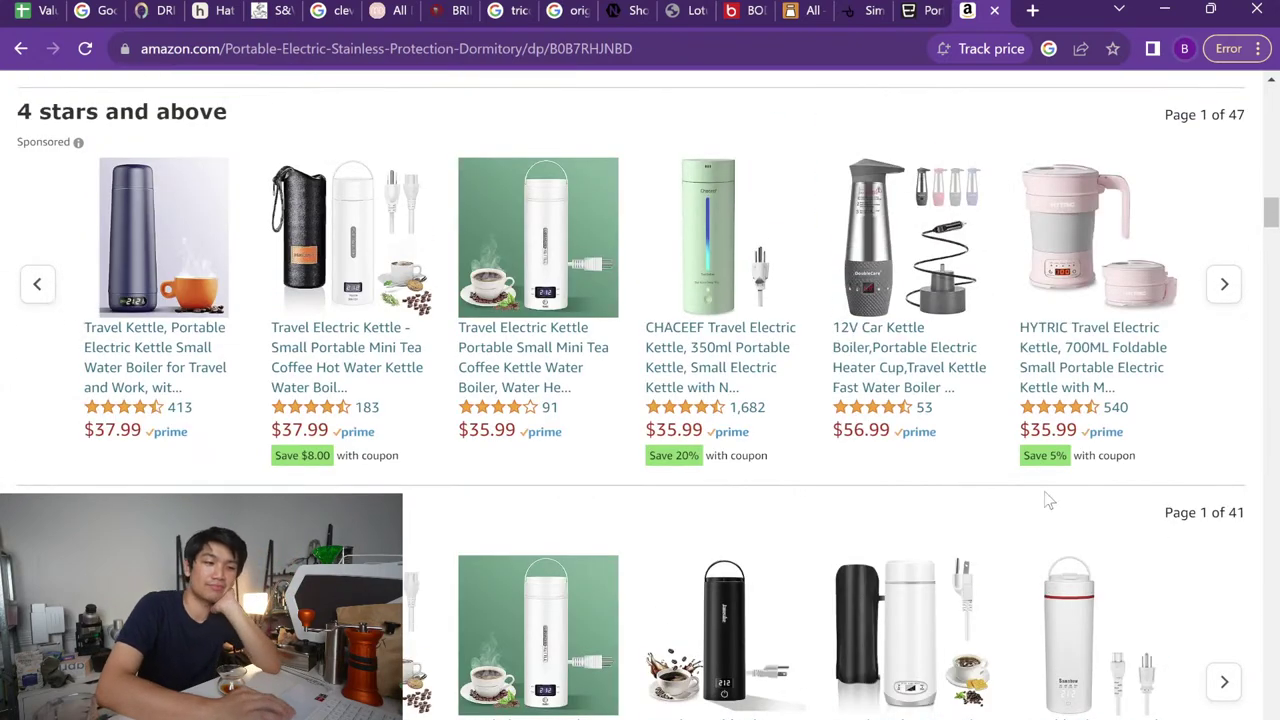
click(1219, 299)
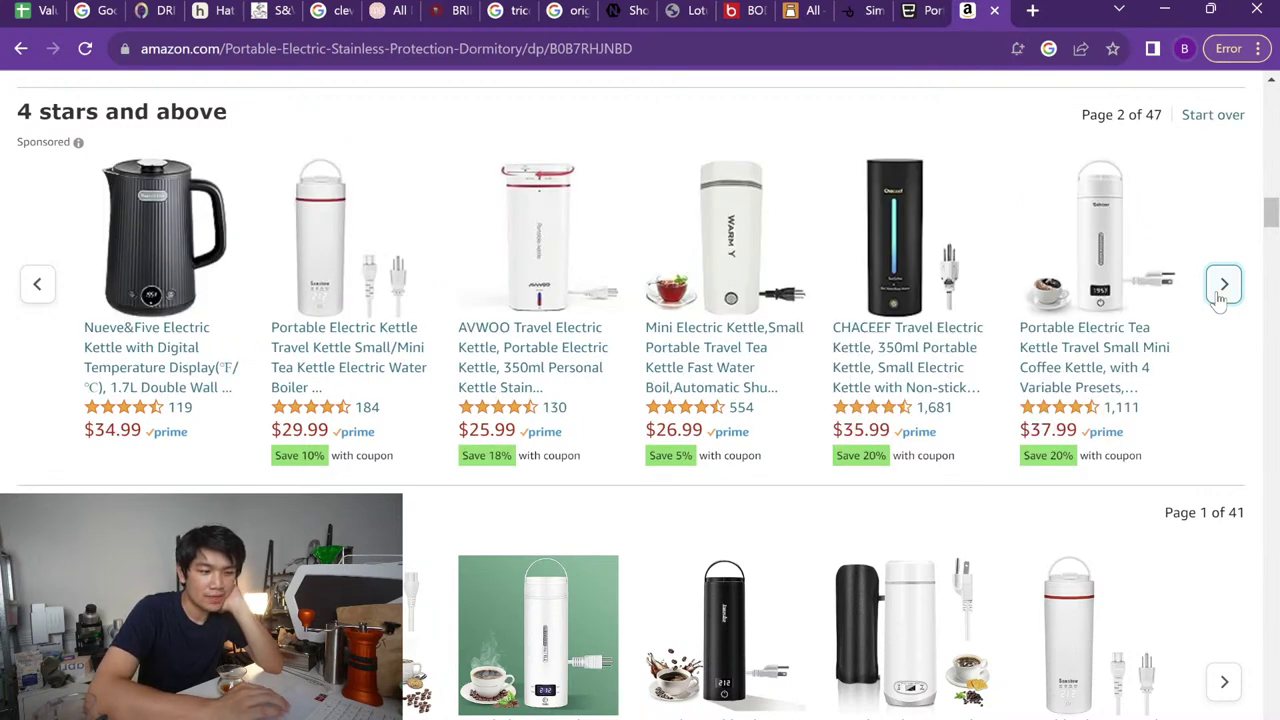
click(1221, 292)
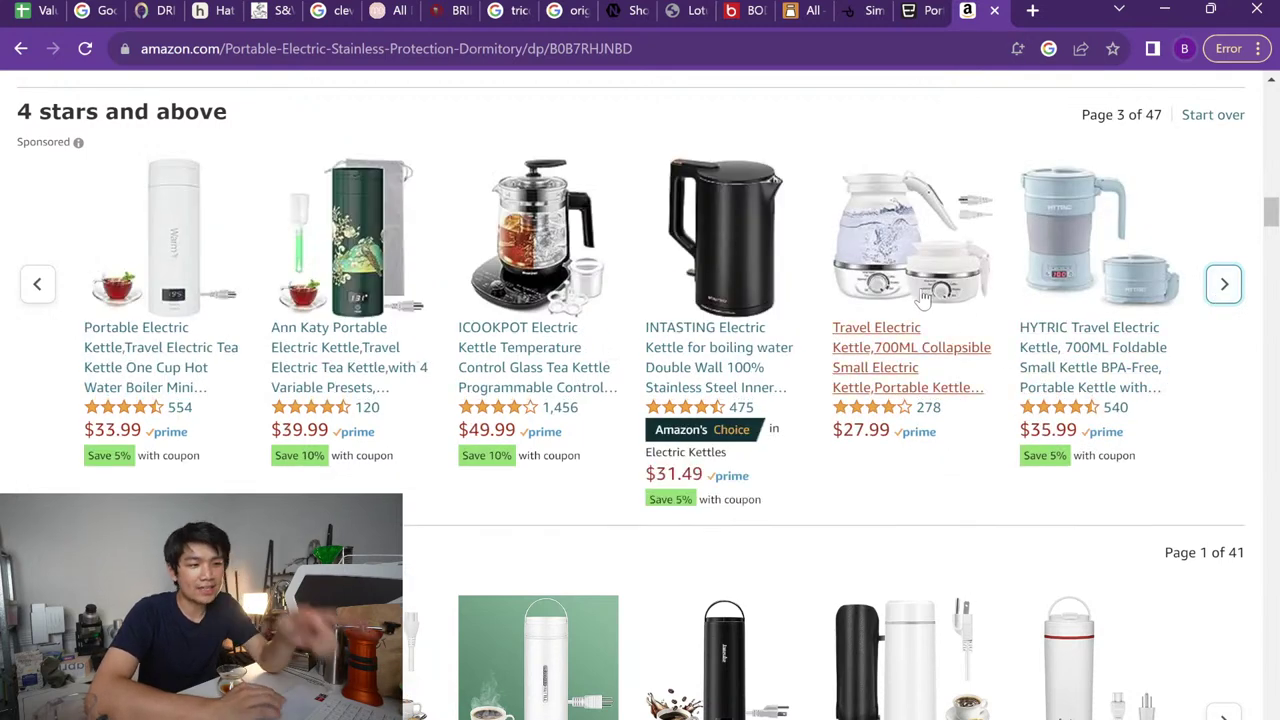
Return to the Value Rankings spreadsheet and add Foldable / Travel Kettle below Fellow Stagg Glasses
click(30, 10)
scroll(450, 530, down, 3)
click(625, 434)
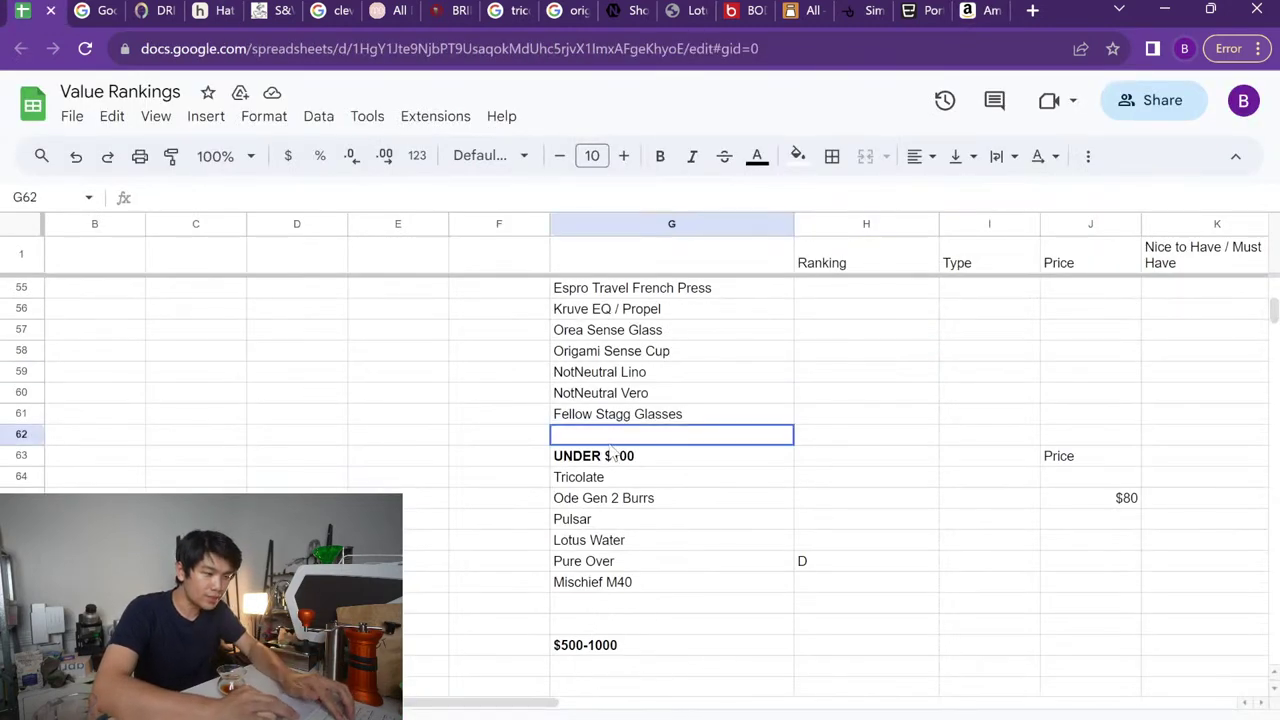
text(Foldable /)
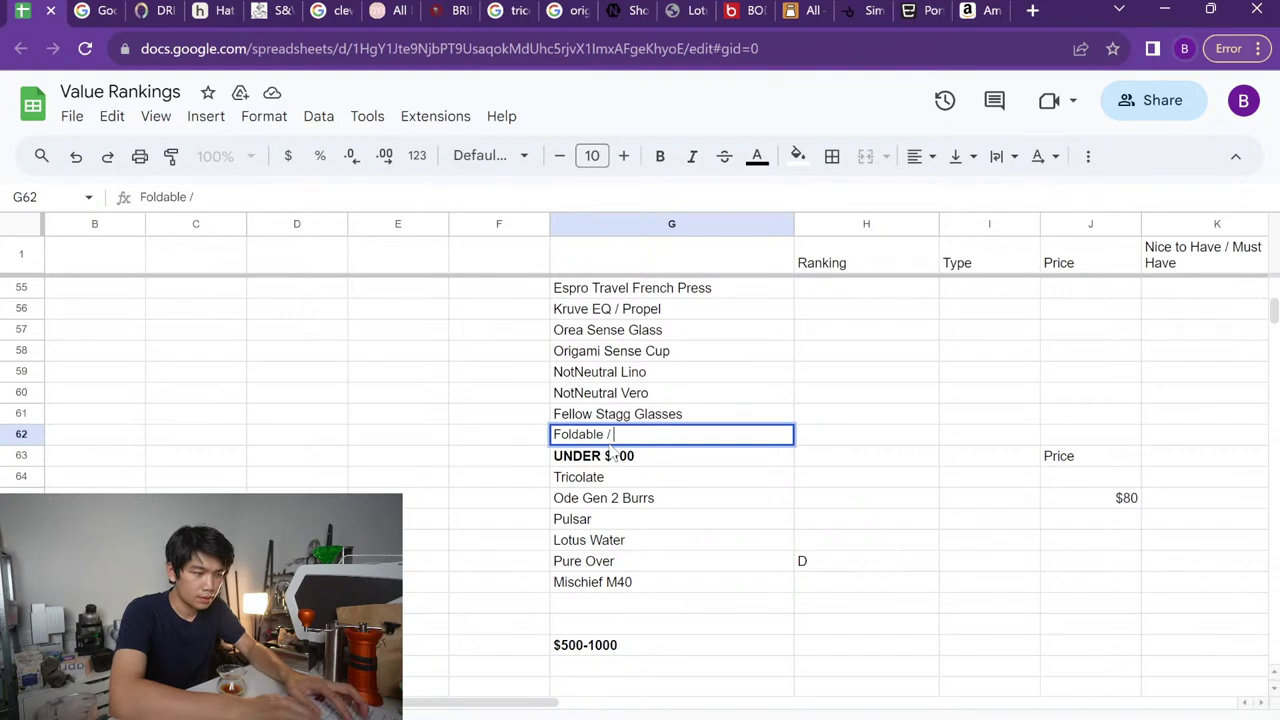
text( Travel Kettle)
key(Return)
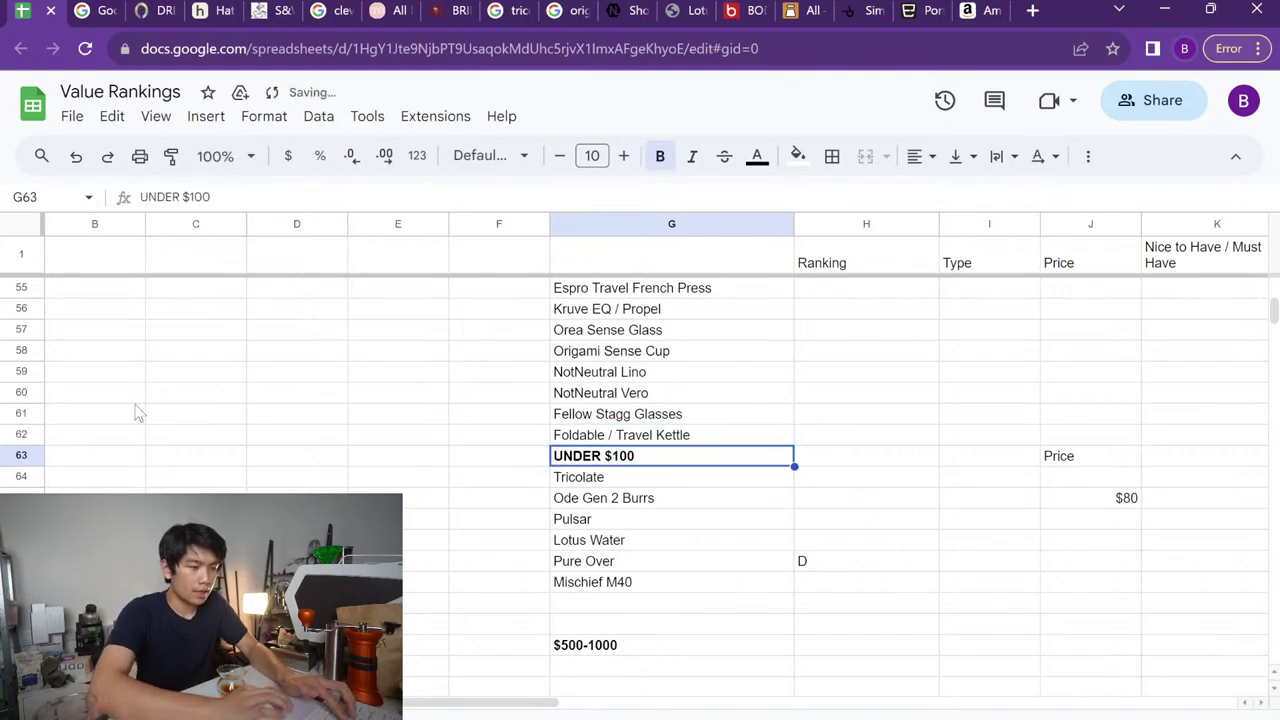
Insert an empty row above the UNDER $100 heading to separate it from Foldable / Travel Kettle
click(21, 455)
right_click(21, 455)
click(115, 382)
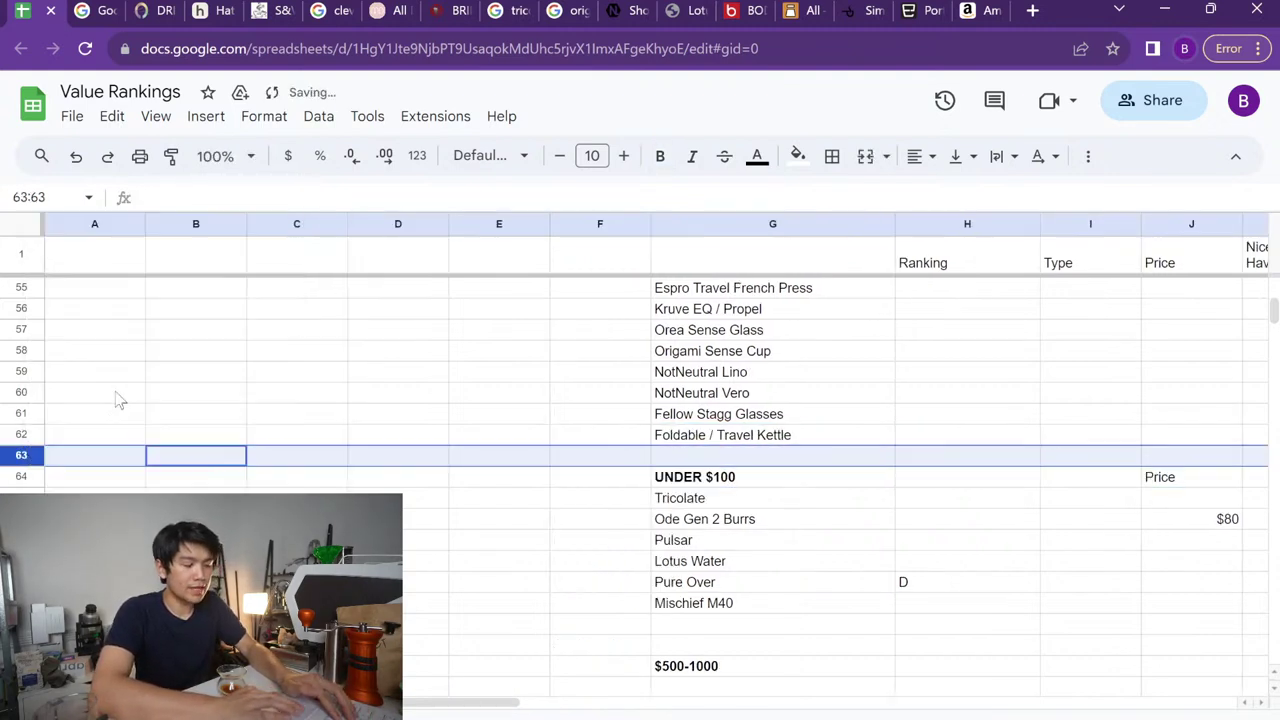
scroll(805, 608, right, 1)
scroll(805, 608, up, 3)
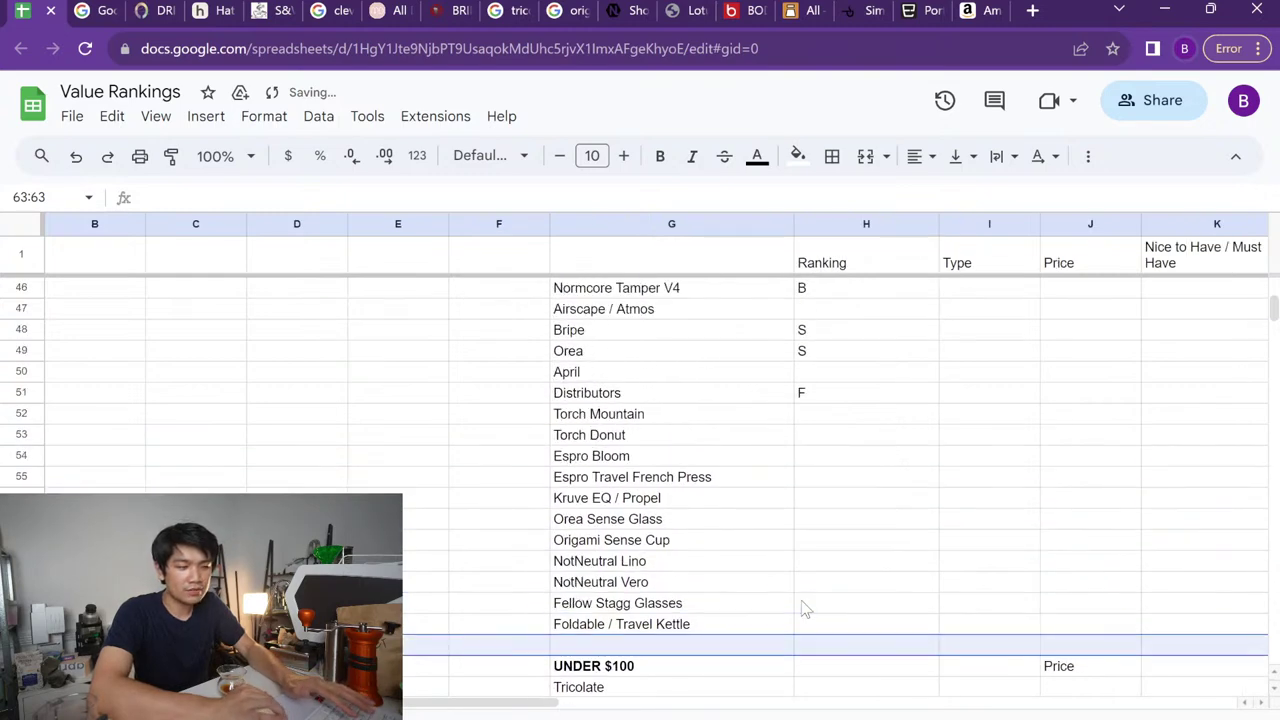
Search Google in a new tab for "pakt kettle" and look through the results for the Pakt Coffee Kit
click(699, 442)
scroll(700, 448, down, 5)
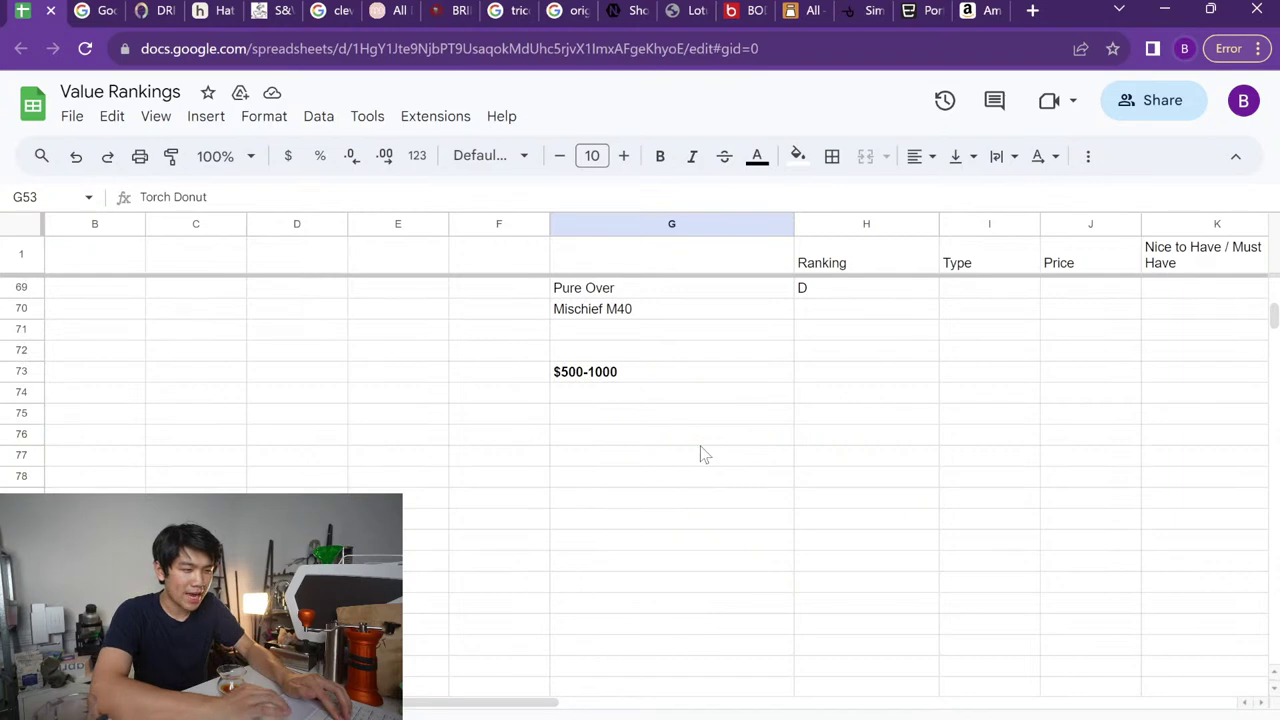
scroll(645, 472, up, 2)
click(624, 458)
key(ctrl+t)
text(pakt kettle)
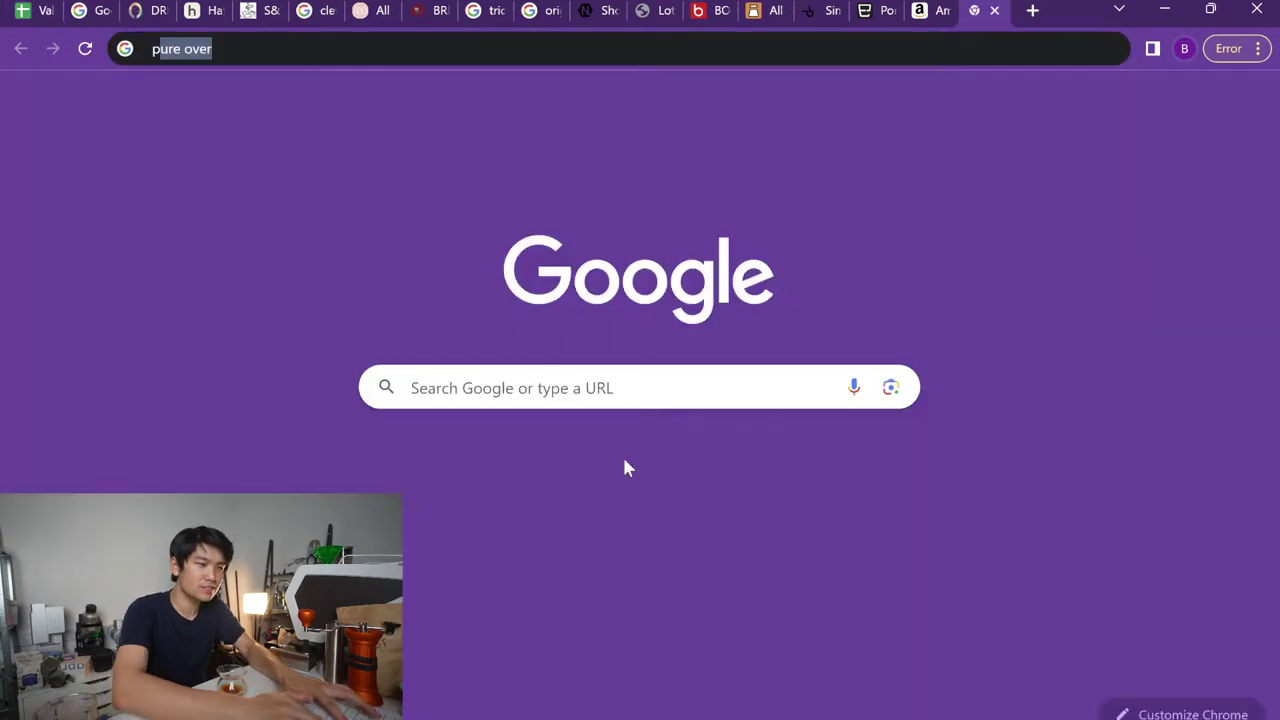
key(Return)
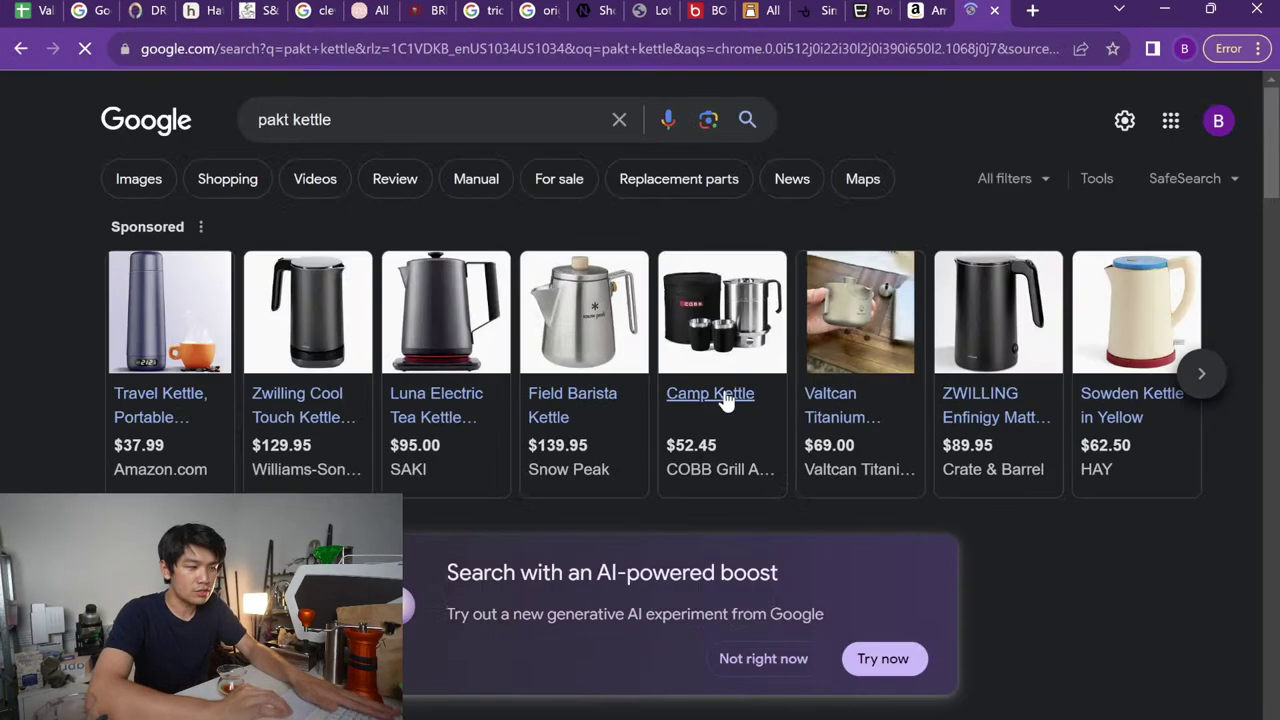
scroll(722, 400, down, 3)
scroll(345, 250, down, 3)
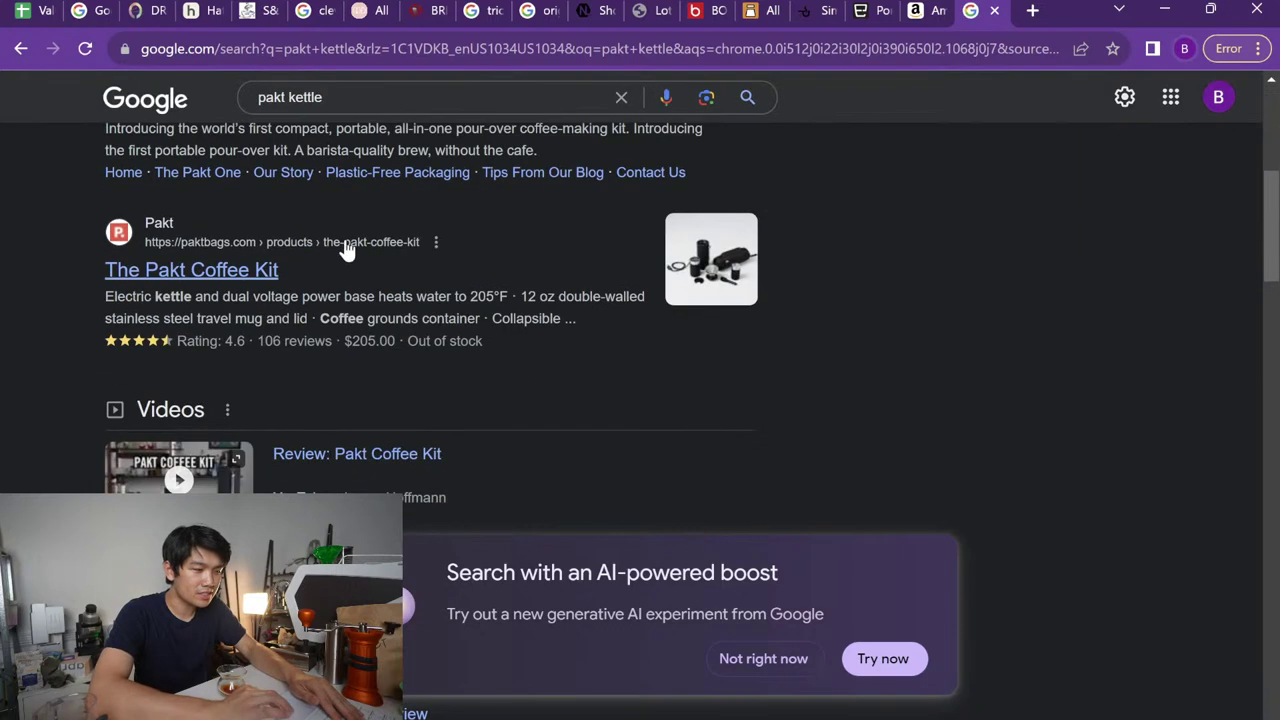
scroll(329, 206, up, 1)
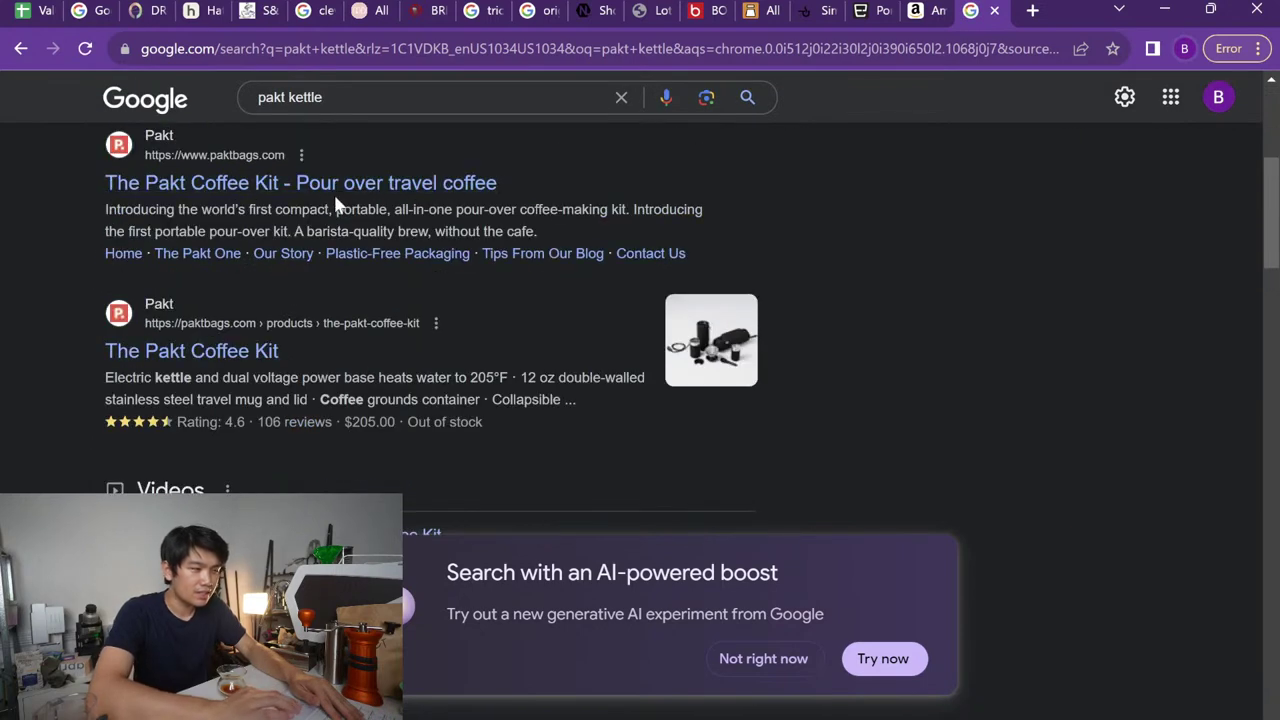
Open the Pakt store's Coffee On the Go collection and view The Pakt Coffee Kit product page to check its price
click(337, 178)
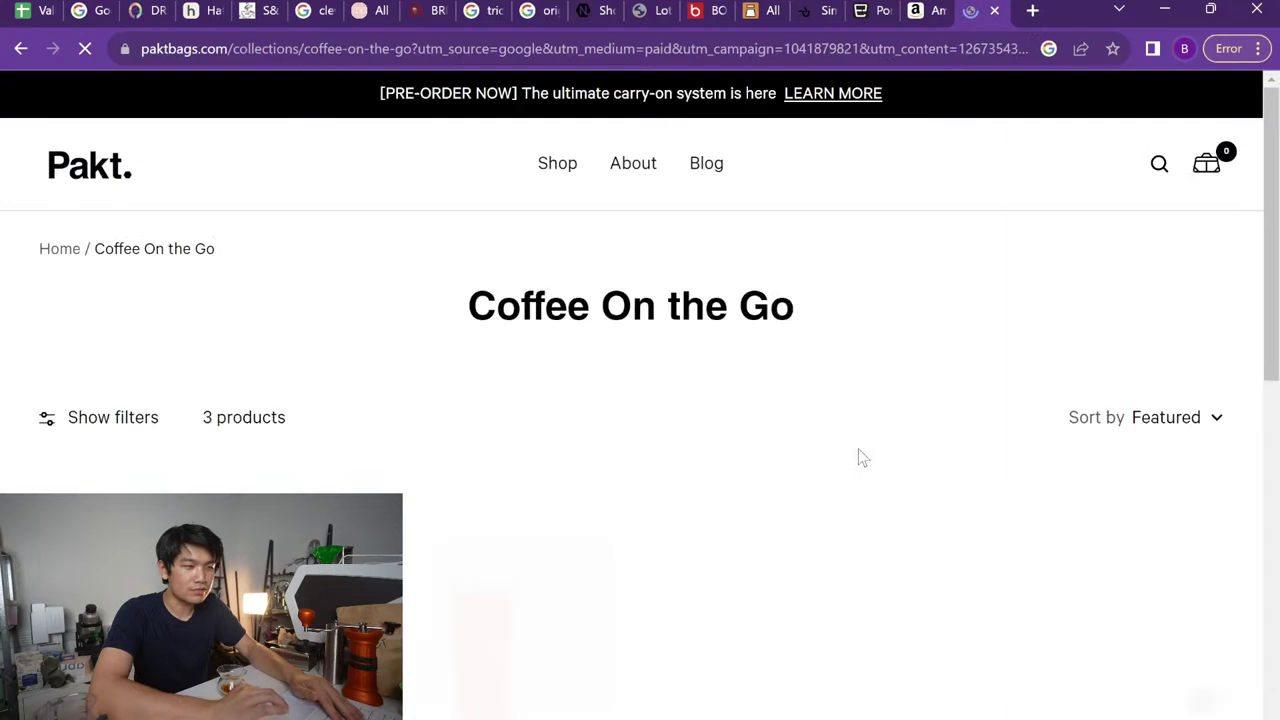
scroll(858, 448, down, 3)
click(254, 346)
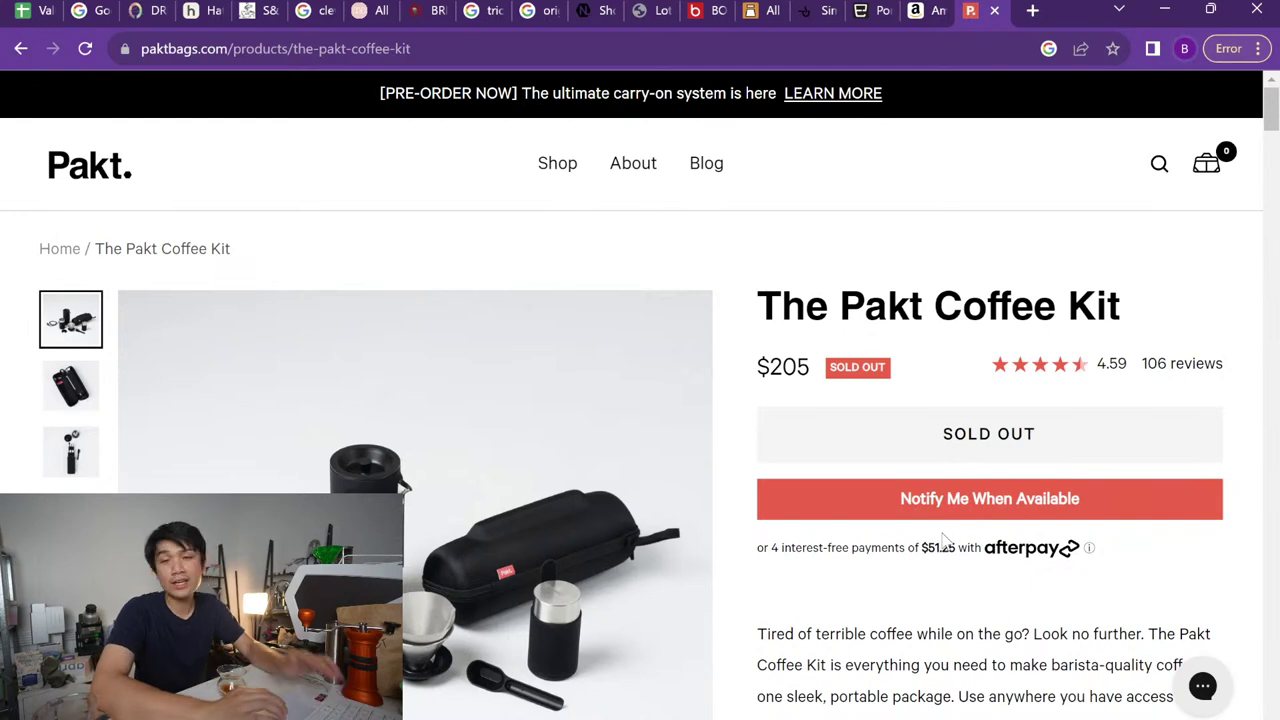
Return to the Value Rankings spreadsheet and set the ranking of April to A
click(22, 10)
scroll(750, 530, up, 1)
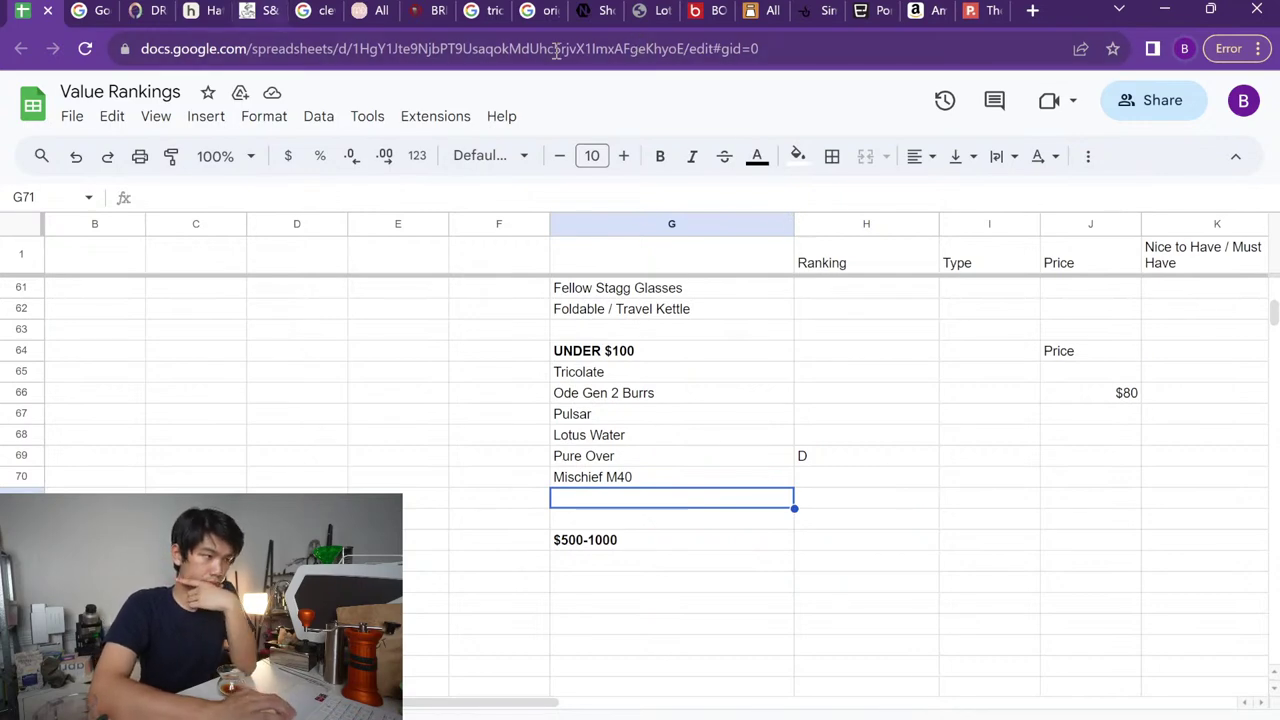
scroll(705, 545, up, 10)
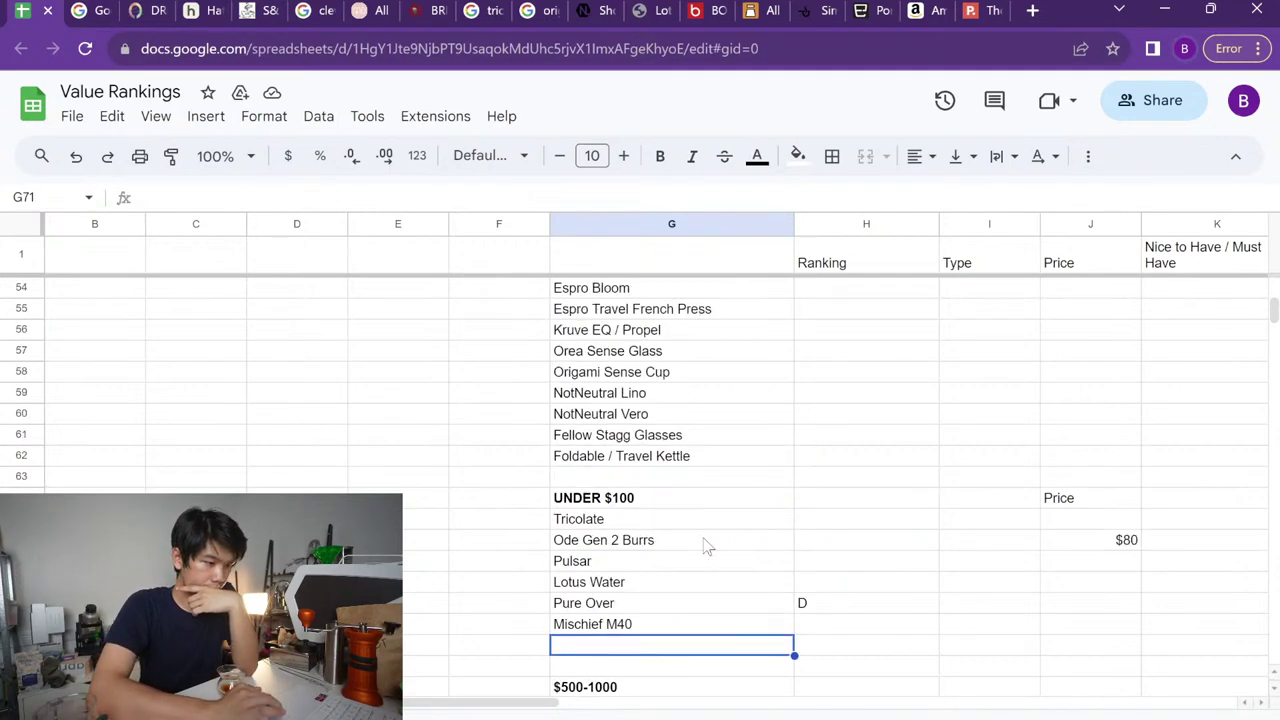
scroll(705, 545, down, 2)
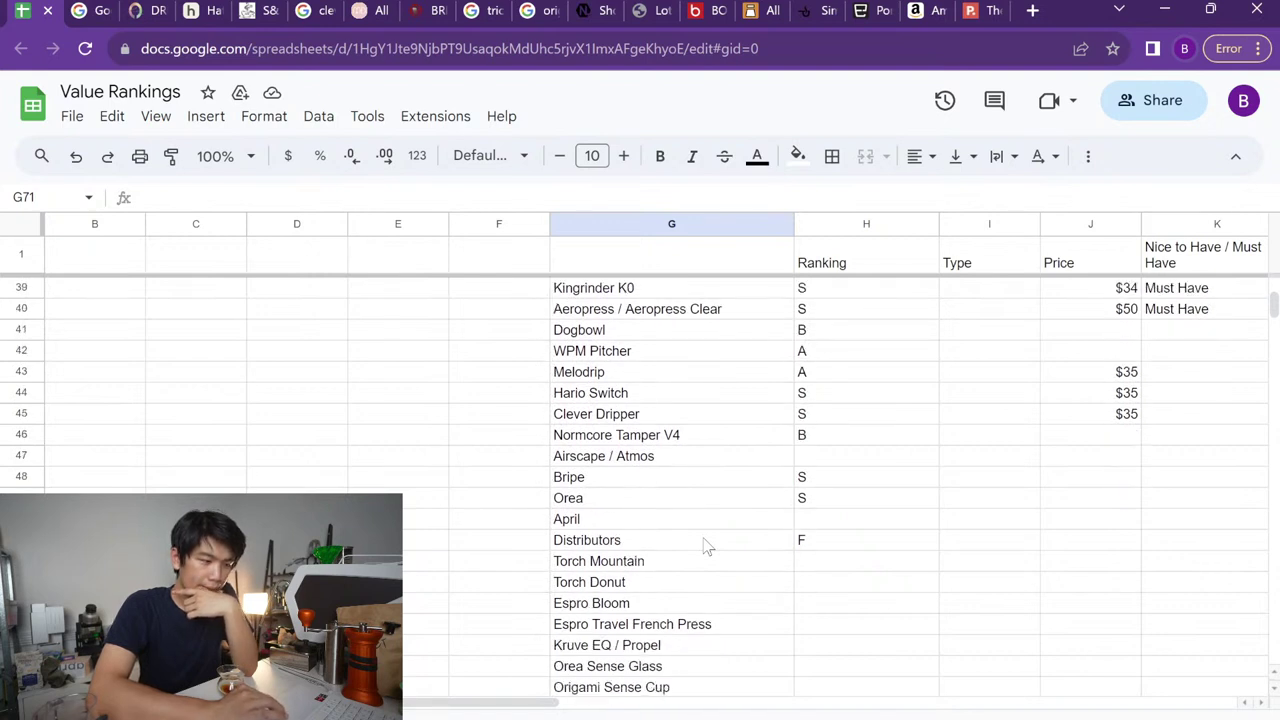
click(811, 505)
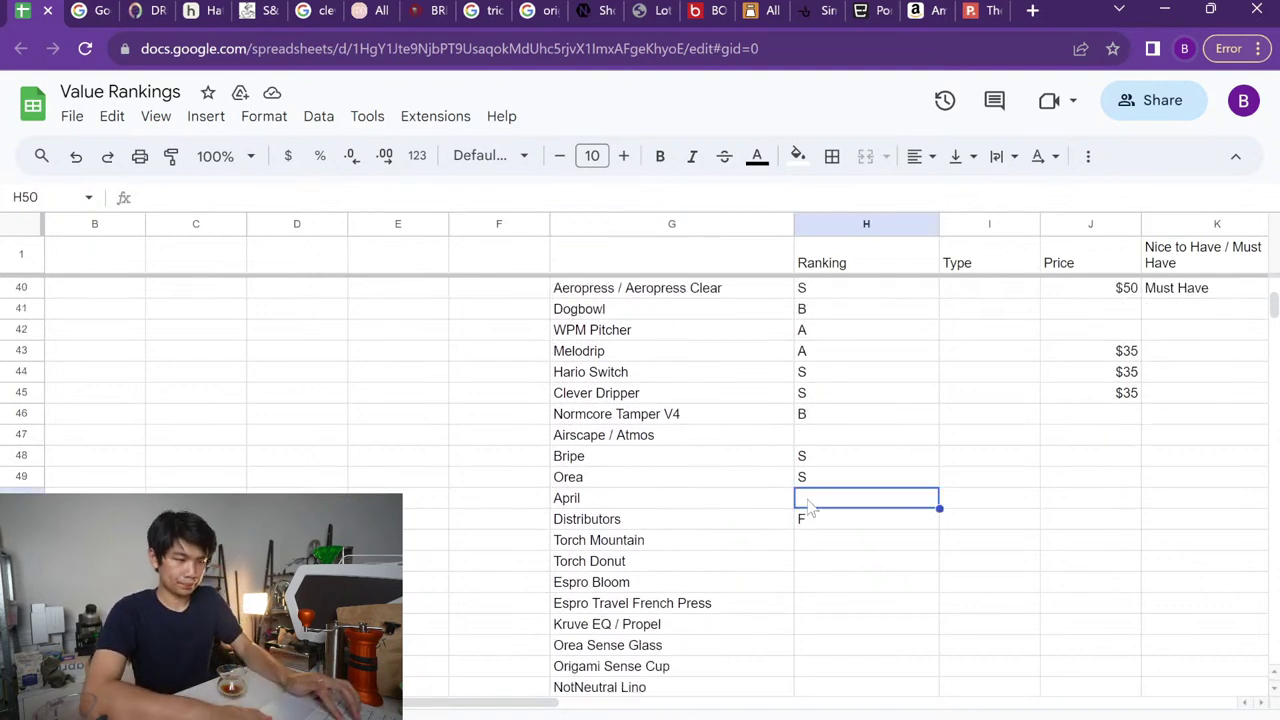
key(Up)
key(Down)
text(A)
key(Return)
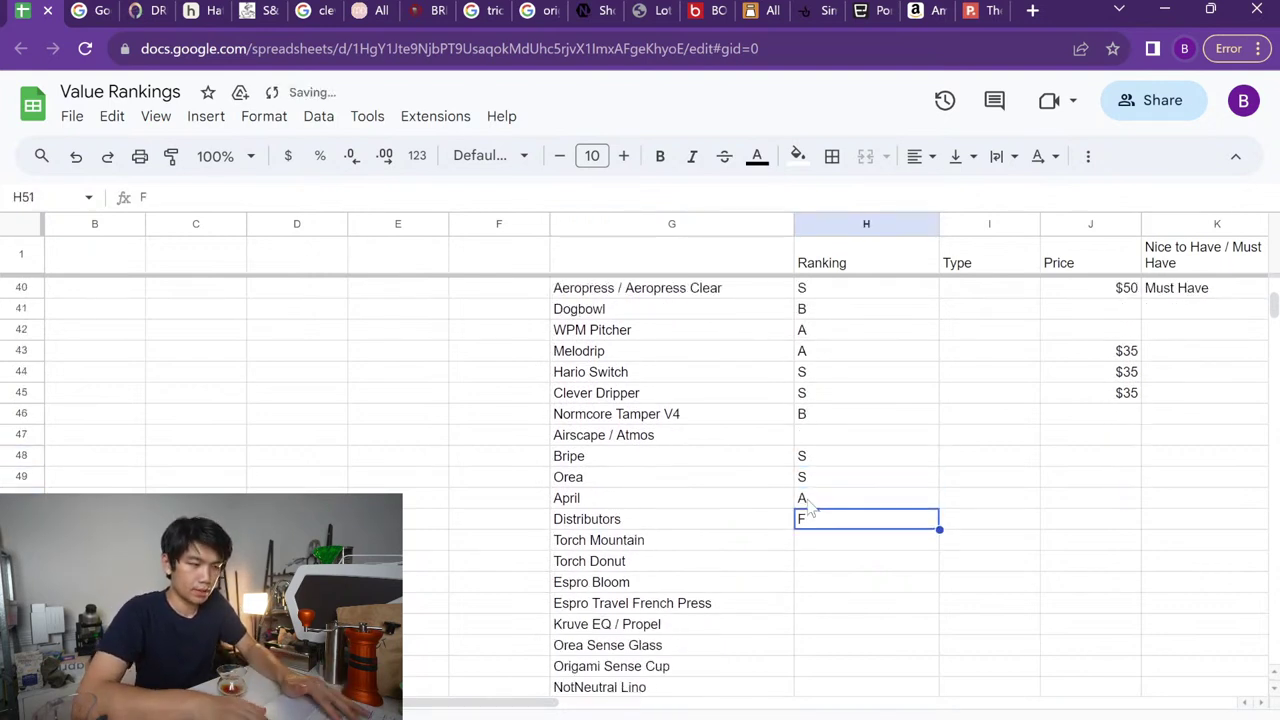
Rename the April entry in the product list as April Plastic
key(Up)
key(Up)
key(Up)
key(Down)
key(Left)
key(Left)
key(Right)
key(Down)
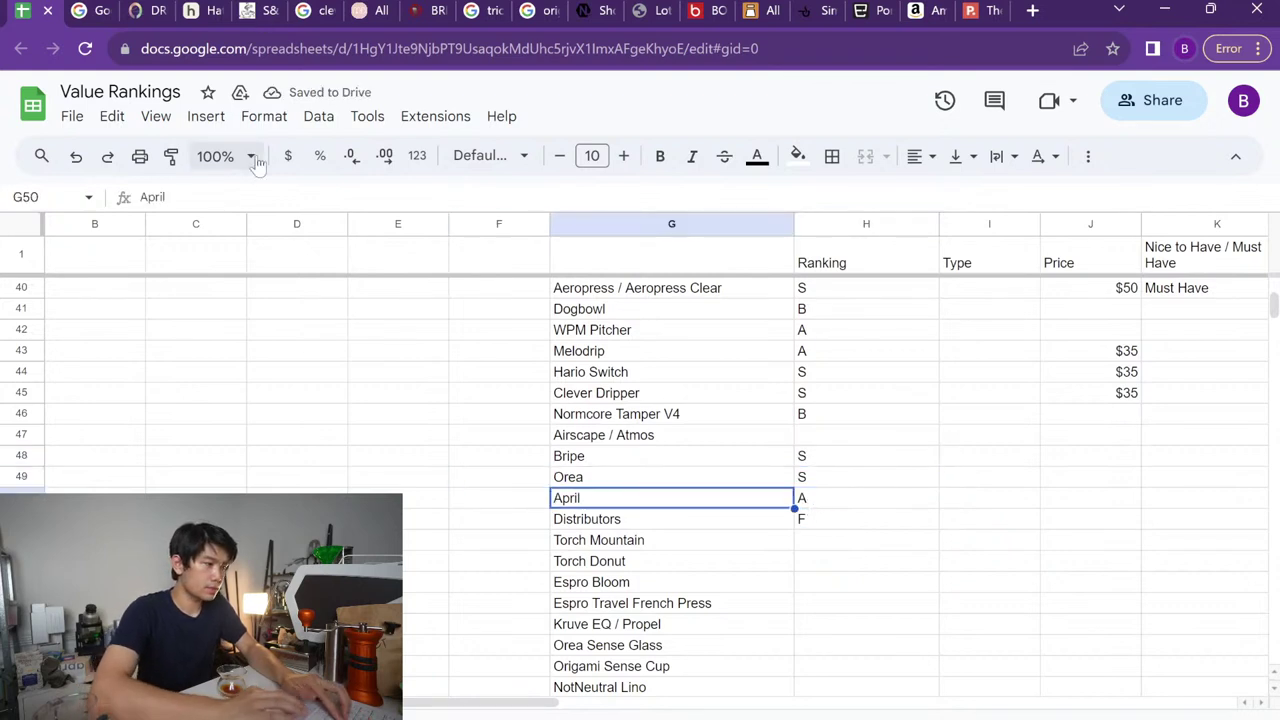
click(220, 197)
text(Plastic)
key(Return)
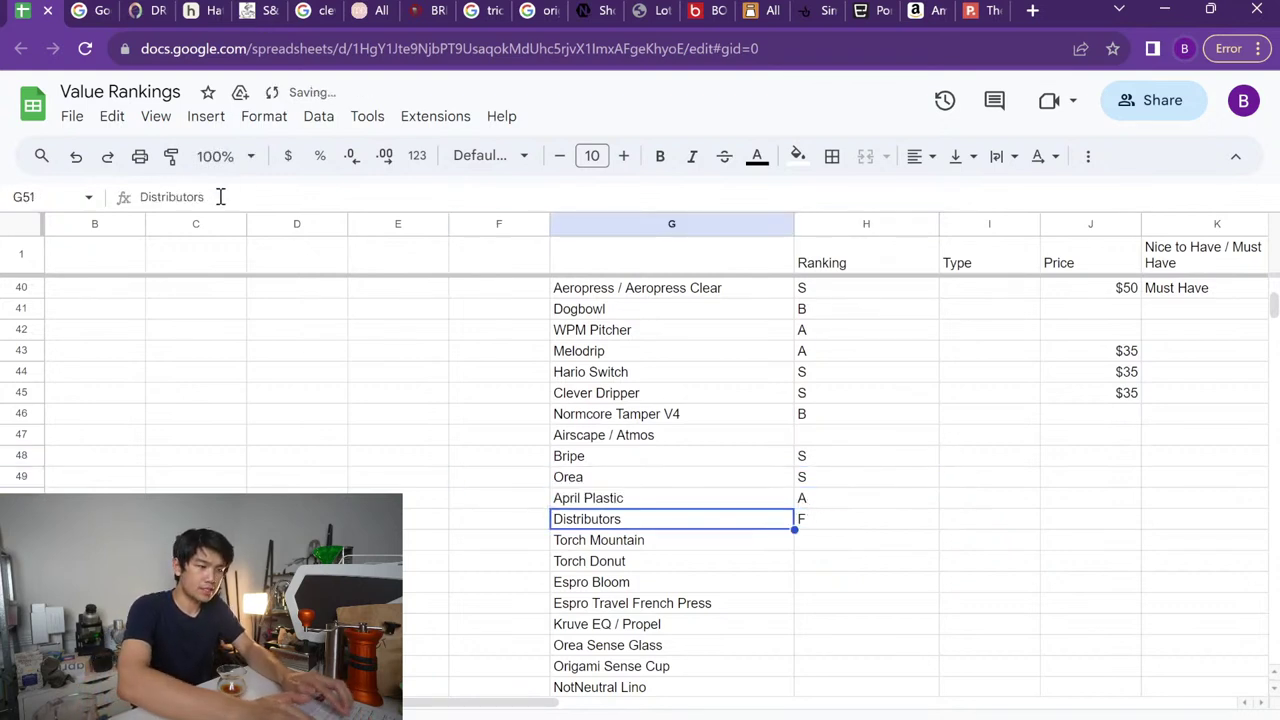
Rename the Orea entry above April Plastic as Orea V3
click(620, 482)
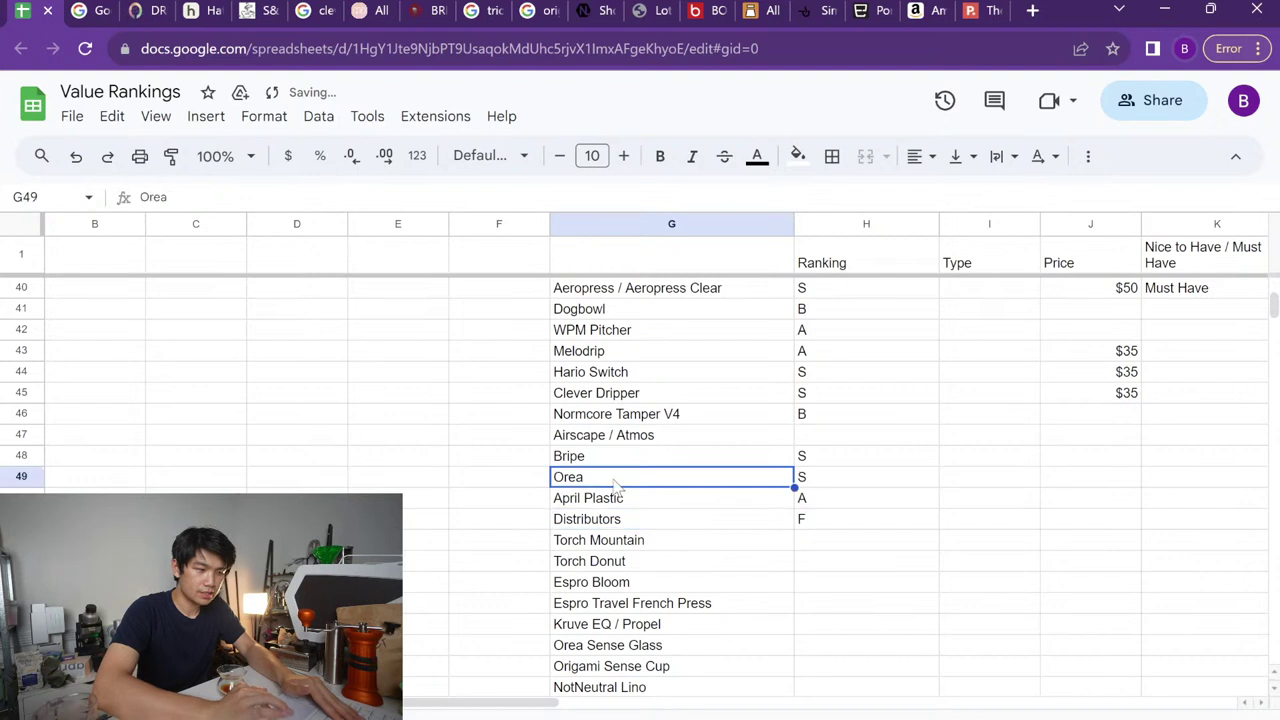
click(225, 196)
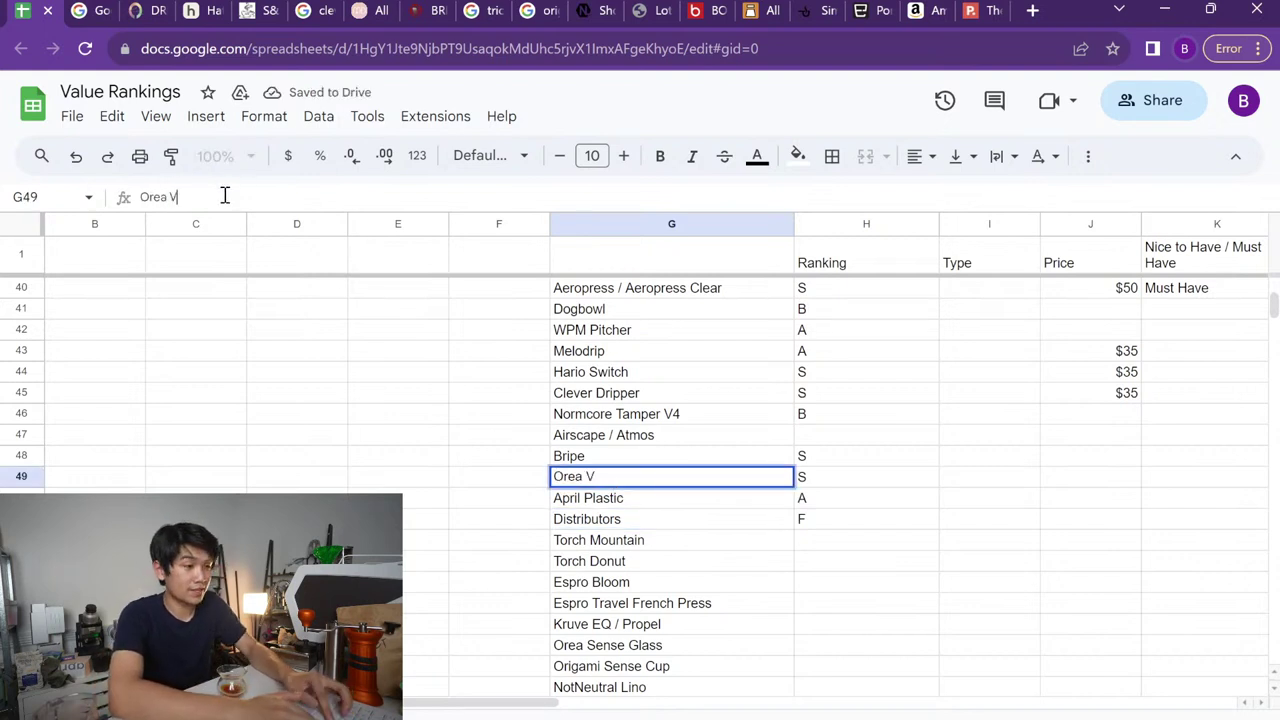
key(Return)
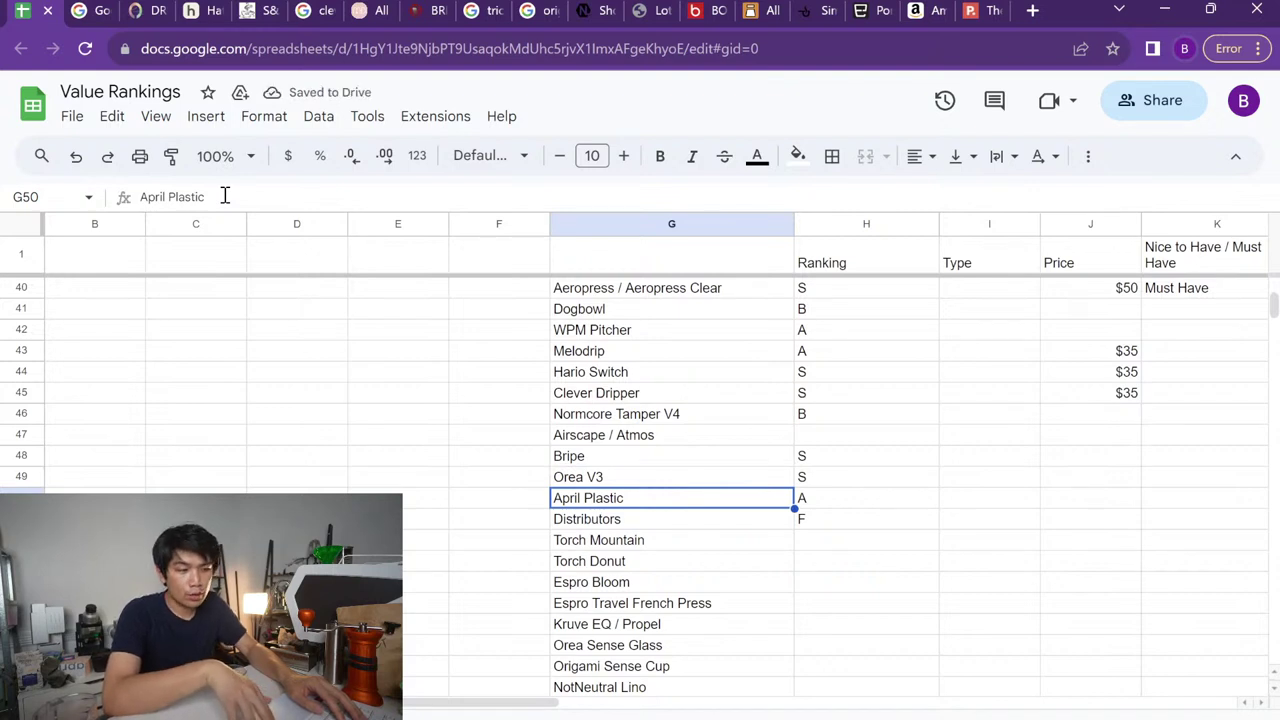
key(Up)
key(Down)
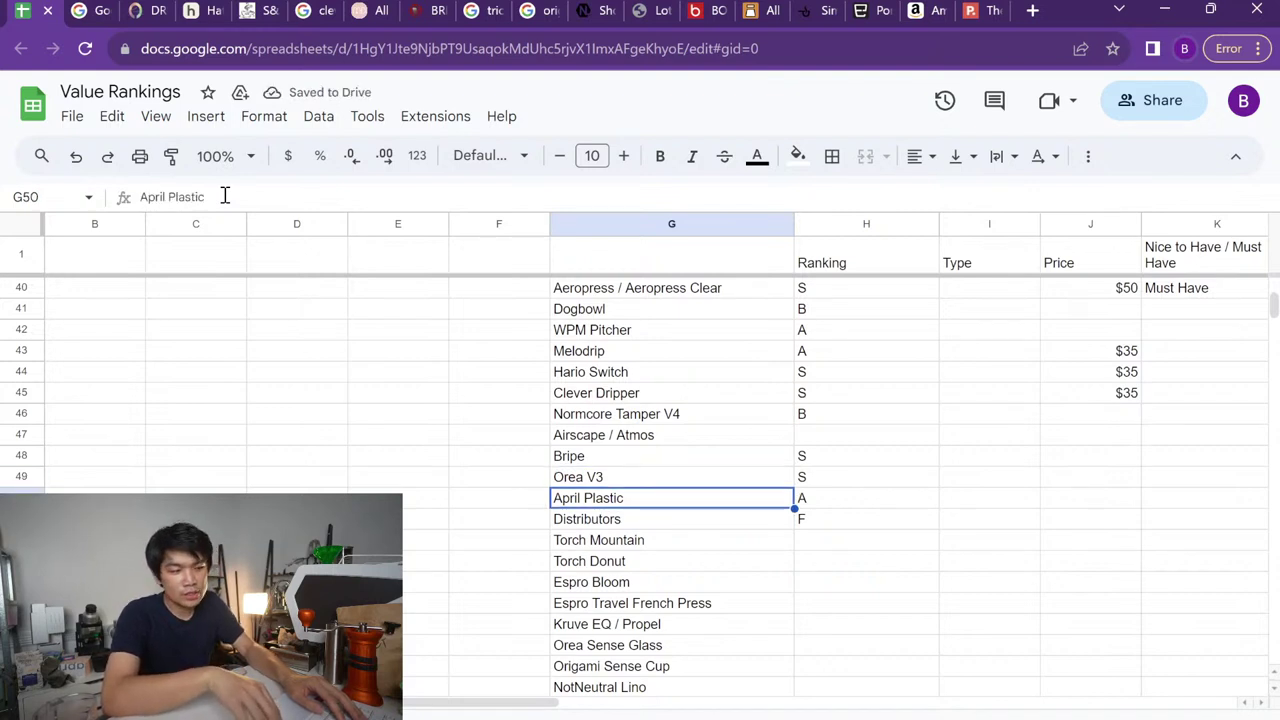
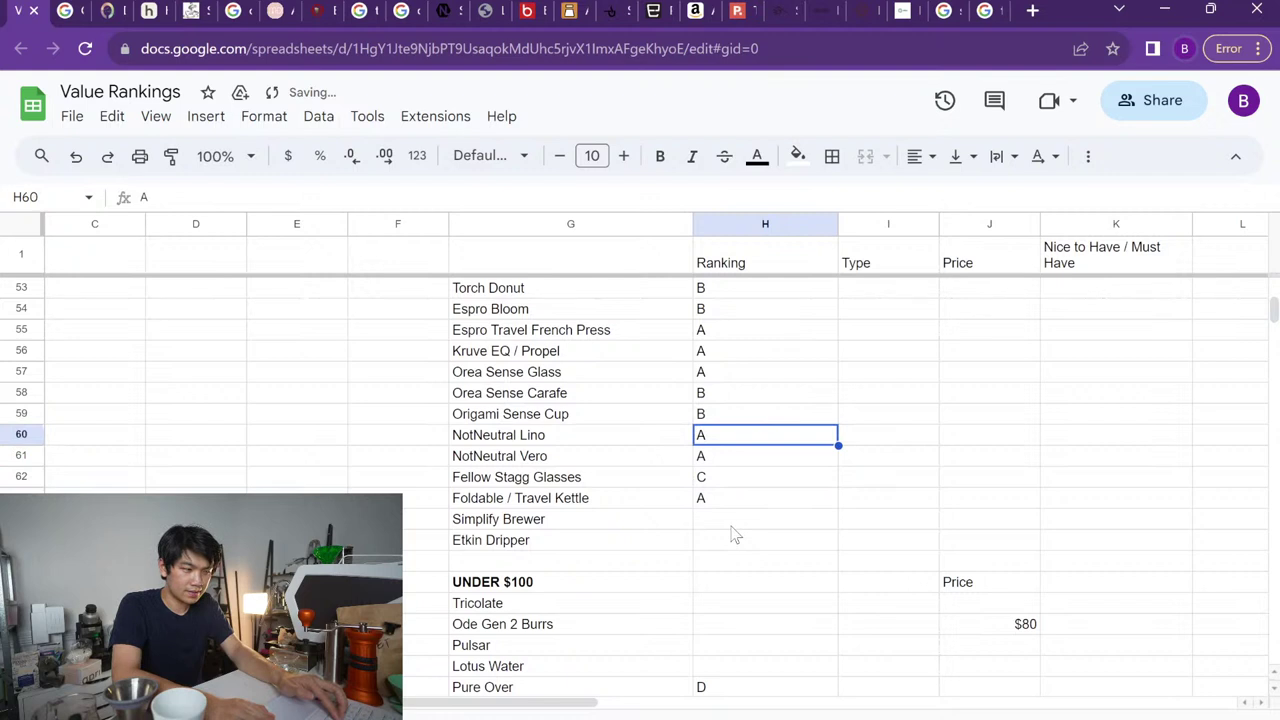
Change the ranking of NotNeutral Lino to B
text(B)
key(Return)
key(Up)
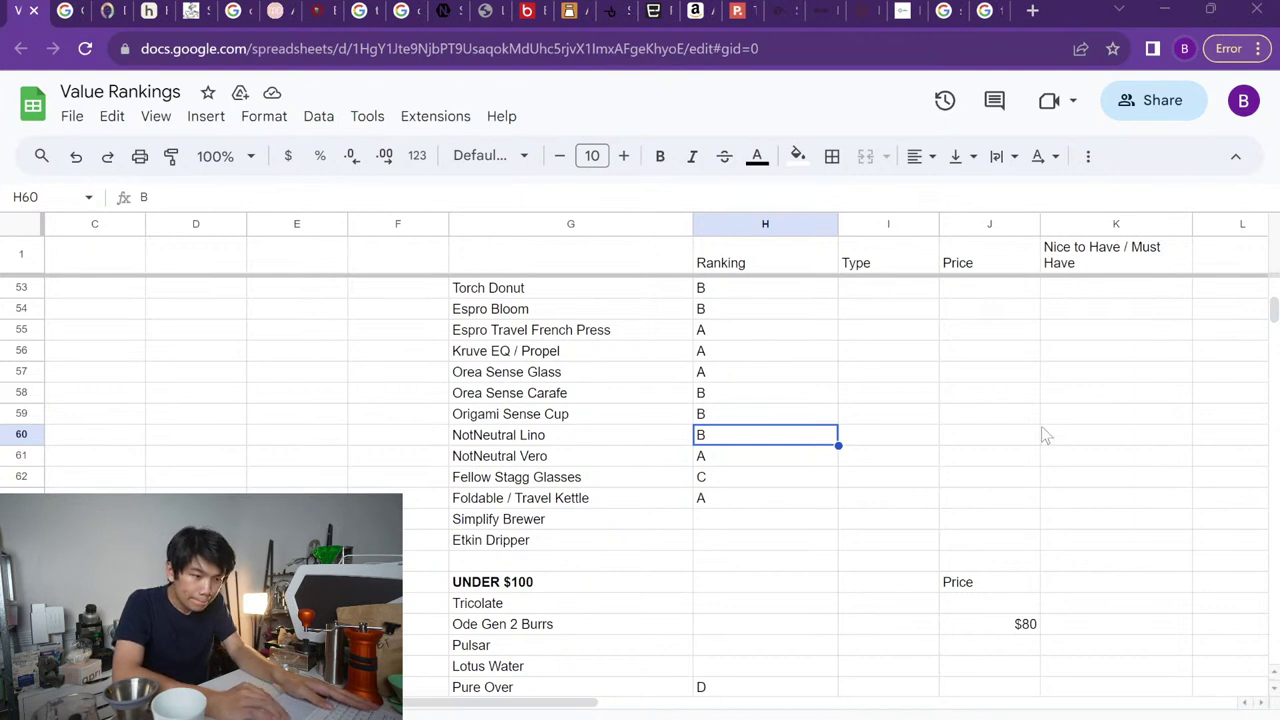
Review the rankings assigned to the brewers and drinkware listed above the UNDER $100 heading
scroll(674, 544, down, 1)
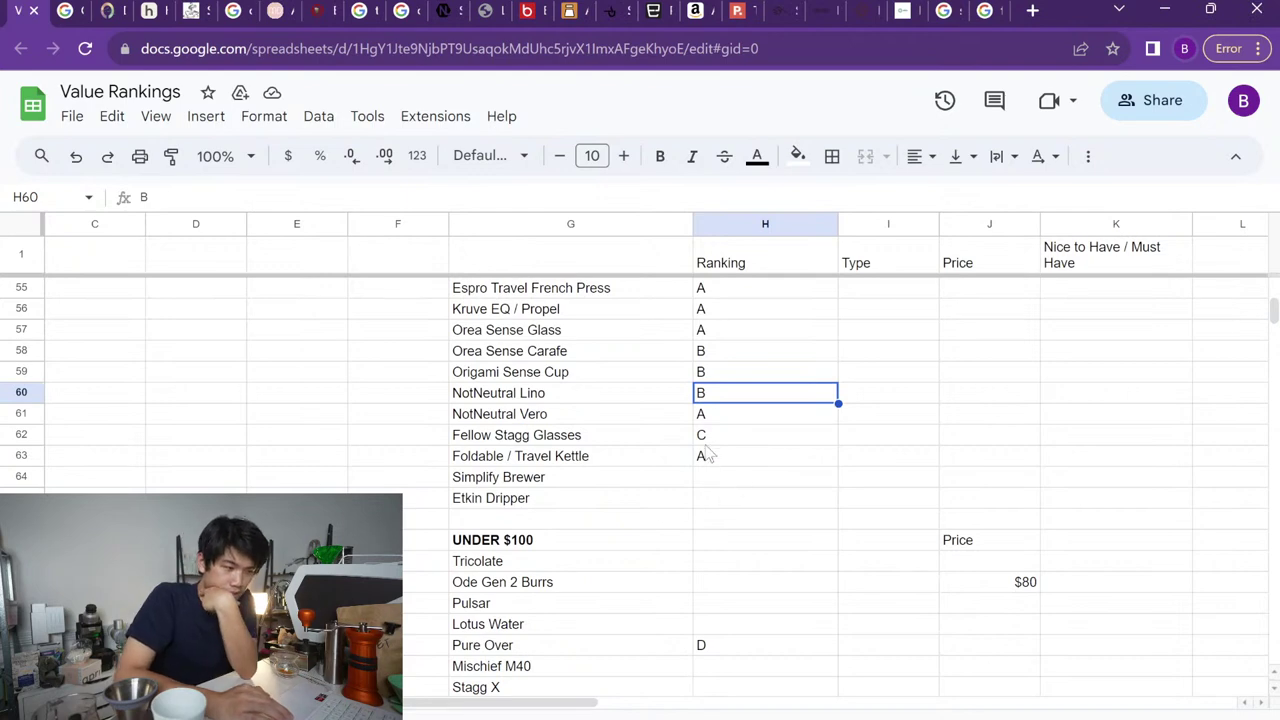
key(Down)
key(Down)
key(Down)
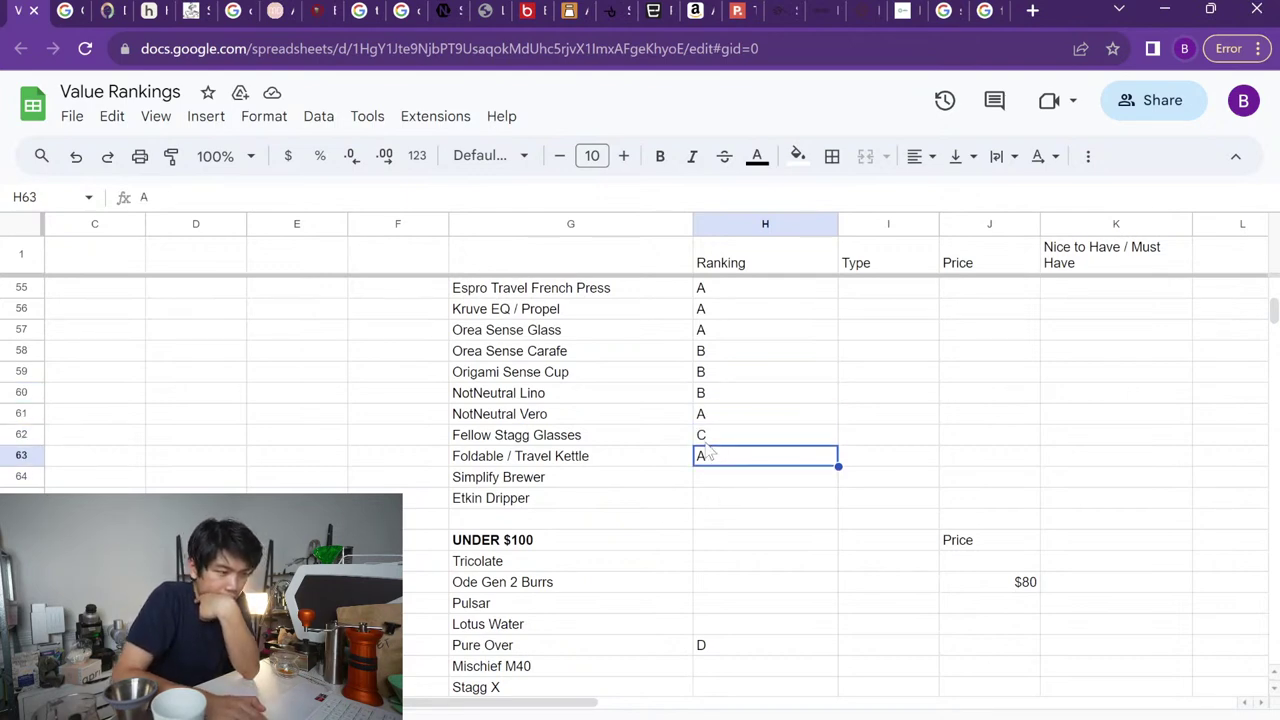
key(Down)
key(Down)
key(Down)
scroll(706, 452, down, 1)
scroll(706, 452, up, 3)
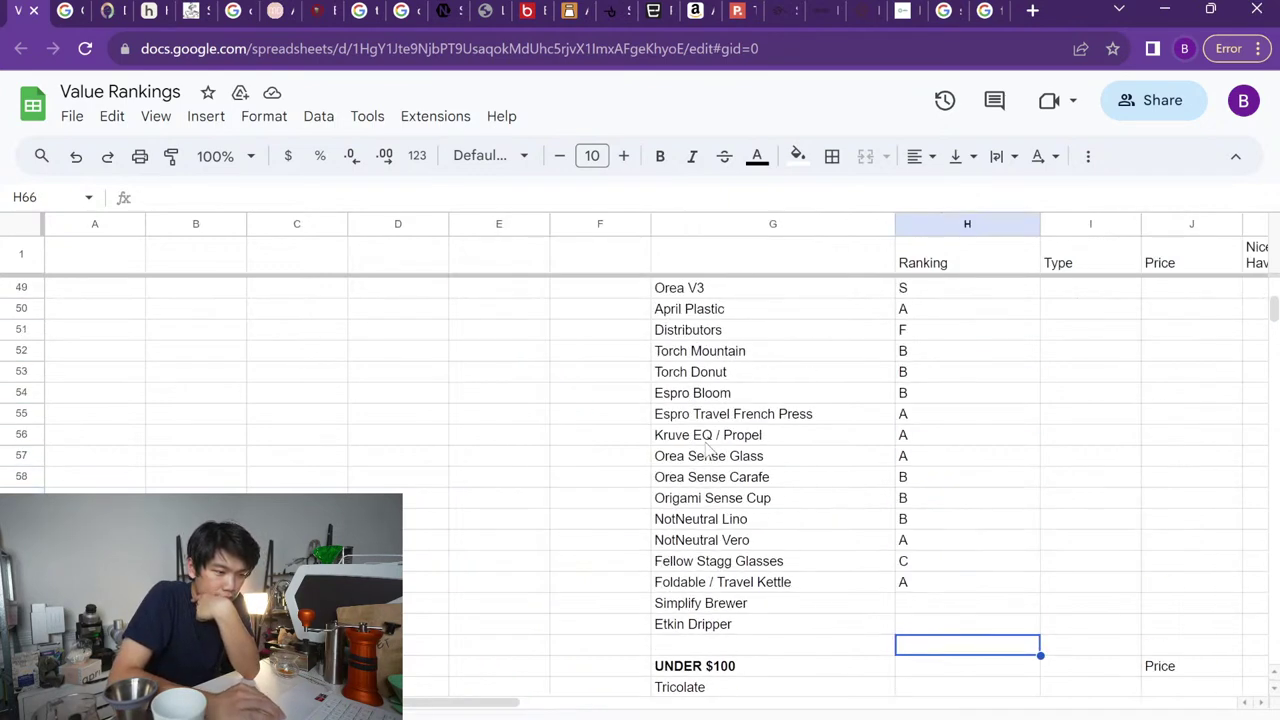
scroll(706, 452, down, 2)
scroll(706, 452, down, 2)
scroll(706, 452, up, 3)
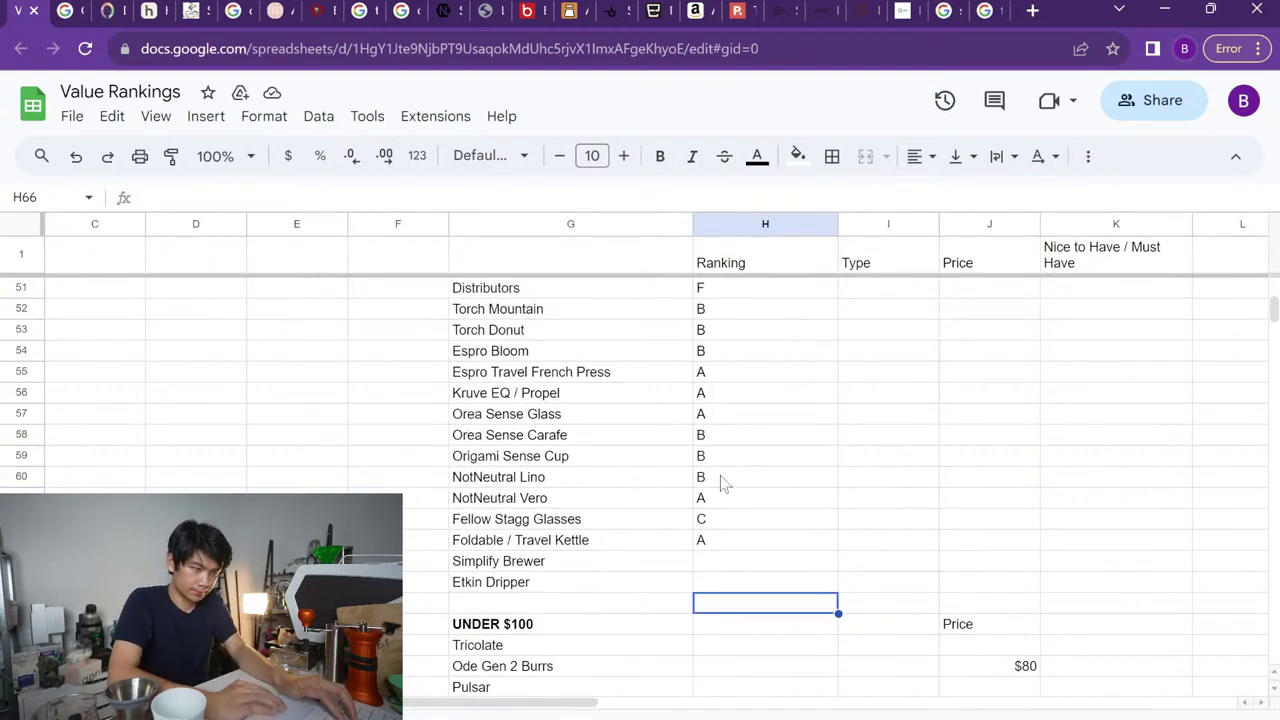
Set the ranking of Simplify Brewer to C and move on to the ranking cell of Etkin Dripper
scroll(734, 493, down, 2)
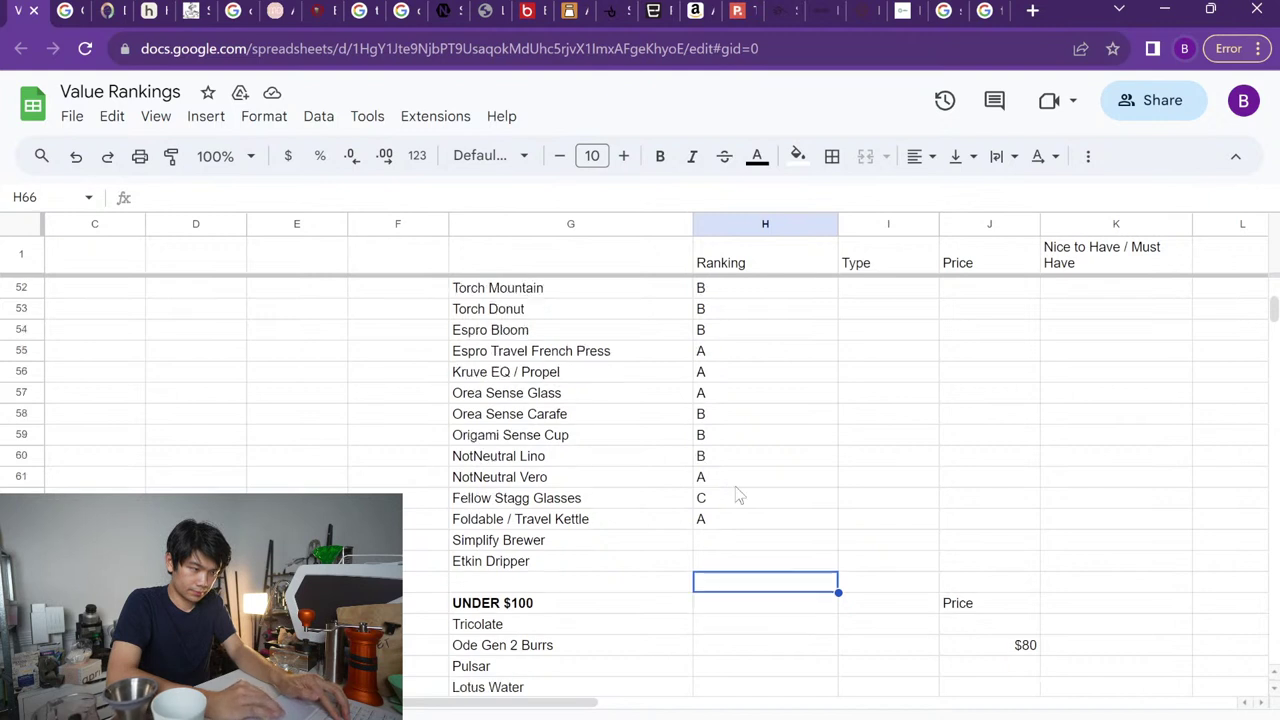
click(721, 500)
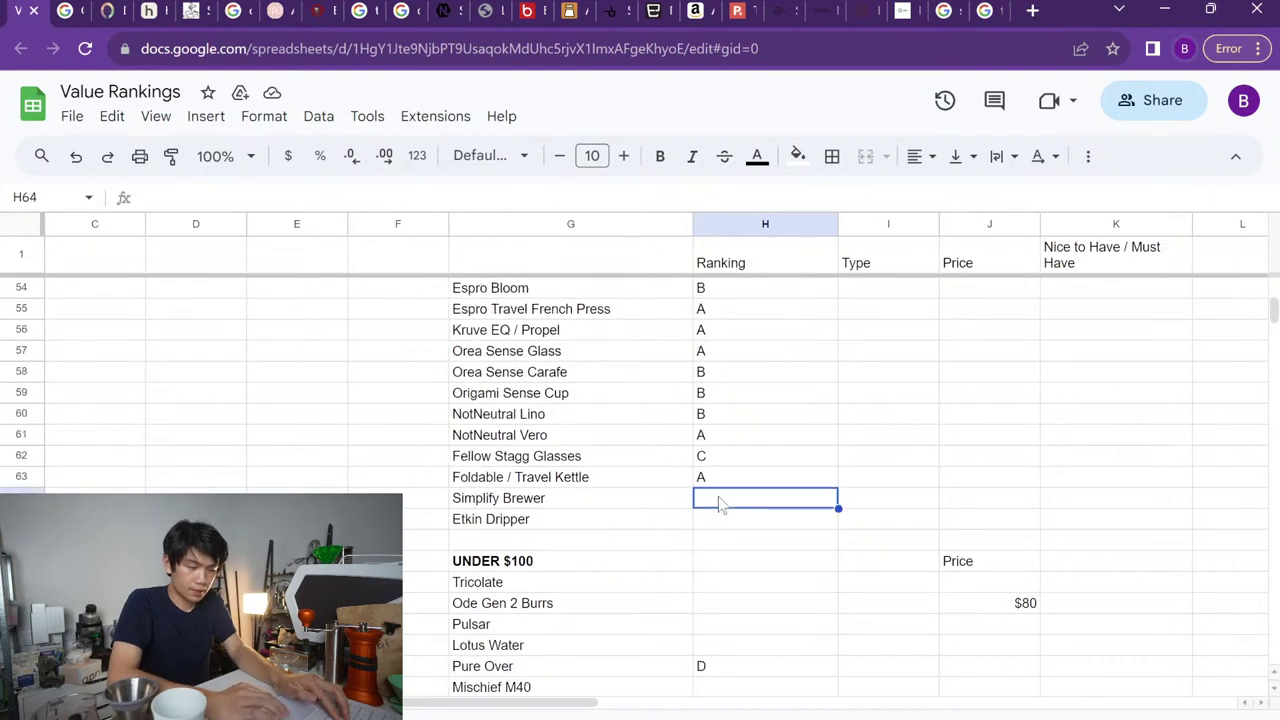
text(C)
key(Return)
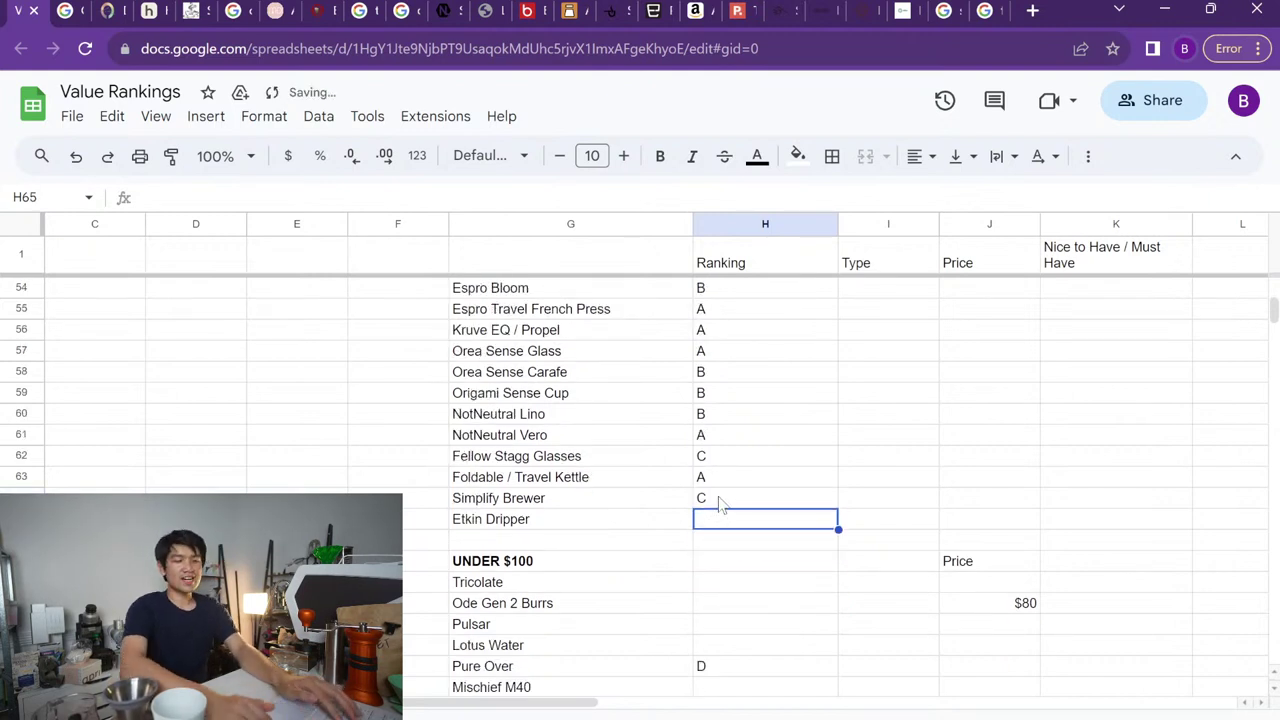
click(721, 500)
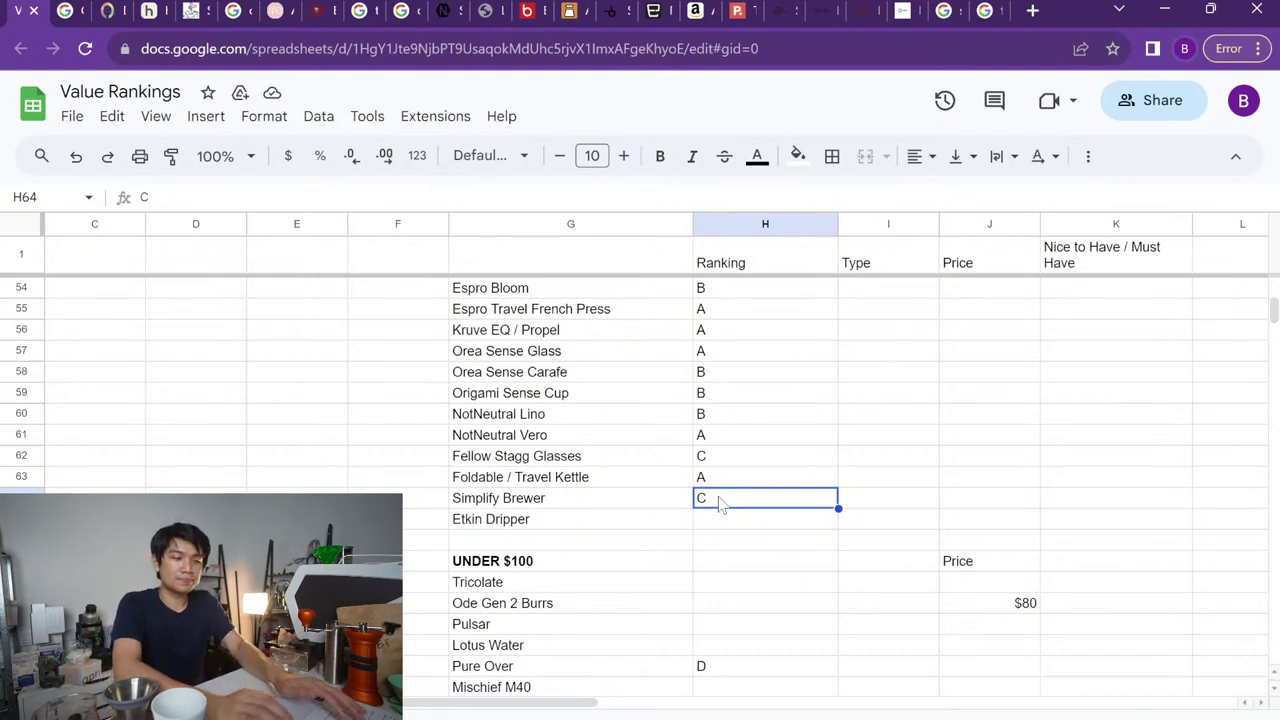
key(Down)
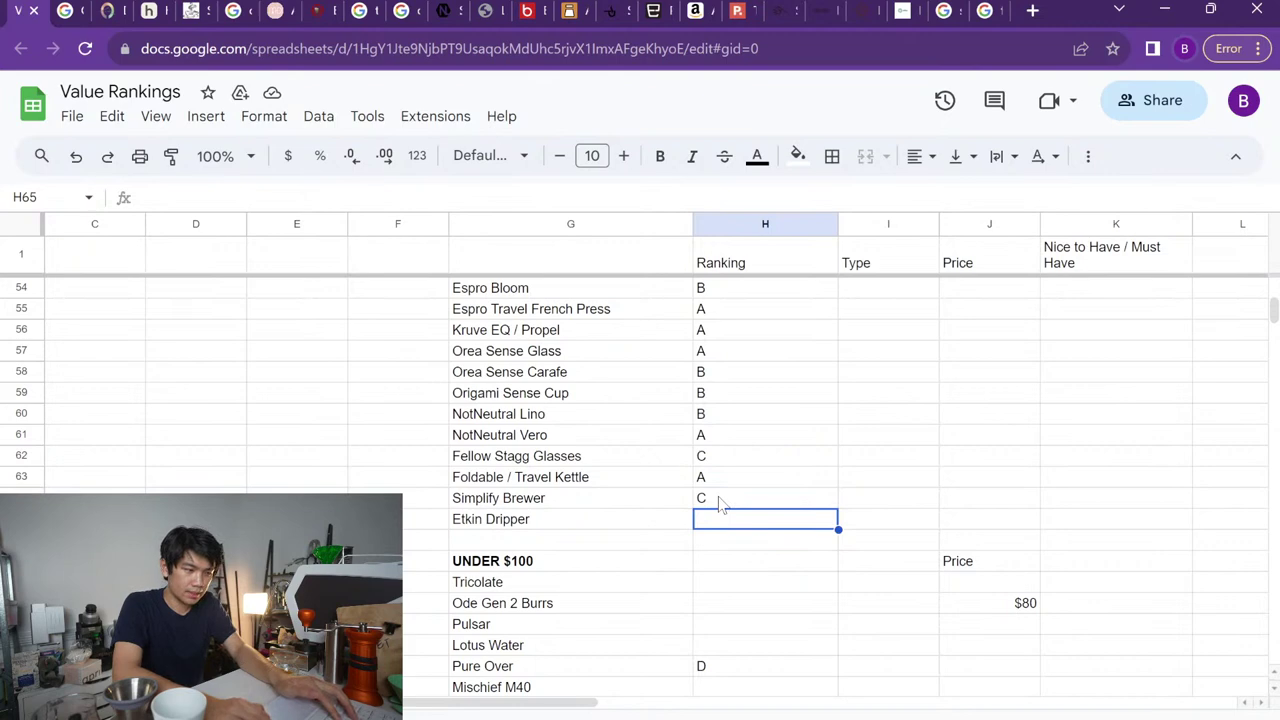
Switch to the Etkin Coffee site, dismiss the discount pop-up and open the Etkin 2-Cup Coffee Dripper page to check its price
click(830, 10)
click(903, 10)
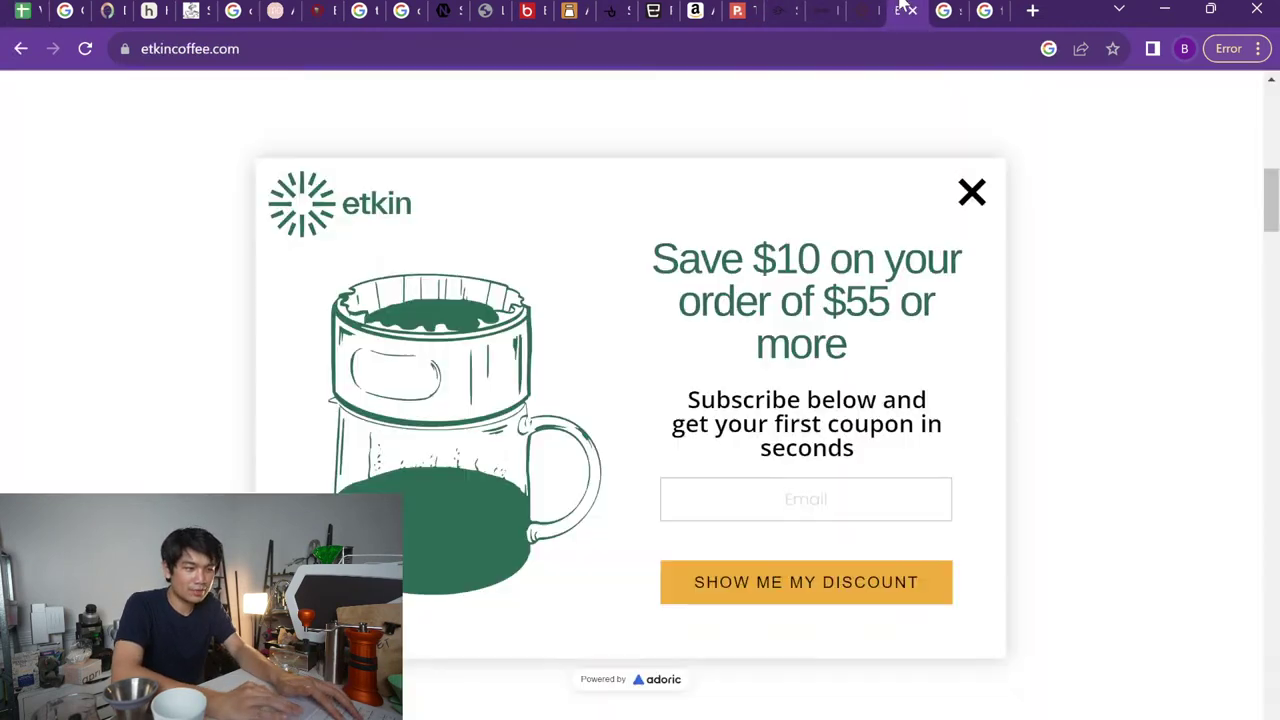
click(972, 198)
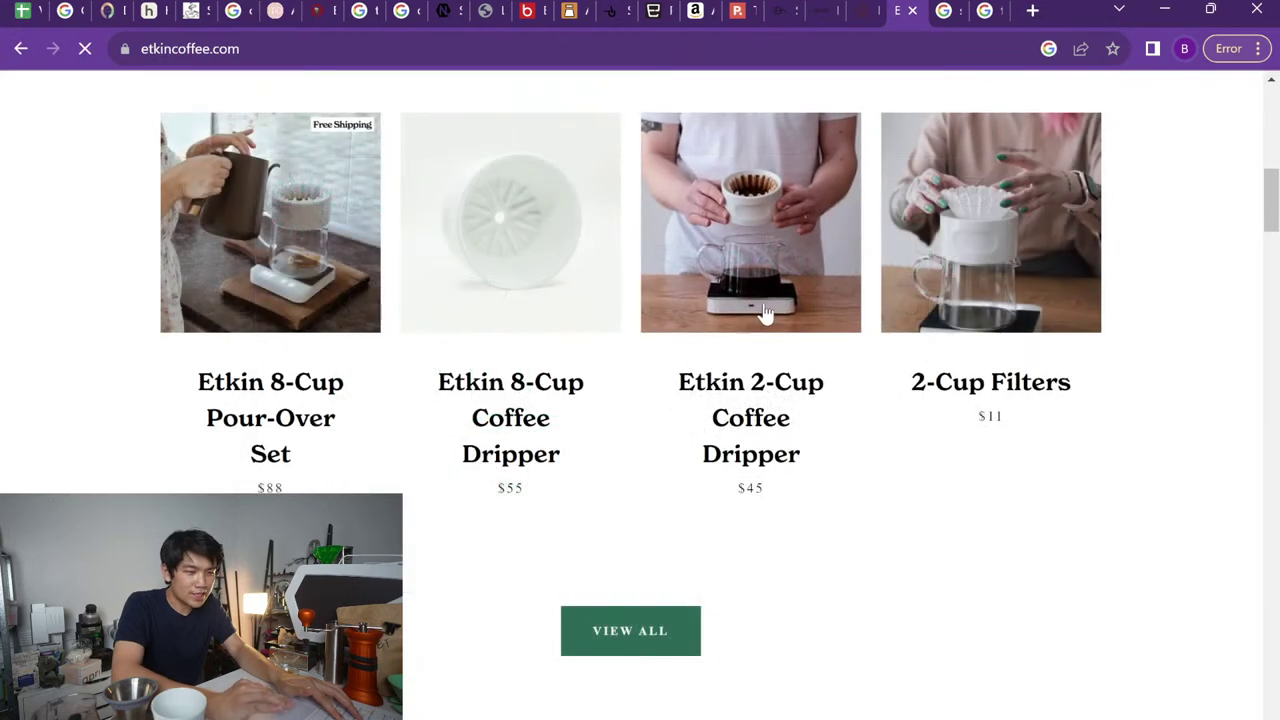
click(765, 313)
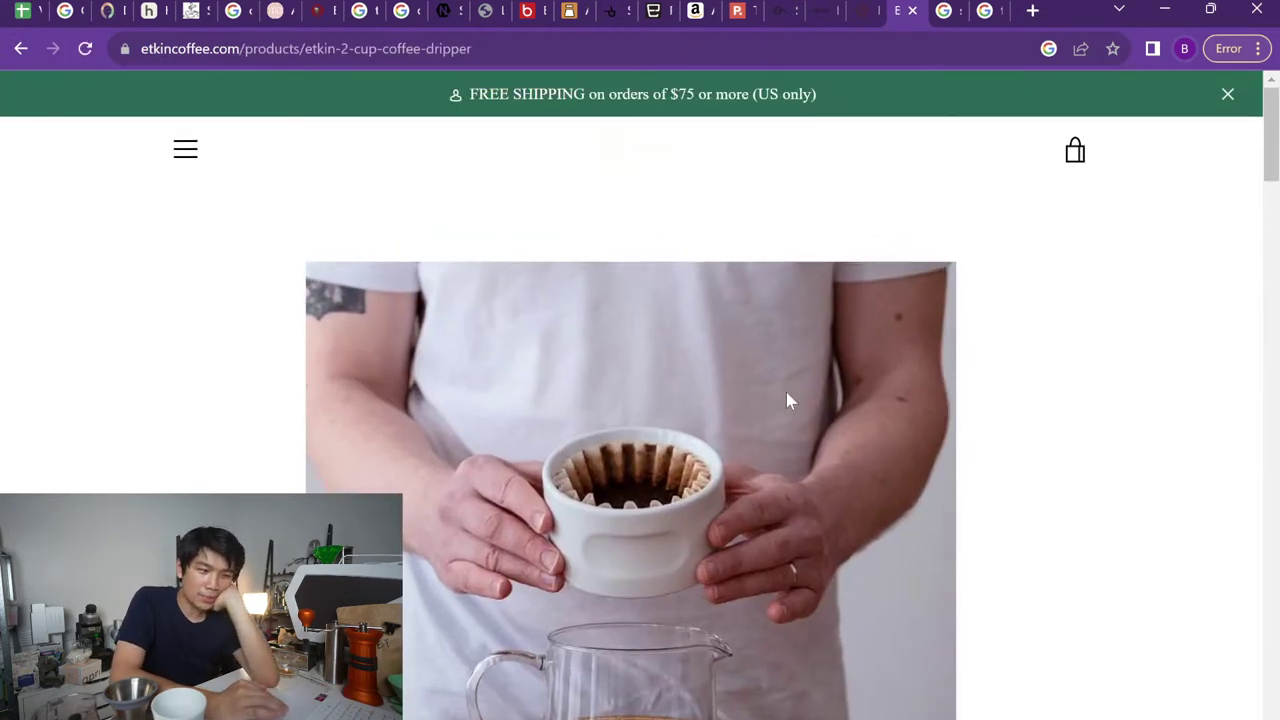
scroll(786, 400, down, 3)
scroll(786, 400, down, 3)
scroll(789, 400, down, 3)
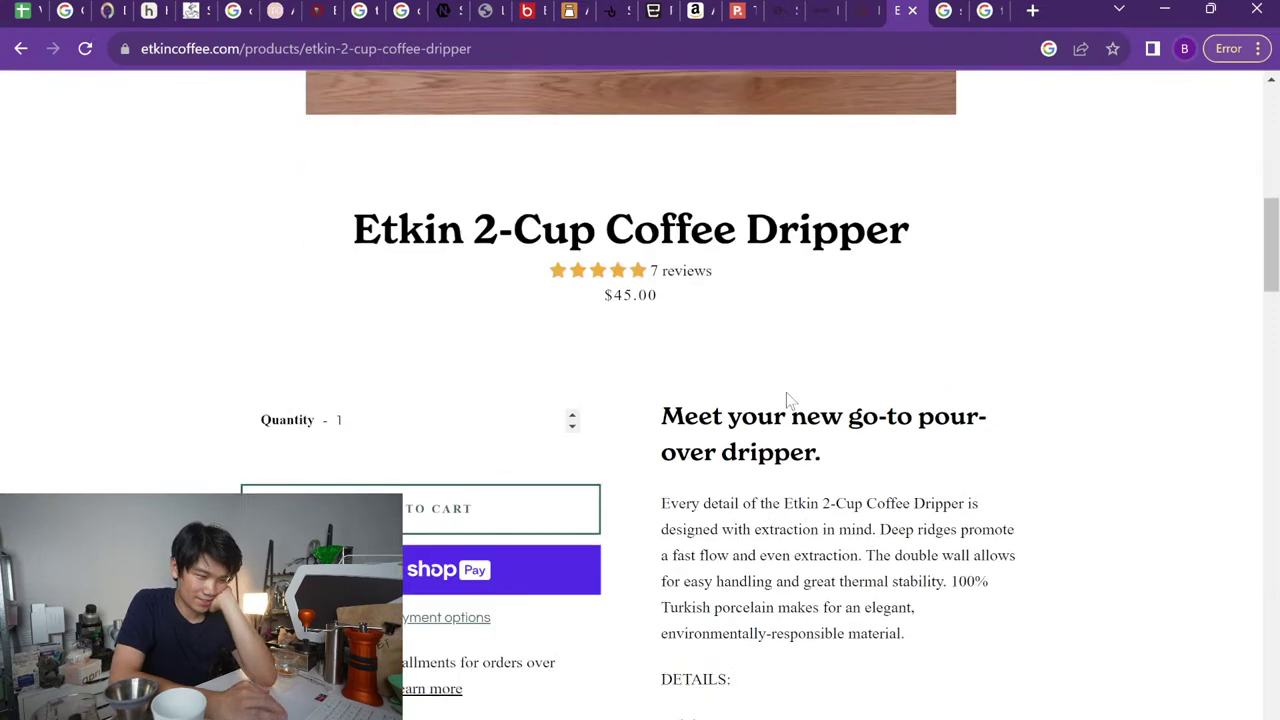
Examine the Etkin 2-Cup Coffee Dripper's description, photos and customer reviews, and return to the Value Rankings spreadsheet
scroll(787, 392, down, 2)
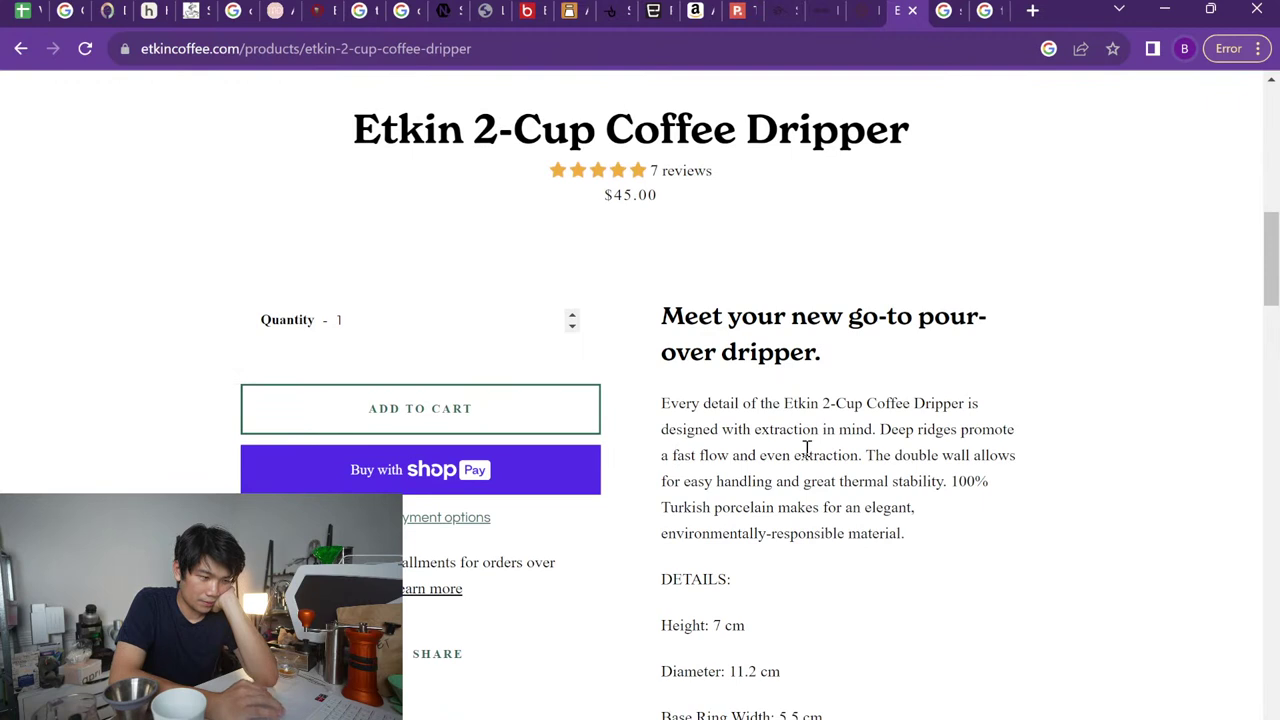
scroll(806, 448, down, 2)
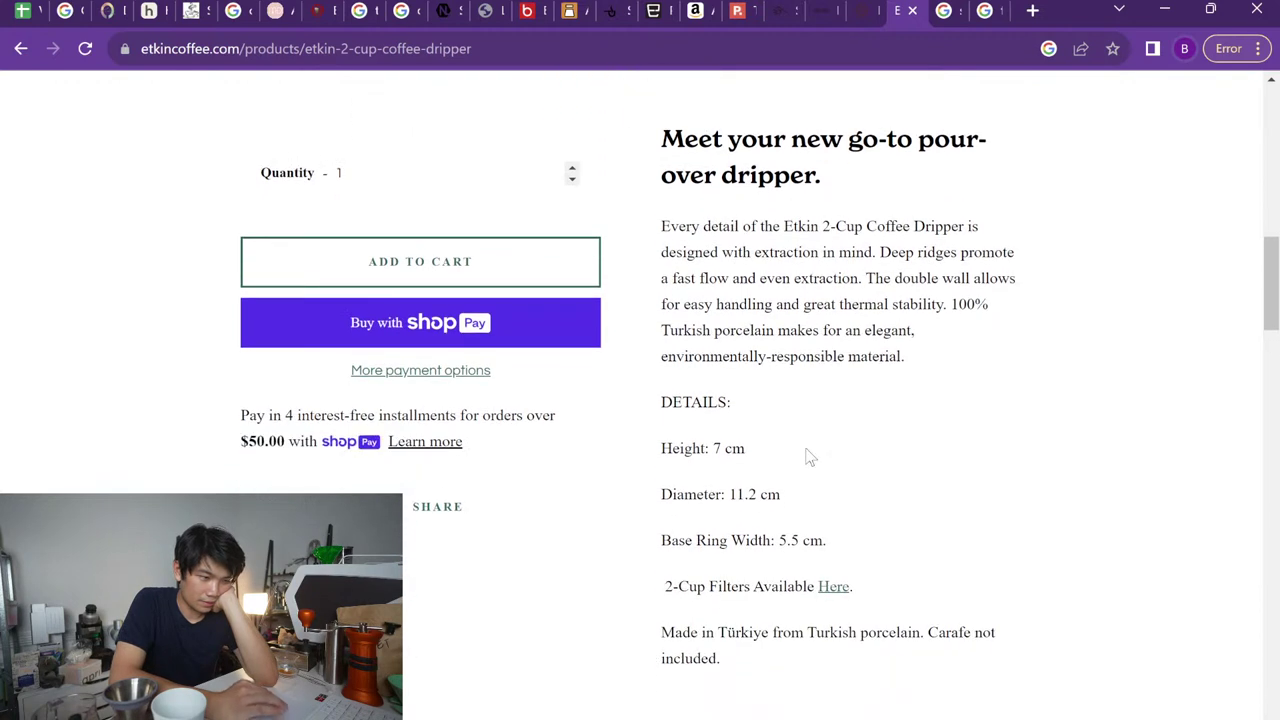
scroll(808, 458, down, 4)
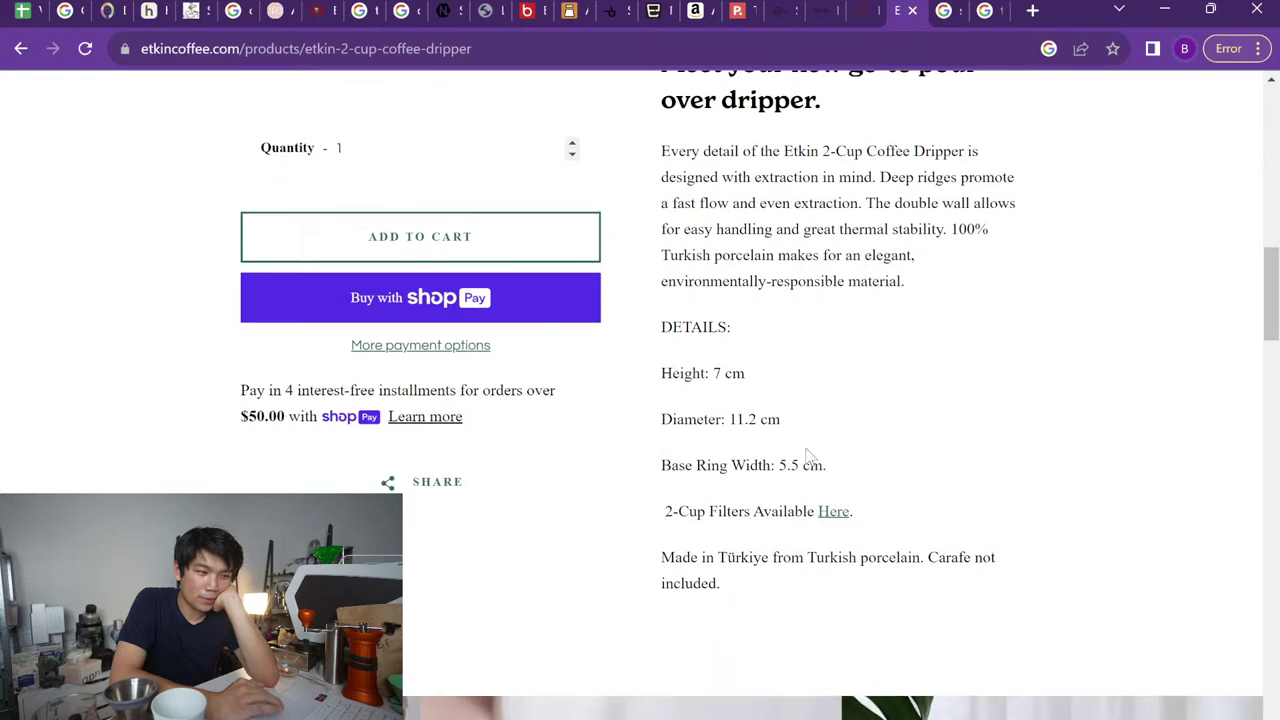
scroll(811, 354, down, 3)
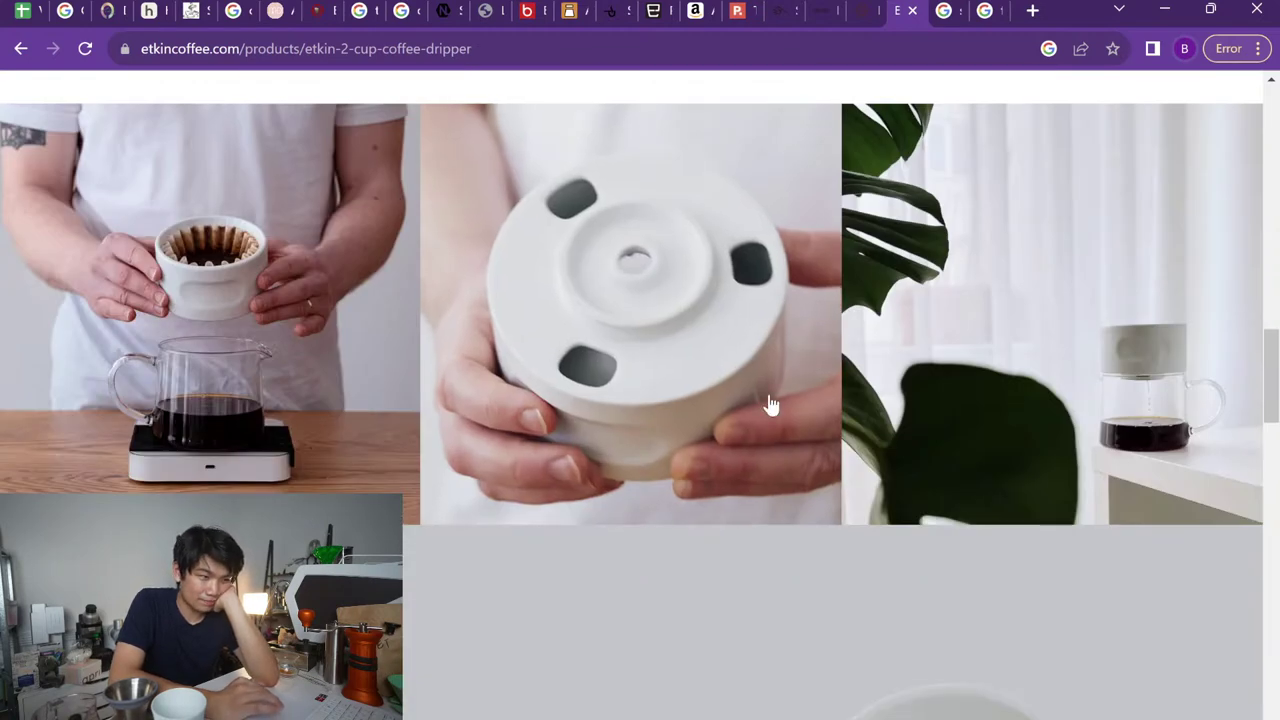
scroll(771, 404, down, 6)
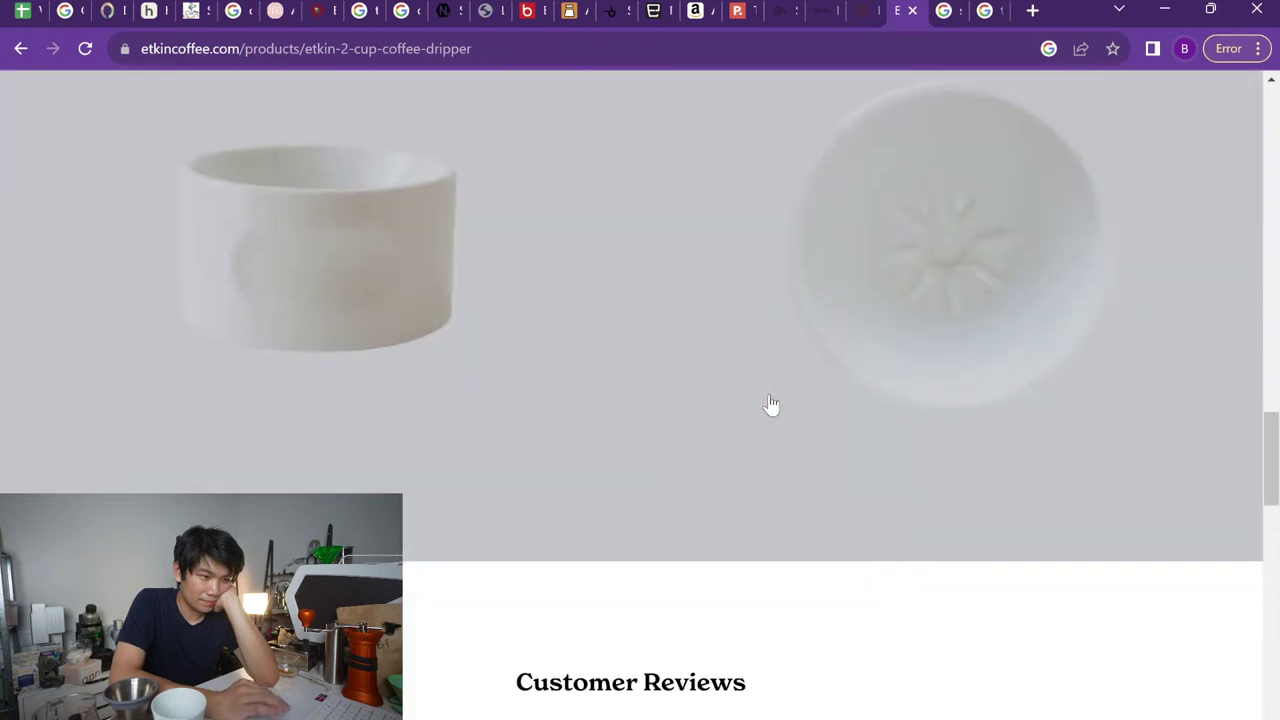
scroll(686, 462, down, 7)
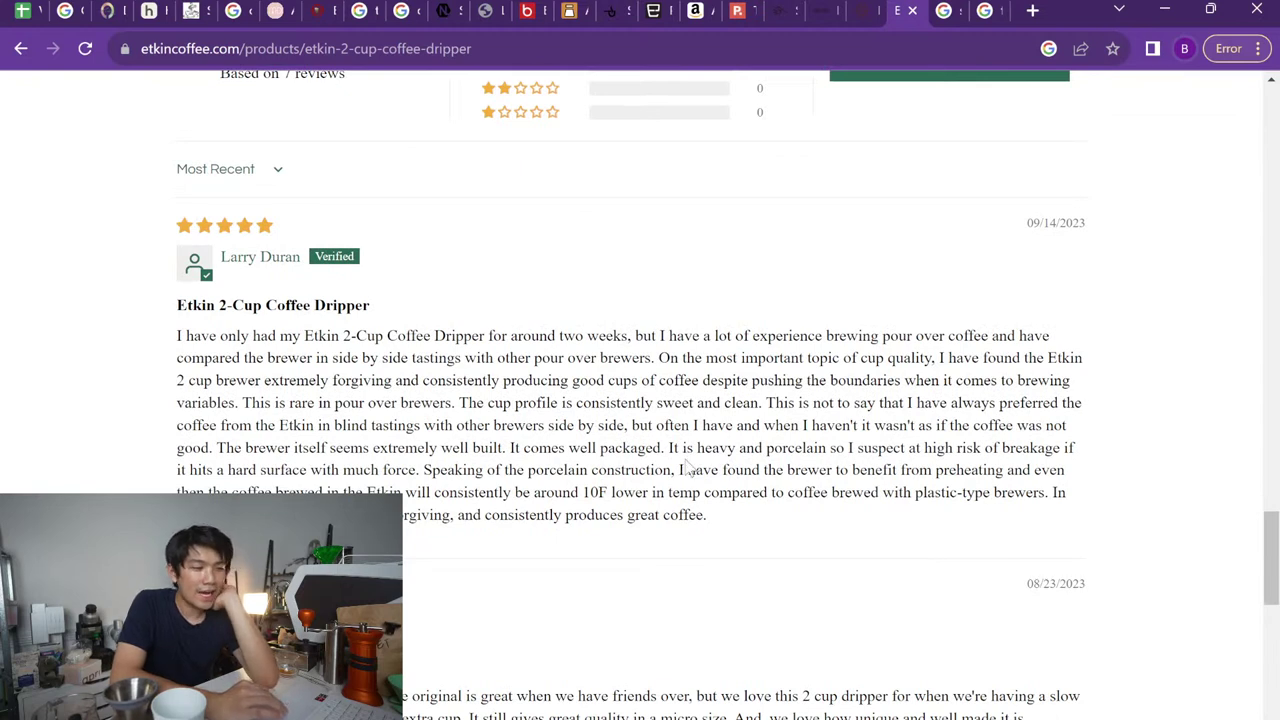
scroll(688, 465, down, 1)
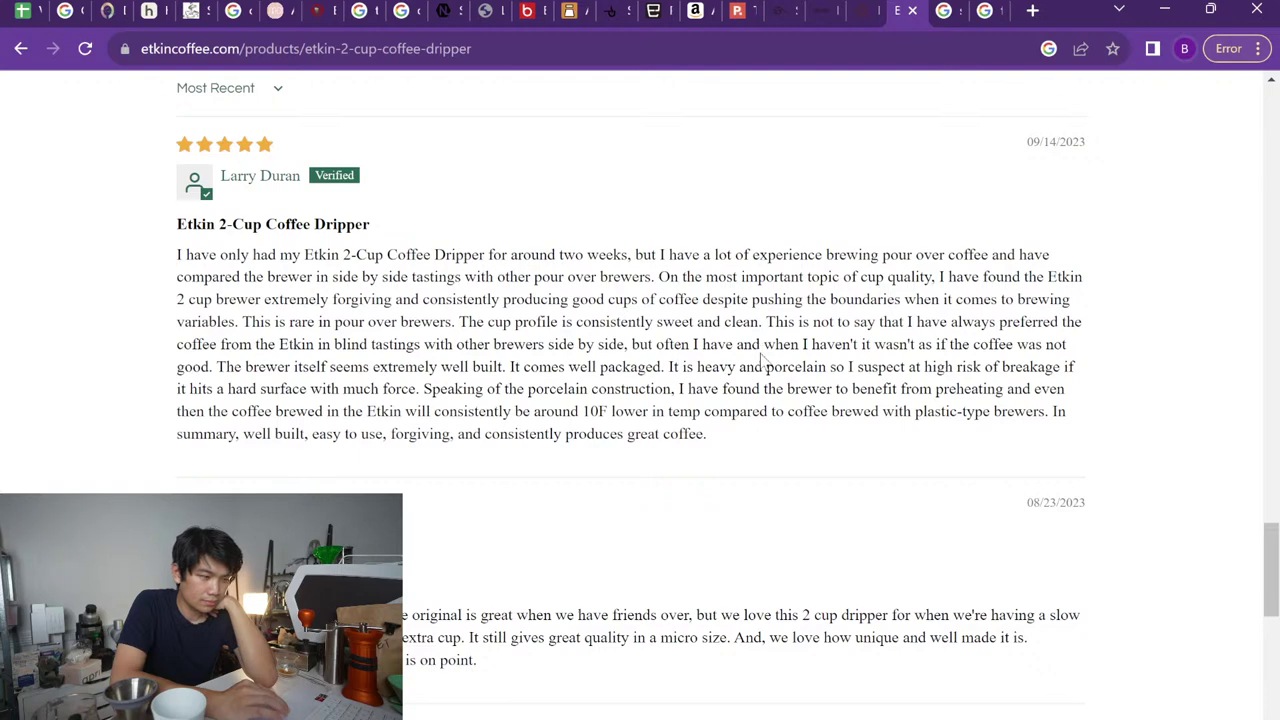
scroll(714, 409, down, 7)
scroll(714, 409, up, 15)
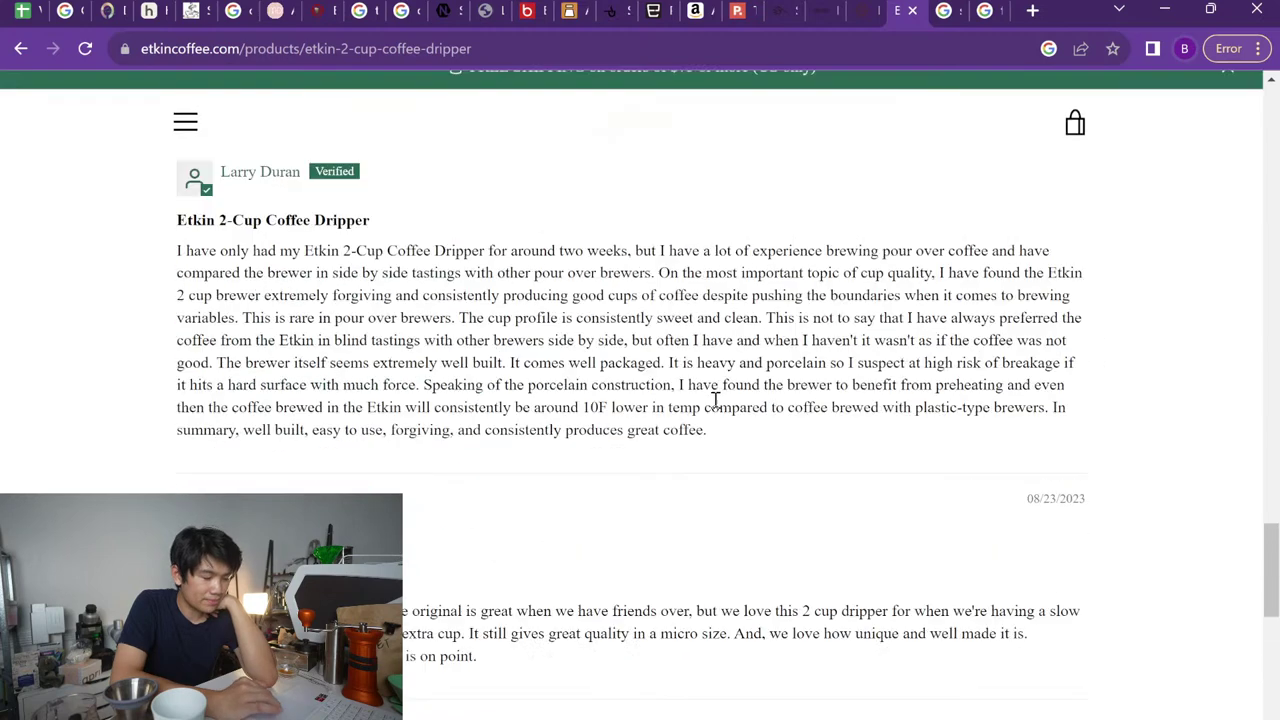
click(22, 10)
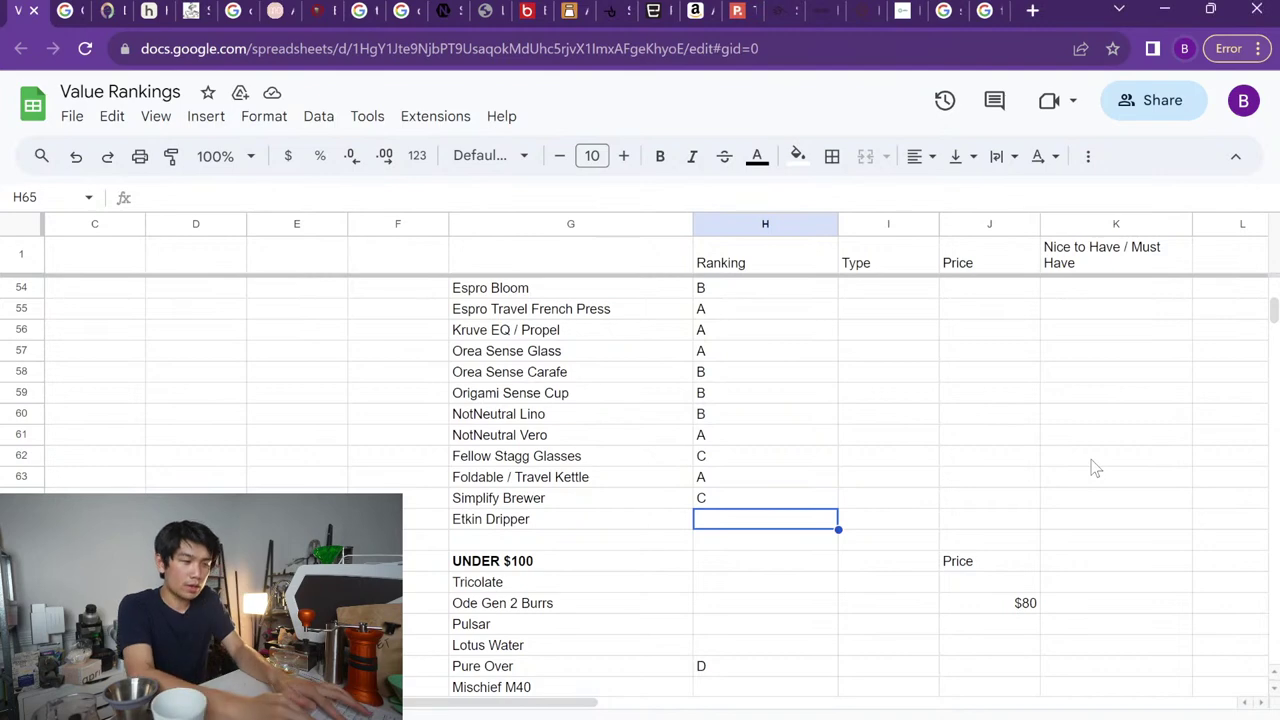
Search the web for loveramics in a new browser tab and open the official Loveramics site
key(ctrl+t)
text(loveramics)
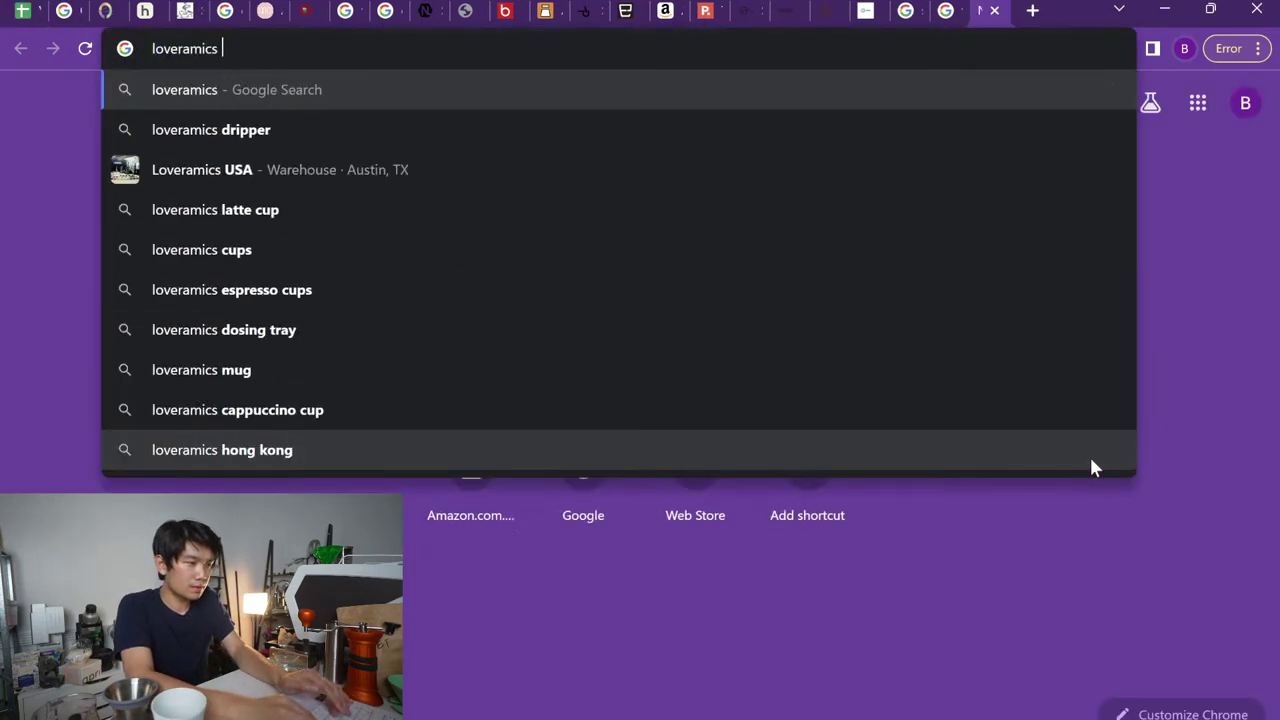
key(Return)
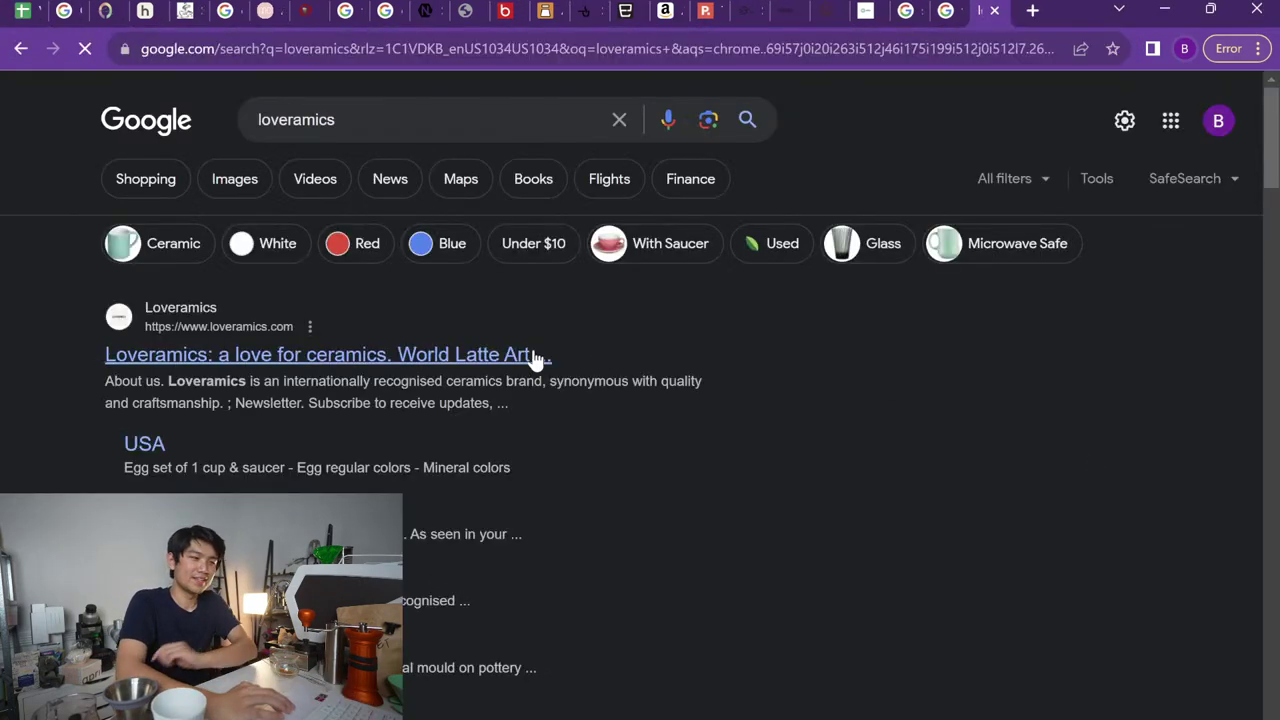
click(531, 356)
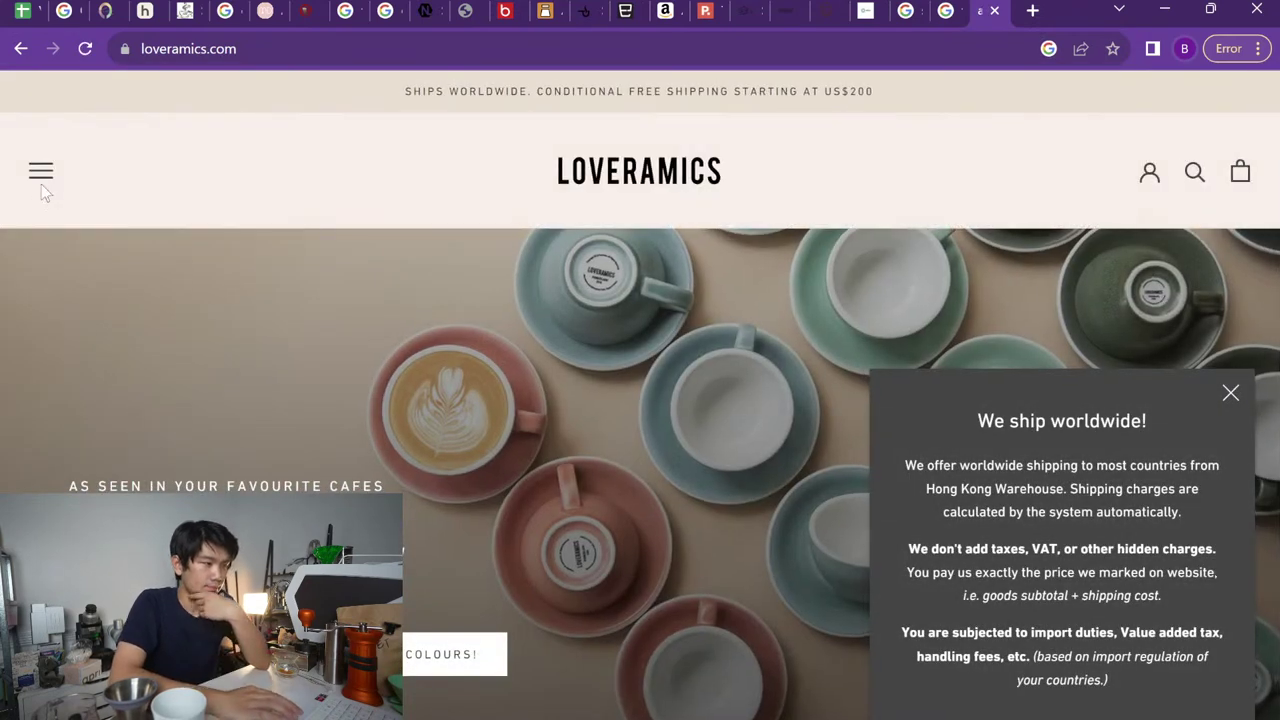
Open the tea stuffs collection listed among the Loveramics tea collections
click(40, 174)
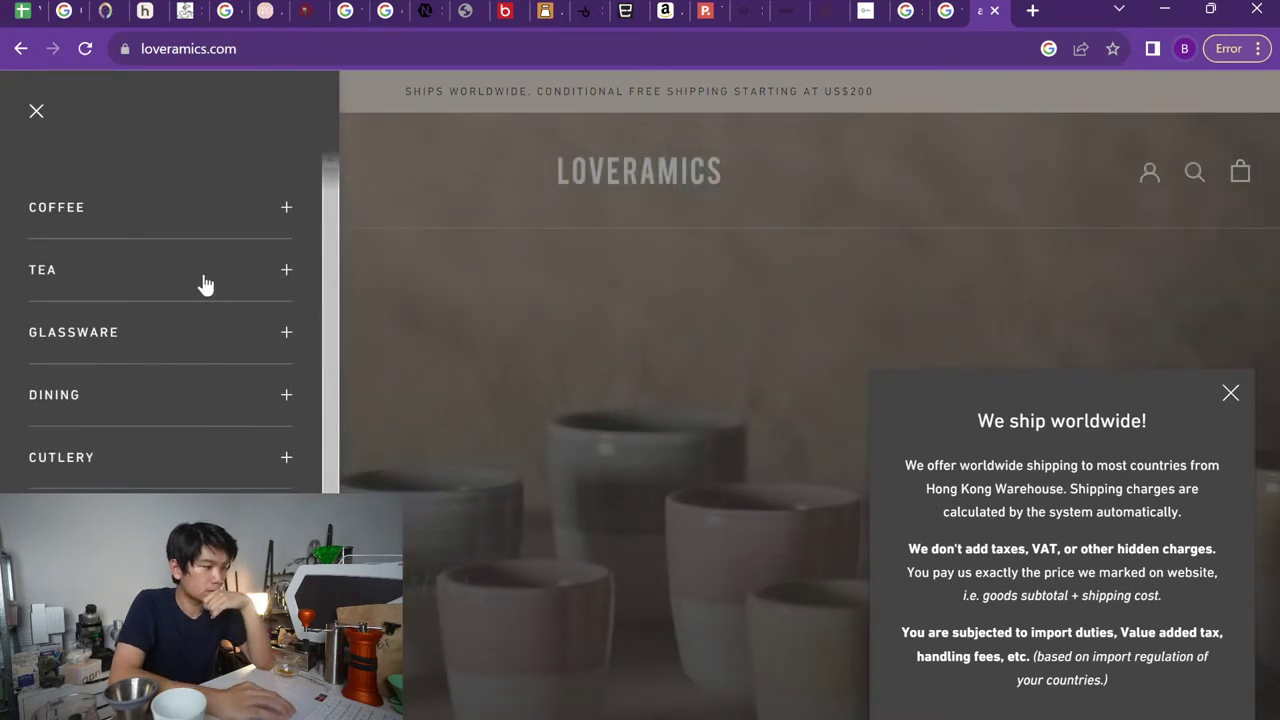
click(203, 284)
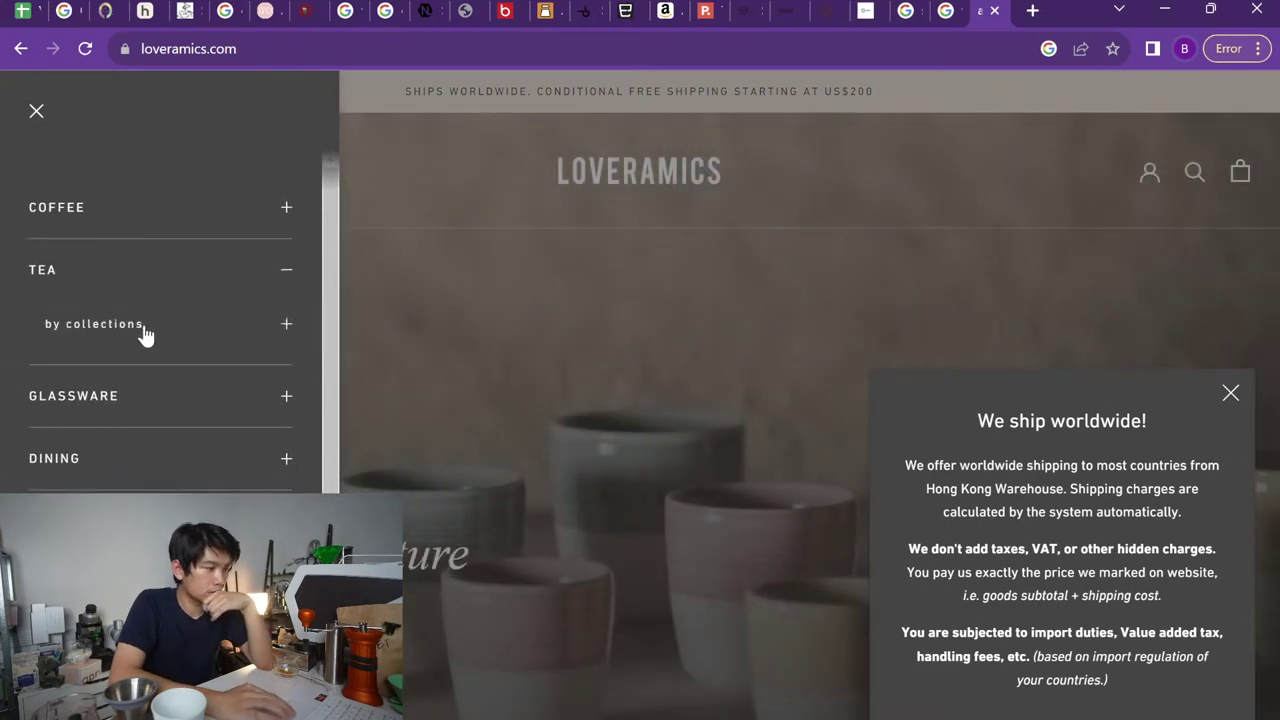
click(143, 328)
click(118, 489)
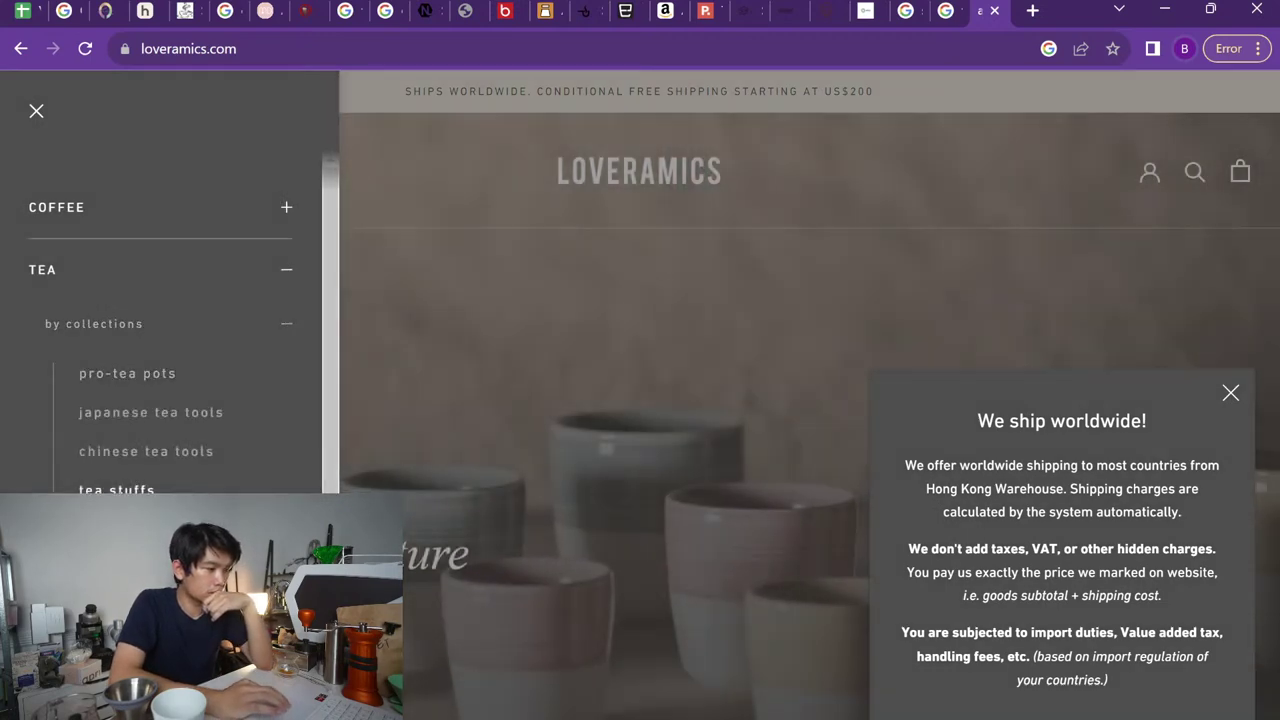
Look through the coffee and tea accessories, go to page 2 and open the Champions Signature set of 2 beans dosing trays
scroll(727, 396, down, 10)
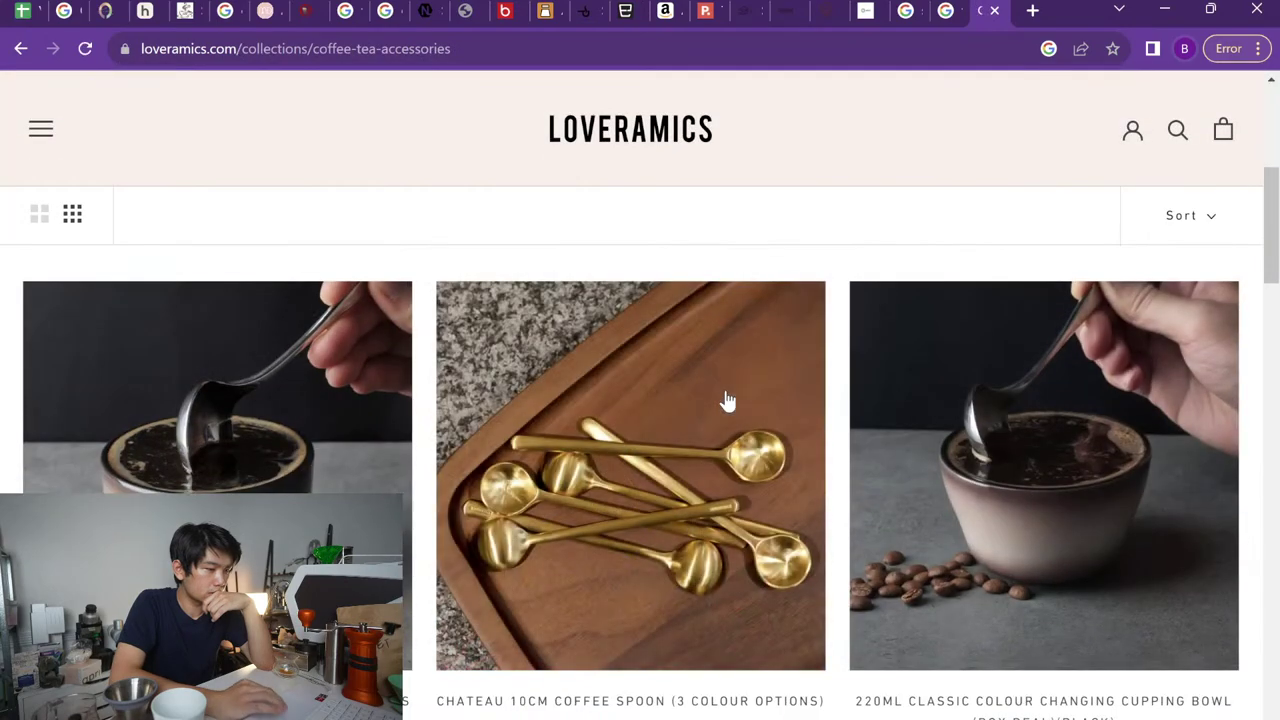
scroll(727, 396, down, 10)
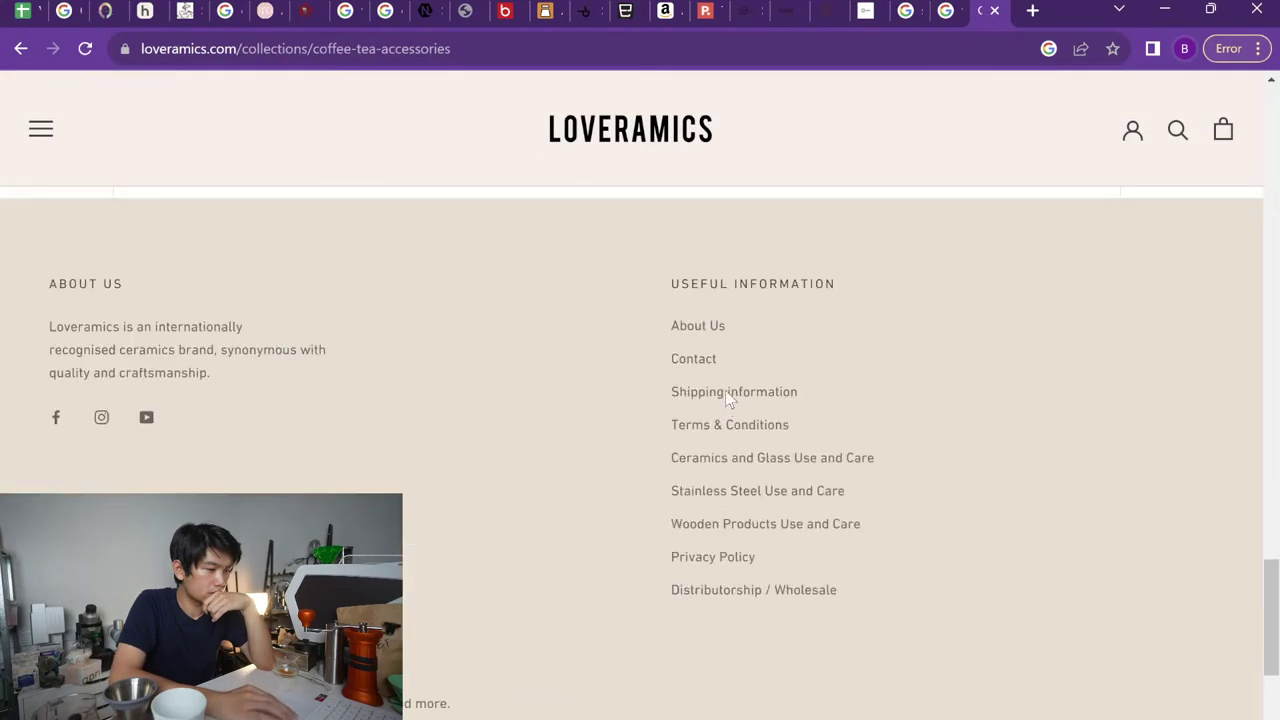
scroll(725, 390, up, 5)
scroll(704, 463, down, 1)
click(657, 594)
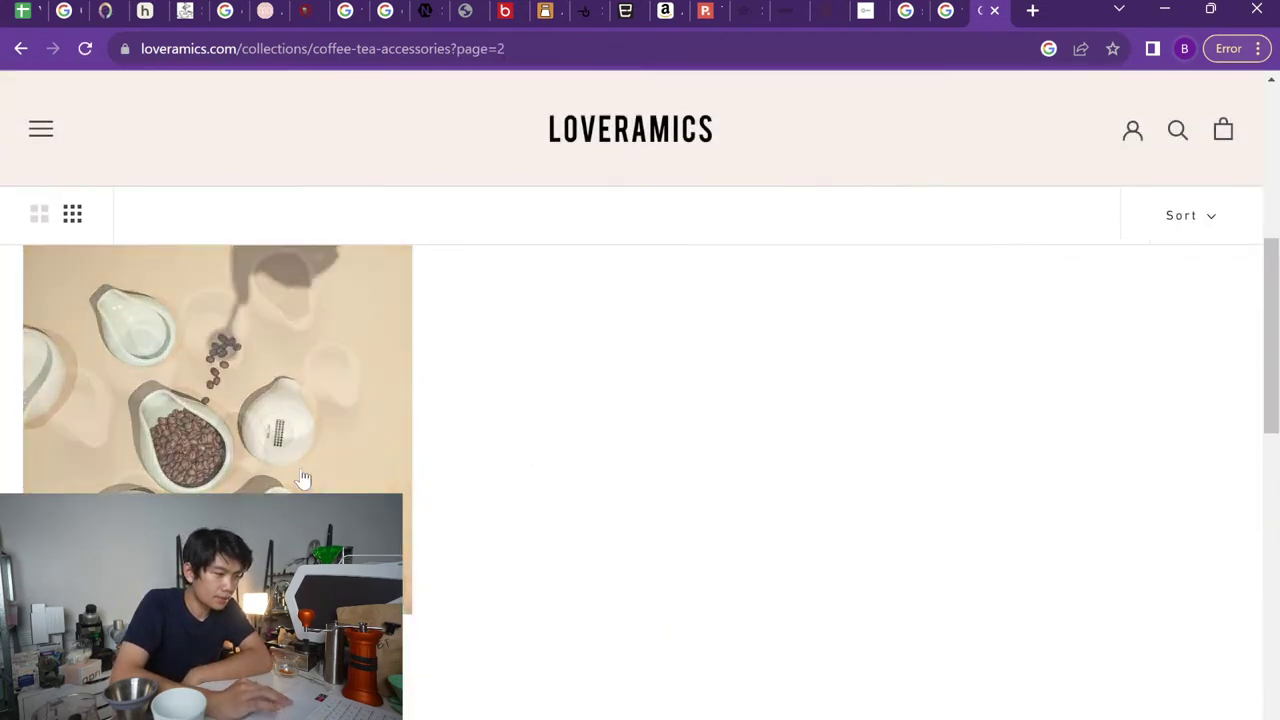
click(262, 470)
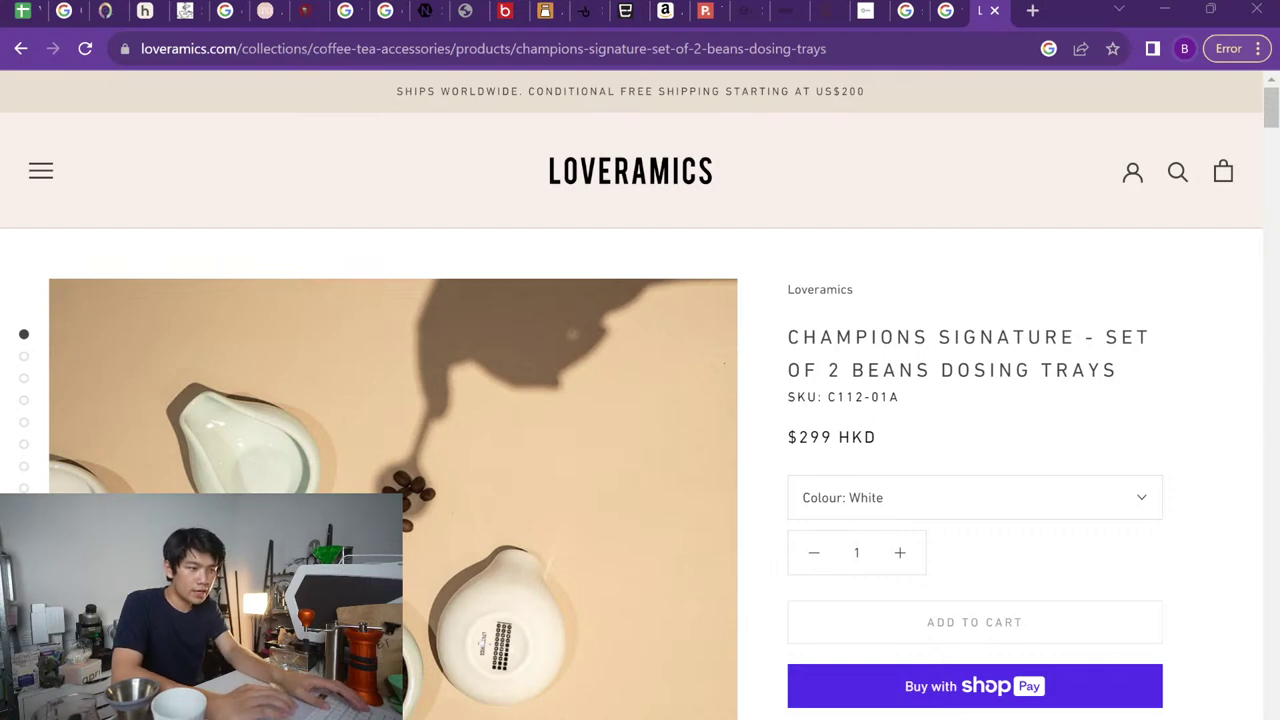
Open amazon.com/dp/B084HT4CC8 in a new browser tab and check the Akebono Sangyo coffee server's price and details
key(ctrl+t)
text(https://www.amazon.com/dp/B084HT4CC8?ref_=cm_sw_r_apin_dp_FTB2SQAQ13JE28CJQFFF_1)
key(Return)
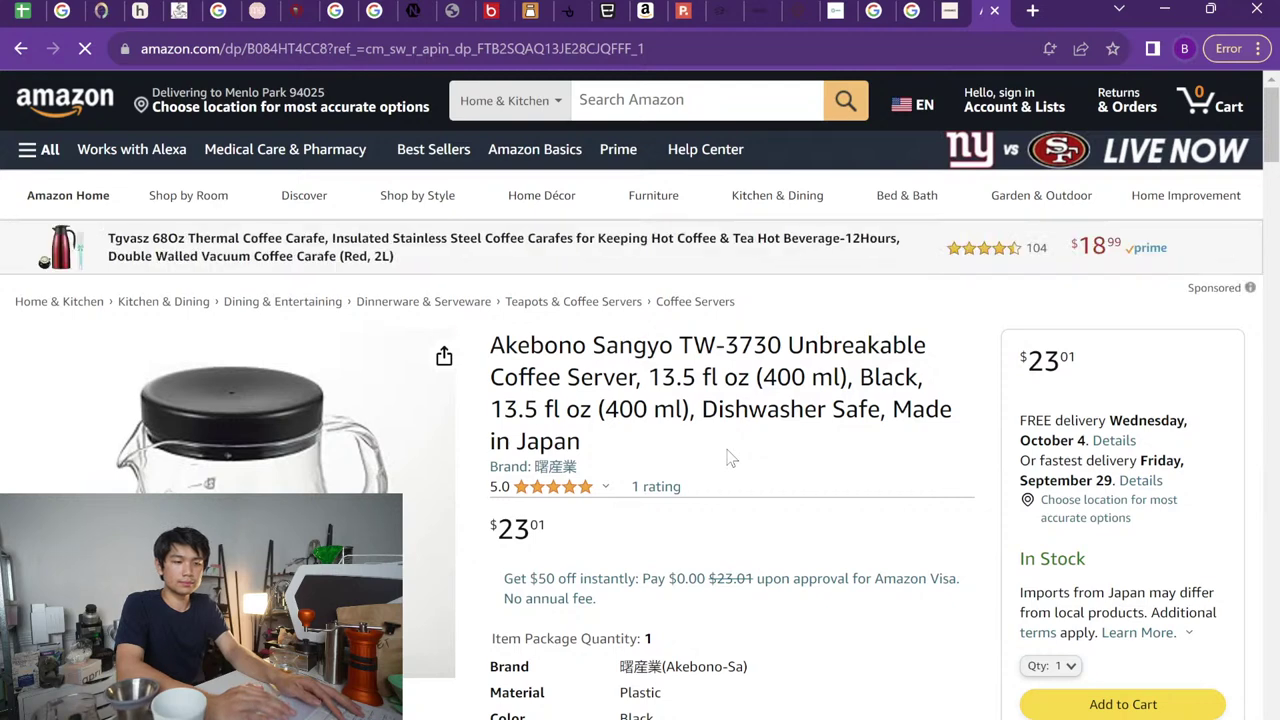
scroll(731, 457, down, 2)
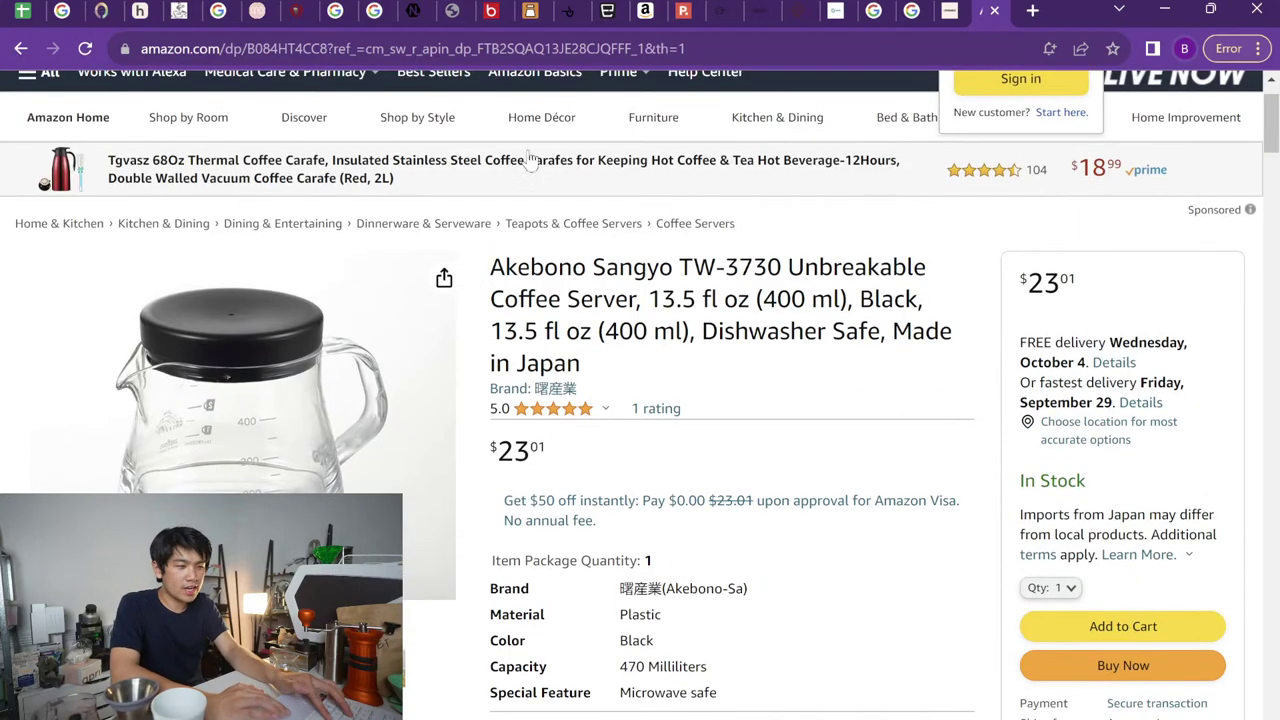
click(457, 48)
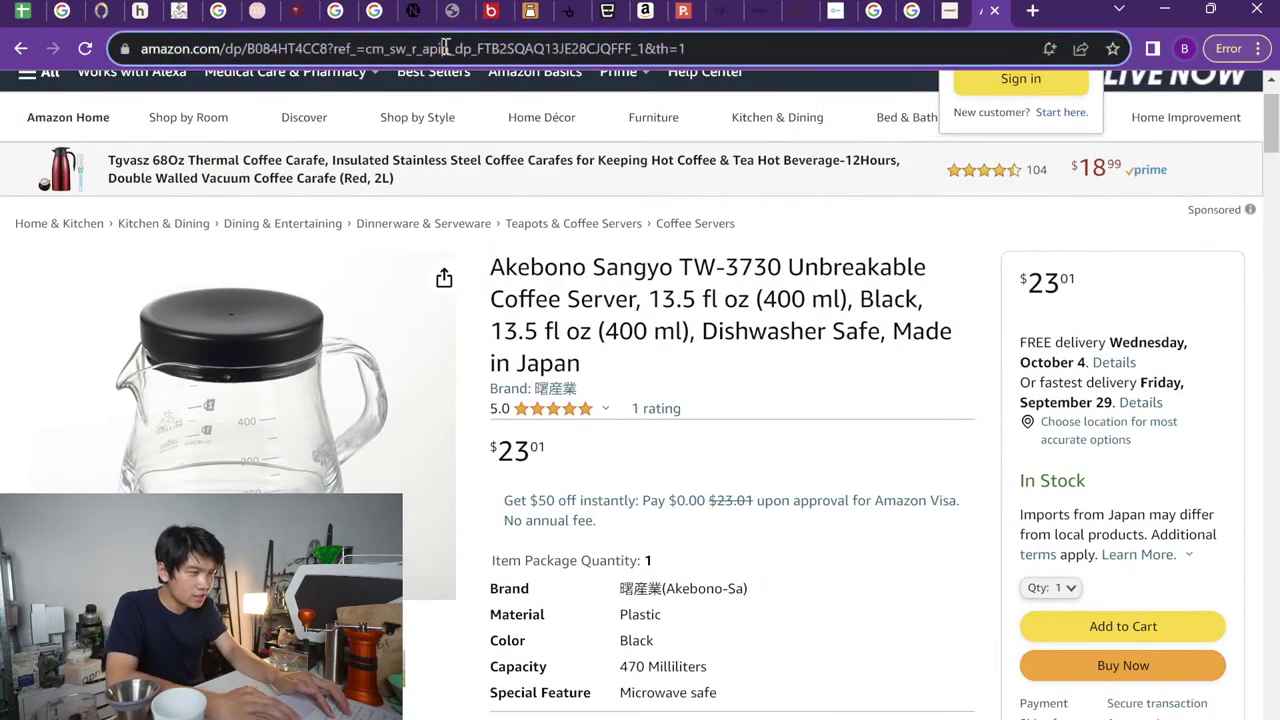
Return to the Value Rankings spreadsheet and insert an empty row above Kono, directly below the Under $25 heading
click(28, 12)
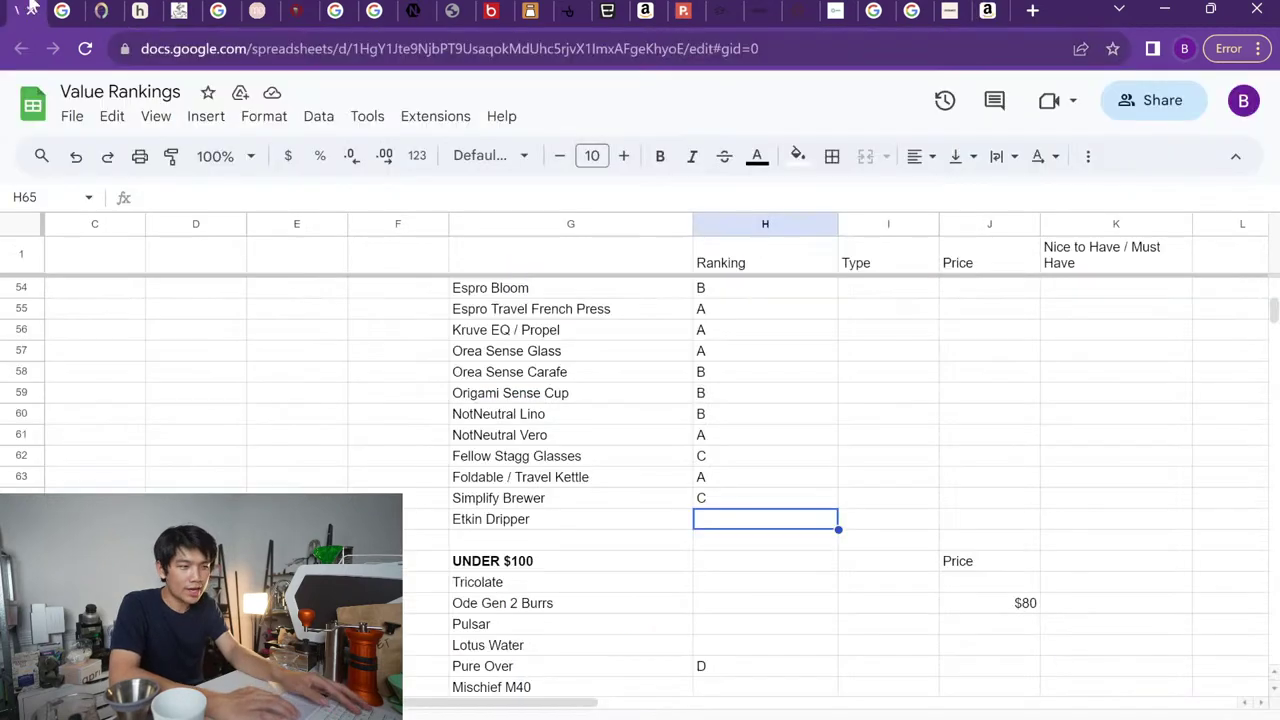
scroll(497, 545, up, 12)
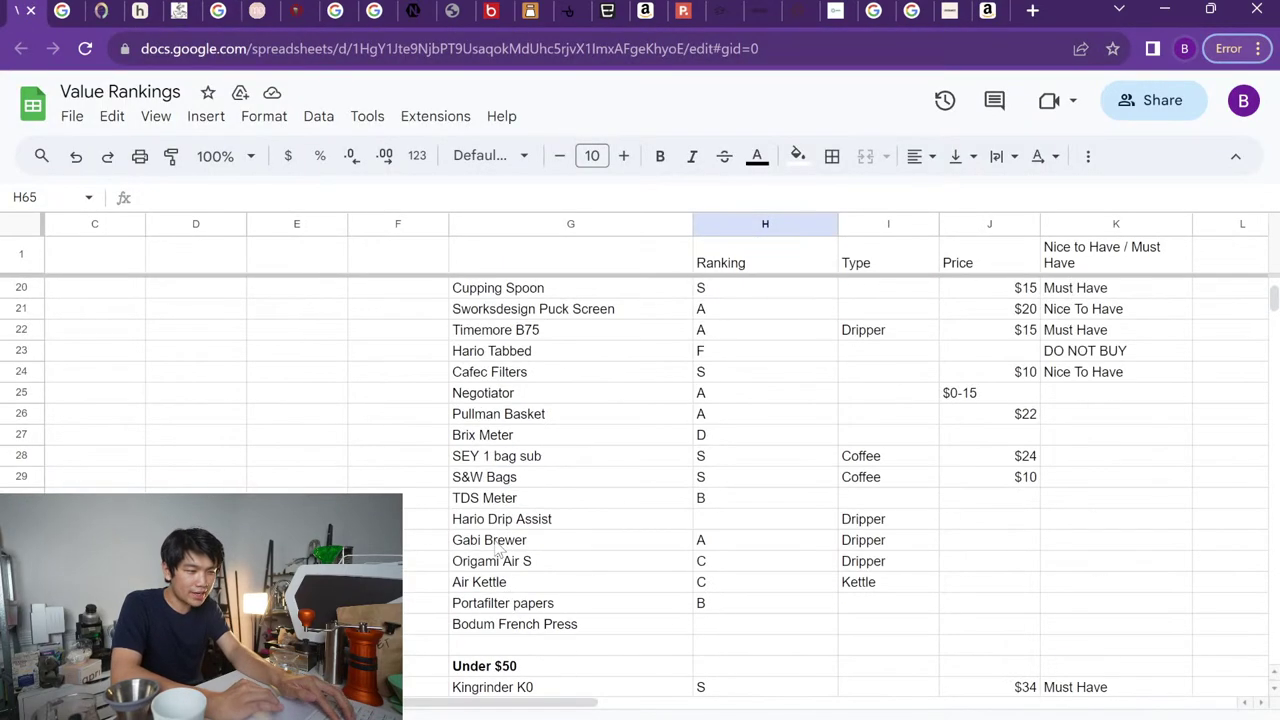
scroll(497, 548, down, 1)
click(506, 584)
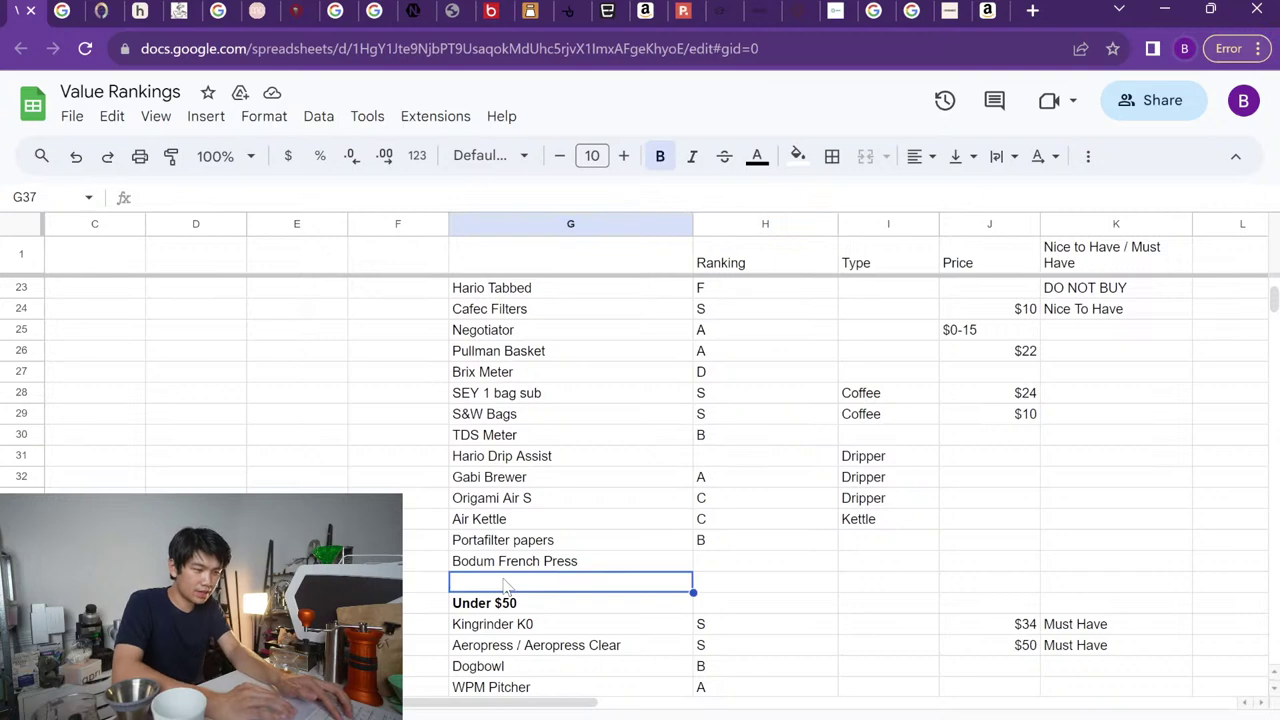
scroll(506, 584, up, 7)
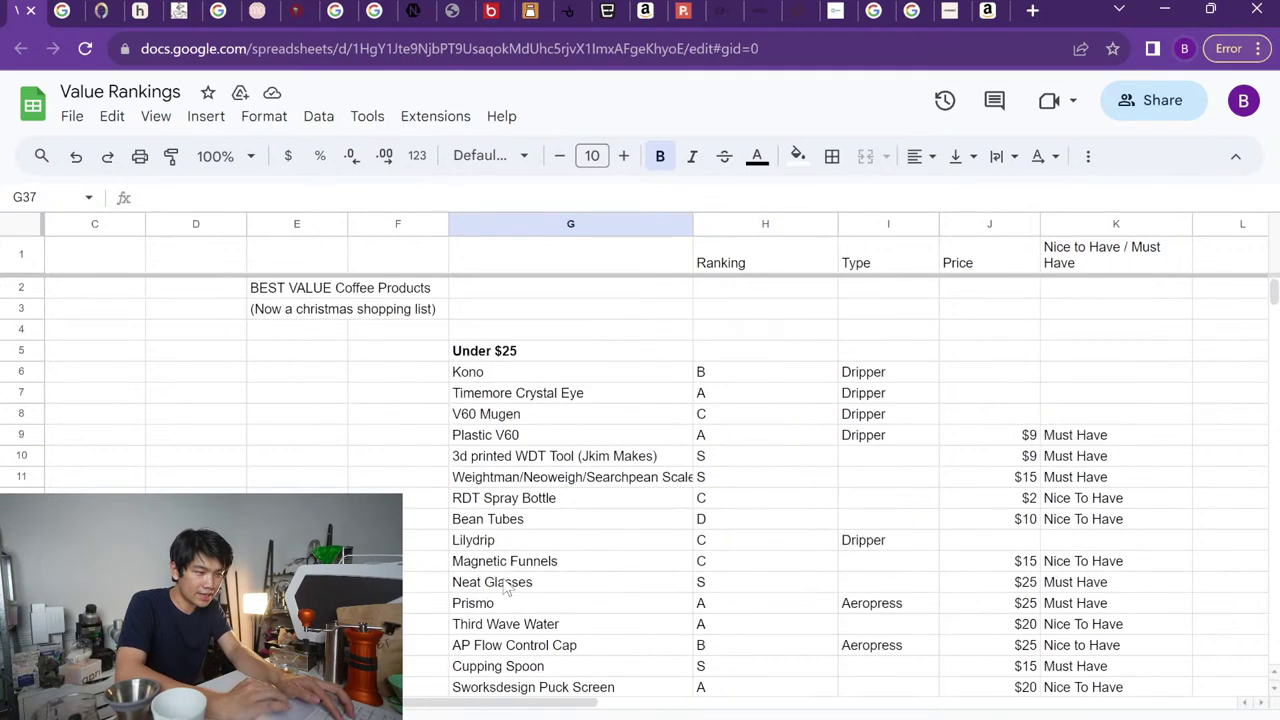
click(513, 378)
click(20, 371)
right_click(20, 371)
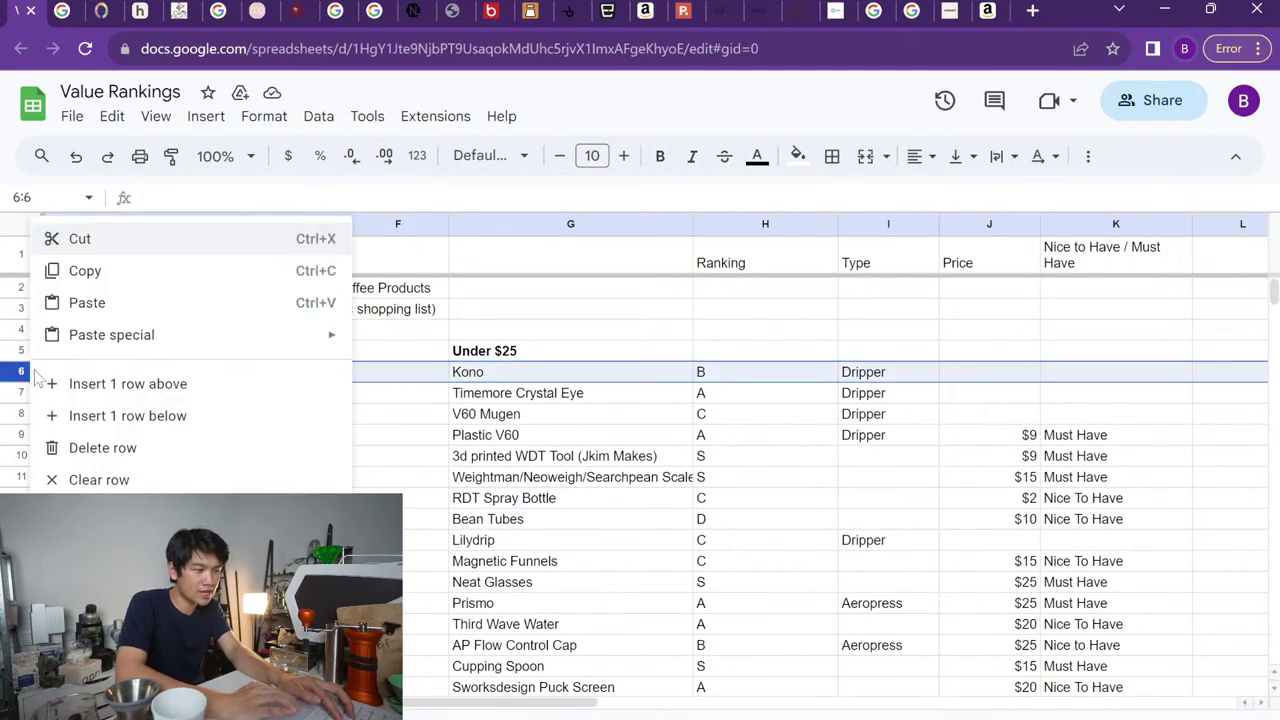
click(108, 385)
scroll(447, 475, right, 2)
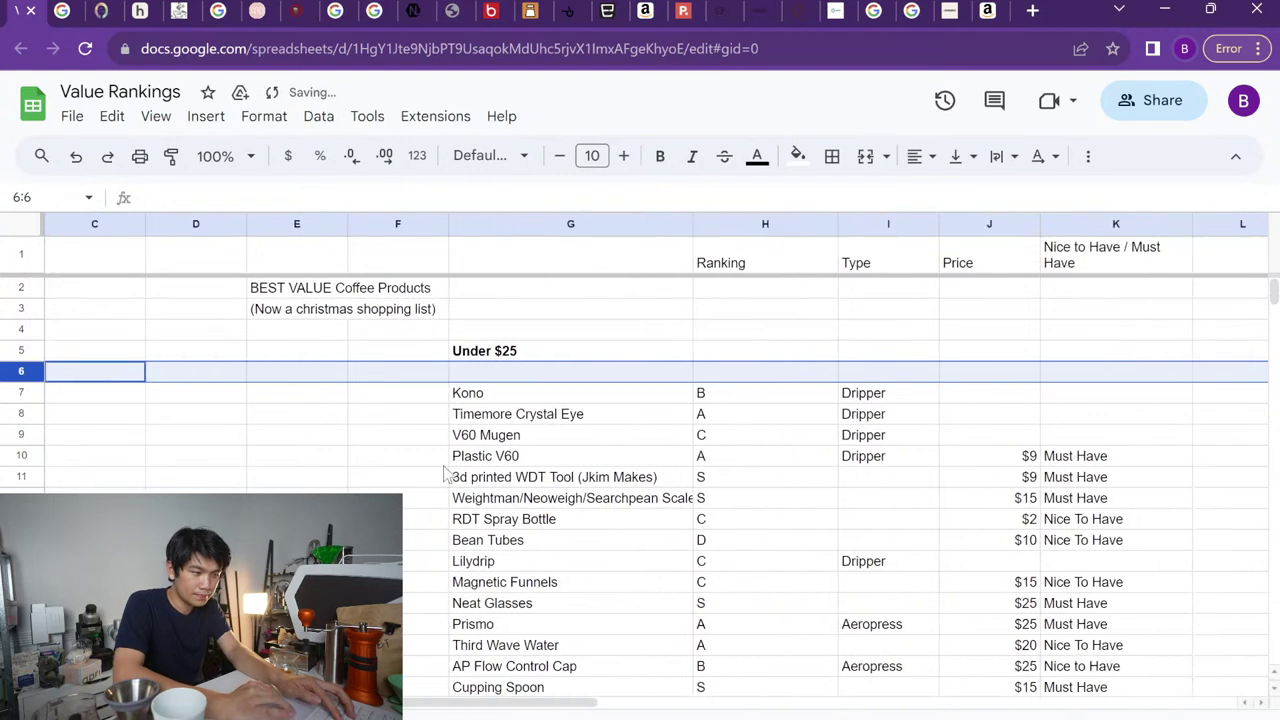
Enter Akebono Indestructable Carafe as the product in the new row and set its ranking to S
text(A)
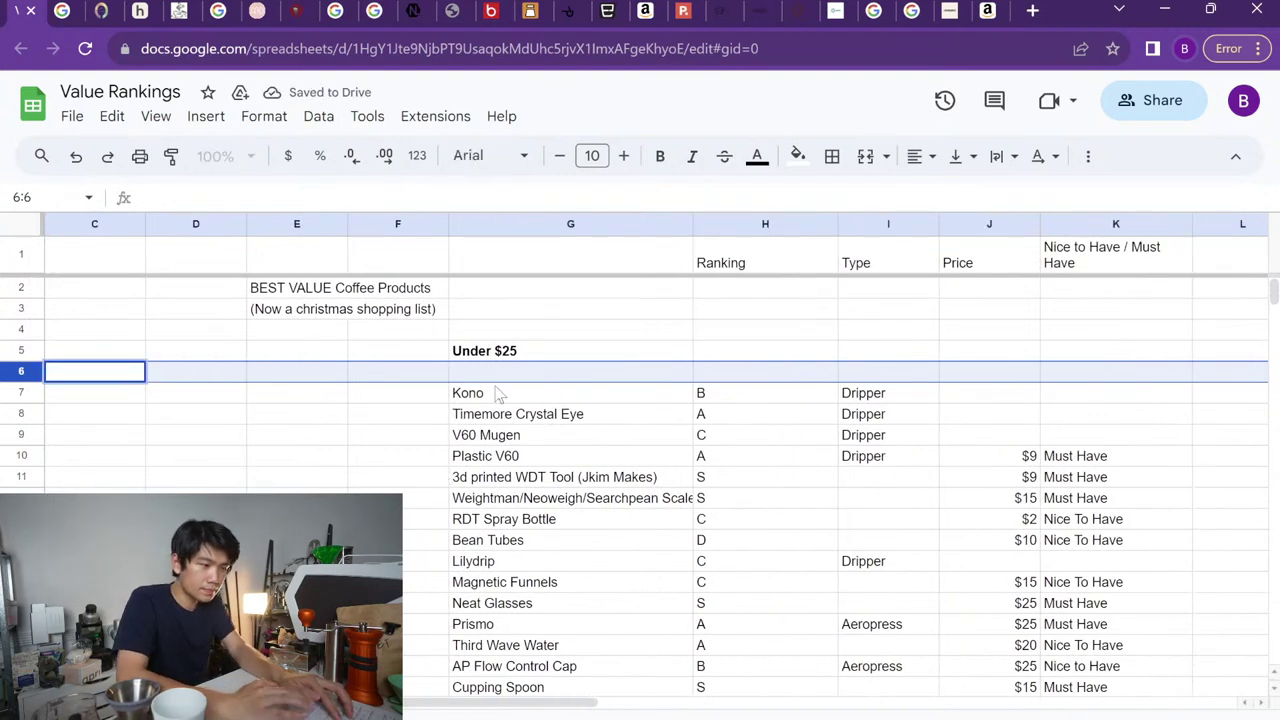
click(500, 371)
text(Akebono Ind)
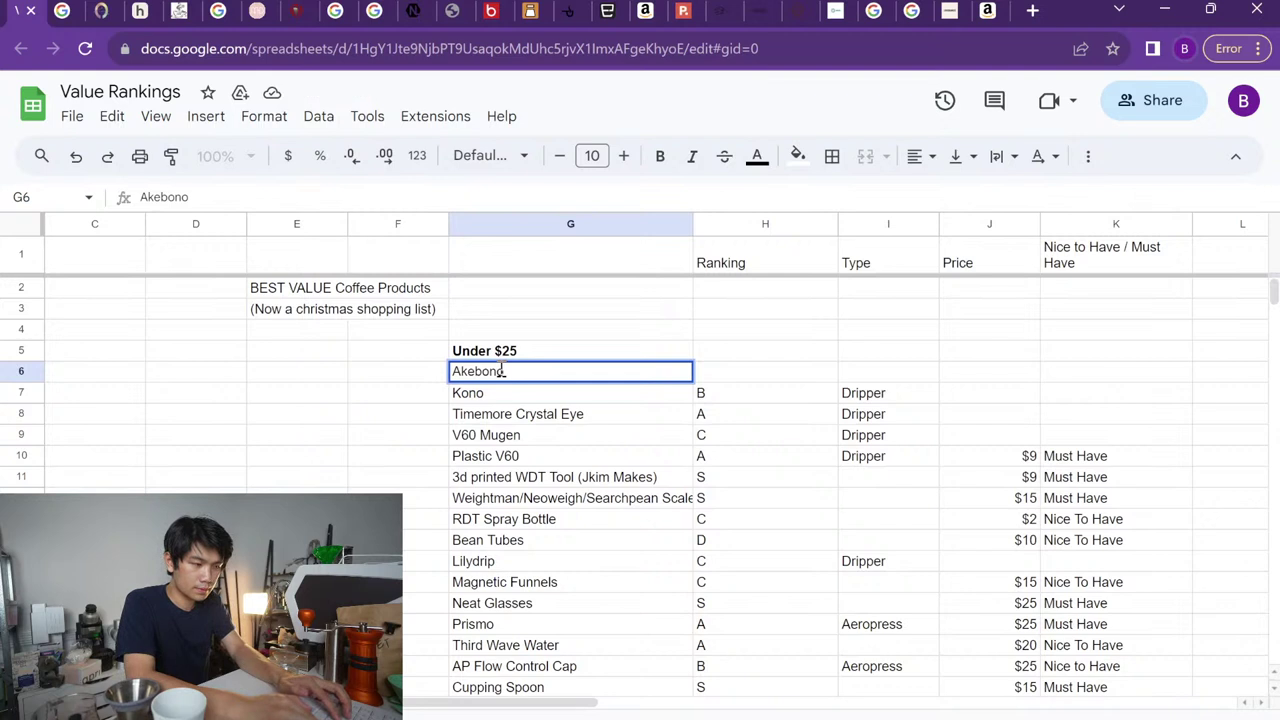
text(est)
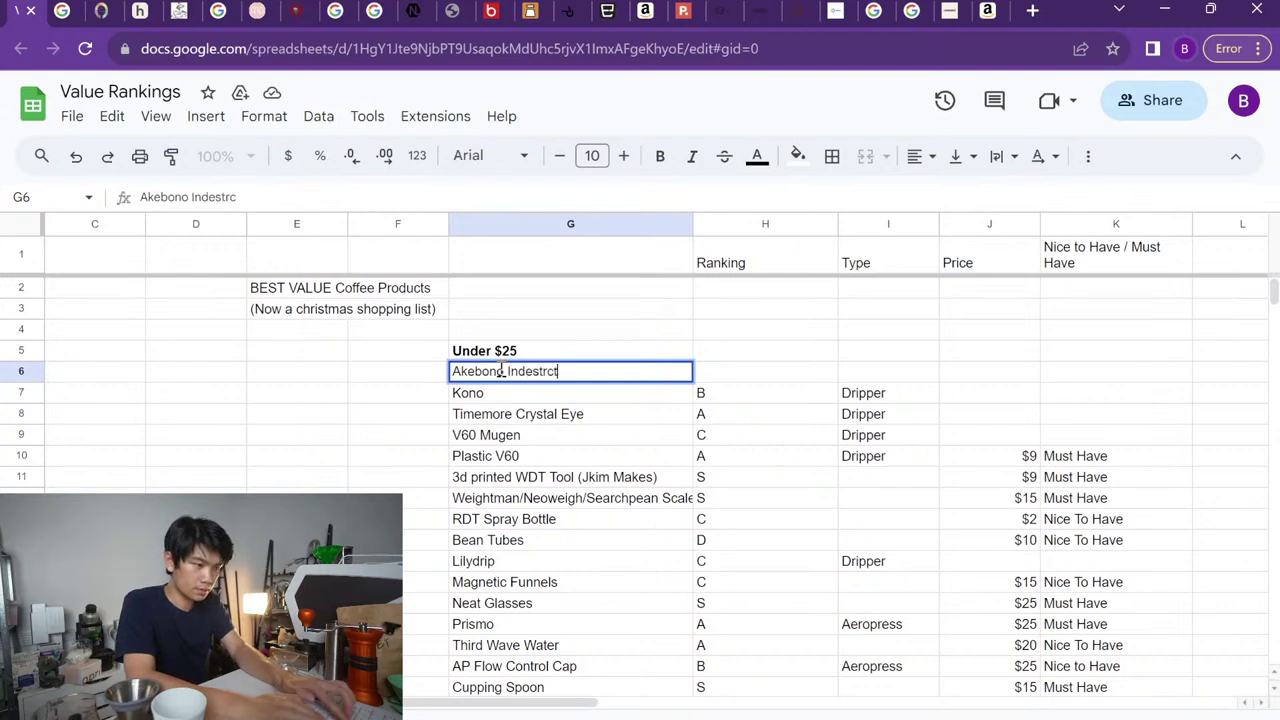
text(ructable Carafe)
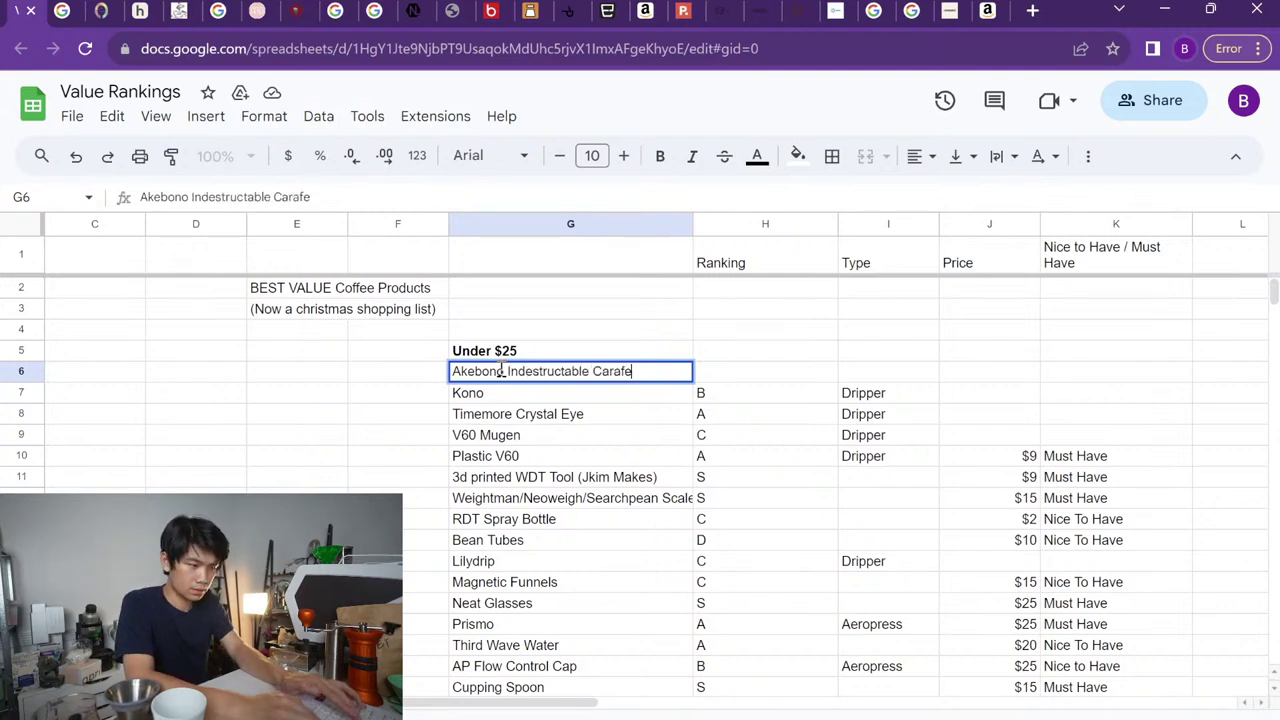
key(Tab)
text(S)
key(Tab)
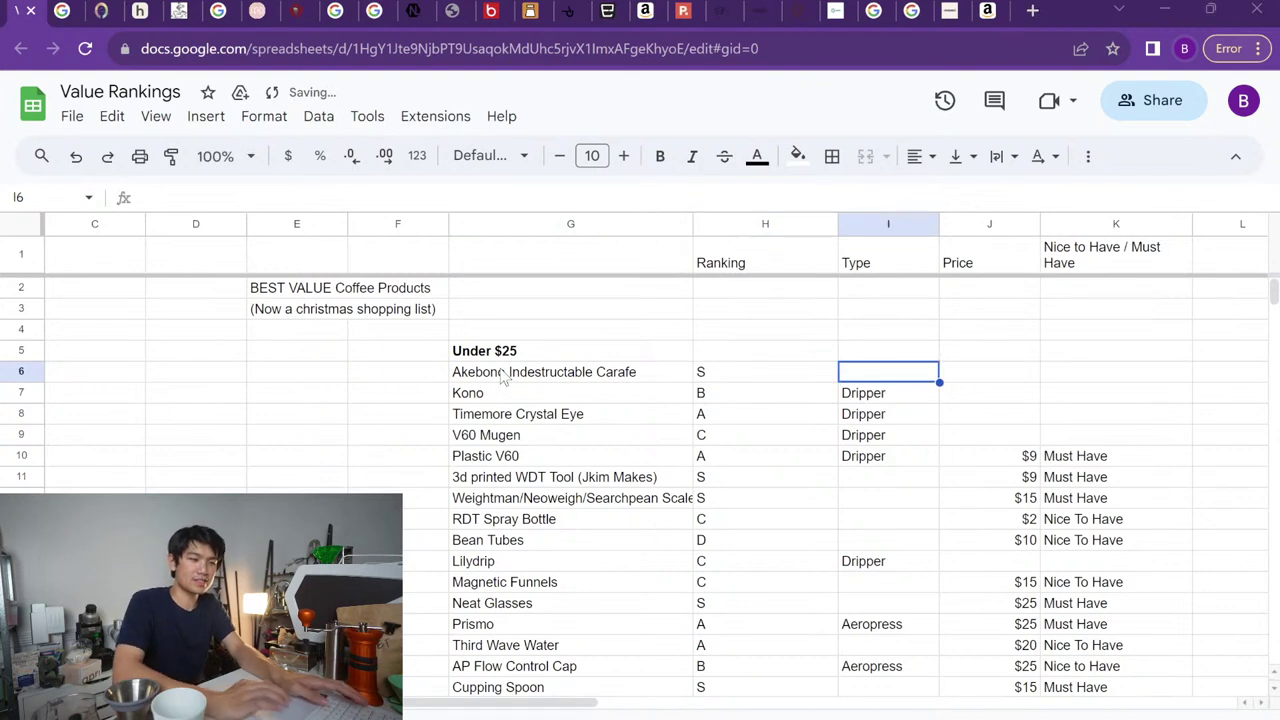
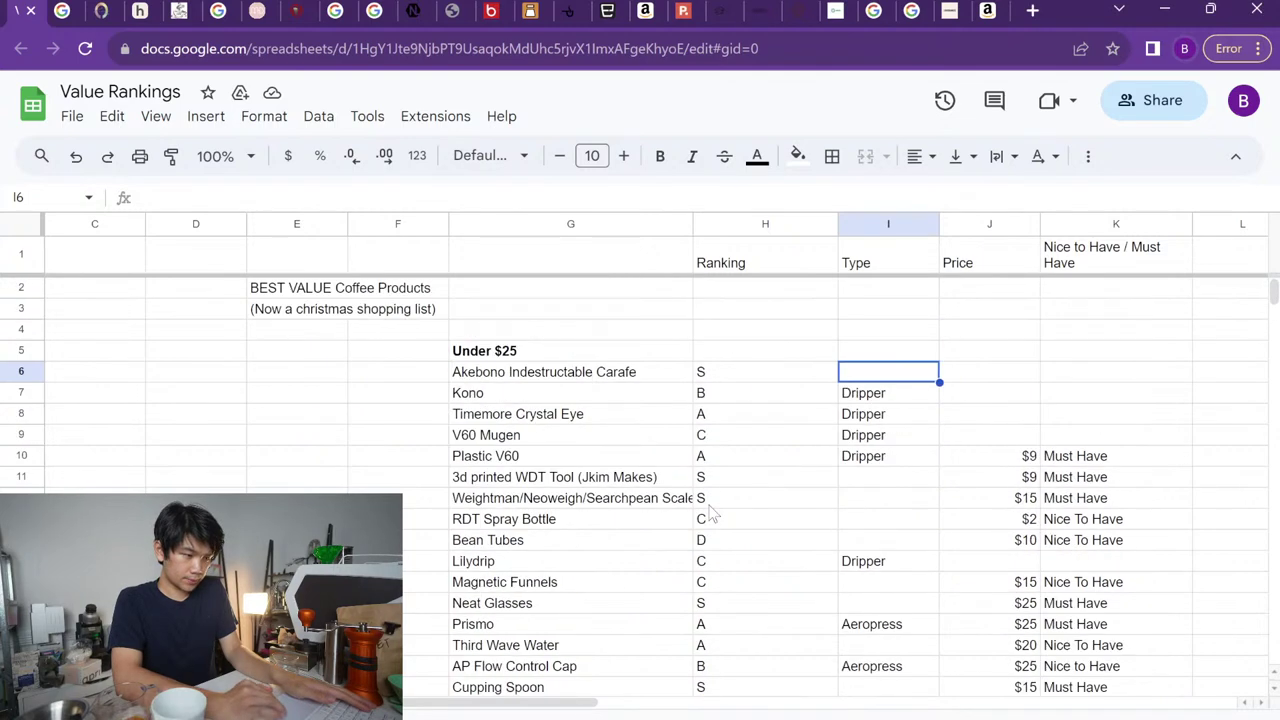
Review the product rankings in the Under $50 section and select the ranking cell of Kingrinder K0
scroll(710, 512, down, 5)
scroll(710, 512, down, 5)
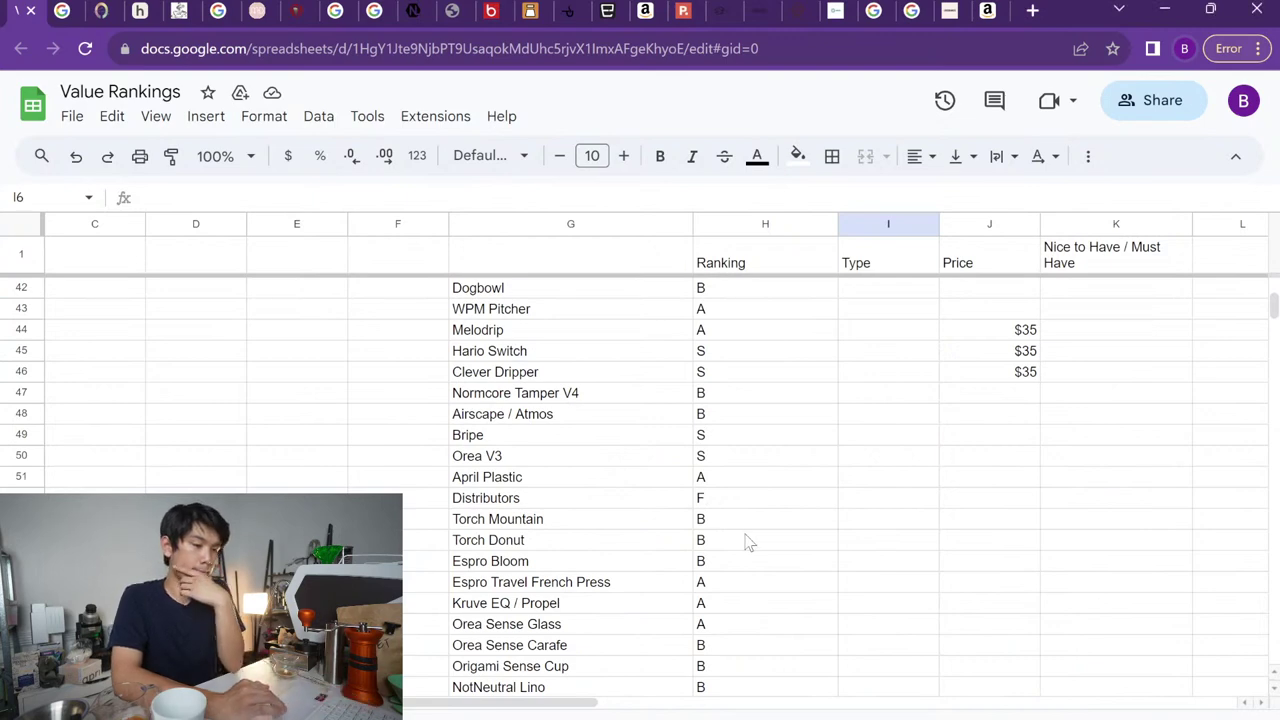
scroll(746, 537, down, 2)
scroll(748, 543, up, 2)
scroll(746, 543, up, 2)
scroll(746, 543, down, 1)
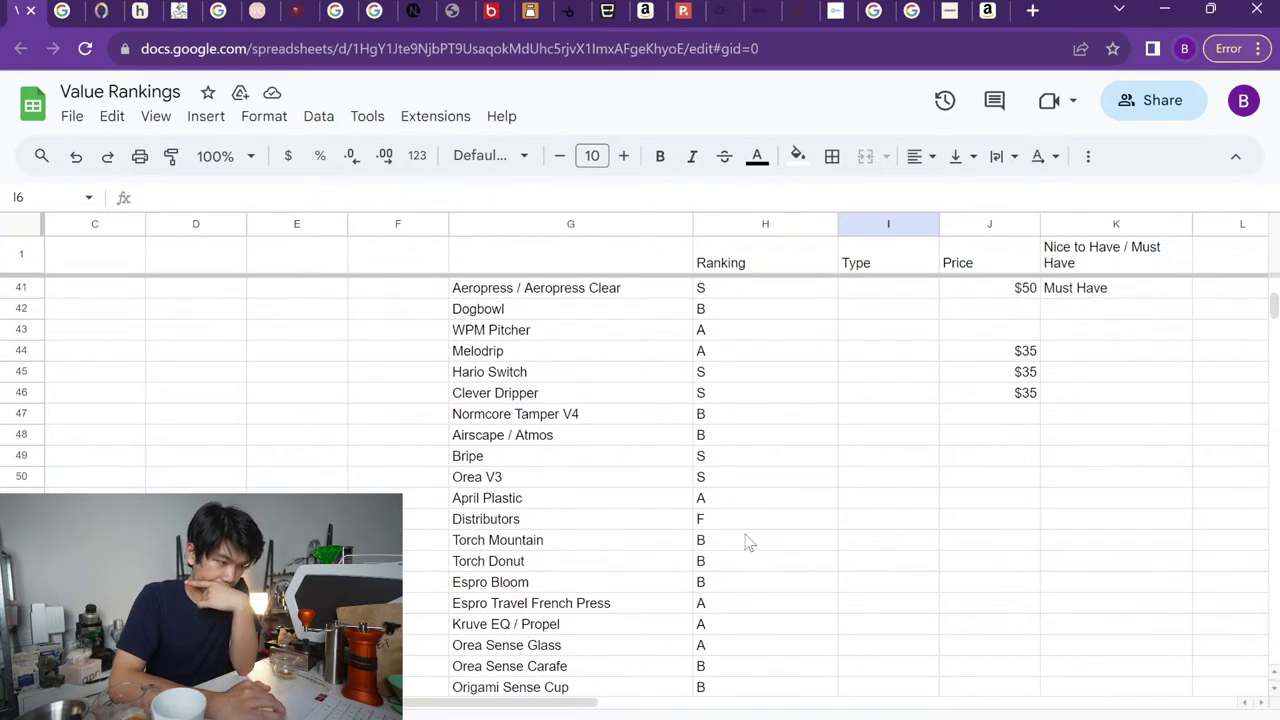
scroll(746, 543, up, 1)
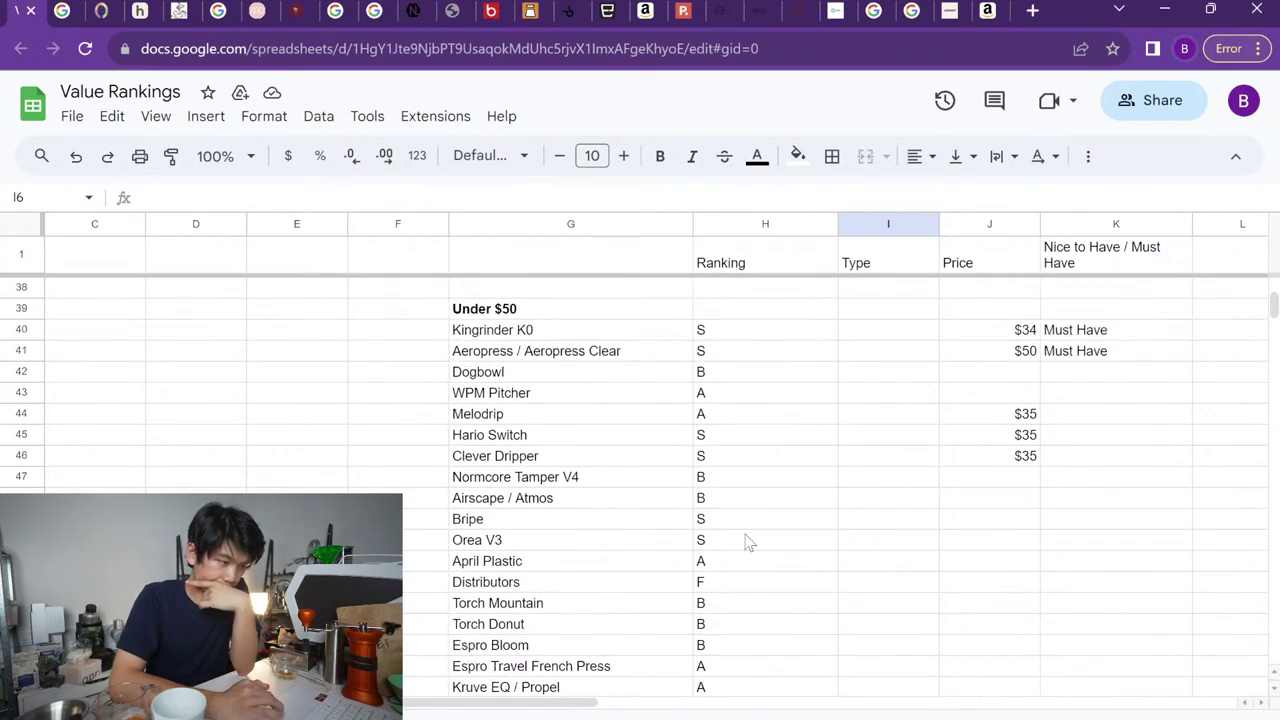
click(717, 337)
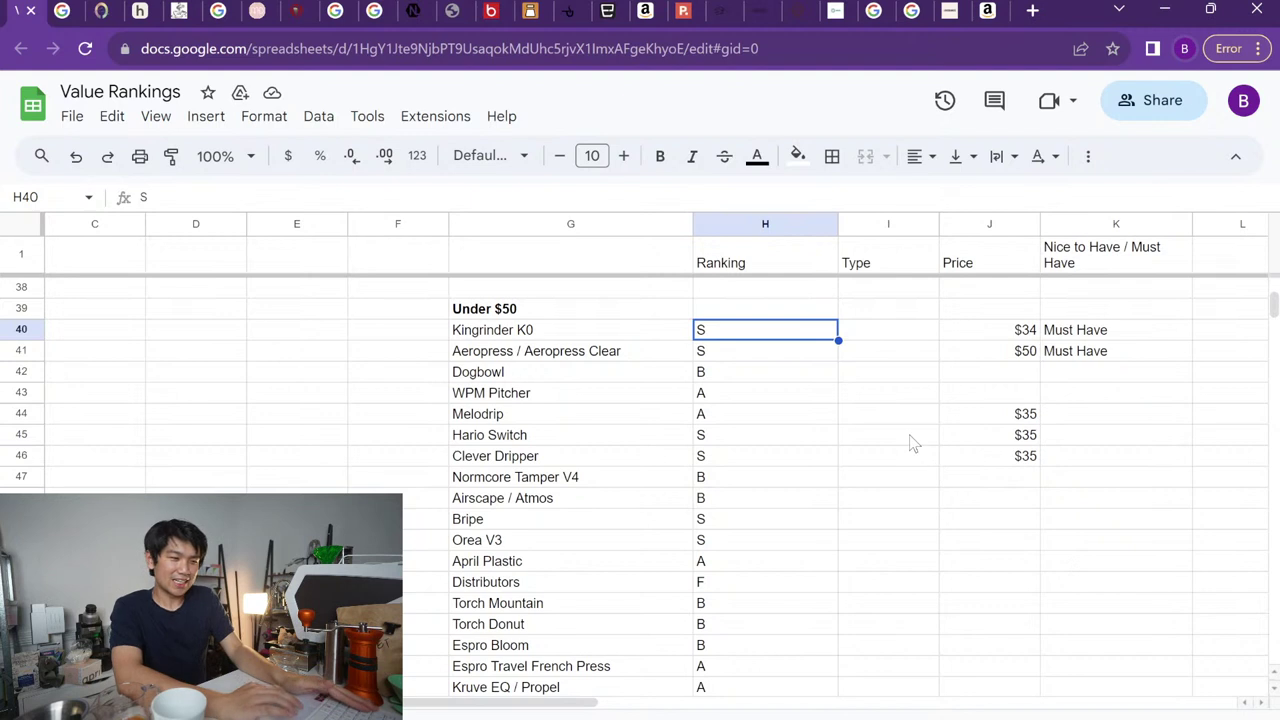
Check the prices of Kingrinder K0 and Aeropress / Aeropress Clear, ending on the price cell of Dogbowl
scroll(910, 443, up, 3)
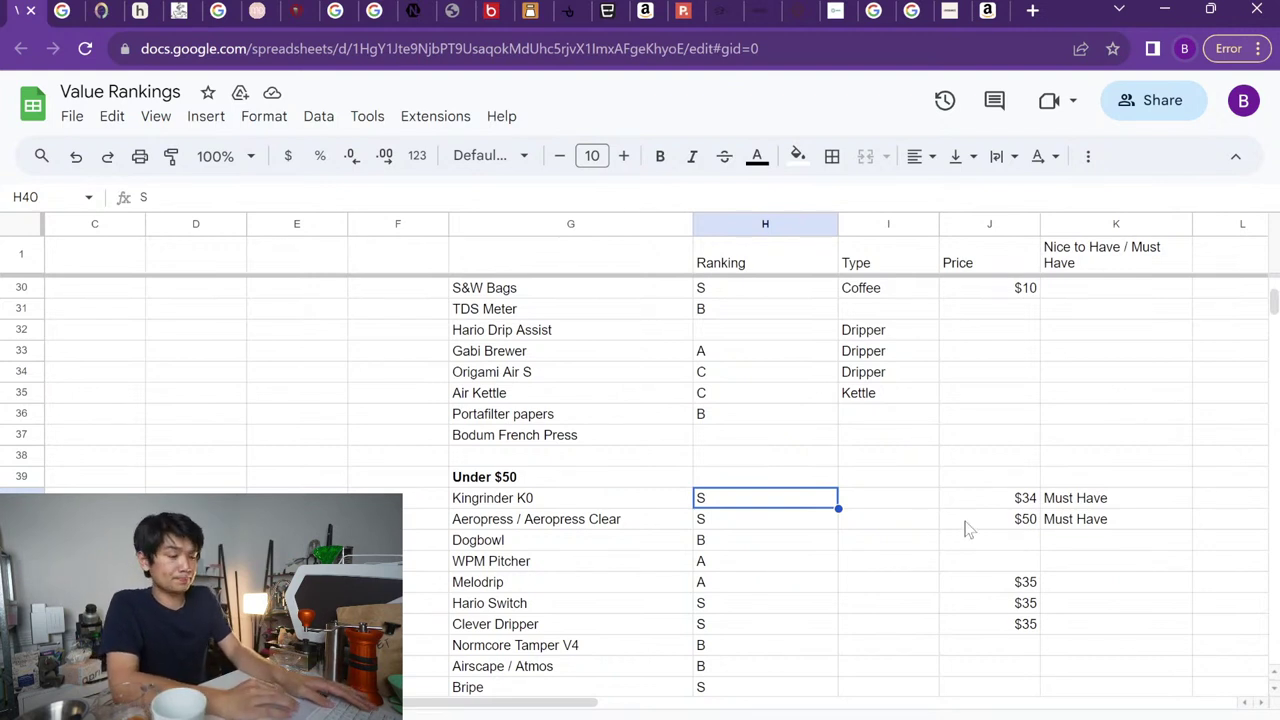
scroll(860, 495, down, 2)
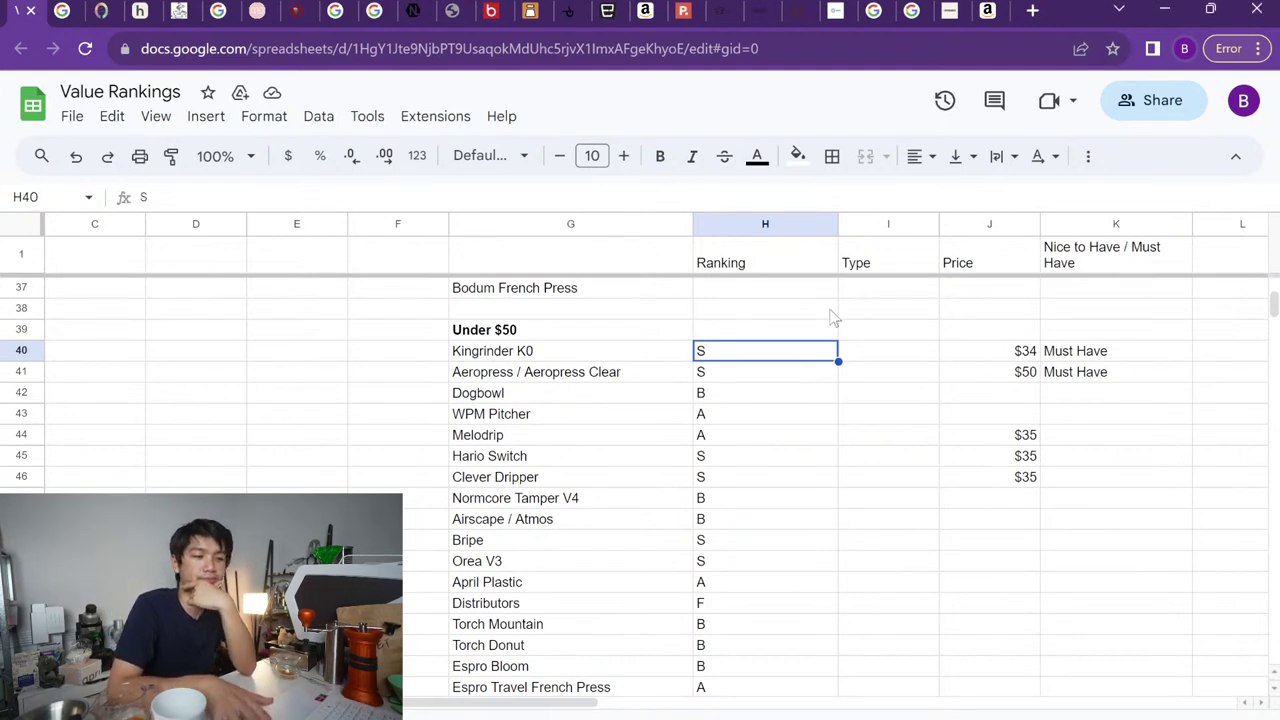
key(Right)
key(Right)
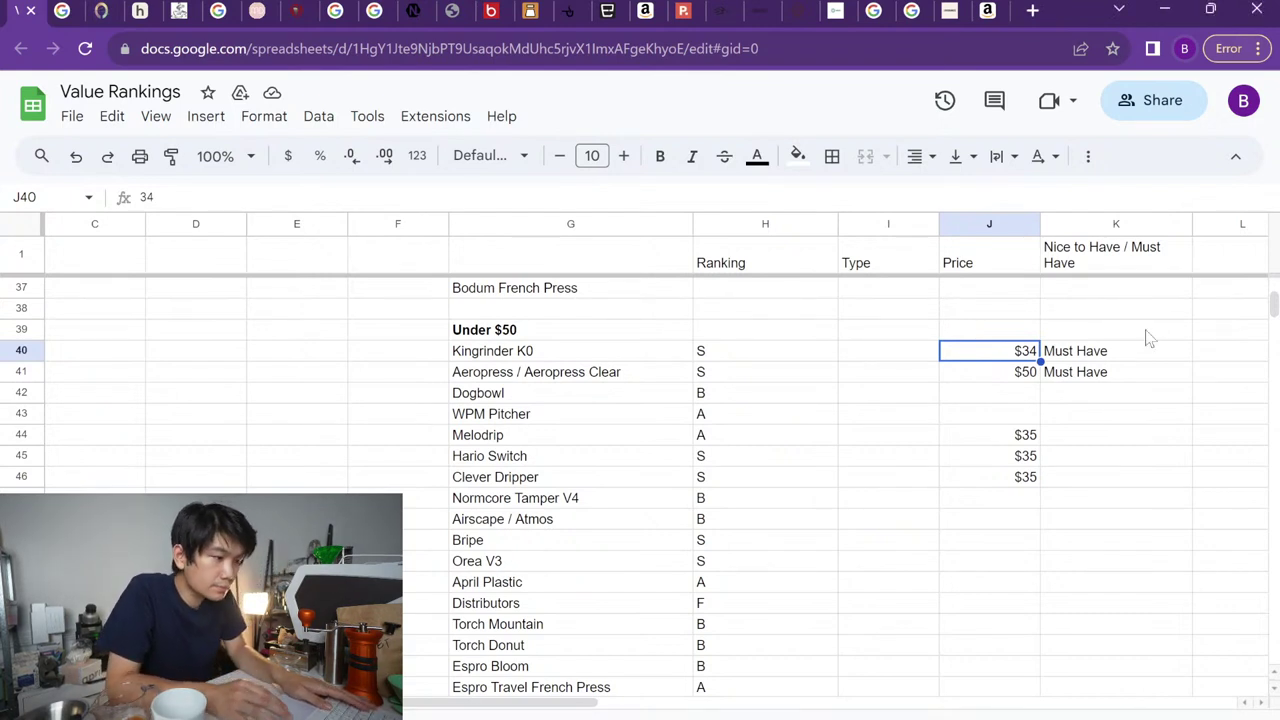
key(Down)
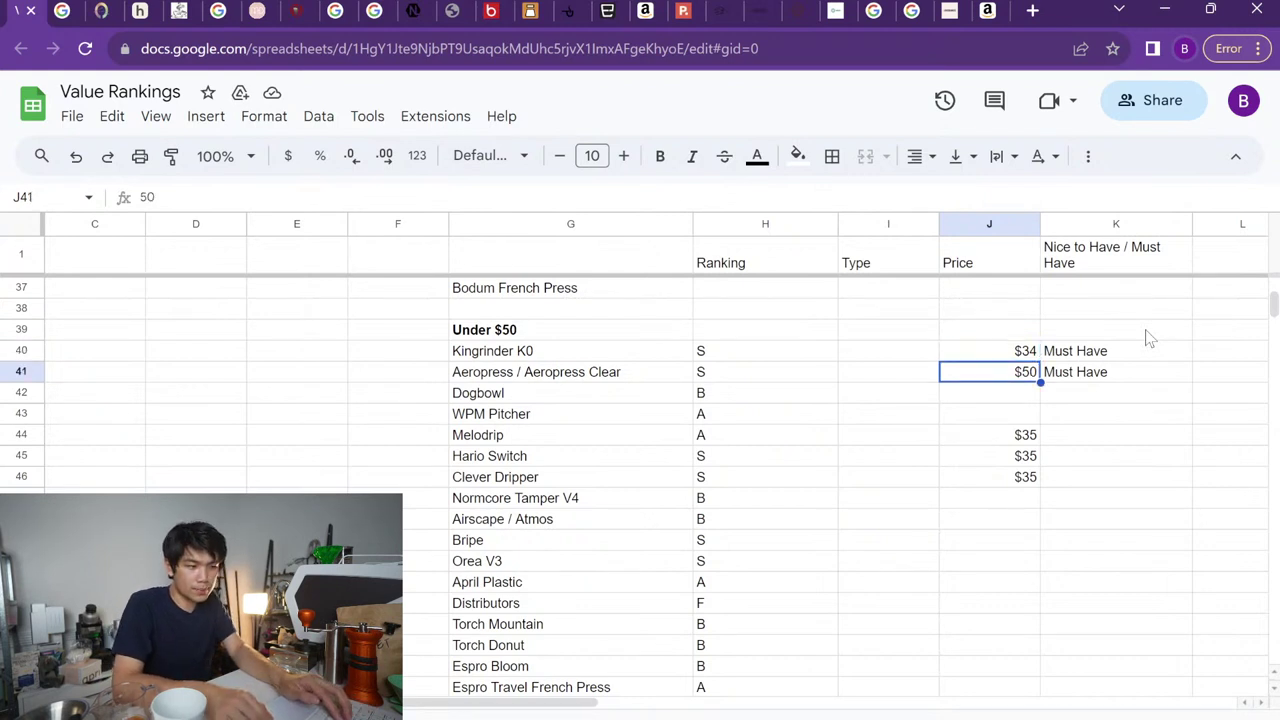
key(Down)
key(Up)
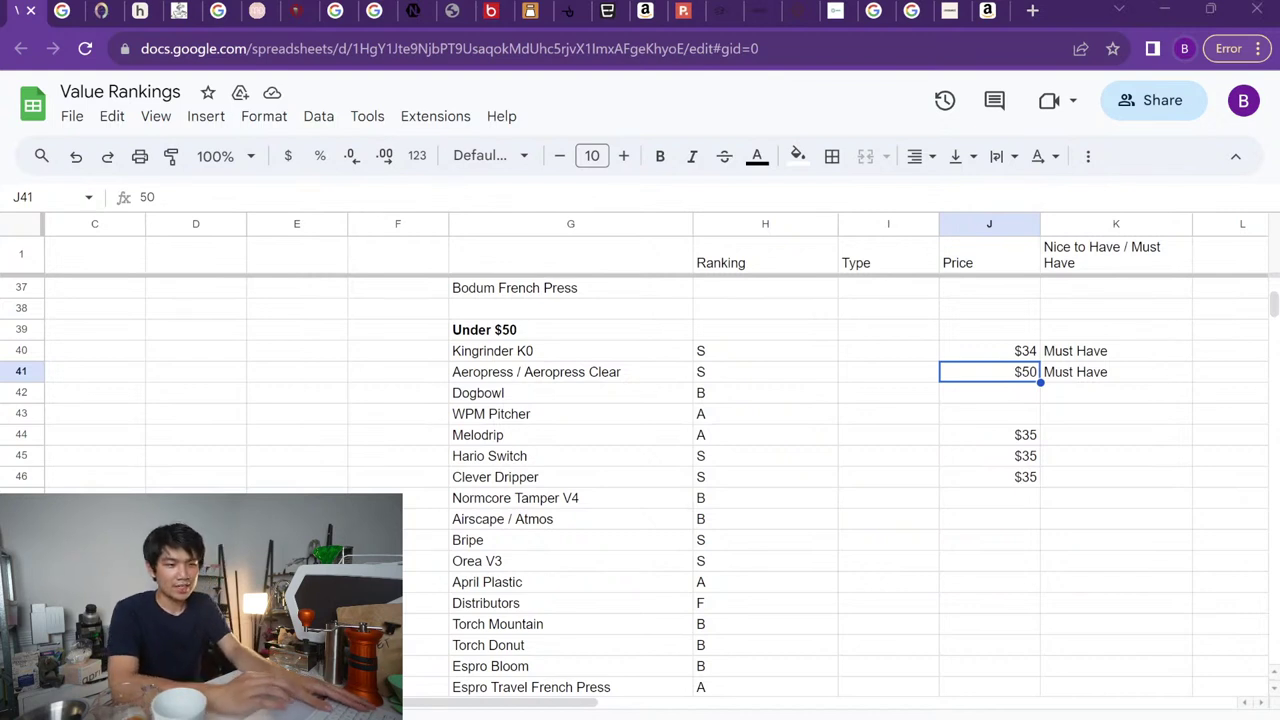
click(1023, 399)
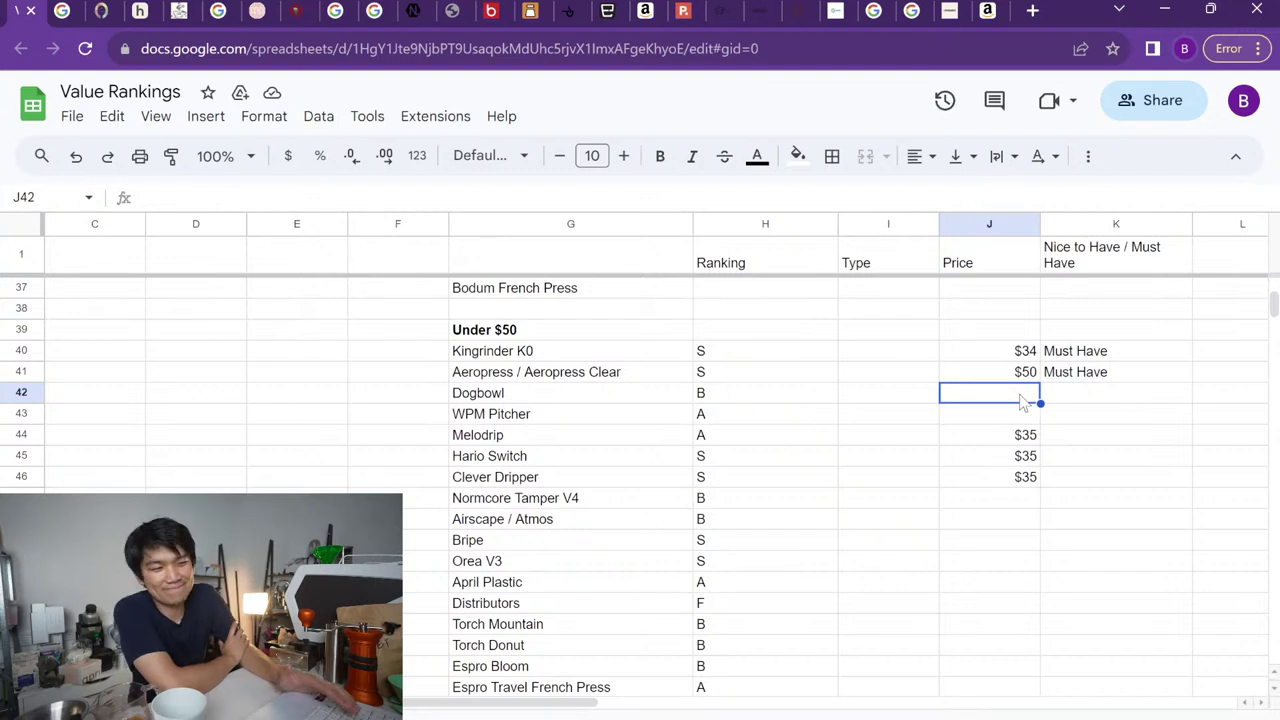
Set the ranking of Dogbowl in the Under $50 section to C
key(Left)
key(Left)
key(Left)
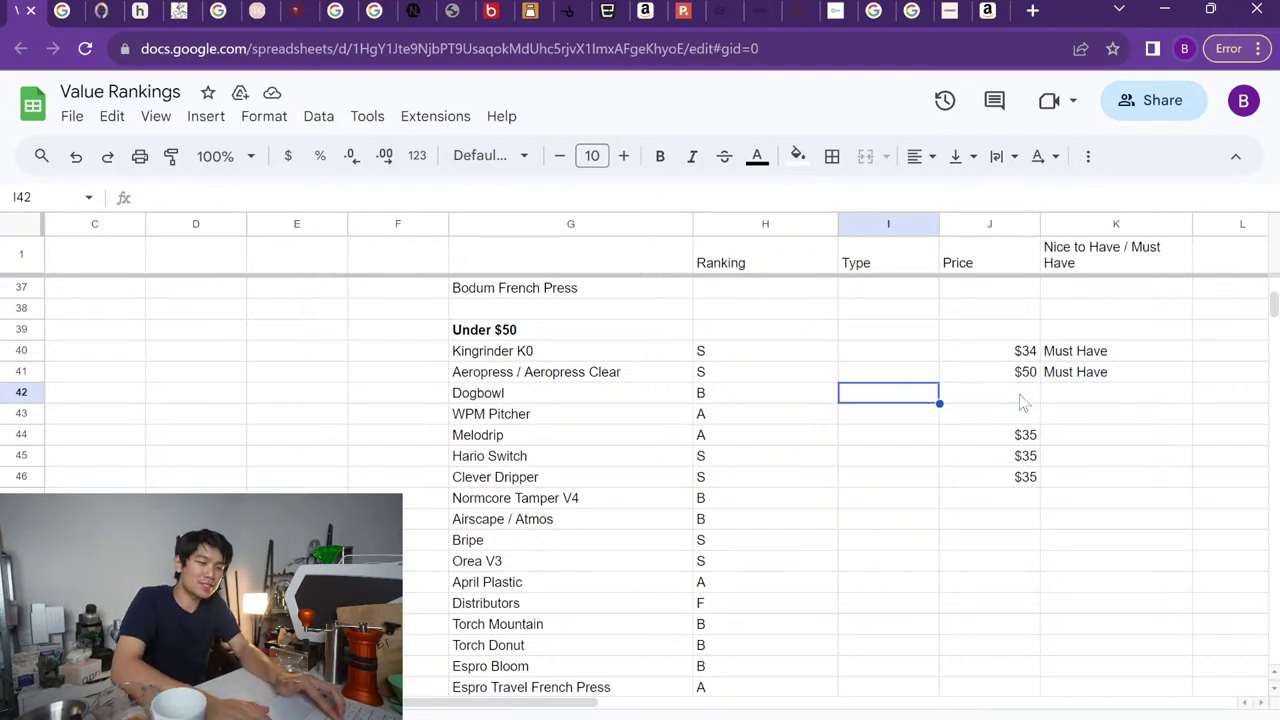
key(Right)
text(C)
key(Return)
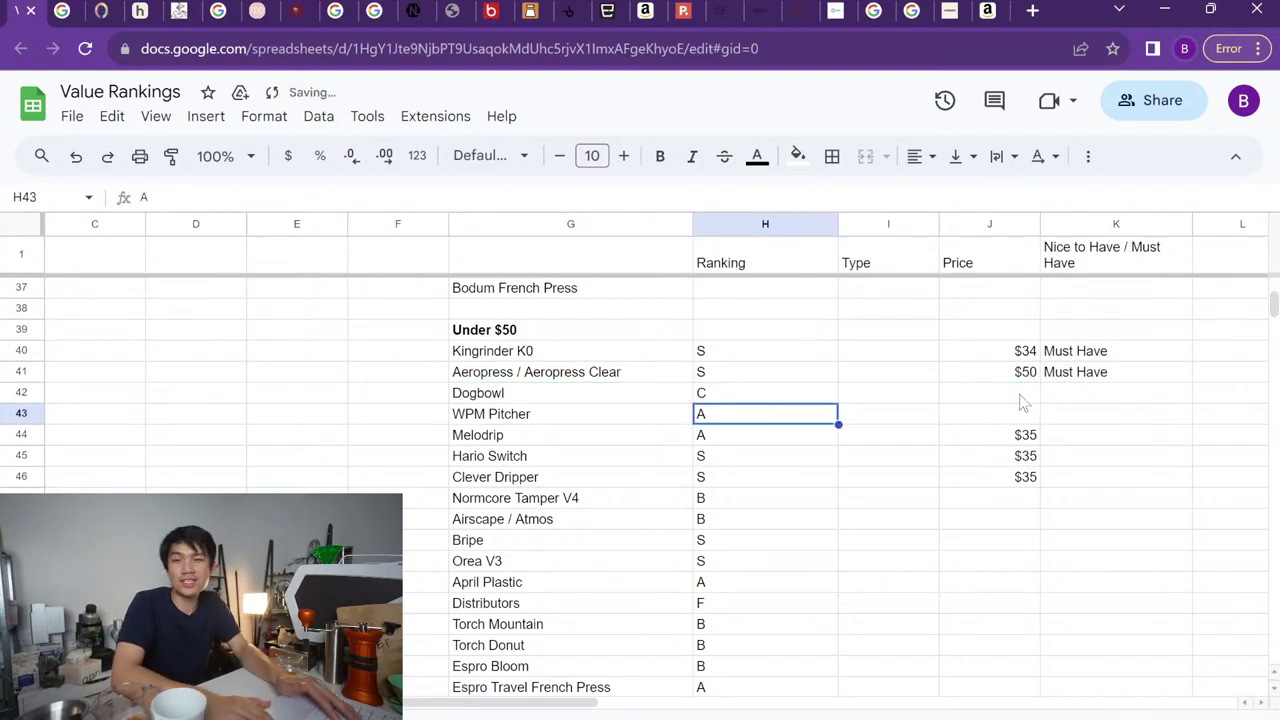
Review the rankings from Dogbowl down through WPM Pitcher, Melodrip and Hario Switch to Clever Dripper
key(Down)
key(Up)
key(Up)
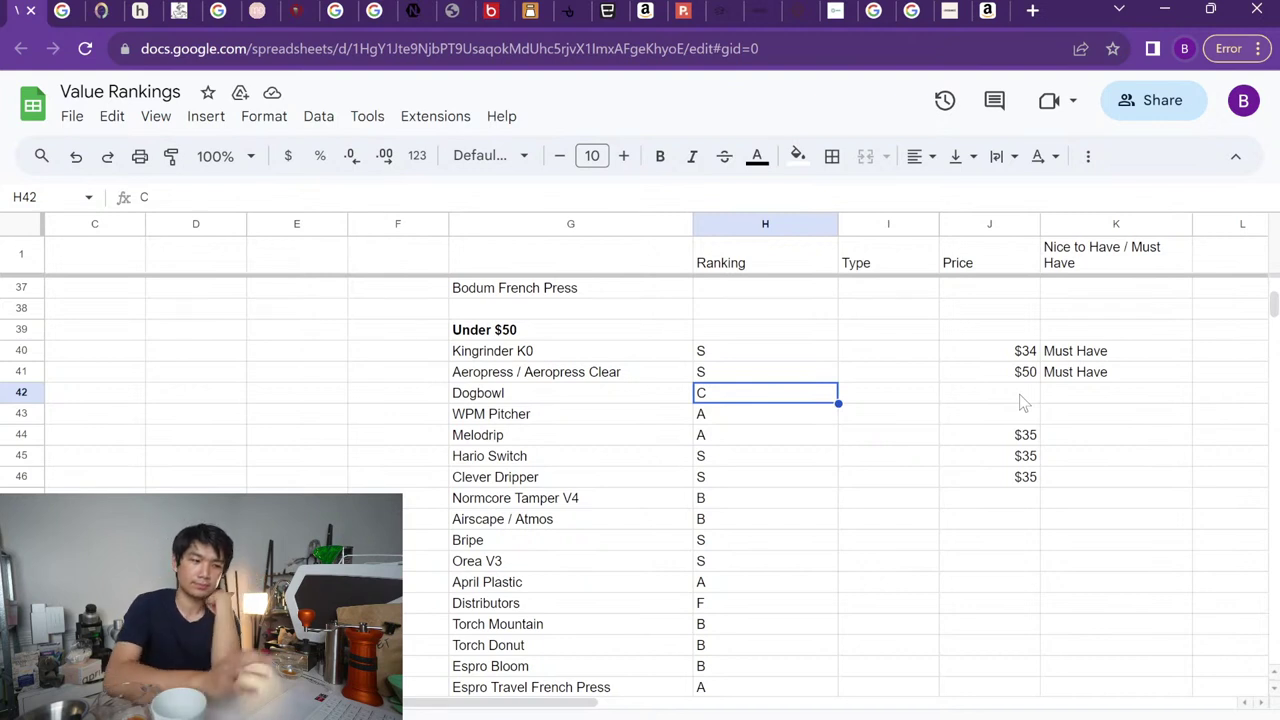
key(Down)
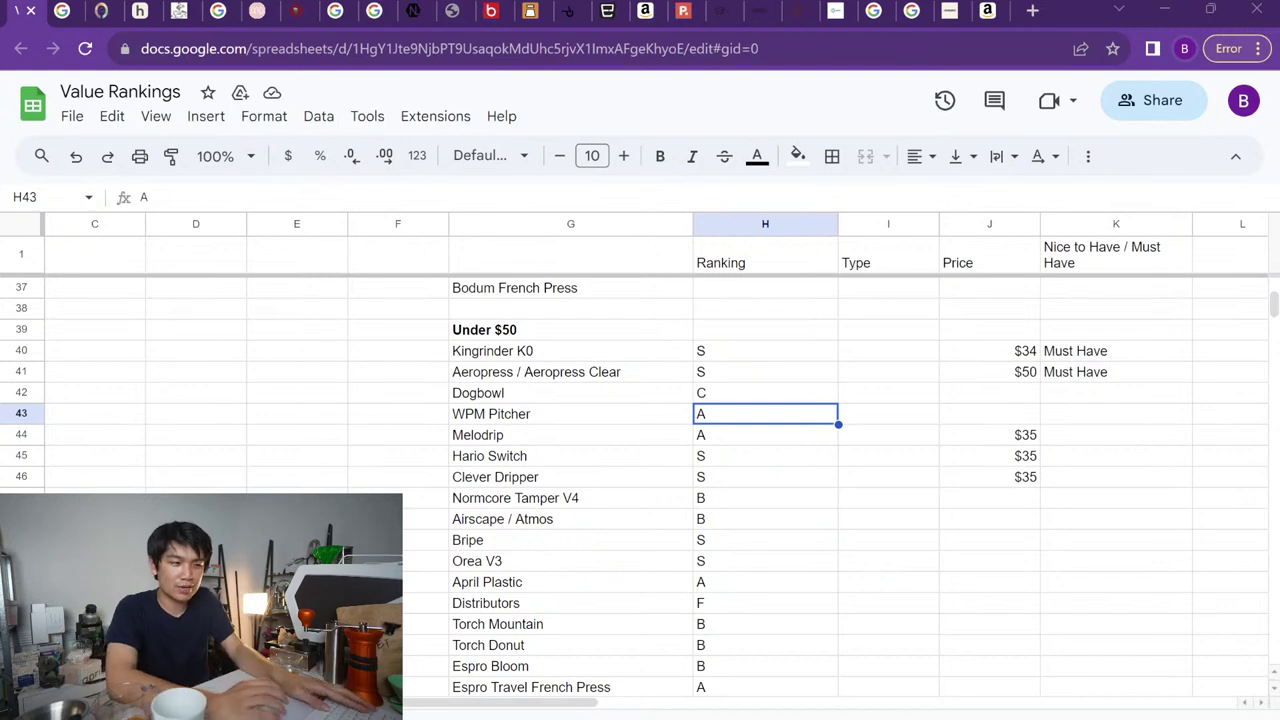
key(Down)
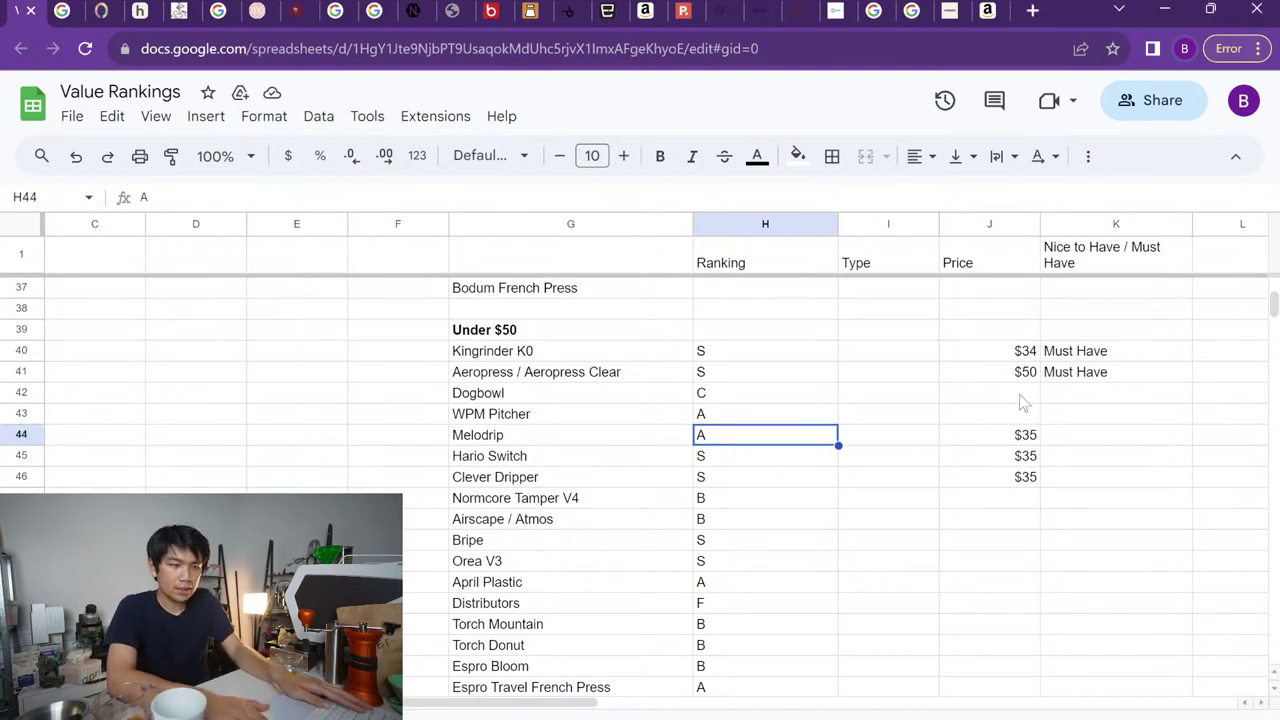
key(Left)
key(Right)
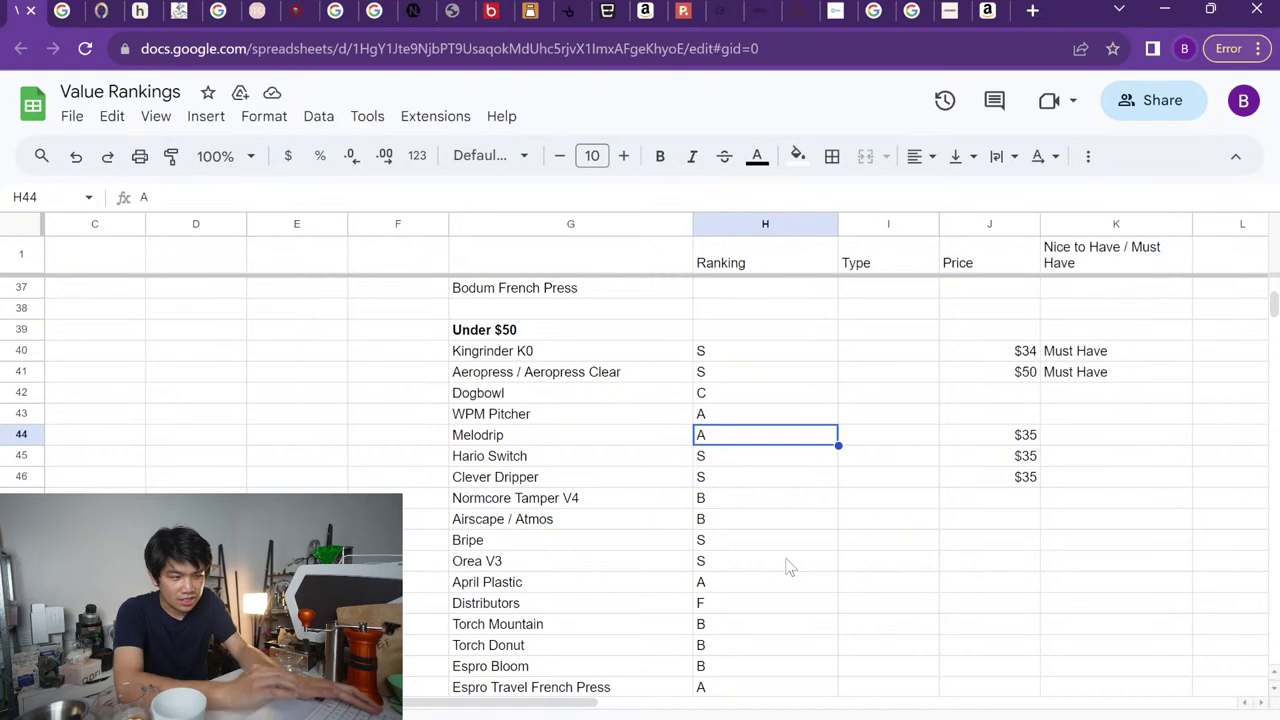
click(791, 452)
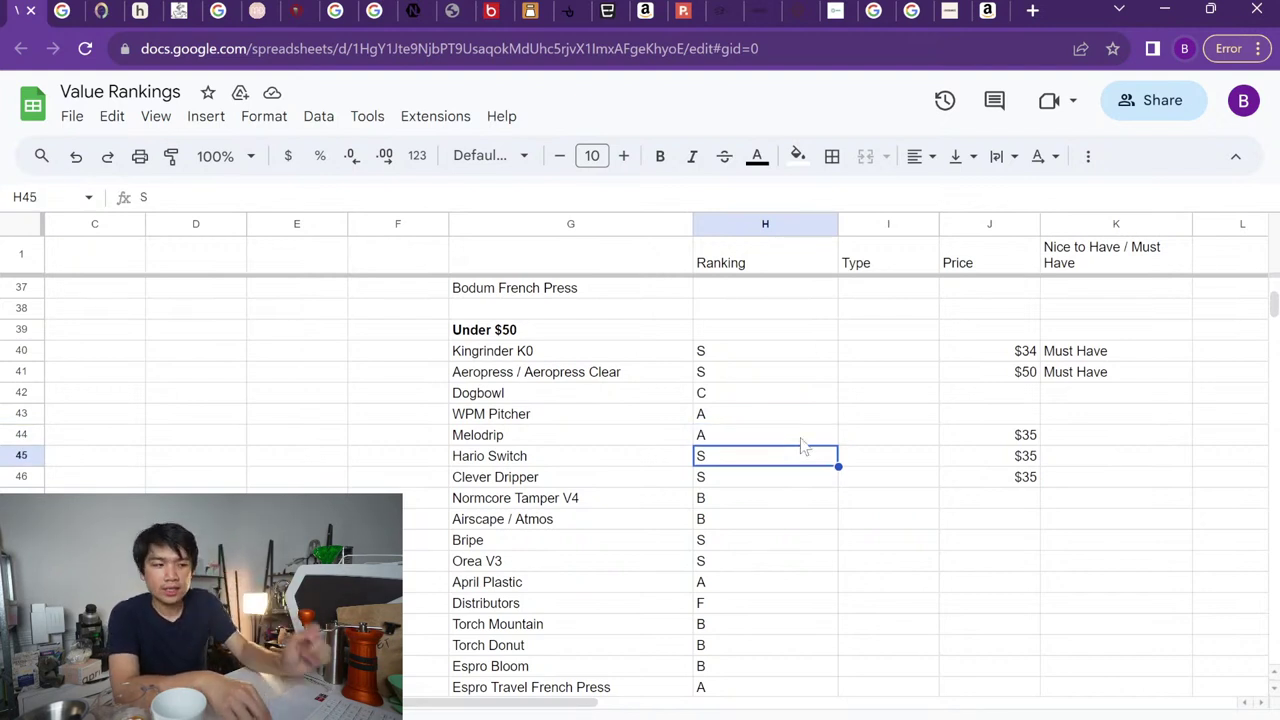
key(Down)
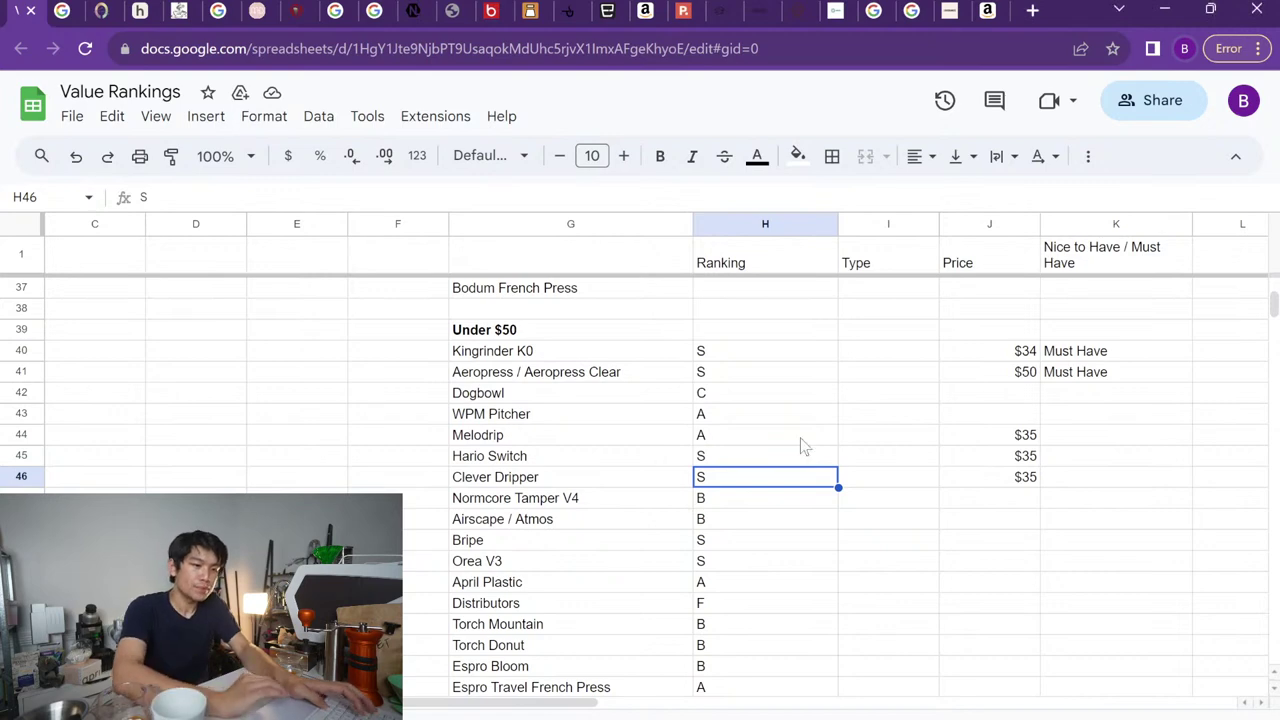
Enter Nanofoamer as a product directly below Etkin Dripper, at the end of the Under $50 section
scroll(800, 443, down, 5)
click(541, 582)
text(Nanofoamer)
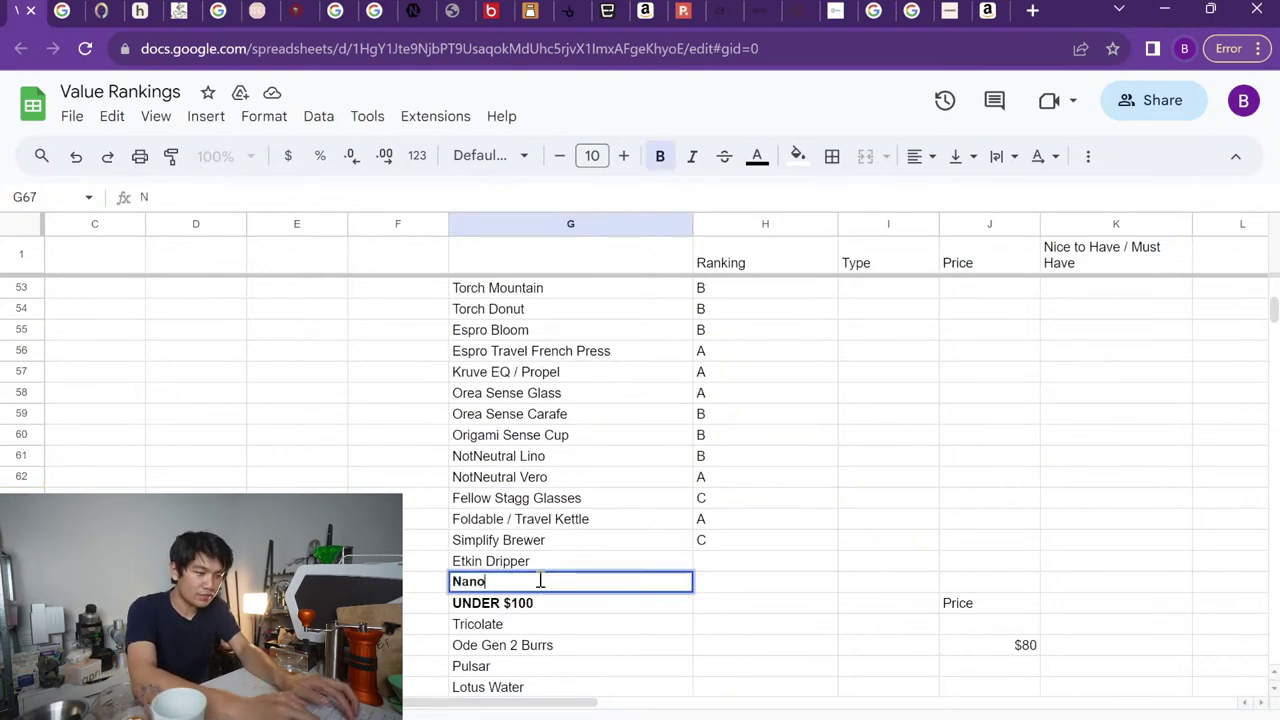
key(Return)
Insert two empty rows between Nanofoamer and the UNDER $100 heading
scroll(472, 545, down, 3)
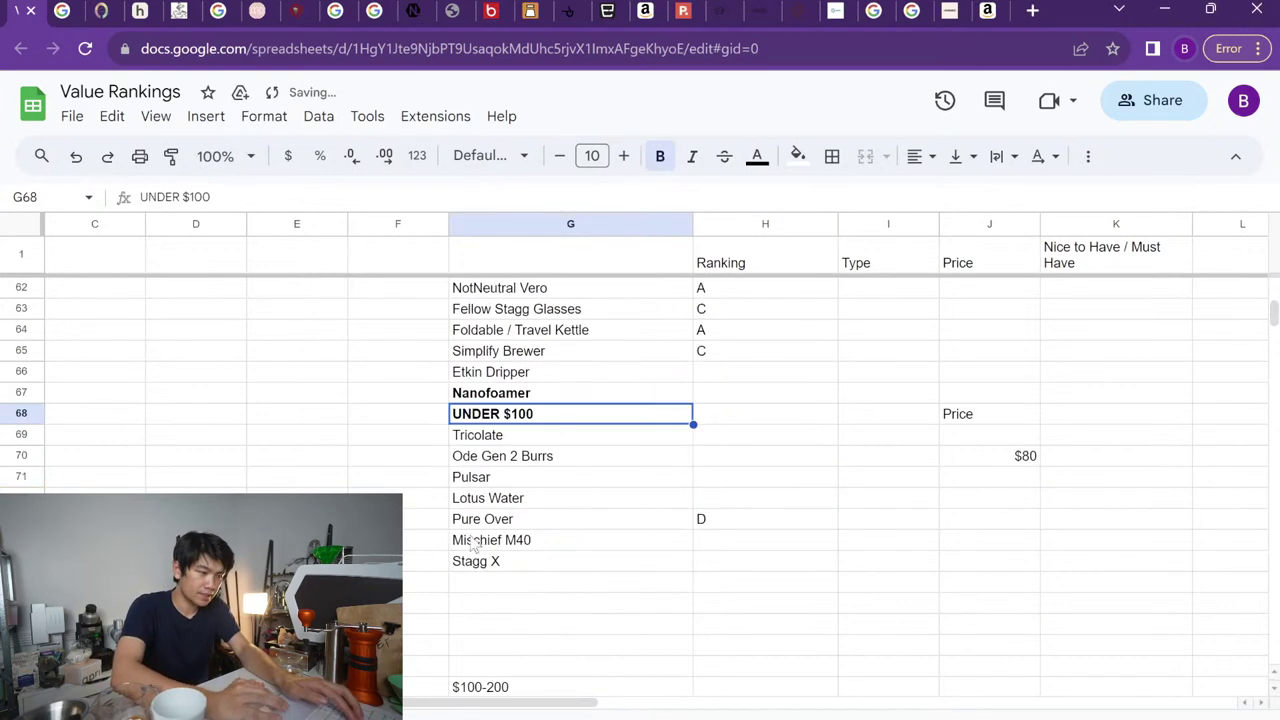
click(20, 413)
right_click(20, 413)
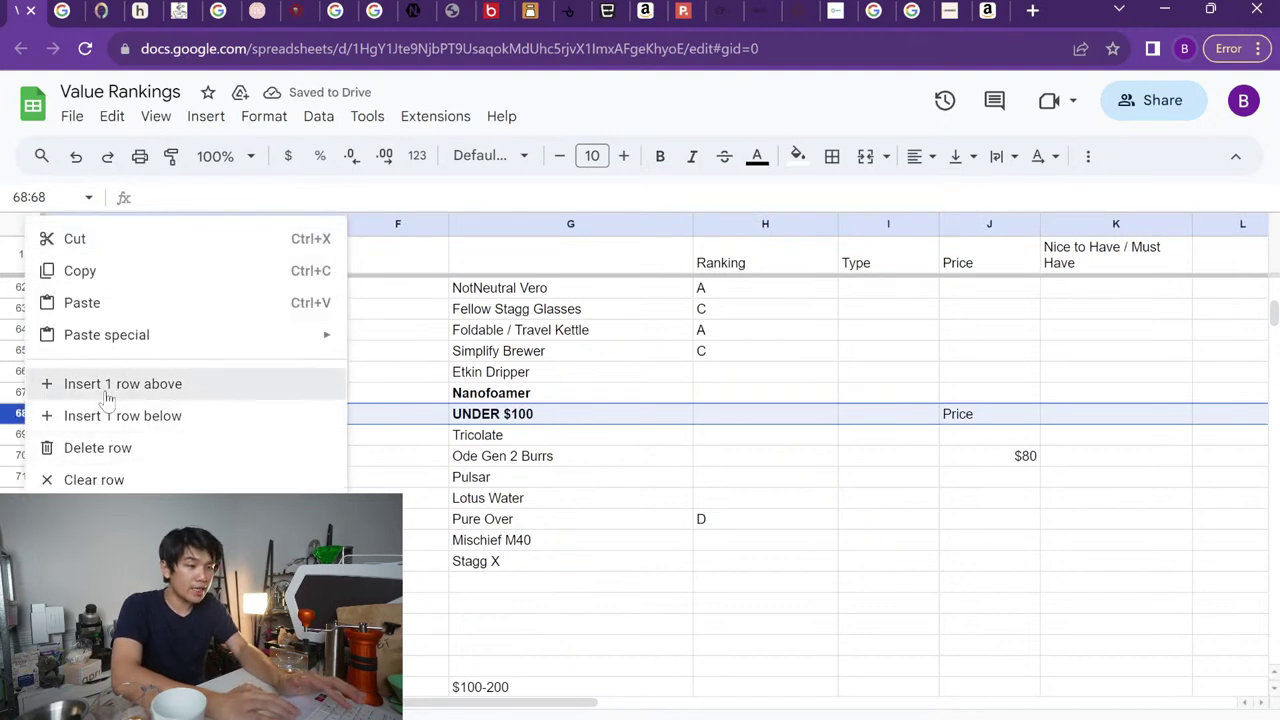
click(110, 386)
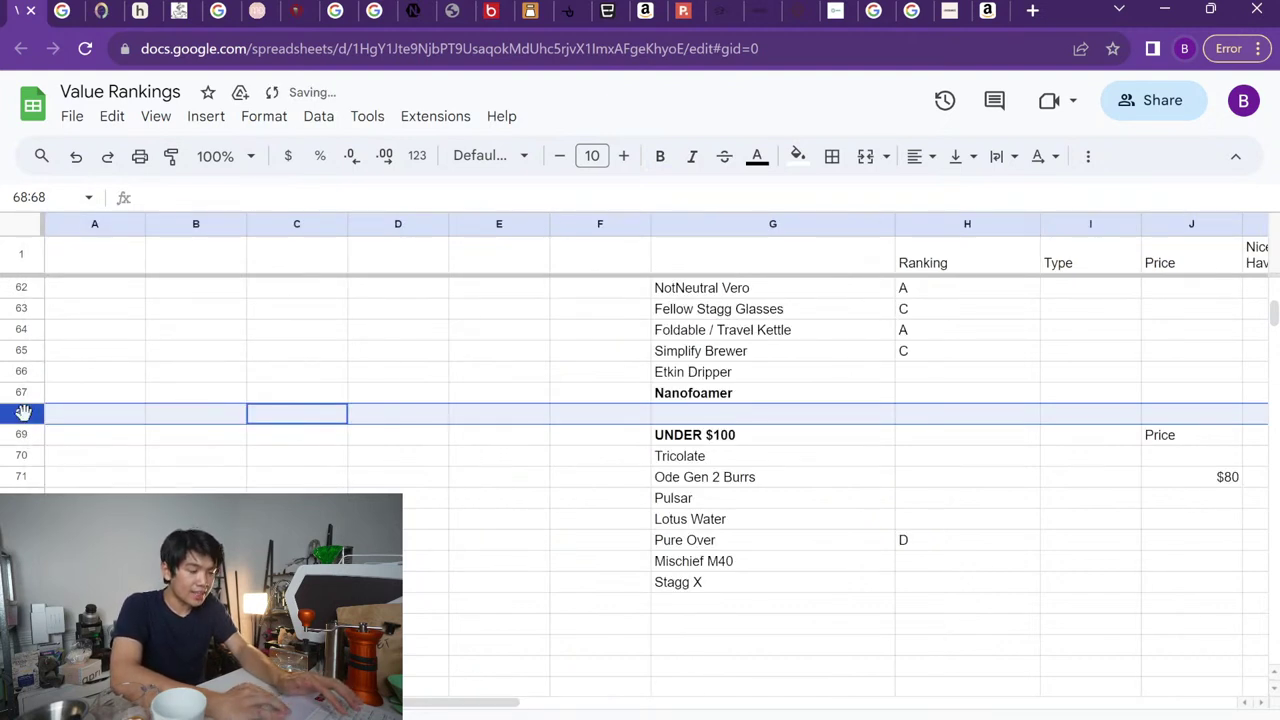
right_click(22, 412)
click(95, 302)
Look over the product lists and rankings in the Under $25 and Under $50 sections
scroll(583, 438, up, 2)
scroll(583, 438, up, 9)
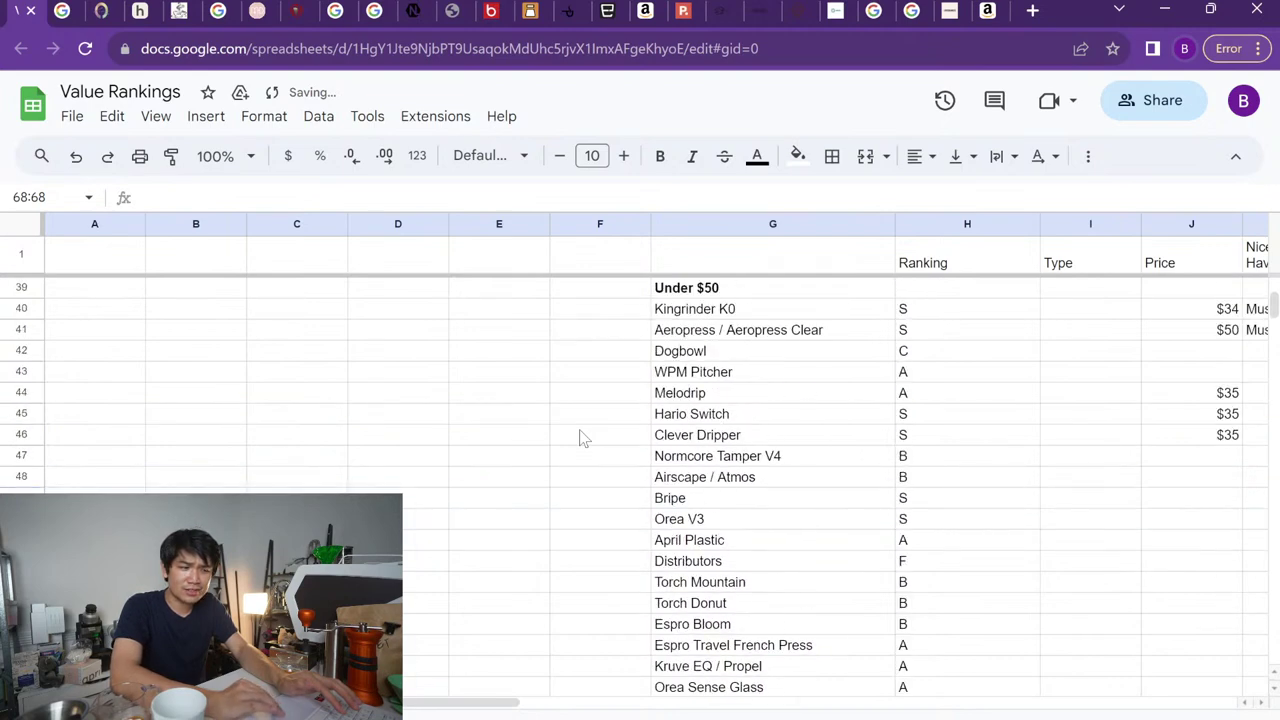
scroll(583, 438, right, 3)
scroll(583, 438, up, 9)
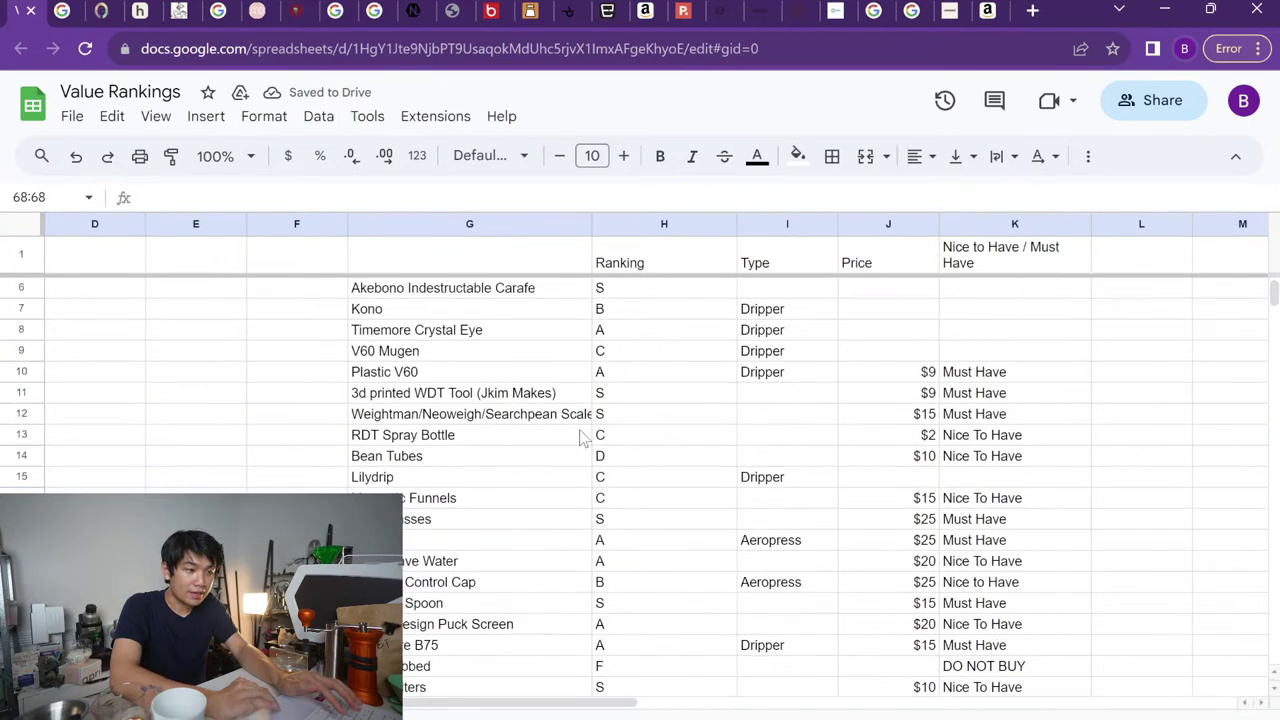
scroll(583, 438, down, 4)
scroll(583, 438, down, 13)
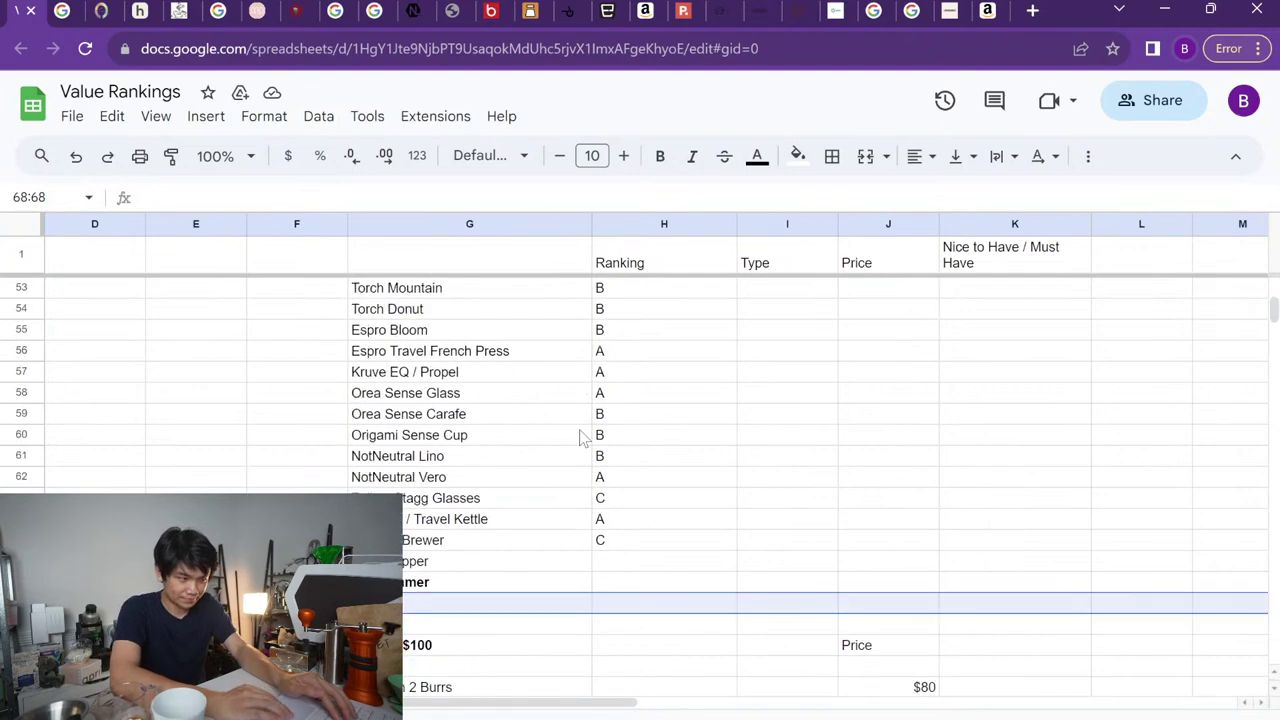
click(436, 588)
scroll(695, 472, up, 9)
scroll(695, 472, up, 5)
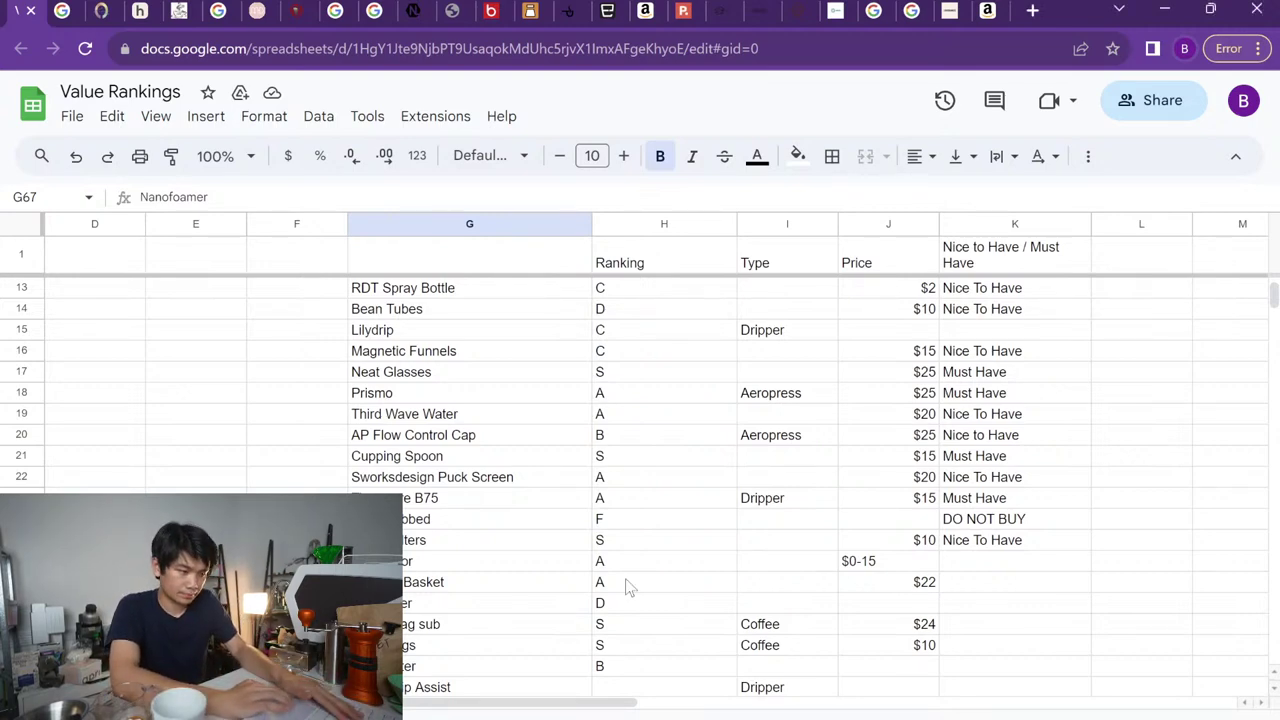
scroll(628, 587, down, 10)
scroll(628, 587, down, 6)
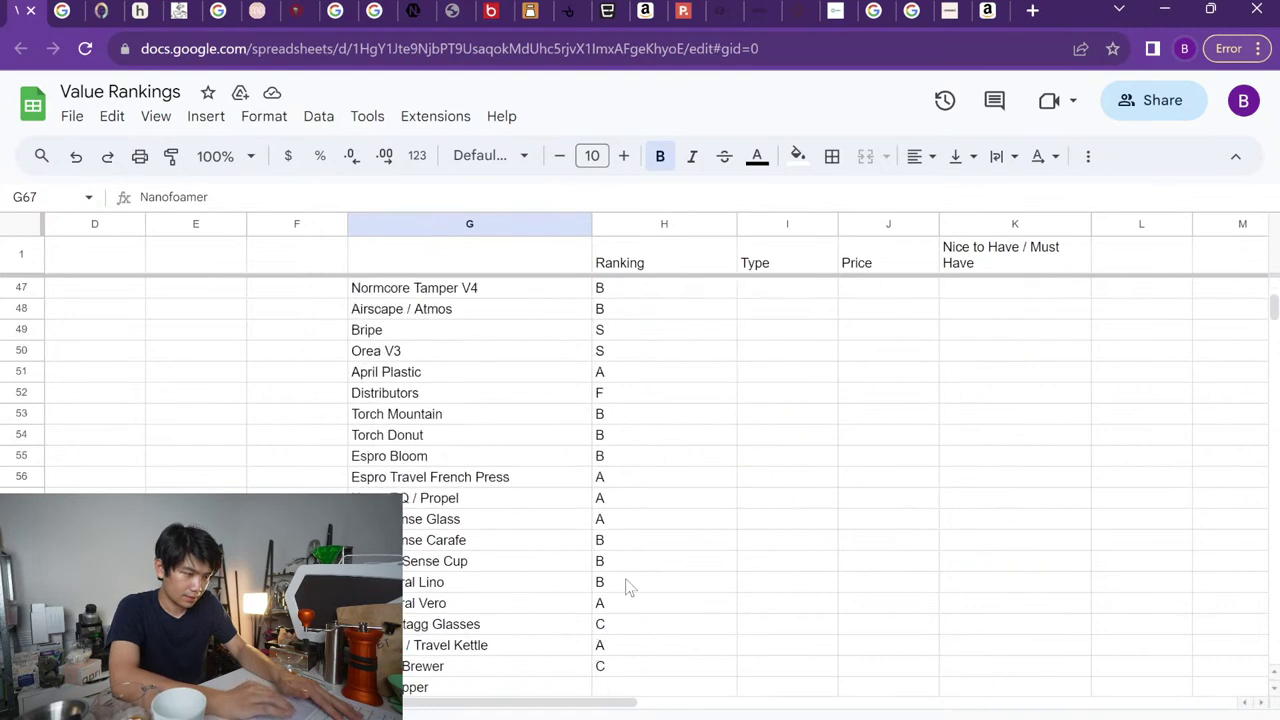
Enter Chemex and Mokapot in the two rows below Nanofoamer and insert an empty row above the UNDER $100 heading
click(414, 522)
text(Misc)
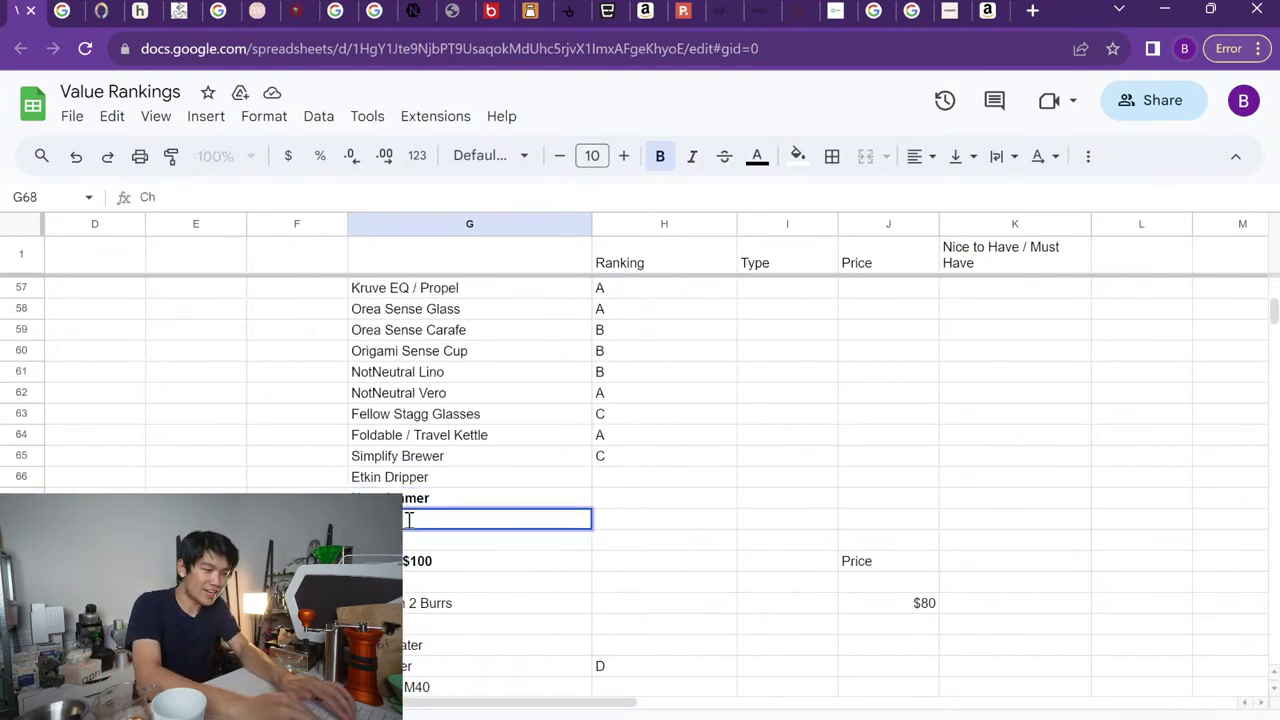
key(Return)
text(Budget)
key(Return)
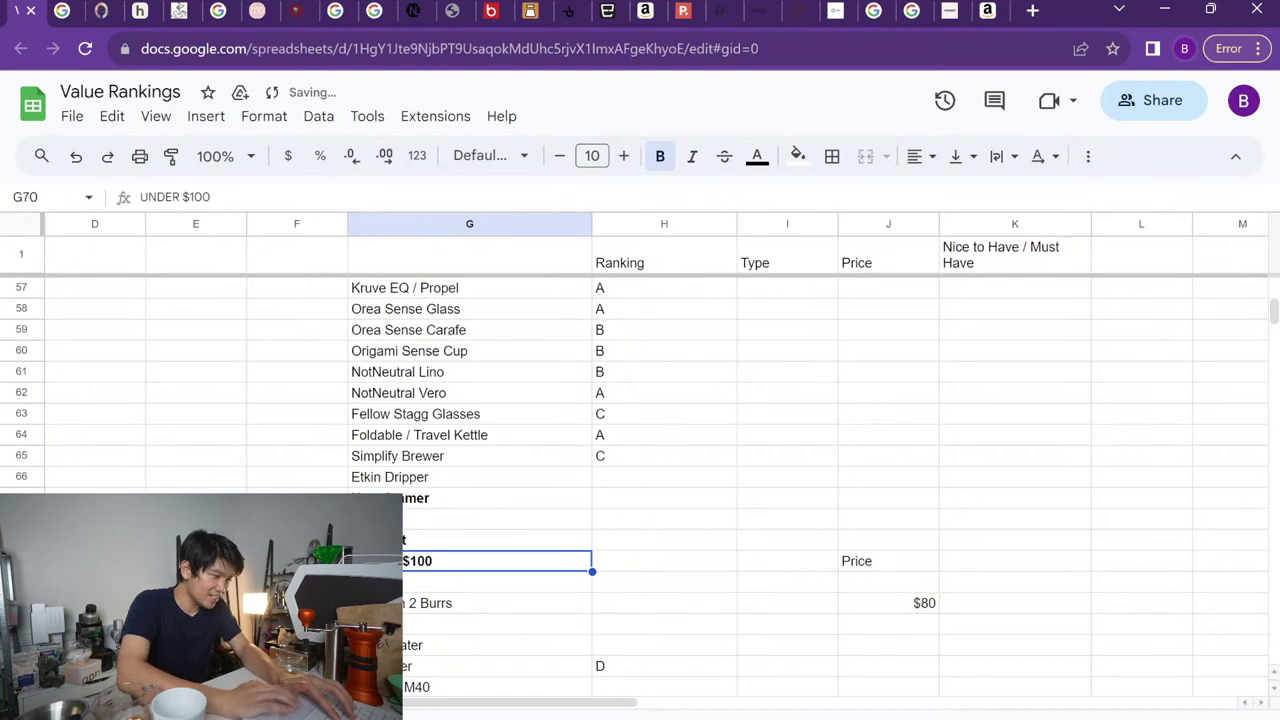
right_click(20, 561)
click(150, 385)
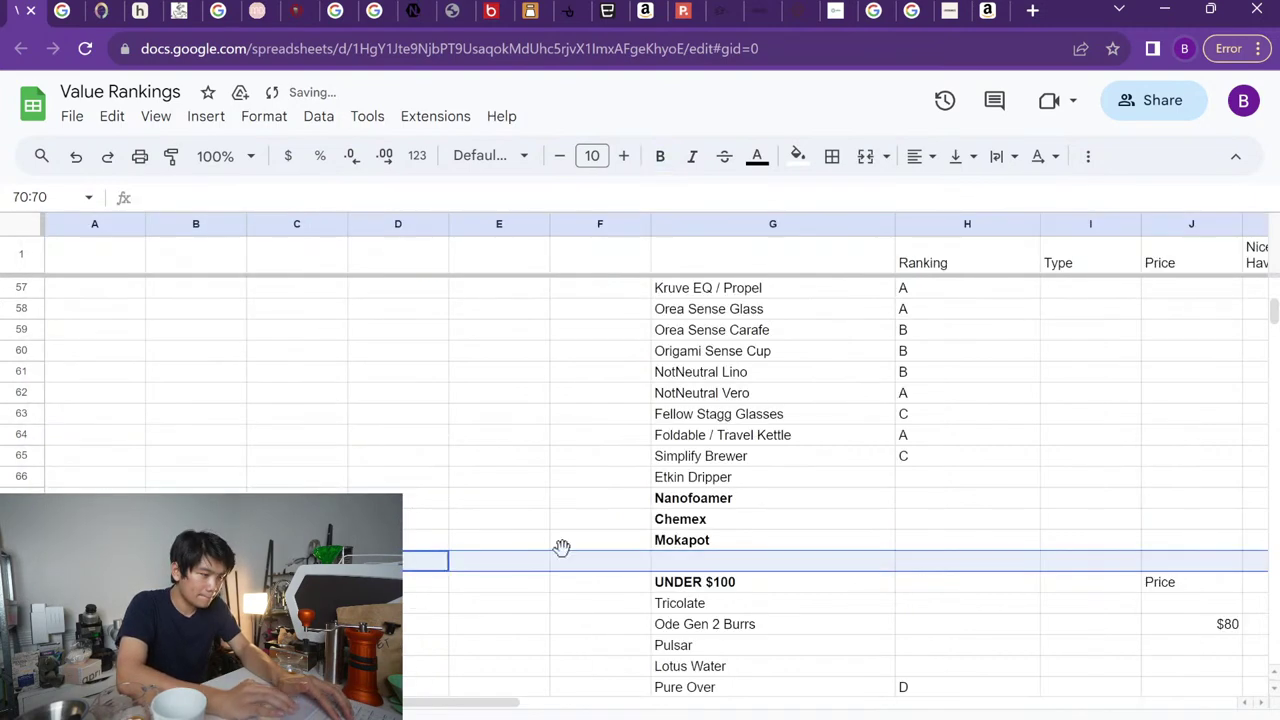
Remove the bold formatting from Nanofoamer and select its ranking cell
scroll(674, 511, left, 4)
scroll(674, 511, up, 1)
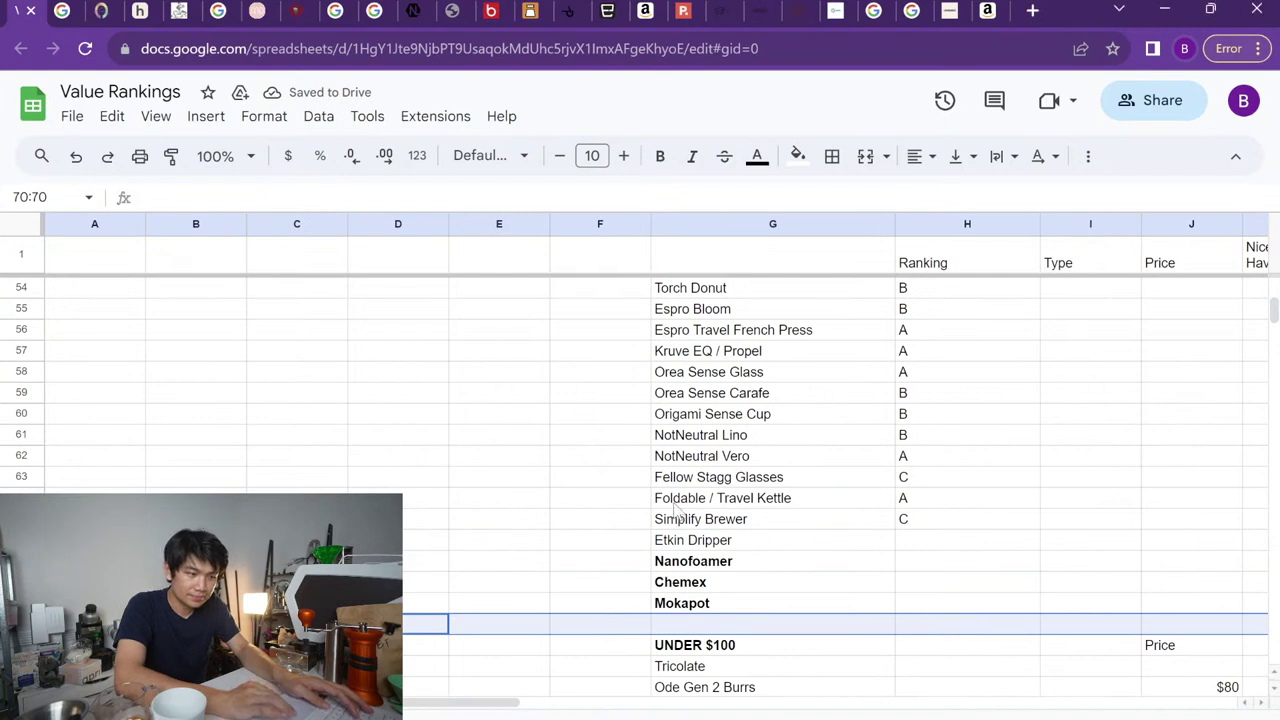
scroll(677, 509, right, 1)
click(836, 565)
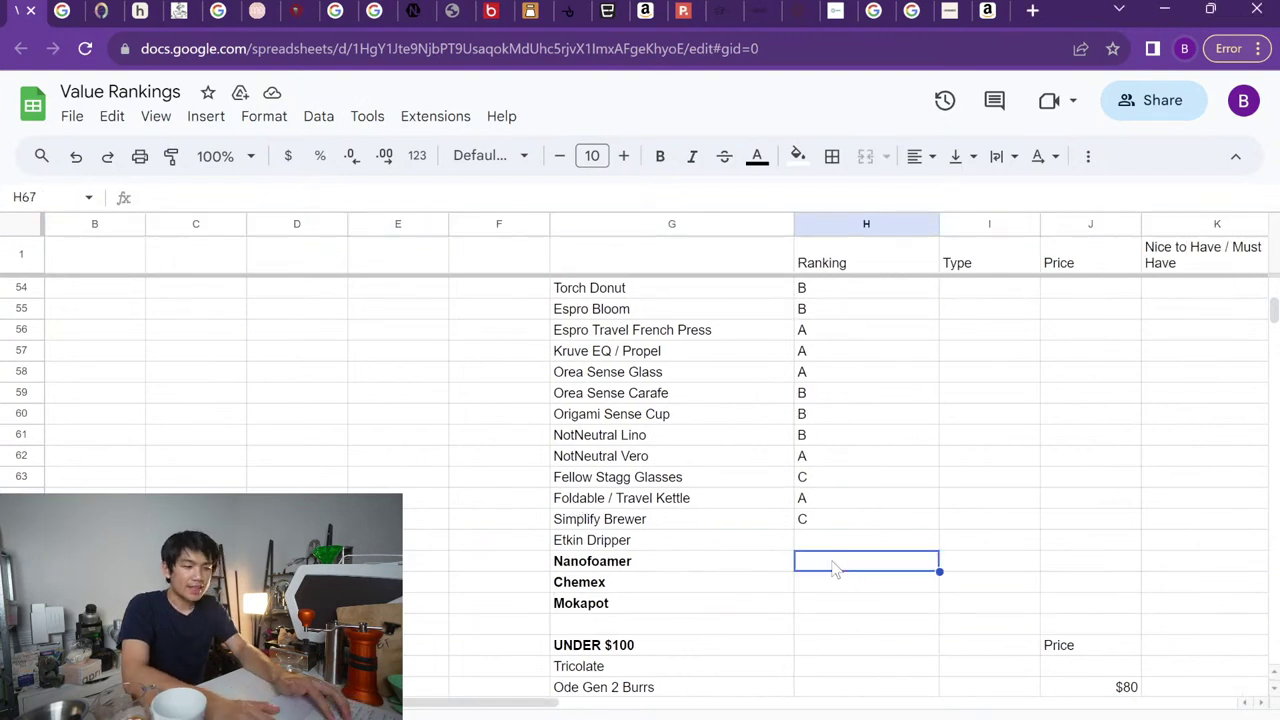
key(Left)
key(Left)
key(Right)
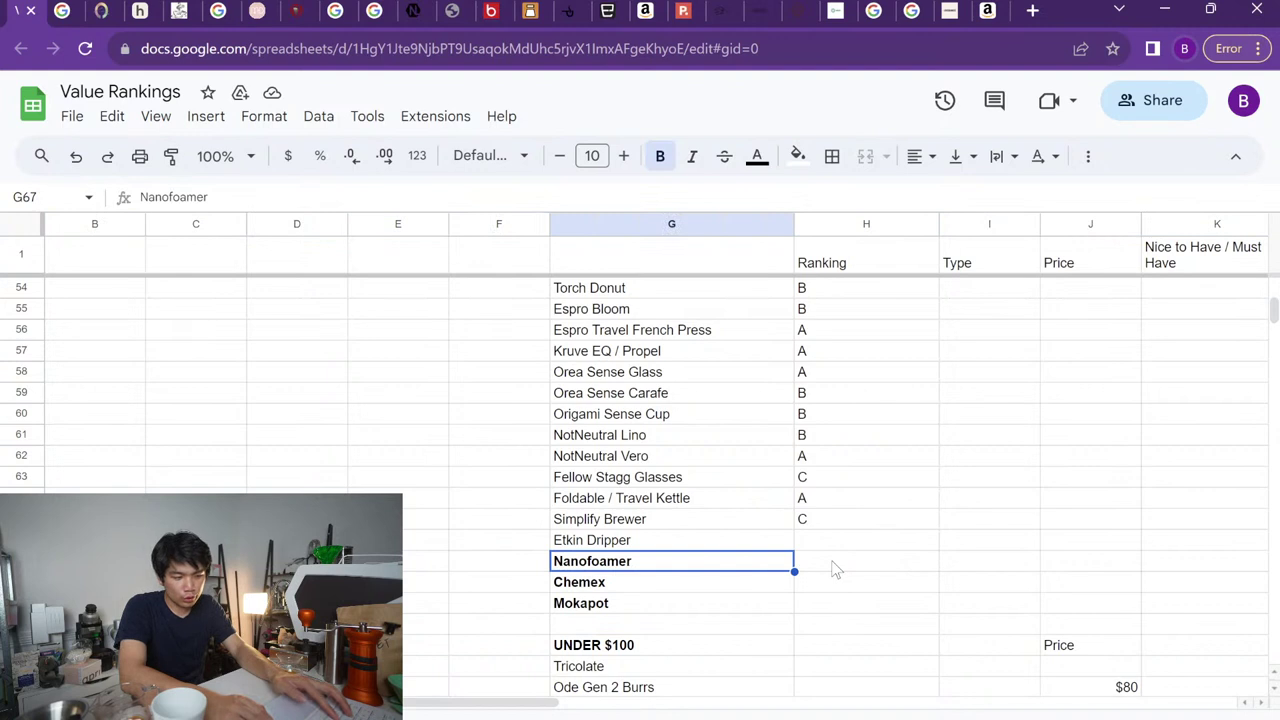
key(ctrl+b)
key(Right)
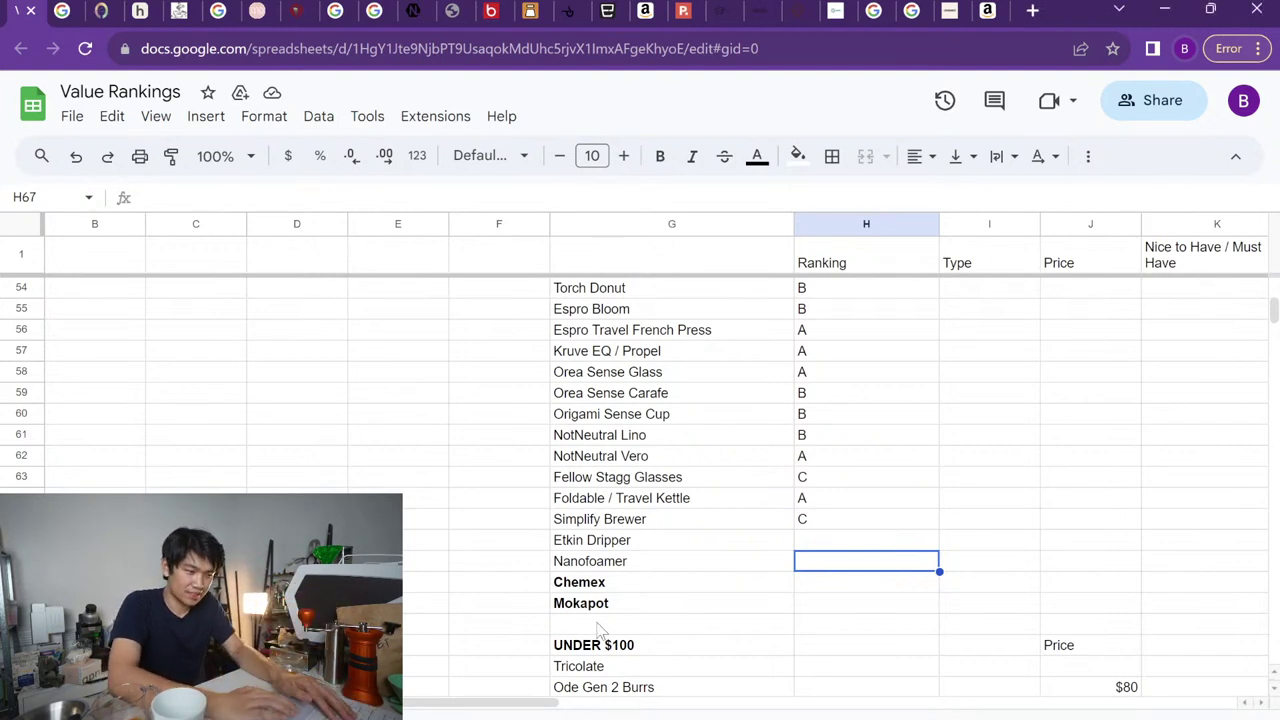
Insert another empty row above the UNDER $100 heading and select the empty product cell below Mokapot
scroll(590, 636, down, 2)
click(32, 438)
right_click(32, 438)
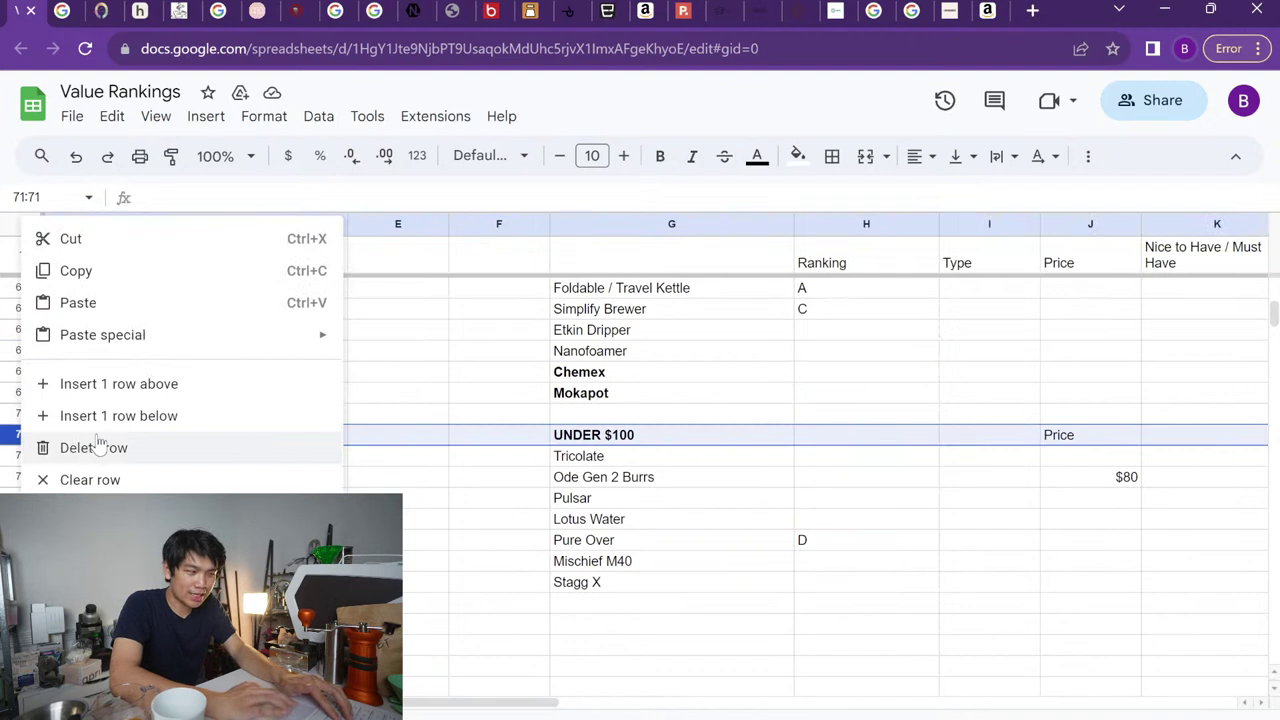
click(122, 383)
scroll(777, 451, right, 2)
scroll(777, 451, up, 1)
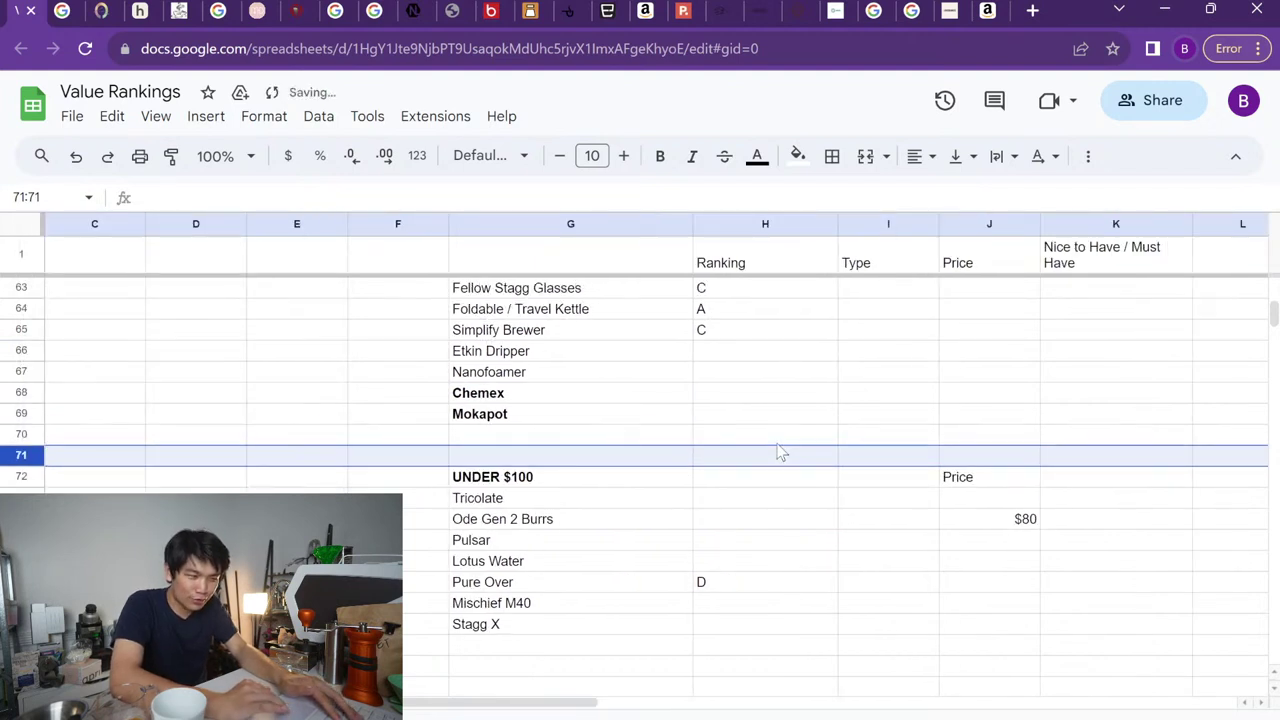
click(537, 436)
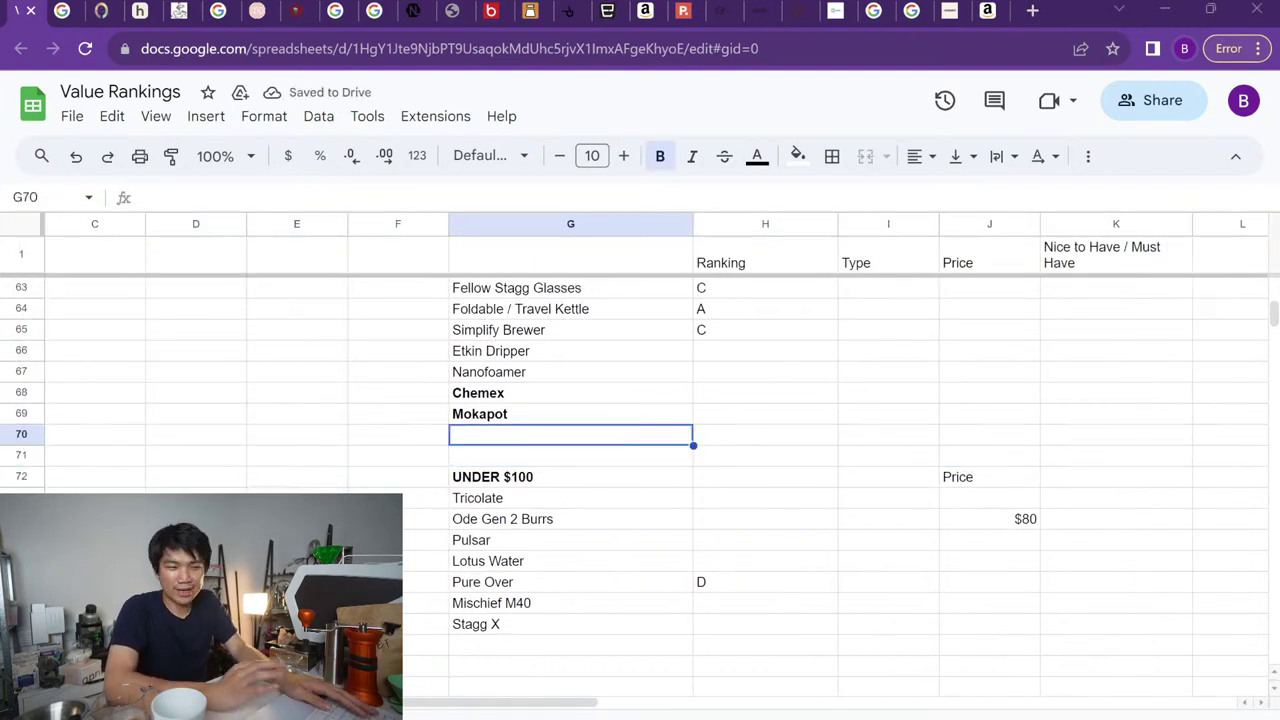
text(S)
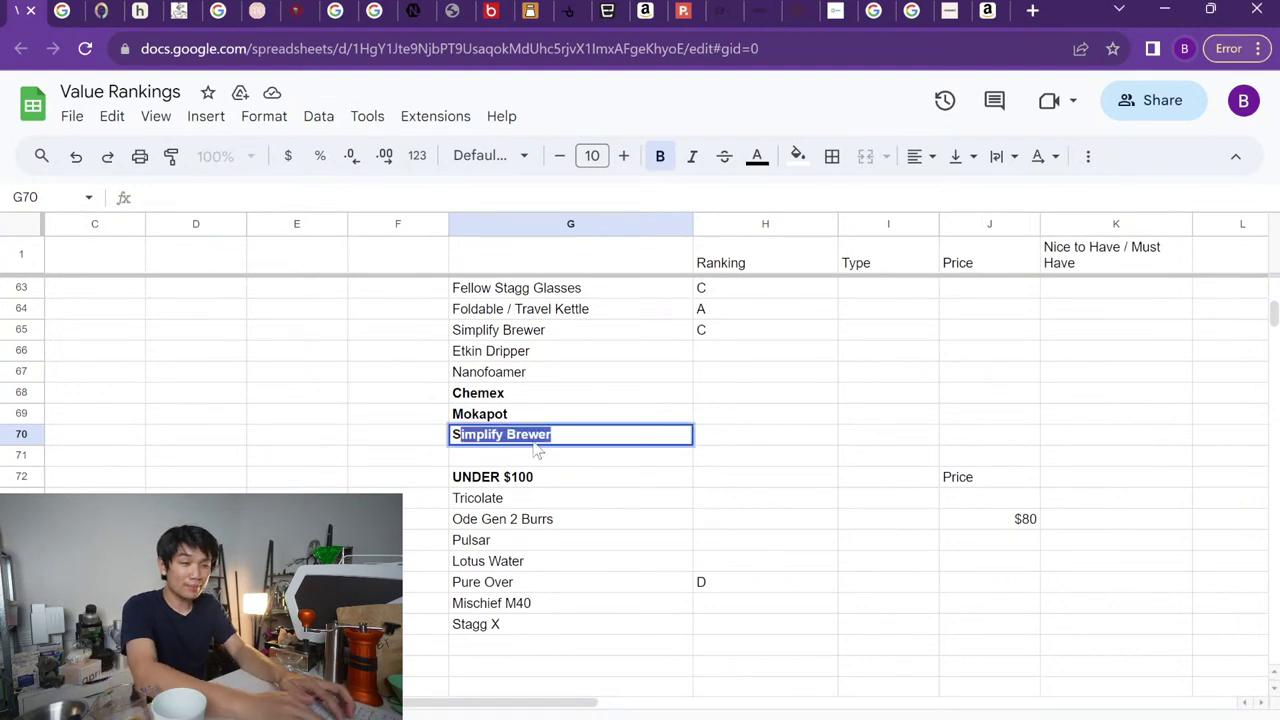
key(BackSpace)
key(BackSpace)
text(N)
key(BackSpace)
text(sha)
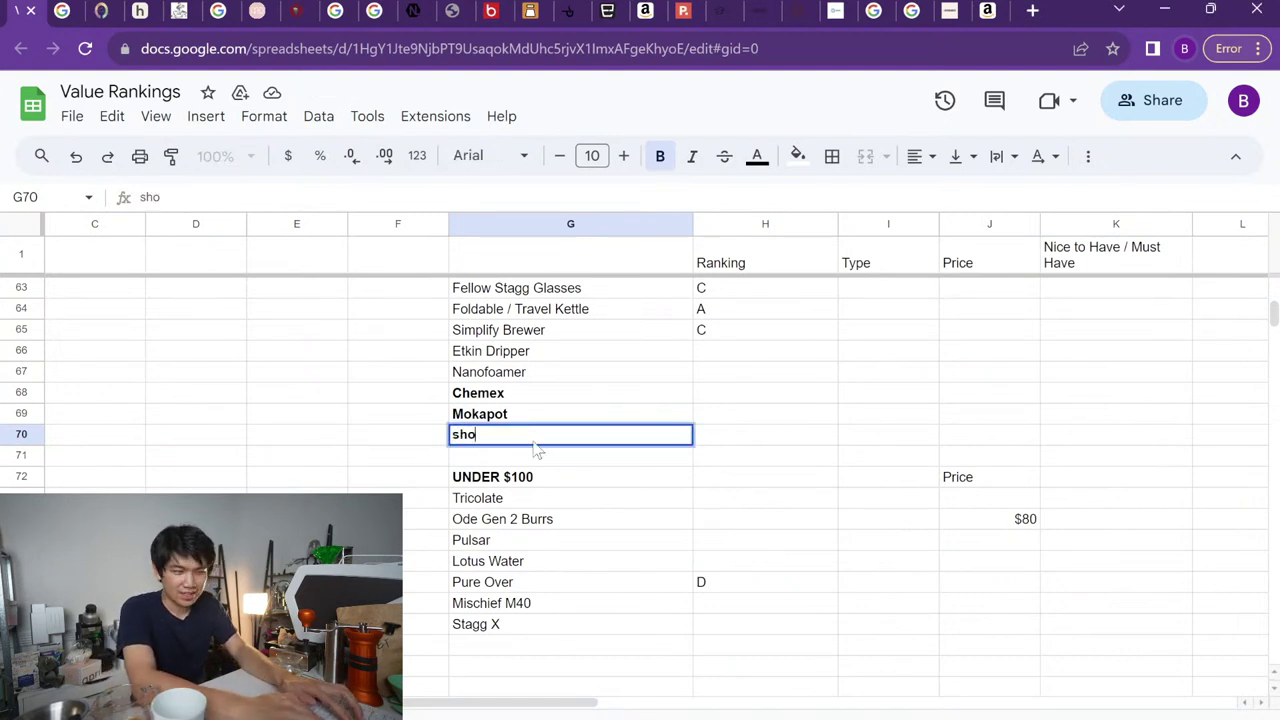
key(BackSpace)
key(BackSpace)
key(BackSpace)
text(Normal)
key(BackSpace)
key(BackSpace)
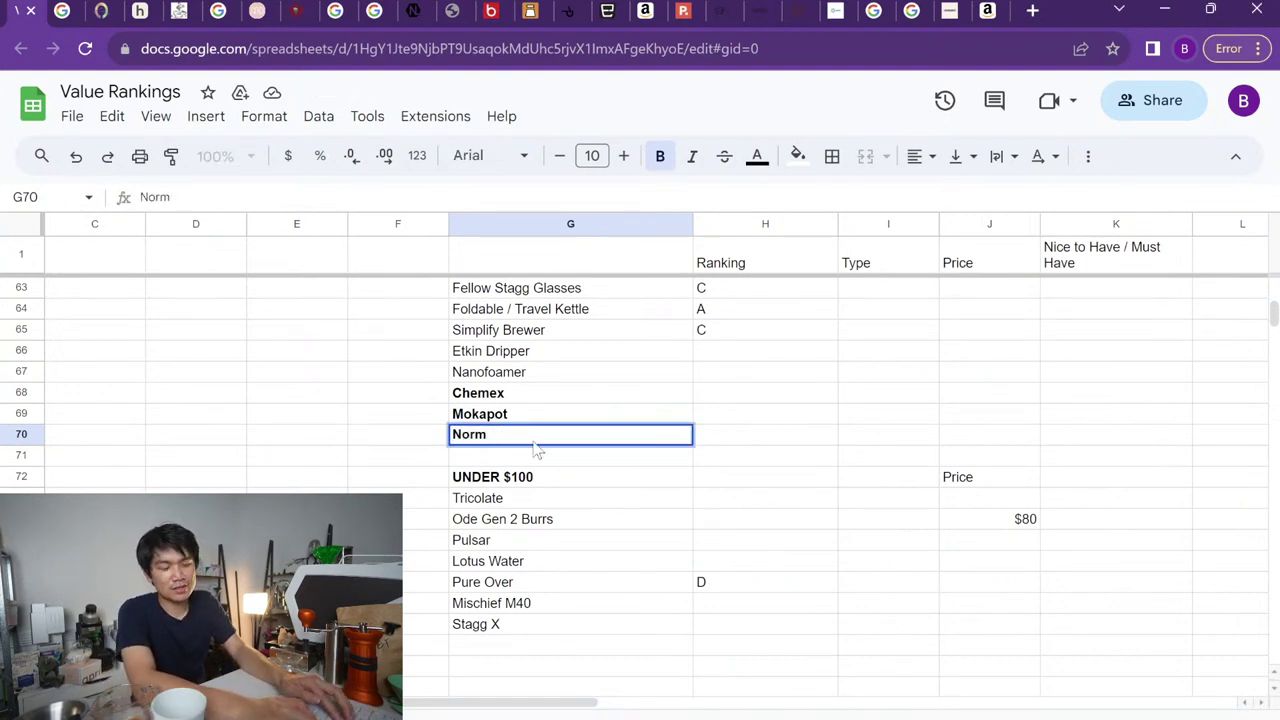
key(BackSpace)
key(BackSpace)
key(BackSpace)
key(BackSpace)
Enter Normcore Shot Mirror as the product below Mokapot and keep its cell selected
text(Normcore )
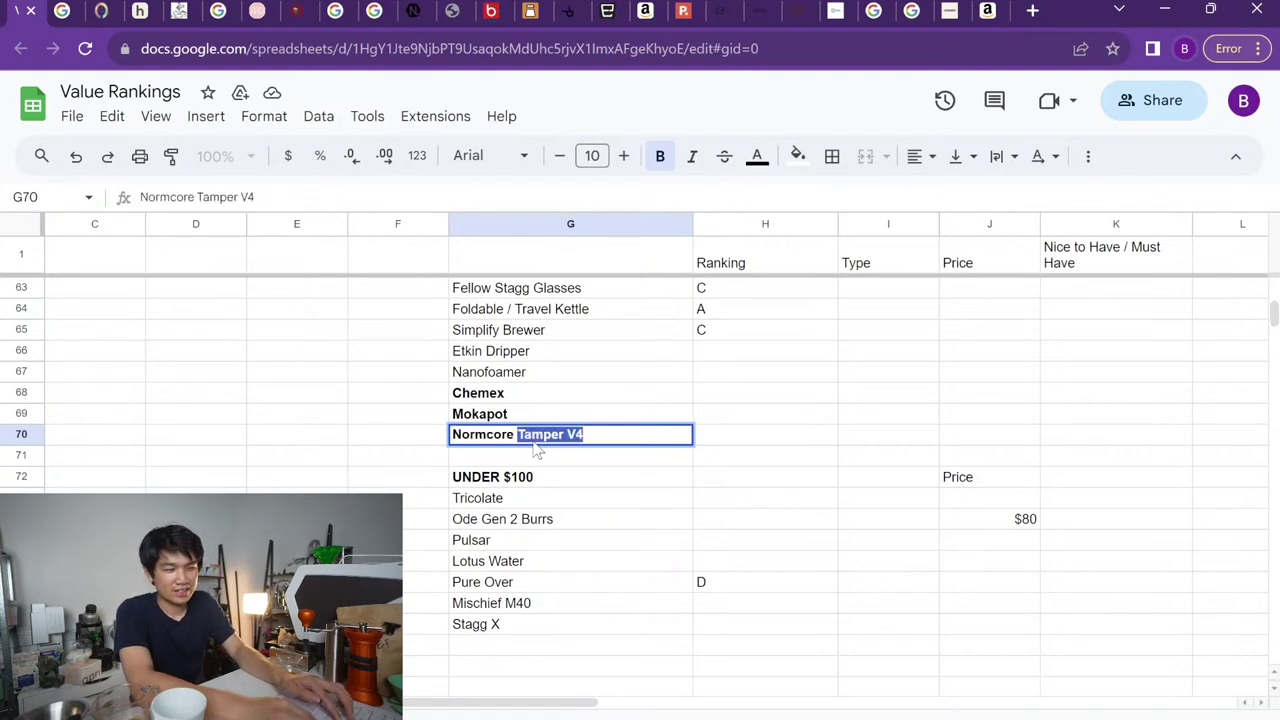
text(Shot Mirror)
key(Return)
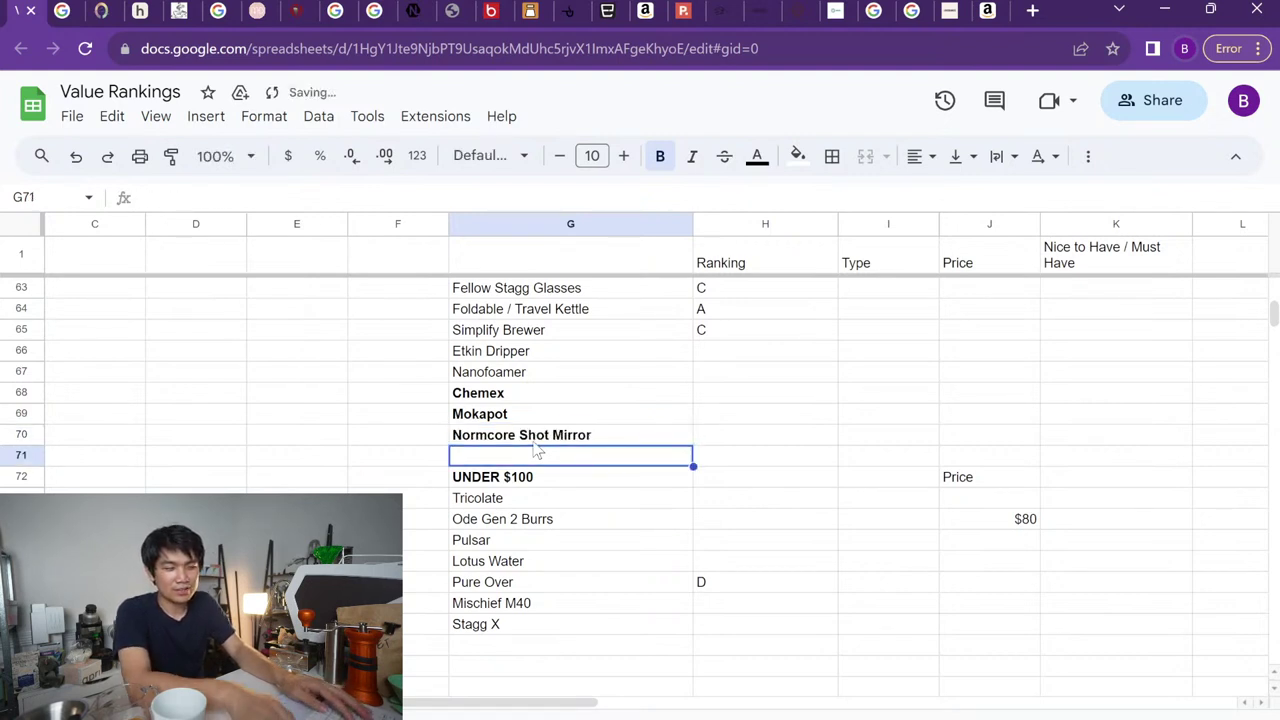
key(Up)
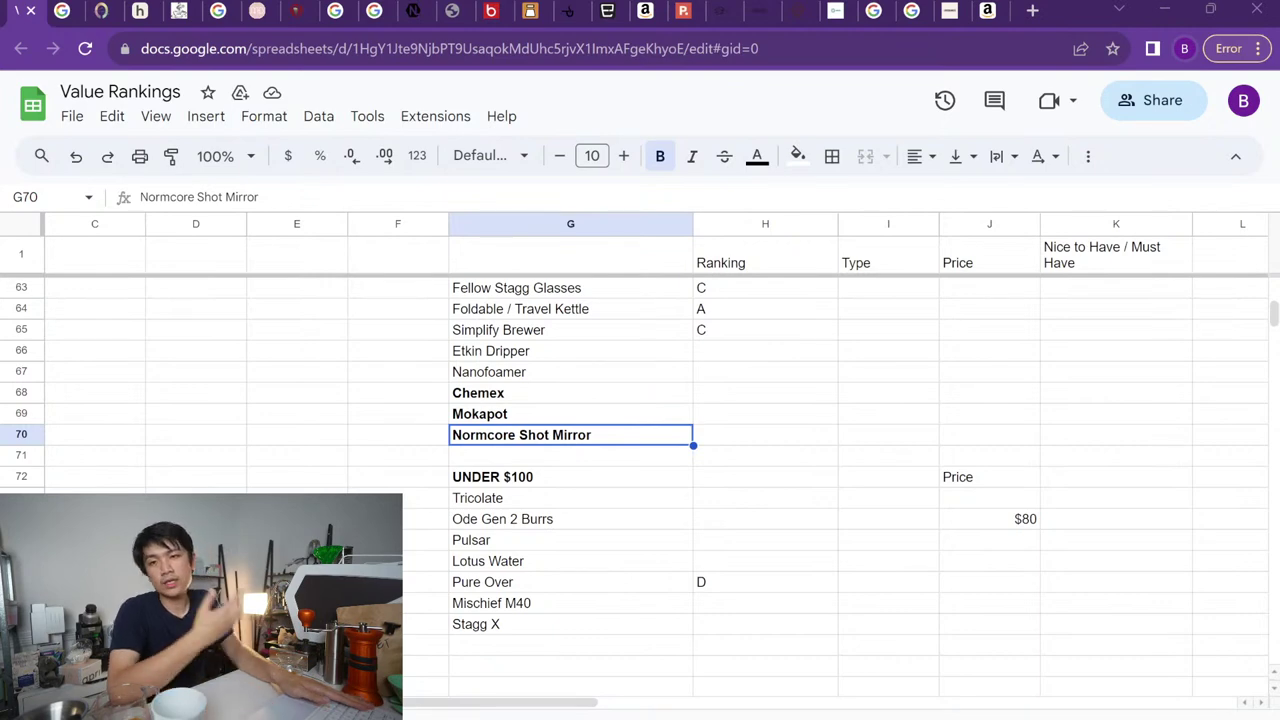
Search Google for "hario buono" in a new browser tab
key(ctrl+t)
text(hario buono)
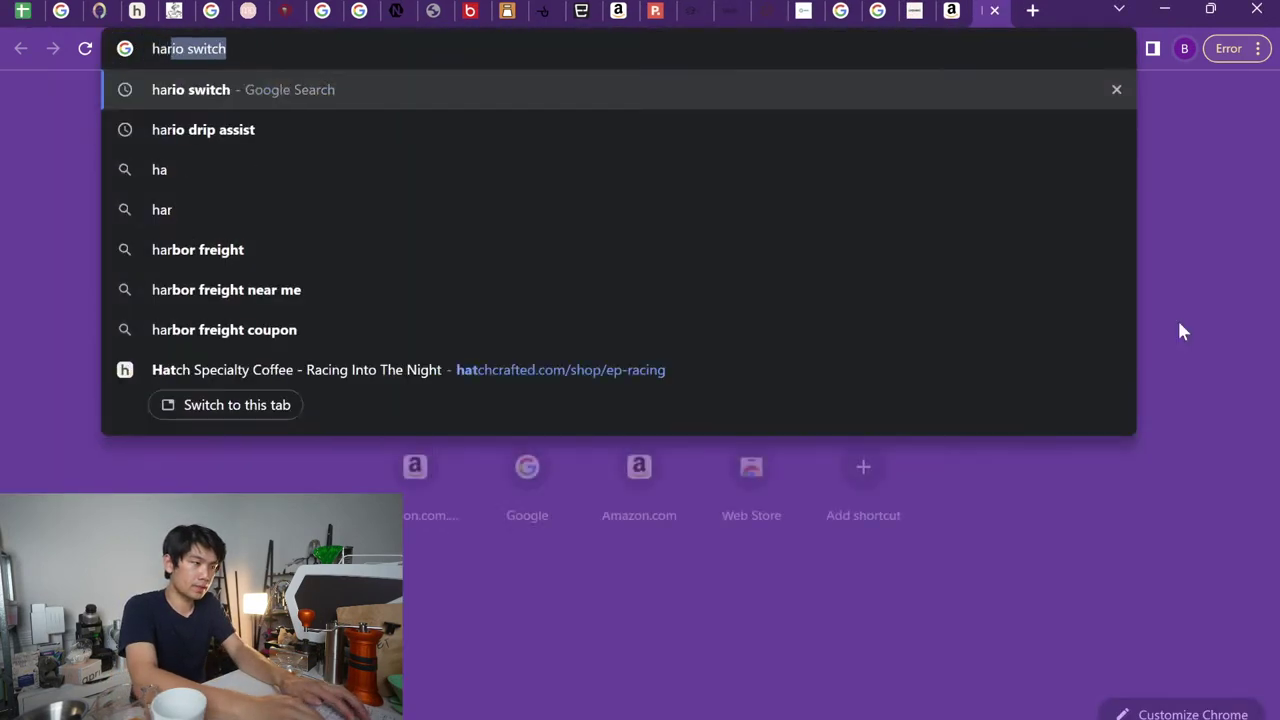
key(Return)
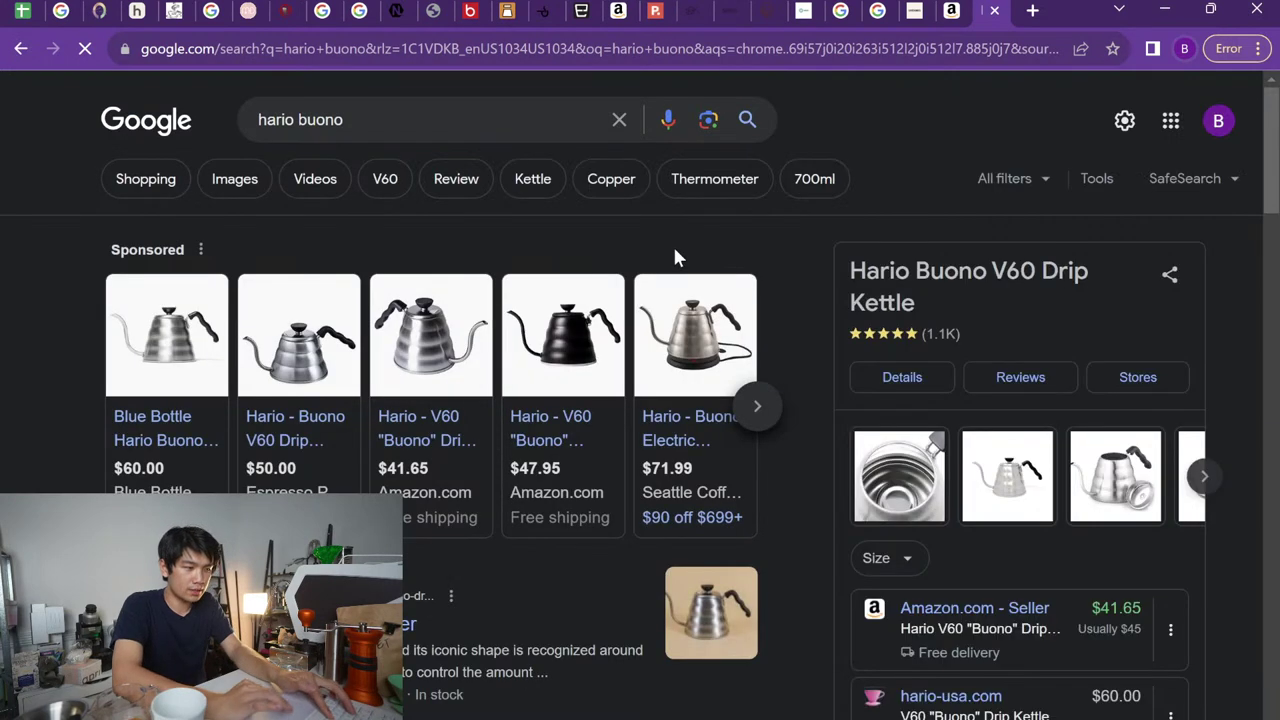
Open Amazon's listing for the Hario V60 Buono drip kettle from the search results and check its price
scroll(673, 257, down, 1)
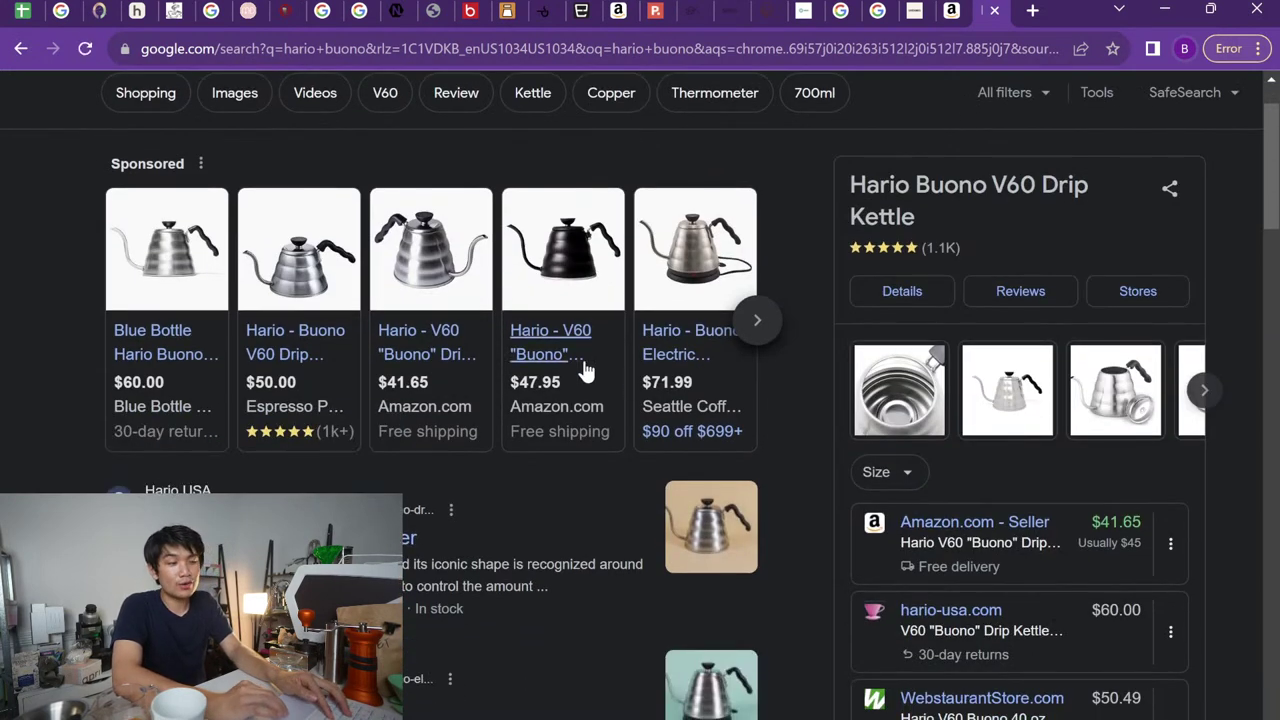
scroll(640, 400, down, 2)
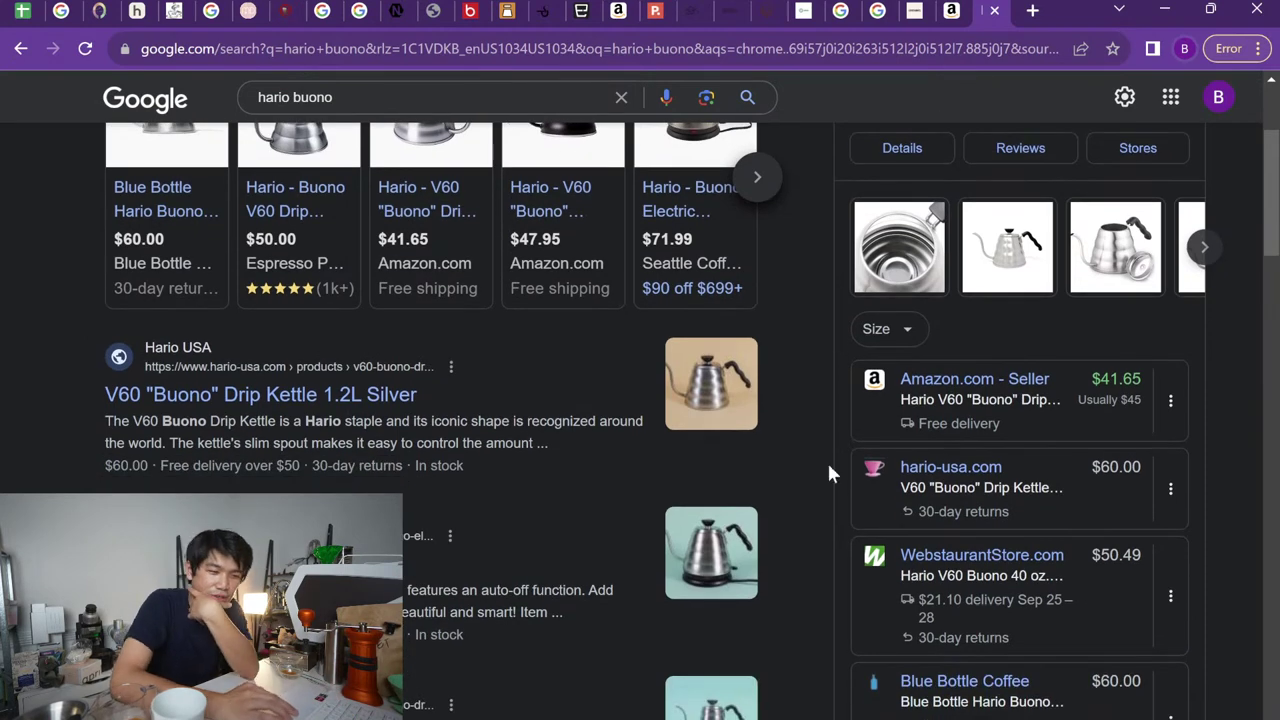
click(1030, 378)
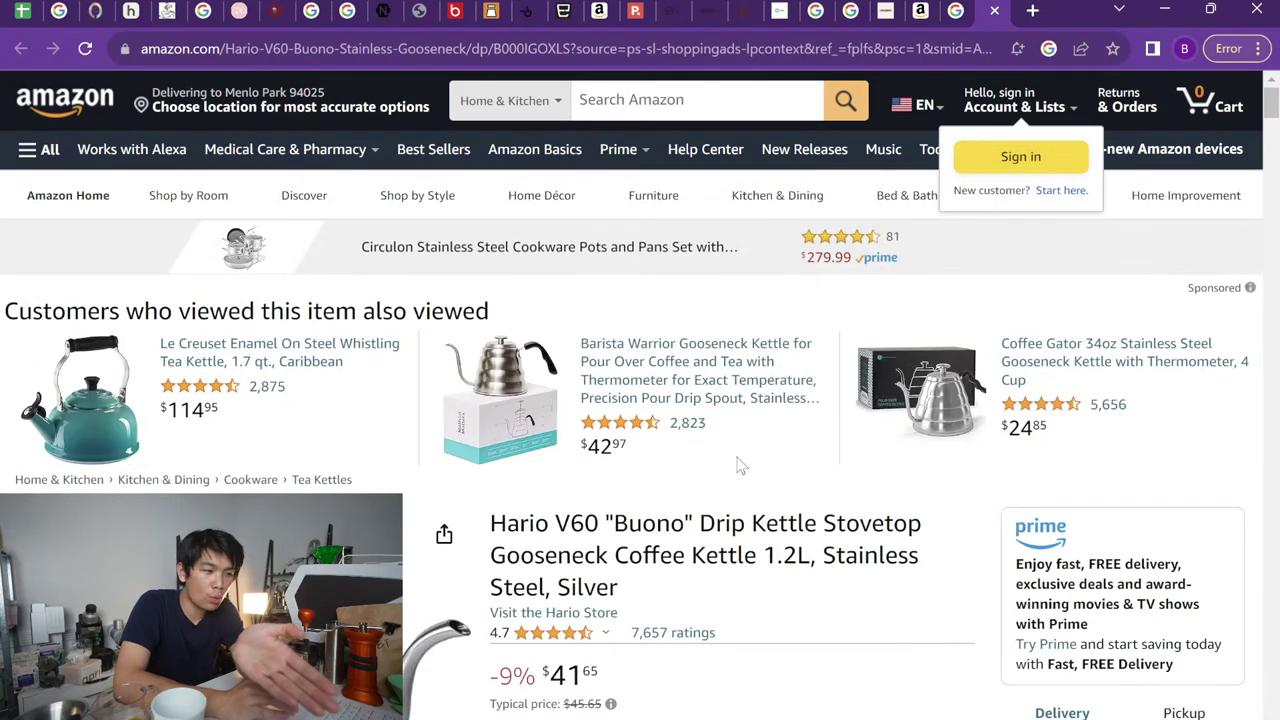
scroll(740, 465, down, 4)
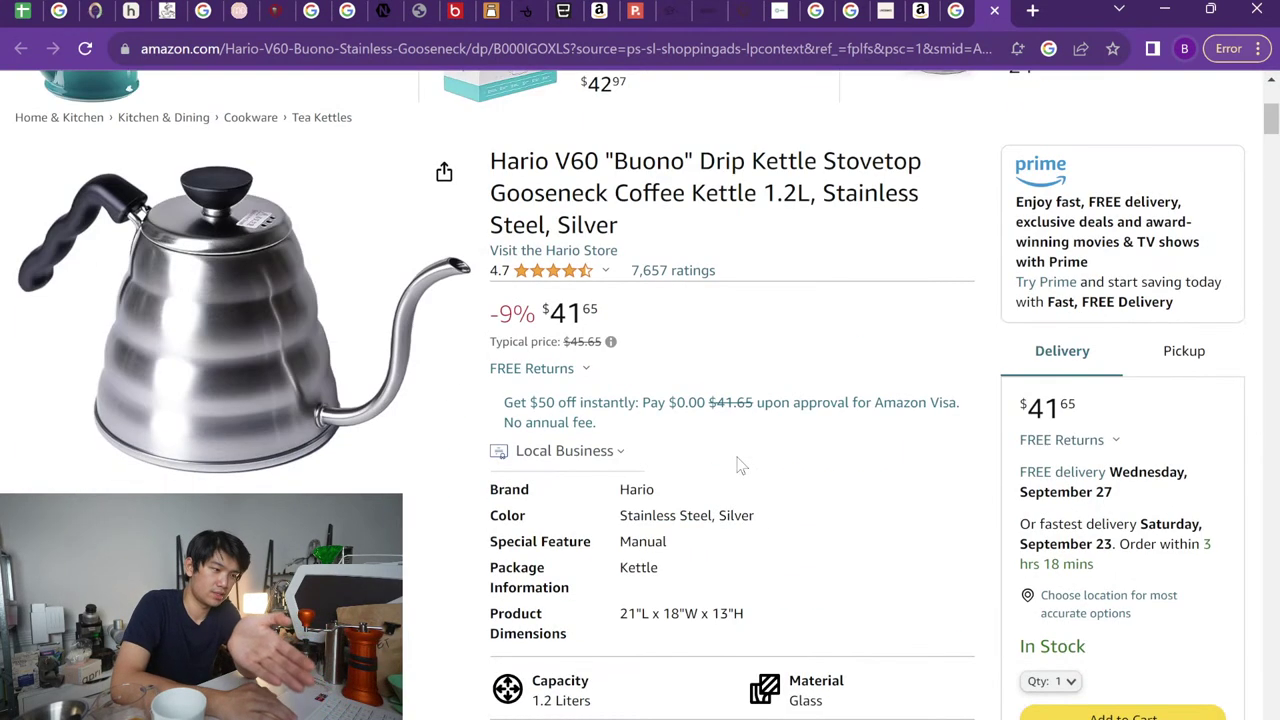
Enter Hario Buono as the product below Normcore Shot Mirror and insert an empty row above the UNDER $100 heading
click(34, 10)
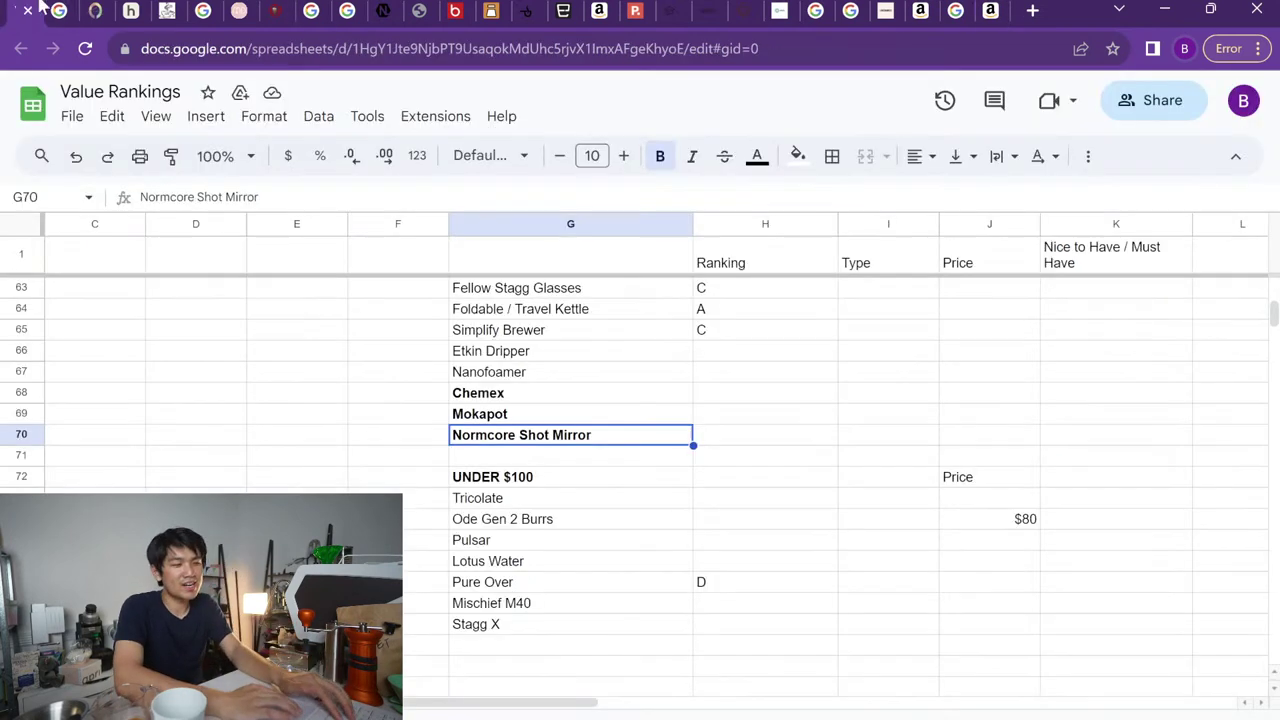
click(498, 458)
text(Hario Buono)
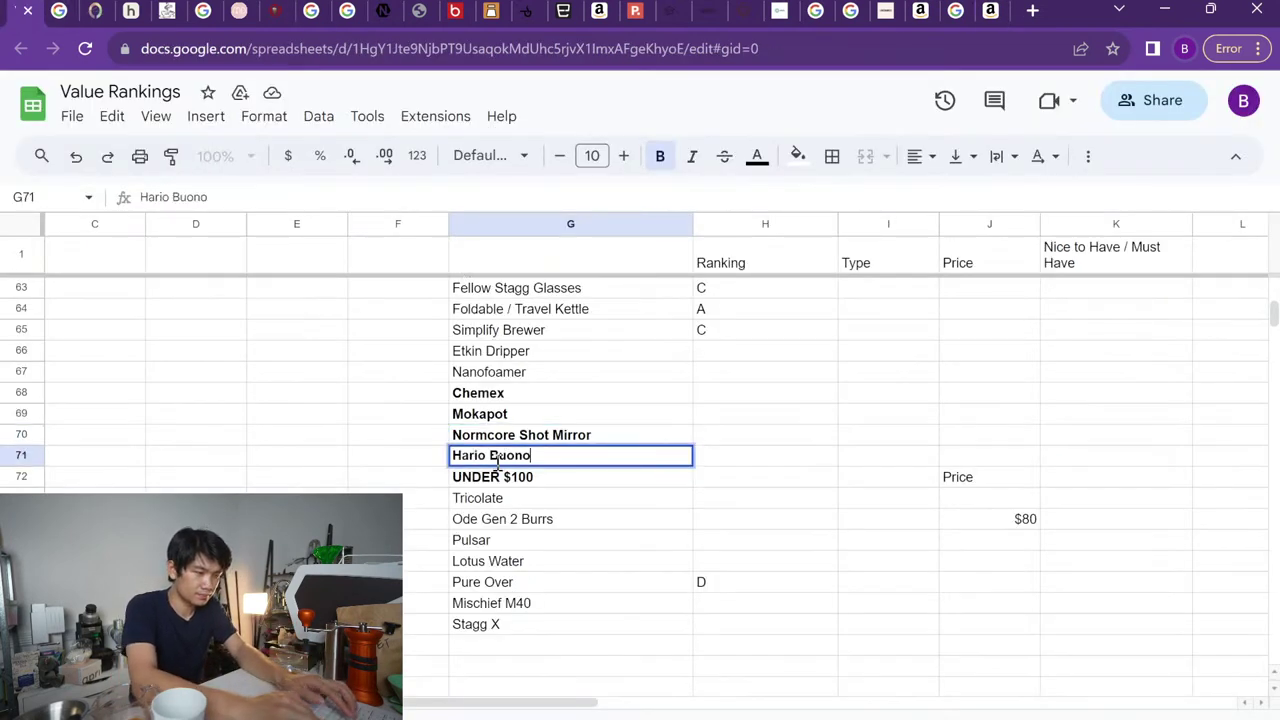
key(Return)
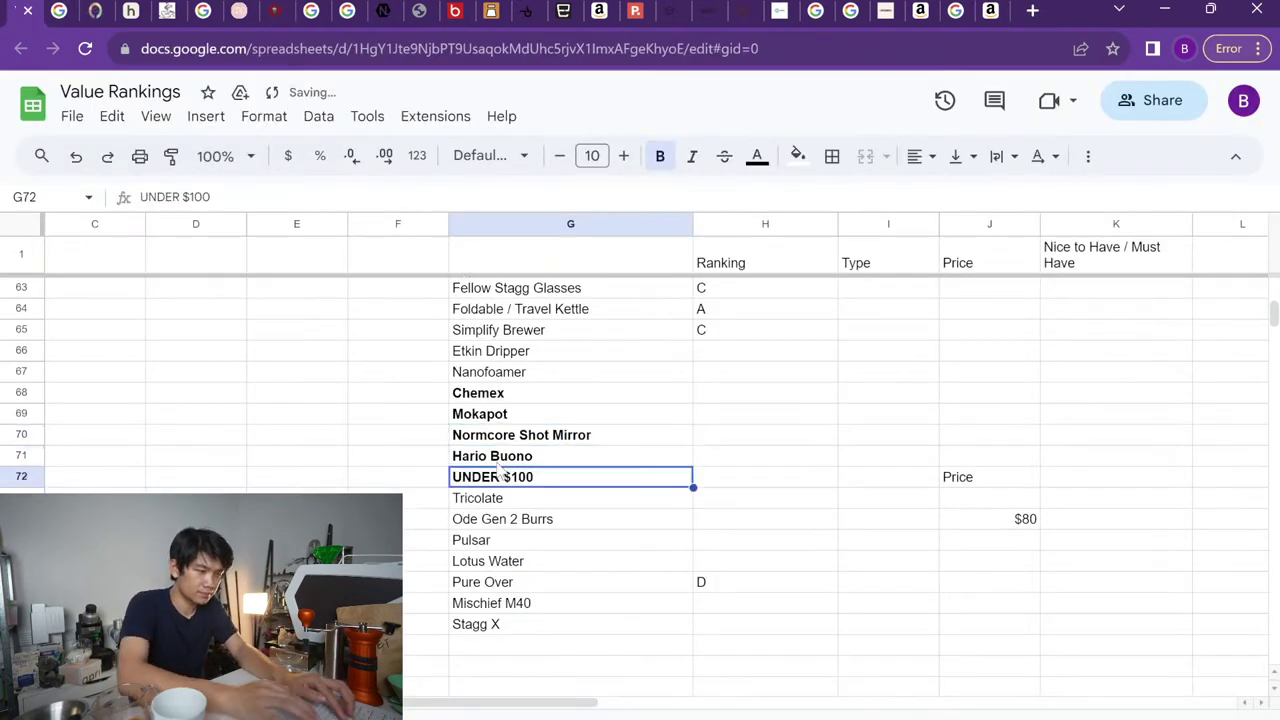
right_click(22, 472)
click(124, 318)
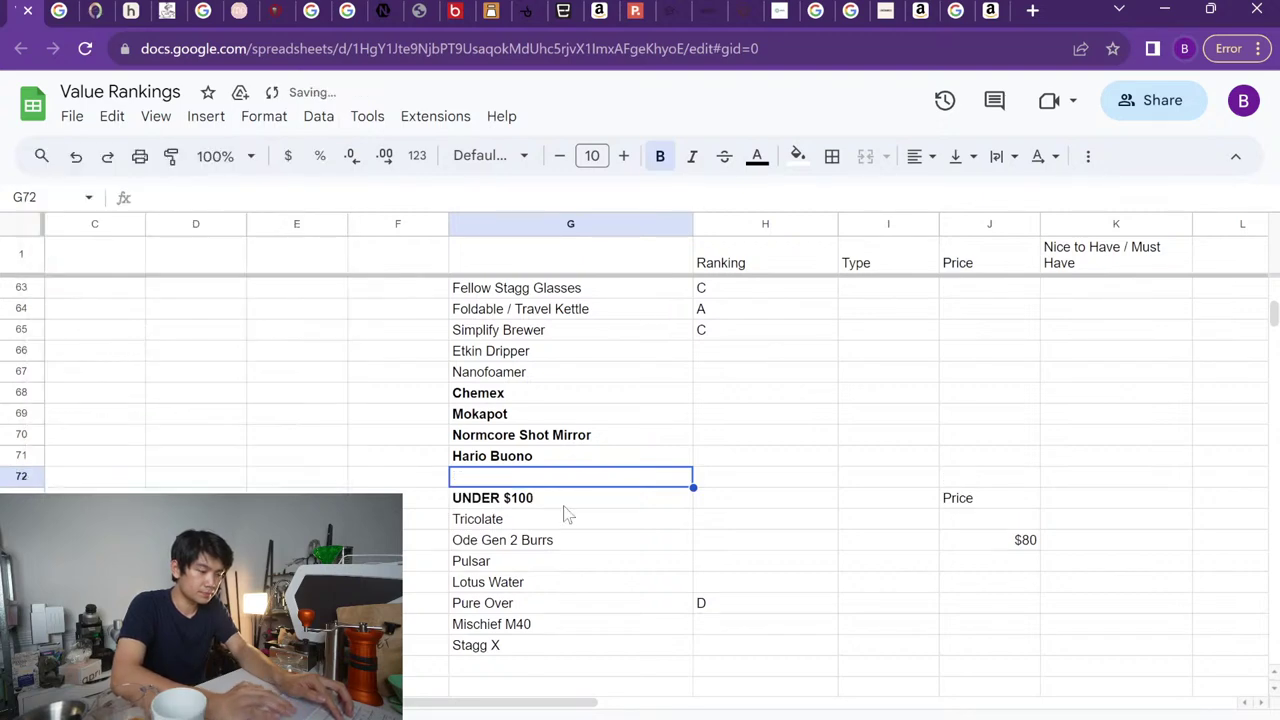
Examine the related gooseneck kettles and their prices on the Hario Buono Amazon page, finishing back in the spreadsheet
click(990, 11)
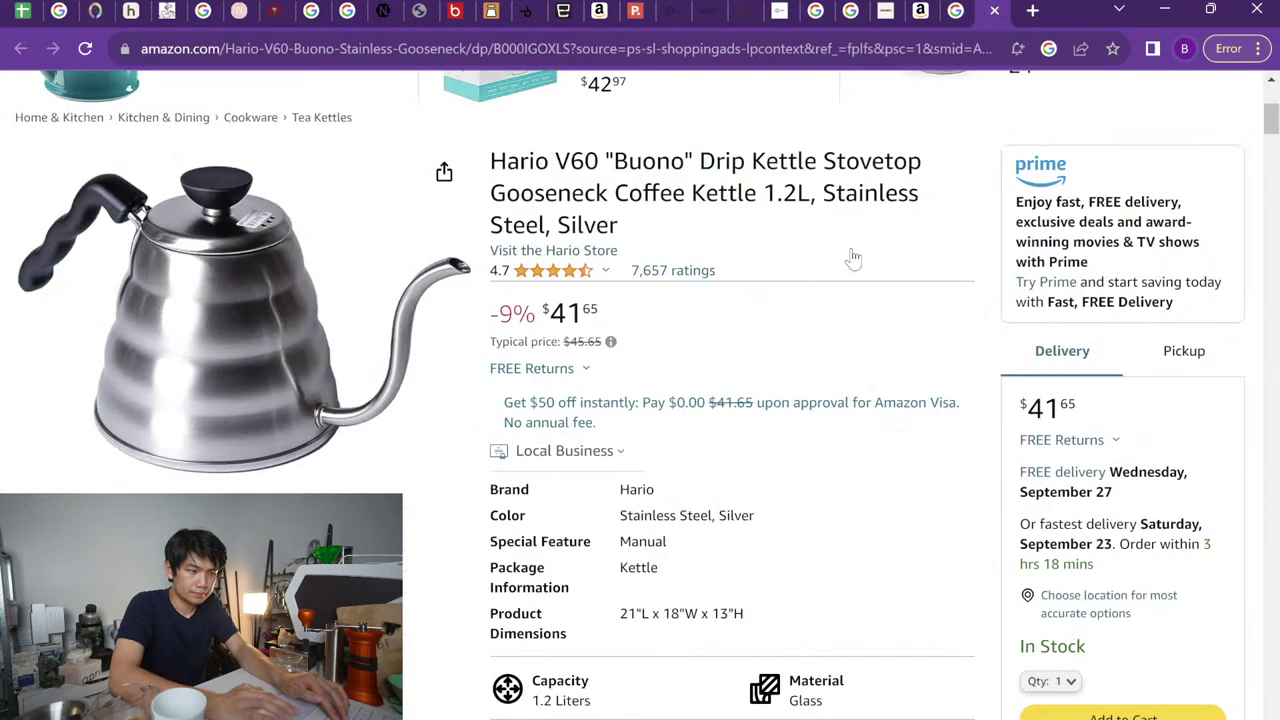
scroll(703, 502, down, 12)
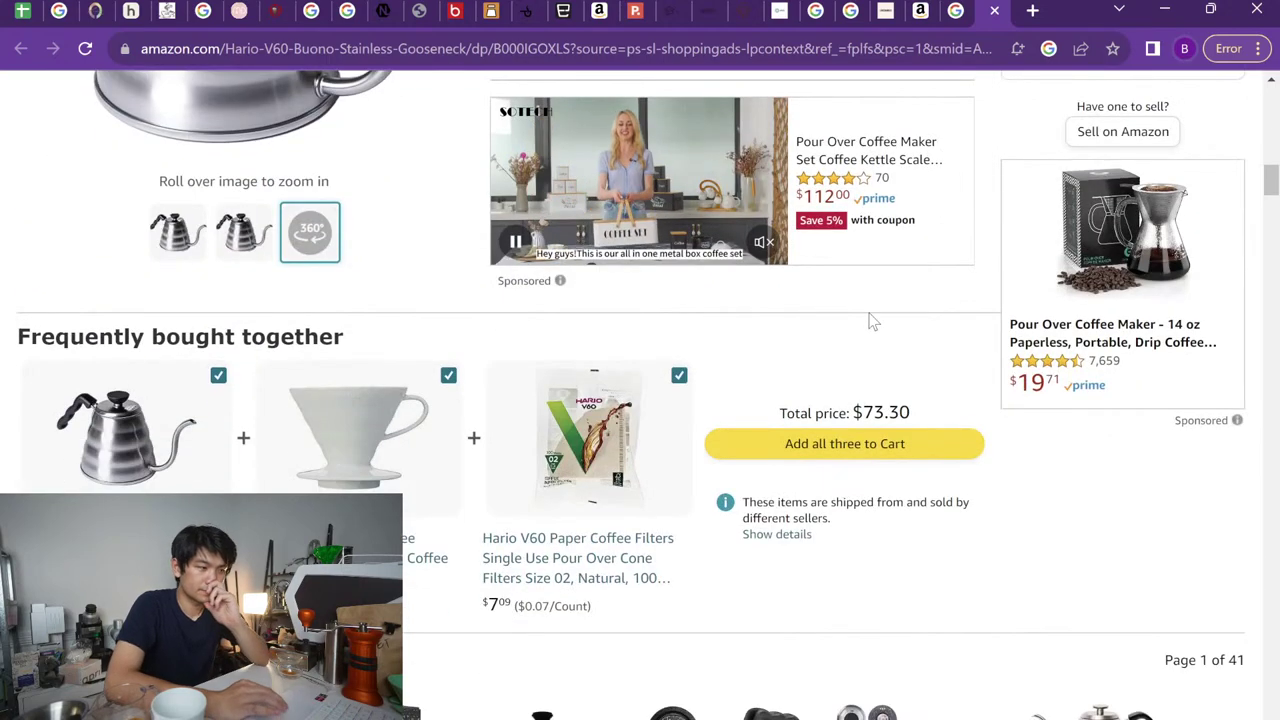
scroll(871, 330, down, 5)
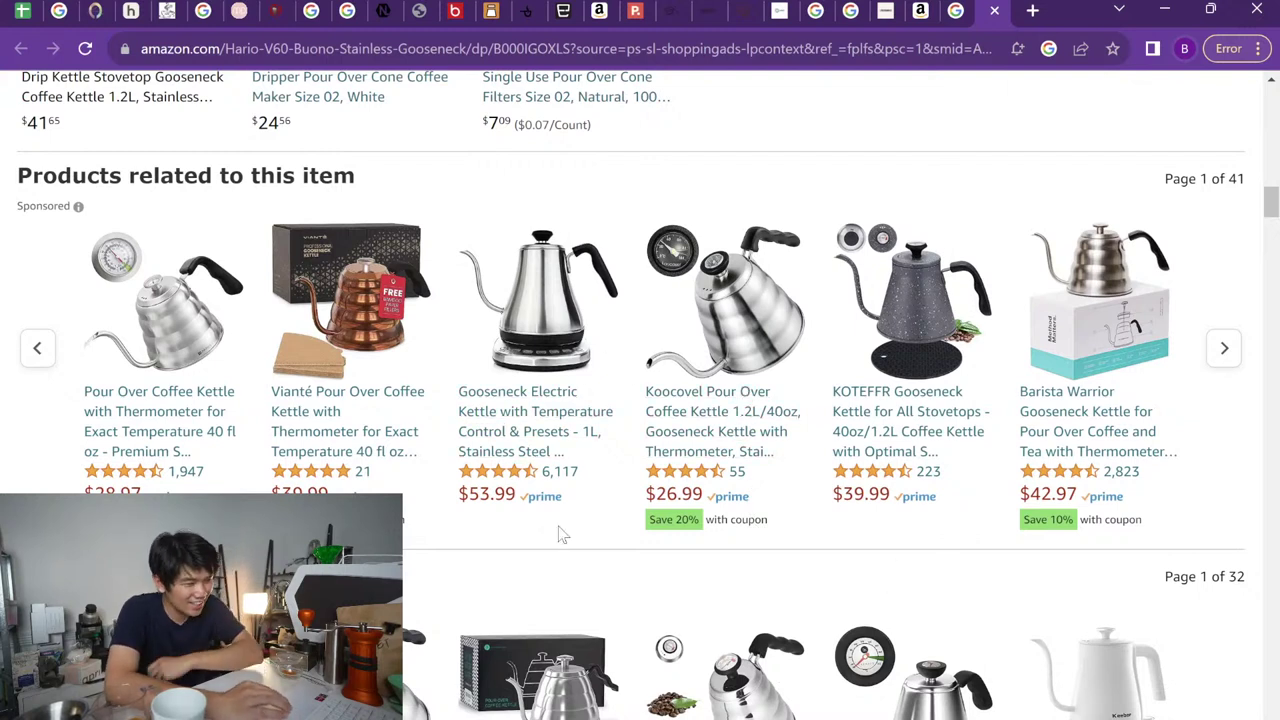
scroll(676, 570, down, 4)
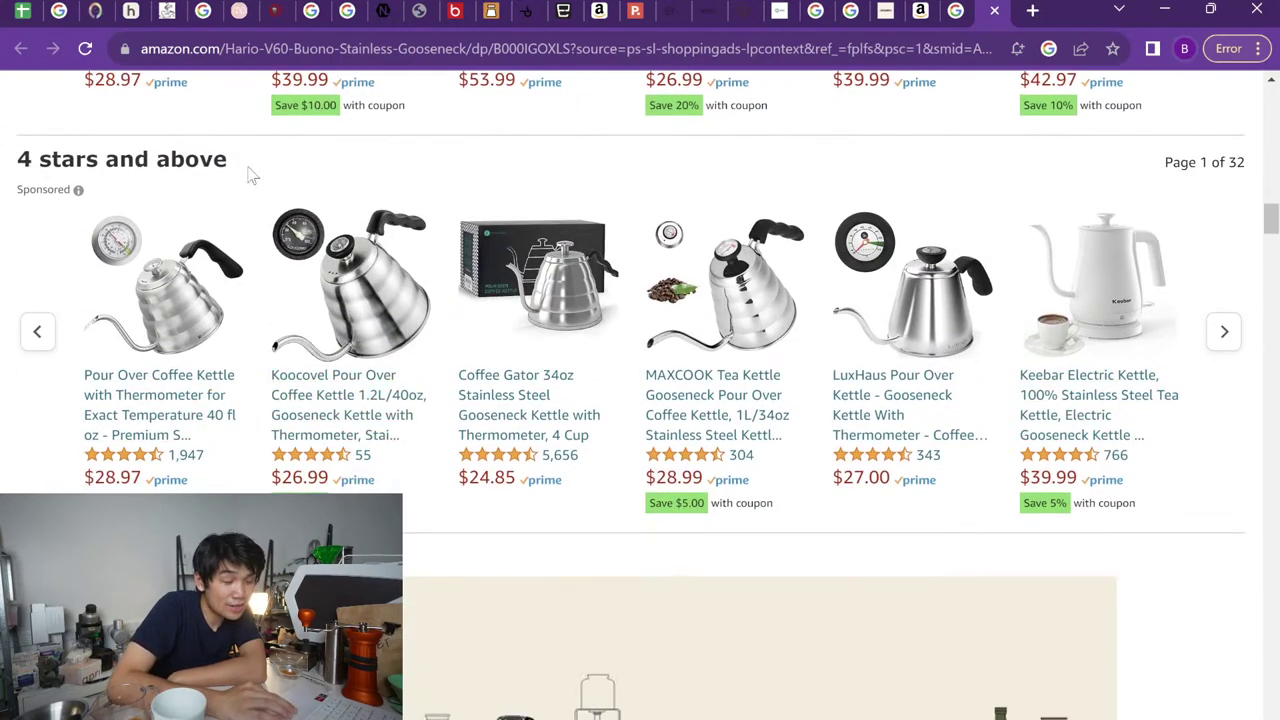
click(12, 10)
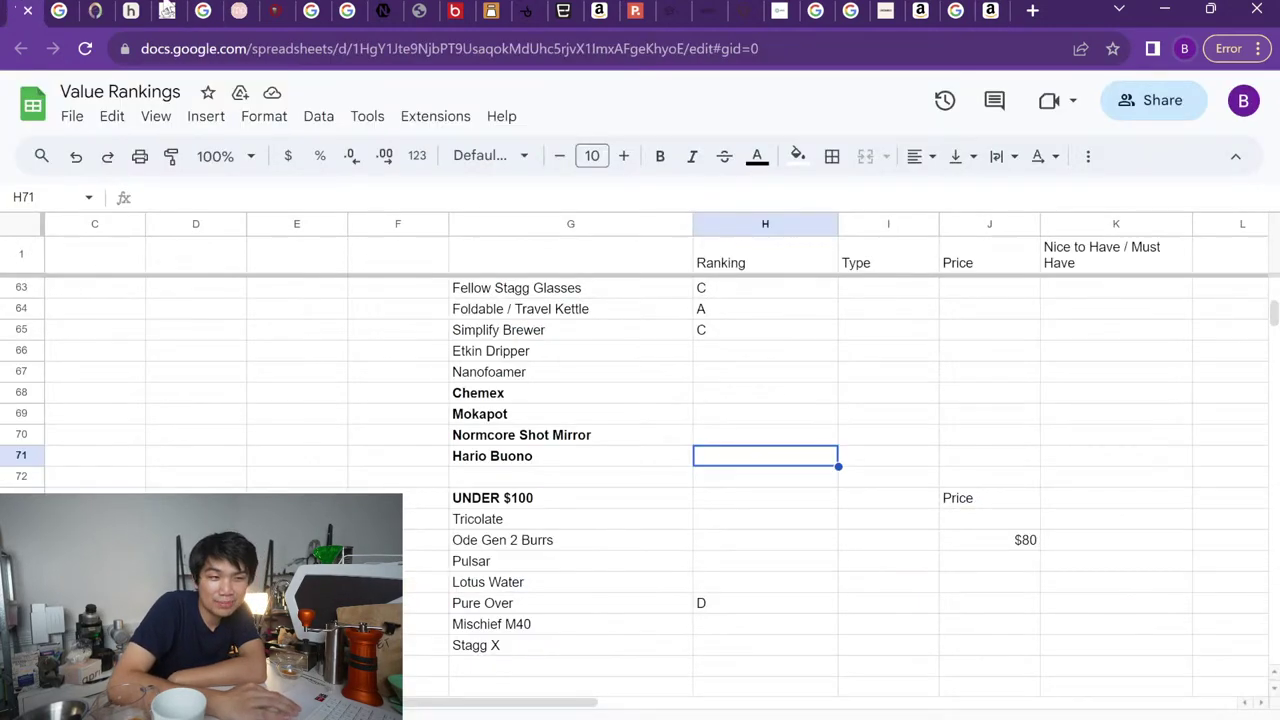
Close the leftover product research tabs, including the Happy Tamper shop and the Stagg X dripper search, and return to the spreadsheet
click(678, 12)
click(677, 11)
click(677, 11)
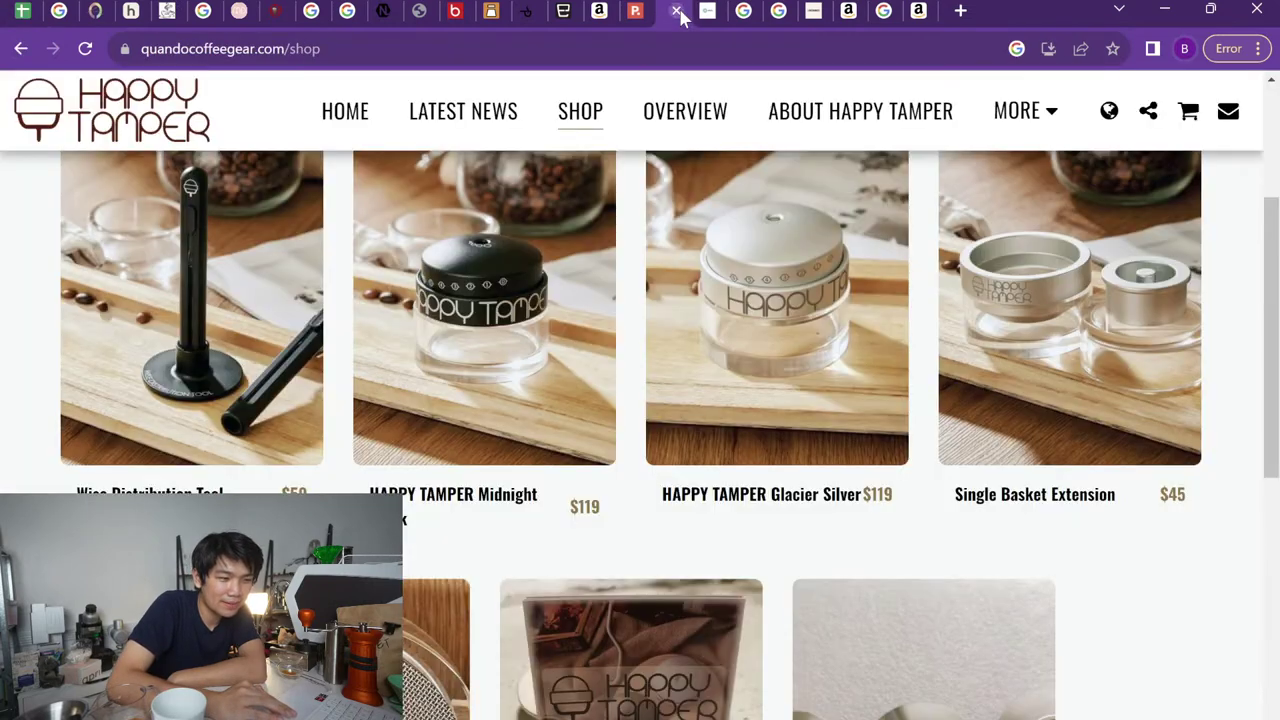
click(677, 11)
click(677, 11)
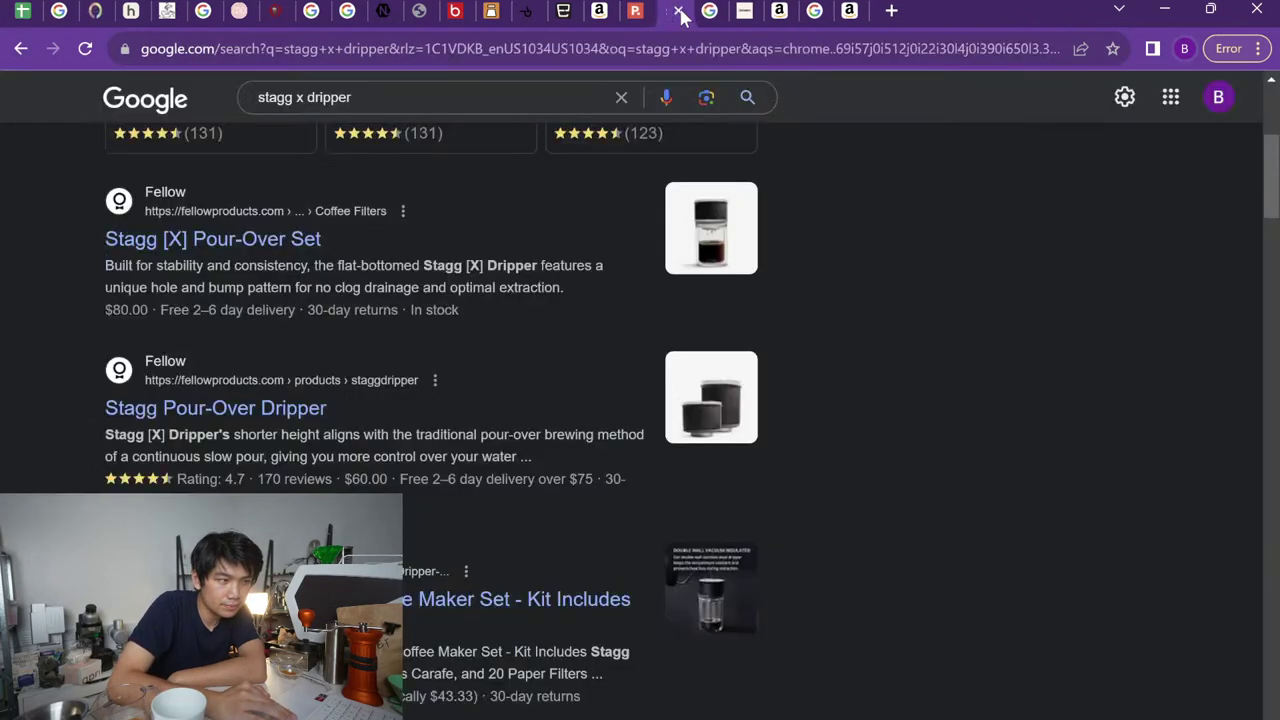
click(677, 11)
click(8, 10)
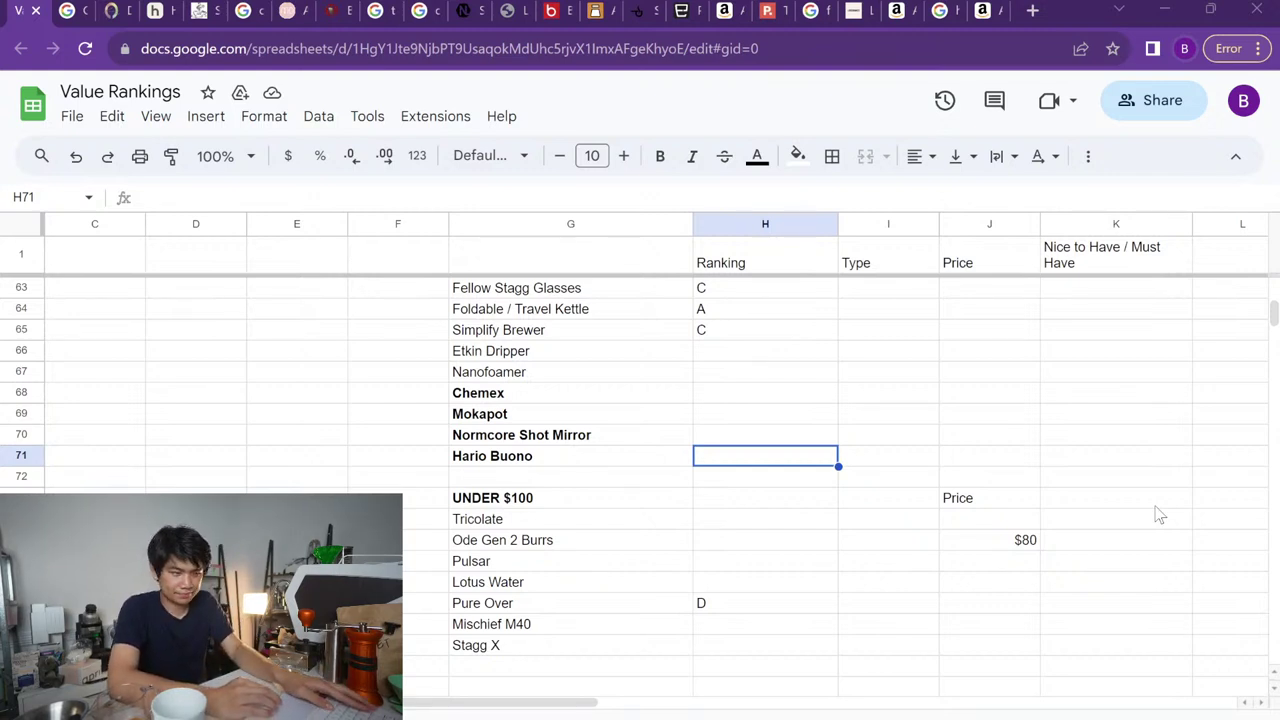
Search Google for "normcore shot mirror" in a new browser tab
key(ctrl+t)
text(normcore )
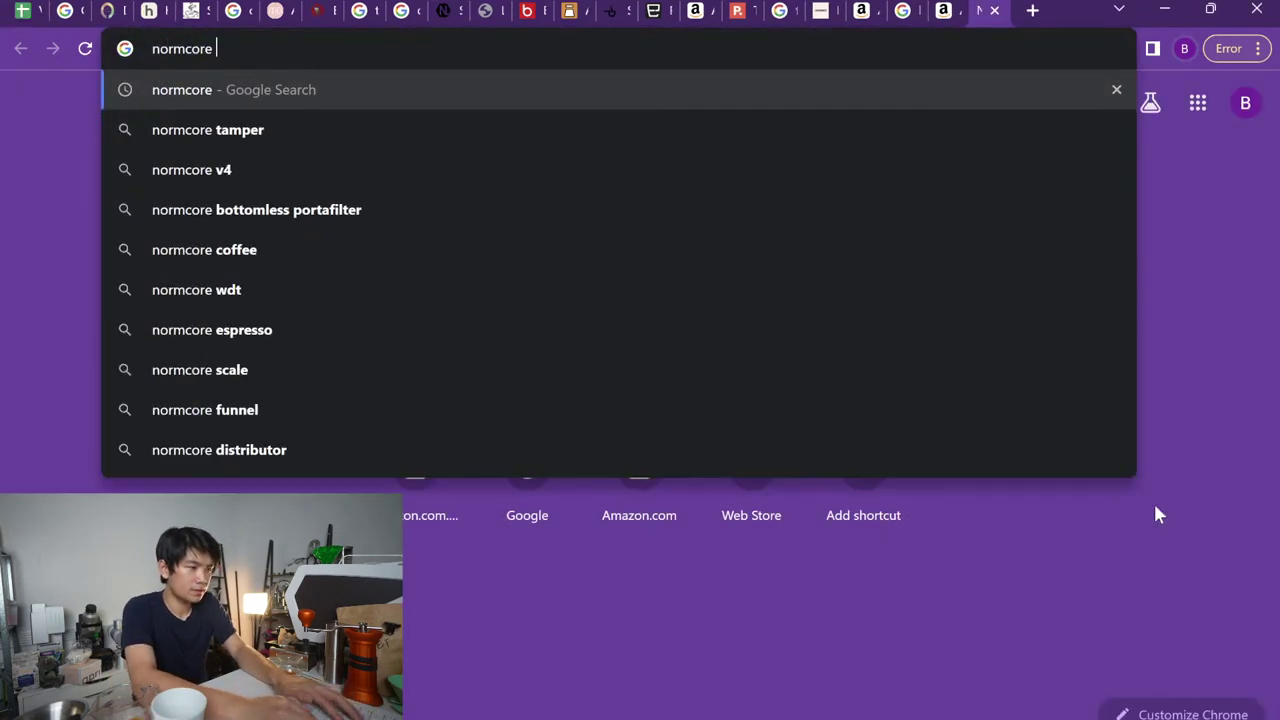
text(shot mirror)
key(Return)
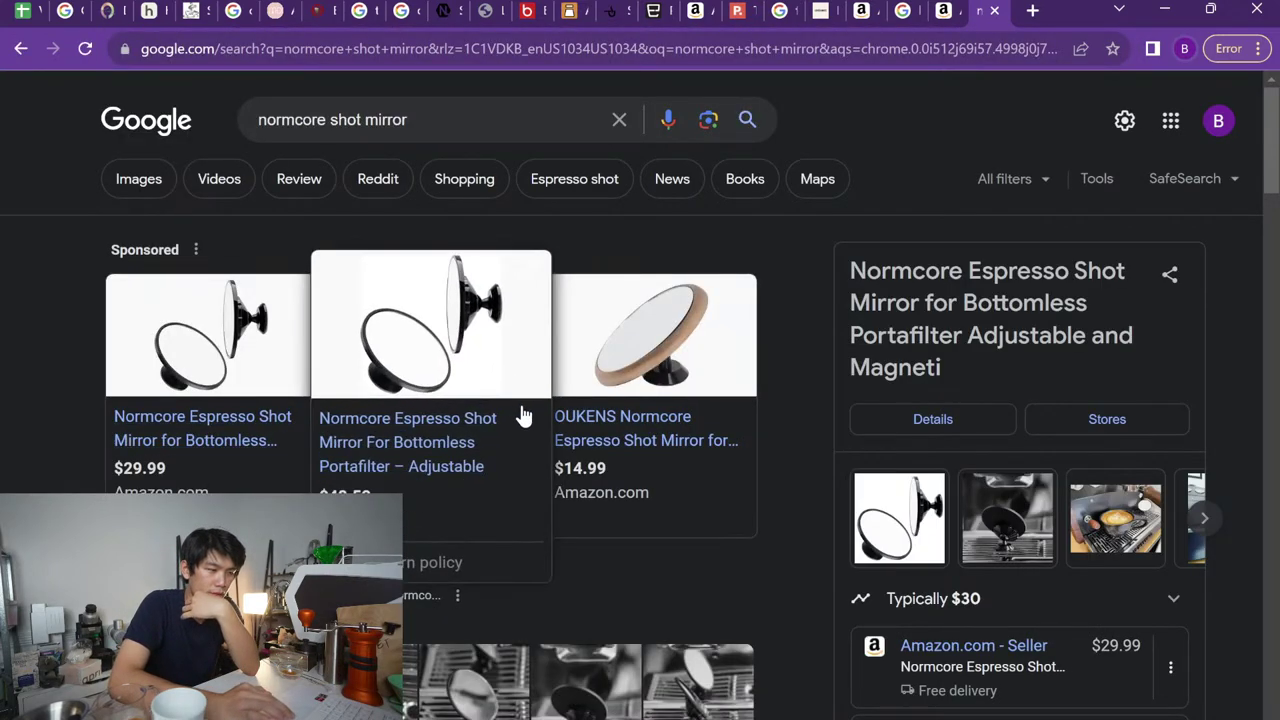
Open the Normcore Espresso Shot Mirror page on the maker's site and examine its photos, price and features
scroll(180, 420, down, 5)
scroll(312, 425, up, 1)
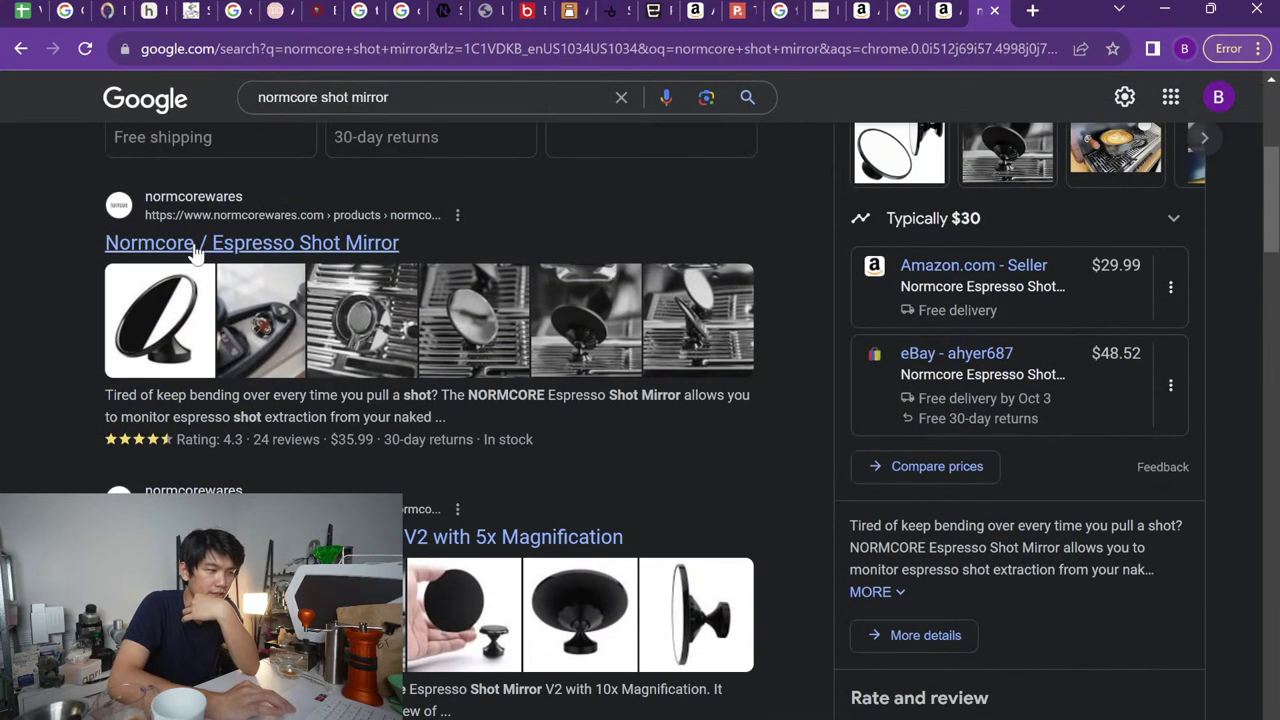
scroll(702, 309, down, 3)
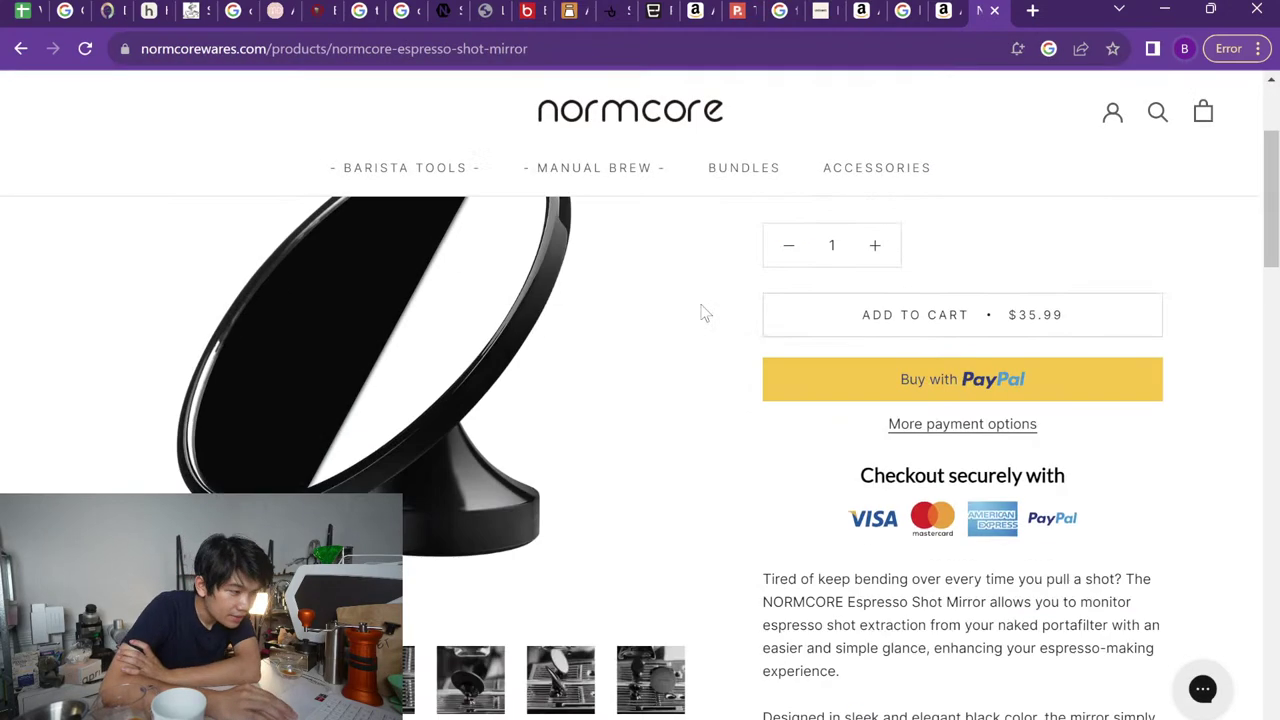
click(628, 540)
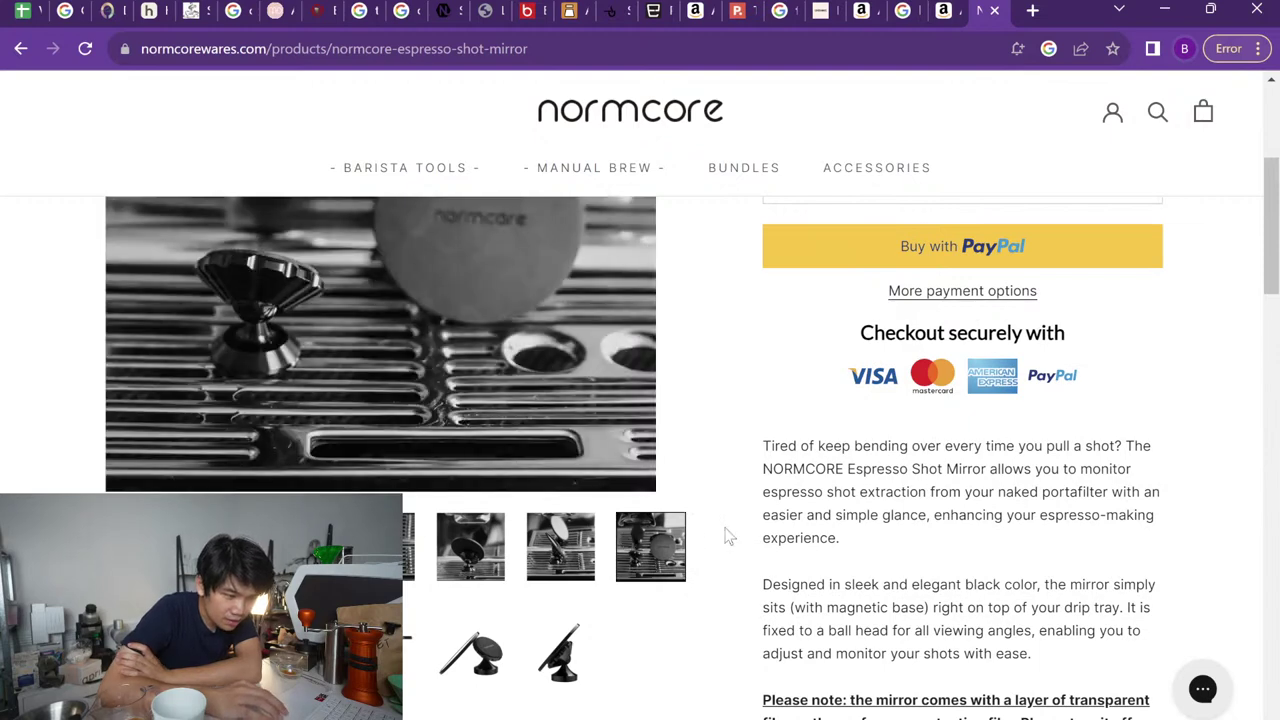
scroll(726, 531, down, 2)
scroll(834, 497, down, 3)
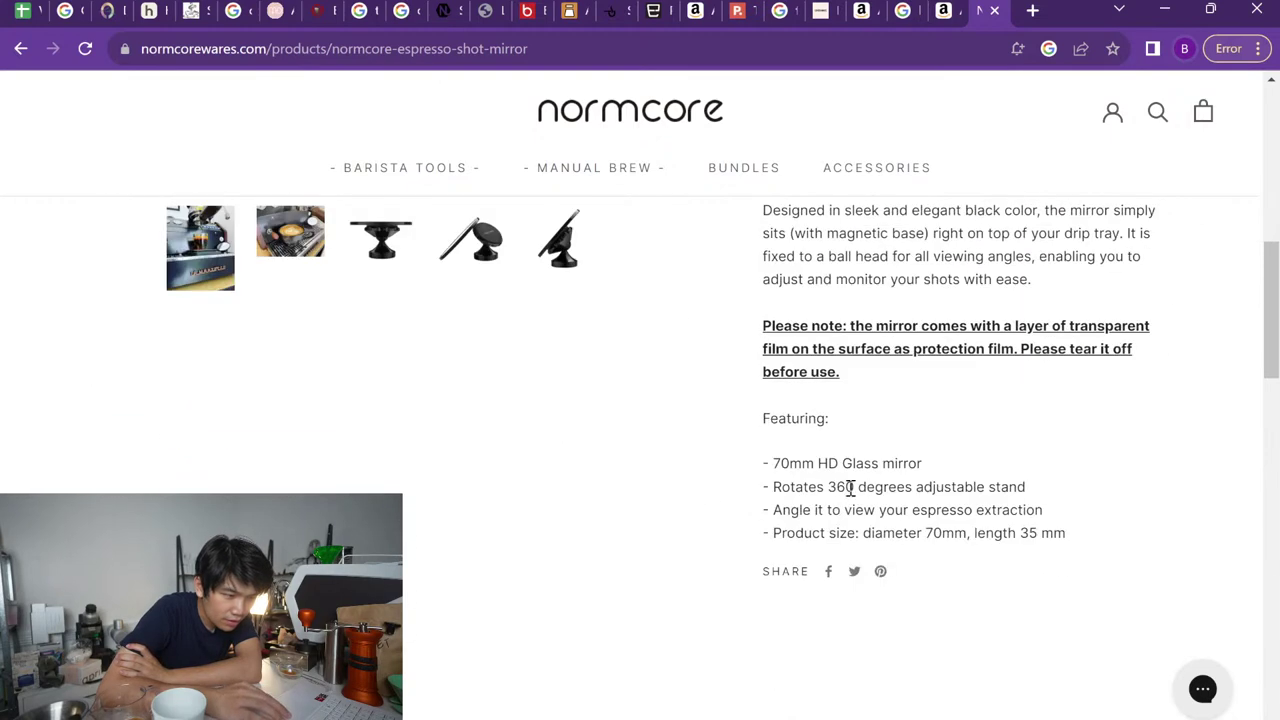
scroll(850, 487, up, 6)
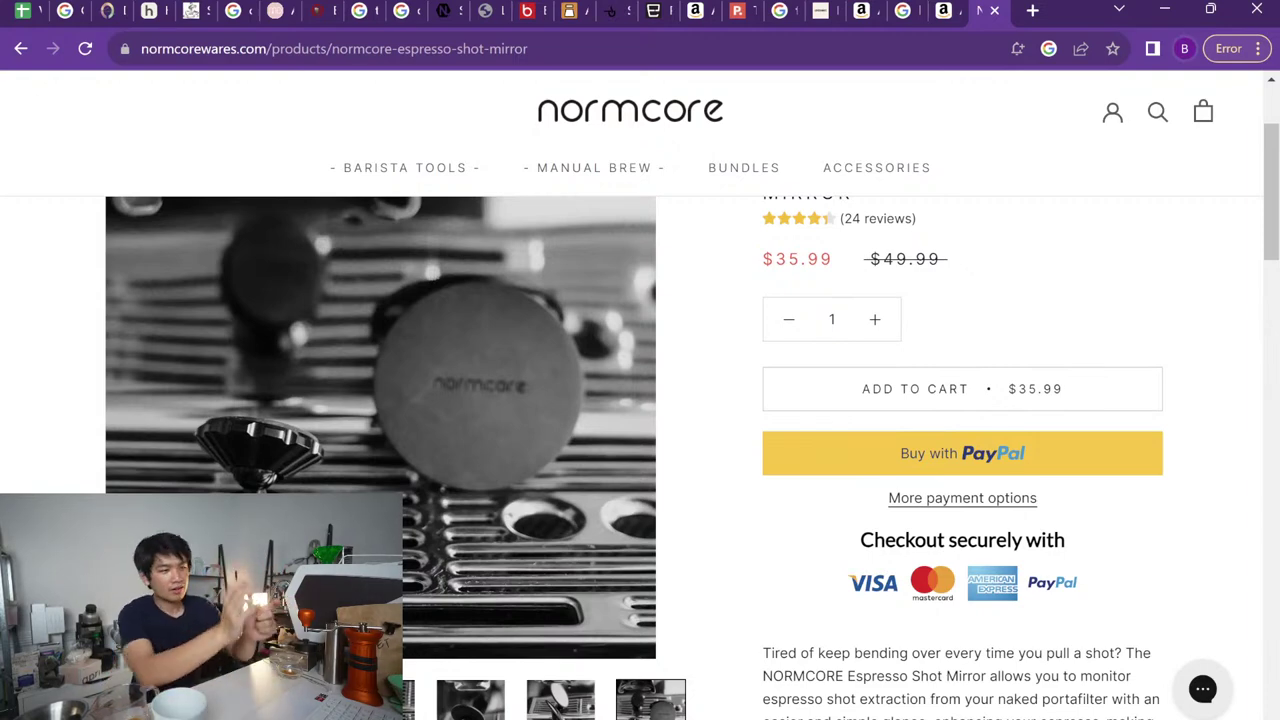
scroll(443, 520, down, 5)
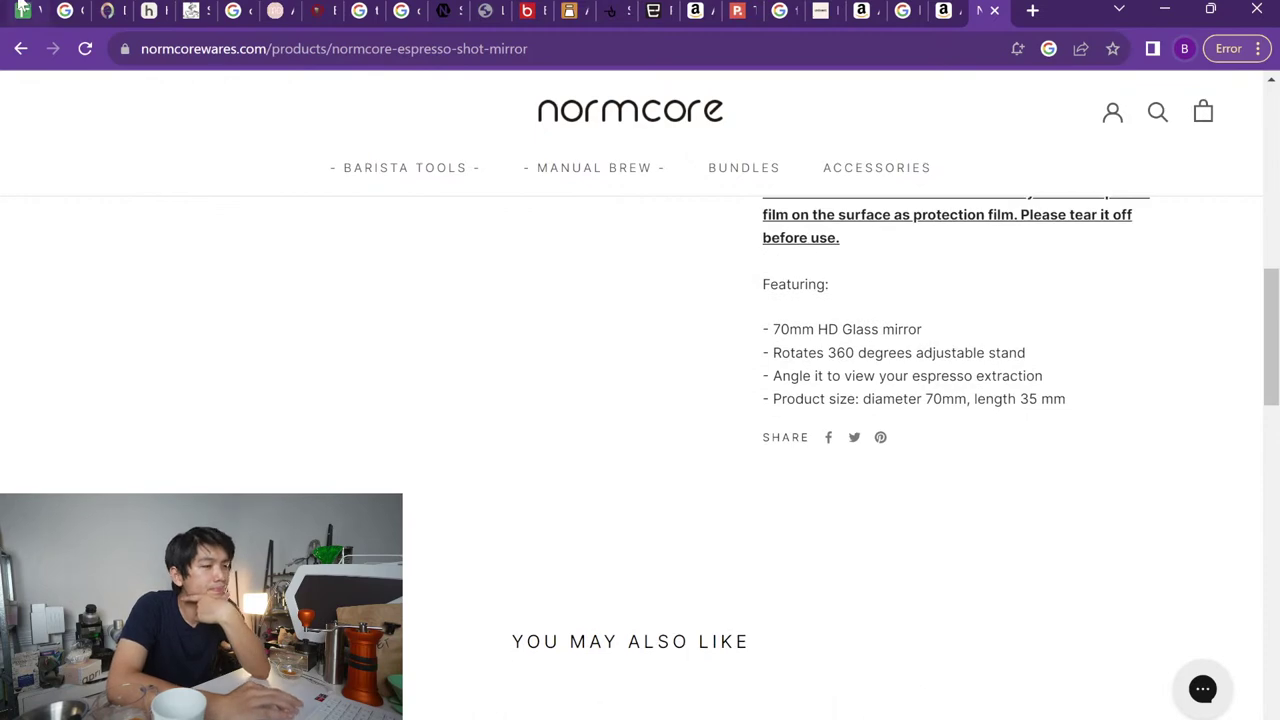
Enter a B ranking for both Normcore Shot Mirror and Hario Buono in the value rankings spreadsheet
click(22, 10)
scroll(716, 470, down, 1)
scroll(716, 470, up, 5)
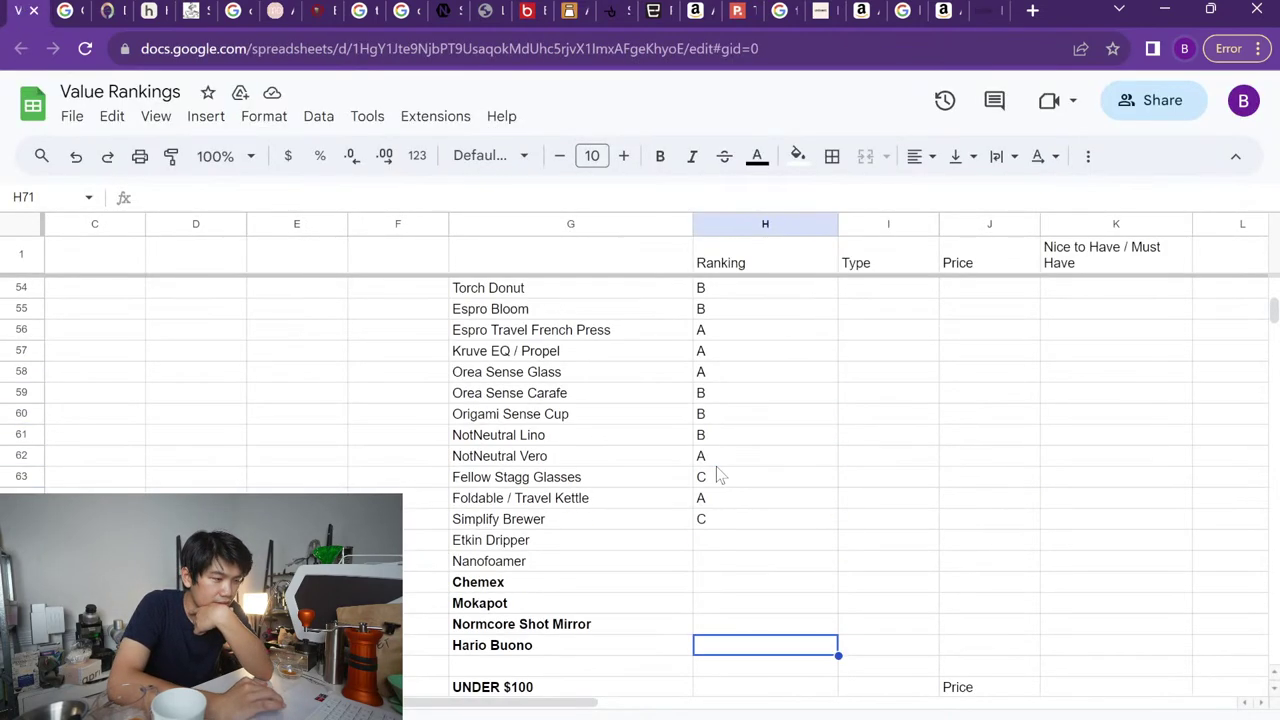
scroll(716, 470, down, 5)
scroll(716, 470, up, 1)
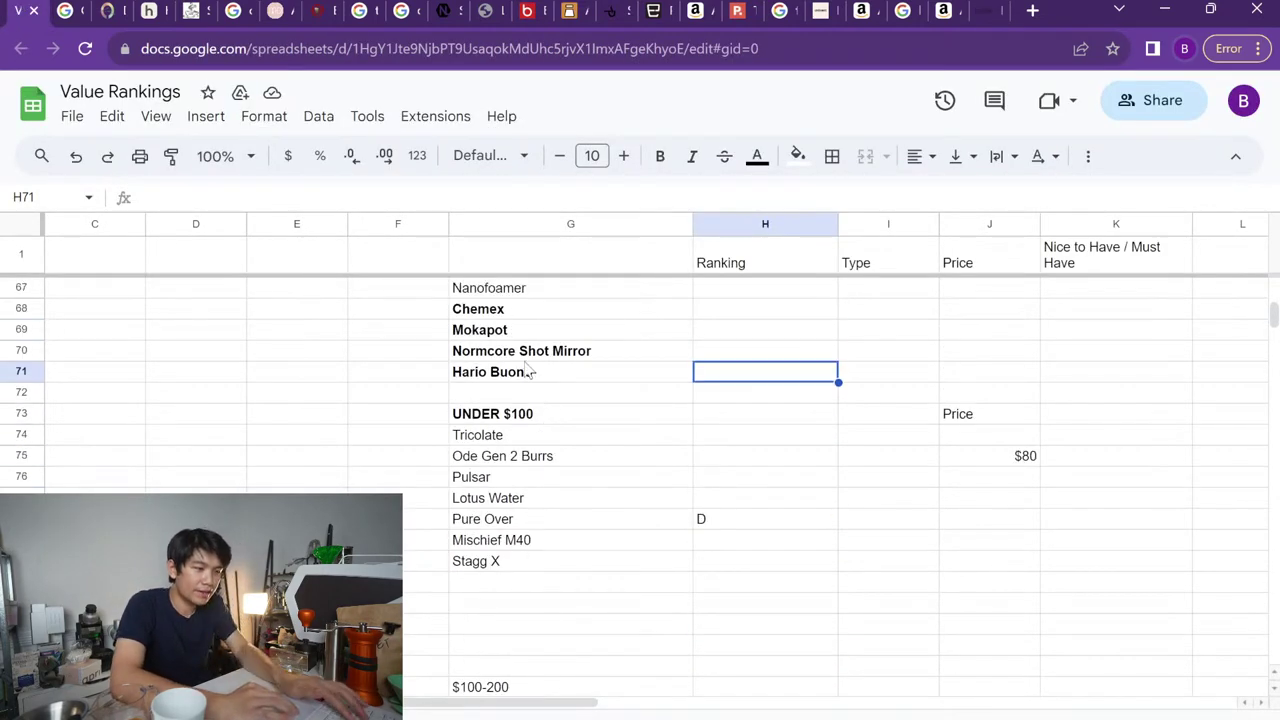
click(520, 349)
scroll(775, 332, up, 2)
click(757, 438)
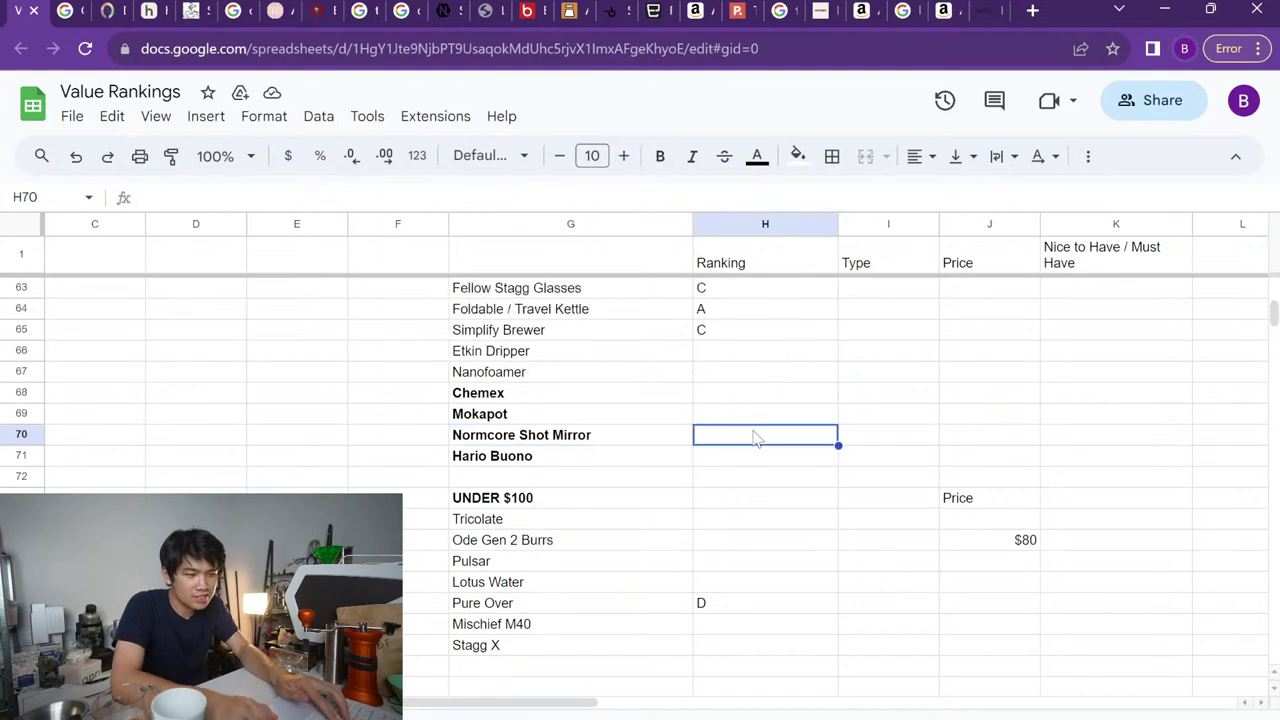
text(B)
key(Return)
text(B)
key(Return)
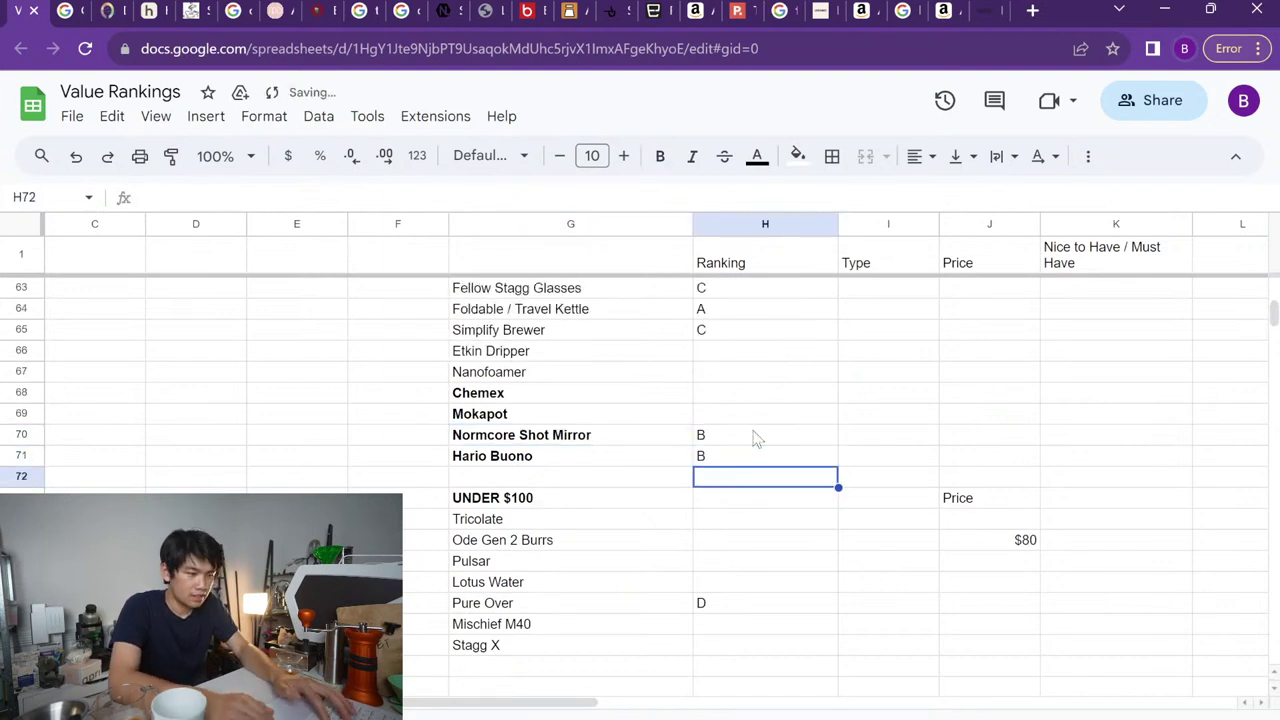
Remove the bold formatting from the four product names from Chemex through Hario Buono
key(Up)
key(Up)
key(Up)
key(Up)
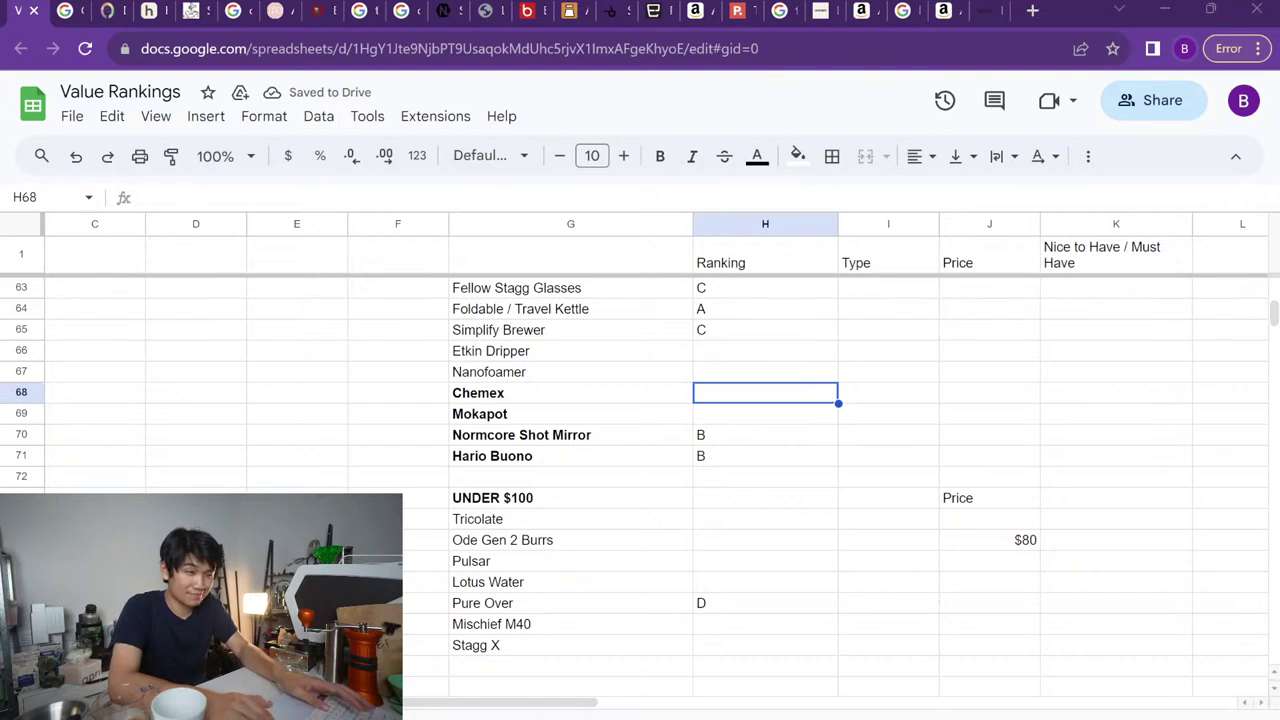
key(Left)
key(Left)
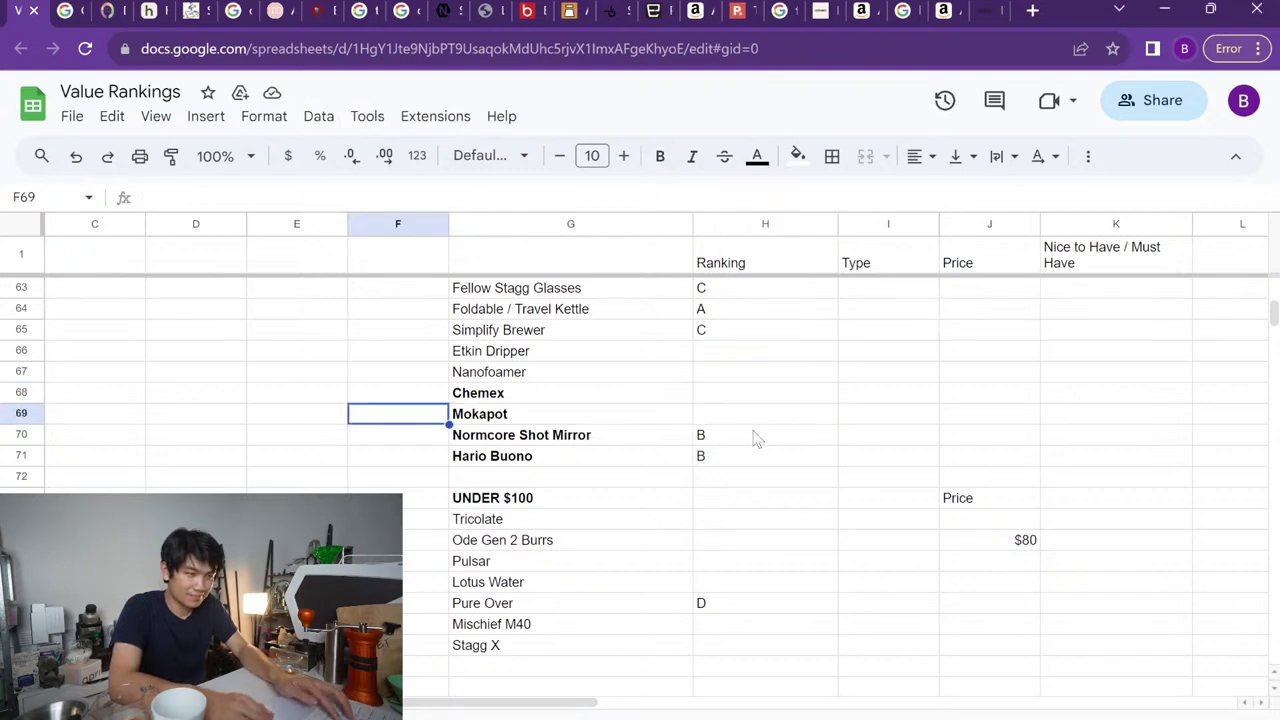
key(Right)
key(shift+Down)
key(shift+Down)
key(shift+Down)
key(ctrl+b)
key(Up)
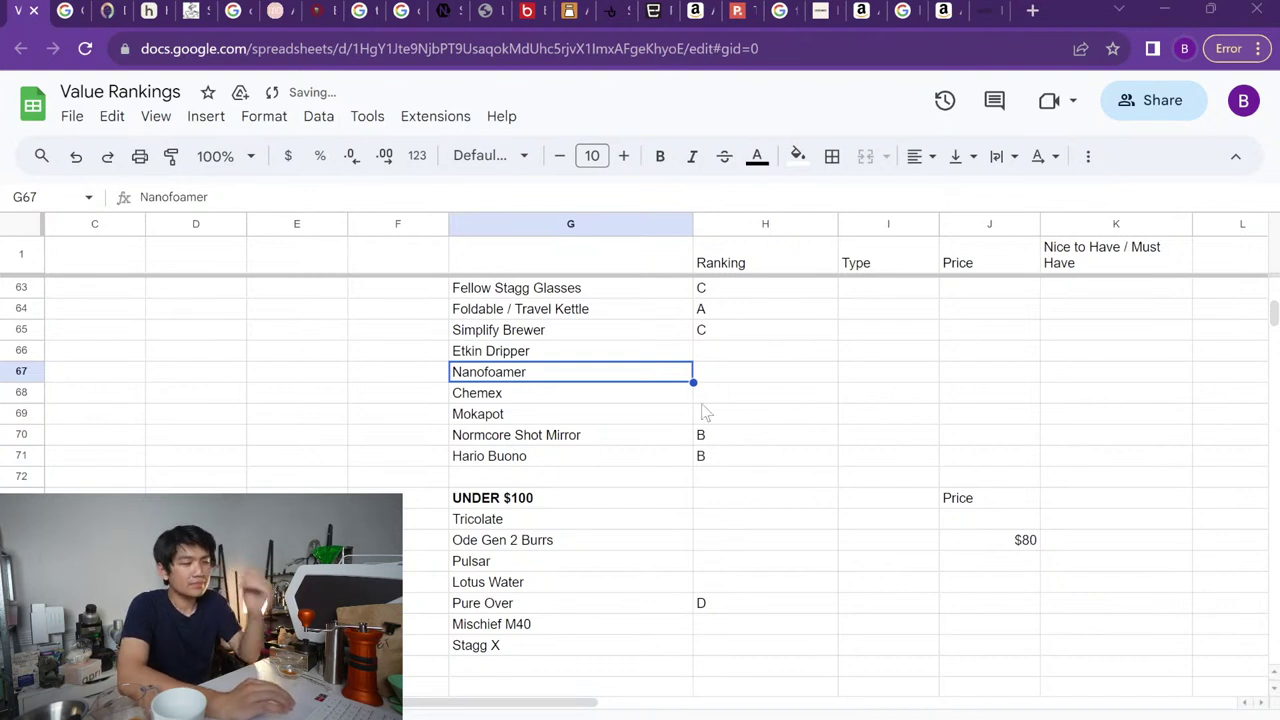
Add a blank sheet to the spreadsheet and return to the rankings sheet
key(ctrl+Page_Down)
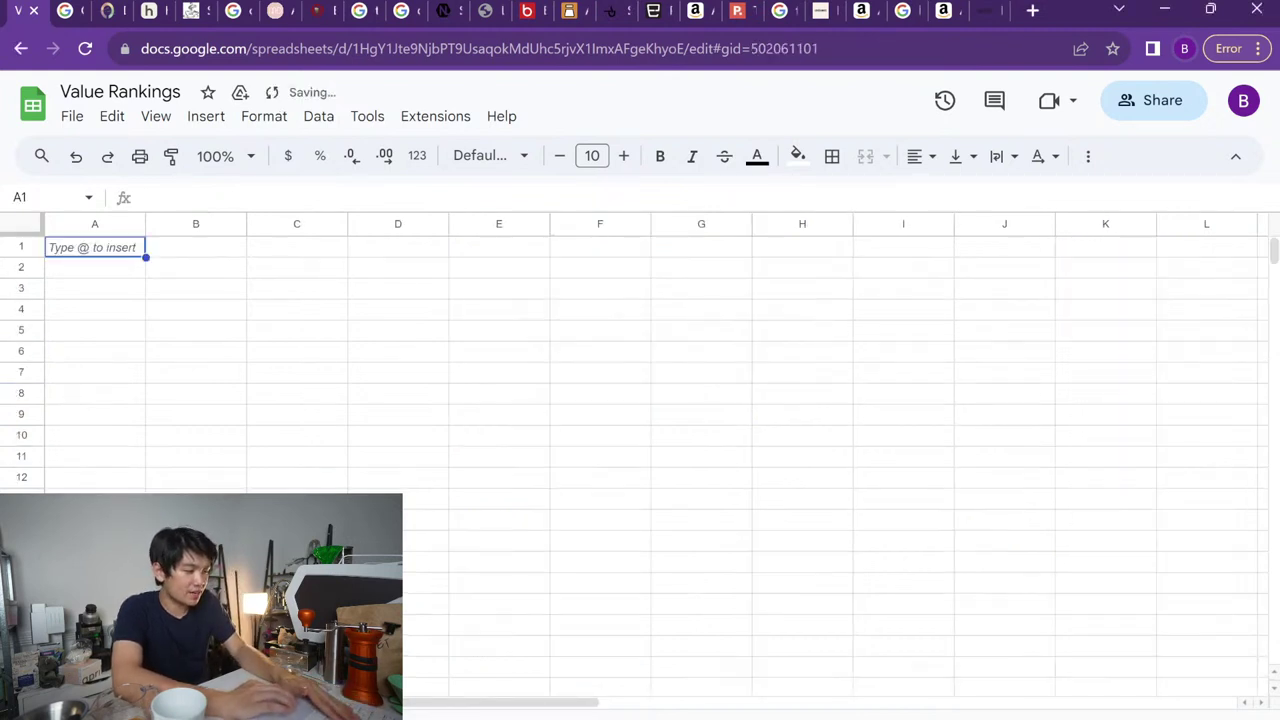
key(ctrl+Page_Up)
scroll(612, 482, down, 1)
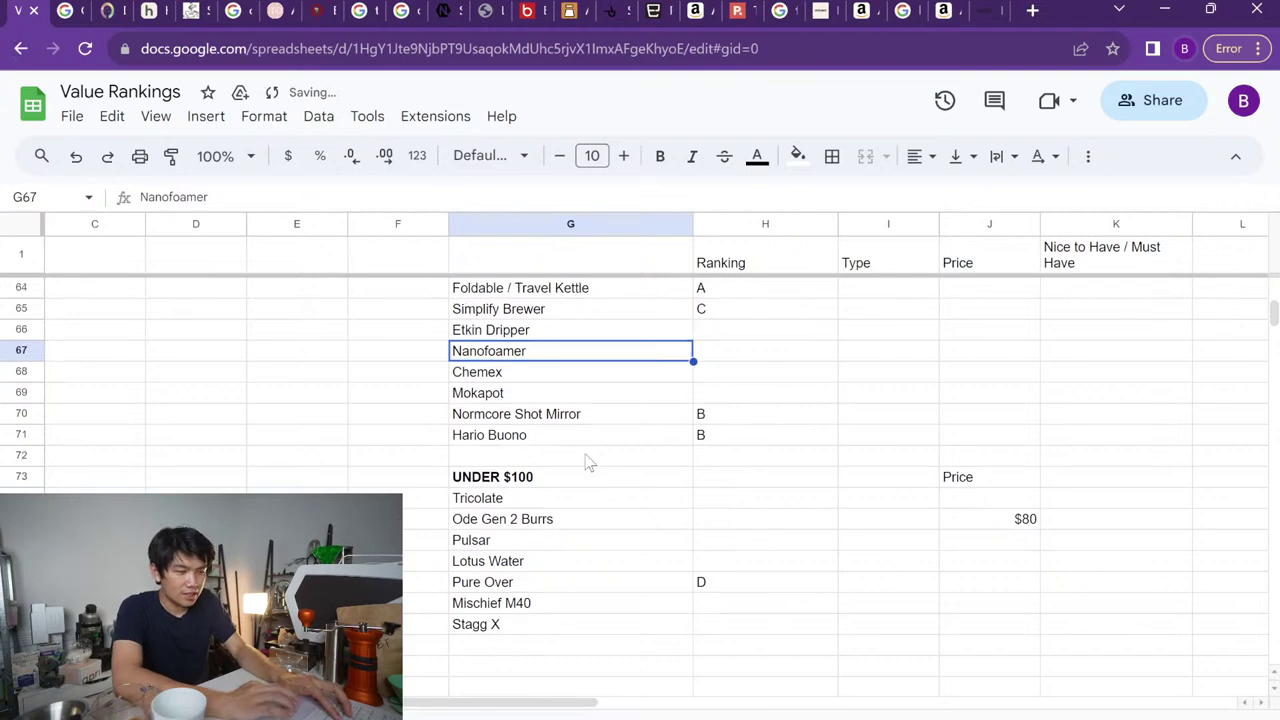
Move the whole Under $50 section, G39:K71, from the rankings sheet to the blank sheet starting at cell A2
click(575, 441)
scroll(966, 451, up, 8)
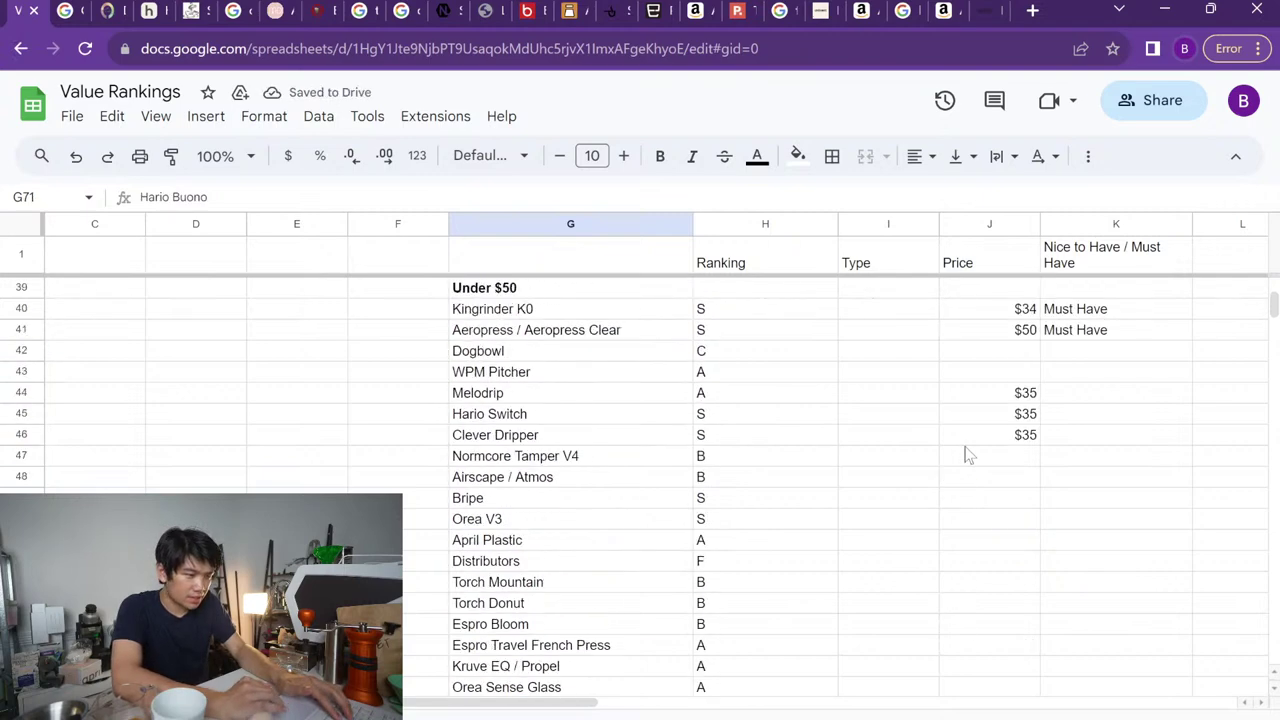
scroll(964, 452, up, 7)
scroll(706, 449, down, 4)
drag(577, 458, 1068, 573)
key(ctrl+c)
key(shift+F11)
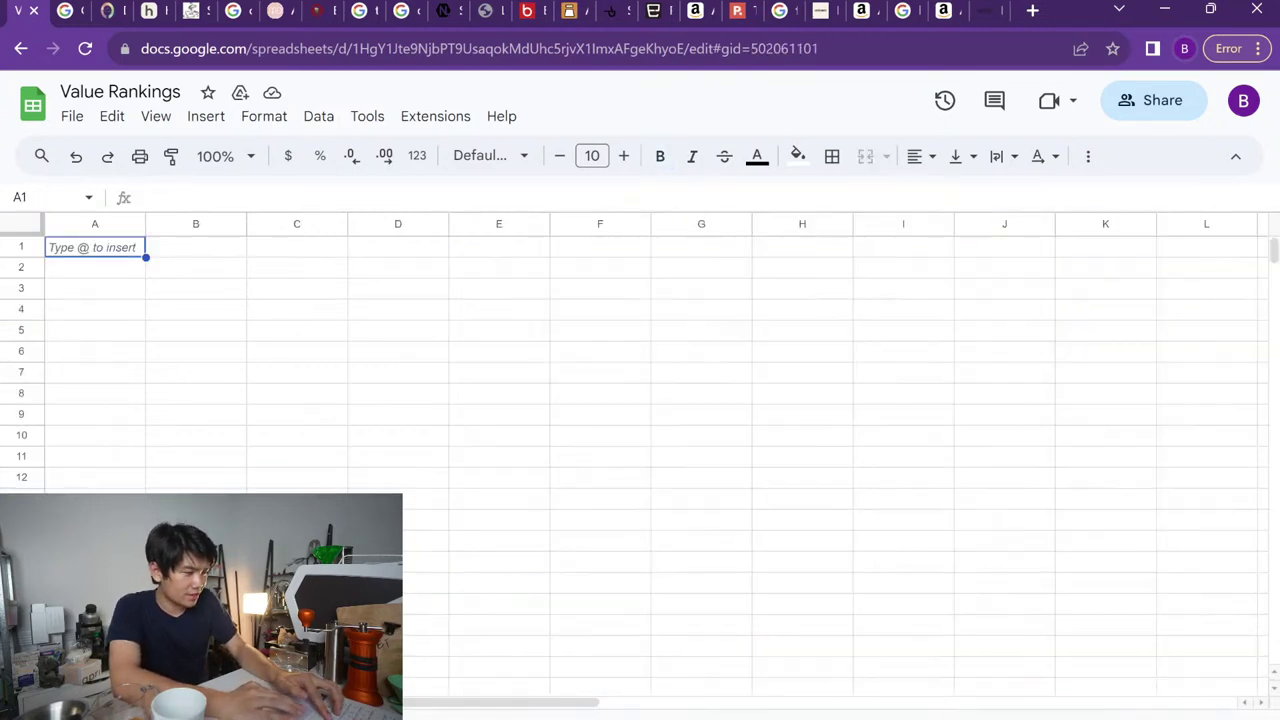
click(100, 270)
key(ctrl+v)
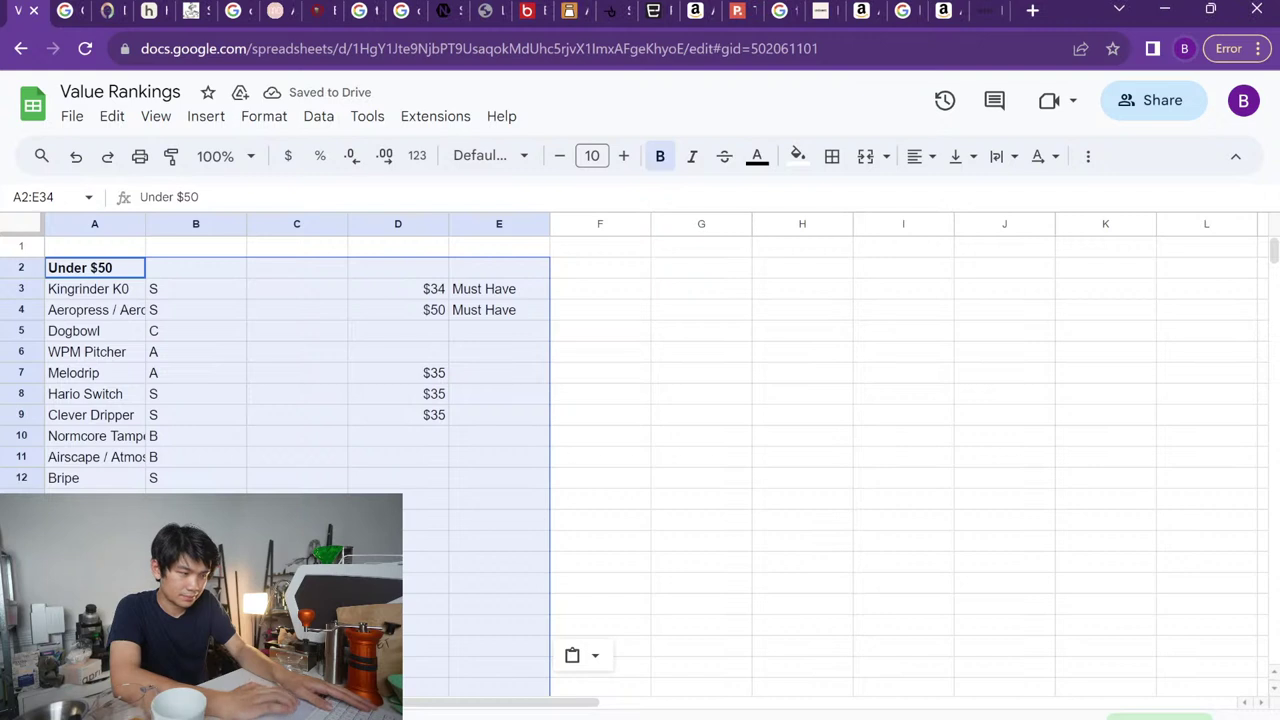
Return to the UNDER $100 section of the rankings sheet and add another blank sheet
key(ctrl+shift+Page_Up)
scroll(578, 515, down, 2)
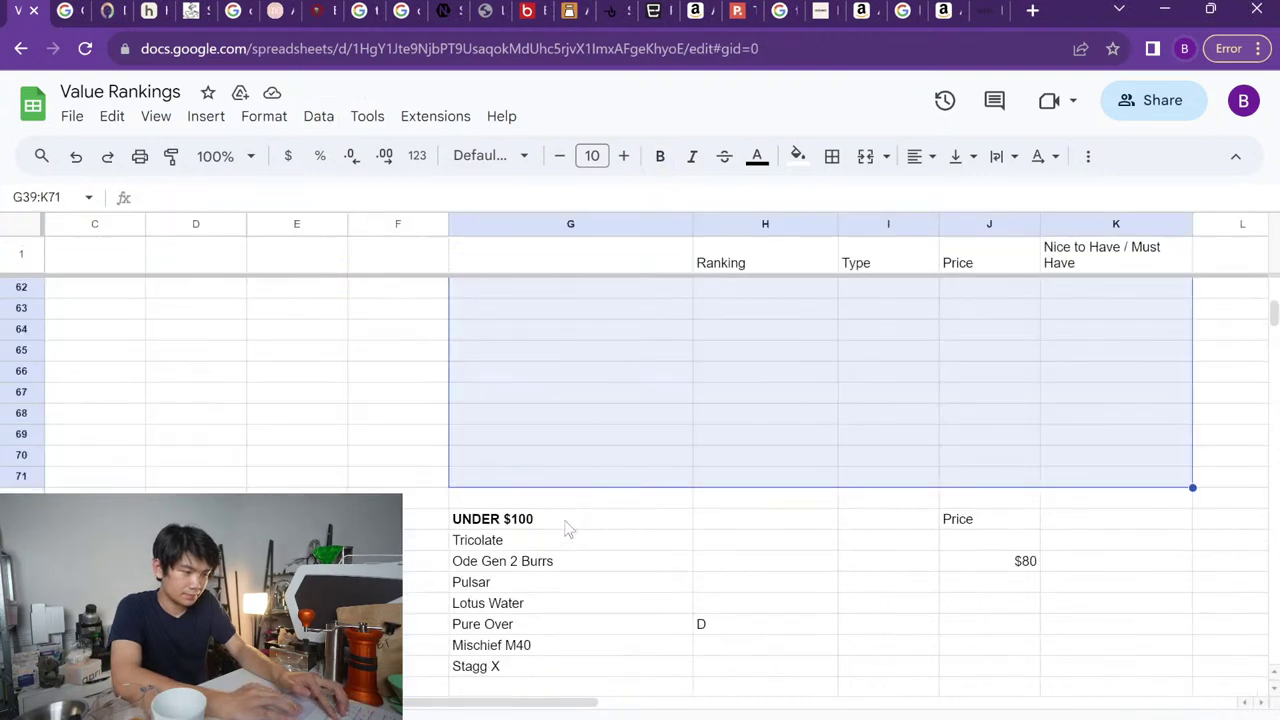
key(ctrl+shift+Page_Down)
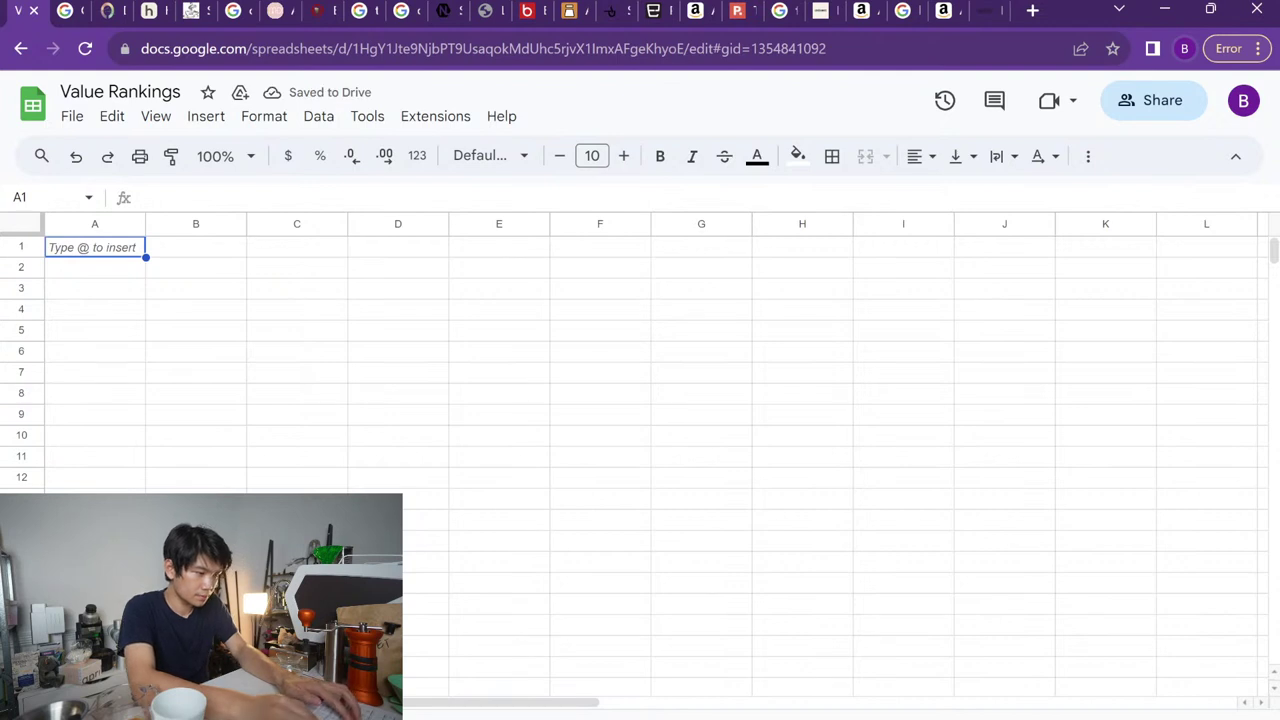
Transfer the UNDER $100 list (G72:K81) from the main rankings sheet to the empty sheet, starting at cell A2
key(ctrl+shift+Page_Down)
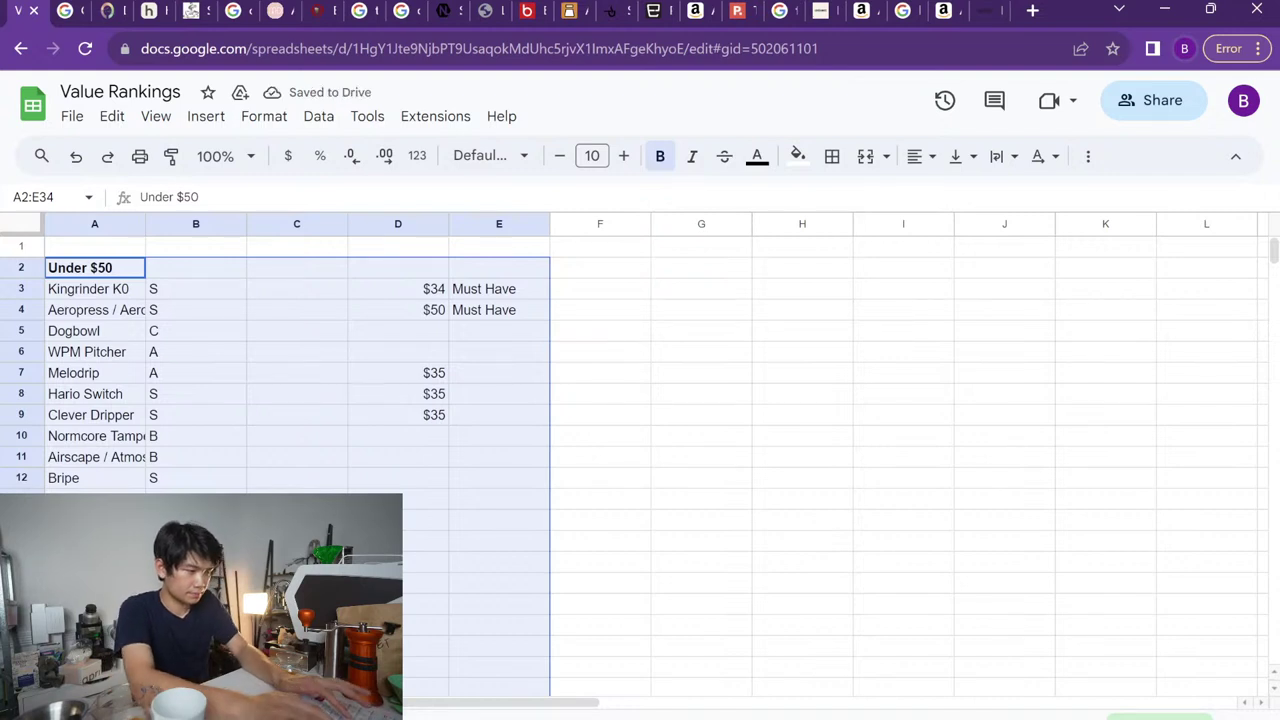
key(ctrl+shift+Page_Down)
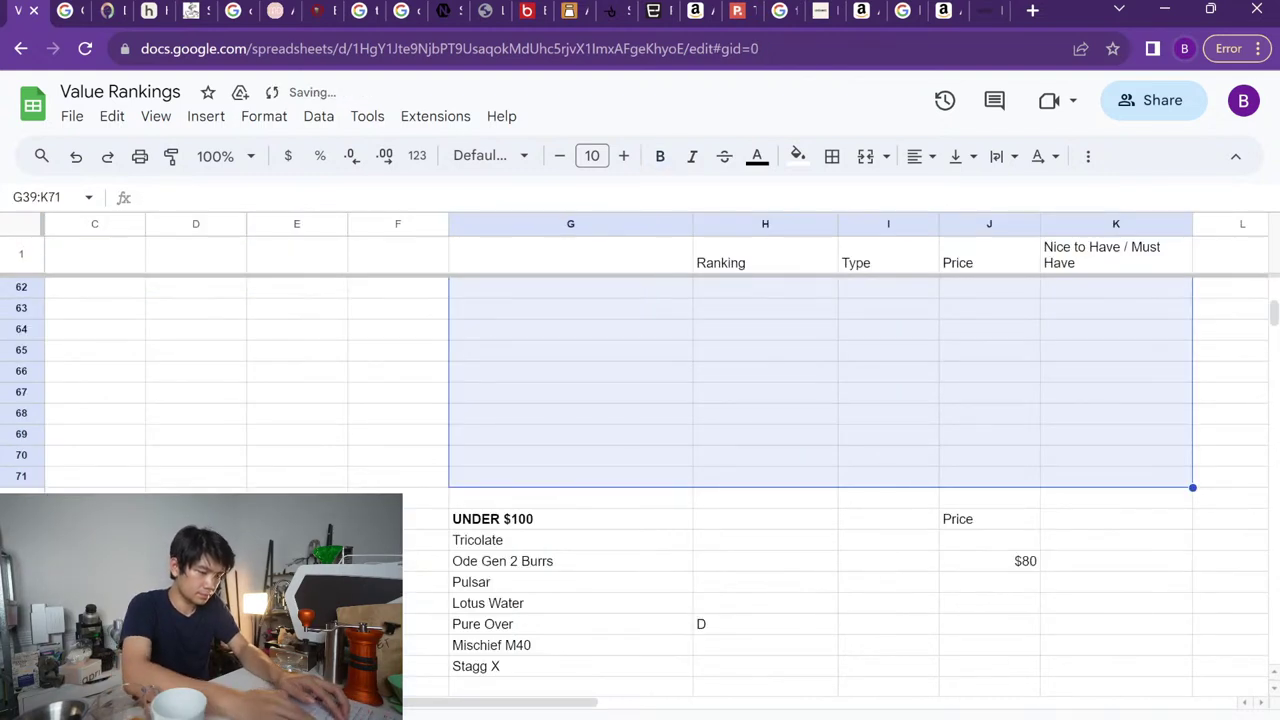
key(ctrl+z)
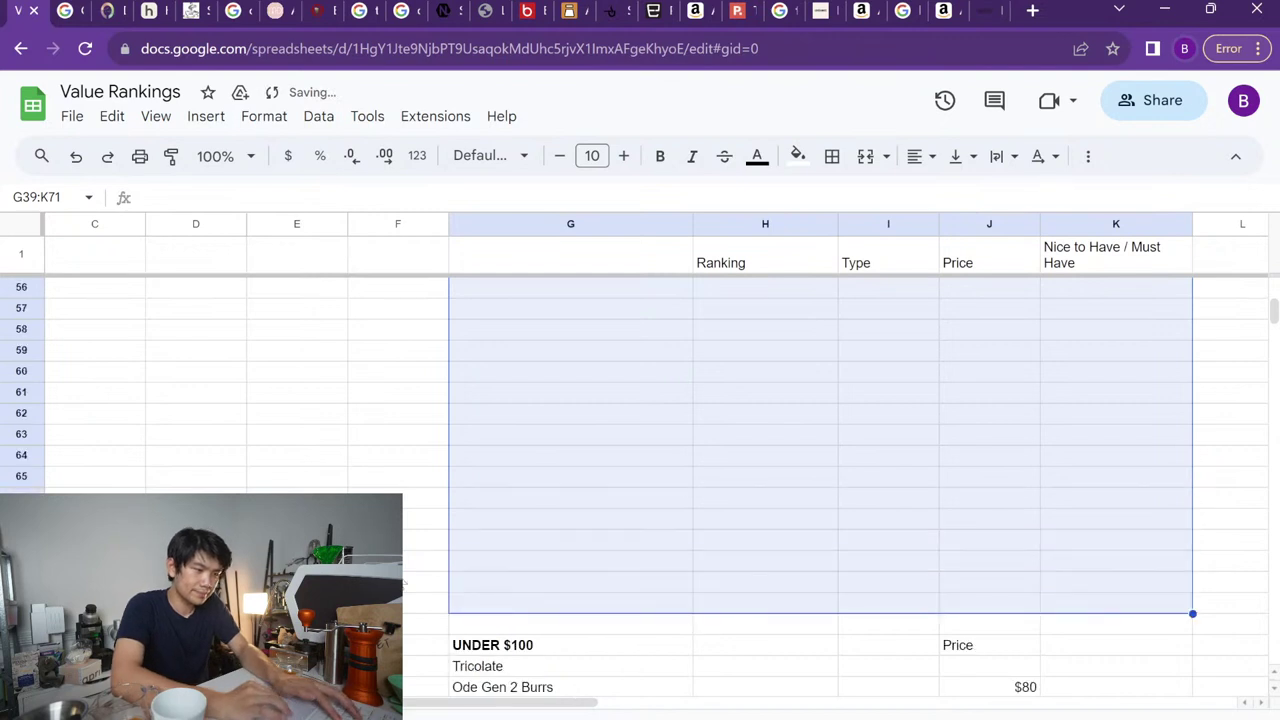
drag(567, 528, 1081, 671)
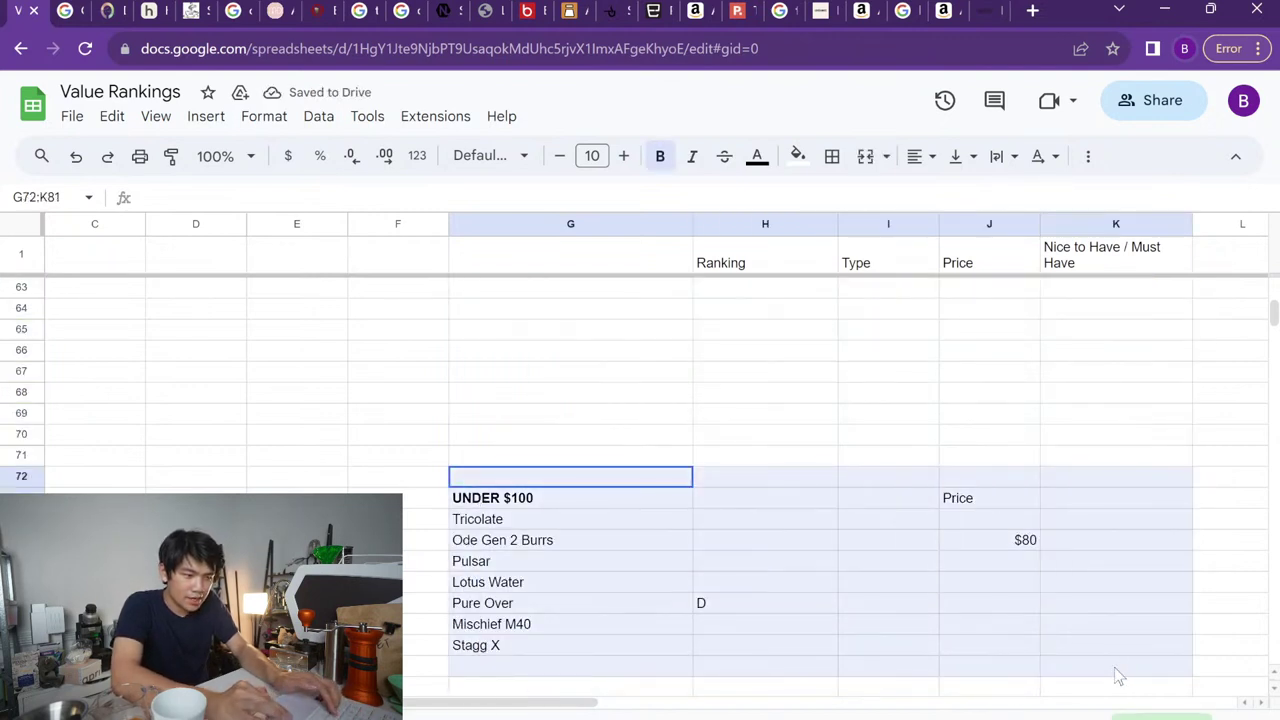
key(ctrl+c)
click(447, 714)
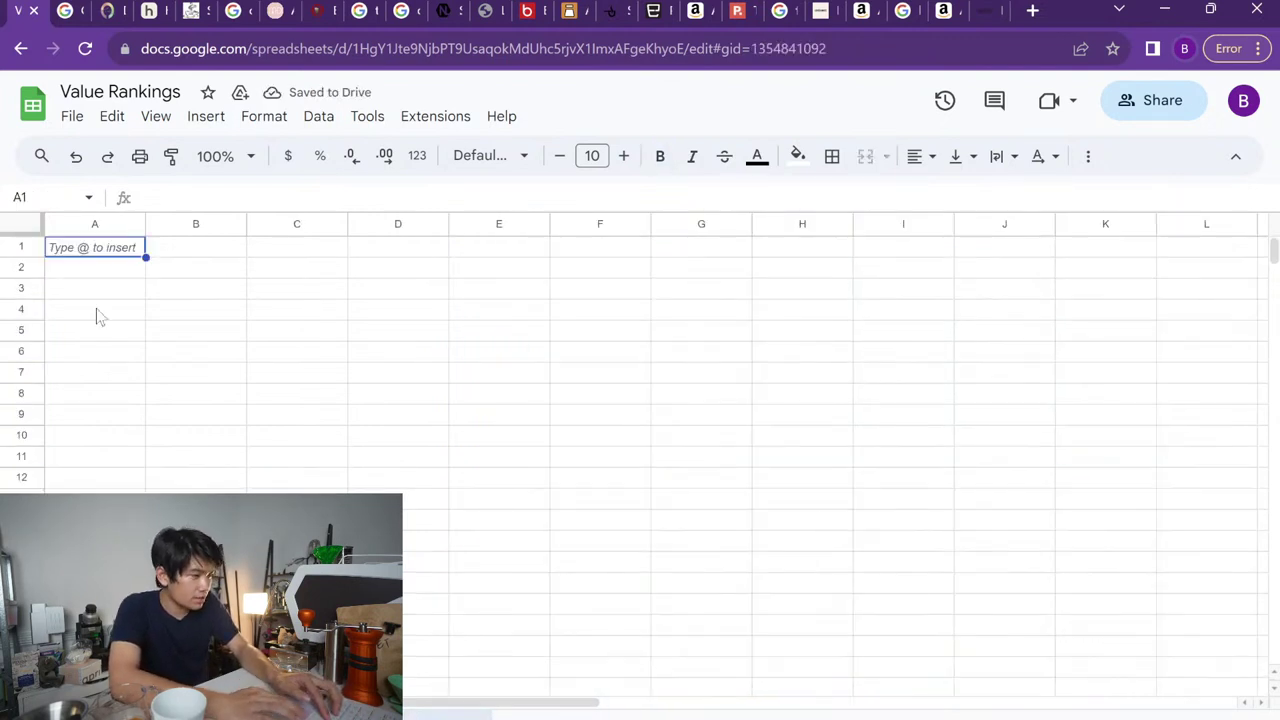
click(88, 270)
key(ctrl+v)
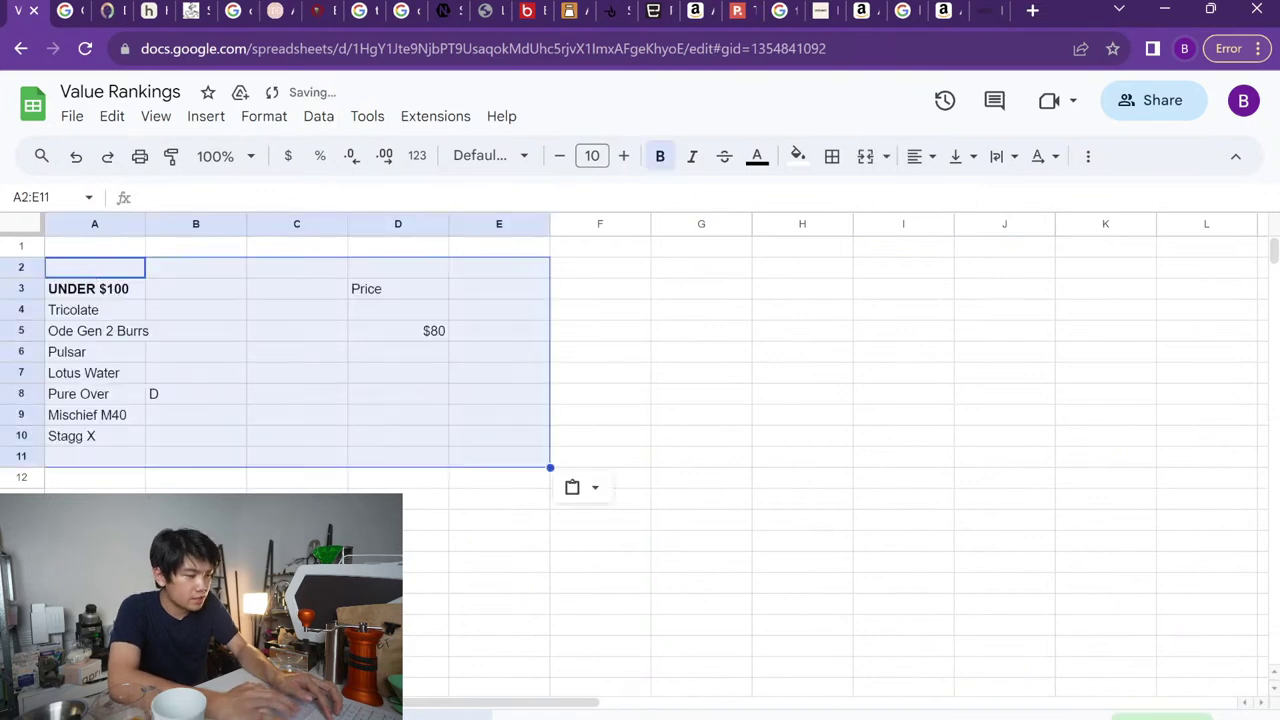
Copy the header row G1:K1 from the main rankings sheet to cell A1 of the Under $50 sheet
key(ctrl+shift+Page_Up)
scroll(760, 449, up, 20)
scroll(760, 449, left, 5)
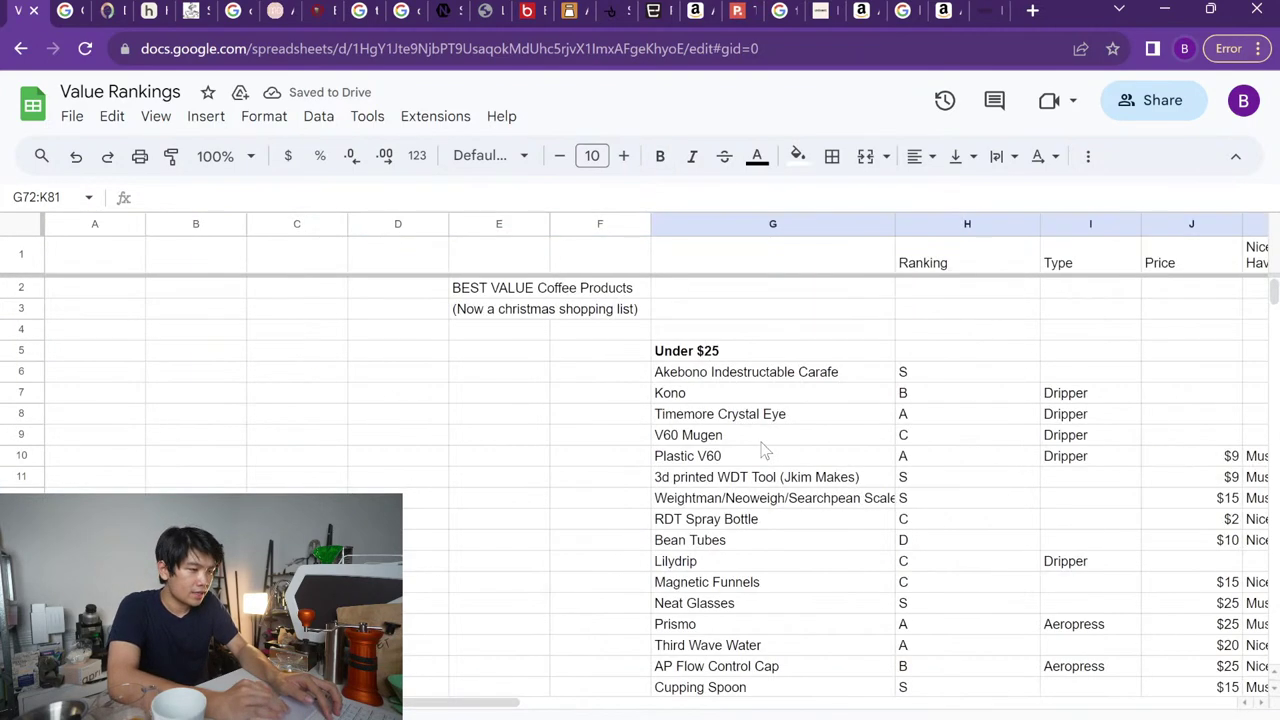
scroll(760, 449, right, 2)
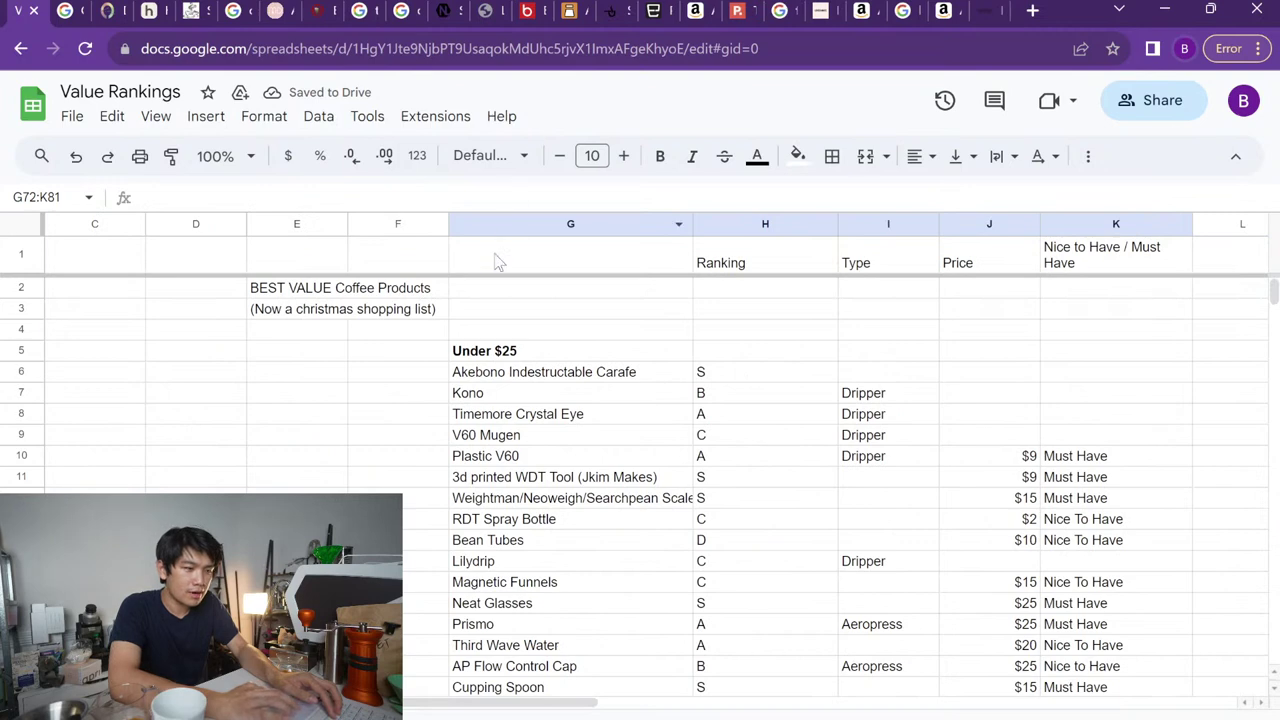
drag(498, 261, 1094, 250)
key(ctrl+c)
key(ctrl+shift+Page_Down)
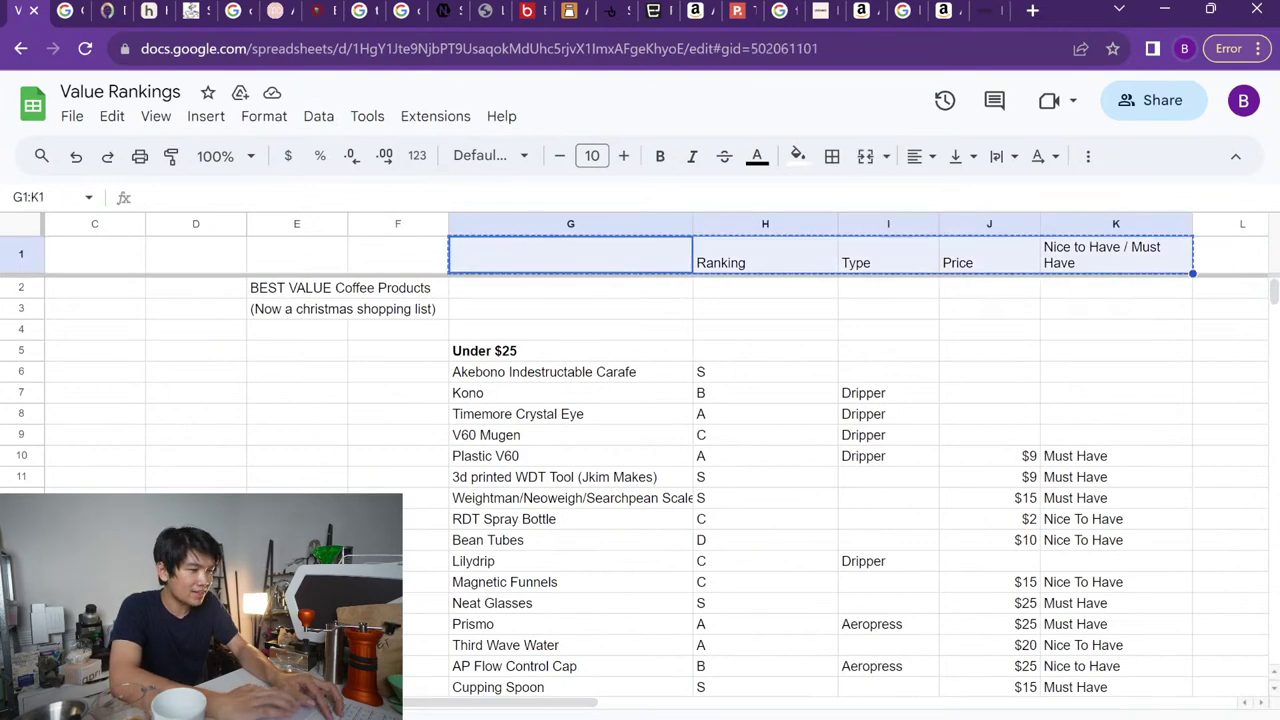
key(ctrl+Home)
key(ctrl+v)
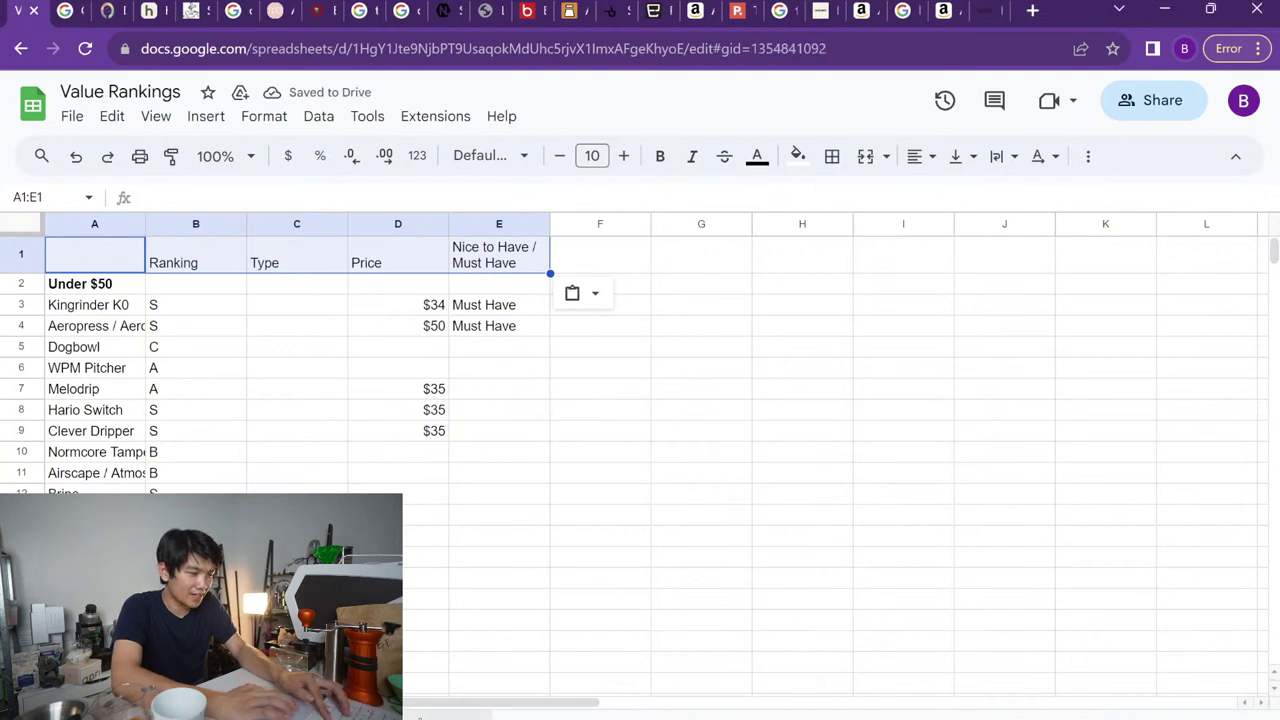
Paste the same header row into cell A1 of the UNDER $100 sheet
key(ctrl+shift+Page_Down)
click(109, 253)
key(ctrl+v)
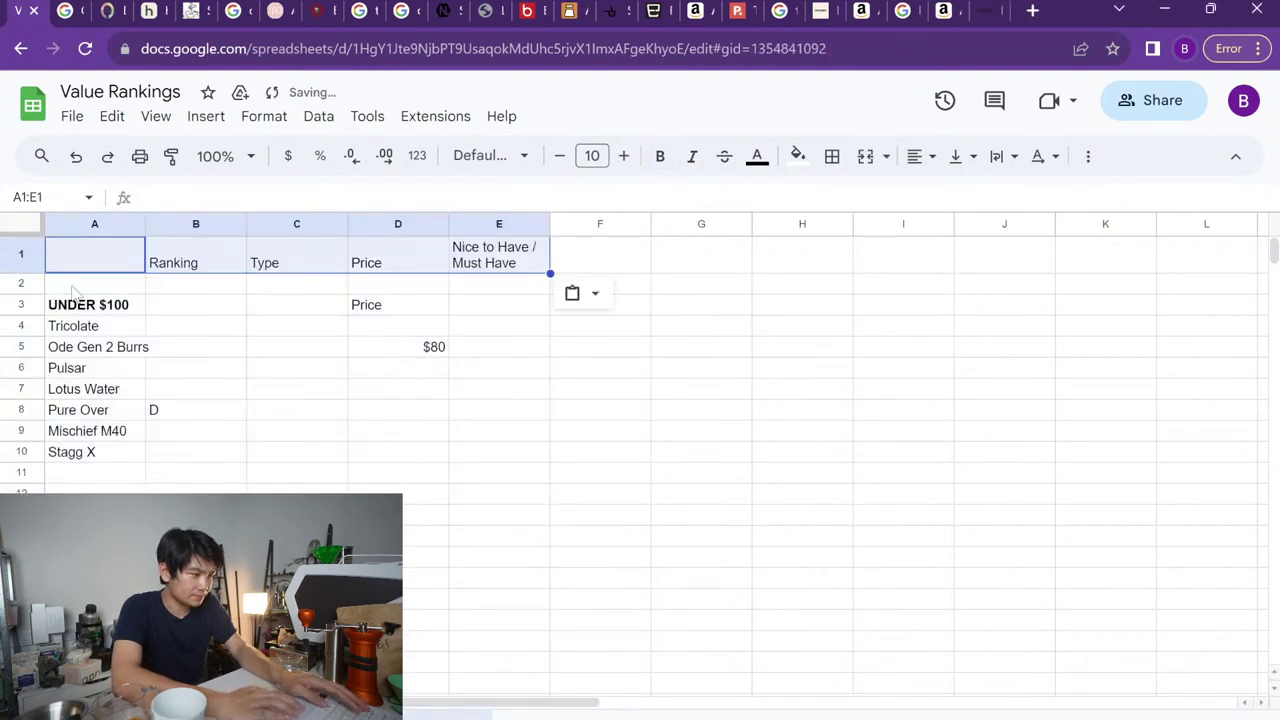
Delete the empty row 2 of the UNDER $100 sheet and clear the duplicate Price label in D2
click(22, 283)
right_click(22, 283)
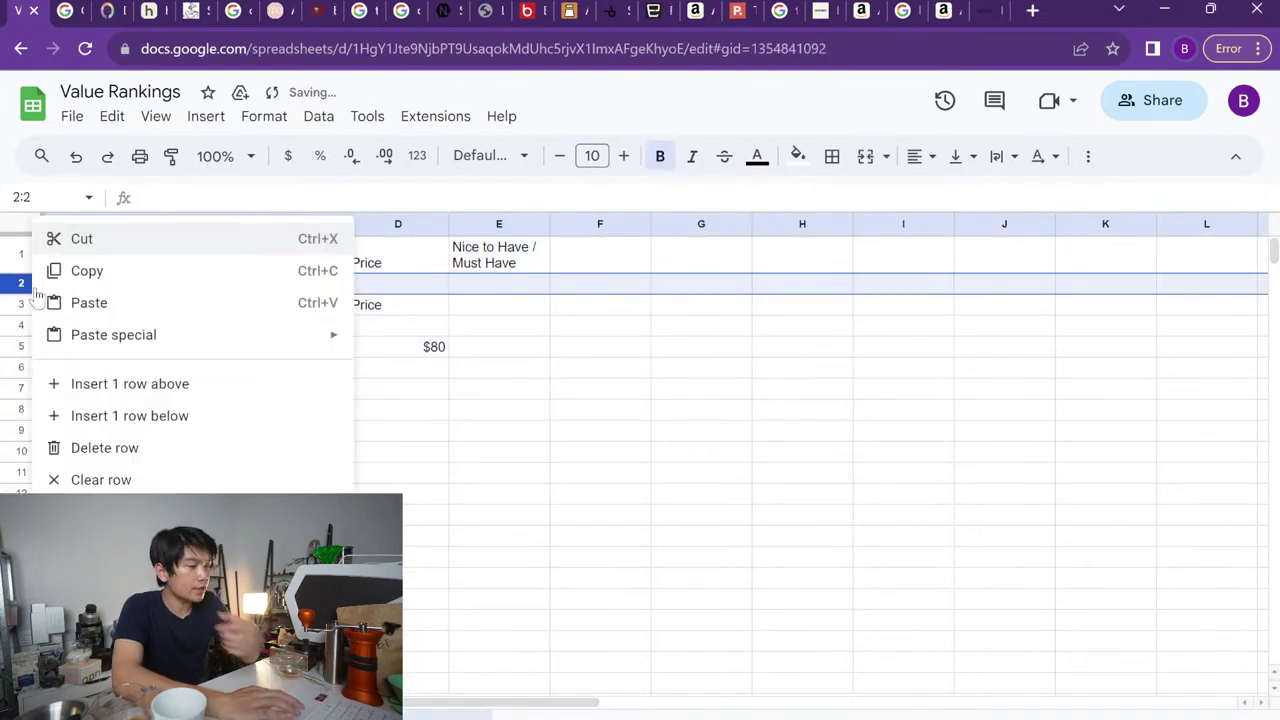
click(104, 448)
click(398, 287)
key(Delete)
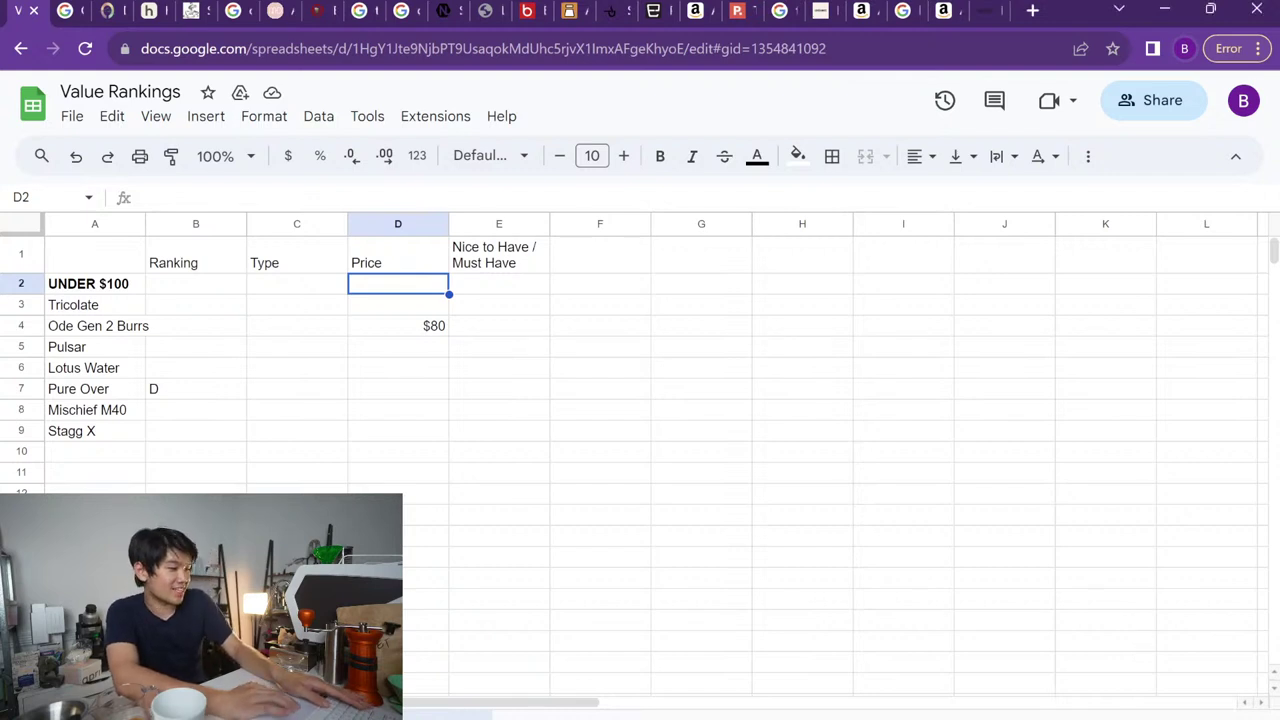
On the Under $50 sheet, widen column A enough to fit the full product names
key(ctrl+shift+Page_Down)
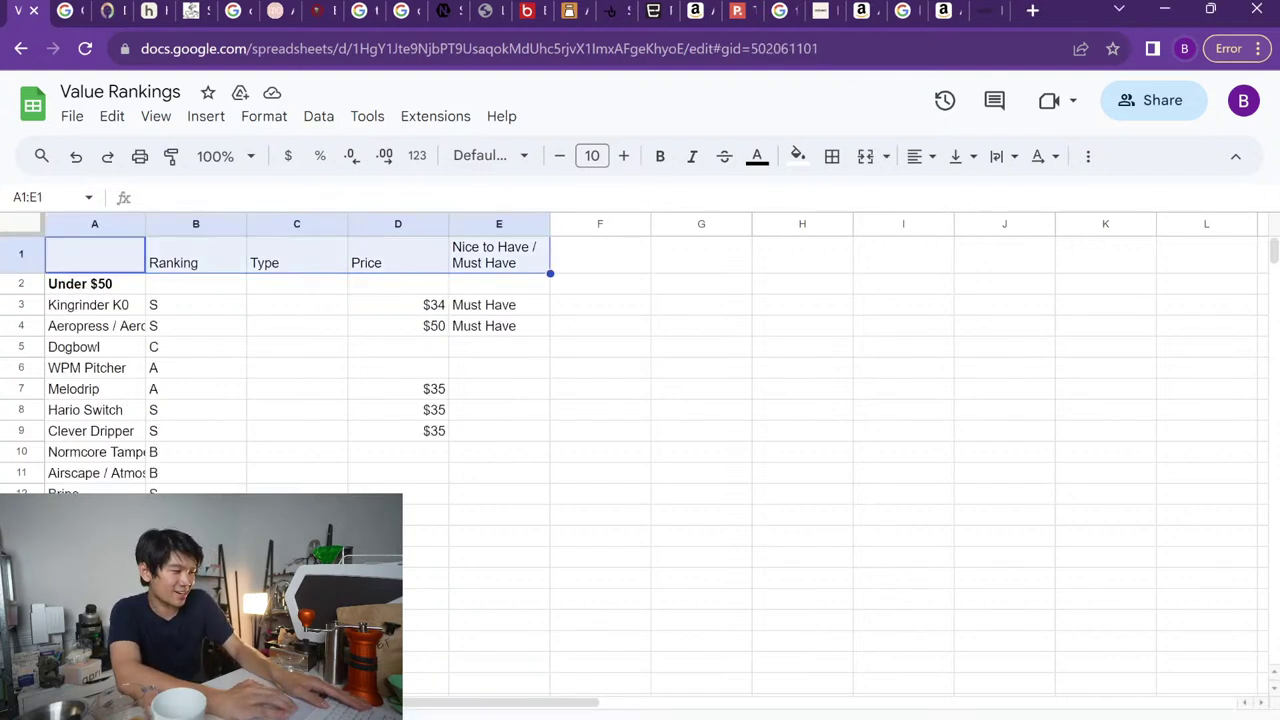
click(192, 326)
key(Up)
key(Right)
key(Right)
key(Down)
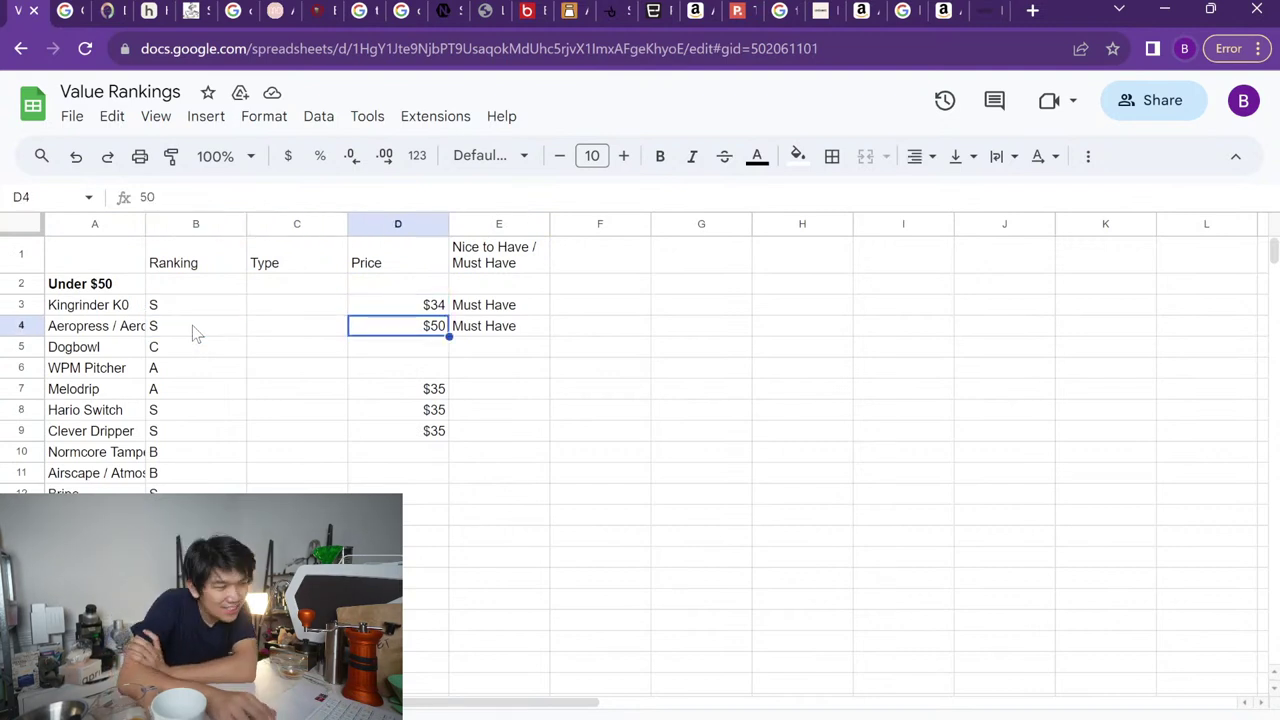
key(Down)
key(Down)
scroll(200, 340, down, 5)
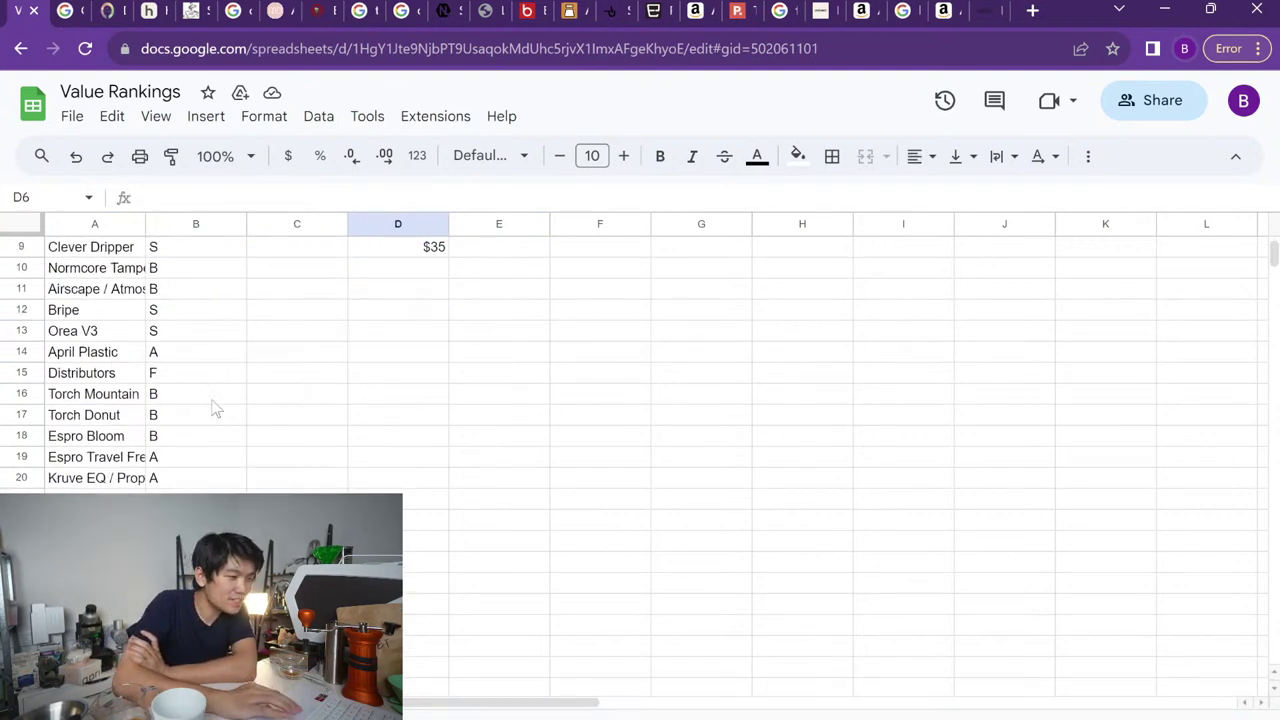
drag(145, 223, 233, 223)
scroll(374, 405, up, 5)
key(Left)
key(Left)
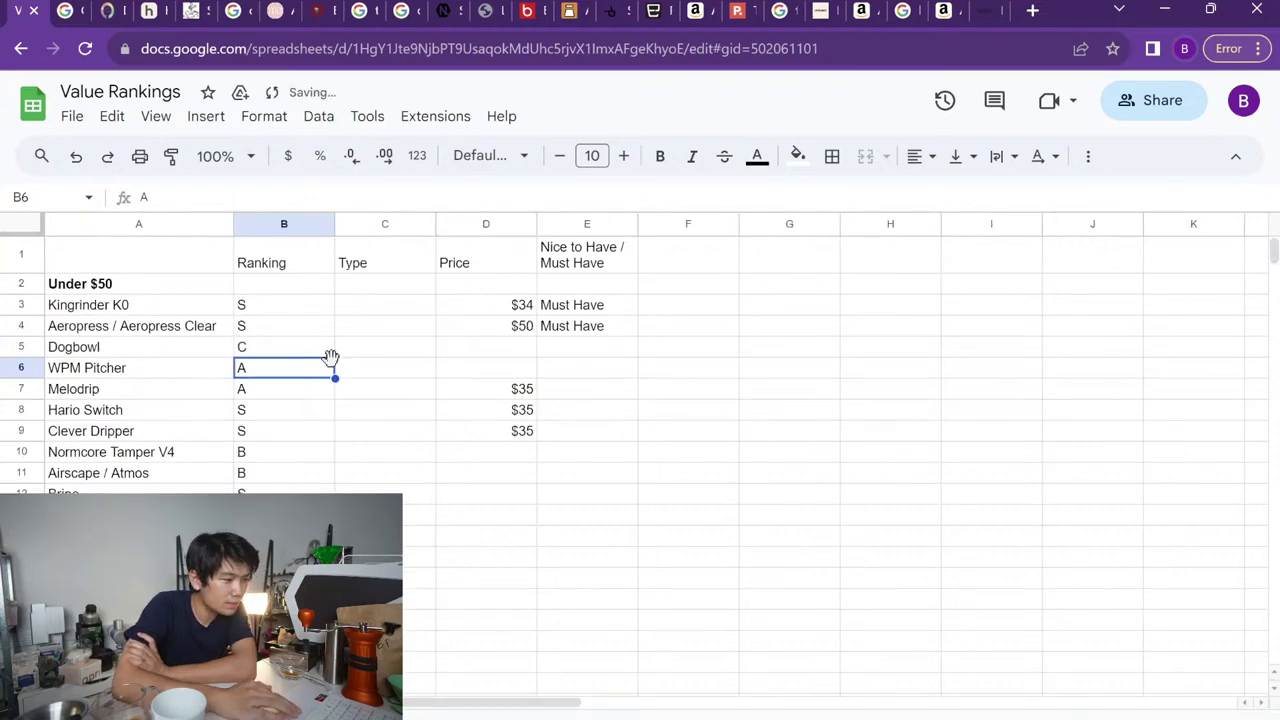
key(Left)
click(337, 368)
click(332, 364)
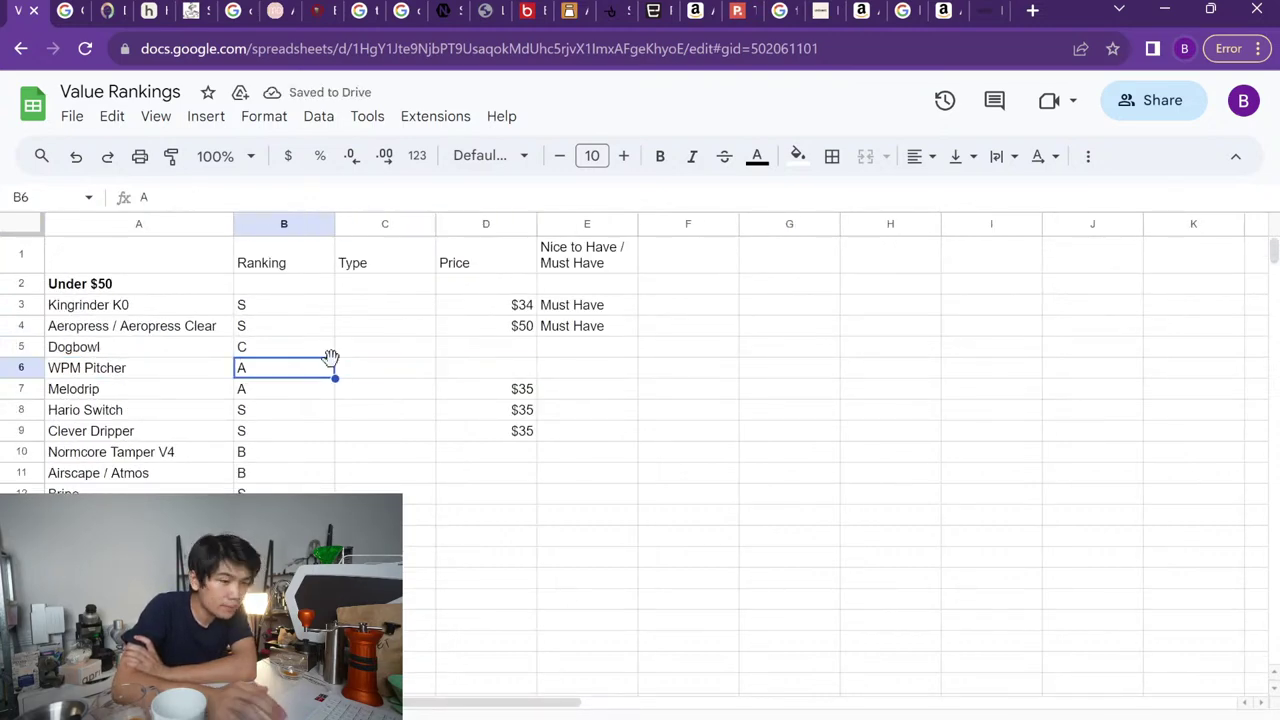
Insert one empty column before column A on the Under $50 sheet
scroll(334, 366, down, 4)
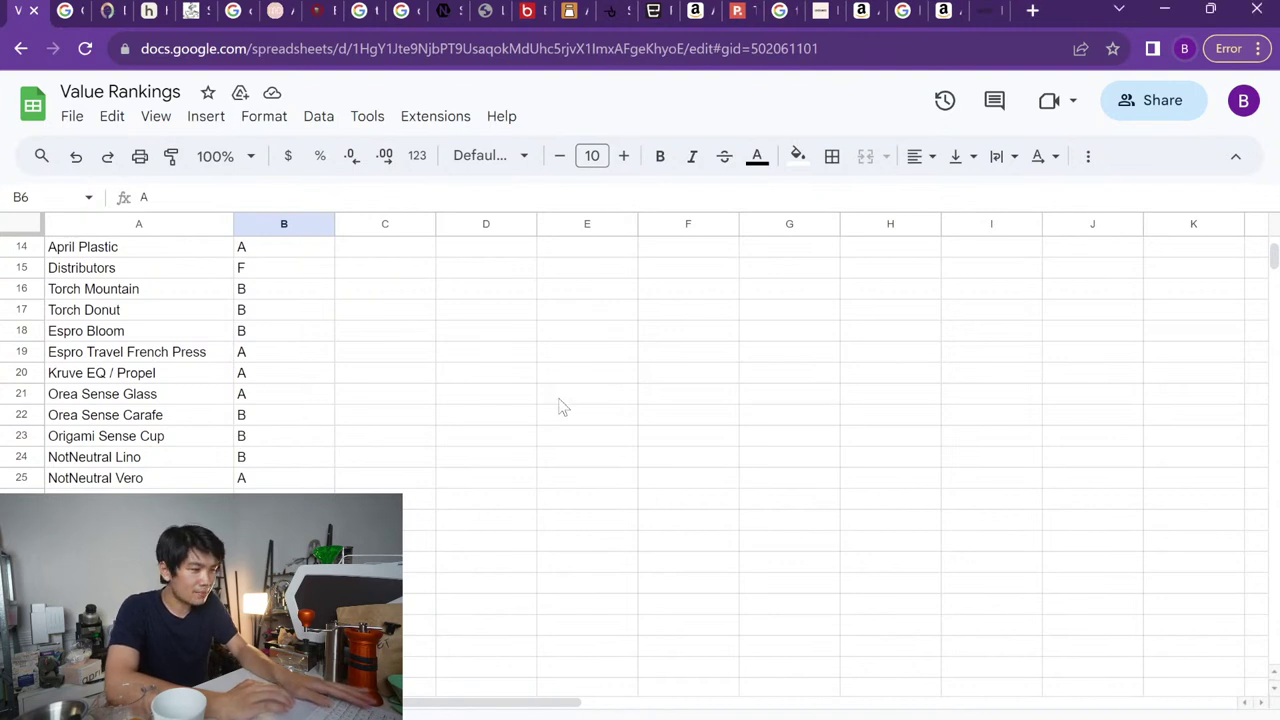
click(187, 222)
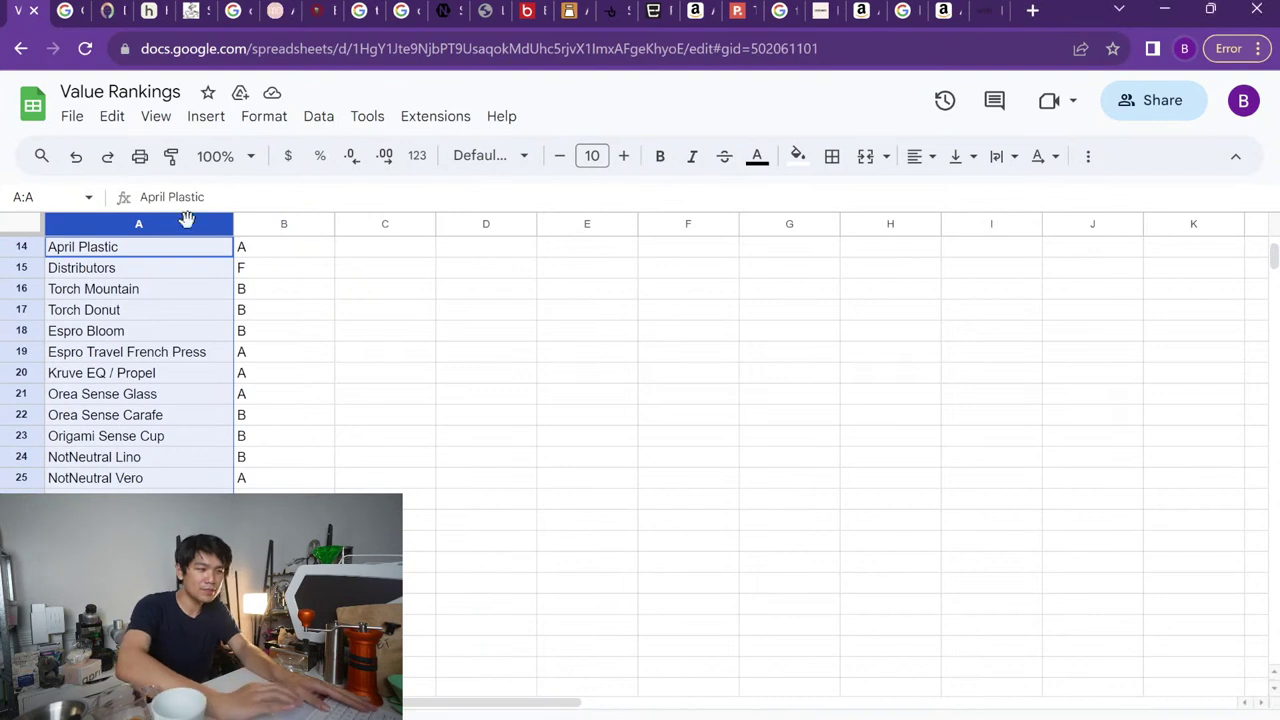
right_click(146, 222)
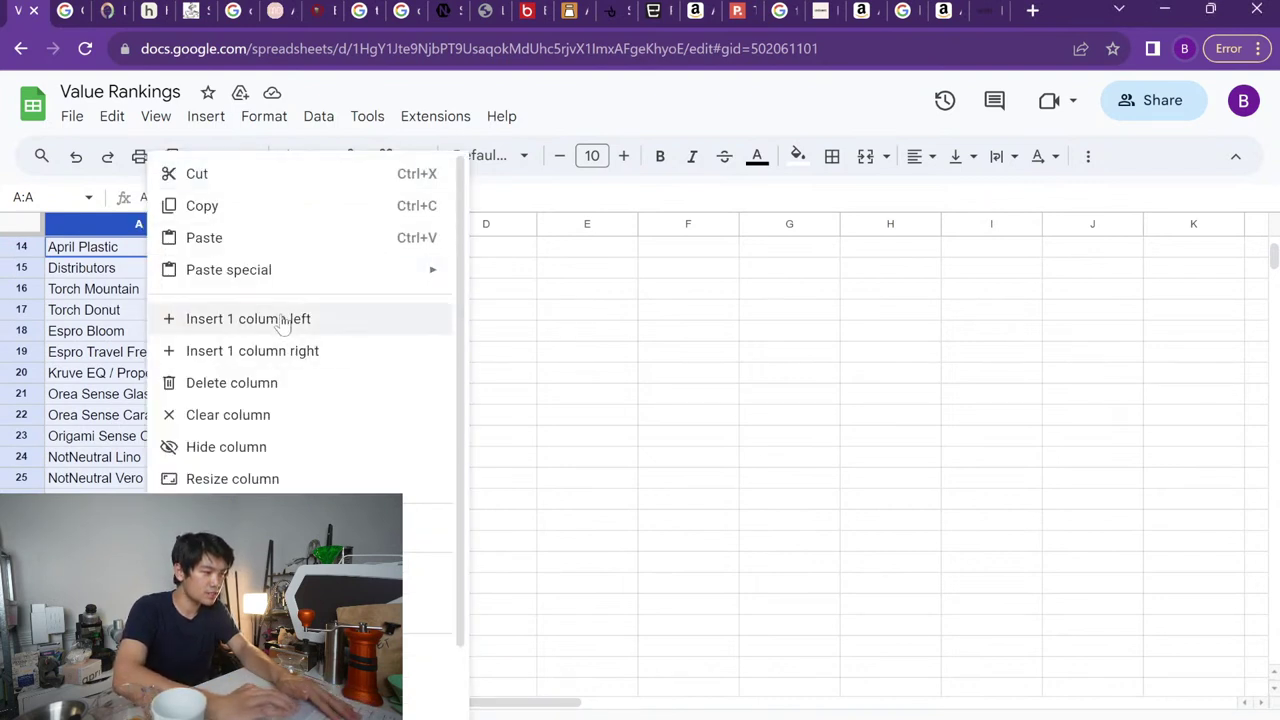
click(248, 318)
click(358, 256)
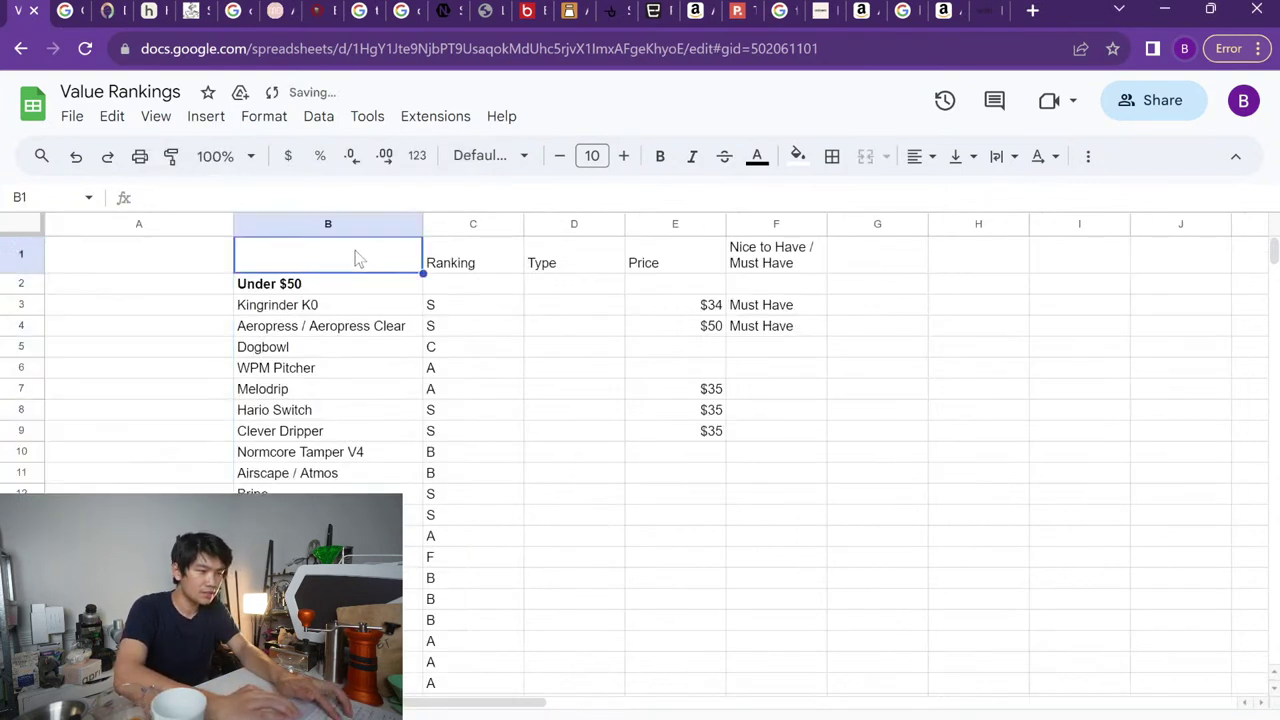
Move the Under $50 table from columns B to F into columns G to K
drag(357, 228, 755, 268)
key(ctrl+c)
click(900, 226)
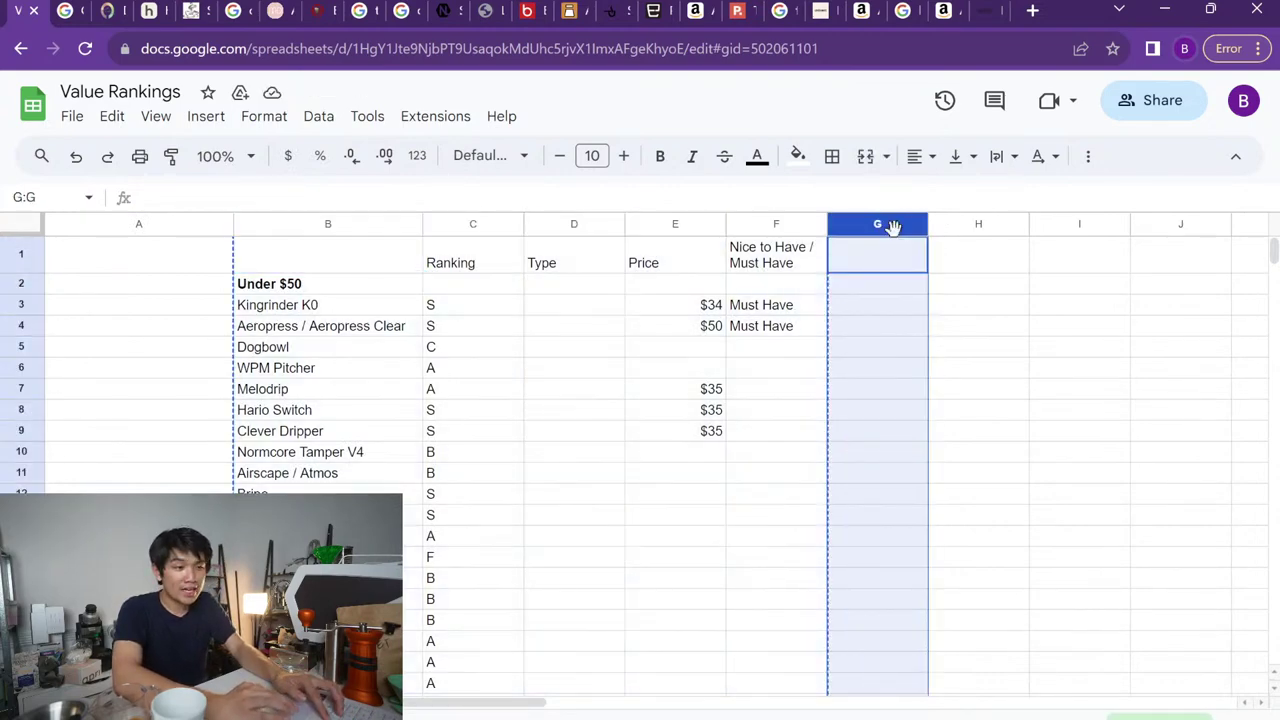
key(ctrl+v)
scroll(967, 305, right, 5)
scroll(967, 308, left, 2)
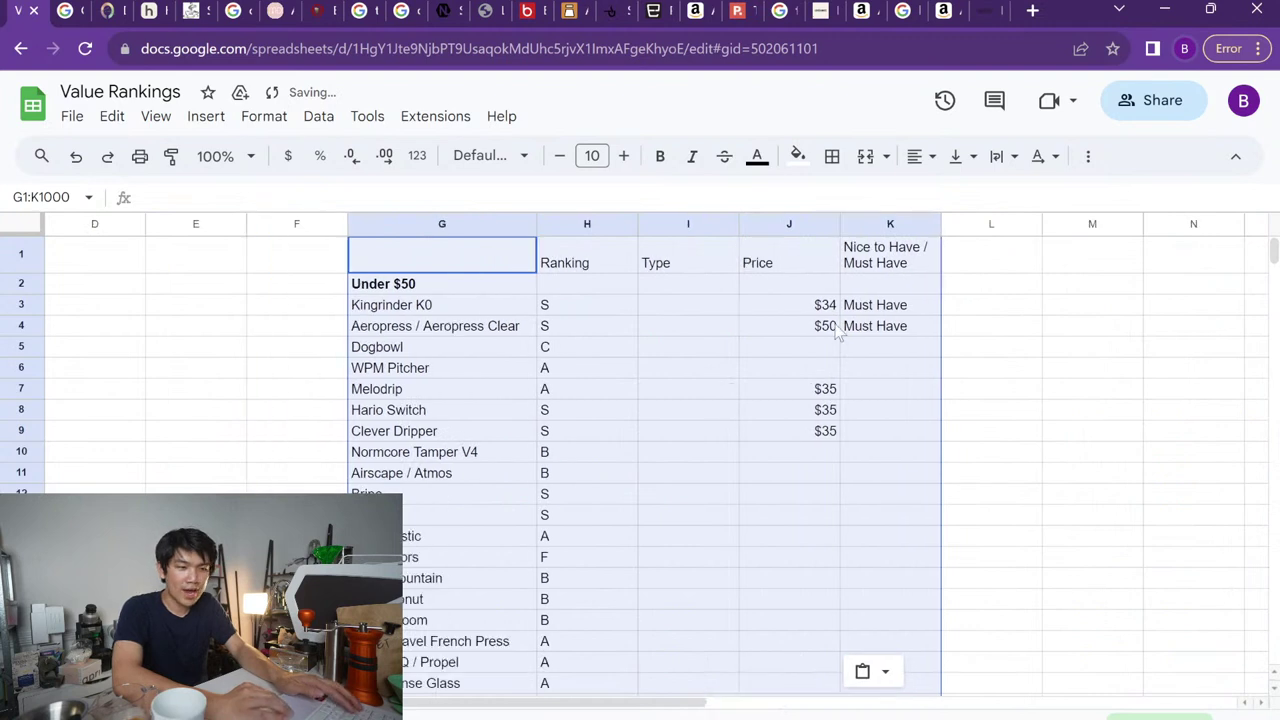
click(408, 268)
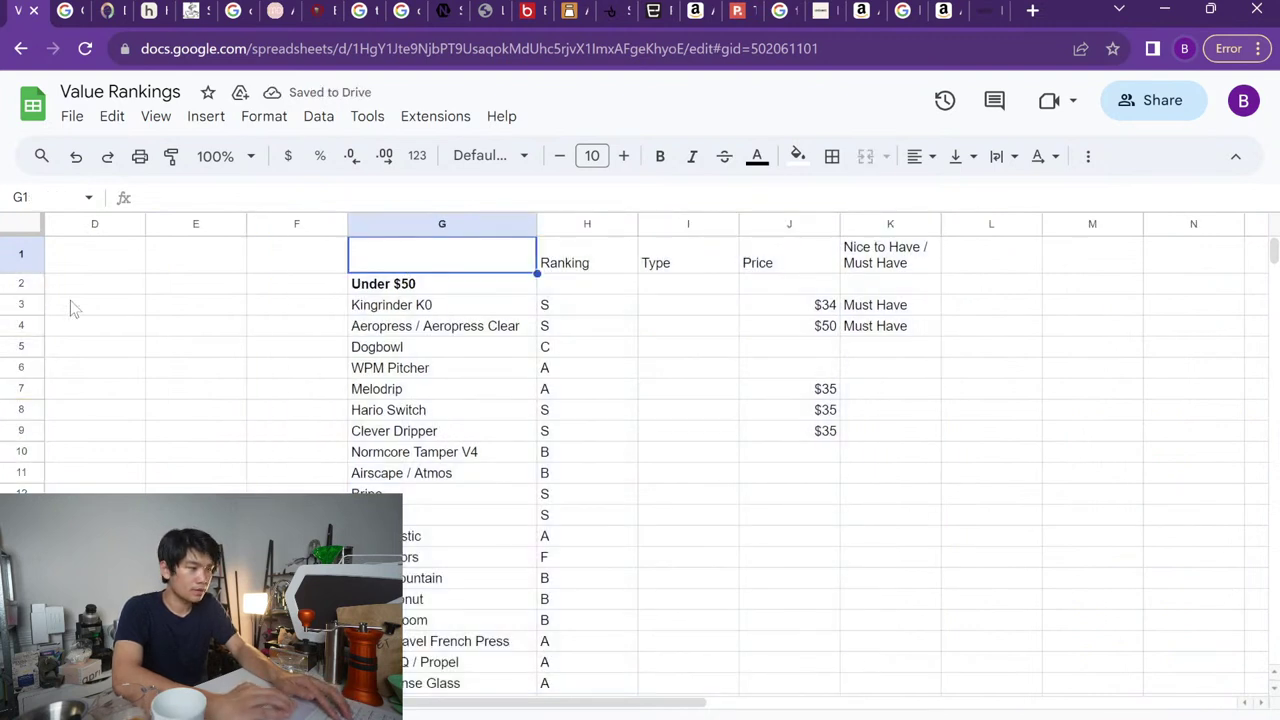
Freeze header row 1 on the Under $50 sheet
click(21, 262)
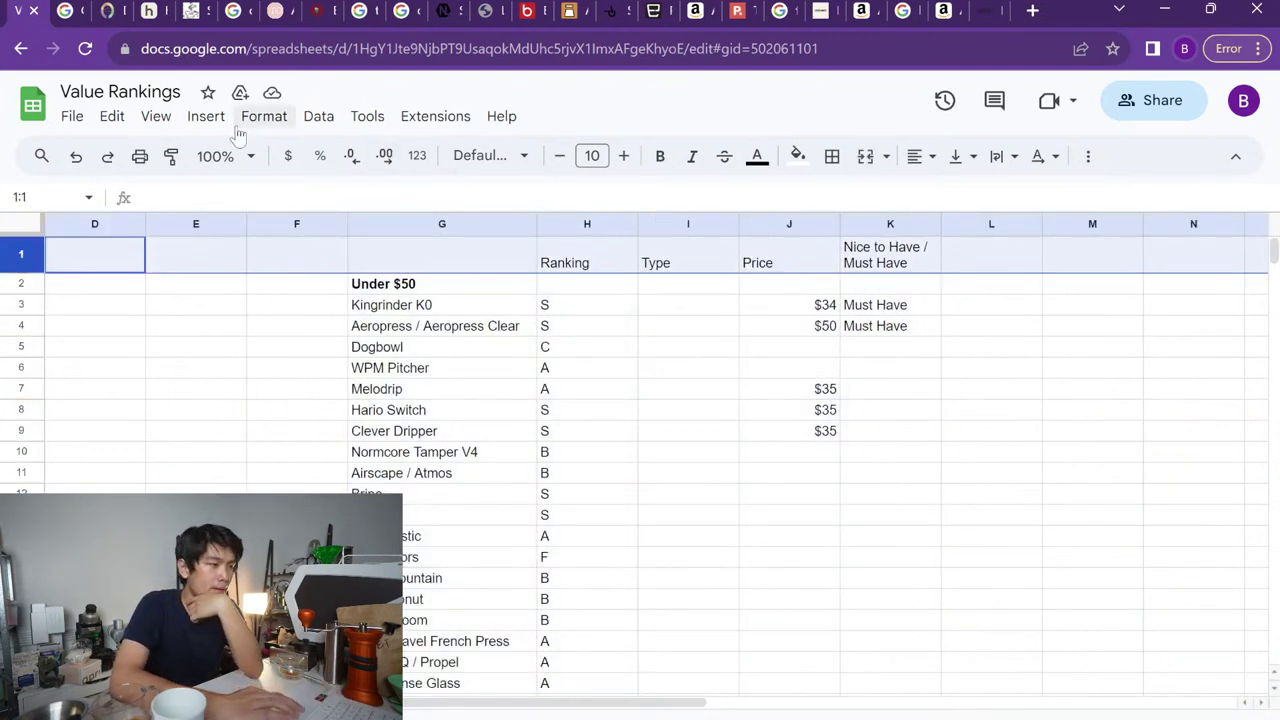
click(156, 116)
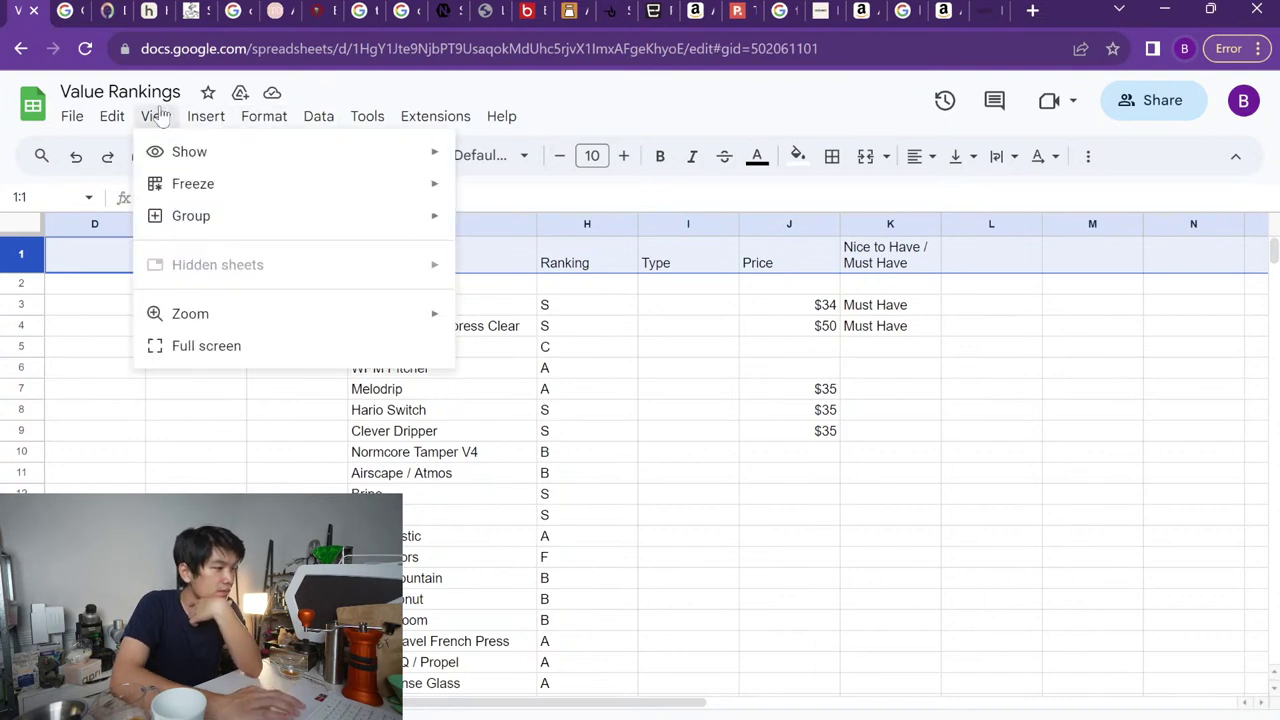
mouse_move(230, 184)
click(490, 224)
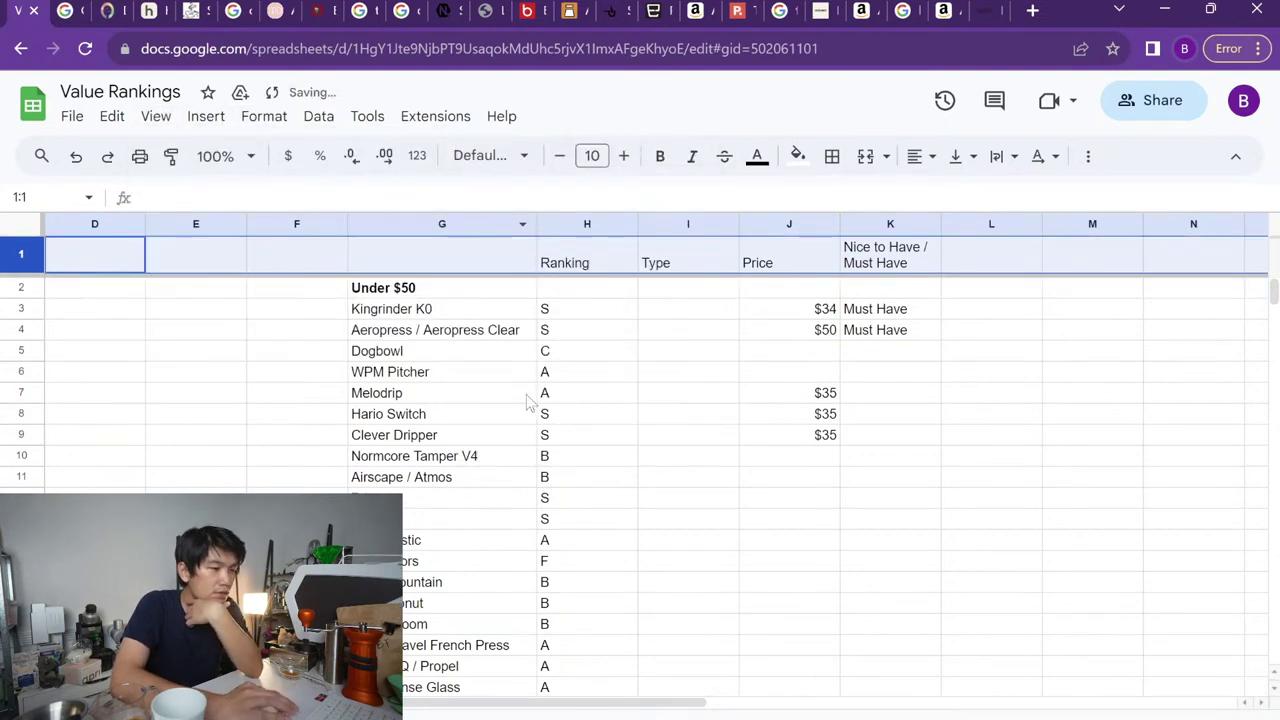
click(648, 455)
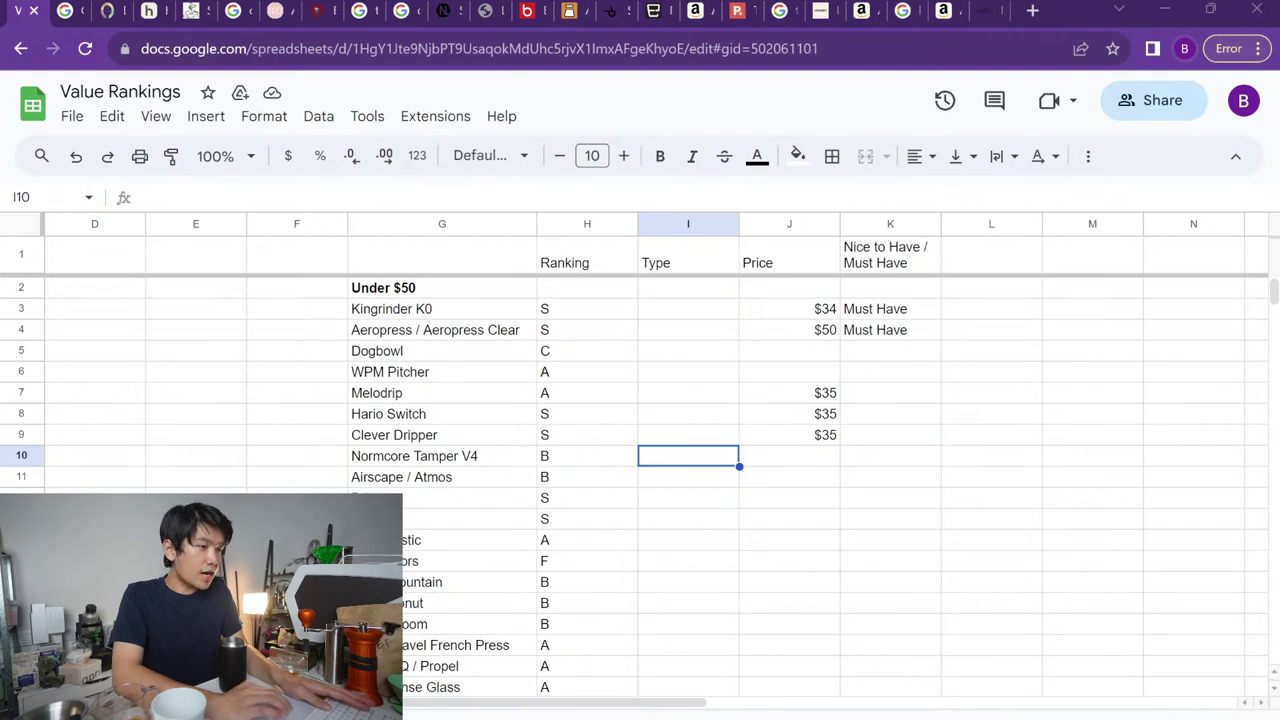
scroll(591, 508, left, 2)
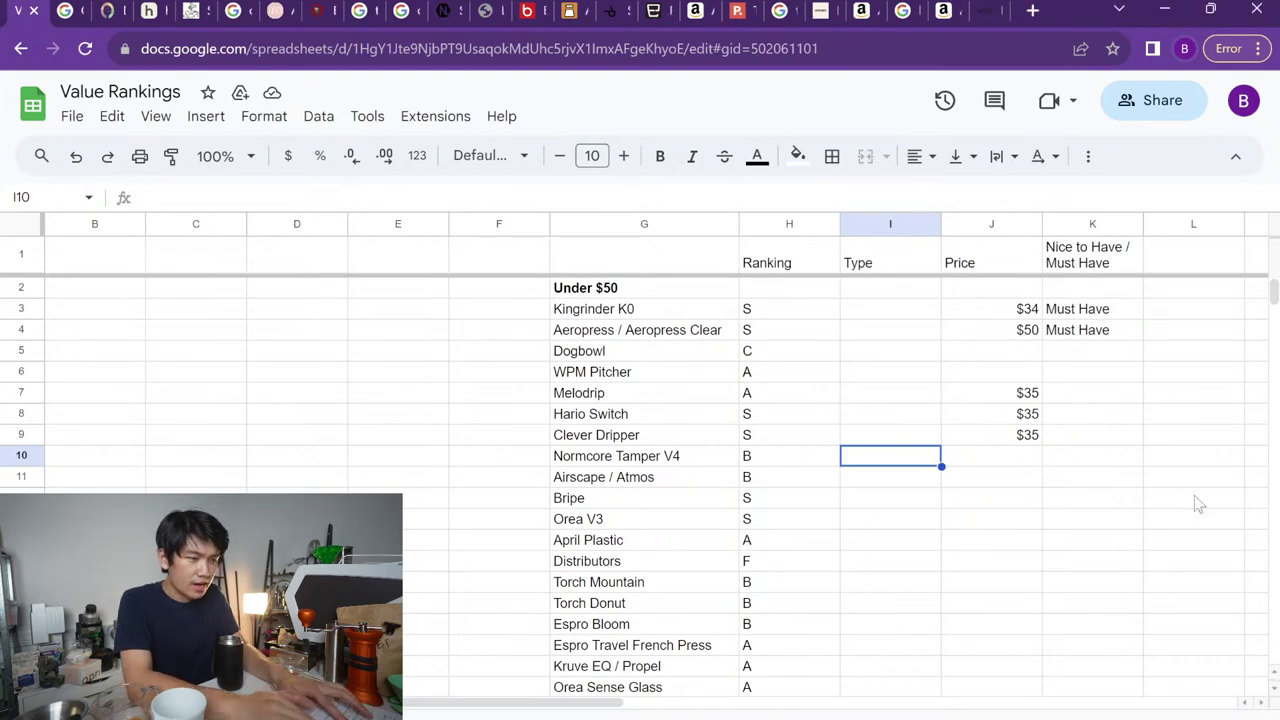
Open fellowproducts.com in a new browser tab and go to its Travel Mugs gear collection
key(ctrl+t)
text(fellowproducts.com)
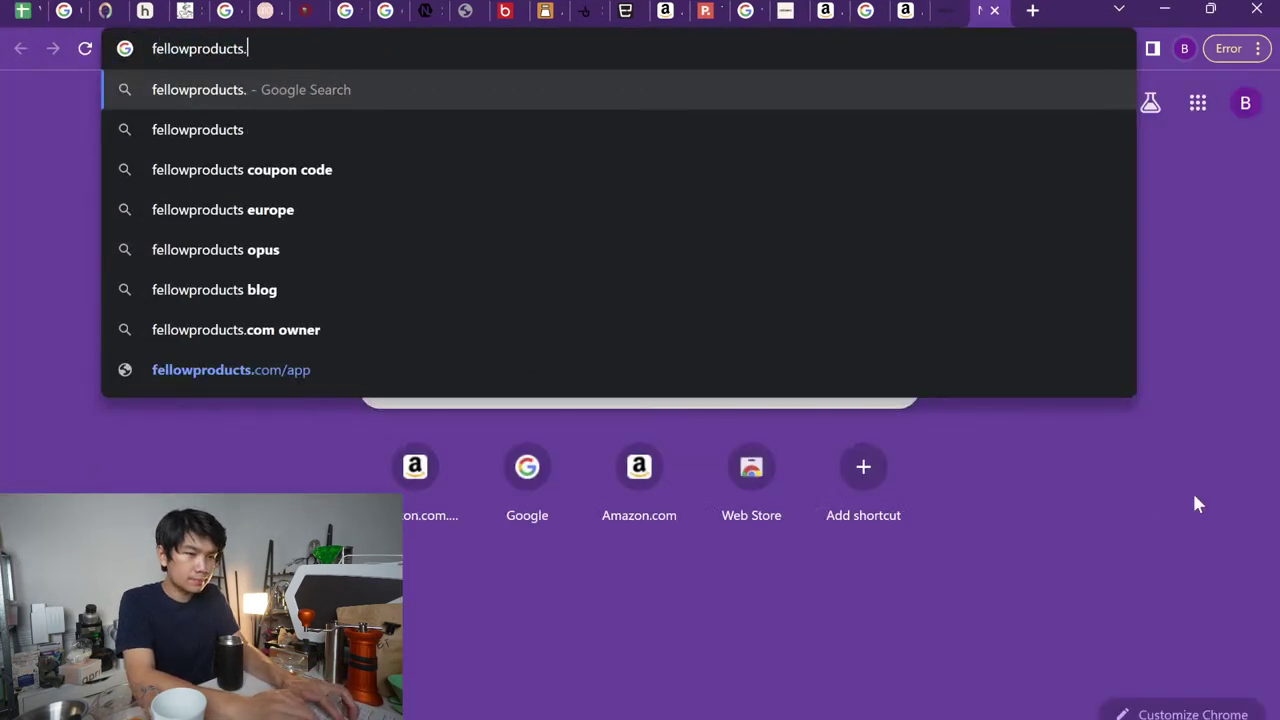
key(Return)
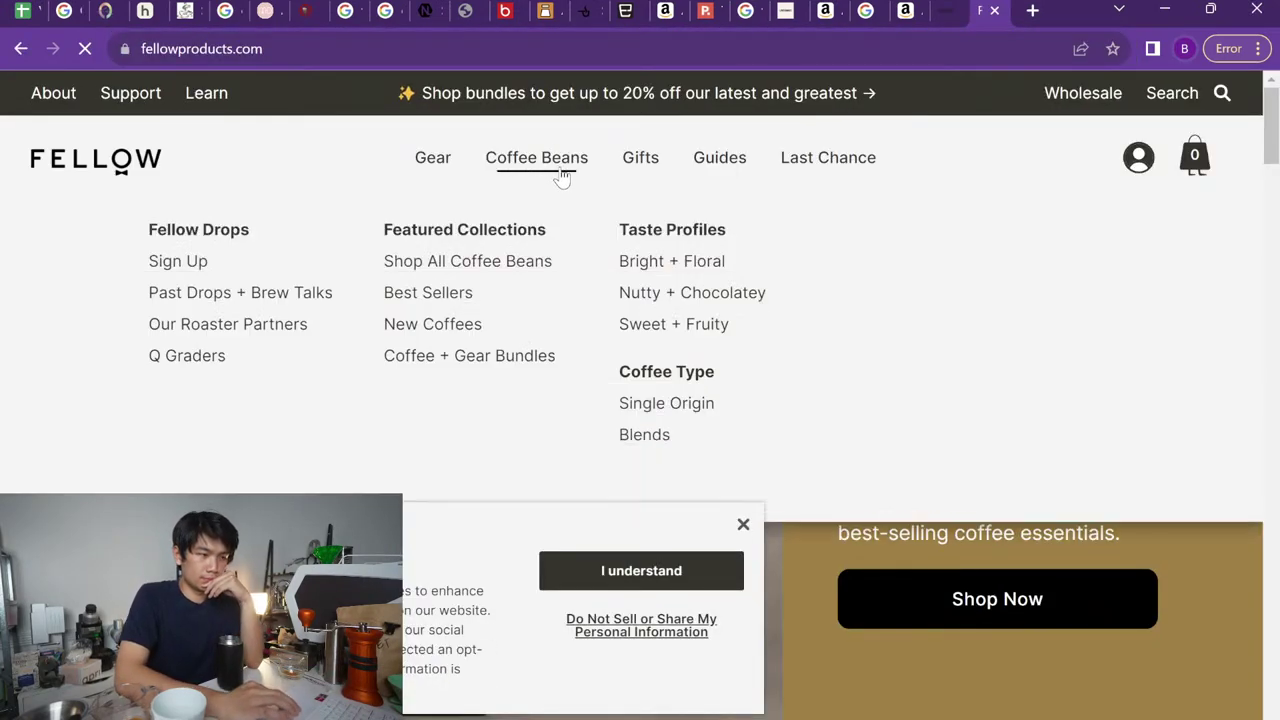
click(560, 168)
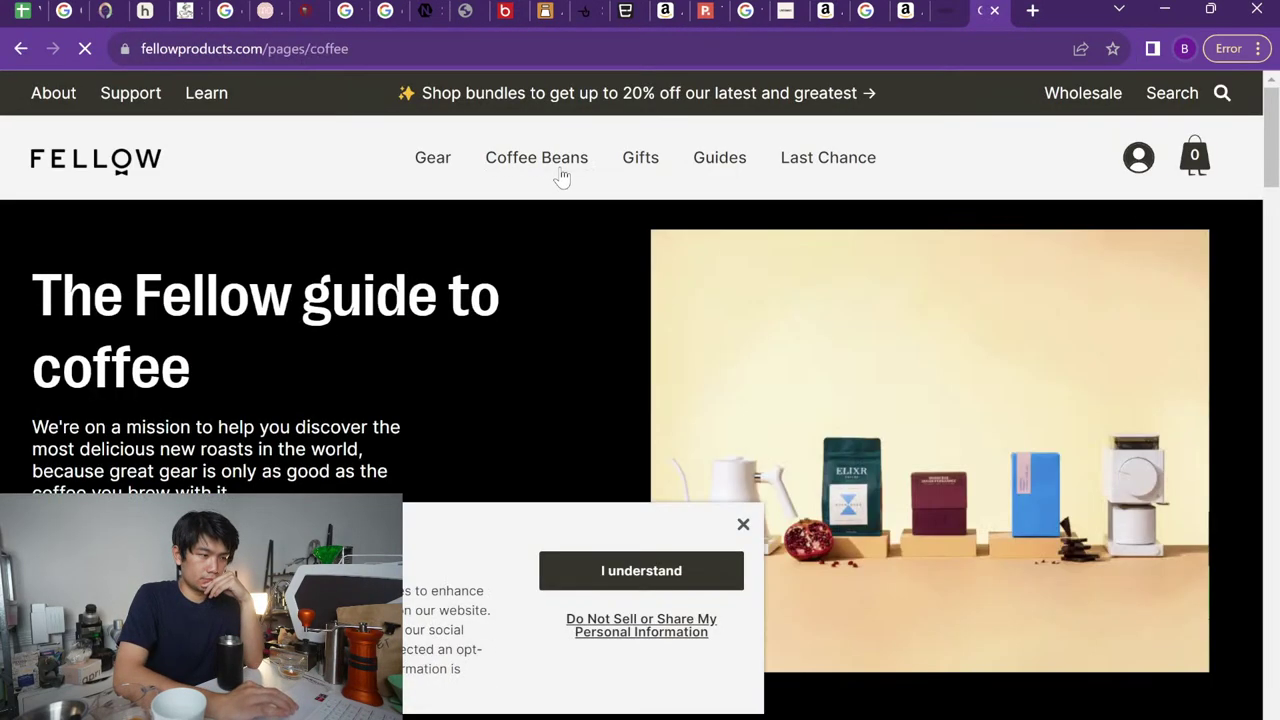
click(420, 163)
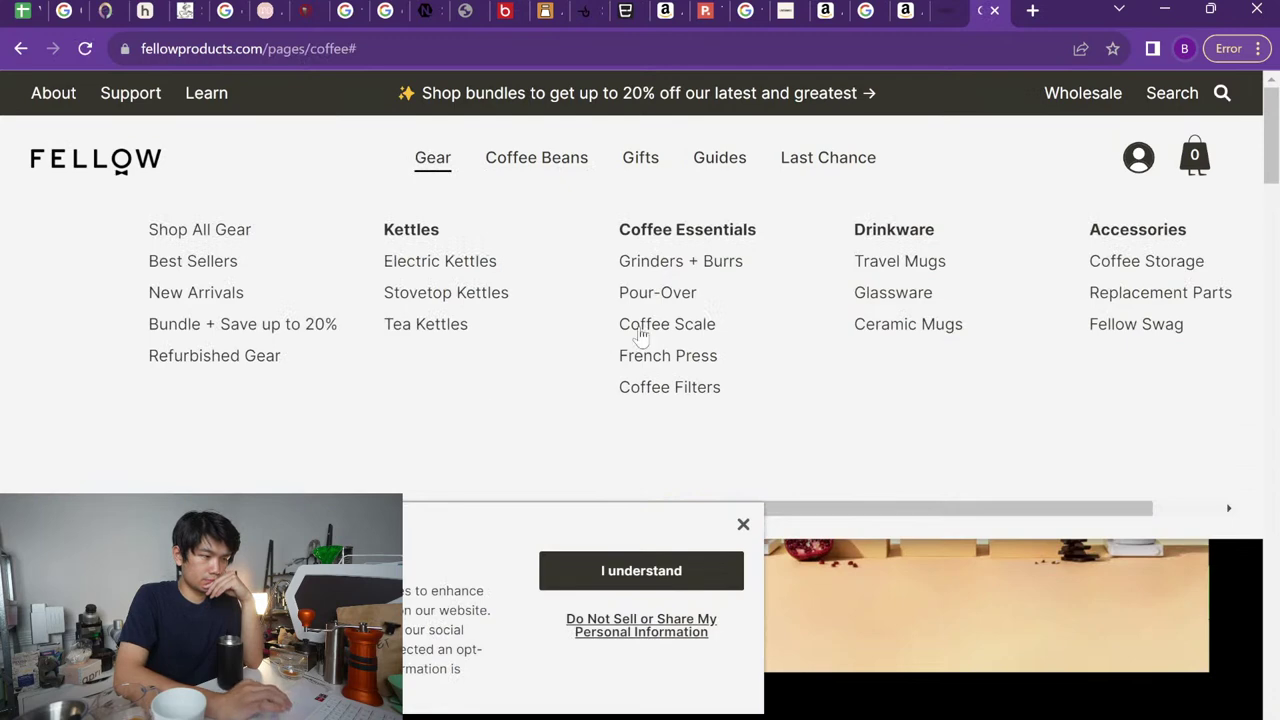
click(882, 266)
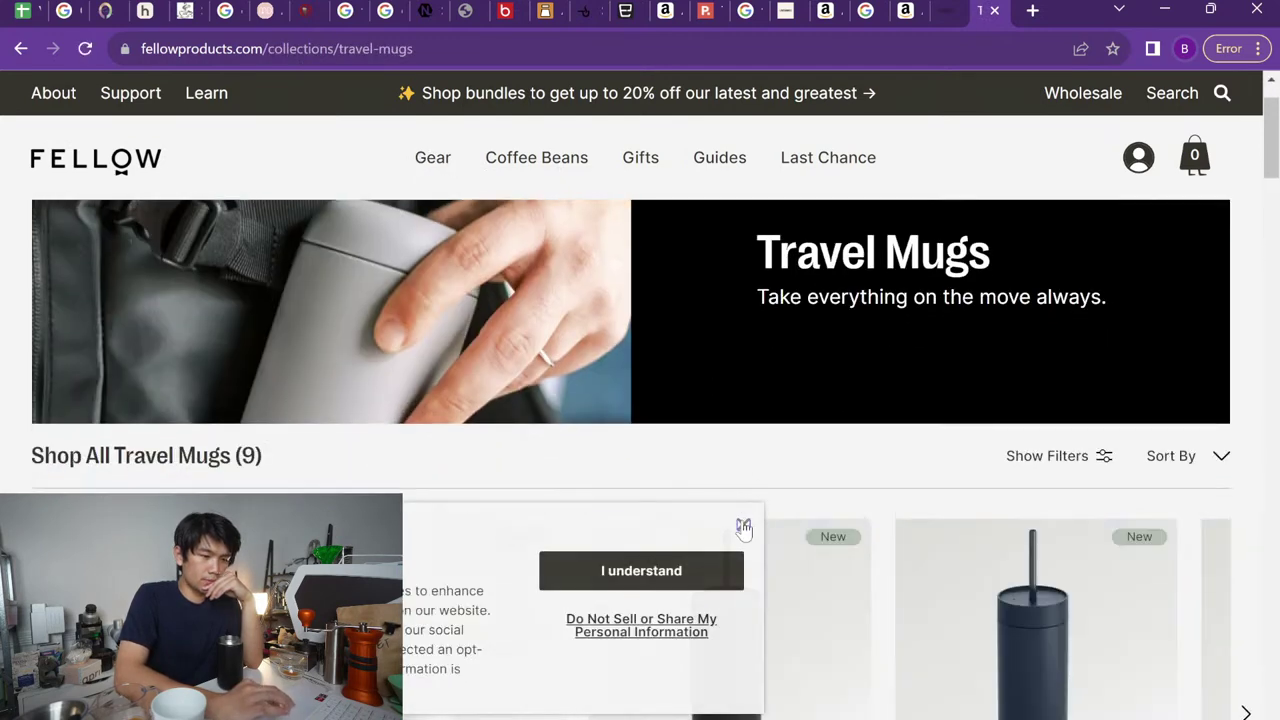
Dismiss the cookie notice and review the prices and sizes of Fellow's Carter travel mug bundles, Slide, Move and Wide models
click(743, 528)
scroll(827, 465, down, 5)
scroll(837, 551, up, 2)
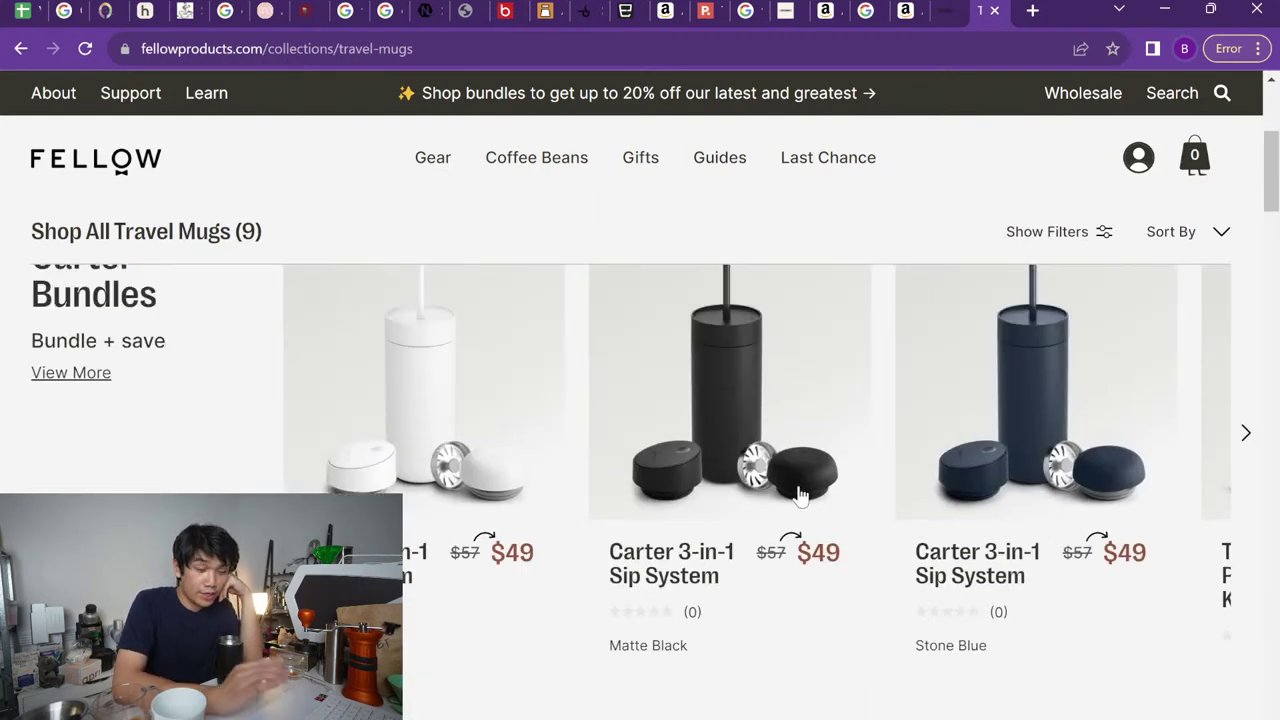
scroll(800, 495, down, 7)
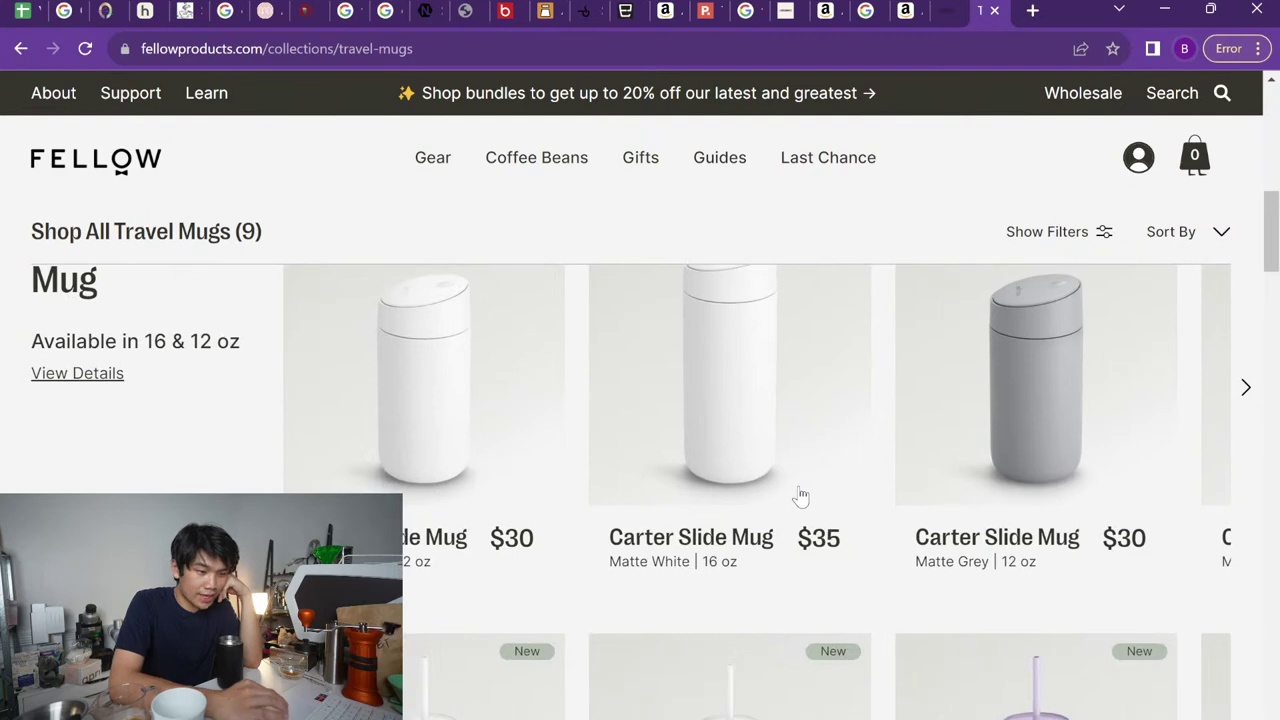
scroll(800, 495, down, 10)
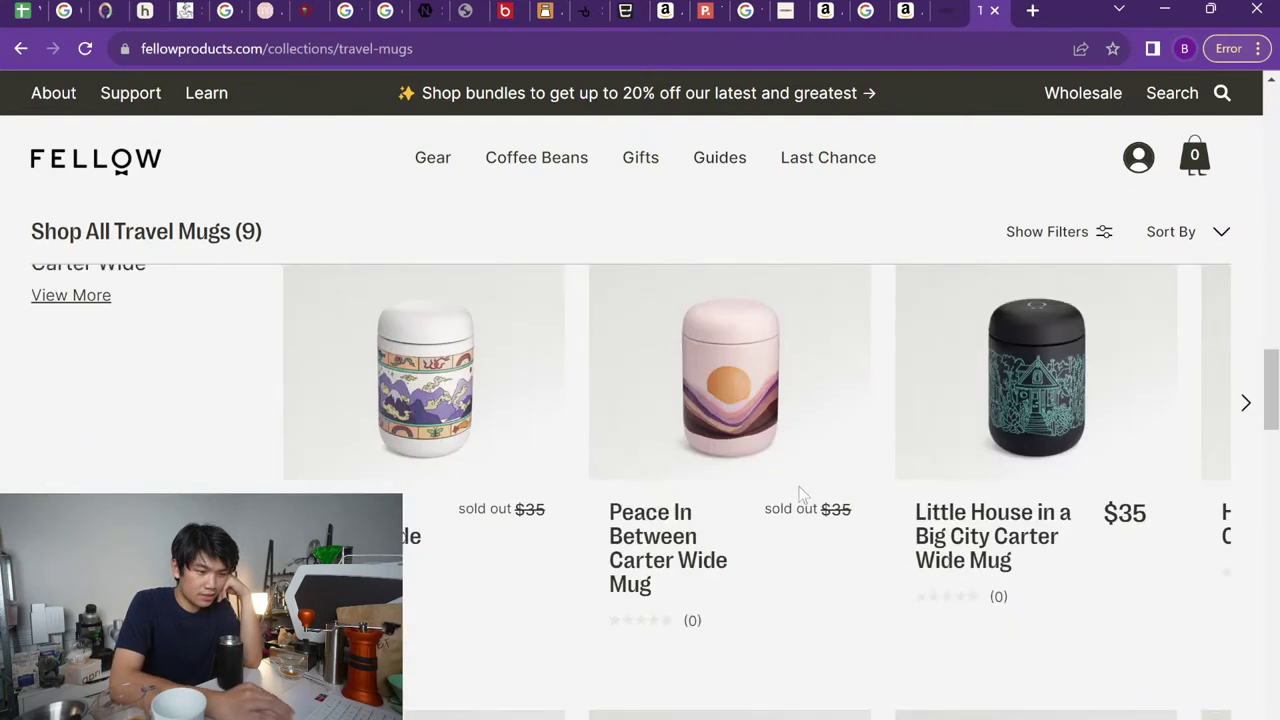
scroll(800, 495, up, 5)
scroll(800, 495, up, 1)
scroll(800, 495, right, 2)
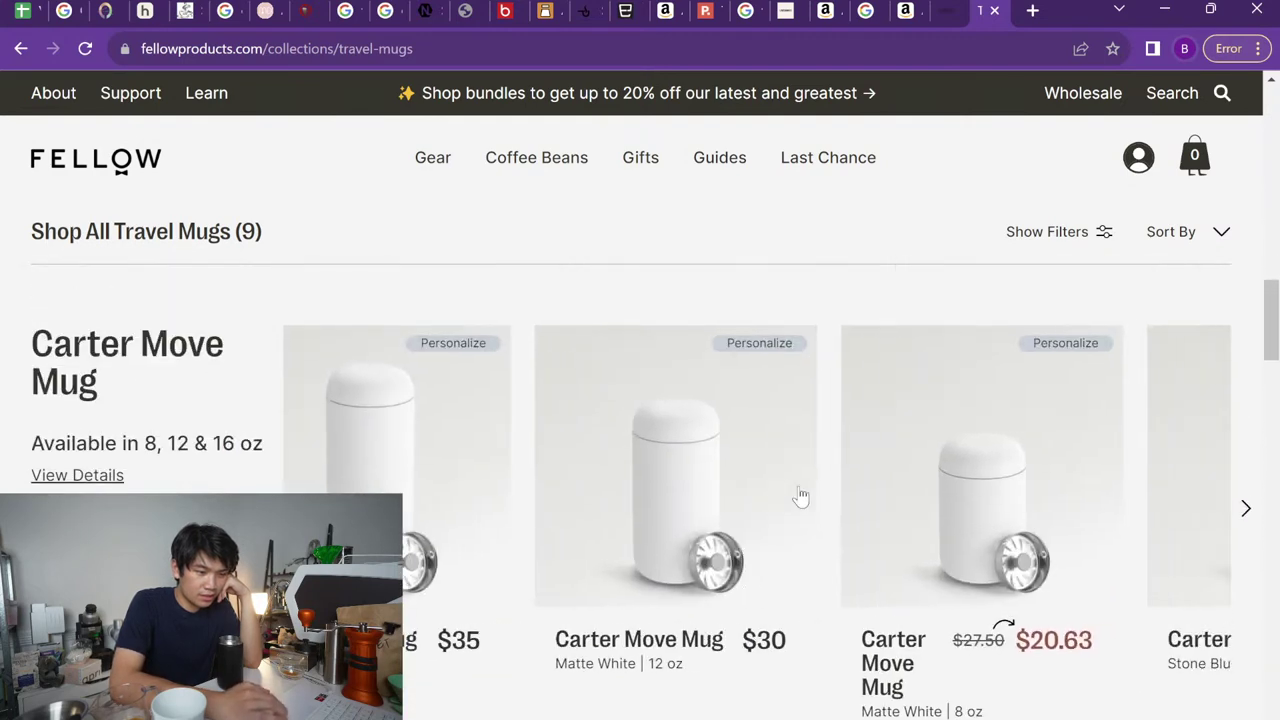
scroll(800, 495, right, 8)
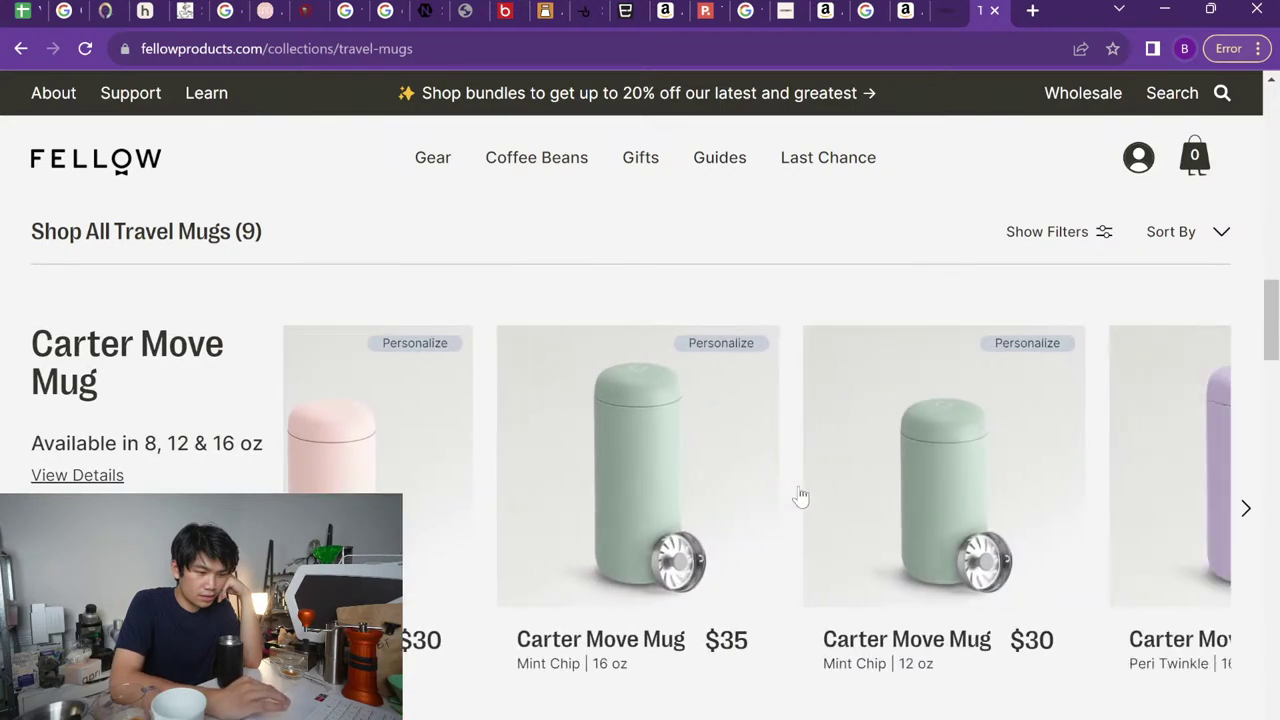
scroll(800, 495, down, 3)
scroll(800, 495, down, 8)
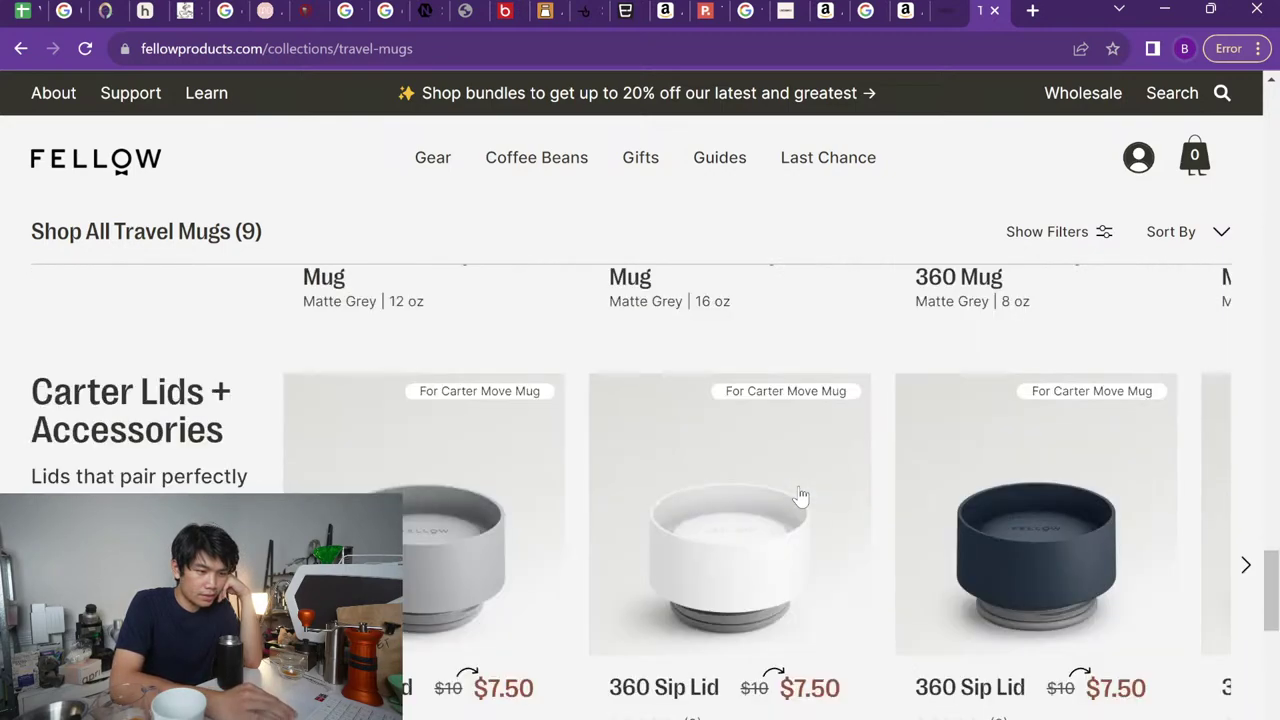
Examine the Carter Lids + Accessories range, including the 360 Sip Lid and Carter Move Lid variants and their prices
scroll(800, 495, up, 3)
scroll(800, 495, down, 5)
scroll(800, 495, up, 3)
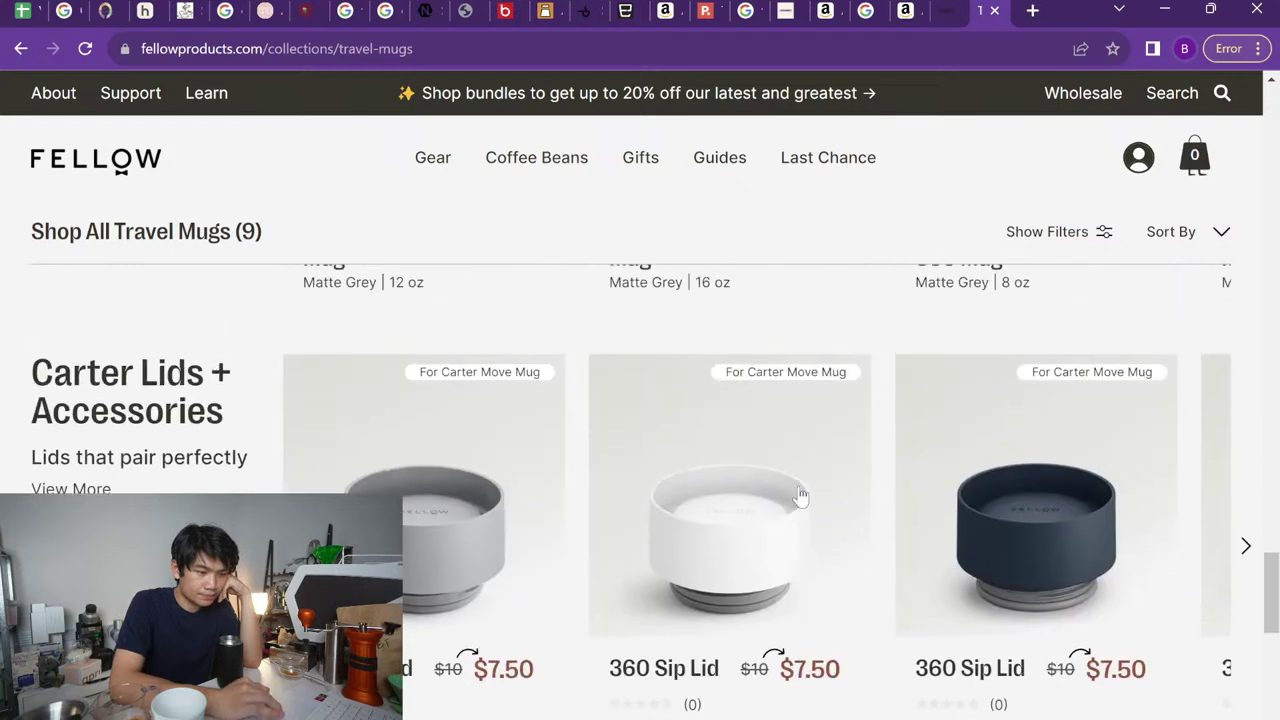
scroll(800, 495, down, 2)
scroll(800, 495, up, 1)
scroll(800, 495, right, 6)
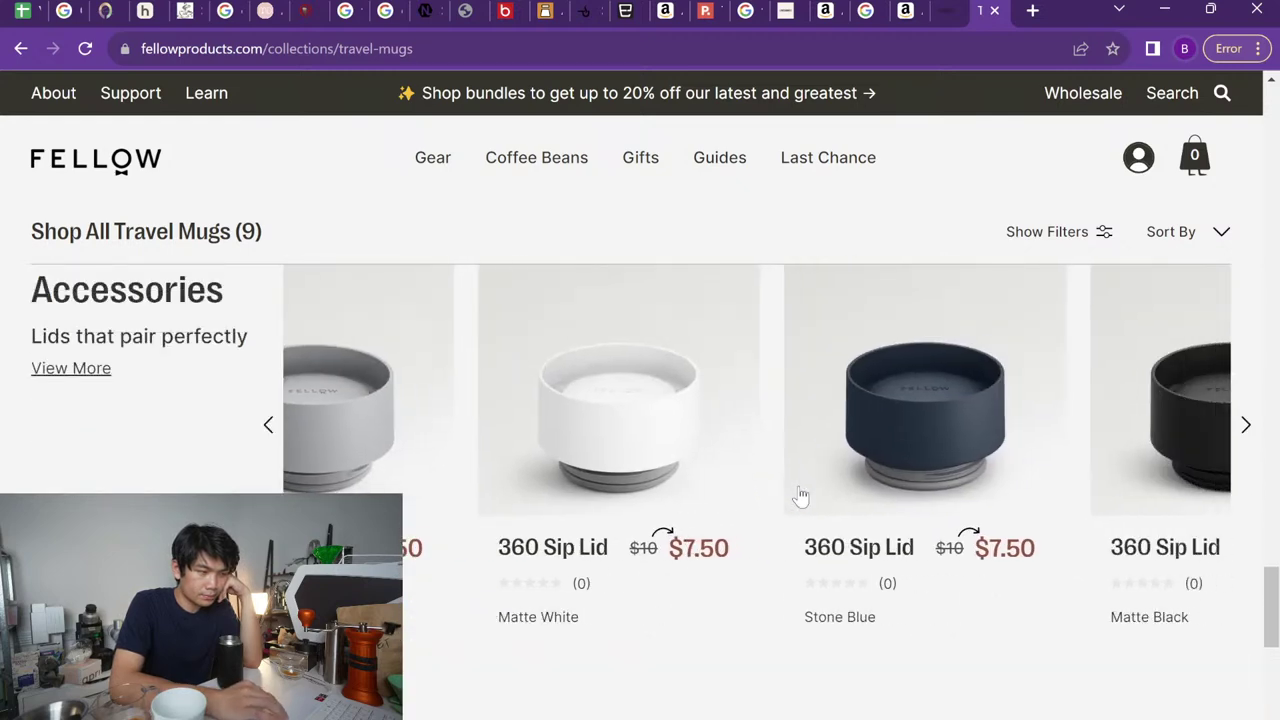
scroll(800, 495, right, 10)
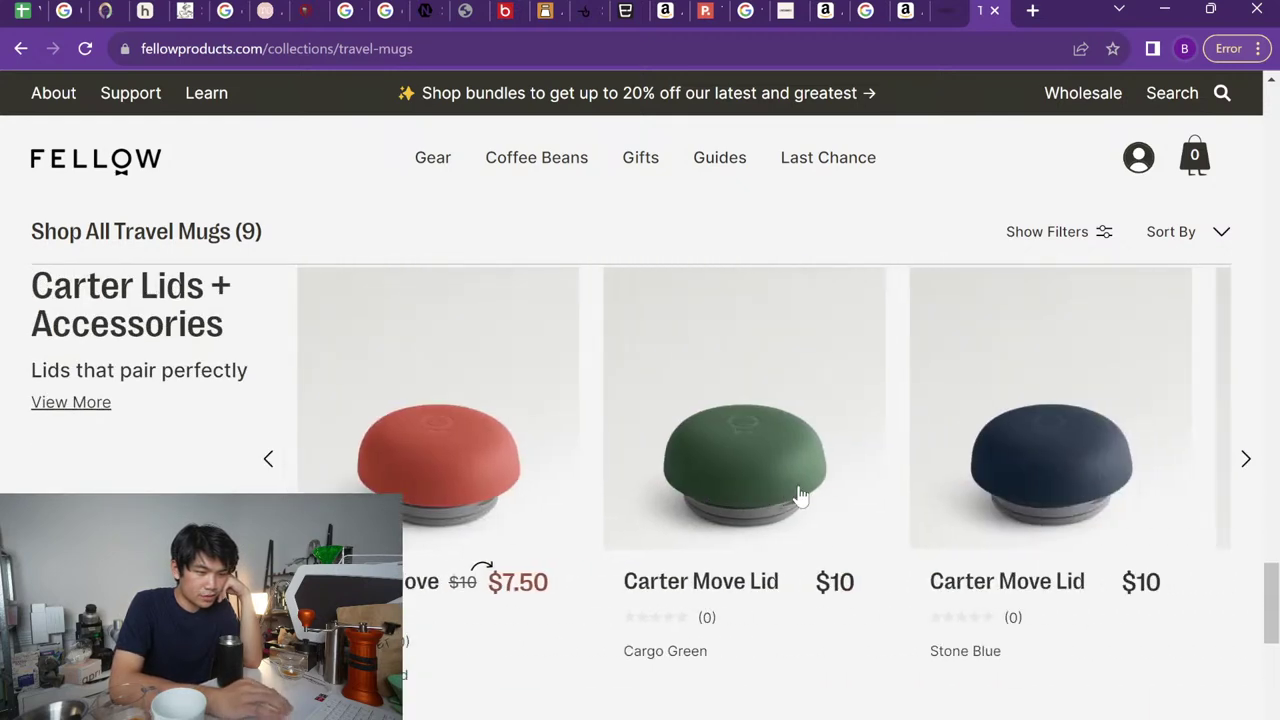
scroll(800, 495, left, 6)
Switch to the Value Rankings spreadsheet and add Fellow Carter in G35, directly below Hario Buono
key(ctrl+Tab)
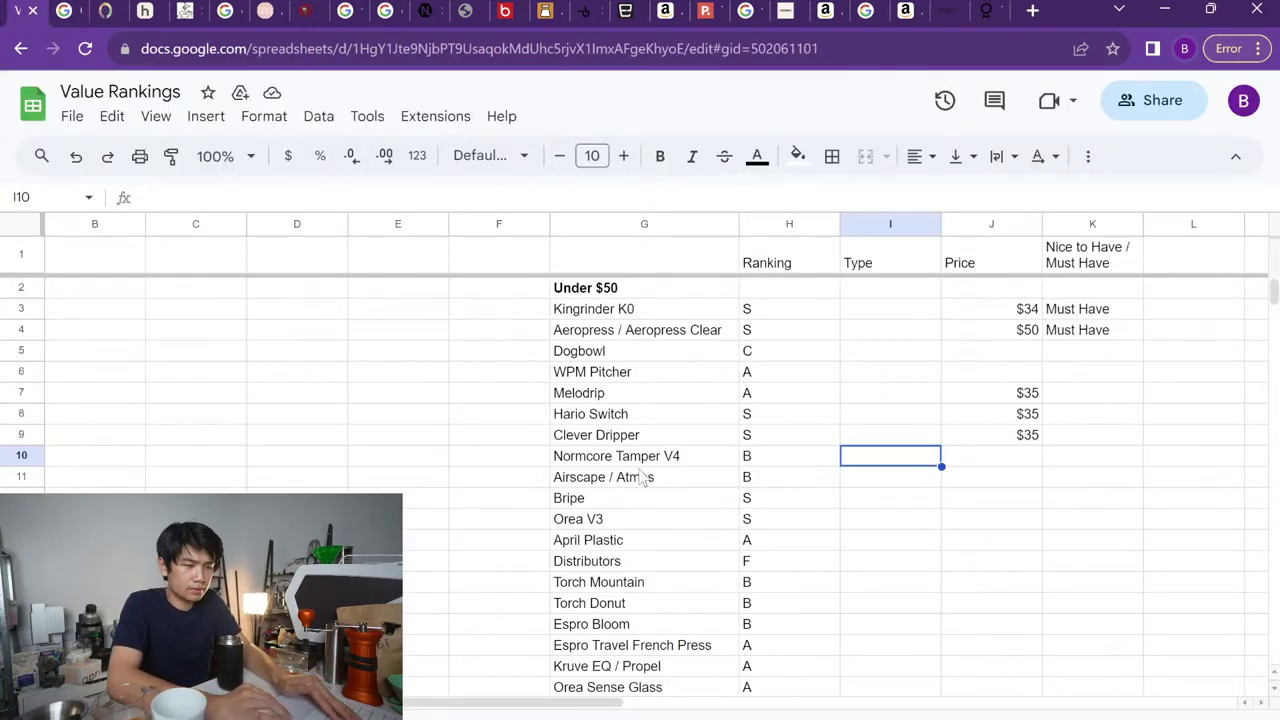
scroll(643, 478, down, 4)
scroll(498, 590, down, 5)
scroll(634, 523, up, 1)
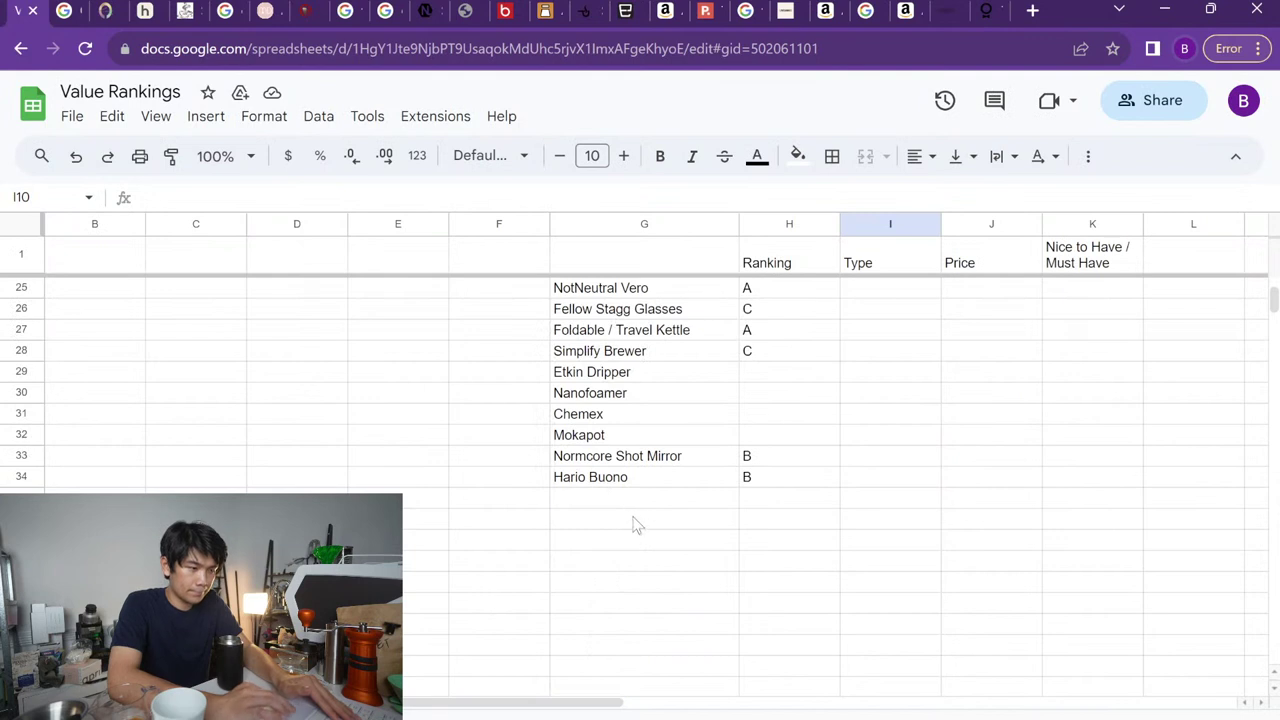
click(612, 498)
text(Fello)
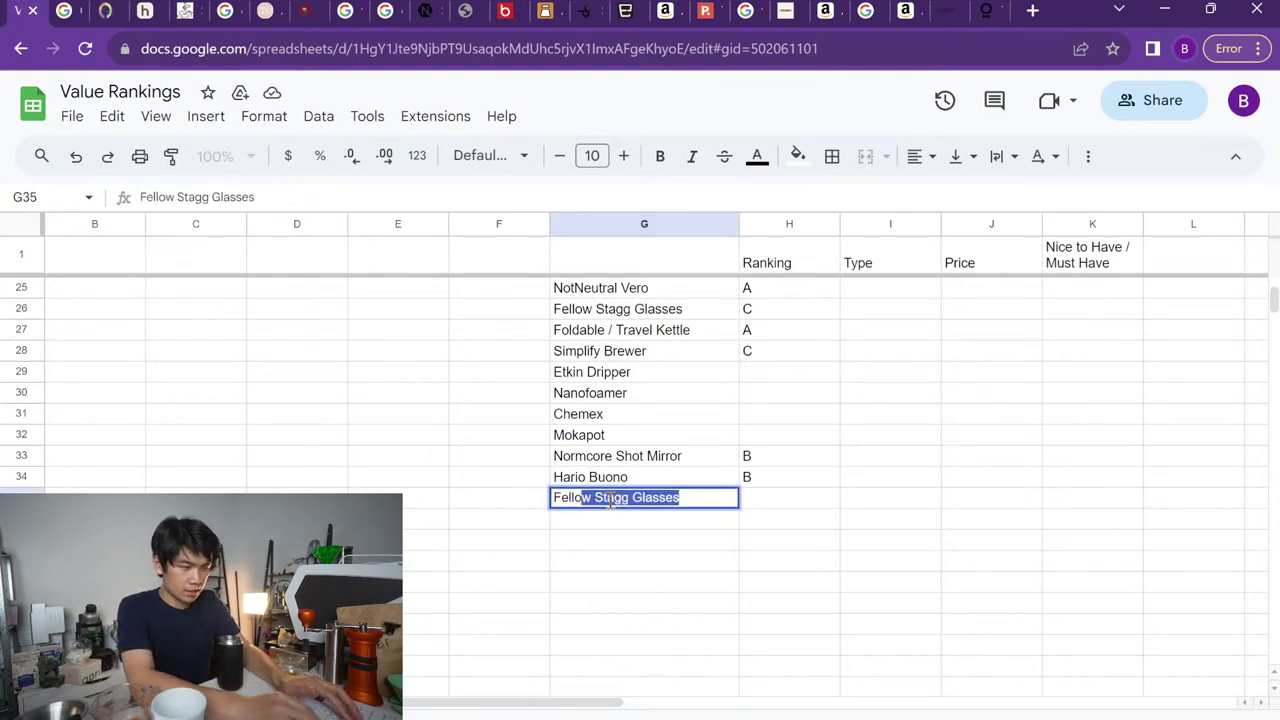
text(w Cart)
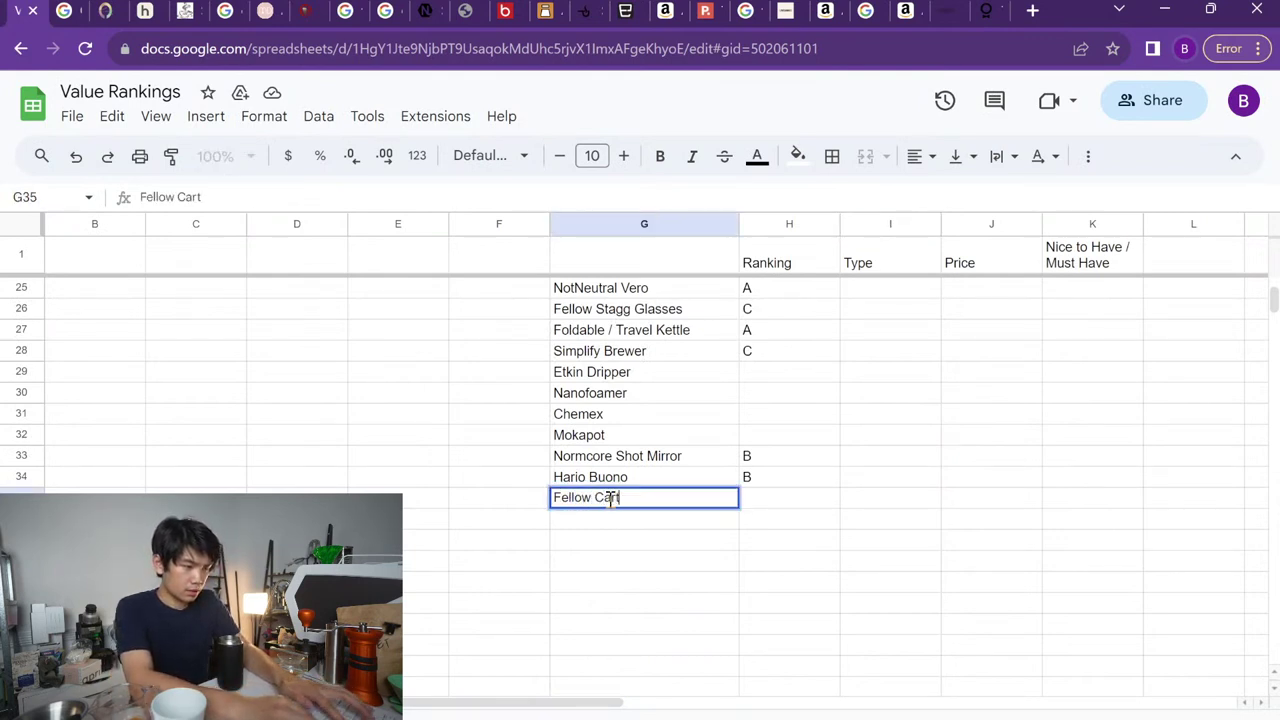
text(er)
key(Return)
text(F)
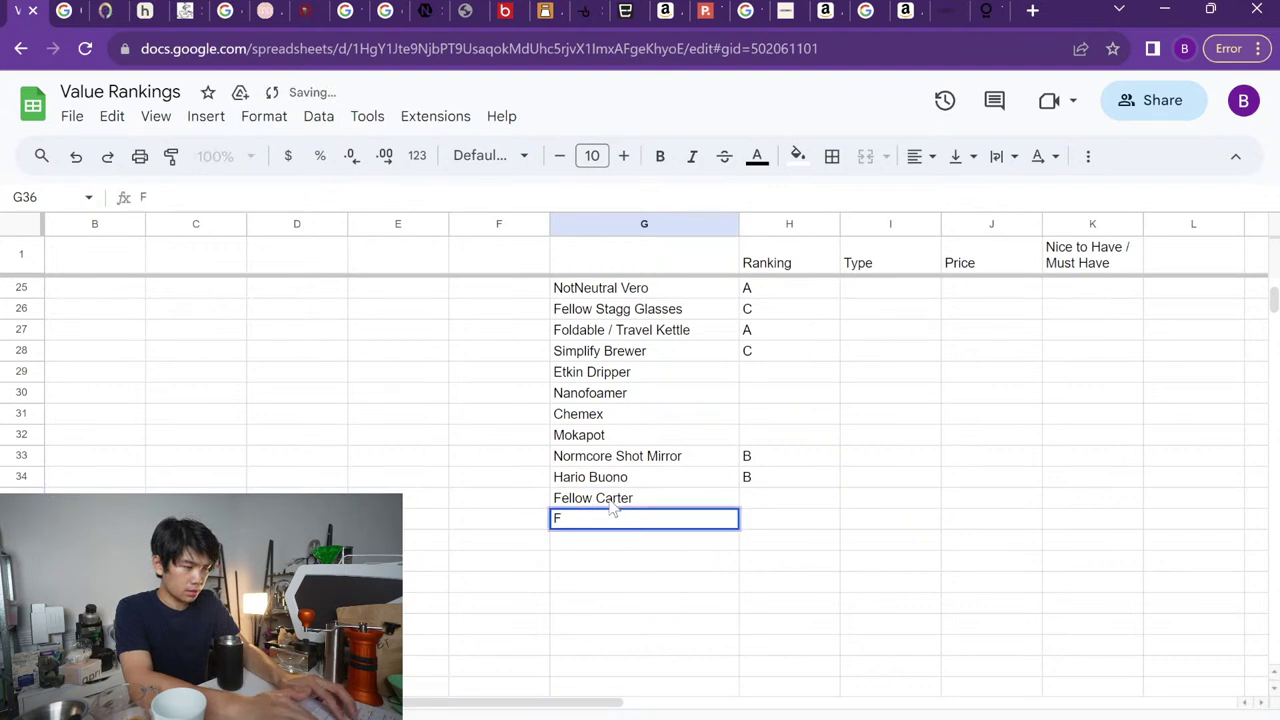
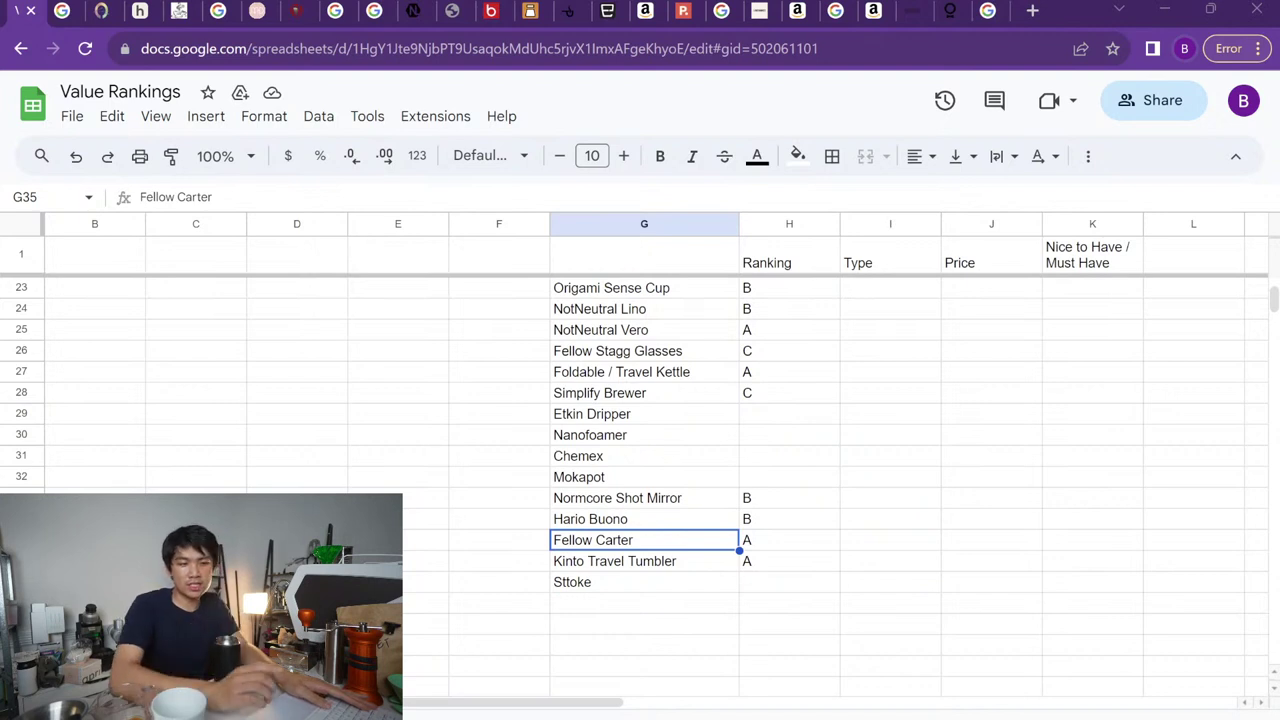
Add Purist in the row below Sttoke and give it ranking S
click(620, 602)
text(Purist)
key(Return)
key(Up)
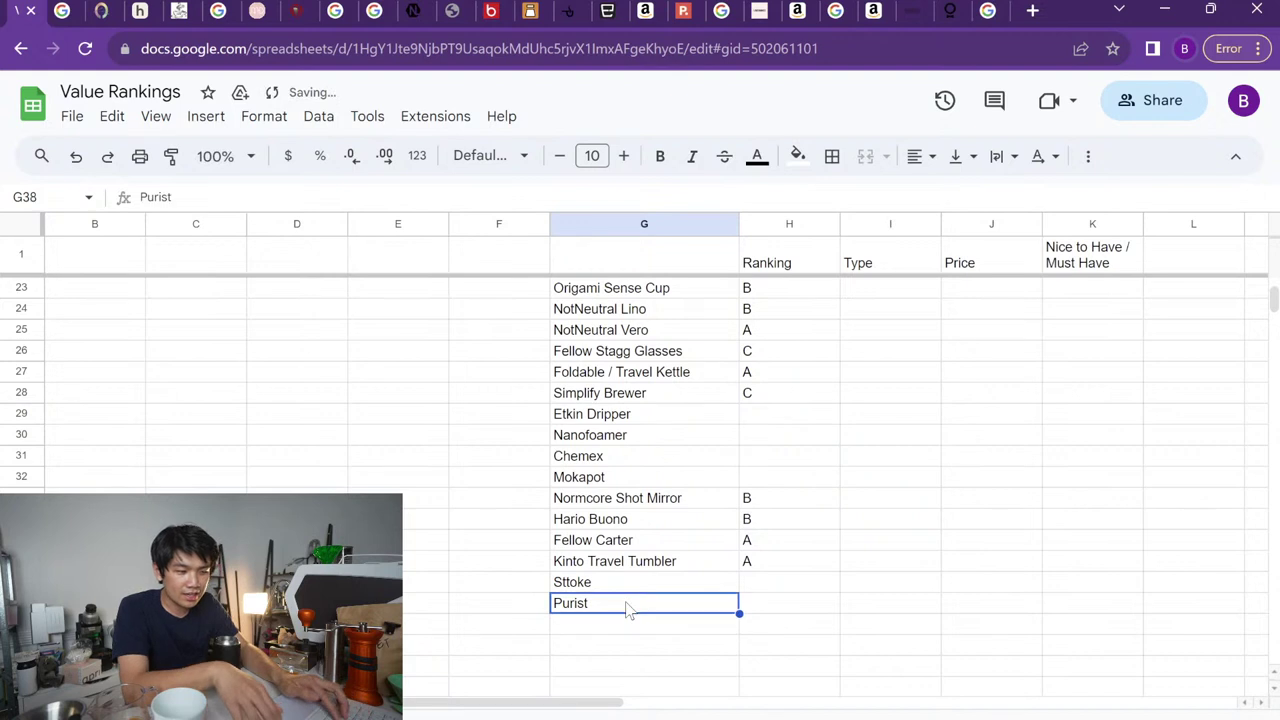
key(Right)
text(S)
key(Return)
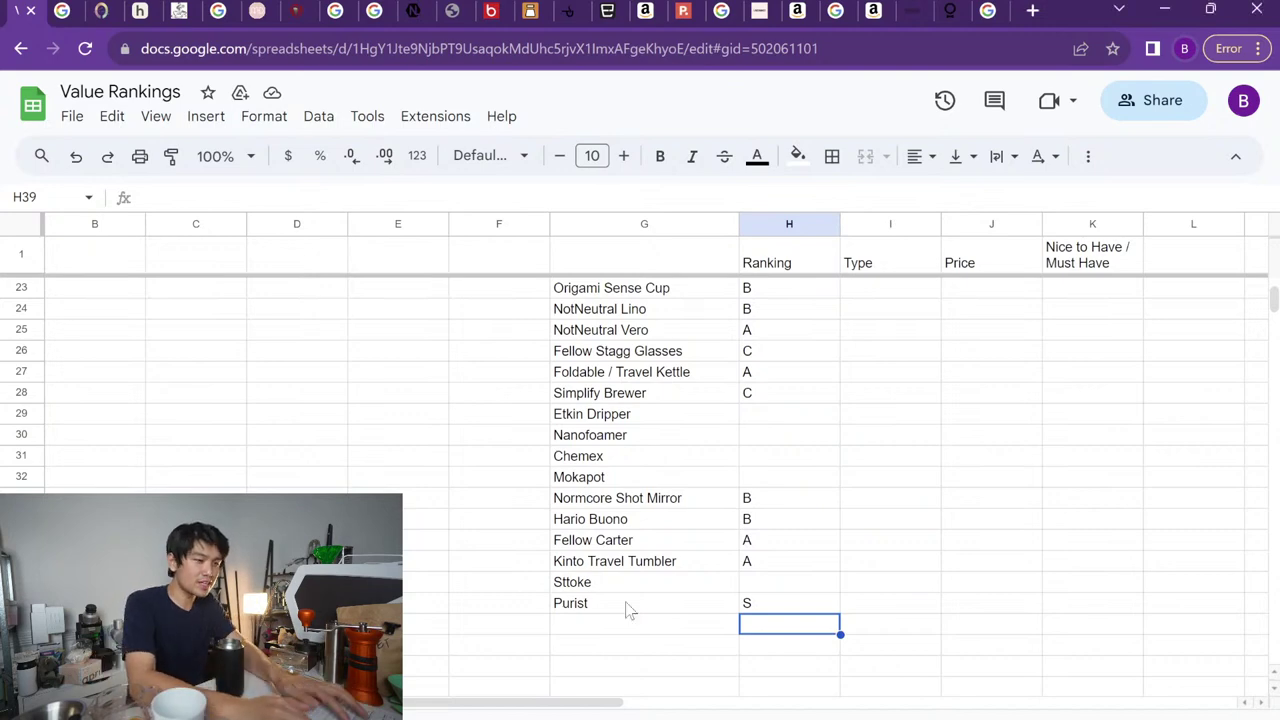
Search Google for "purist travel mug" in a new browser tab and open Purist Collective's Maker 10oz product page
key(ctrl+t)
text(purist m)
key(BackSpace)
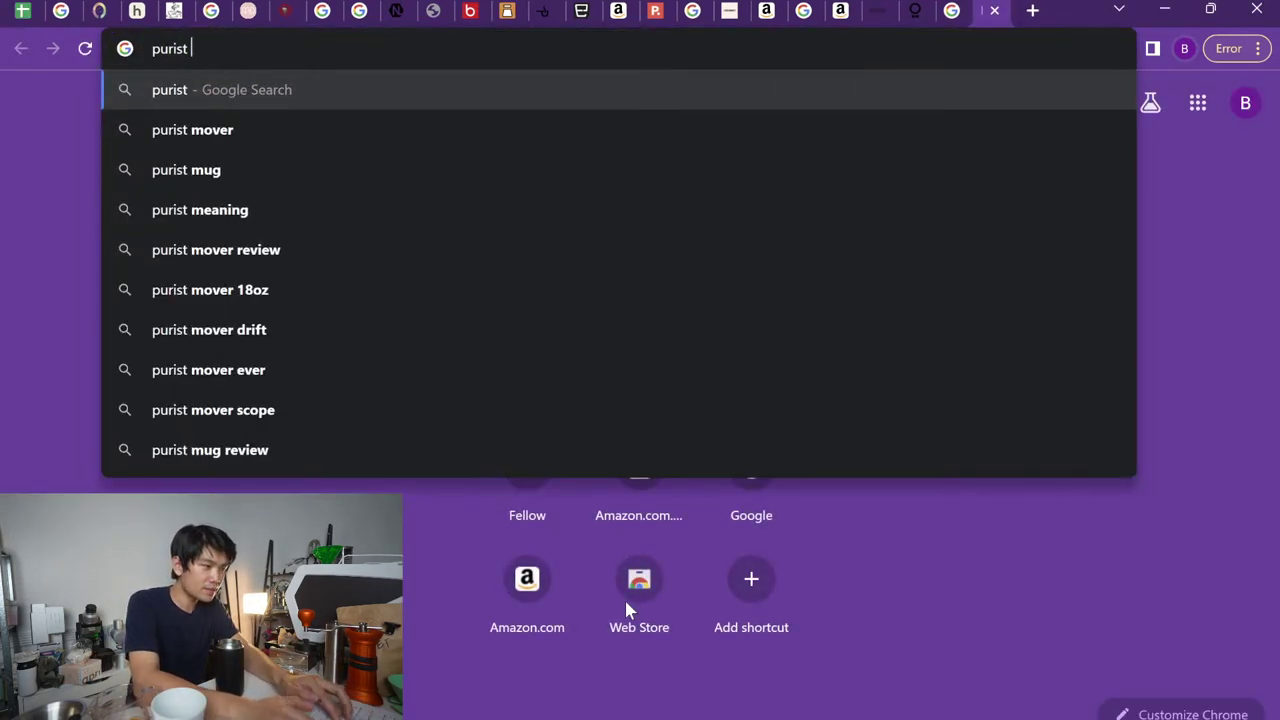
key(Down)
key(Down)
key(Return)
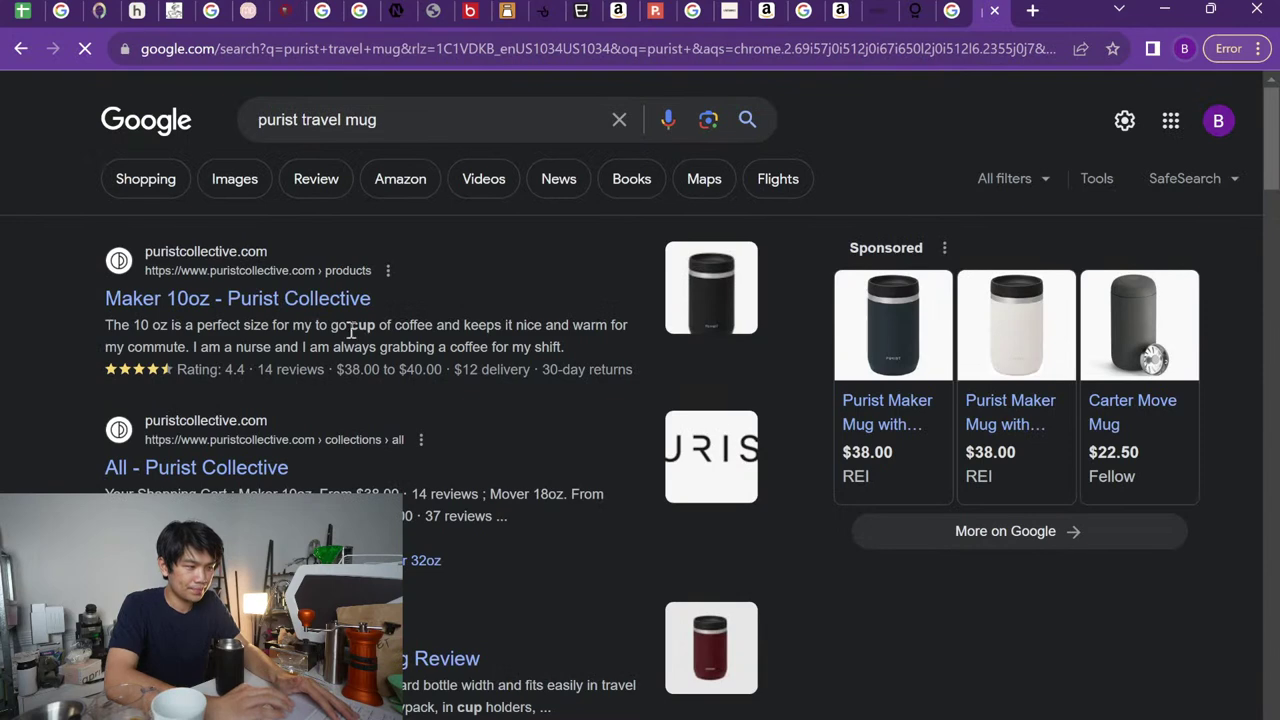
click(327, 306)
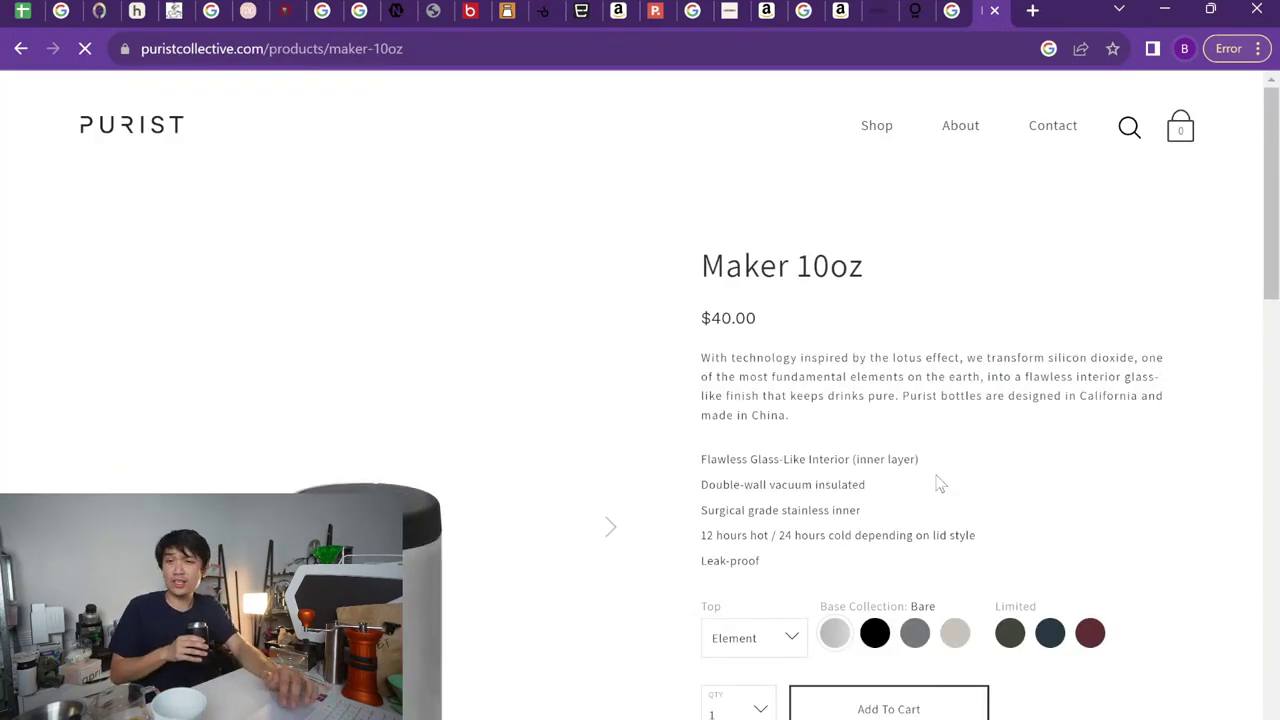
Look over the Maker 10oz details and photos, and browse Purist's full product collection, dismissing the free-shipping sign-up offer
scroll(937, 486, down, 1)
scroll(726, 568, down, 1)
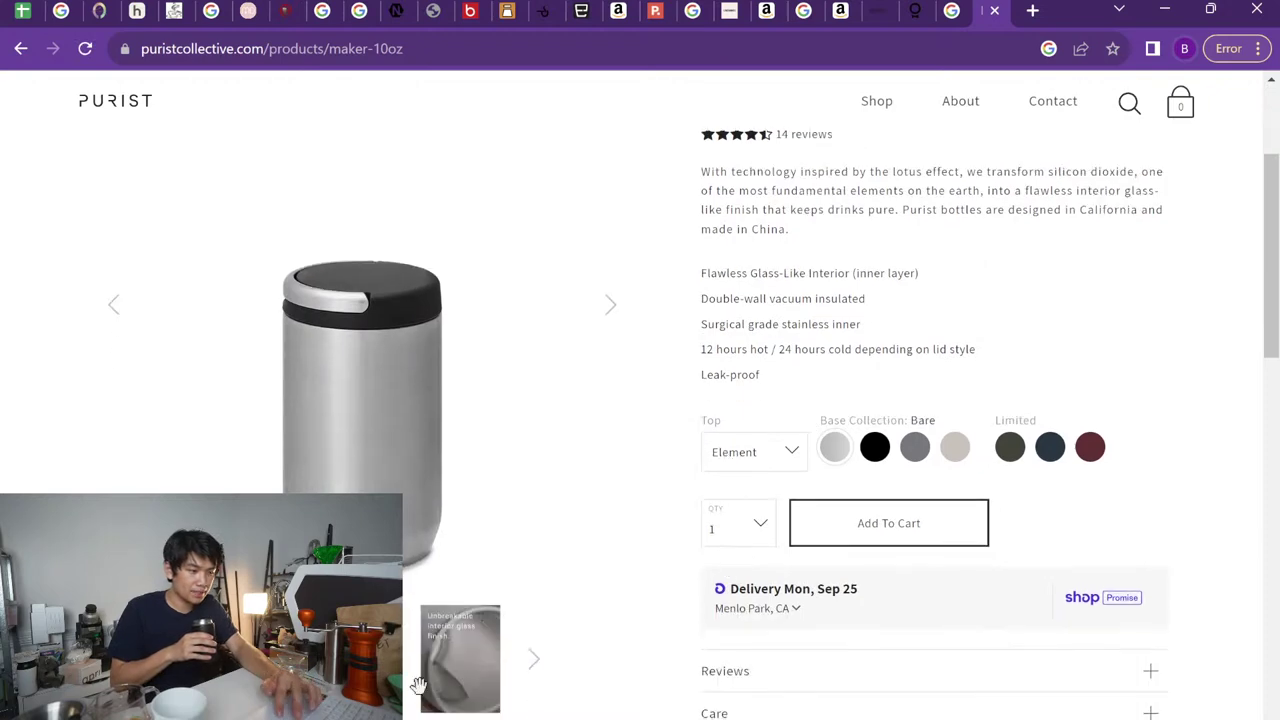
click(455, 675)
scroll(474, 665, down, 10)
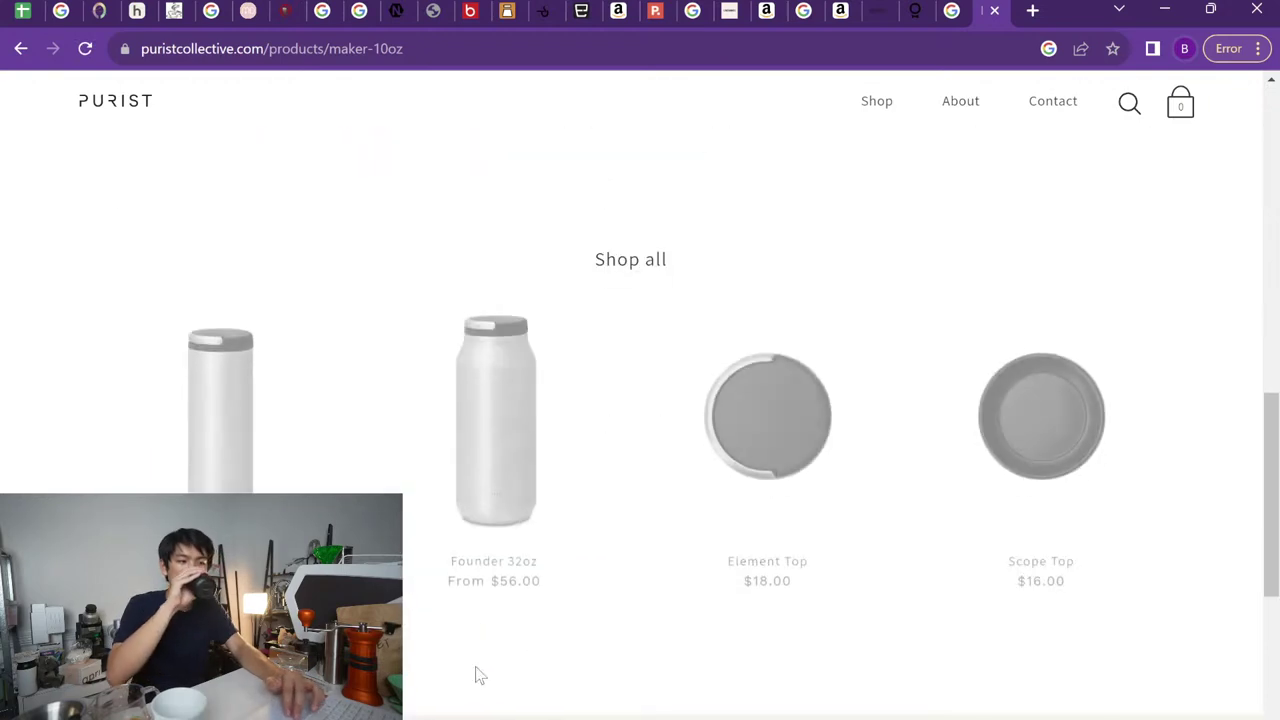
click(875, 112)
scroll(707, 375, down, 4)
scroll(707, 375, down, 5)
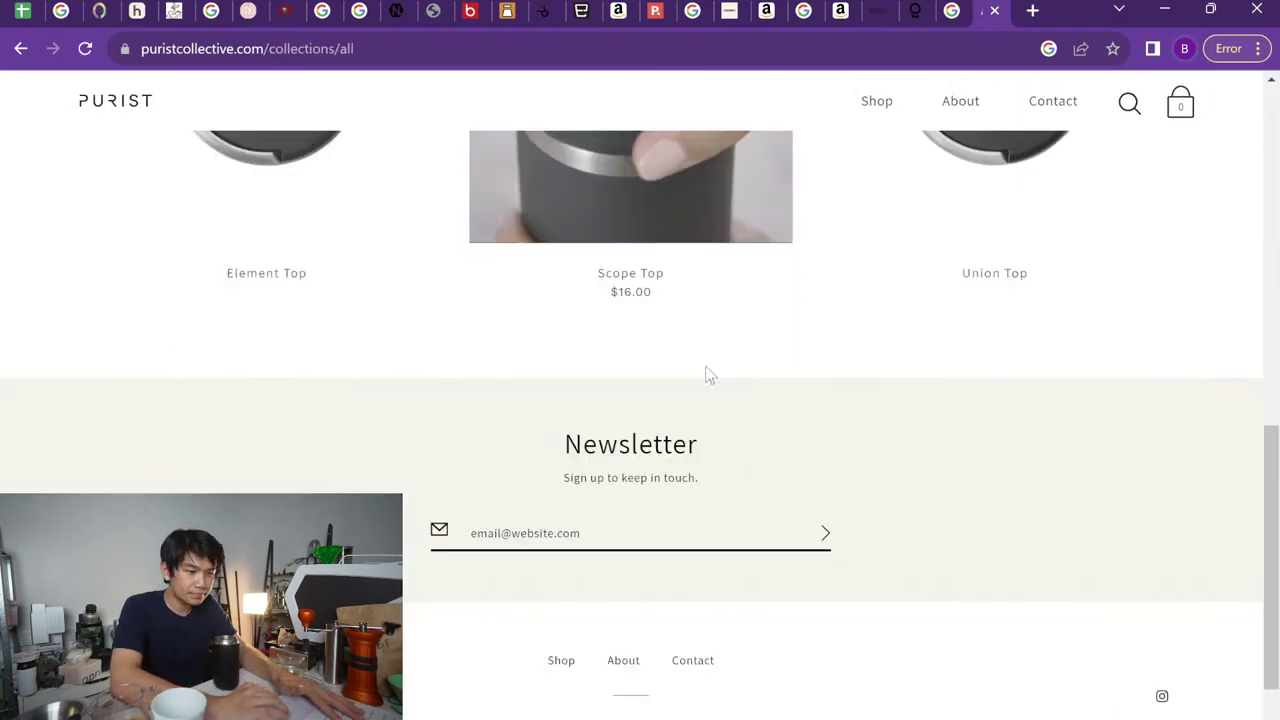
scroll(706, 371, up, 4)
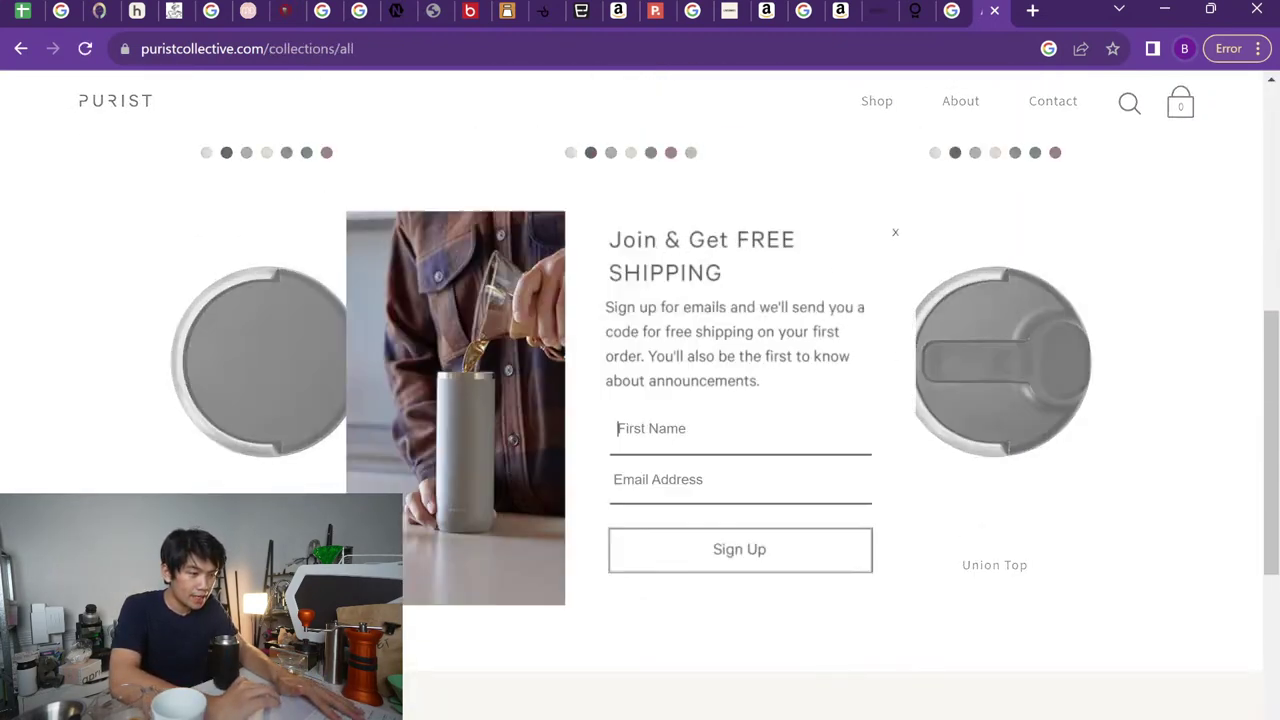
click(898, 234)
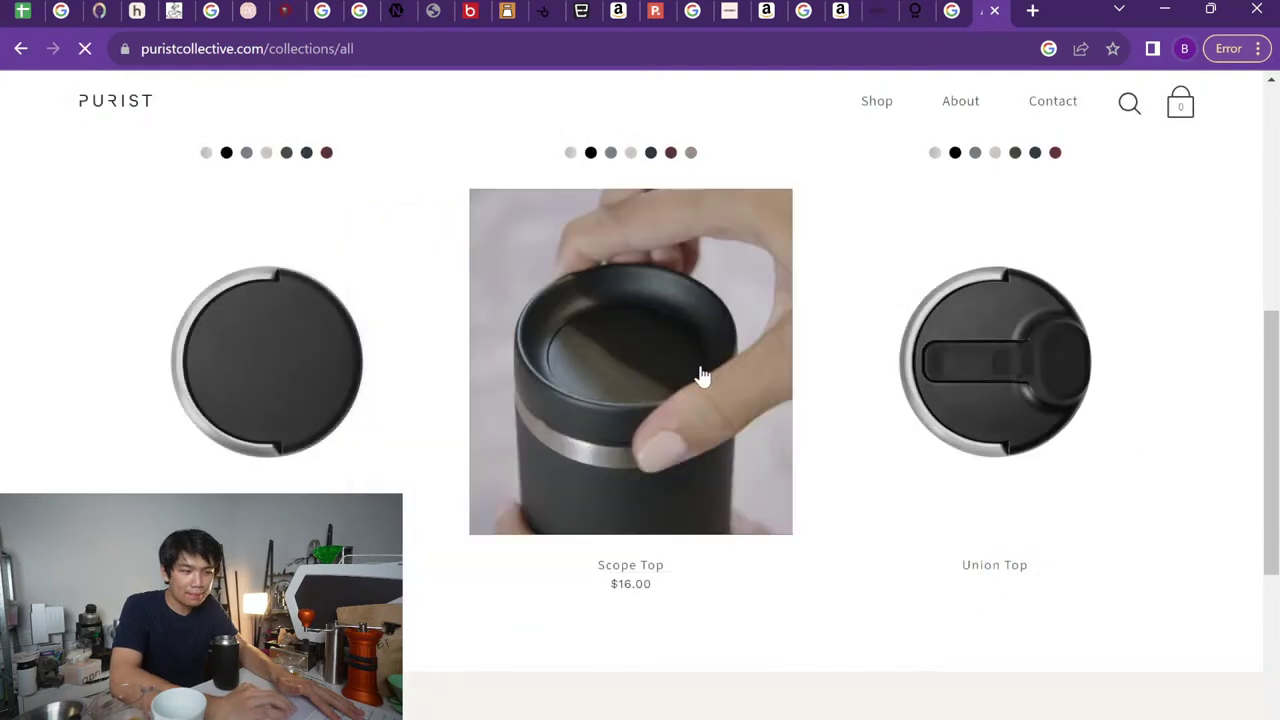
Open the Scope Top product page and view its description and photos
click(700, 372)
scroll(930, 432, down, 2)
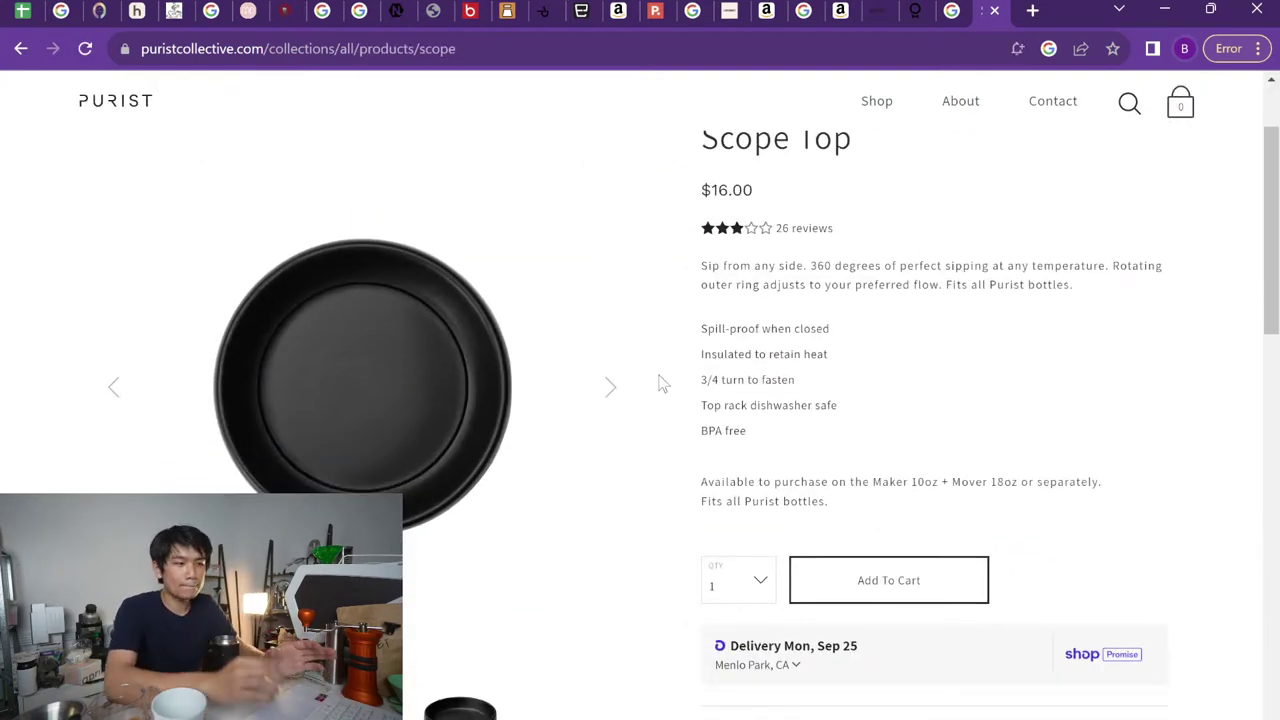
scroll(660, 383, down, 2)
click(612, 270)
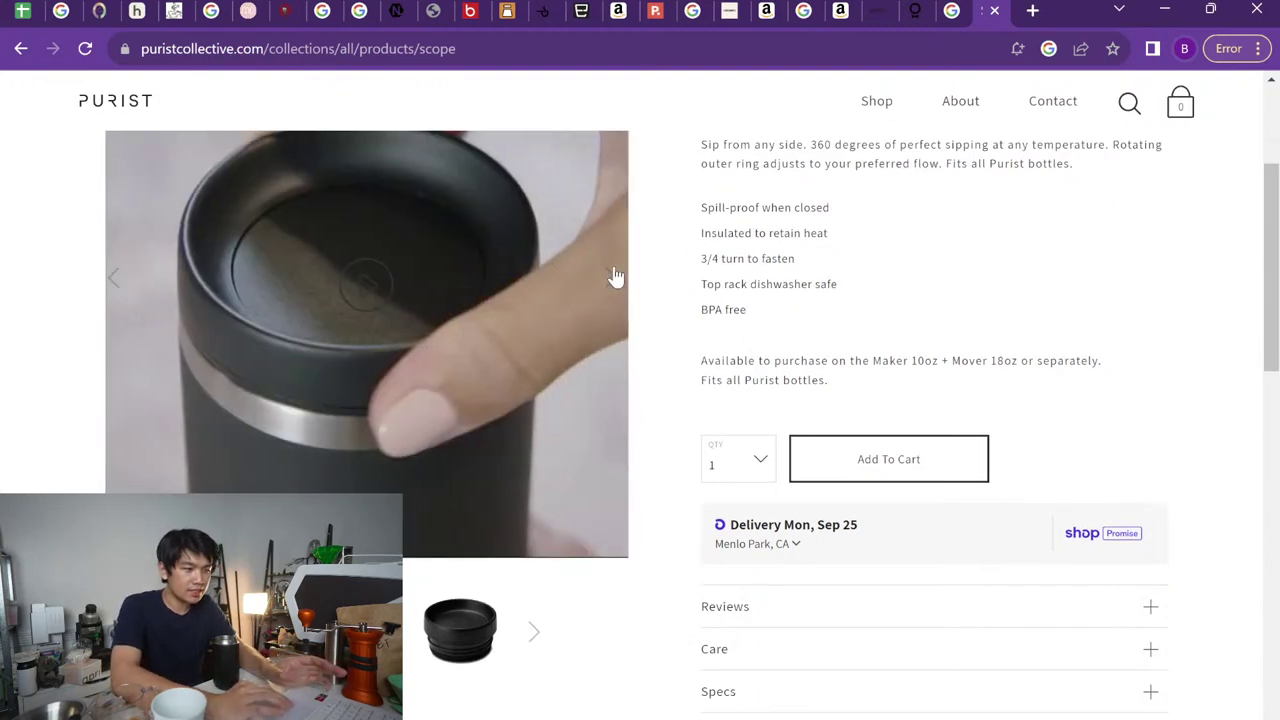
click(614, 276)
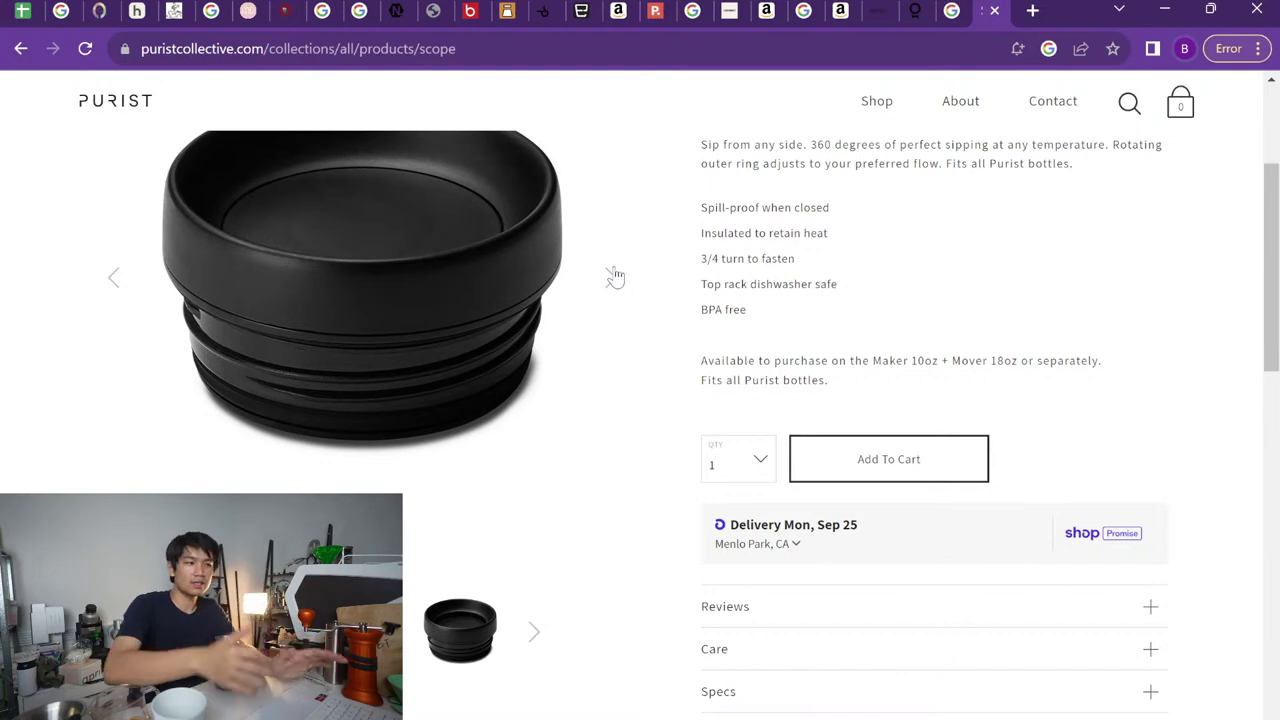
Return to the Value Rankings spreadsheet and set the Nanofoamer's ranking to B
key(ctrl+1)
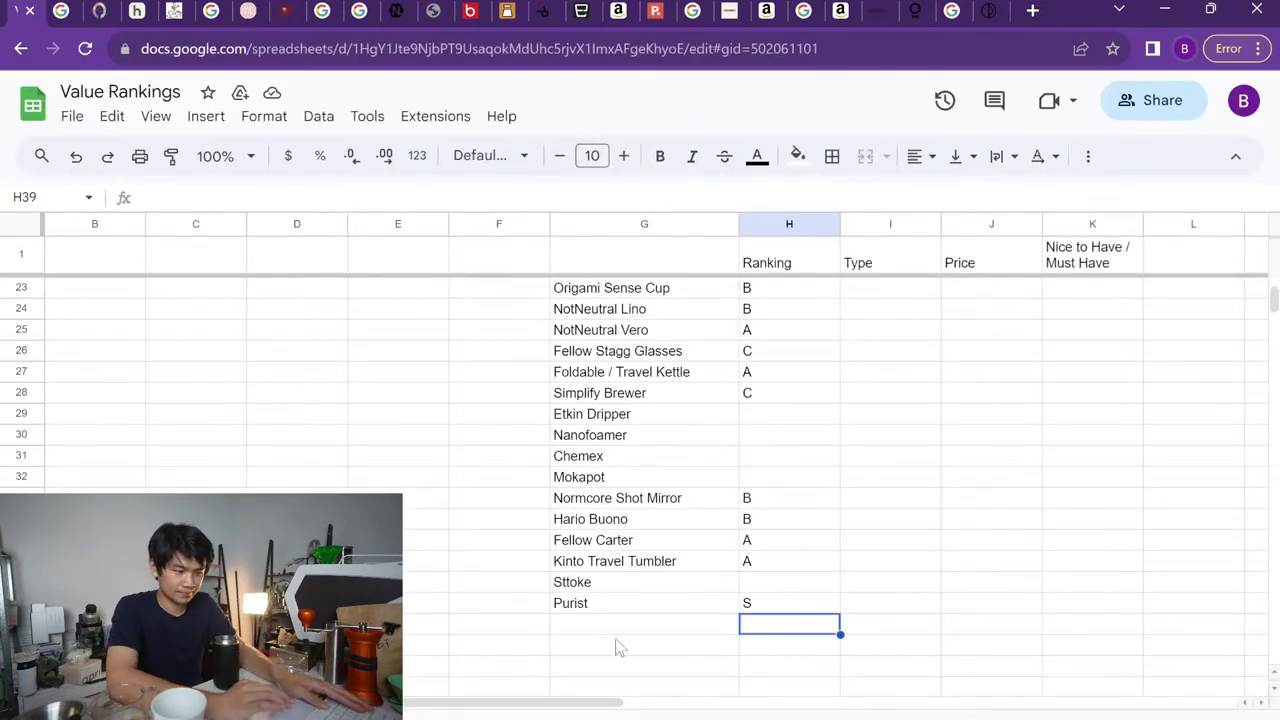
click(816, 590)
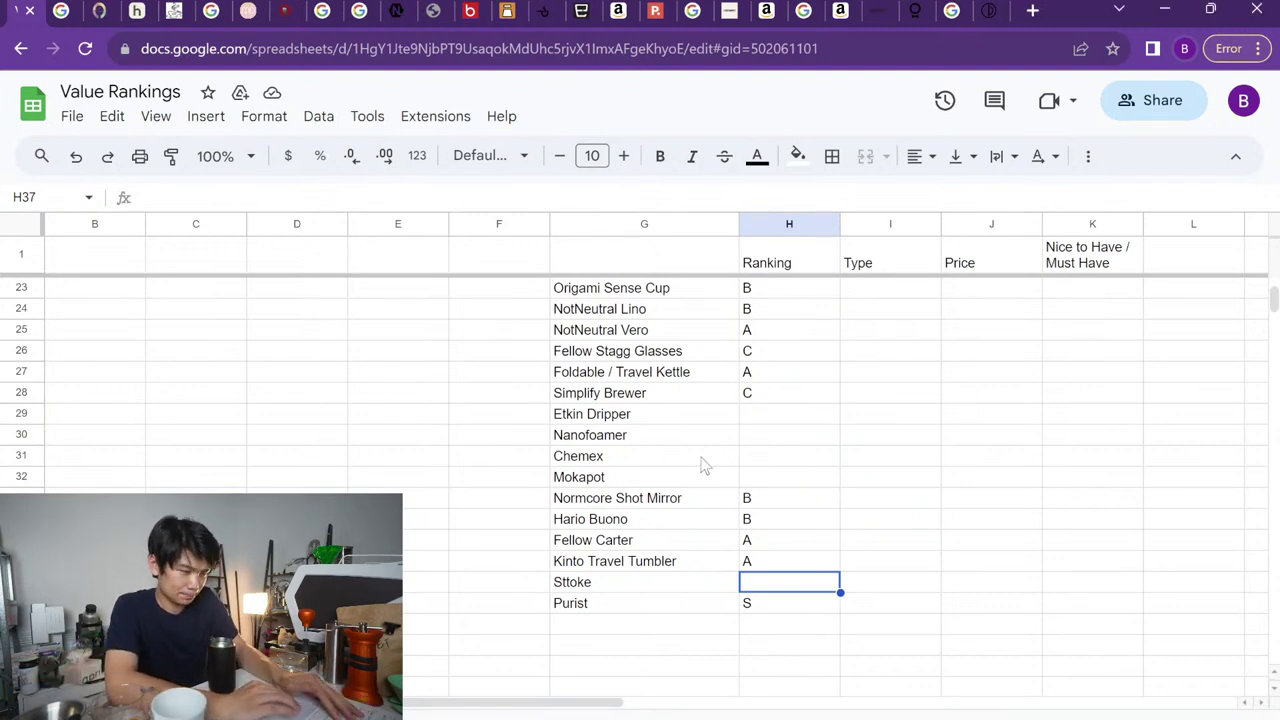
click(745, 440)
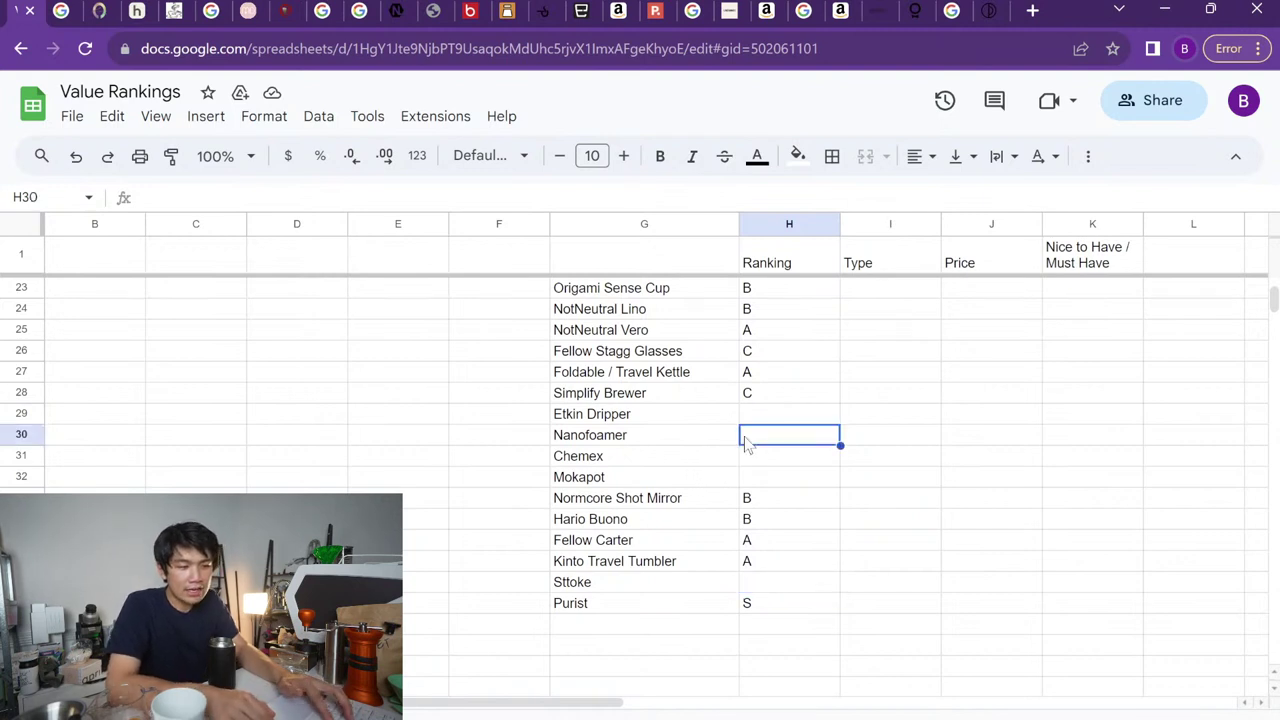
text(B)
key(Return)
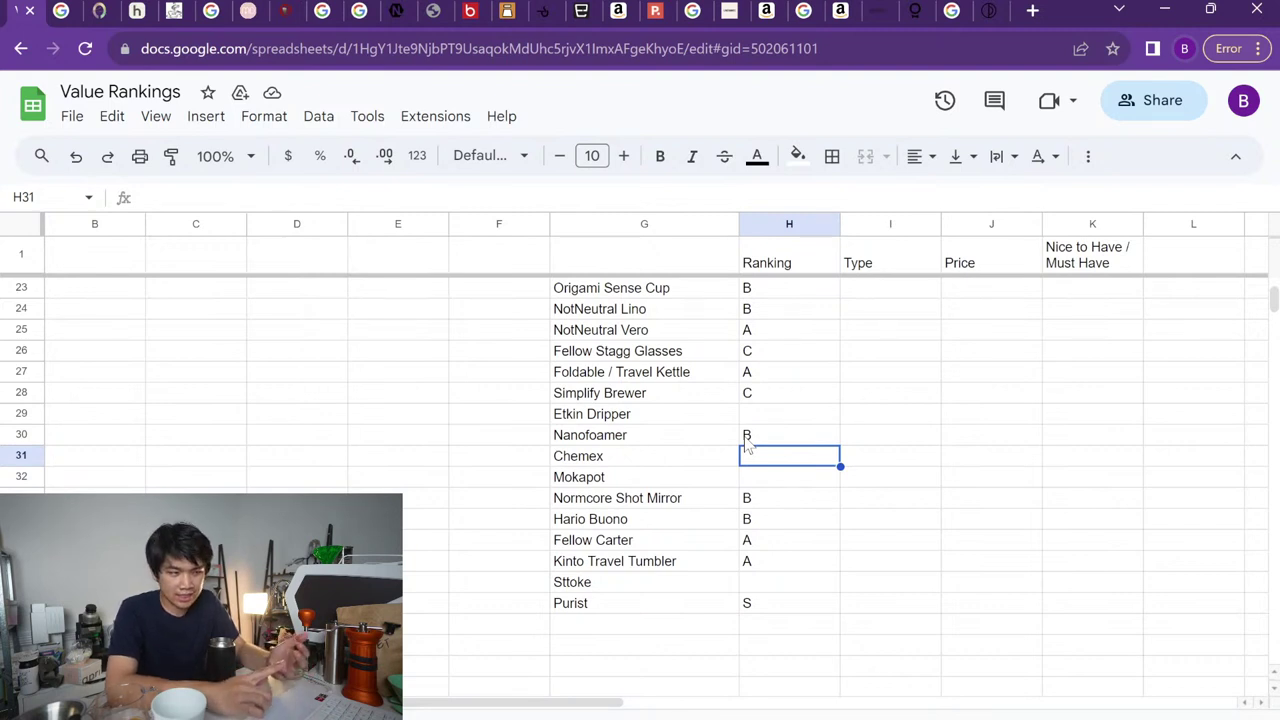
Set the Chemex's ranking to D in cell H31
key(Up)
key(Up)
key(Up)
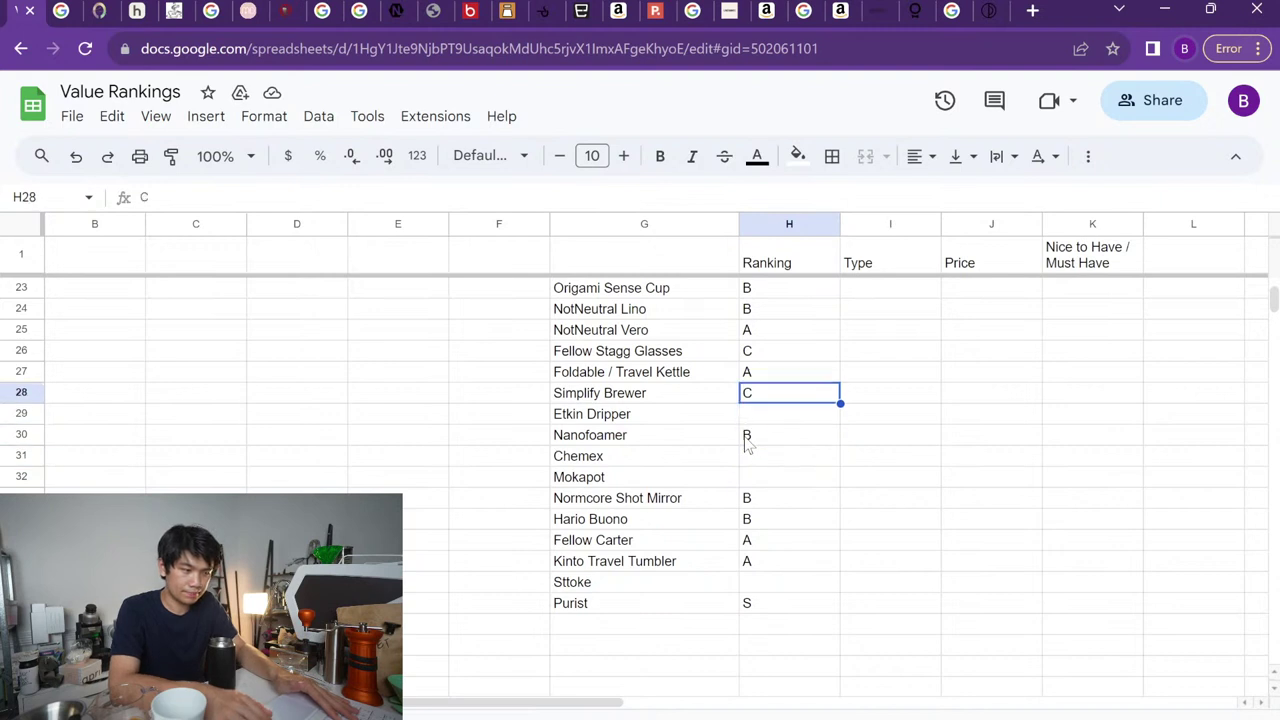
key(Down)
key(Down)
key(Down)
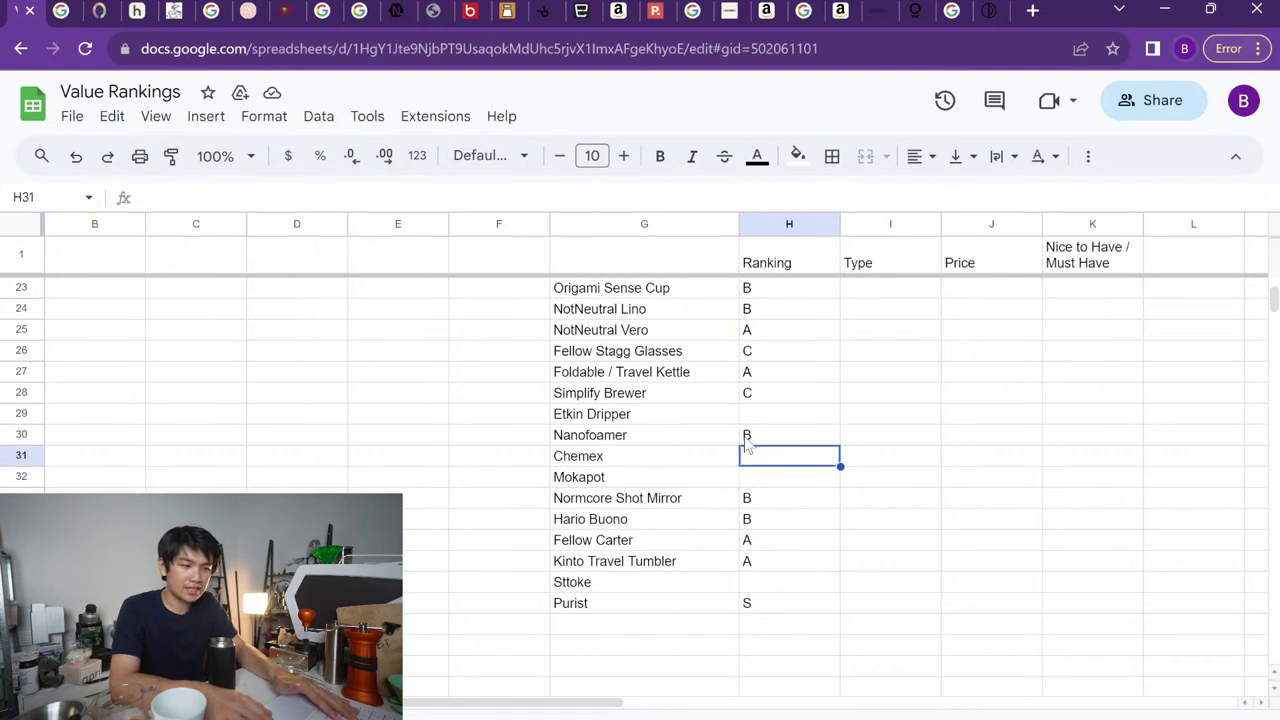
text(D)
key(Up)
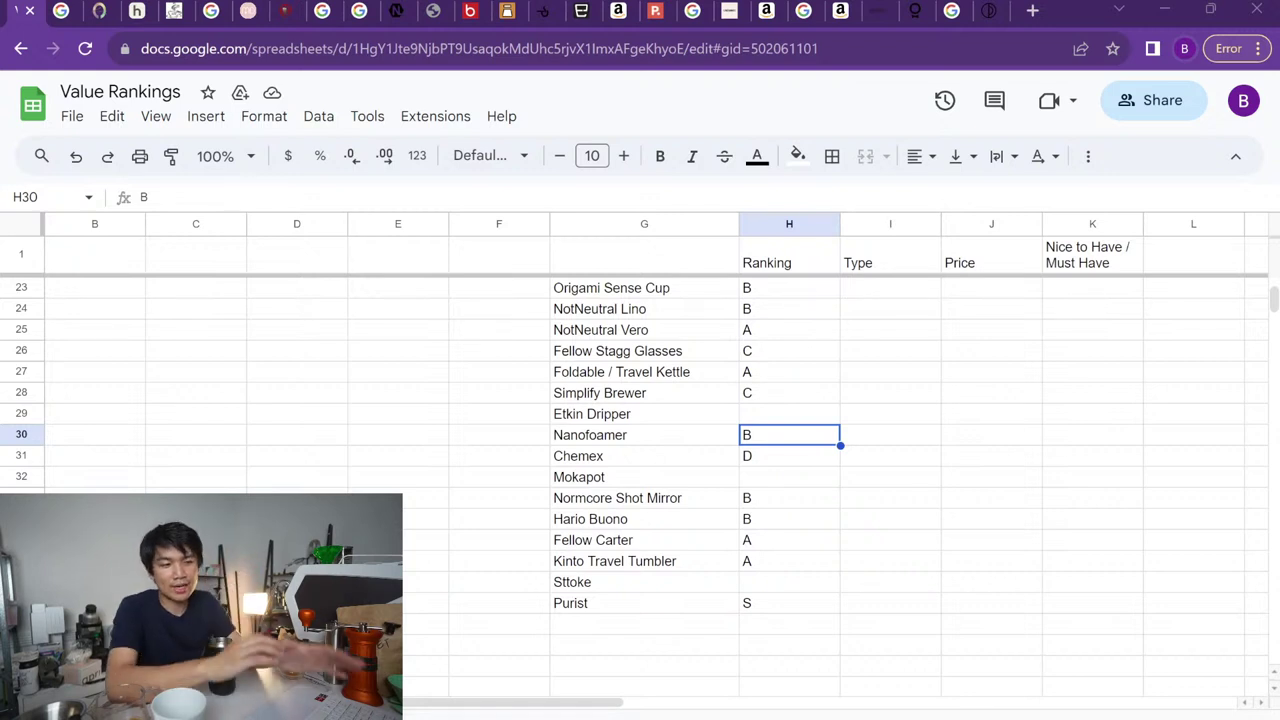
Close the open Purist, Fellow travel mug and Amazon Hario kettle pages, stopping at the Hario Buono search results
click(814, 418)
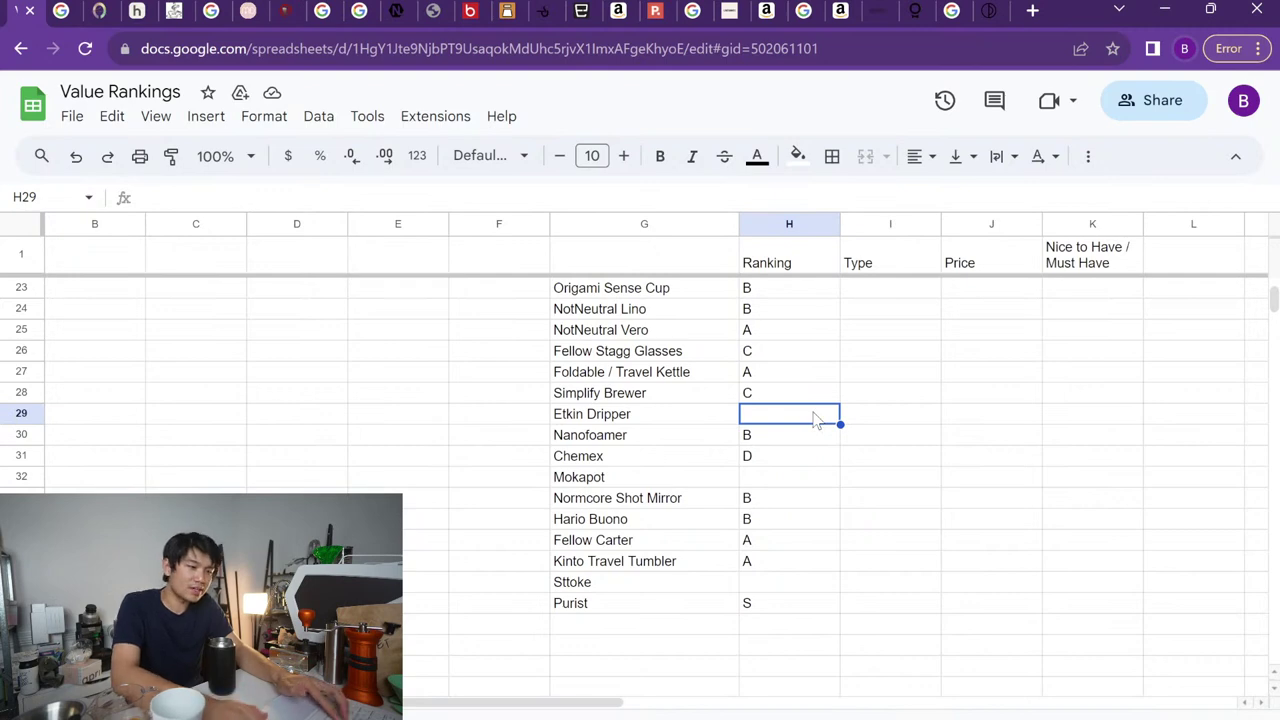
click(994, 9)
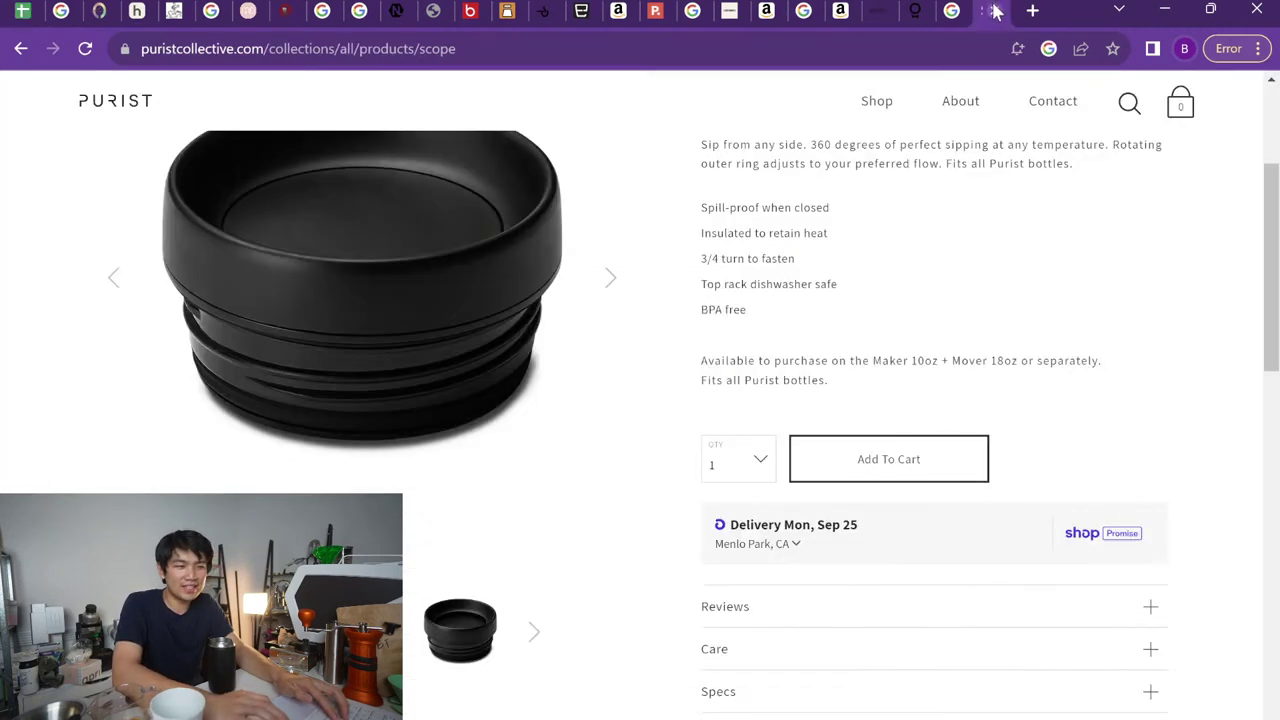
click(997, 15)
click(996, 11)
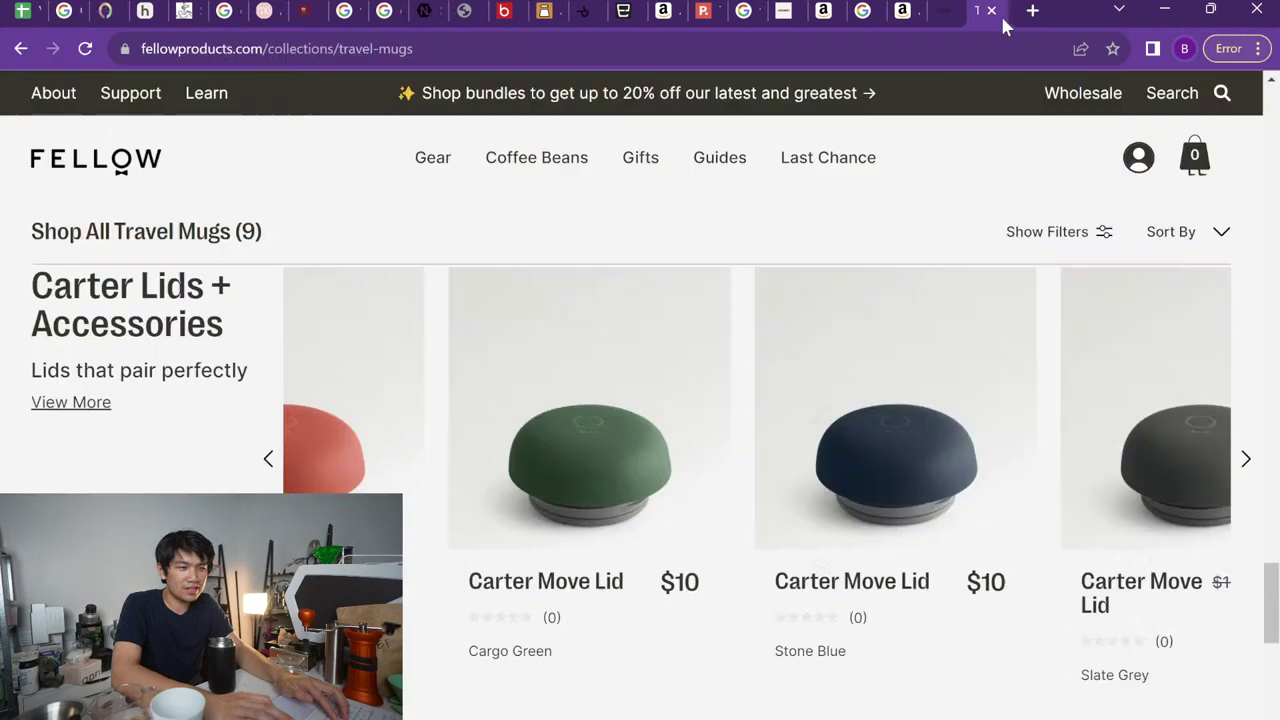
click(996, 11)
click(996, 11)
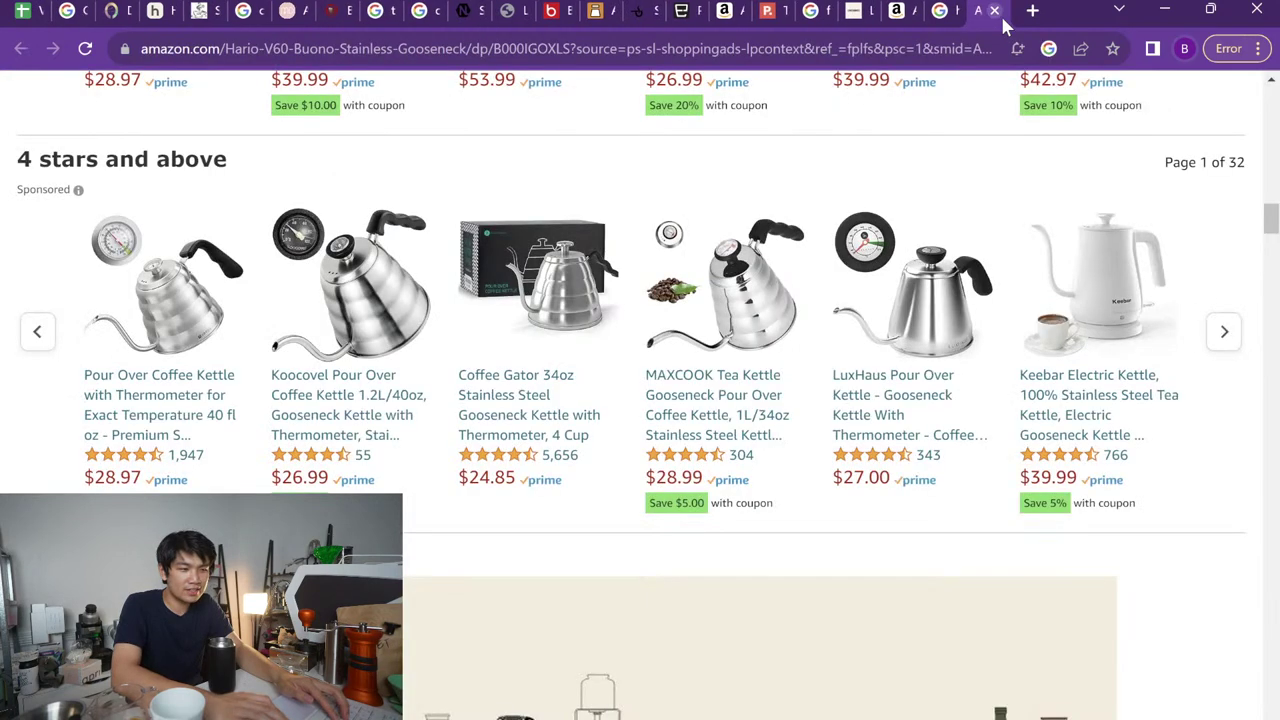
click(996, 11)
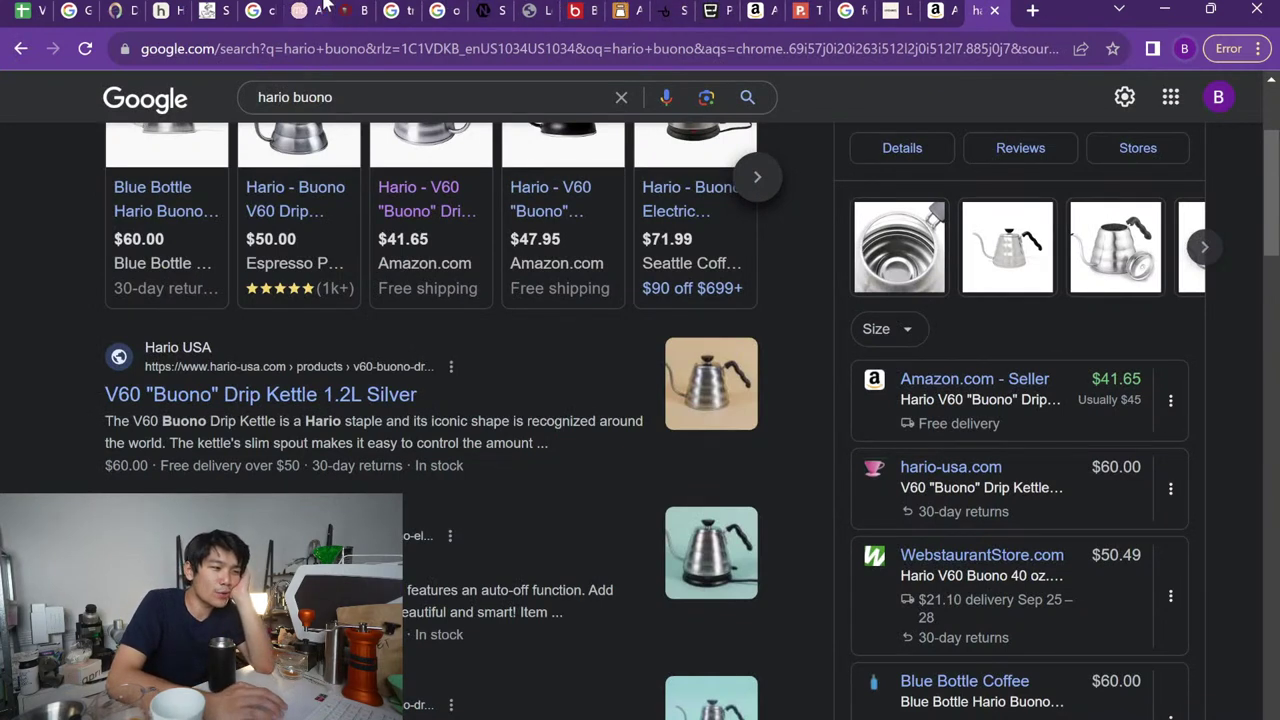
Search Google for "etikin dripper" and open the Etkin Design website from the results
click(953, 60)
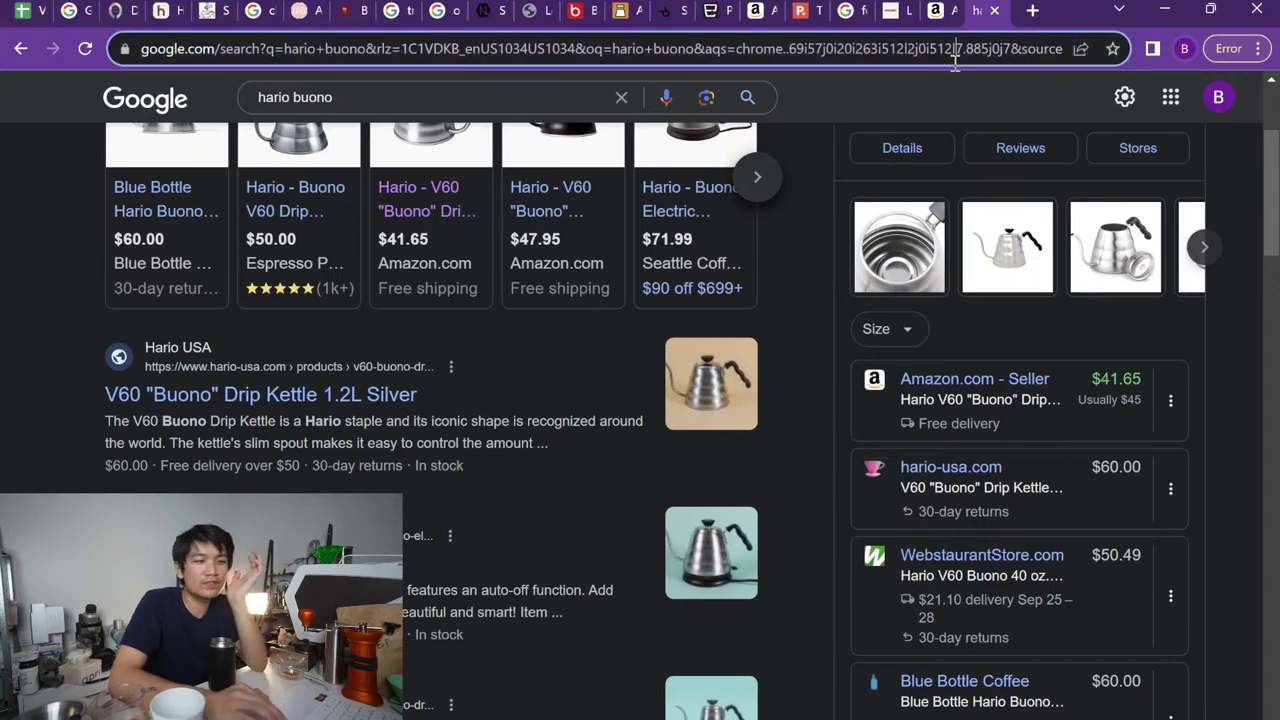
text(et)
key(Return)
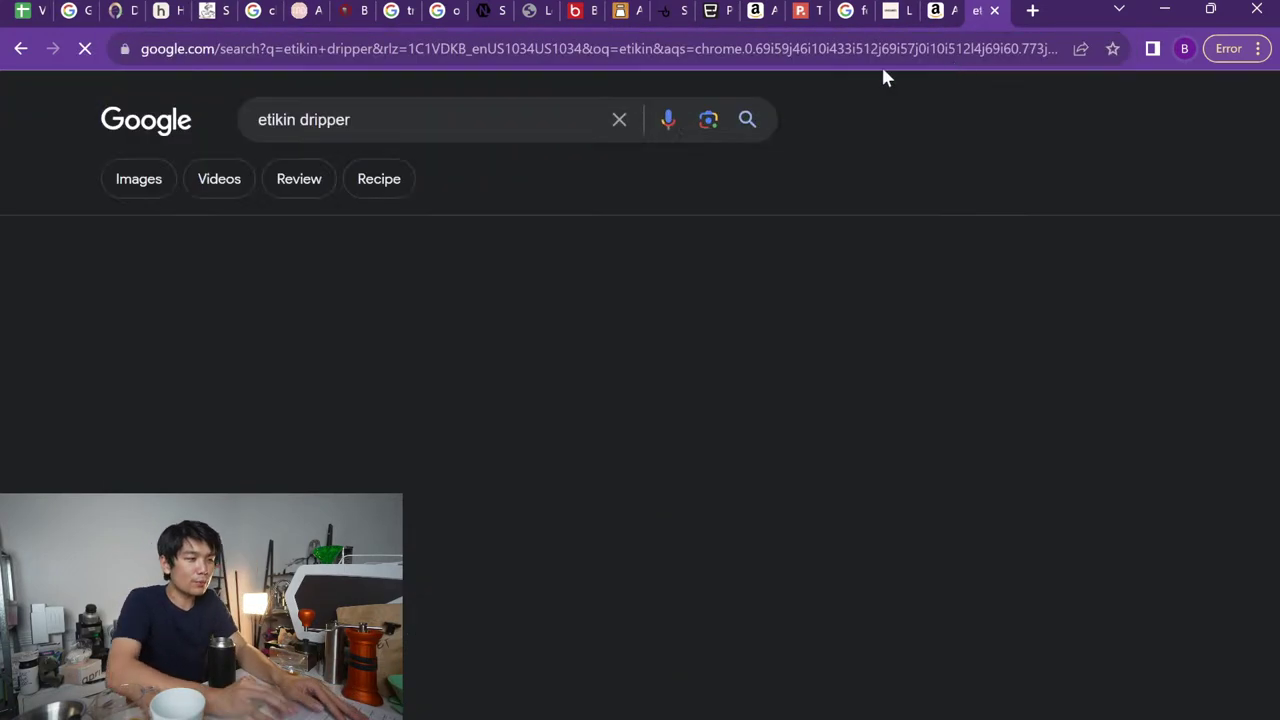
scroll(205, 350, down, 5)
scroll(212, 344, up, 2)
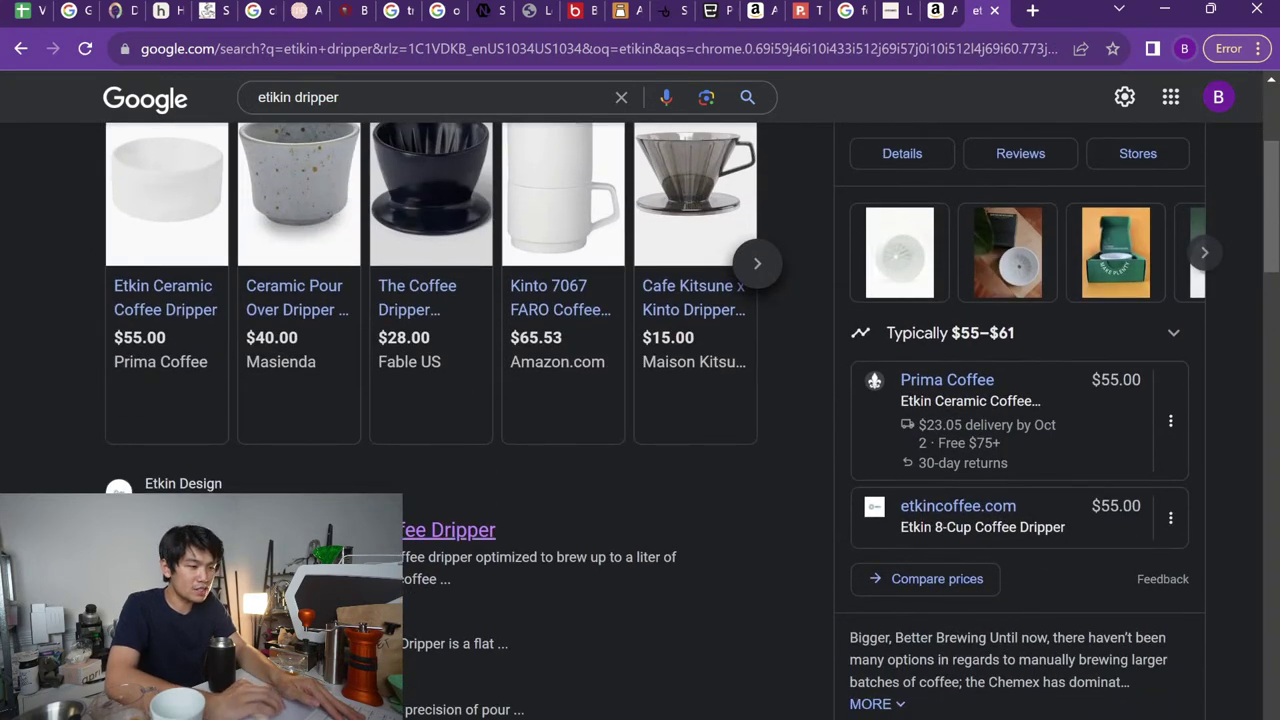
click(370, 530)
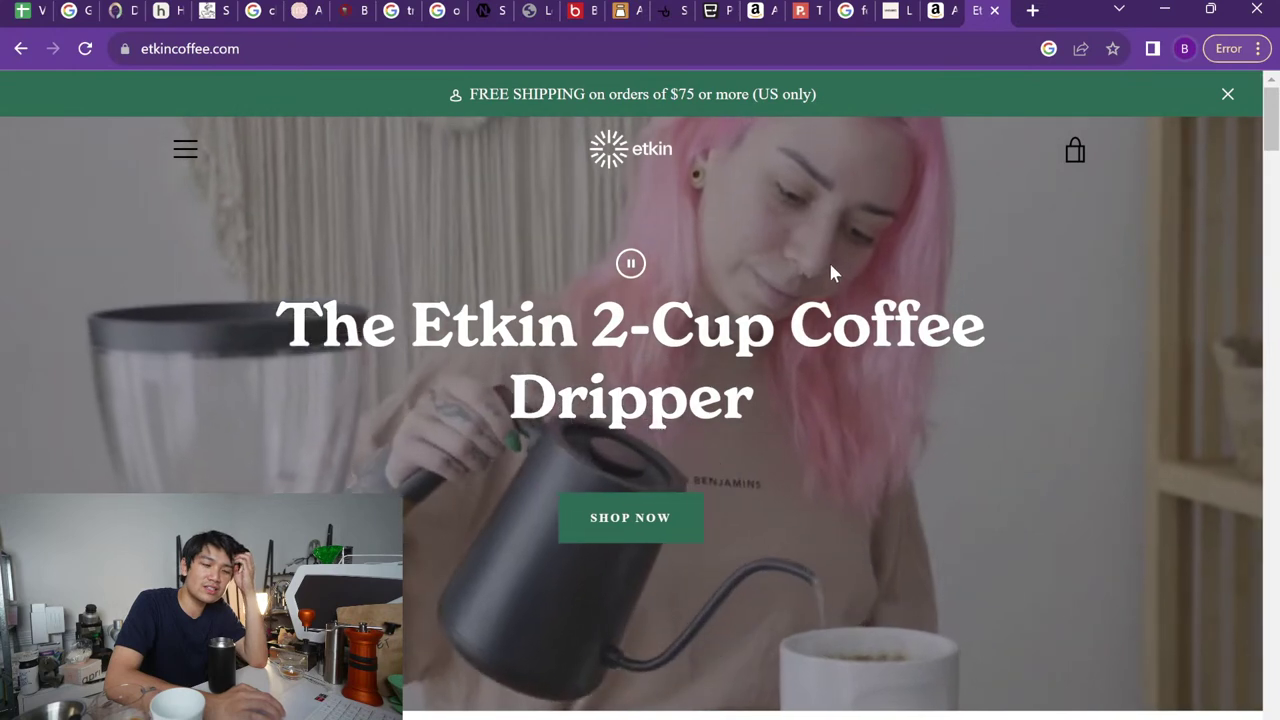
Find the Etkin 2-Cup Coffee Dripper among the popular products and read its price, description and dimensions
scroll(787, 352, down, 6)
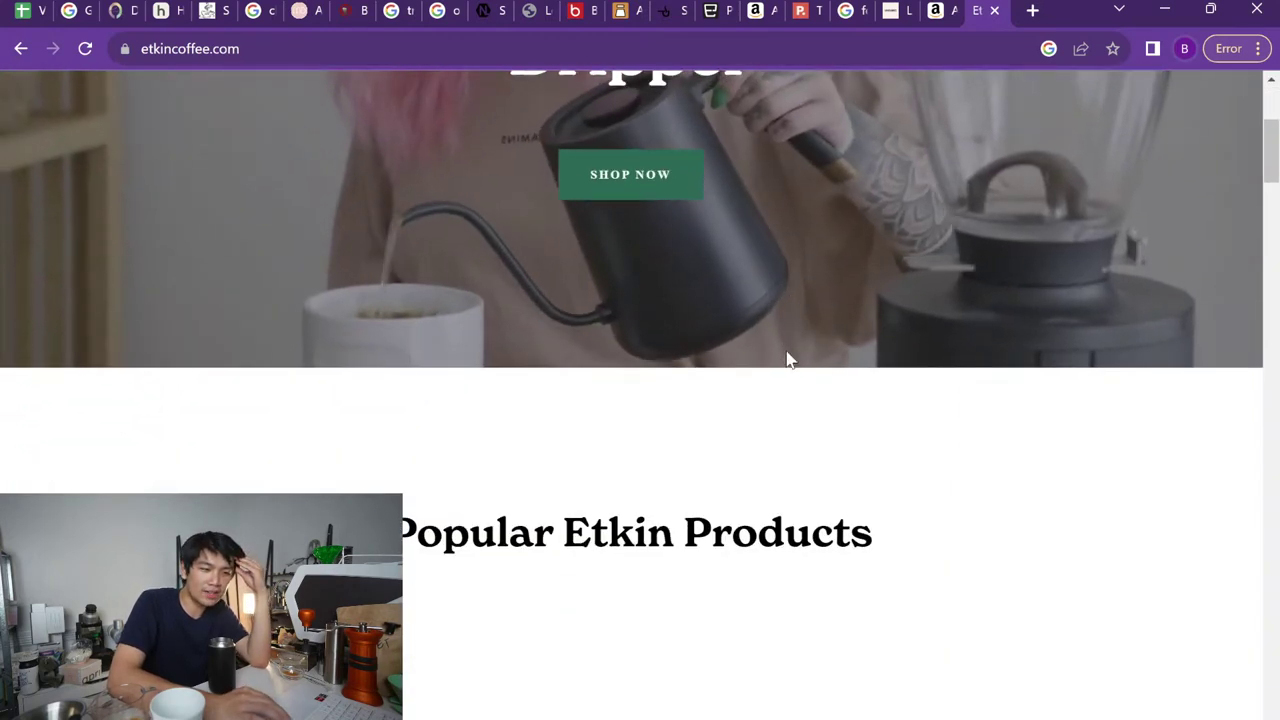
scroll(788, 360, down, 1)
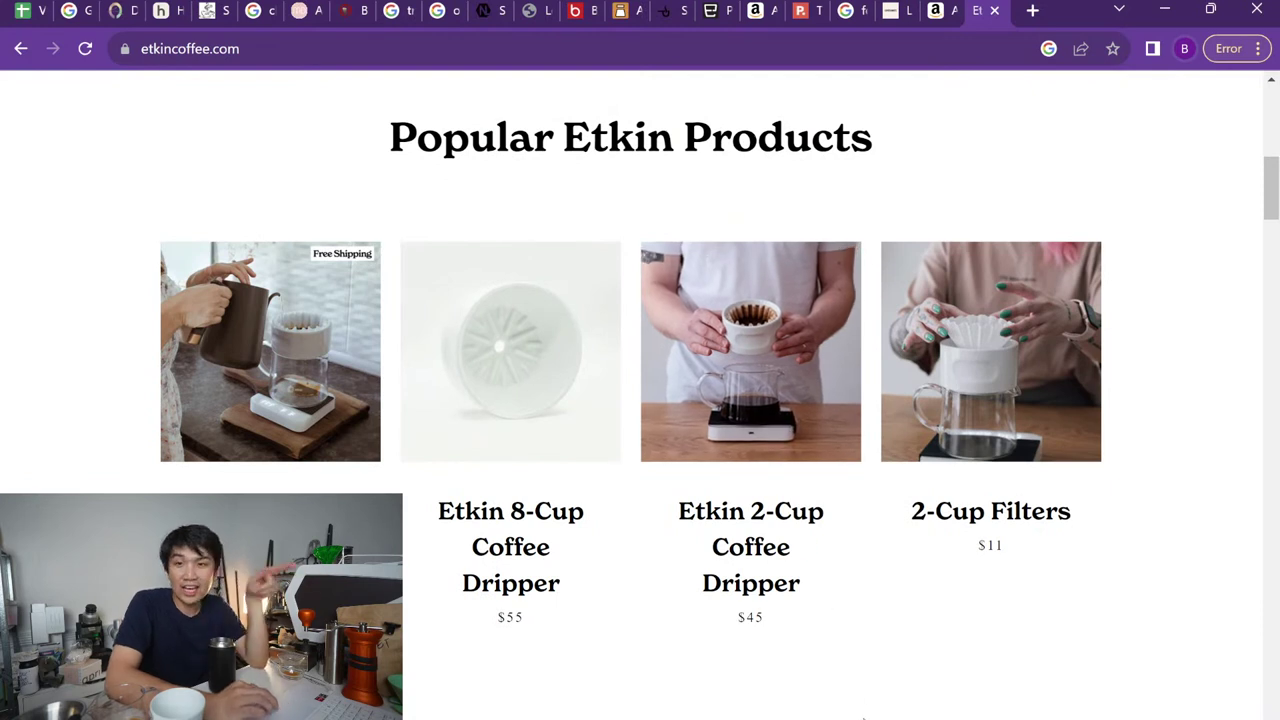
click(786, 480)
scroll(1011, 409, down, 3)
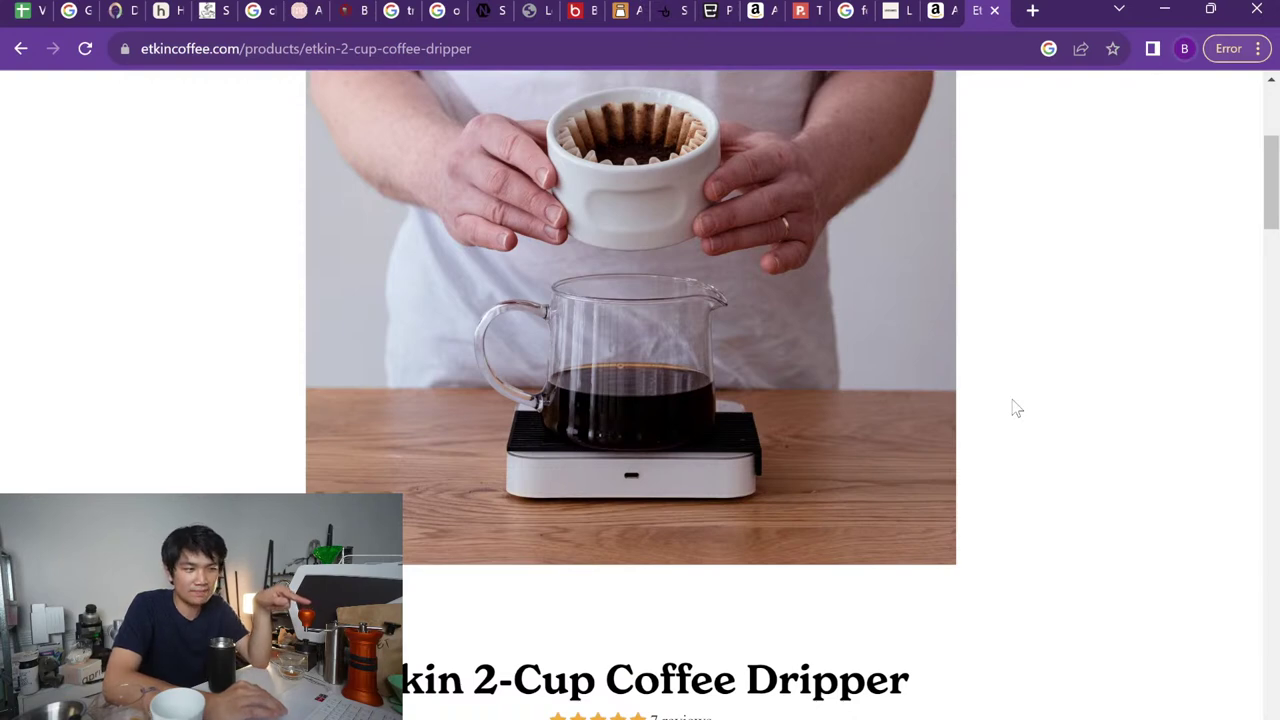
scroll(1016, 407, down, 6)
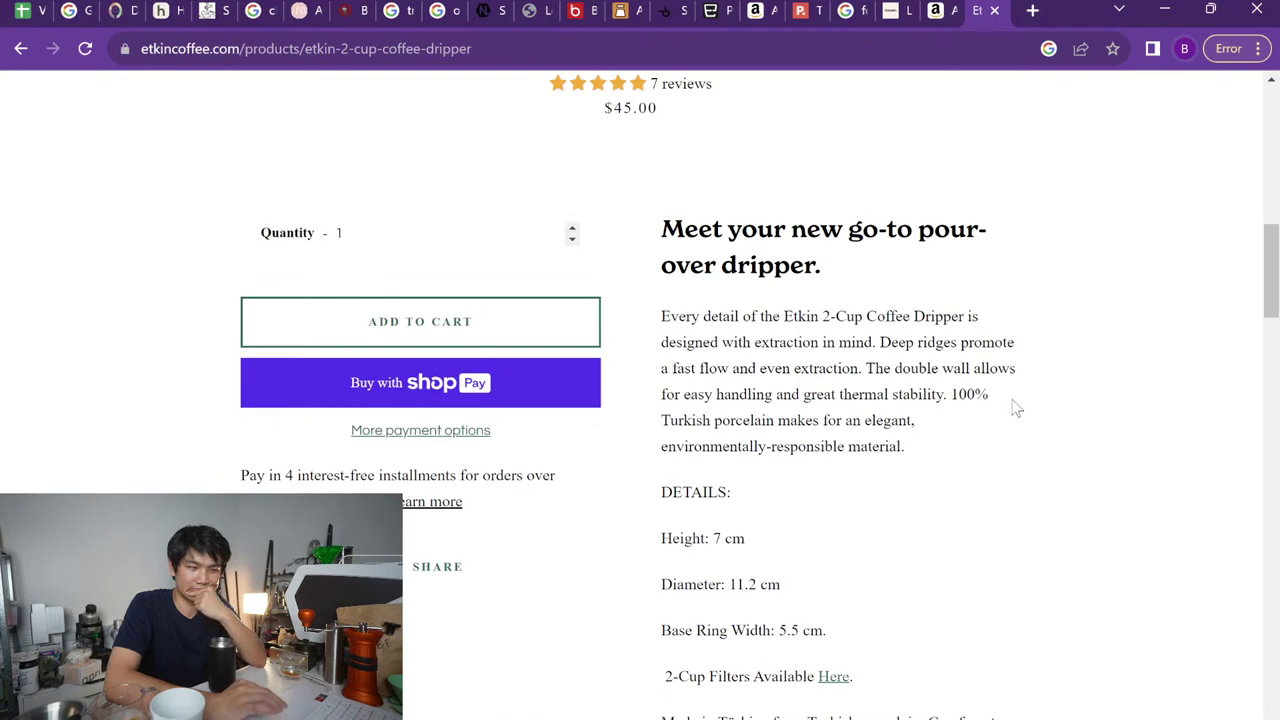
scroll(1016, 407, down, 3)
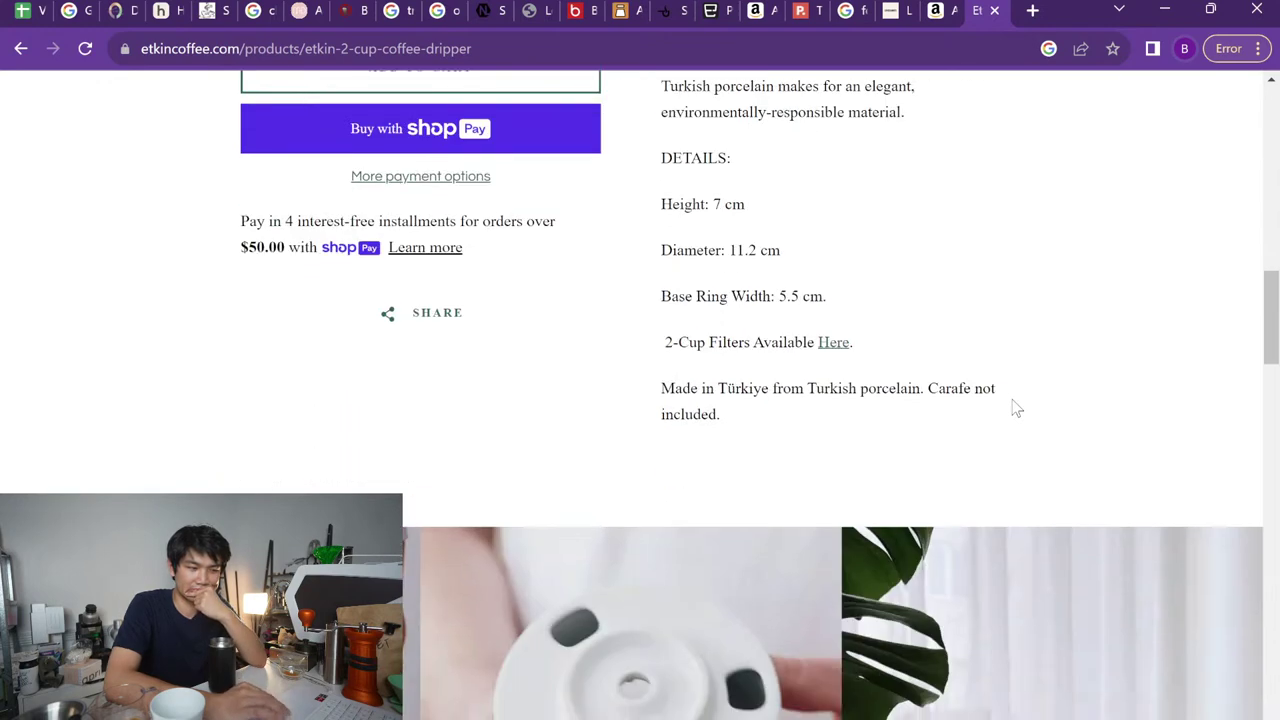
Check the product page of the 2-Cup Filters and return to the dripper's photo gallery
click(838, 336)
scroll(1008, 368, down, 10)
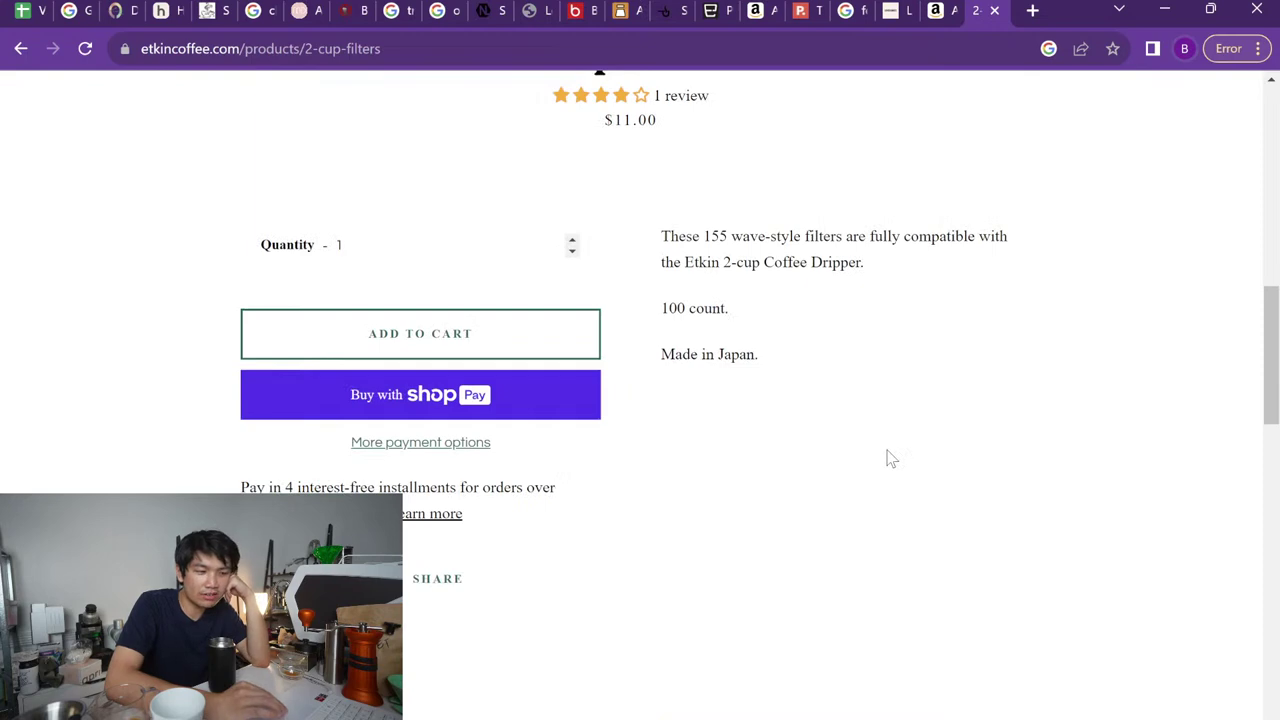
scroll(887, 458, left, 5)
scroll(887, 458, down, 4)
scroll(887, 458, up, 3)
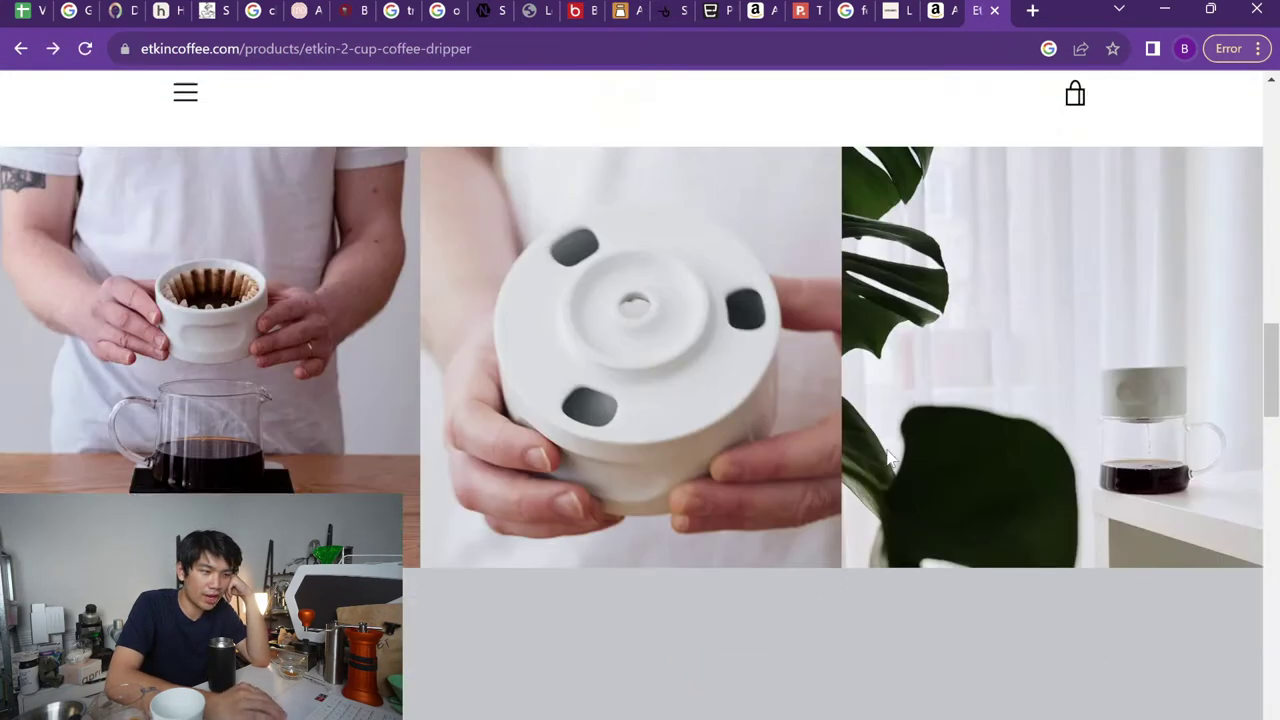
View enlarged photos of the dripper's underside and ribbed interior, and return to its main product photo
click(566, 300)
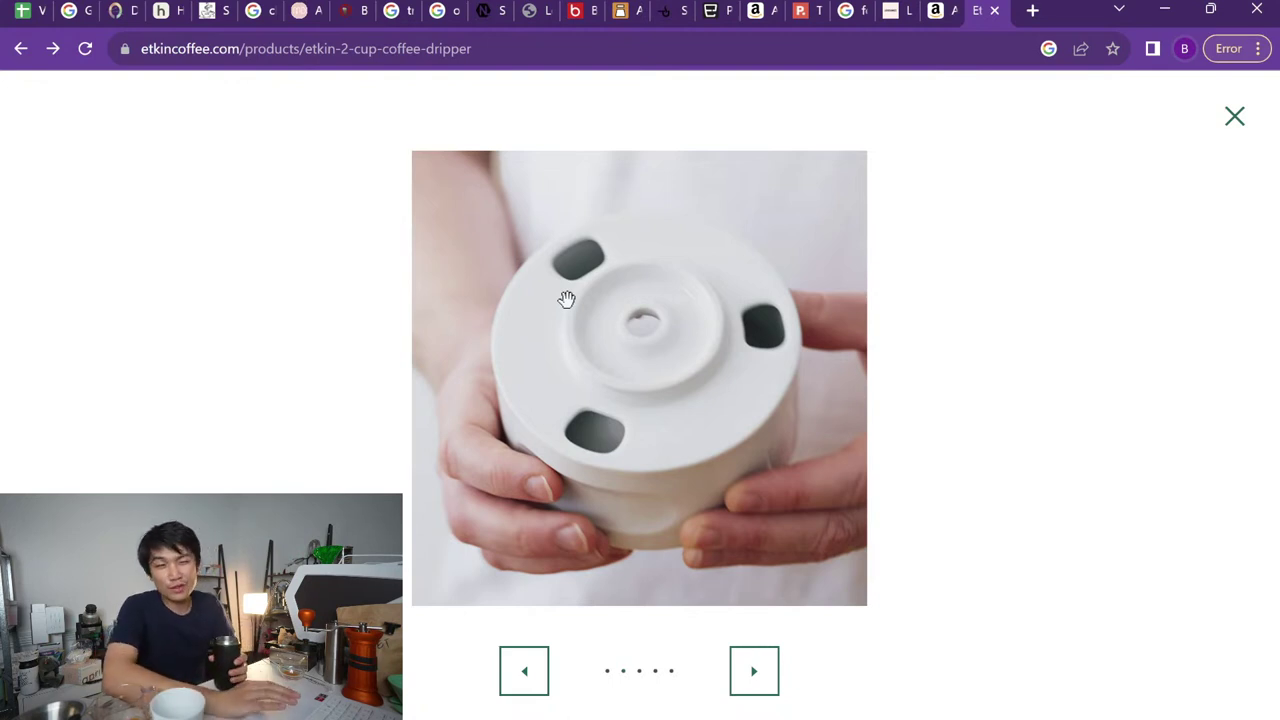
click(250, 425)
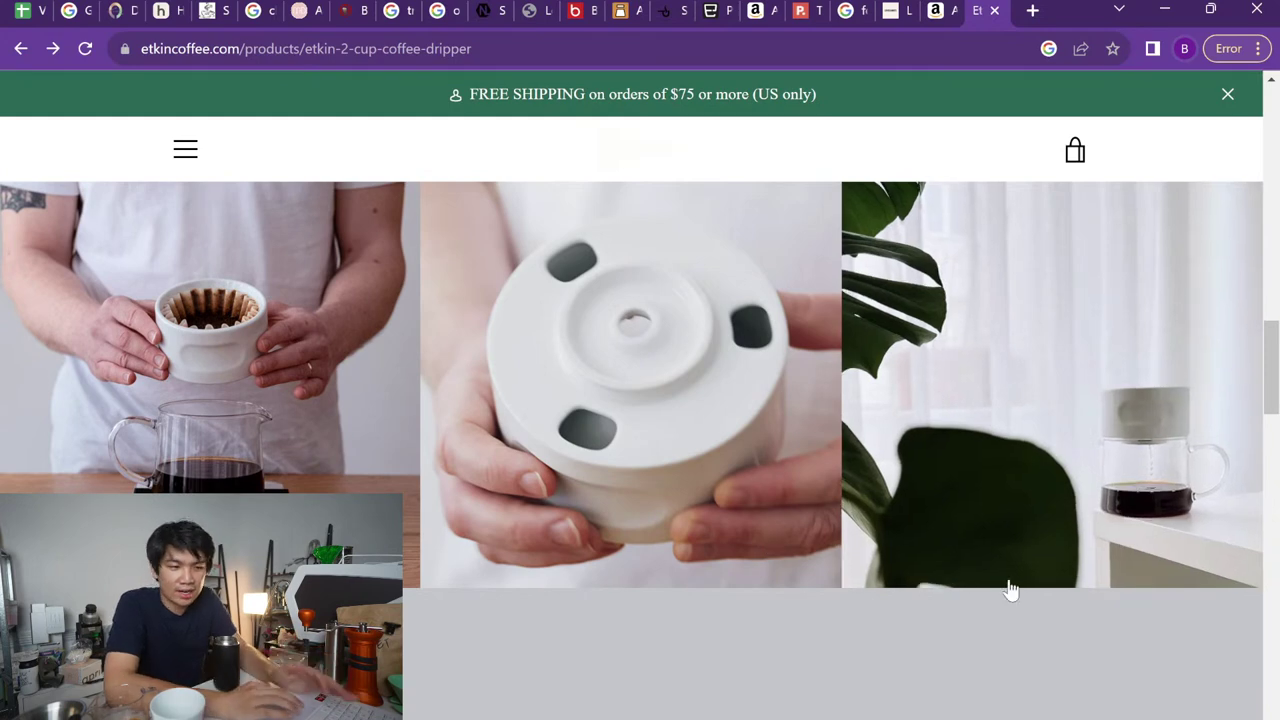
scroll(1104, 515, down, 1)
scroll(1104, 515, down, 8)
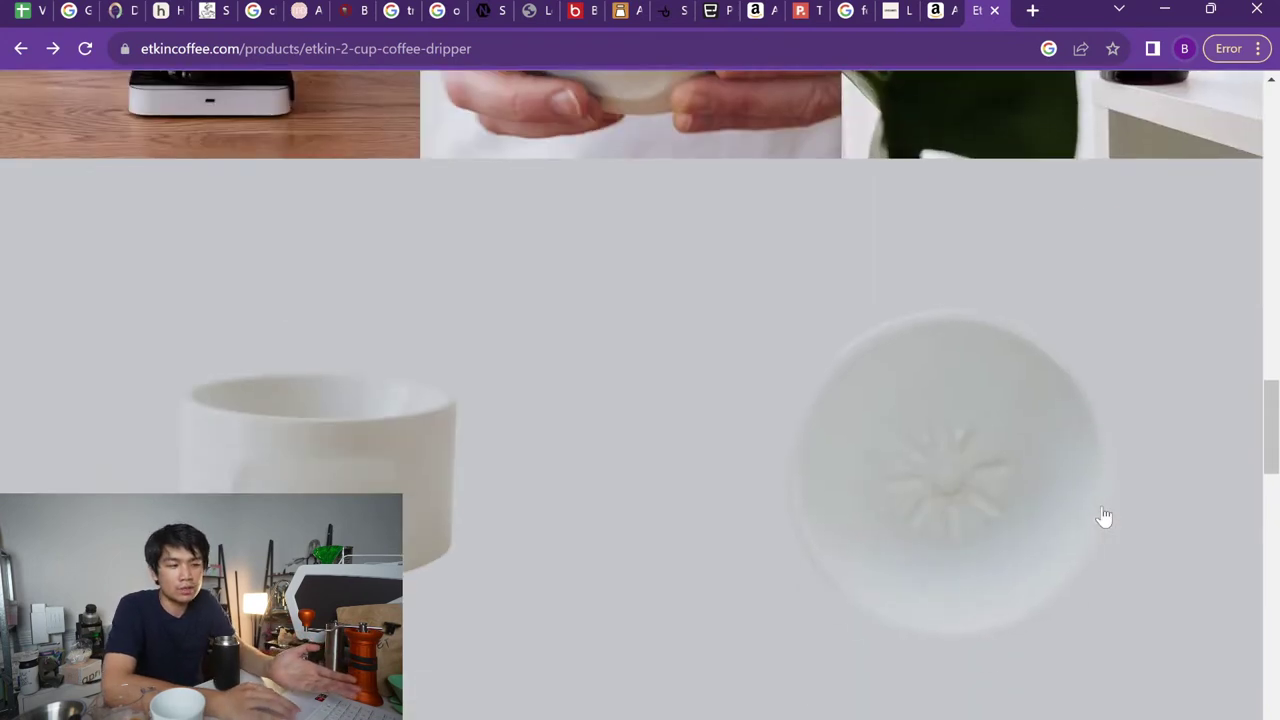
scroll(1103, 514, up, 3)
click(993, 472)
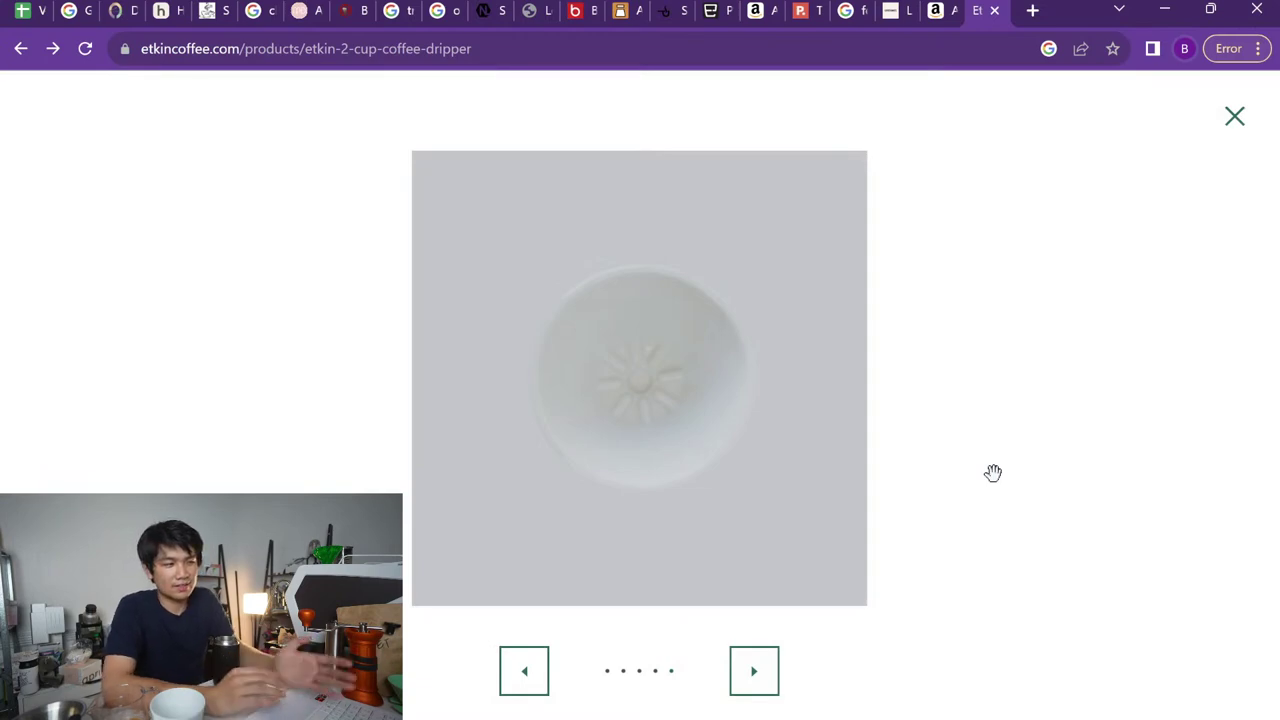
click(993, 472)
scroll(994, 487, up, 6)
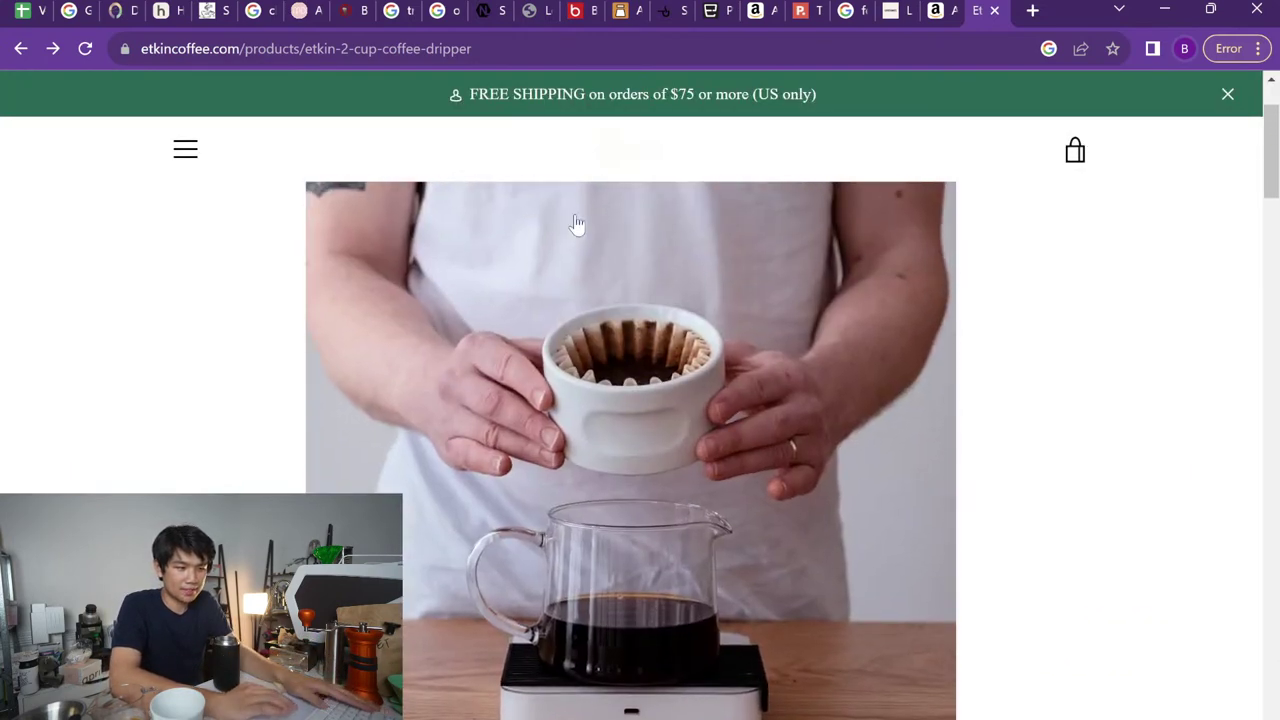
Switch back to the Value Rankings spreadsheet and add "Breville Knockbox" below Purist in cell G39
key(ctrl+1)
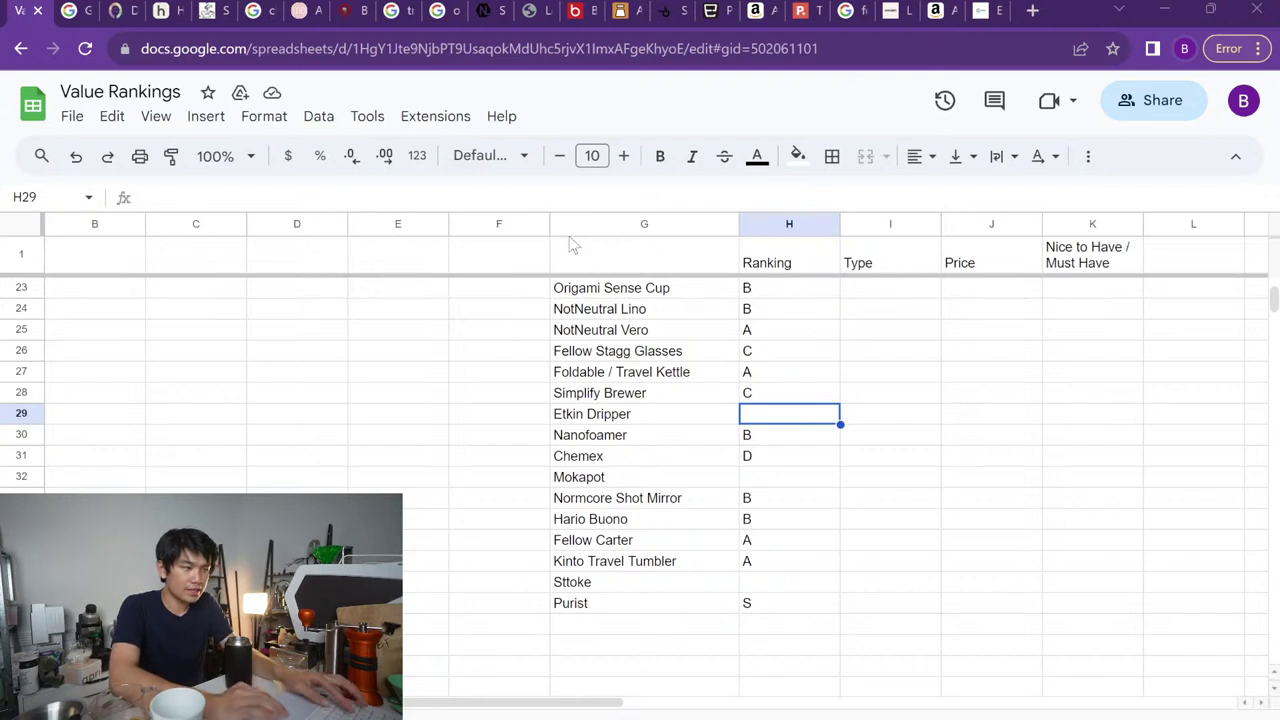
scroll(698, 510, down, 2)
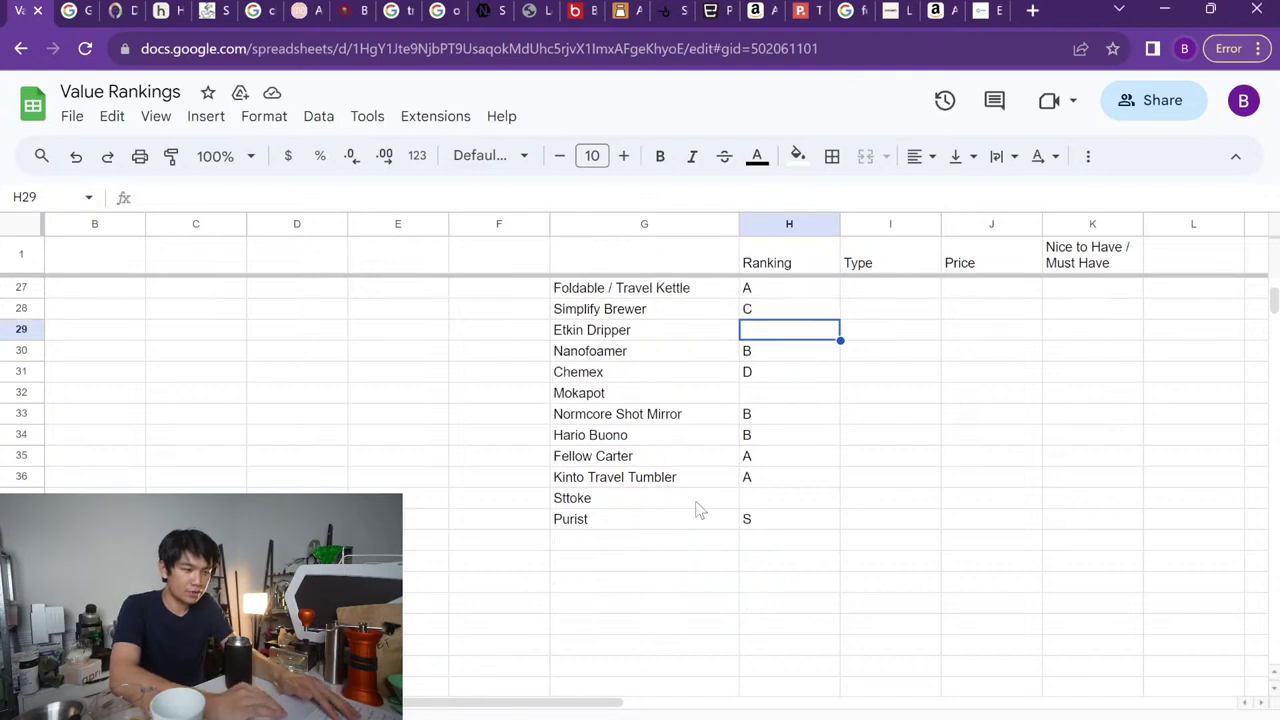
click(630, 540)
text(Breville Knockbox)
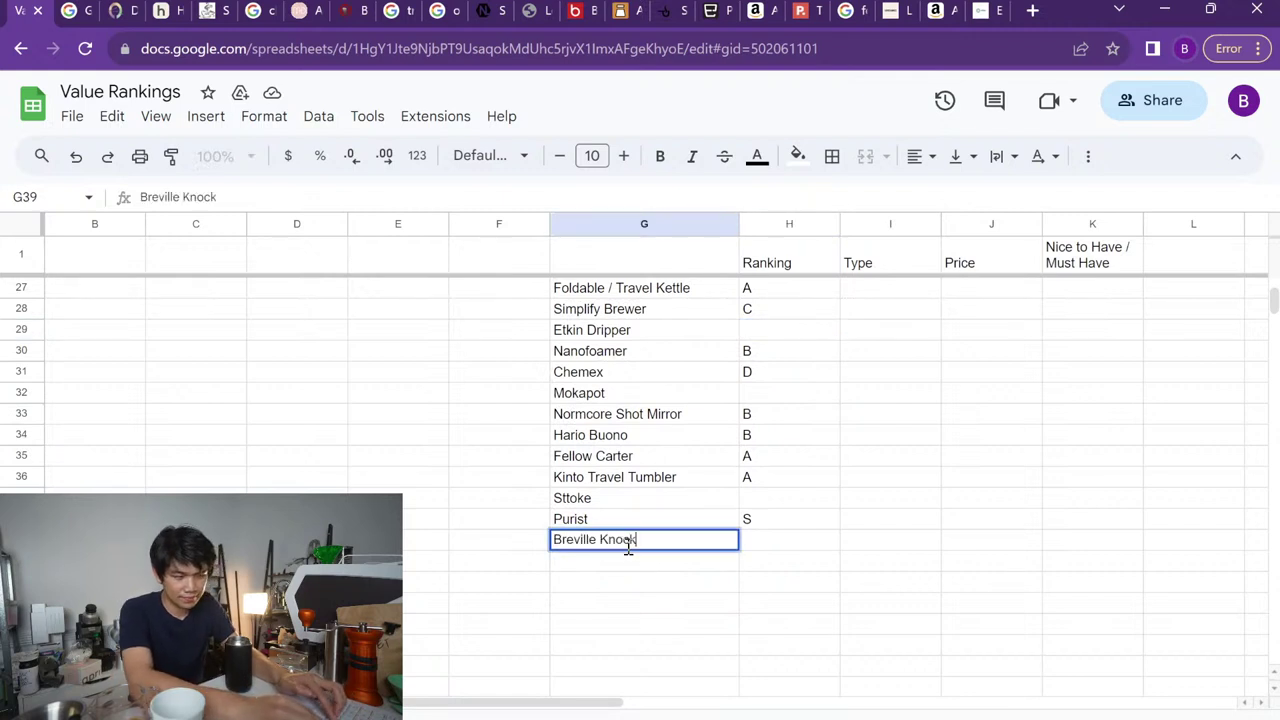
key(Return)
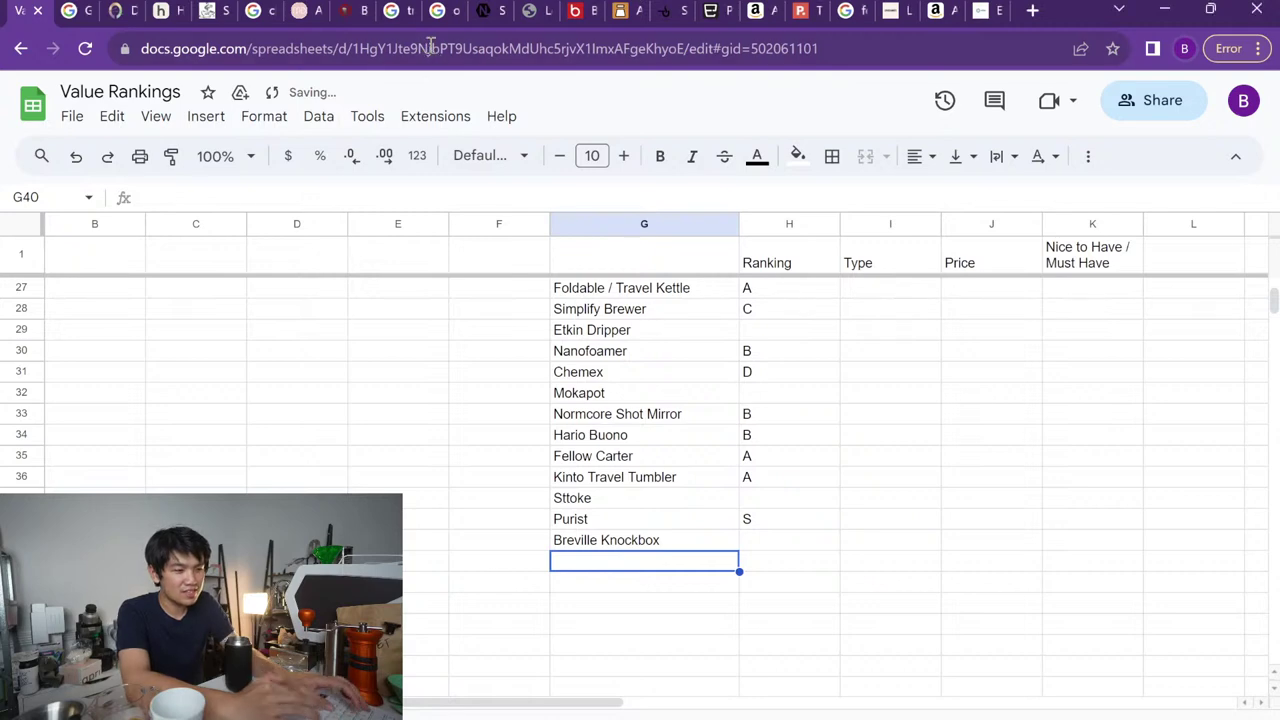
Open breville.com/us/en/parts-accessories/accessories/bcb100.html in a new tab and look over the Knock Box product page
key(ctrl+t)
text(https://www.breville.com/us/en/parts-accessories/accessories/bcb100.html)
key(Return)
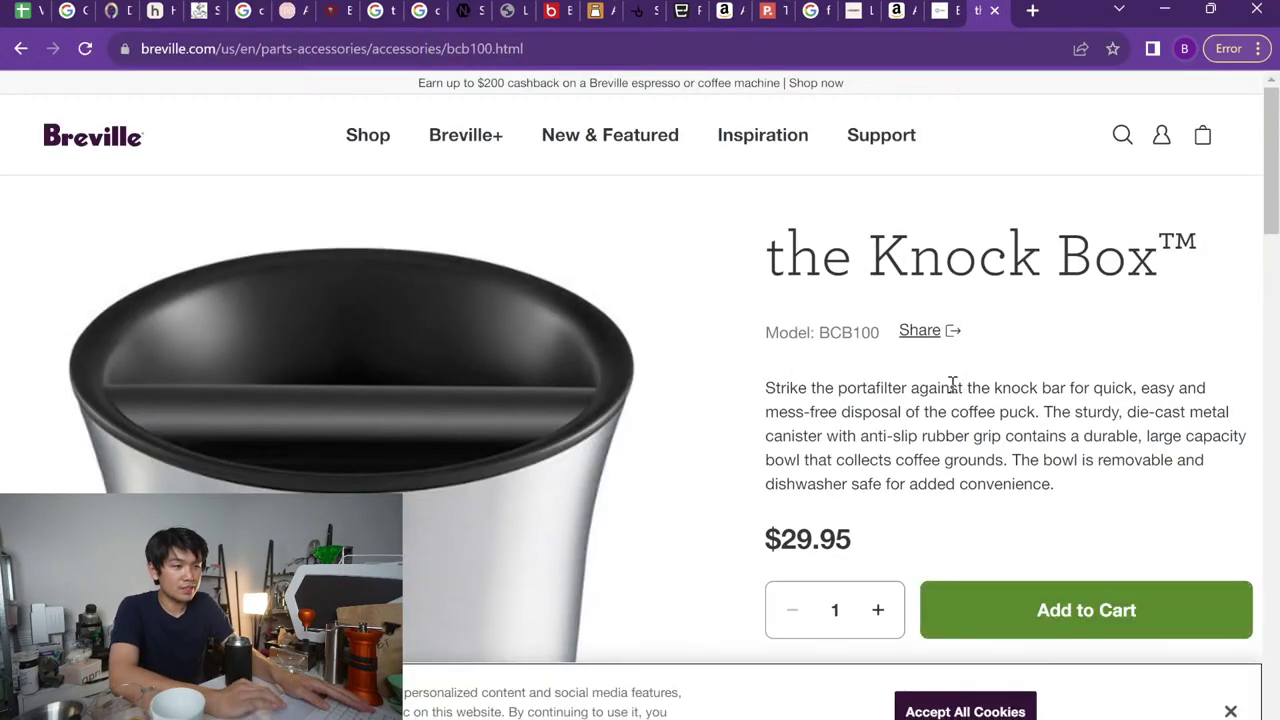
scroll(951, 385, down, 3)
scroll(951, 391, down, 8)
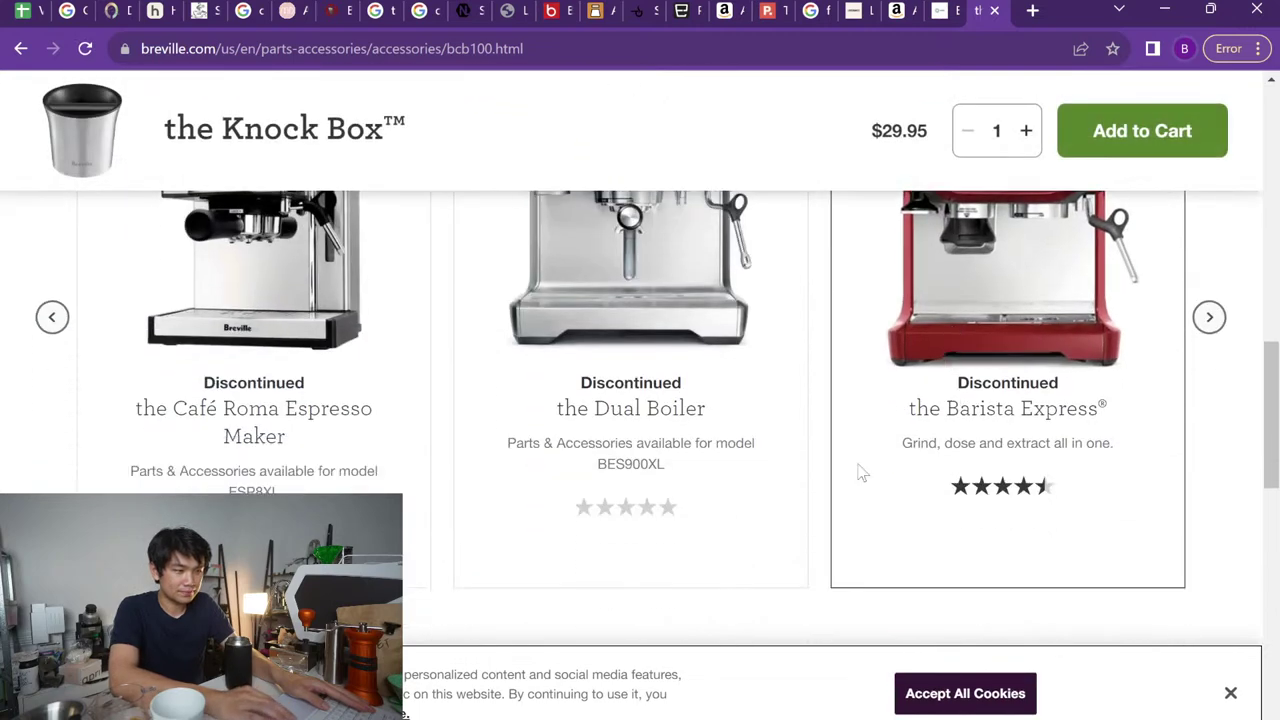
scroll(731, 516, up, 1)
scroll(731, 516, down, 1)
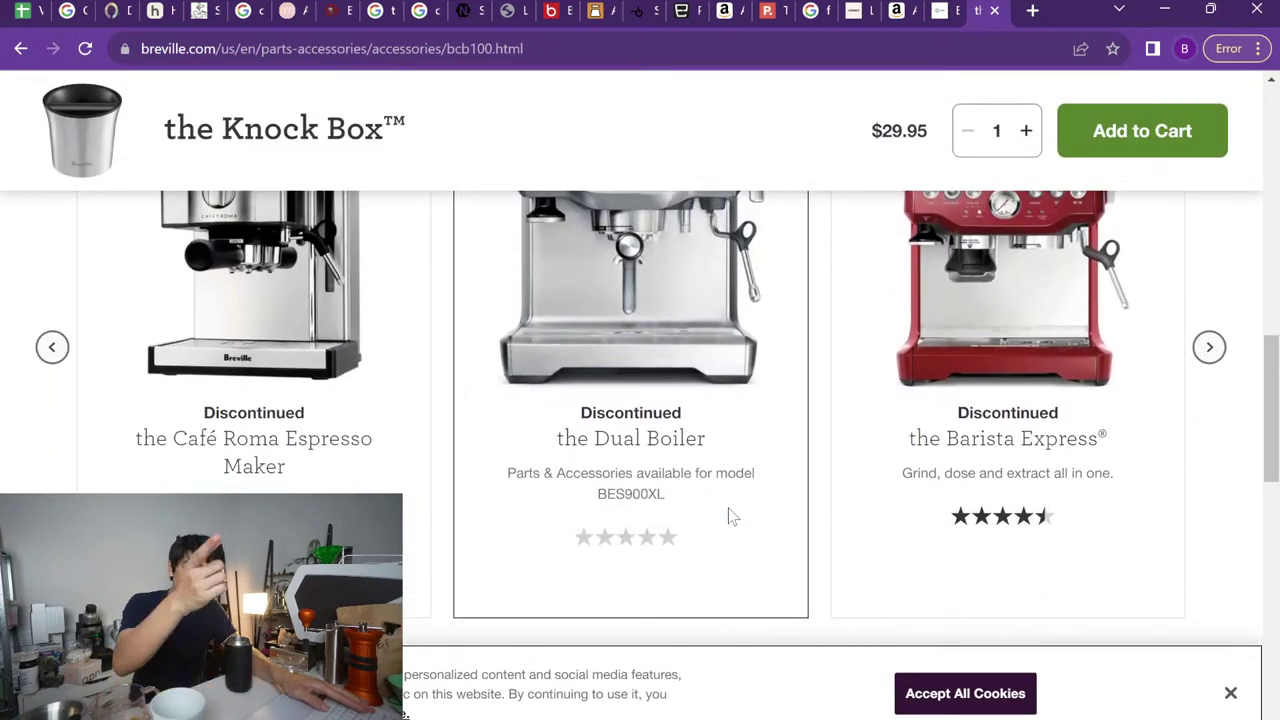
scroll(728, 516, down, 4)
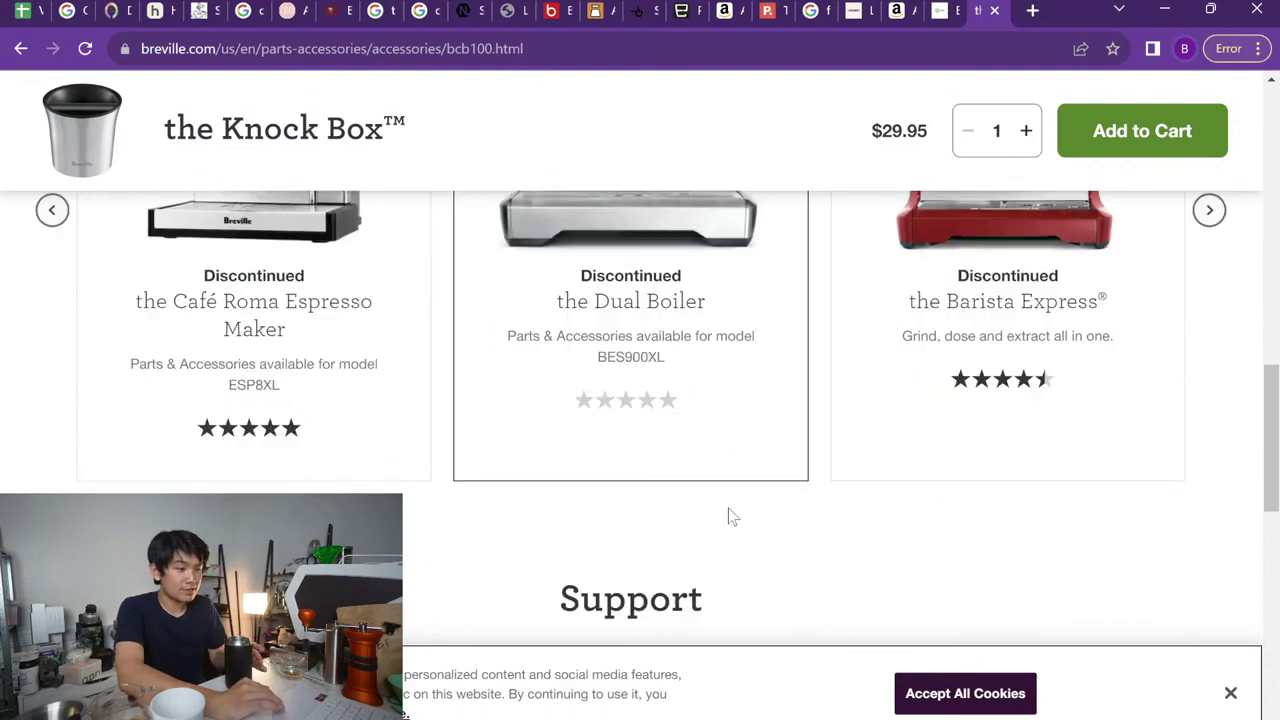
Return to the Value Rankings spreadsheet and change the Nanofoamer's ranking to C in cell H30
click(16, 8)
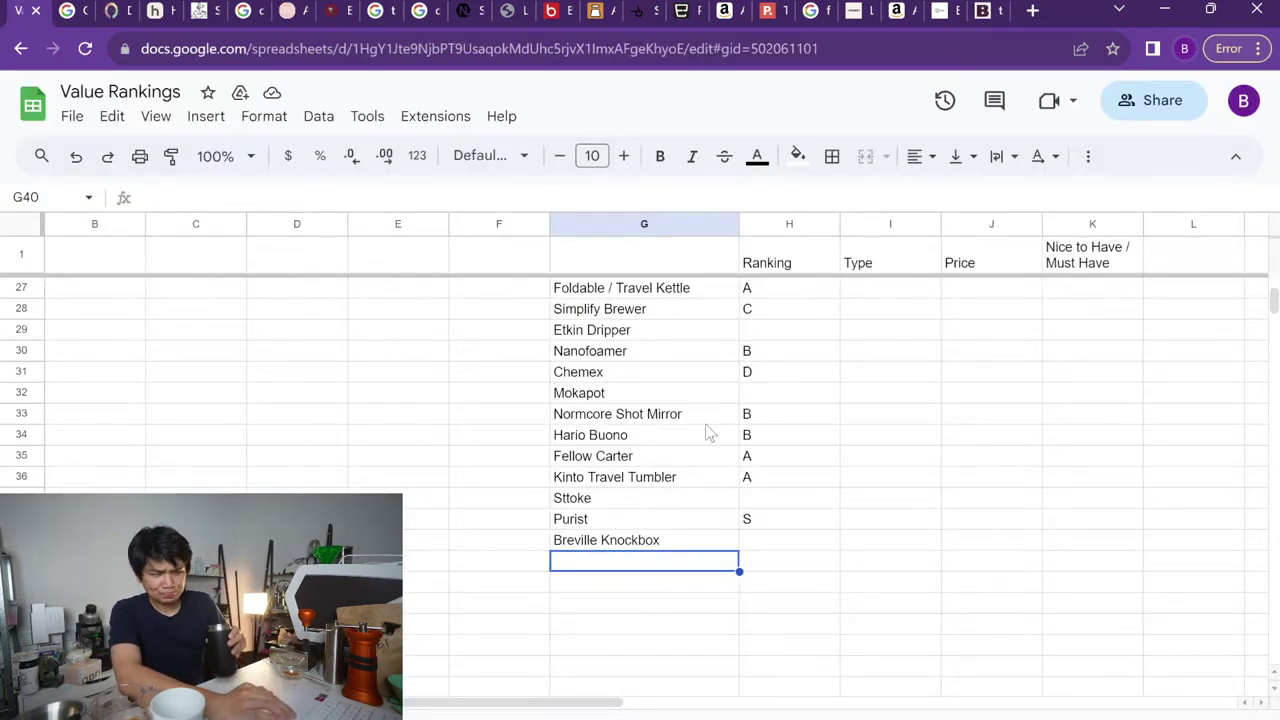
scroll(707, 432, up, 1)
scroll(775, 530, up, 2)
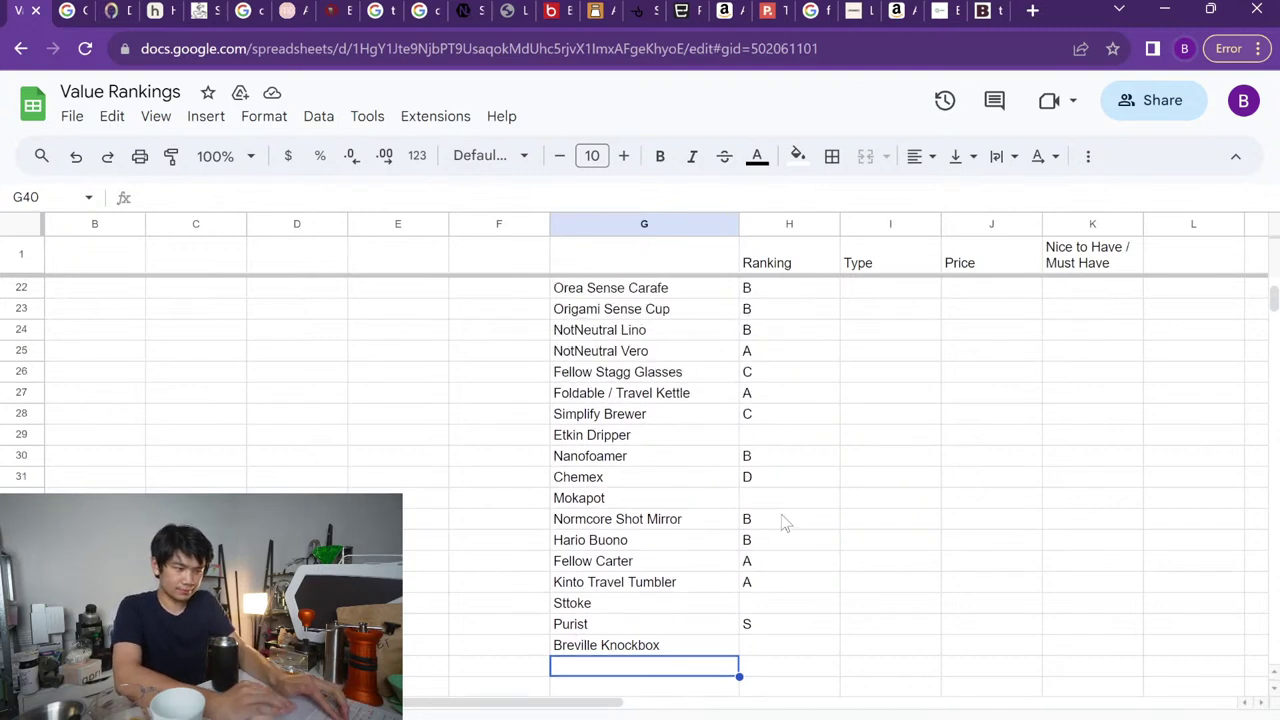
click(748, 463)
text(C)
key(Up)
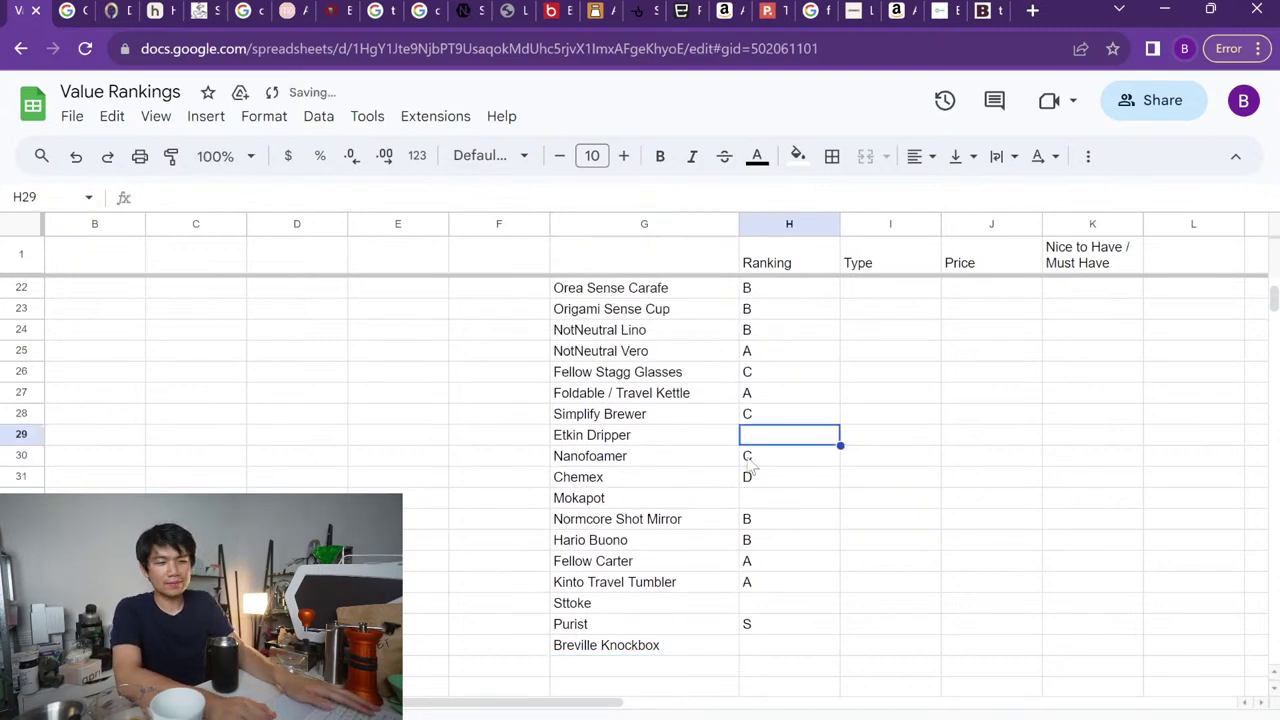
Set the Etkin Dripper's ranking to C in cell H29
click(748, 458)
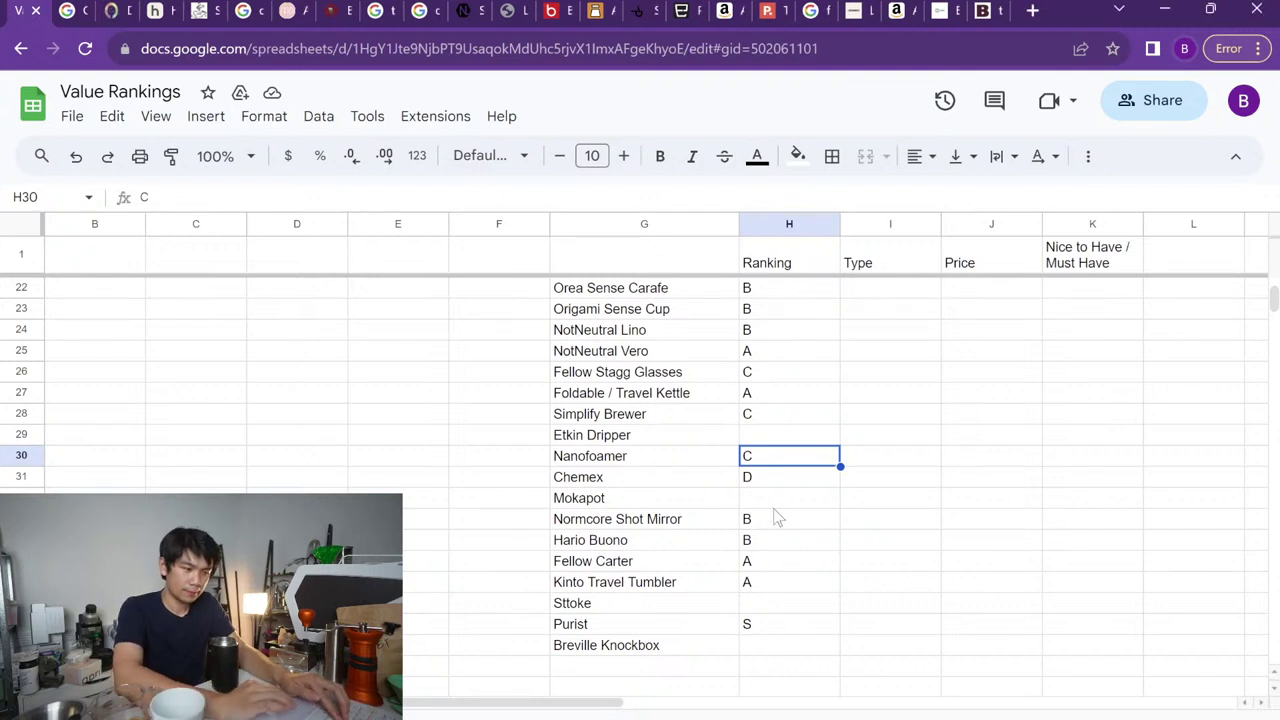
key(Up)
key(Up)
key(Down)
text(C)
key(Return)
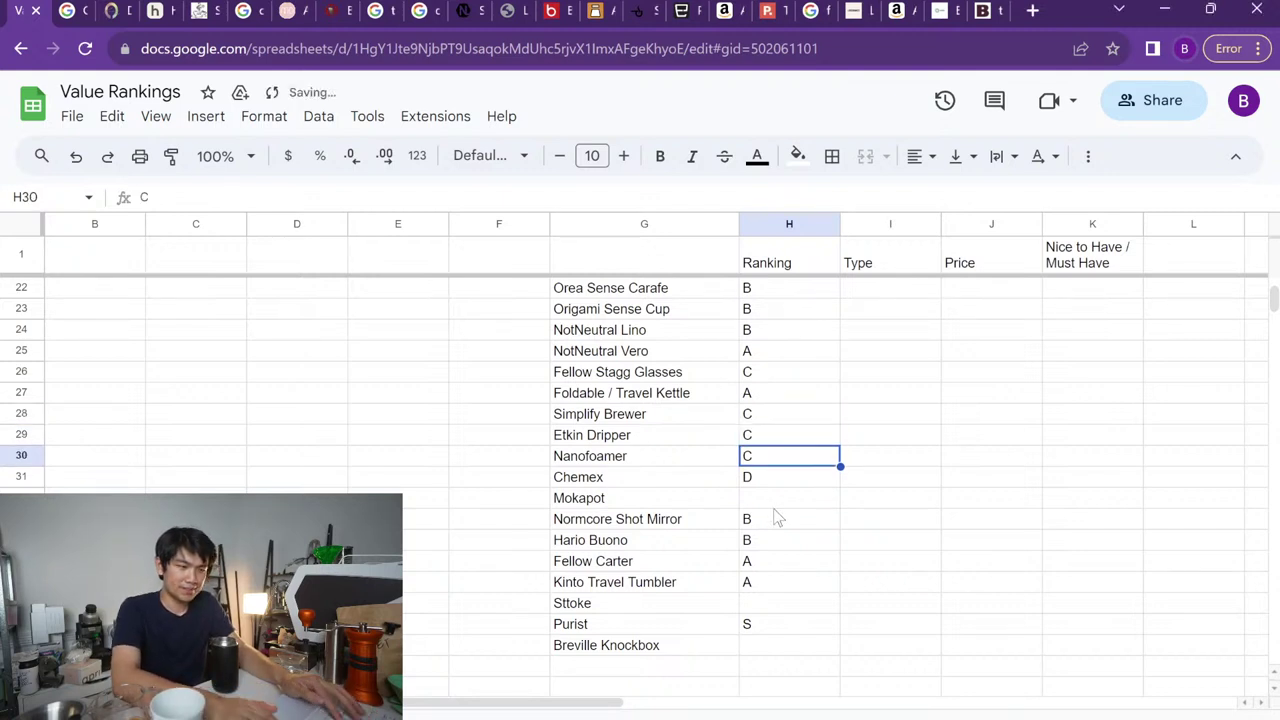
key(Up)
key(Up)
key(Down)
key(Down)
key(Up)
key(Up)
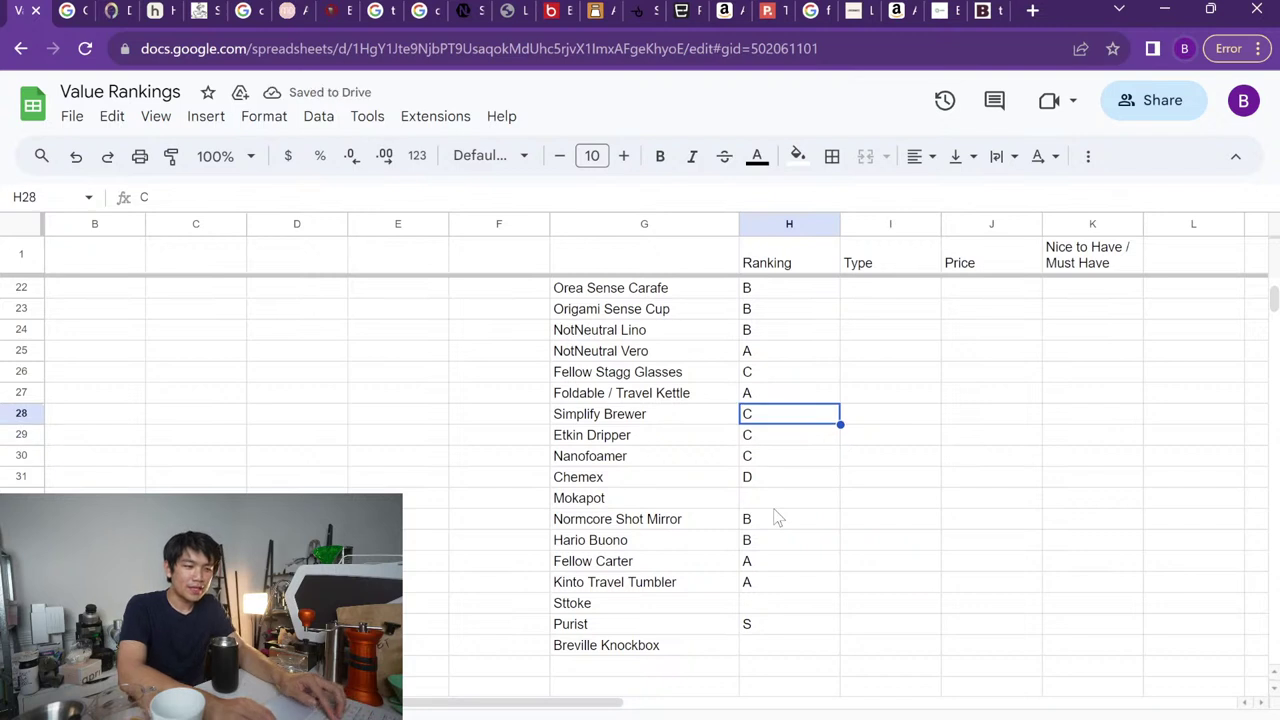
Switch back to the Breville Knock Box page and open the store's Coffee & Espresso accessories listing
key(shift+Down)
key(shift+Down)
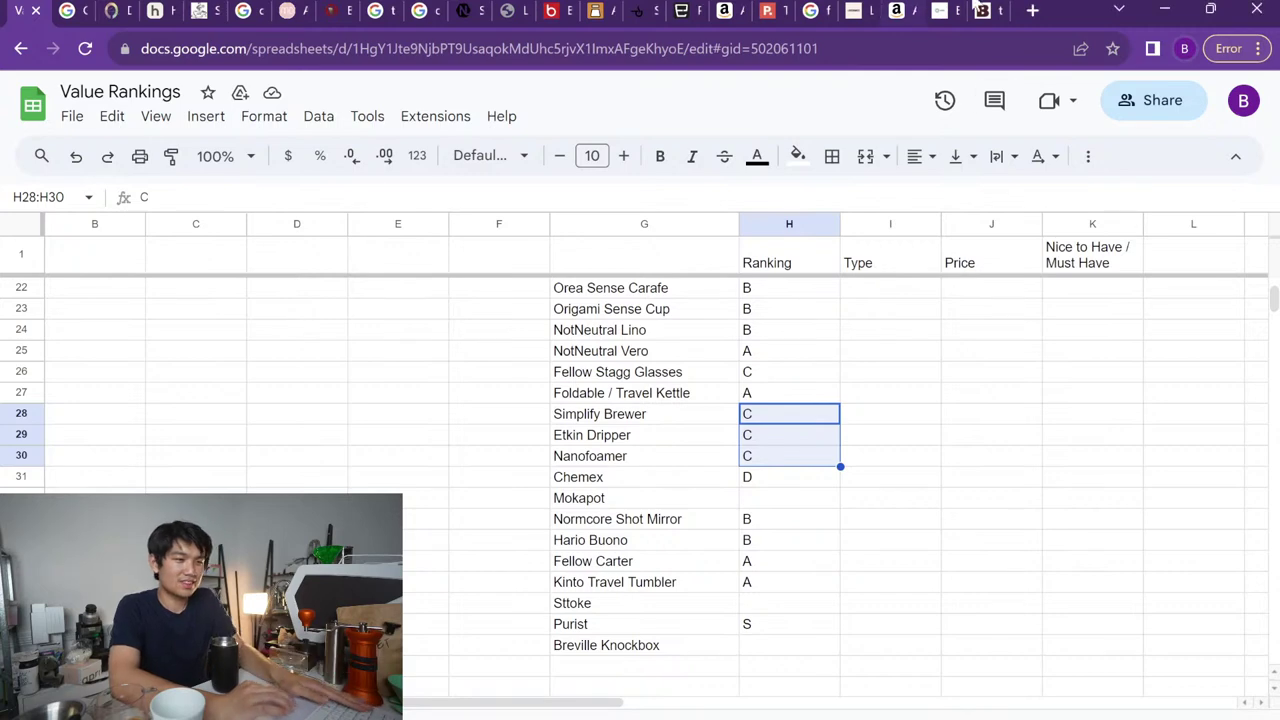
click(968, 10)
scroll(856, 161, up, 10)
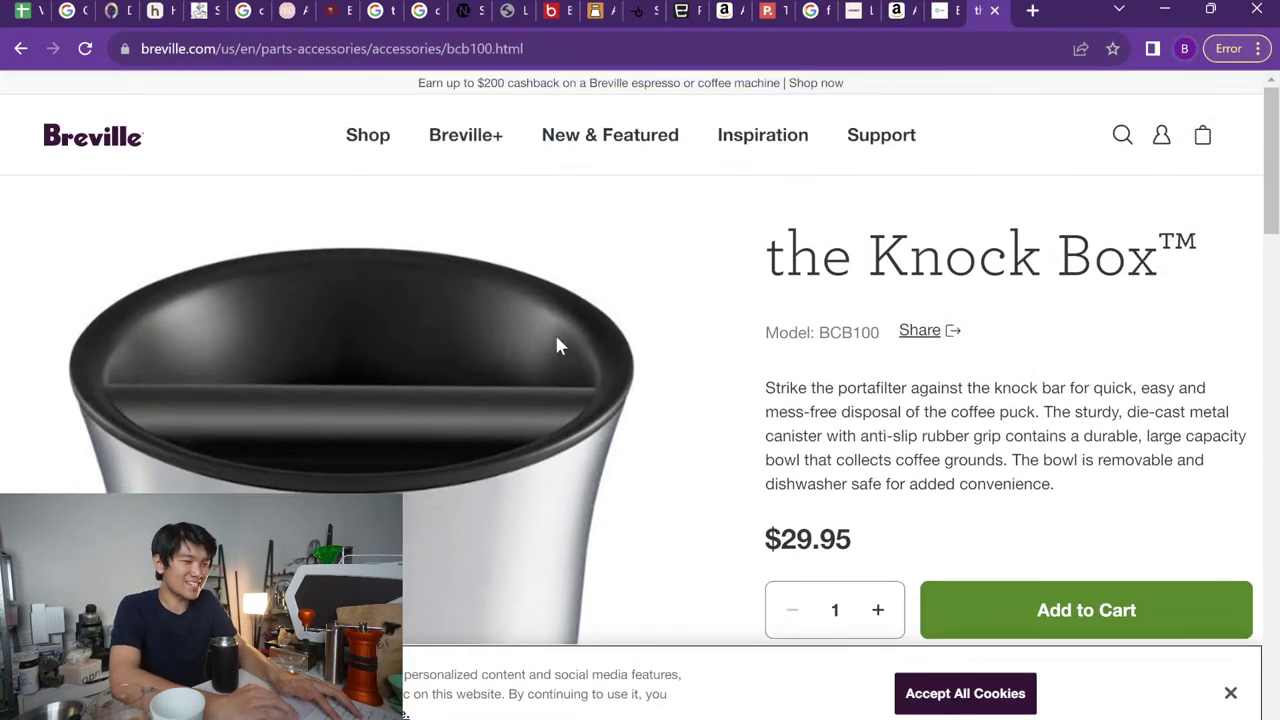
click(372, 147)
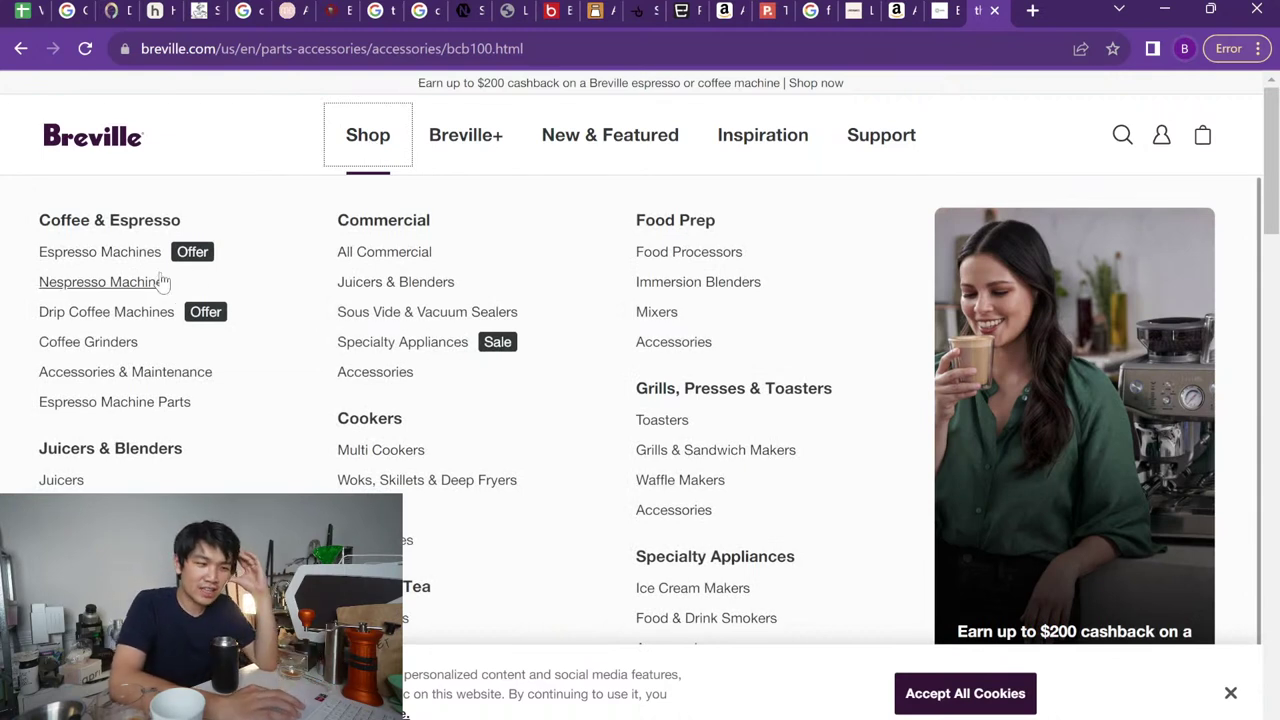
click(160, 372)
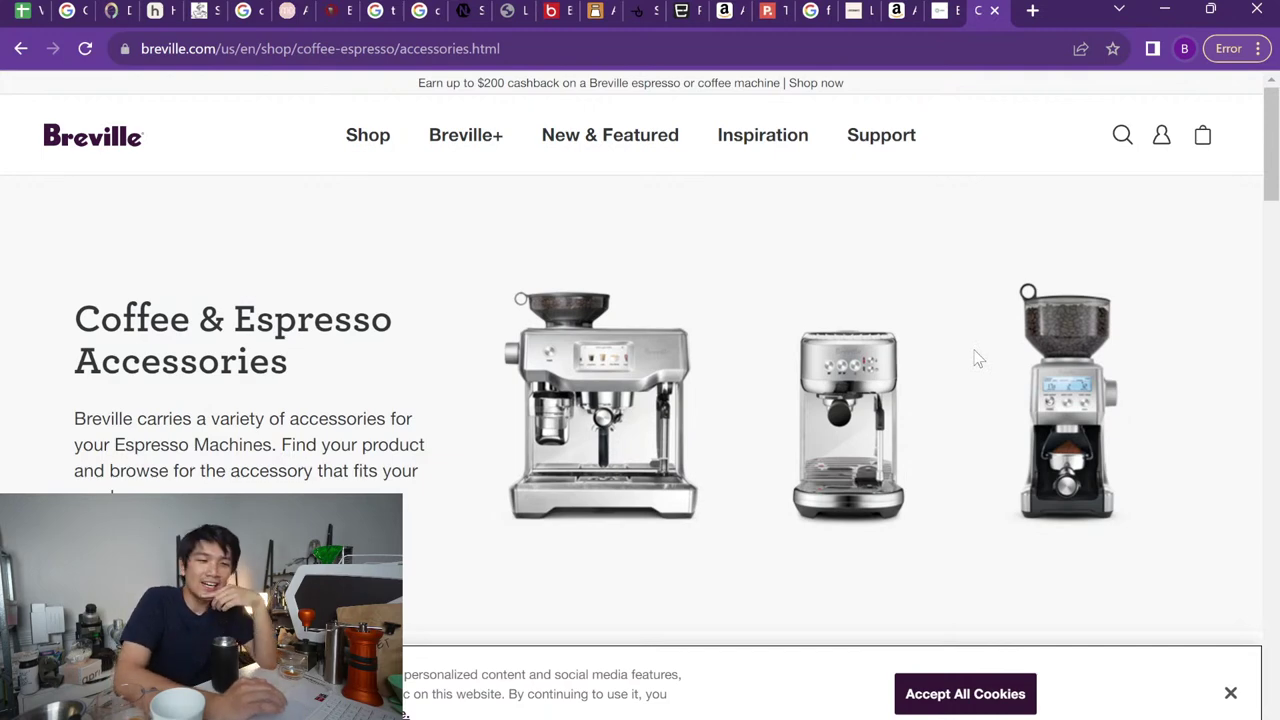
Browse the Breville accessories and open the Puck Sucker product page
scroll(977, 358, down, 5)
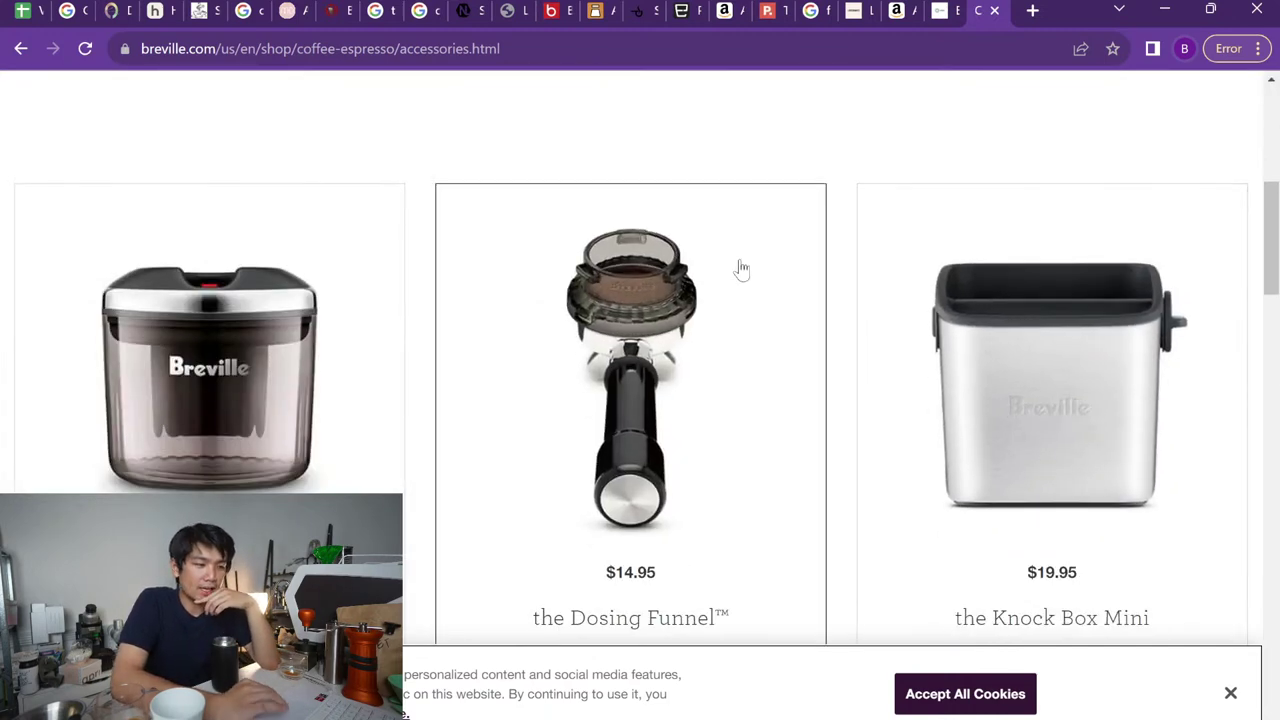
scroll(741, 268, down, 4)
scroll(737, 269, up, 2)
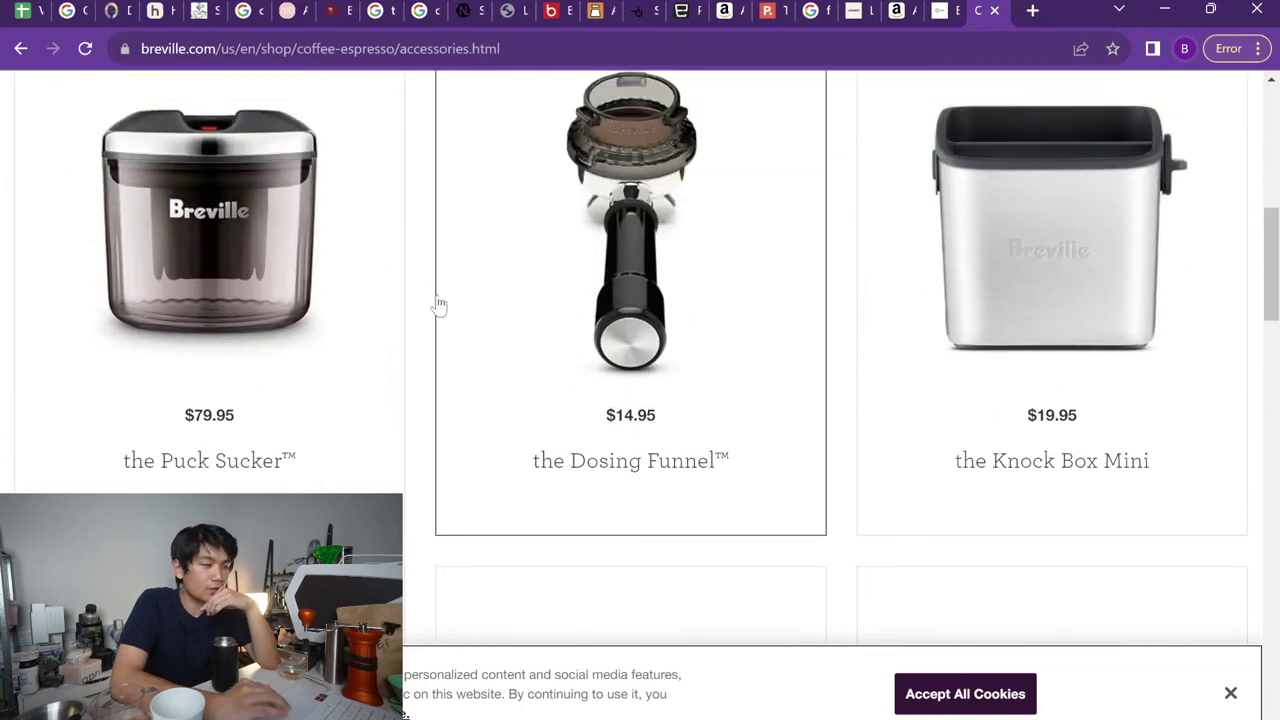
click(270, 272)
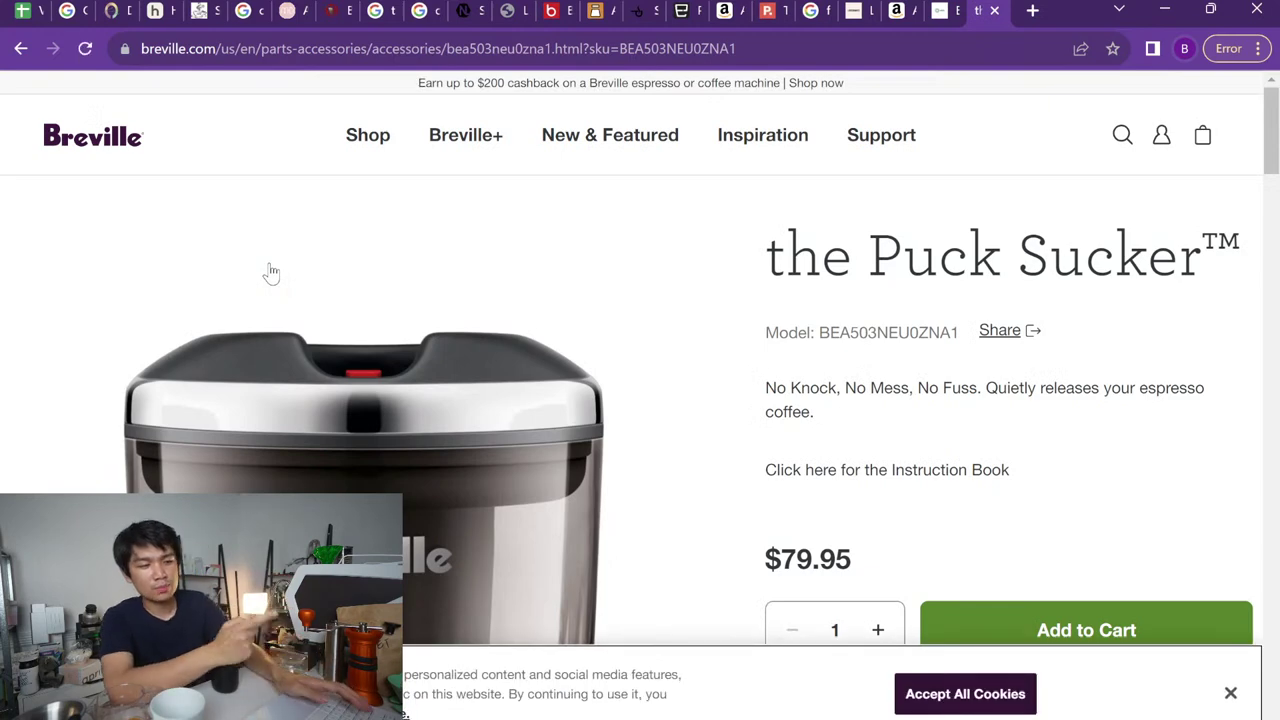
Return to the Value Rankings spreadsheet and add "Puck Sucker" below Stagg X in cell A10 of the Under $100 sheet
click(20, 10)
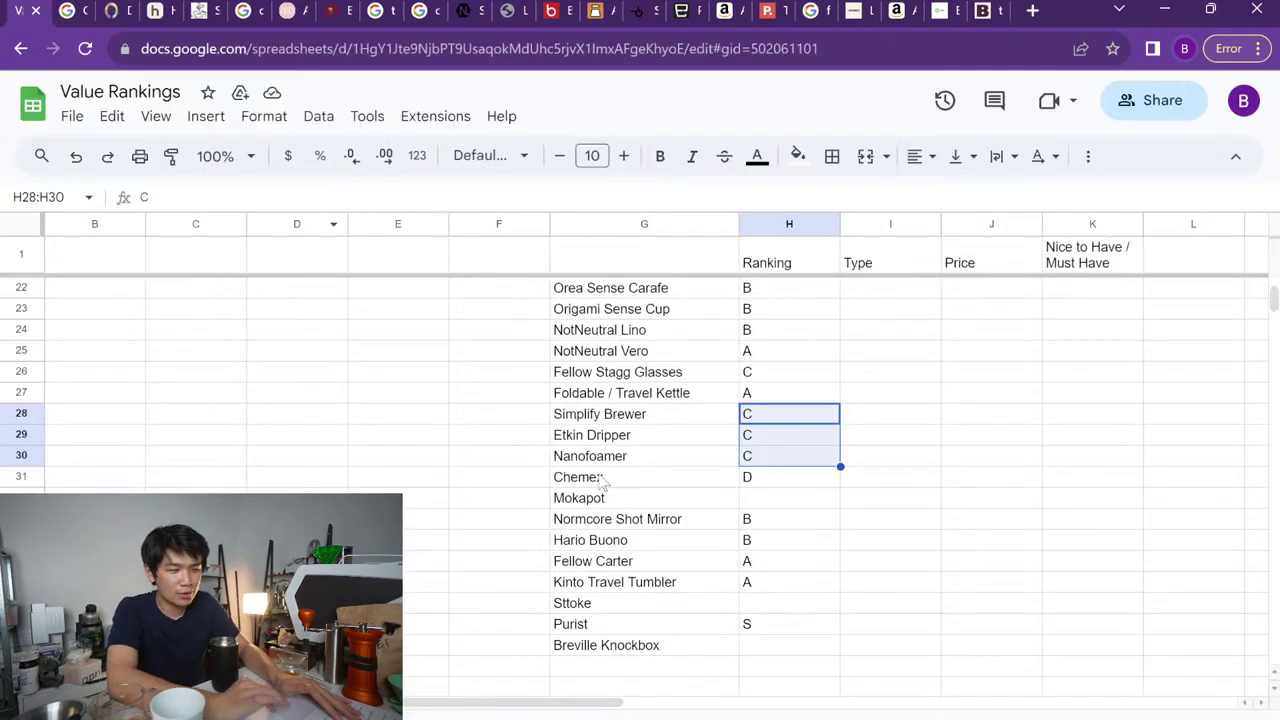
scroll(805, 568, down, 5)
scroll(805, 568, up, 4)
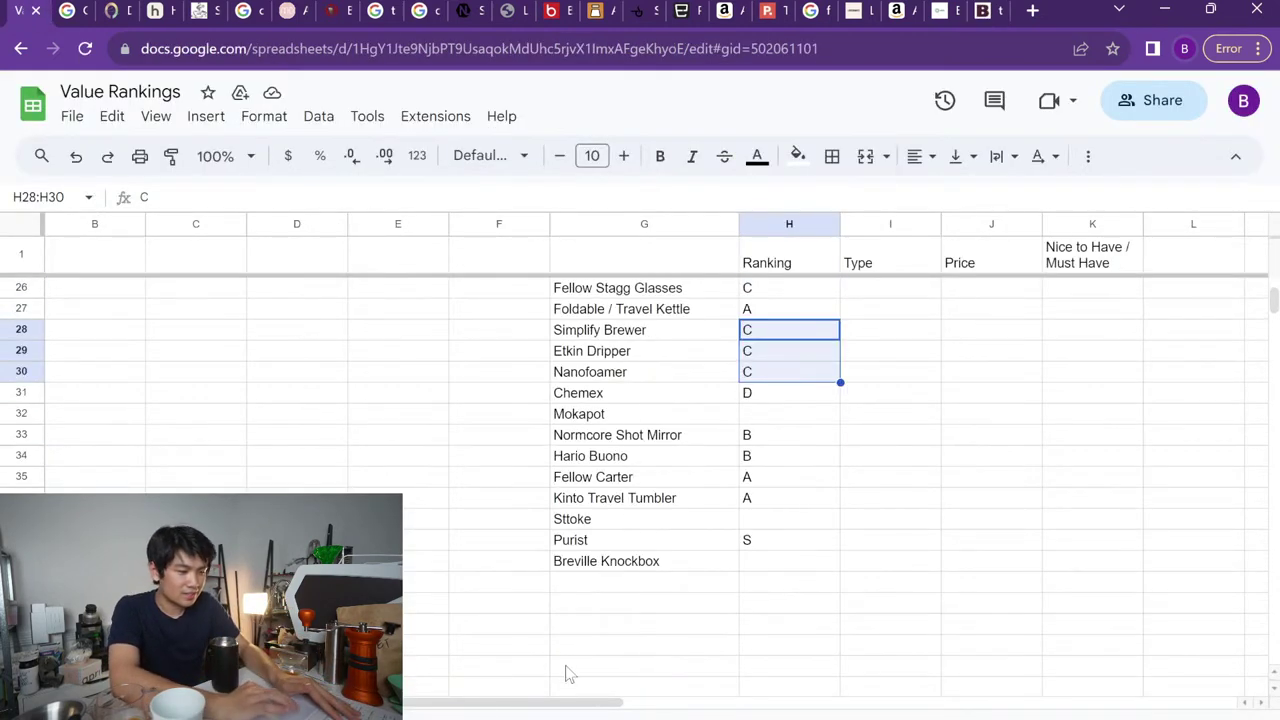
click(447, 713)
click(85, 456)
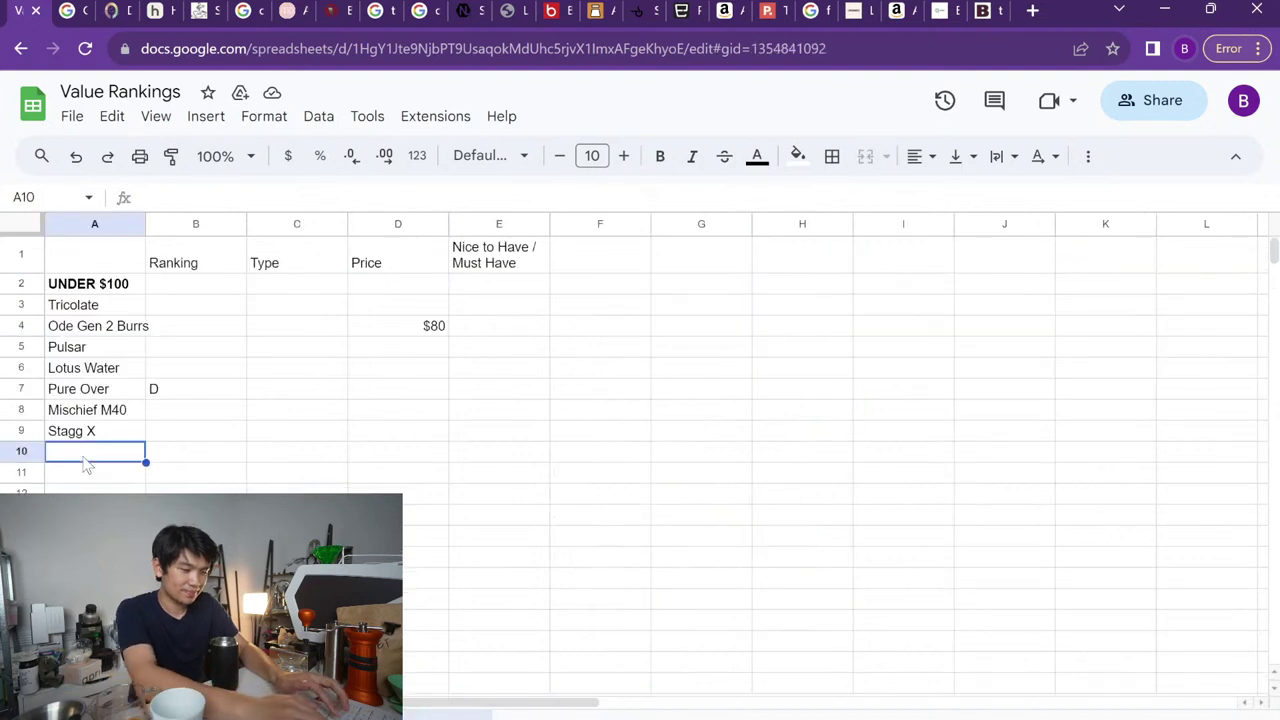
text(Puck Sucker)
key(Return)
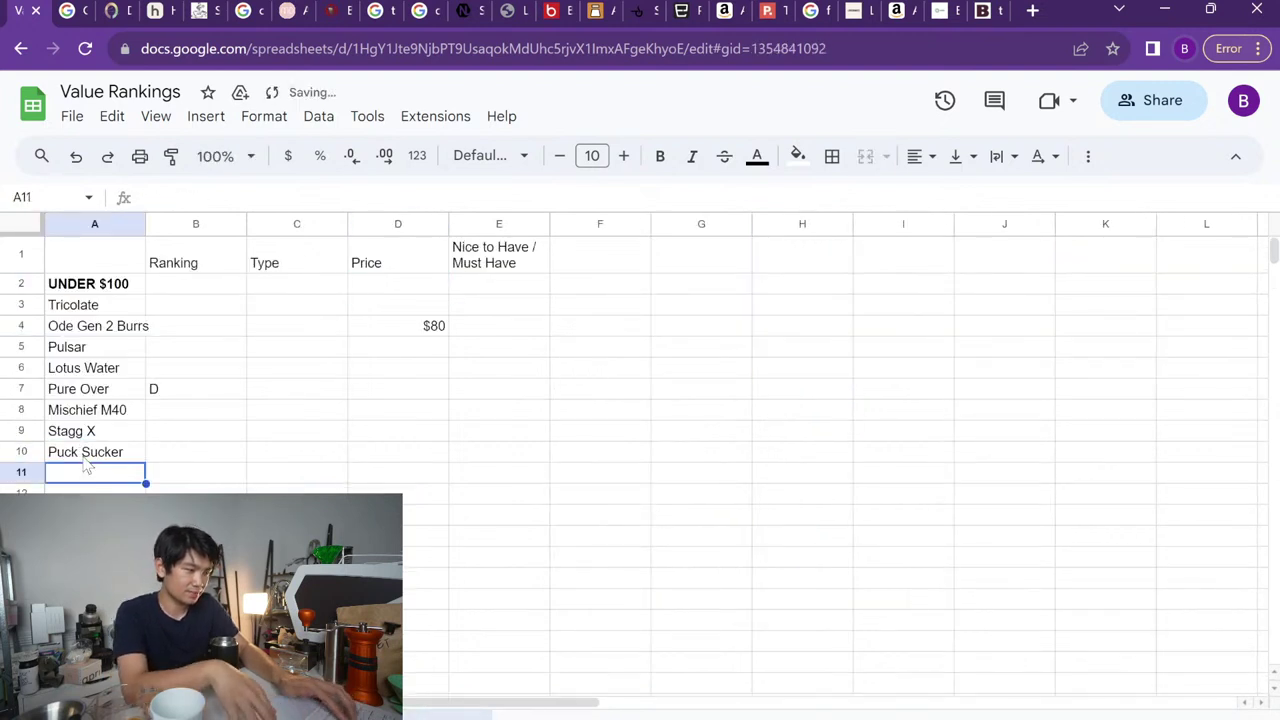
Change the Stagg X entry in cell A9 to "Stagg X / XF"
key(Up)
key(Up)
click(213, 205)
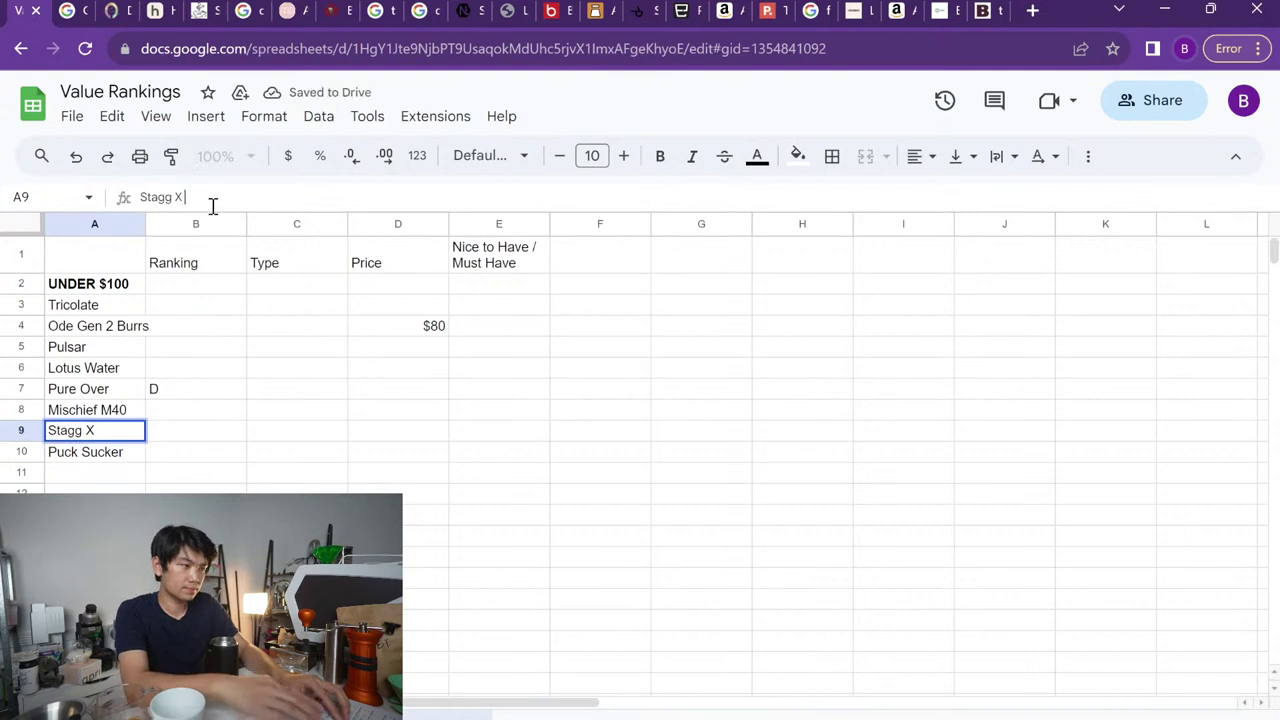
text(/ XF)
key(Return)
click(112, 350)
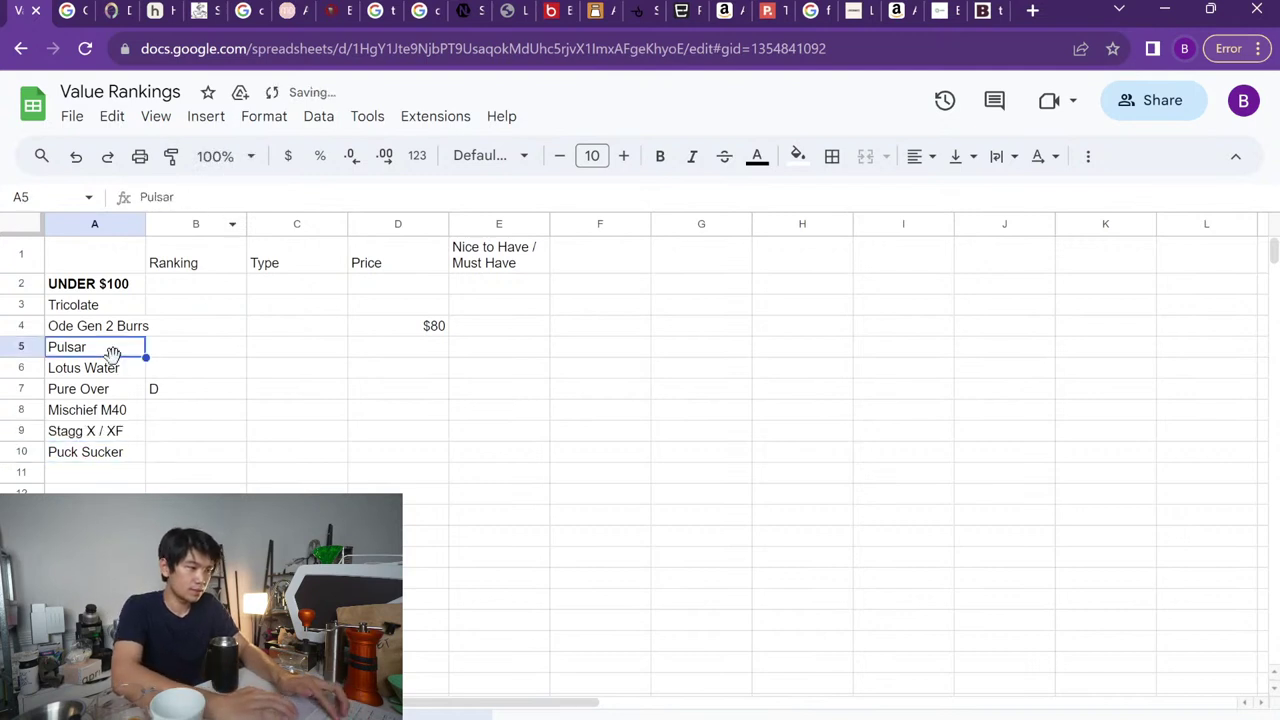
key(Right)
key(Up)
key(Up)
key(Up)
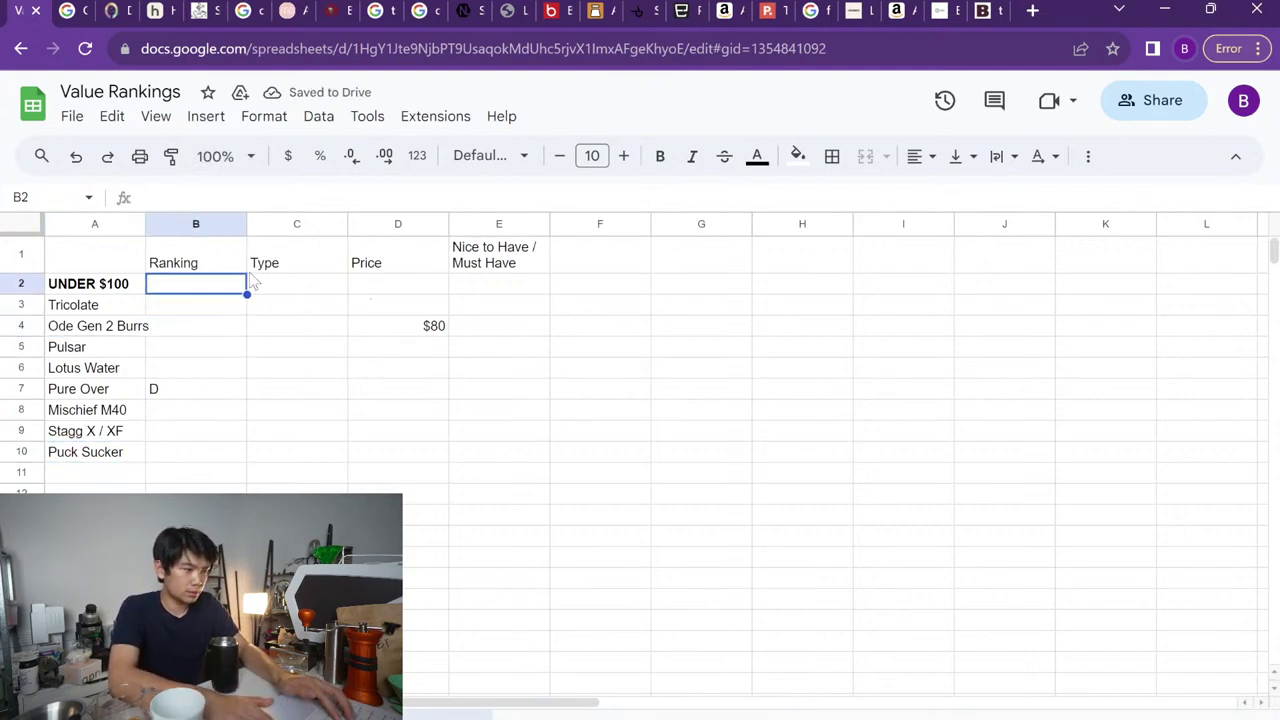
key(Left)
key(Down)
key(Down)
key(Right)
key(Down)
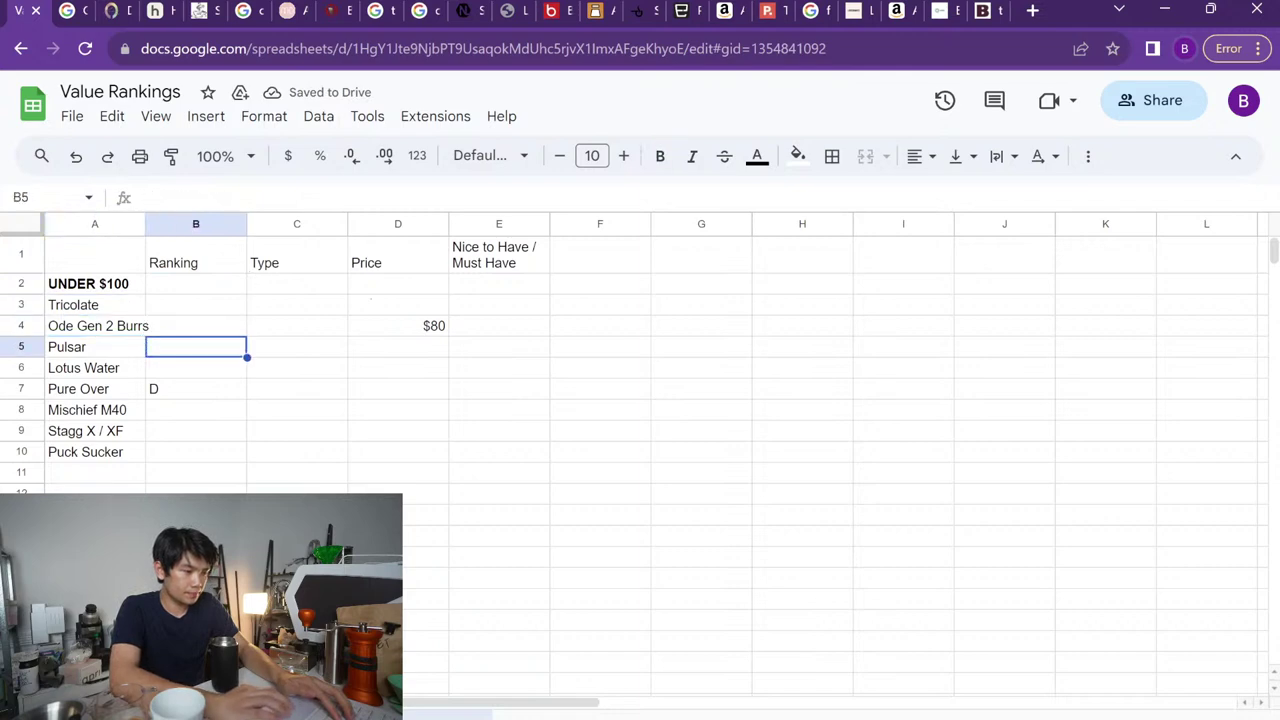
Look over the lower rows of the first price-tier sheet, including Bodum French Press, and return to the Under $50 sheet
key(ctrl+shift+Page_Up)
scroll(562, 413, down, 8)
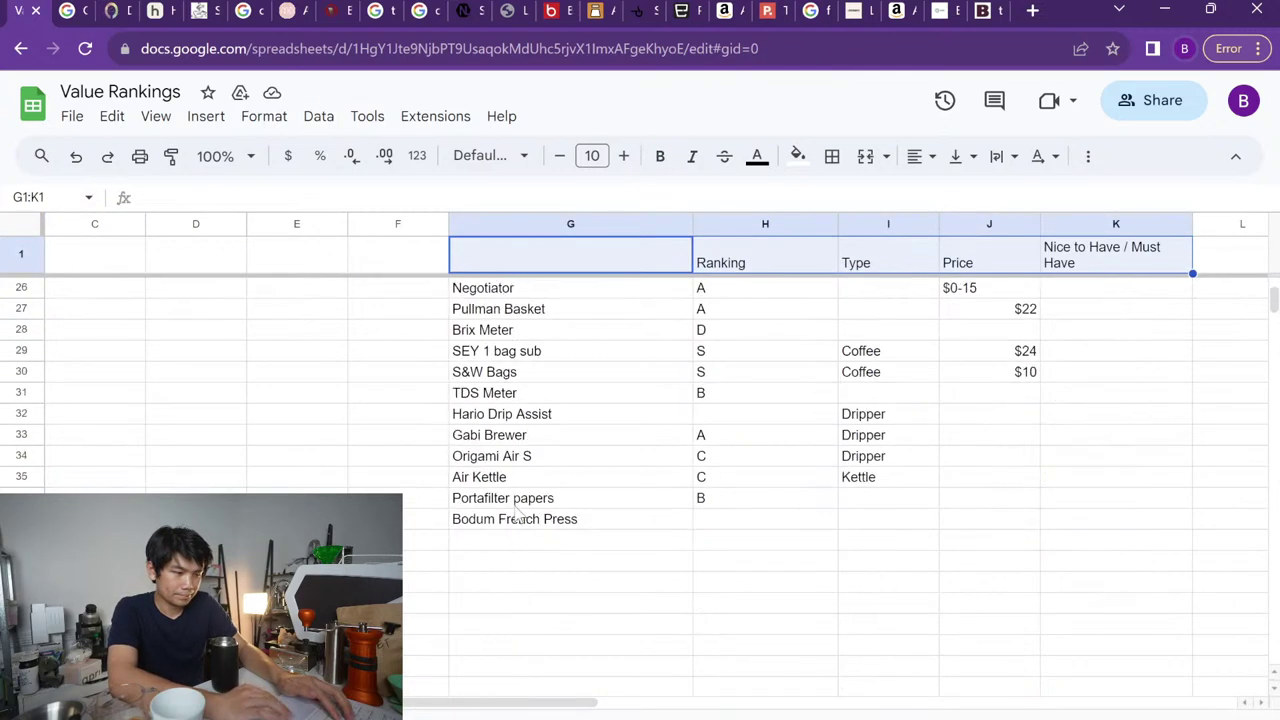
scroll(562, 413, up, 8)
key(ctrl+shift+Page_Down)
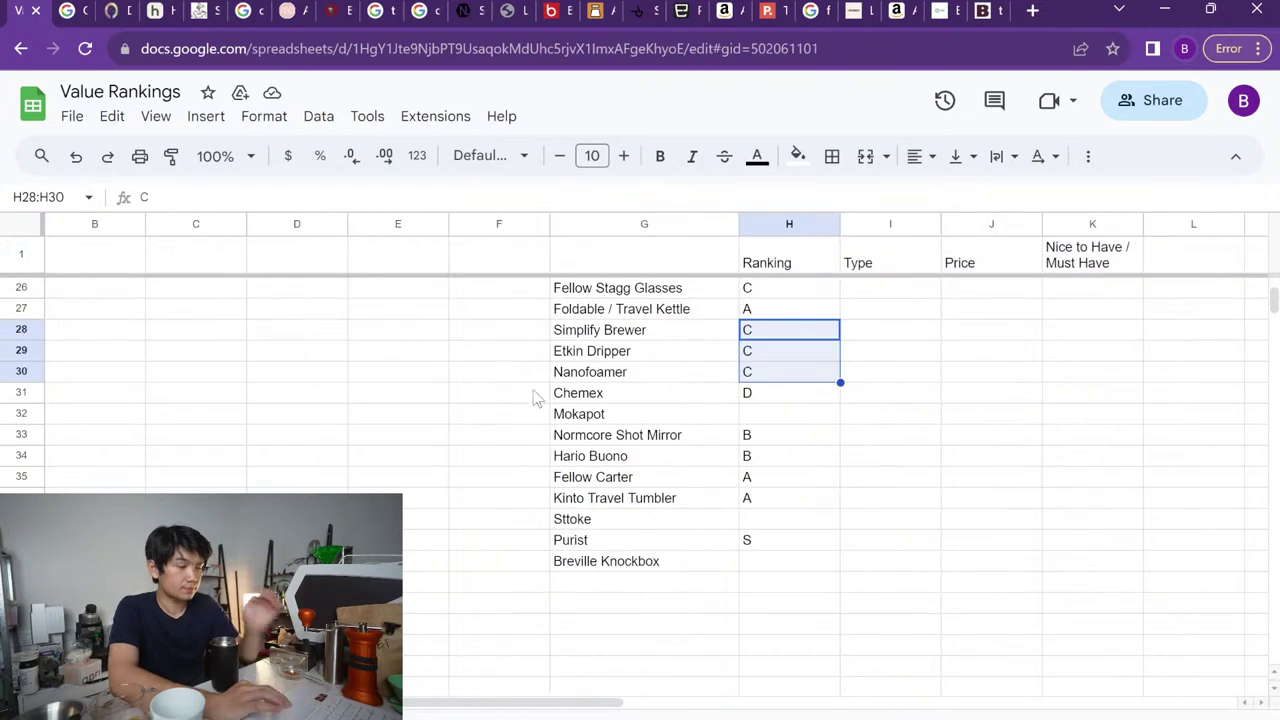
scroll(535, 397, up, 3)
scroll(538, 396, down, 4)
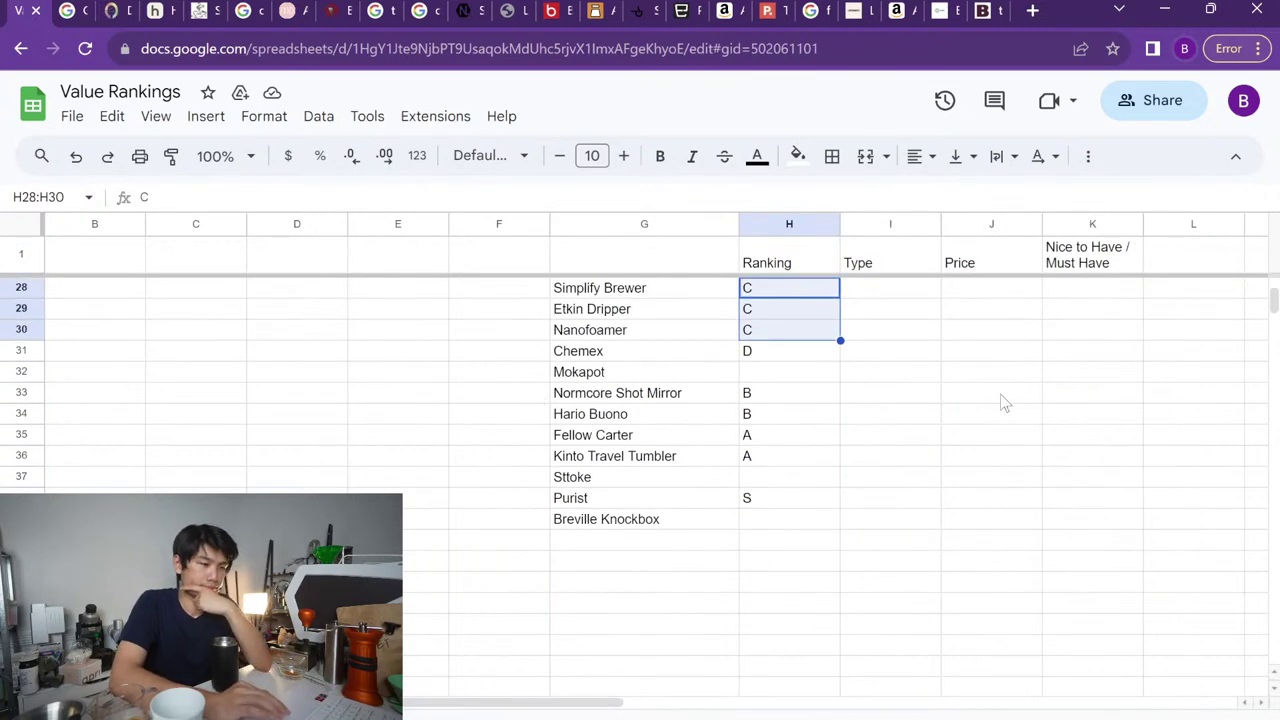
Review the Under $50 items and their rankings from Mokapot up to the header row
click(777, 378)
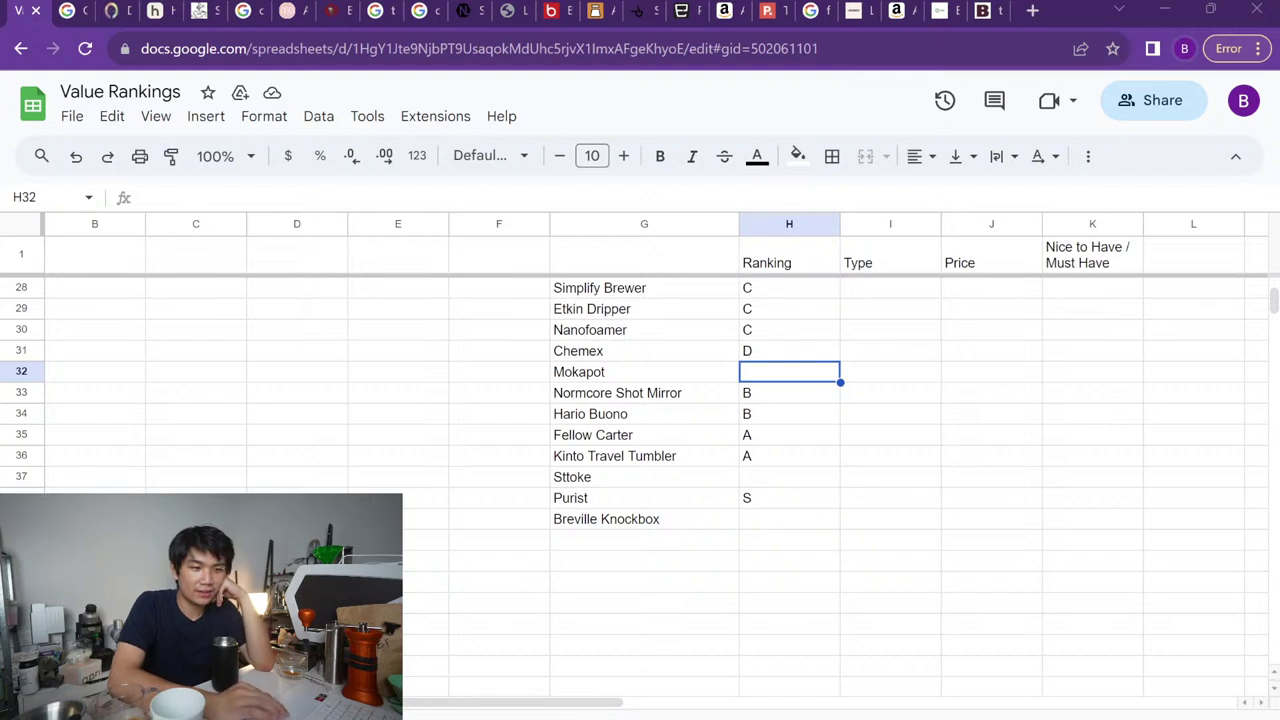
scroll(742, 498, up, 3)
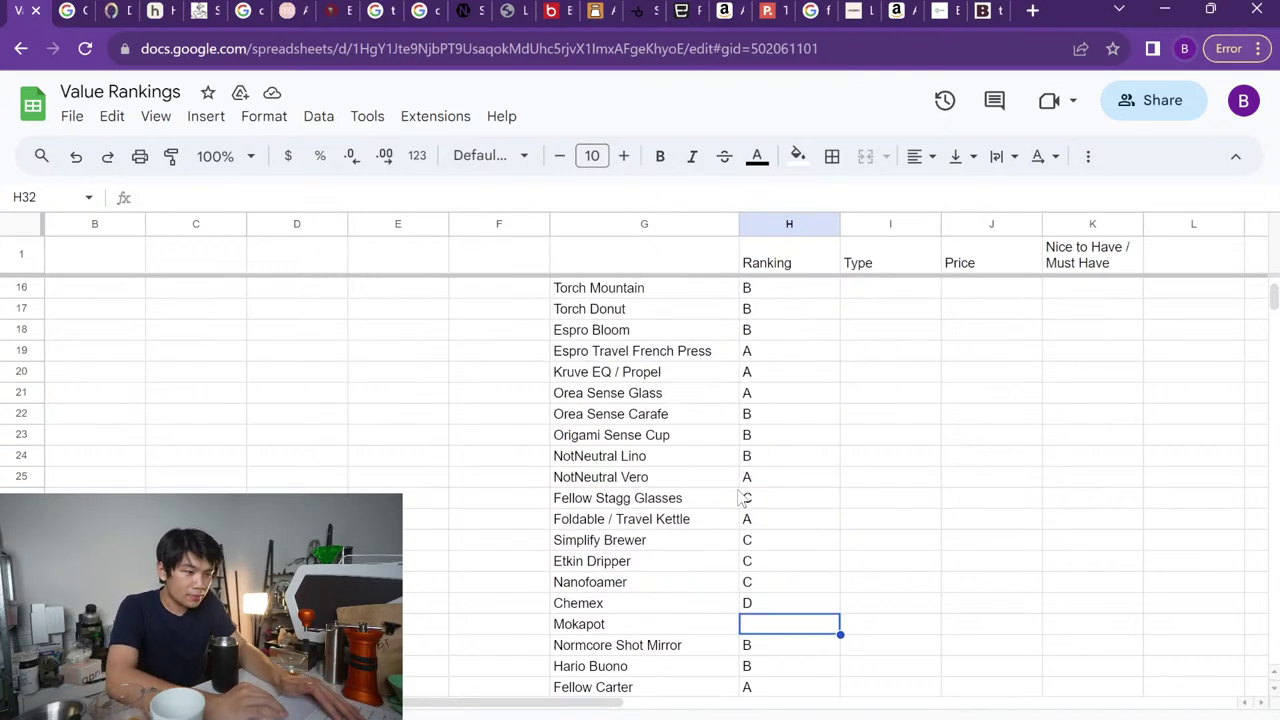
scroll(742, 498, up, 1)
click(632, 438)
key(Up)
key(Up)
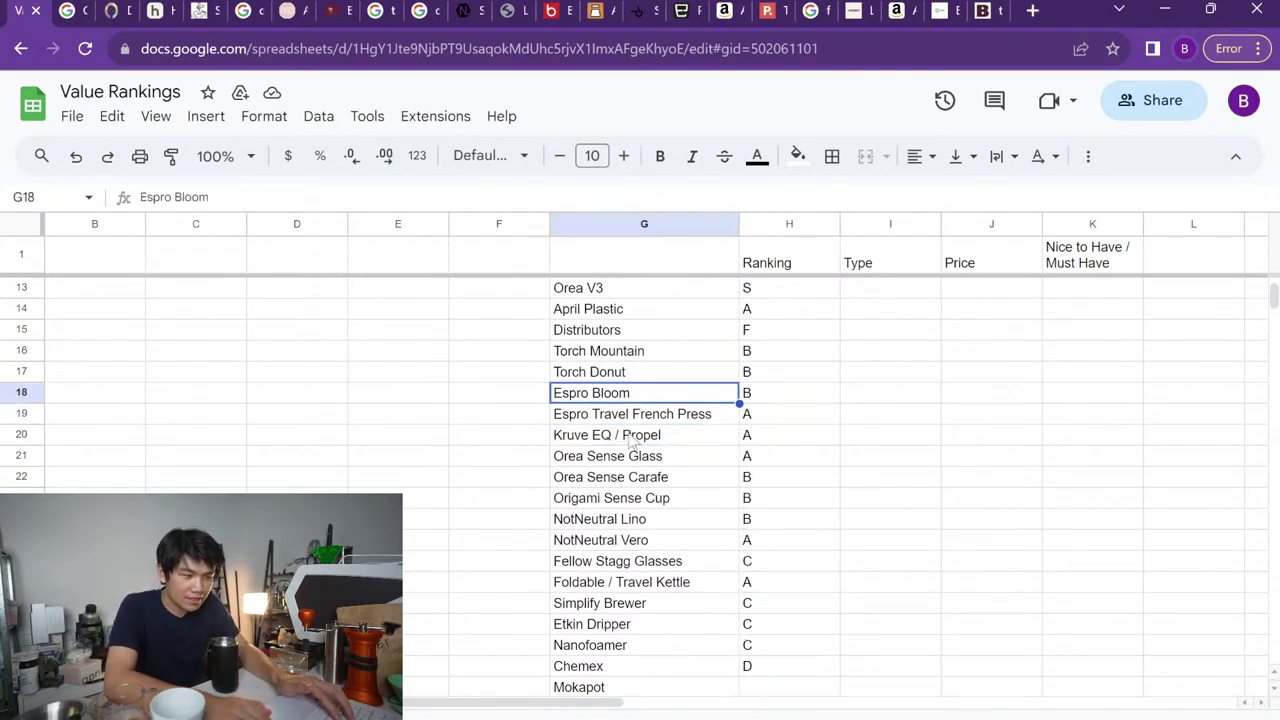
key(Up)
key(Up)
key(Up)
key(Up)
key(Up)
key(Up)
key(Up)
key(Right)
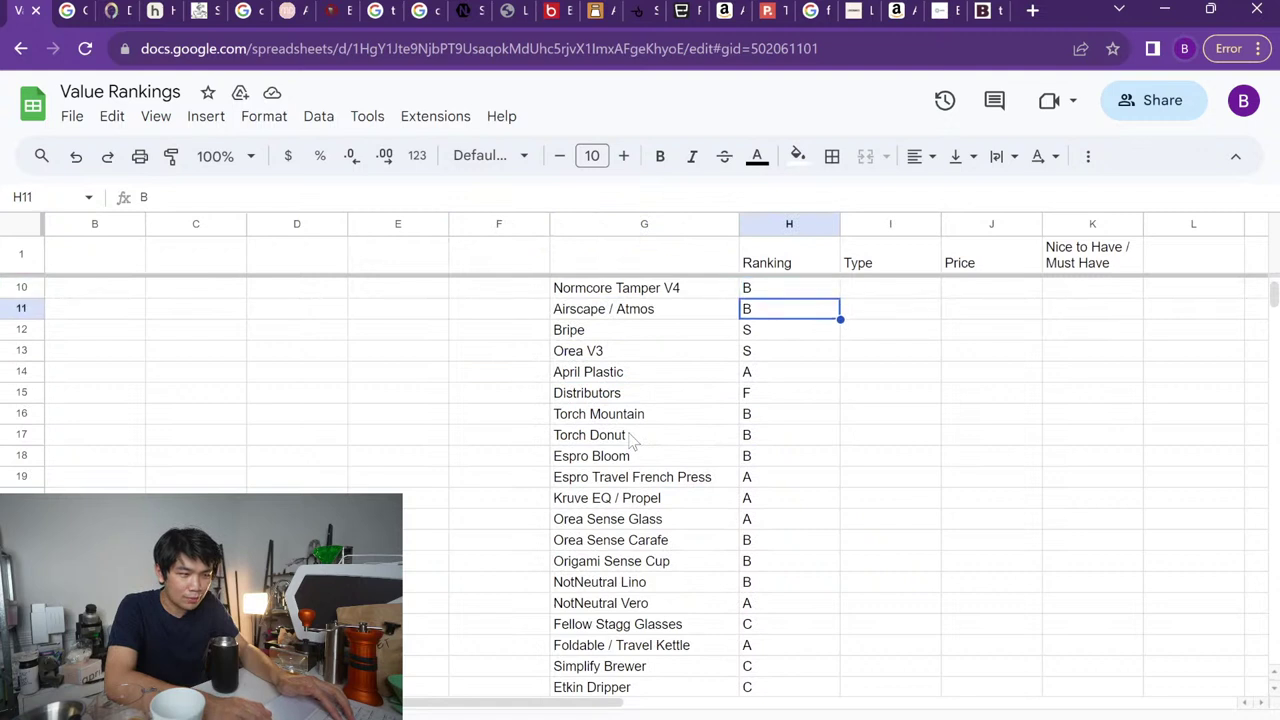
key(Down)
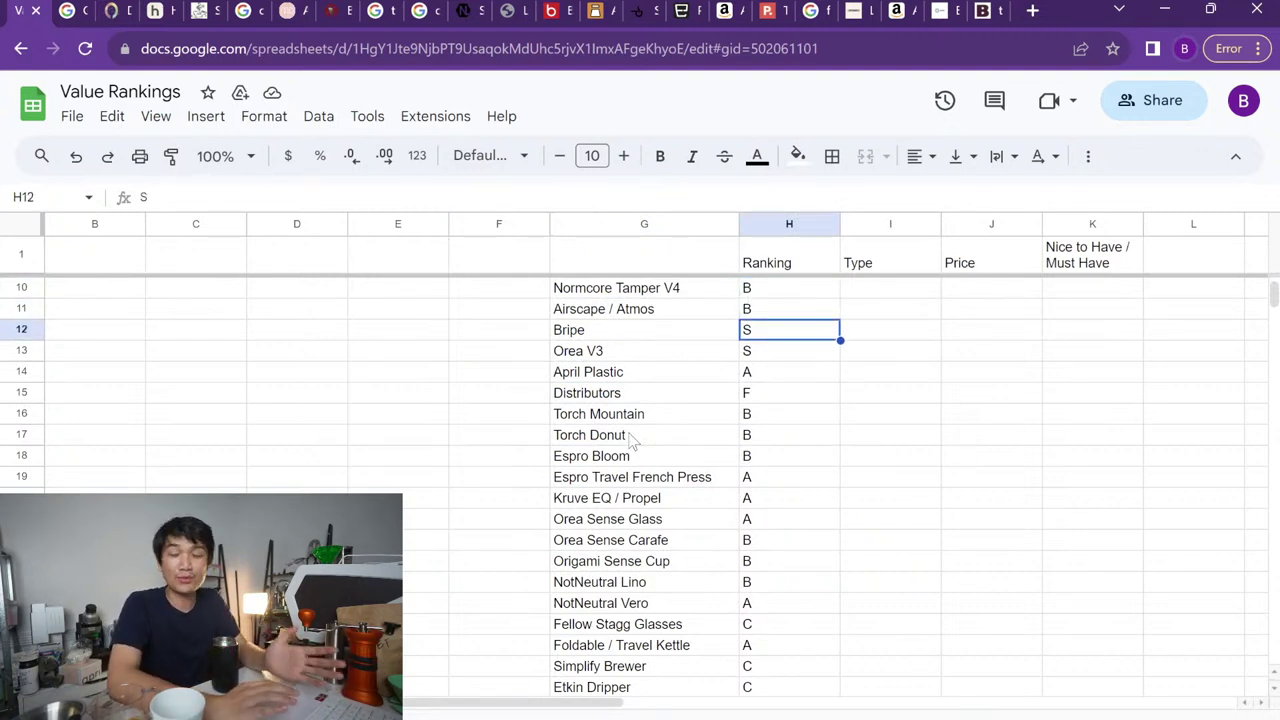
key(Down)
key(Down)
key(Down)
key(Down)
key(Down)
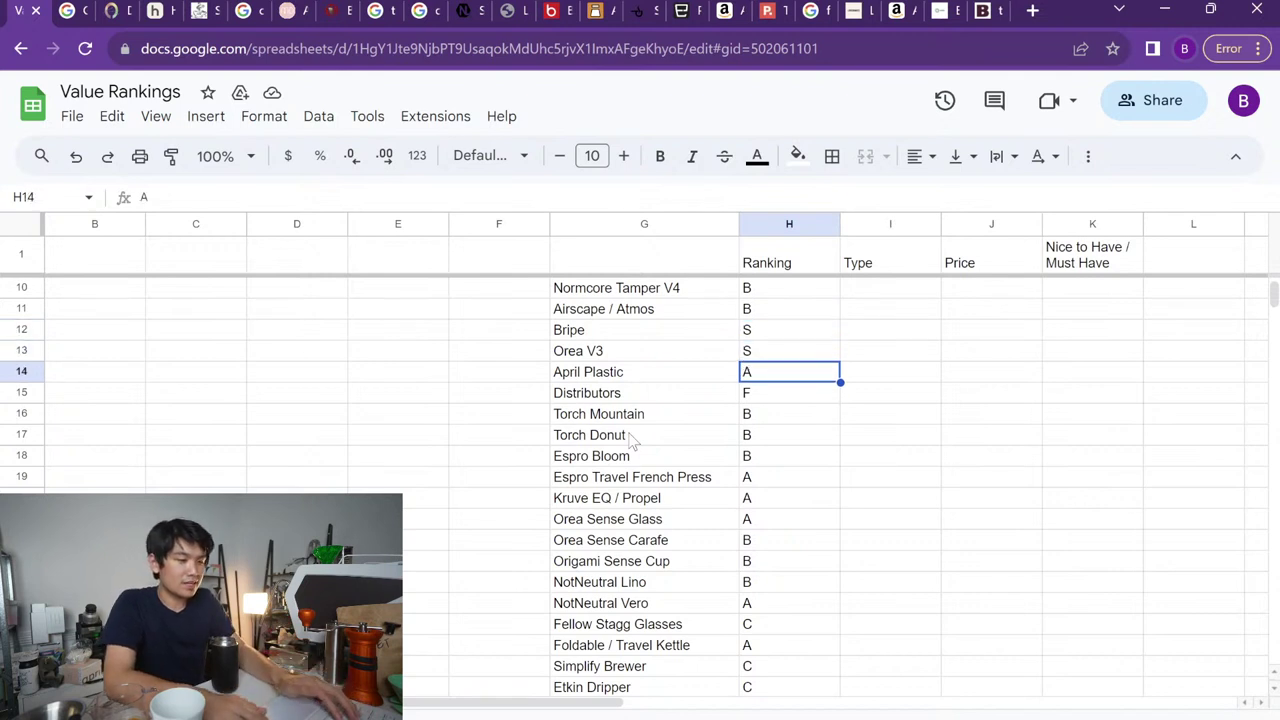
key(Up)
key(Right)
key(Right)
key(Up)
key(Up)
key(Up)
key(Up)
key(Left)
key(Left)
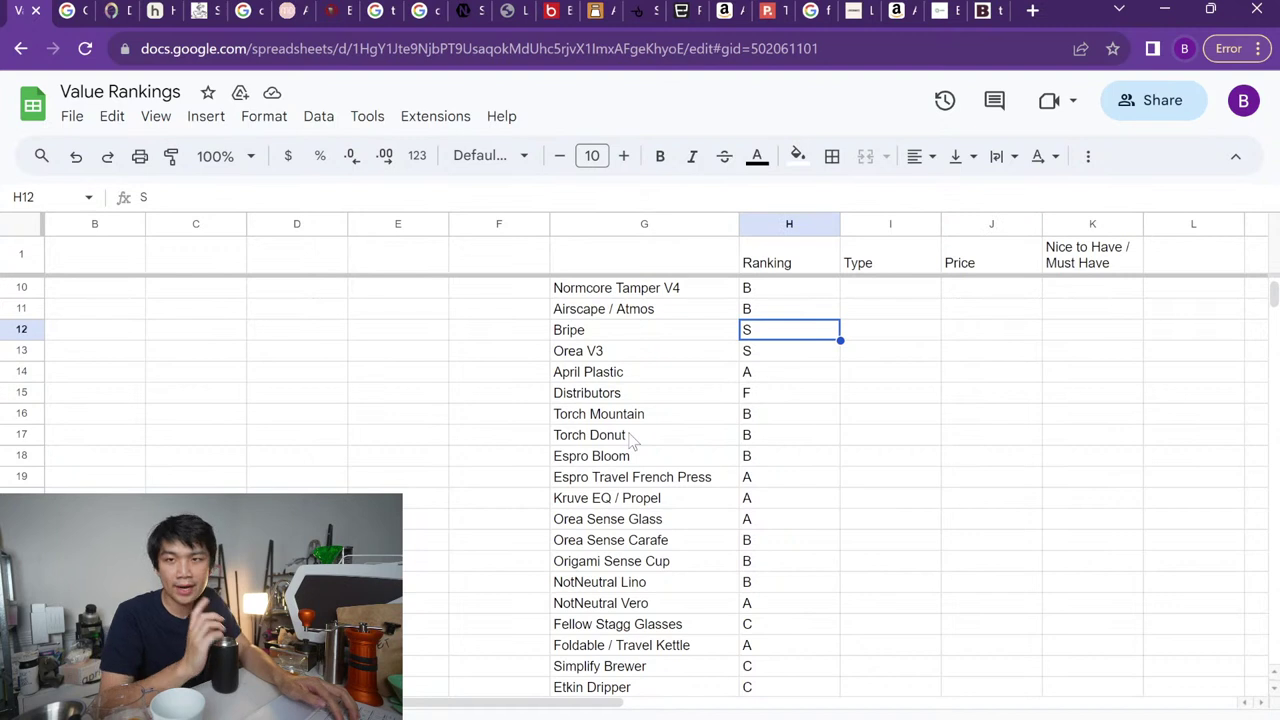
key(Up)
key(Right)
key(Up)
key(Right)
key(Right)
key(Left)
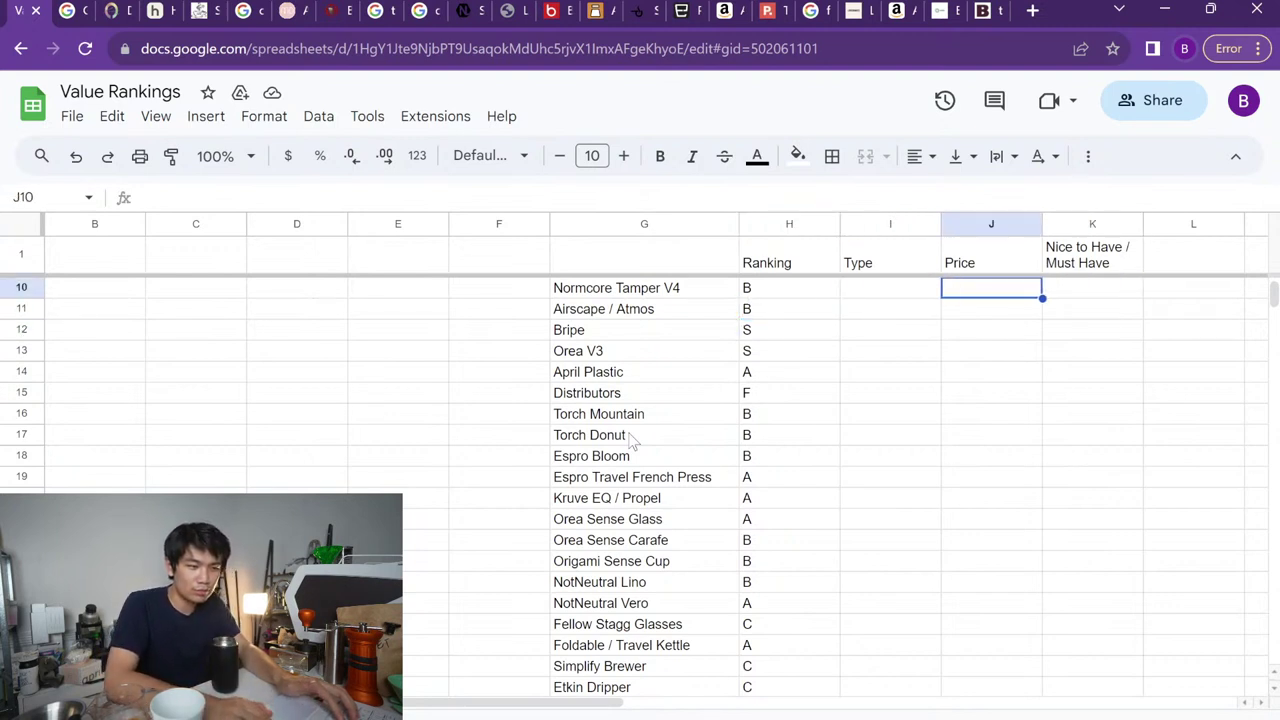
key(Left)
key(Left)
key(Down)
key(Down)
key(Down)
key(Up)
key(Up)
key(Left)
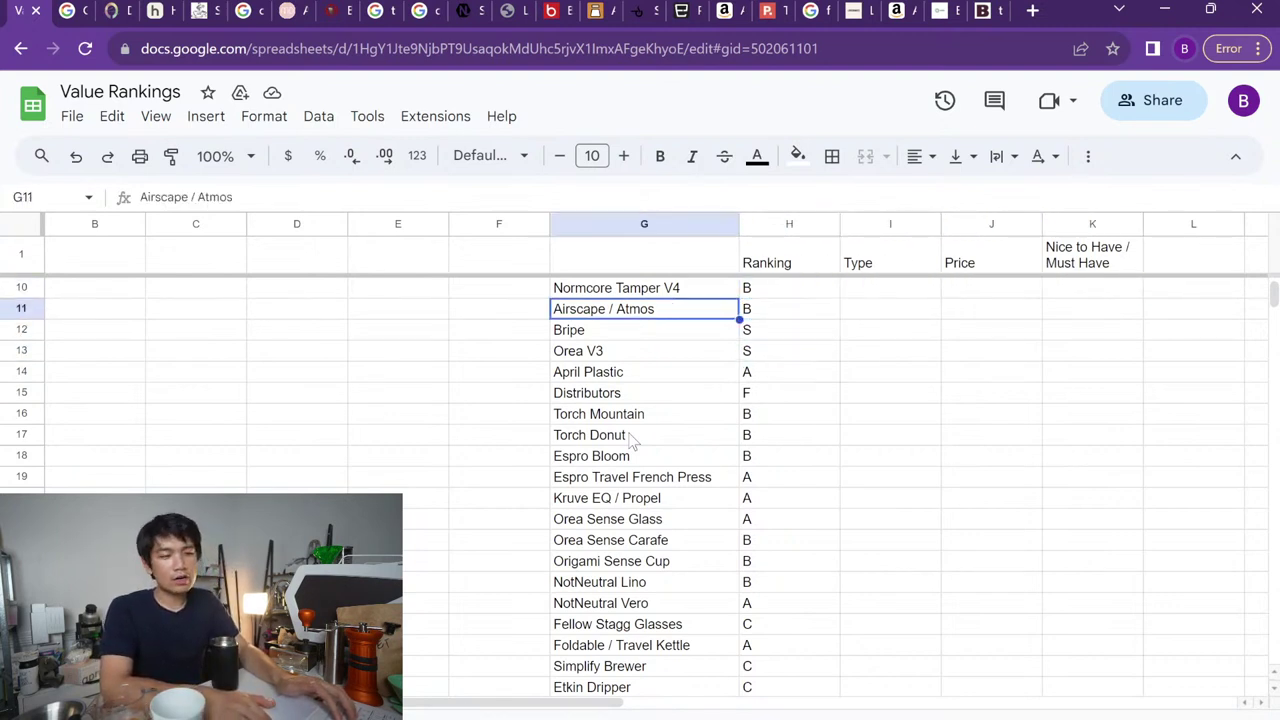
key(Up)
key(Up)
key(Right)
key(Up)
scroll(732, 482, up, 2)
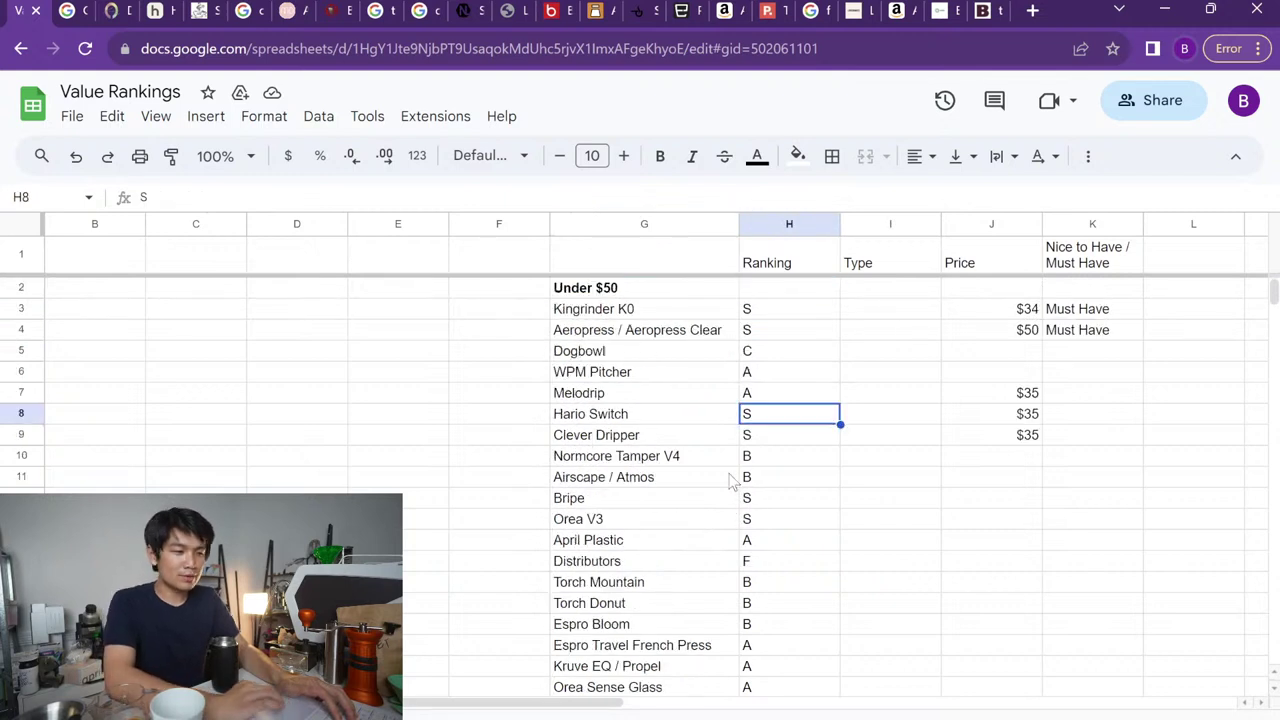
click(631, 257)
key(Right)
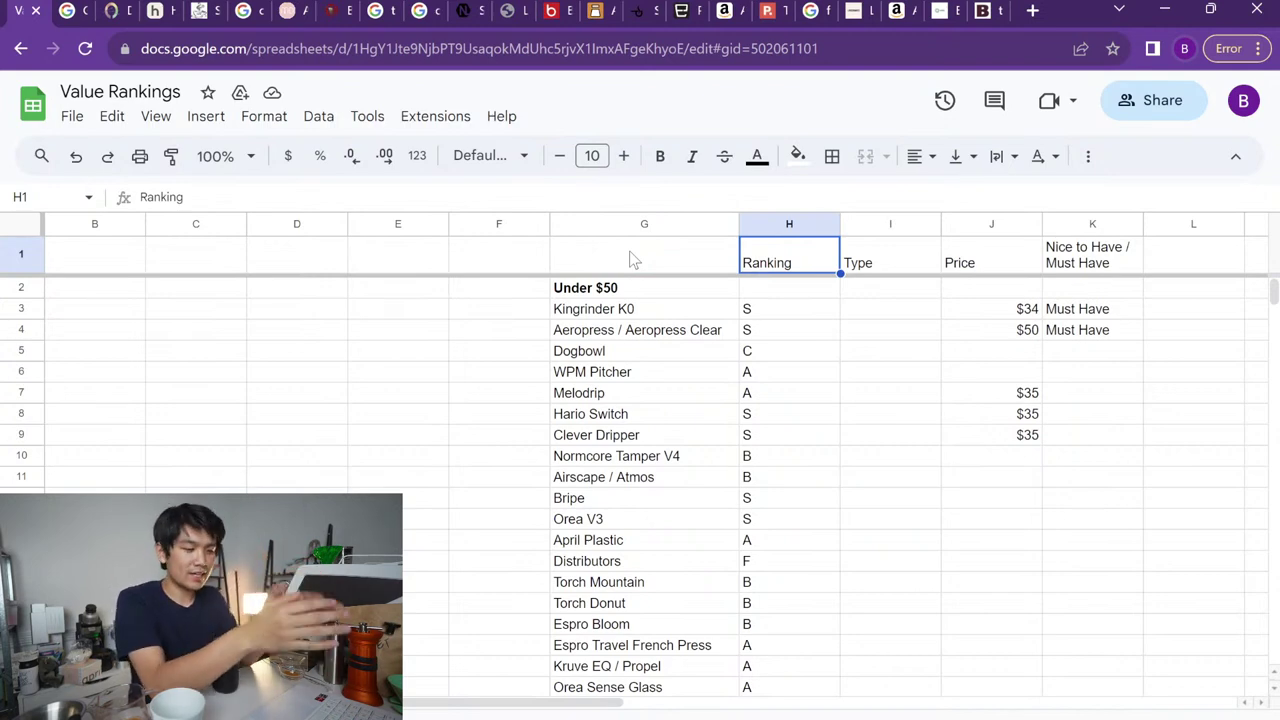
Search Google for "crinacle" in a new tab and open the In-Ear Fidelity site
key(ctrl+t)
text(cr)
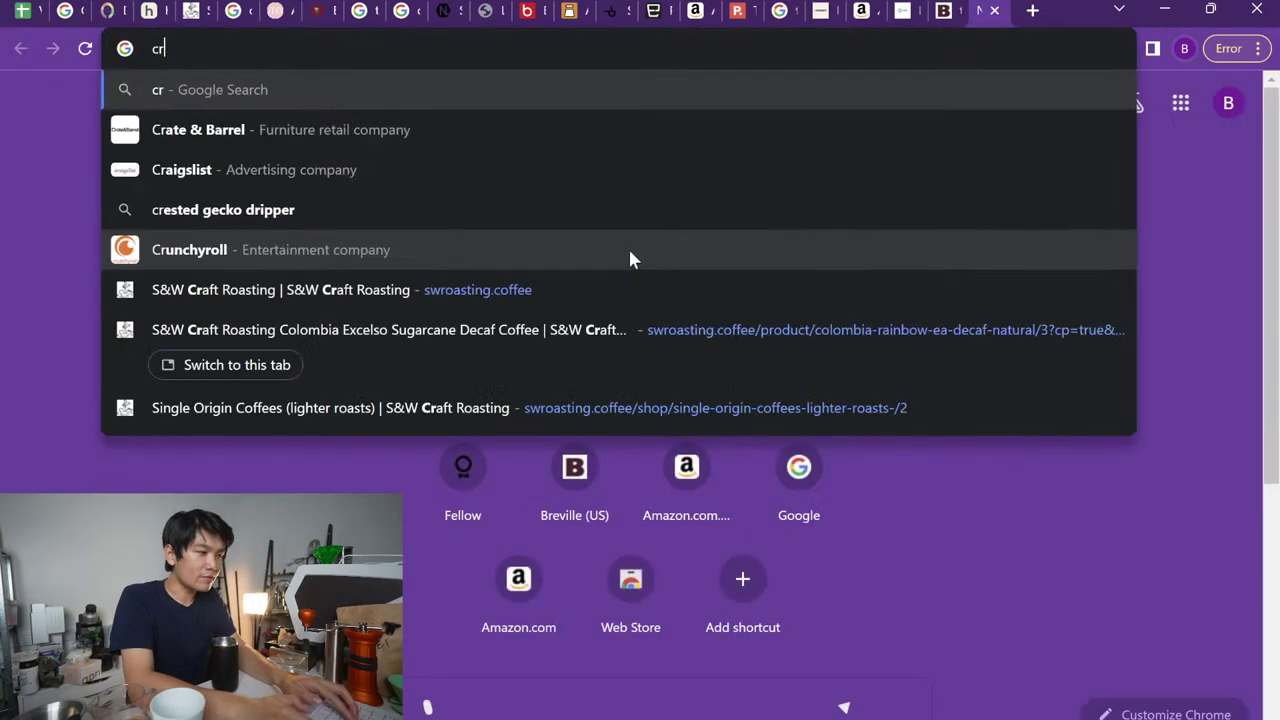
key(BackSpace)
key(BackSpace)
text(crinacle)
key(Return)
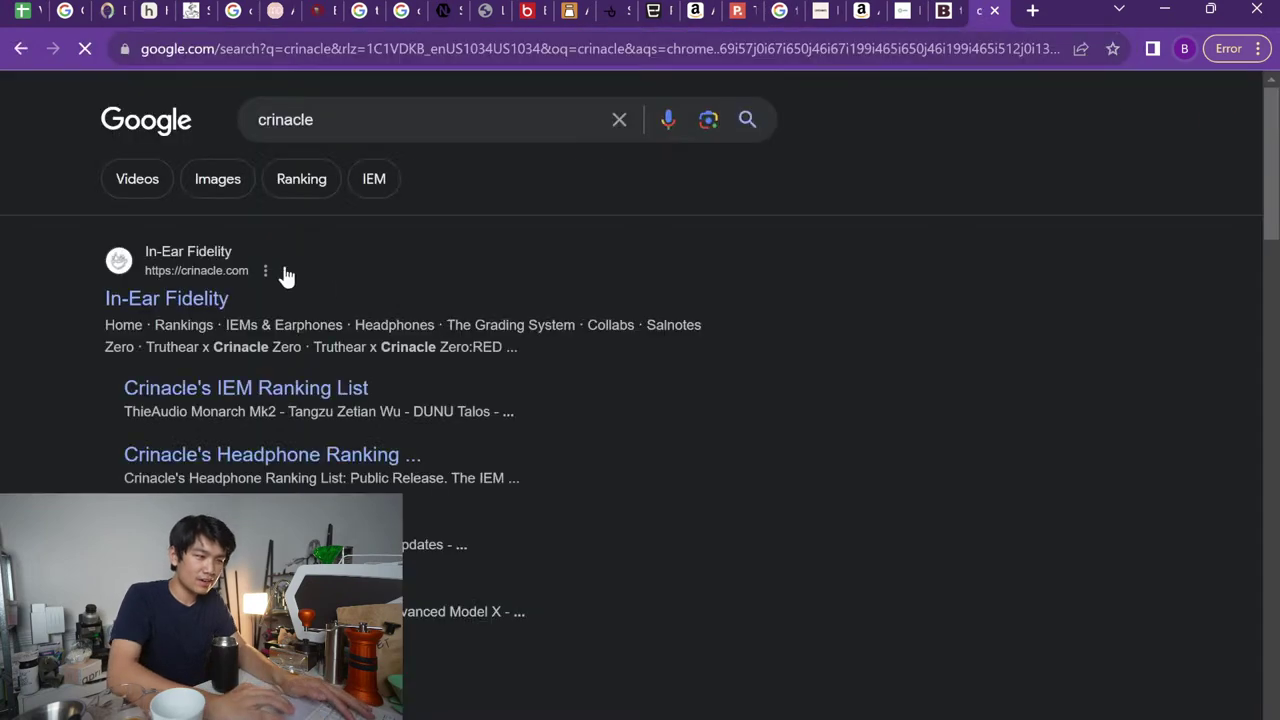
click(208, 305)
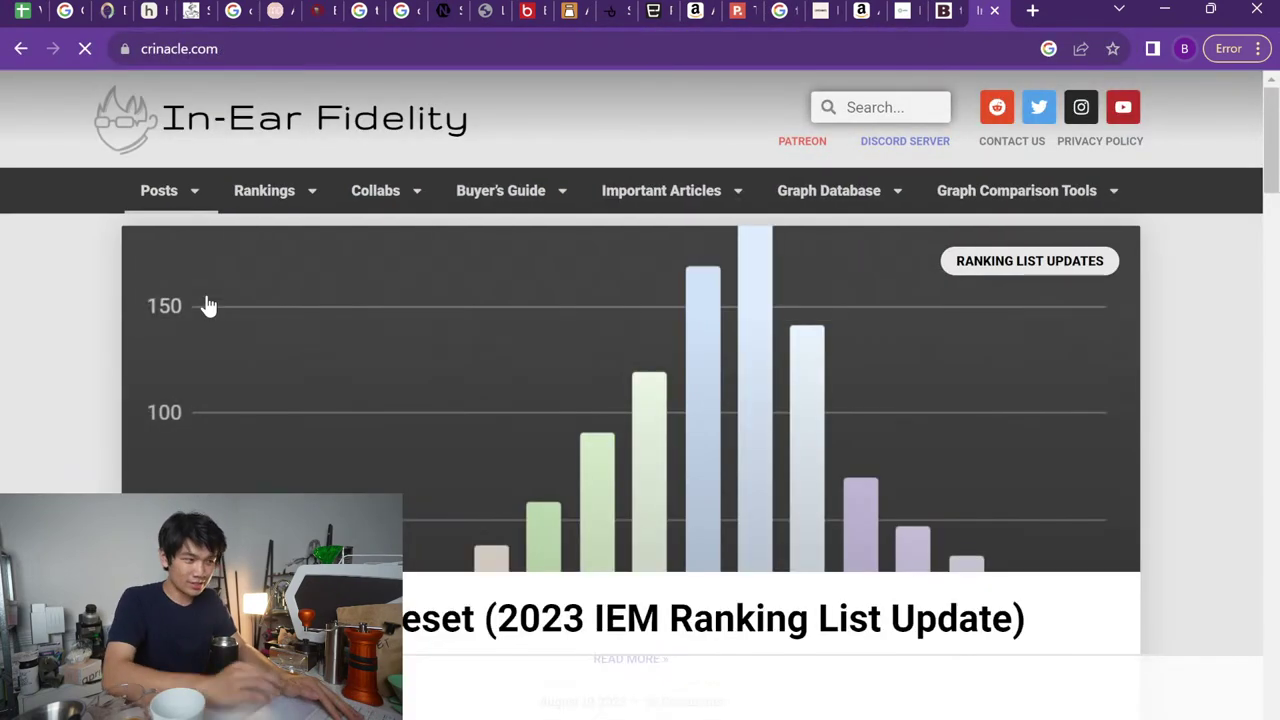
Open crinacle's IEMs & Earphones ranking list and look over its grade definitions and notes
click(256, 200)
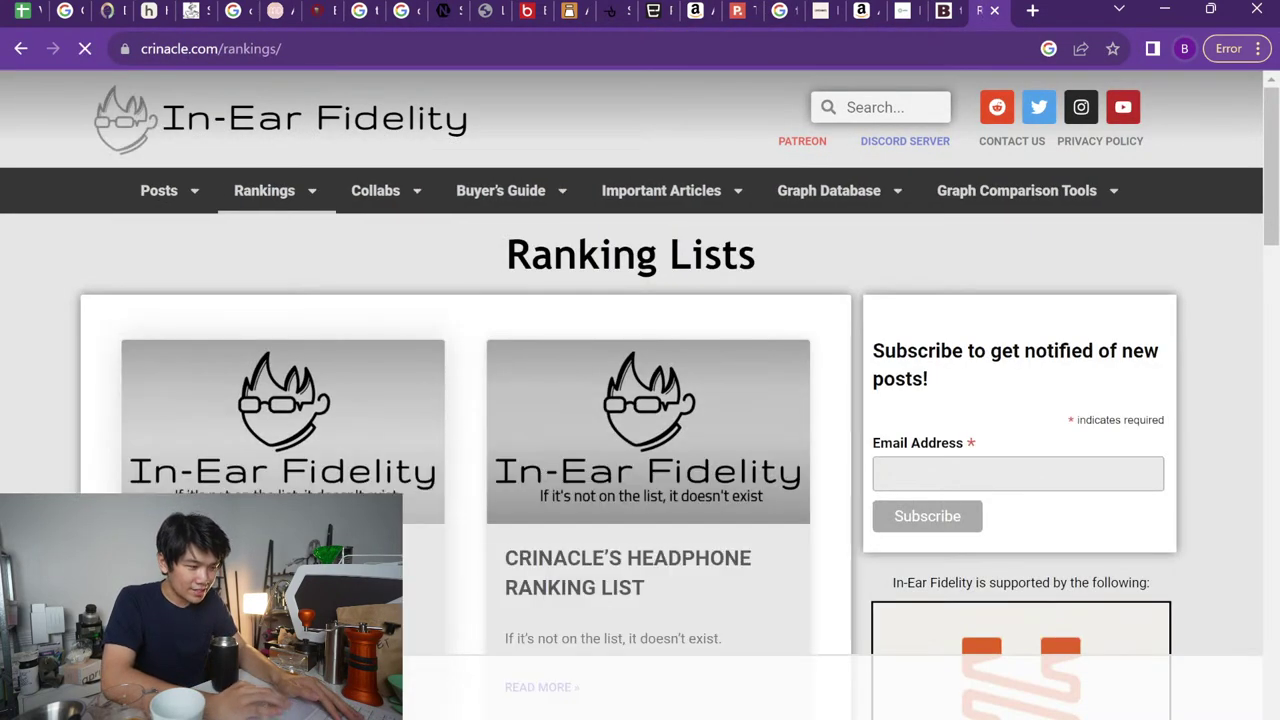
click(417, 403)
scroll(590, 503, down, 5)
scroll(590, 503, down, 20)
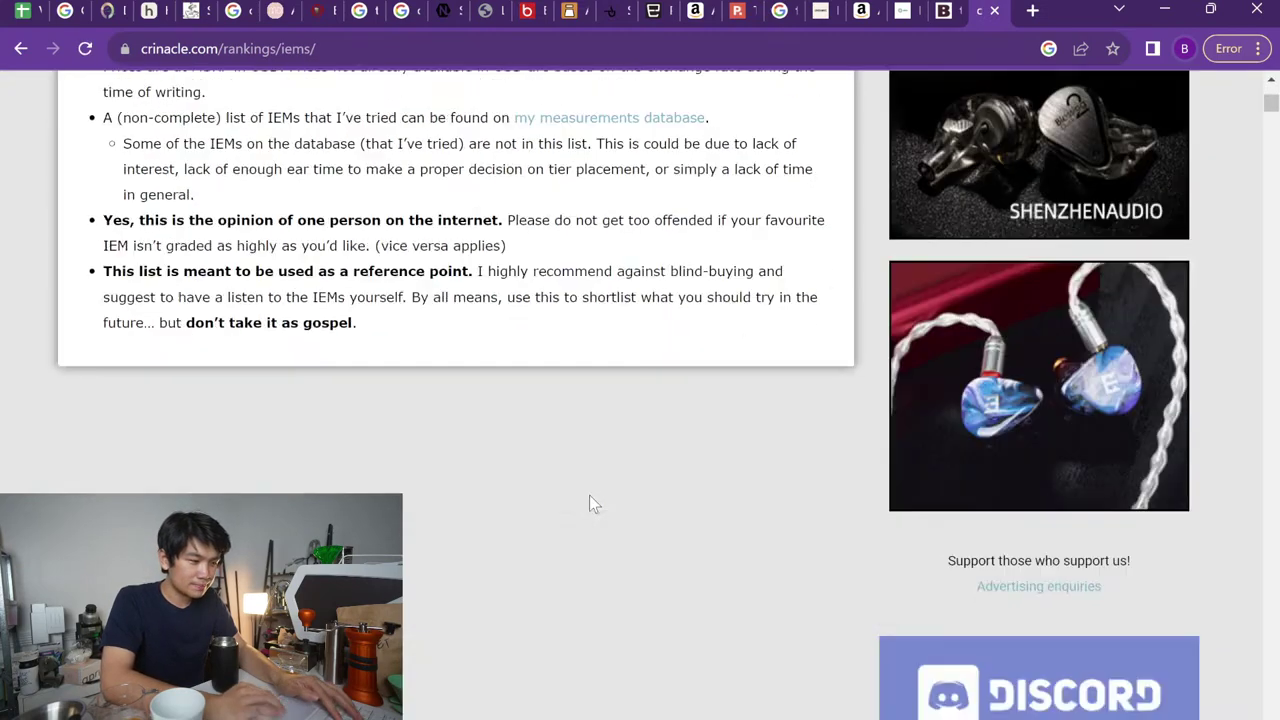
scroll(590, 503, up, 20)
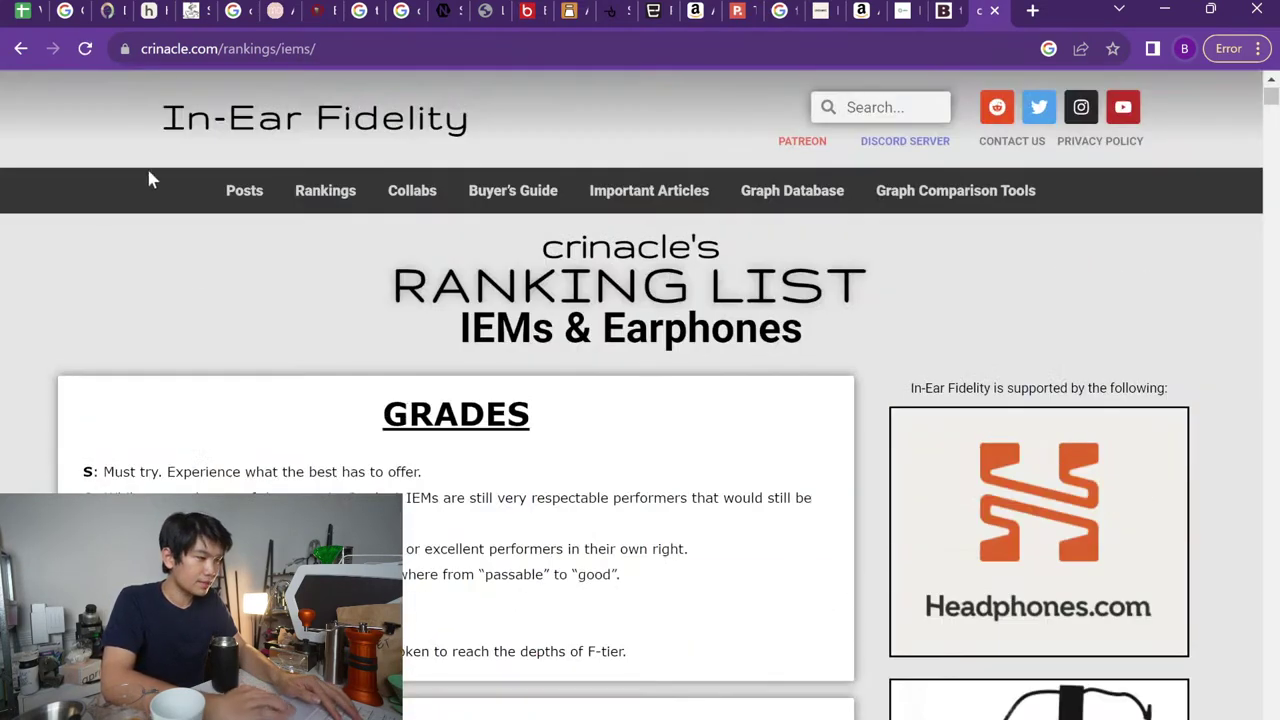
Look over crinacle's IEM ranking table, including its rank, value rating, price and tone grade columns
scroll(588, 525, down, 20)
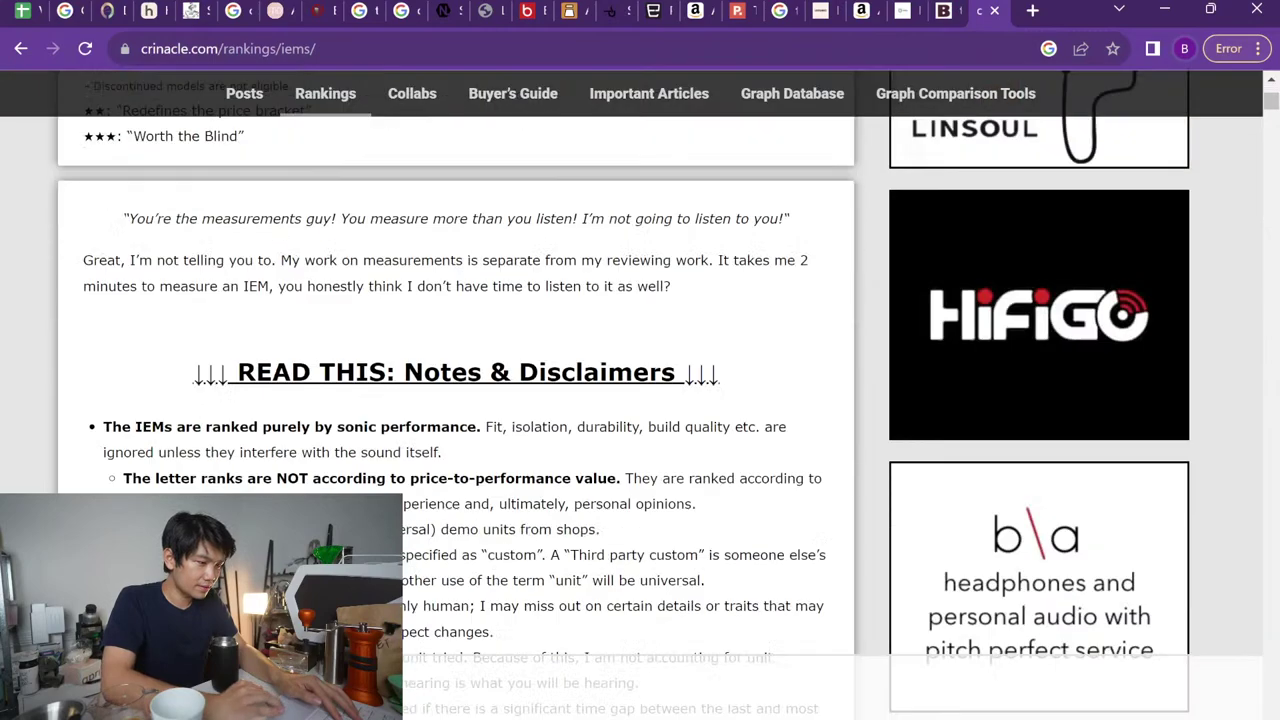
scroll(589, 515, up, 10)
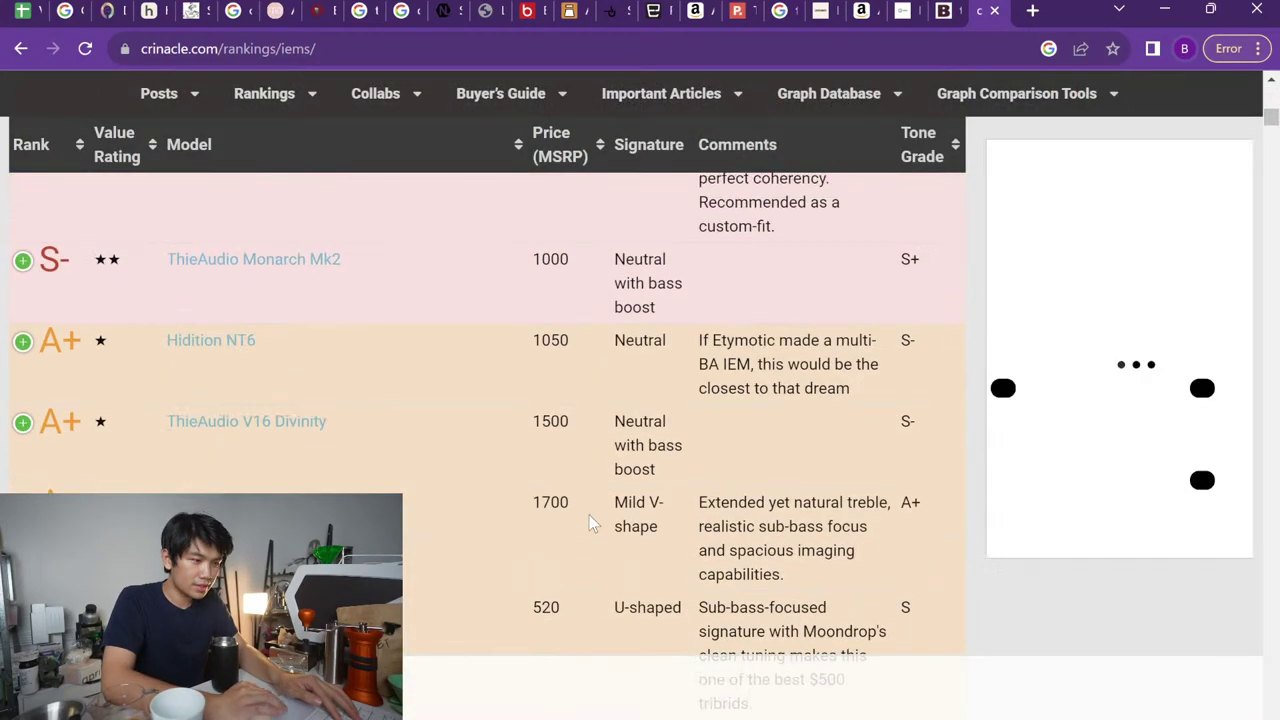
scroll(1100, 460, down, 2)
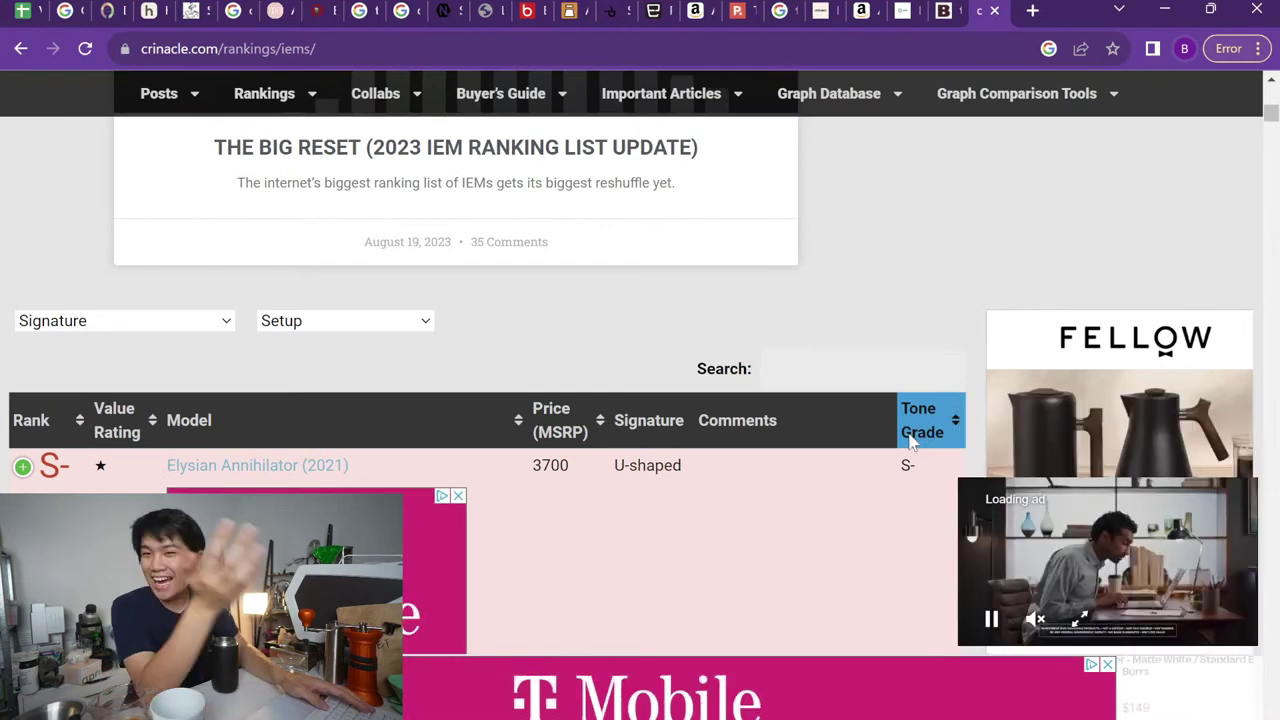
scroll(778, 312, down, 2)
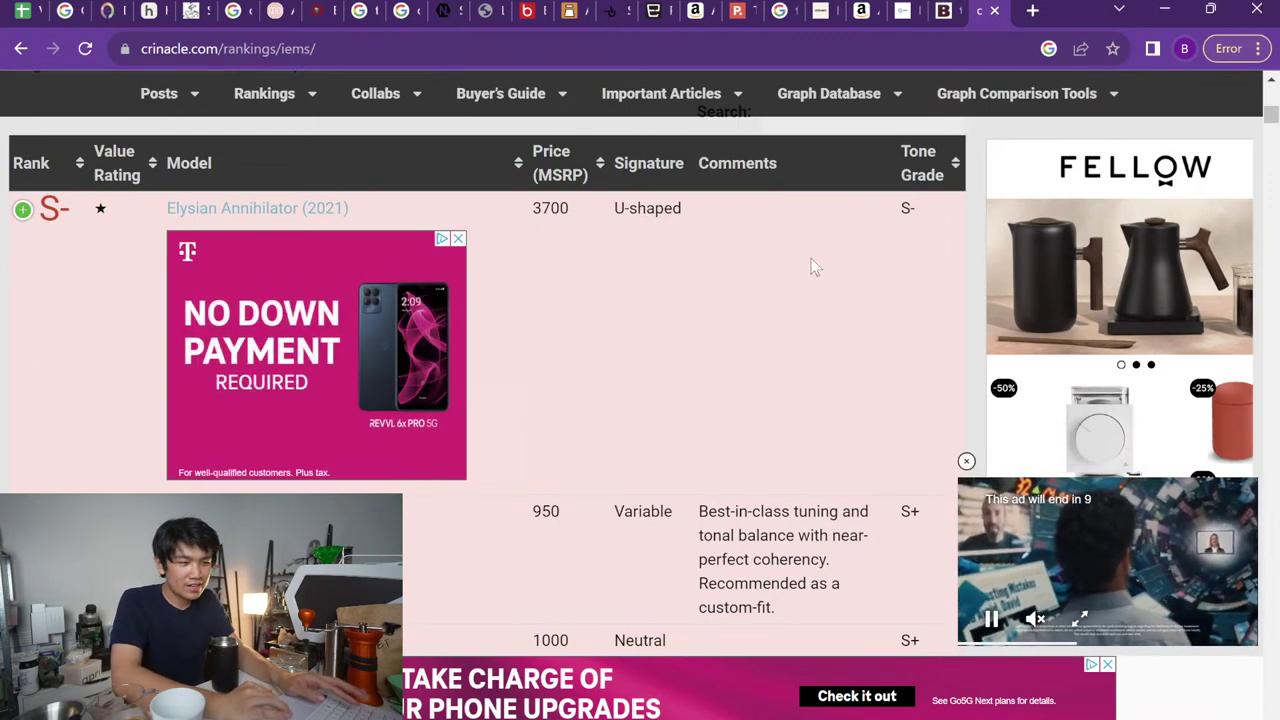
scroll(786, 322, down, 3)
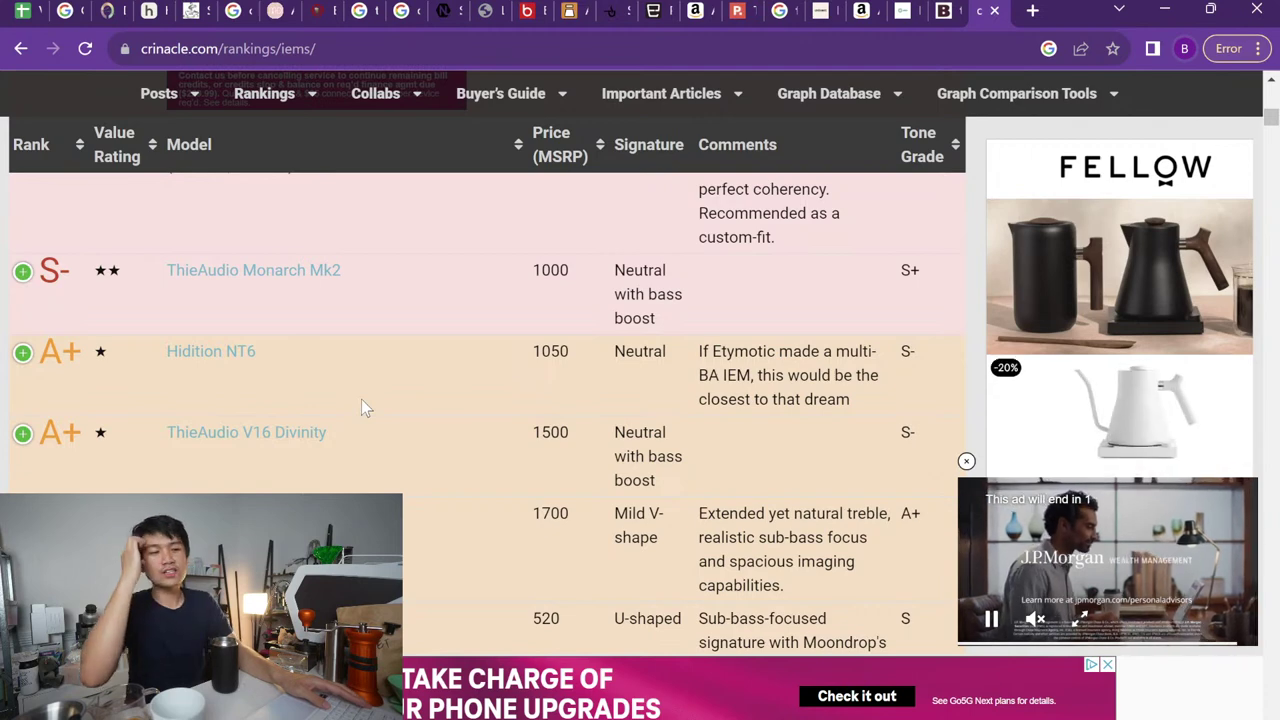
Close the crinacle ranking page and return to the Value Rankings spreadsheet
click(22, 10)
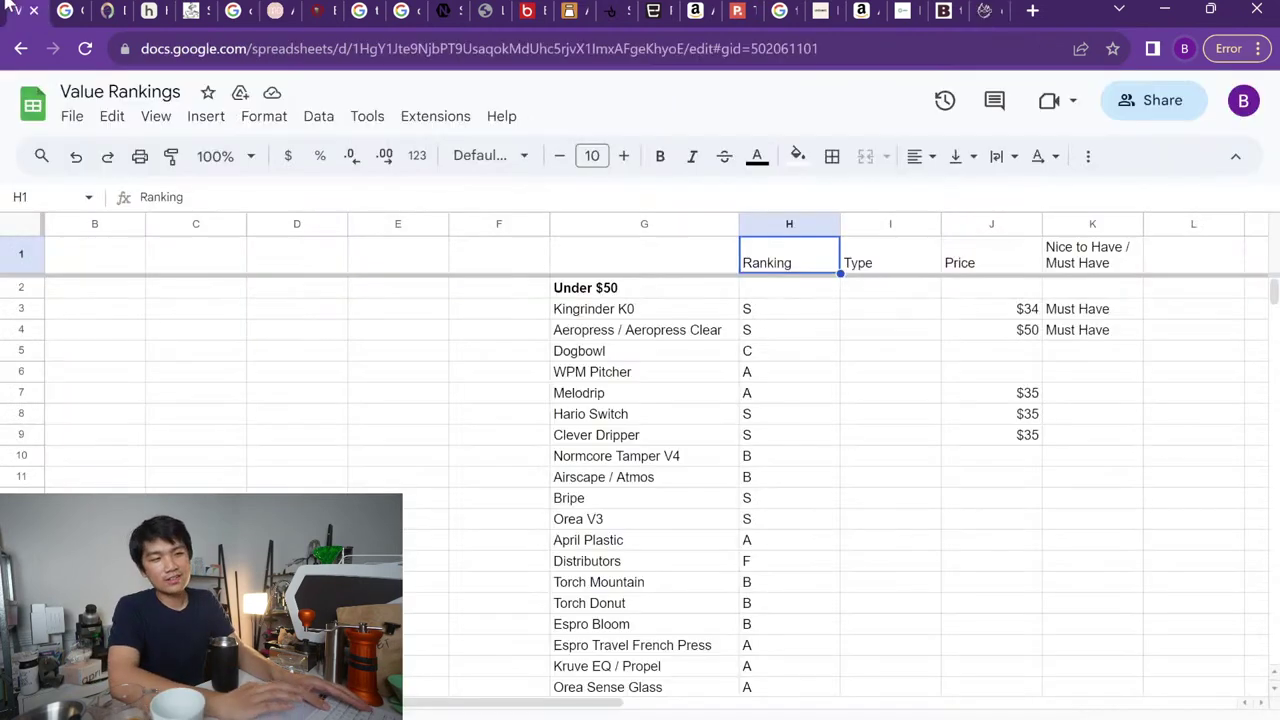
click(983, 9)
key(ctrl+w)
key(ctrl+1)
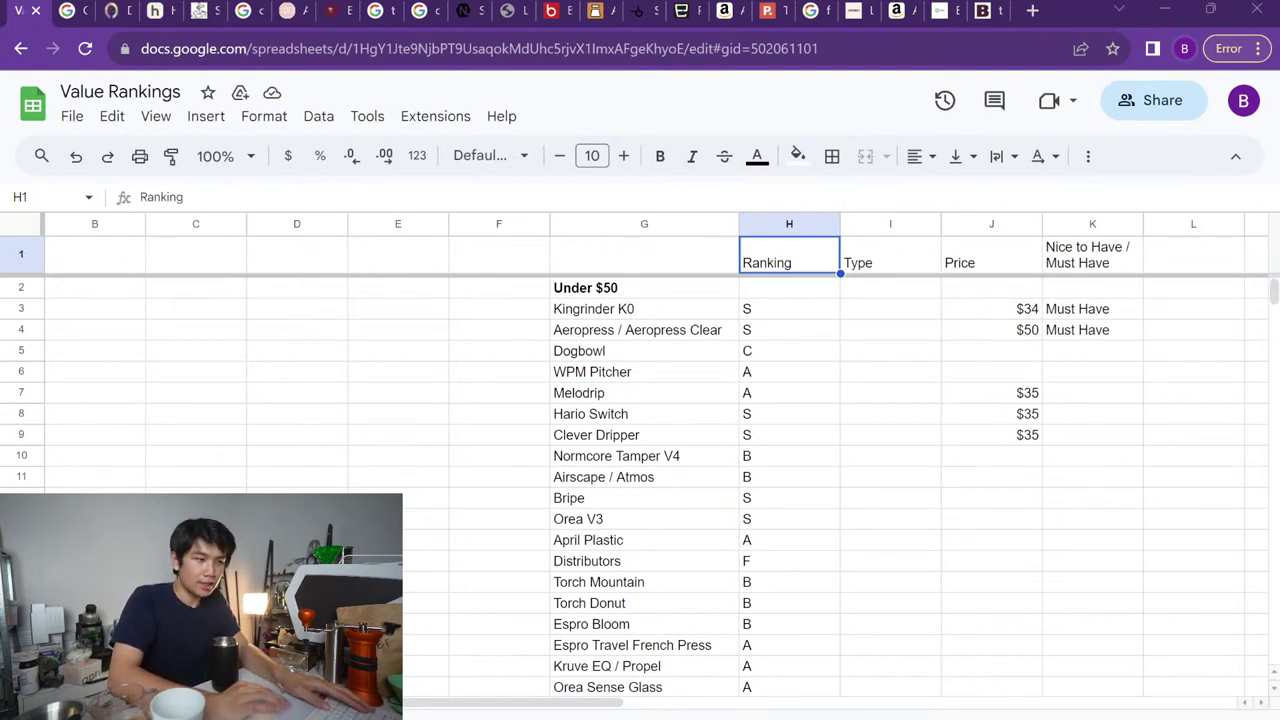
Review the Under $50 items and rankings from Clever Dripper down to Kruve EQ / Propel
click(685, 443)
key(Down)
key(Down)
key(Down)
key(Down)
key(Down)
key(Down)
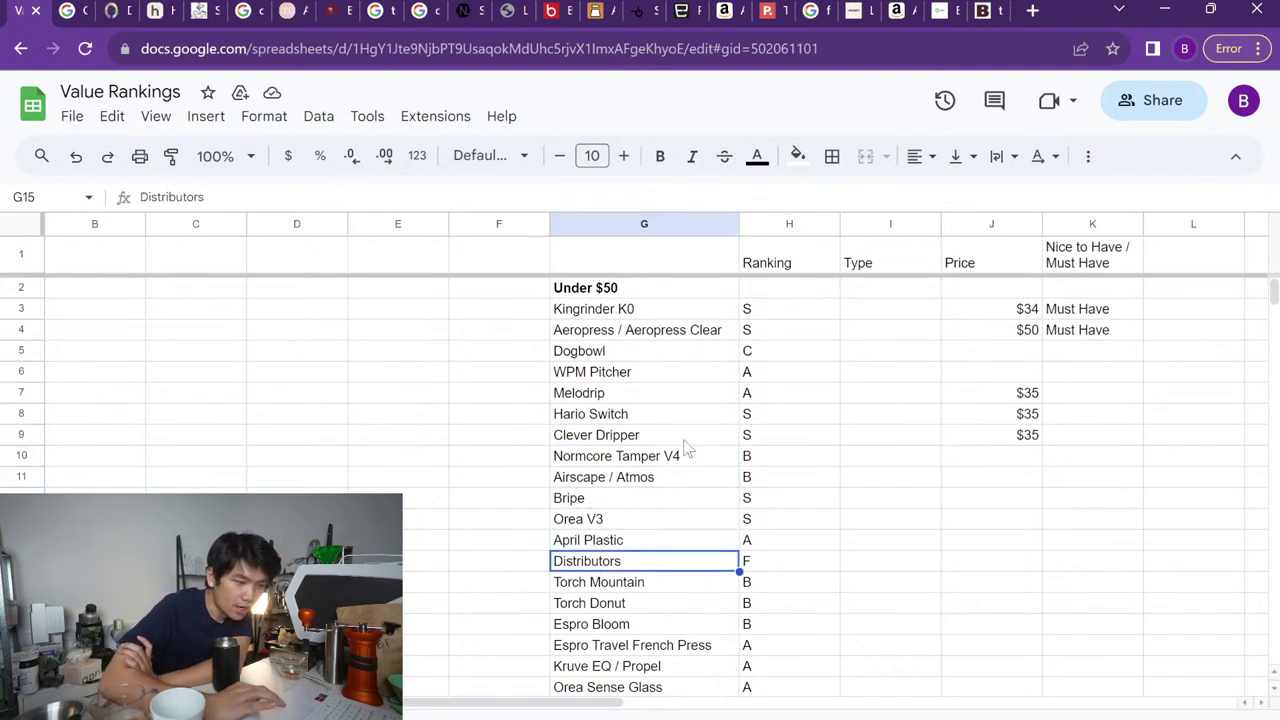
scroll(685, 447, down, 2)
click(660, 545)
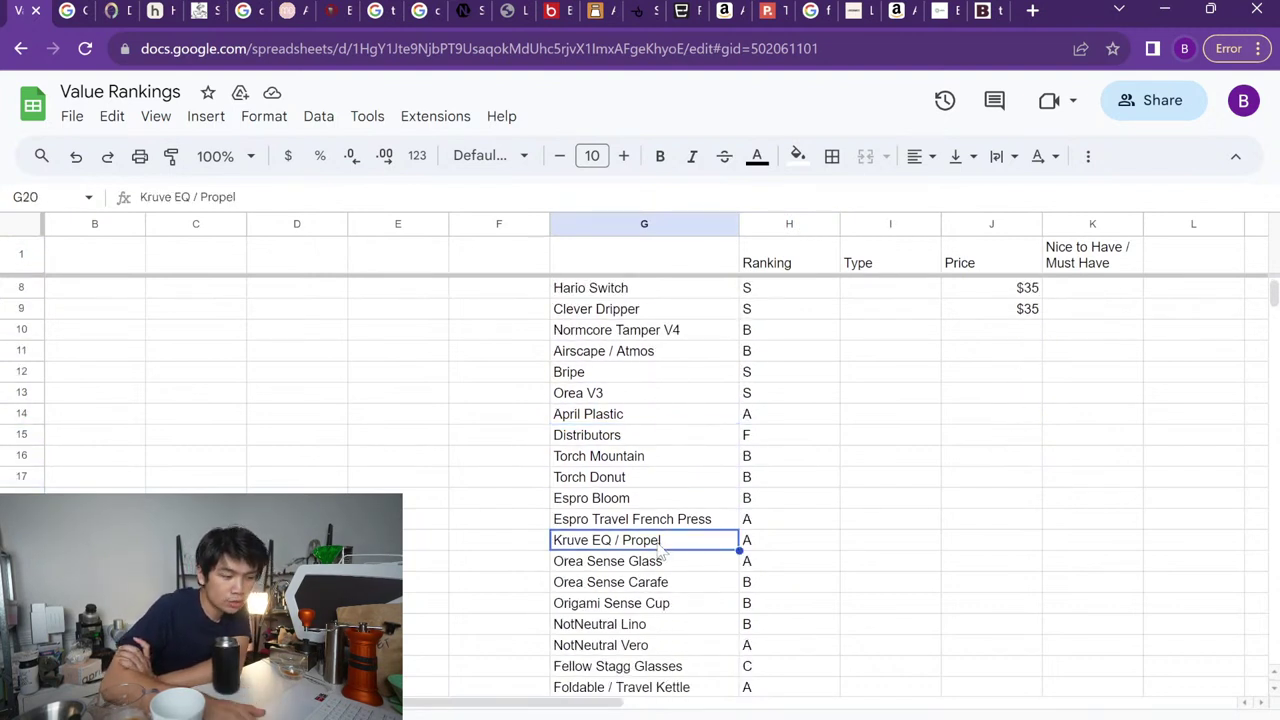
key(Up)
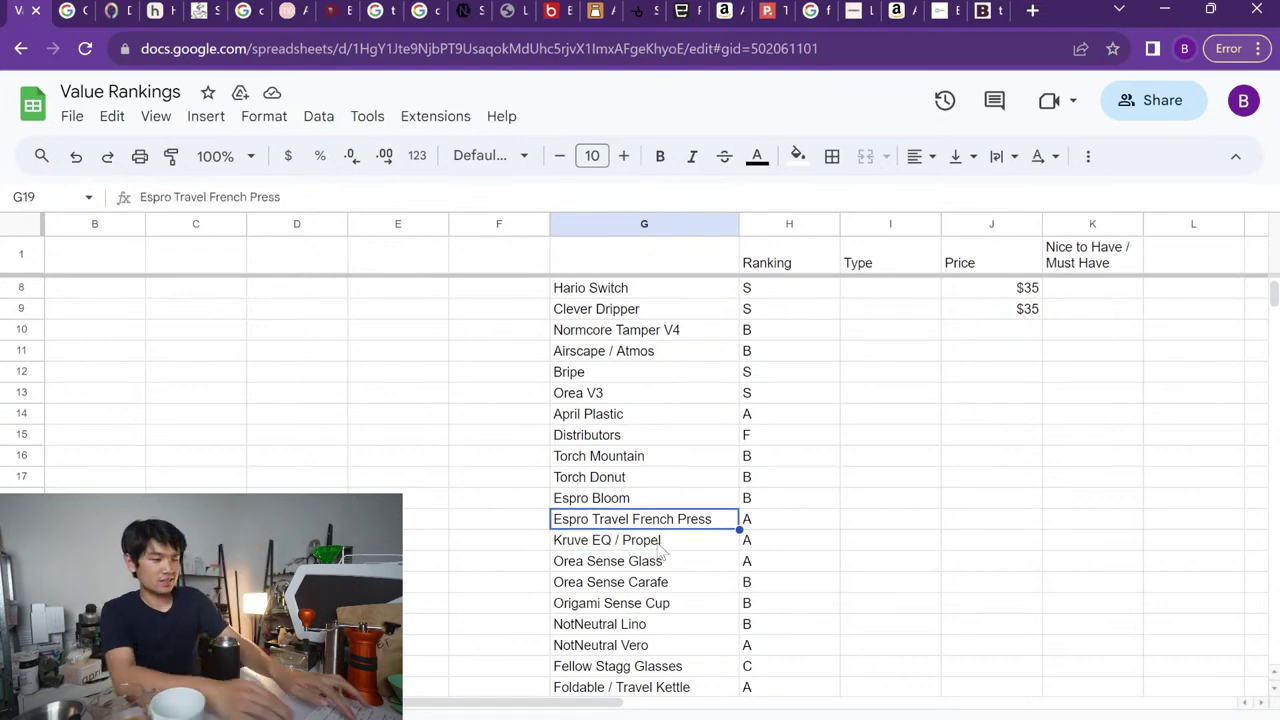
Search Google for "kruve propel" and "icosabrewhouse" in separate new tabs
key(ctrl+t)
text(kruve prope)
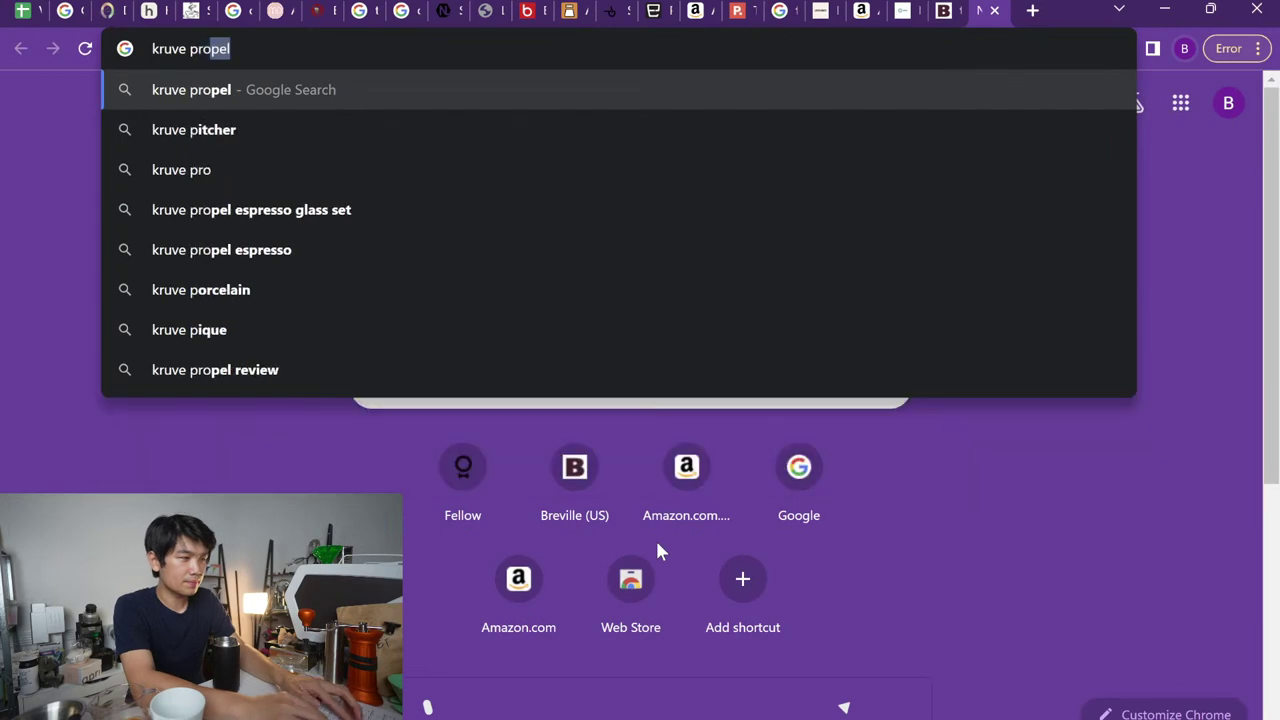
key(Return)
text(icosabrewhouse)
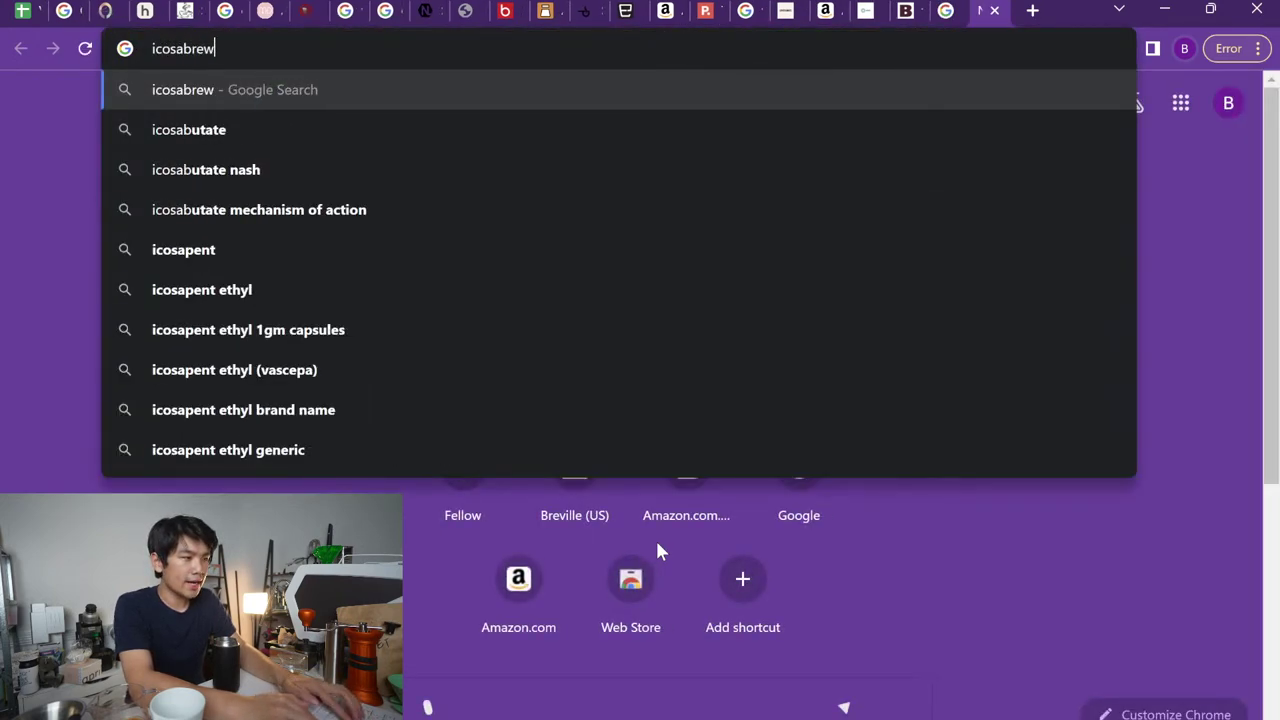
key(Return)
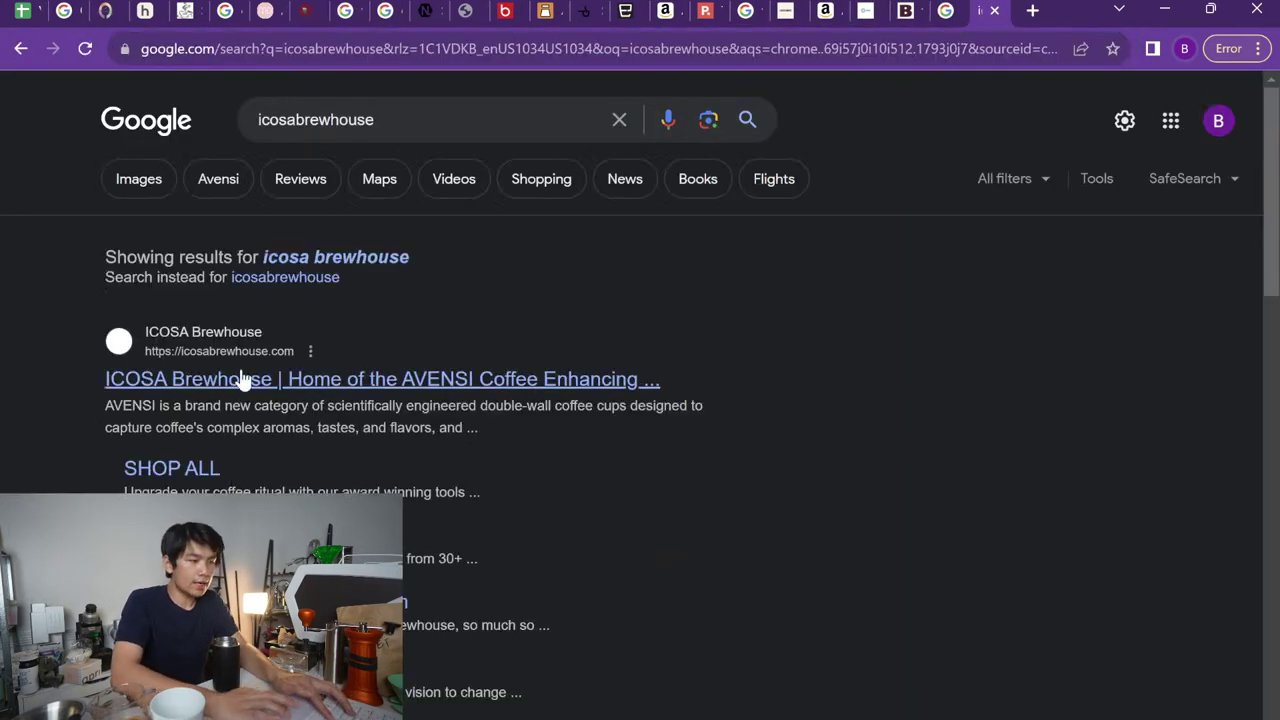
Open the ICOSA Brewhouse site from the results and view the AVENSI 3 Piece Complete Set product page
click(246, 378)
scroll(692, 655, down, 4)
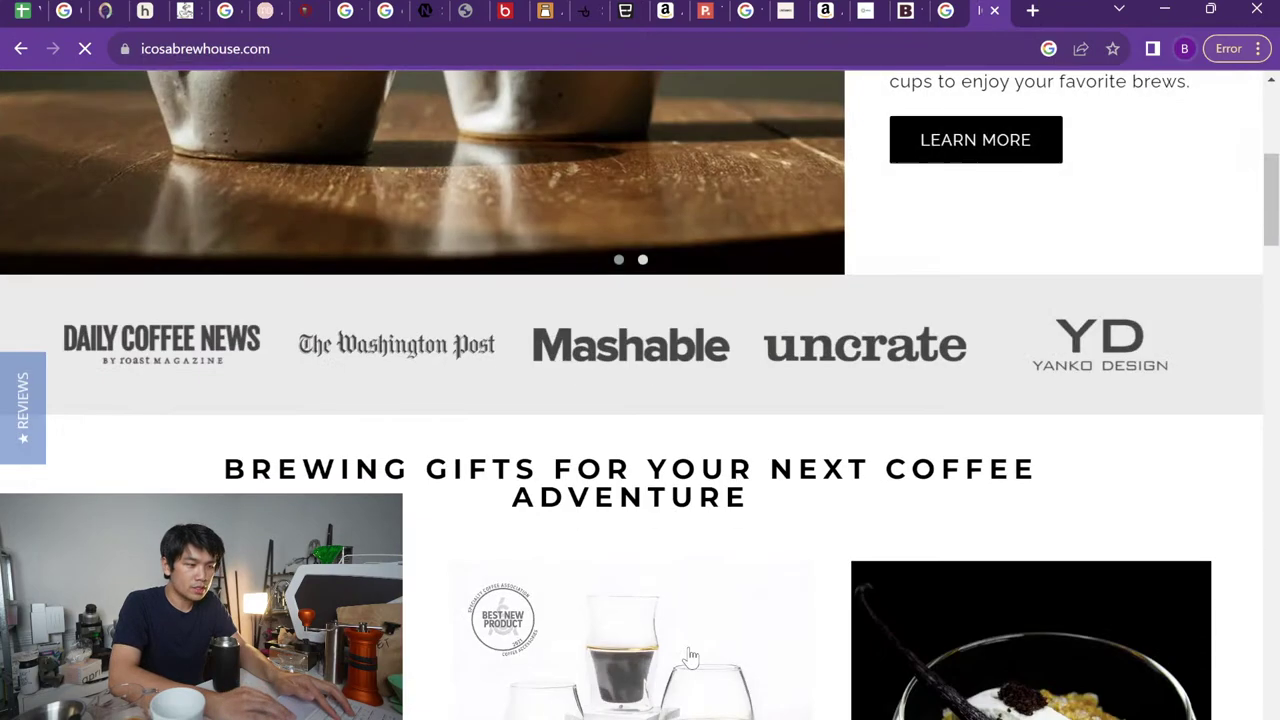
scroll(719, 583, down, 5)
scroll(790, 372, down, 4)
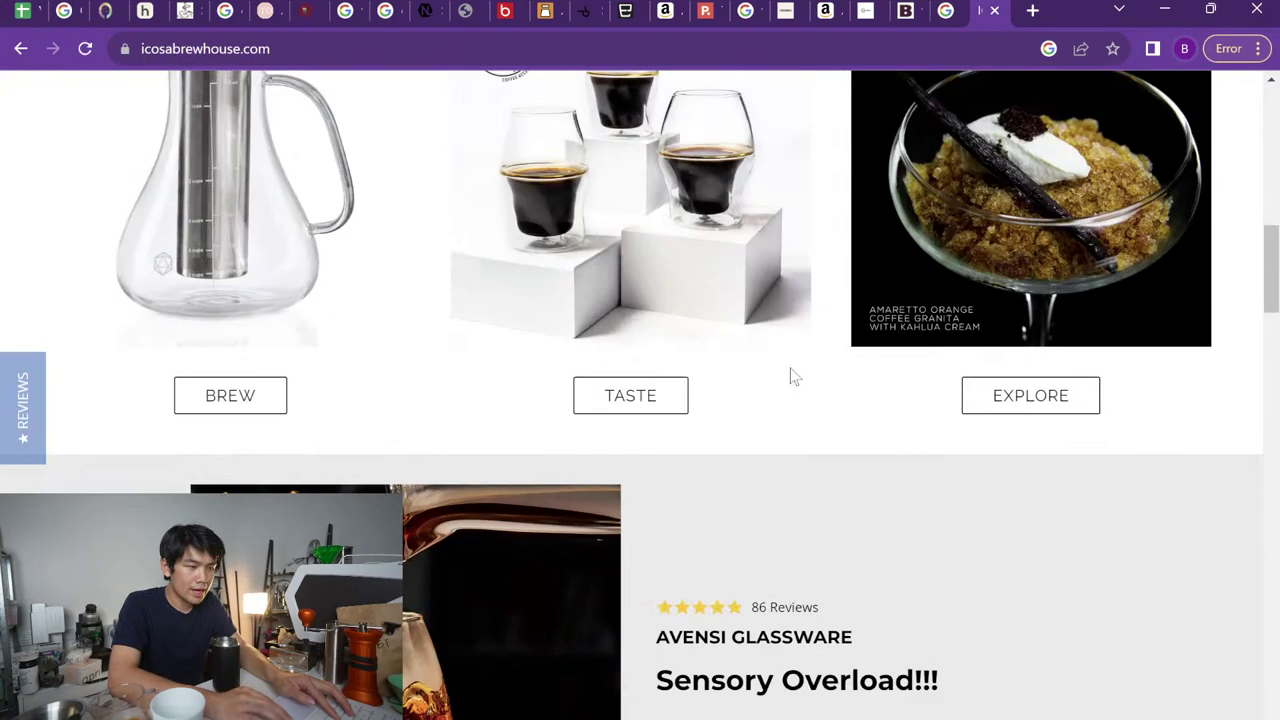
scroll(790, 372, up, 2)
click(681, 408)
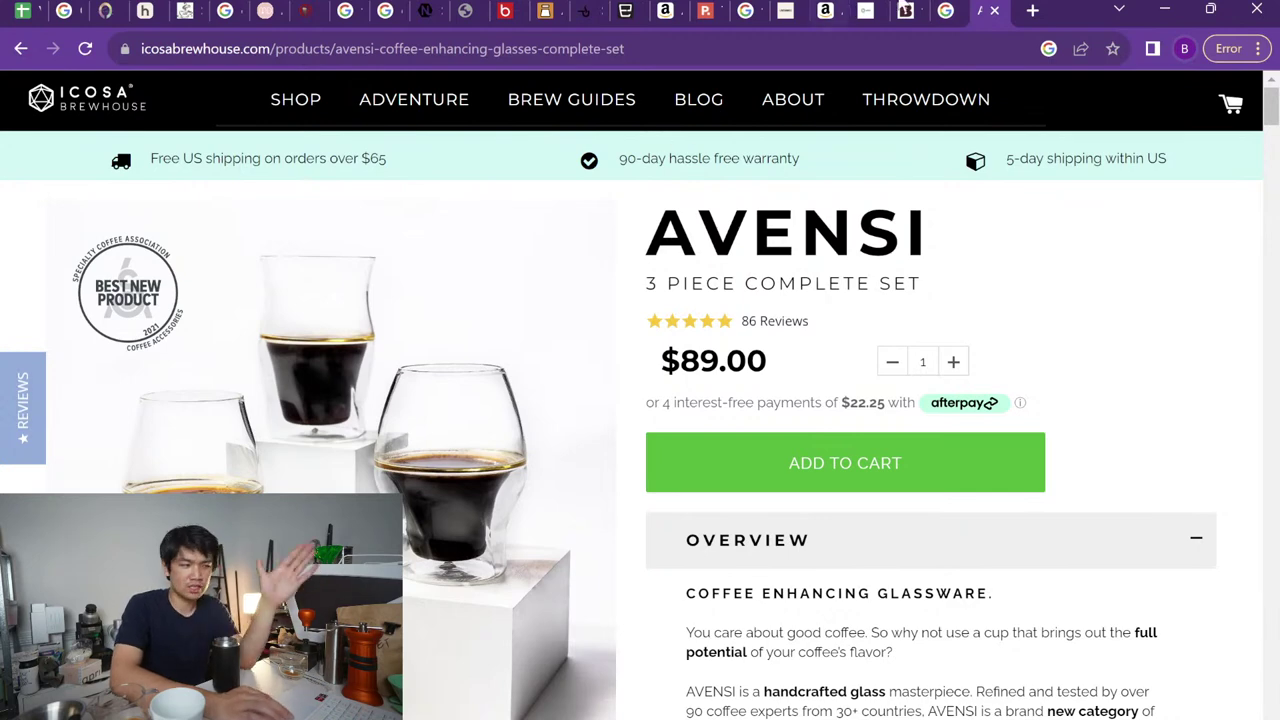
Open Kruve's PROPEL espresso glass page from the "kruve propel" results, and view the site's glassware overview
click(945, 10)
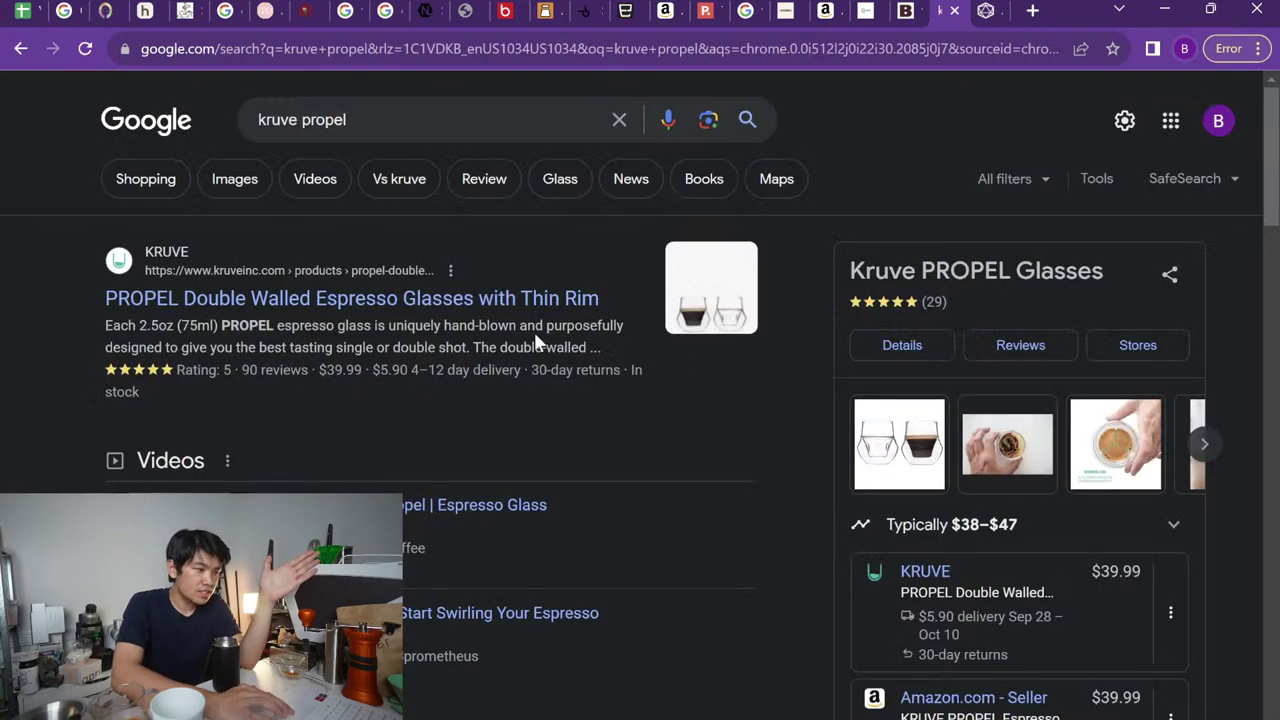
click(512, 300)
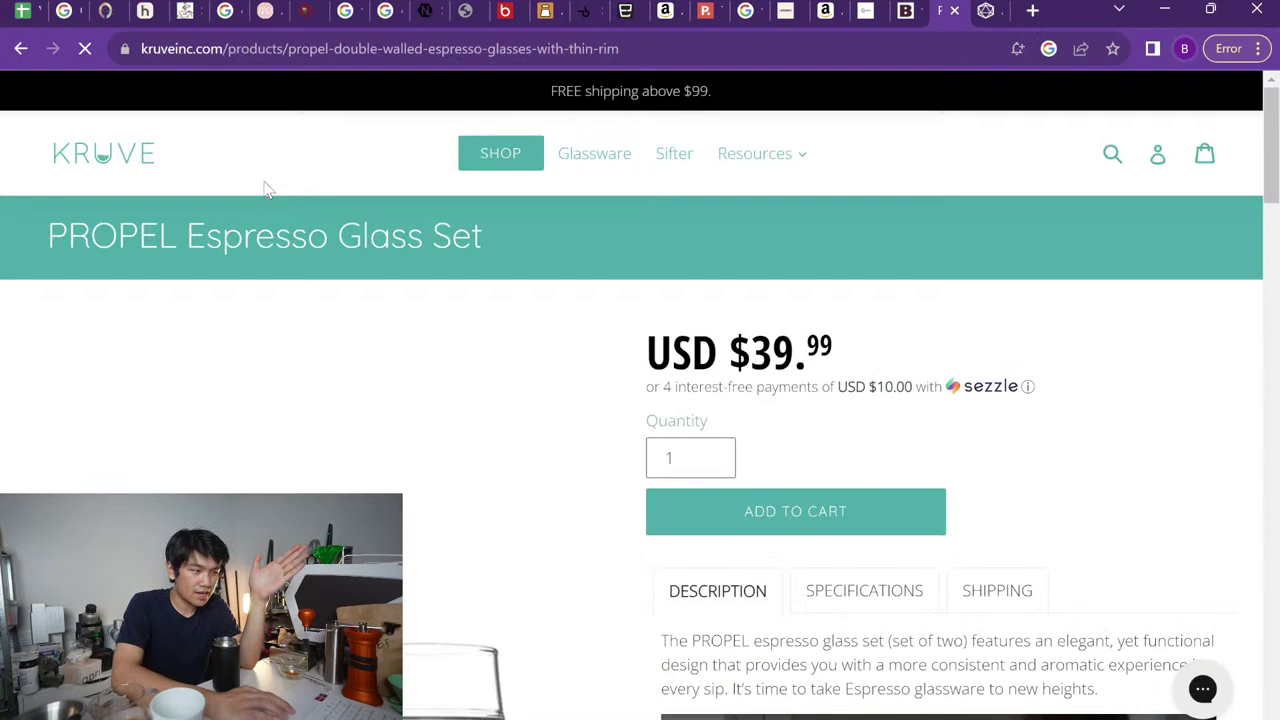
click(590, 158)
scroll(600, 492, down, 10)
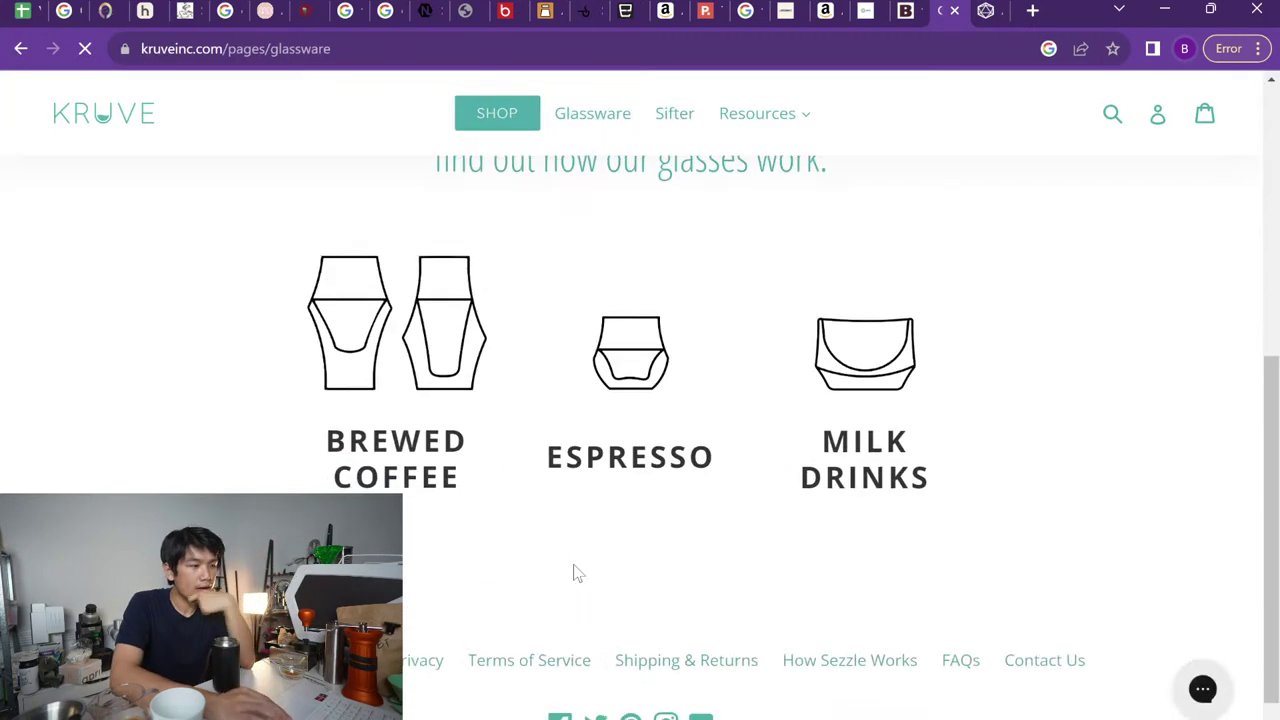
Open Kruve's brewed coffee glassware page and look over the glasses and carafes shown there
click(413, 410)
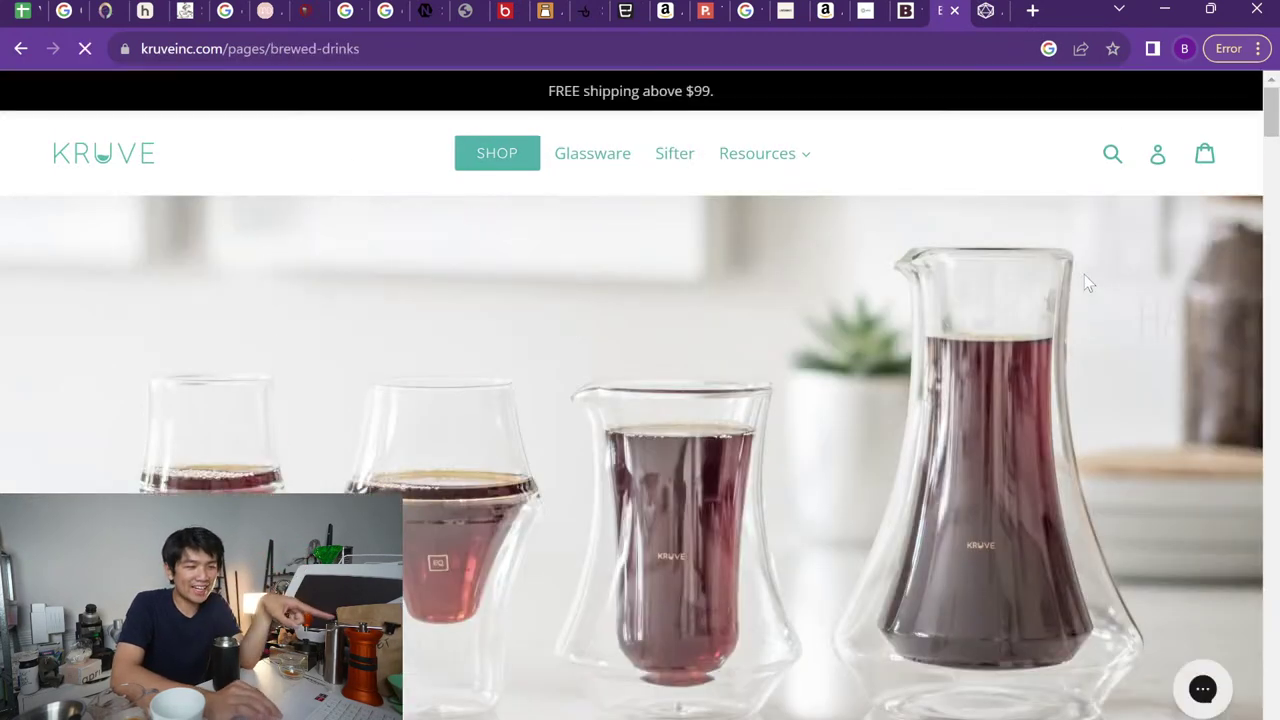
scroll(871, 548, down, 5)
scroll(871, 548, up, 3)
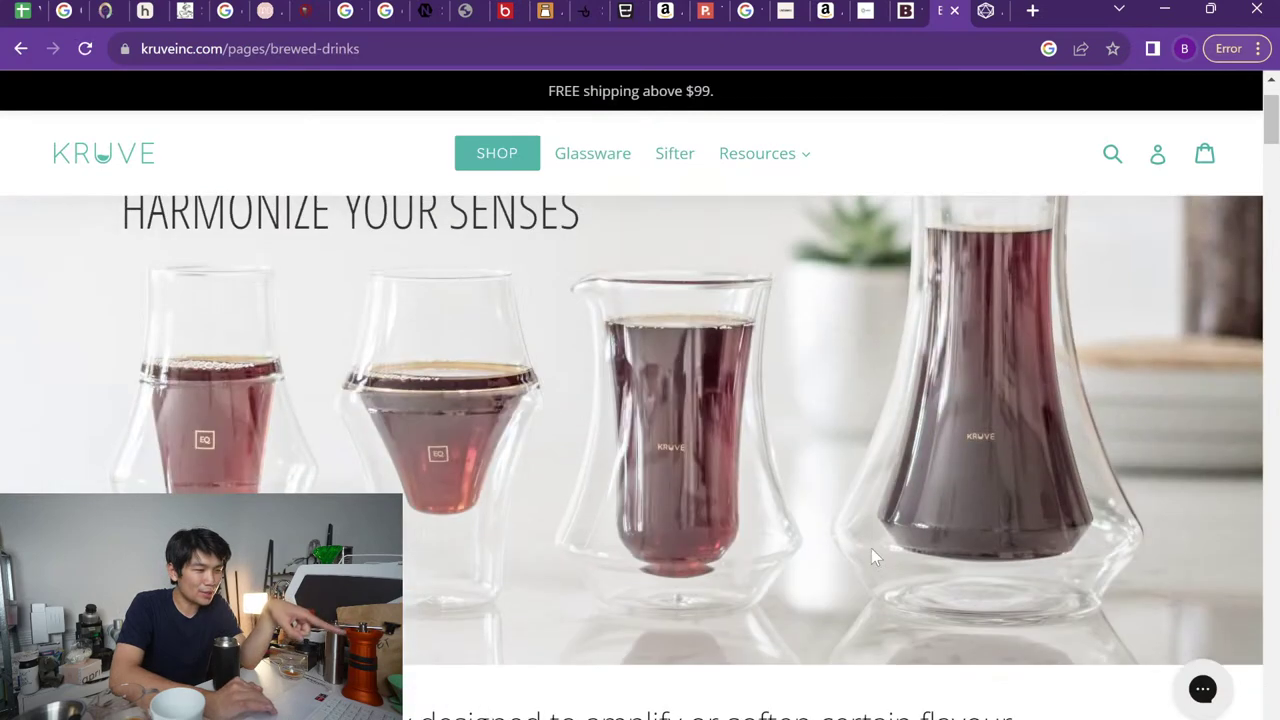
scroll(452, 405, down, 9)
scroll(477, 414, down, 5)
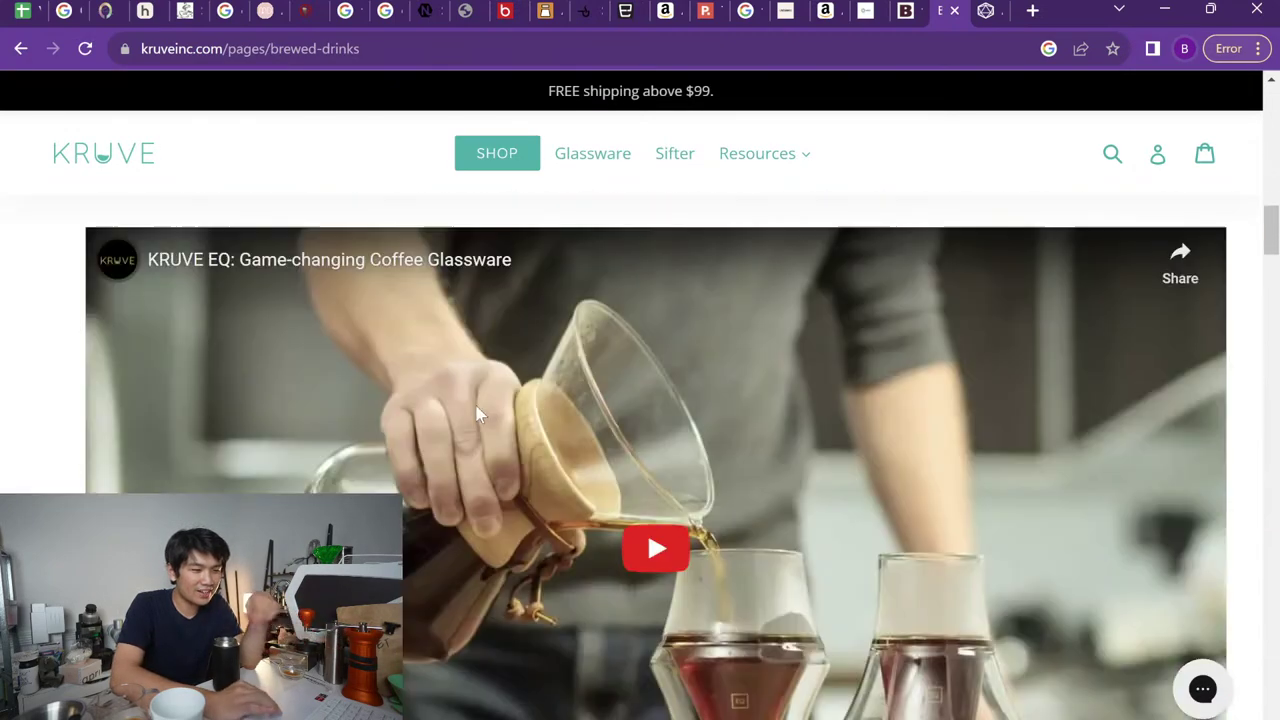
Browse Kruve's shop page from the CREATE Latte Pitcher down to the EQ glasses and carafes
click(506, 163)
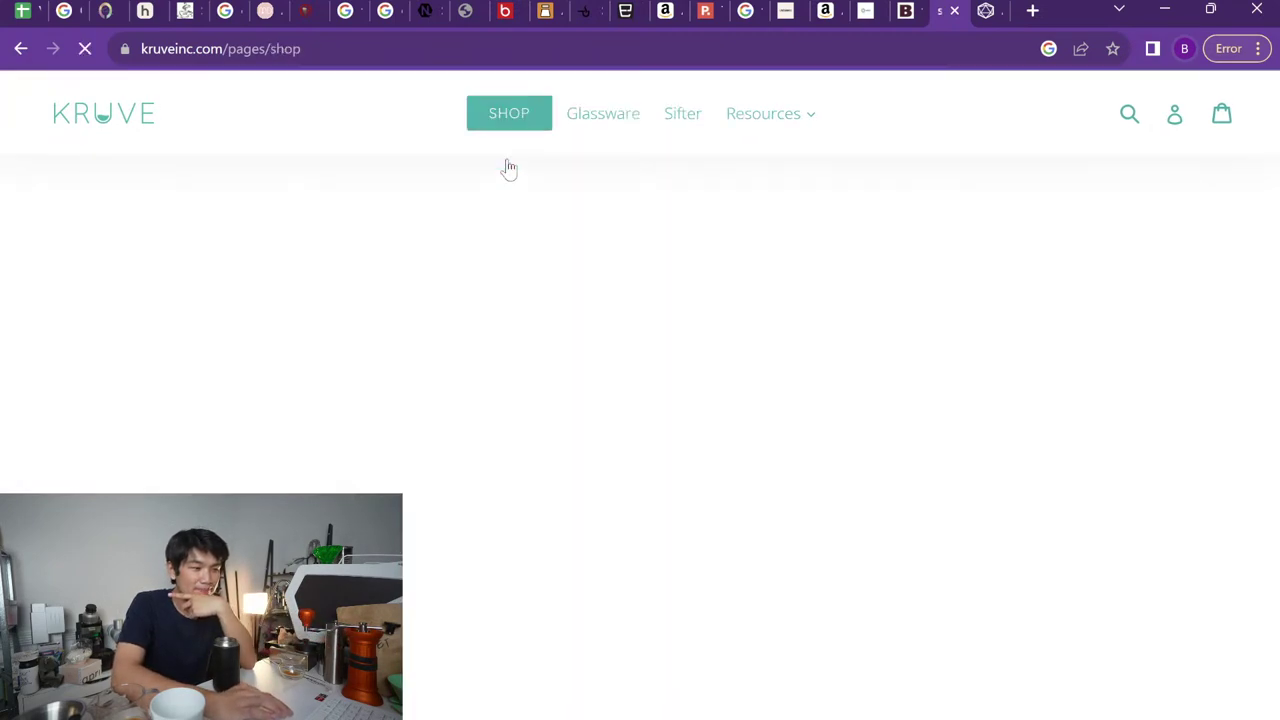
scroll(714, 570, down, 4)
scroll(714, 570, down, 3)
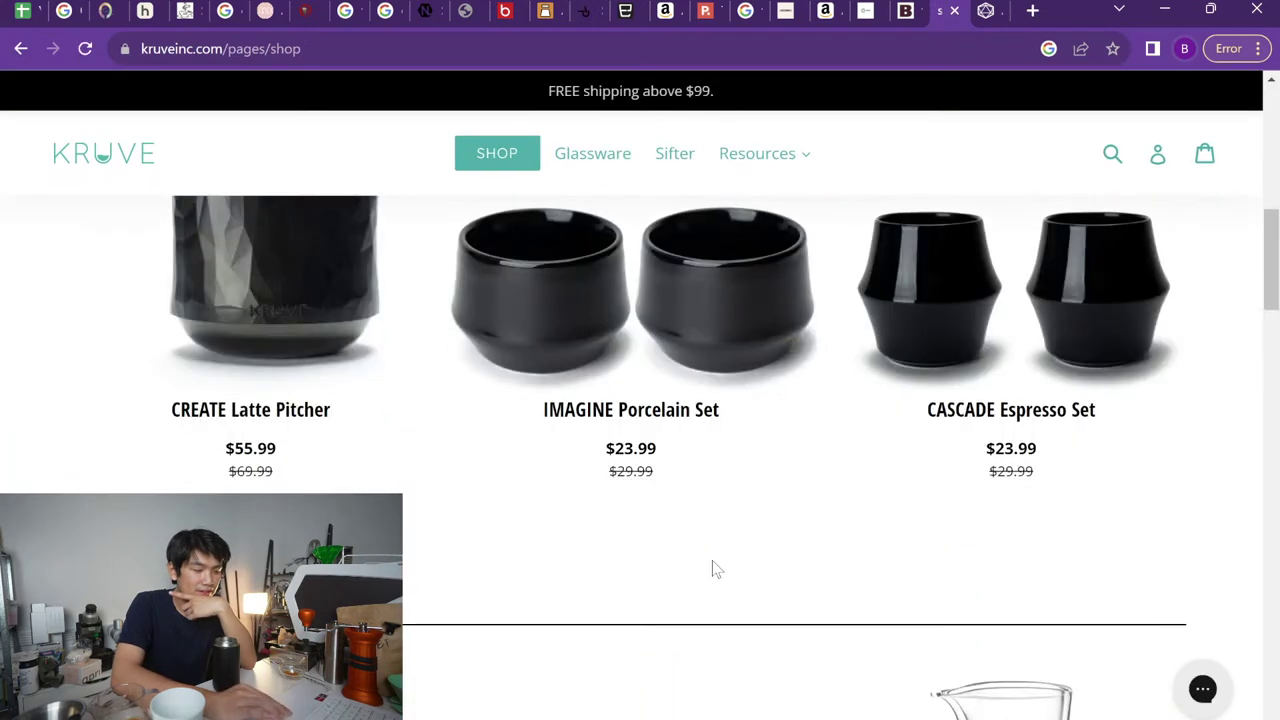
scroll(714, 568, up, 4)
scroll(714, 568, down, 2)
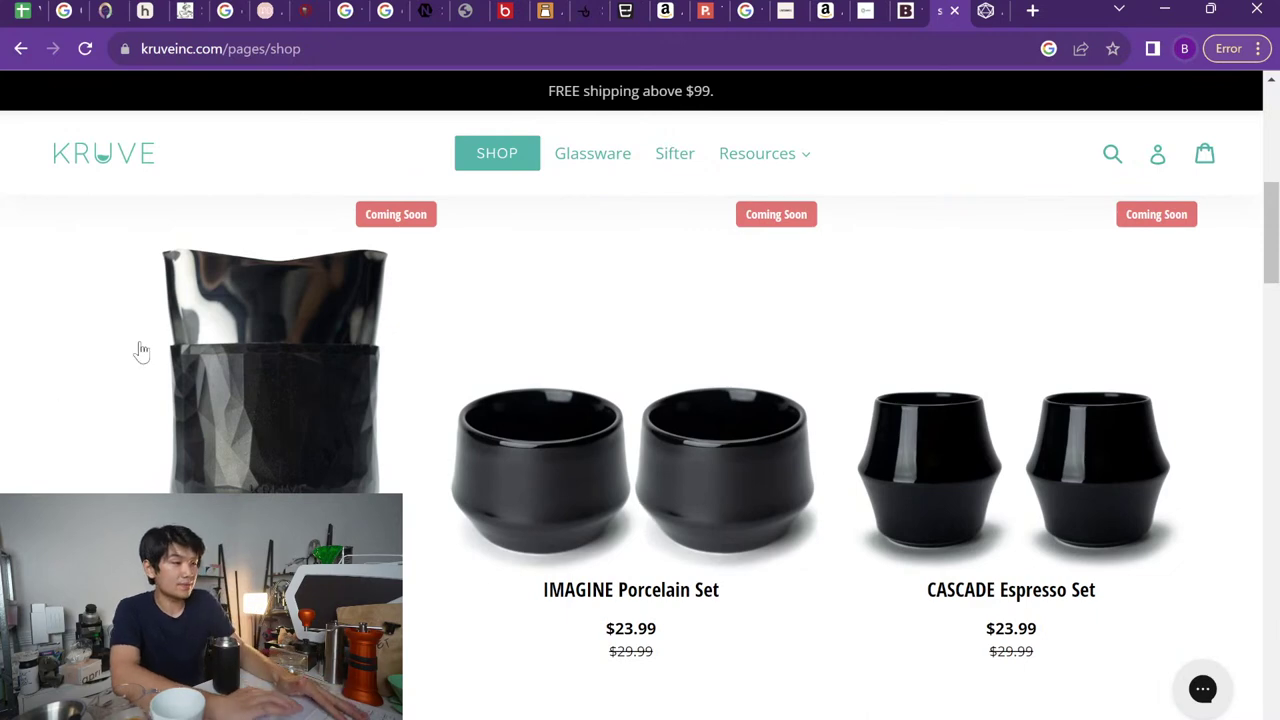
scroll(333, 457, down, 5)
scroll(337, 458, up, 2)
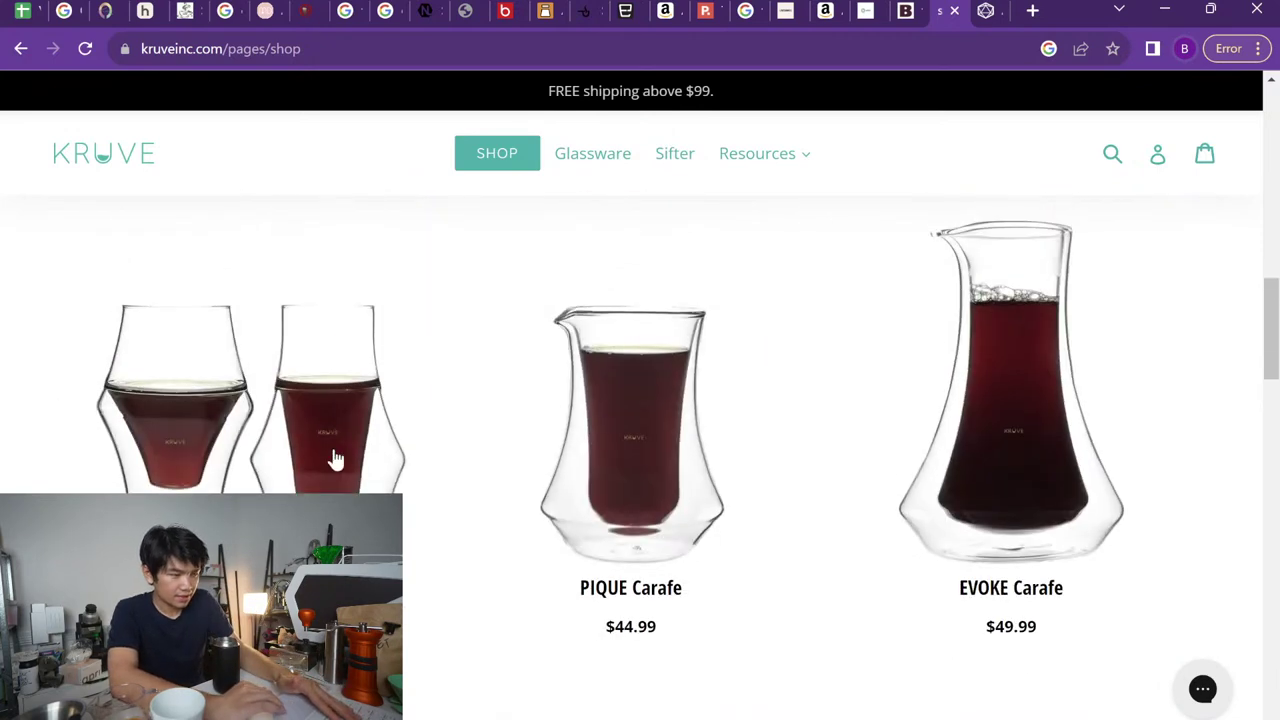
Open the EQ Glass Set product page and examine its price, description and specifications
click(372, 447)
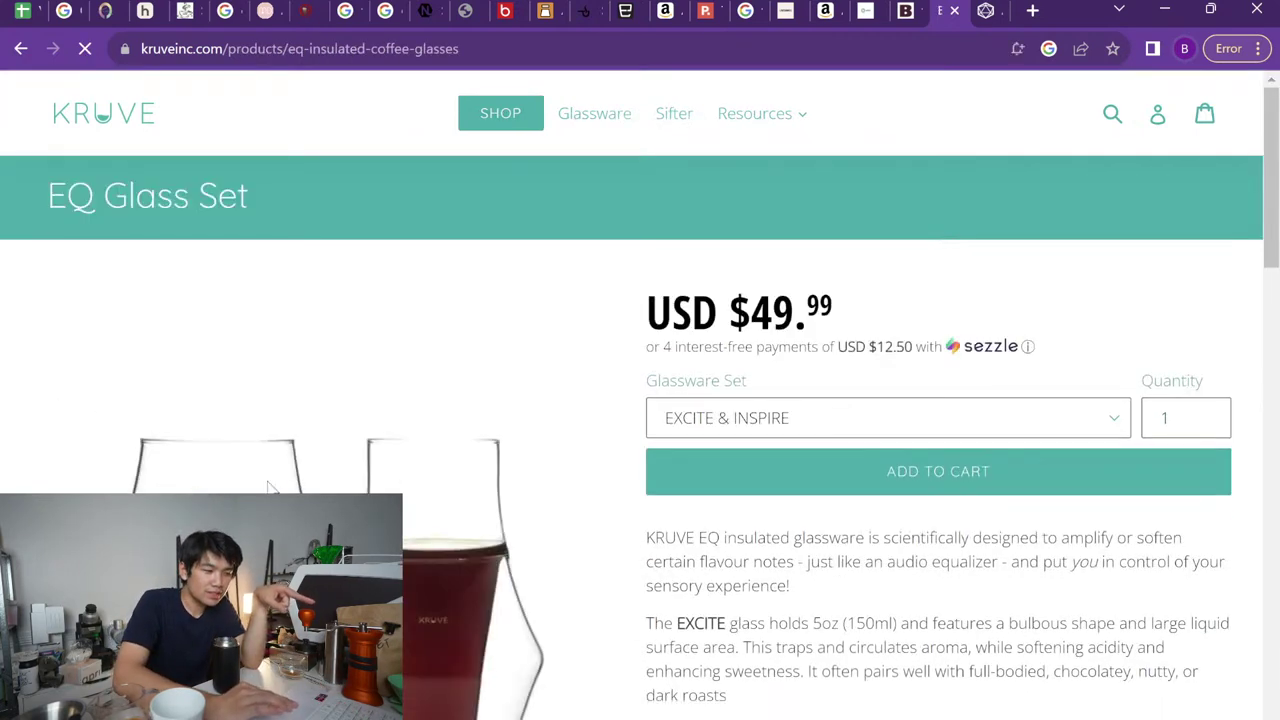
scroll(886, 423, down, 2)
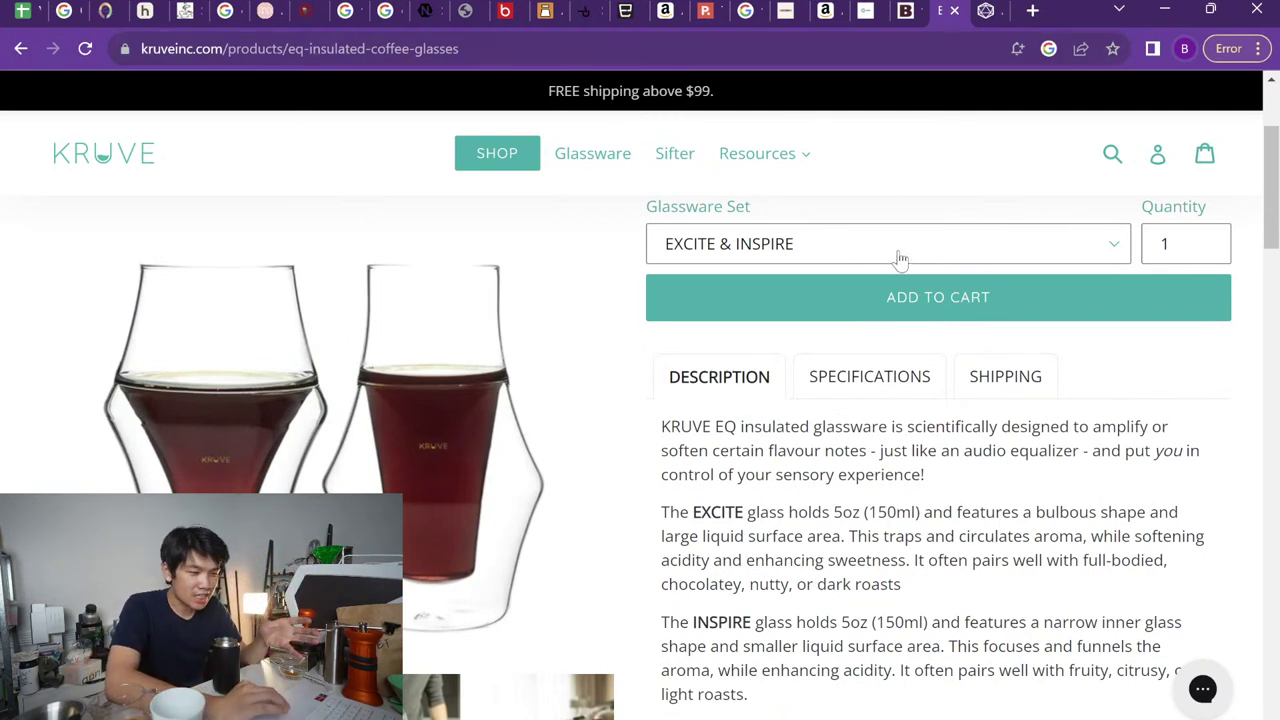
scroll(877, 517, down, 4)
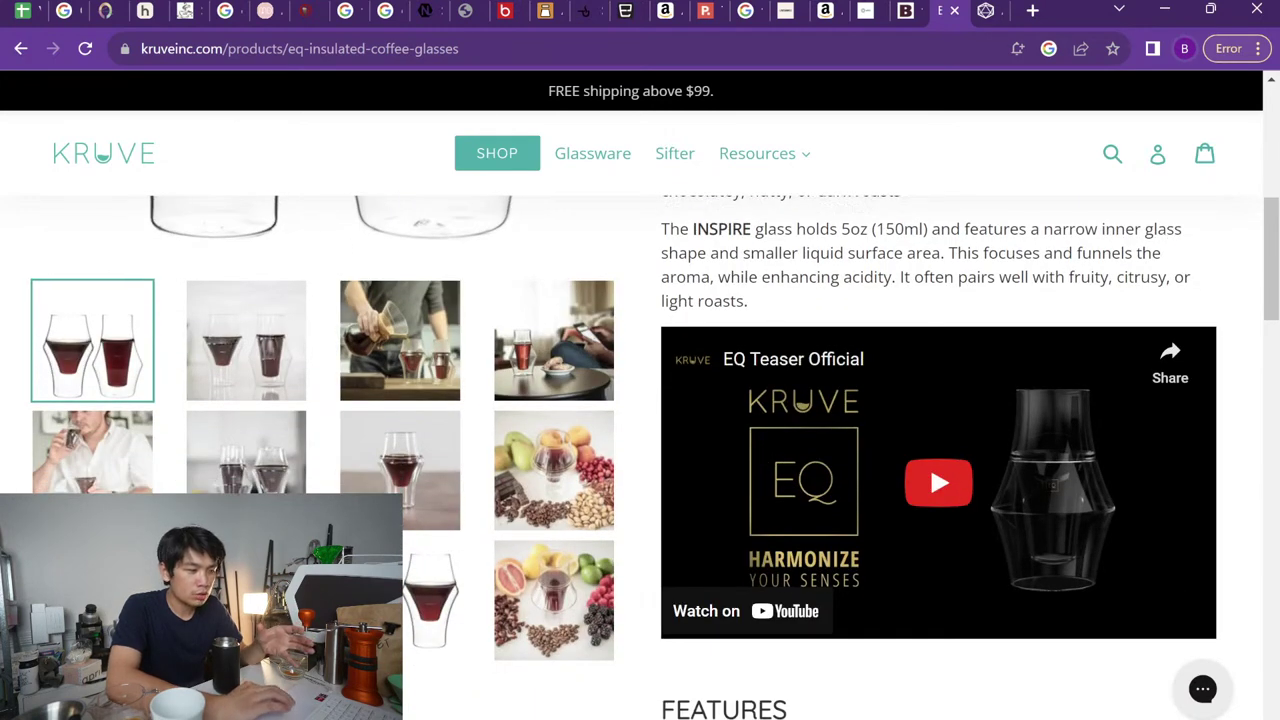
scroll(298, 490, up, 6)
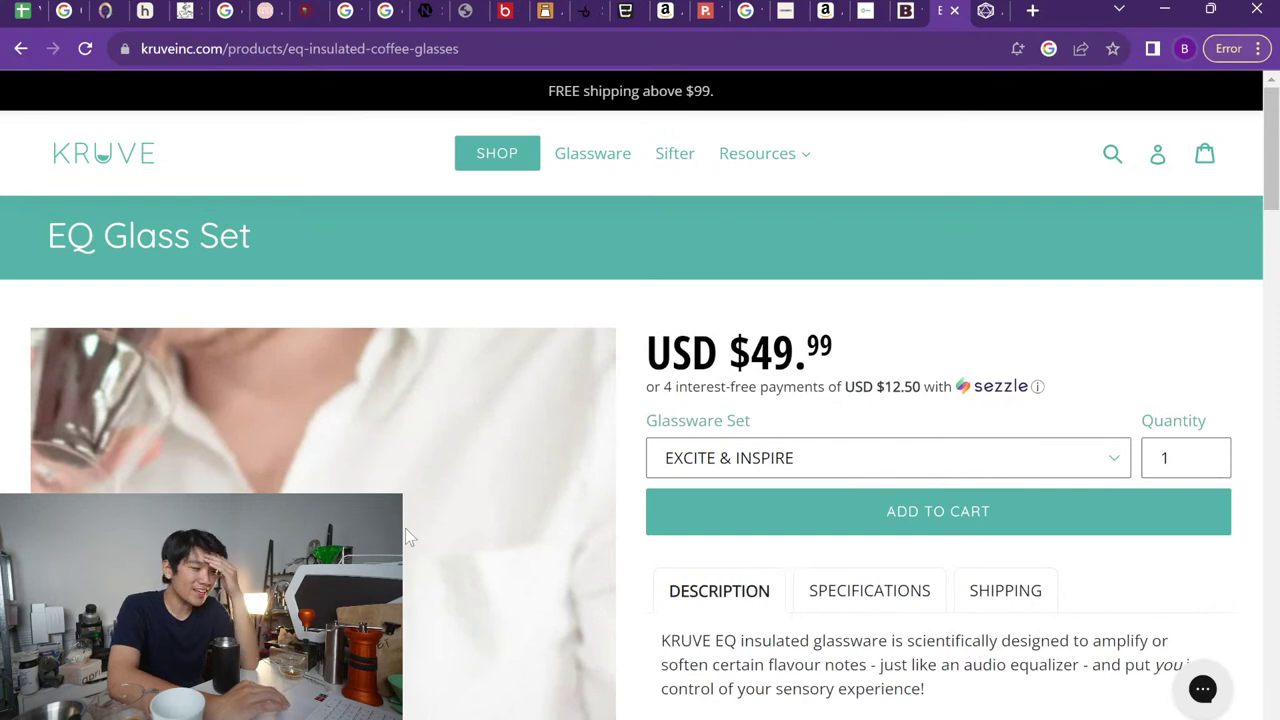
scroll(405, 536, down, 2)
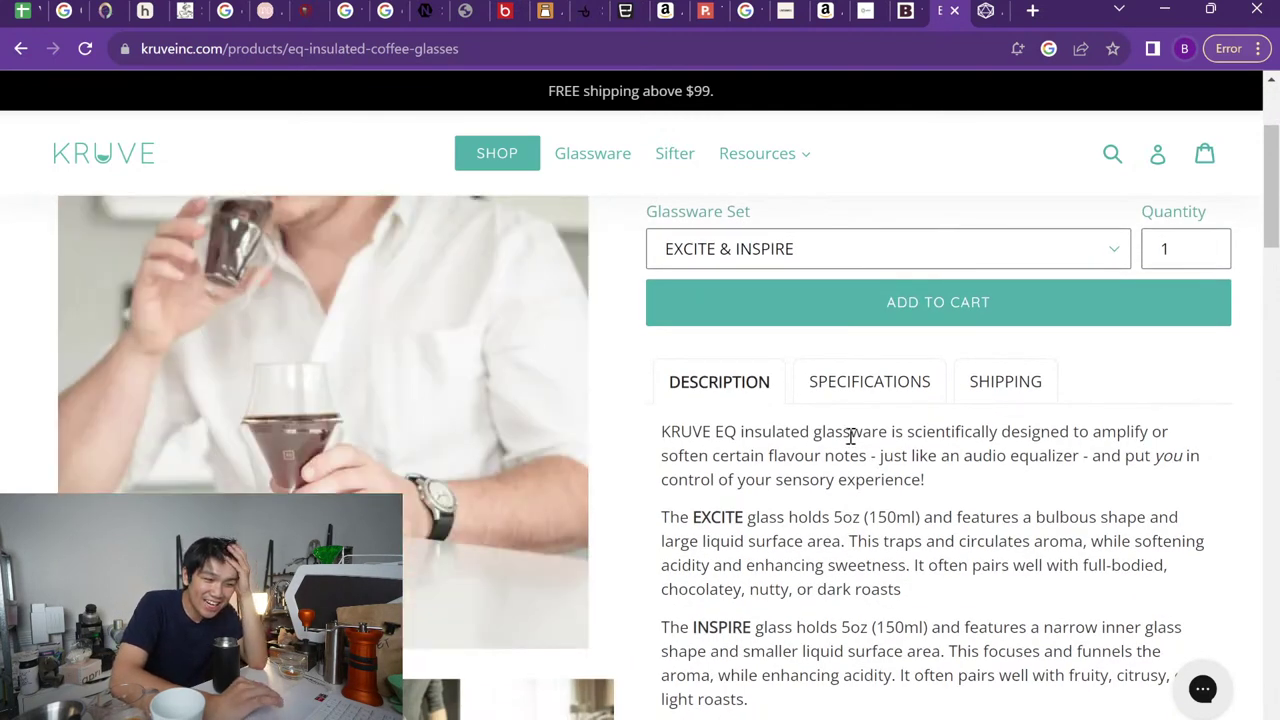
scroll(850, 437, down, 1)
click(869, 300)
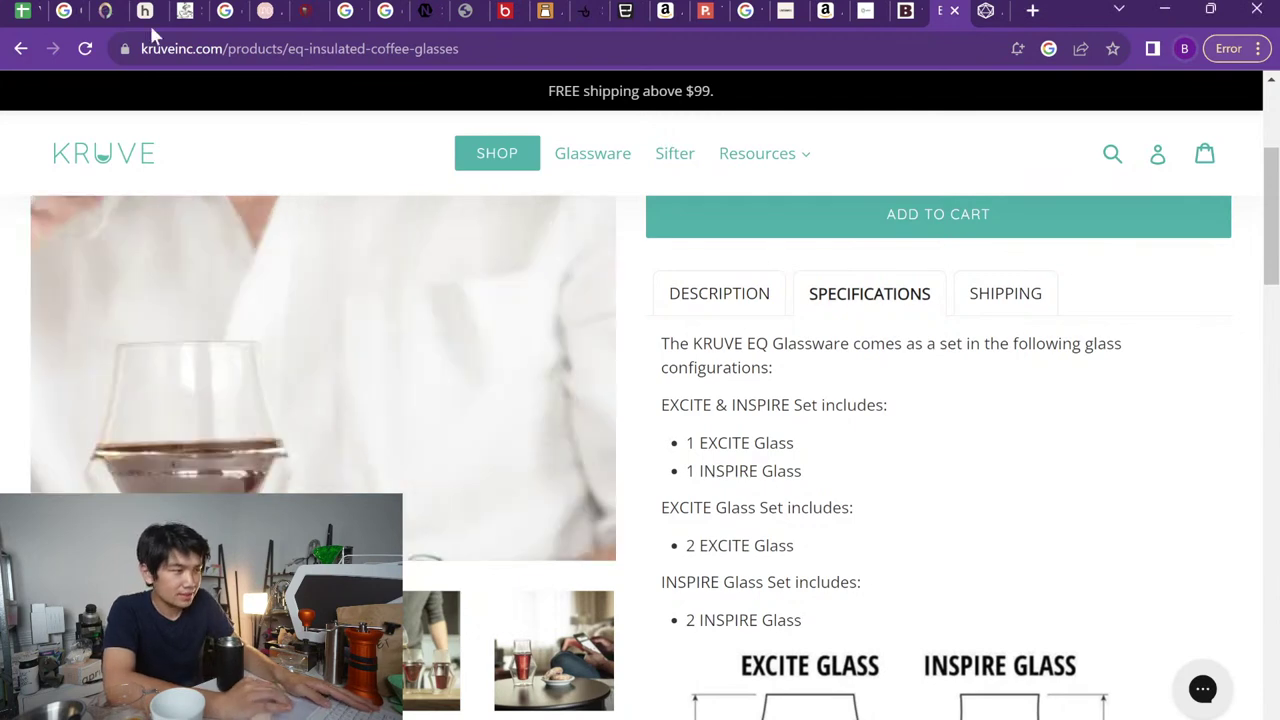
Return to the Value Rankings spreadsheet and review the rankings from Kruve EQ / Propel and Orea Sense Glass downward
click(44, 10)
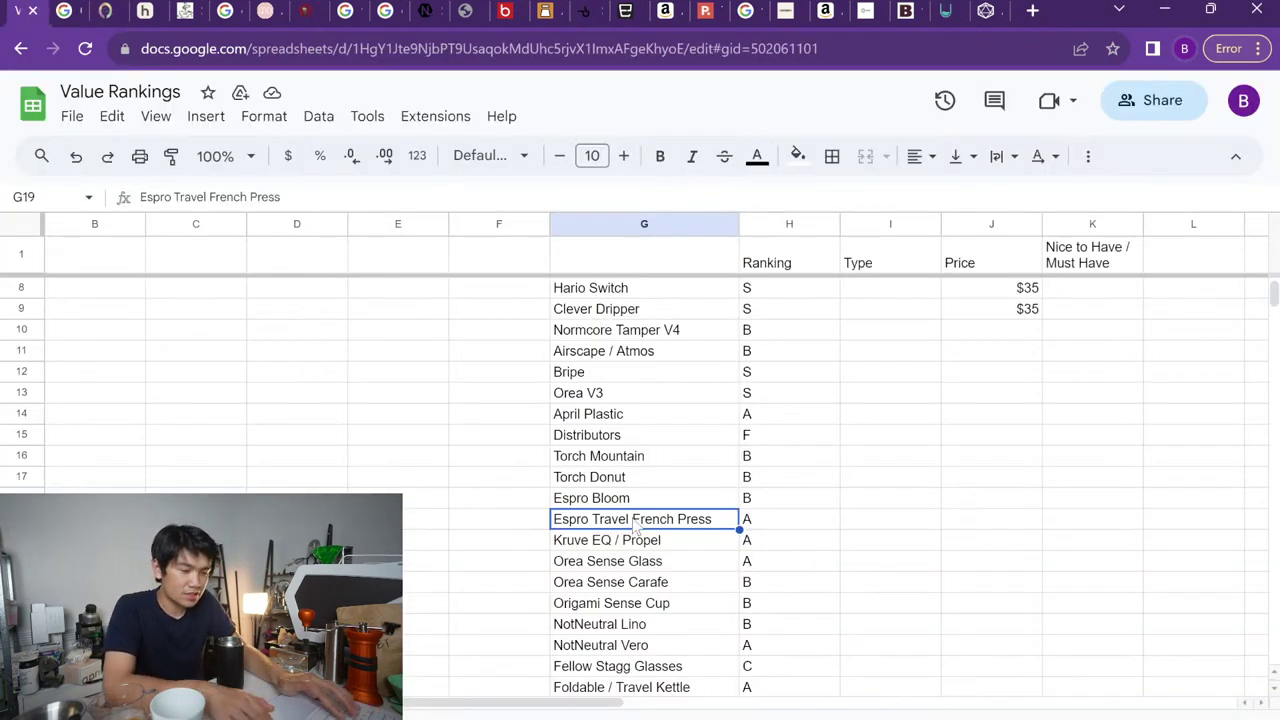
key(Down)
key(Right)
key(Down)
key(Down)
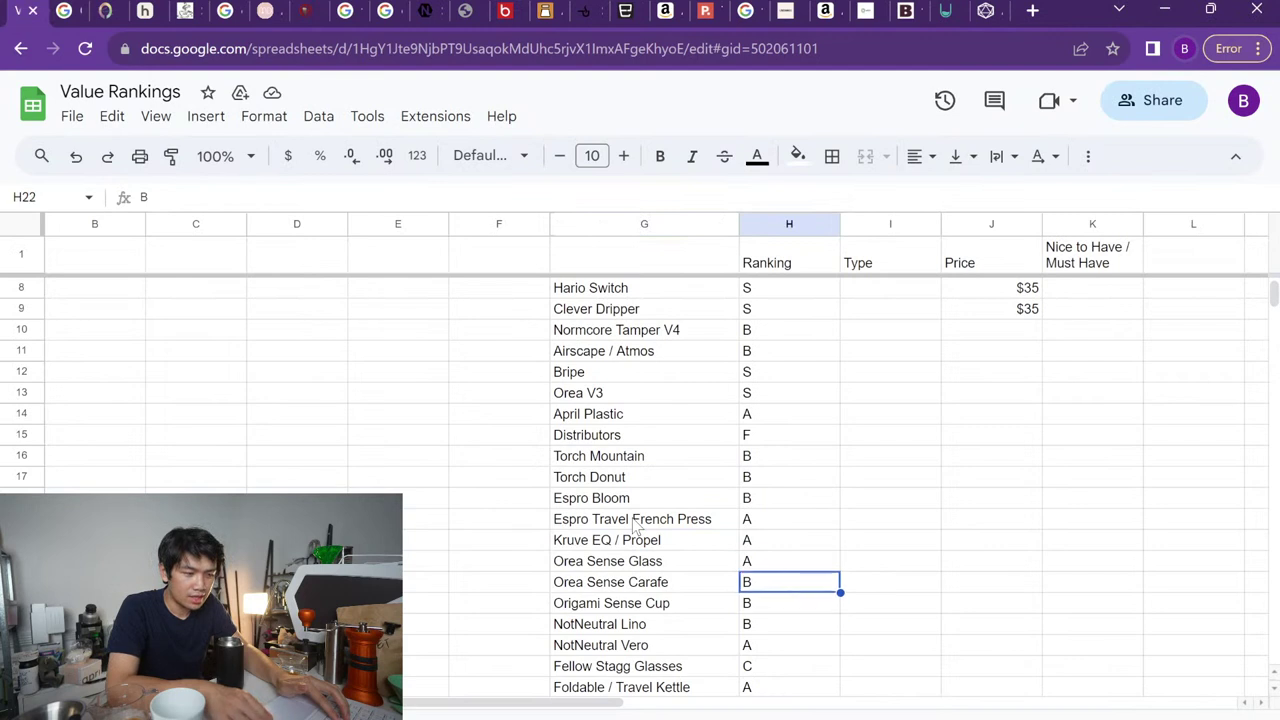
key(Up)
scroll(634, 527, down, 3)
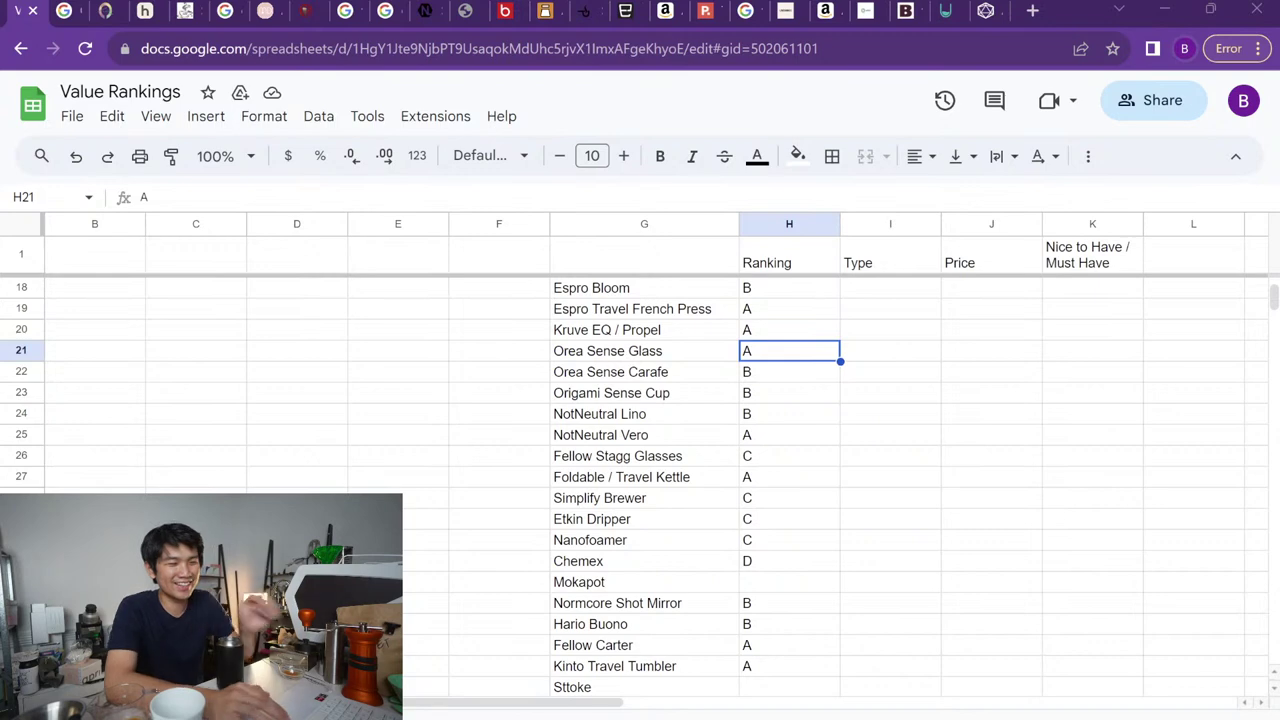
Switch to Kruve's EQ Glass Set product page and look over its price and included glass sets
click(985, 10)
click(950, 10)
scroll(823, 405, up, 3)
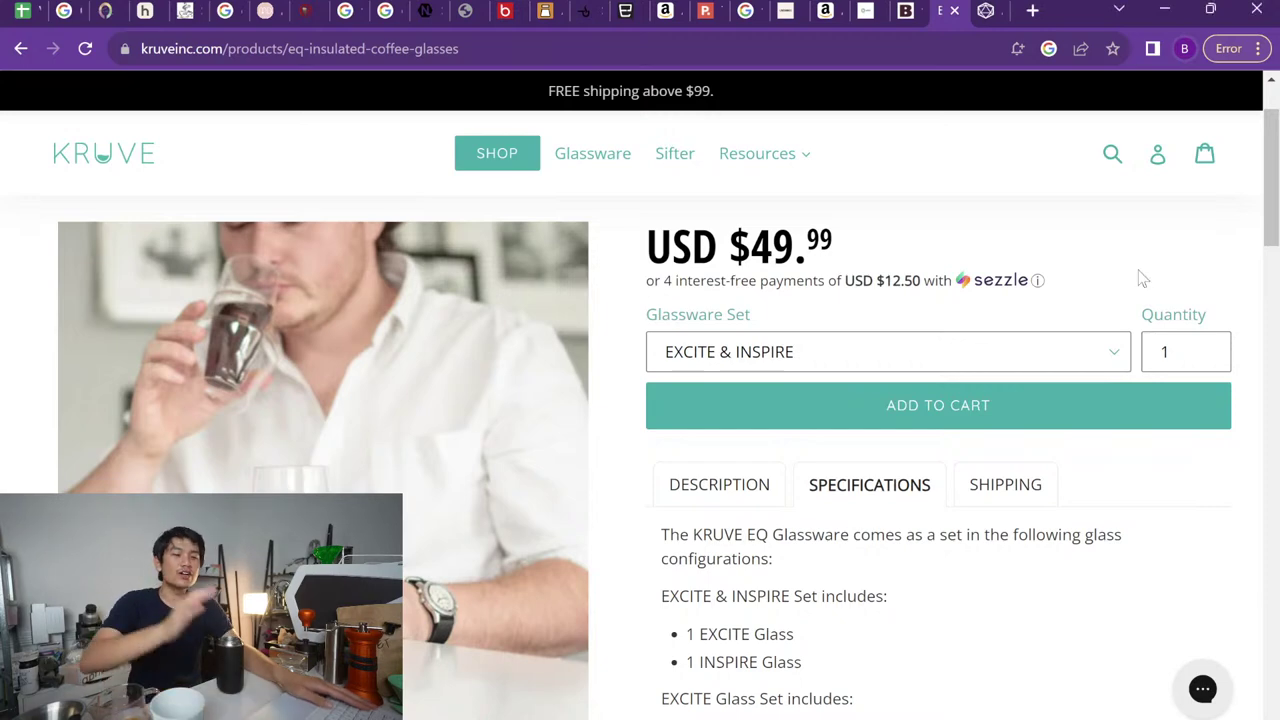
Go back to the Value Rankings spreadsheet and review the Under $25 list down to Bodum French Press
click(22, 10)
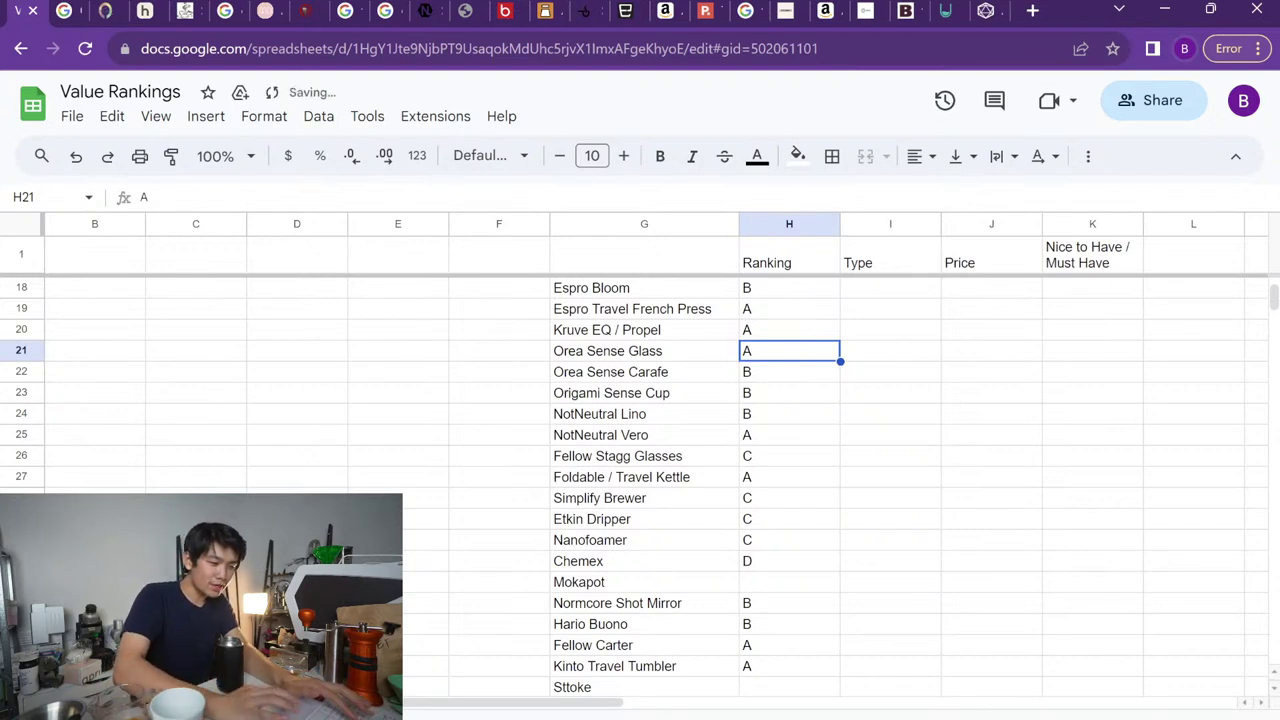
key(ctrl+shift+Page_Up)
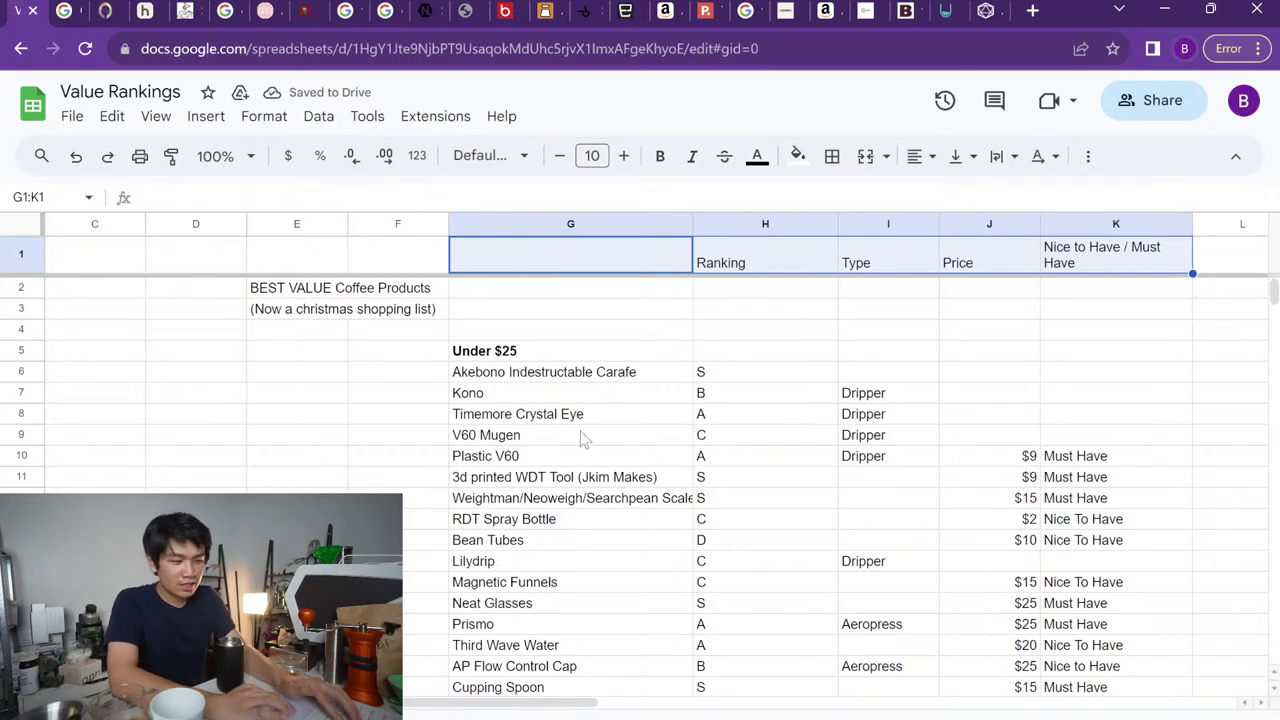
scroll(582, 438, down, 4)
scroll(582, 438, down, 6)
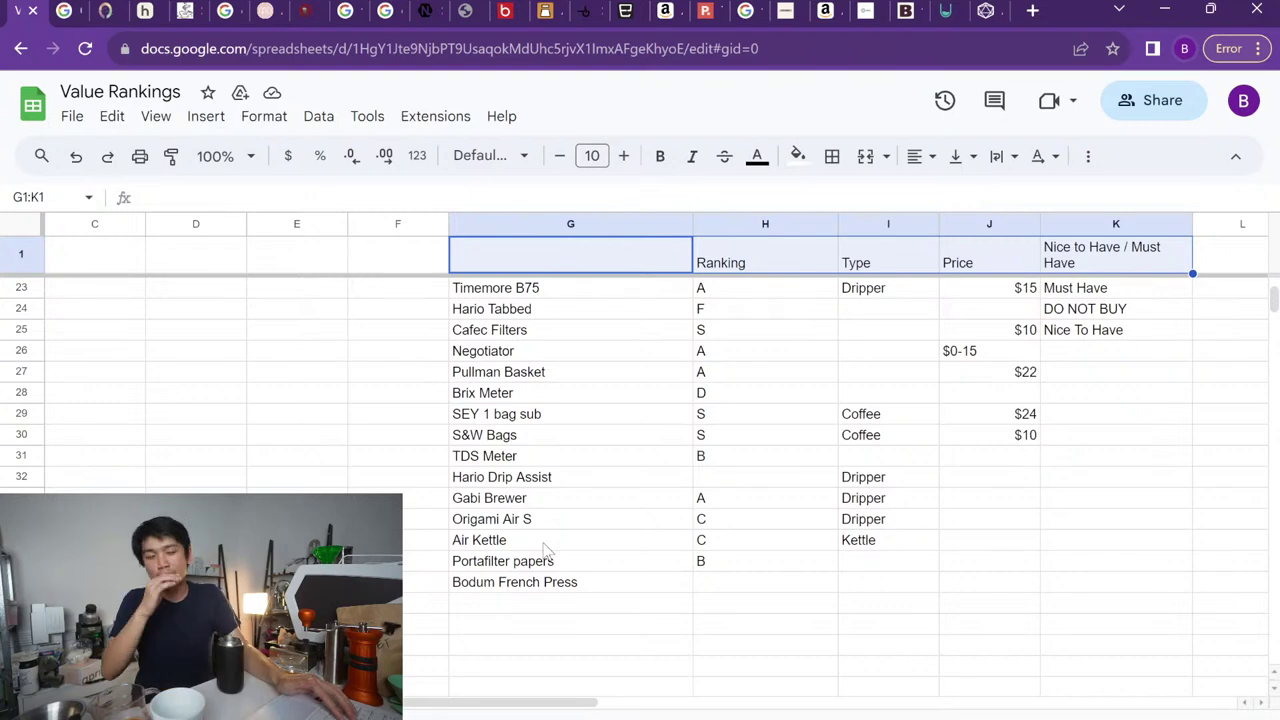
scroll(558, 540, up, 1)
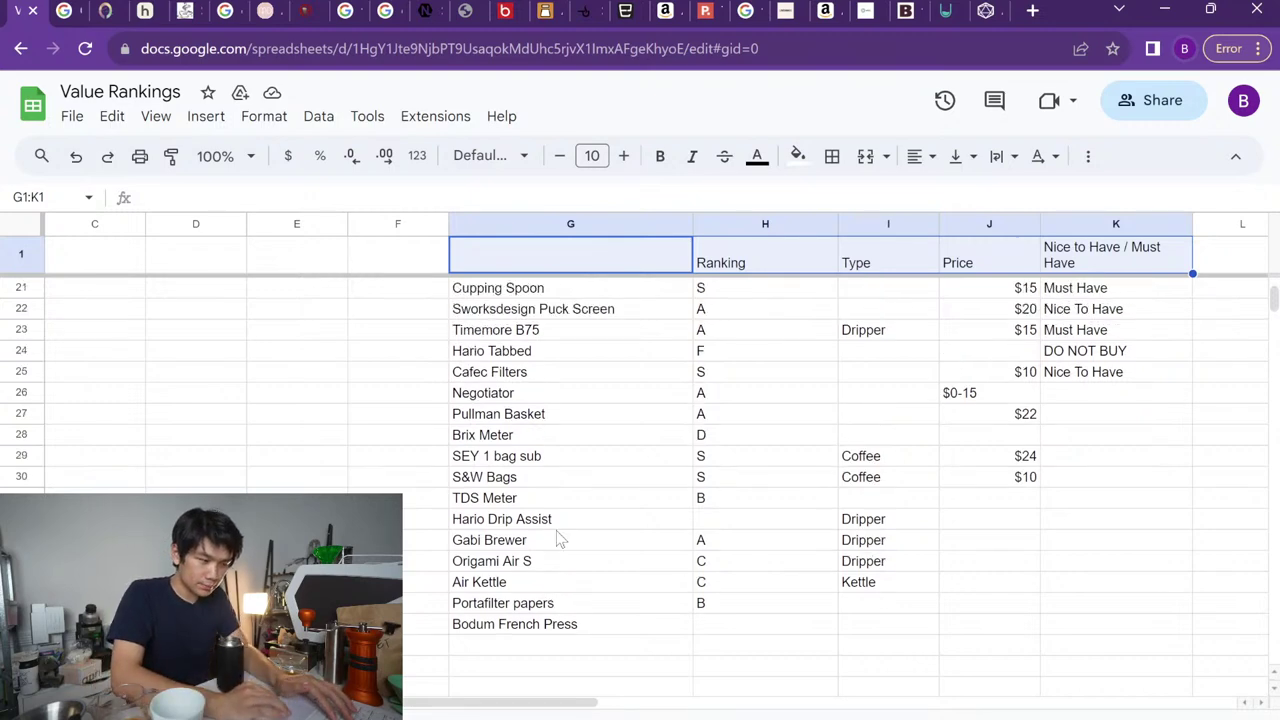
scroll(558, 540, up, 8)
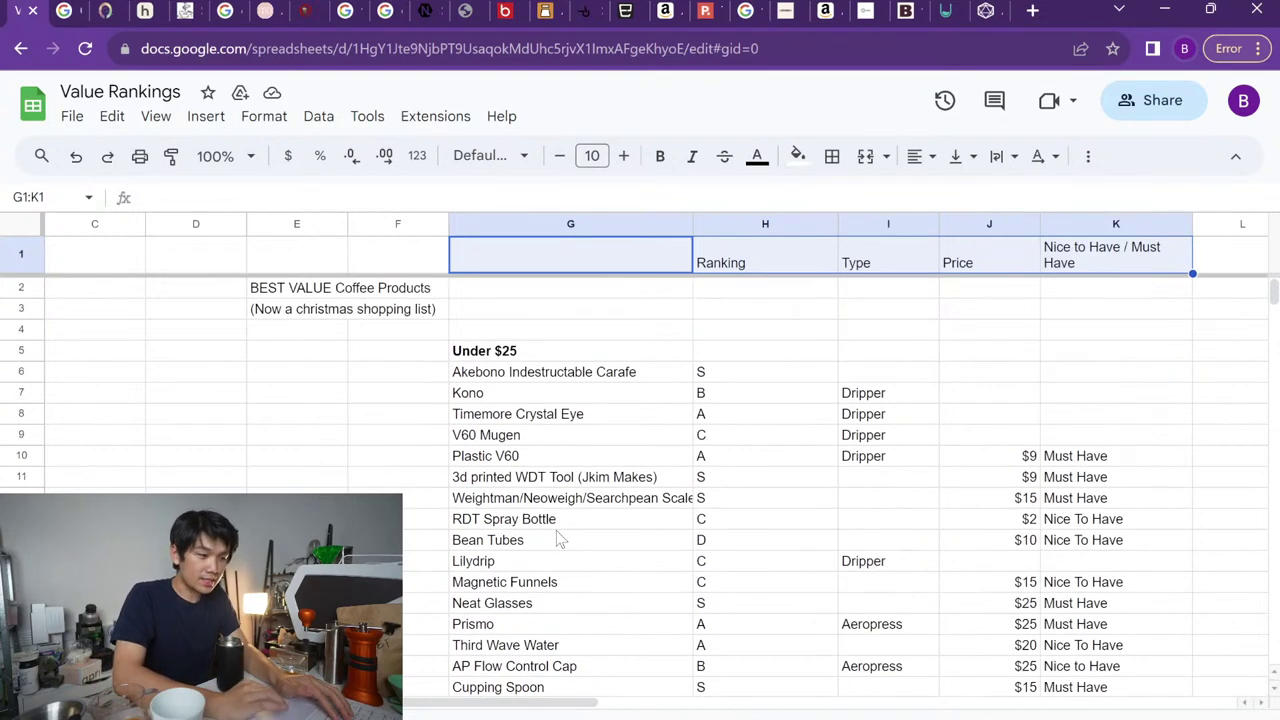
scroll(543, 538, down, 2)
Select the Neat Glasses entry in the Under $25 list, from its name through its Nice to Have / Must Have rating
click(512, 482)
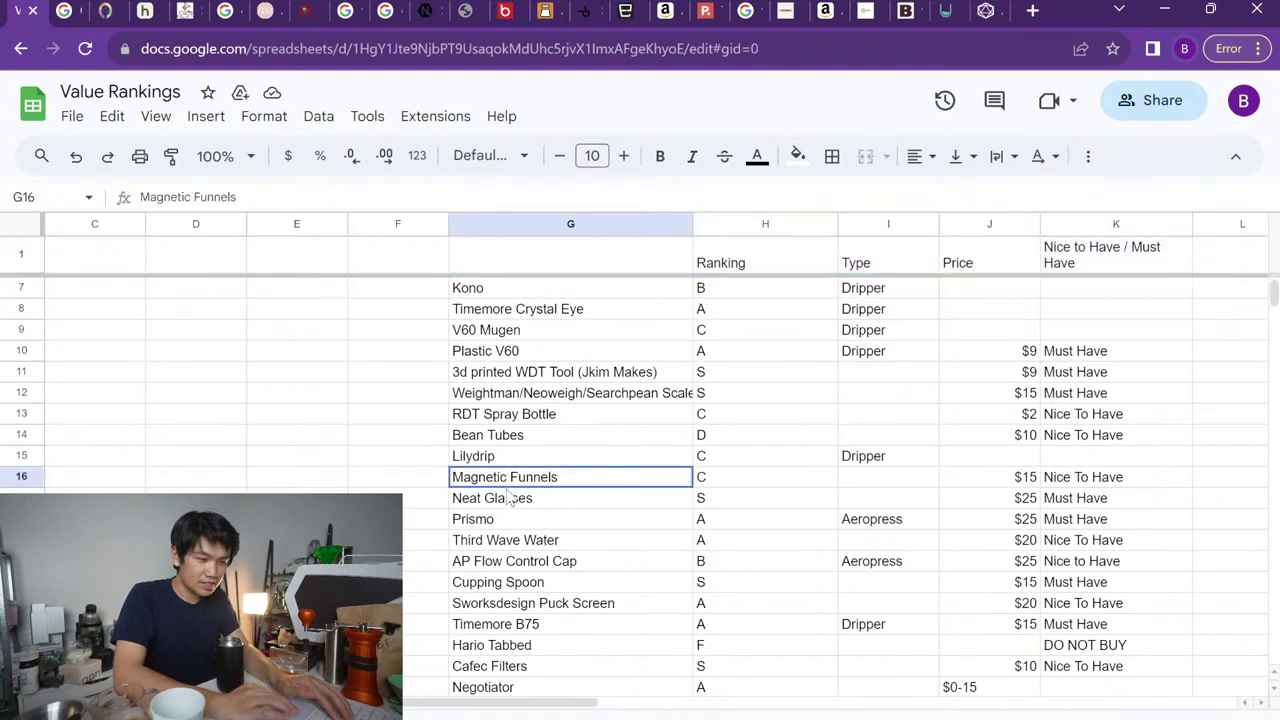
click(505, 497)
key(shift+Right)
key(shift+Right)
key(shift+Right)
key(shift+Right)
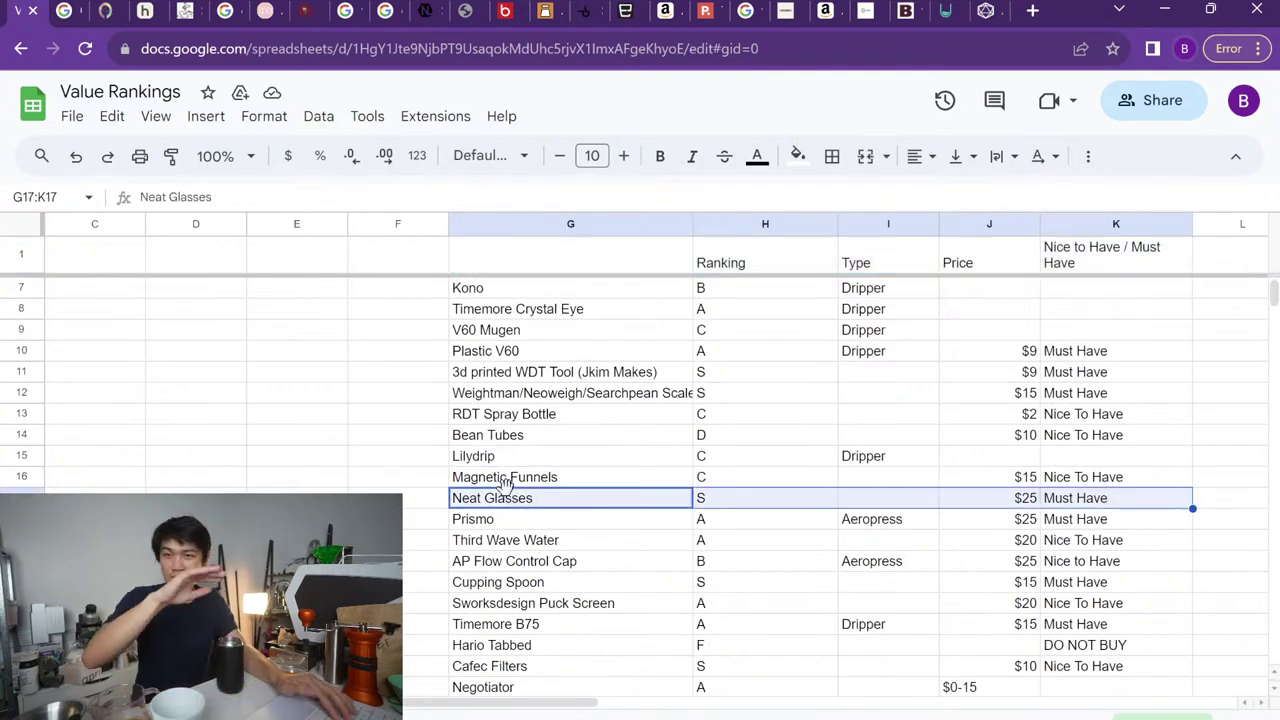
key(ctrl+b)
key(ctrl+b)
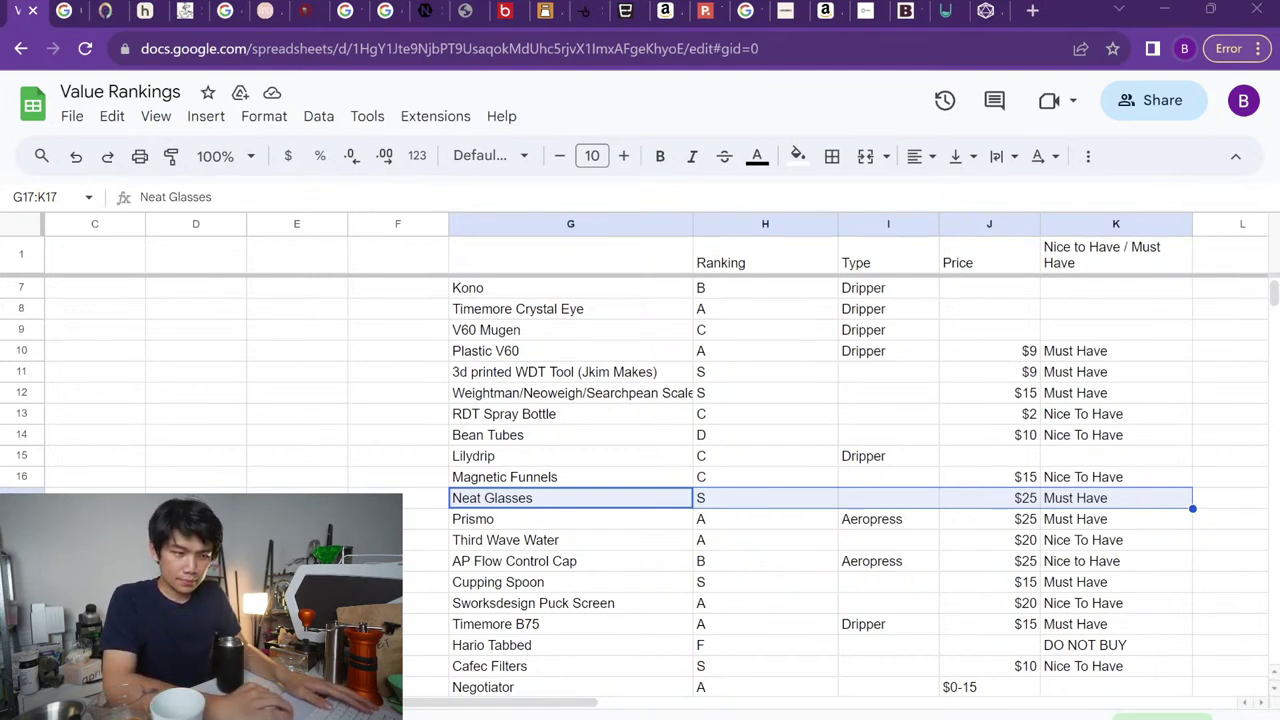
Switch to the AVENSI 3 Piece Complete Set page and examine its product information and price
click(984, 9)
scroll(748, 472, down, 15)
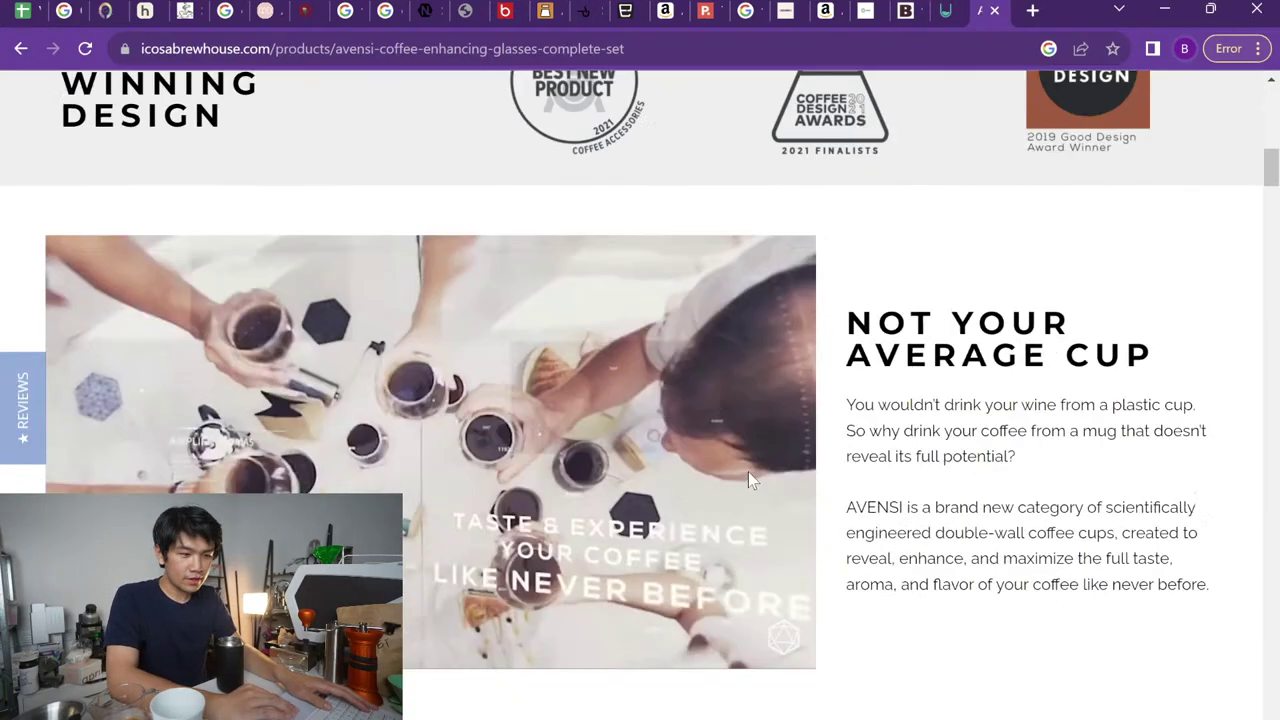
scroll(956, 463, down, 10)
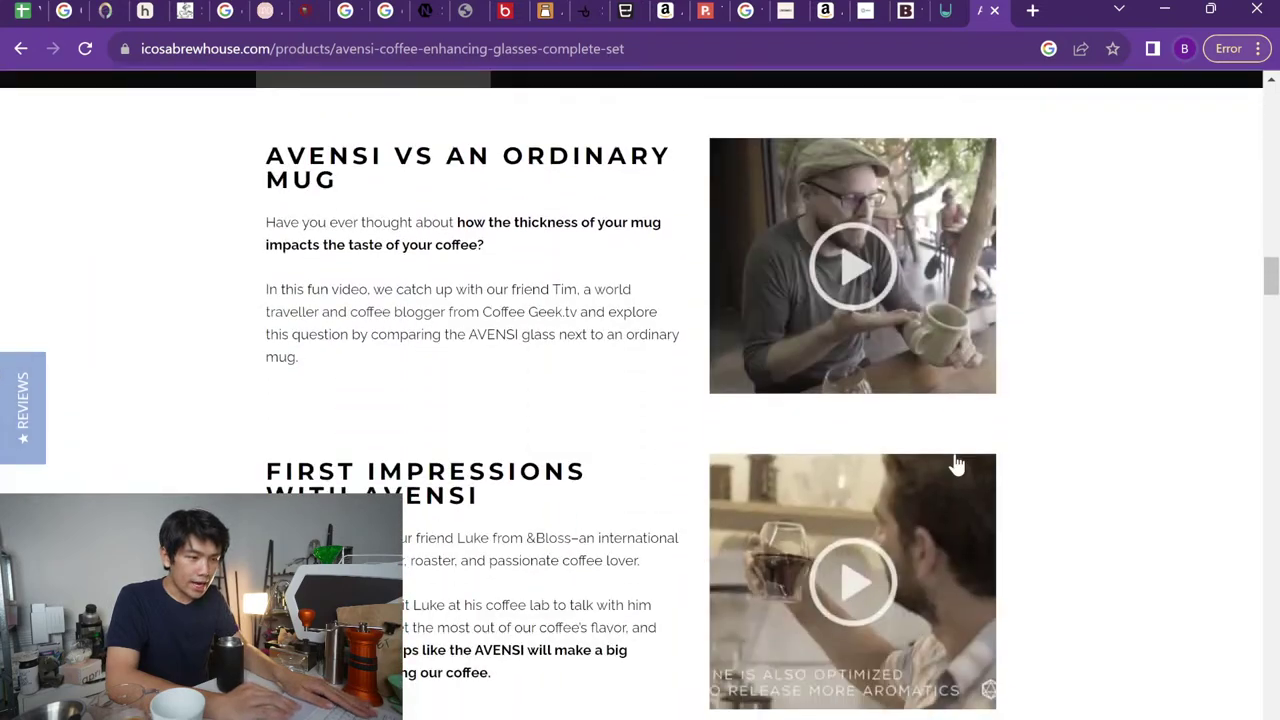
scroll(956, 463, up, 5)
scroll(956, 463, up, 15)
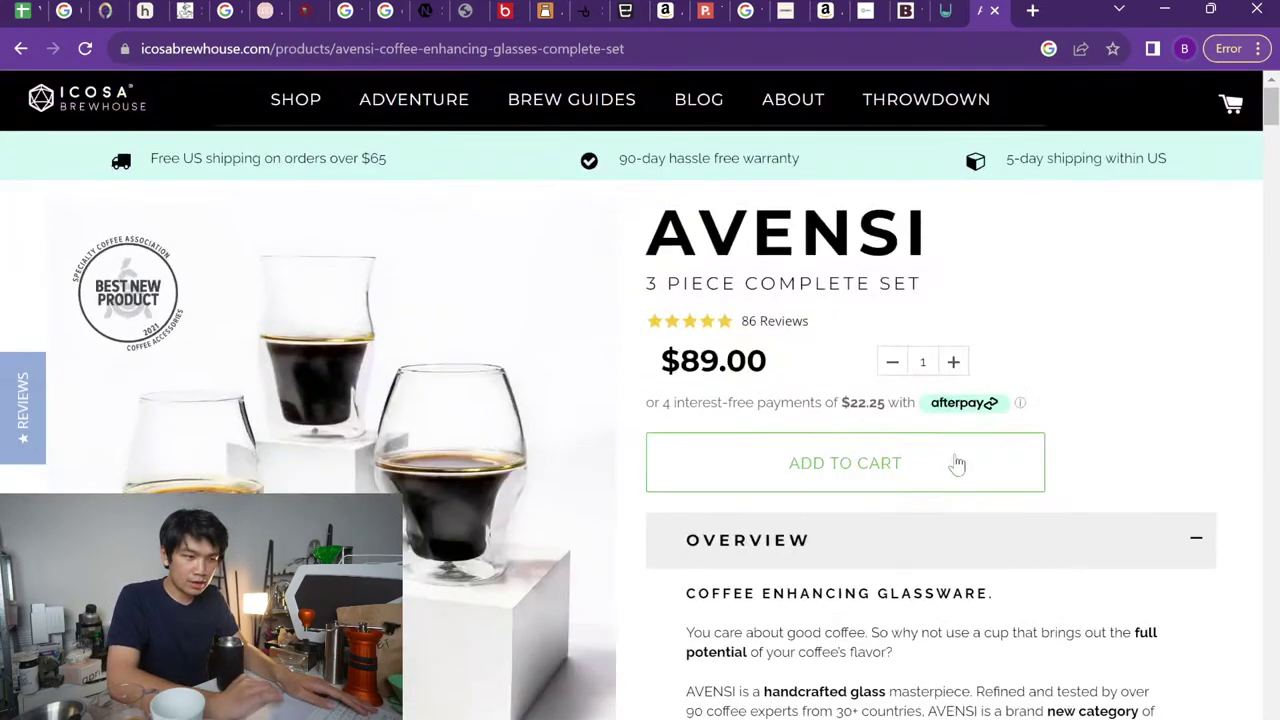
Read through ICOSA Brewhouse's about page, and return to the AVENSI product page
click(808, 114)
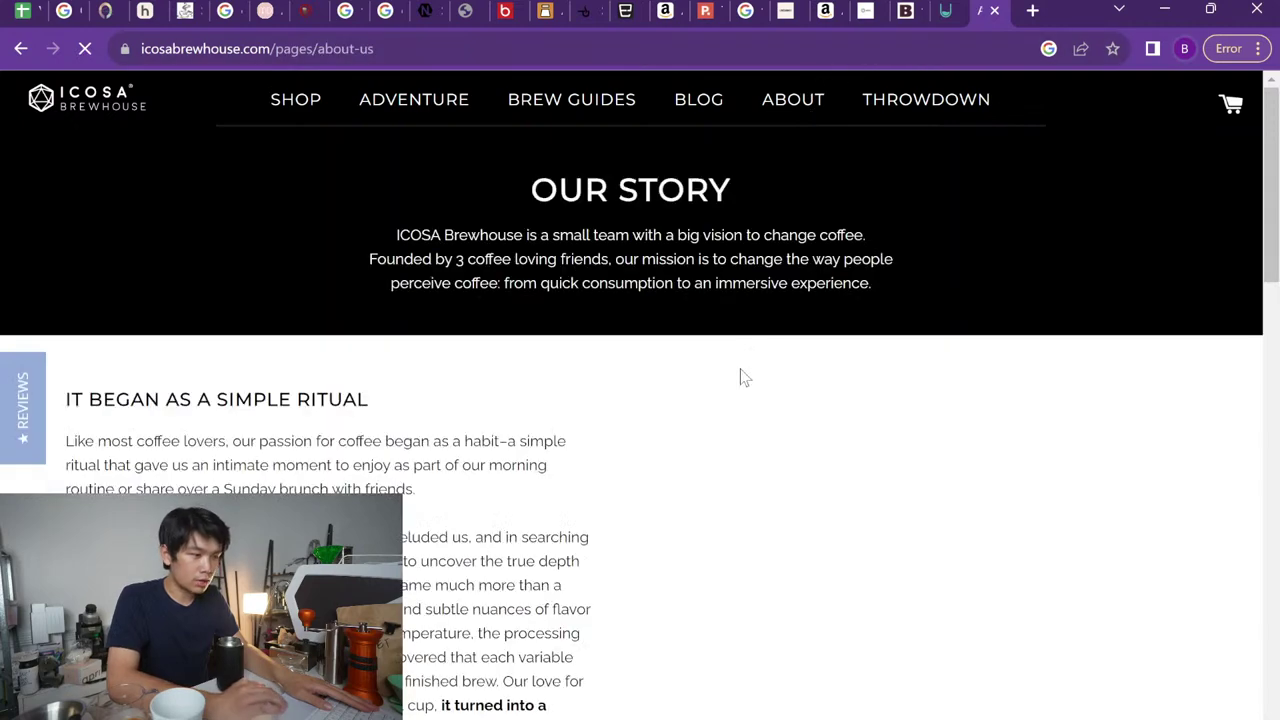
scroll(410, 393, down, 3)
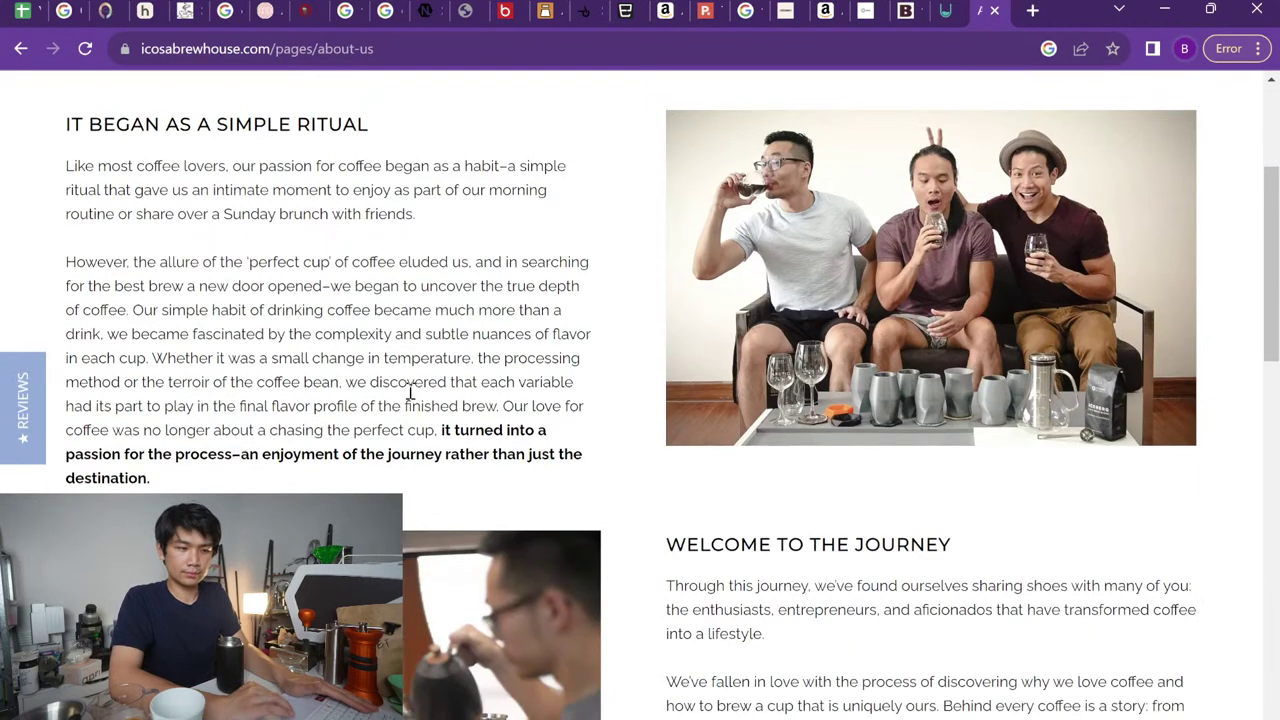
scroll(495, 385, down, 15)
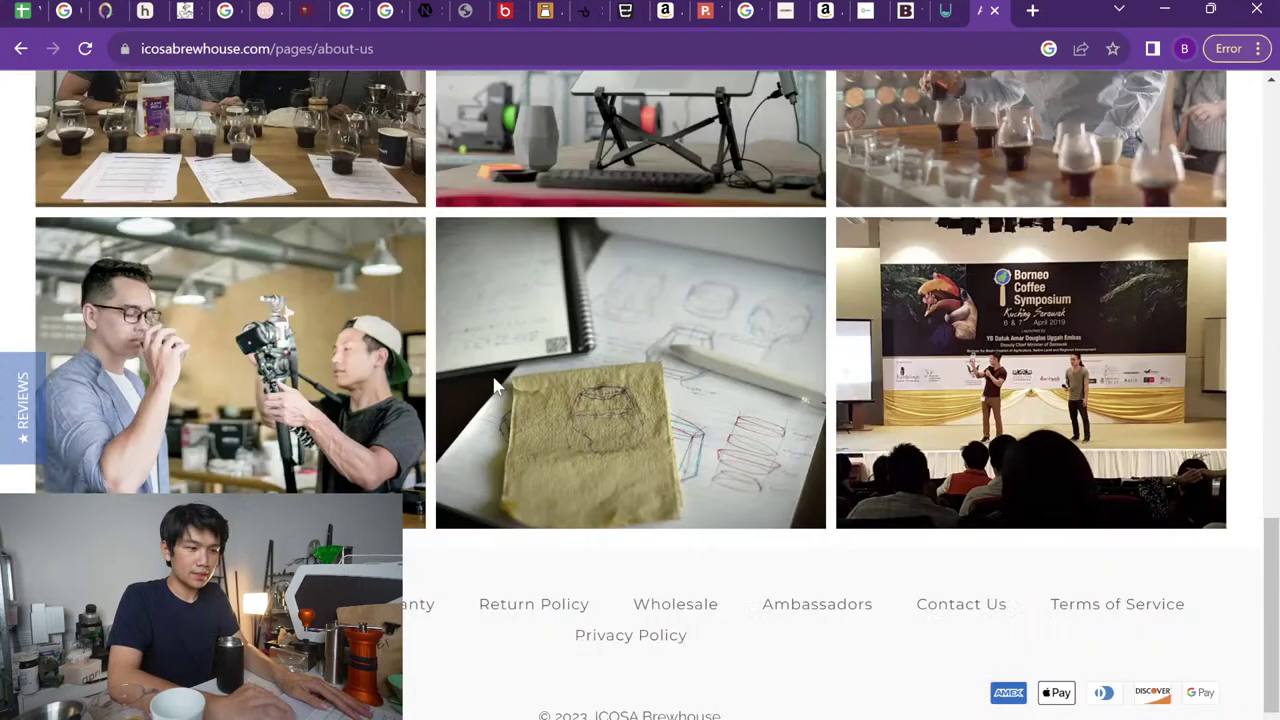
key(alt+Left)
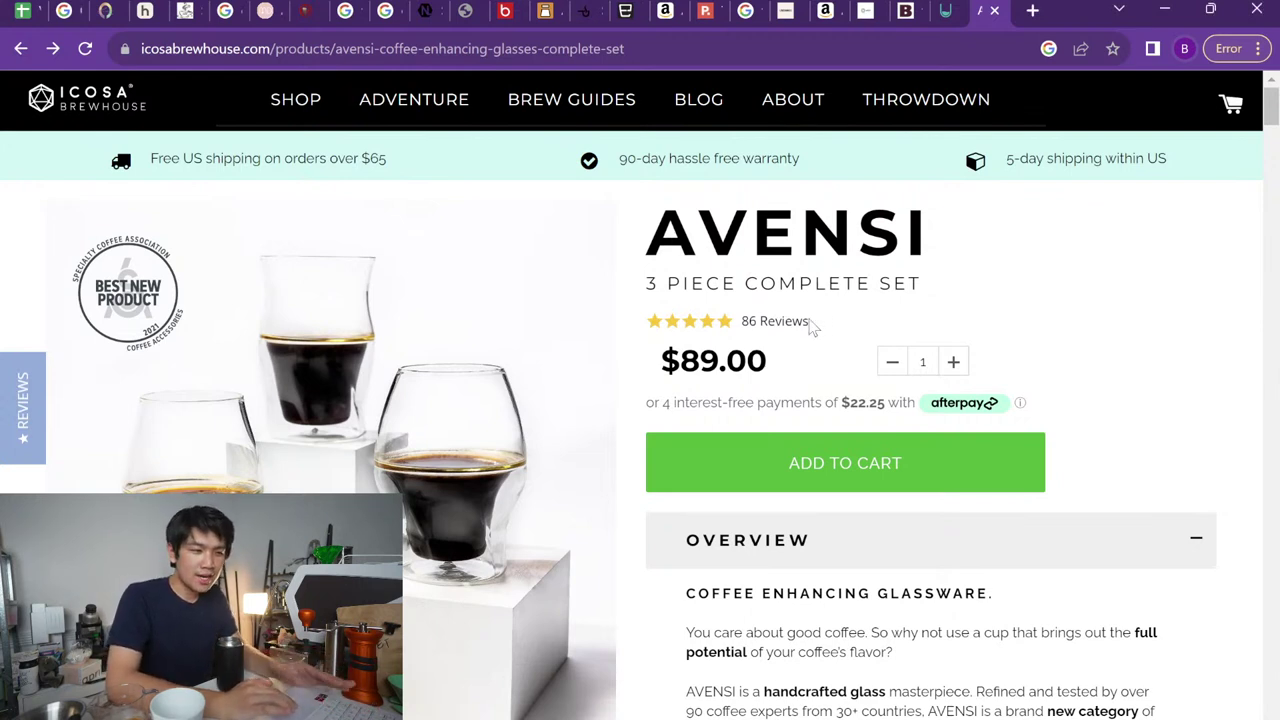
Switch to Kruve's EQ Glass Set page and examine the Excite and Inspire glass specifications and product photos
click(945, 10)
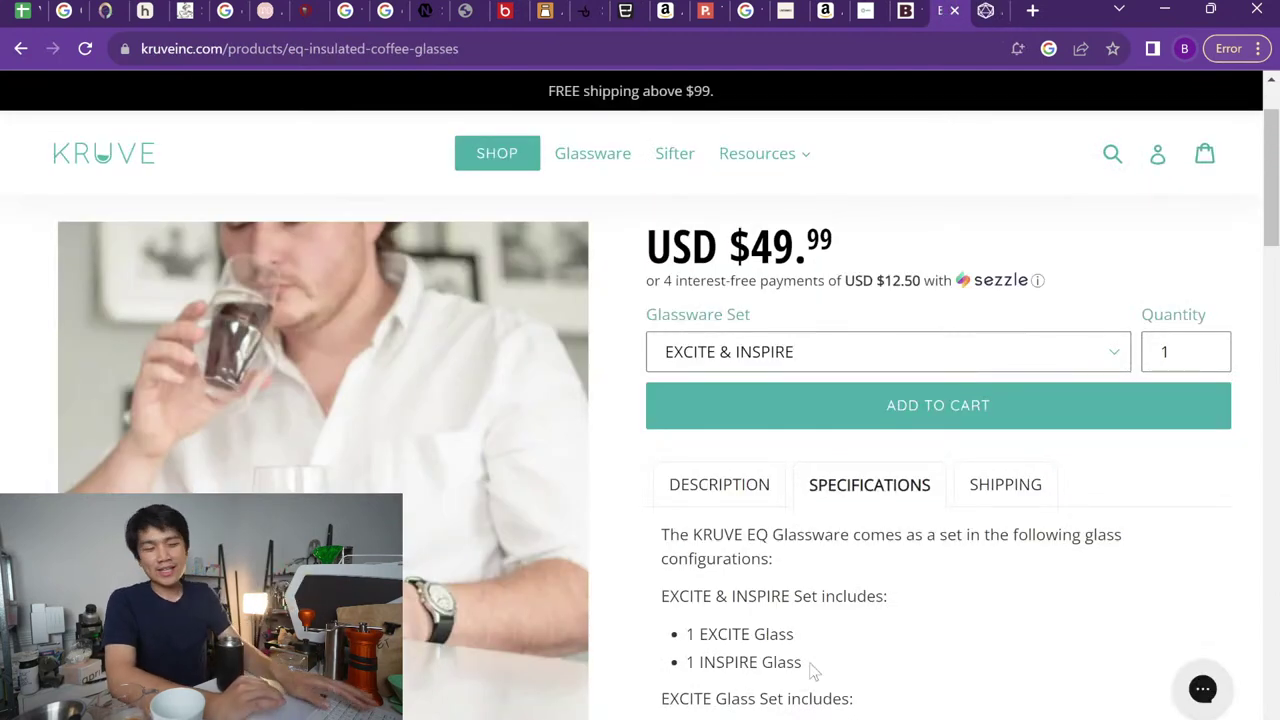
scroll(814, 672, down, 1)
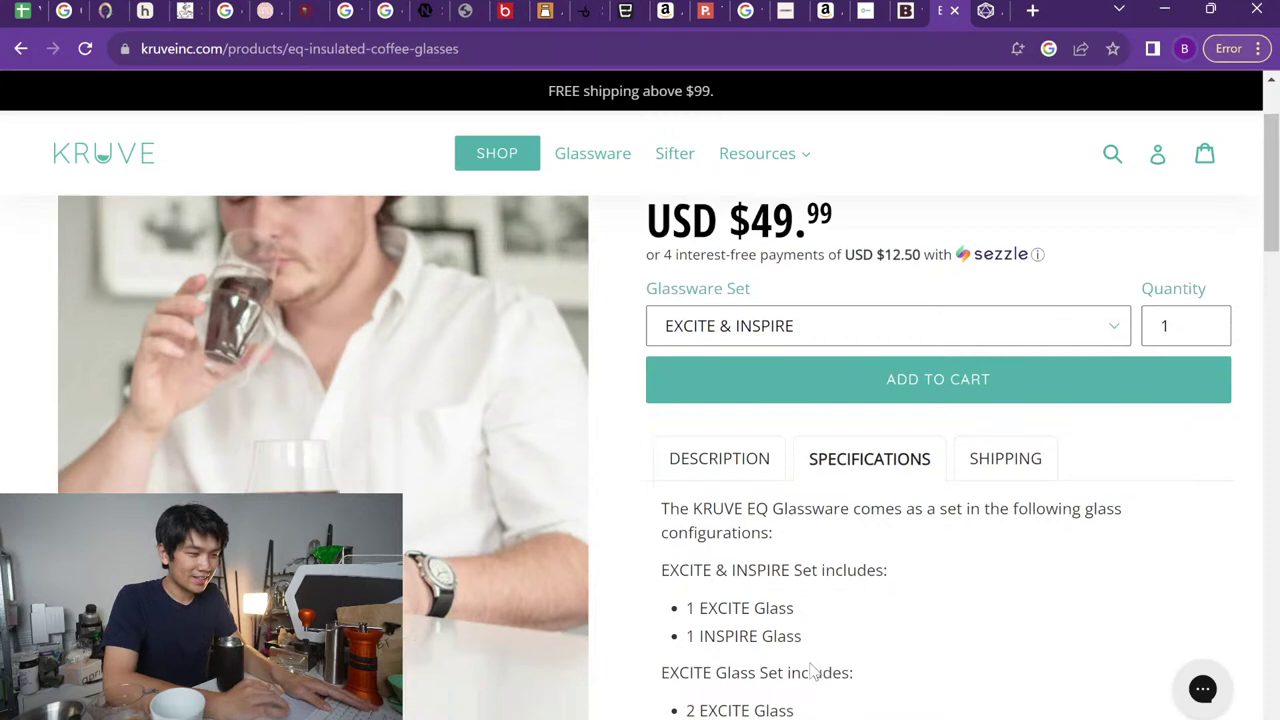
scroll(814, 675, down, 2)
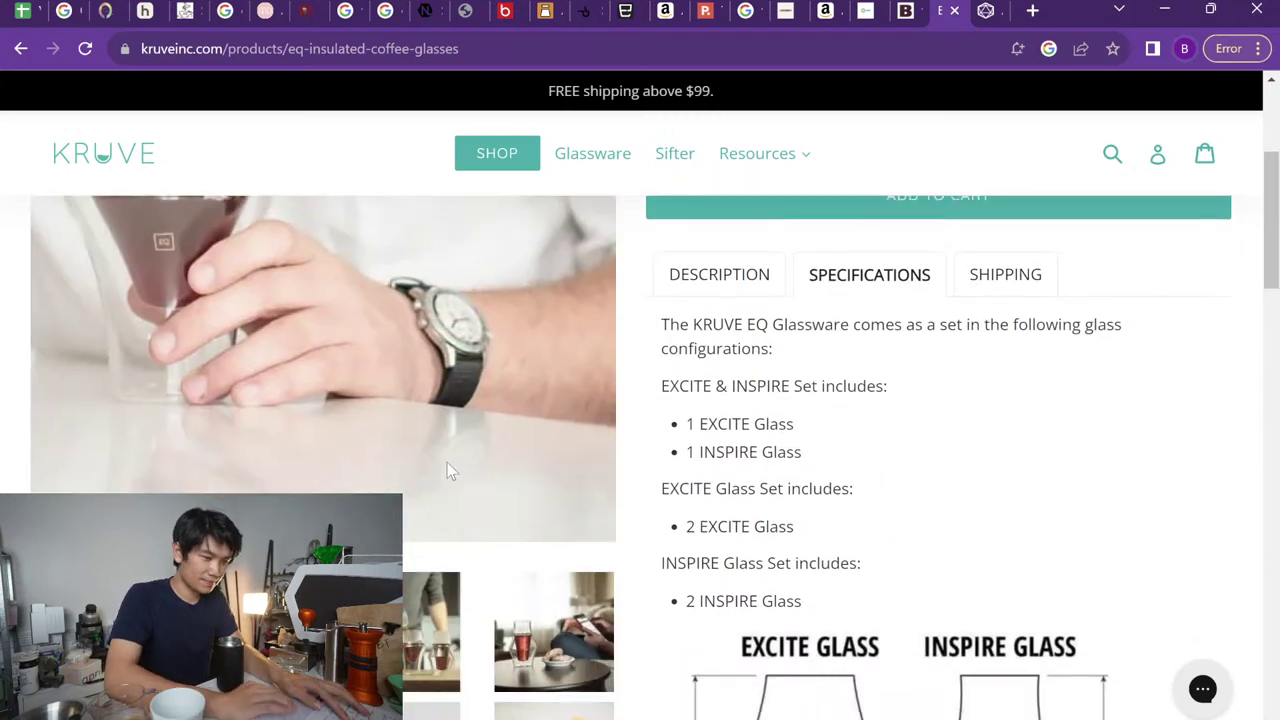
scroll(450, 472, down, 3)
scroll(417, 590, up, 2)
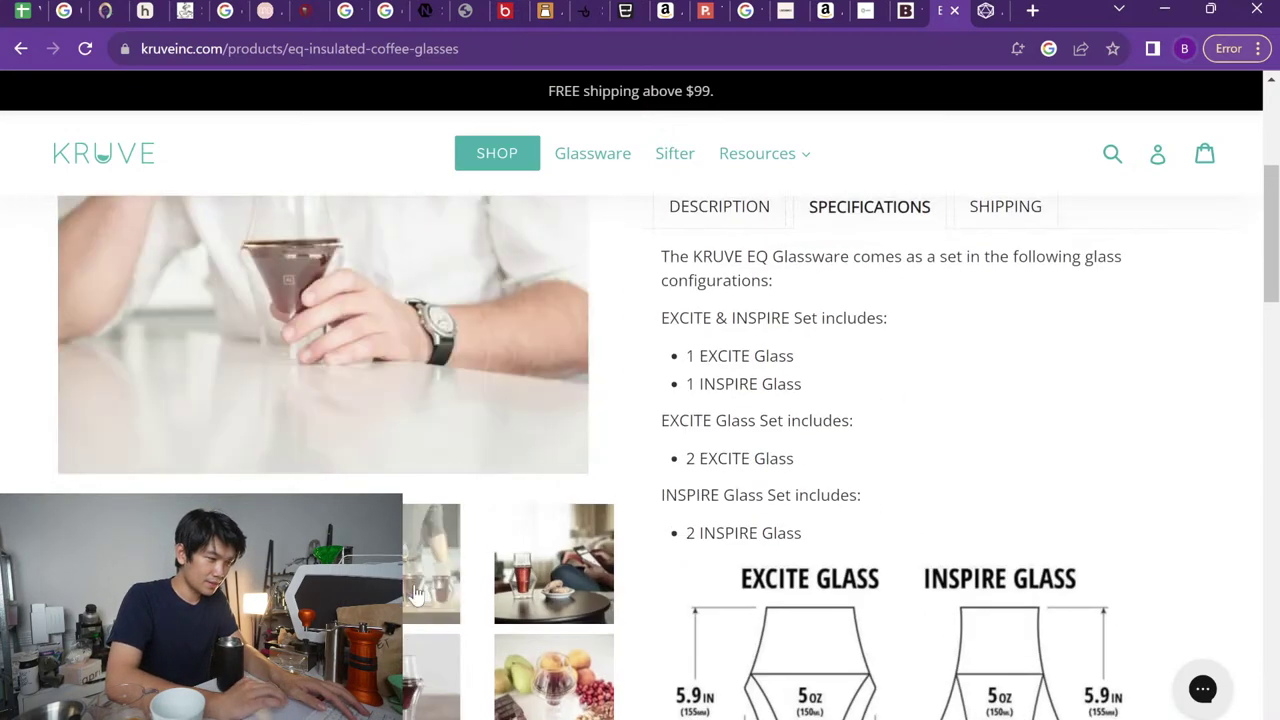
scroll(417, 590, up, 3)
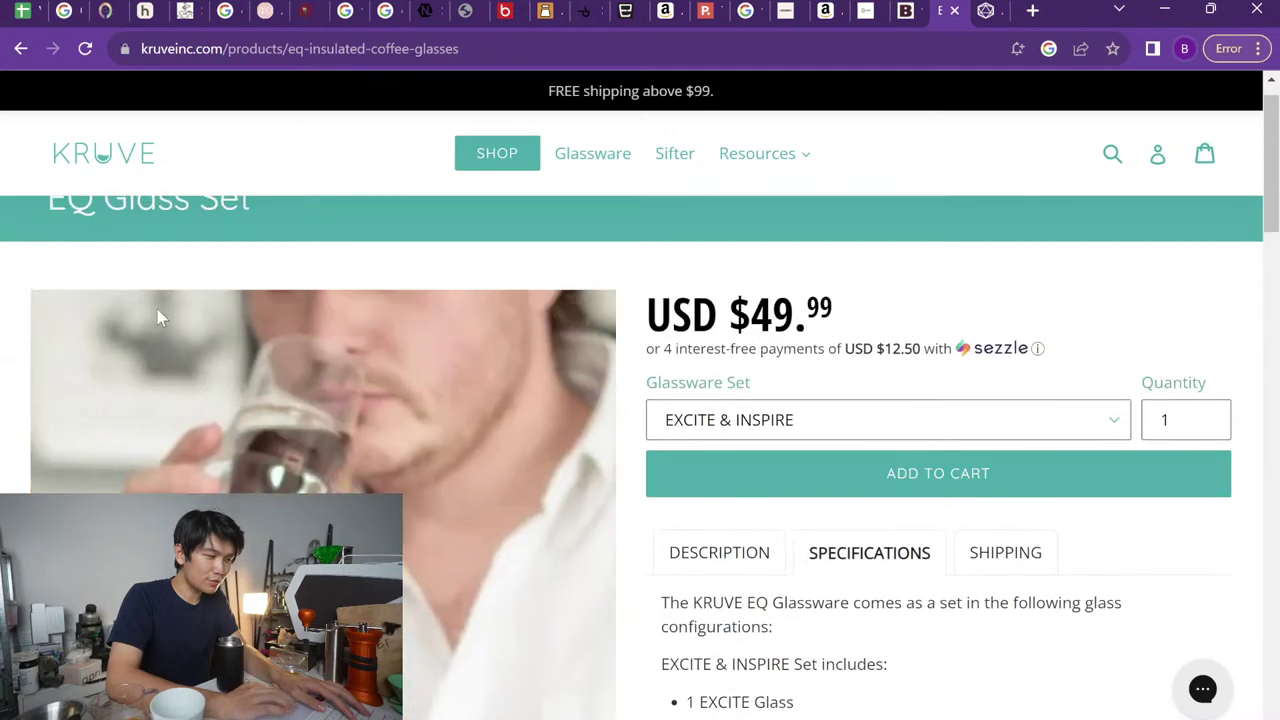
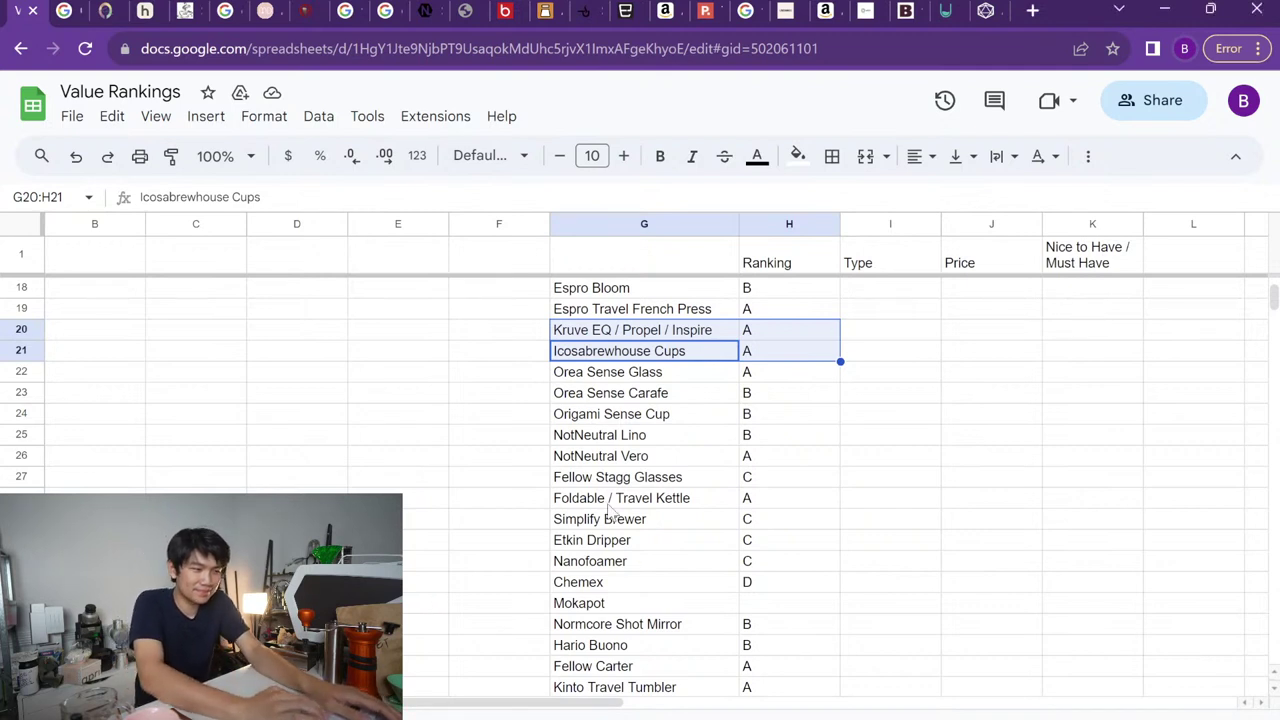
Give the Breville Knockbox a B ranking at the end of the Under $50 list
scroll(630, 600, down, 2)
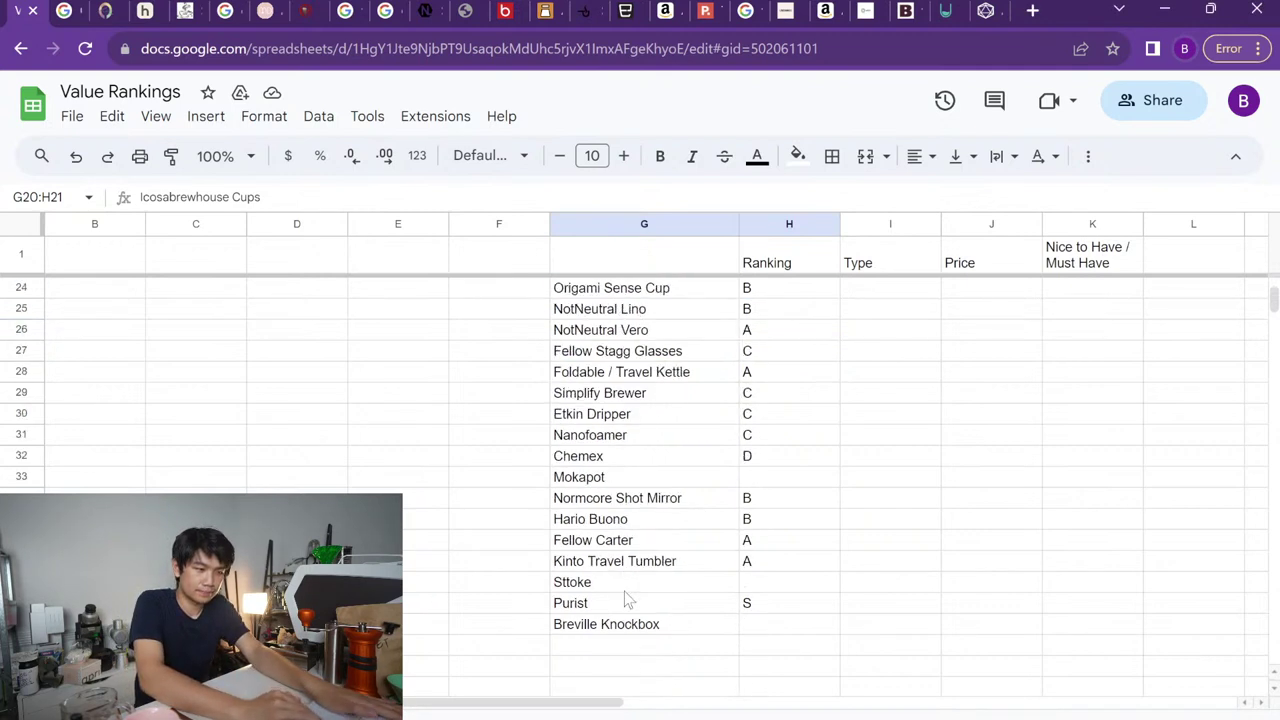
click(765, 434)
key(Down)
key(Down)
key(Down)
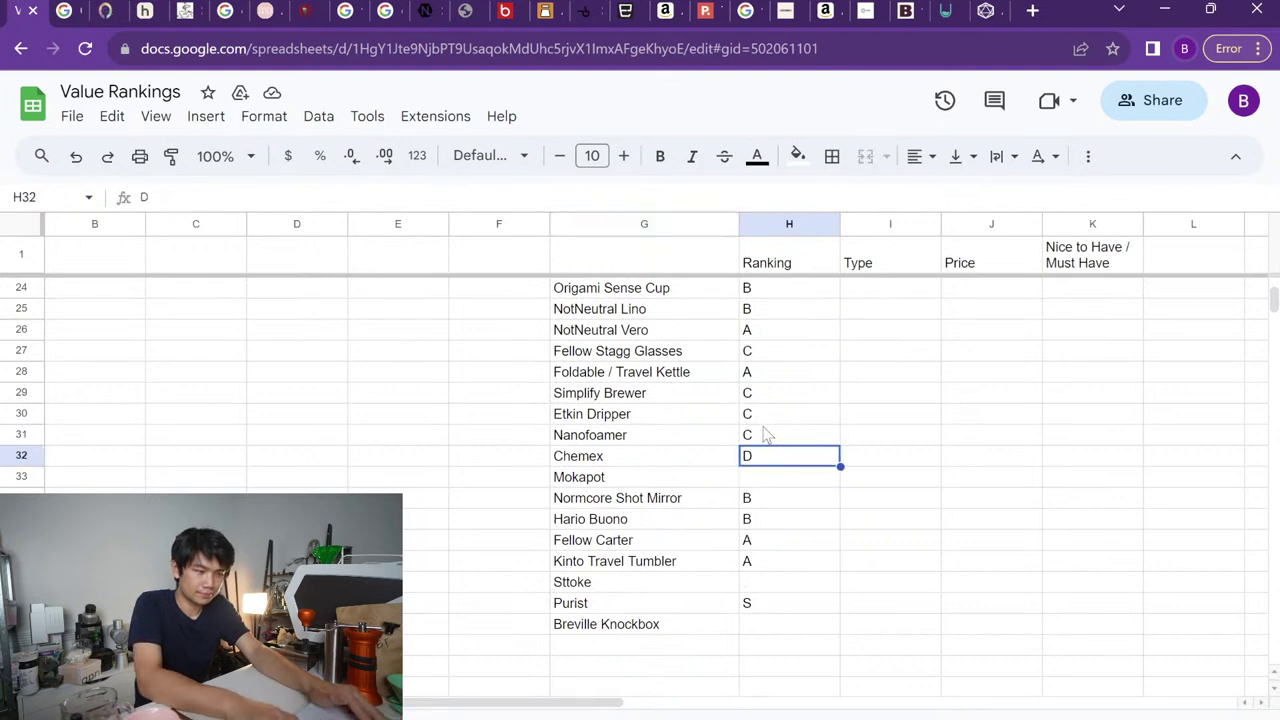
key(Down)
key(Down)
key(Down)
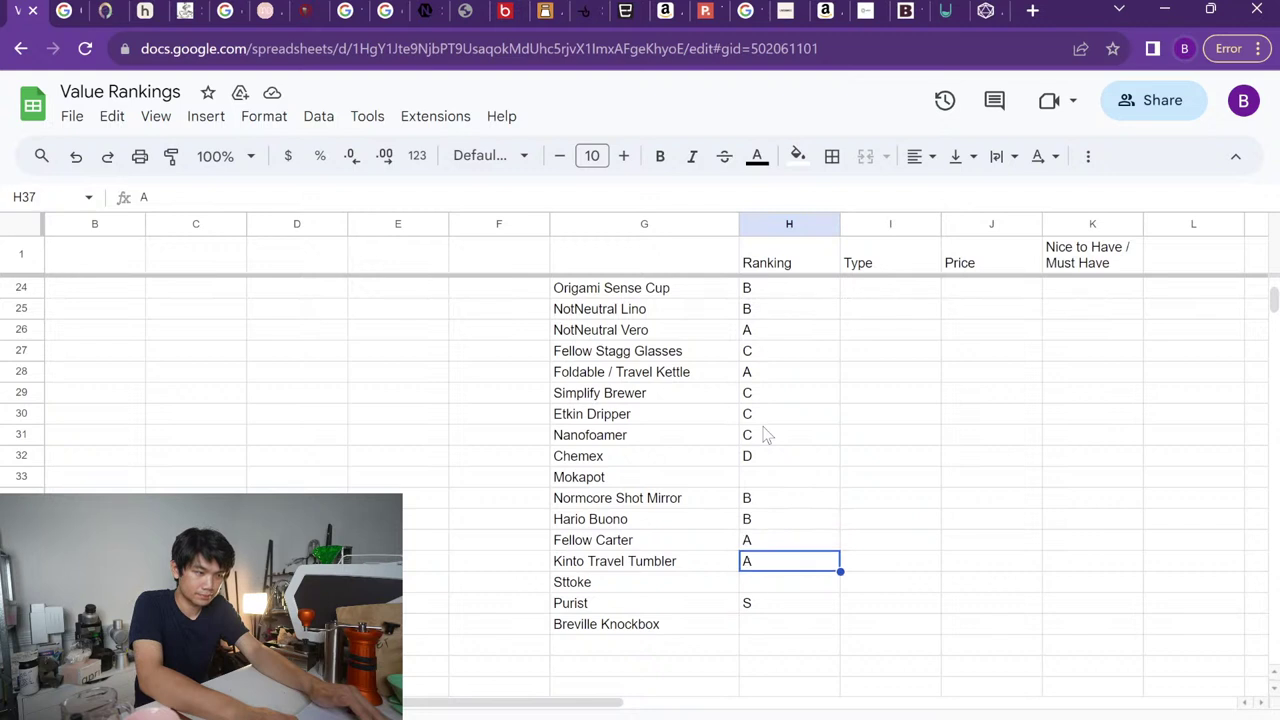
key(Down)
key(Return)
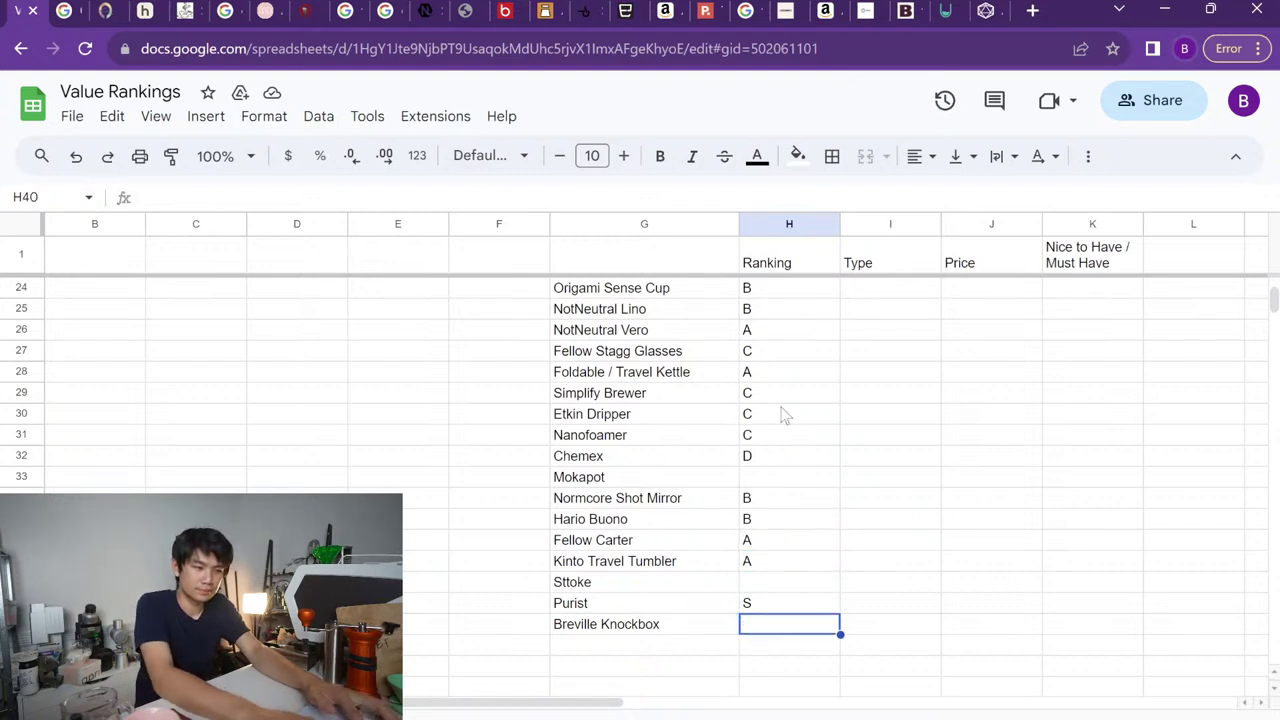
text(B)
key(Return)
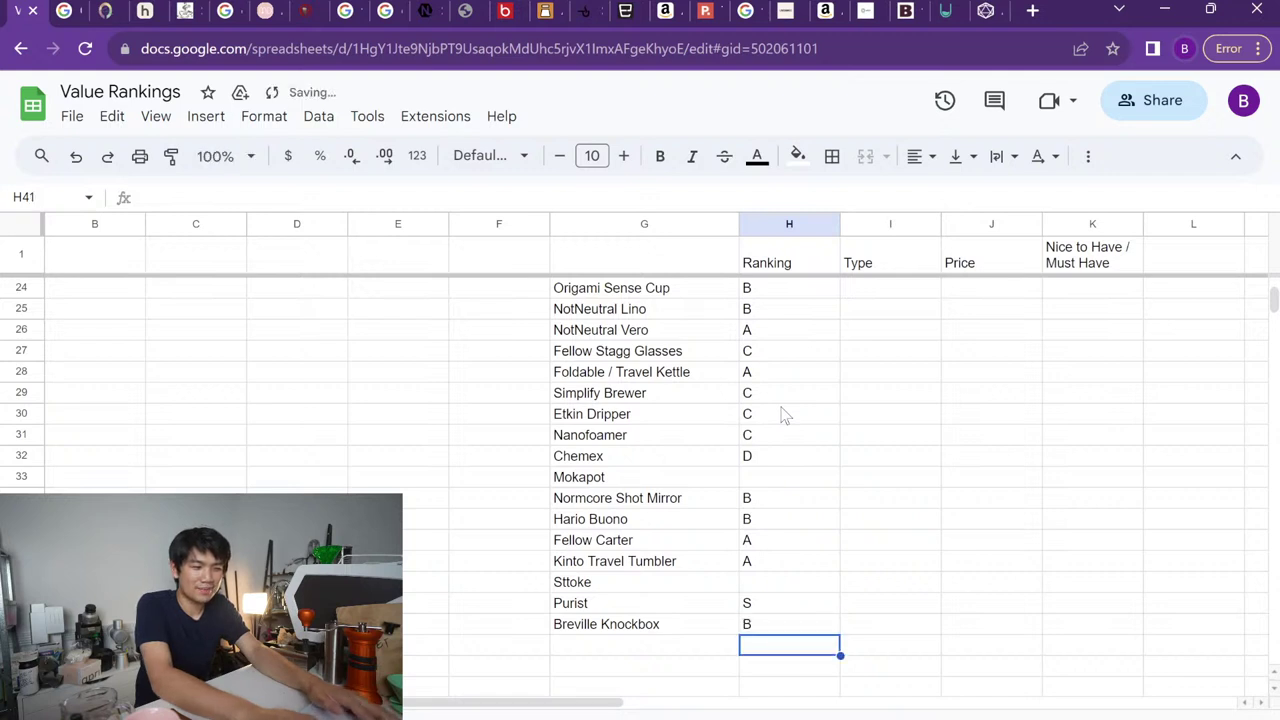
Set the Mokapot's ranking to C in the Under $50 list
click(783, 477)
text(B)
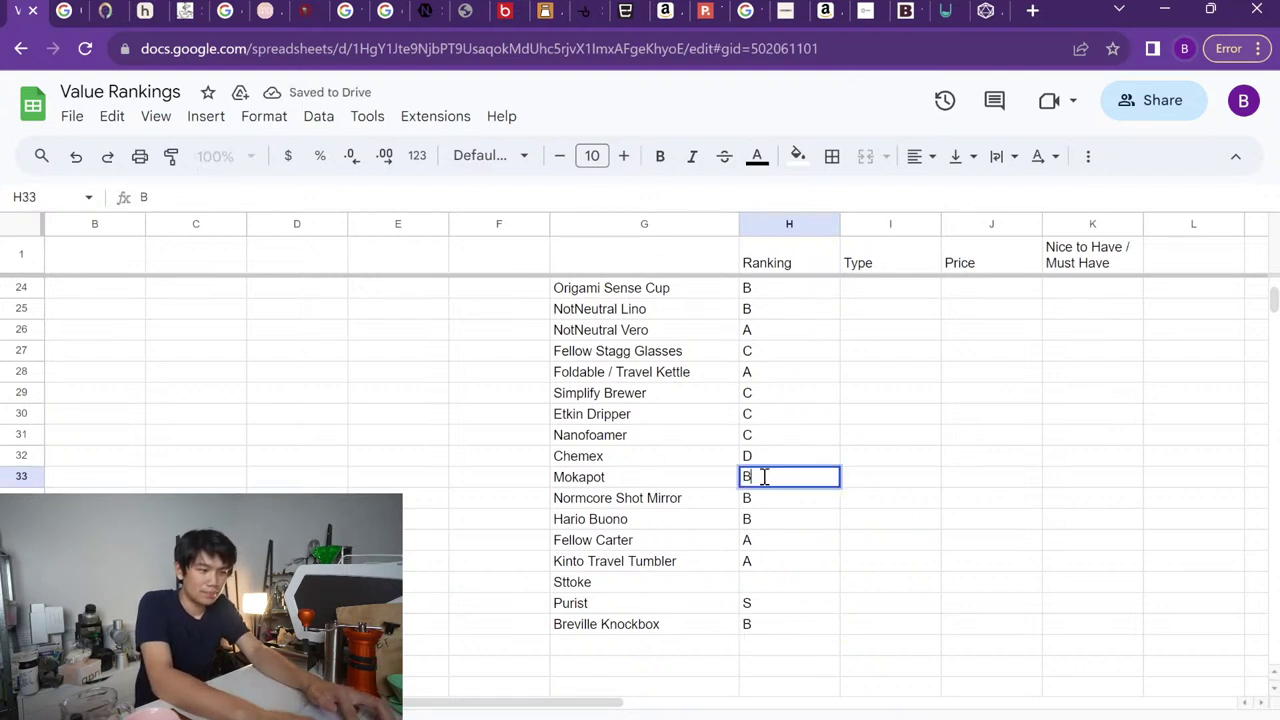
text(D)
key(Return)
click(763, 477)
text(C)
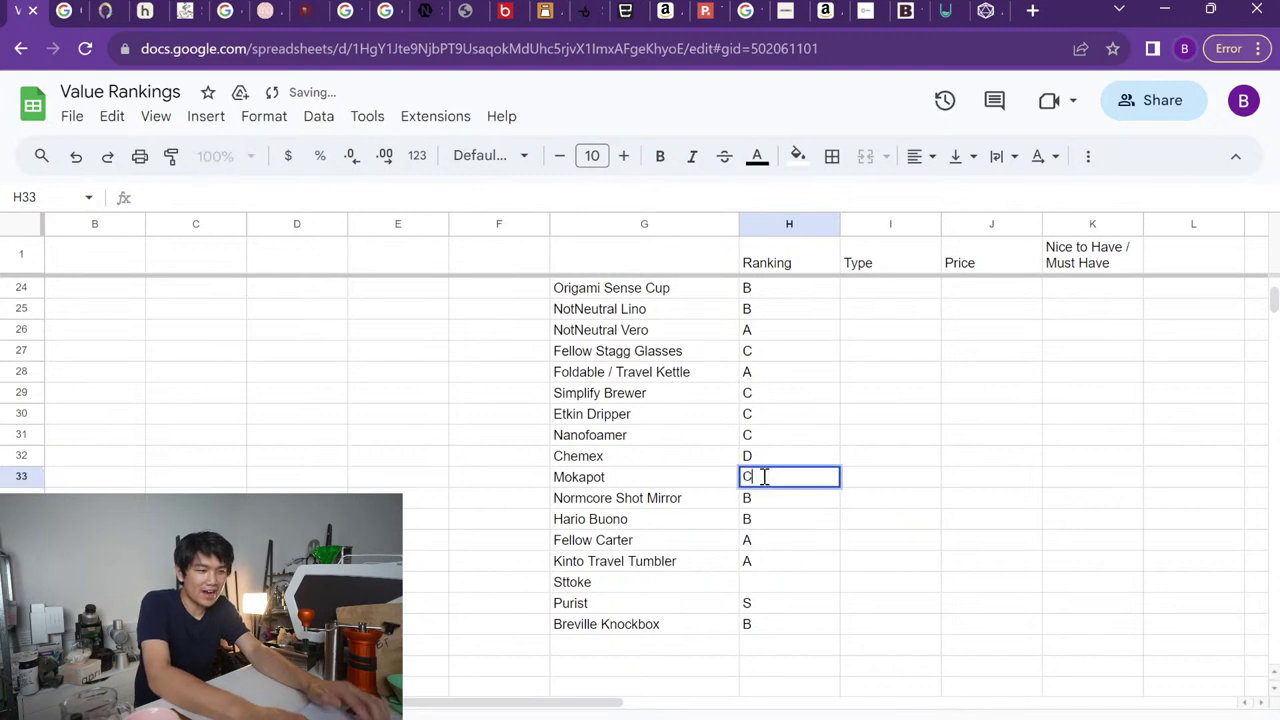
key(Return)
Select the Chemex and Mokapot names together with their rankings to compare the two entries
key(Up)
key(Up)
key(Down)
key(Up)
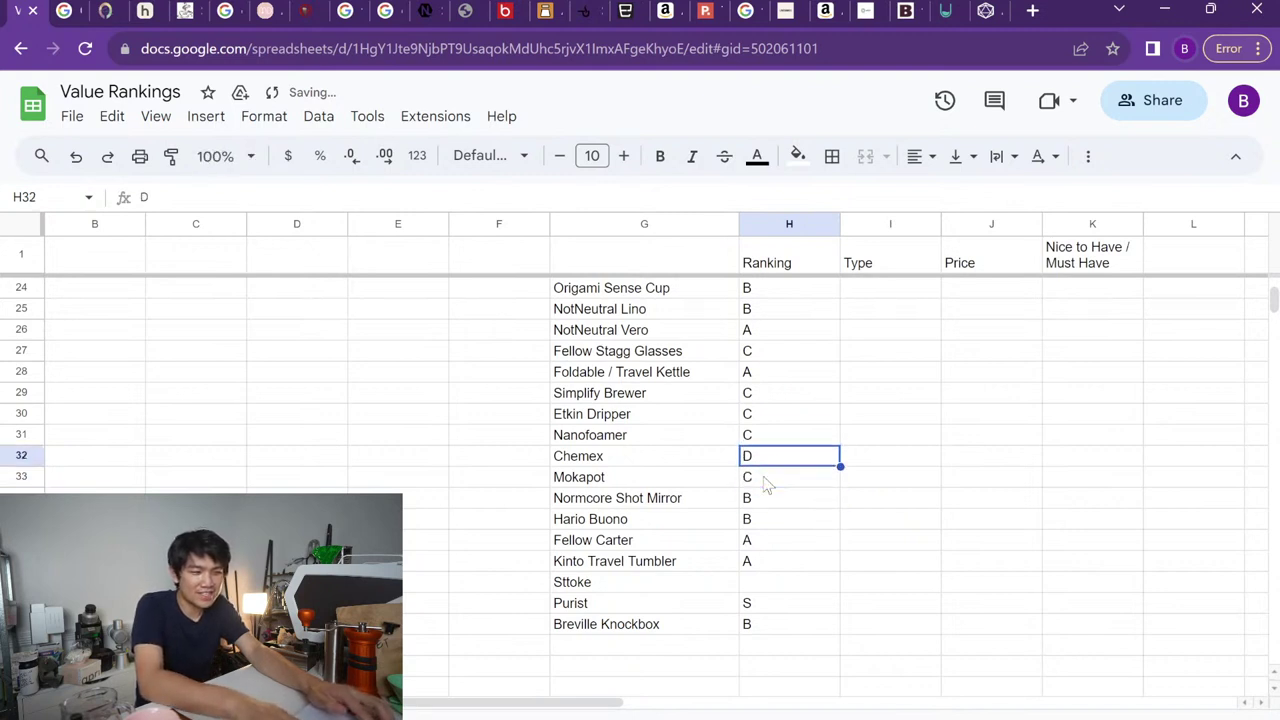
key(shift+Down)
key(shift+Left)
key(shift+Right)
key(shift+Up)
key(Left)
key(shift+Right)
key(shift+Down)
Review the start of the Under $50 list and select the Kingrinder K0 entry
scroll(765, 483, up, 7)
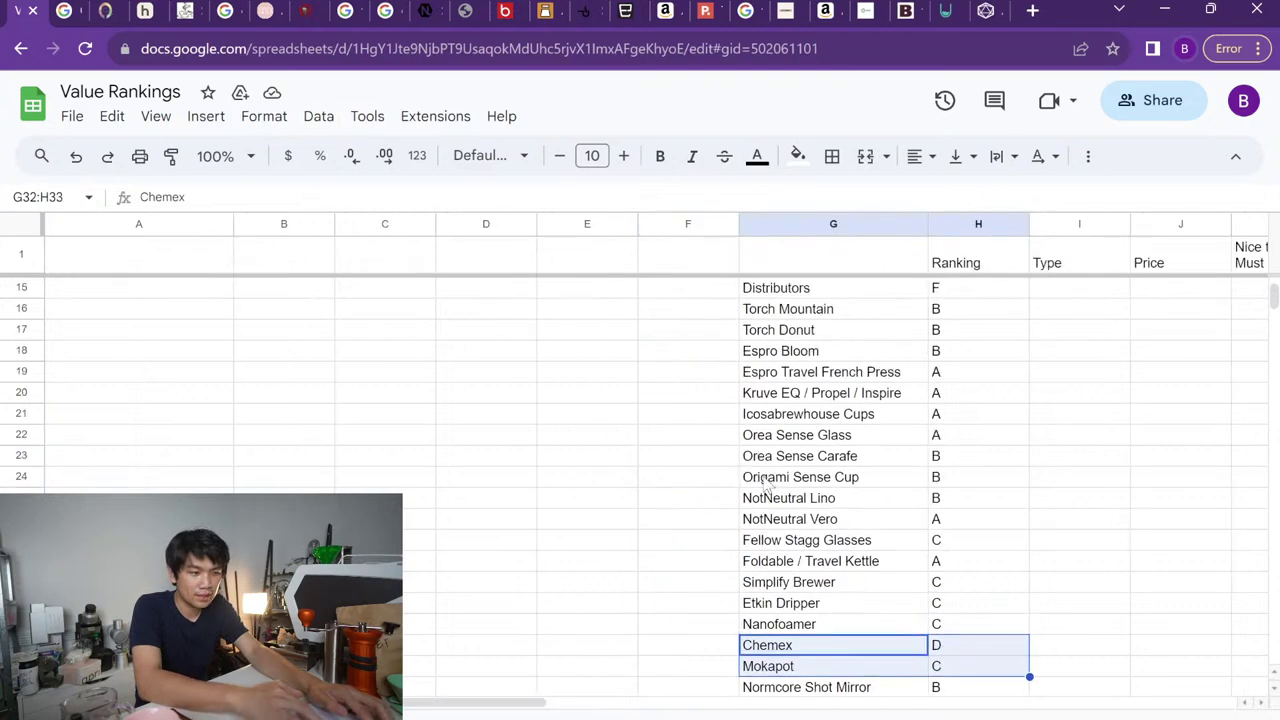
scroll(765, 483, up, 1)
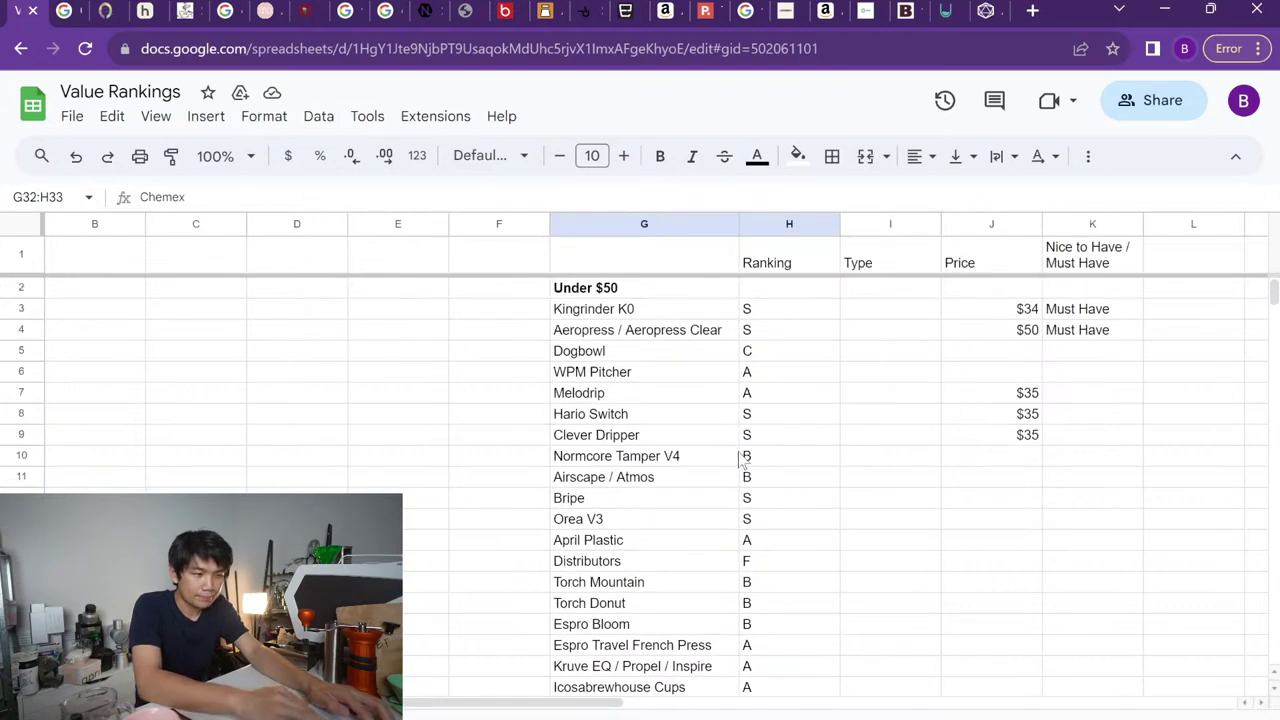
click(737, 456)
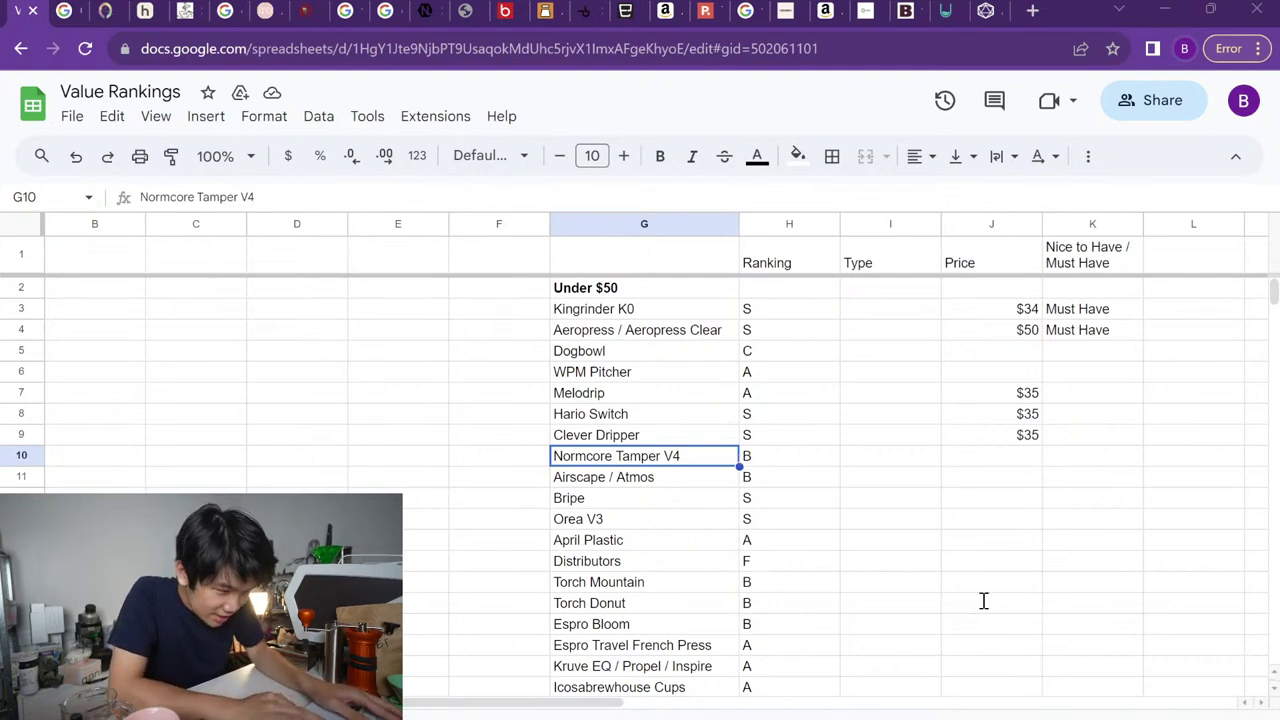
click(659, 316)
key(Right)
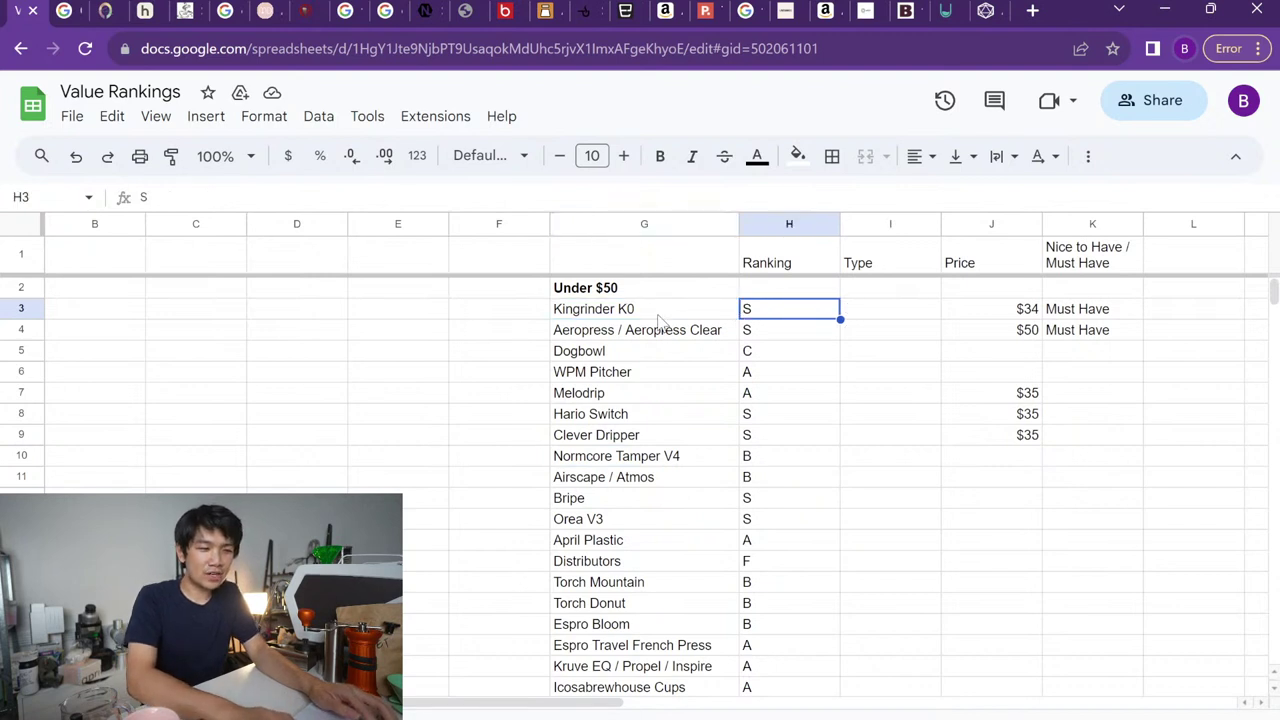
key(Left)
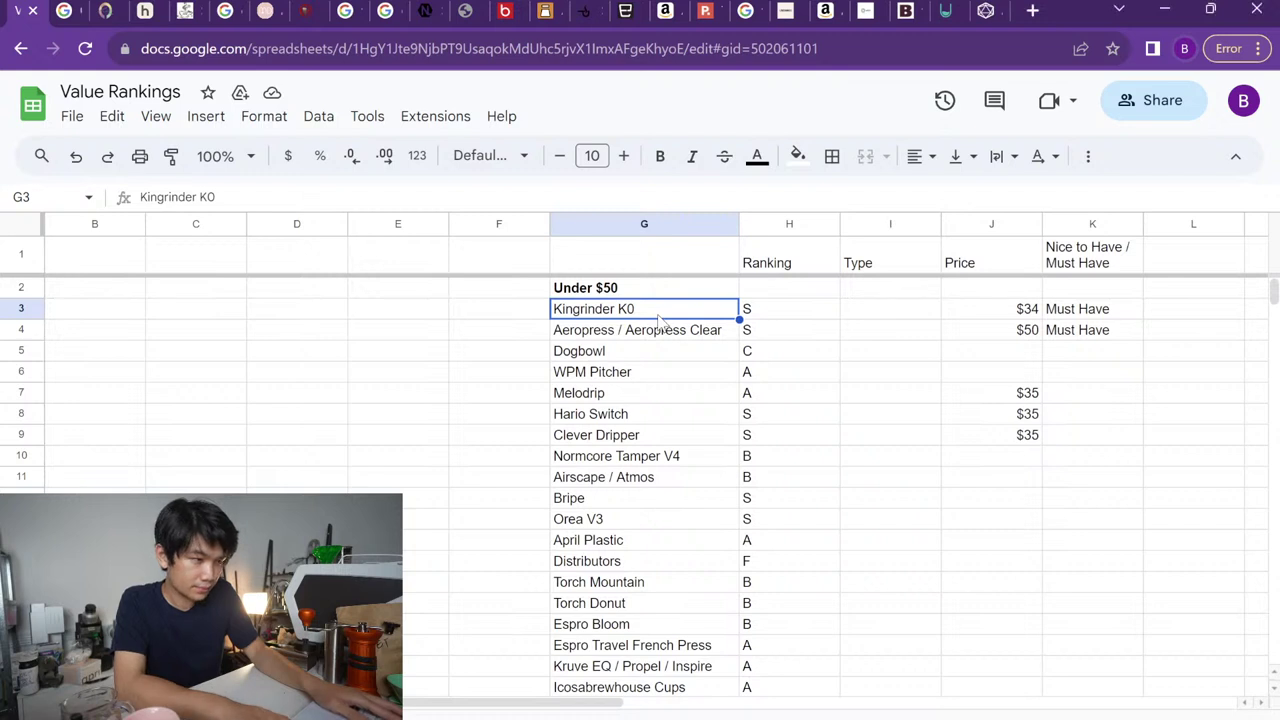
Review the Under $50 entries one by one from Aeropress / Aeropress Clear down to the Normcore Tamper V4 ranking
key(Down)
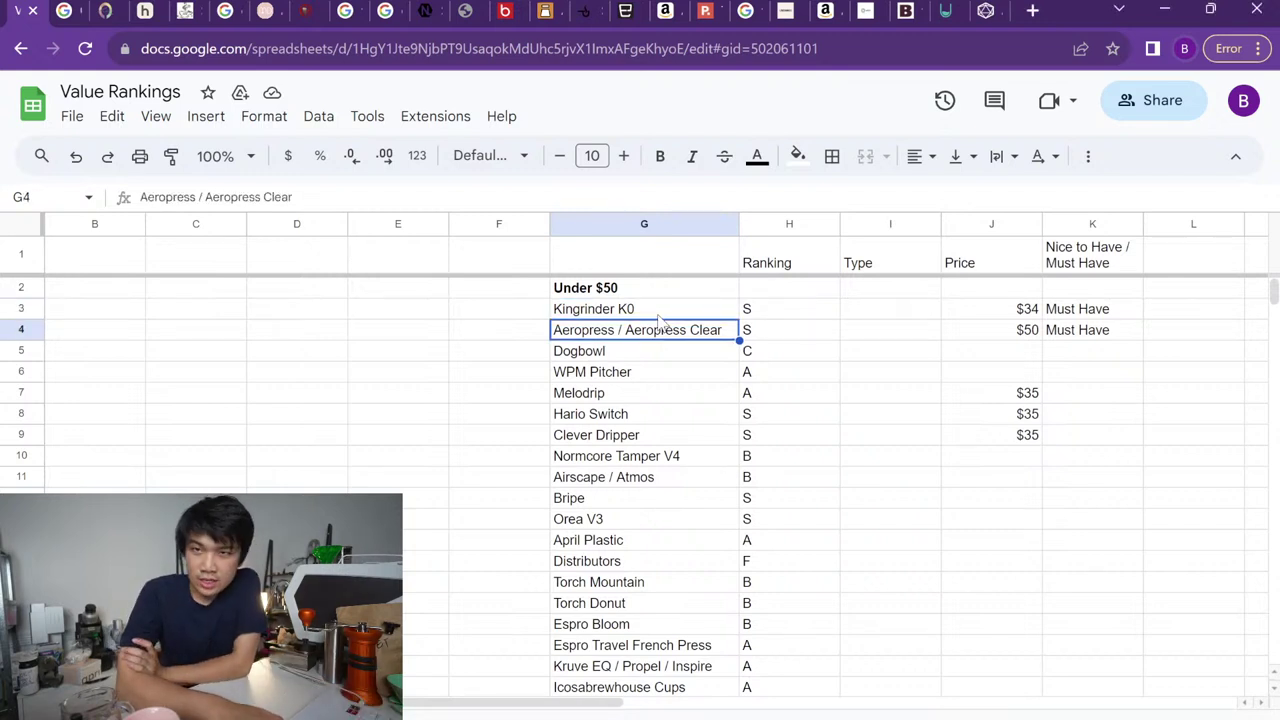
key(Down)
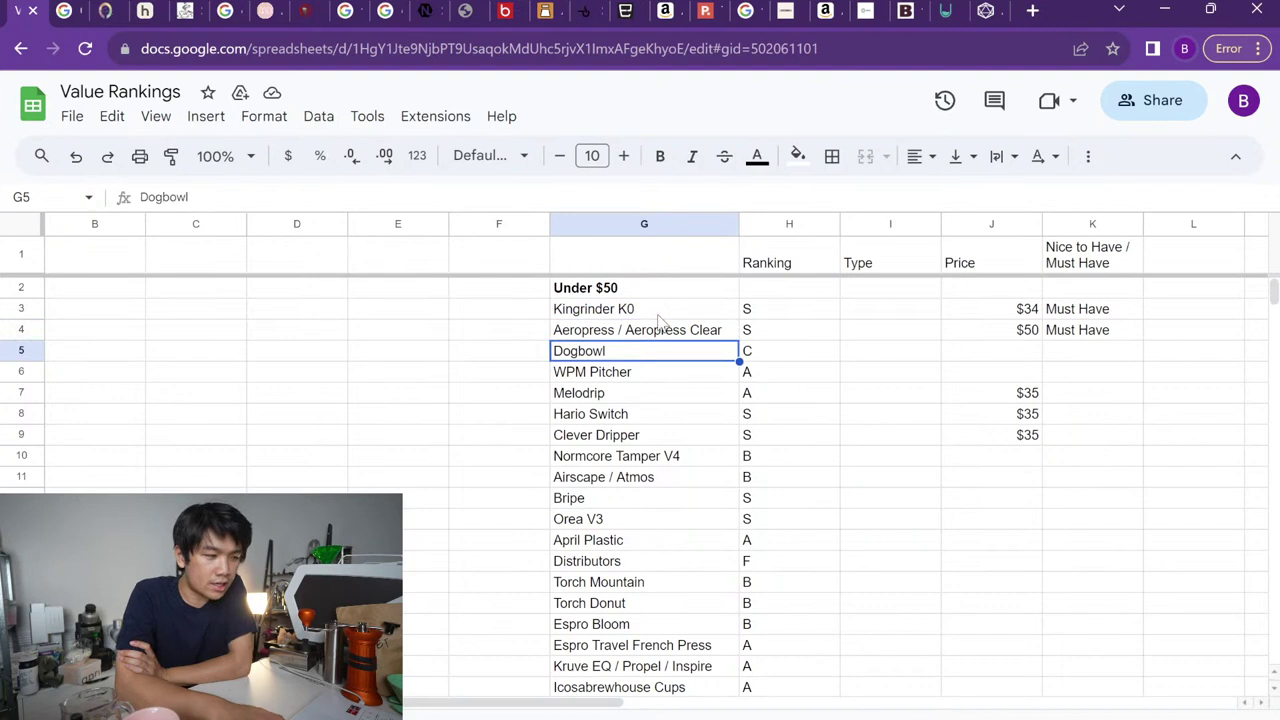
key(Down)
key(Up)
key(Up)
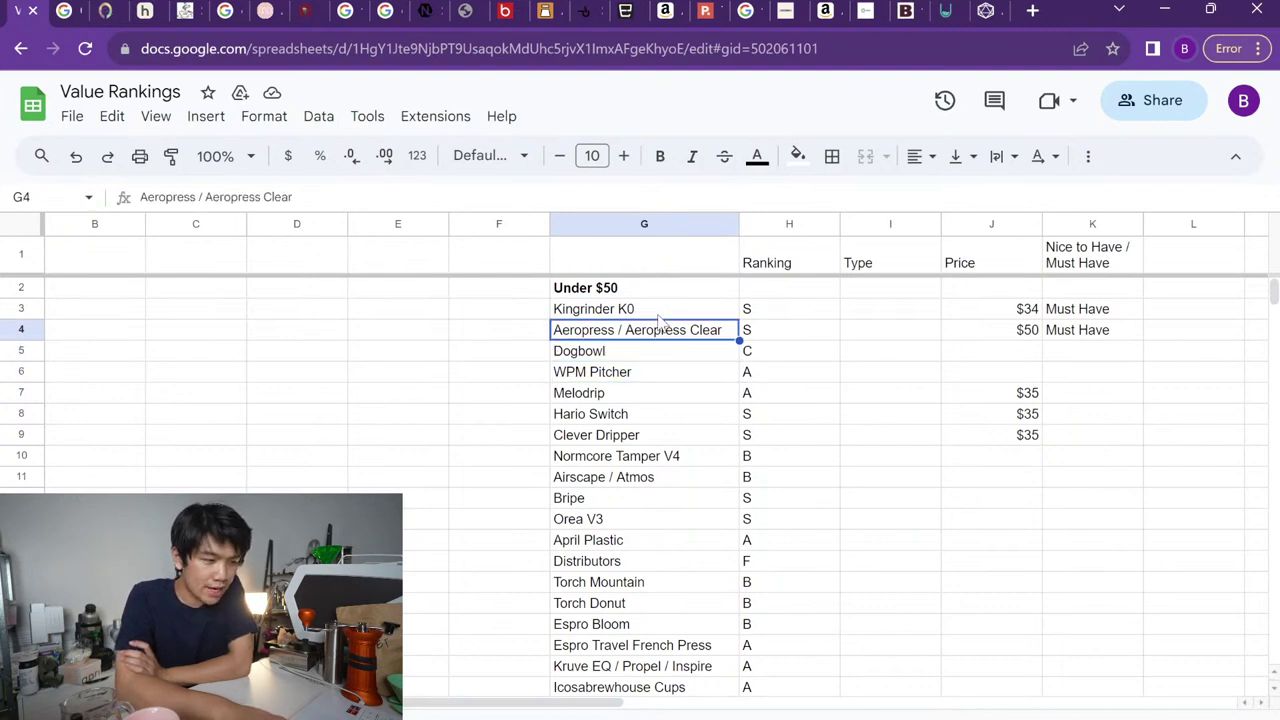
key(Down)
key(Down)
key(Down)
key(Down)
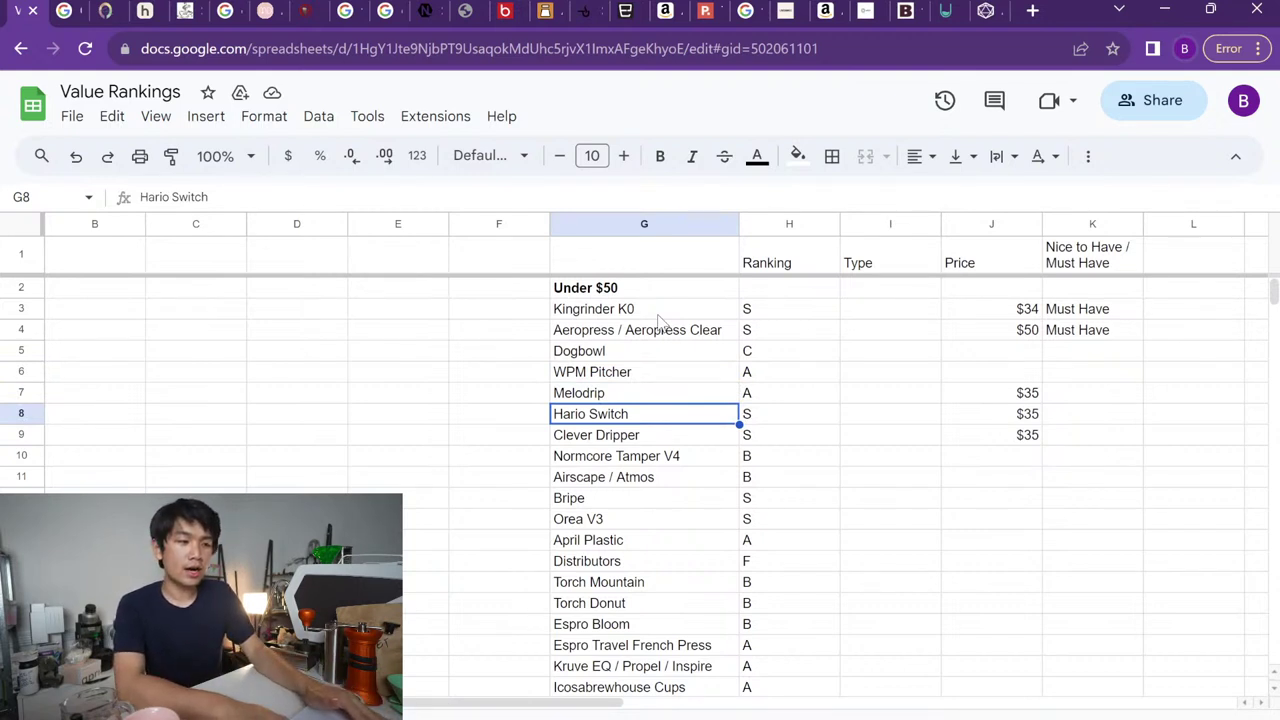
key(Right)
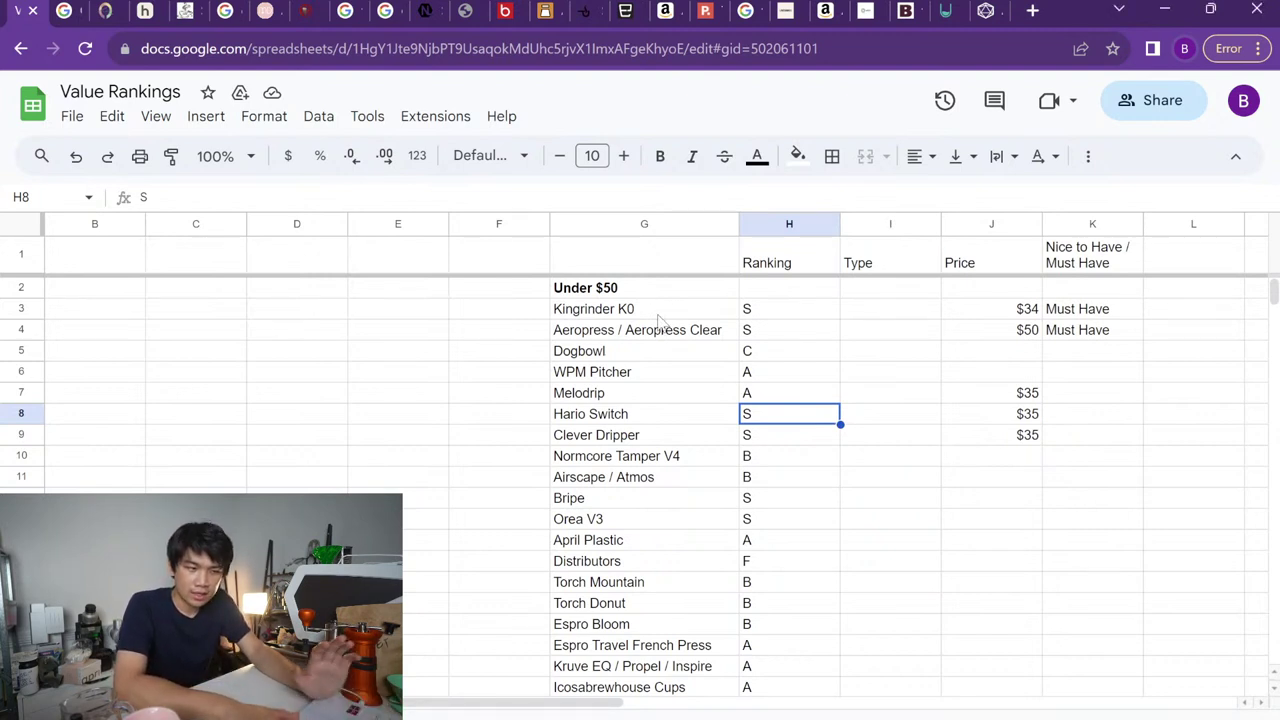
key(Down)
key(Down)
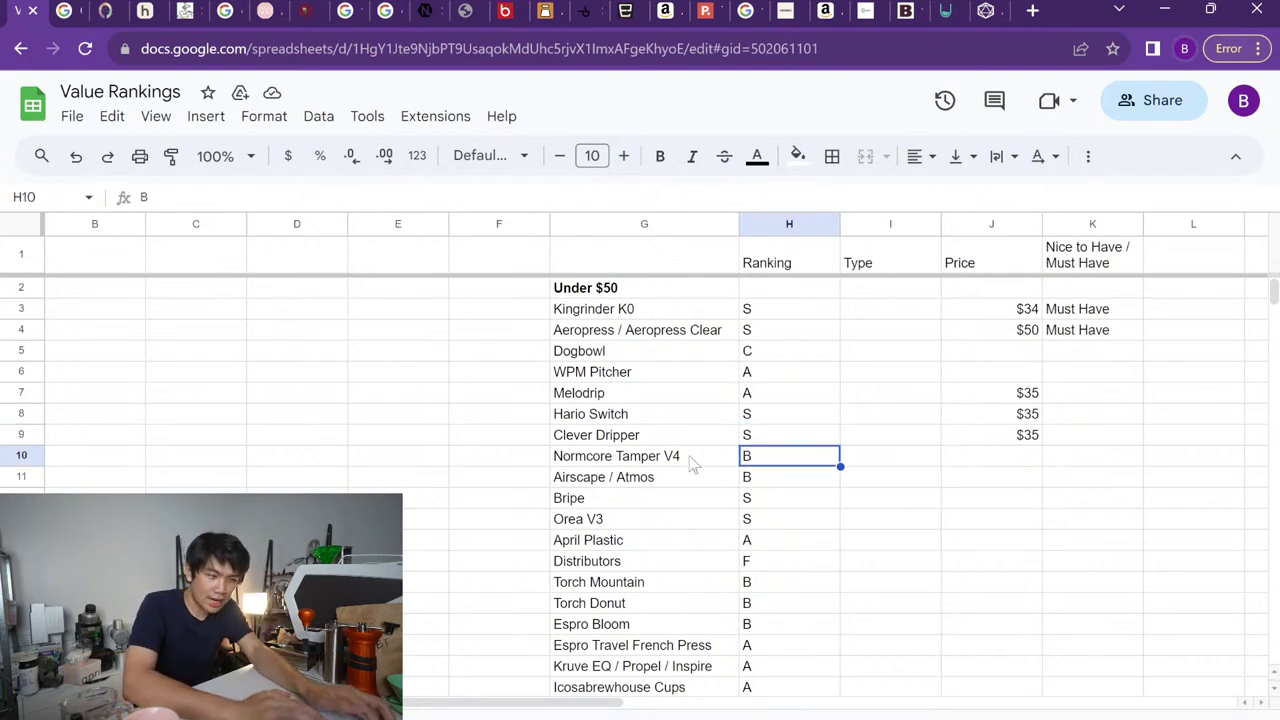
Look over the neighbouring sheet's list containing the Bodum French Press, then check the rest of the Under $50 list and return to its start
scroll(692, 464, down, 1)
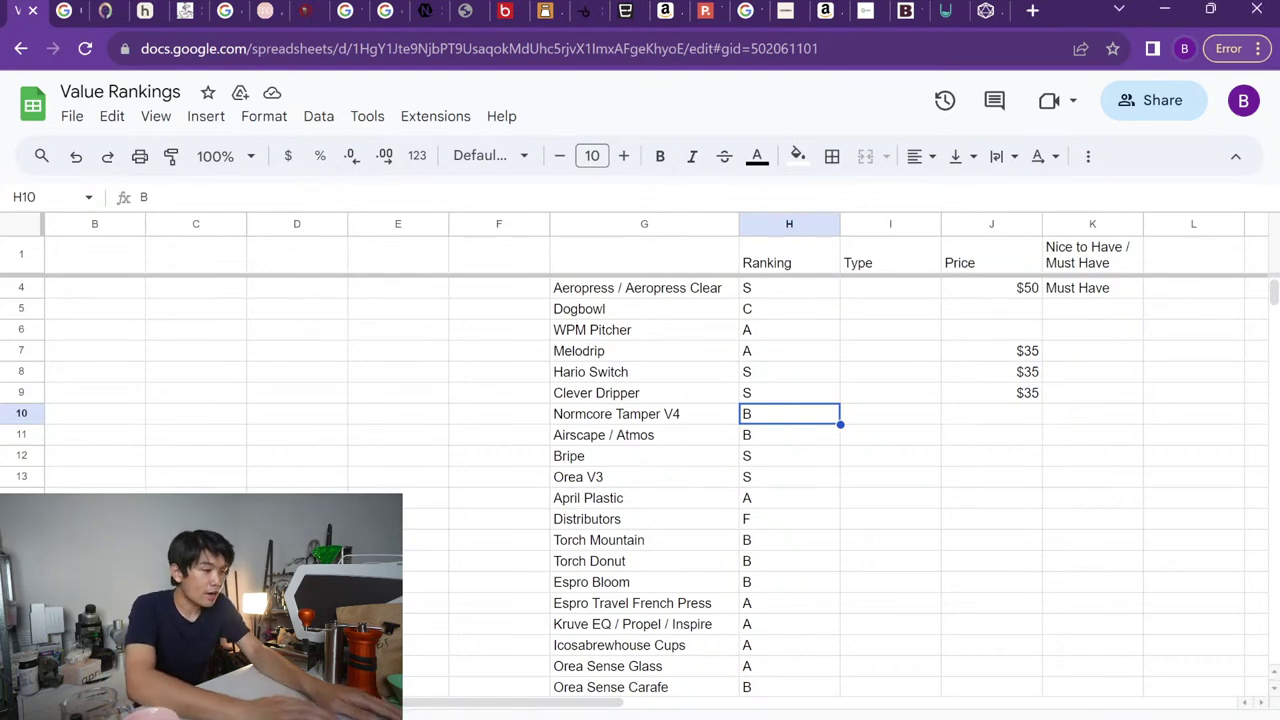
key(ctrl+shift+Page_Up)
scroll(684, 534, down, 3)
scroll(684, 534, down, 5)
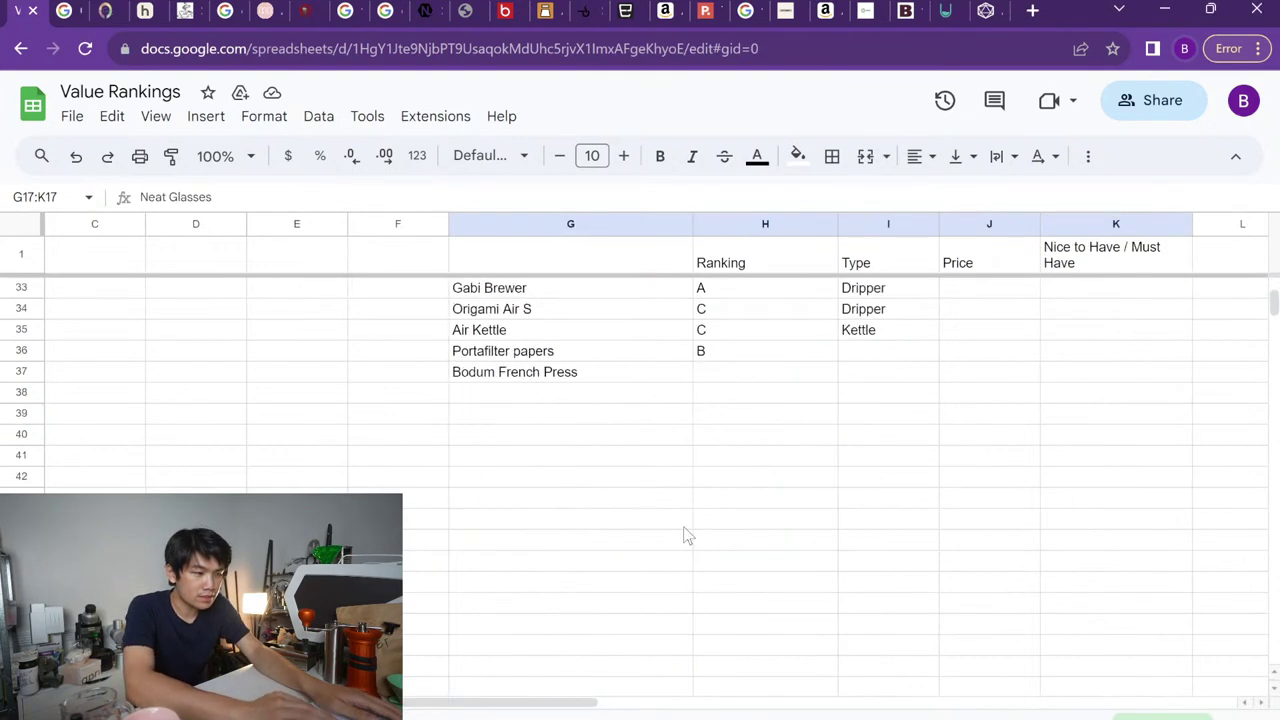
scroll(684, 534, up, 2)
key(ctrl+shift+Page_Down)
scroll(808, 437, down, 5)
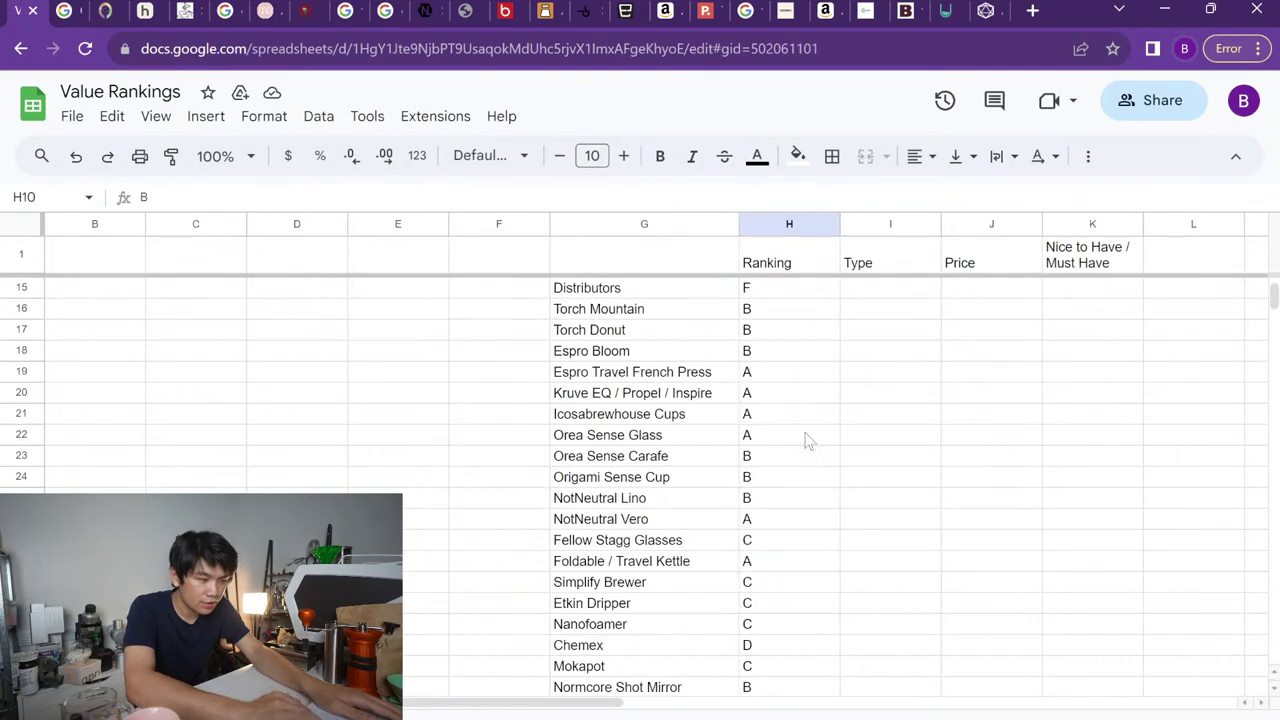
click(808, 437)
right_click(808, 437)
click(625, 485)
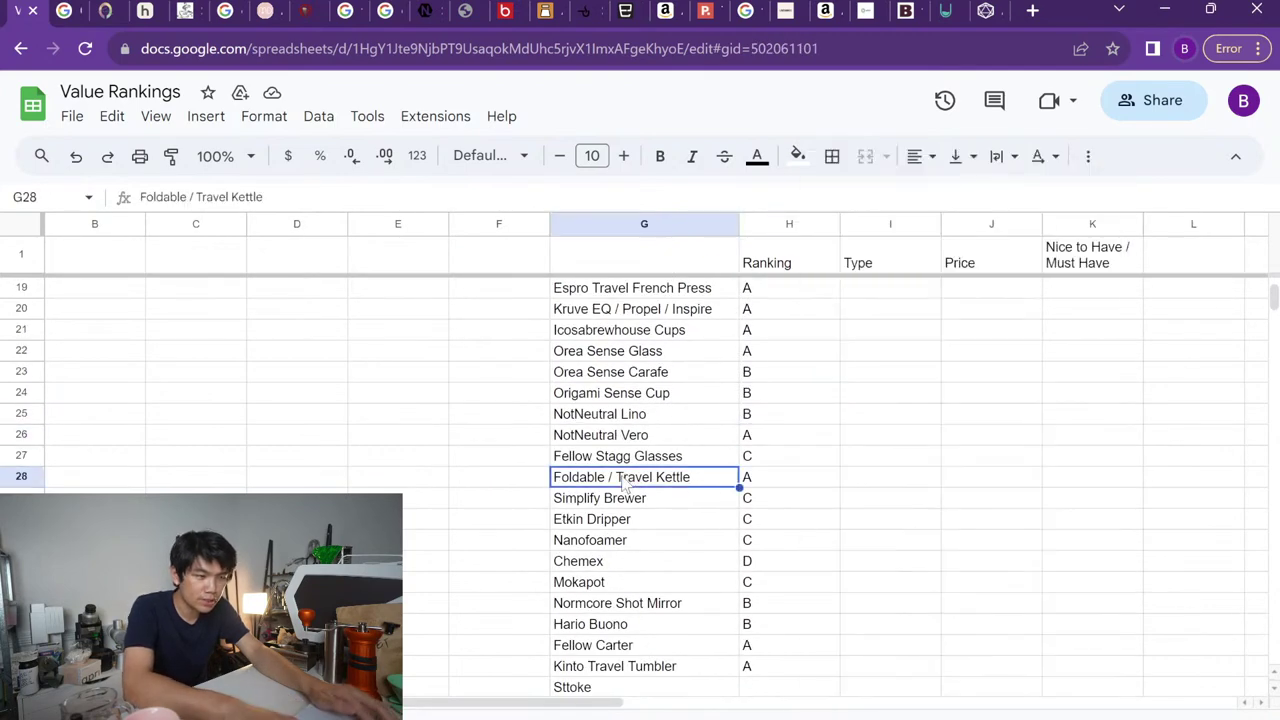
scroll(625, 482, up, 6)
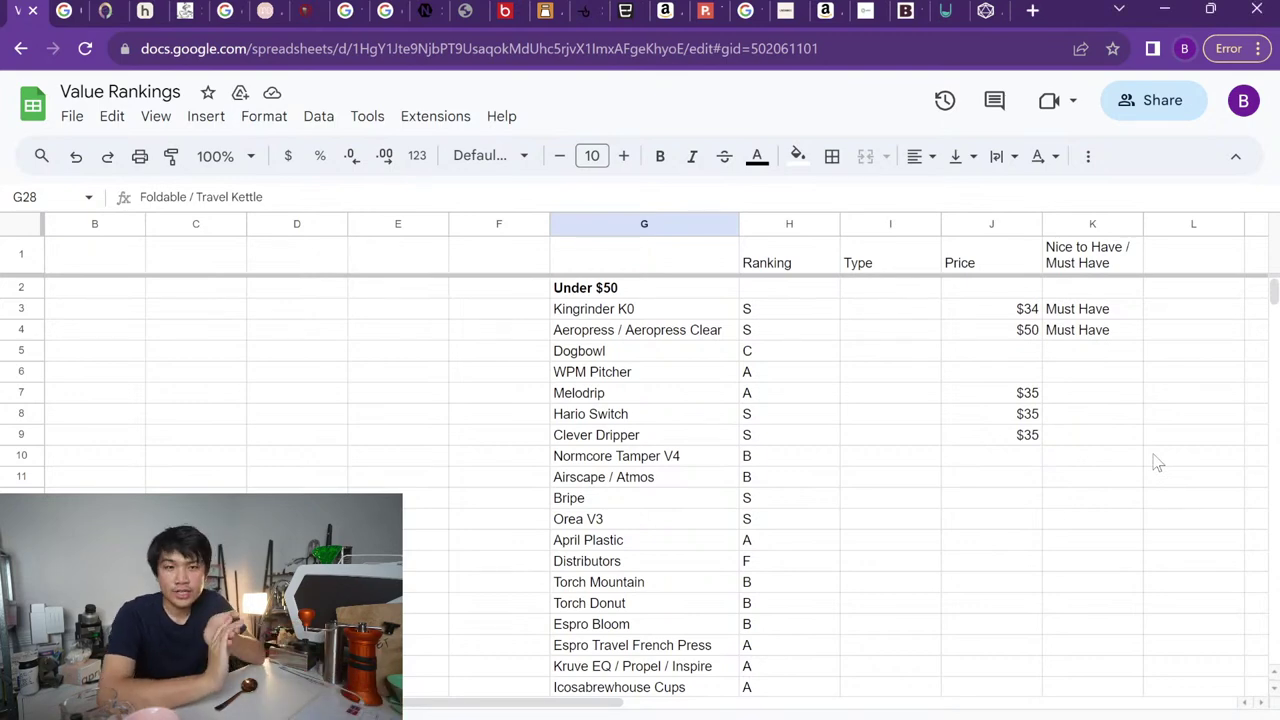
scroll(808, 451, down, 6)
scroll(810, 452, up, 6)
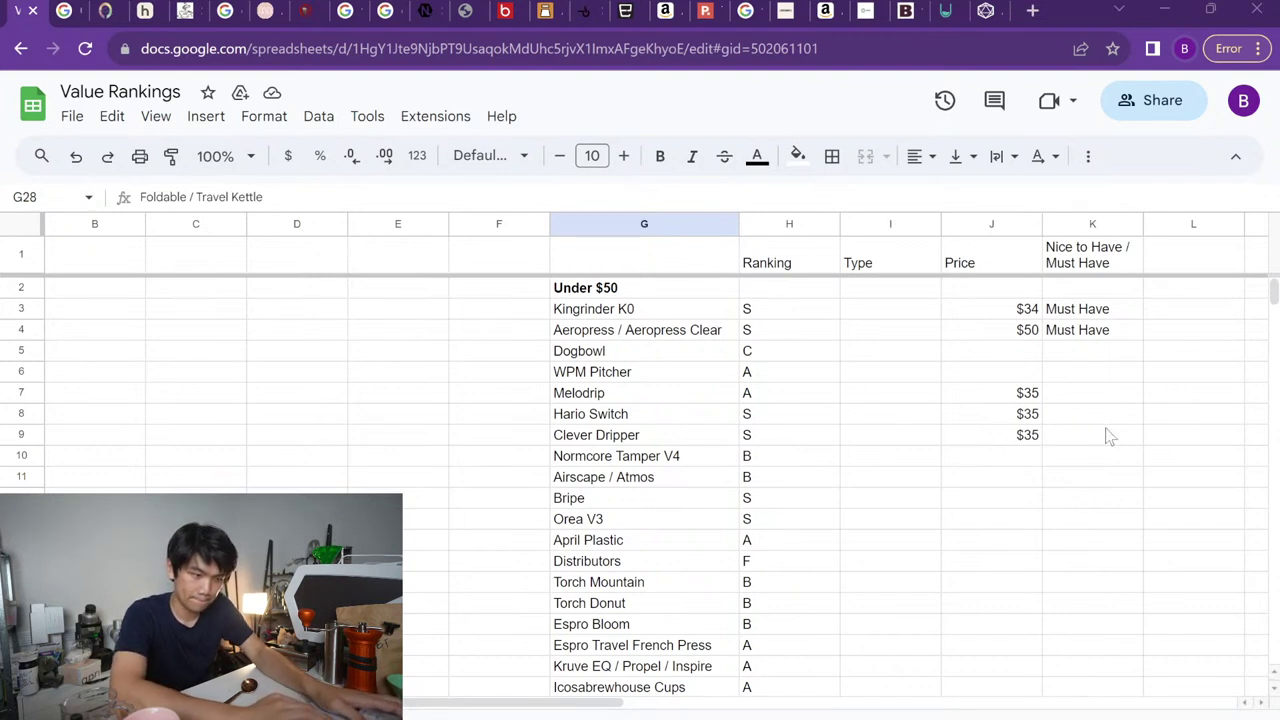
Go through the Under $50 rankings around WPM Pitcher and Airscape / Atmos, ending at the Bripe ranking
click(748, 373)
key(Down)
key(Down)
key(Down)
key(Down)
key(Down)
key(Down)
key(Up)
key(Up)
key(Up)
key(Up)
key(Up)
key(Up)
key(Up)
key(Up)
key(Down)
key(Down)
key(Down)
key(Down)
key(Down)
key(Down)
key(Down)
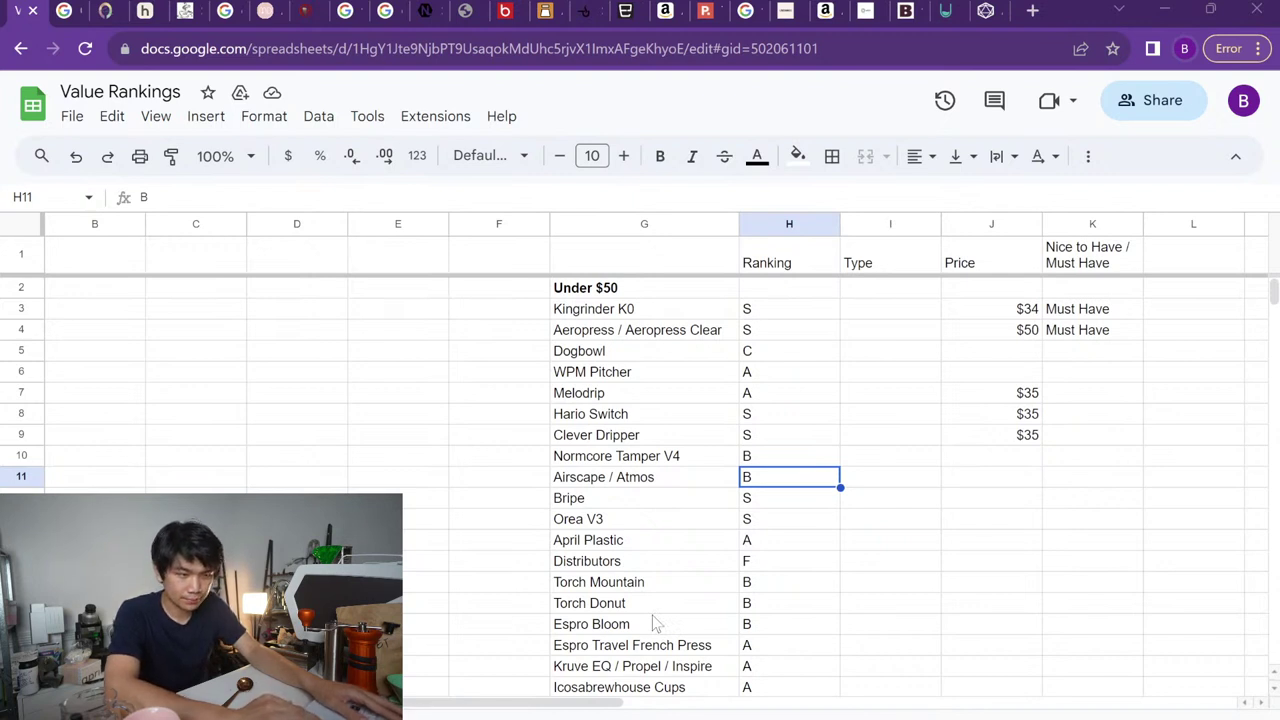
key(Up)
key(Down)
key(Down)
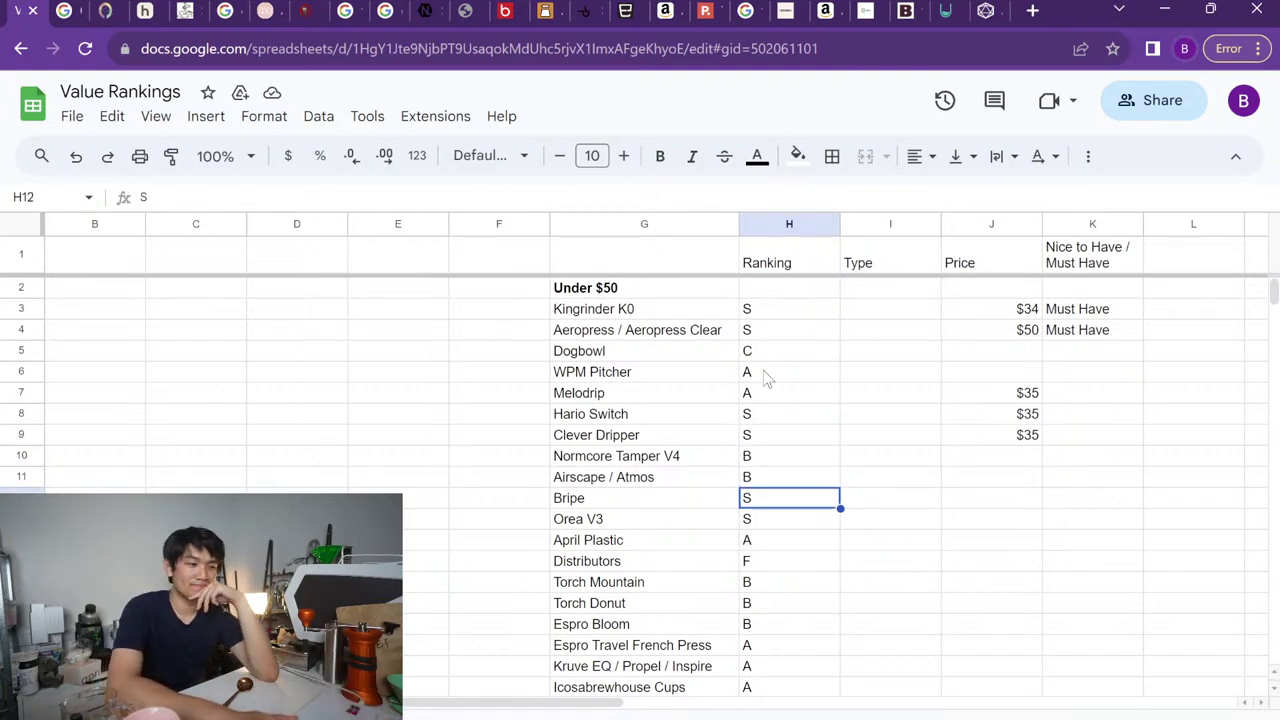
Move the Bripe entry with its S ranking from the Under $50 list to the end of the UNDER $100 list
key(shift+Left)
key(ctrl+c)
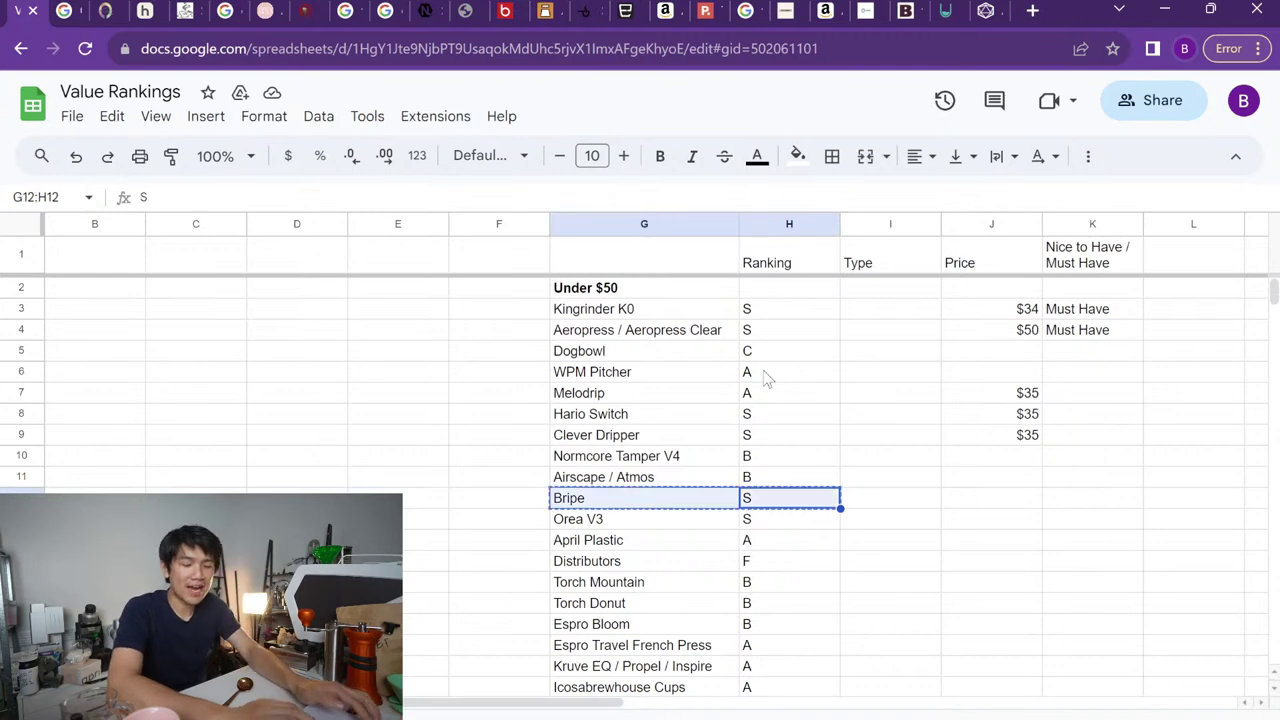
scroll(779, 414, down, 15)
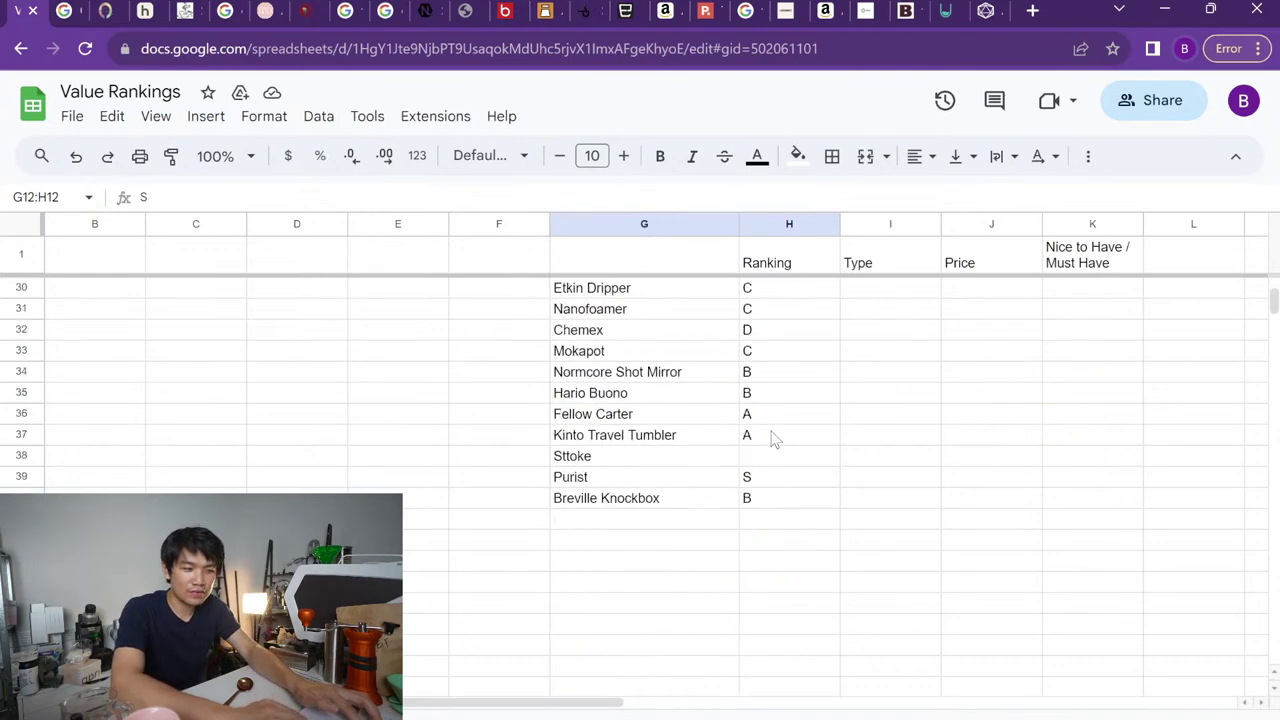
scroll(773, 438, up, 11)
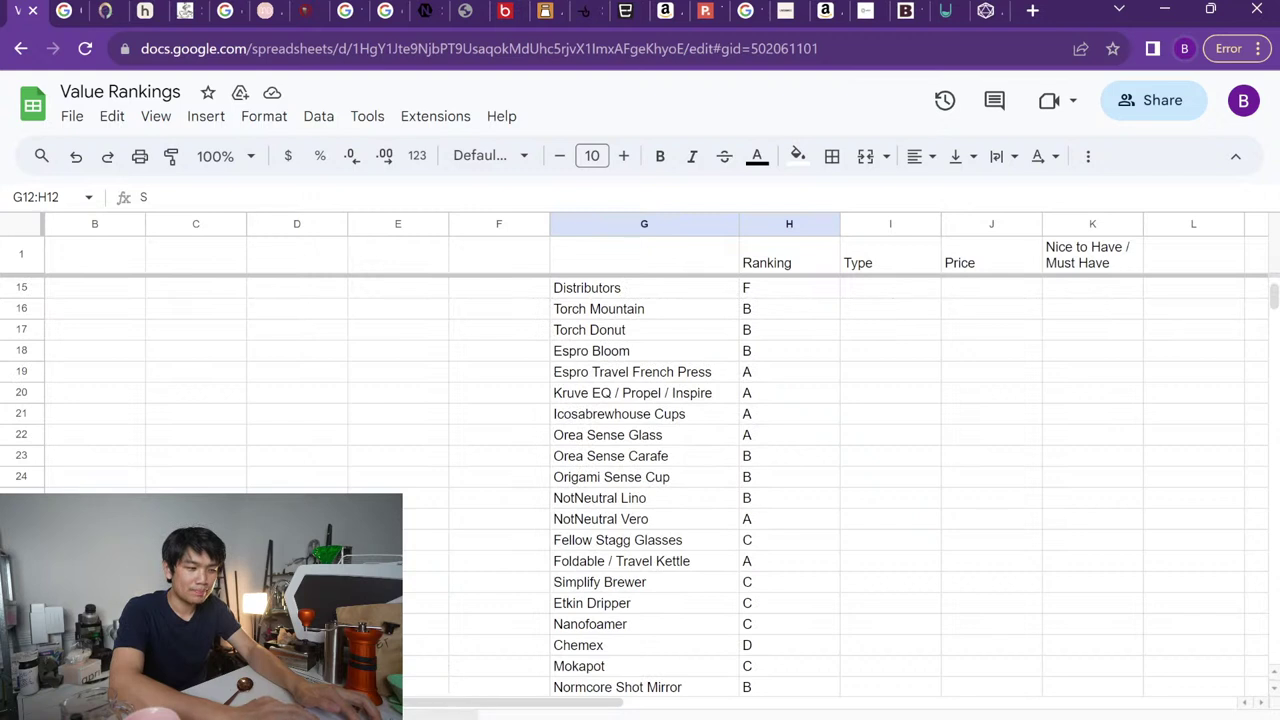
click(440, 715)
click(94, 474)
key(ctrl+v)
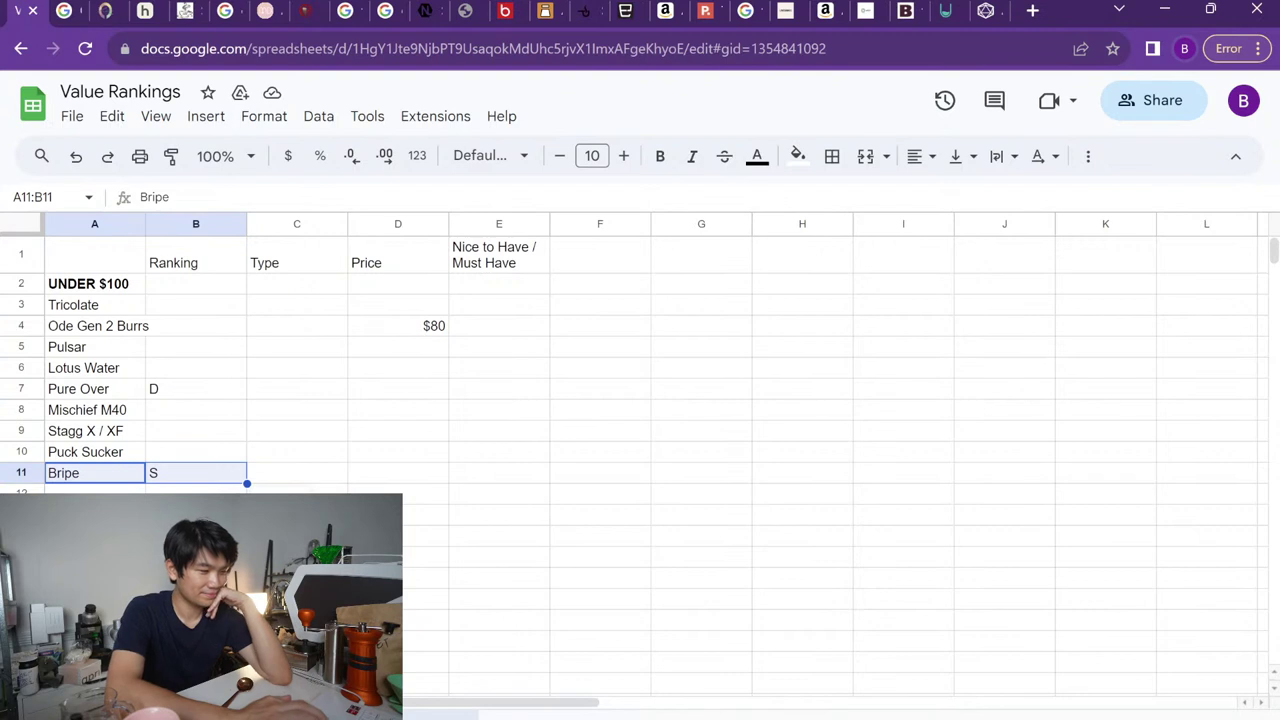
Delete the empty row between Airscape / Atmos and Orea V3 in the Under $50 list
key(ctrl+shift+Page_Down)
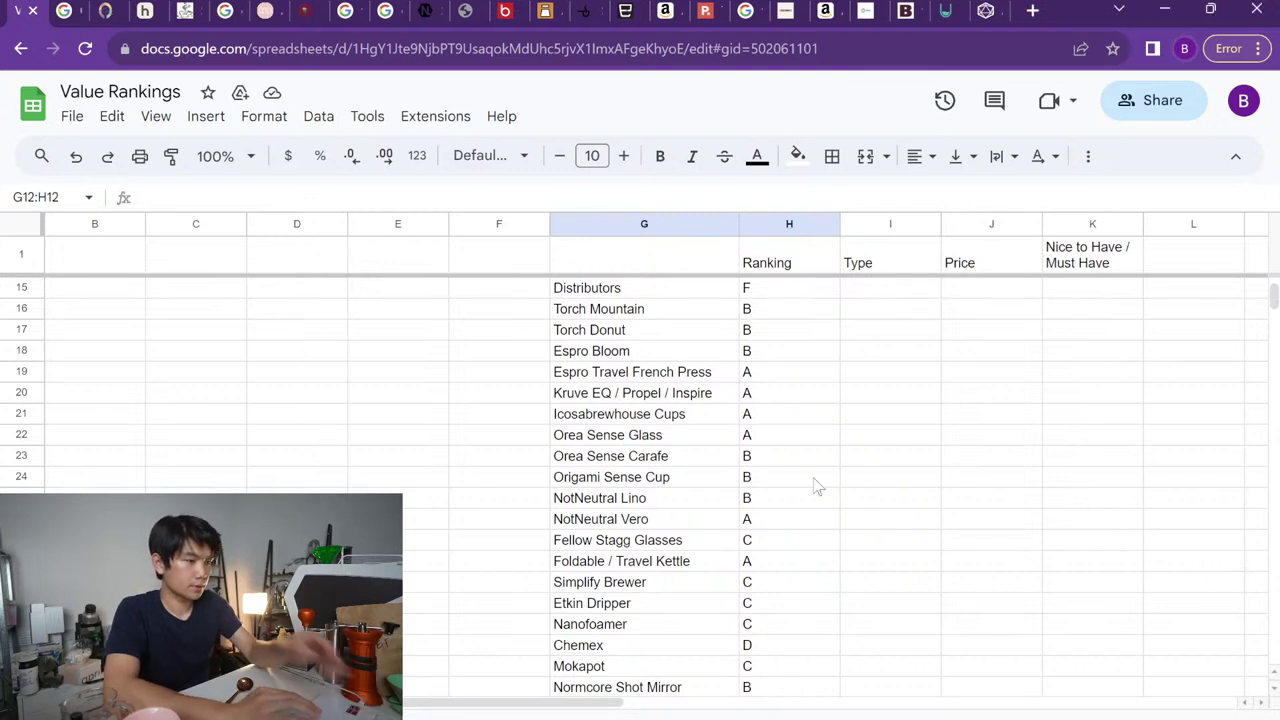
click(688, 351)
key(Up)
key(Up)
key(Up)
key(Up)
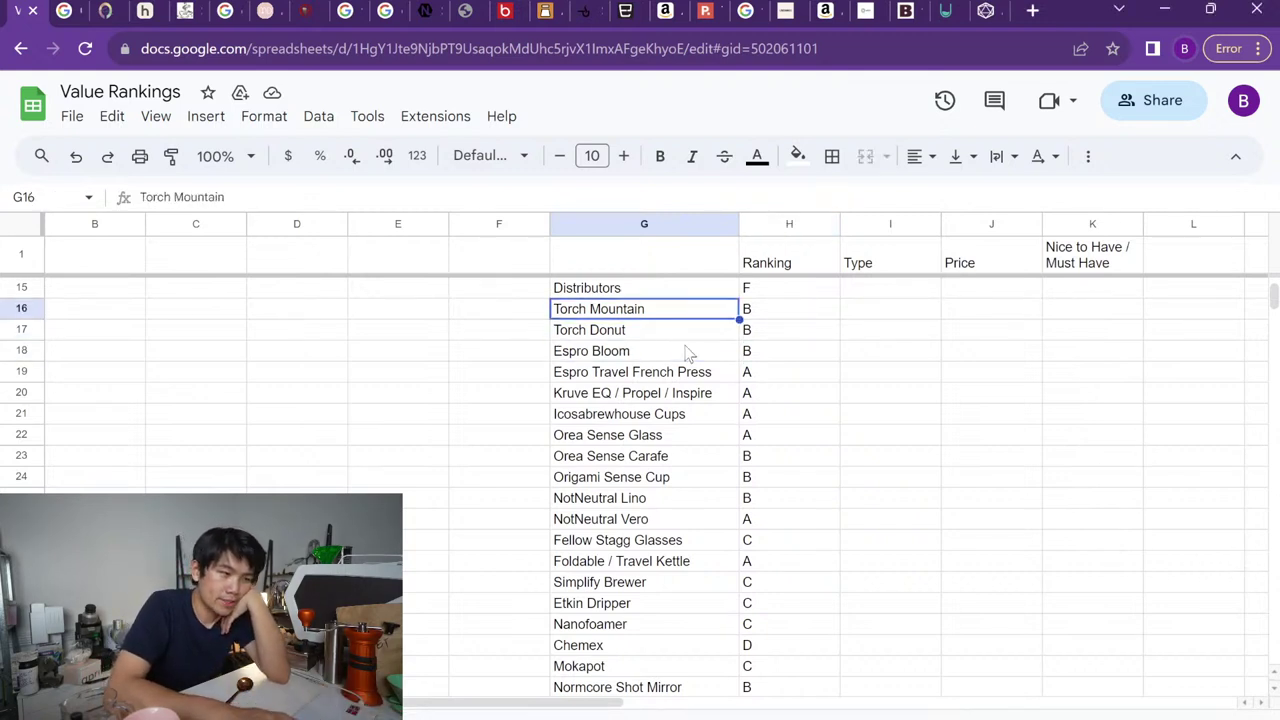
key(Down)
key(Up)
key(Up)
key(Up)
key(Up)
key(Up)
key(Up)
key(Up)
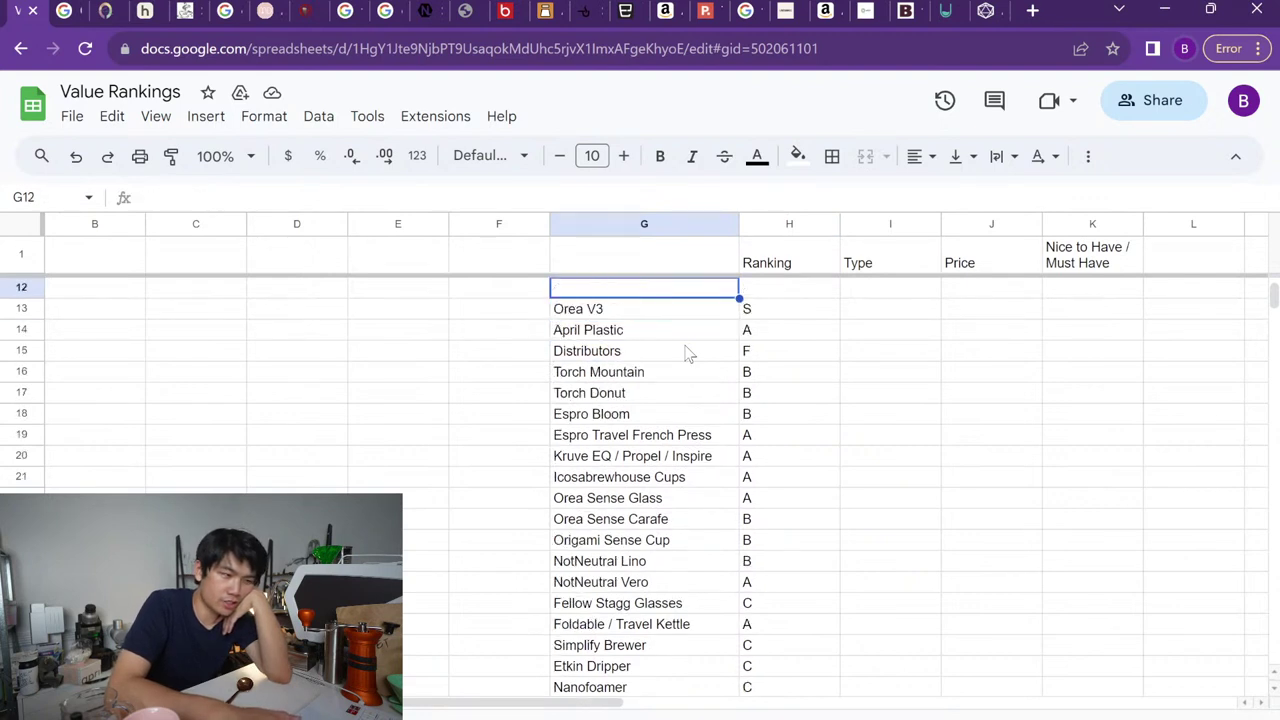
key(Up)
key(Up)
key(Up)
key(Down)
key(Down)
key(Down)
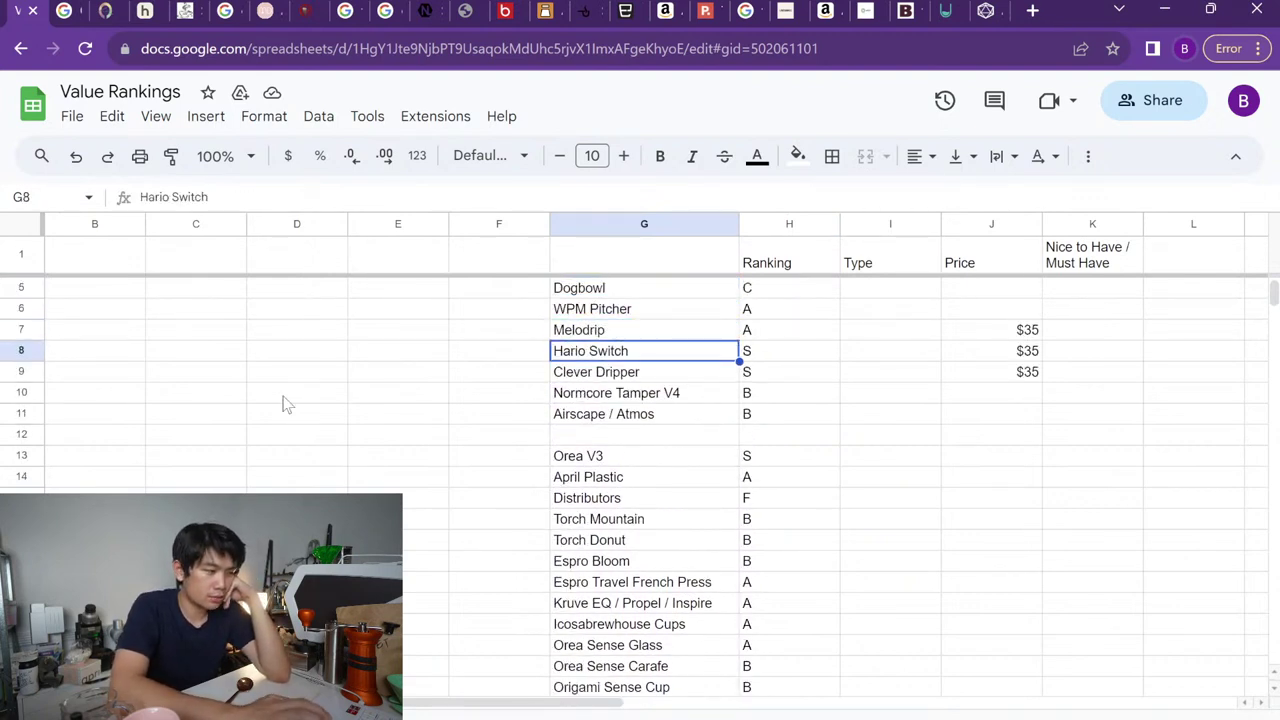
click(22, 433)
right_click(33, 437)
click(94, 448)
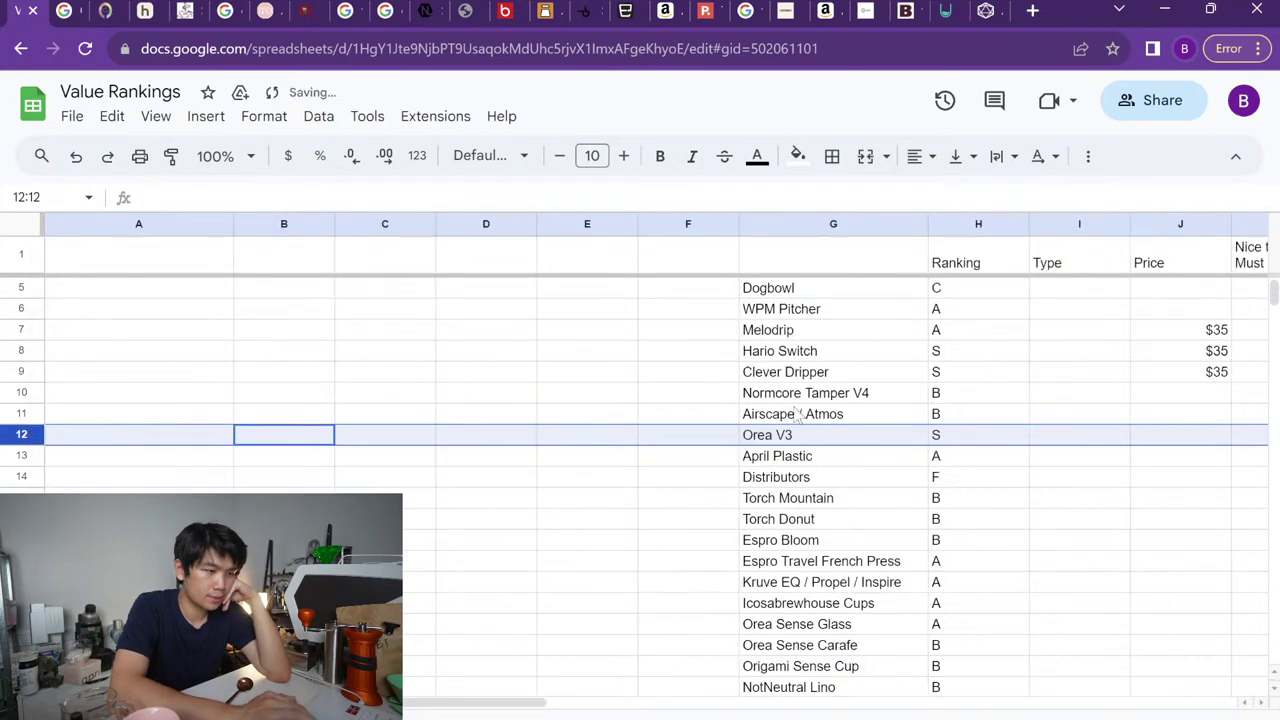
Select the Orea V3 name together with its ranking to review the entry
scroll(797, 414, right, 3)
key(ctrl+x)
scroll(594, 445, left, 3)
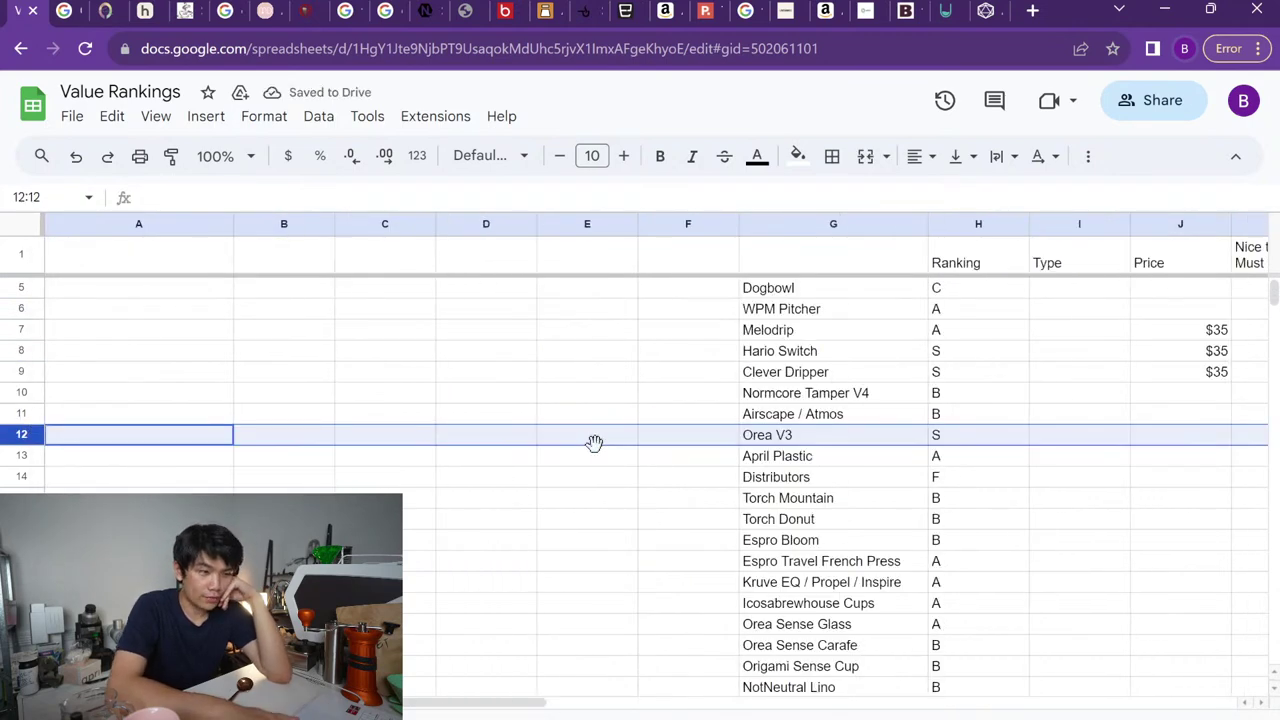
key(Up)
key(Right)
key(Down)
key(ctrl+Right)
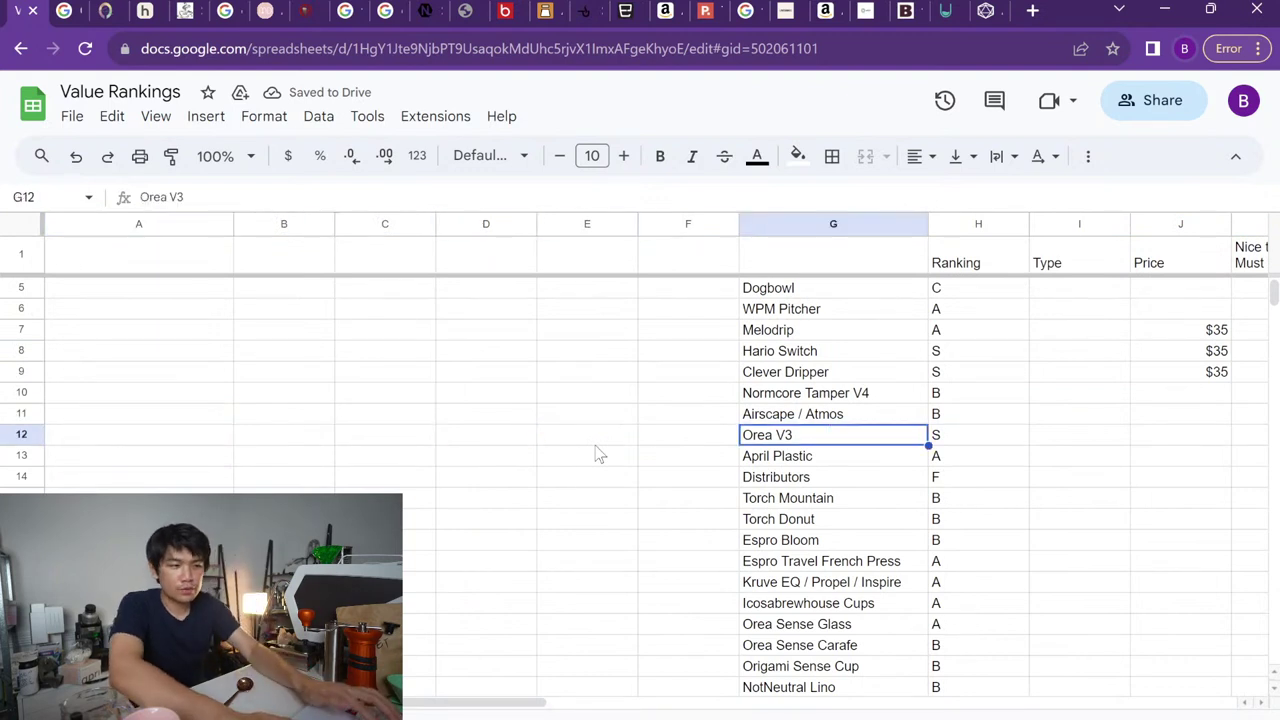
key(shift+Right)
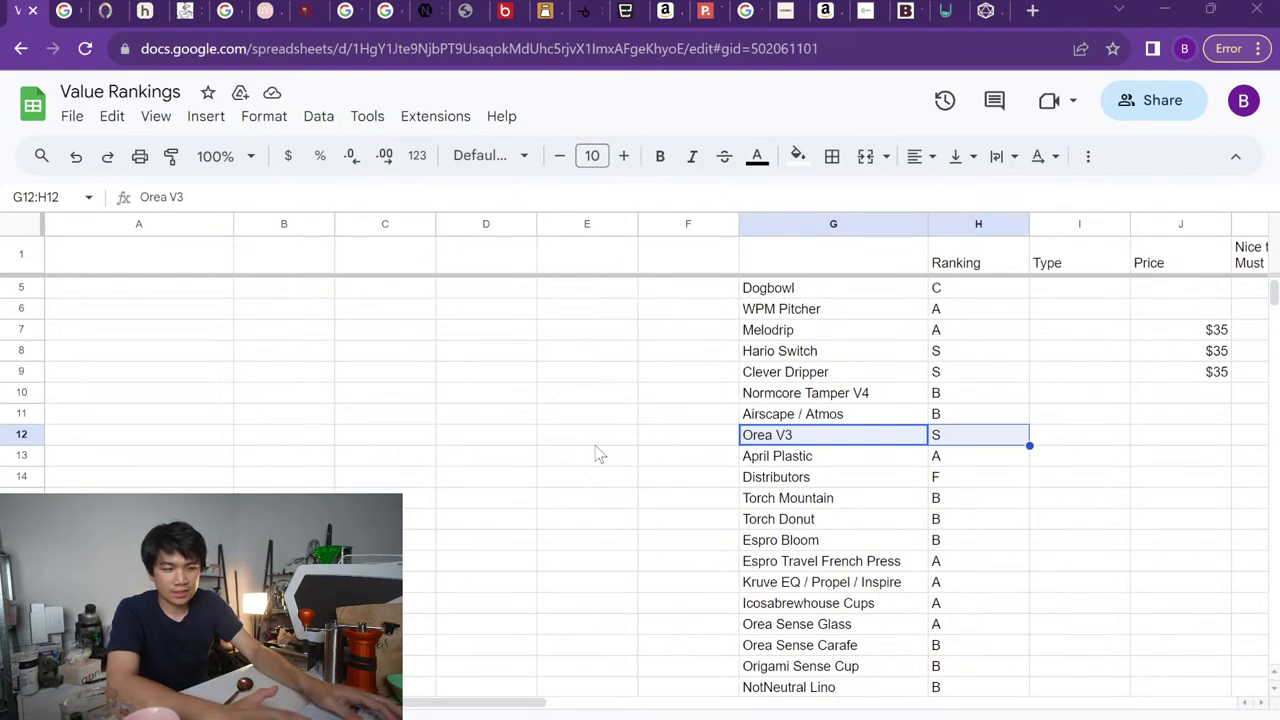
Set the rankings of Torch Mountain and Torch Donut to C in the Under $50 list
key(Down)
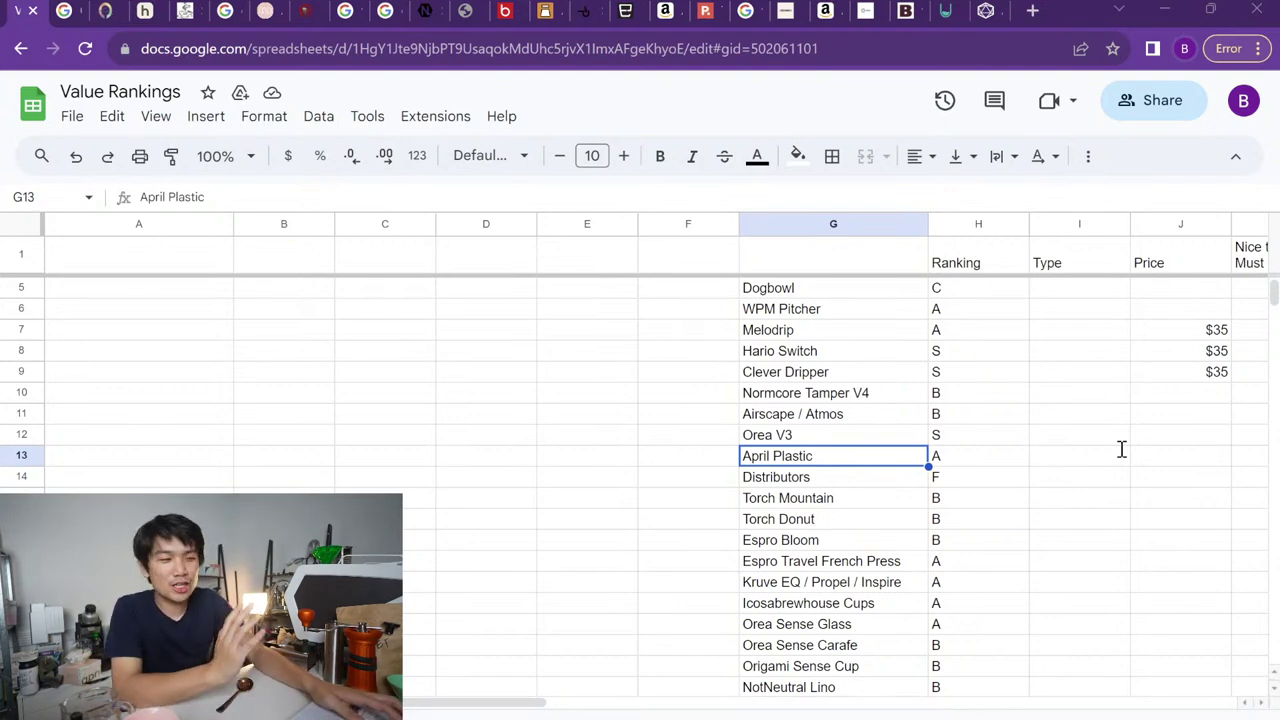
scroll(1124, 457, right, 2)
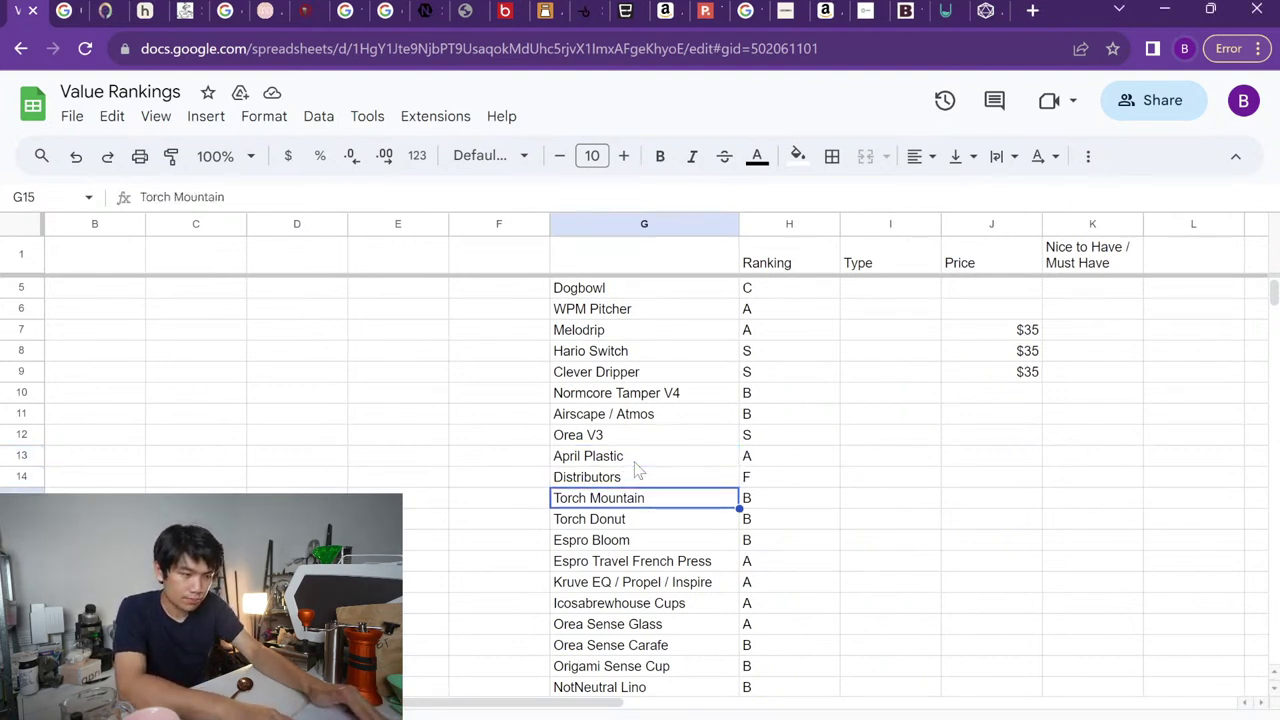
click(635, 462)
scroll(635, 465, down, 2)
click(762, 400)
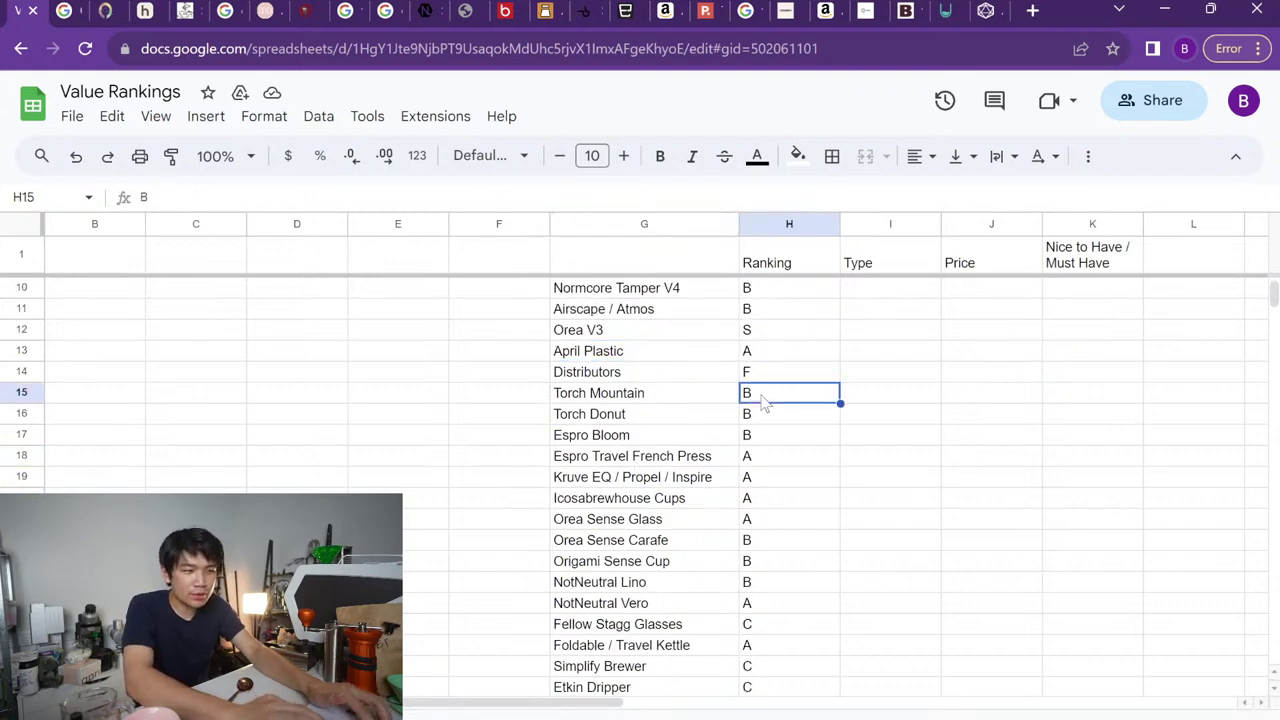
text(C)
key(Return)
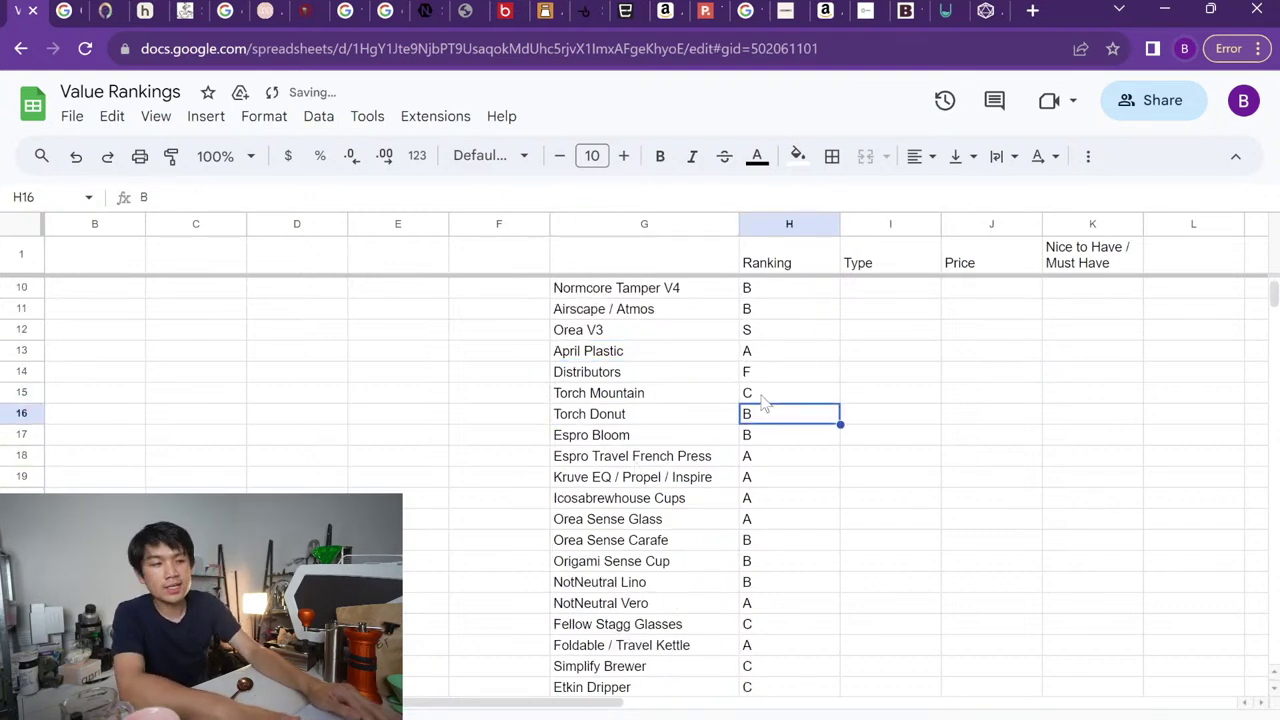
text(C)
key(Return)
Select the Torch Mountain name together with its ranking to review the entry
click(762, 400)
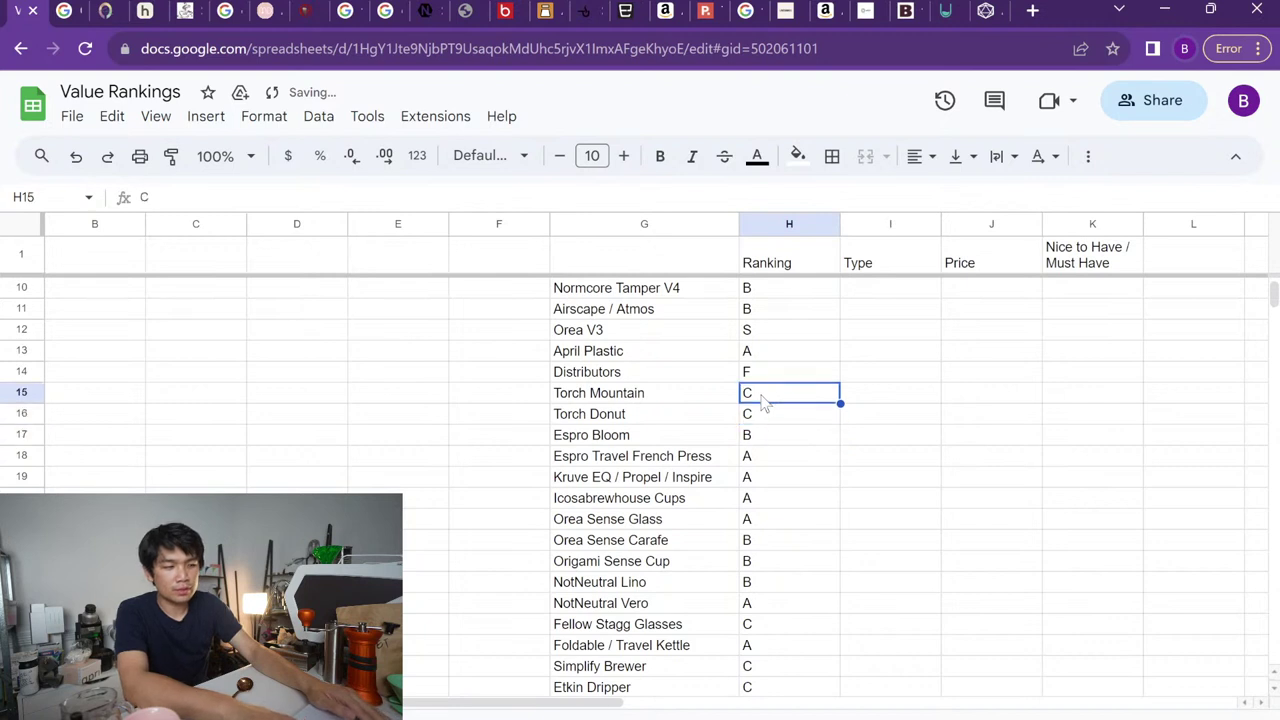
key(Left)
key(shift+Right)
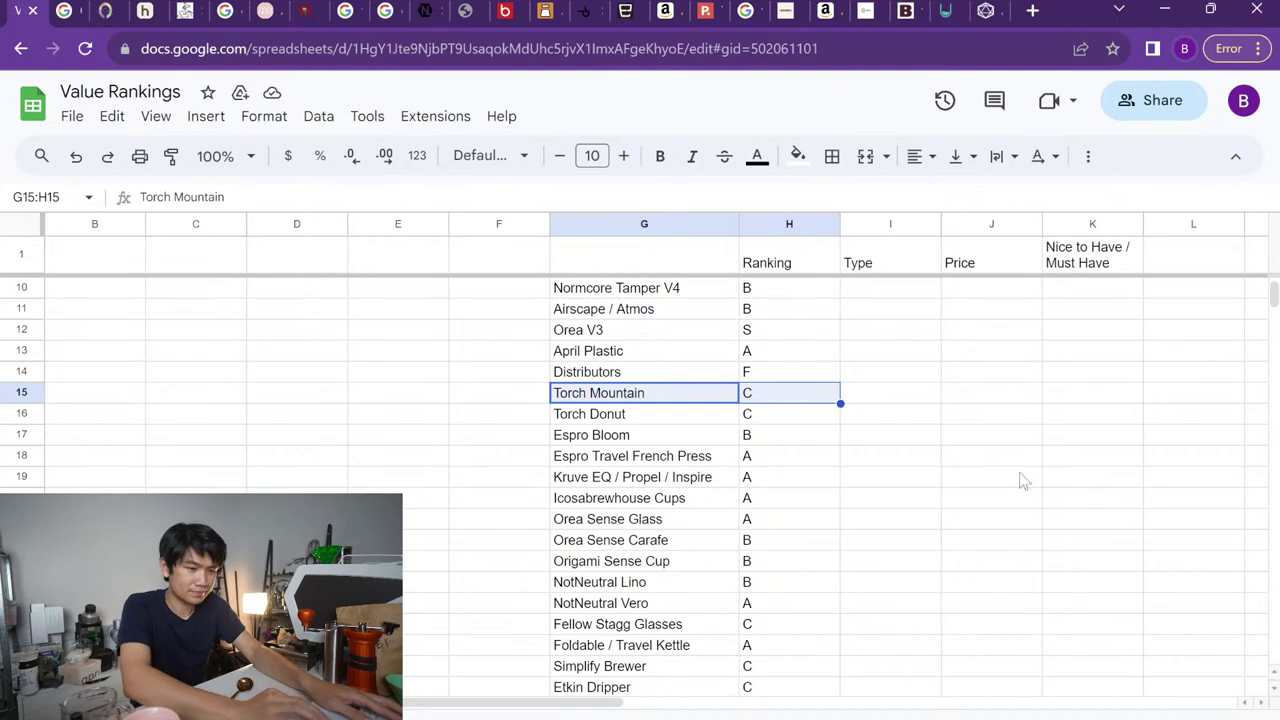
Set the Espro Bloom's ranking to C in the Under $50 list
click(621, 420)
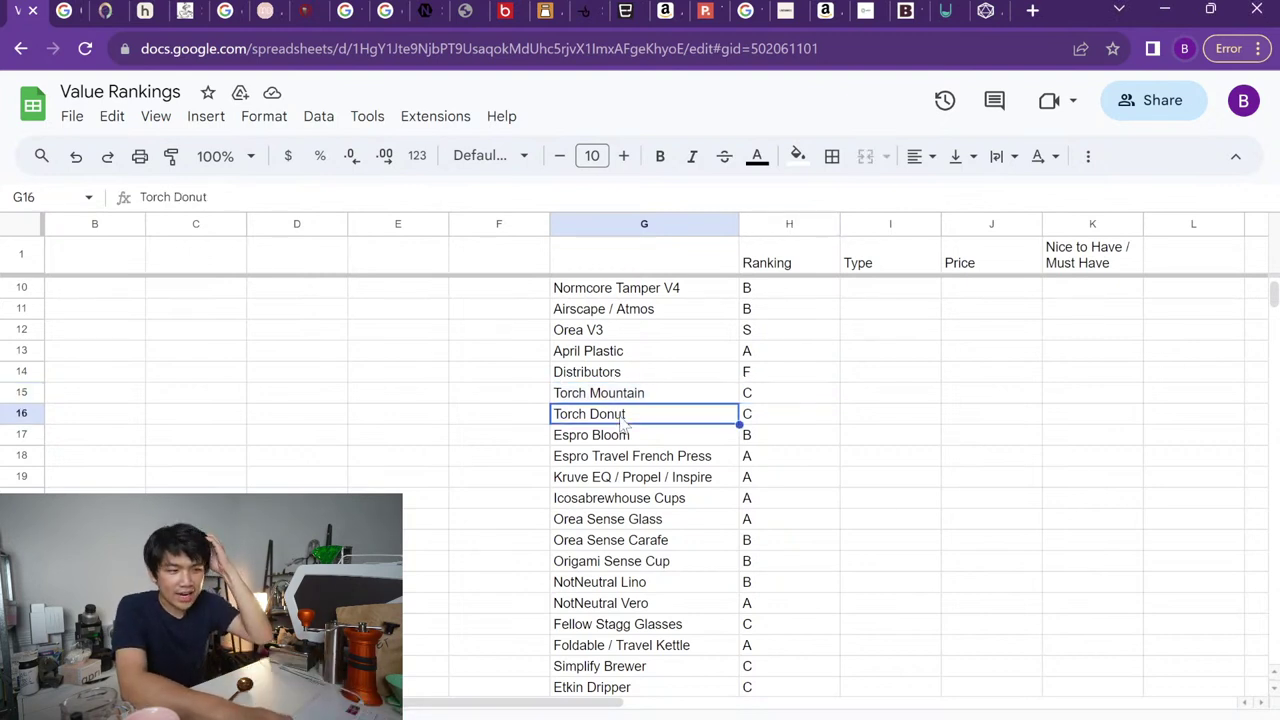
key(Down)
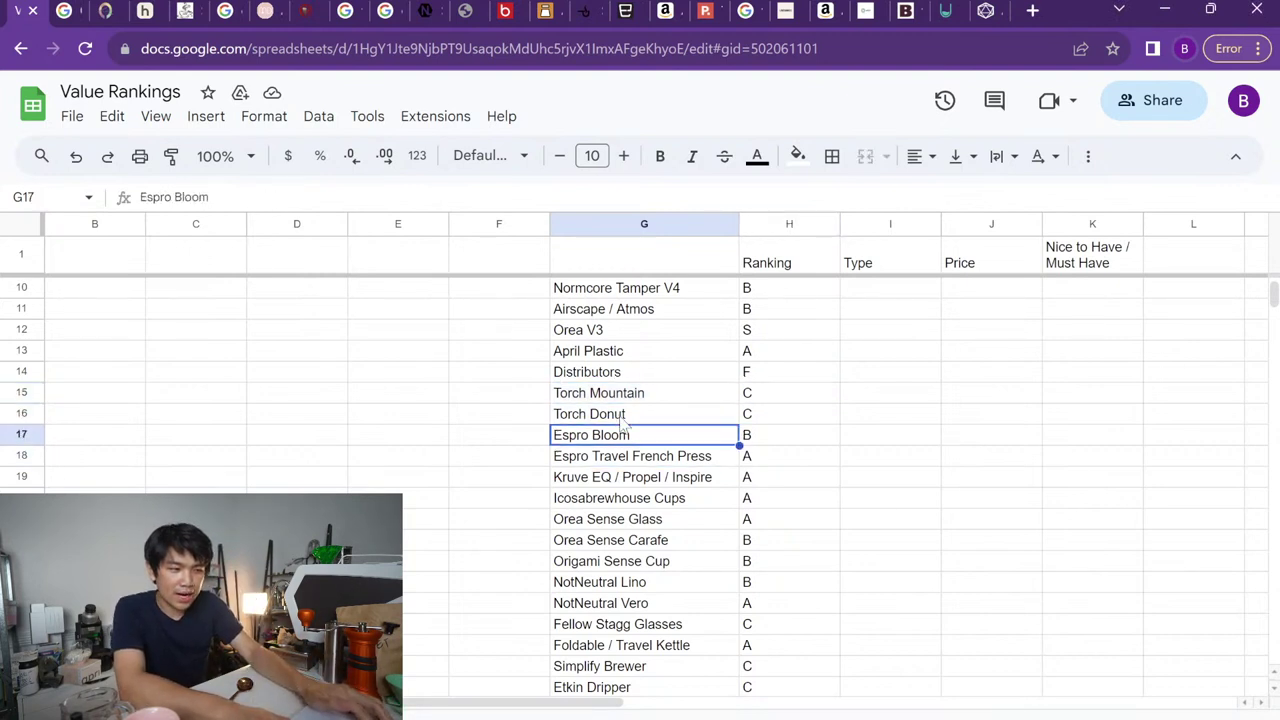
key(Right)
text(C)
key(Return)
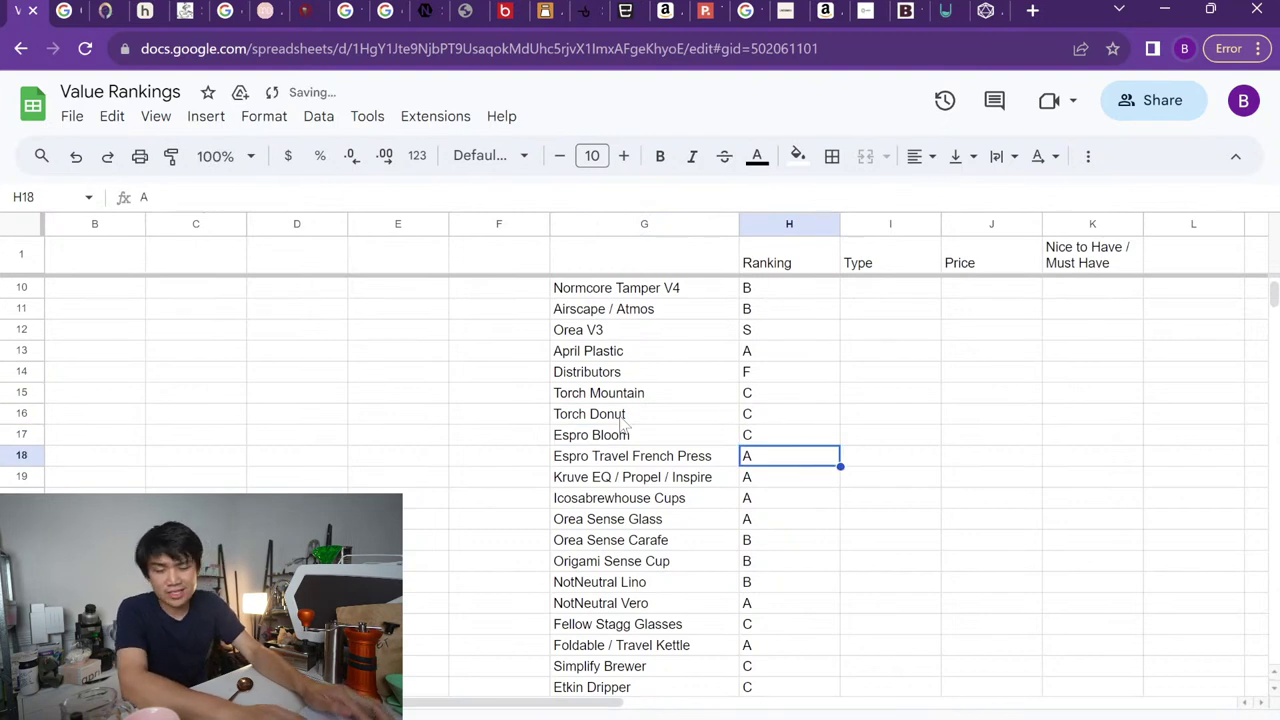
Review the Under $50 rankings one by one from Espro Bloom down to Origami Sense Cup
key(Up)
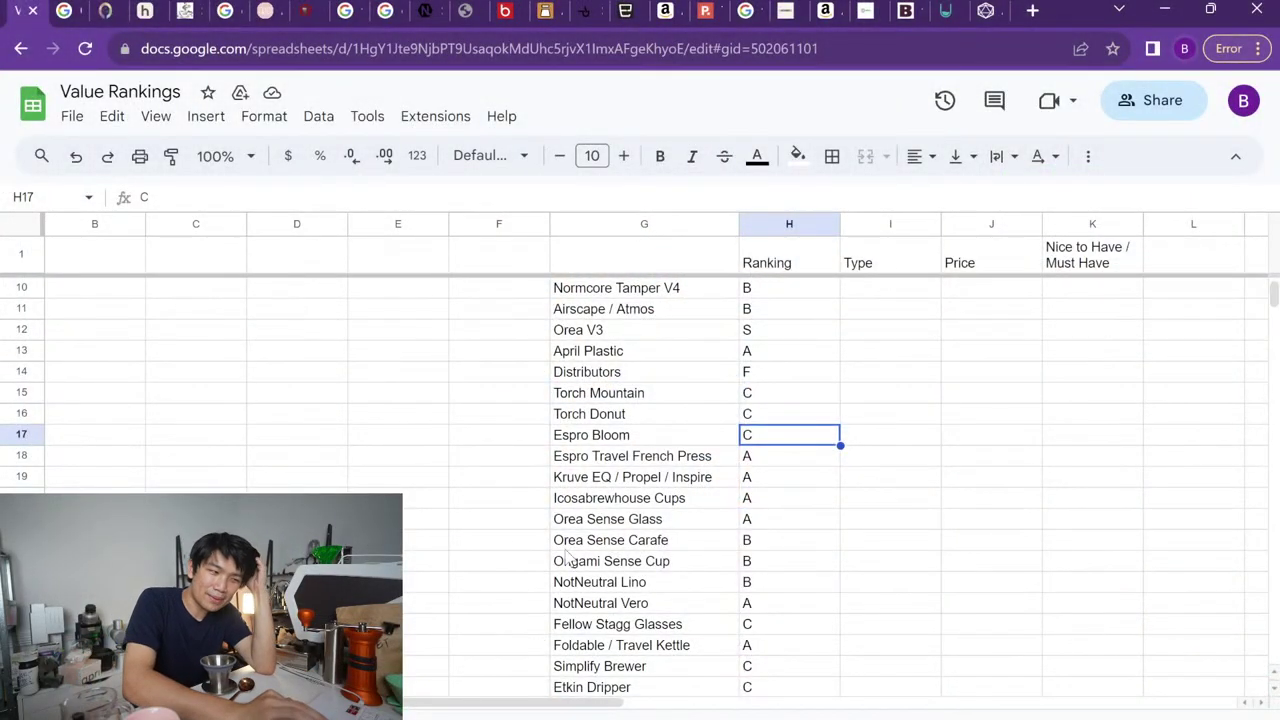
click(781, 465)
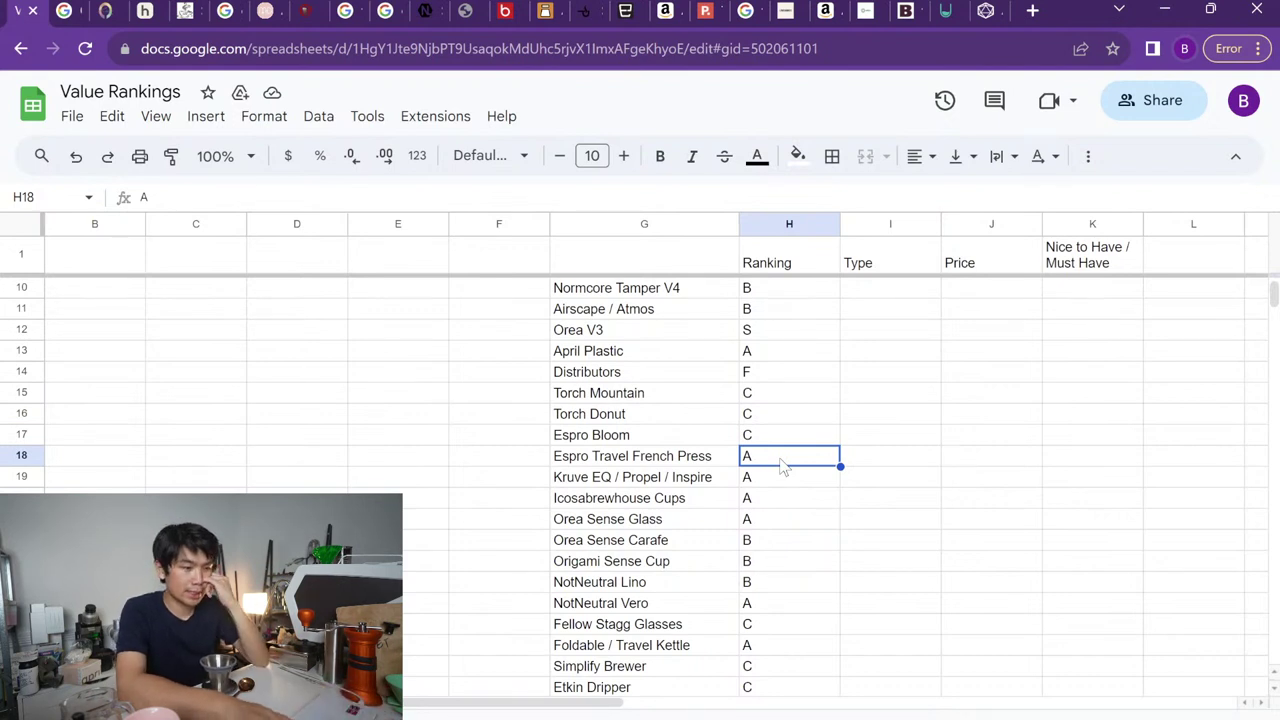
key(Down)
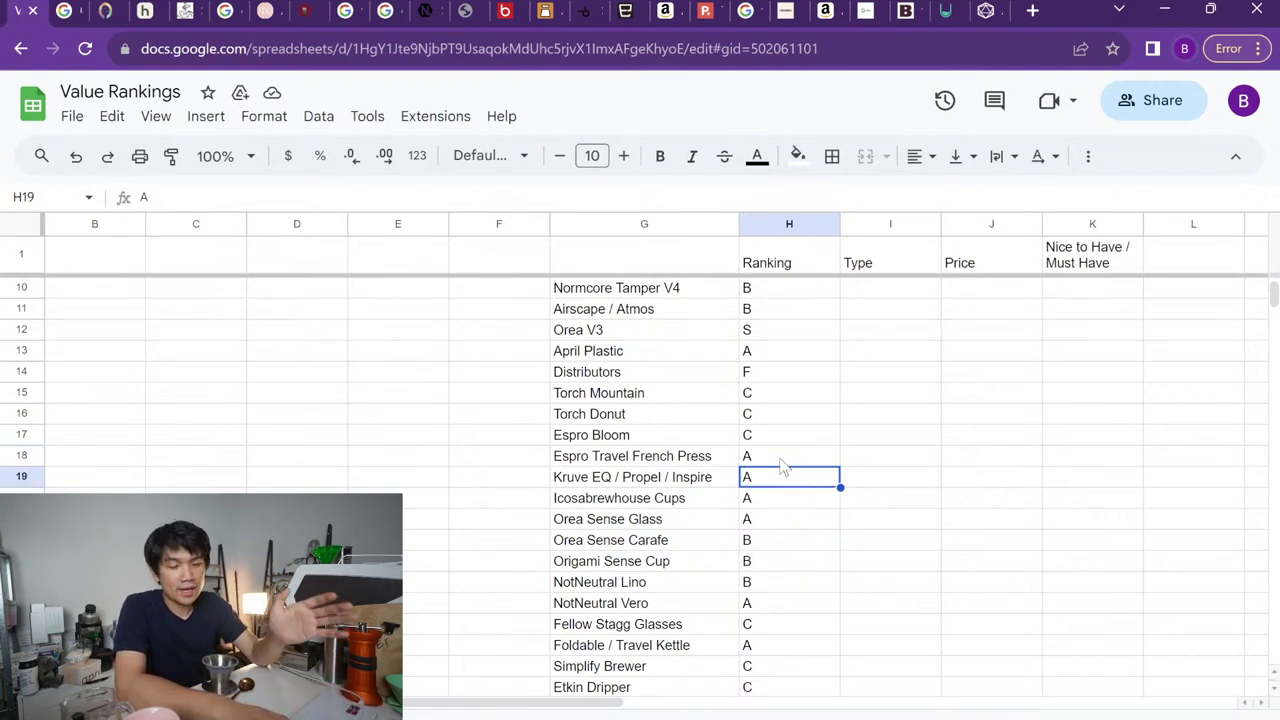
key(Down)
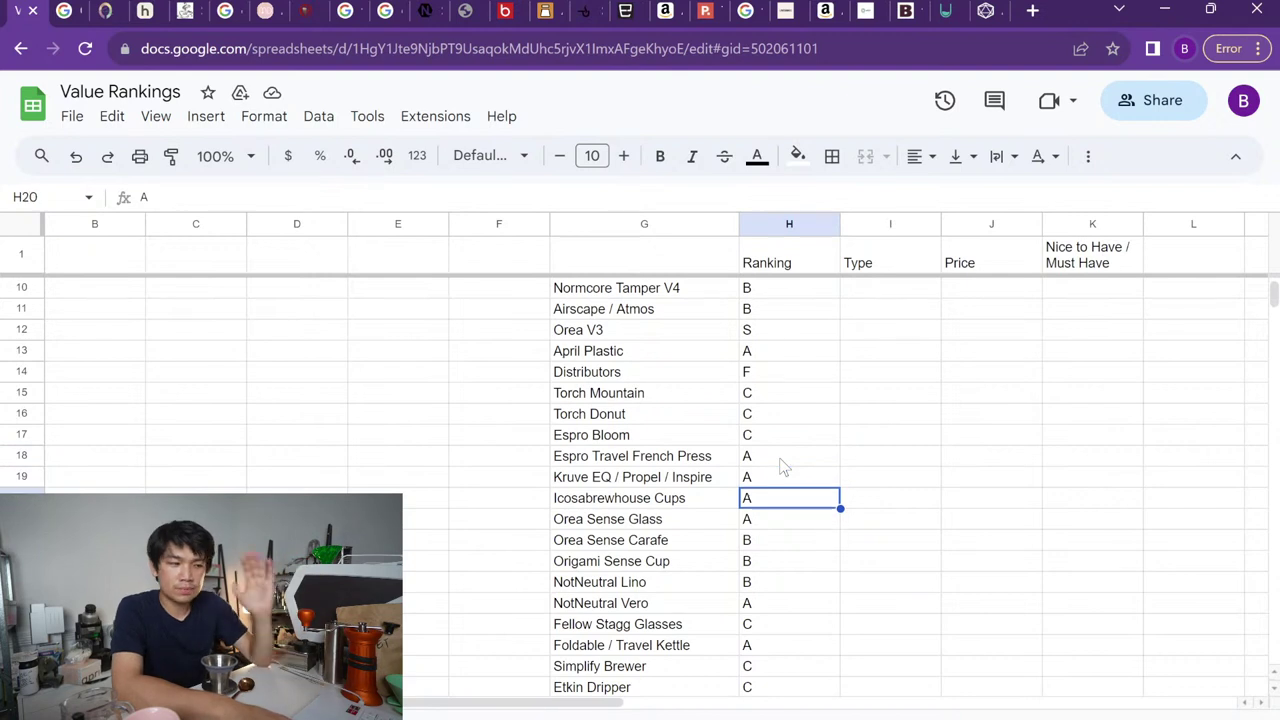
key(Down)
key(Down)
key(Down)
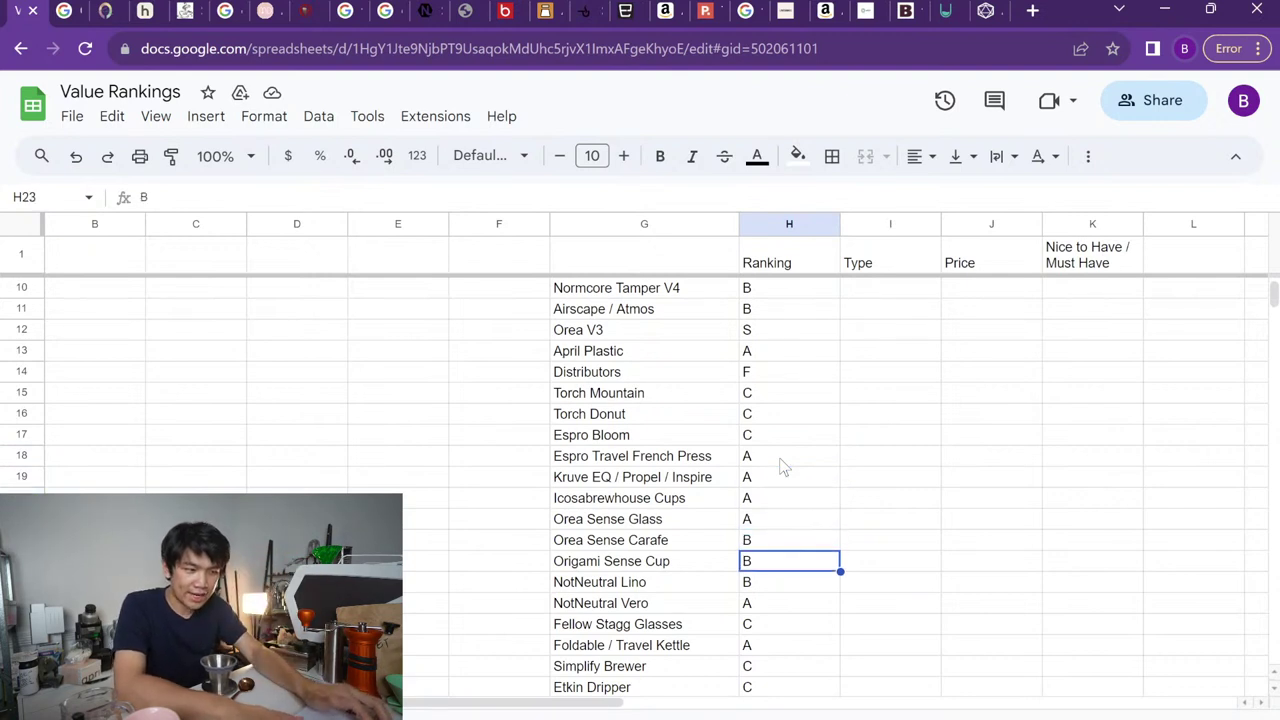
Review the Under $50 rankings one by one from NotNeutral Lino down to Chemex
scroll(783, 467, down, 1)
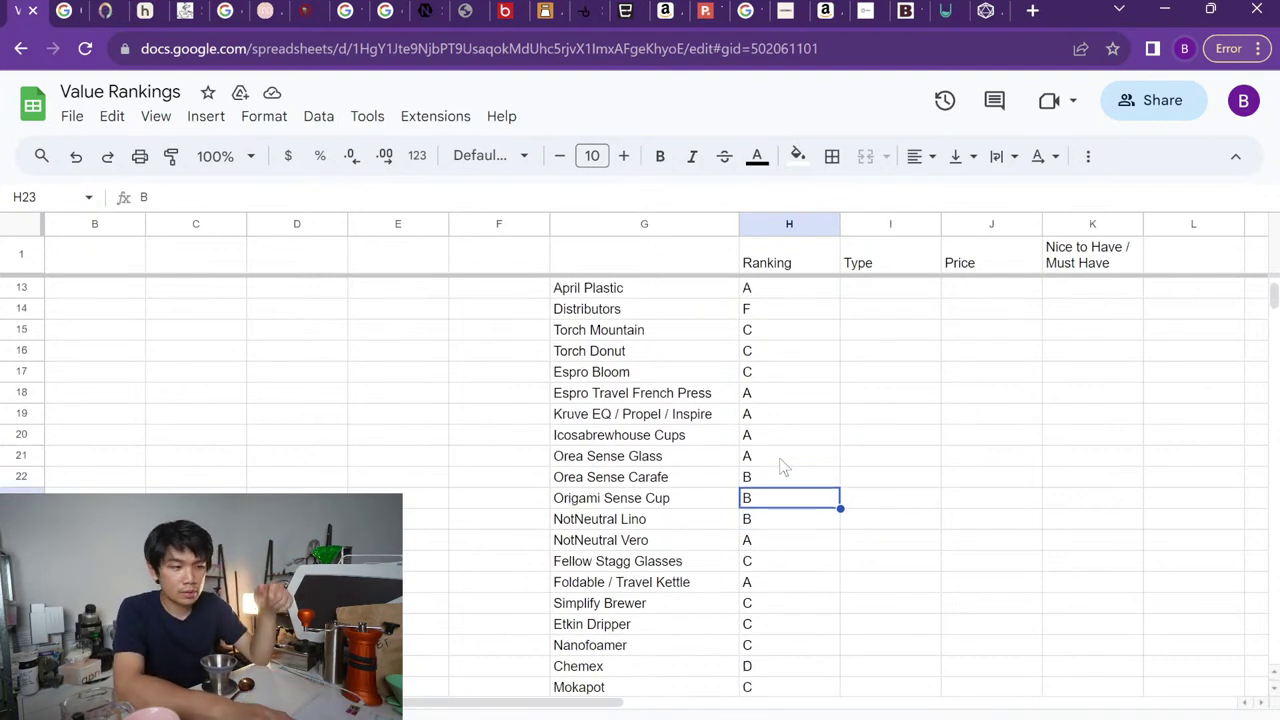
key(Down)
key(Down)
key(Down)
key(Down)
key(Up)
key(Down)
key(Down)
key(Down)
key(Down)
scroll(780, 465, down, 2)
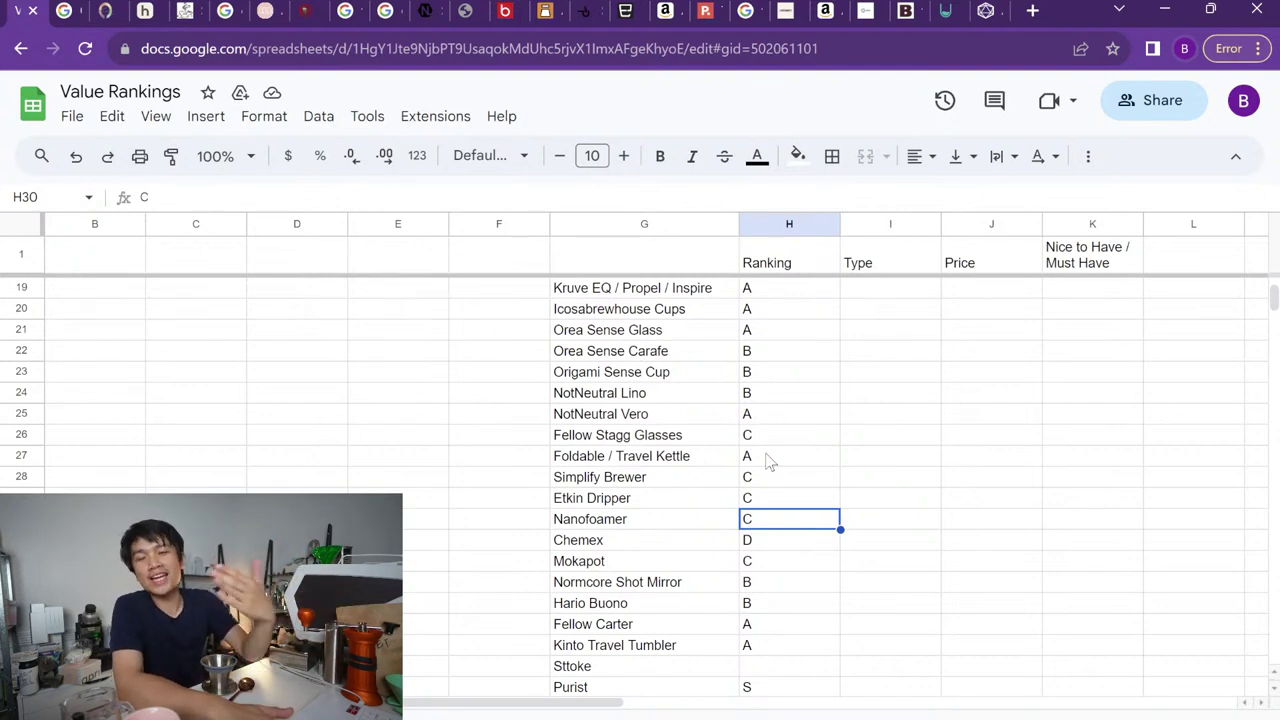
key(Down)
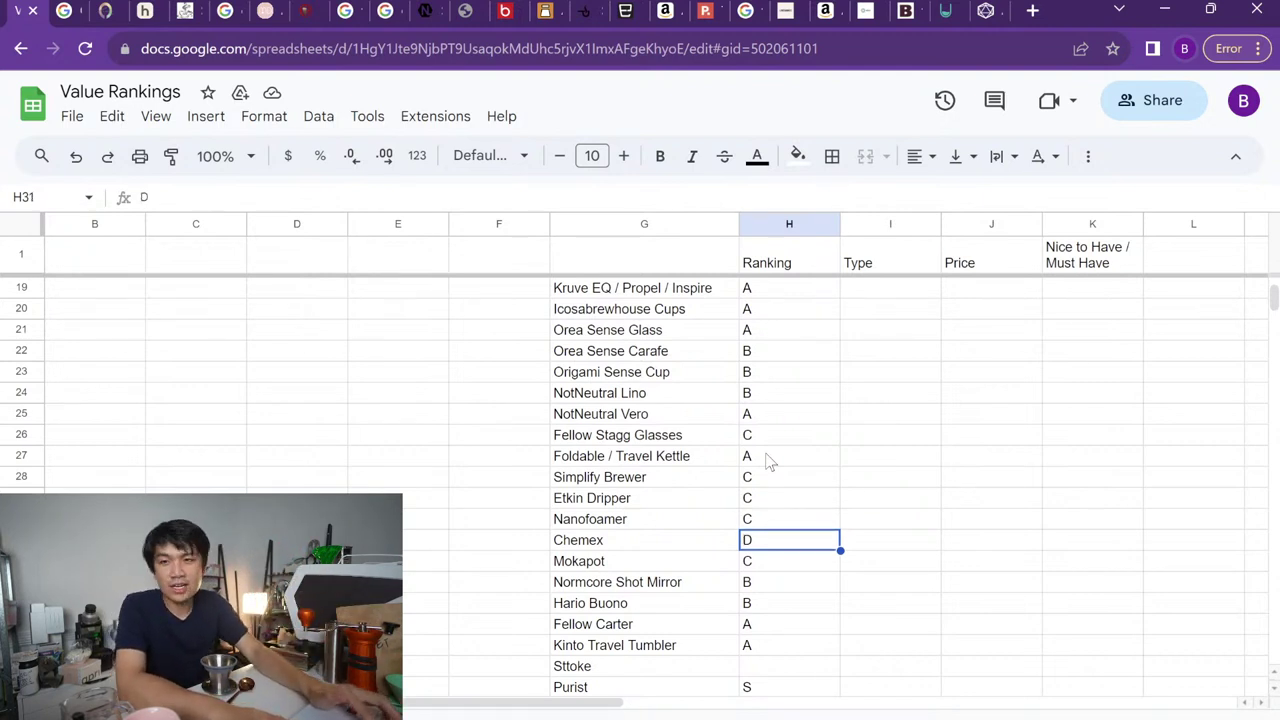
Set the Normcore Shot Mirror's ranking to C in the Under $50 list
scroll(770, 460, up, 5)
scroll(770, 460, up, 1)
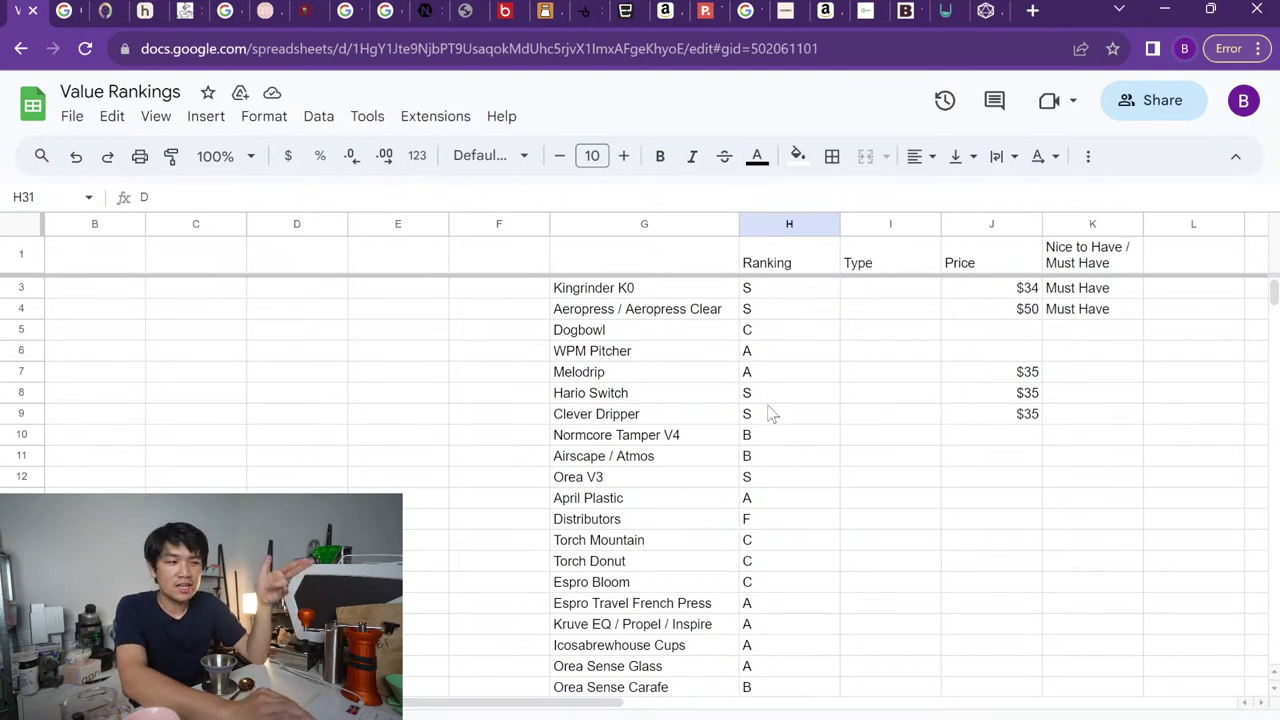
scroll(768, 410, down, 7)
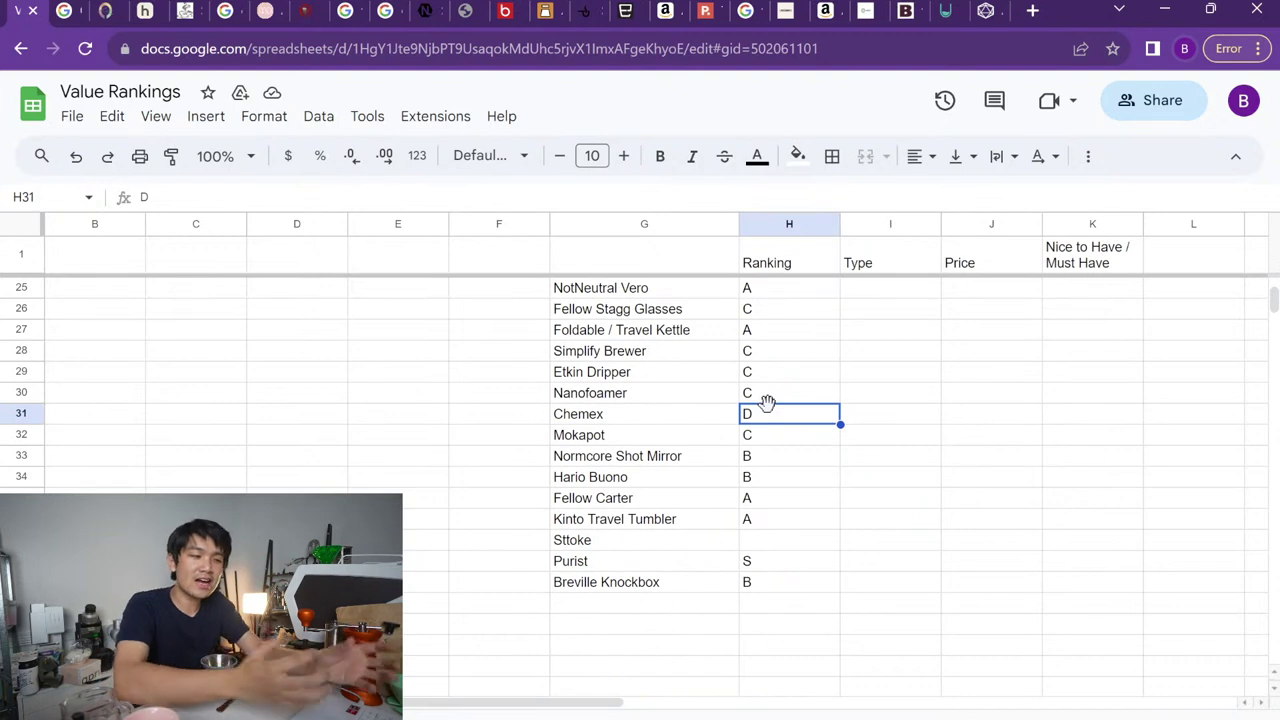
click(753, 460)
key(Up)
key(Down)
text(C)
key(Return)
text(C)
key(Return)
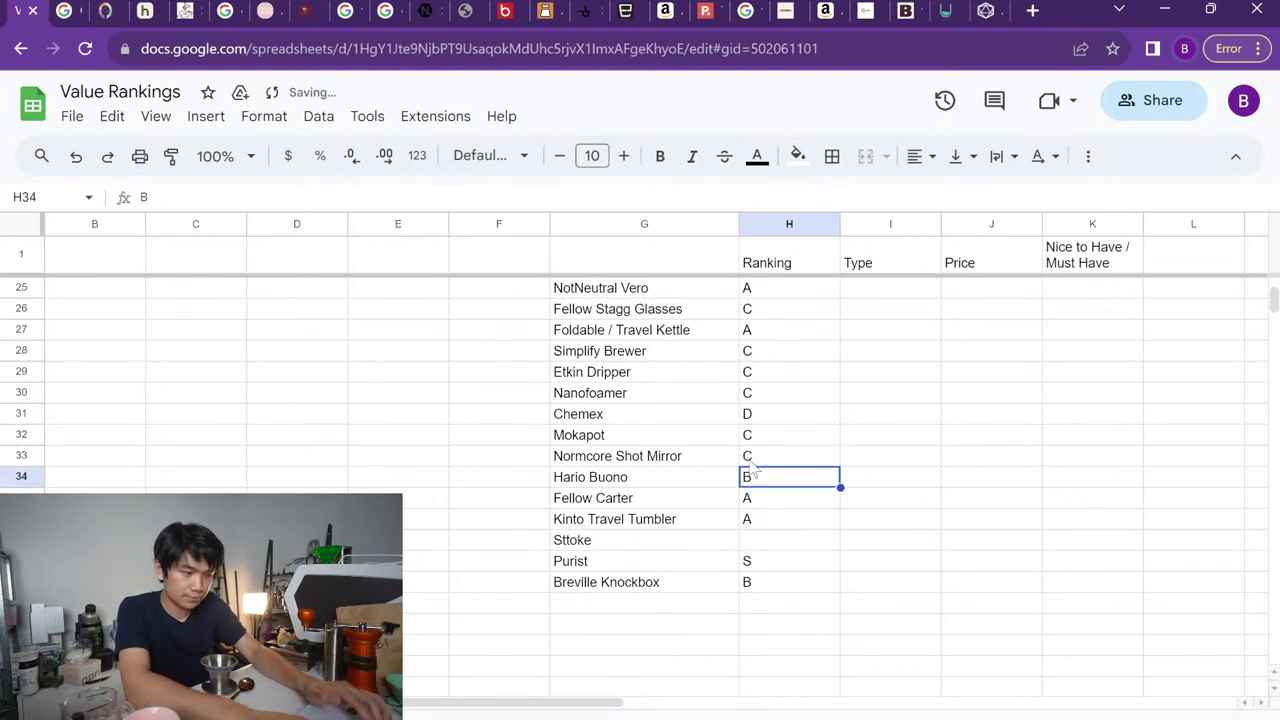
Set the rankings of Hario Buono and Breville Knockbox to C, and of Fellow Carter, Kinto Travel Tumbler and Purist to B
key(Down)
key(Up)
text(B)
key(Return)
text(B)
key(Return)
key(Down)
key(Down)
key(Up)
text(B)
key(Return)
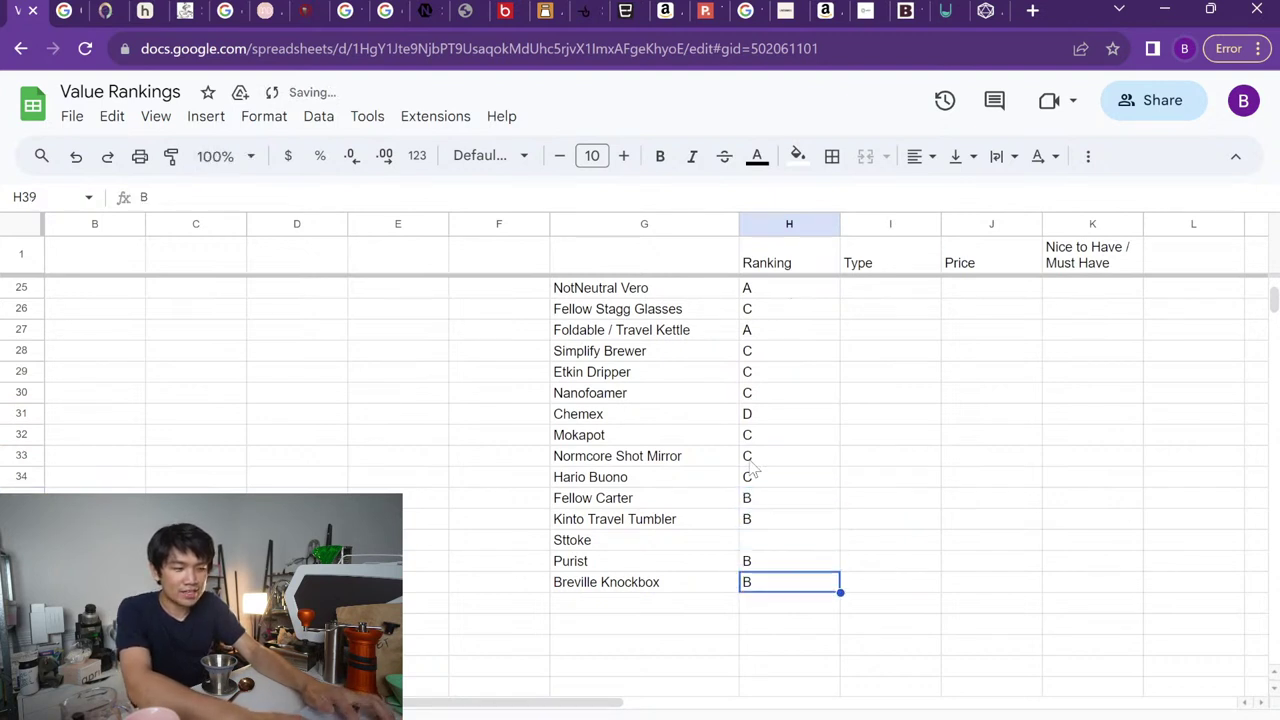
text(C)
key(Return)
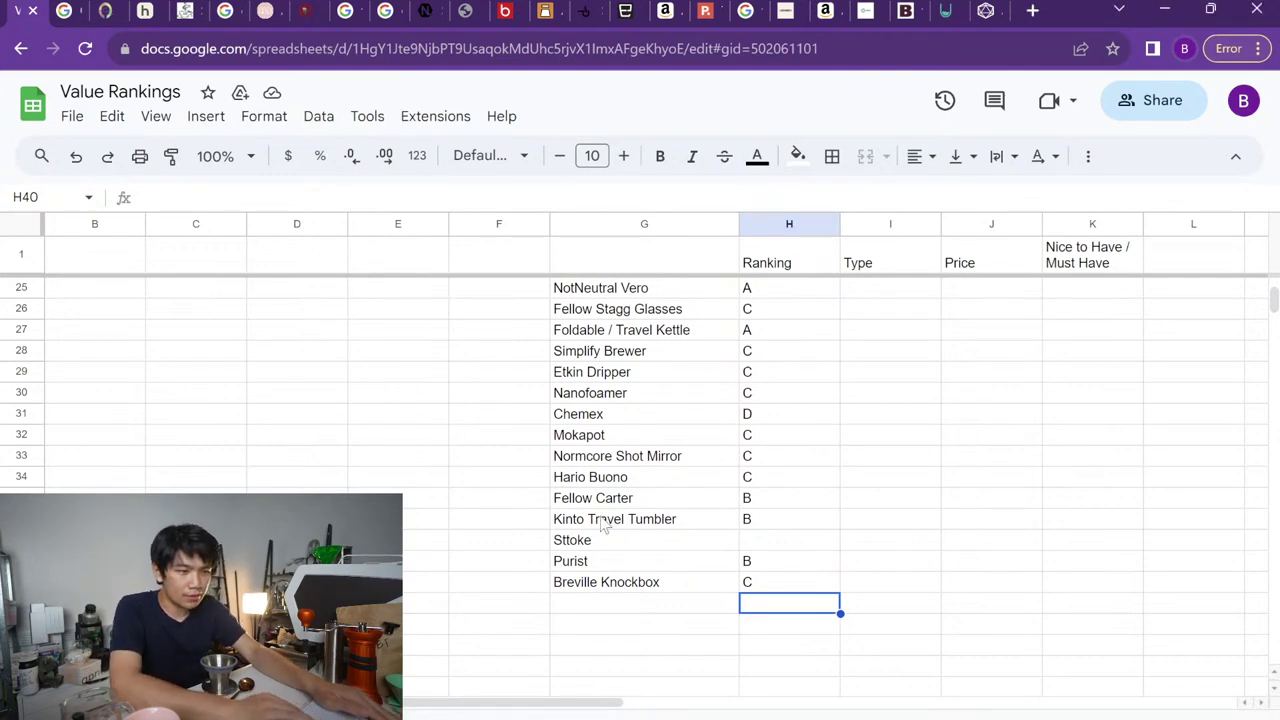
Look over the rest of the Under $50 list, the Under $100 list and the Under $25 list
scroll(604, 526, up, 4)
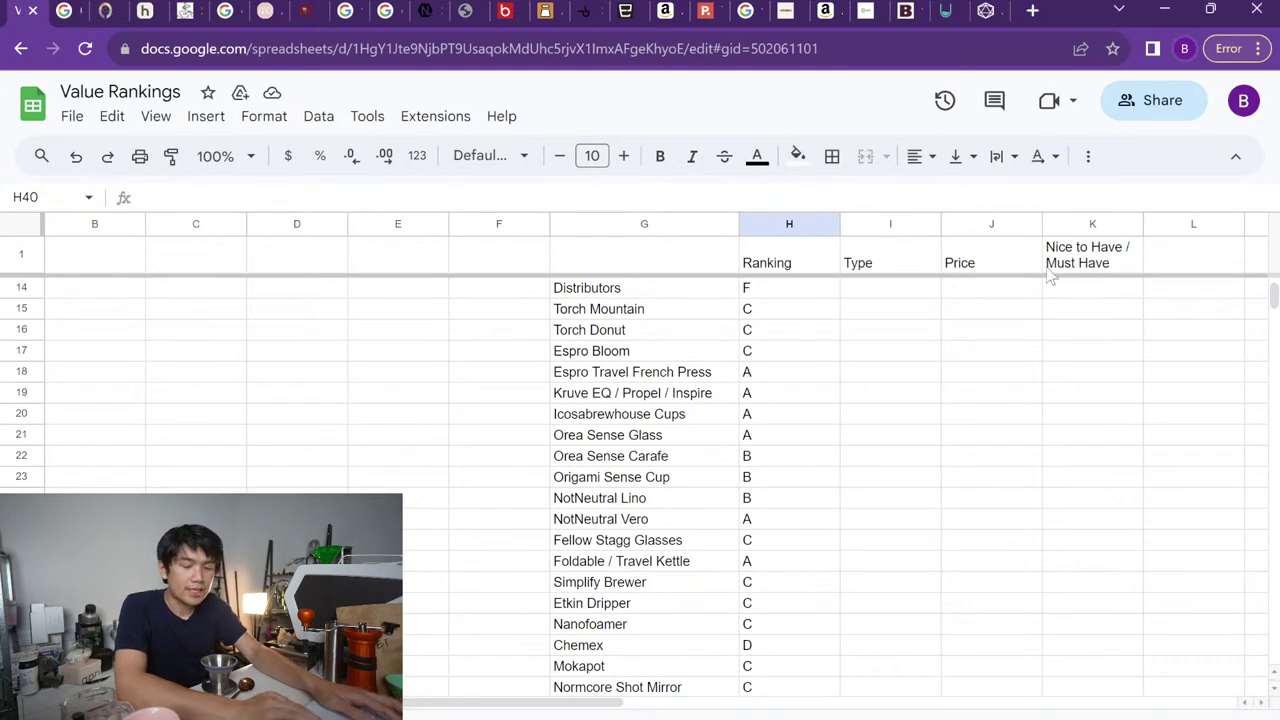
scroll(871, 449, down, 4)
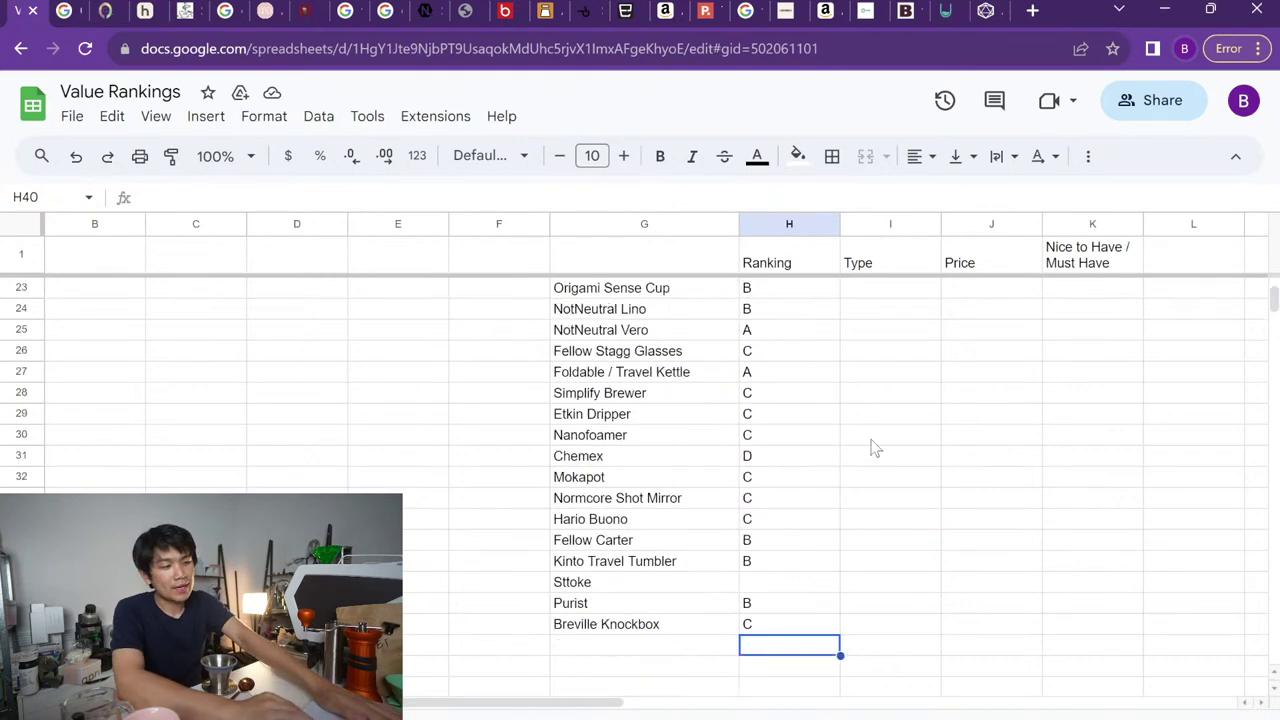
click(463, 714)
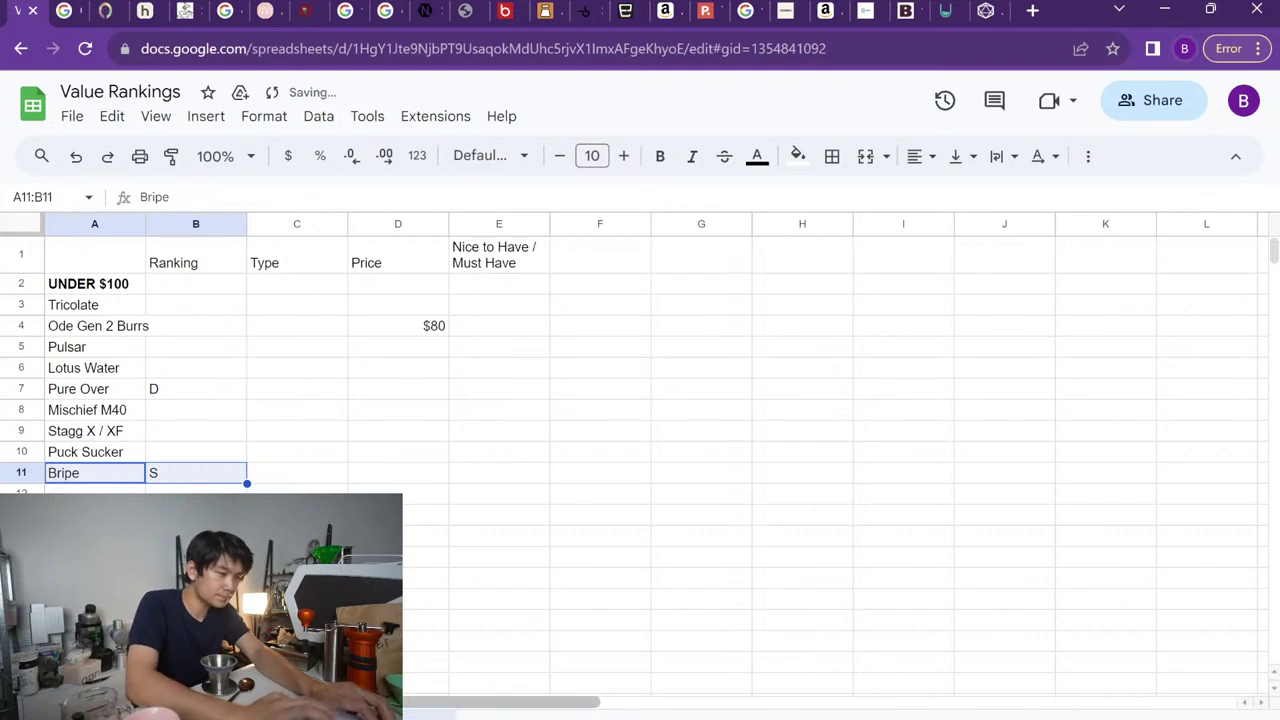
key(ctrl+shift+Page_Up)
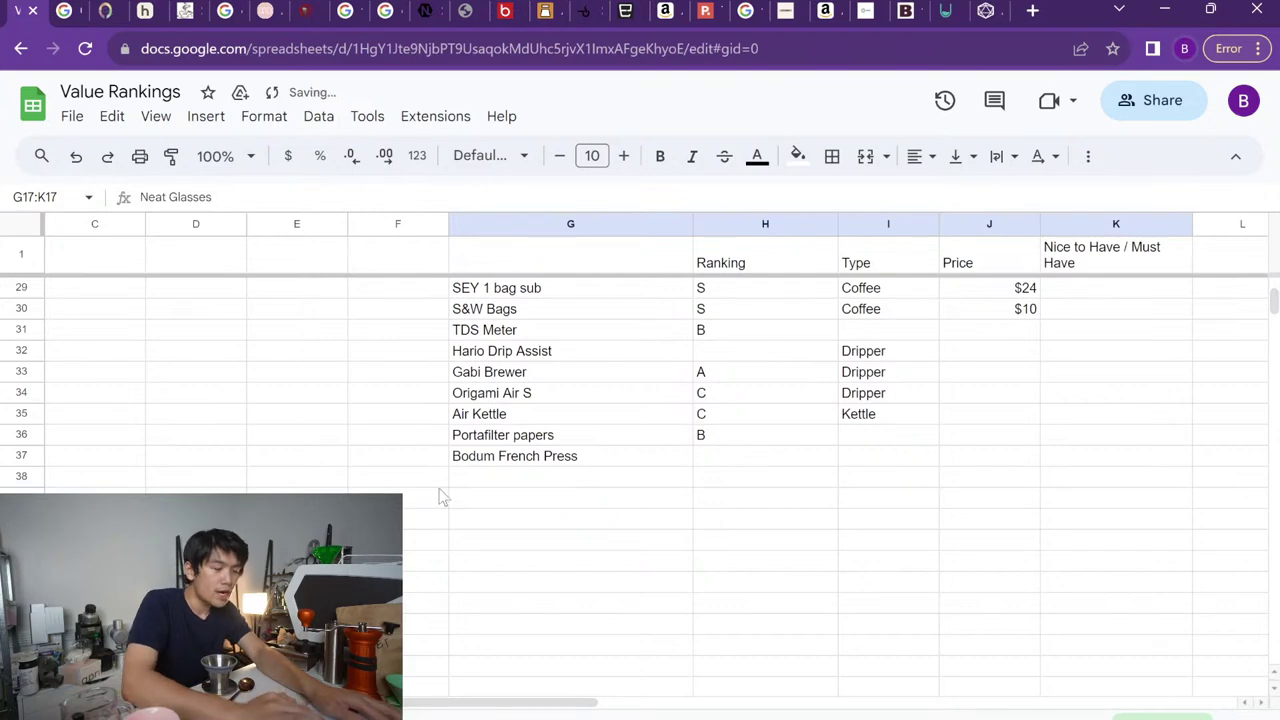
scroll(440, 496, up, 6)
scroll(440, 496, up, 3)
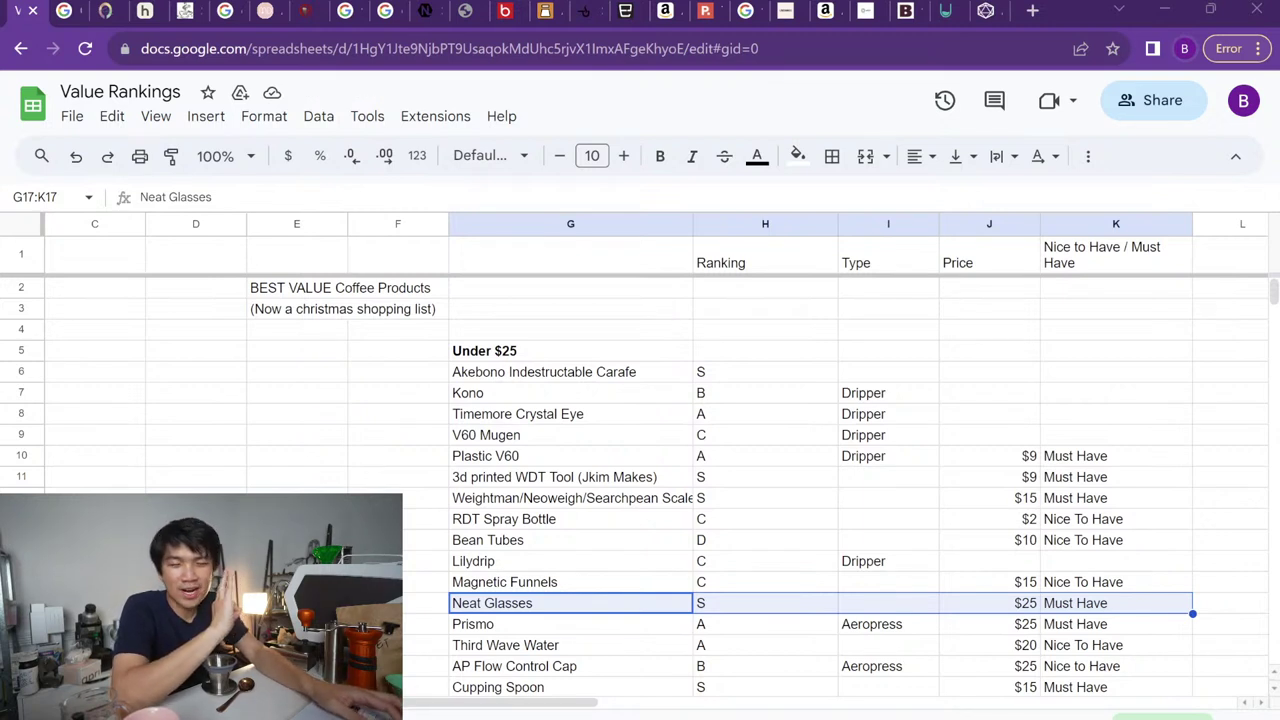
Add a Decent entry below Bripe in the Under $100 list
key(ctrl+shift+Page_Down)
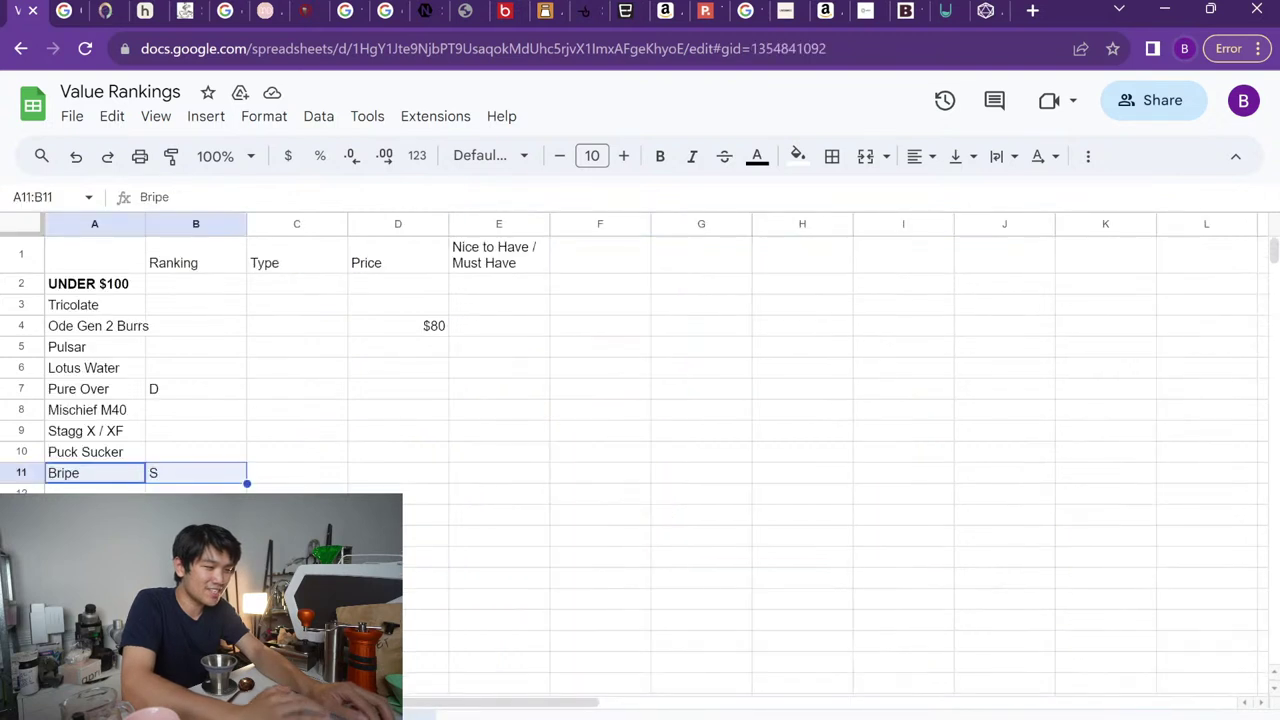
key(Down)
text(Decent)
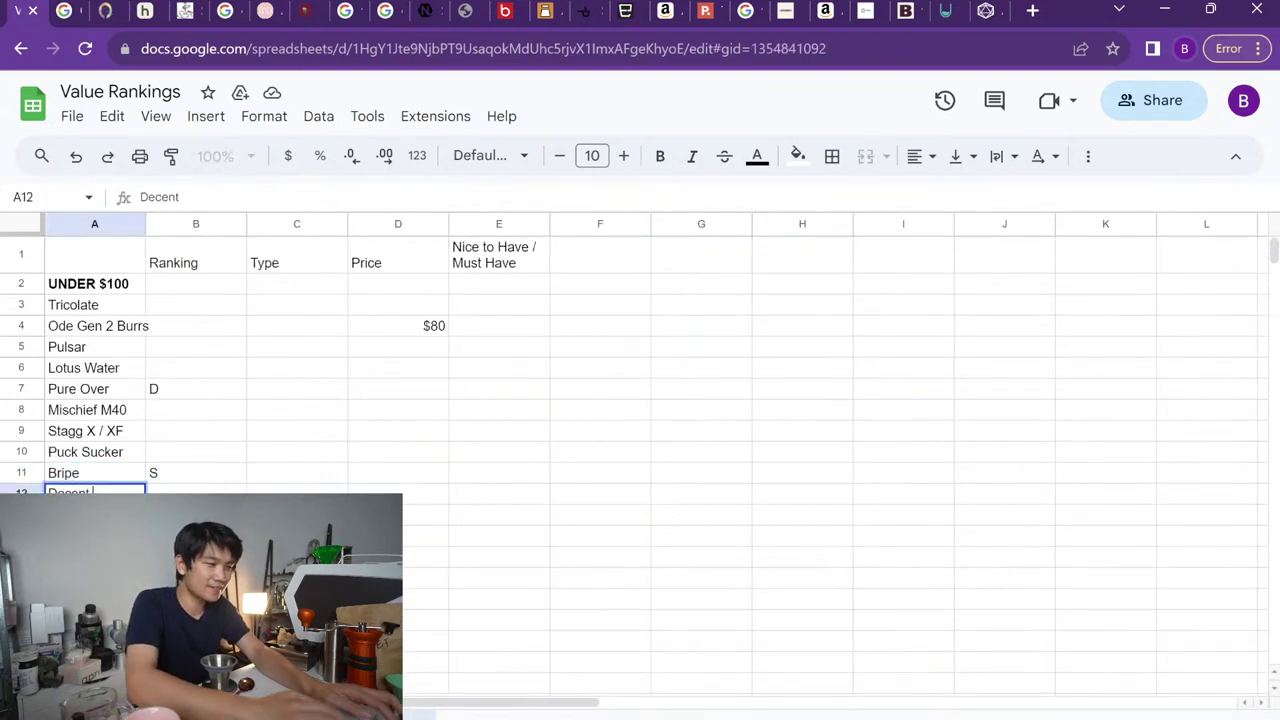
Shift the Under $100 table from columns A to E over to columns H to L
drag(100, 224, 500, 230)
key(ctrl+c)
click(786, 224)
key(ctrl+v)
scroll(678, 335, right, 3)
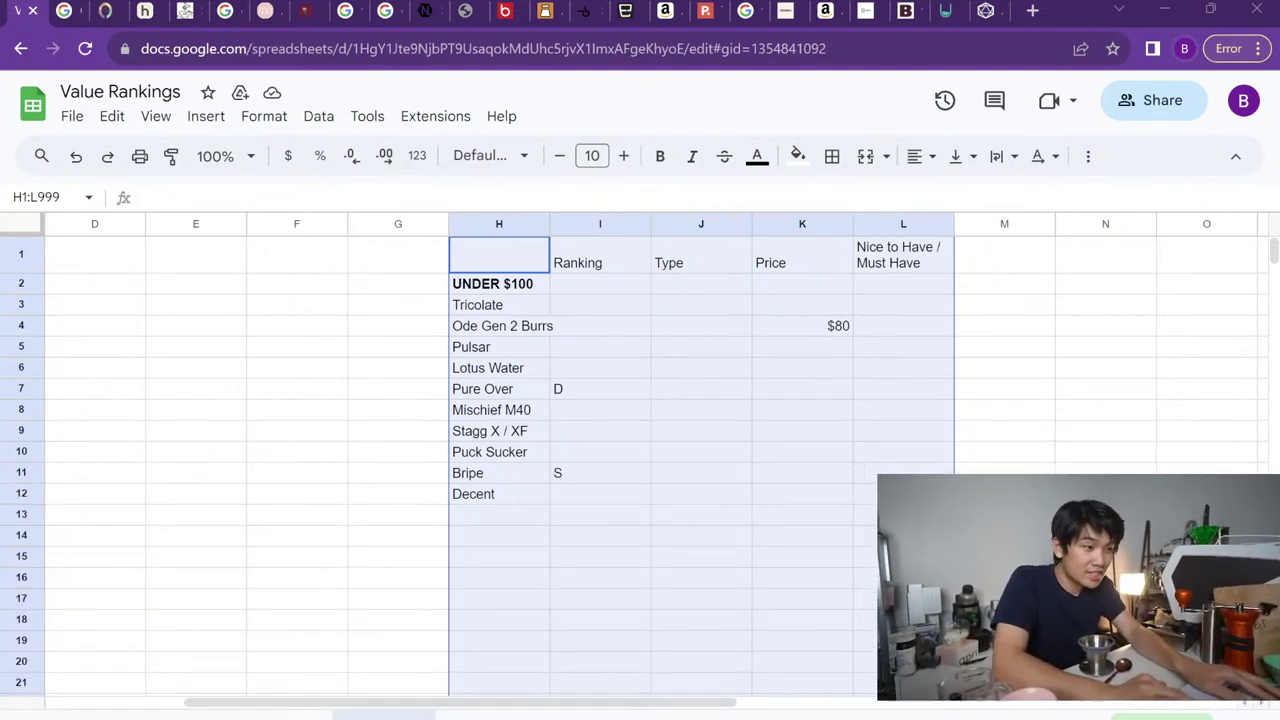
key(Tab)
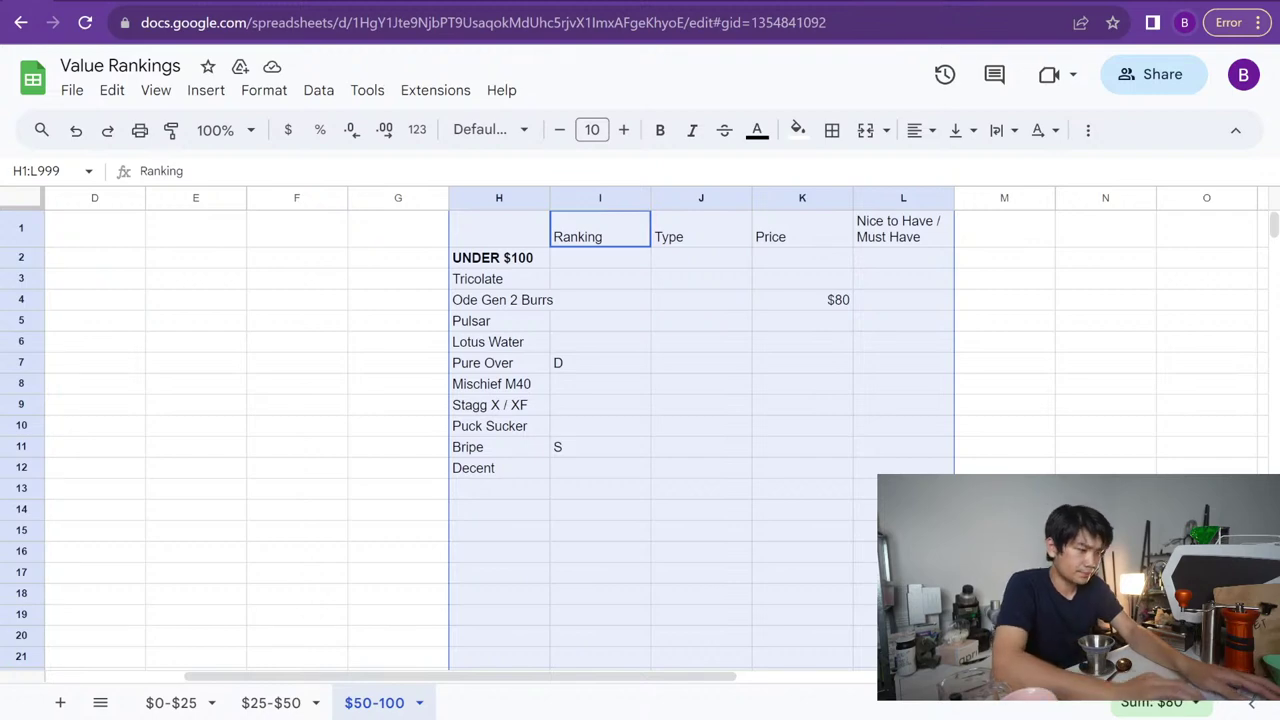
Check the lower entries of the Under $25 list on the $0-$25 sheet, selecting Hario Drip Assist
click(180, 703)
scroll(580, 642, down, 3)
scroll(580, 642, down, 3)
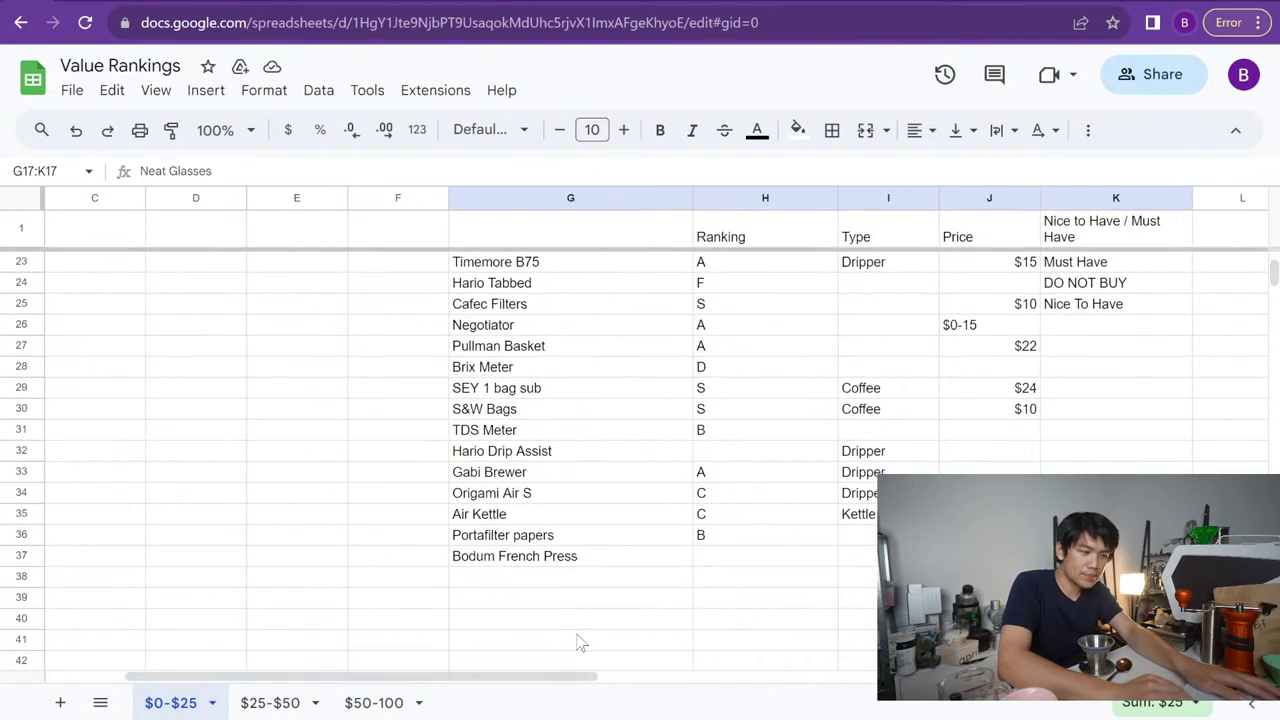
click(521, 455)
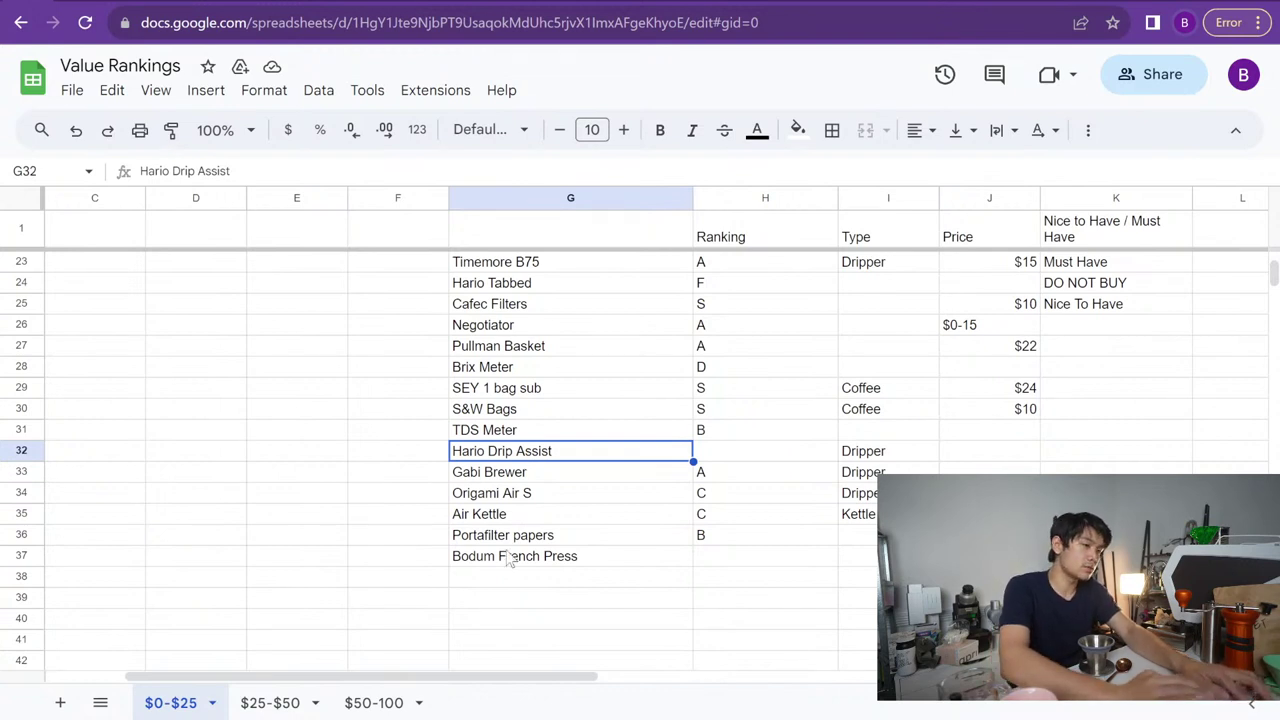
Add Timemore Fish below Decent in the Under $100 list on the $50-100 sheet
click(385, 700)
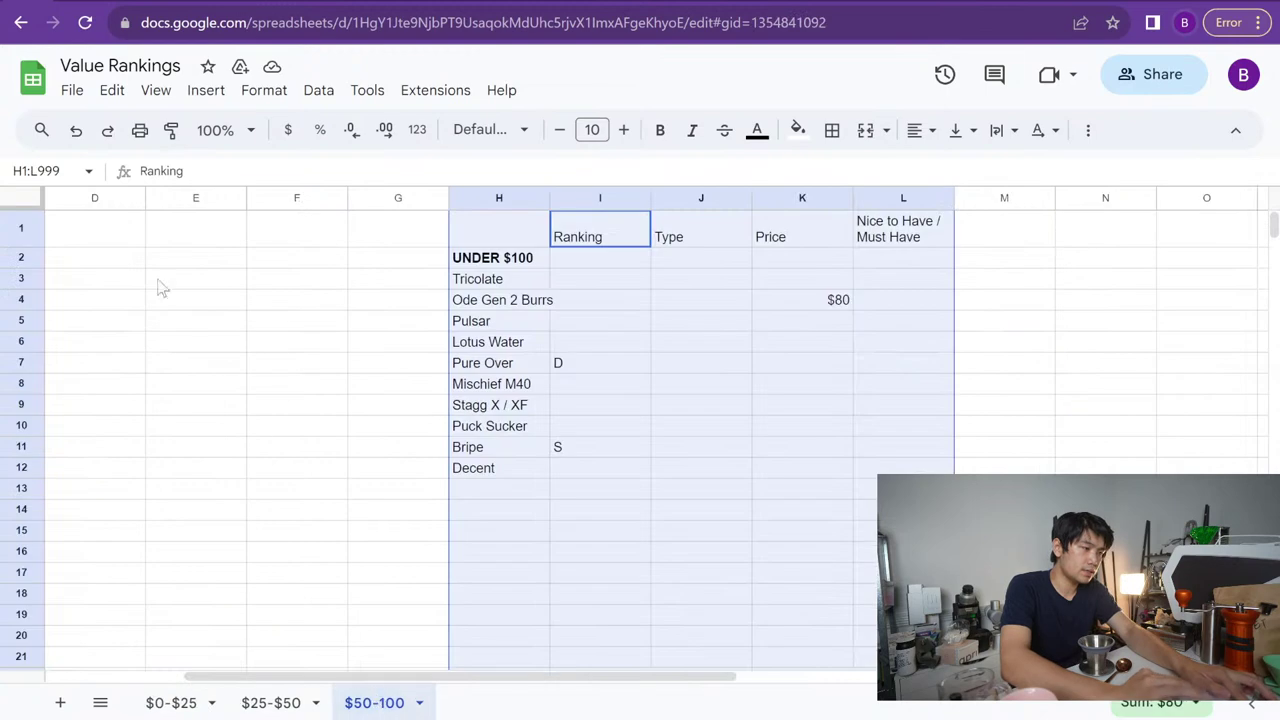
click(466, 494)
text(Timemore Fish)
key(Return)
Search Google for "timemore fish" in a new browser tab to check the kettle's price
key(ctrl+t)
text(timemore fish)
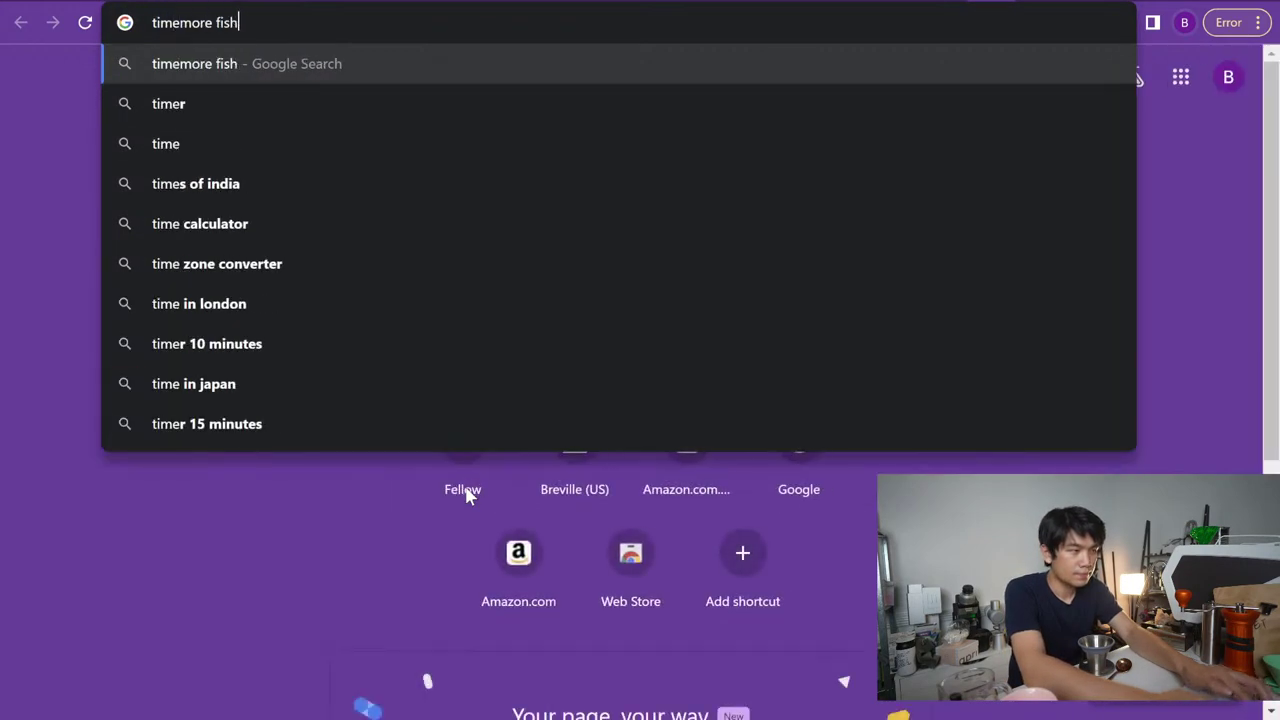
key(Return)
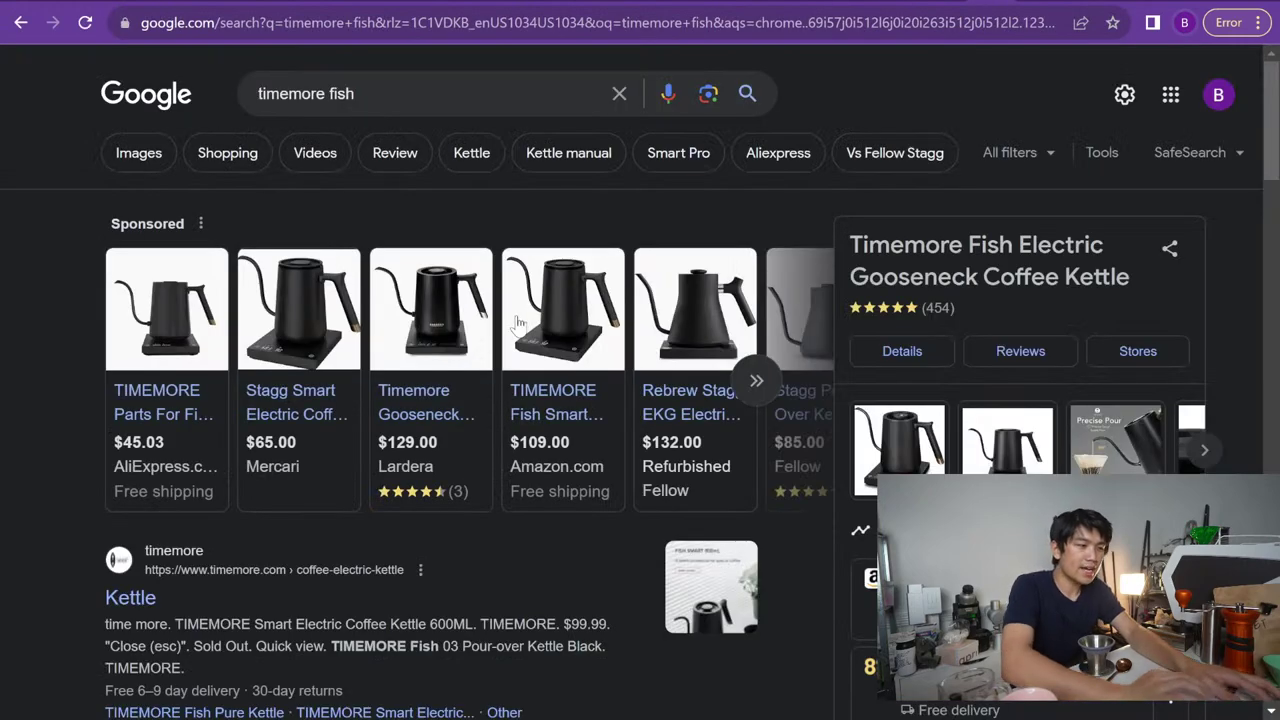
Search Google for "oxo kettle", look over the offered kettles and prices, and return to the Timemore Fish results
key(ctrl+a)
click(333, 85)
text(oxo kettle)
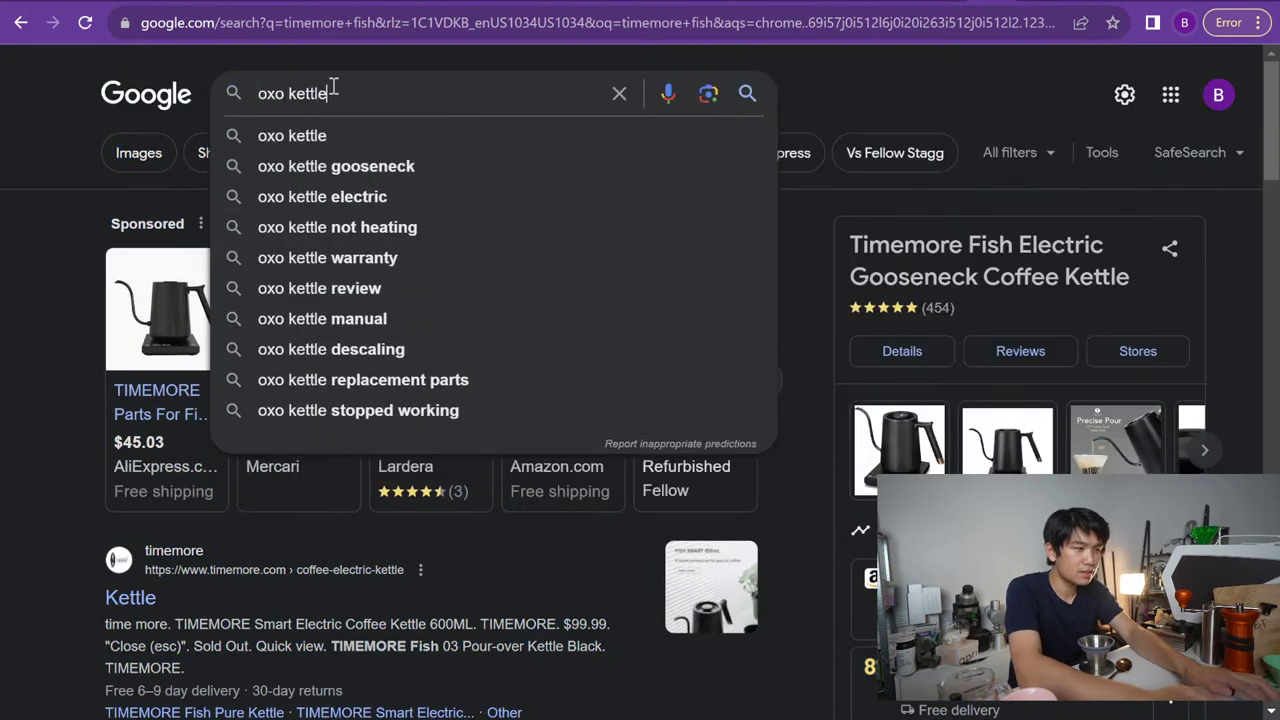
key(Return)
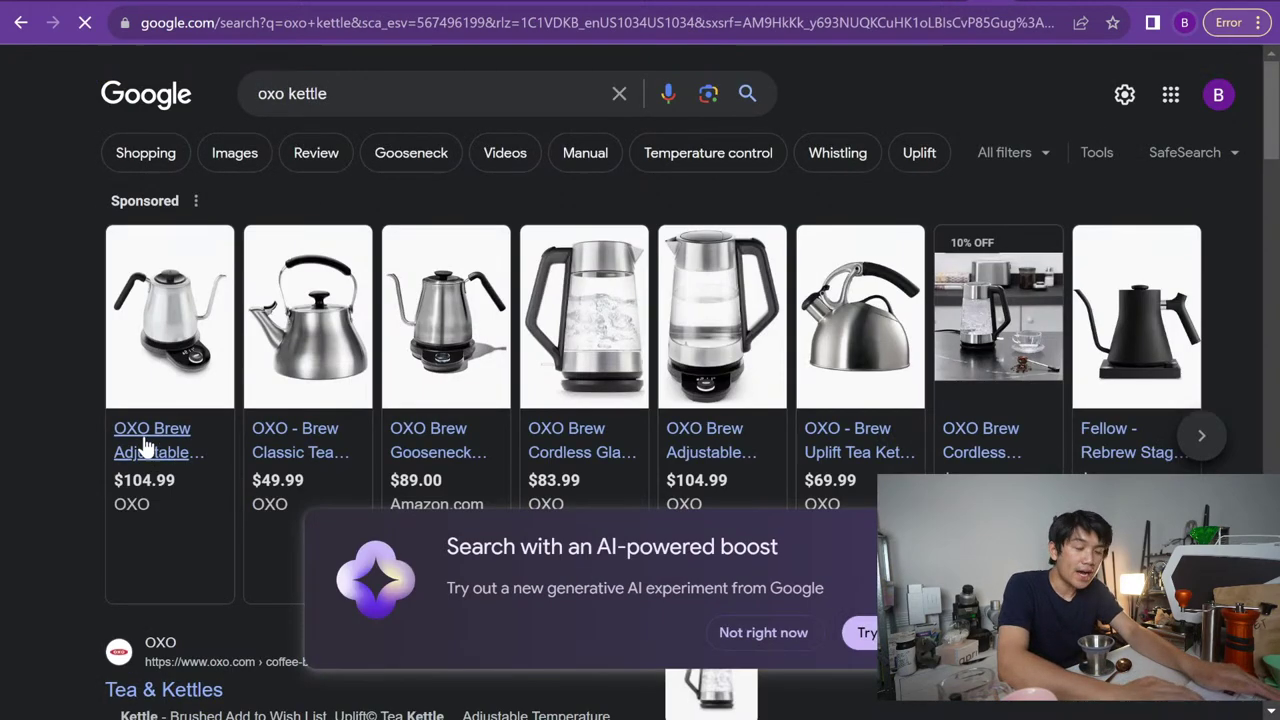
scroll(176, 380, down, 3)
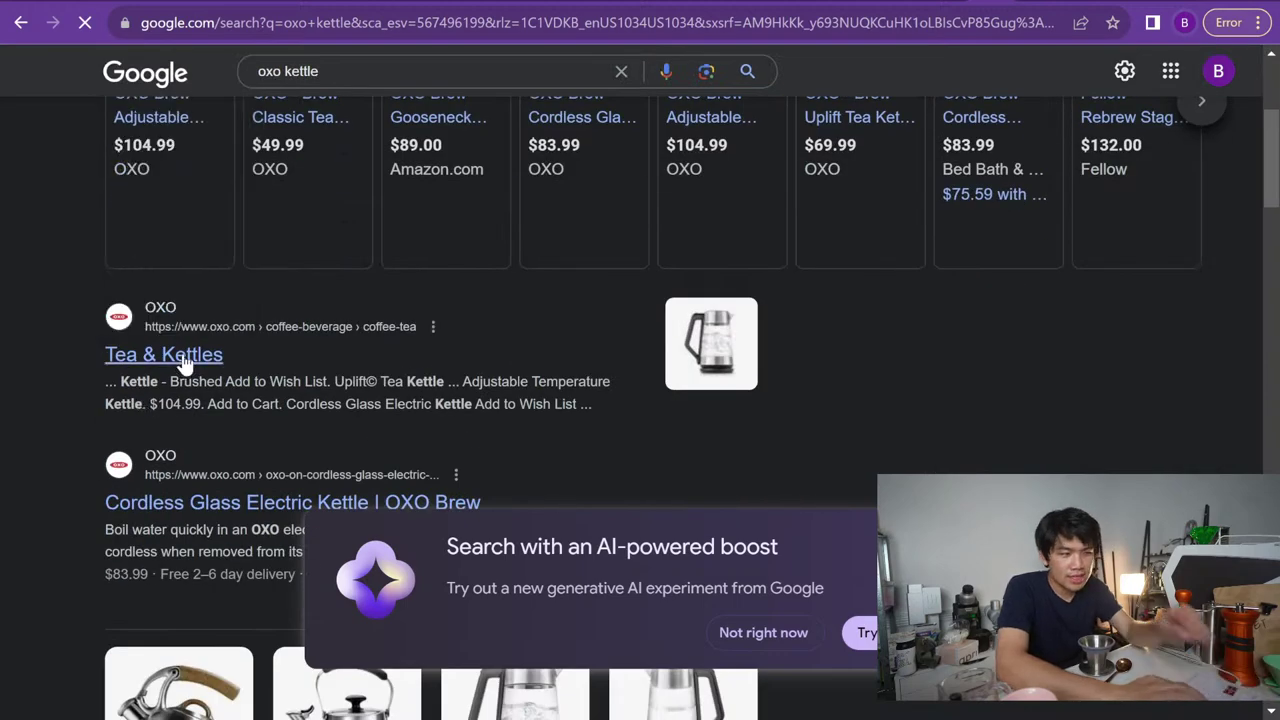
scroll(176, 380, up, 3)
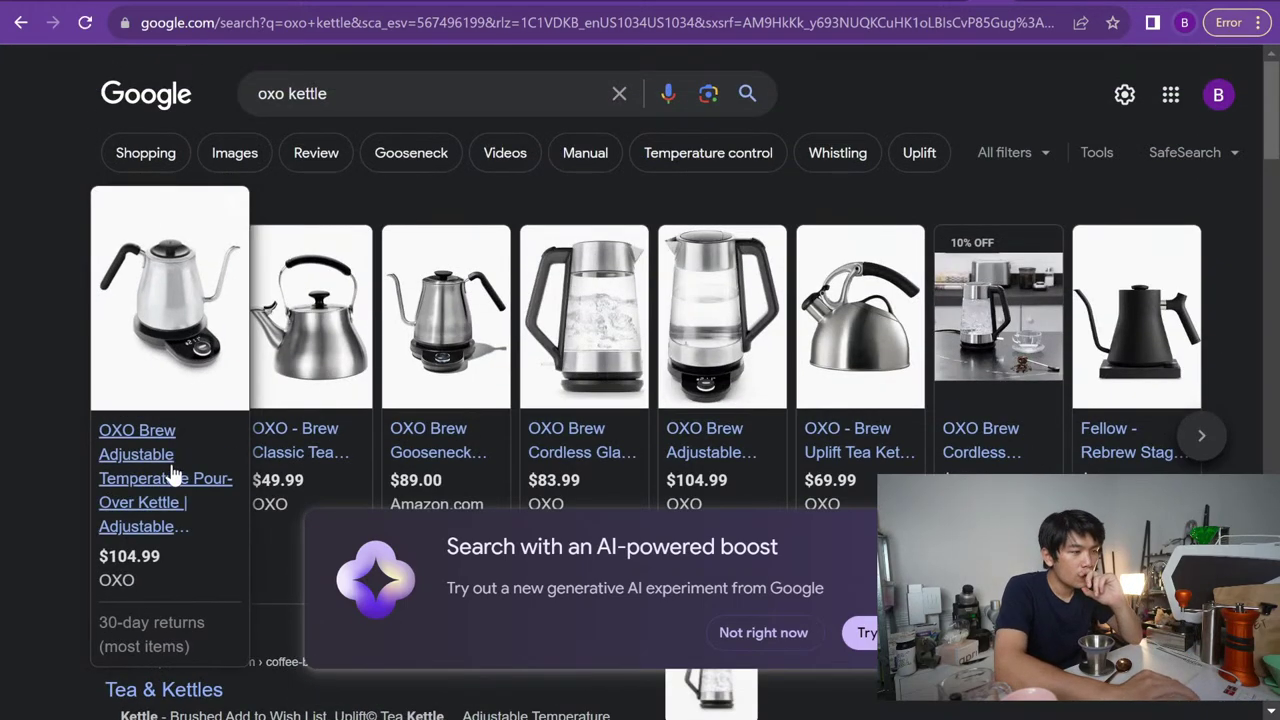
key(alt+Left)
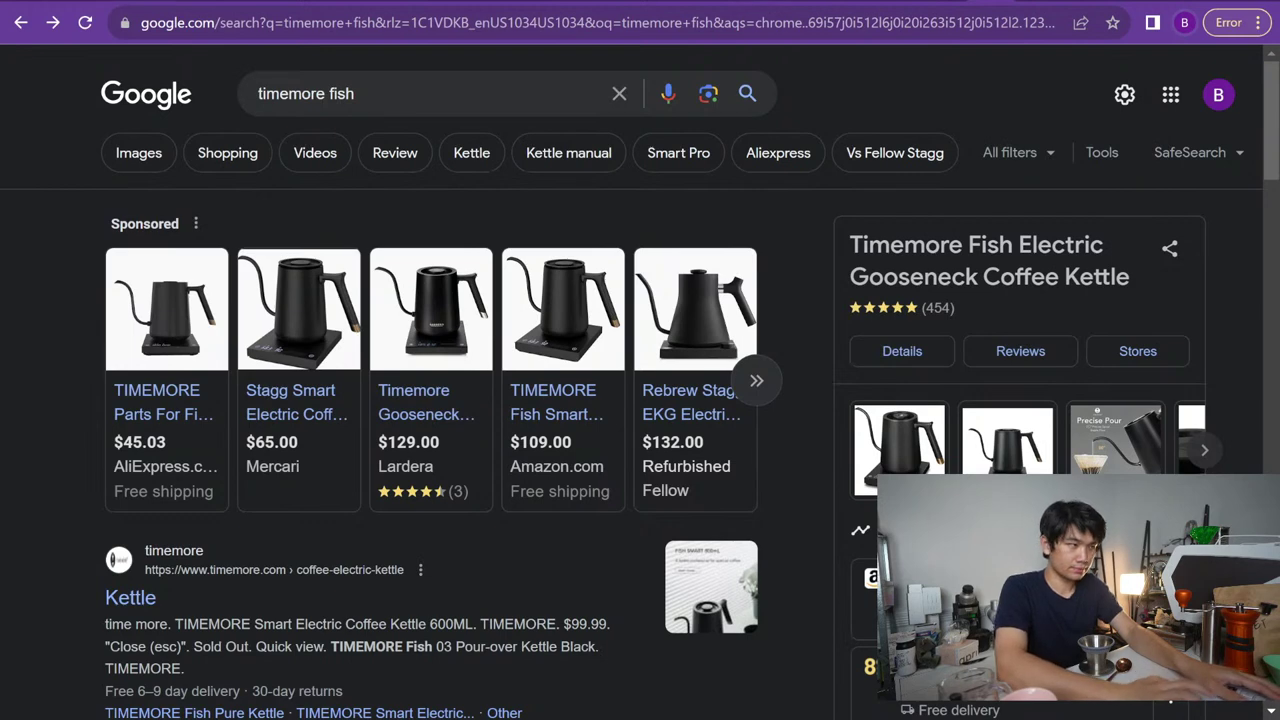
Return to the Value Rankings spreadsheet and rename the Decent entry to Decent Knockbox
key(ctrl+Tab)
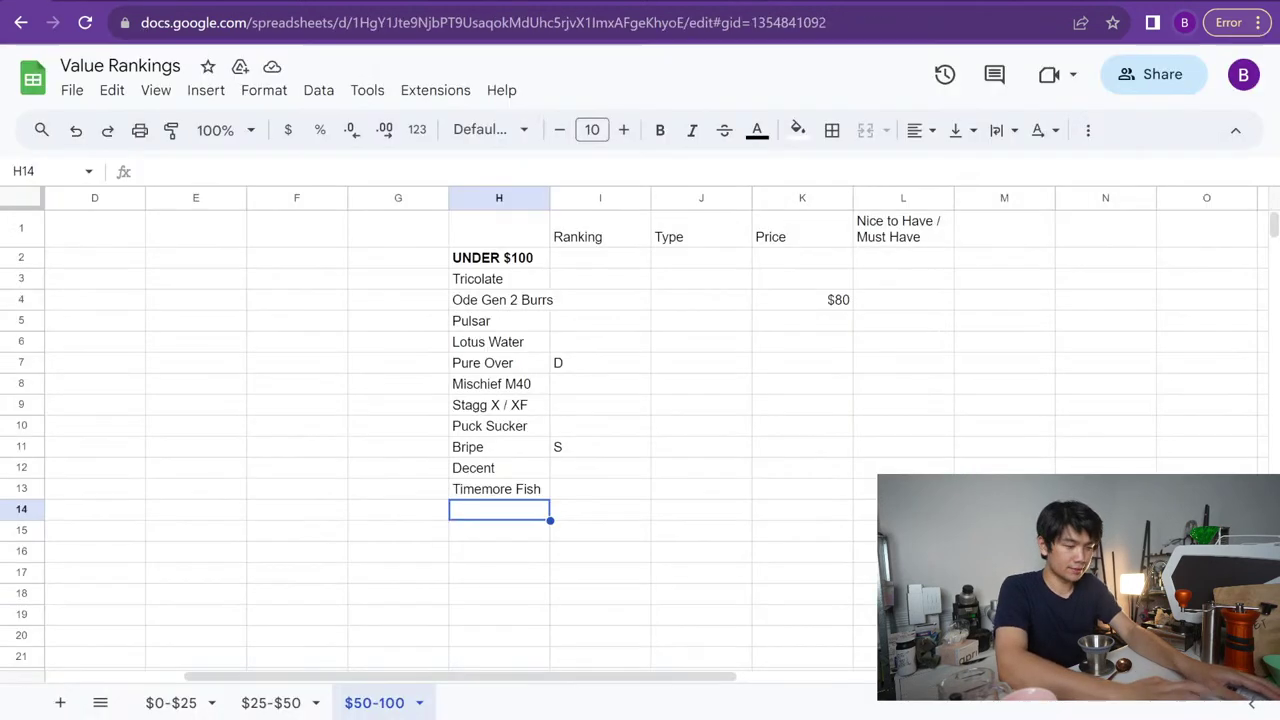
click(497, 468)
click(200, 171)
text(Knockbox)
key(Return)
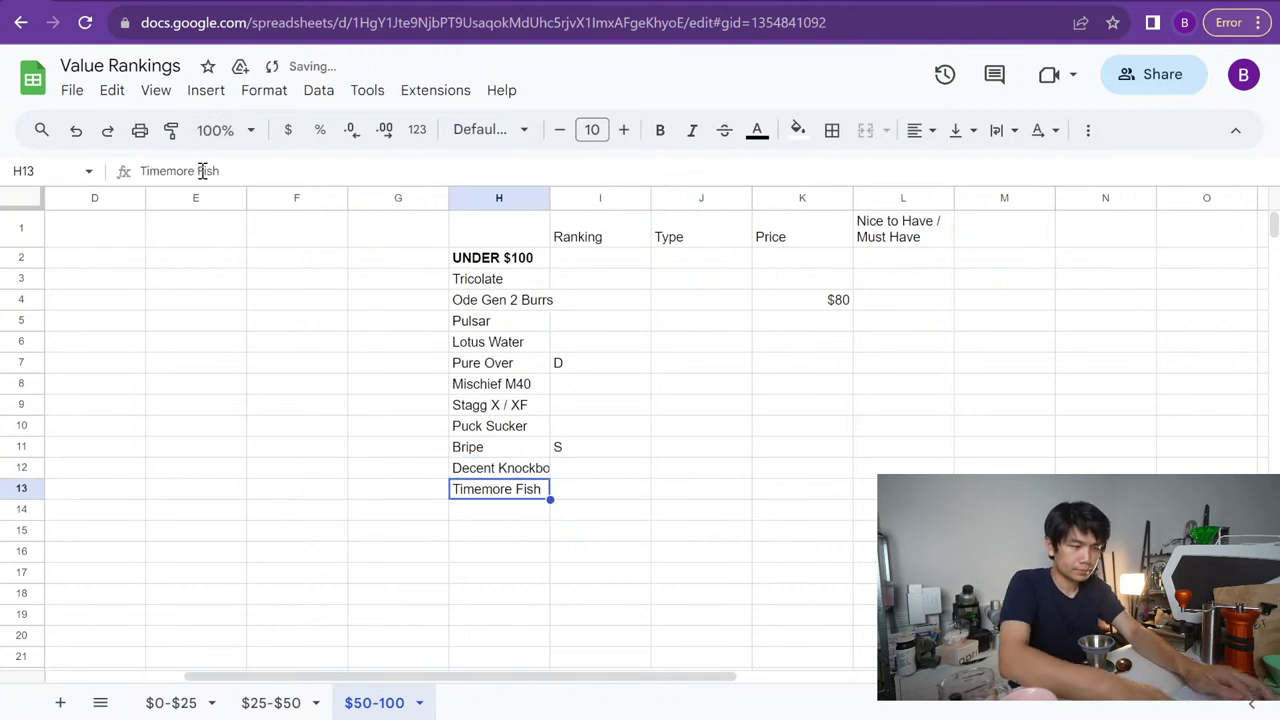
Give Decent Knockbox an S ranking in the Under $100 list
key(Up)
key(Right)
text(S)
key(BackSpace)
text(S)
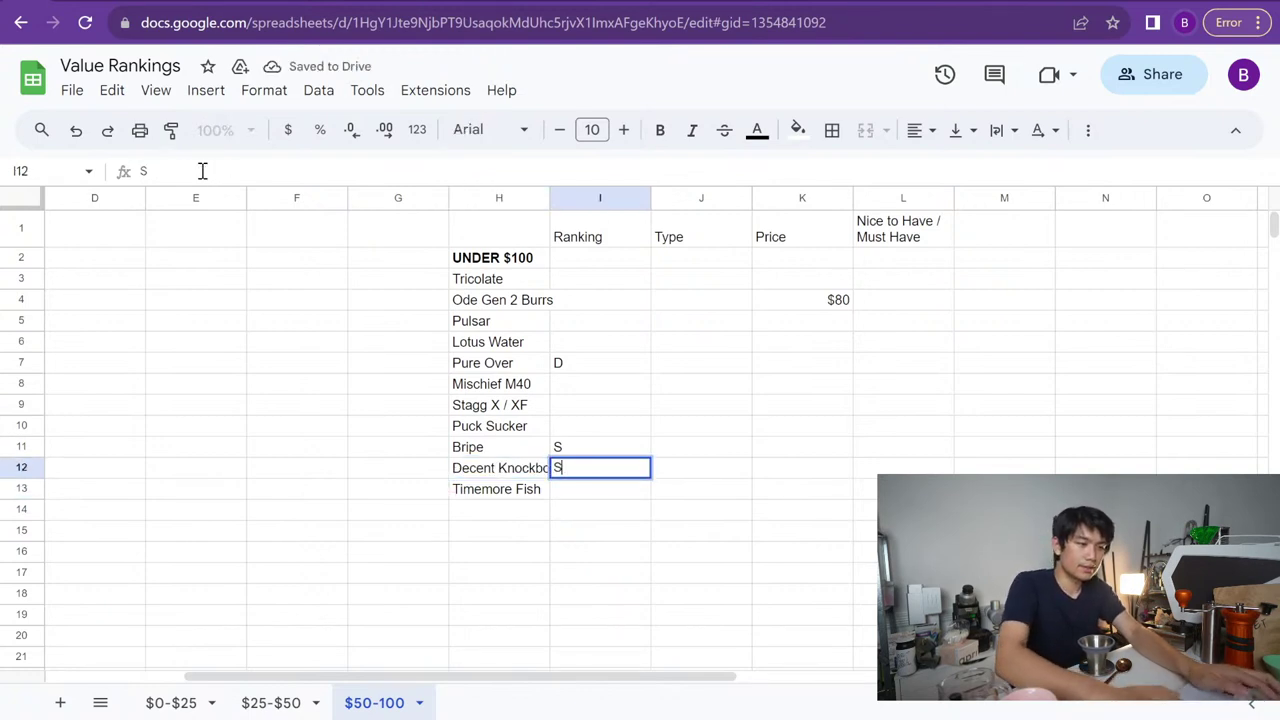
key(Up)
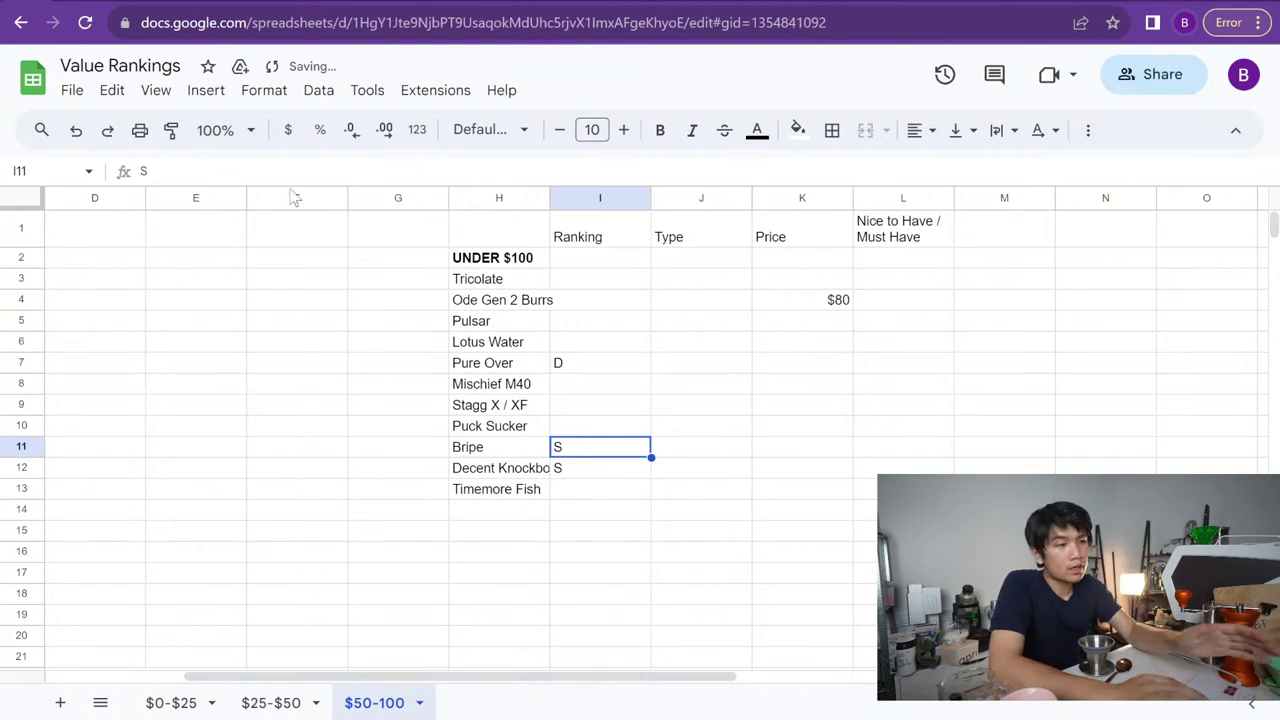
Look through the $25-$50 and $0-$25 sheets and glance at the open drinkware shop page, checking for further Under $100 items
click(268, 703)
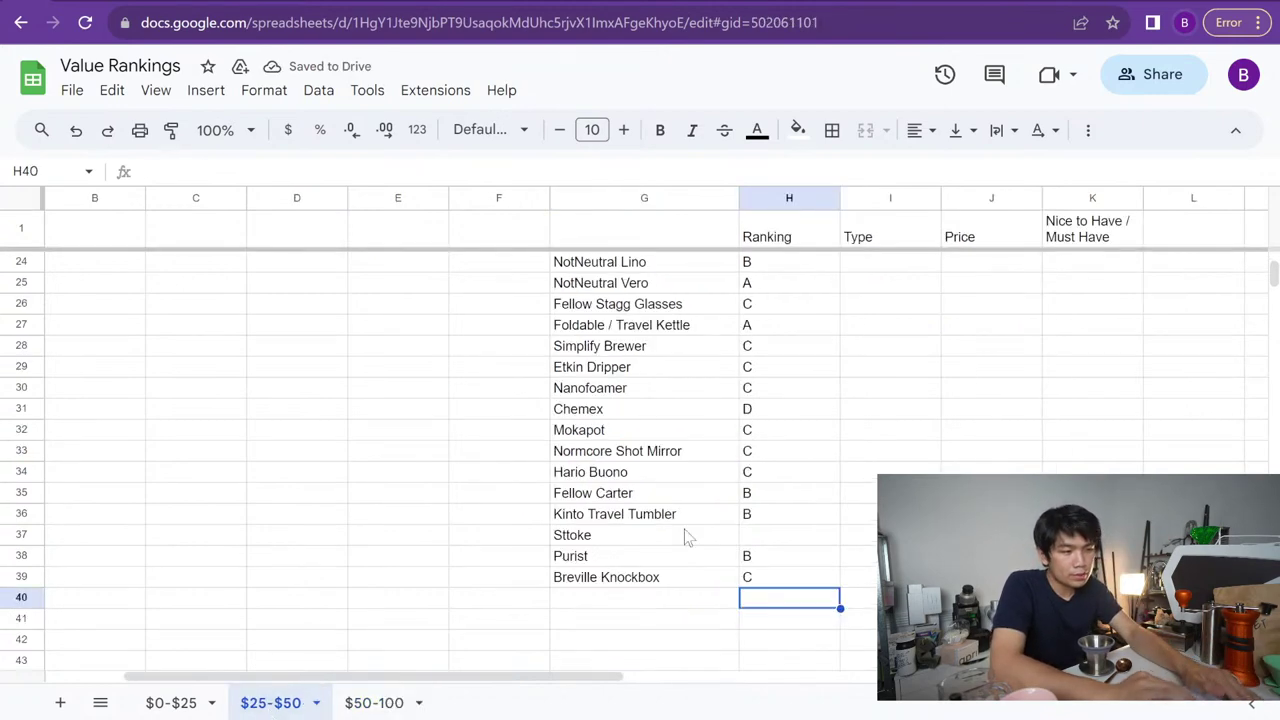
scroll(686, 537, up, 7)
scroll(686, 537, down, 7)
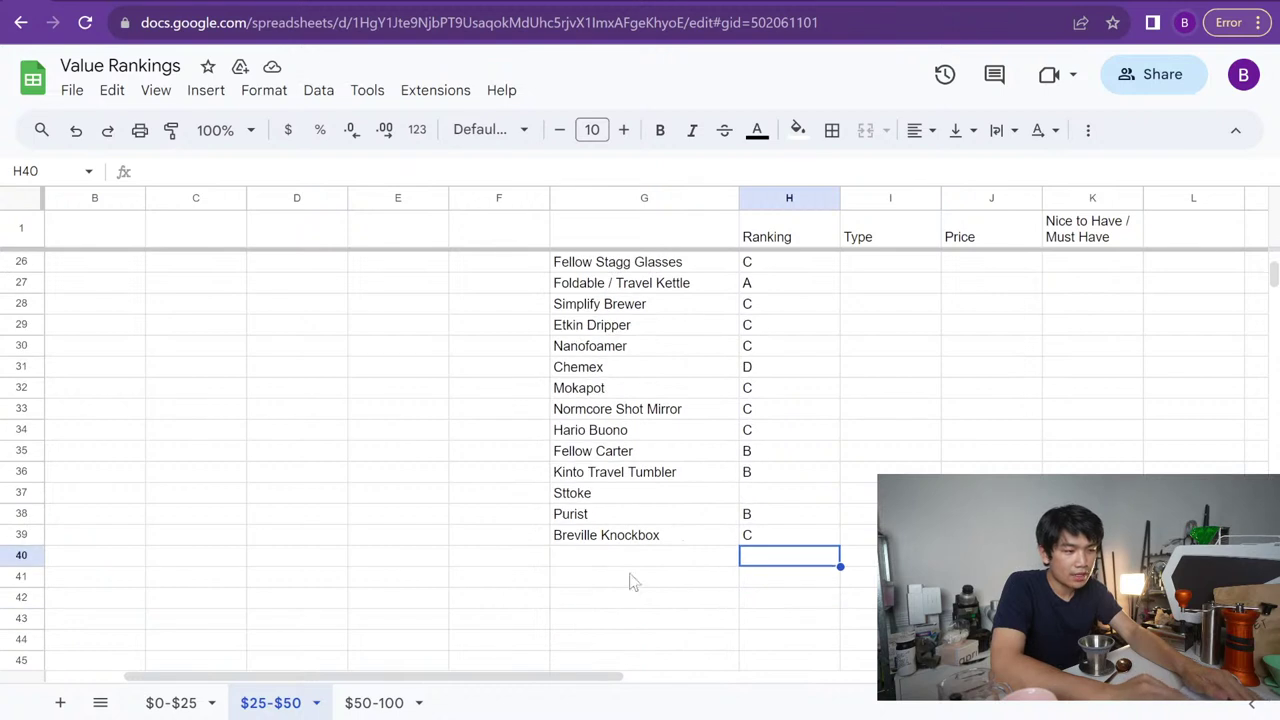
click(374, 703)
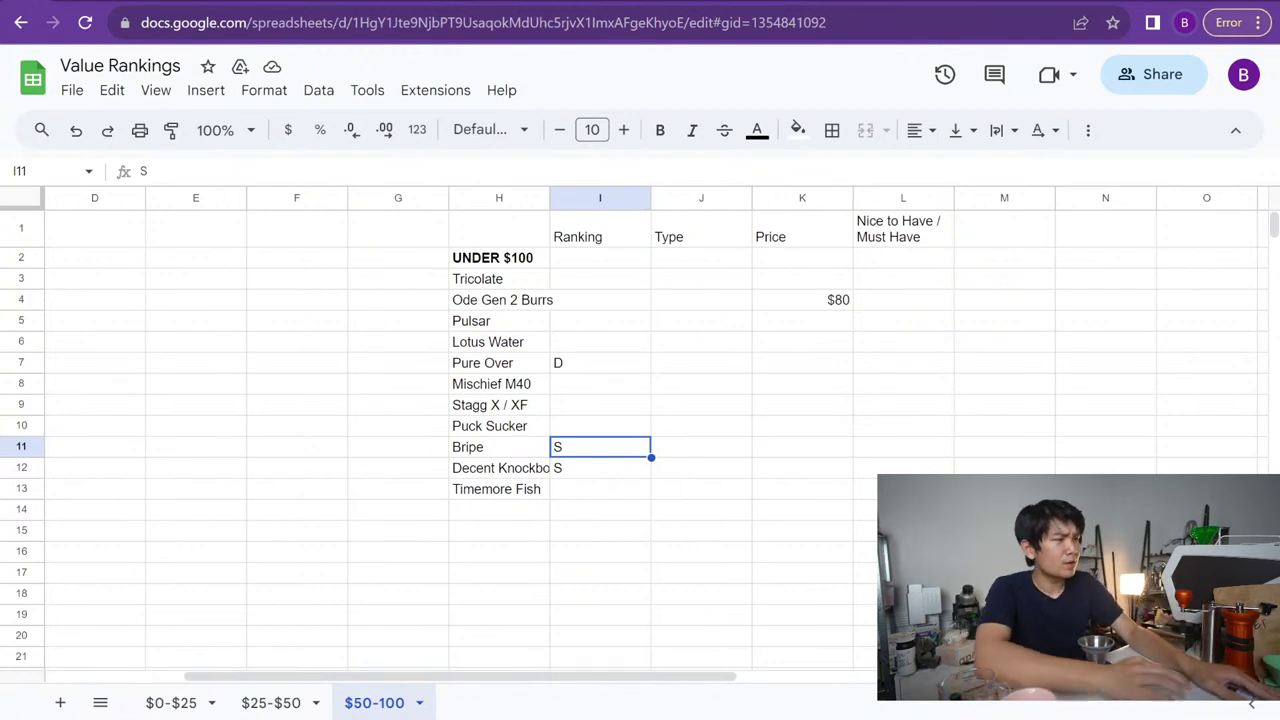
key(ctrl+Tab)
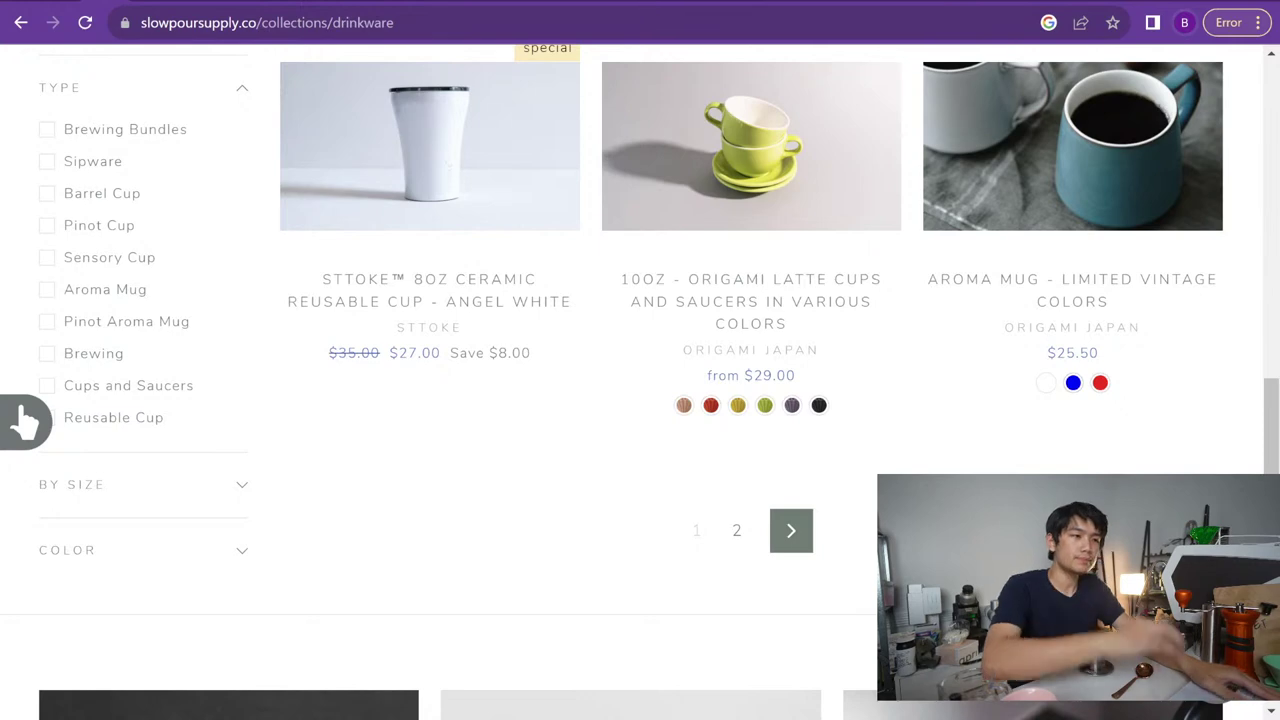
key(ctrl+shift+Tab)
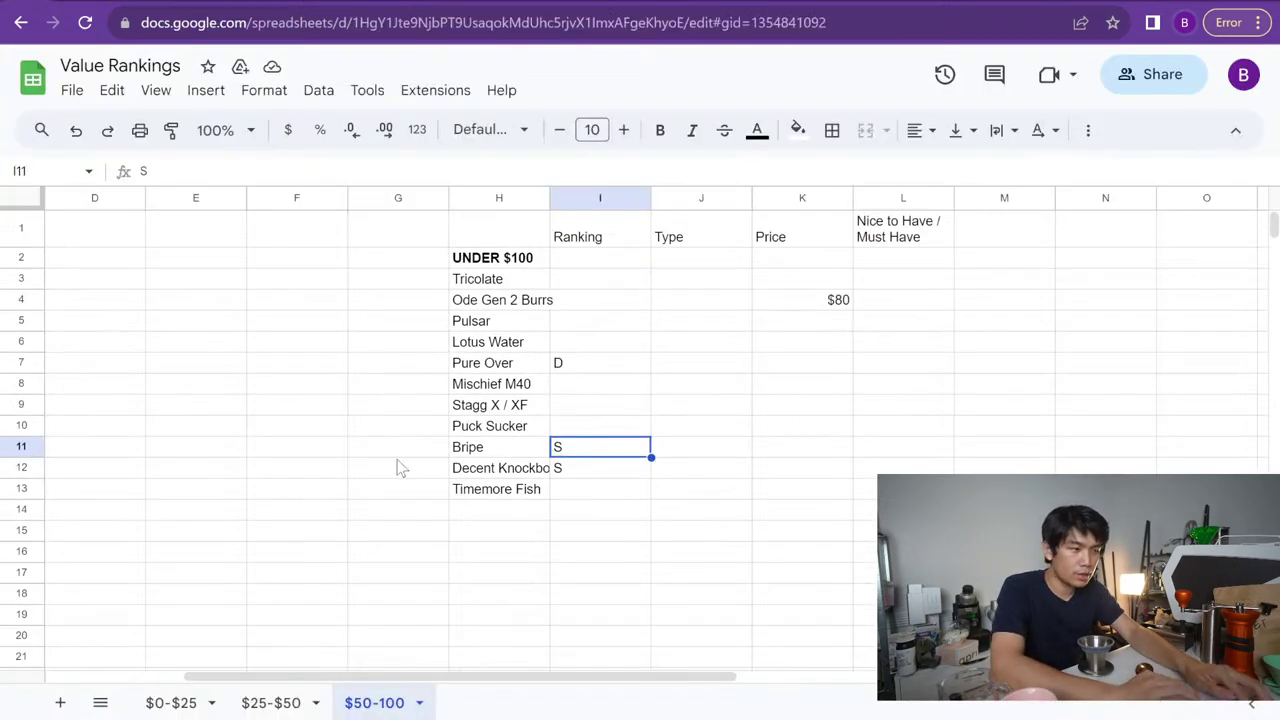
click(180, 700)
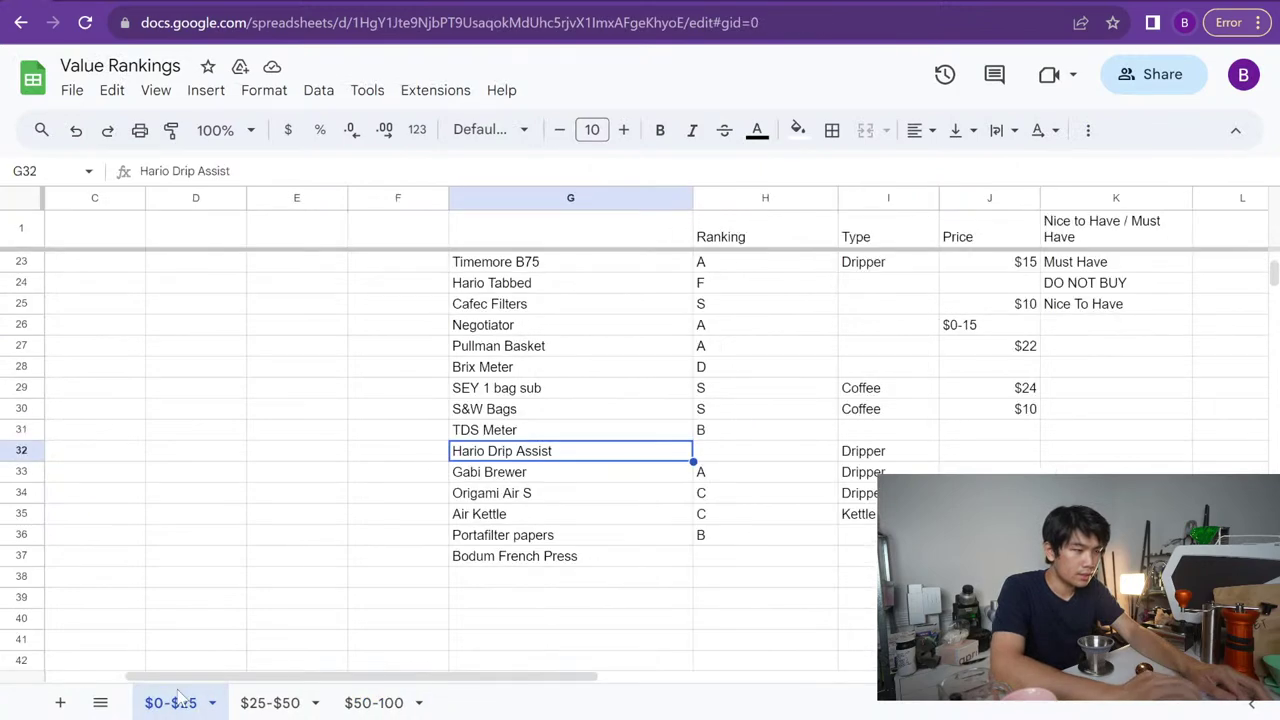
click(280, 705)
scroll(467, 461, up, 5)
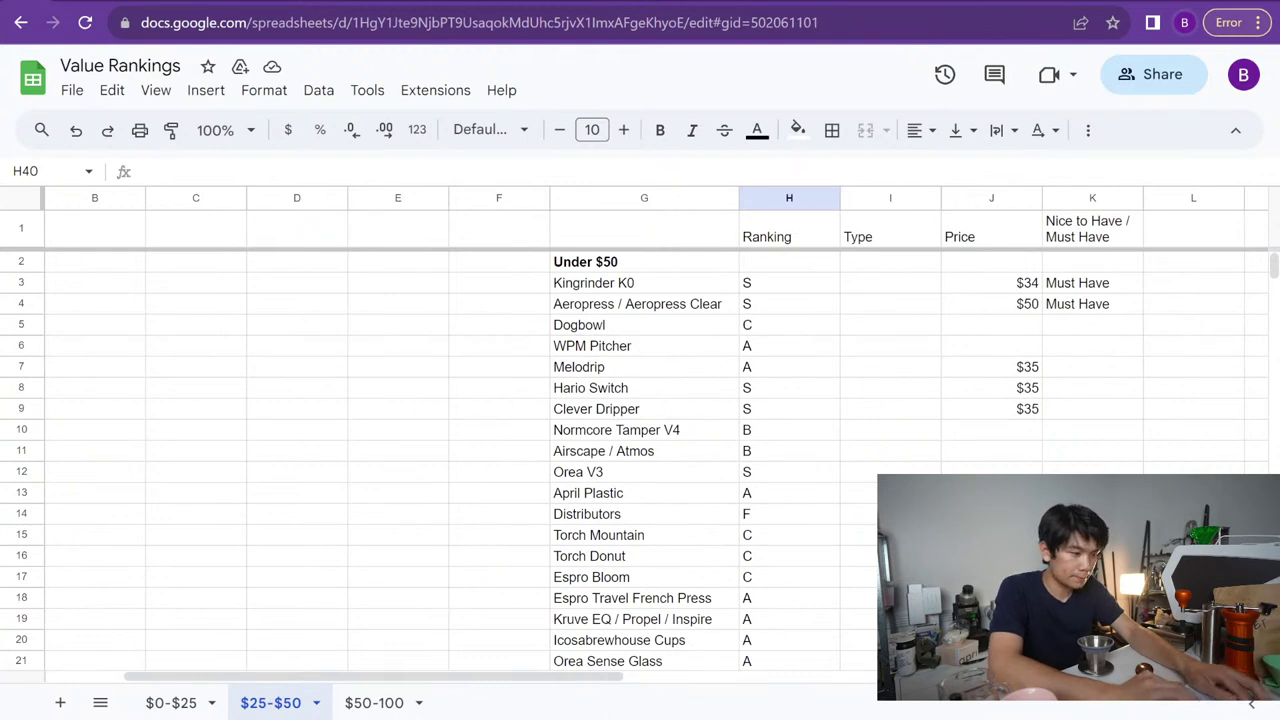
Add Flair NeoFlex below Timemore Fish in the Under $100 list on the $50-100 sheet
click(374, 702)
click(488, 515)
text(Flair NeoFlex)
key(Return)
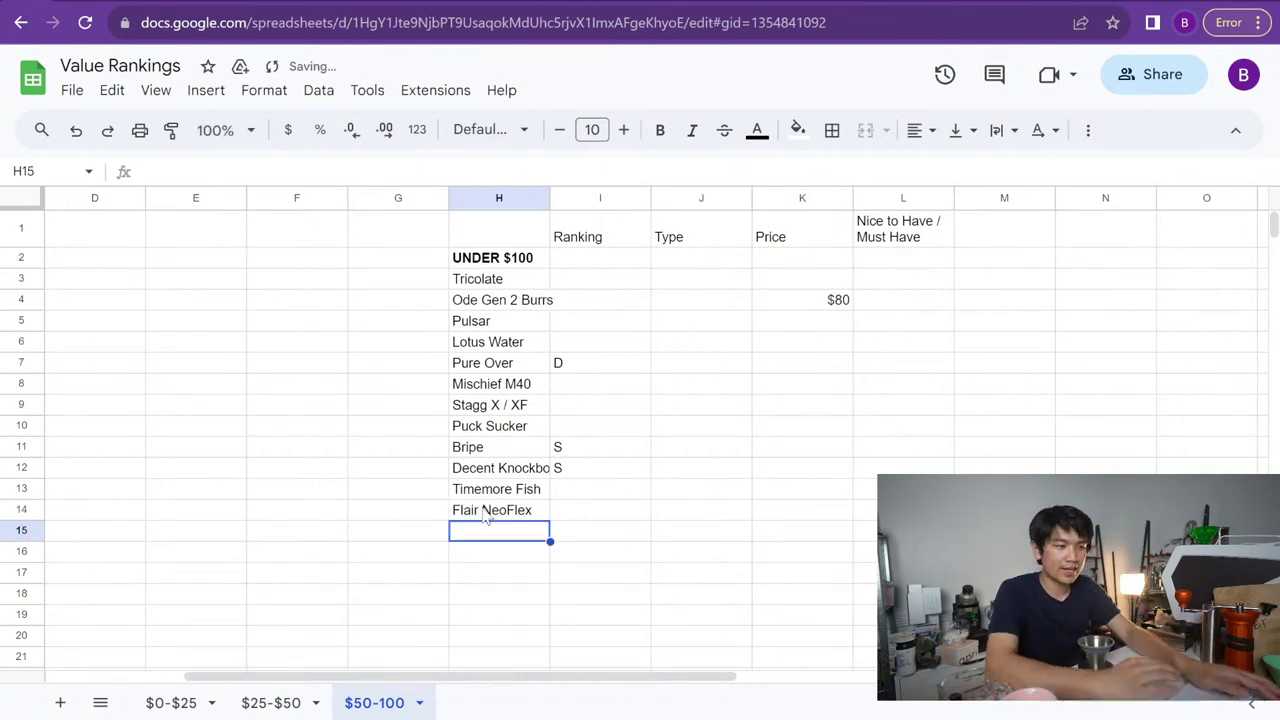
Rank Ode Gen 2 Burrs, Lotus Water and Mischief M40 as S in the Under $100 list
click(574, 304)
text(S)
key(Return)
text(S)
key(BackSpace)
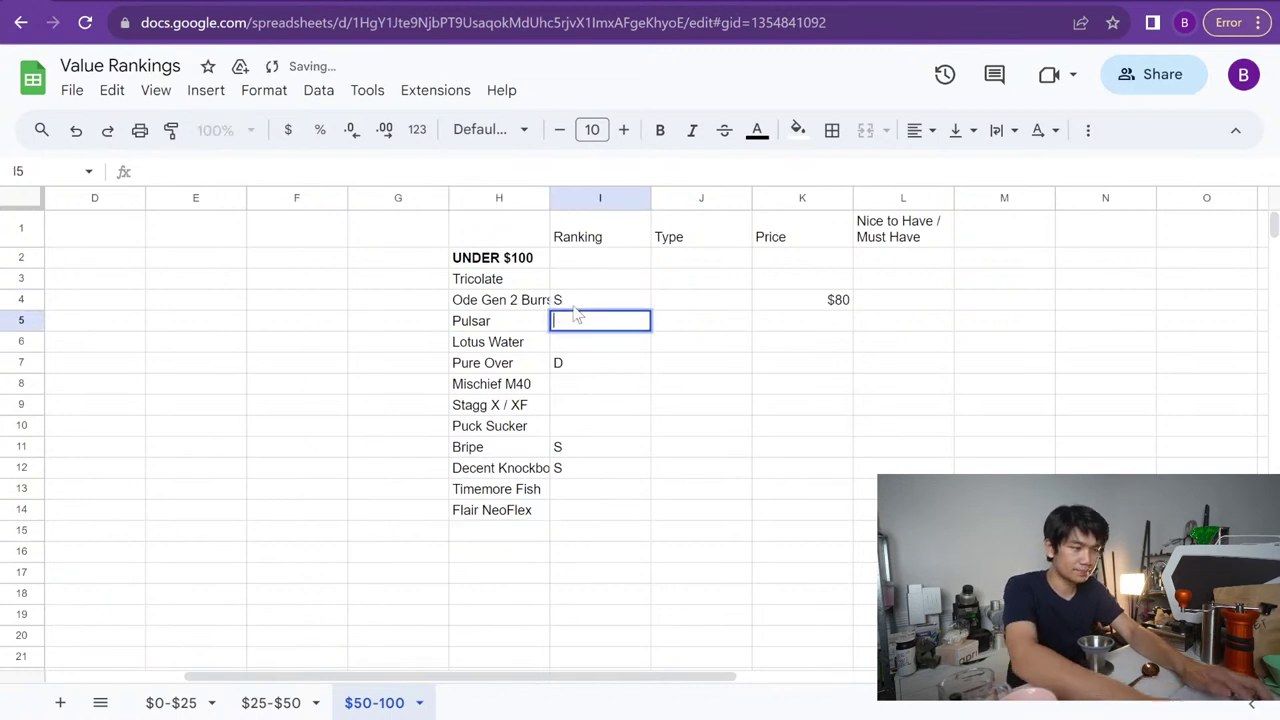
key(Return)
text(S)
key(Return)
key(Return)
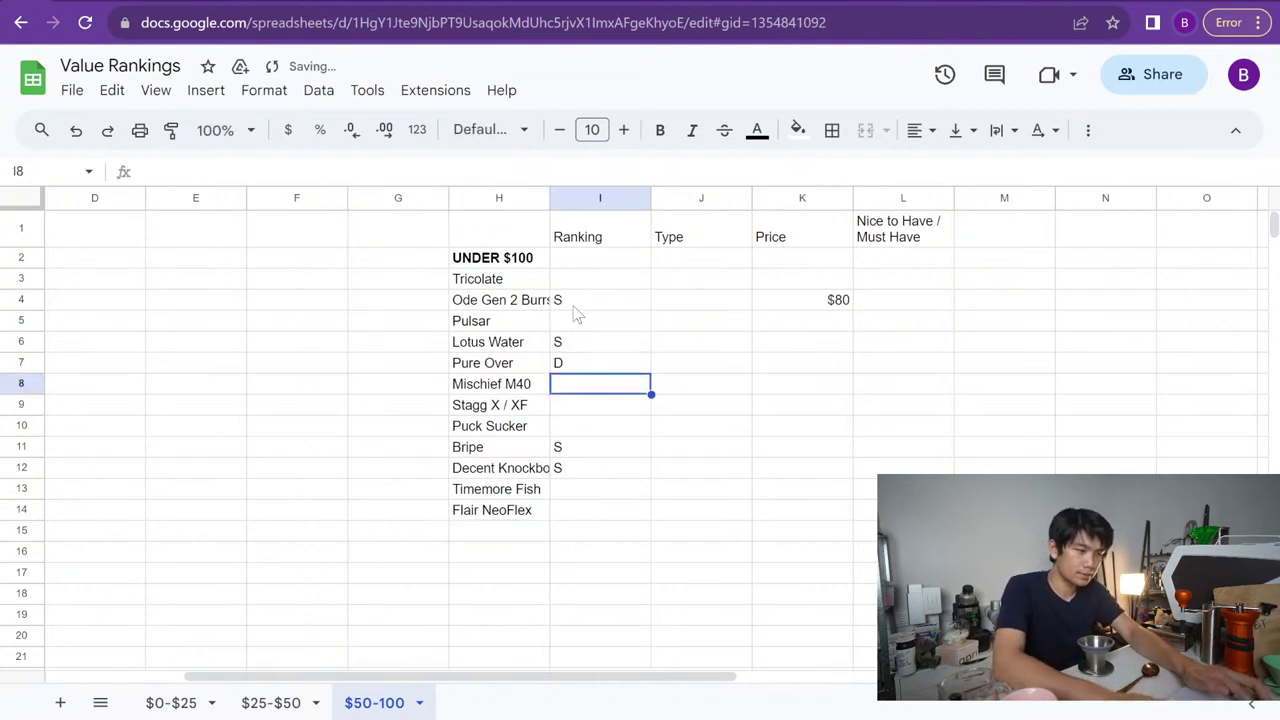
text(S)
key(Return)
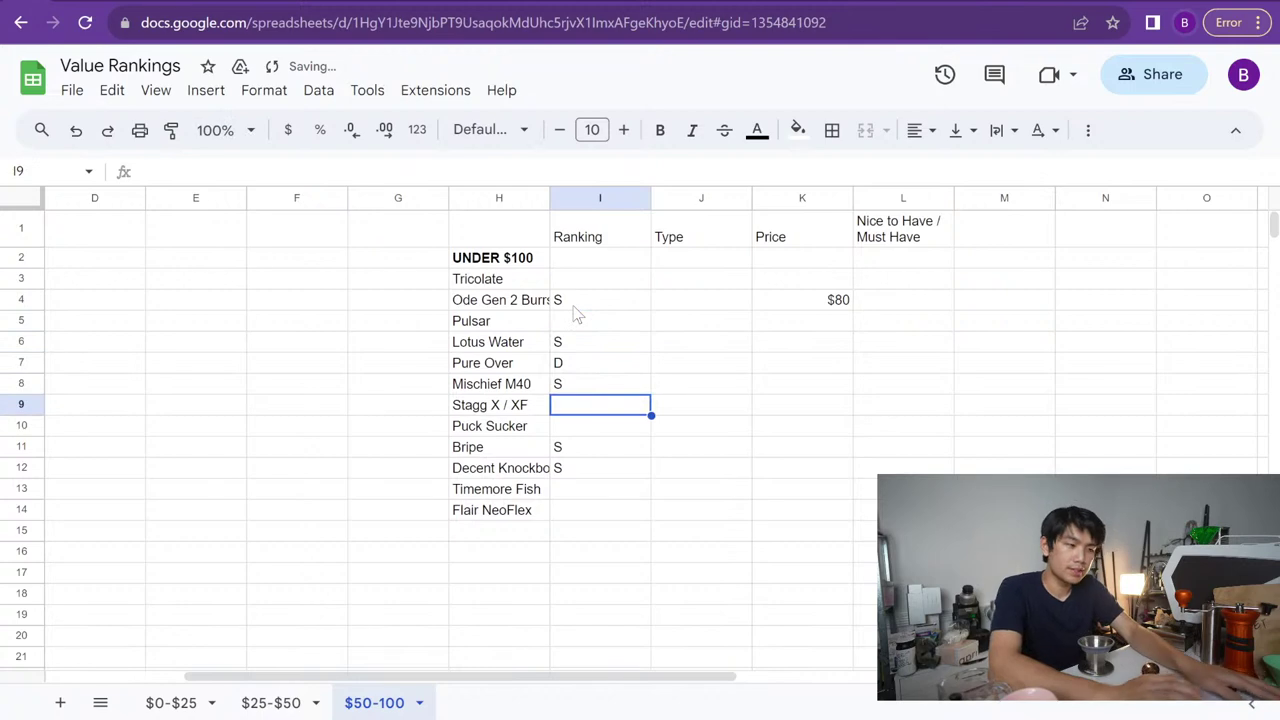
Review the Under $25 entries and their rankings on the $0-$25 sheet, down to RDT Spray Bottle
click(178, 703)
scroll(668, 397, up, 5)
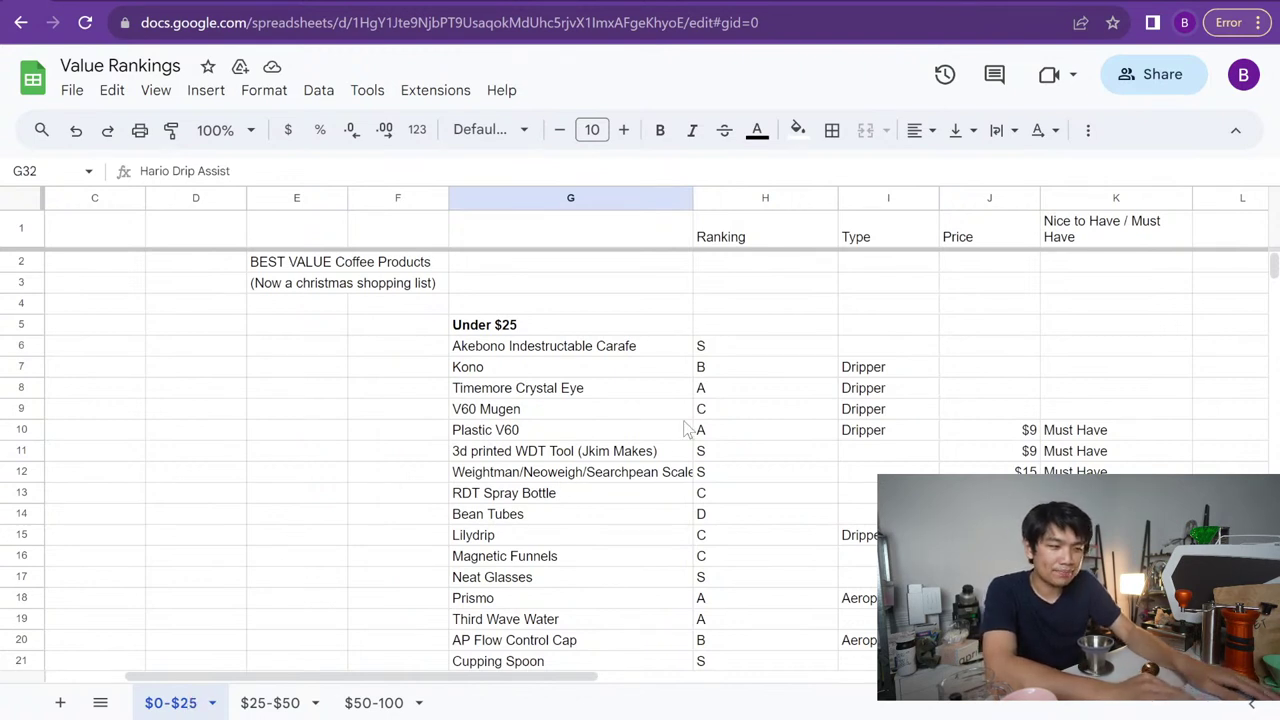
click(716, 387)
key(Down)
key(Down)
key(Down)
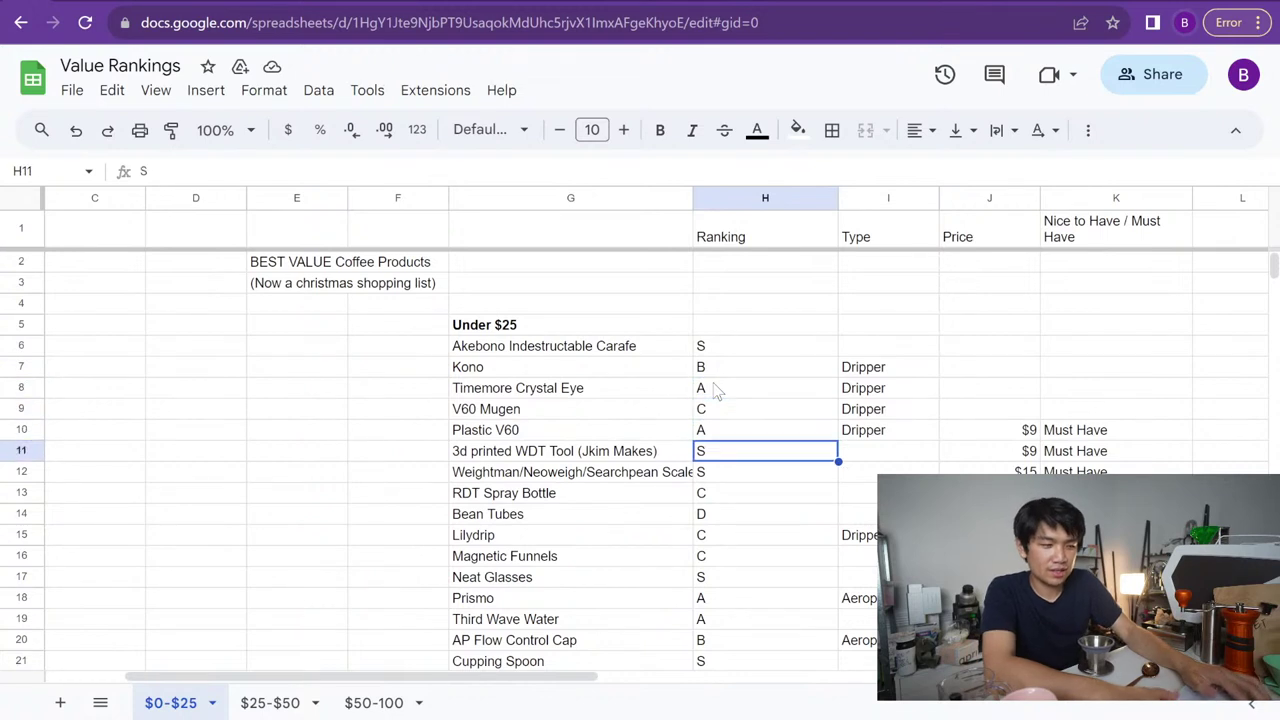
key(Down)
key(Left)
key(Down)
key(shift+Right)
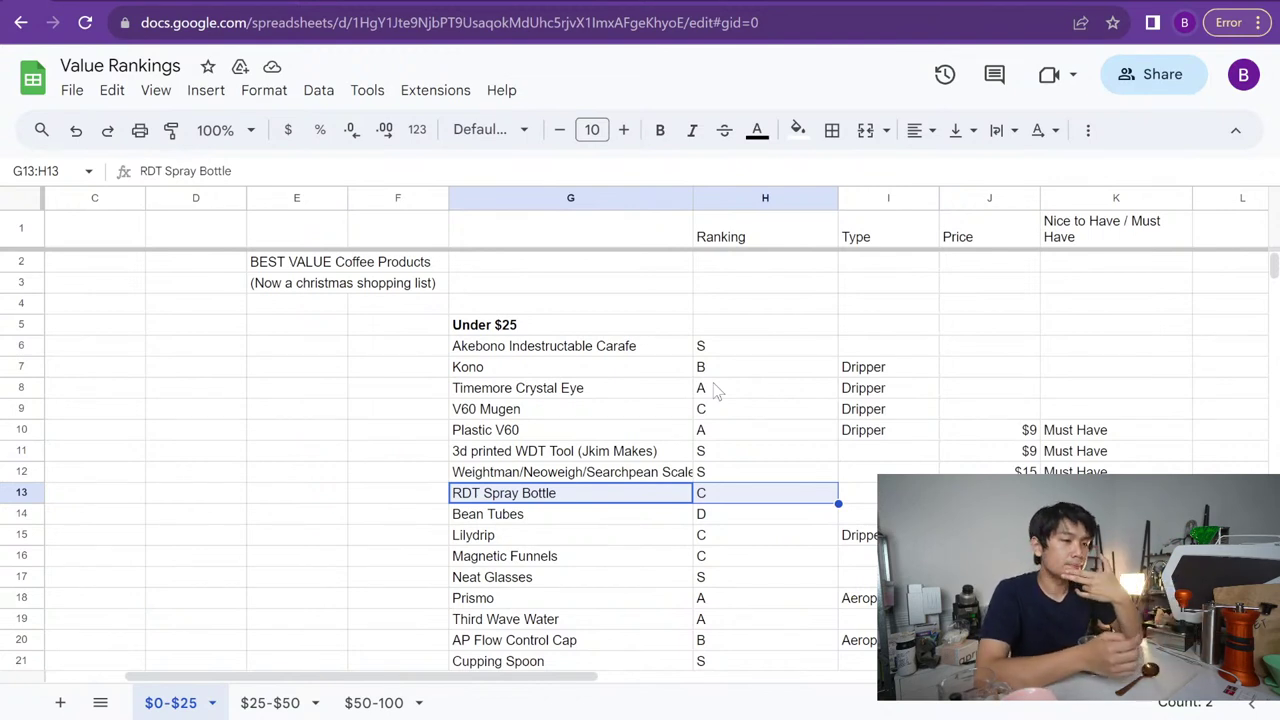
Add a Comments heading in the column after Nice to Have / Must Have on the $0-$25 sheet
click(1110, 200)
scroll(1054, 328, right, 1)
scroll(1054, 328, down, 5)
scroll(1054, 328, up, 5)
scroll(1010, 458, down, 5)
scroll(1010, 458, up, 5)
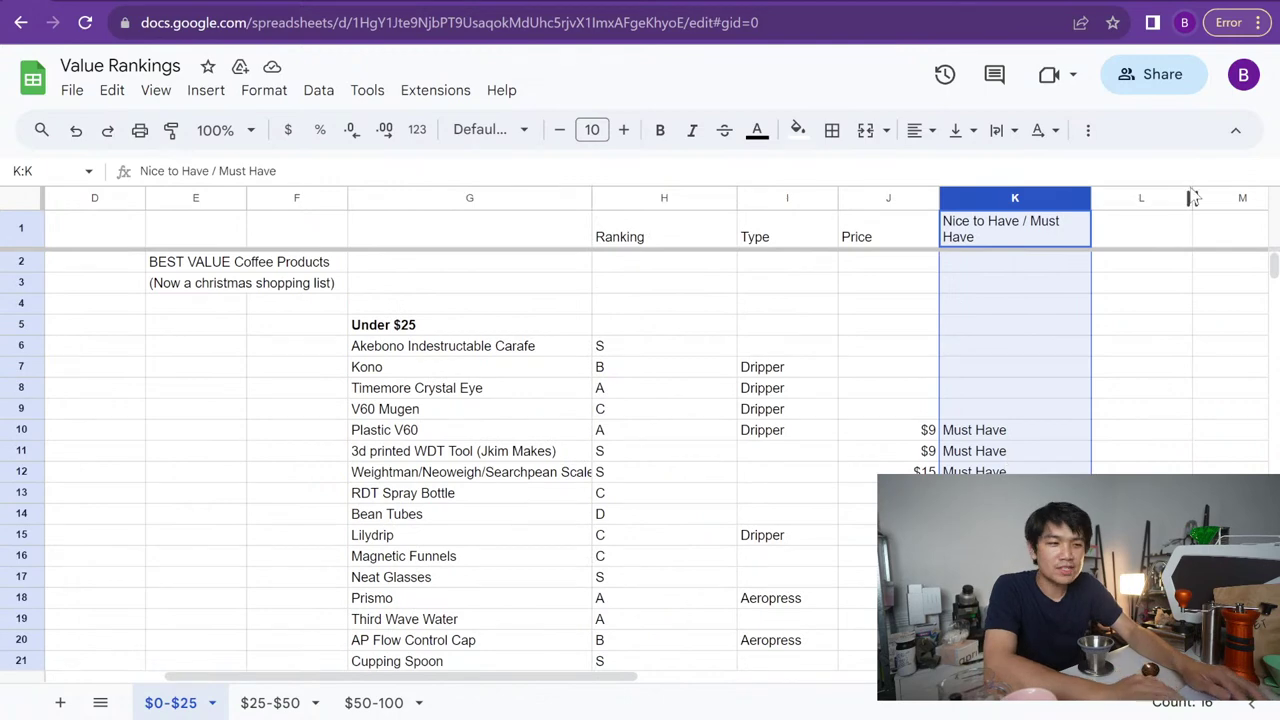
click(1140, 223)
text(Comments)
key(Return)
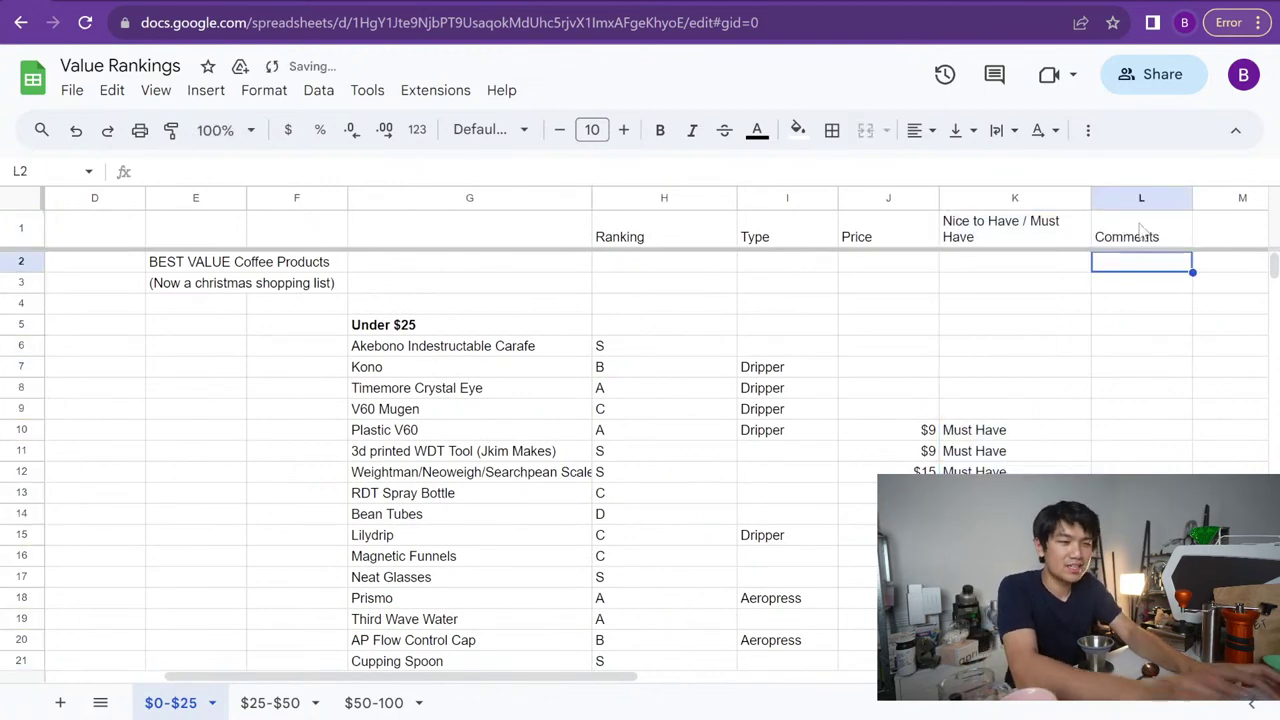
scroll(560, 470, down, 3)
scroll(560, 470, up, 3)
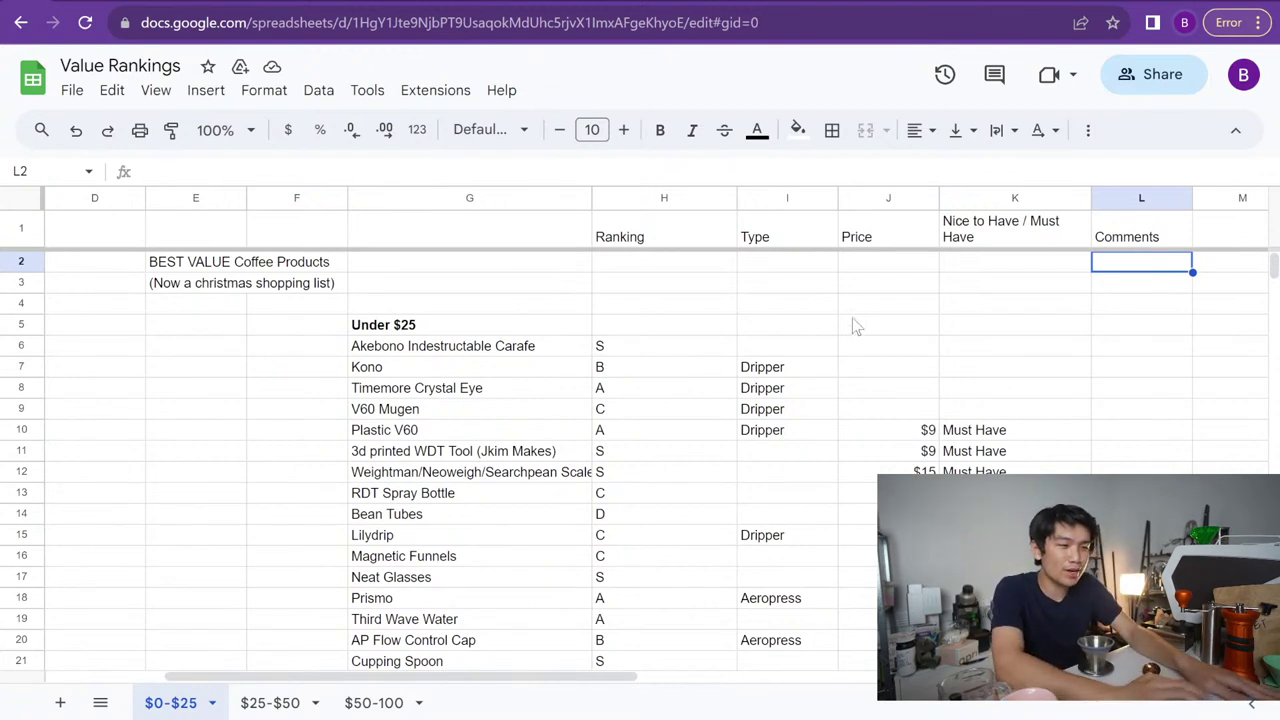
key(Down)
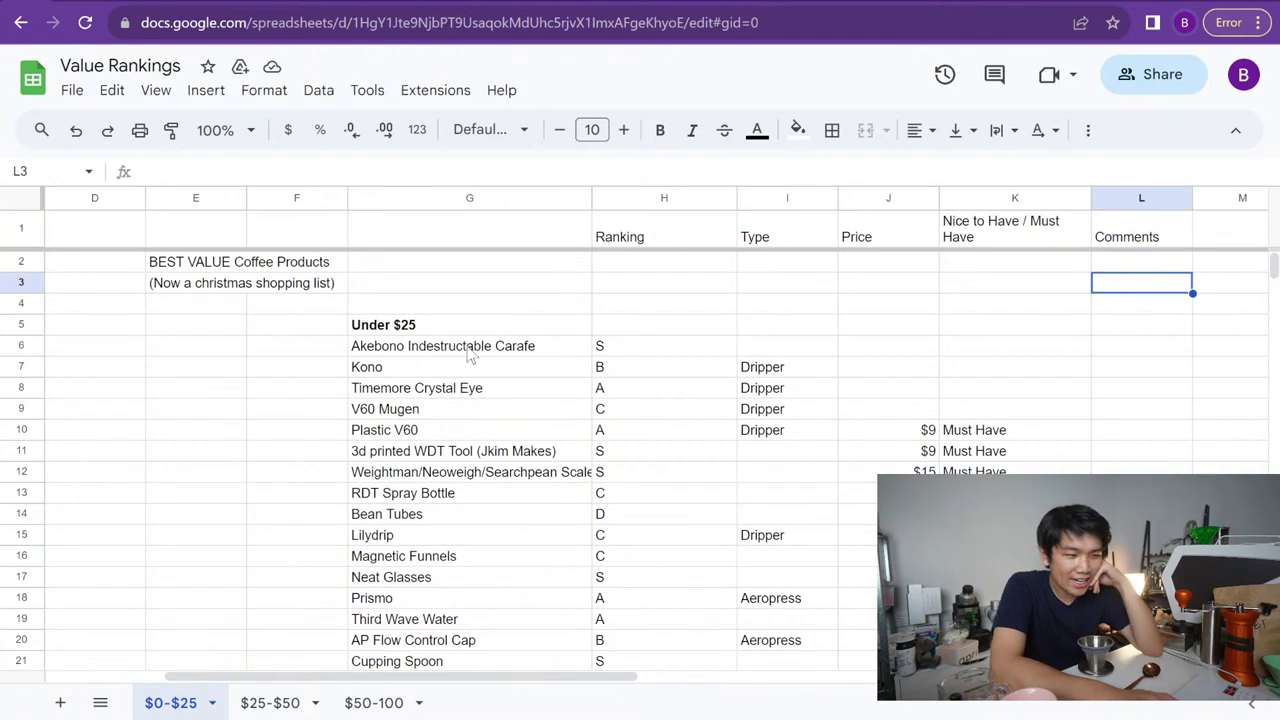
key(Left)
key(Left)
key(Down)
key(Left)
key(Down)
key(Up)
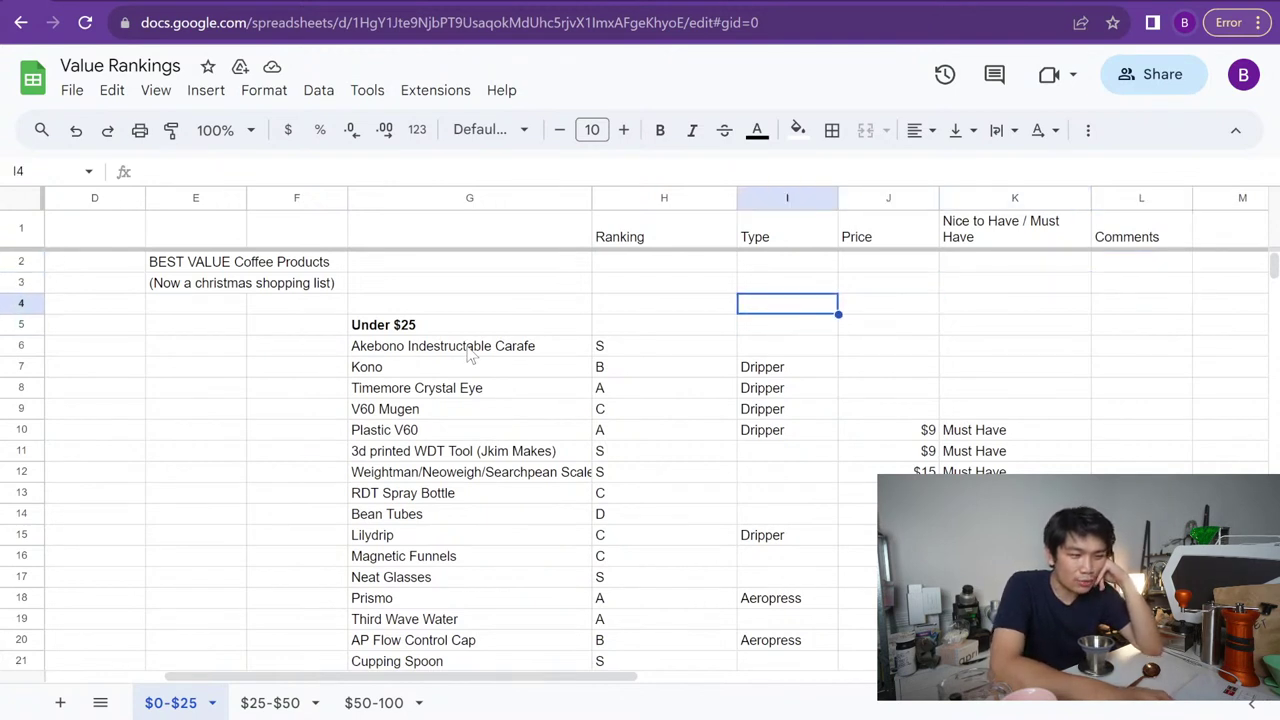
key(Left)
key(Down)
key(Down)
key(Up)
key(Up)
key(Up)
key(Up)
key(Up)
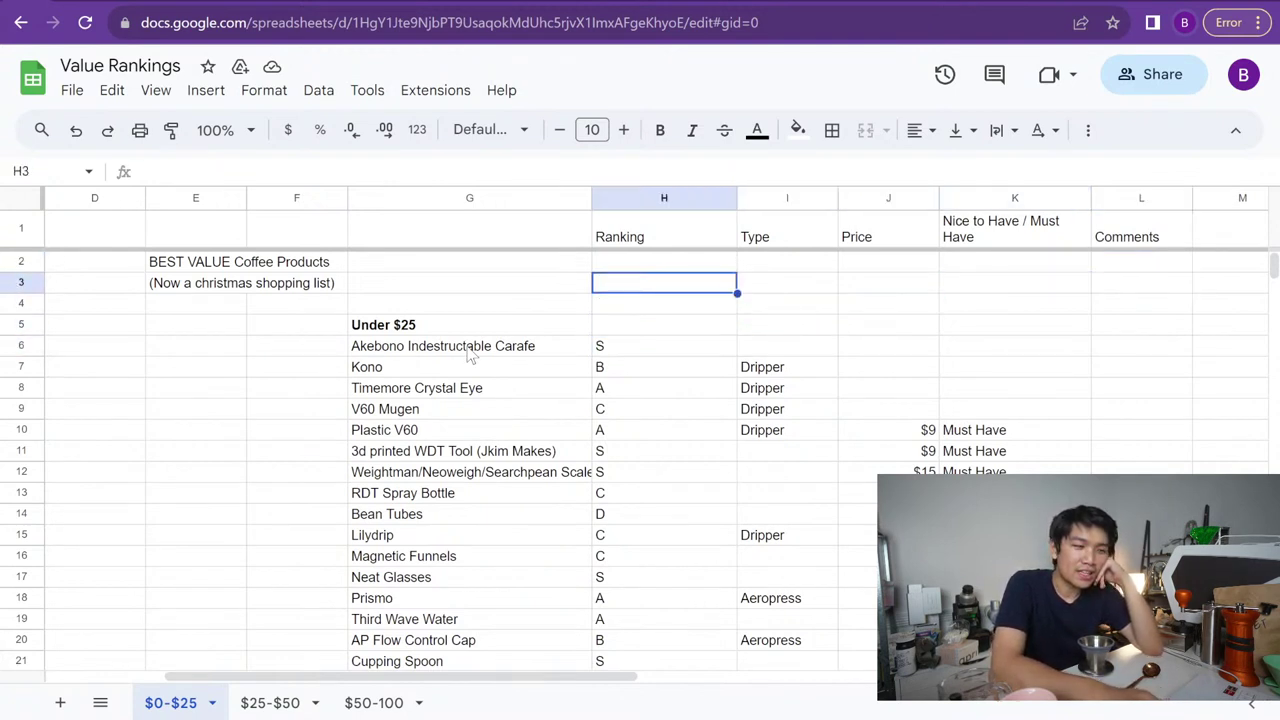
click(692, 192)
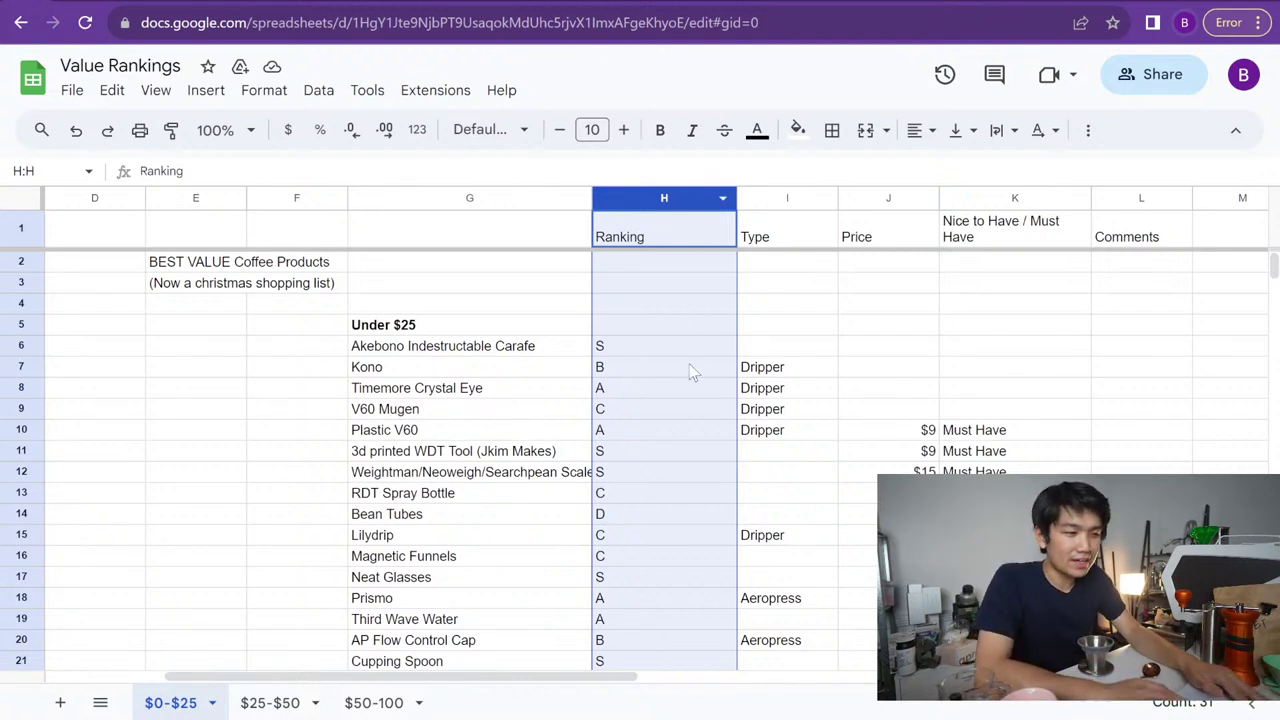
click(777, 197)
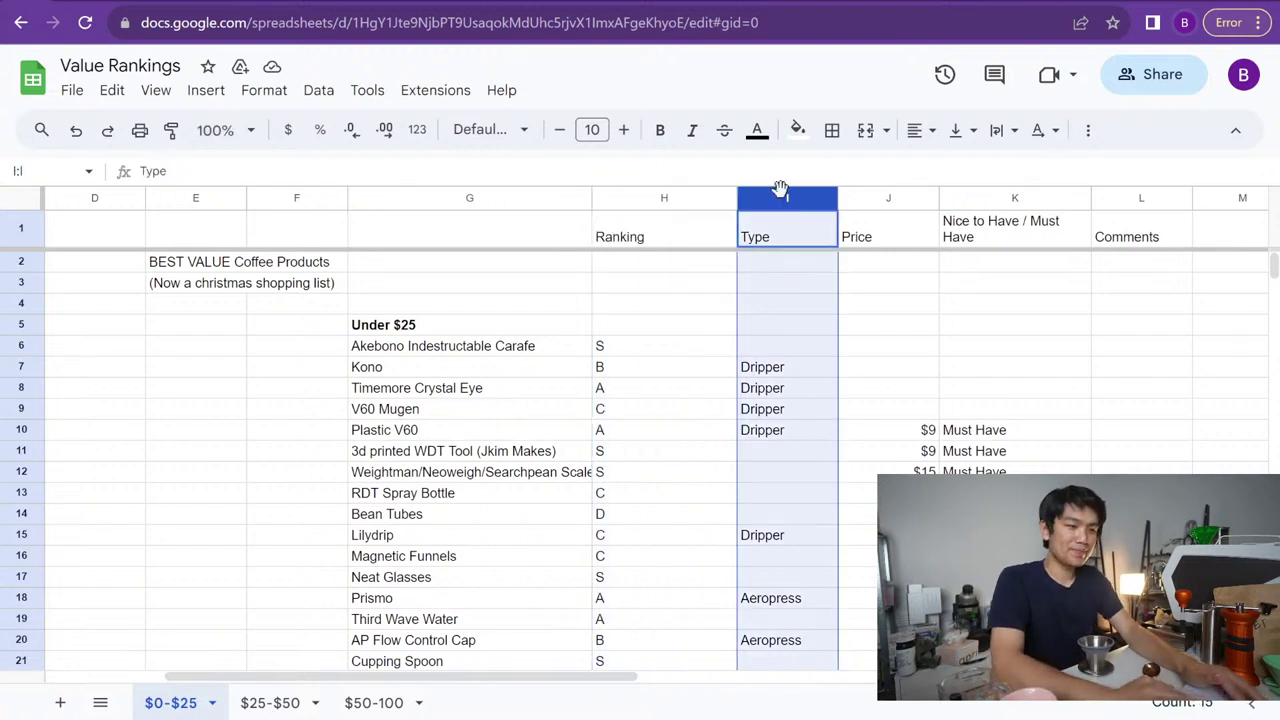
right_click(778, 200)
click(659, 392)
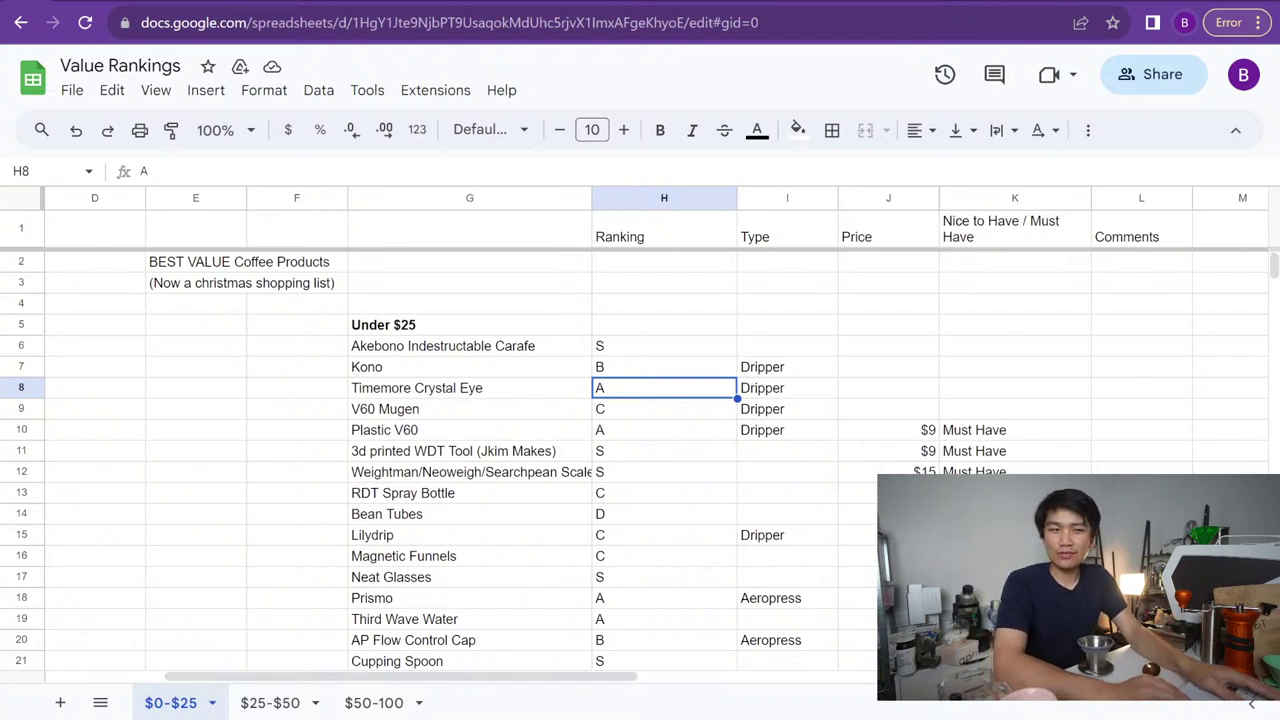
click(647, 445)
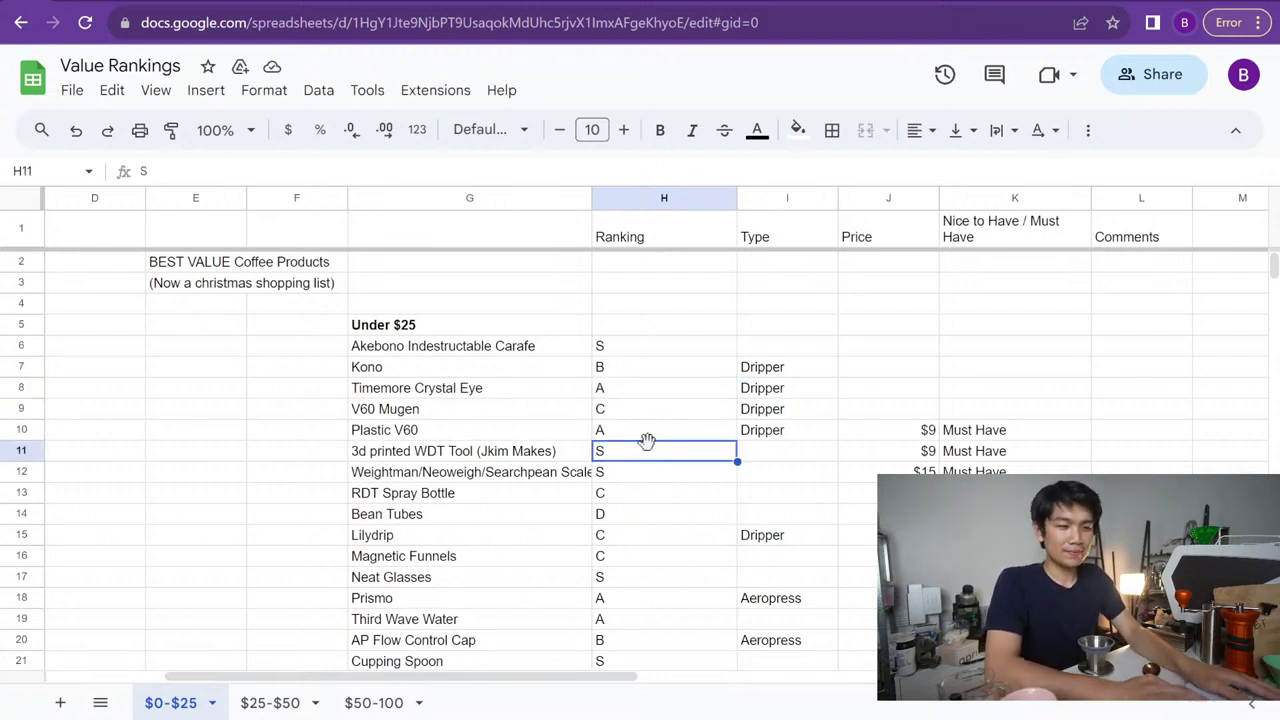
click(647, 434)
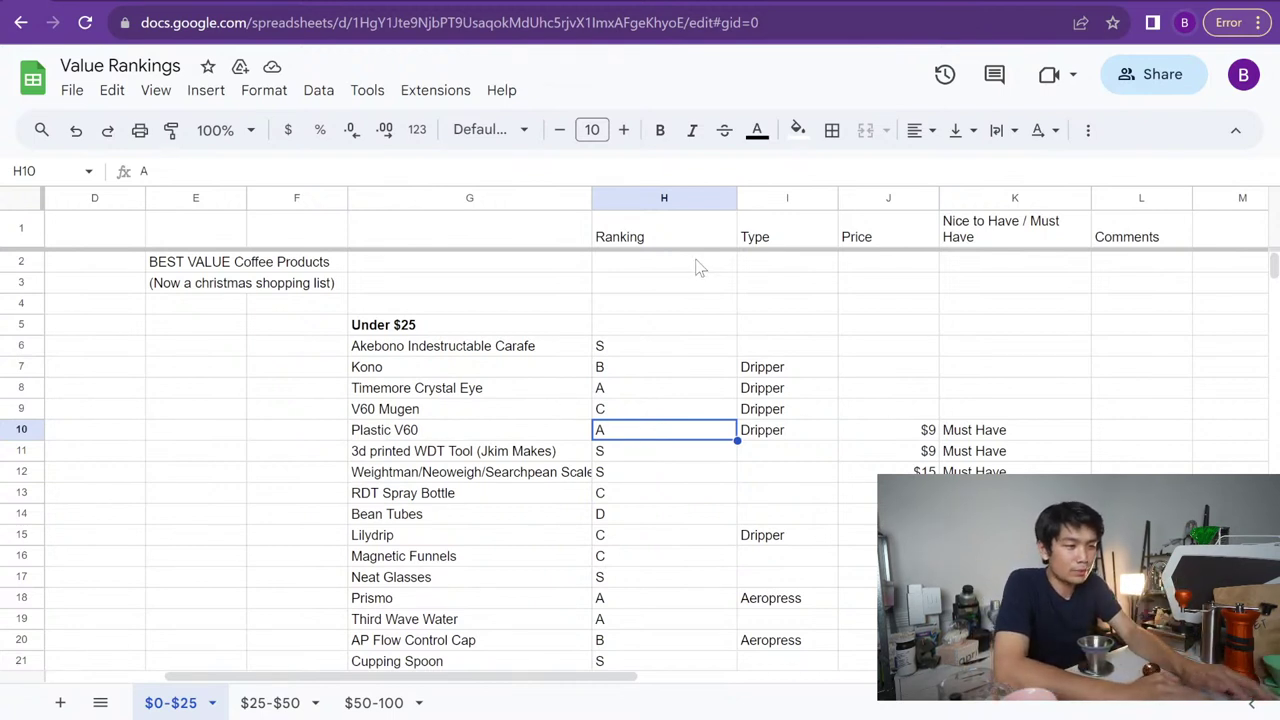
click(660, 199)
right_click(660, 202)
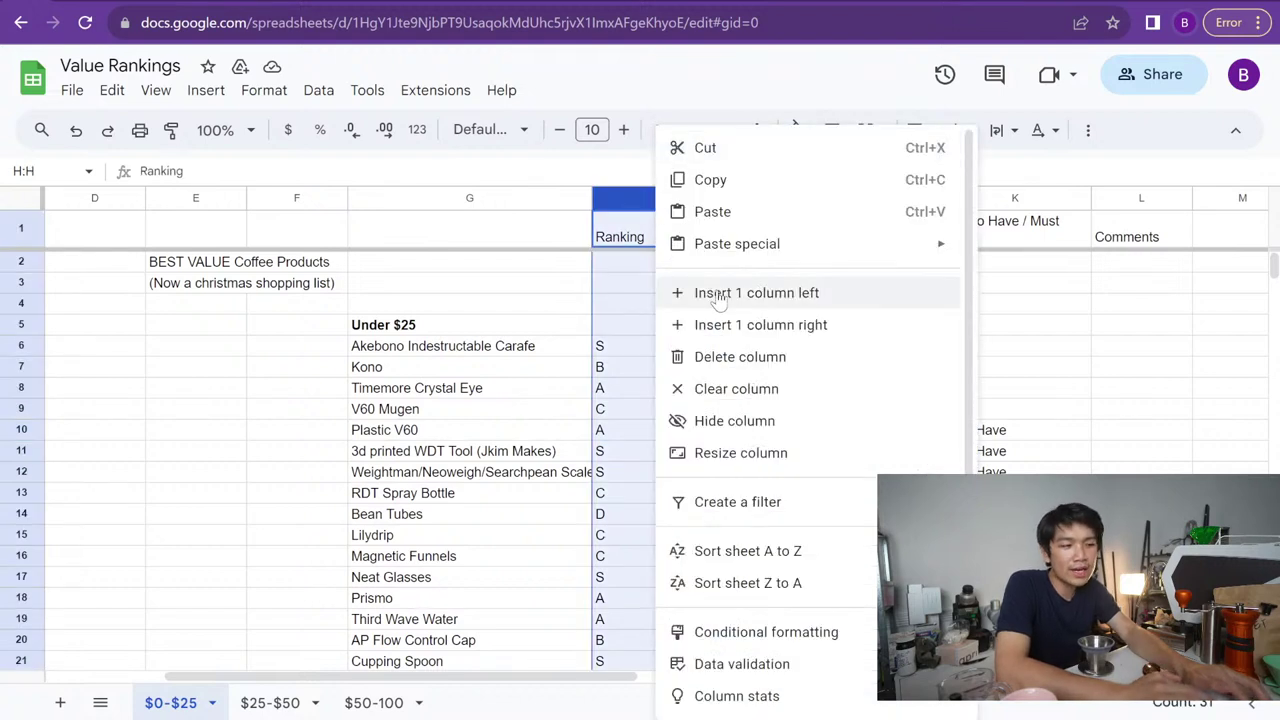
click(562, 304)
Rename the Ranking column heading on the $0-$25 sheet to Performance Ranking
click(619, 245)
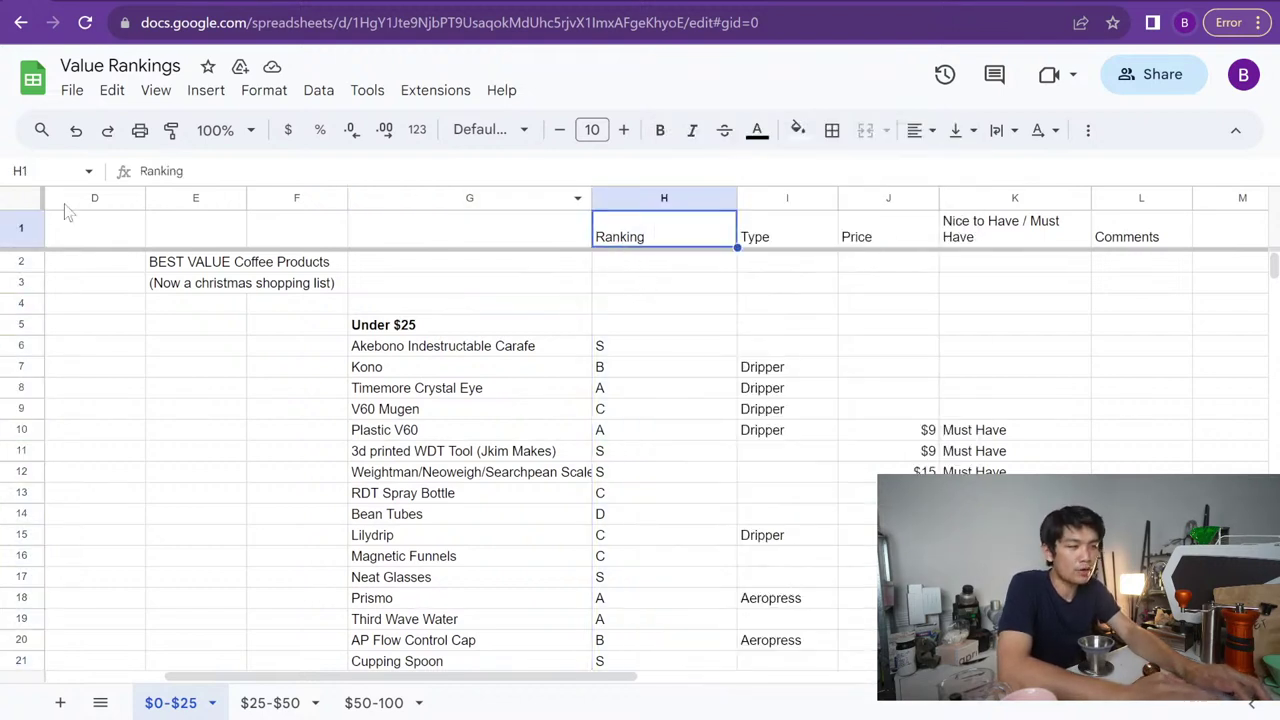
click(145, 168)
text(Per)
key(BackSpace)
key(BackSpace)
key(BackSpace)
text(Perform)
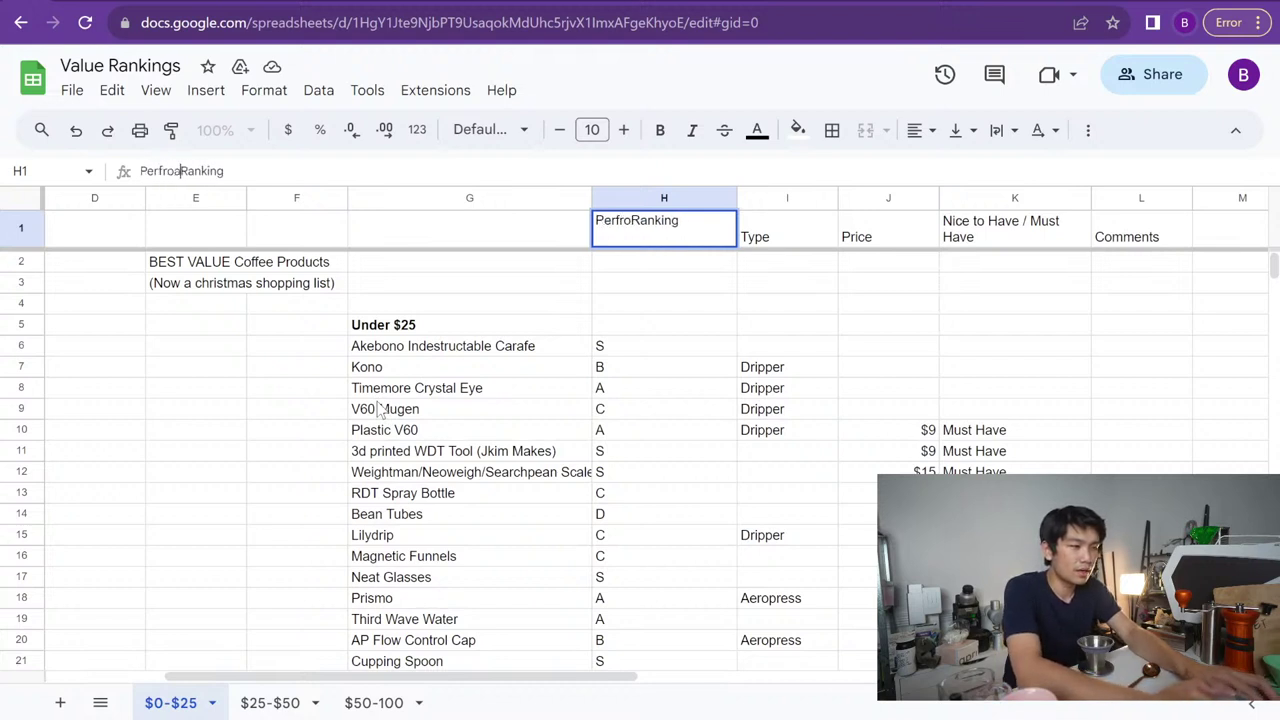
text(ance)
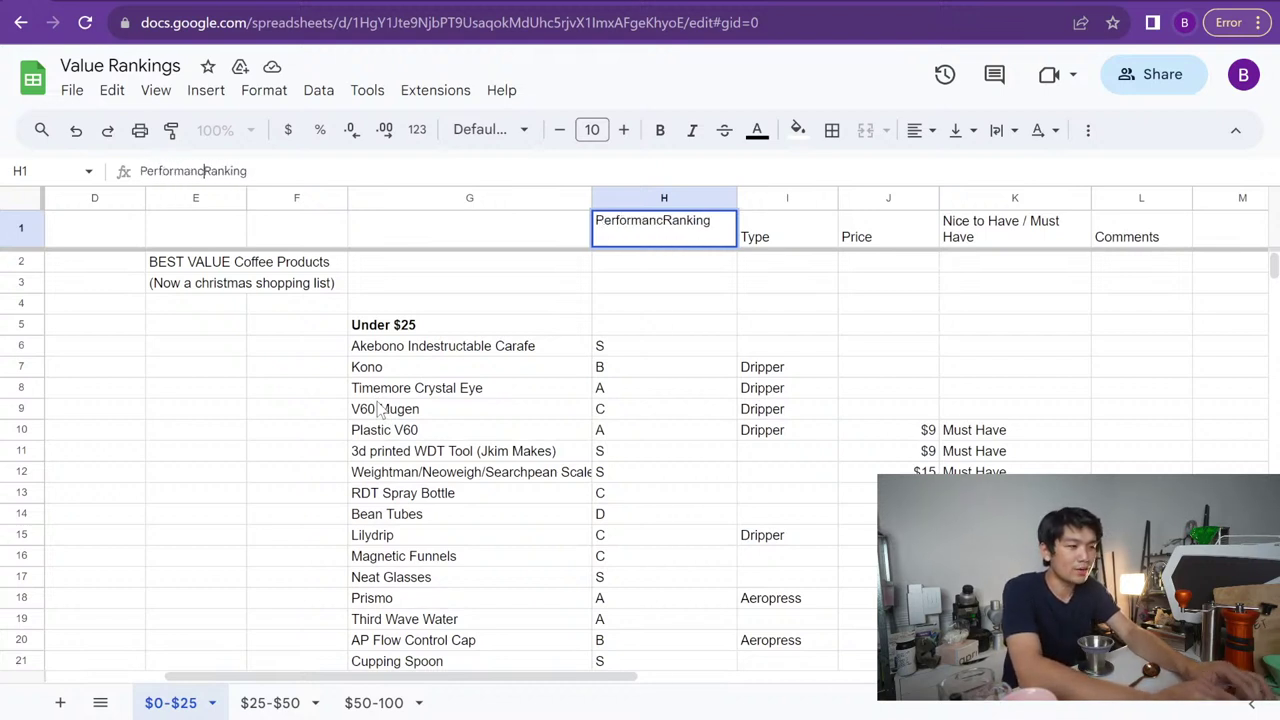
key(Return)
Insert a new column between Performance Ranking and Type, and head it Value Ranking
click(800, 198)
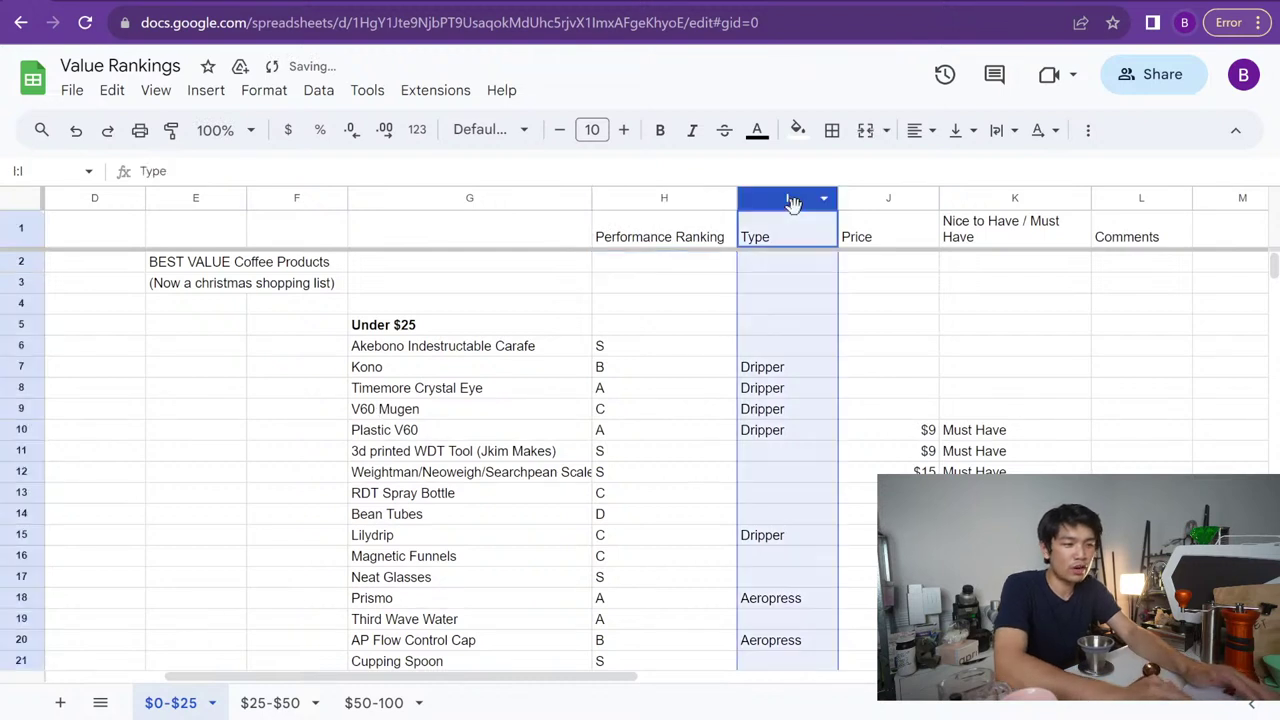
right_click(800, 198)
click(930, 291)
click(792, 236)
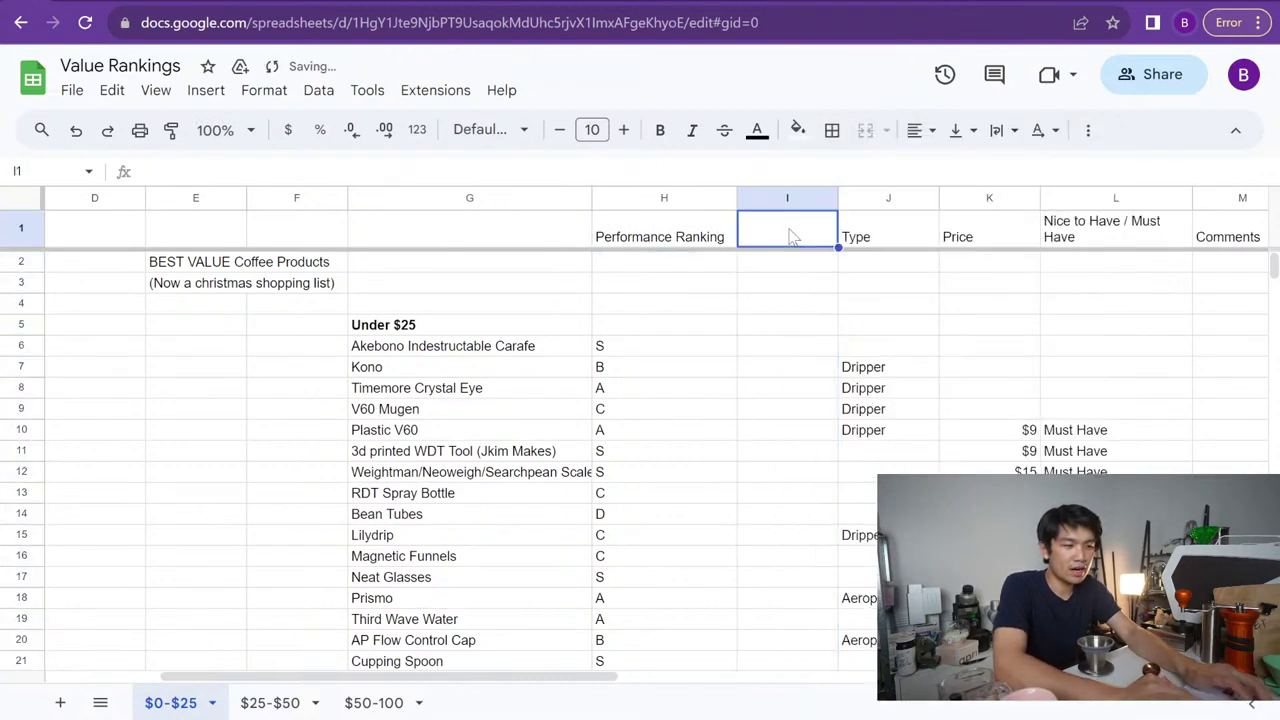
text(Value Ranking)
key(Return)
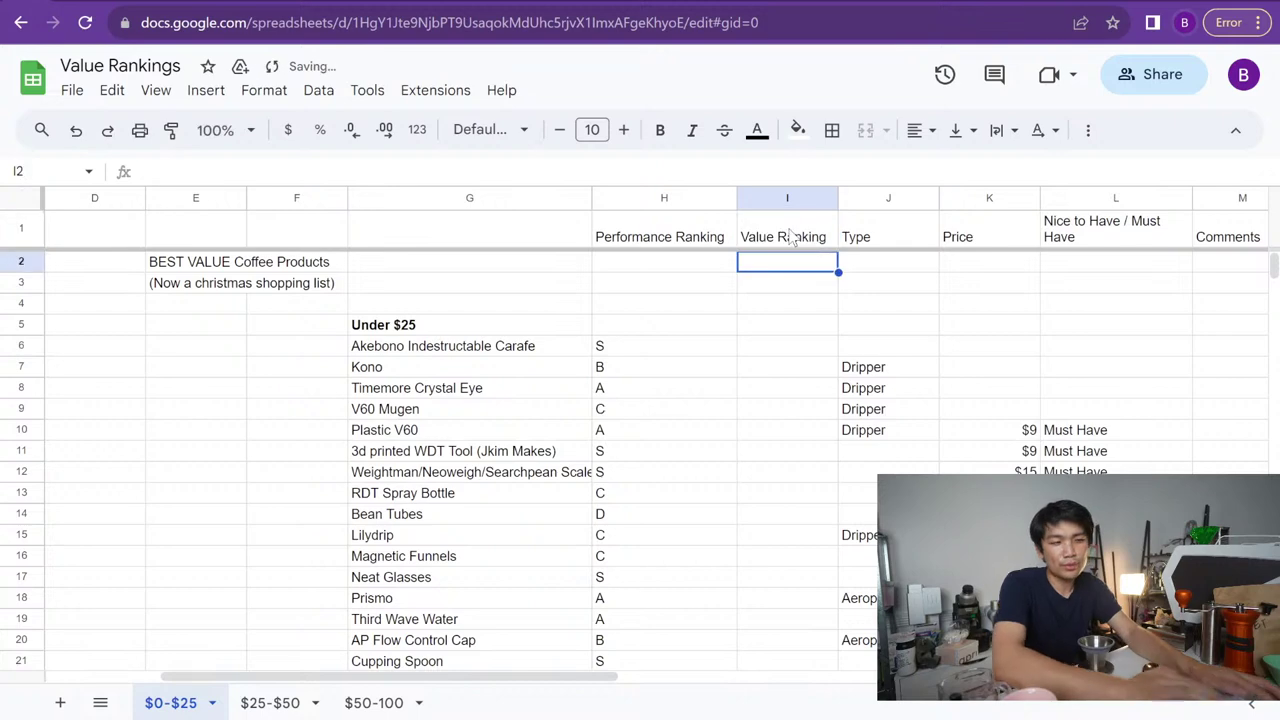
Go over the Under $25 entries against the ranking columns, examining the Plastic V60 row from its name to its price
scroll(450, 453, down, 4)
scroll(450, 453, up, 4)
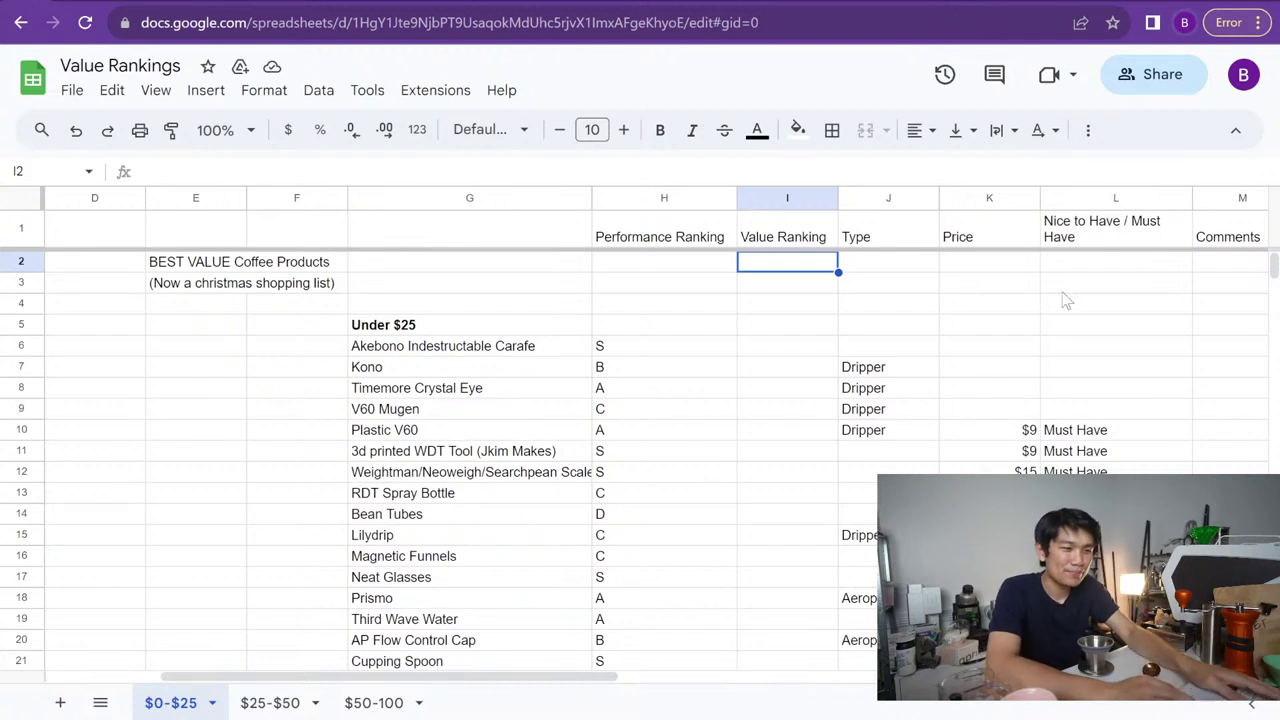
click(509, 352)
key(Down)
key(Down)
key(Down)
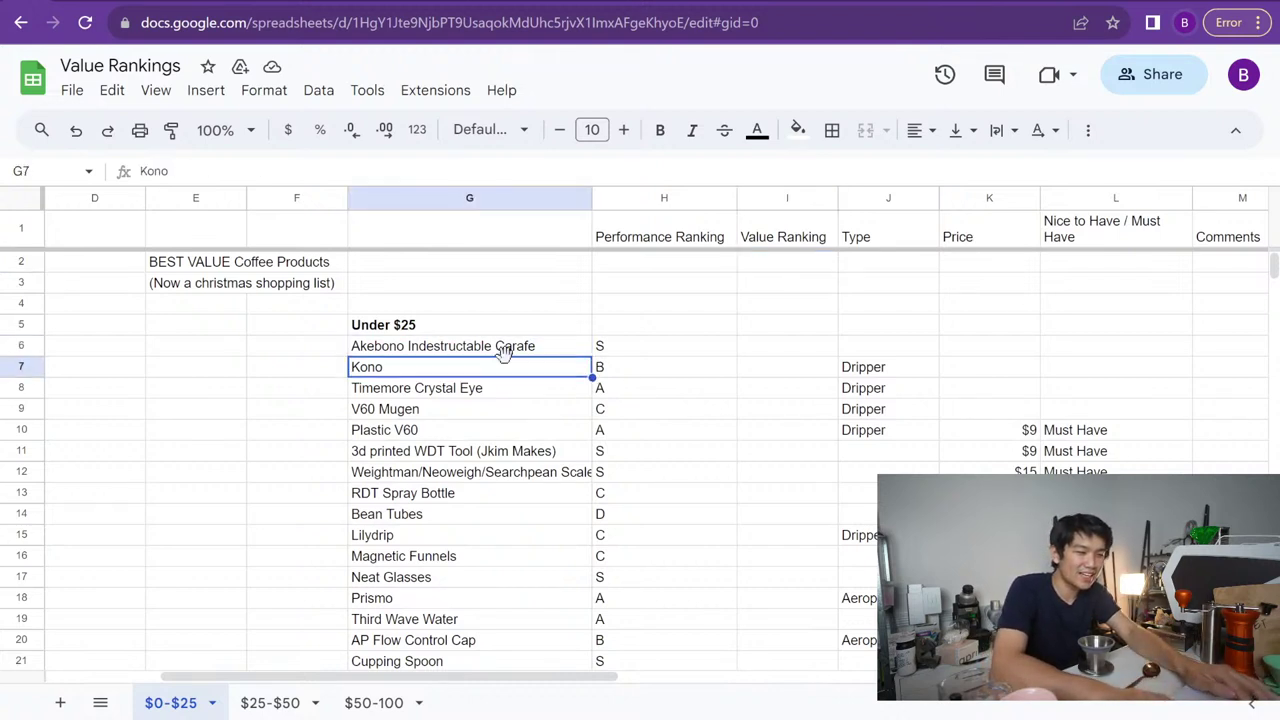
key(Up)
key(Up)
key(Down)
key(Down)
key(Down)
key(shift+Right)
key(shift+Right)
key(shift+Right)
key(shift+Right)
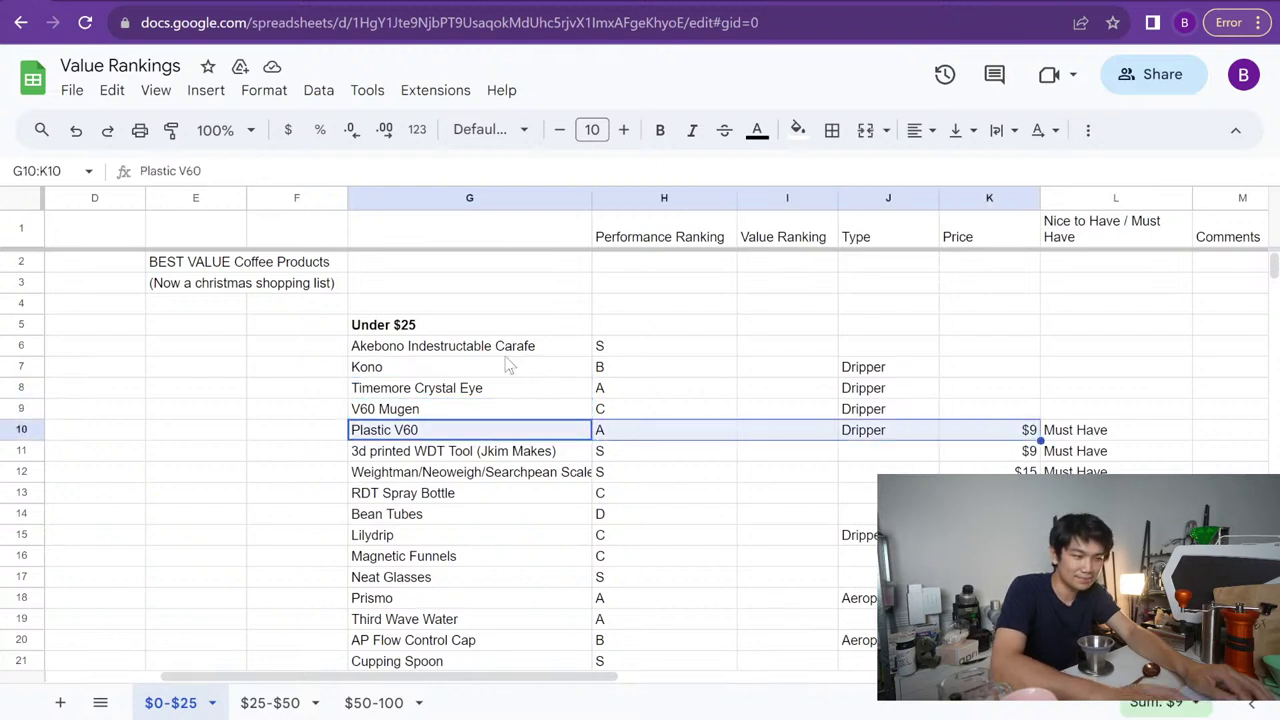
click(633, 468)
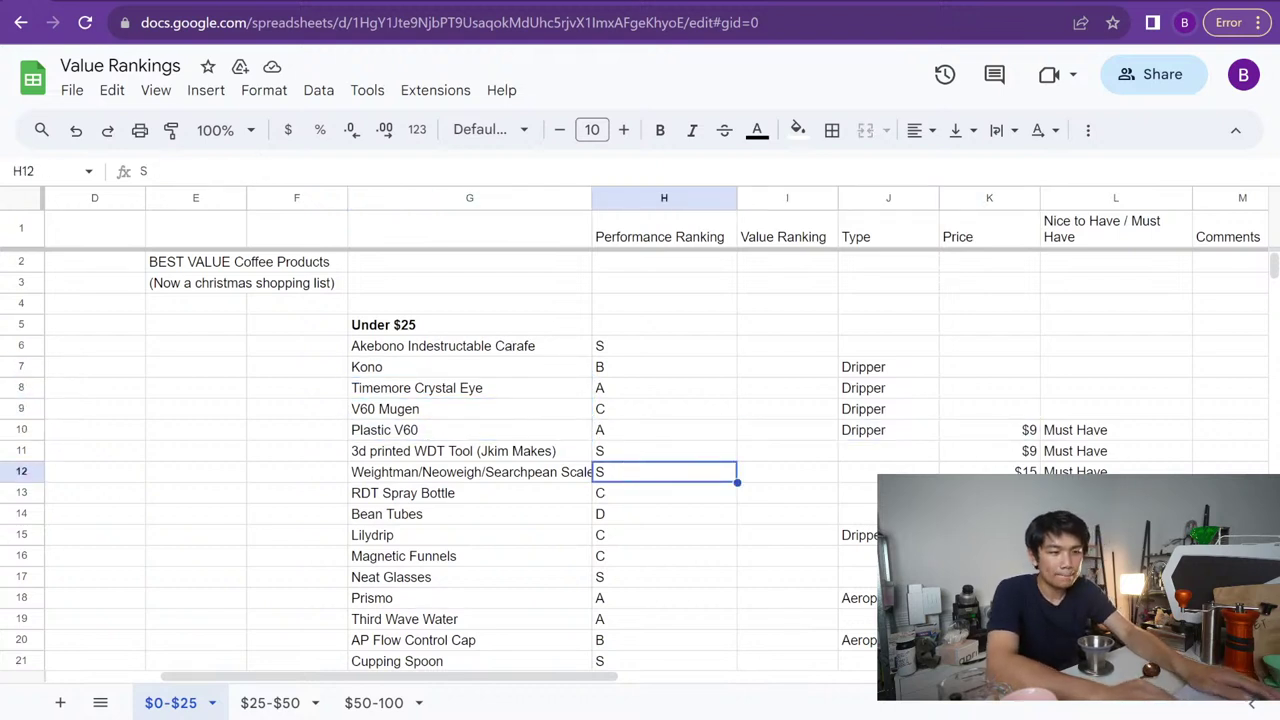